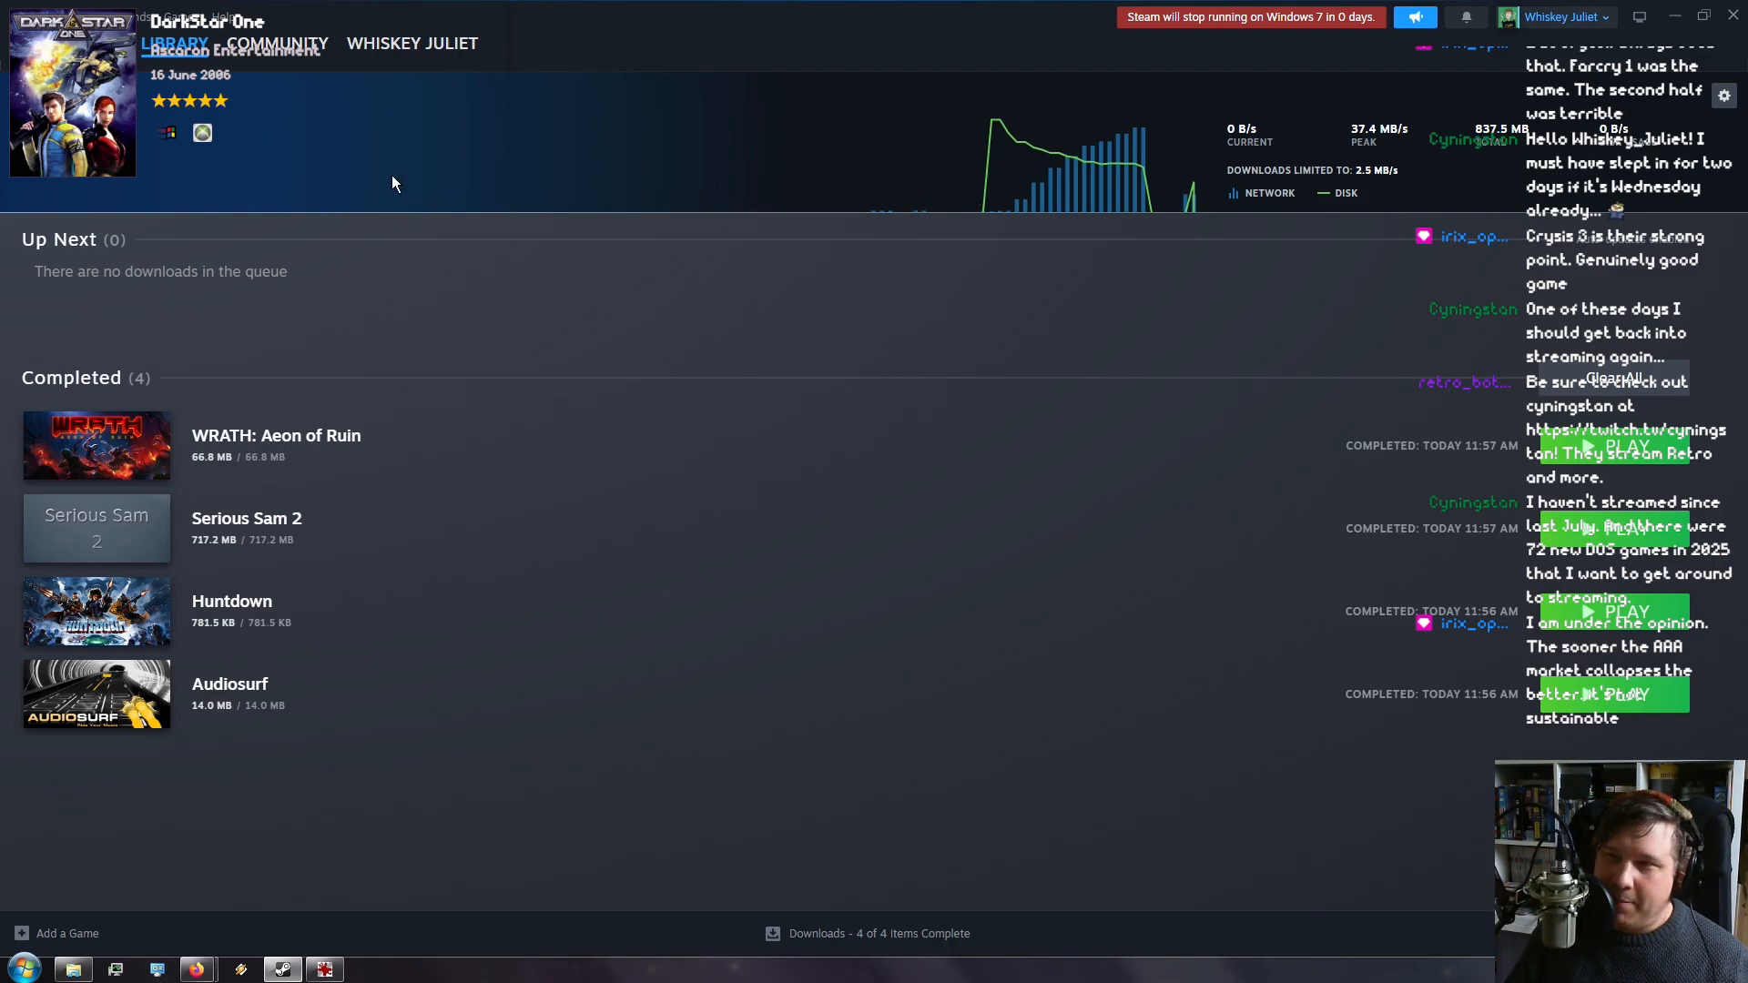
Close Steam, move the Pajama Sam reference window to the top right, and launch Aseprite
click(1733, 15)
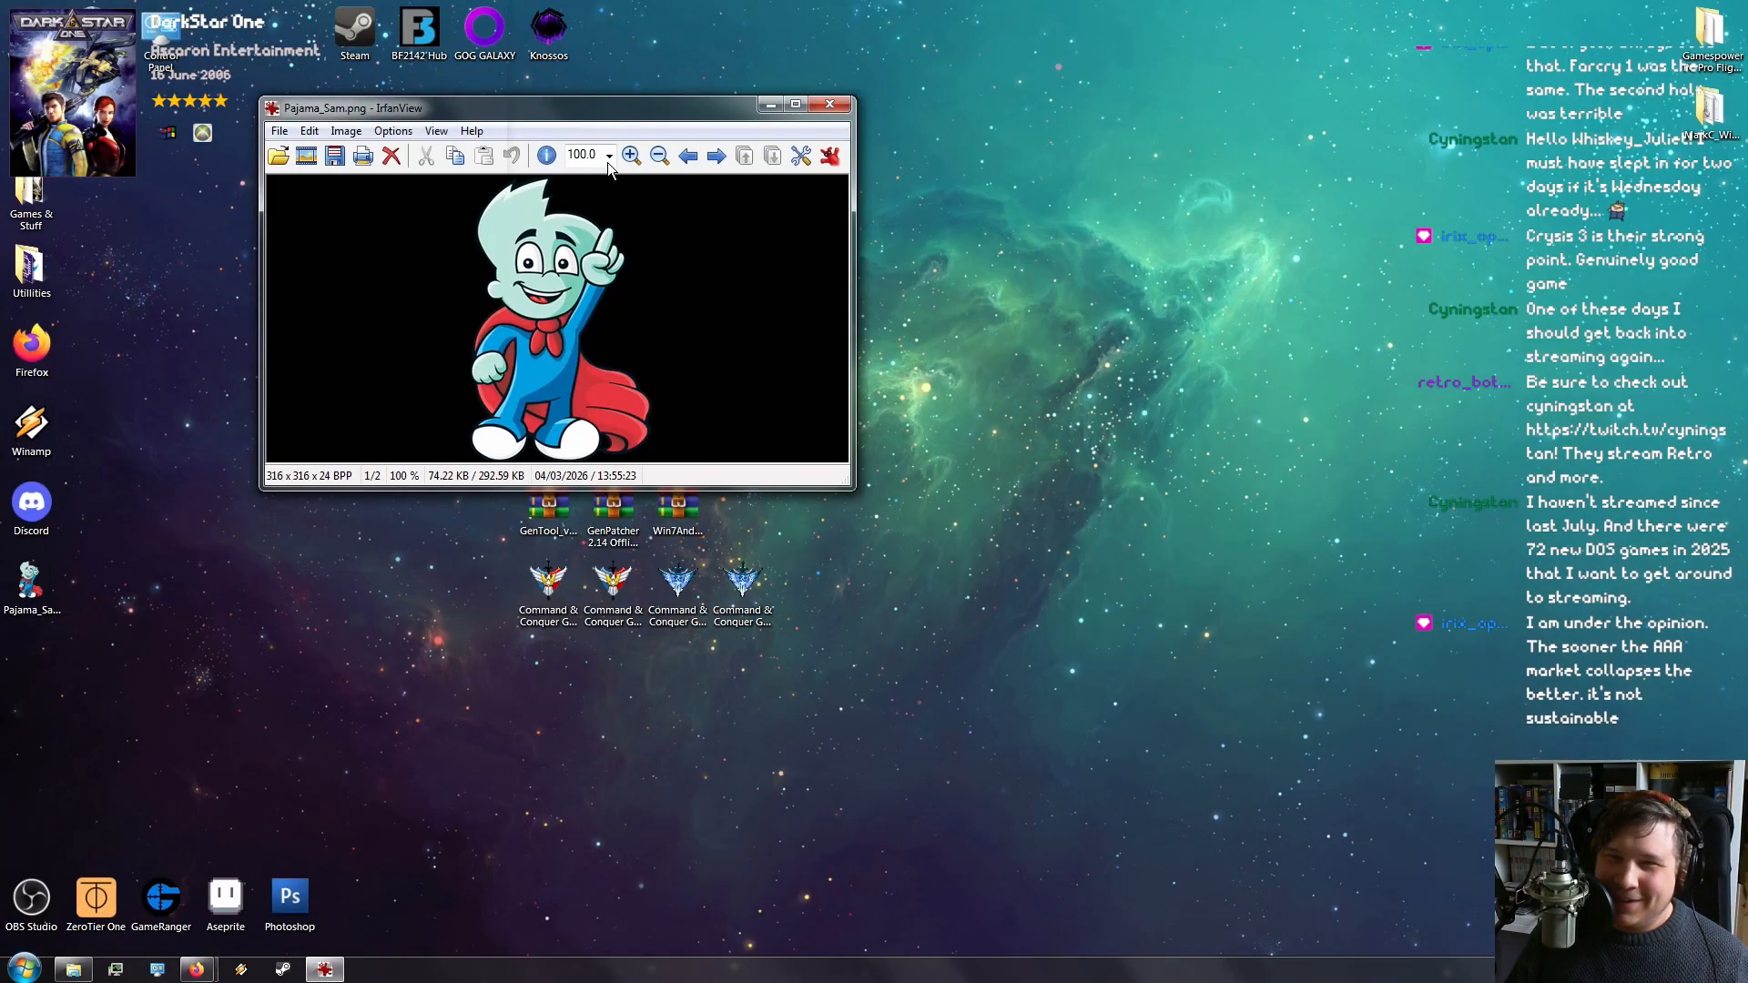
drag(623, 109, 1469, 30)
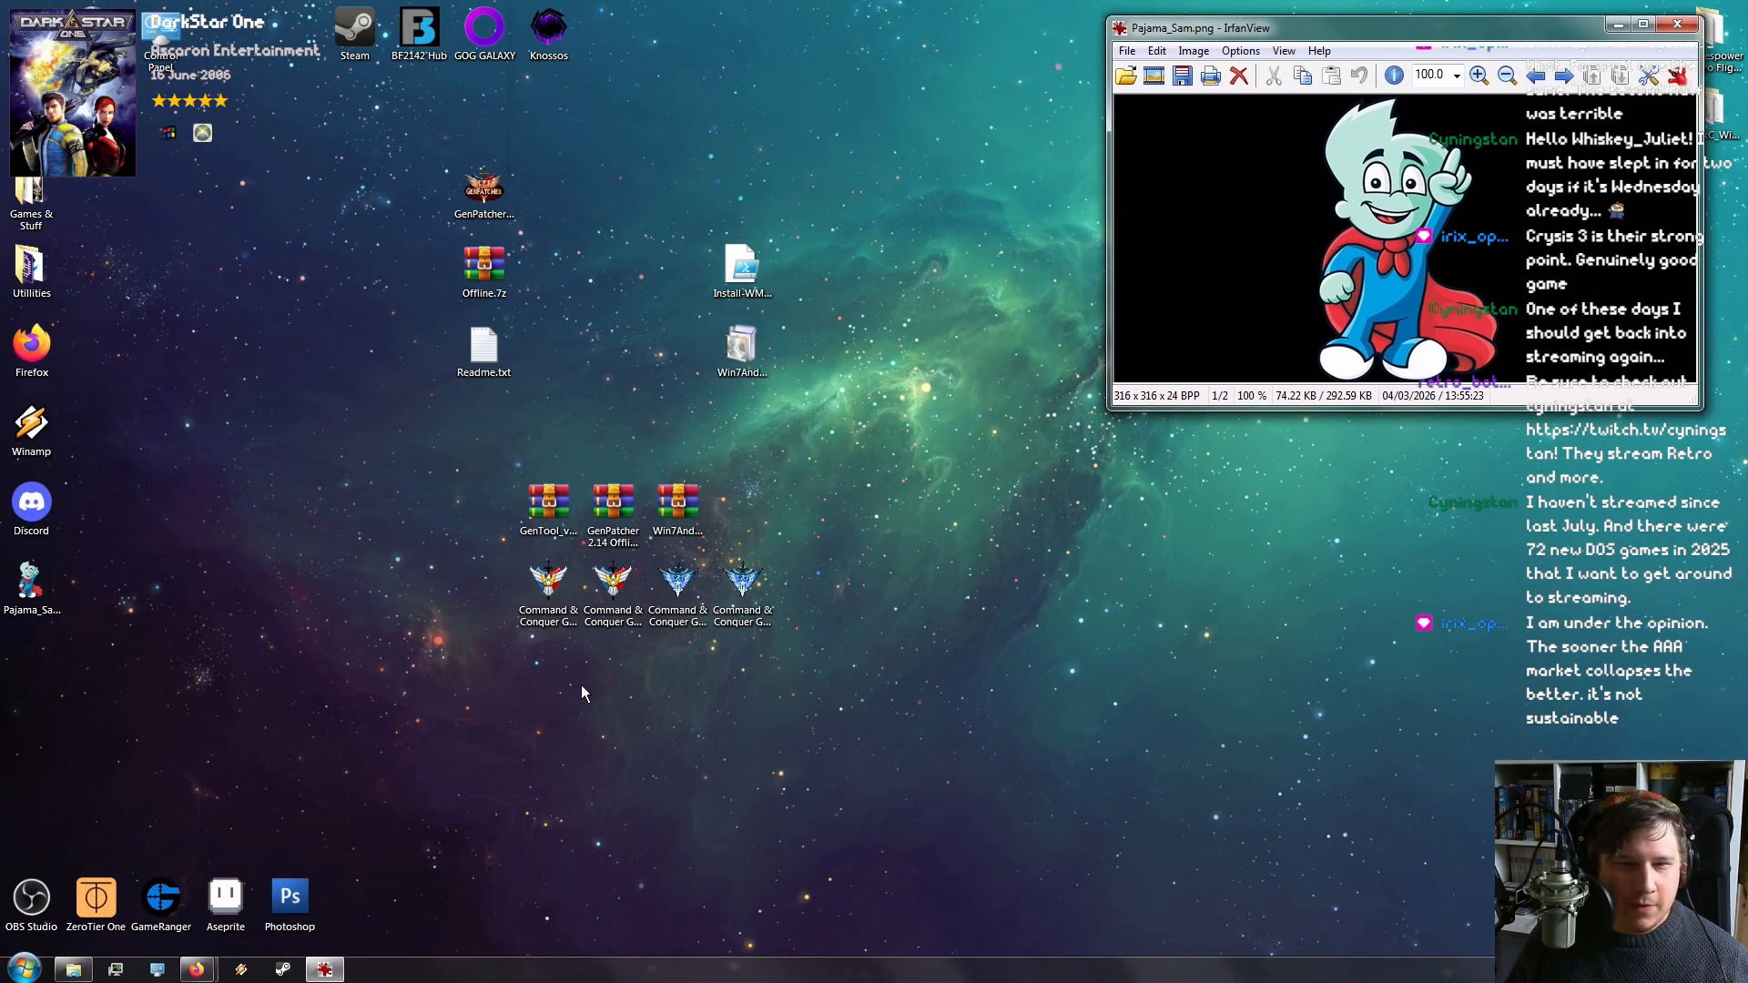
double_click(225, 897)
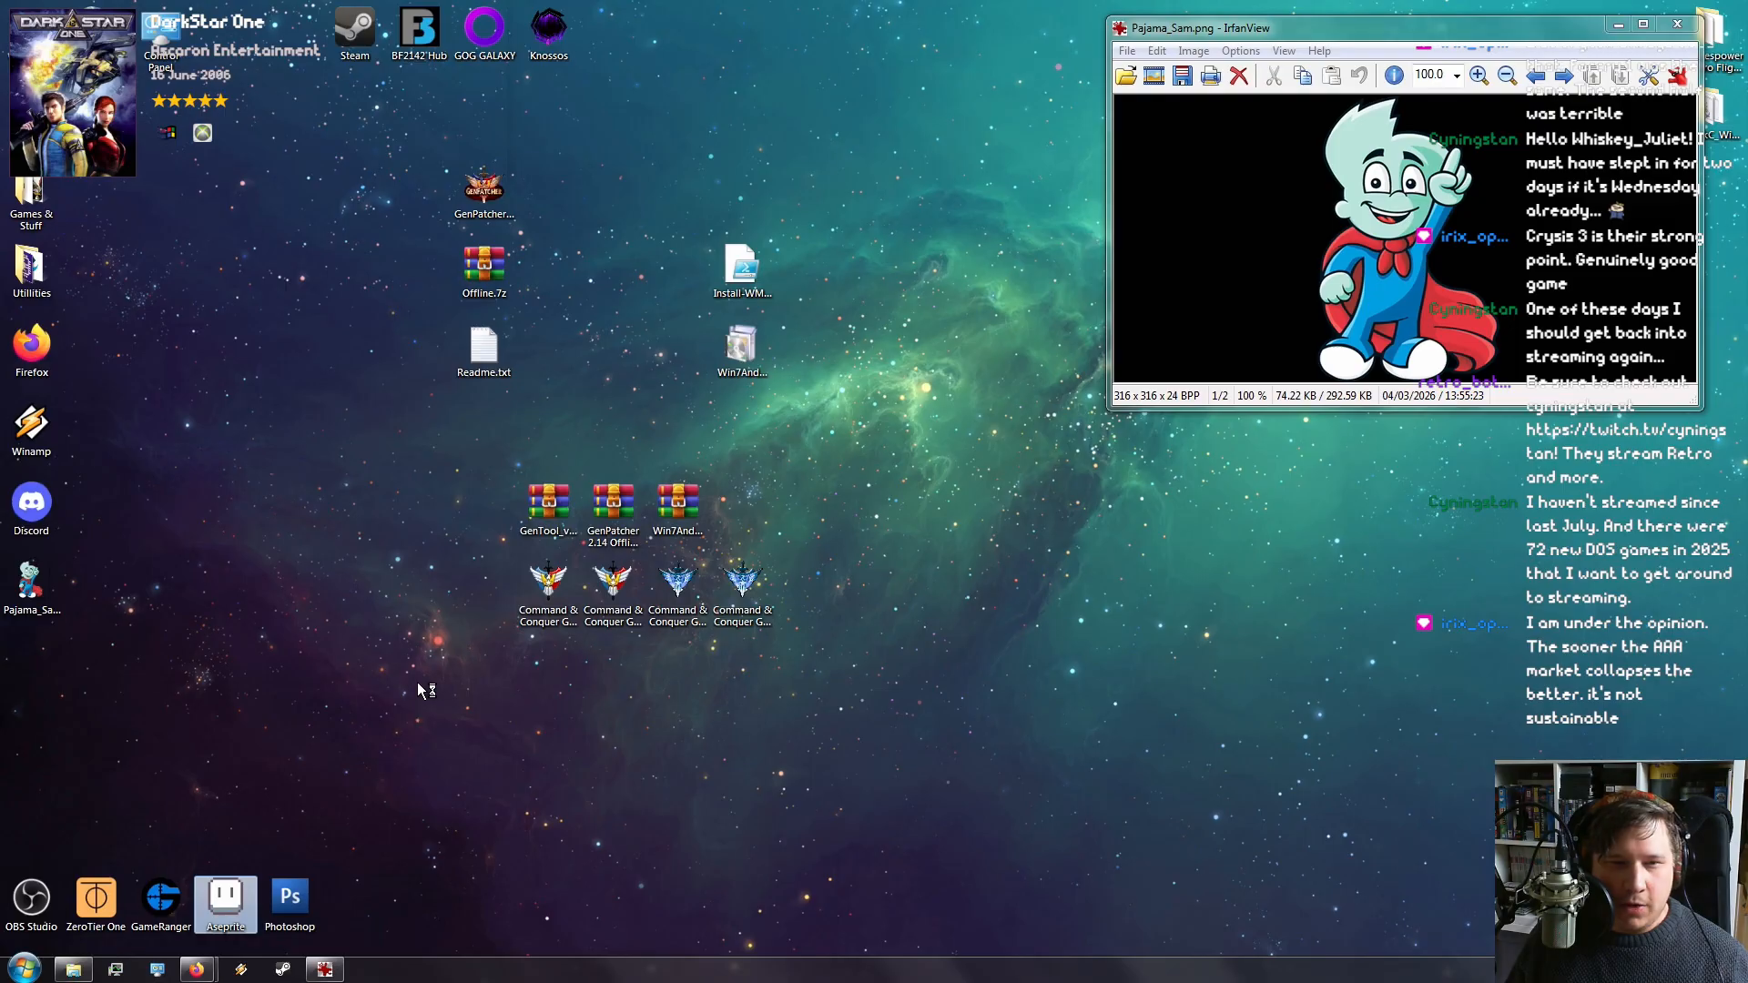
drag(886, 373, 574, 288)
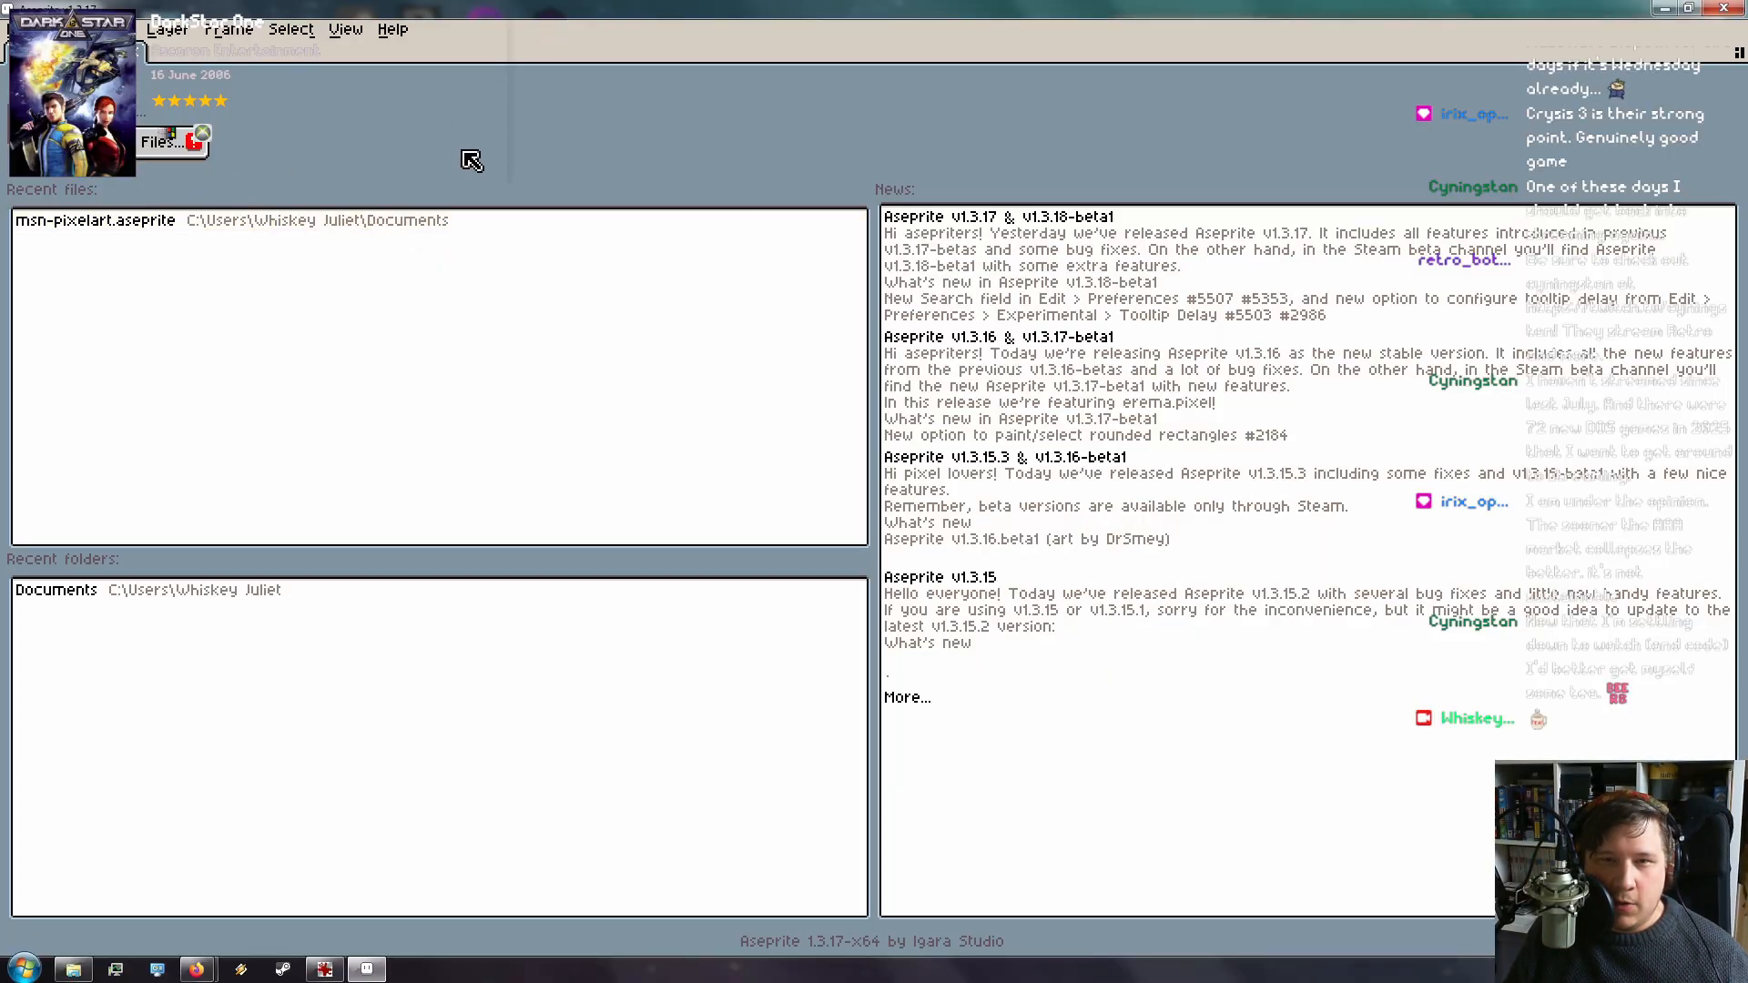
Open msn-pixelart.aseprite from Recent files, then create a new 64×64 transparent sprite
click(130, 236)
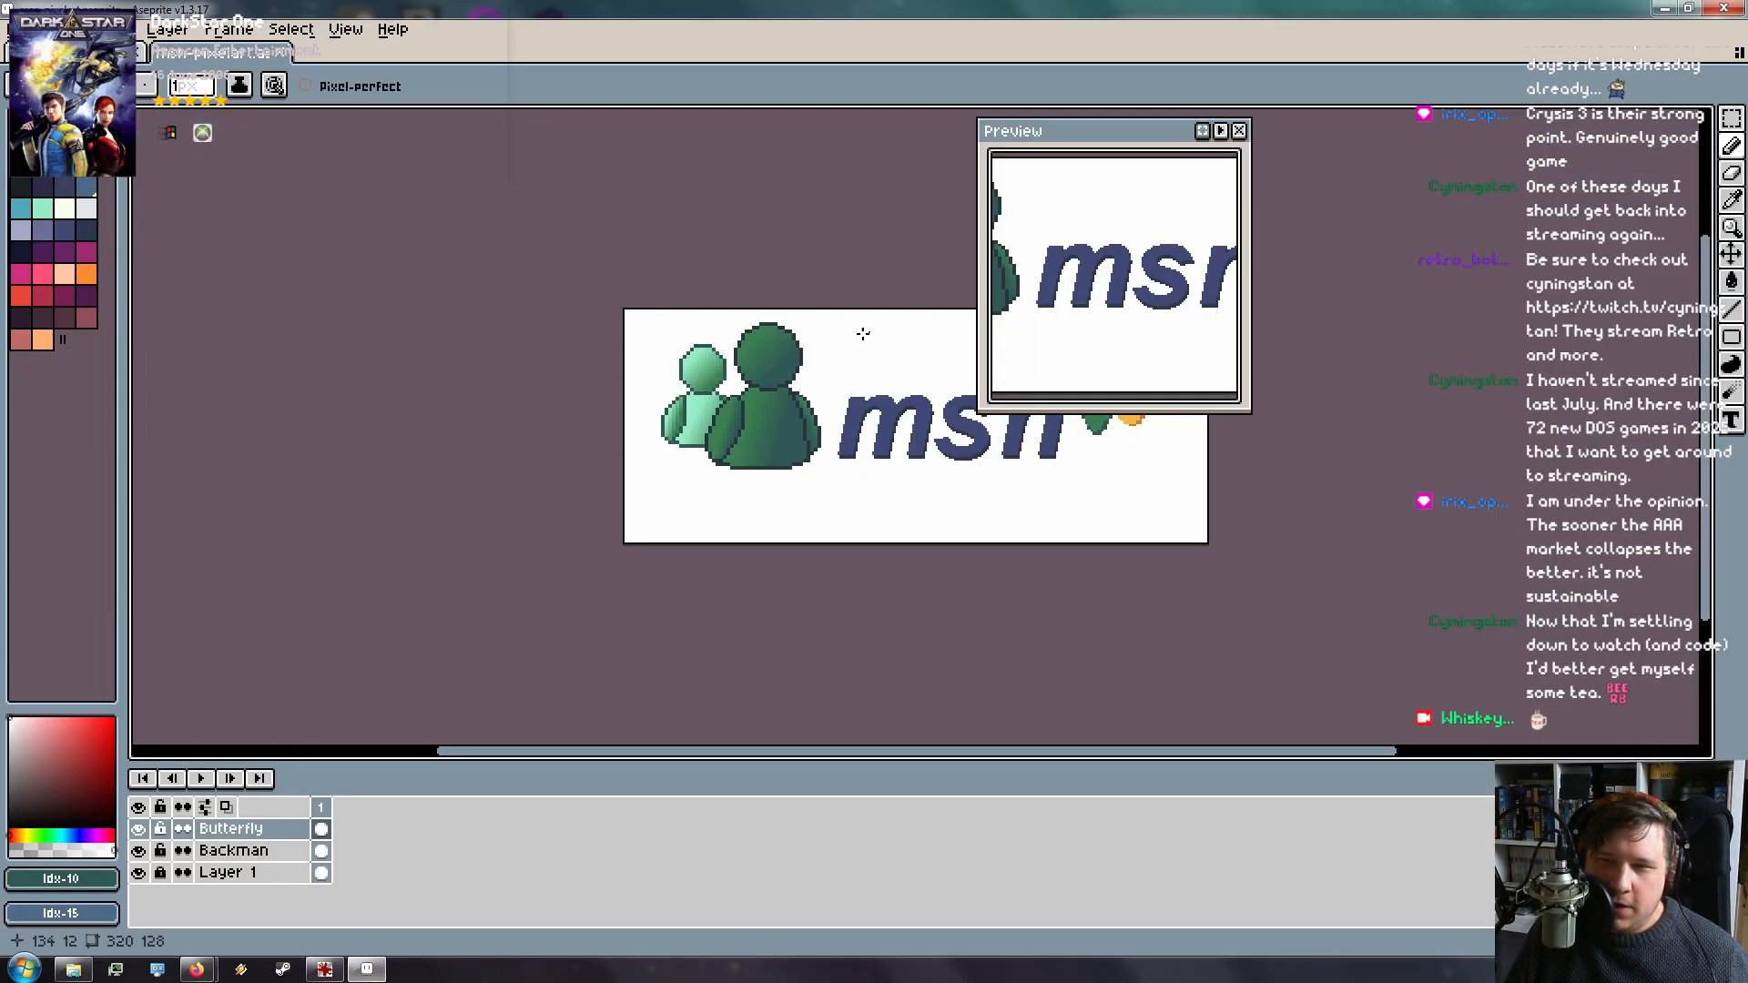
drag(1118, 150, 1462, 219)
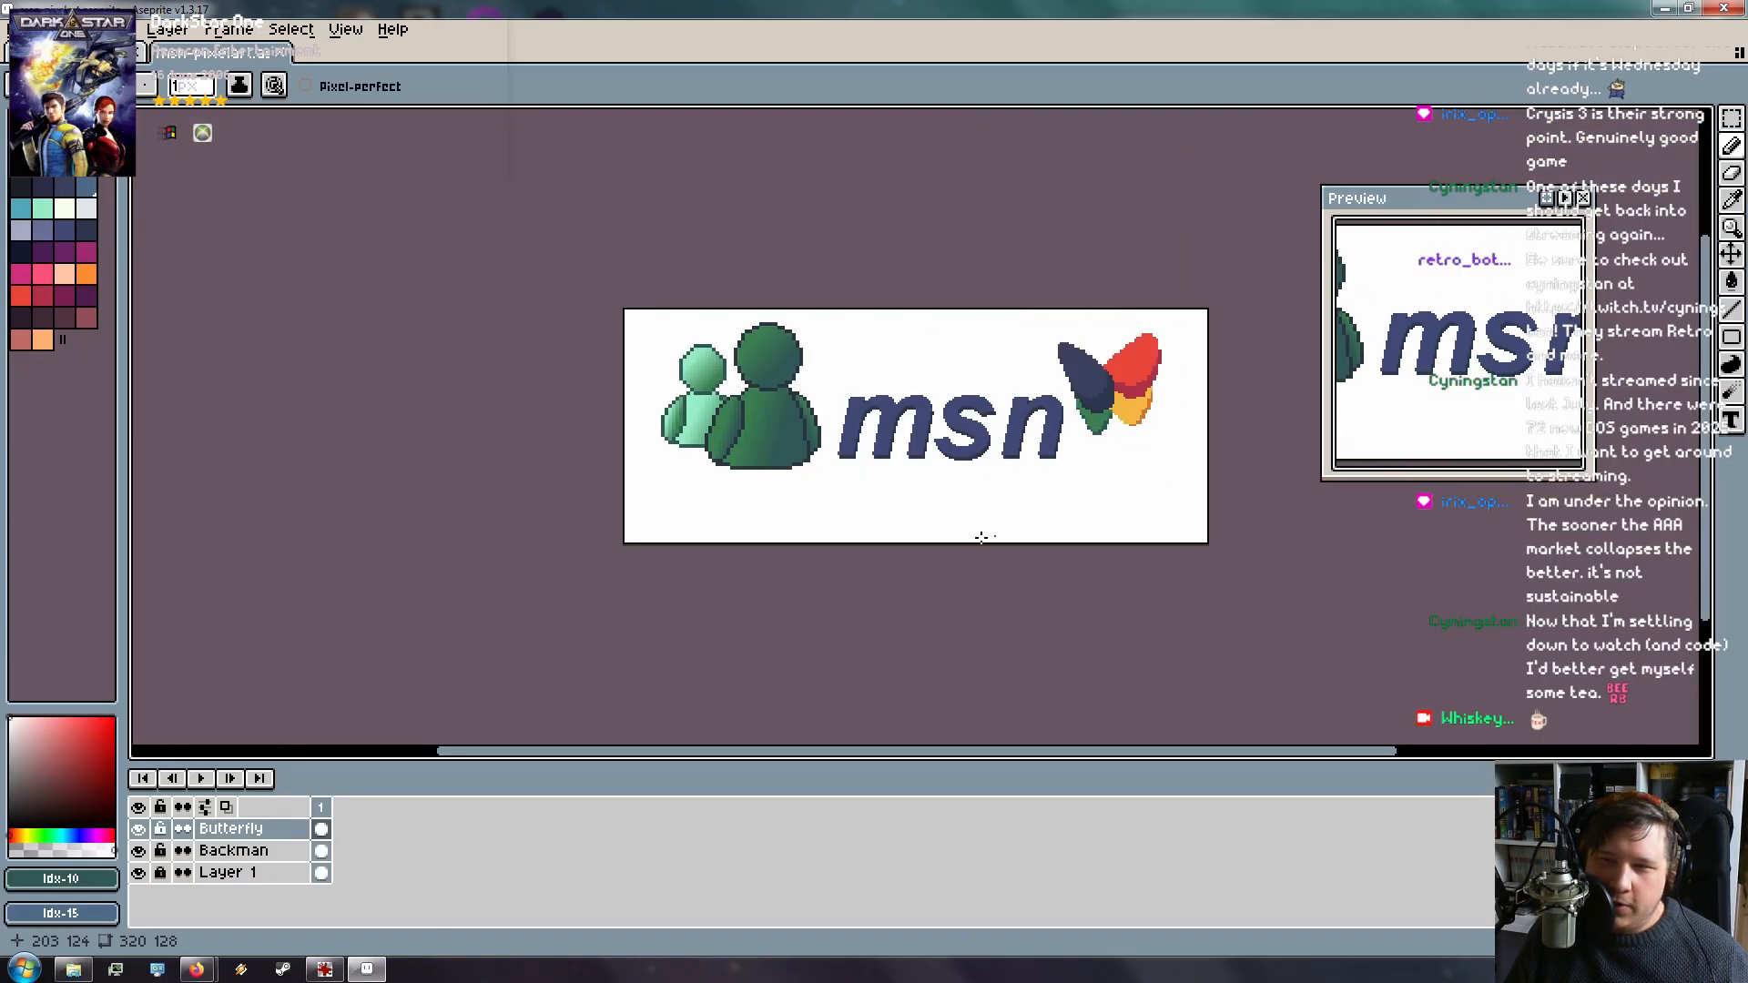
click(23, 28)
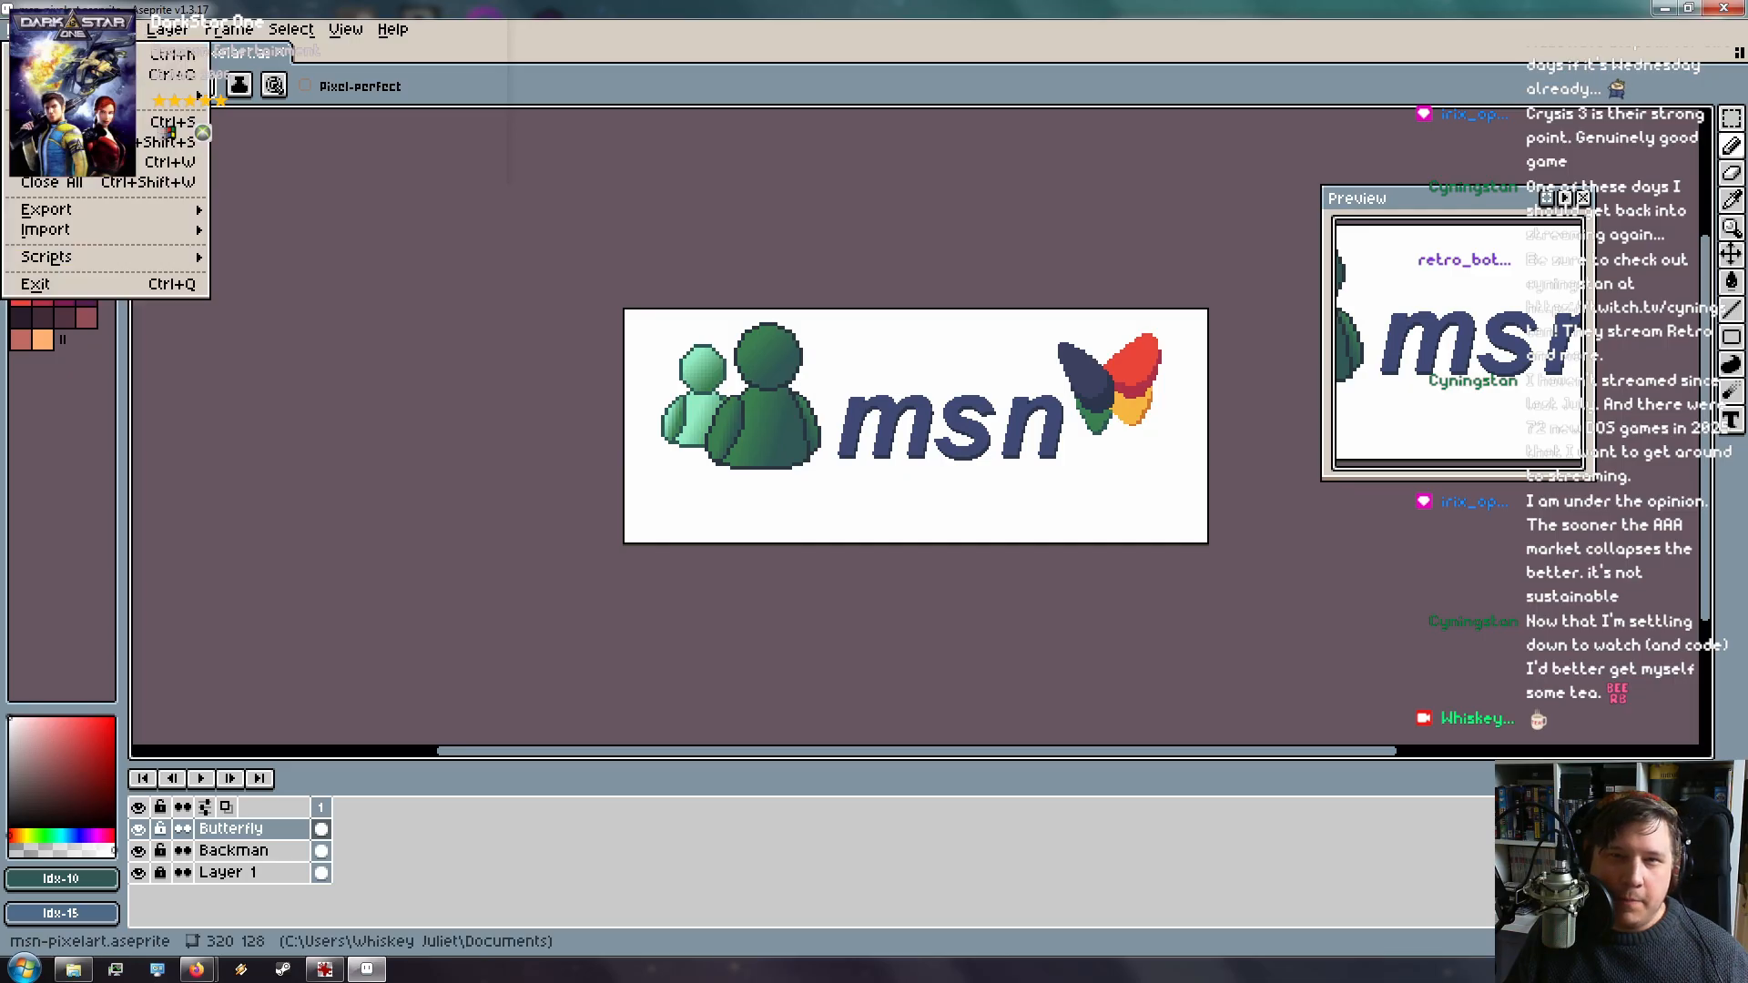
click(91, 54)
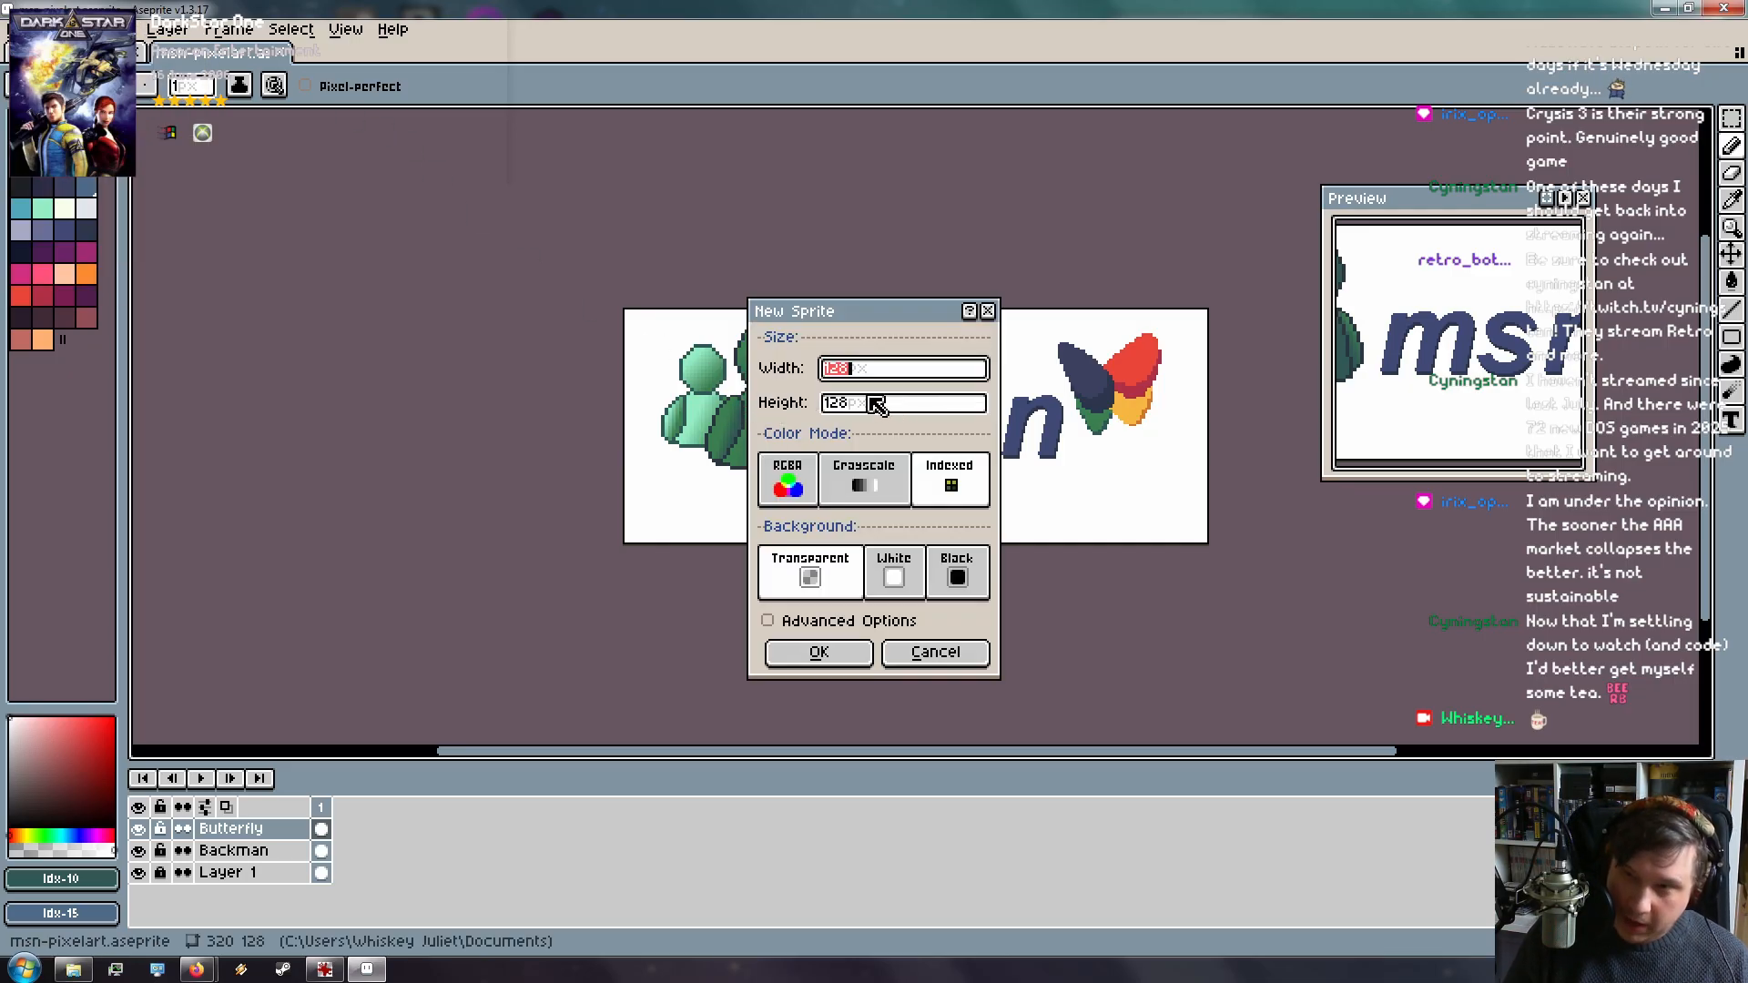
key(Tab)
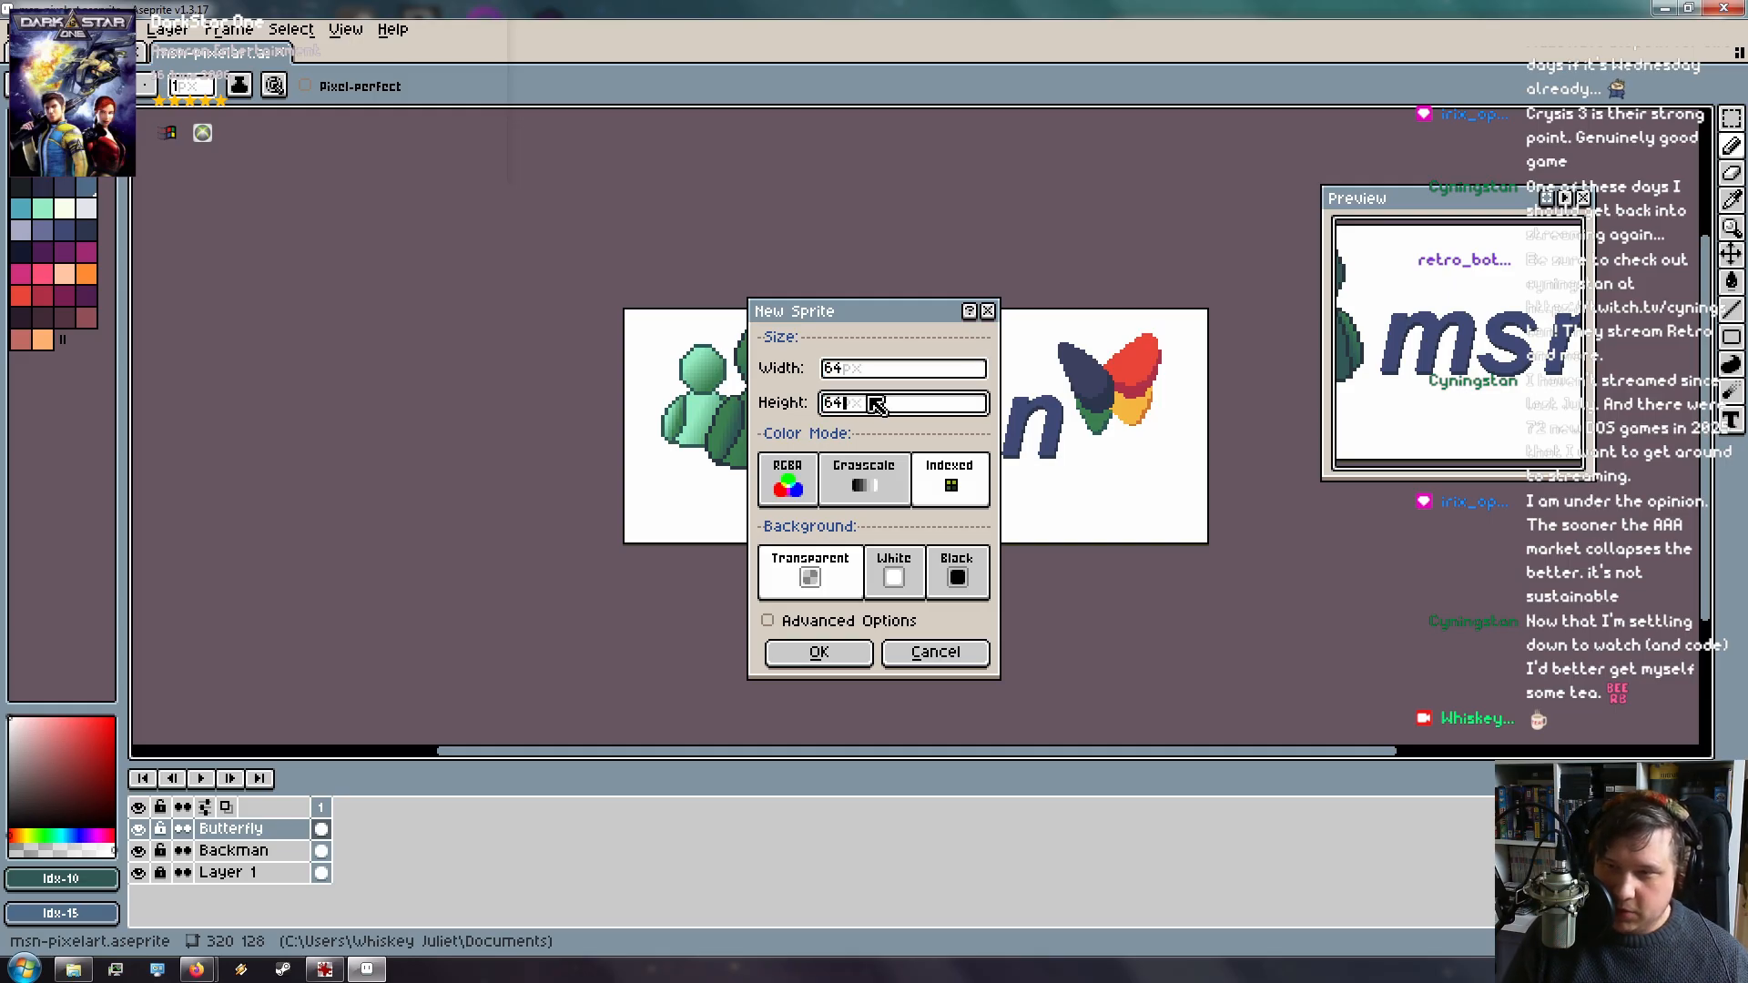
text(64)
click(819, 652)
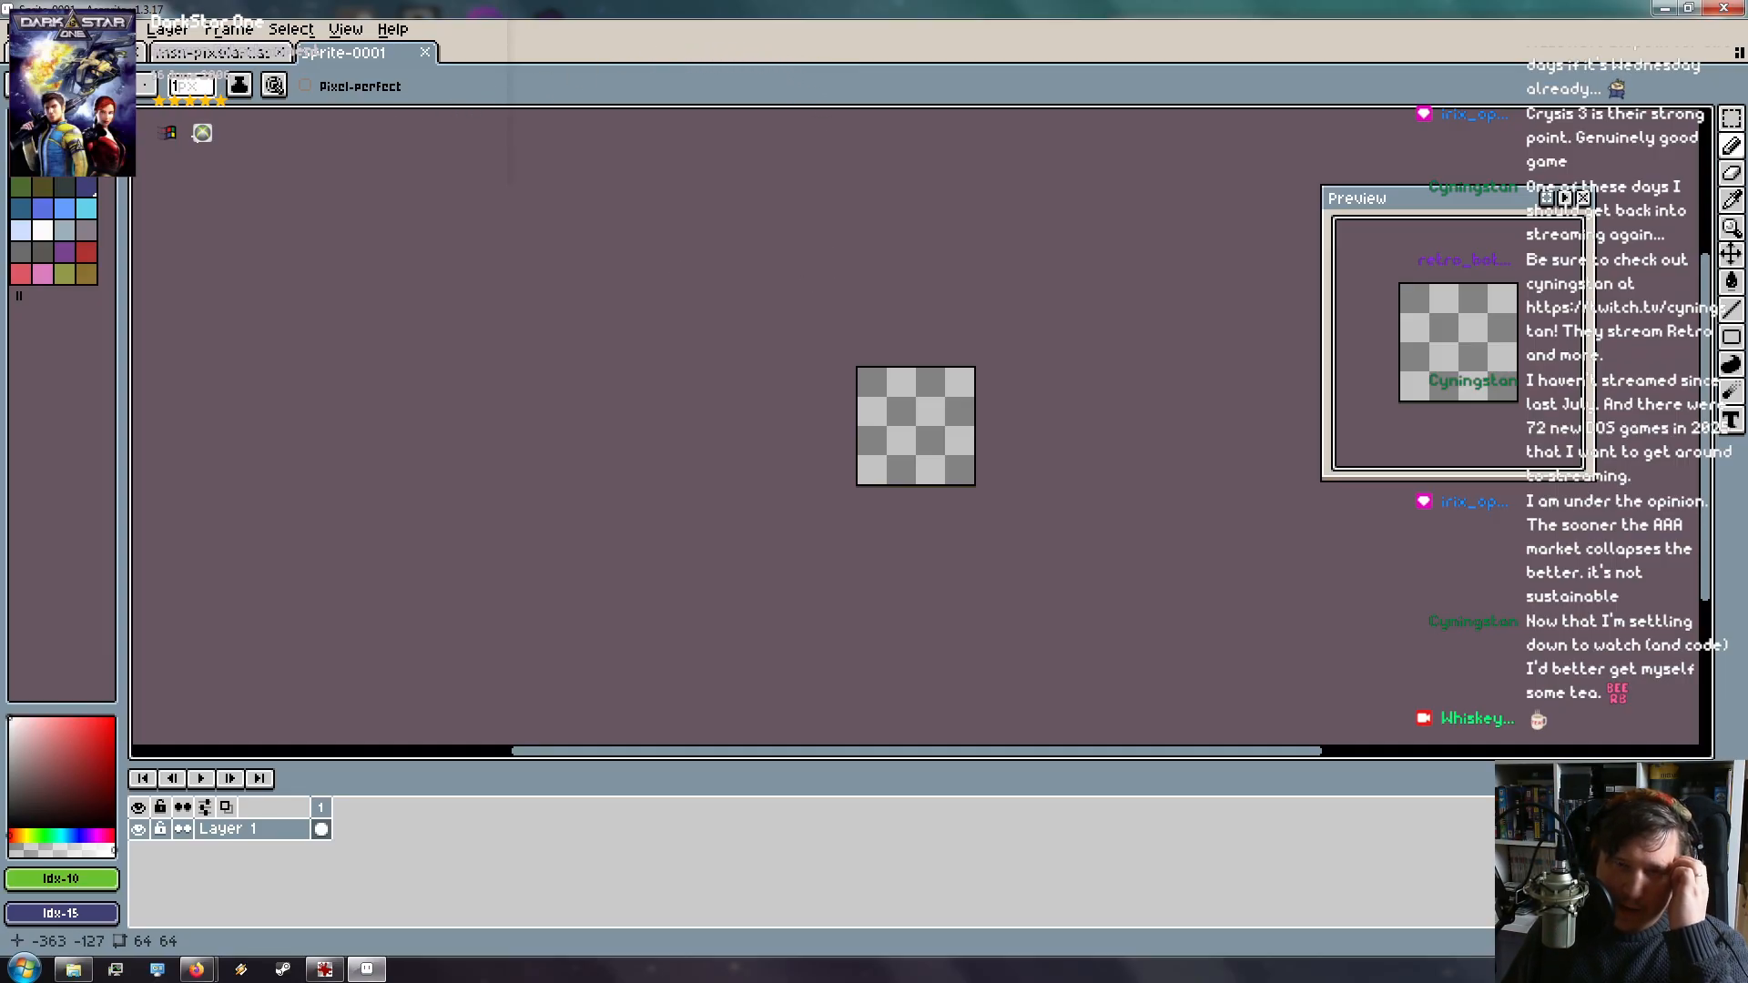
Float the Aseprite window, close IrfanView, and open Pajama_Sam.png in Aseprite
drag(809, 5, 752, 115)
drag(1409, 29, 1428, 31)
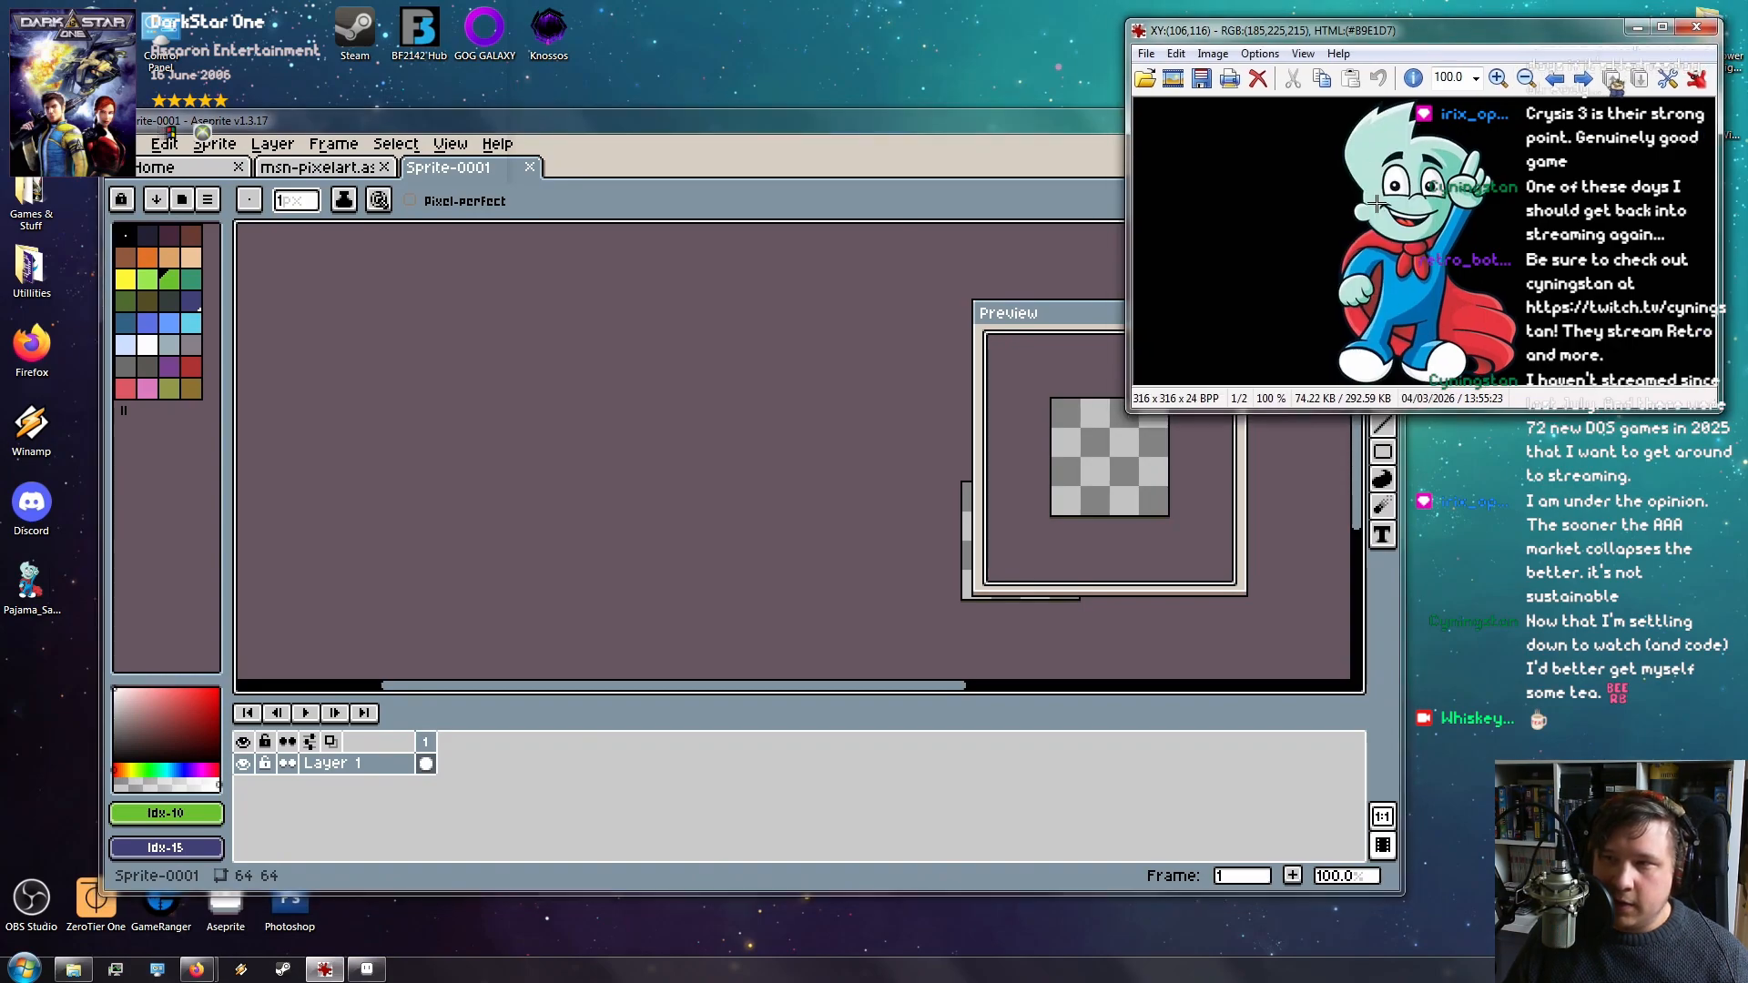
click(1697, 27)
drag(807, 121, 1046, 51)
double_click(31, 587)
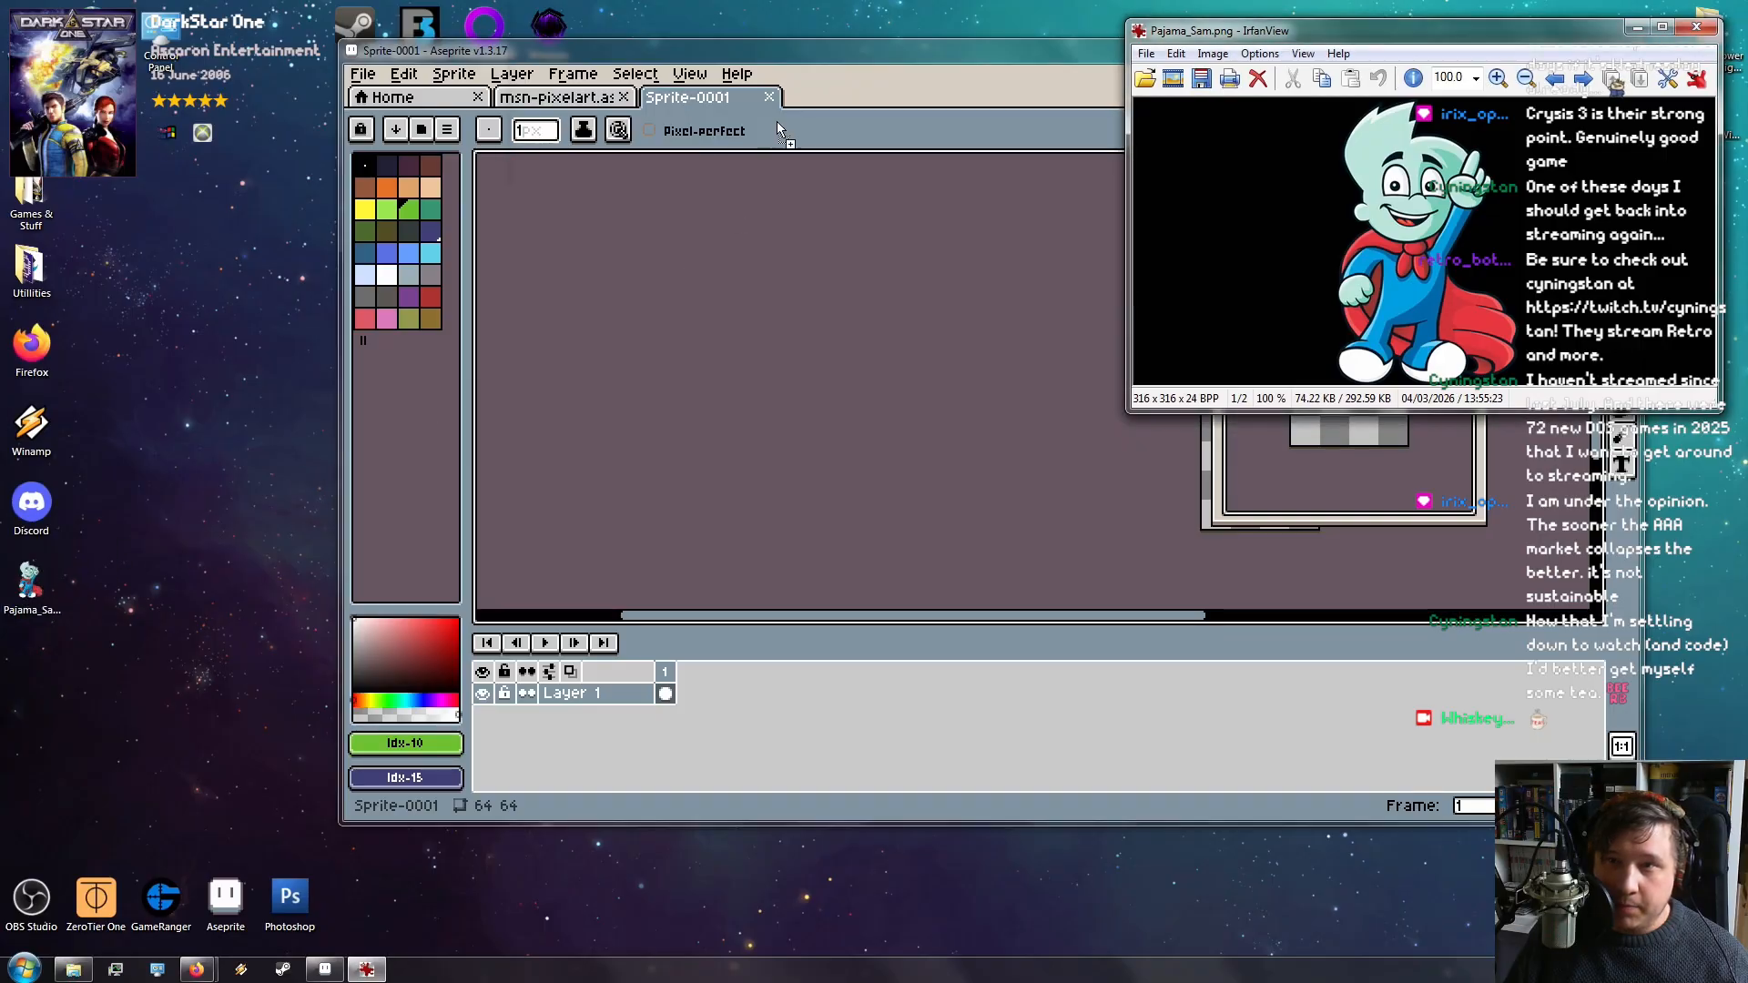
drag(856, 91, 761, 85)
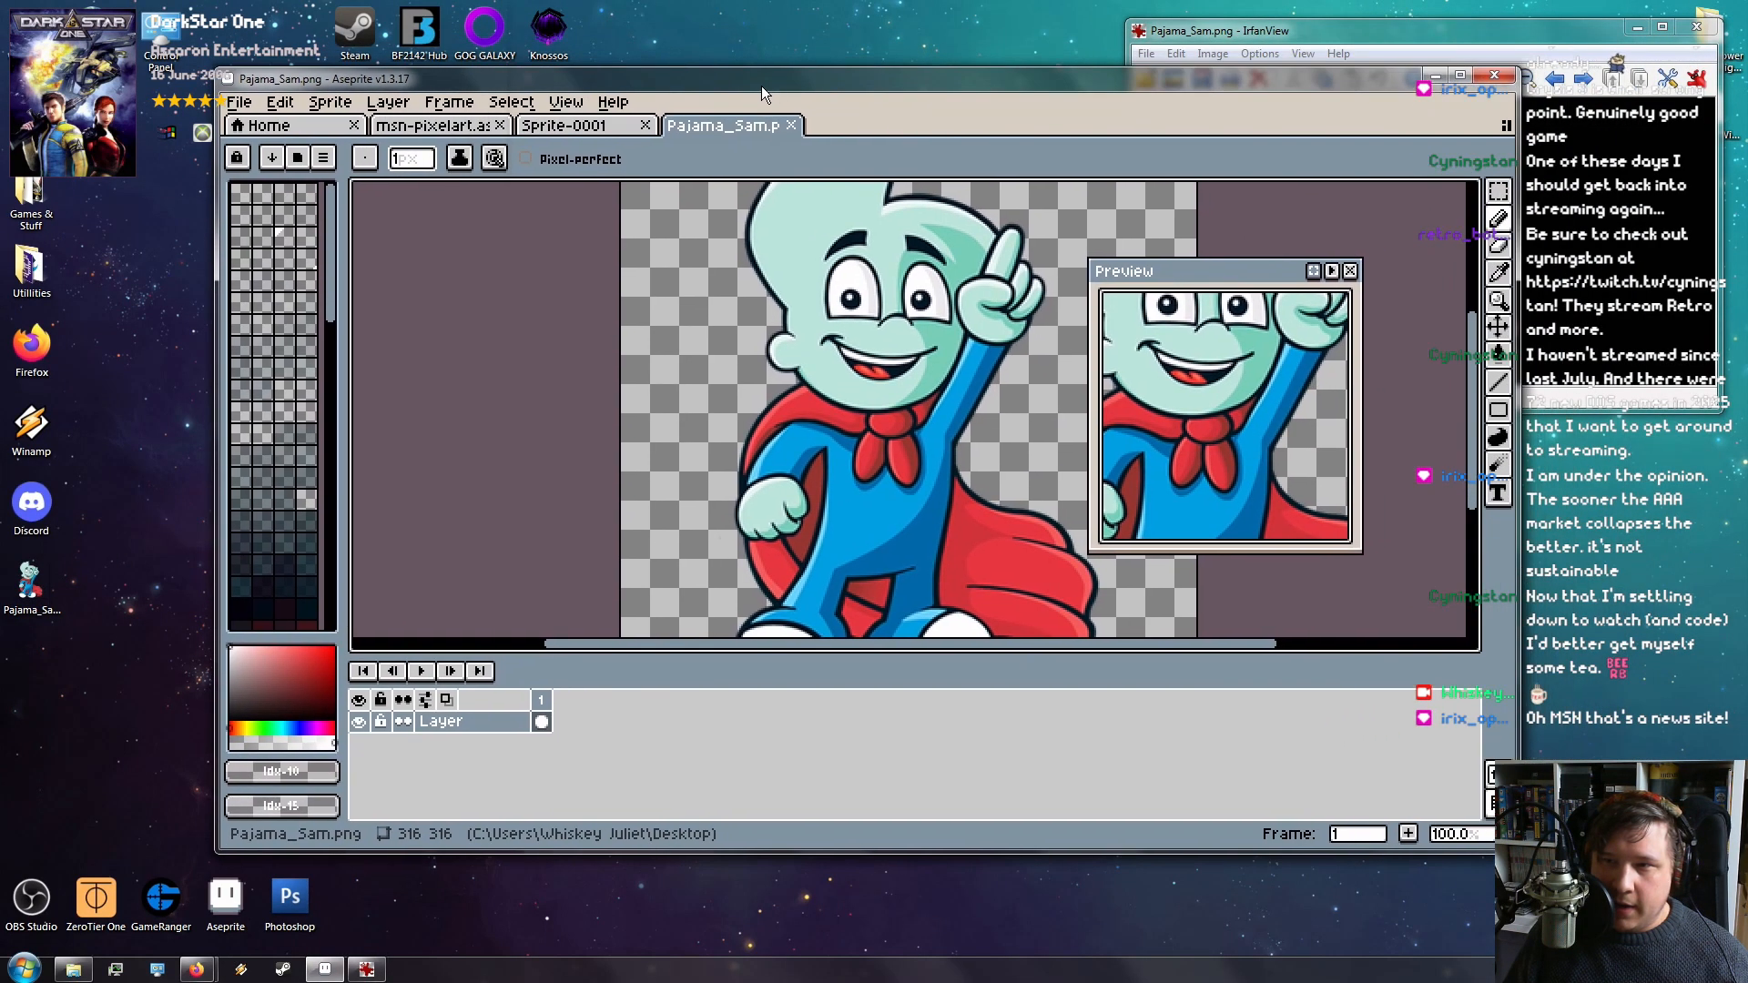
Sample the teal of Sam's face as both foreground and background colours
key(i)
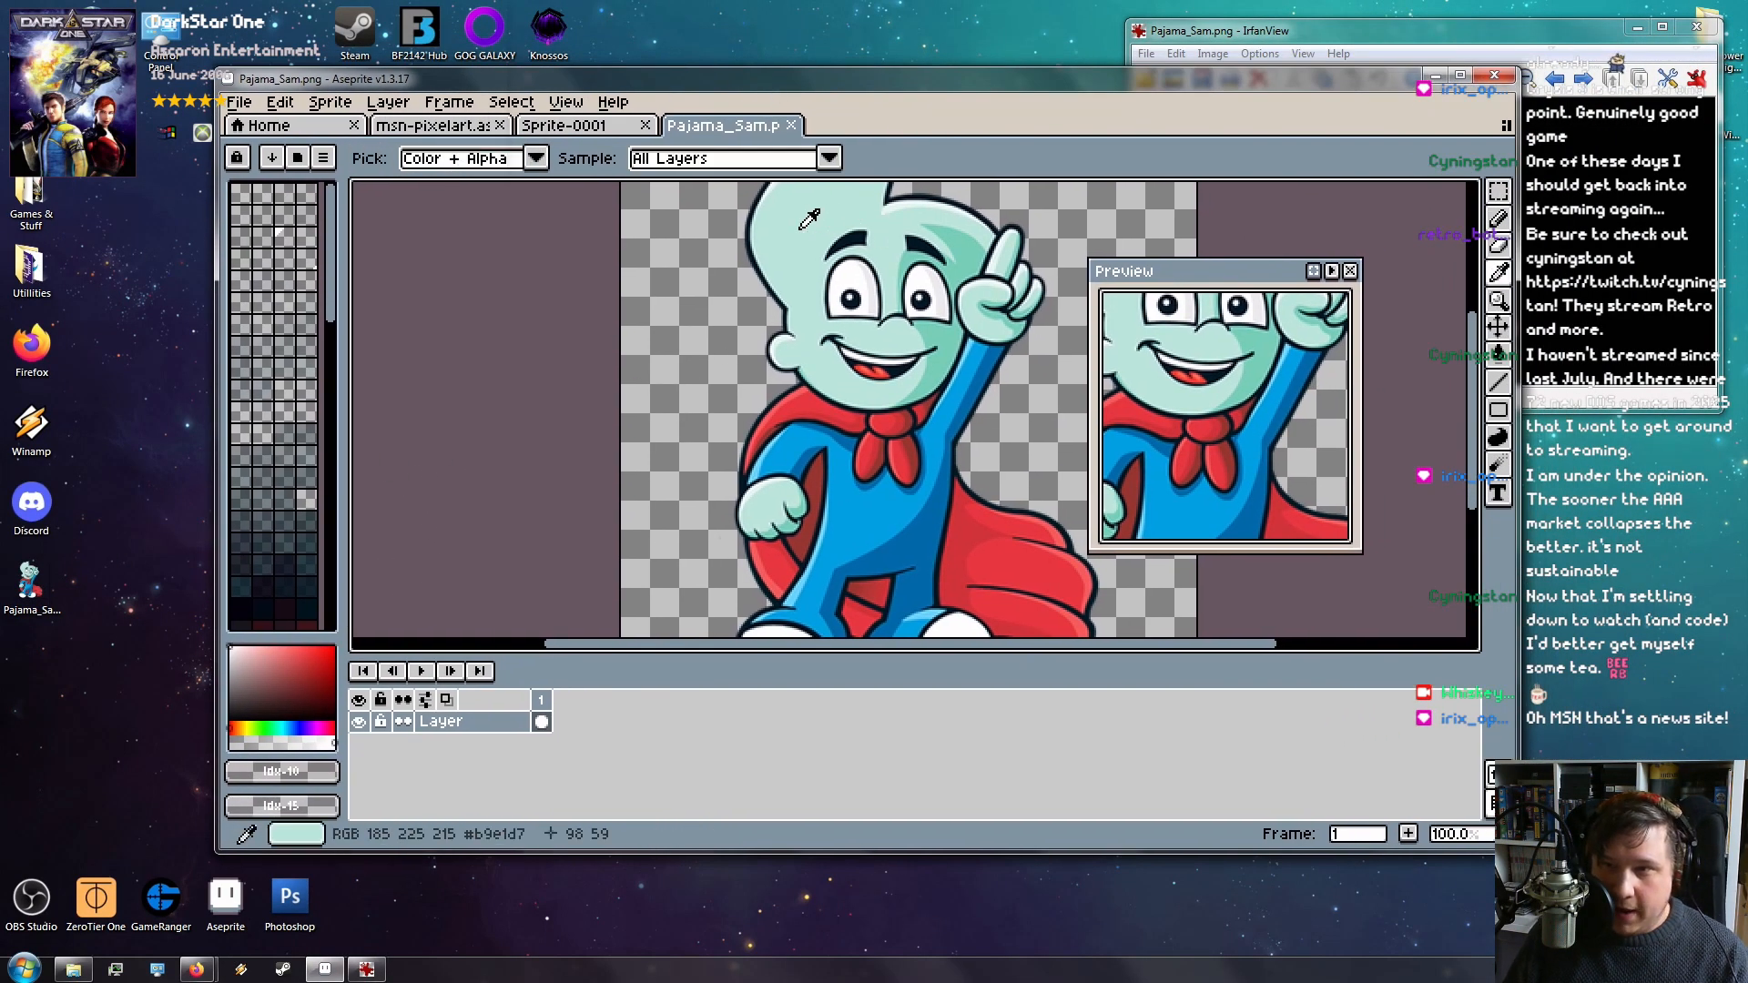
click(742, 223)
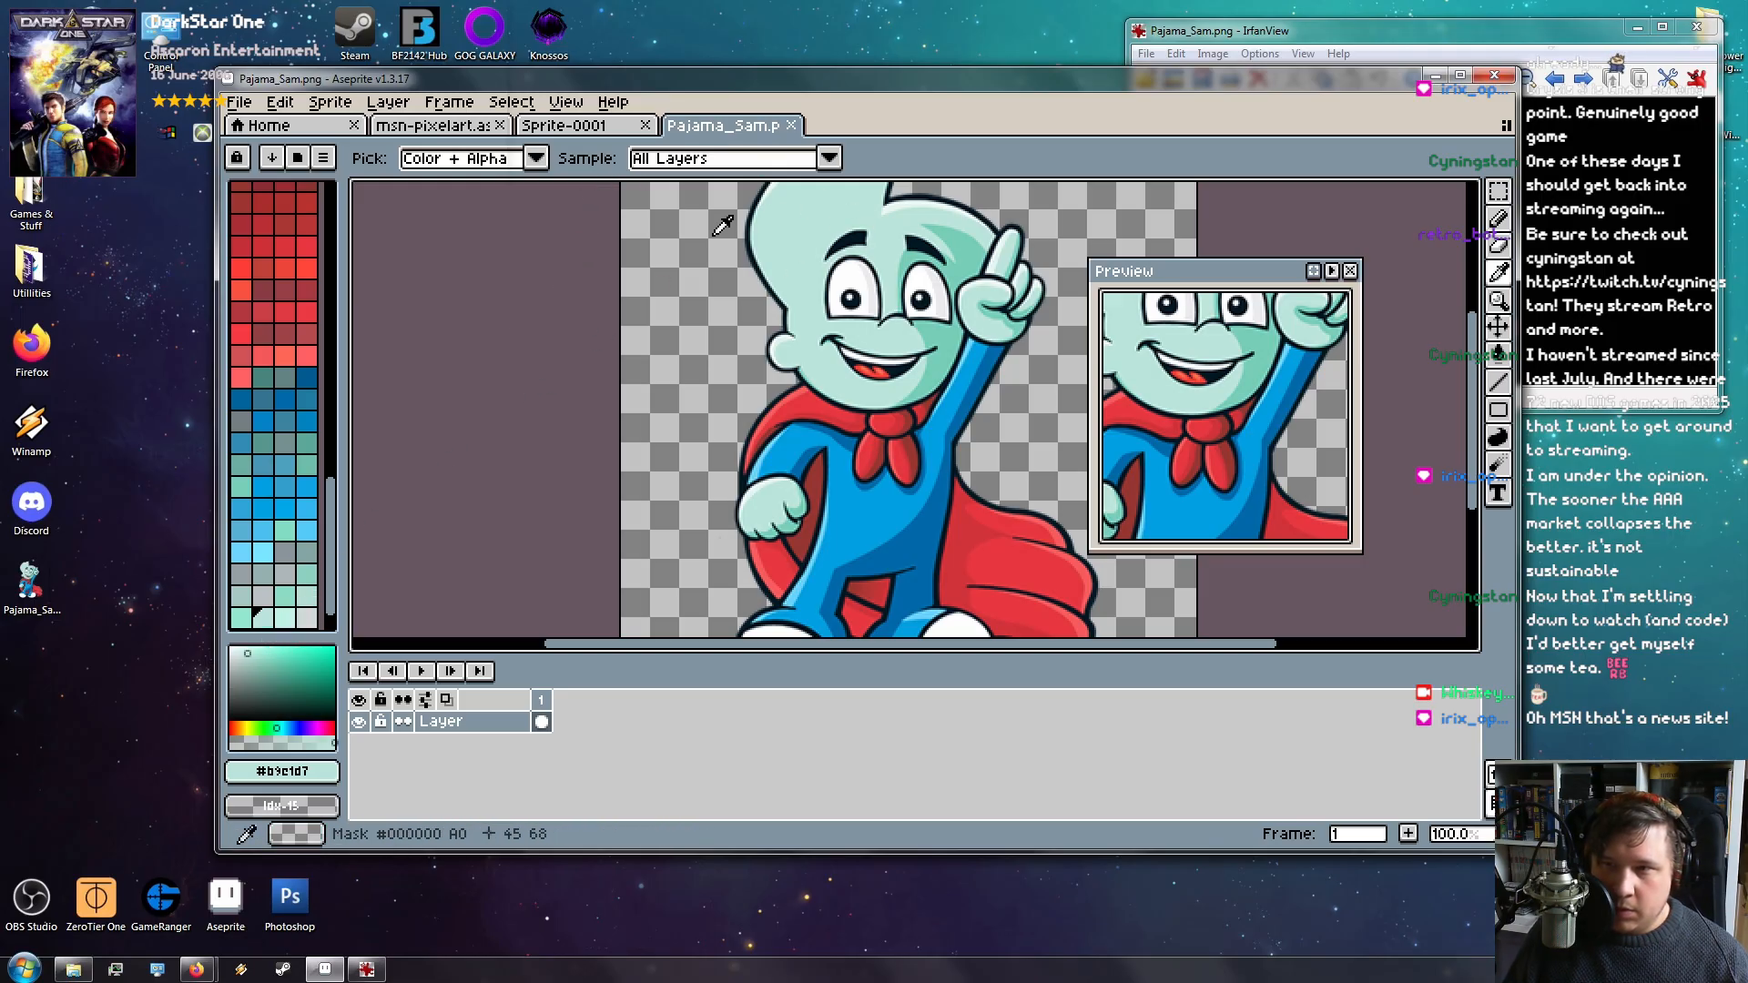
scroll(391, 492, down, 1)
scroll(746, 379, up, 2)
scroll(745, 381, down, 2)
scroll(831, 414, up, 2)
drag(824, 423, 891, 533)
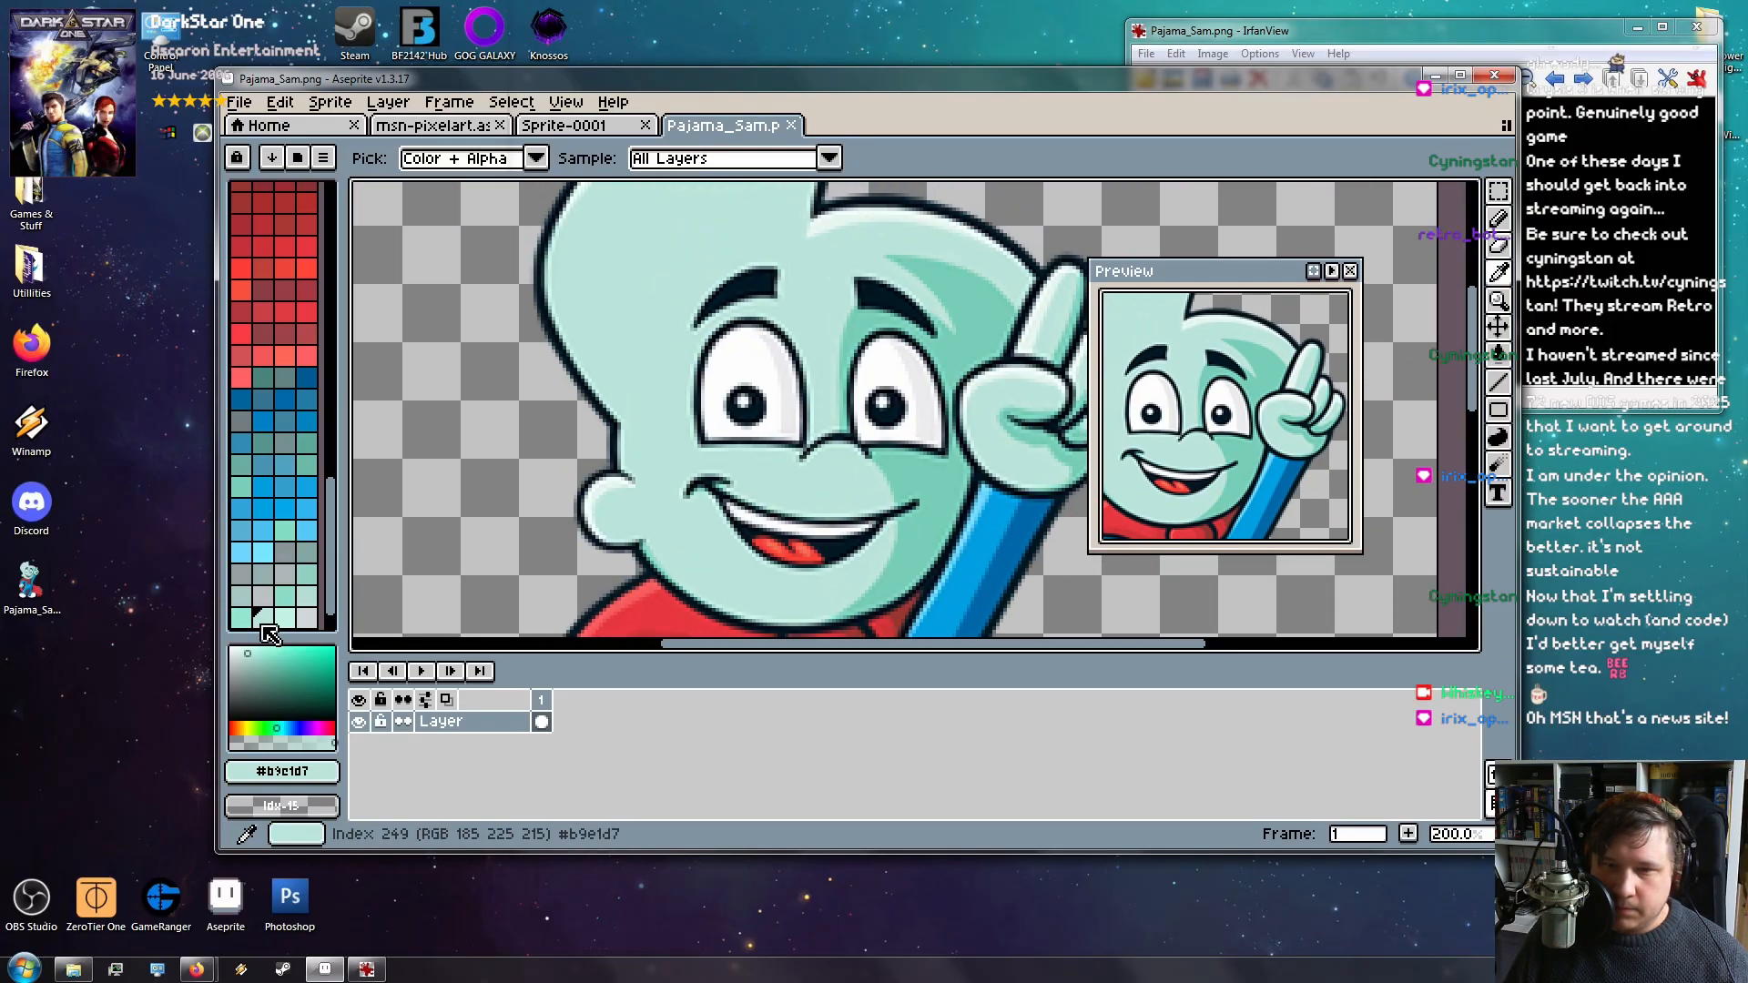
right_click(623, 270)
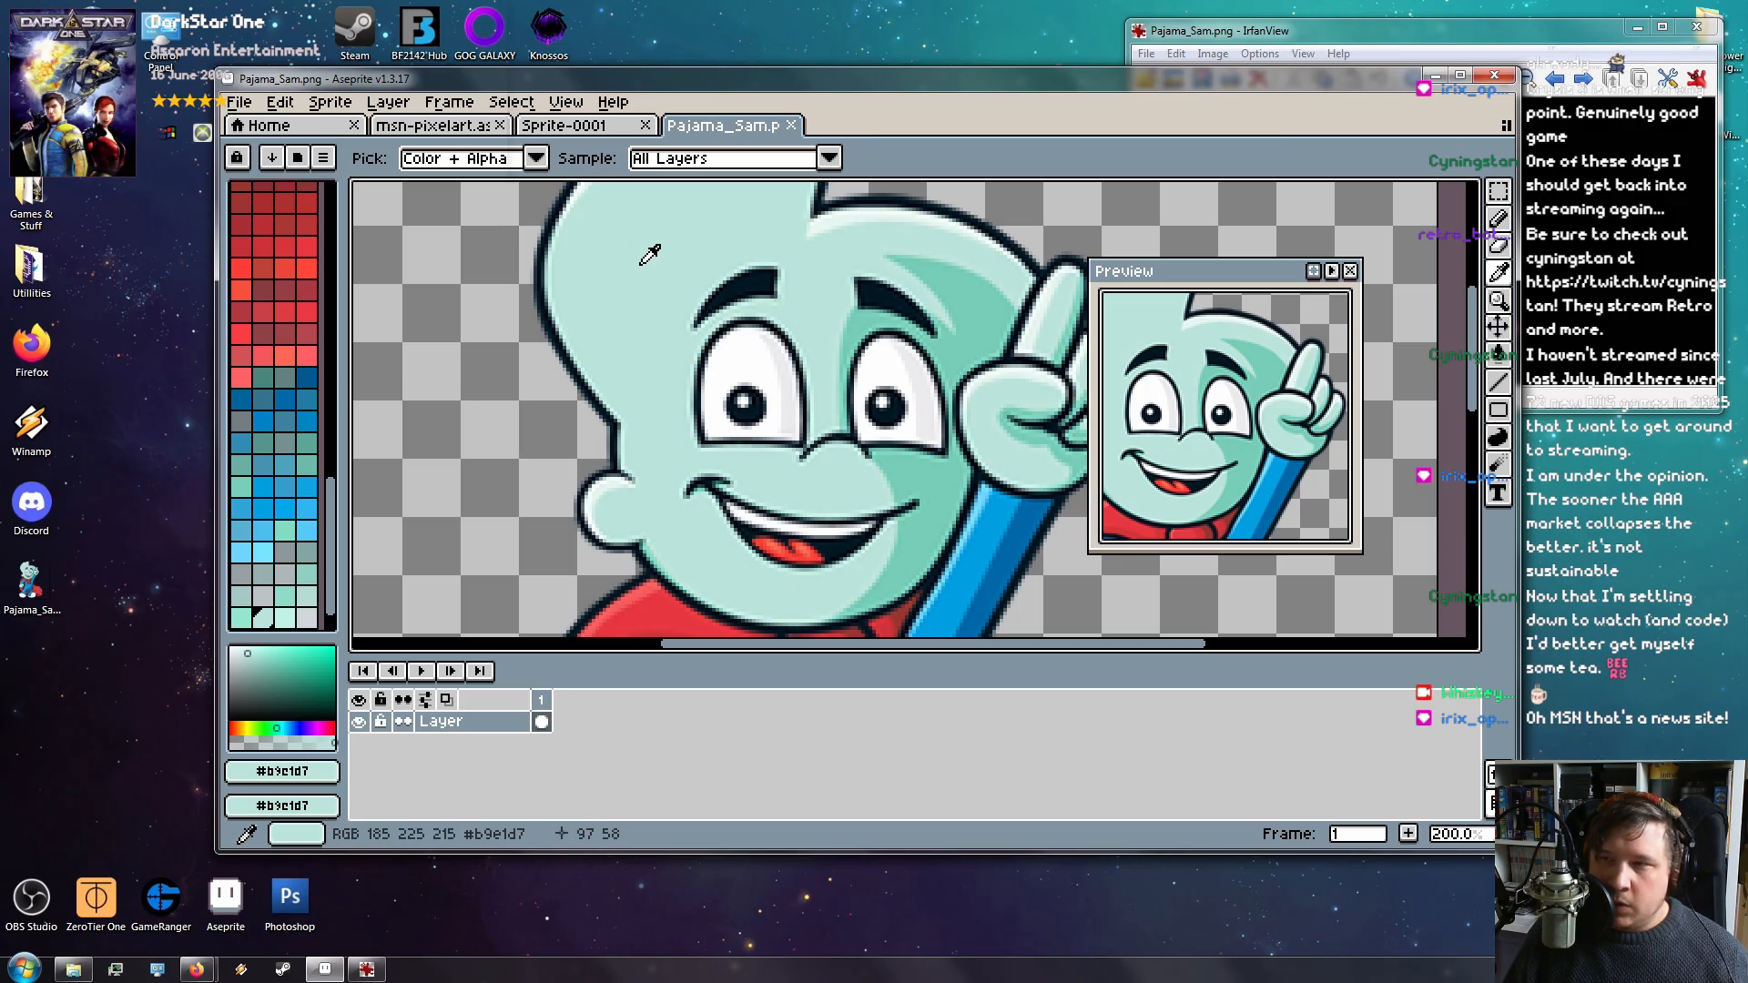
Give the Pencil a 10px square brush and paint a pale mint swatch upper-left
click(1498, 219)
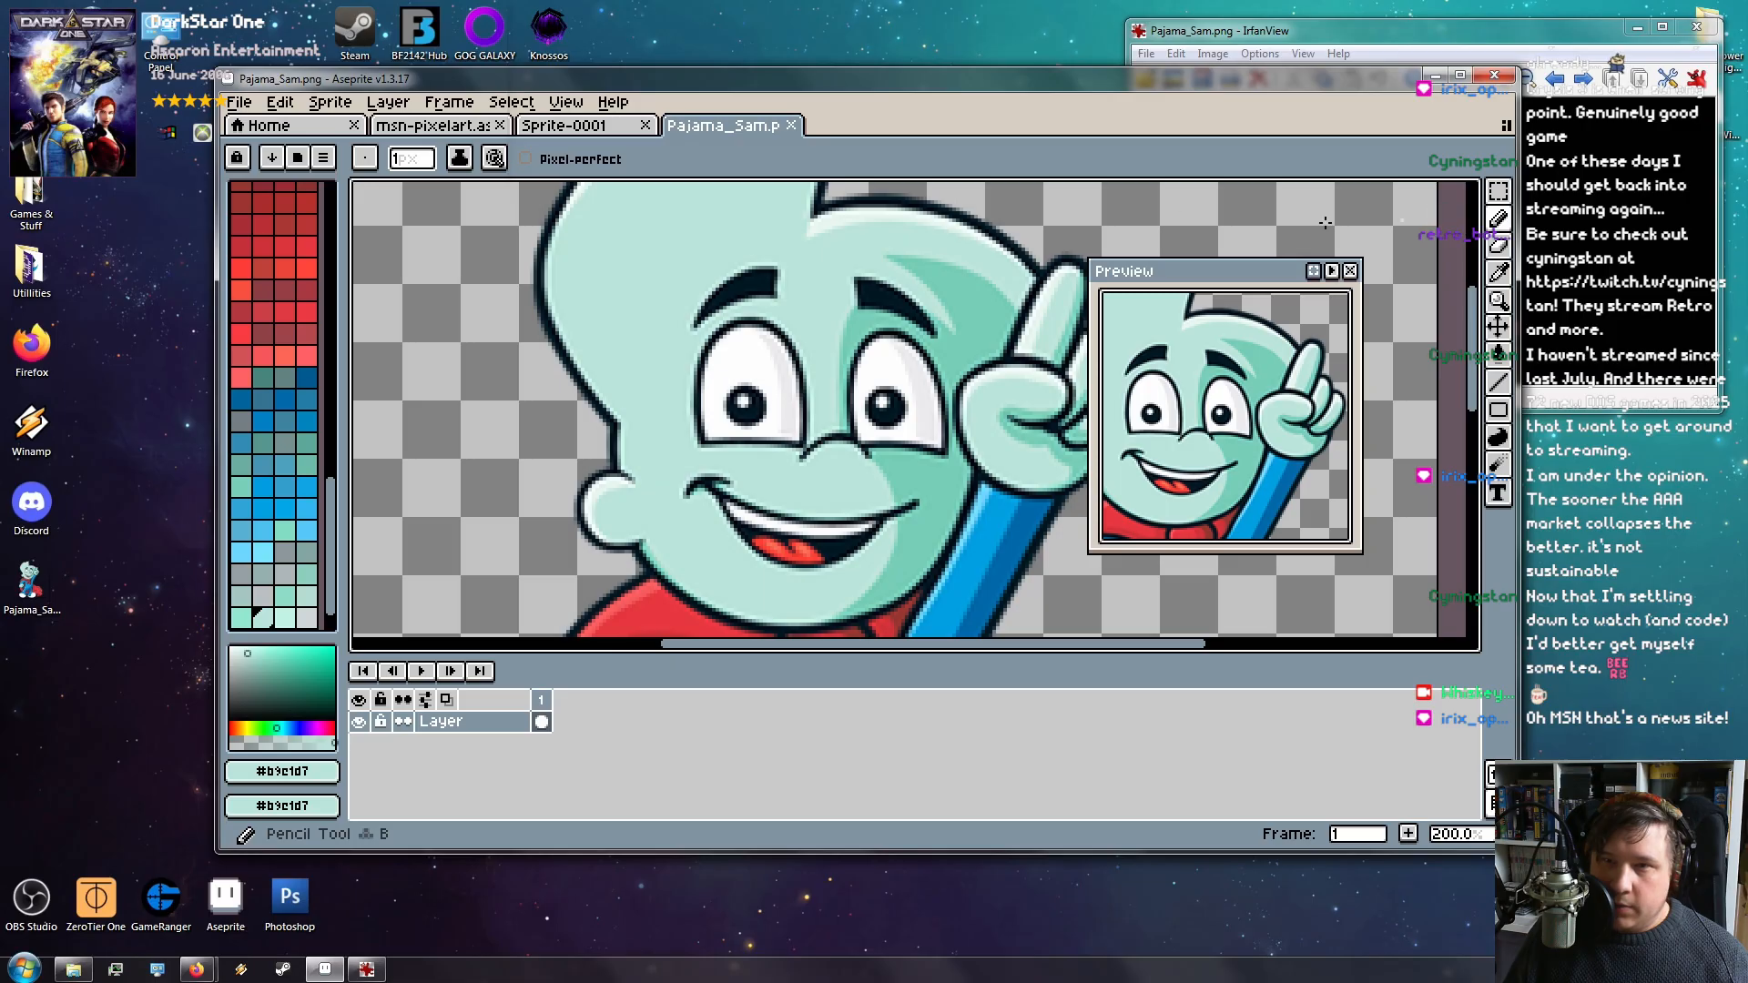
click(364, 158)
click(415, 293)
drag(408, 282, 407, 275)
click(370, 156)
click(411, 161)
text(0)
drag(401, 280, 414, 280)
Sample the darker face teal and paint a square of it below the mint swatch
key(i)
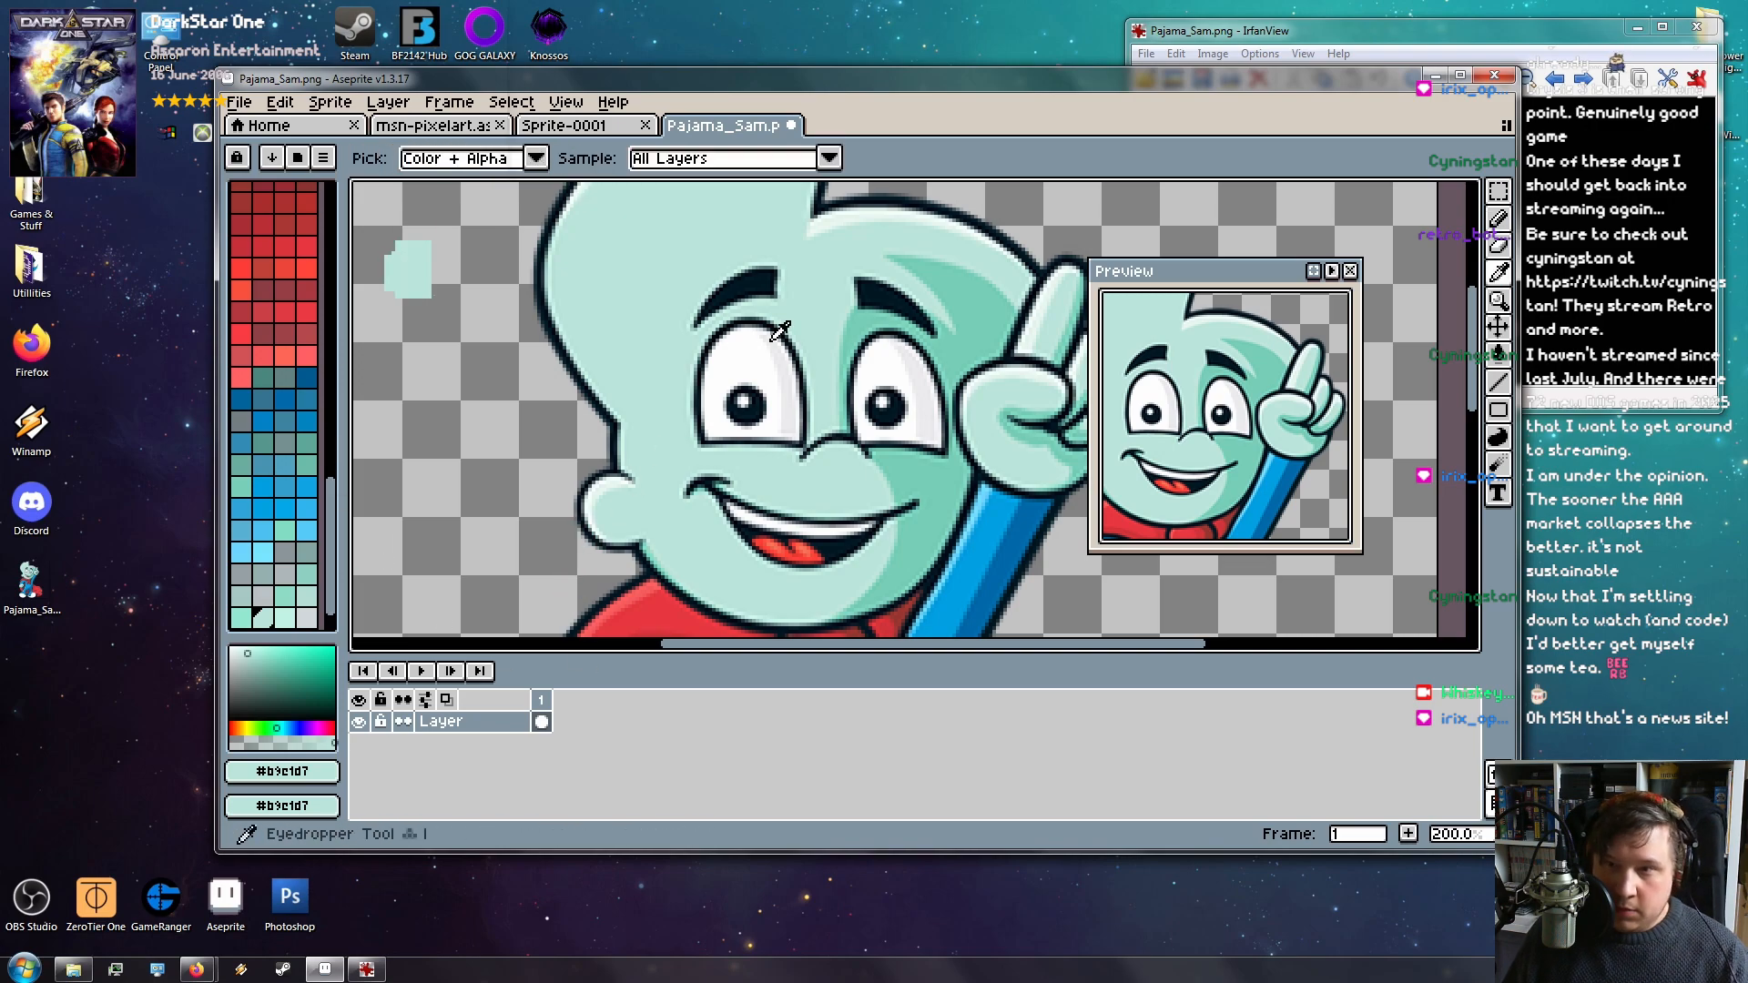
click(866, 314)
key(b)
click(410, 312)
Sample the scarf red and cape red and paint red swatches below the teal ones
key(i)
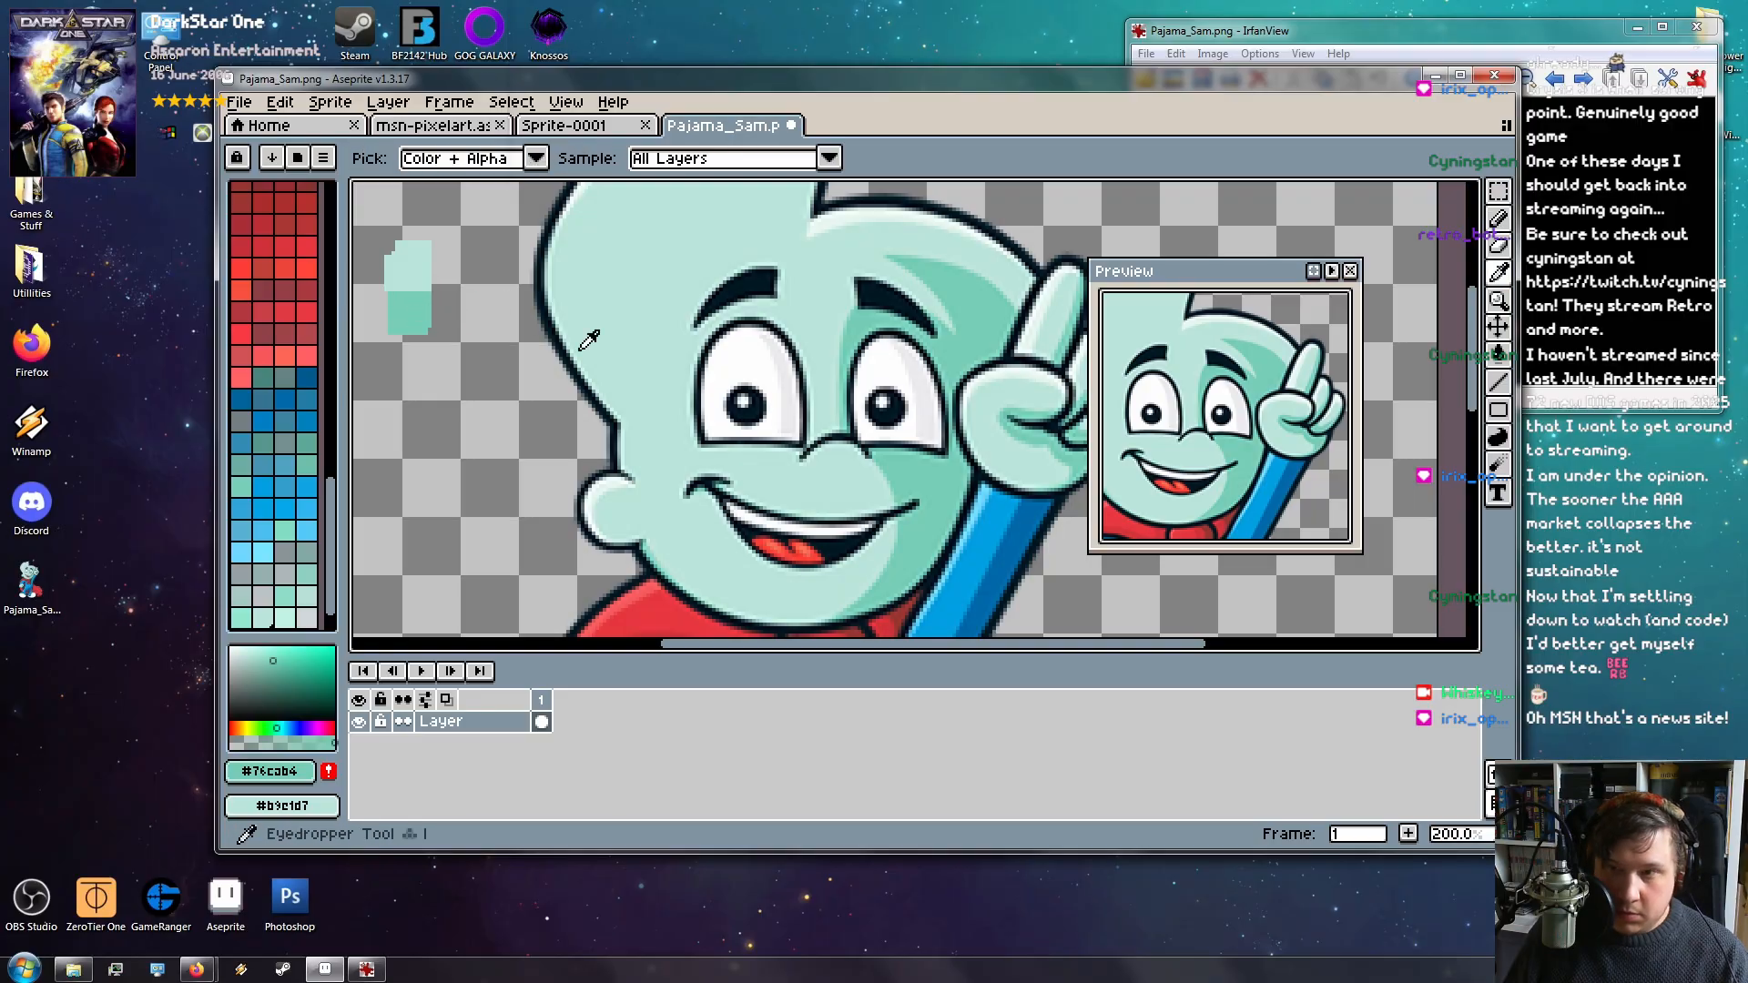
click(661, 614)
key(b)
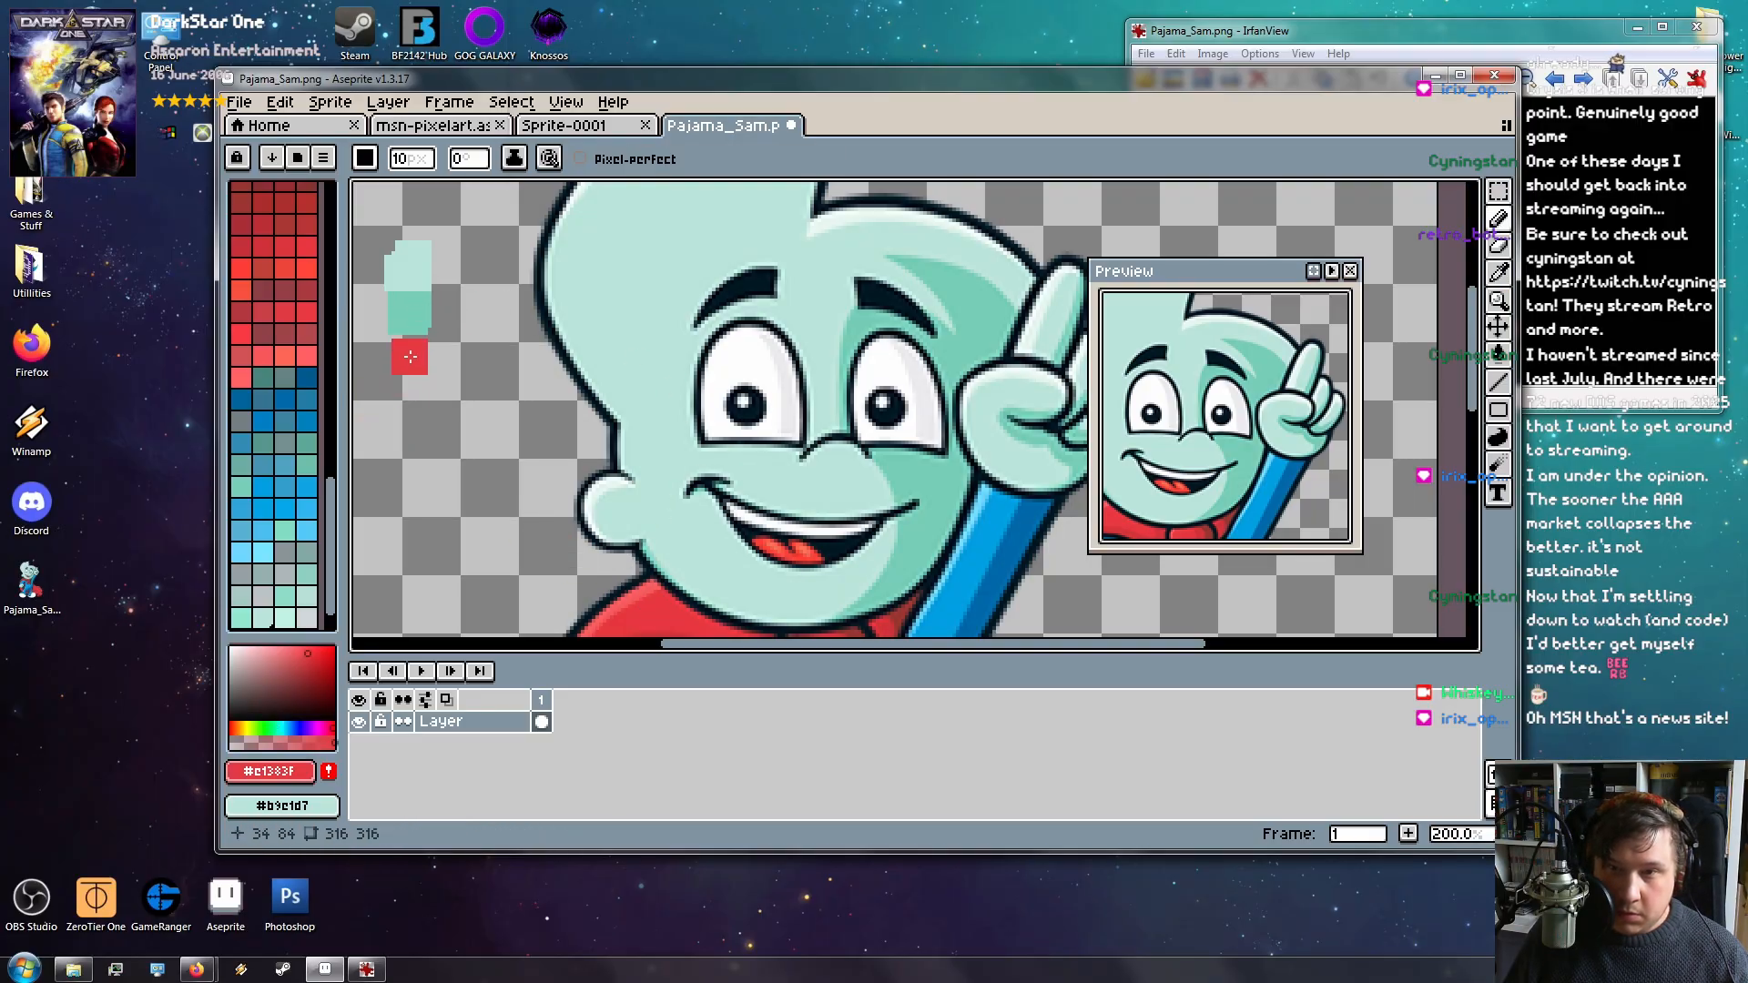
drag(400, 354, 417, 343)
scroll(933, 422, down, 3)
scroll(895, 465, up, 4)
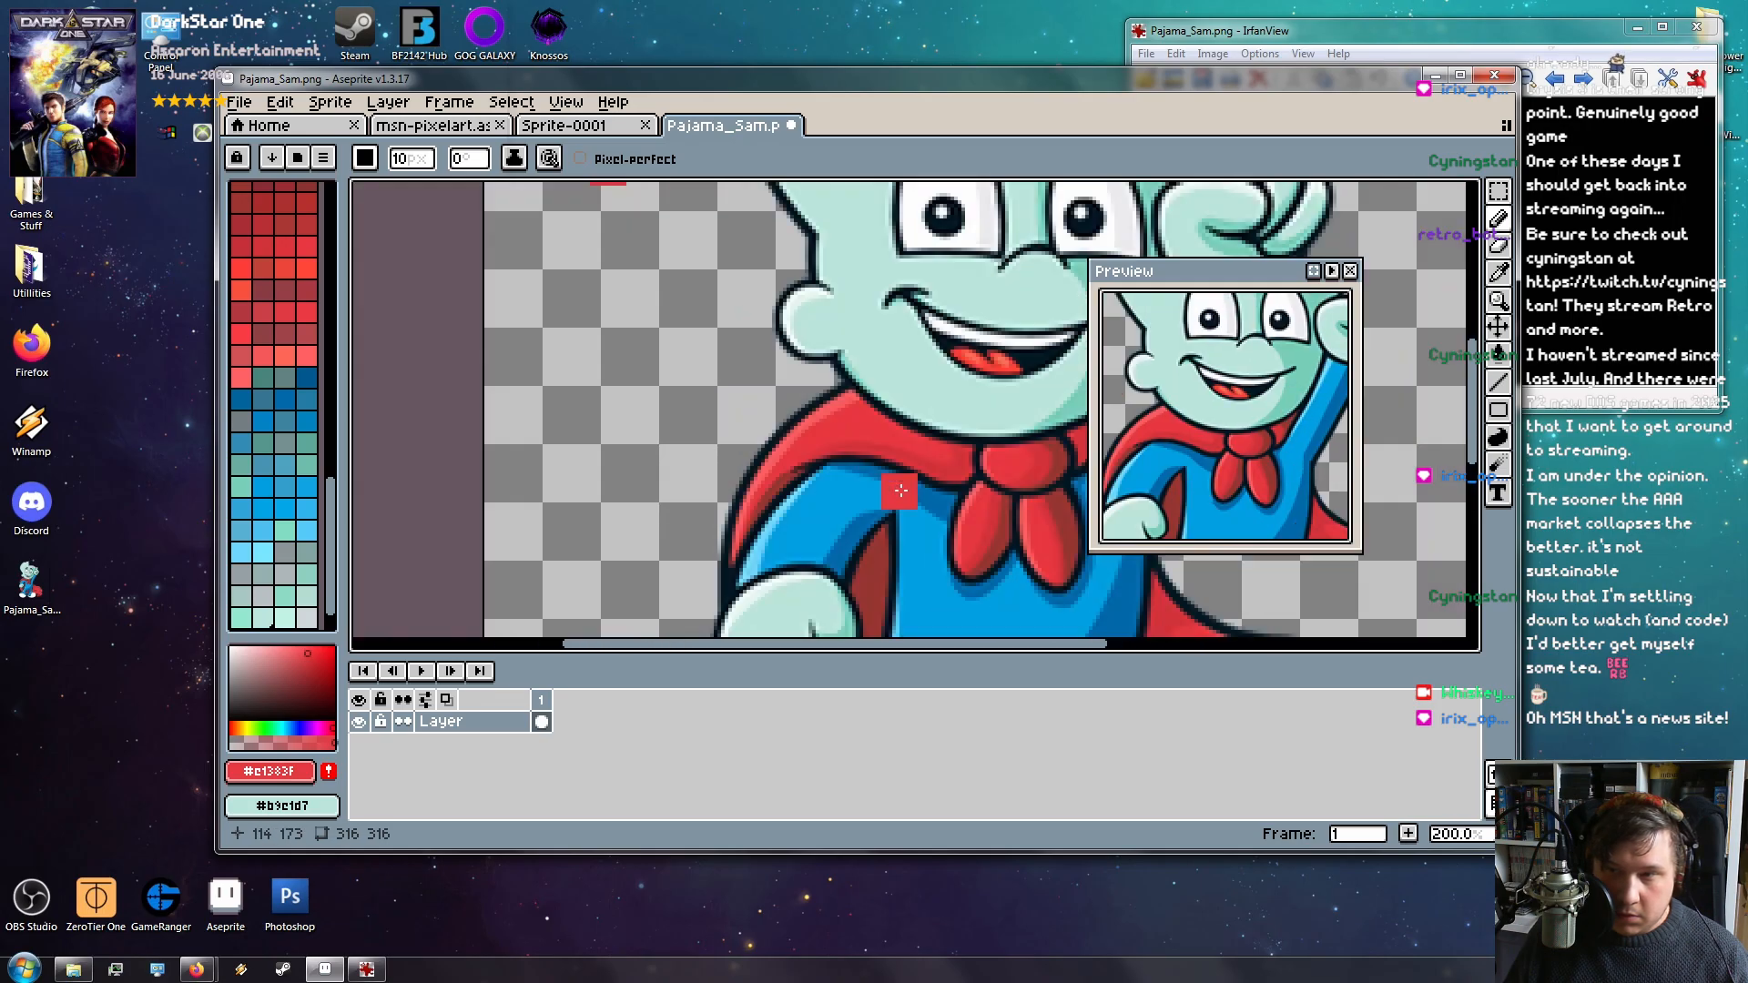
key(i)
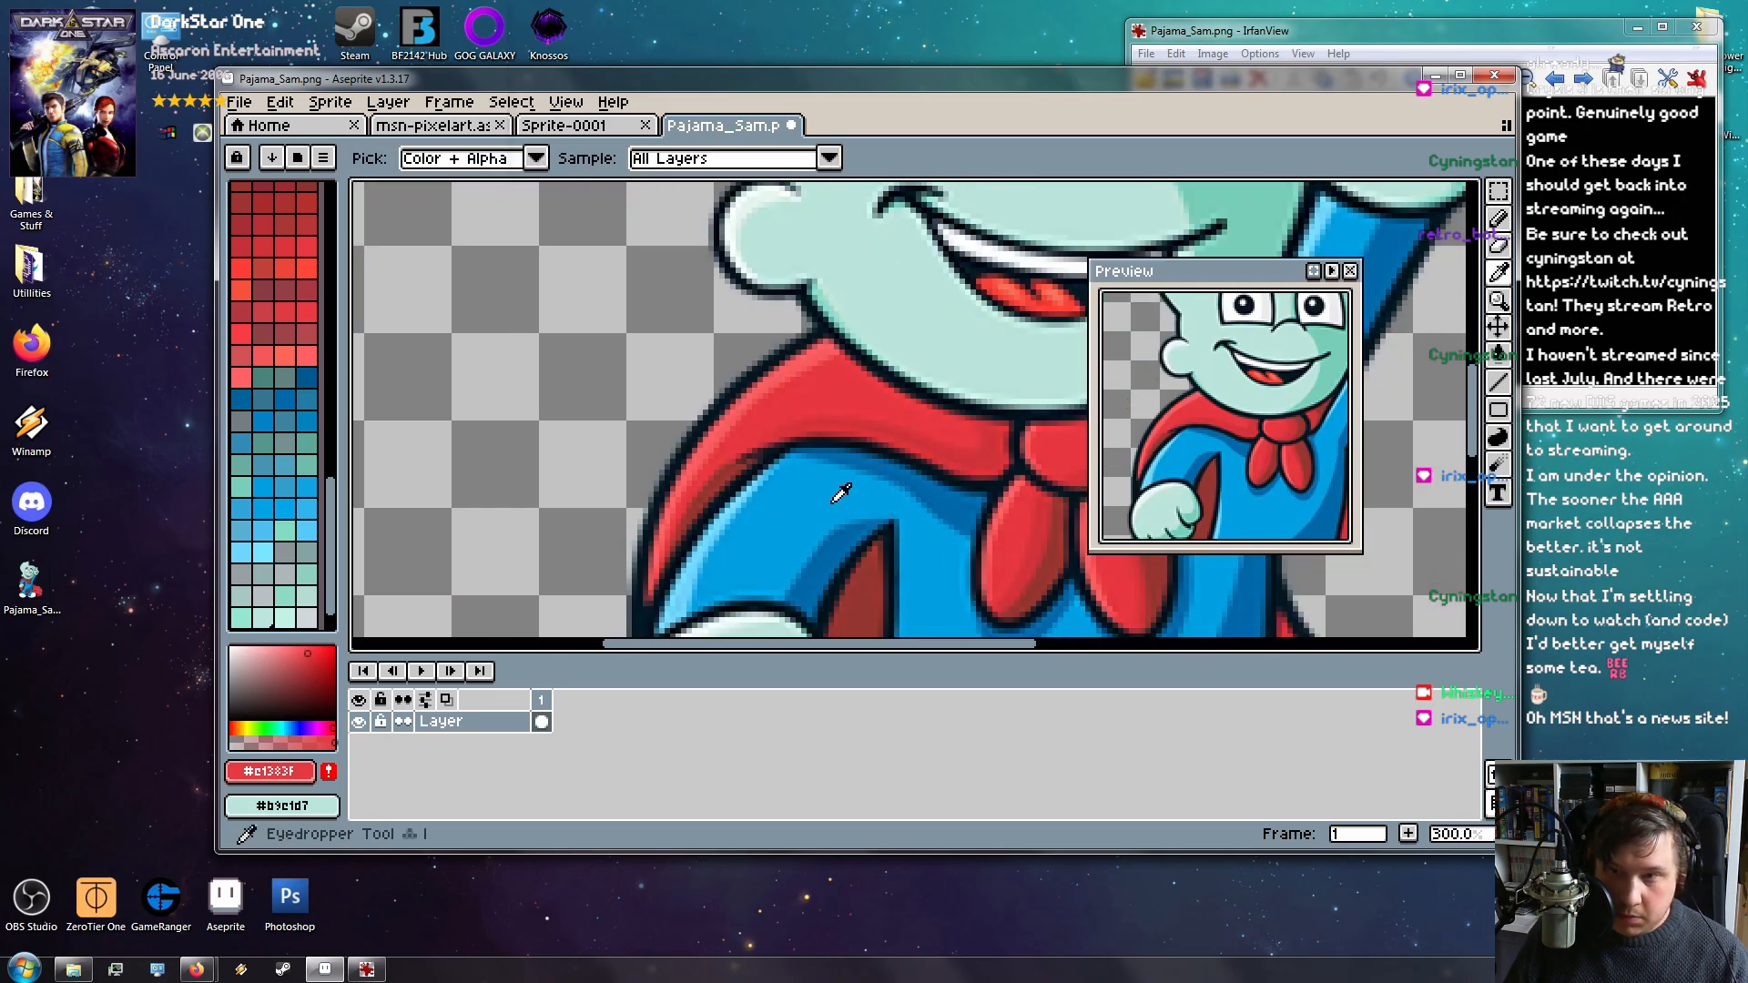
click(978, 453)
key(b)
scroll(474, 296, up, 1)
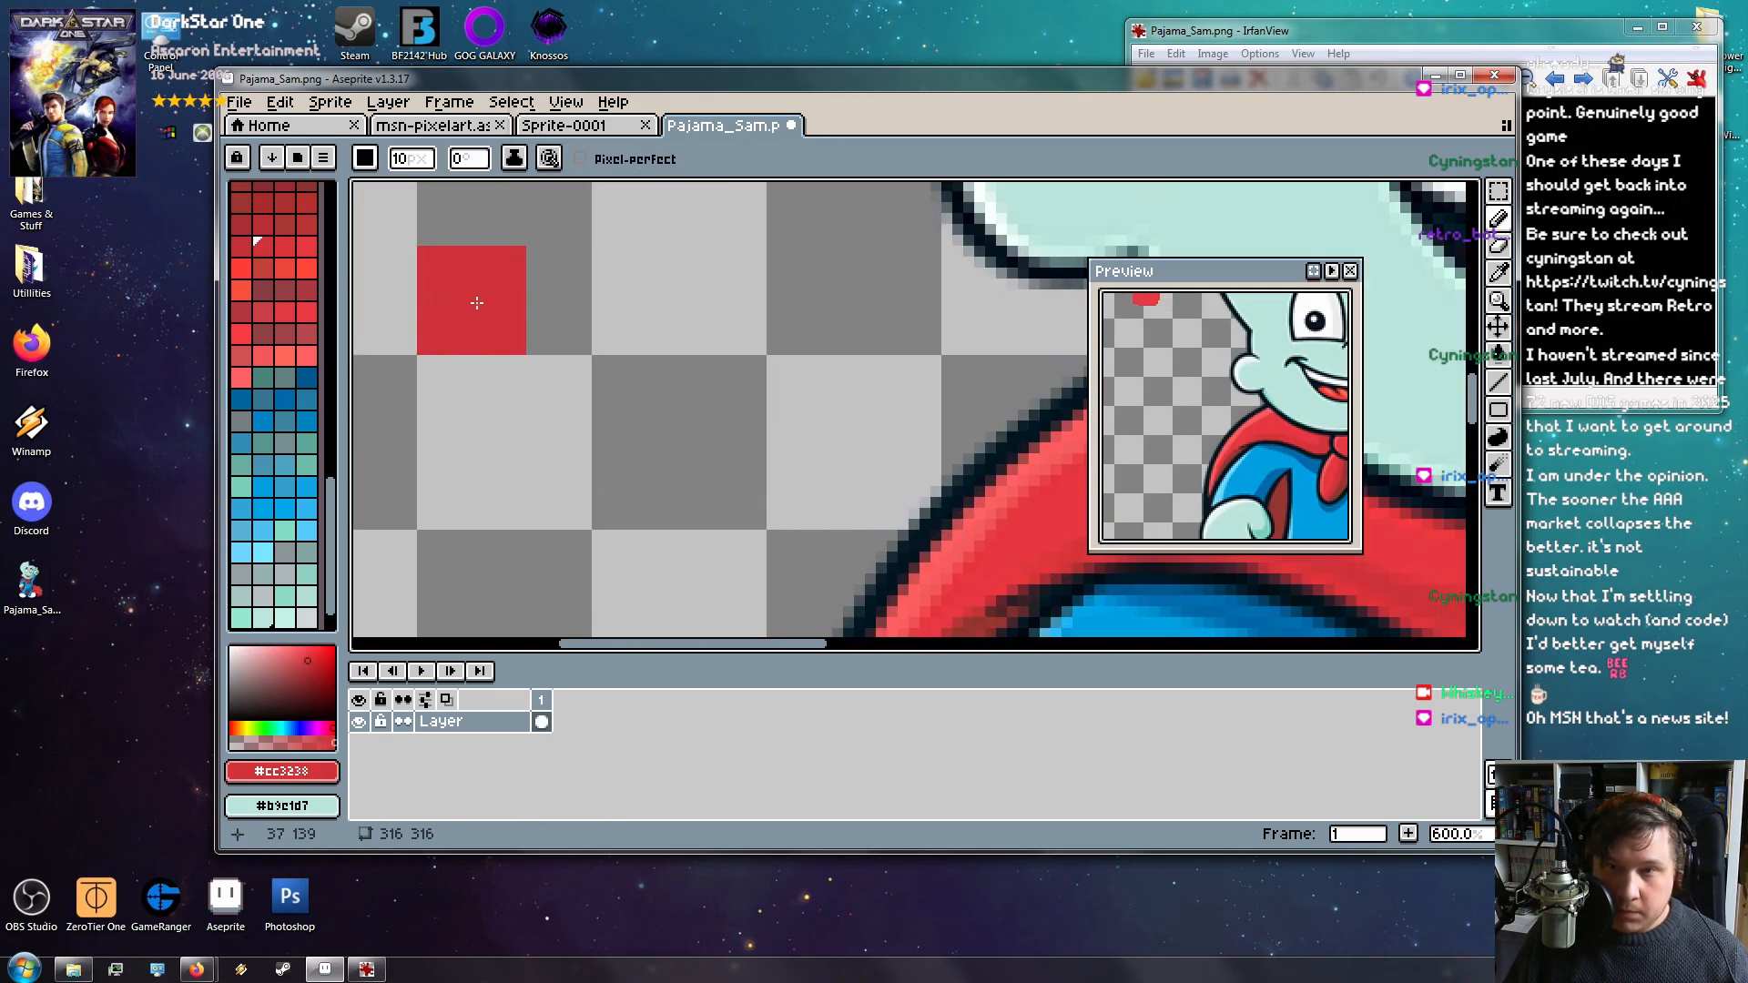
scroll(540, 312, down, 2)
drag(540, 312, 507, 507)
drag(472, 301, 476, 316)
mouse_move(536, 467)
mouse_down()
mouse_move(543, 262)
mouse_move(544, 301)
mouse_up()
Add a lighter red block sampled from the cape edge among the swatches
key(i)
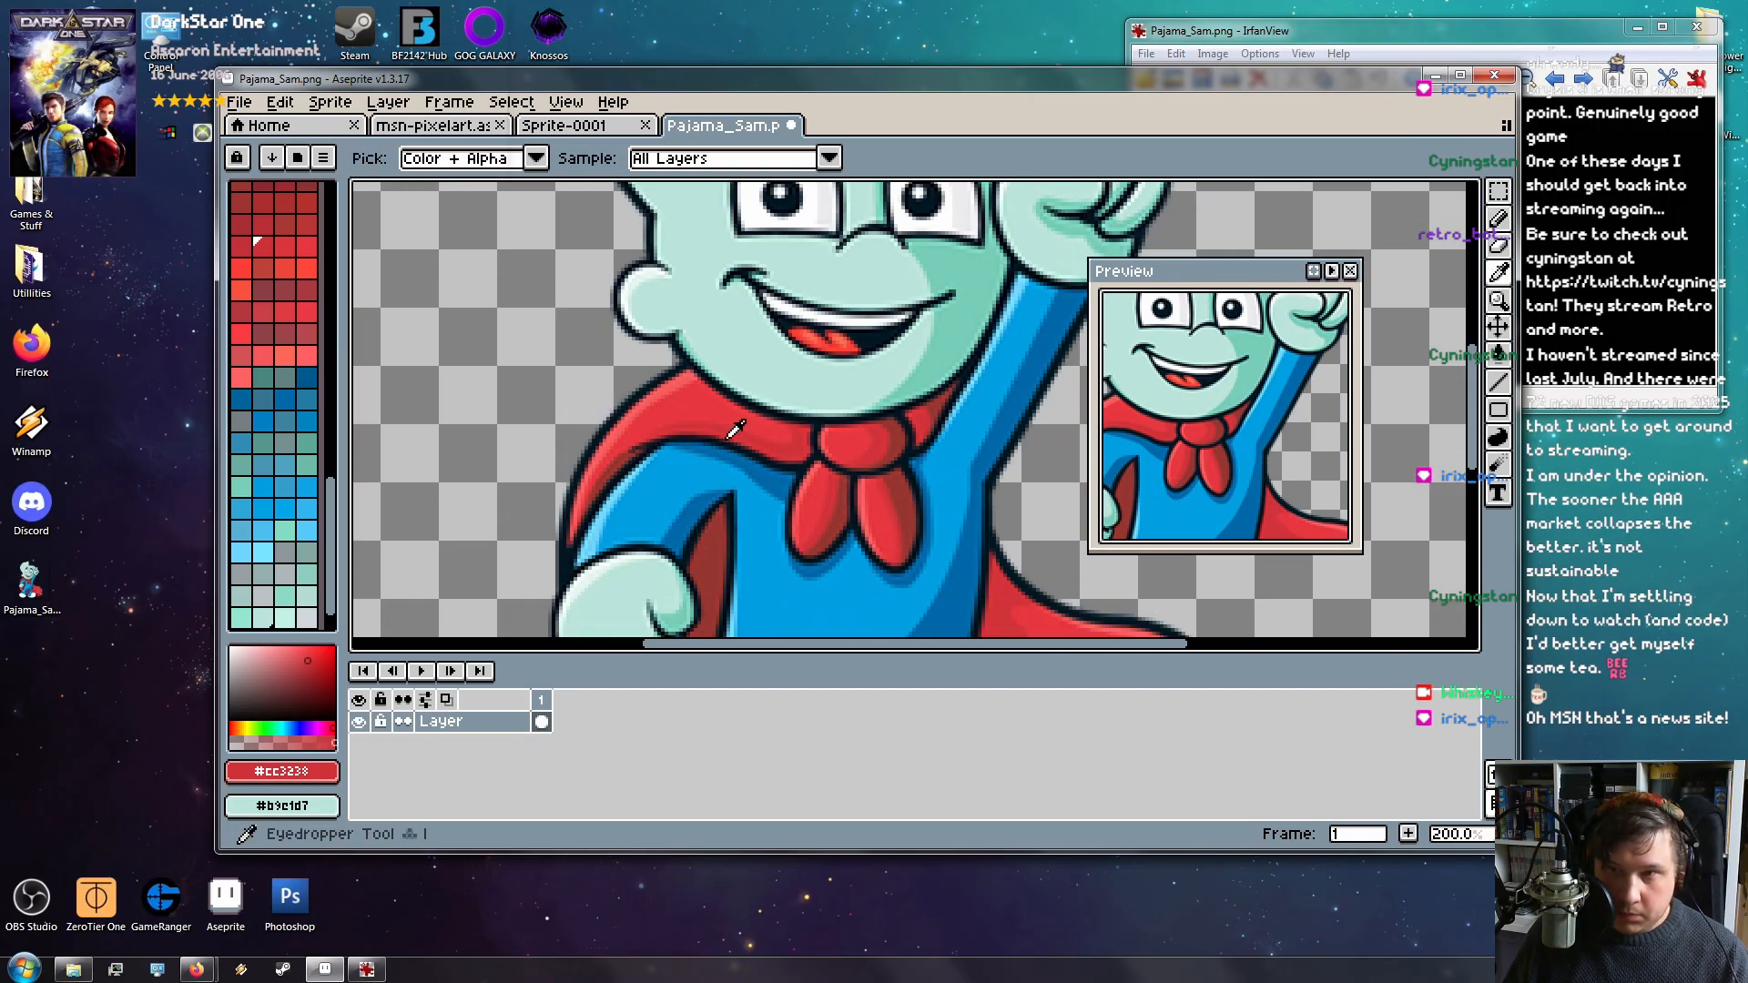
click(679, 386)
key(b)
key(space)
drag(431, 250, 545, 409)
click(518, 314)
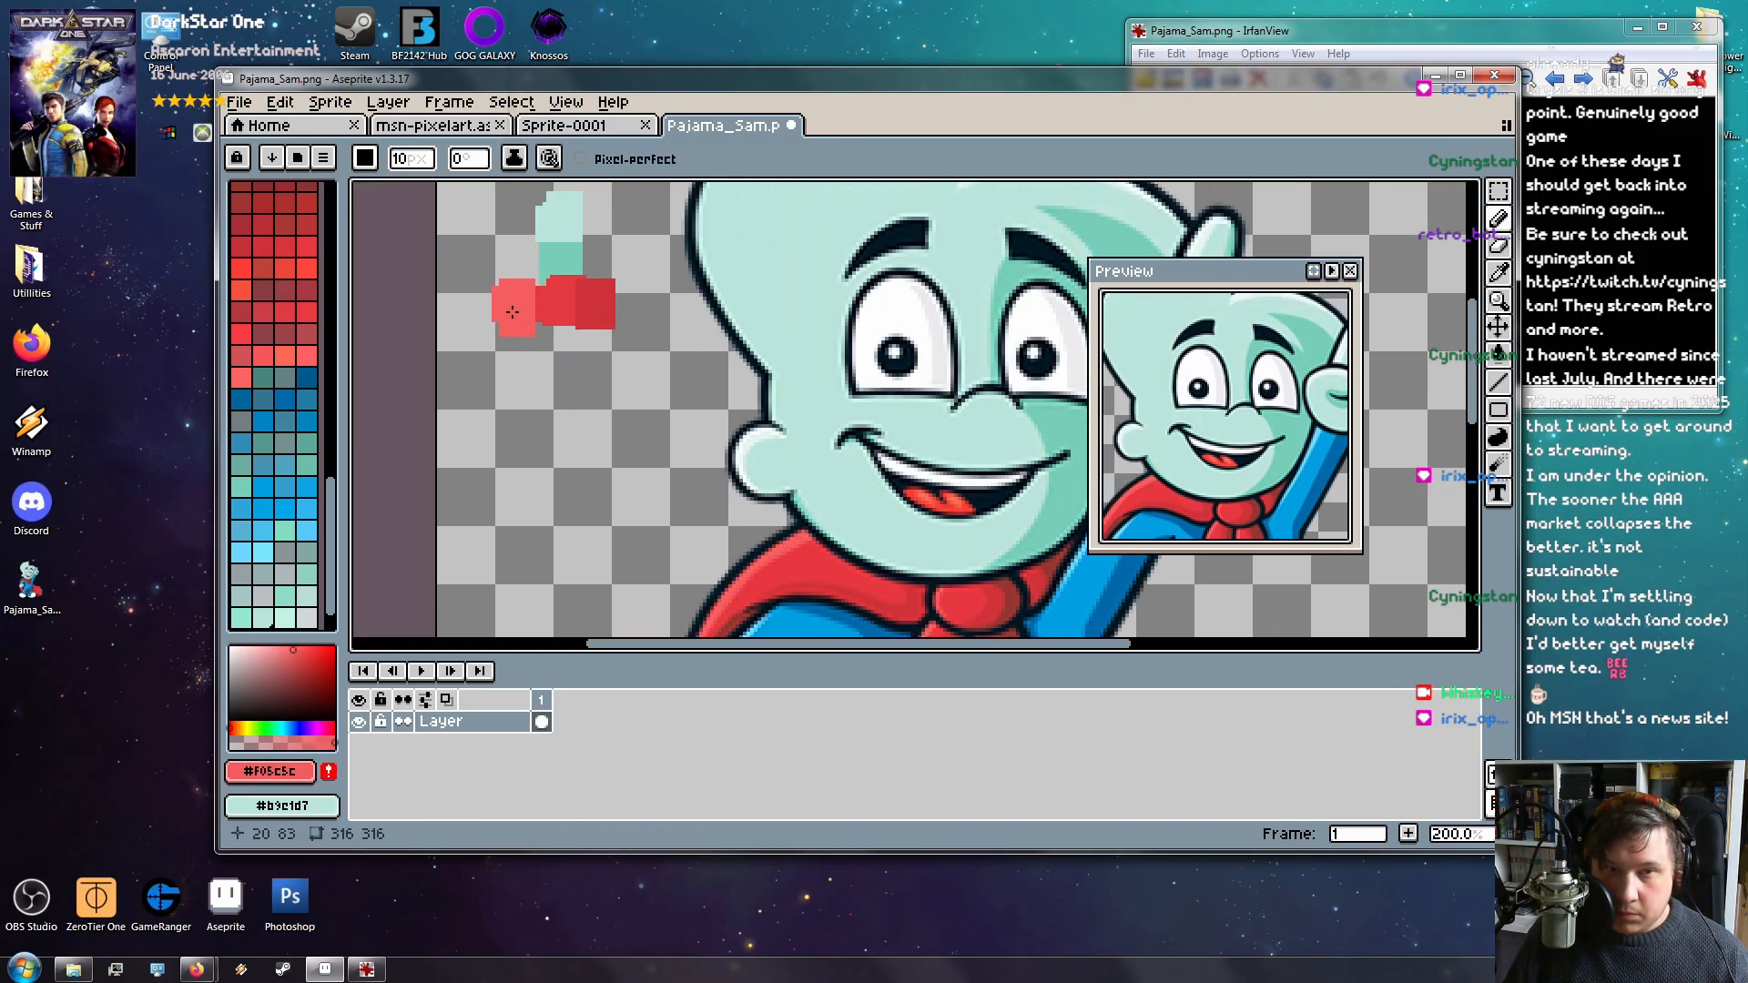
key(space)
drag(695, 456, 550, 363)
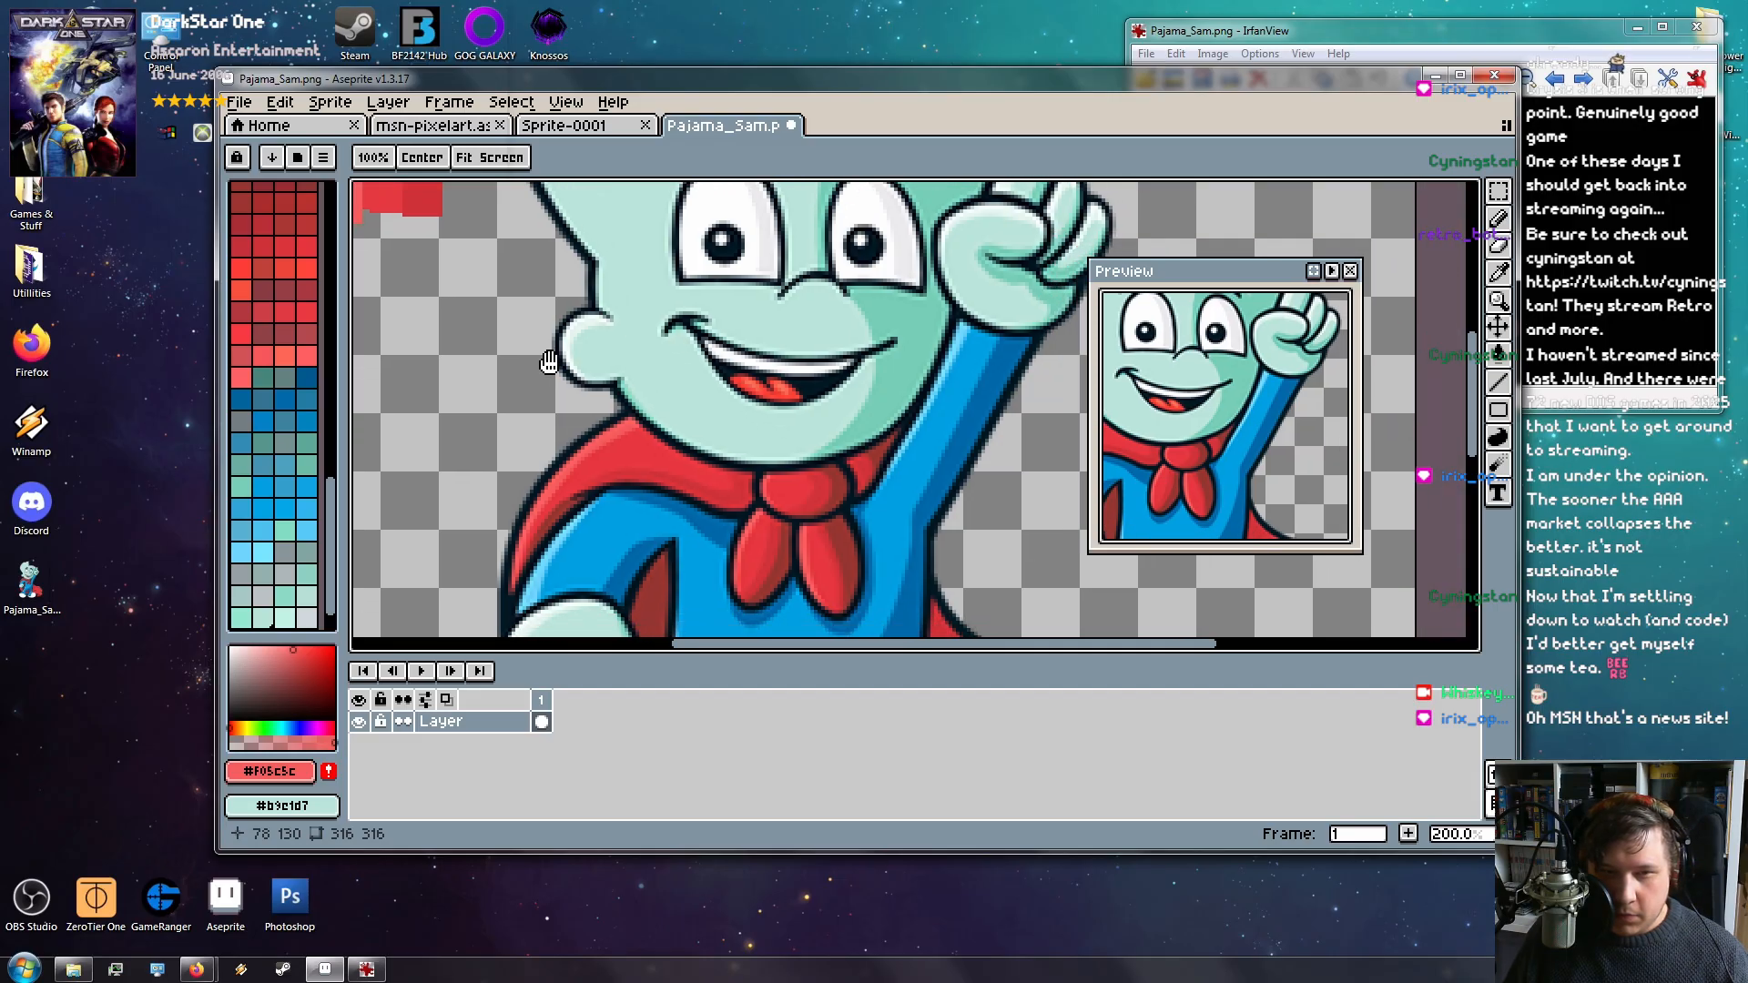
Sample the pale mint ear highlight and paint a mint swatch beside the artwork
key(i)
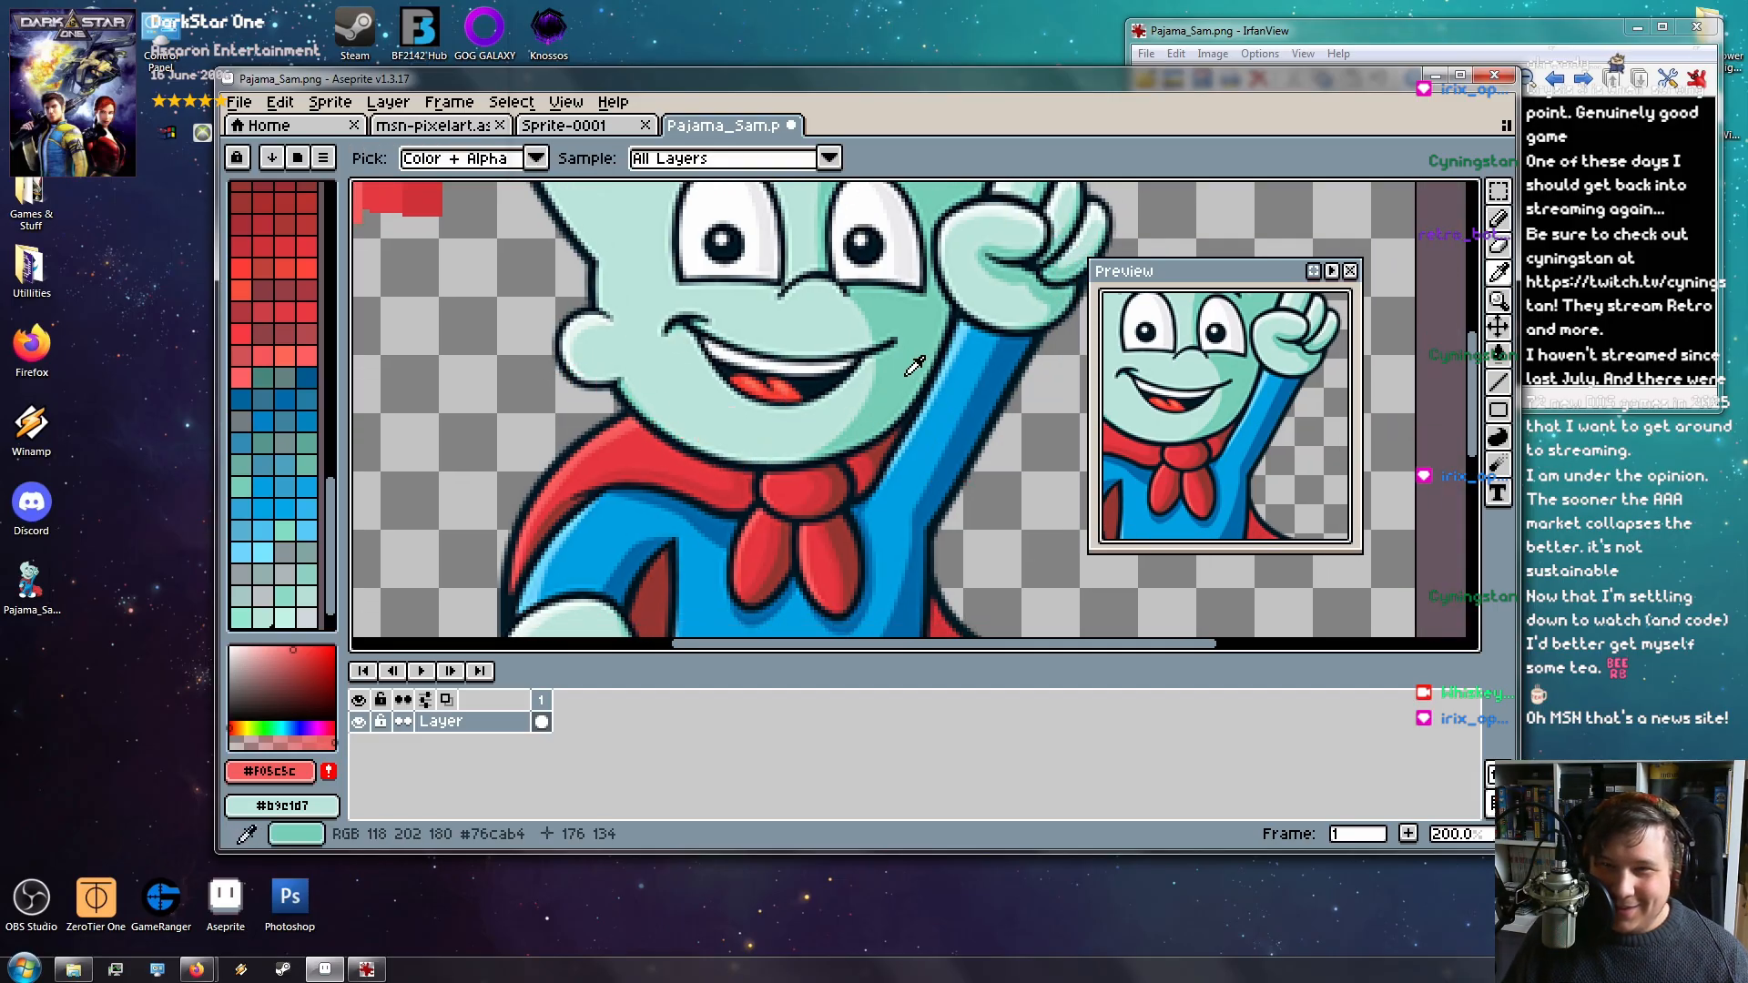
click(579, 328)
key(space)
drag(445, 201, 730, 438)
key(b)
click(663, 312)
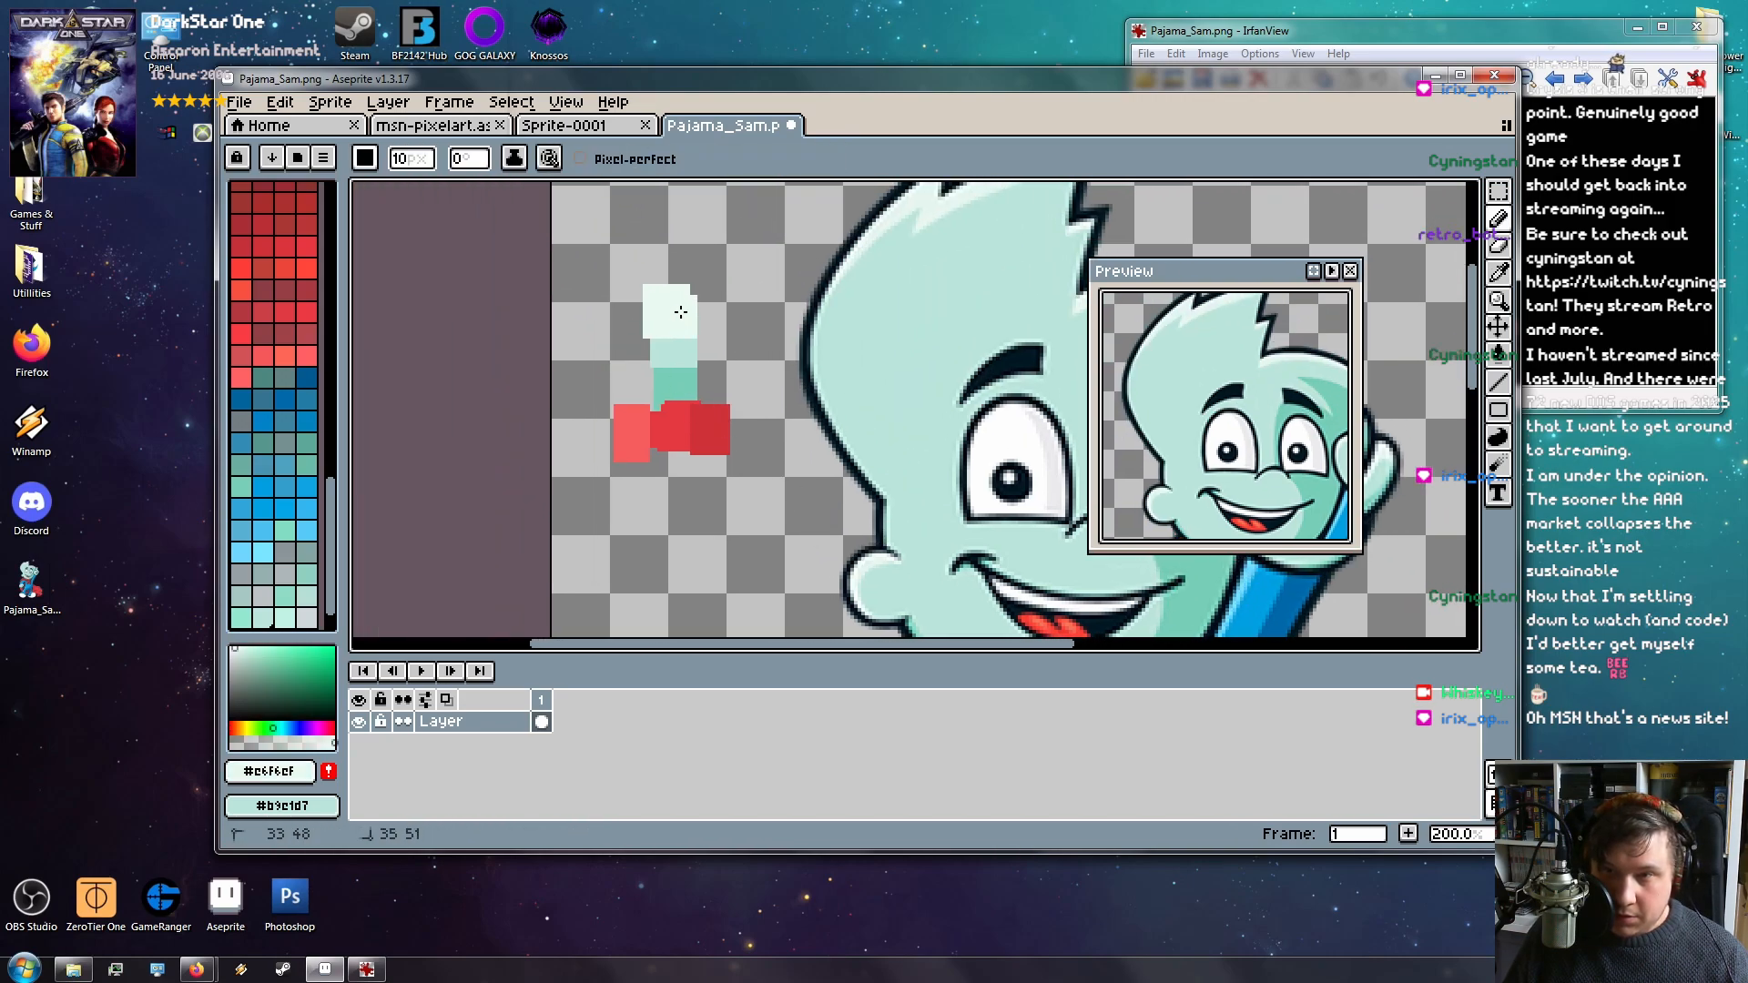
key(space)
drag(800, 430, 394, 273)
Sample the bright blue of the pajamas as the painting colour
drag(592, 462, 809, 192)
key(i)
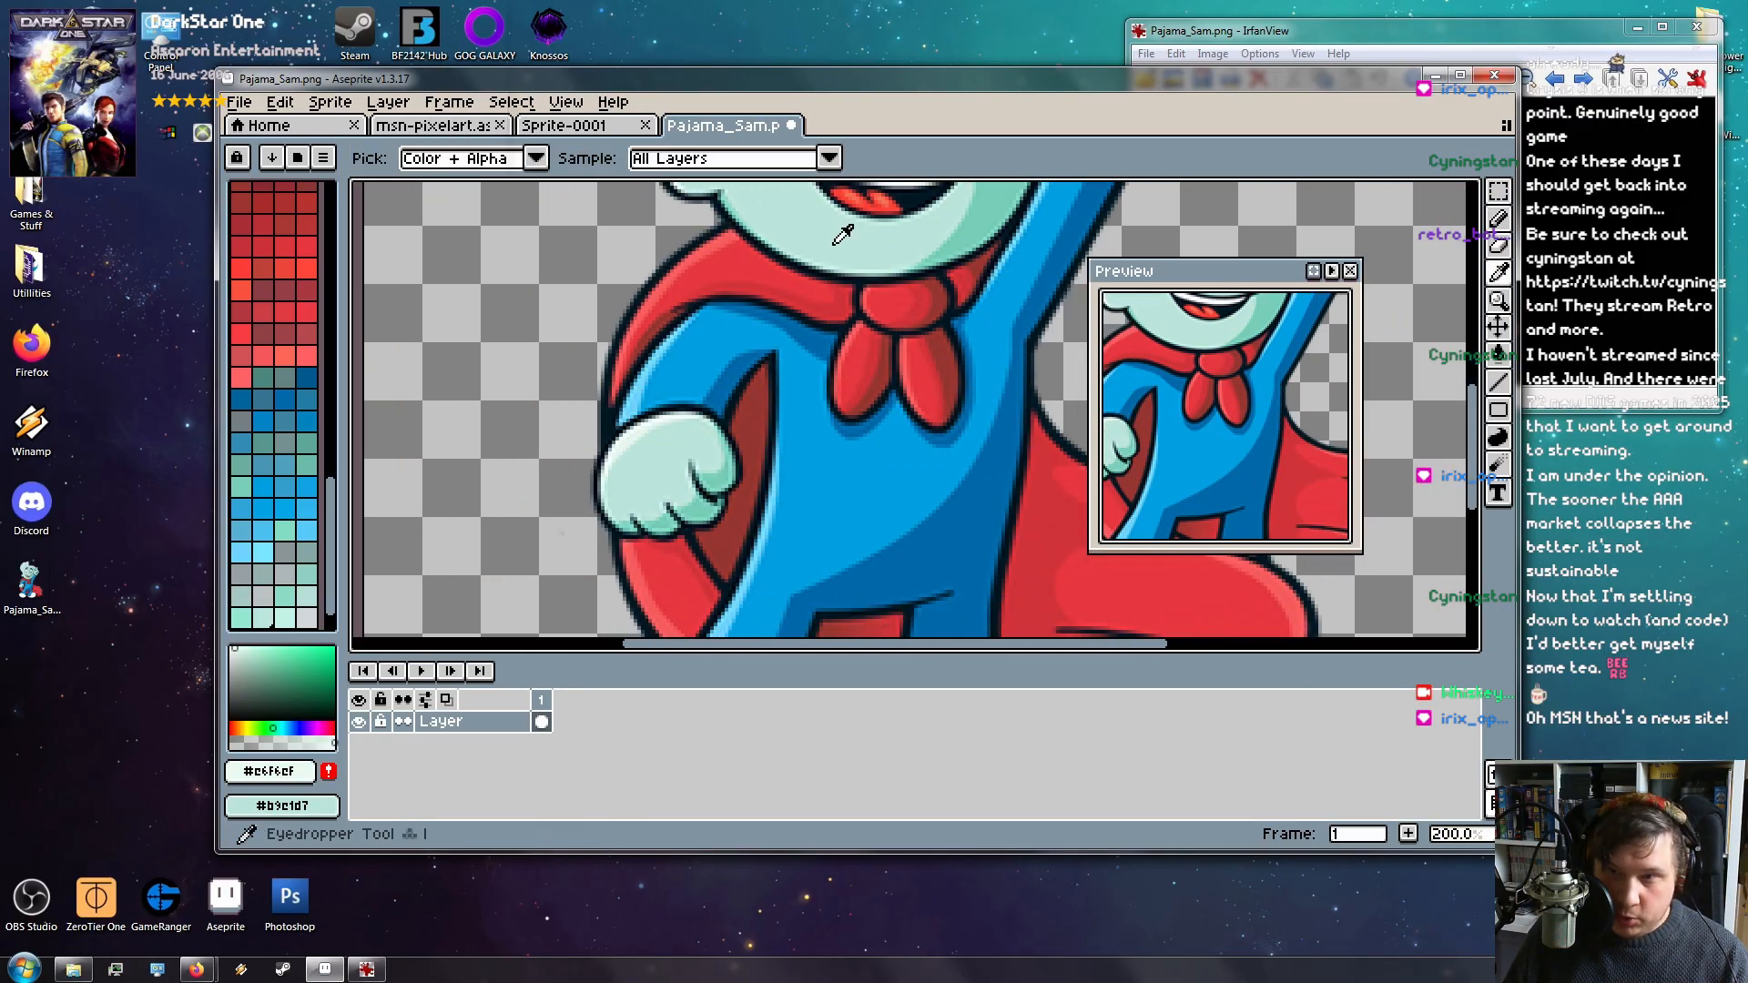
click(849, 463)
key(space)
drag(849, 464, 1047, 663)
key(space)
drag(686, 323, 702, 394)
key(b)
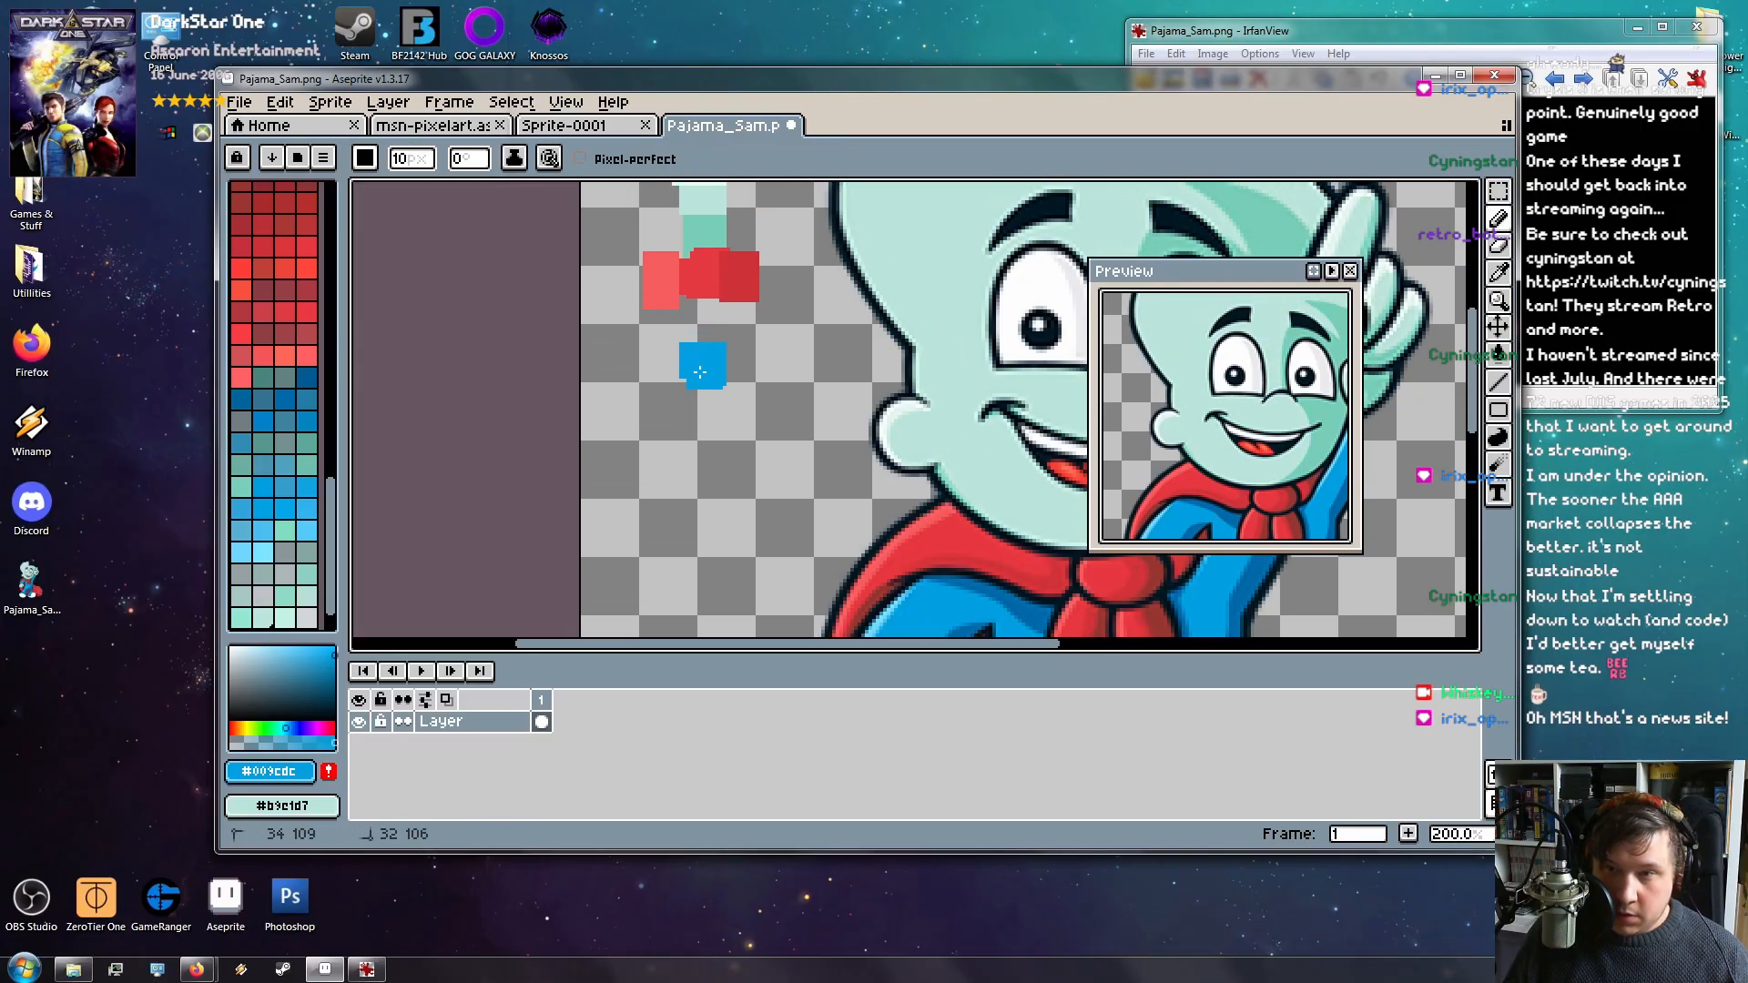
key(space)
drag(804, 426, 702, 322)
Sample the darker pajama-shading blue and paint a dark-blue swatch beside the others
key(i)
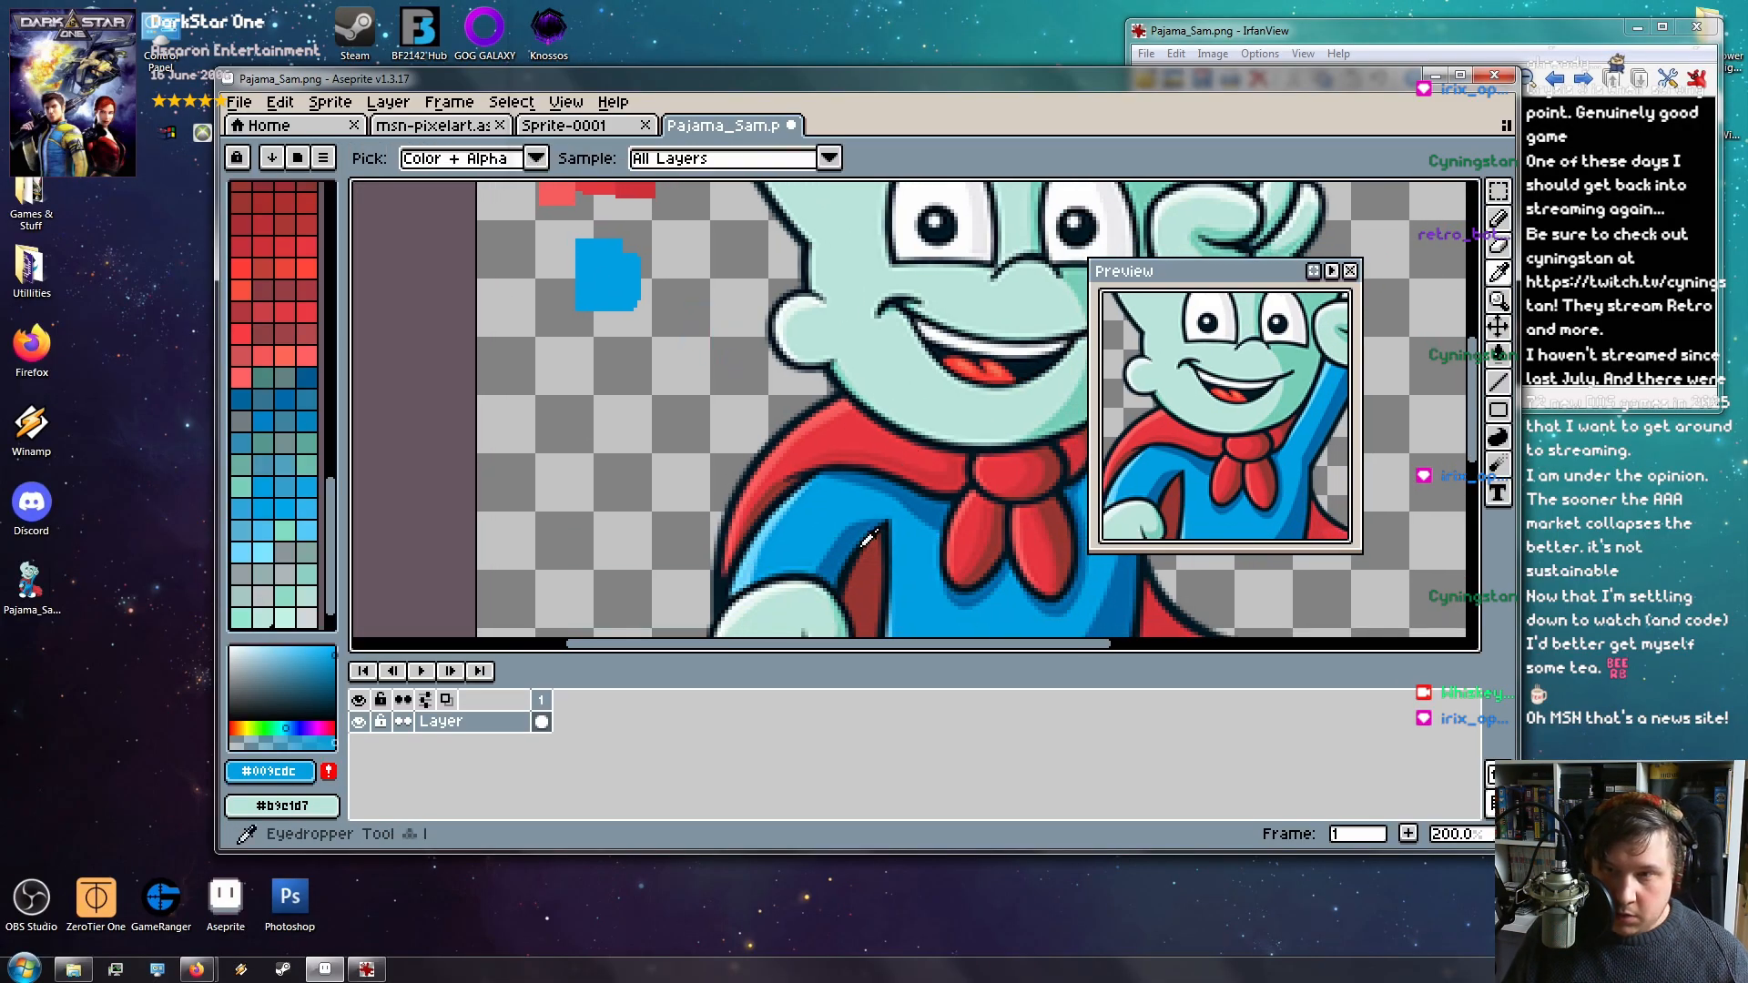
click(851, 540)
key(b)
key(space)
drag(571, 287, 594, 390)
click(628, 325)
drag(617, 311, 628, 334)
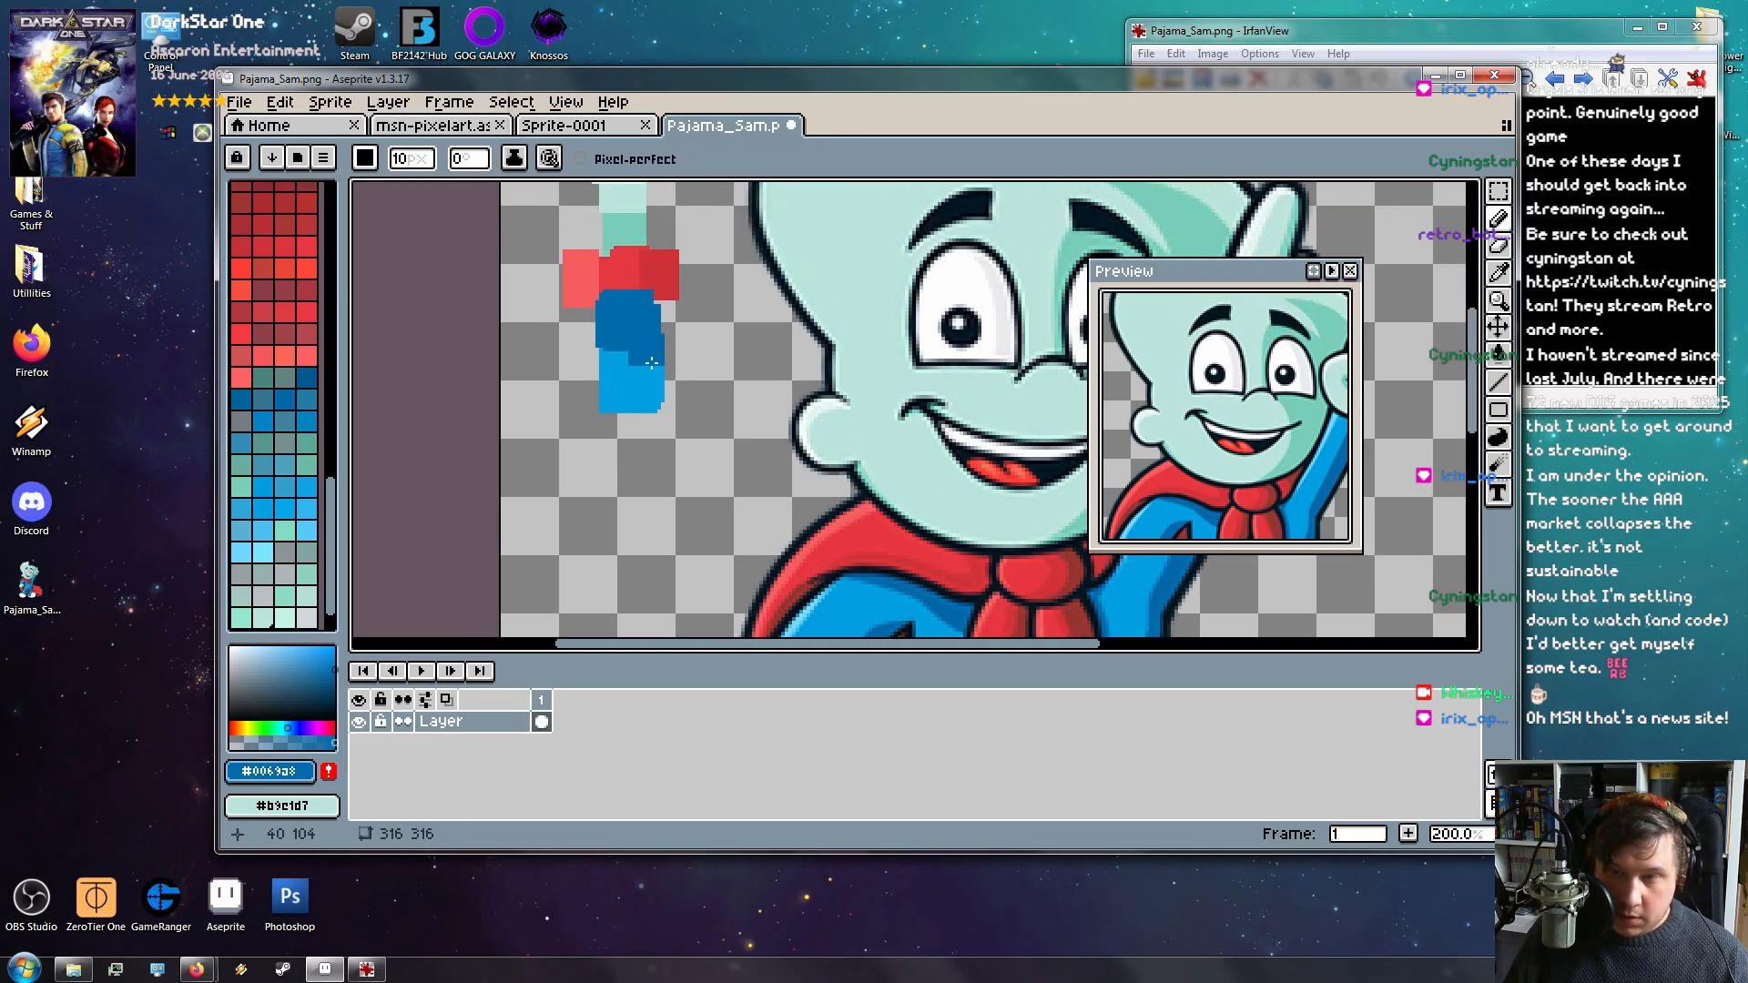
Sample the light pajama blue and paint a light-blue swatch below the blue ones
key(i)
key(space)
mouse_move(797, 621)
mouse_down()
mouse_move(843, 408)
mouse_move(821, 546)
mouse_up()
click(807, 464)
key(space)
key(b)
mouse_move(706, 389)
mouse_down()
mouse_move(682, 391)
mouse_move(706, 391)
mouse_up()
Sample the dark outline colour from the eyebrow and paint a dark swatch
key(space)
mouse_move(826, 371)
mouse_down()
mouse_move(773, 511)
mouse_move(704, 361)
mouse_up()
mouse_move(866, 417)
mouse_down()
mouse_move(570, 495)
mouse_move(734, 586)
mouse_up()
drag(670, 371, 728, 422)
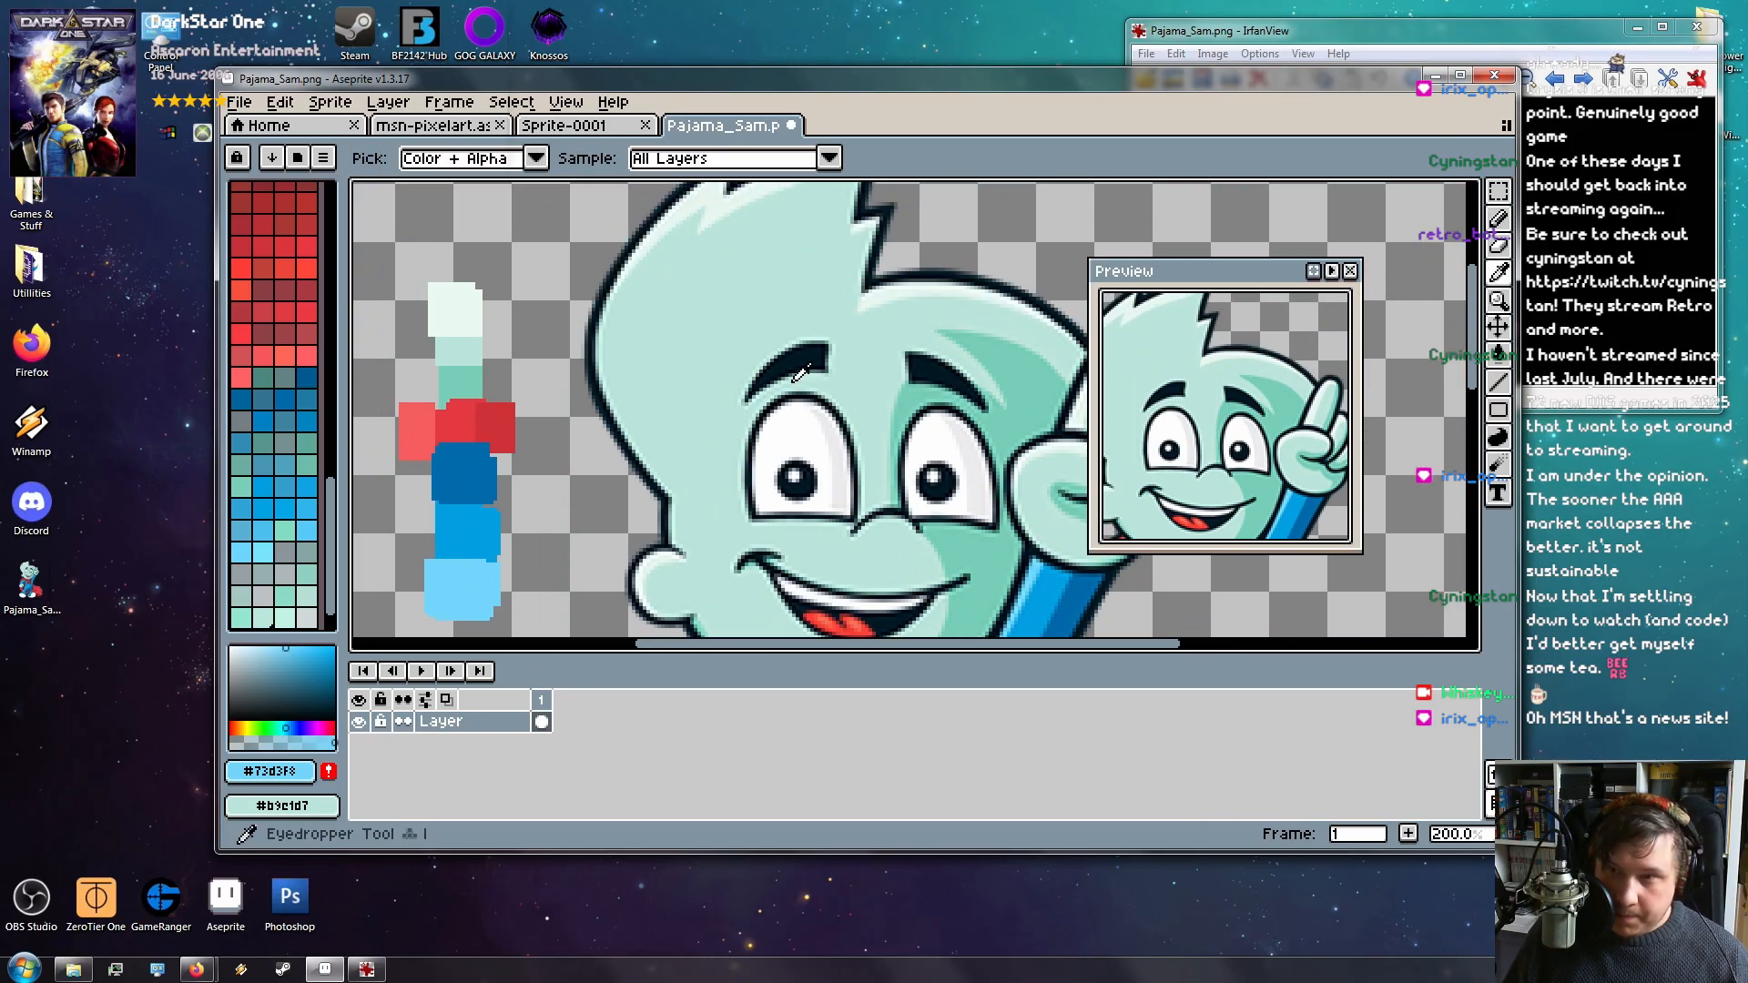
alt+click(808, 383)
click(501, 323)
drag(537, 329, 529, 341)
Sample the off-white #F6F4F5 from the eye and marquee-select the whole swatch column
alt+click(802, 430)
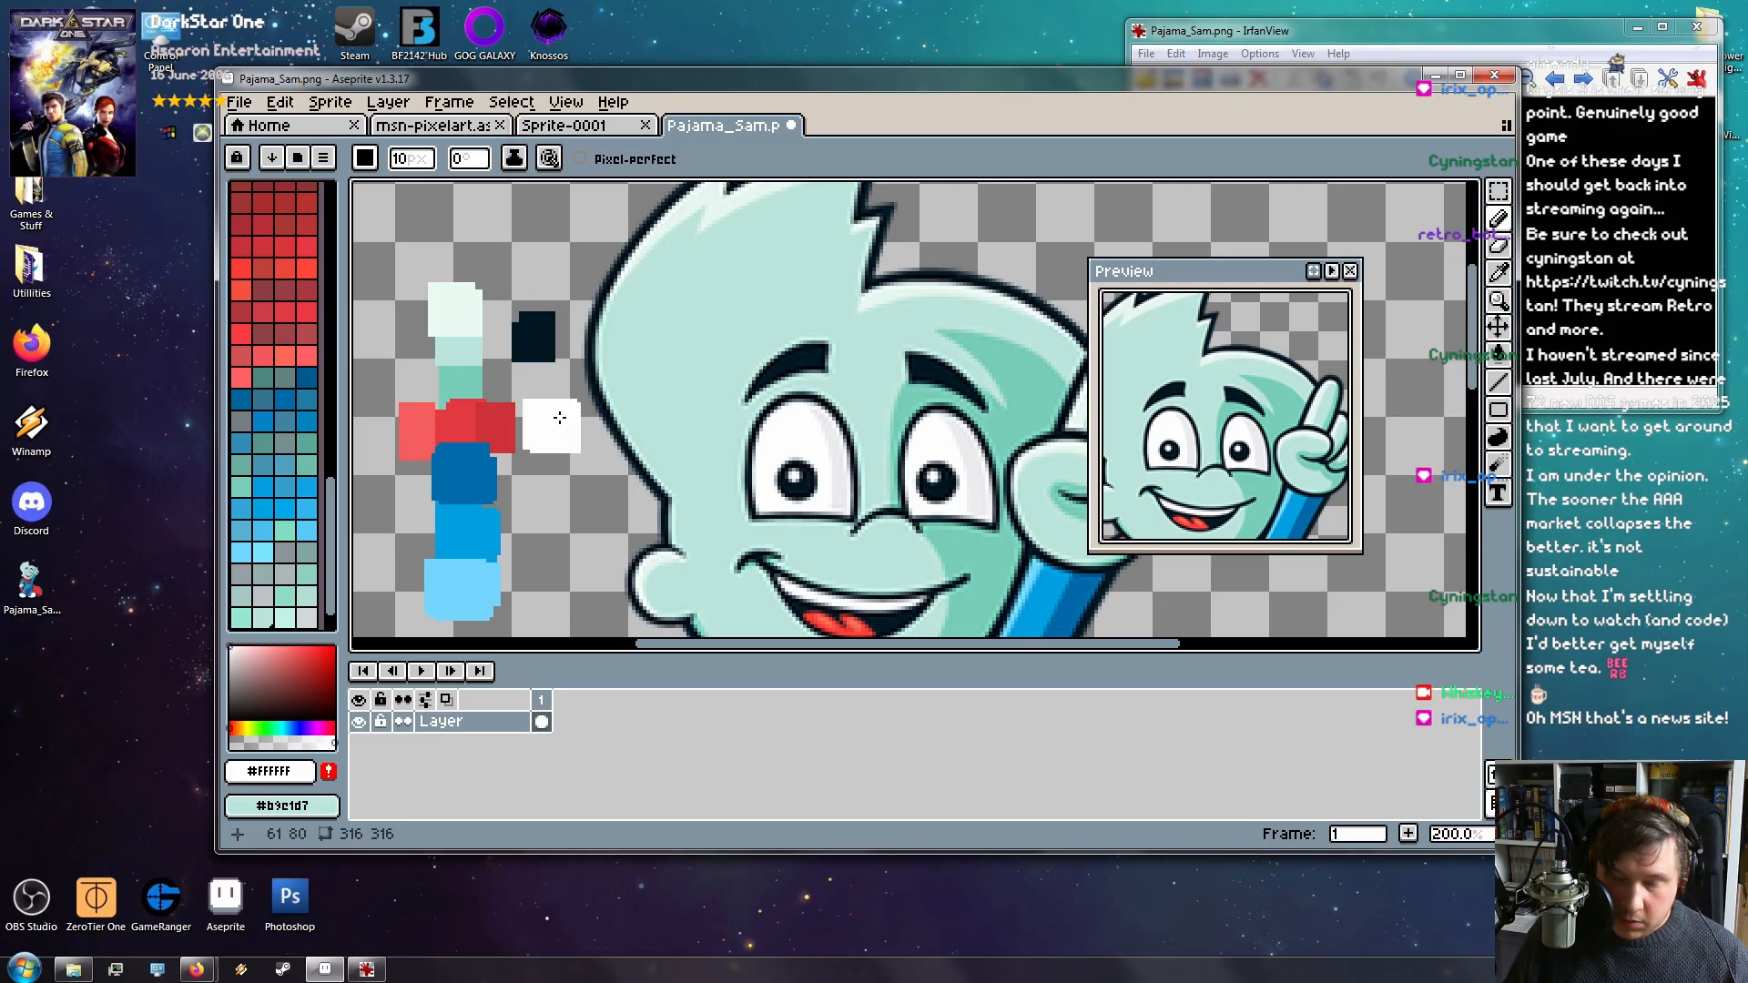
key(i)
click(843, 427)
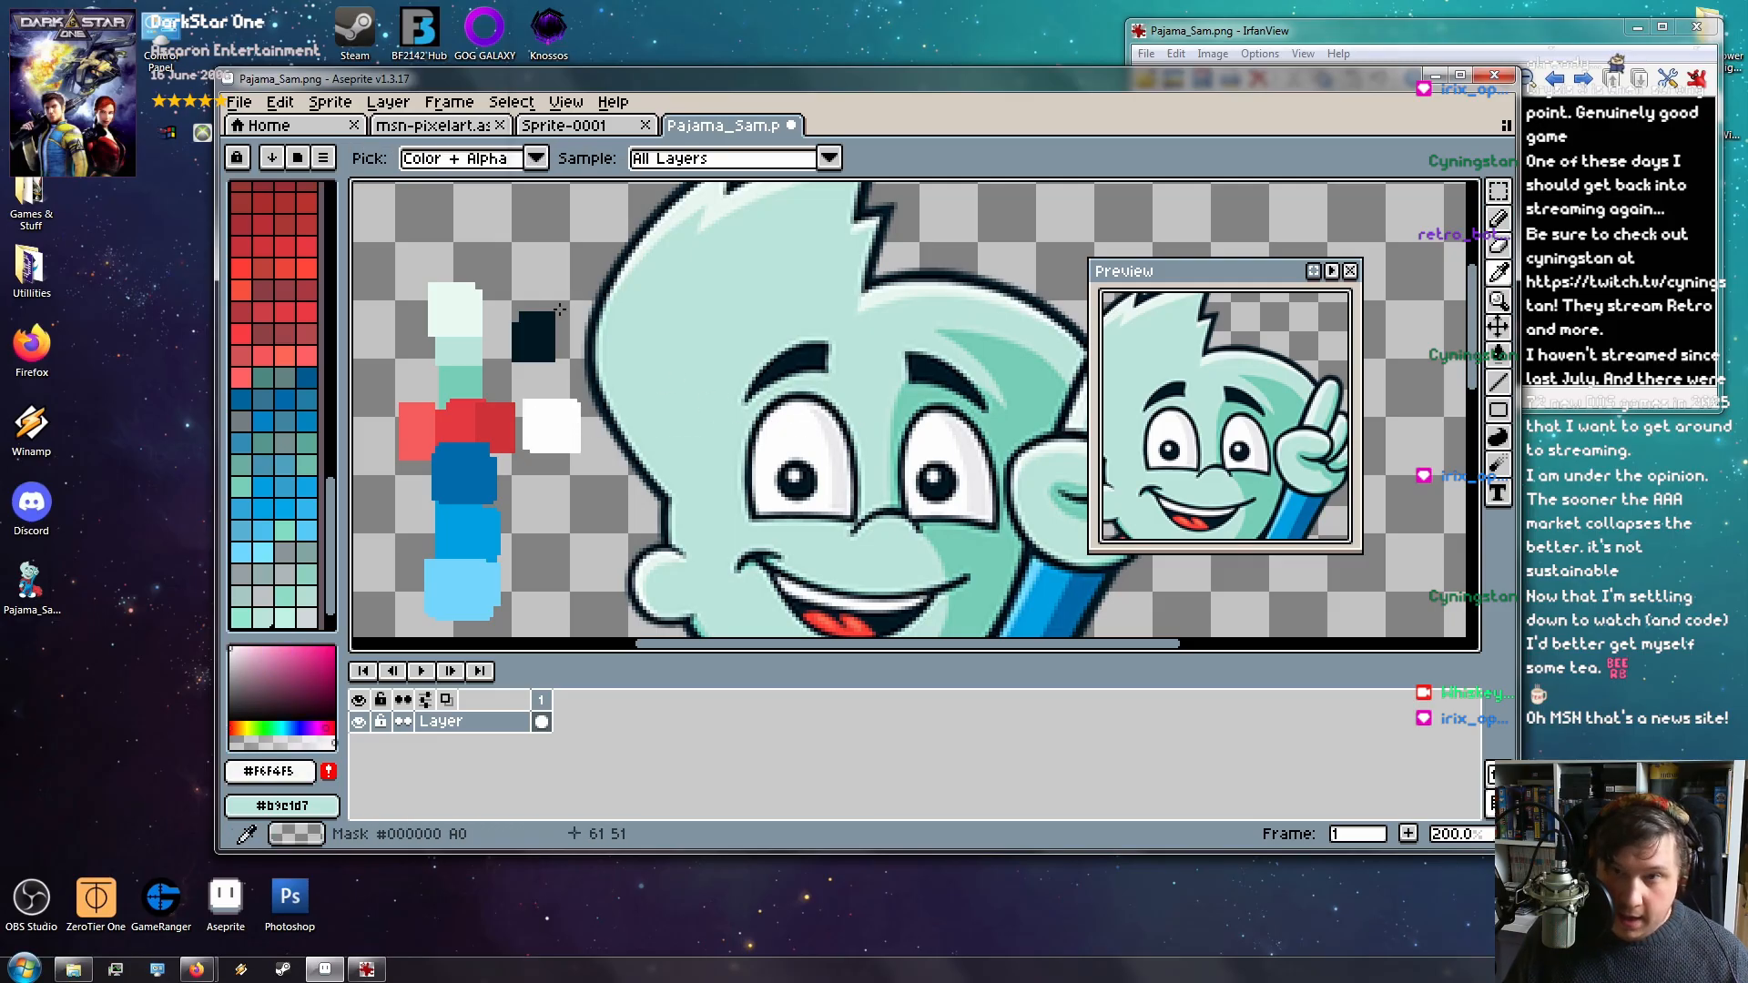
key(b)
scroll(537, 389, down, 3)
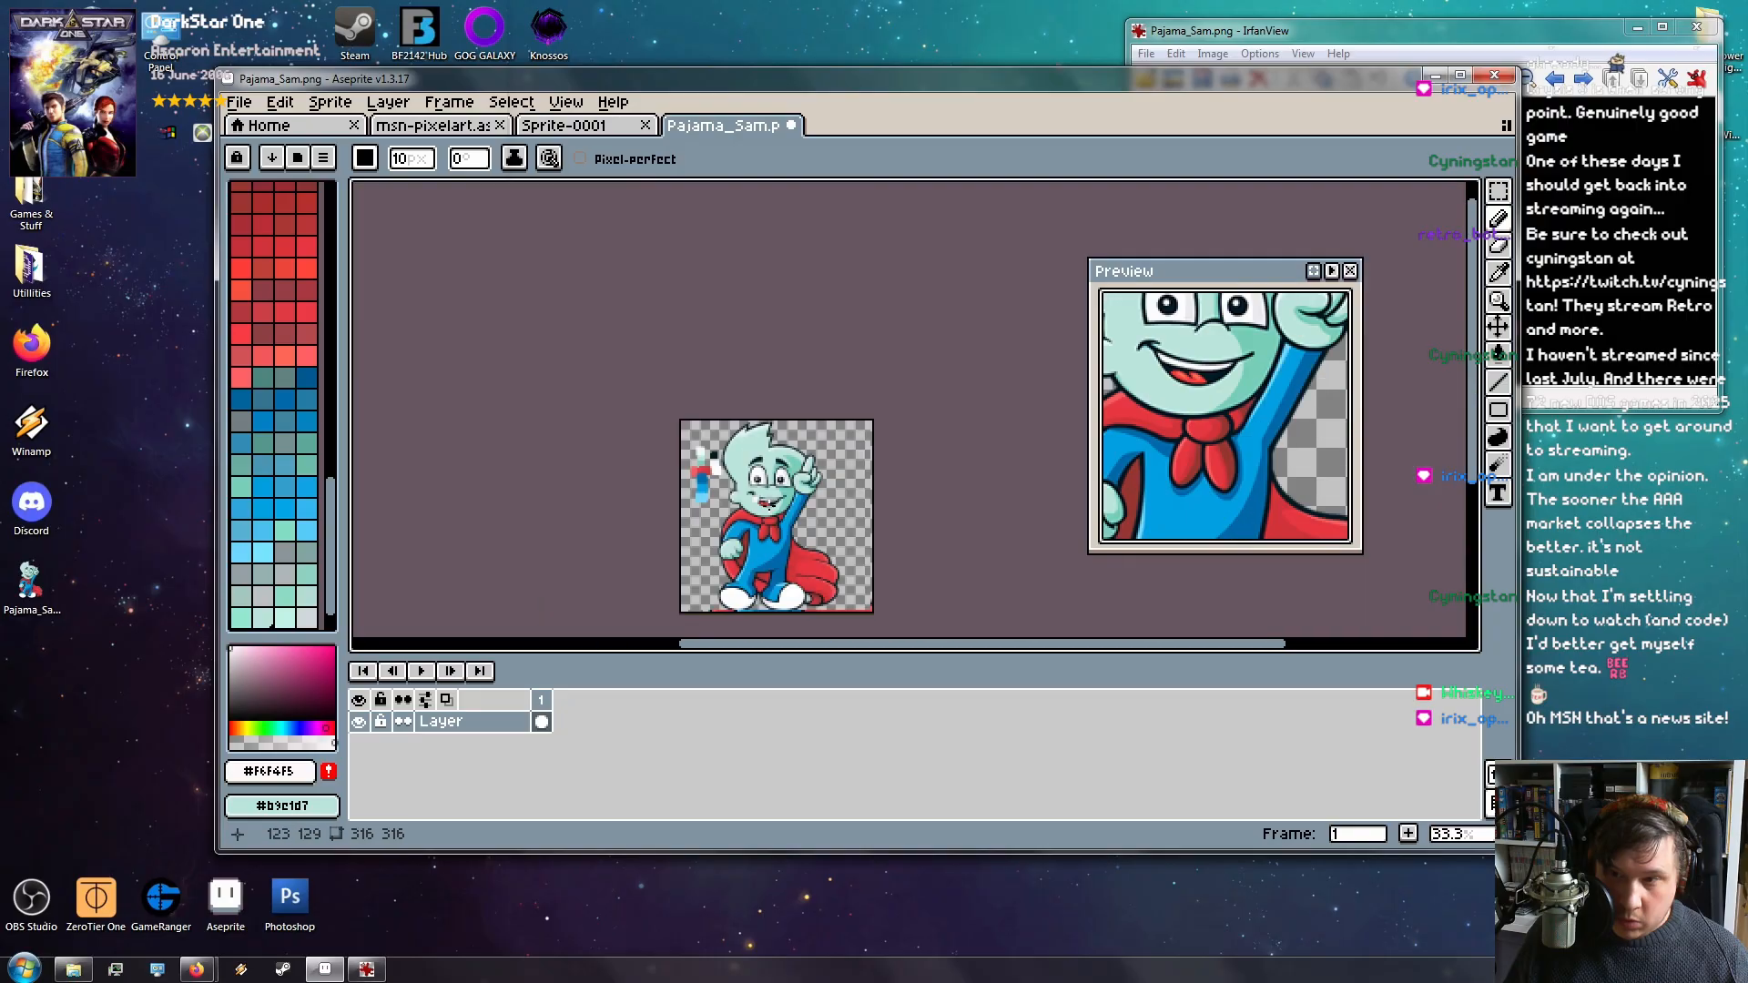
scroll(773, 510, up, 2)
mouse_move(752, 541)
mouse_down()
mouse_move(772, 257)
mouse_move(788, 510)
mouse_move(868, 620)
mouse_up()
scroll(558, 378, up, 3)
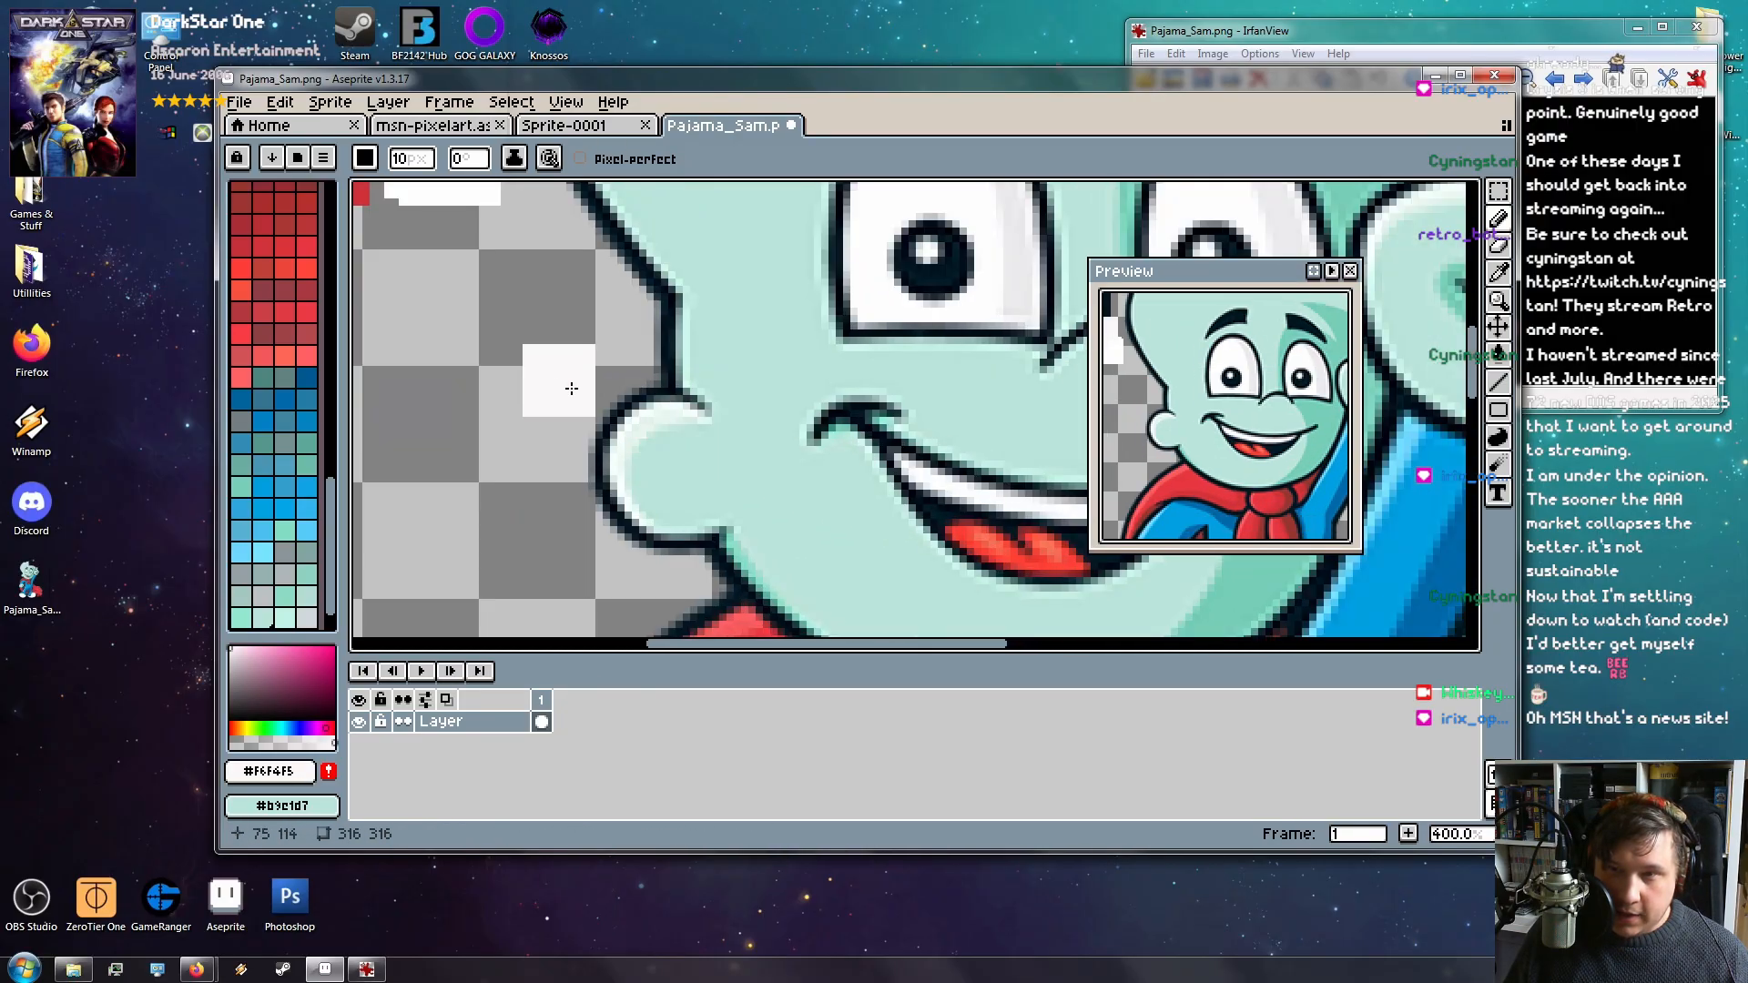
scroll(889, 484, down, 2)
click(1498, 193)
drag(685, 248, 870, 607)
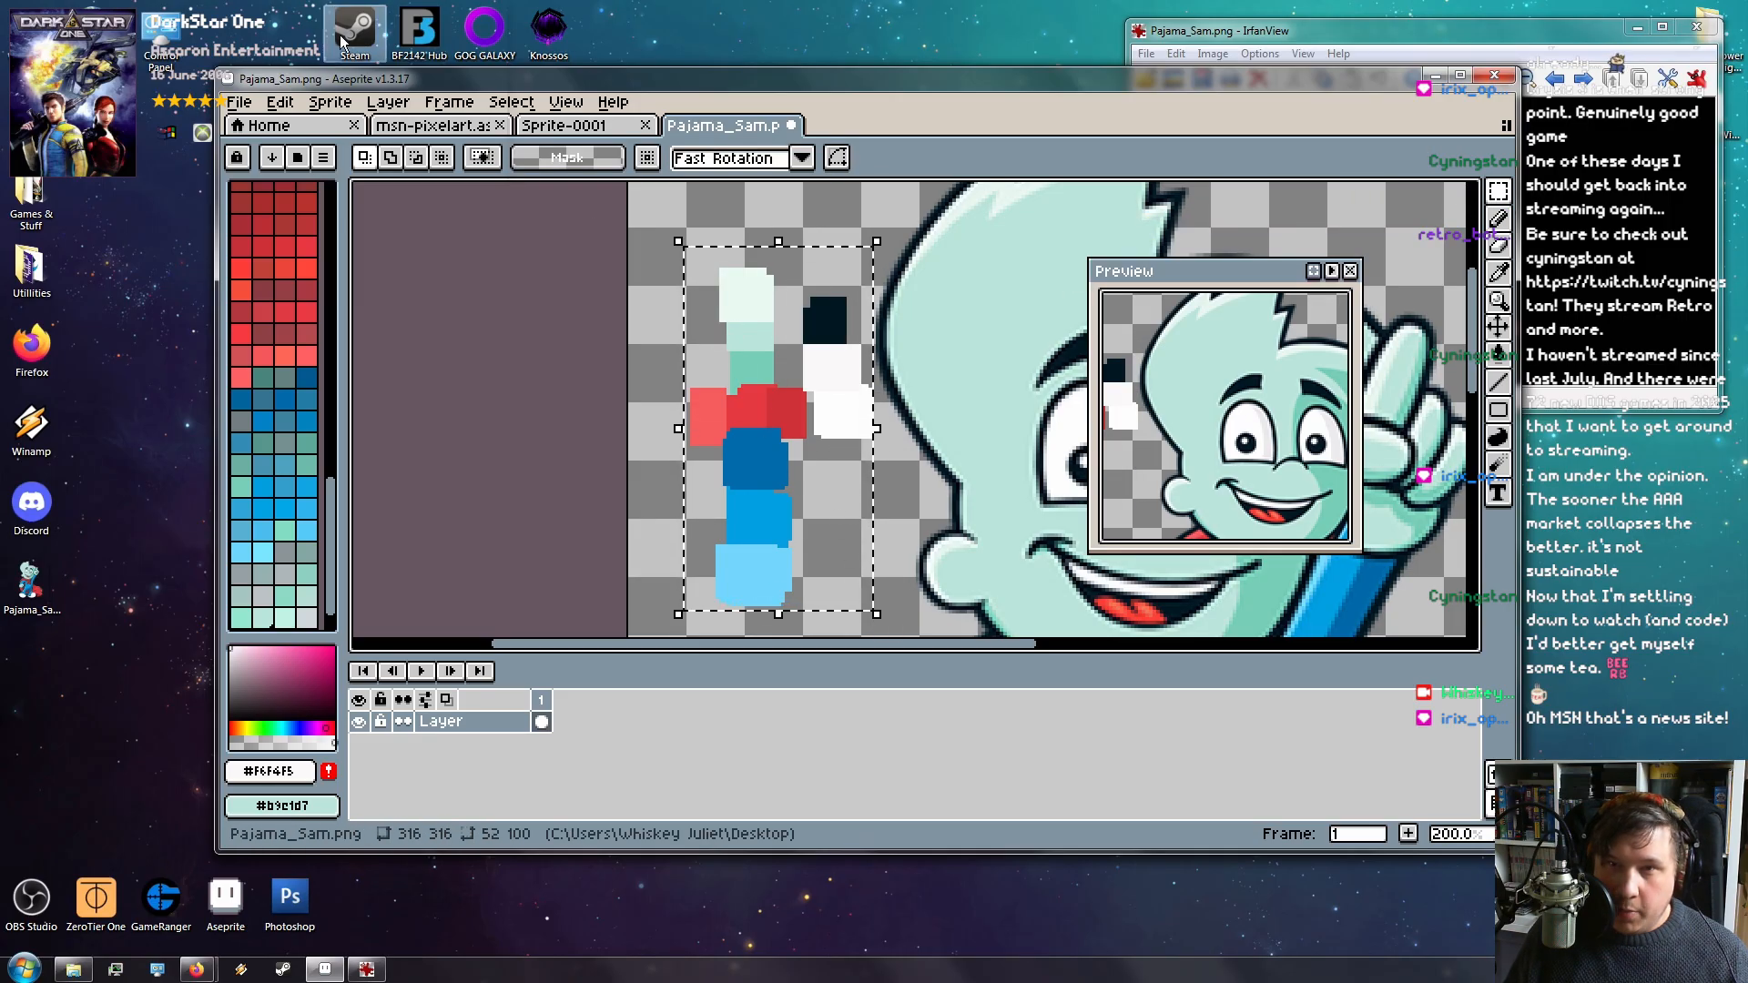
Copy the swatches into a new 52×100 sprite, then undo and discard that attempt
click(279, 102)
mouse_move(238, 102)
click(273, 127)
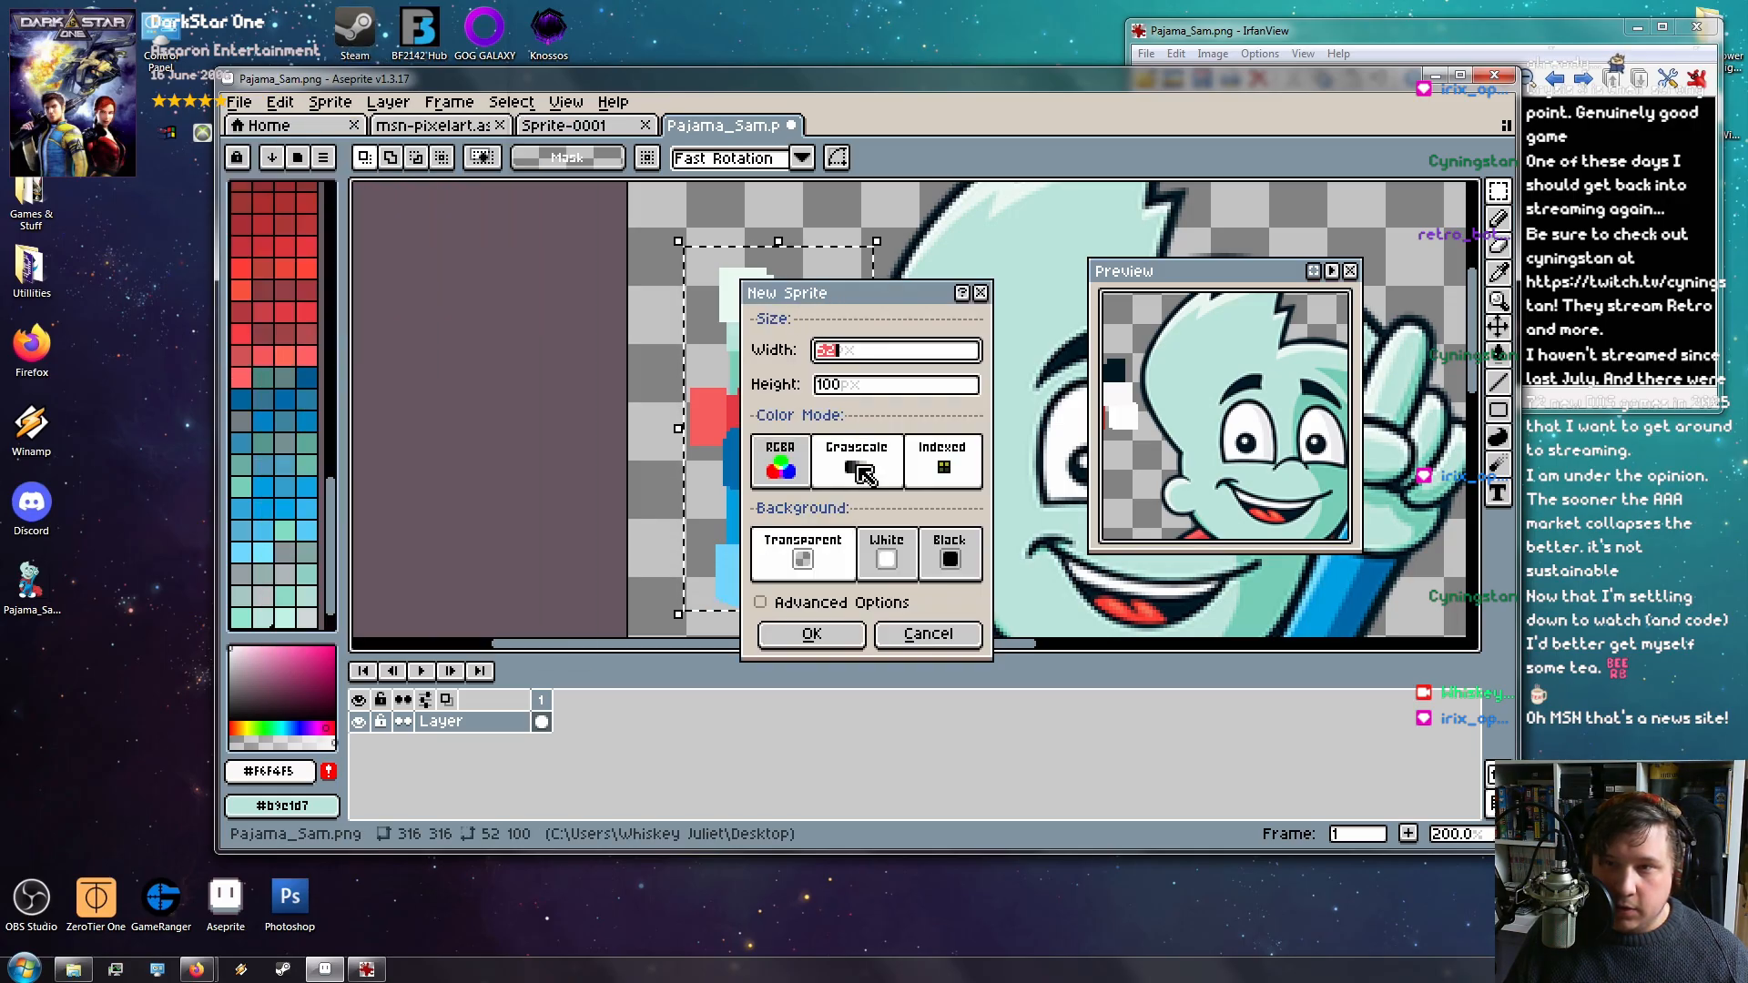
click(810, 635)
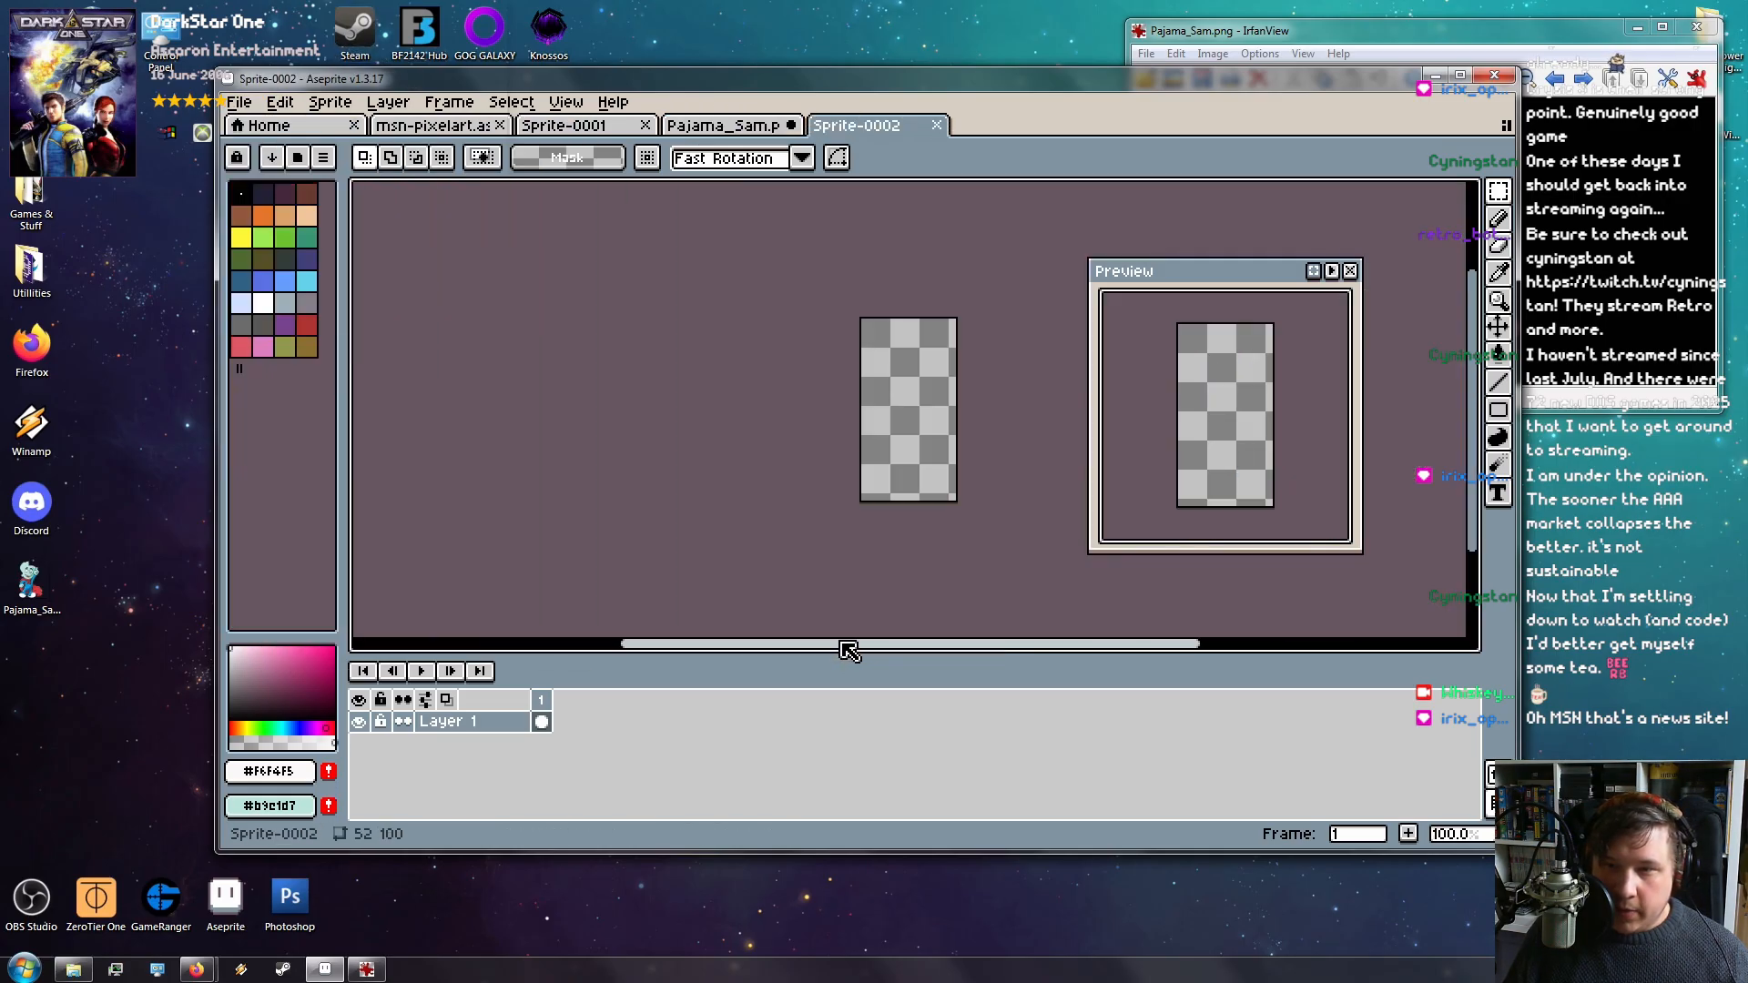
key(ctrl+v)
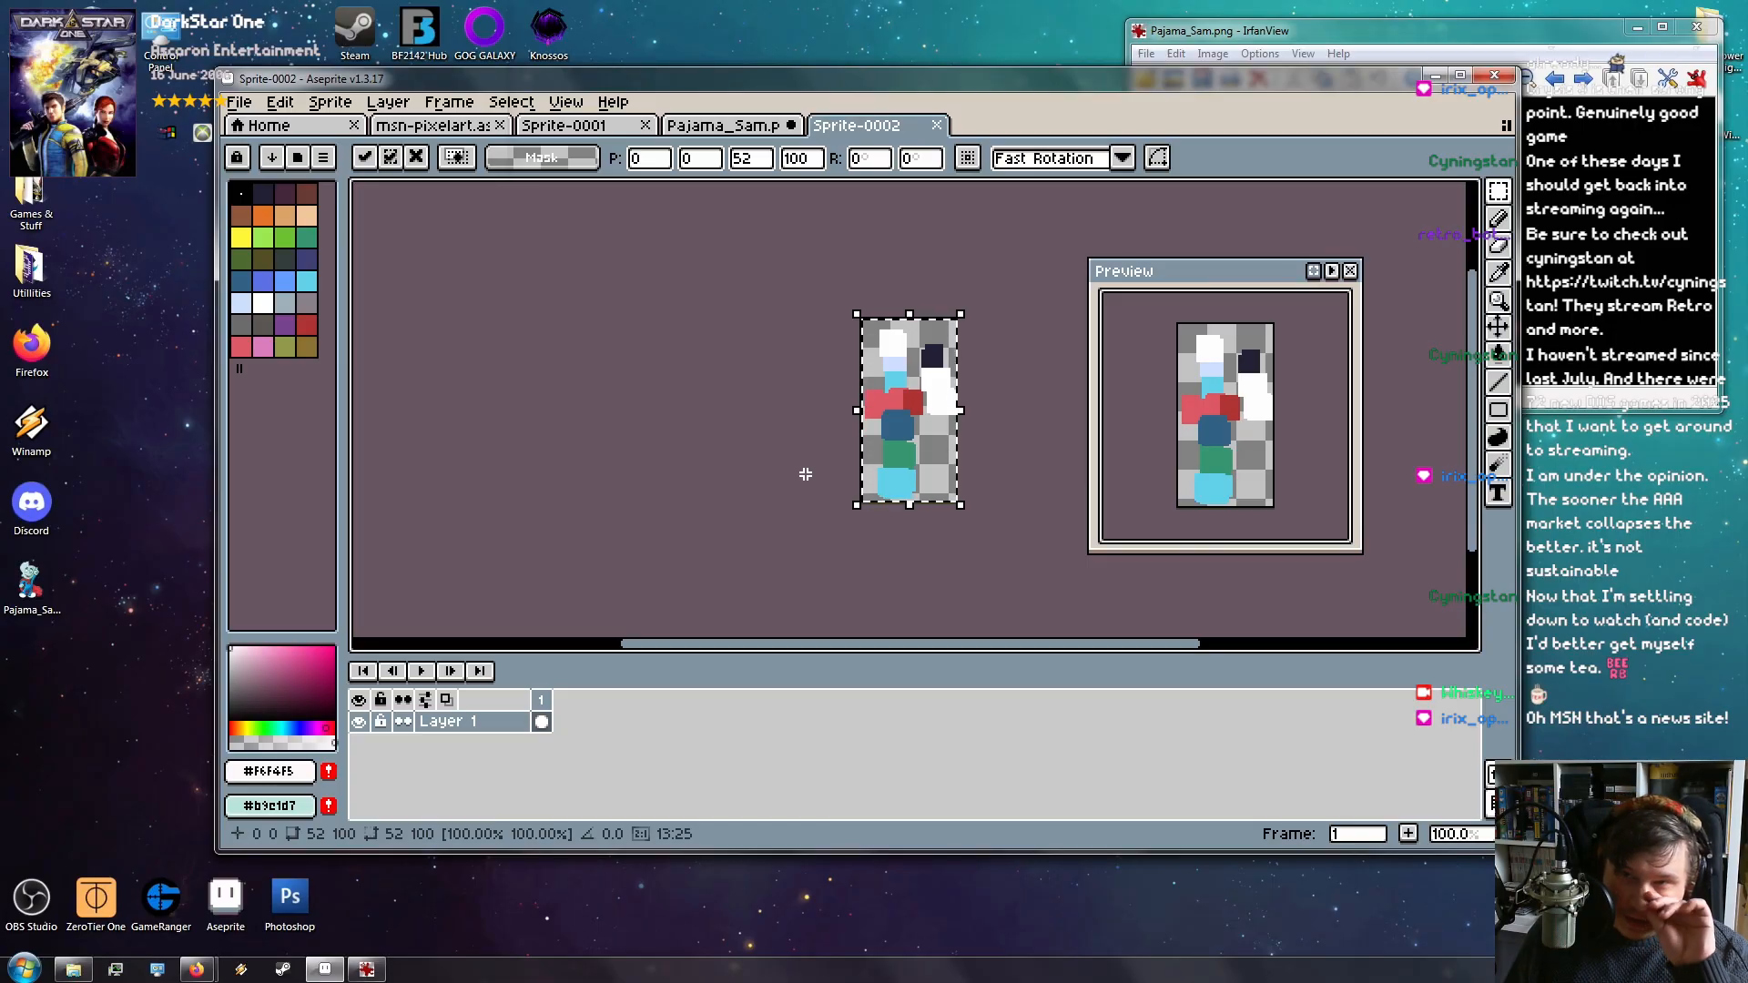
key(ctrl+z)
key(ctrl+z)
key(ctrl+z)
key(ctrl+z)
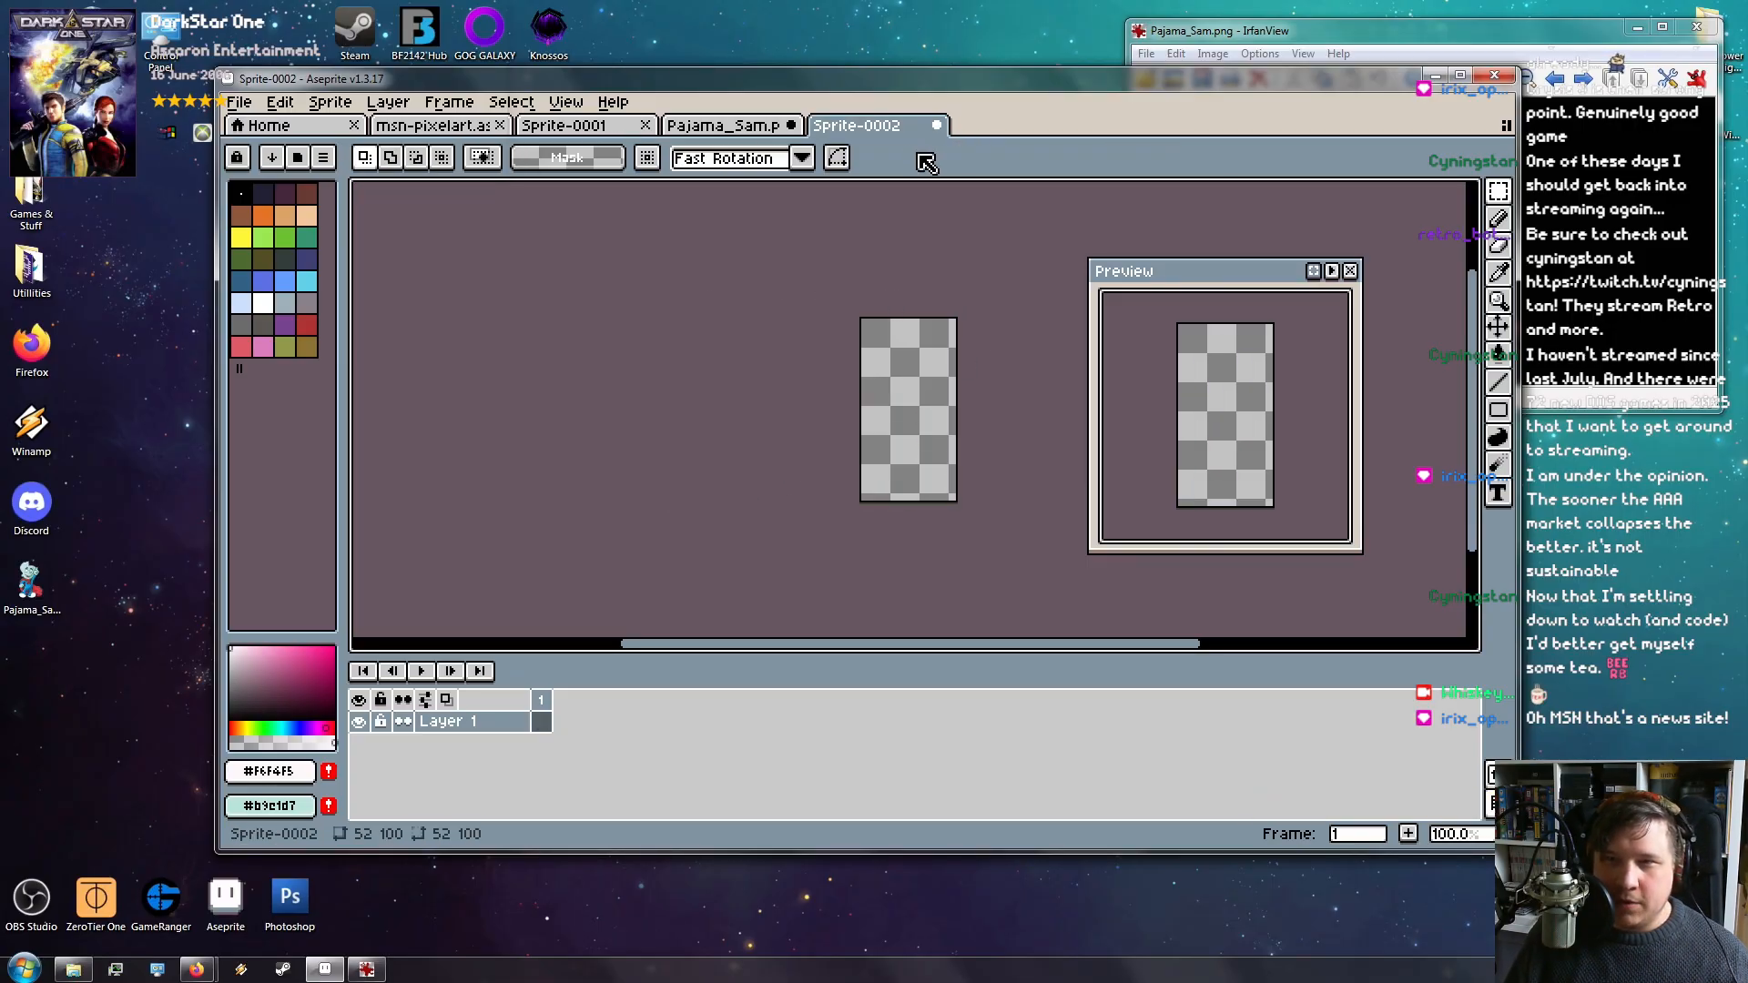
click(936, 125)
click(852, 513)
Create another transparent 52×100 sprite and paste the swatch column into it
click(240, 102)
click(260, 125)
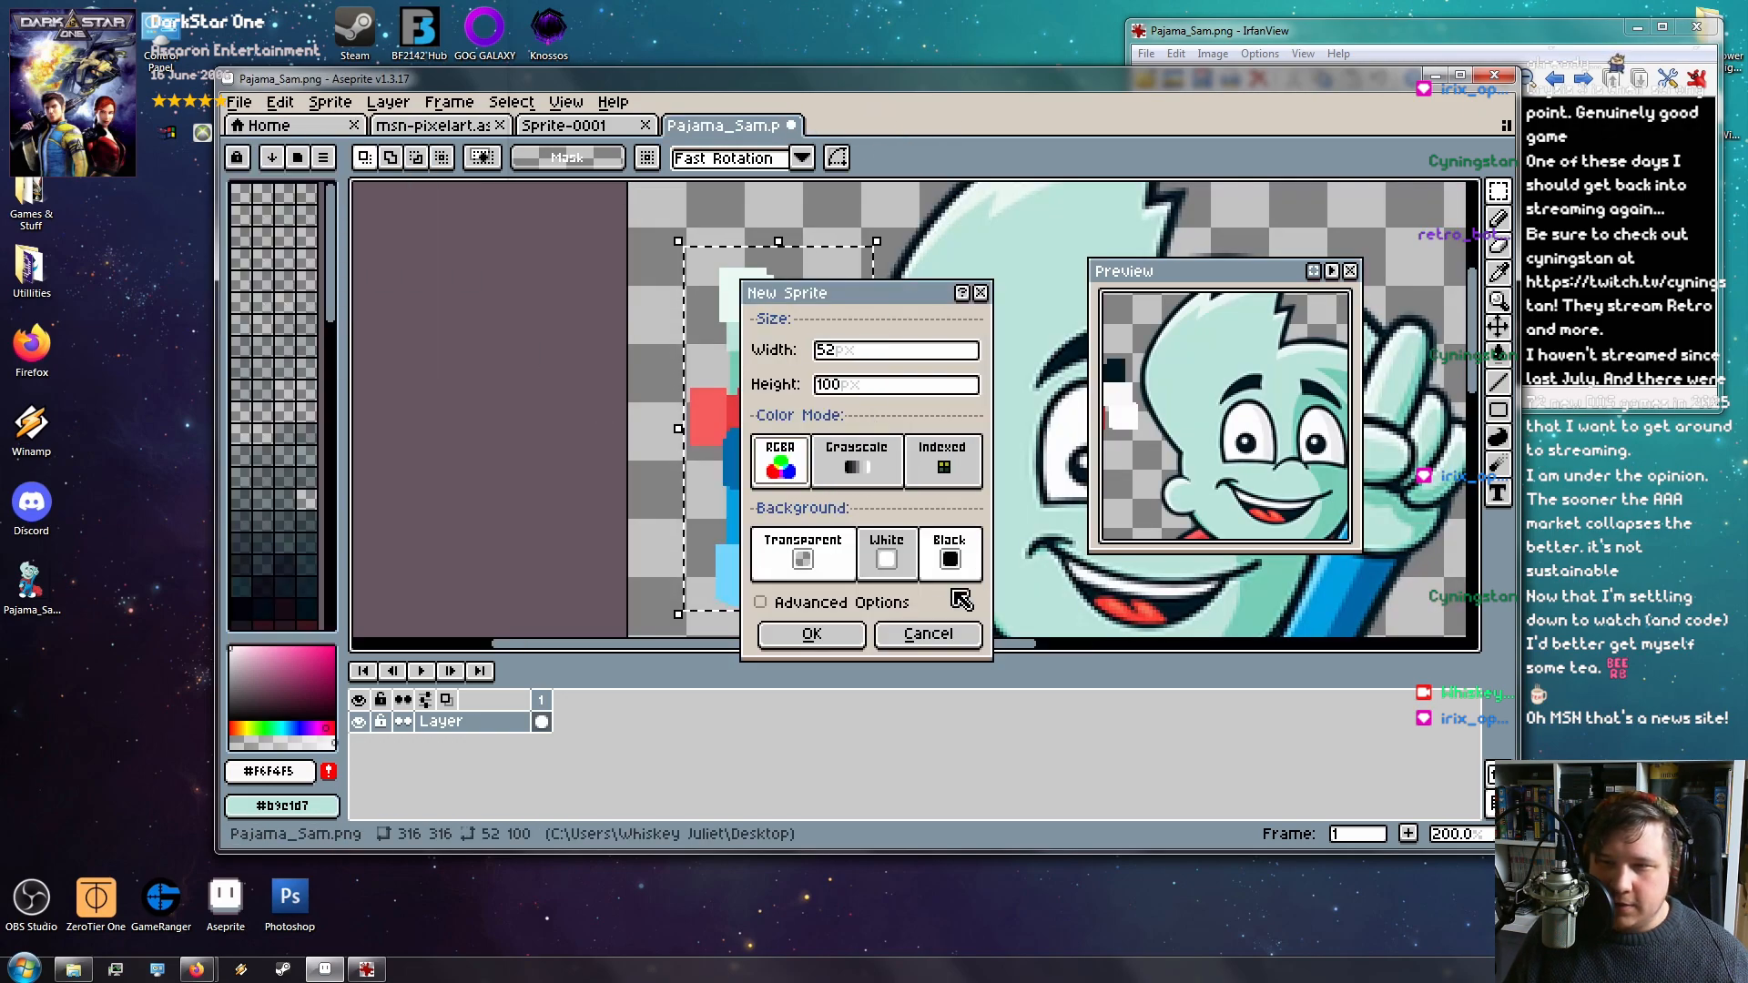
click(817, 635)
key(ctrl+v)
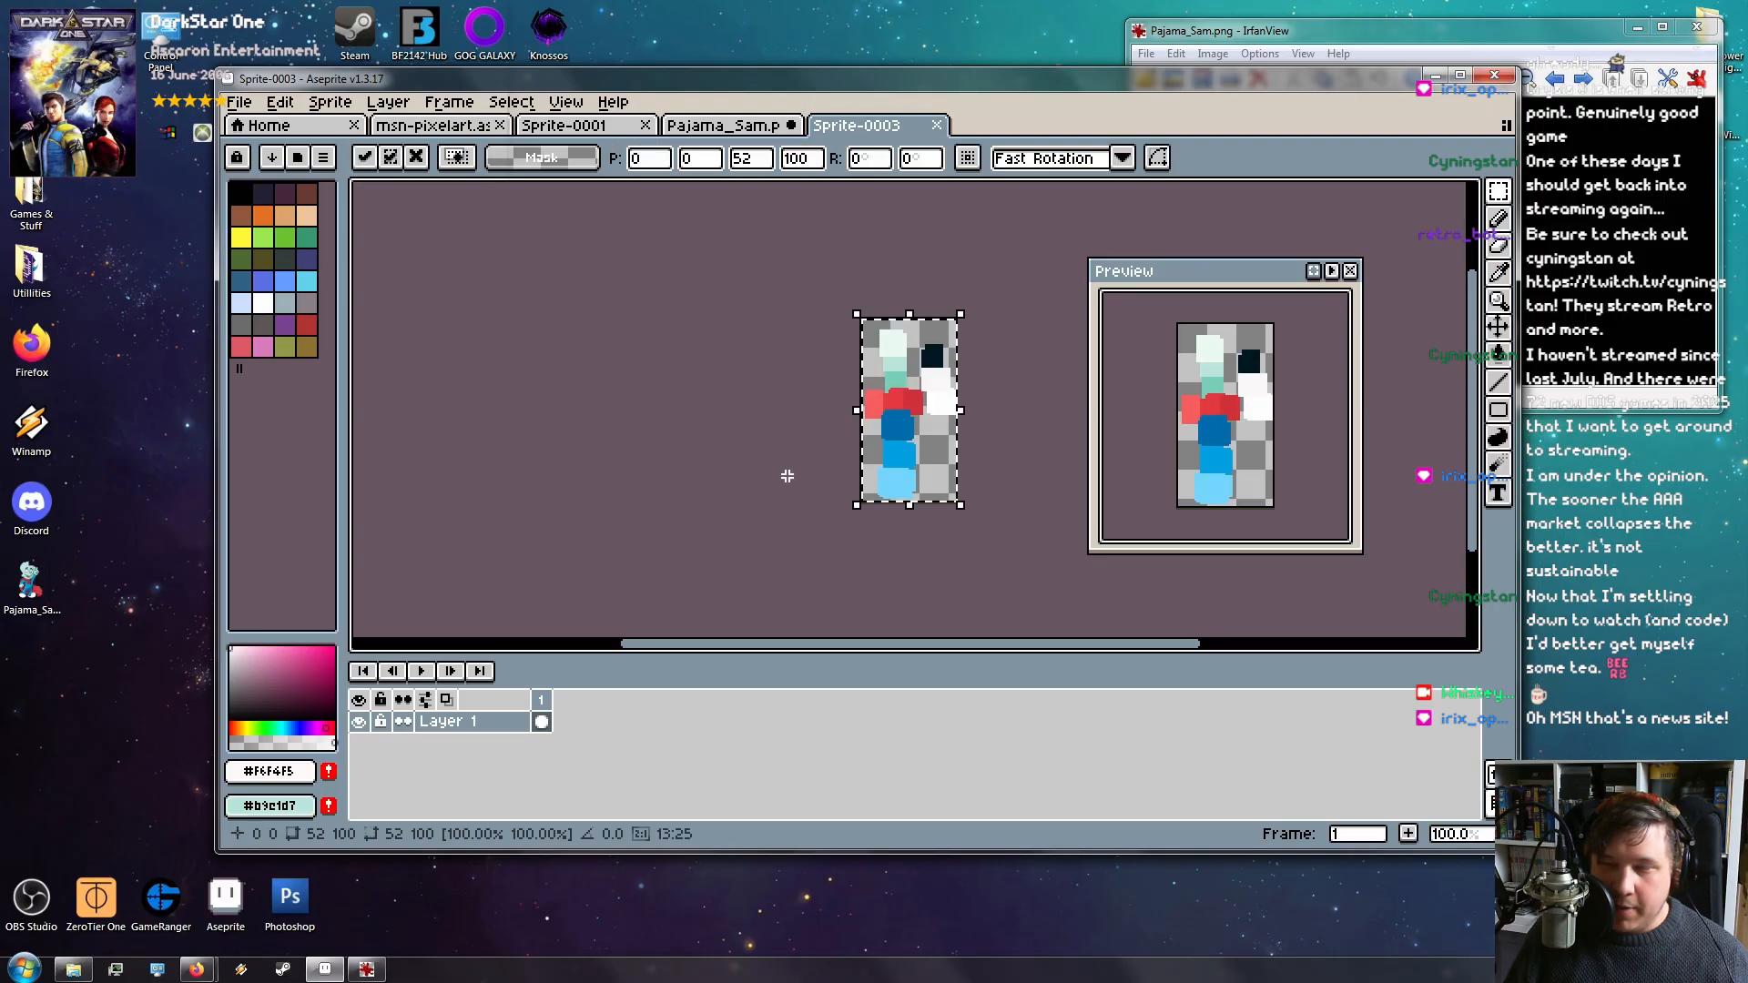
click(796, 472)
scroll(958, 346, up, 2)
scroll(958, 347, down, 2)
click(240, 102)
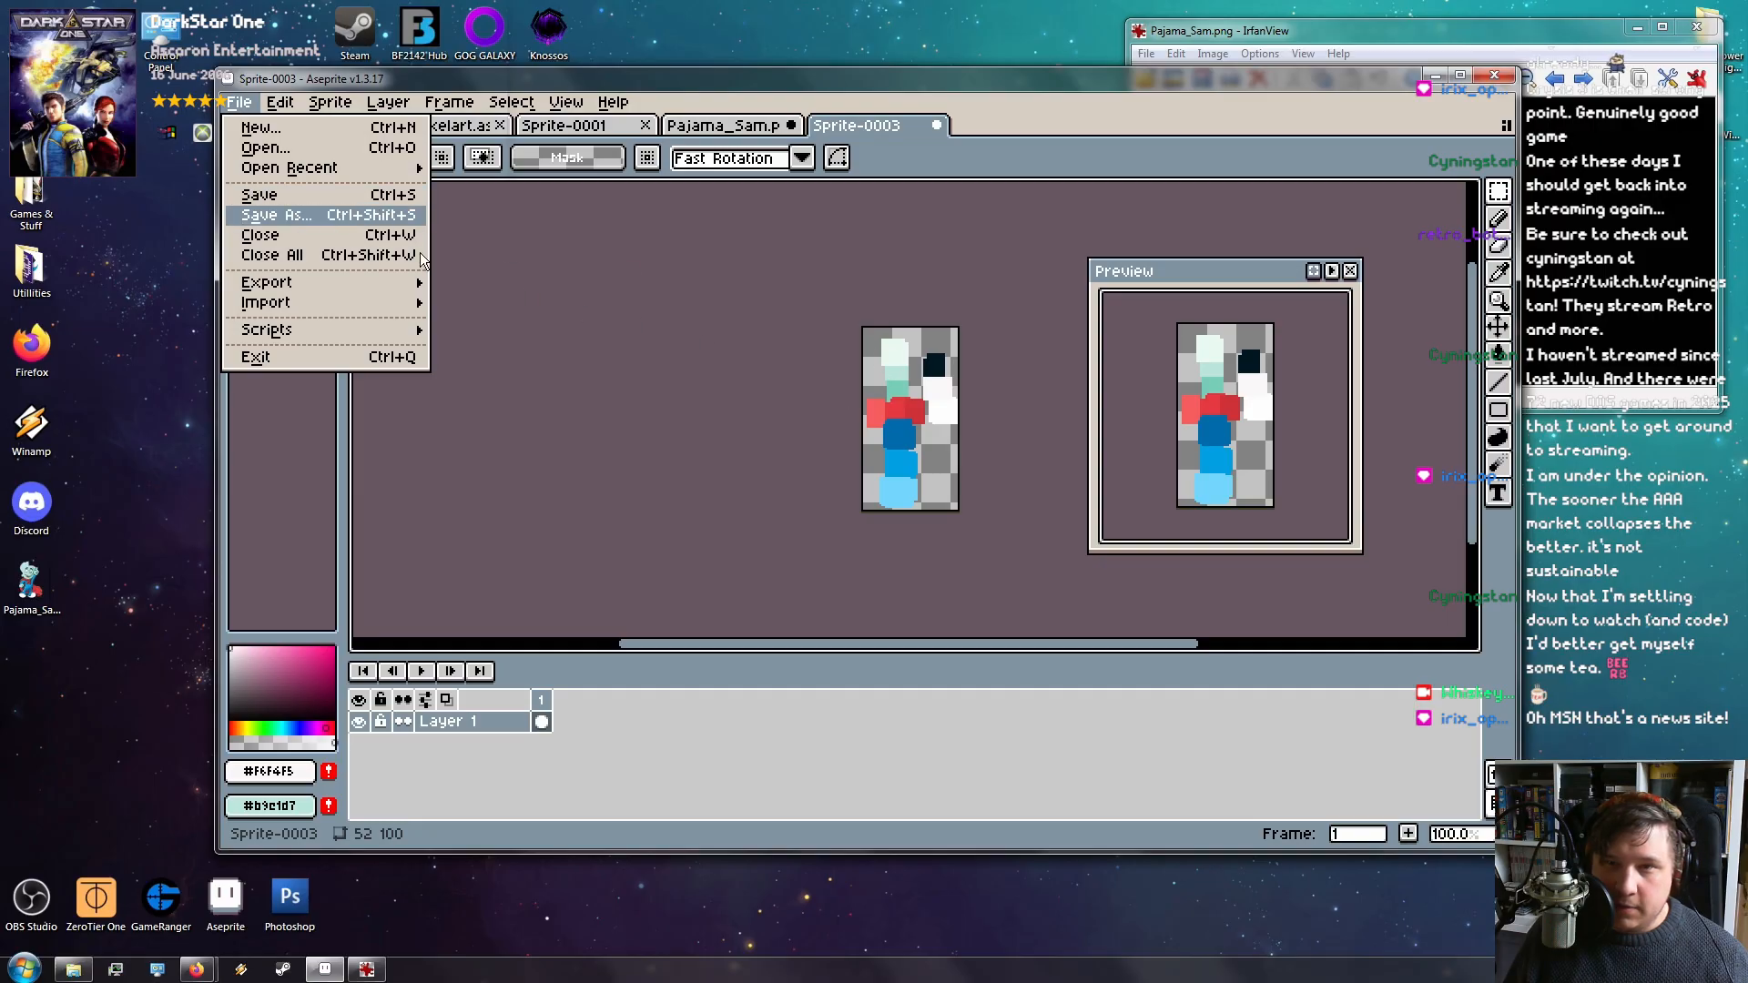
Save the swatch sprite to the Desktop as PNG named pajama-palpalletteette.png
click(348, 219)
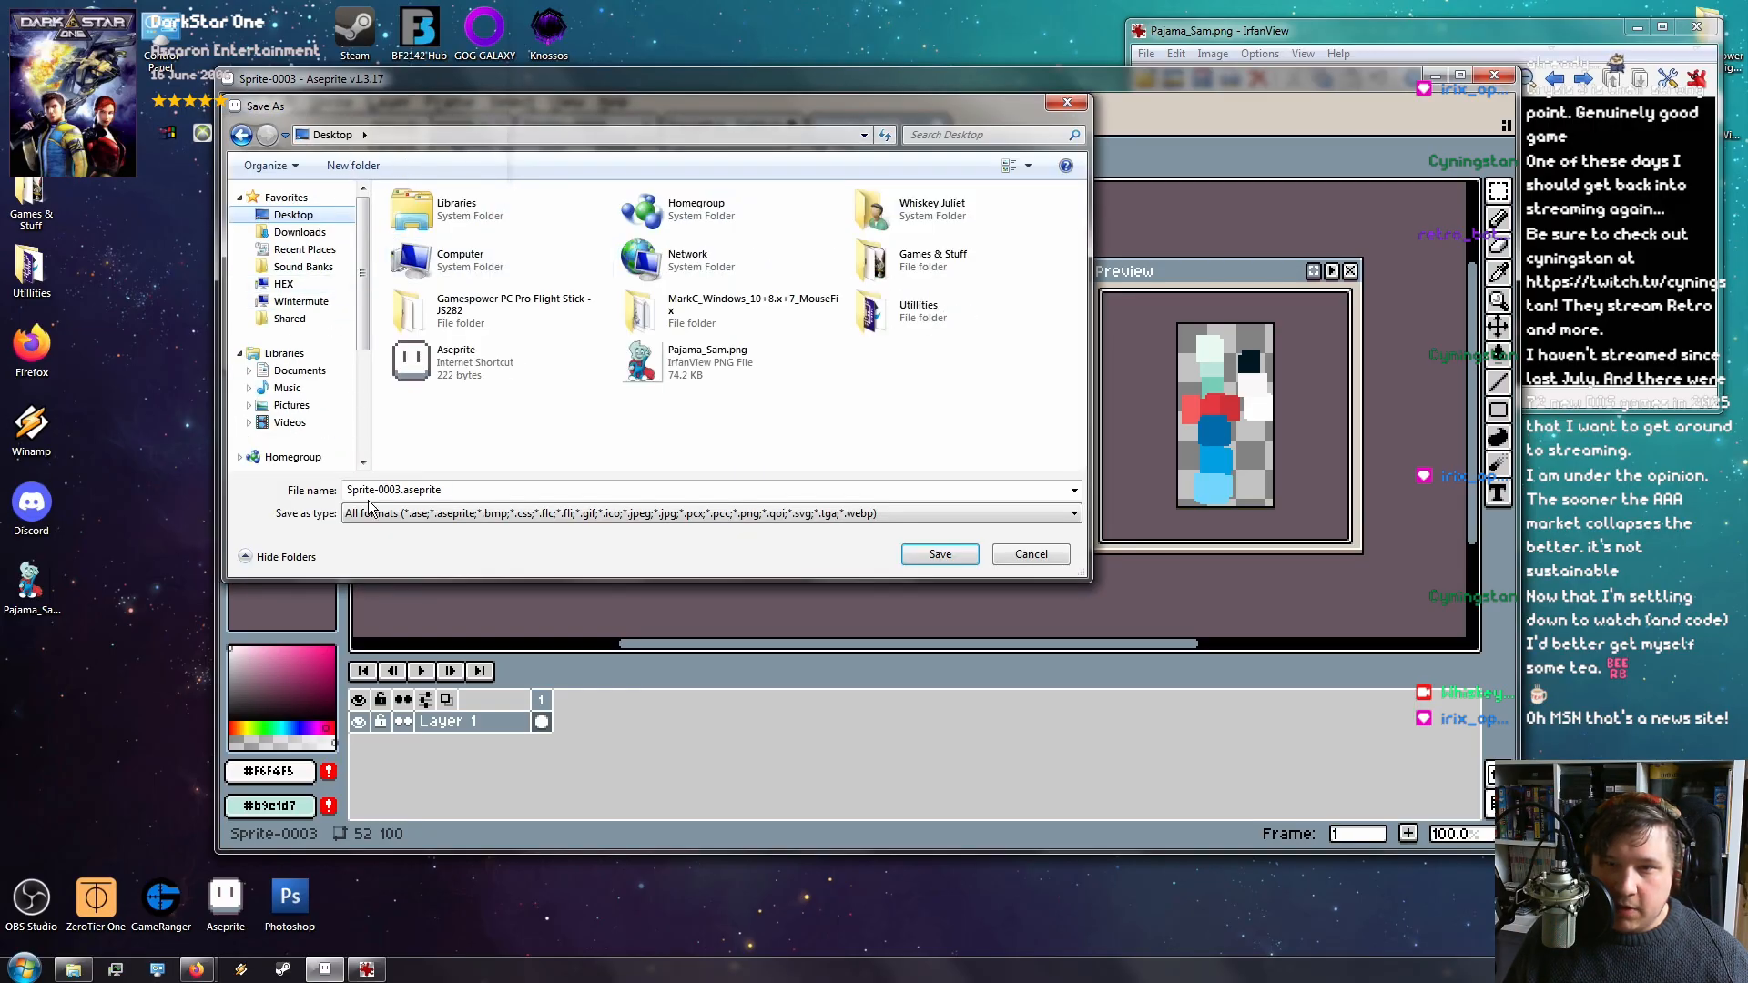
click(418, 516)
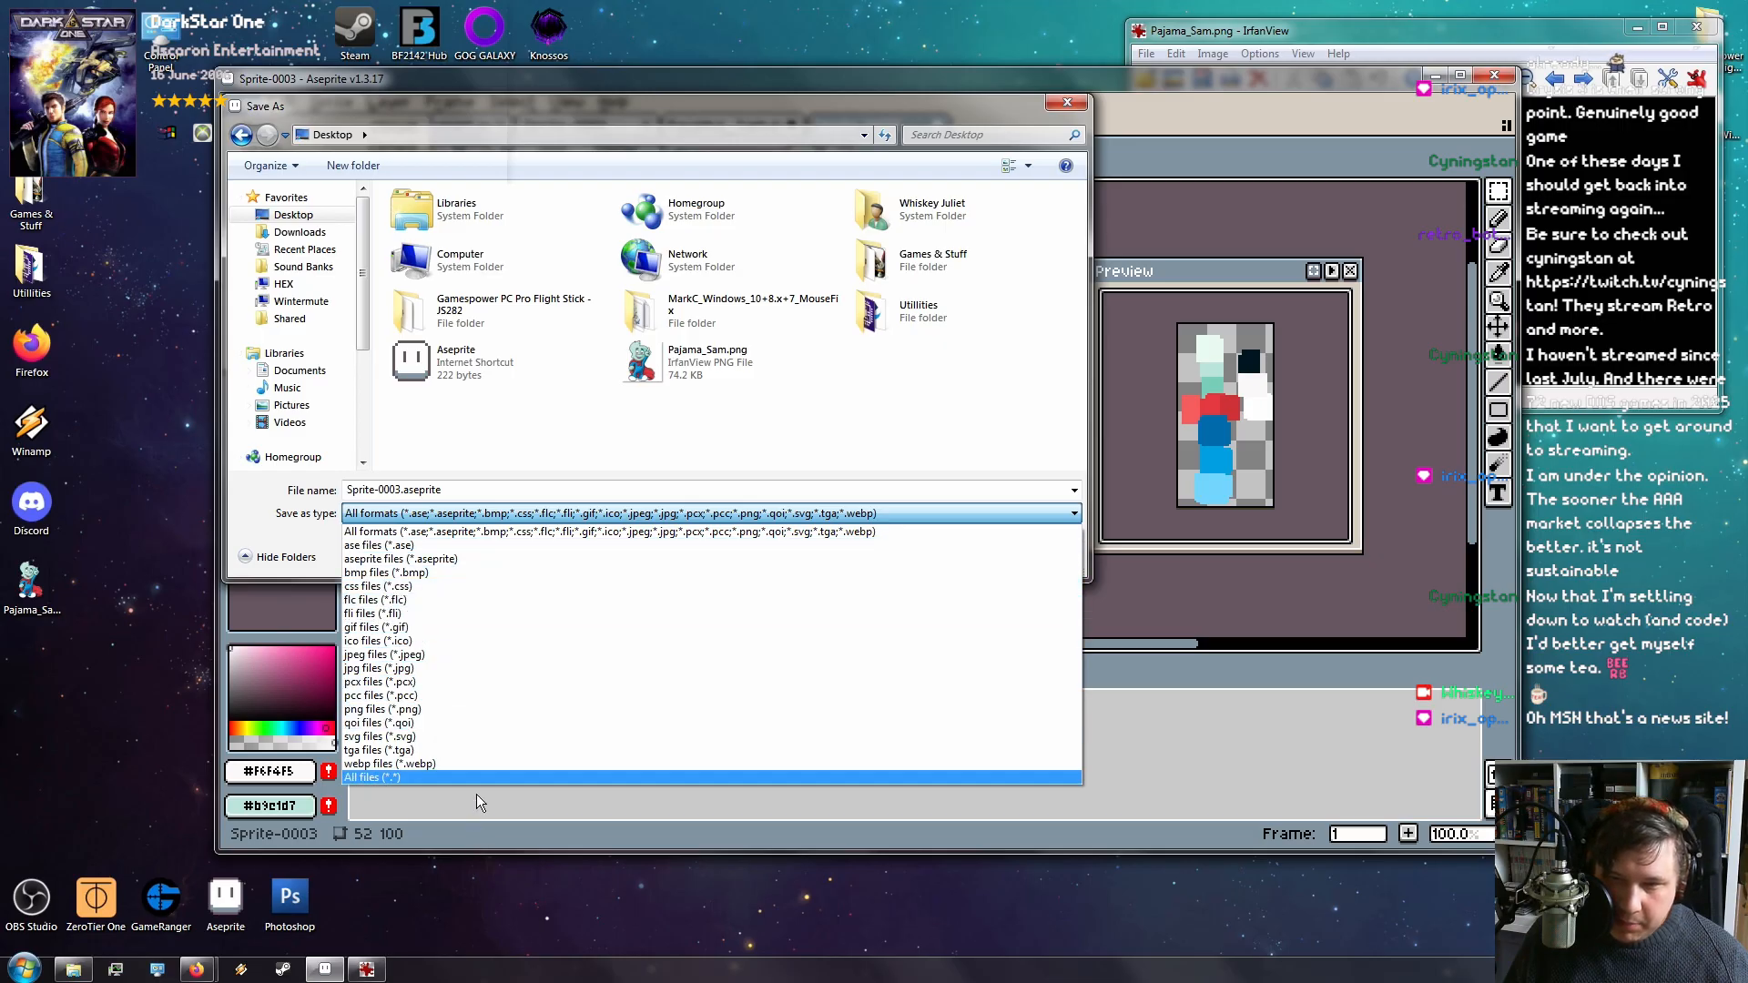
click(473, 709)
click(396, 492)
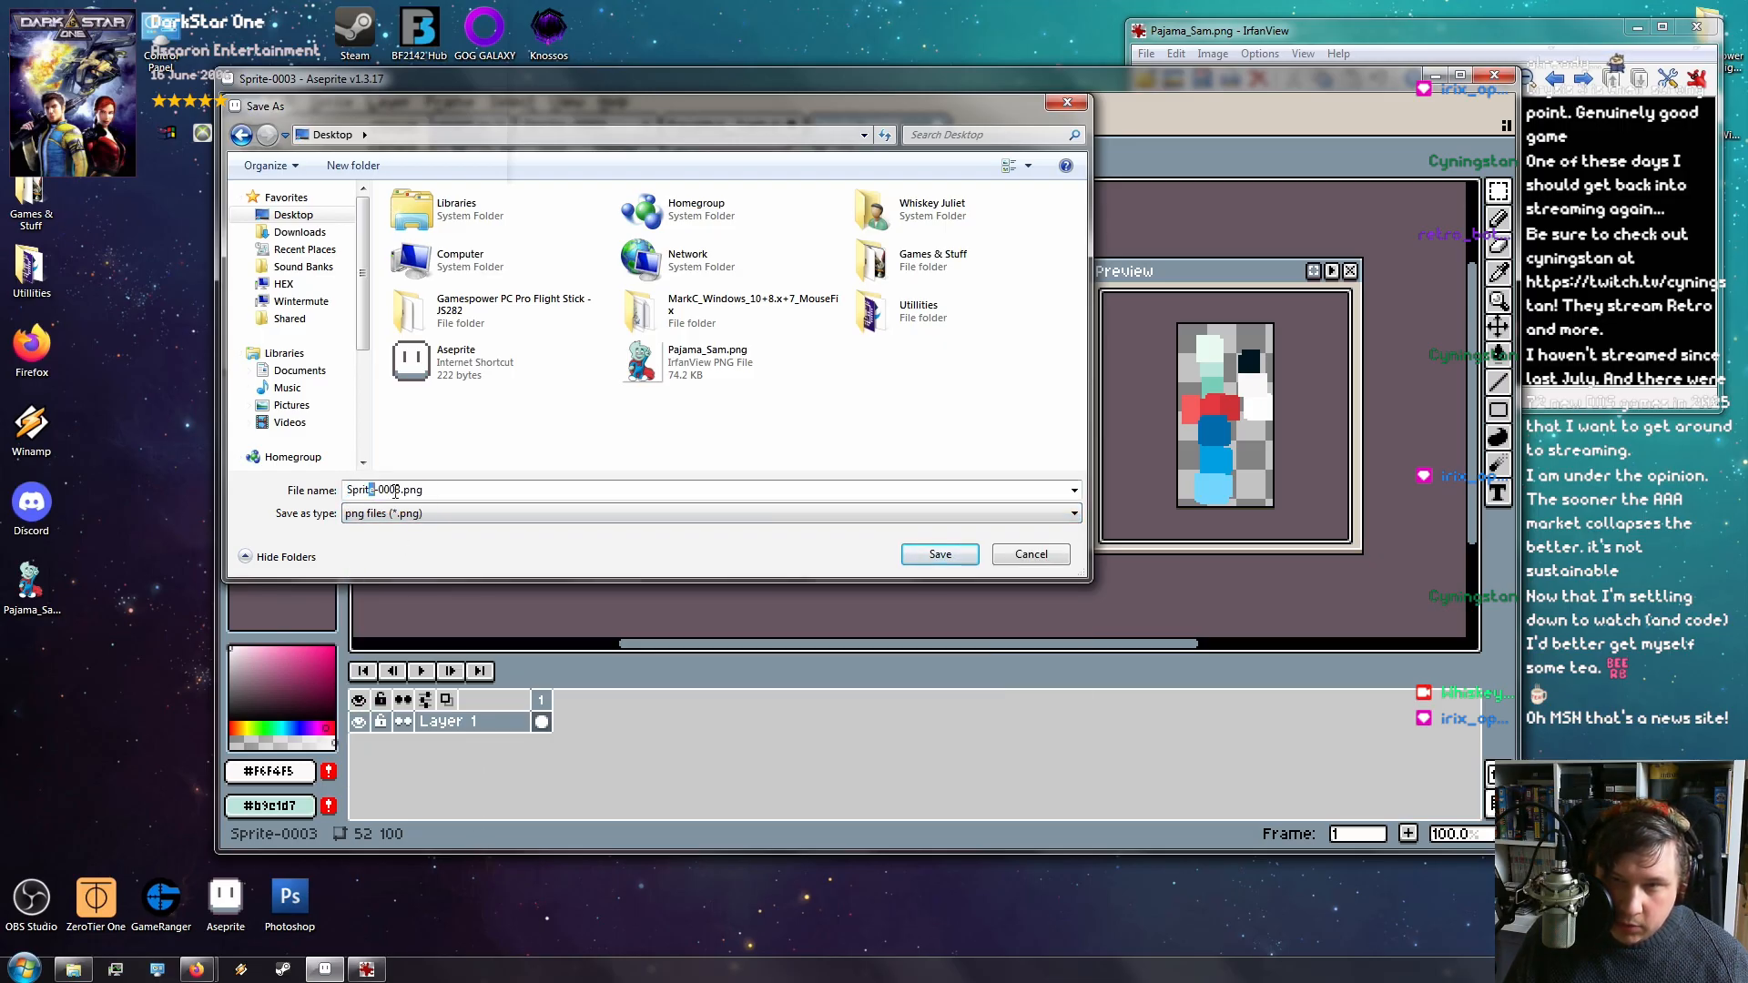
drag(401, 492, 346, 491)
text(pajama-pallette)
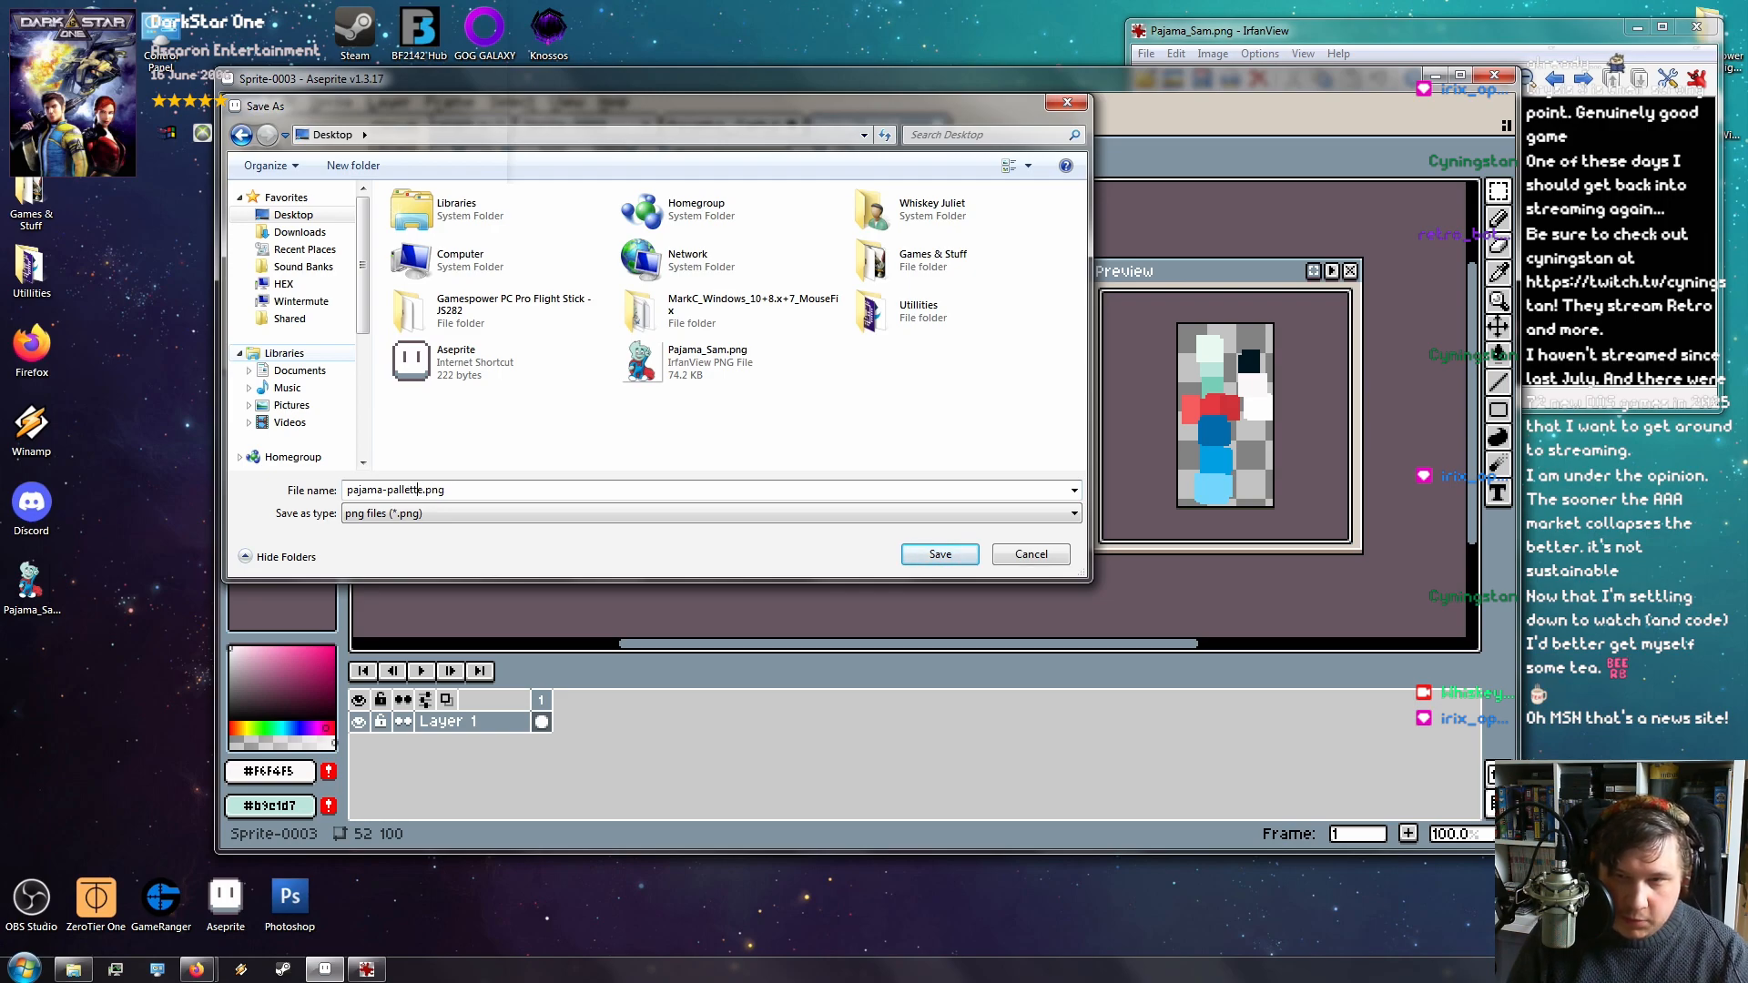
key(BackSpace)
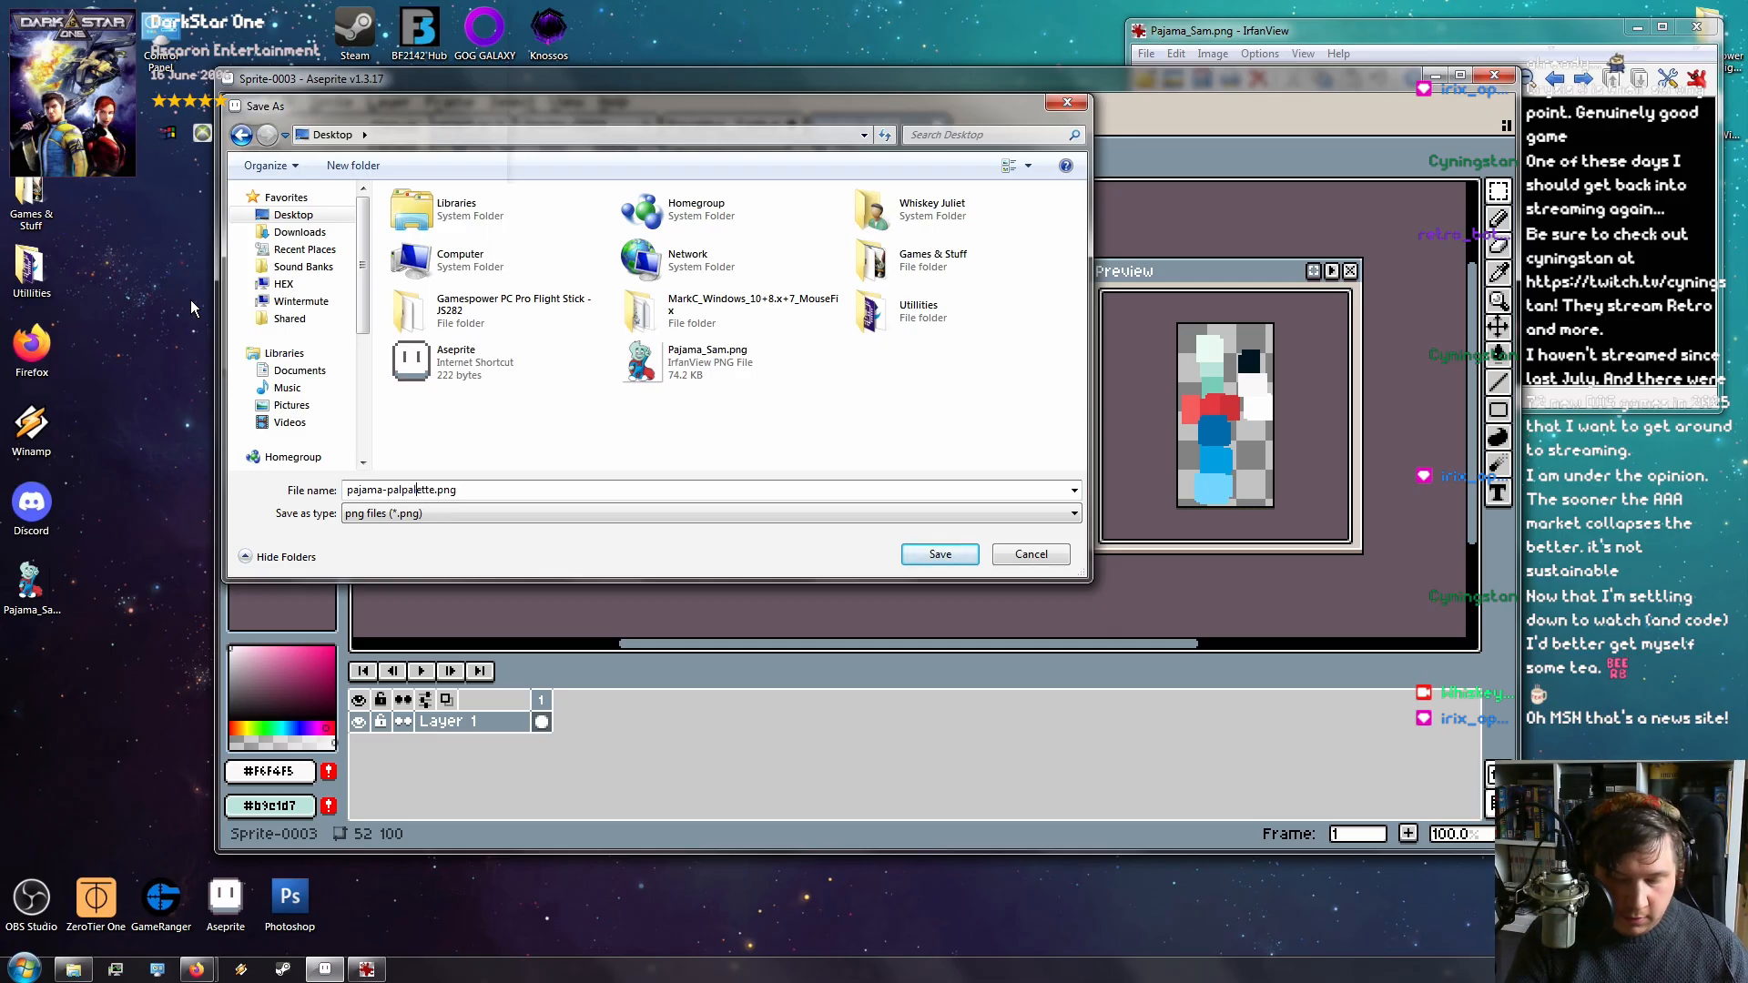
text(te)
key(Return)
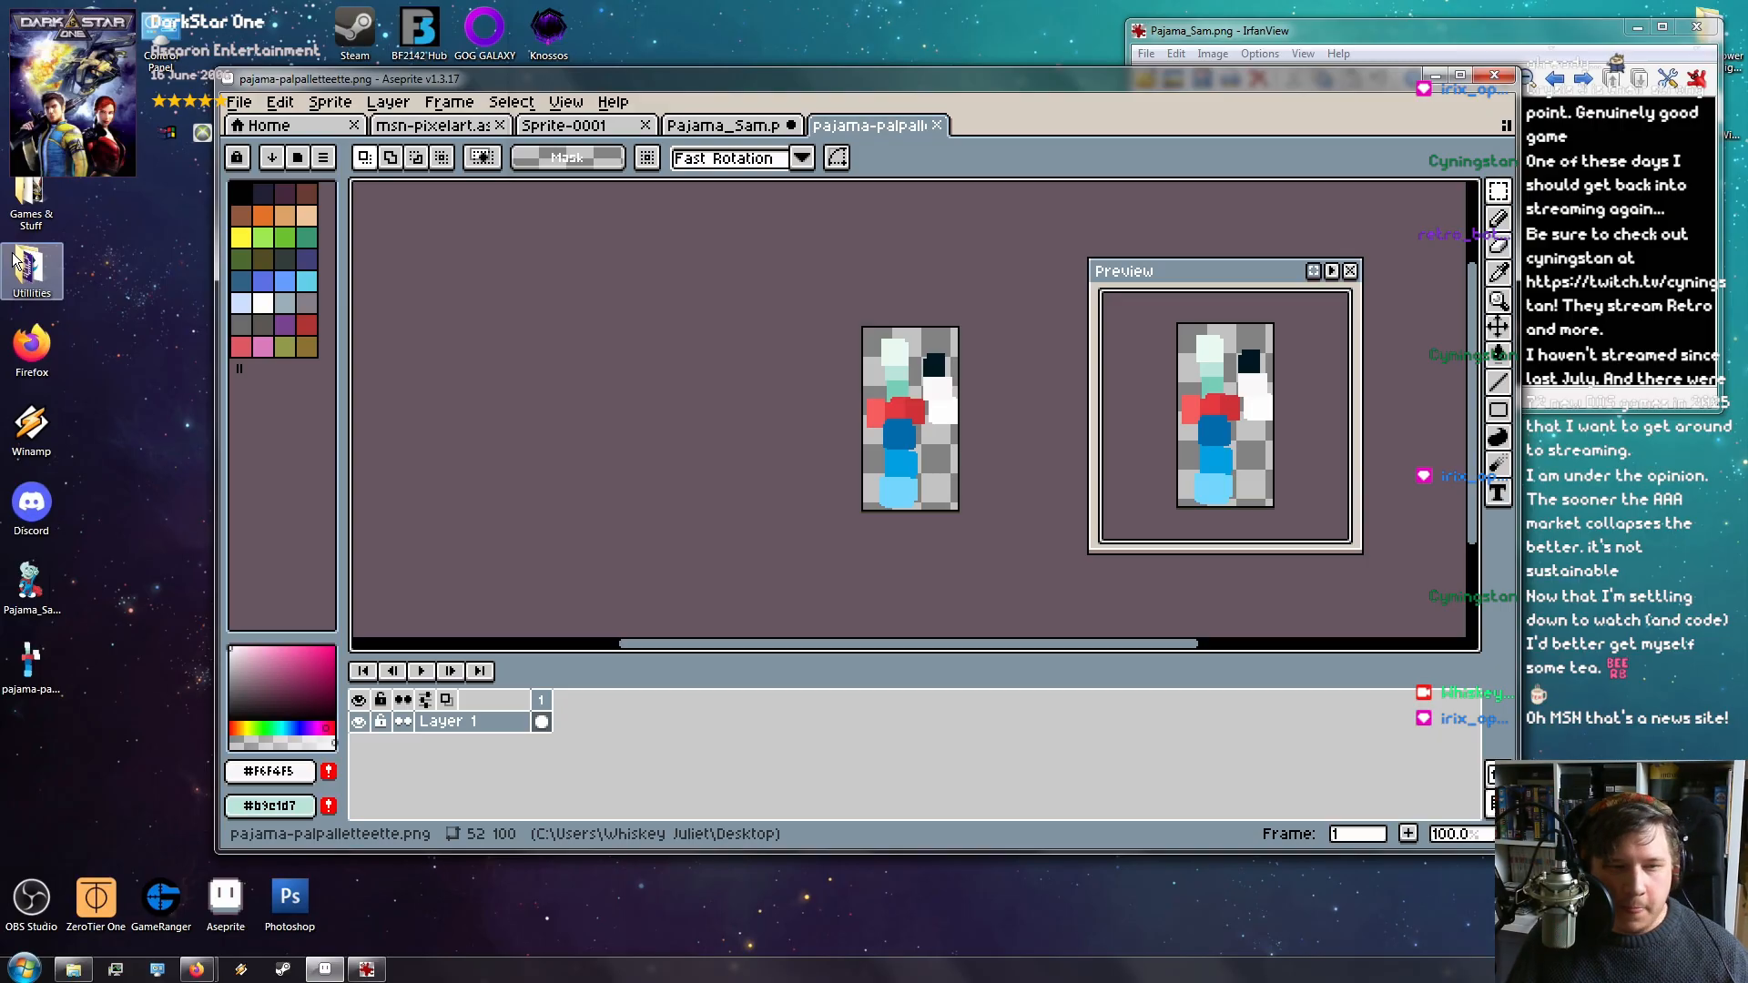
Rename the saved palette file on the desktop to 'palette'
click(15, 678)
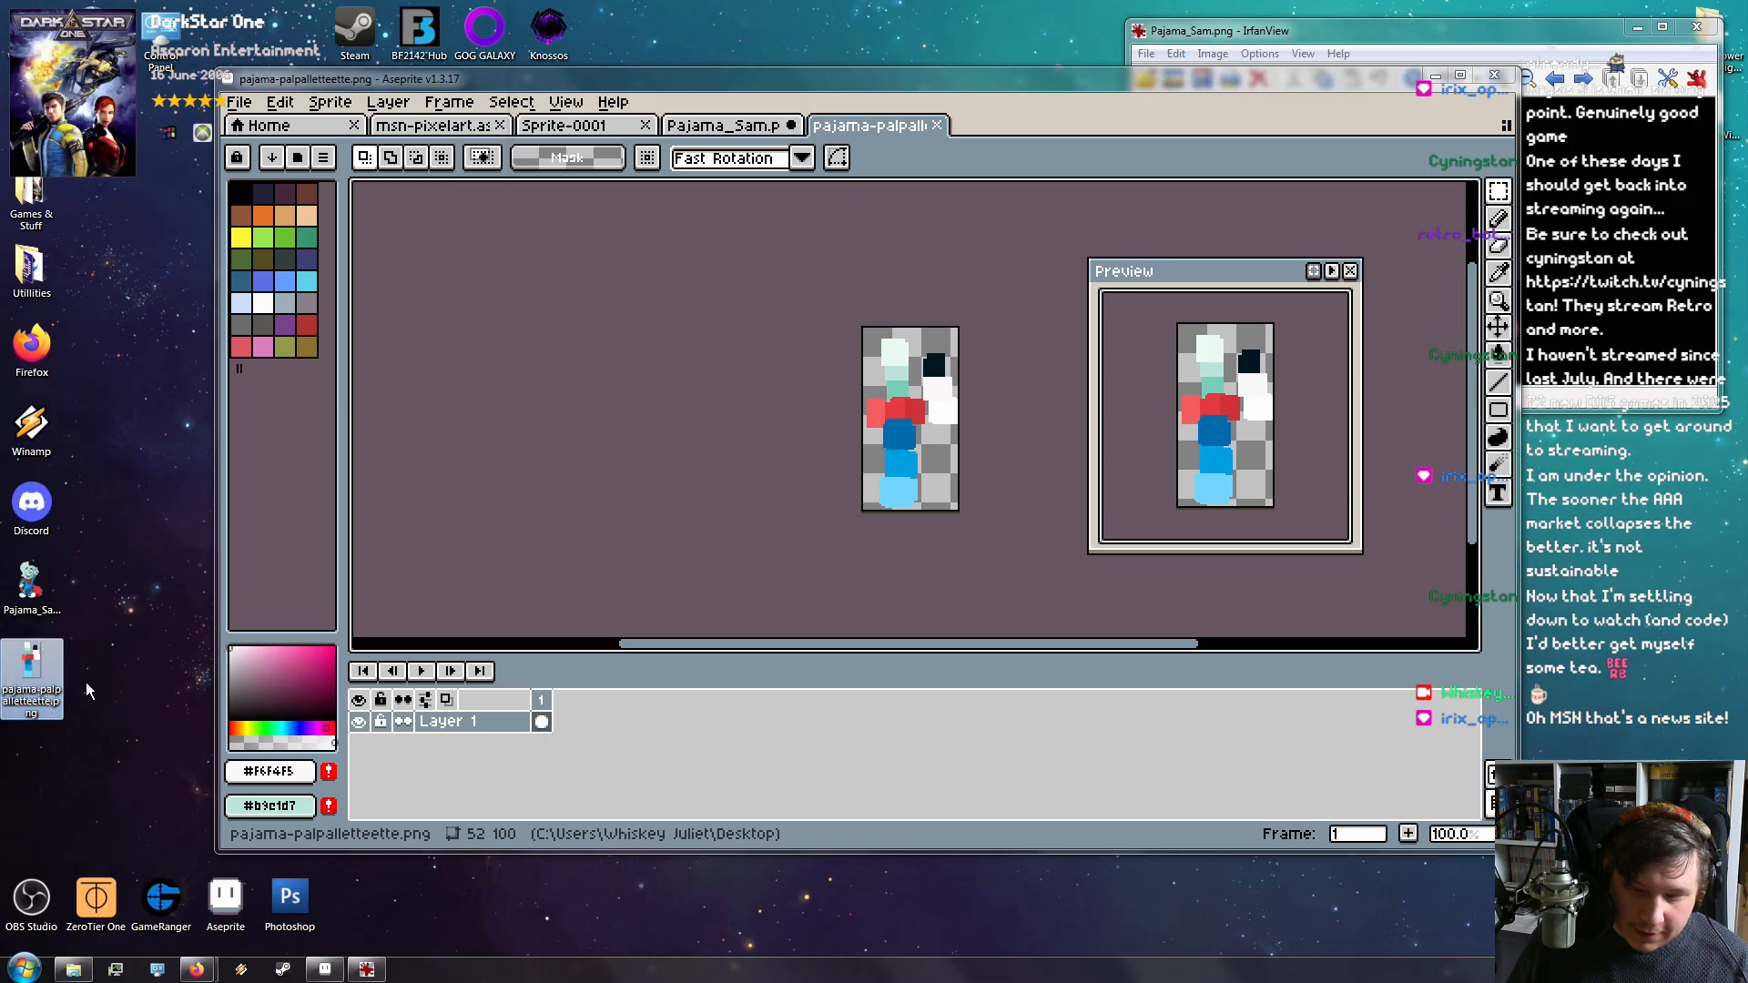
key(F2)
click(21, 715)
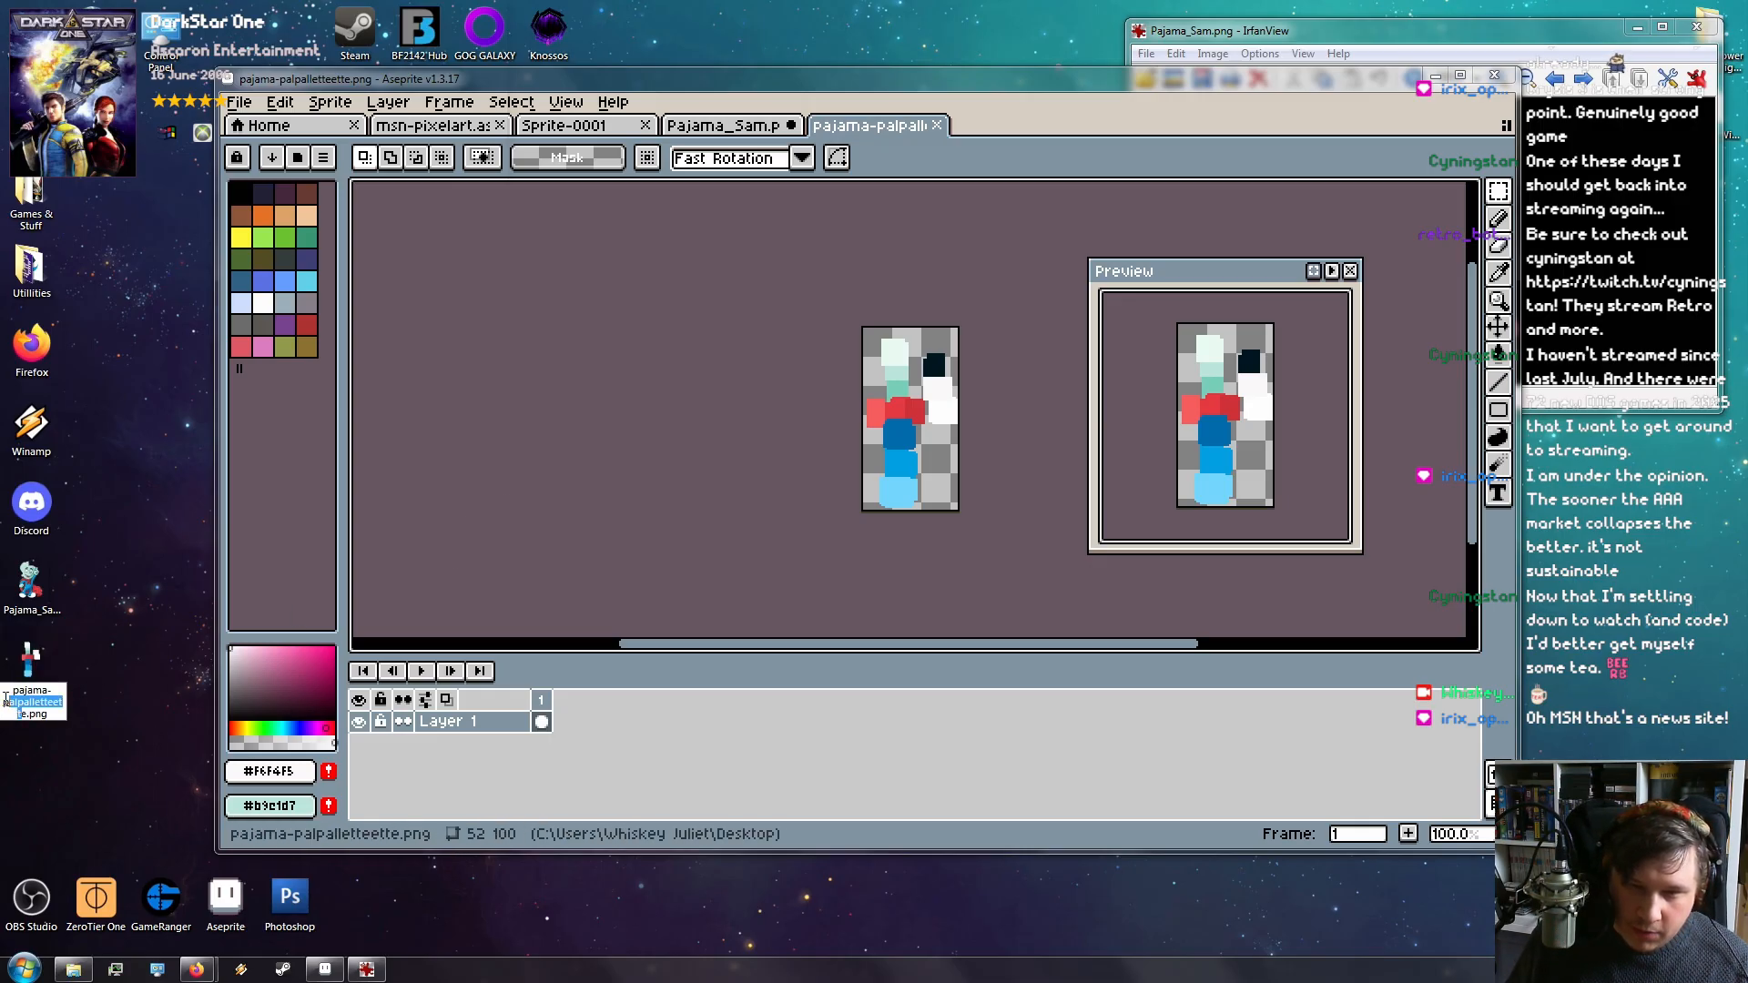
text(palette)
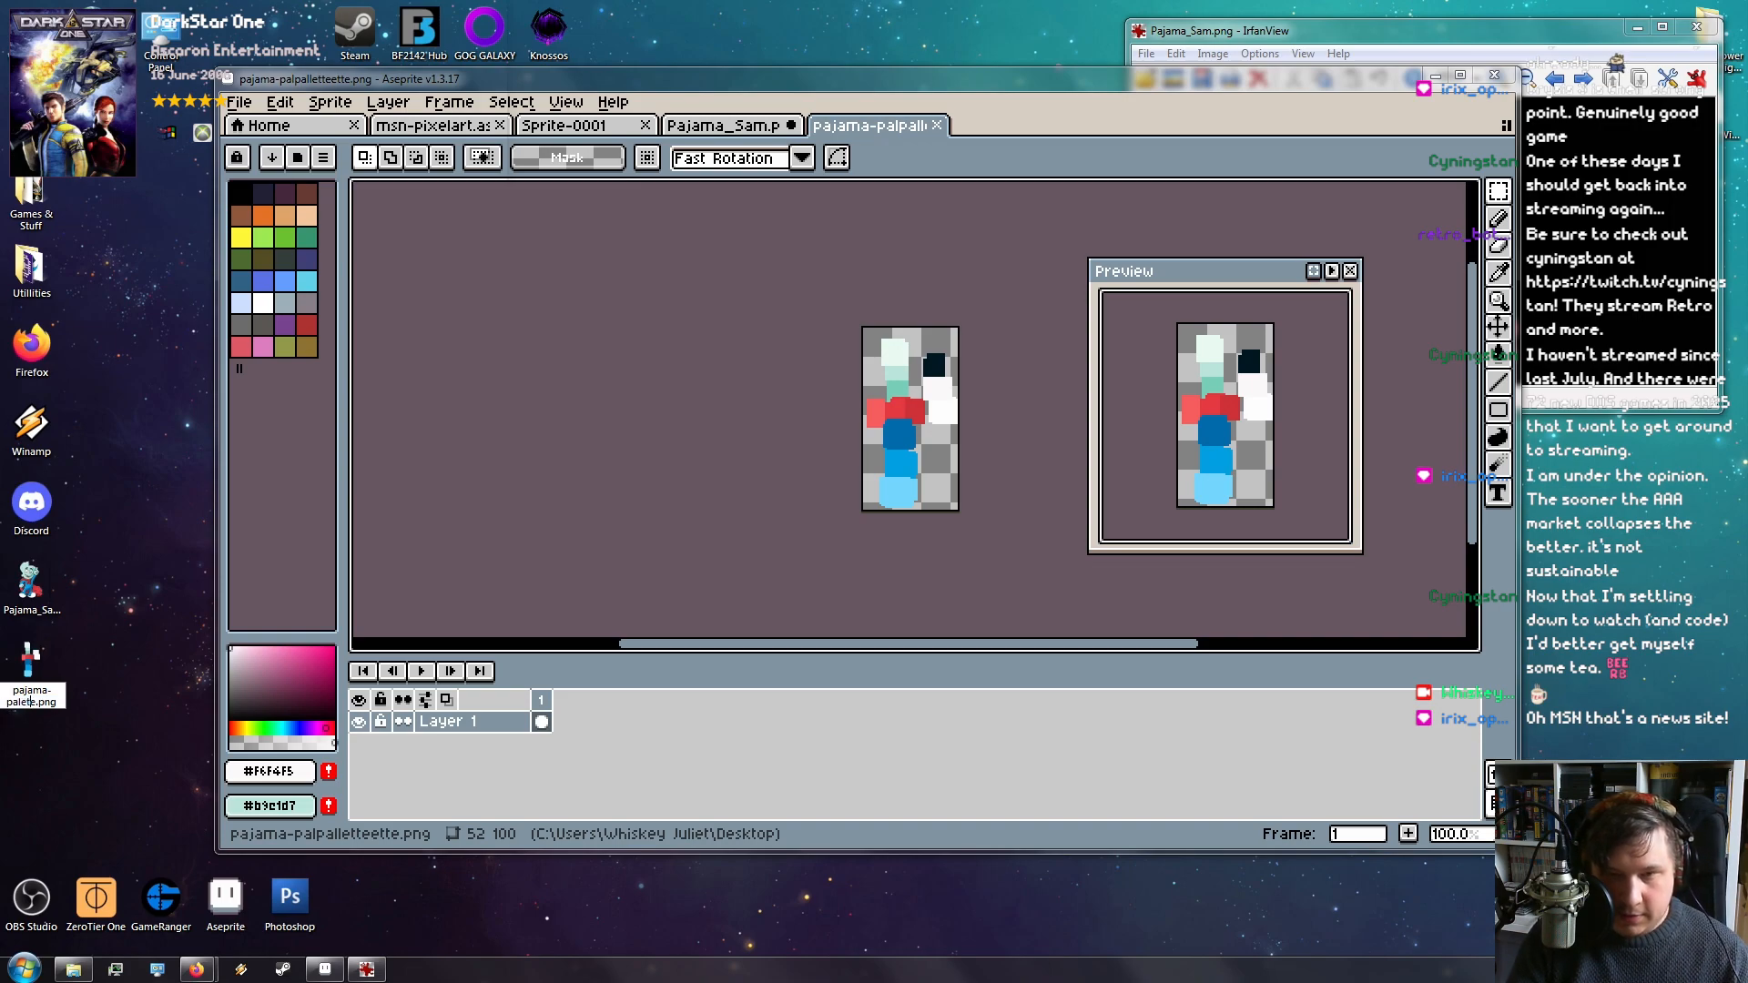
key(Return)
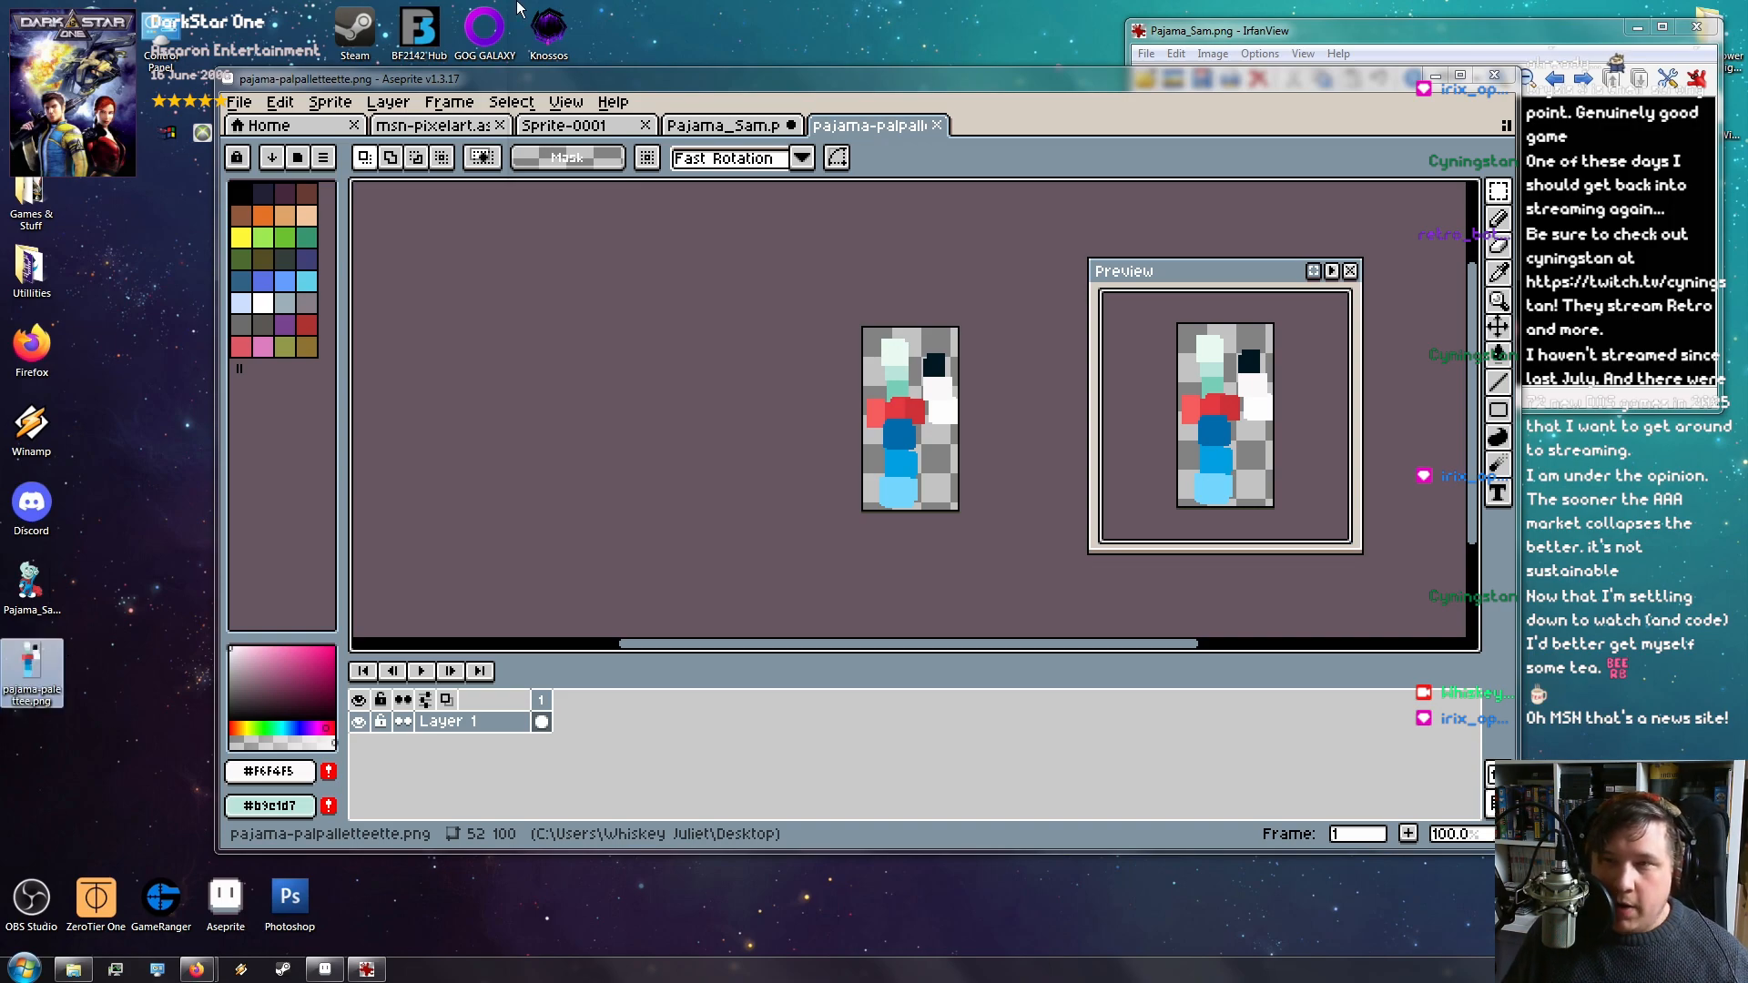
Close Pajama_Sam.png without saving, maximize Aseprite, and close the msn-pixelart and Home tabs
click(784, 120)
click(795, 126)
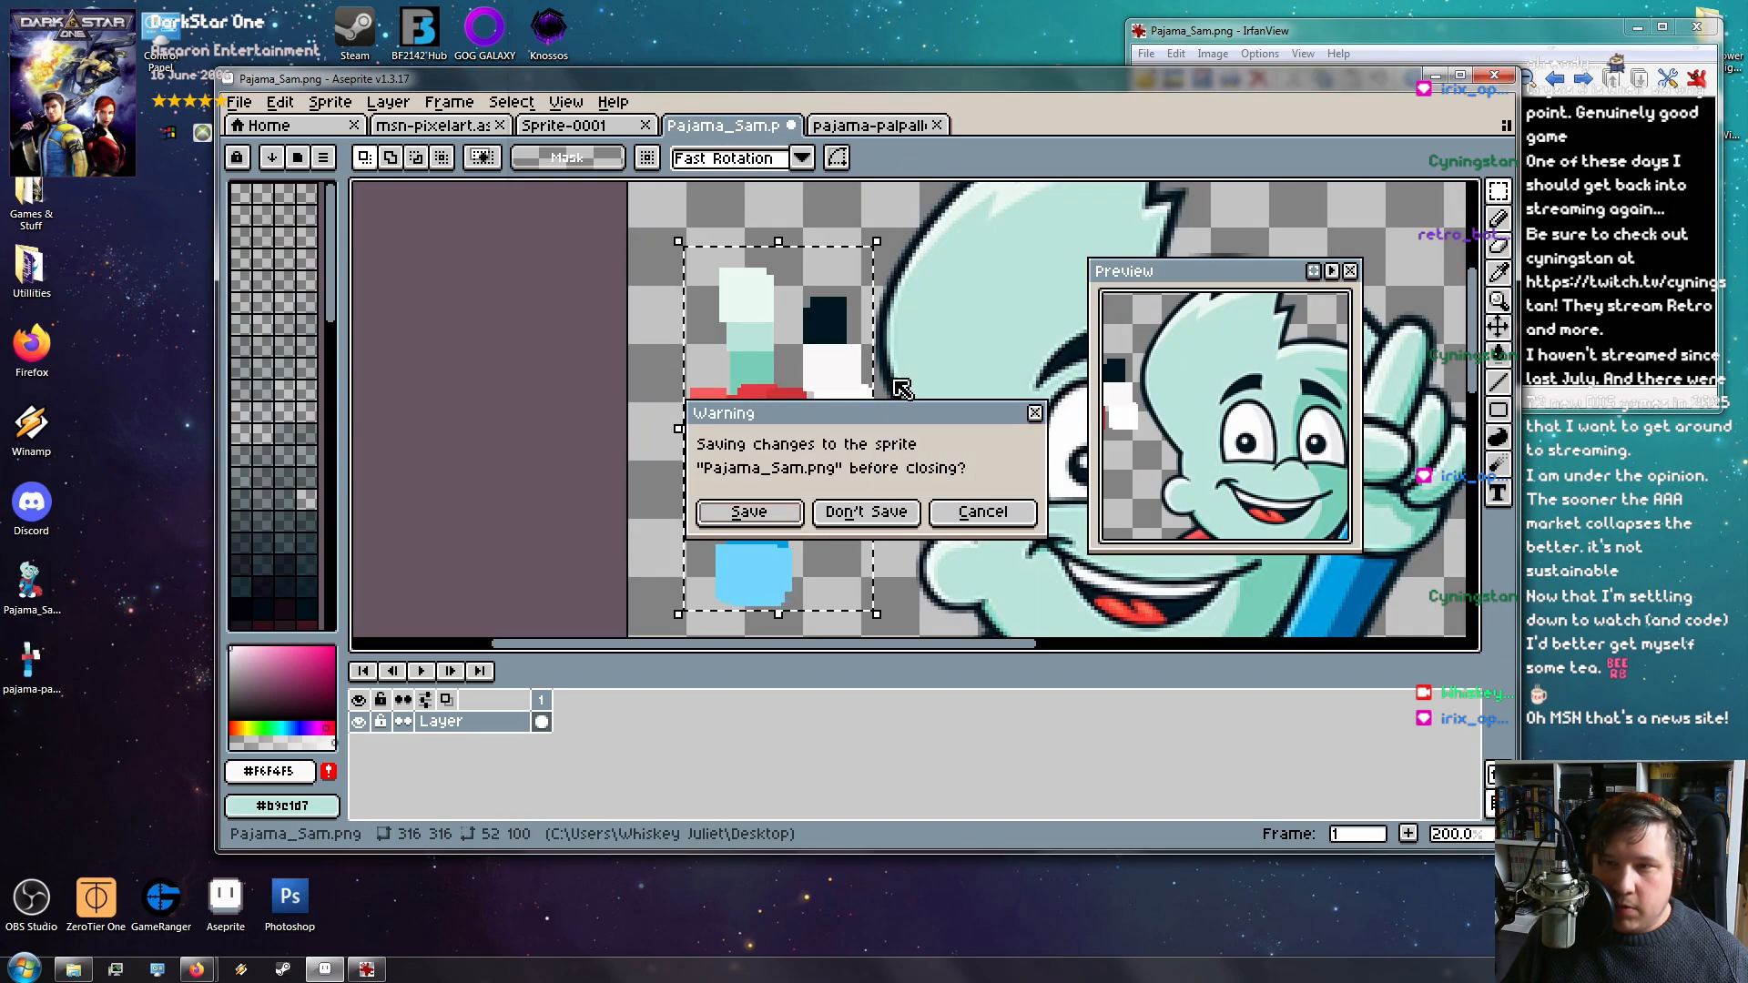
click(866, 512)
click(792, 125)
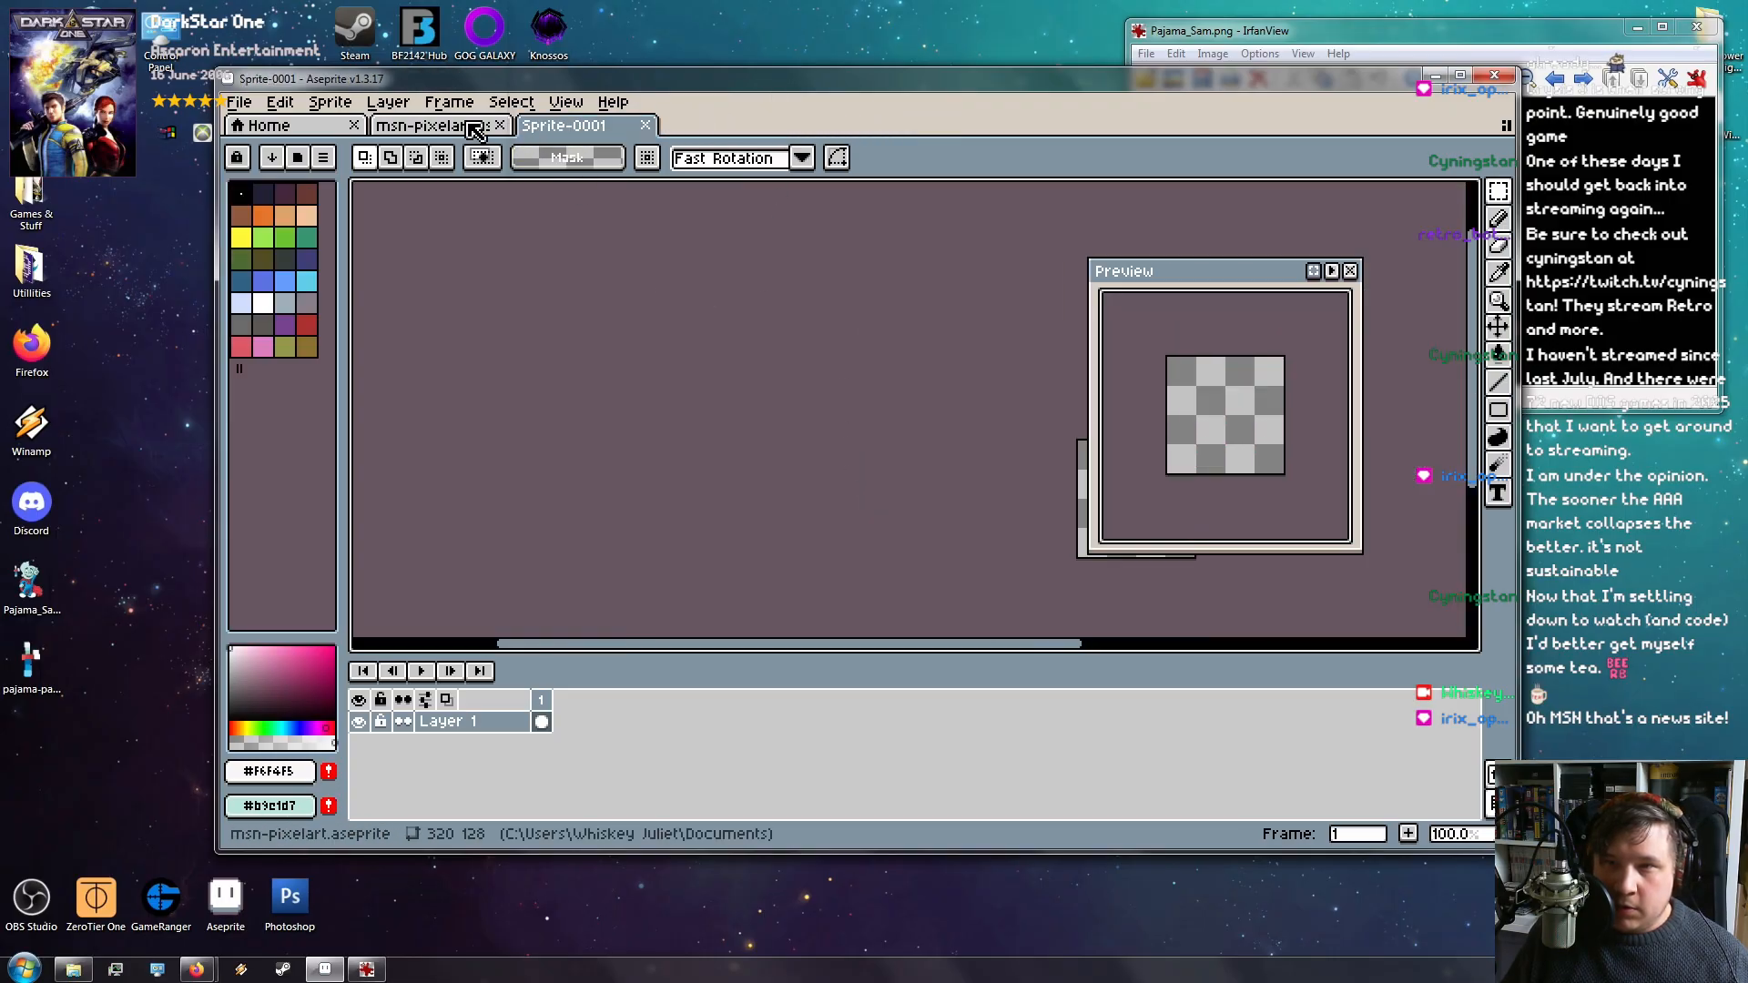
drag(1006, 80, 934, 0)
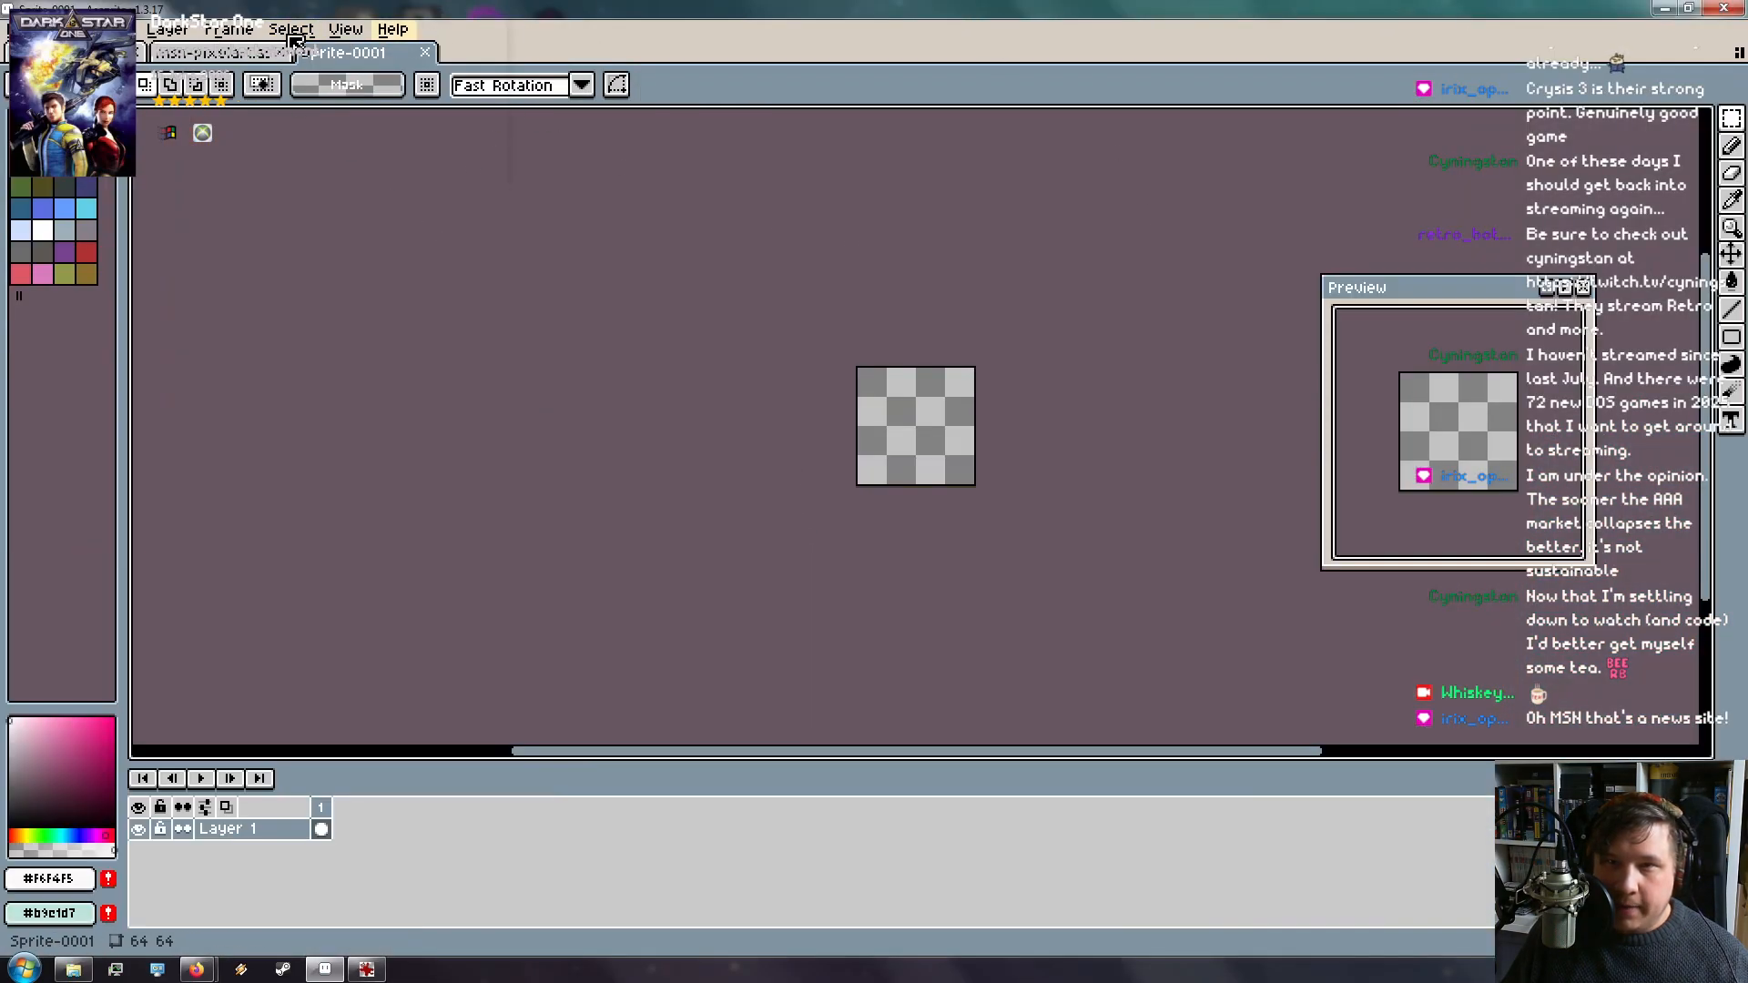
click(202, 55)
click(281, 53)
click(141, 53)
Browse the File menu and palette sorting options, leaving settings unchanged
click(24, 30)
click(276, 234)
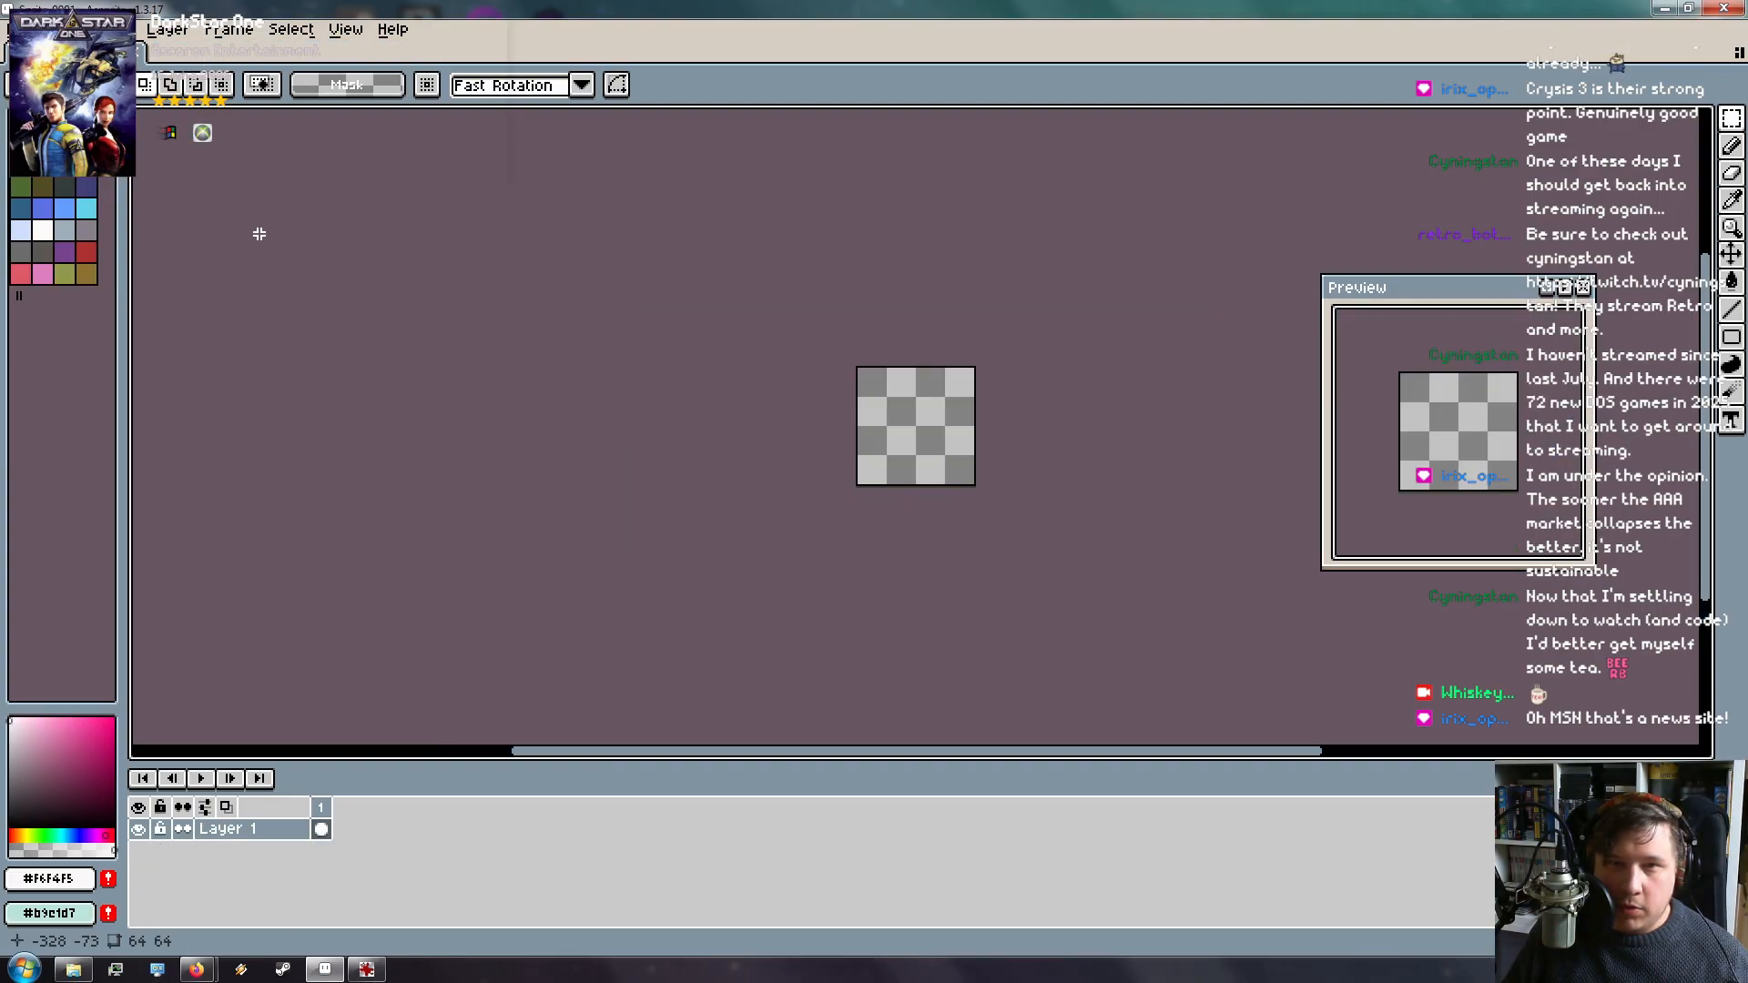
click(49, 85)
click(49, 85)
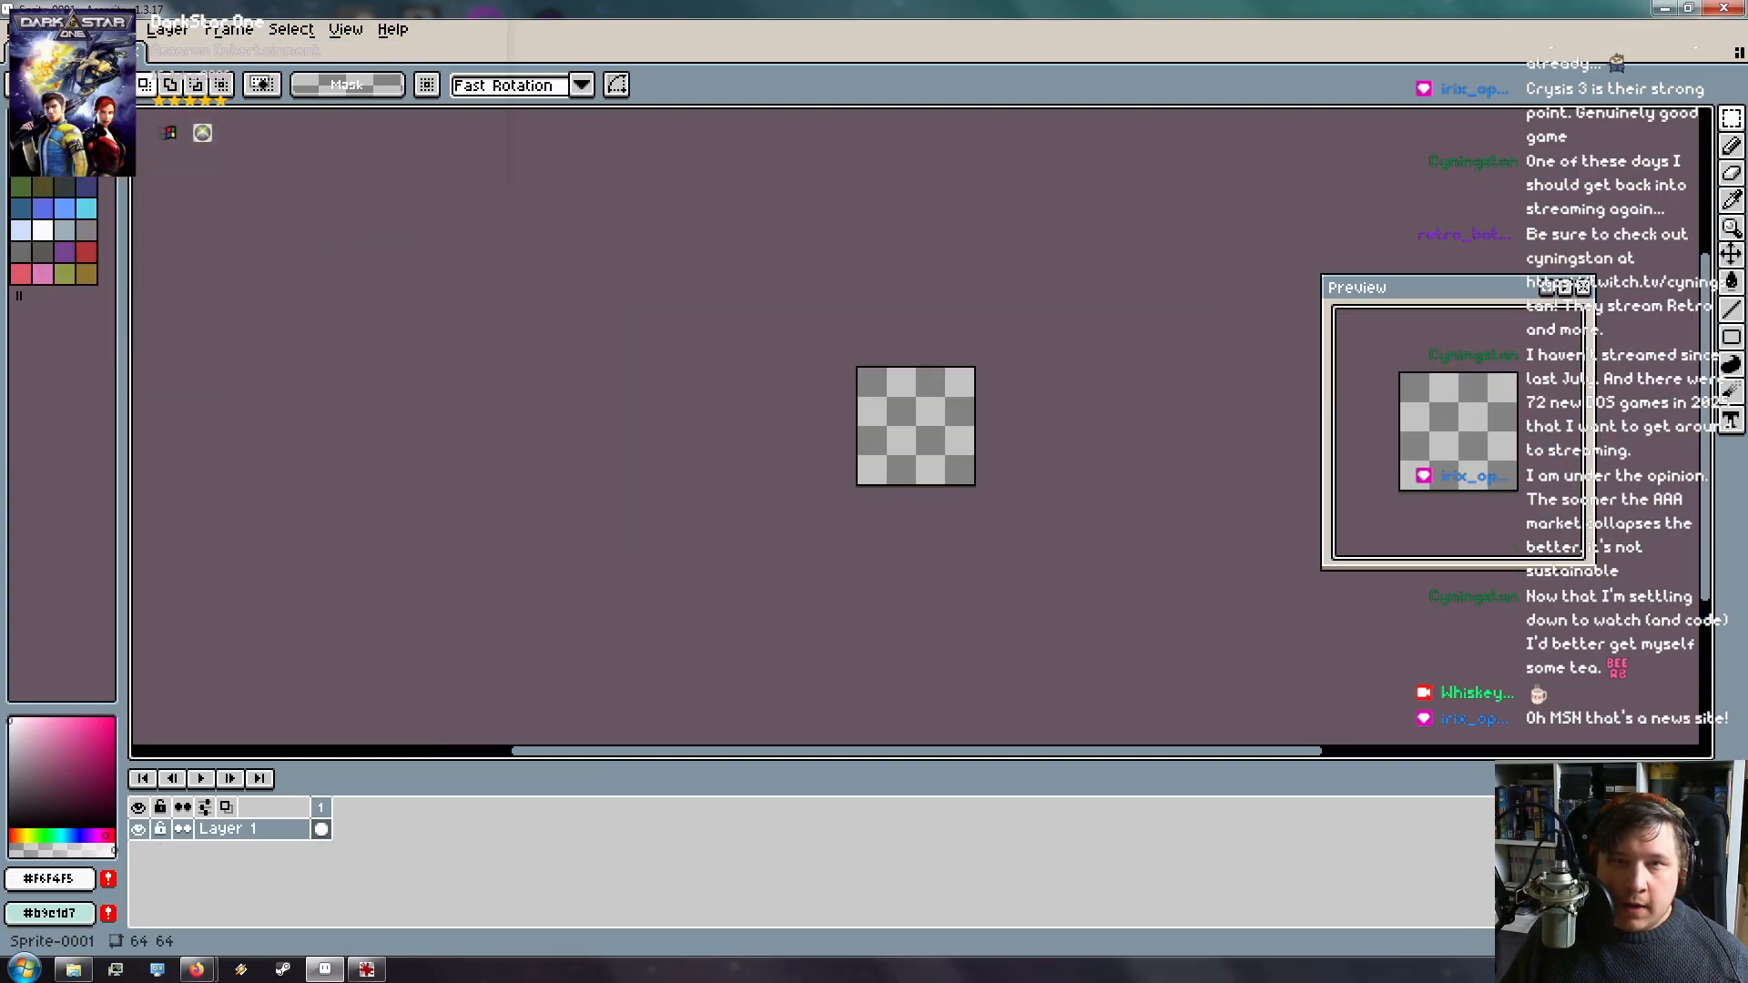
click(103, 86)
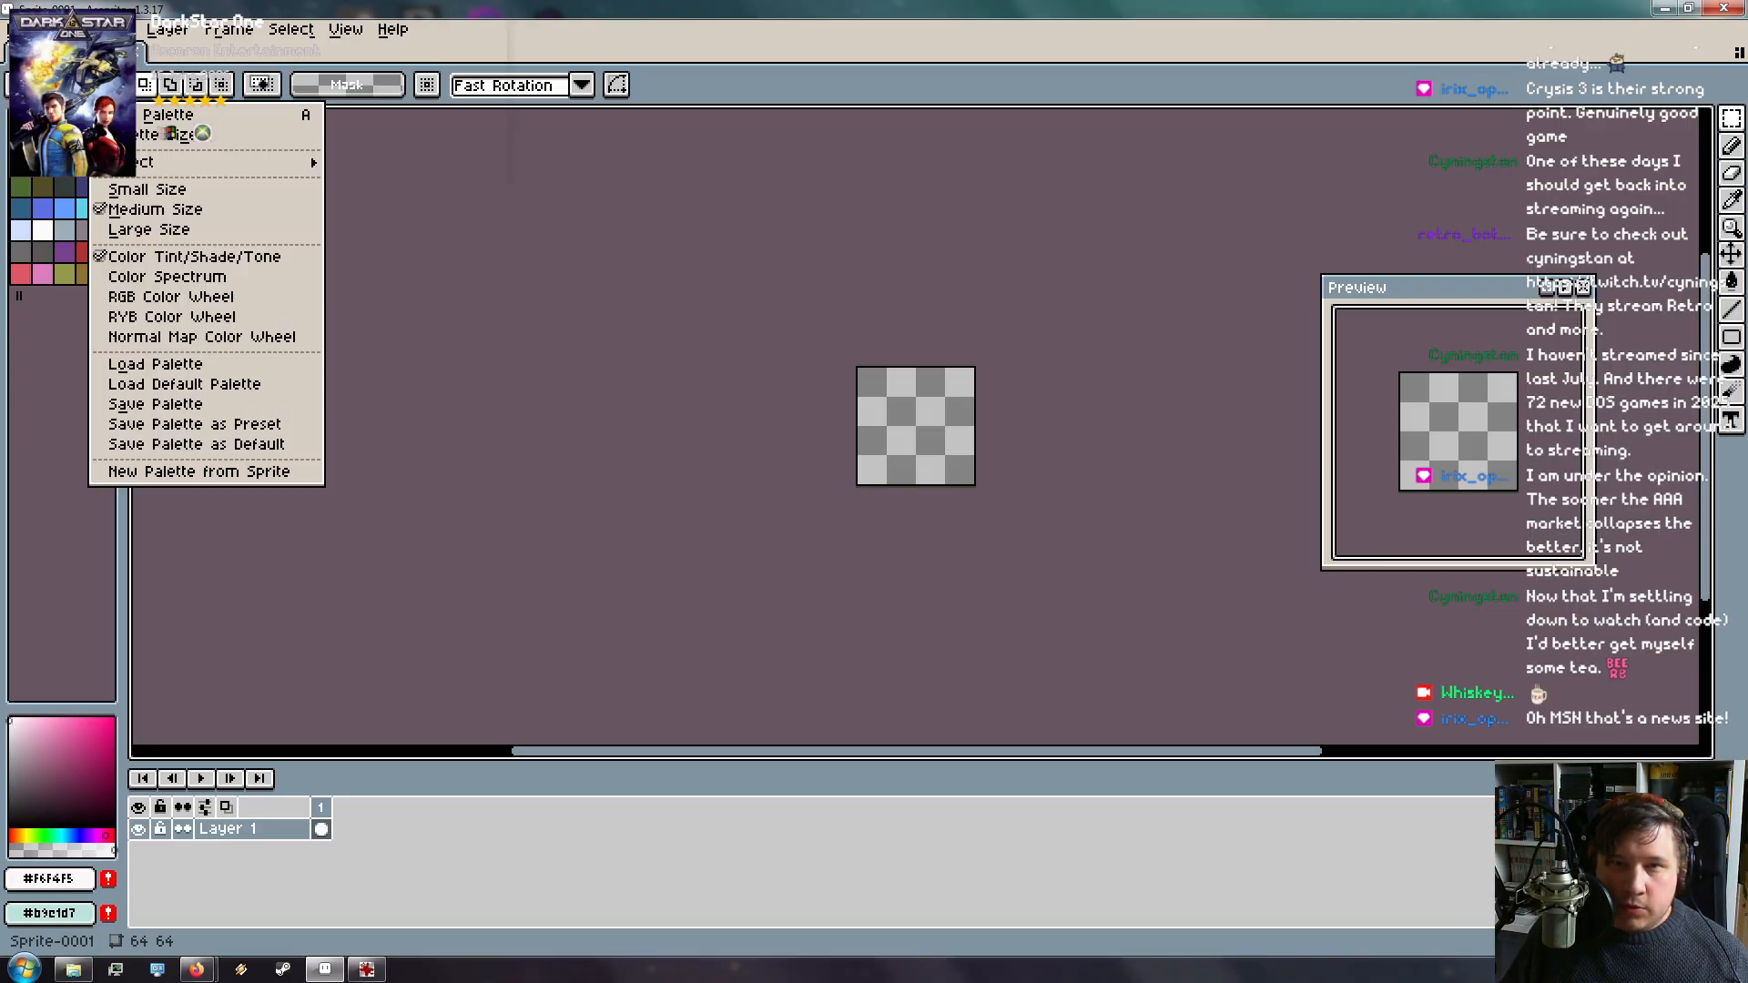
Generate a new palette from the blank sprite, replacing the current palette
click(103, 86)
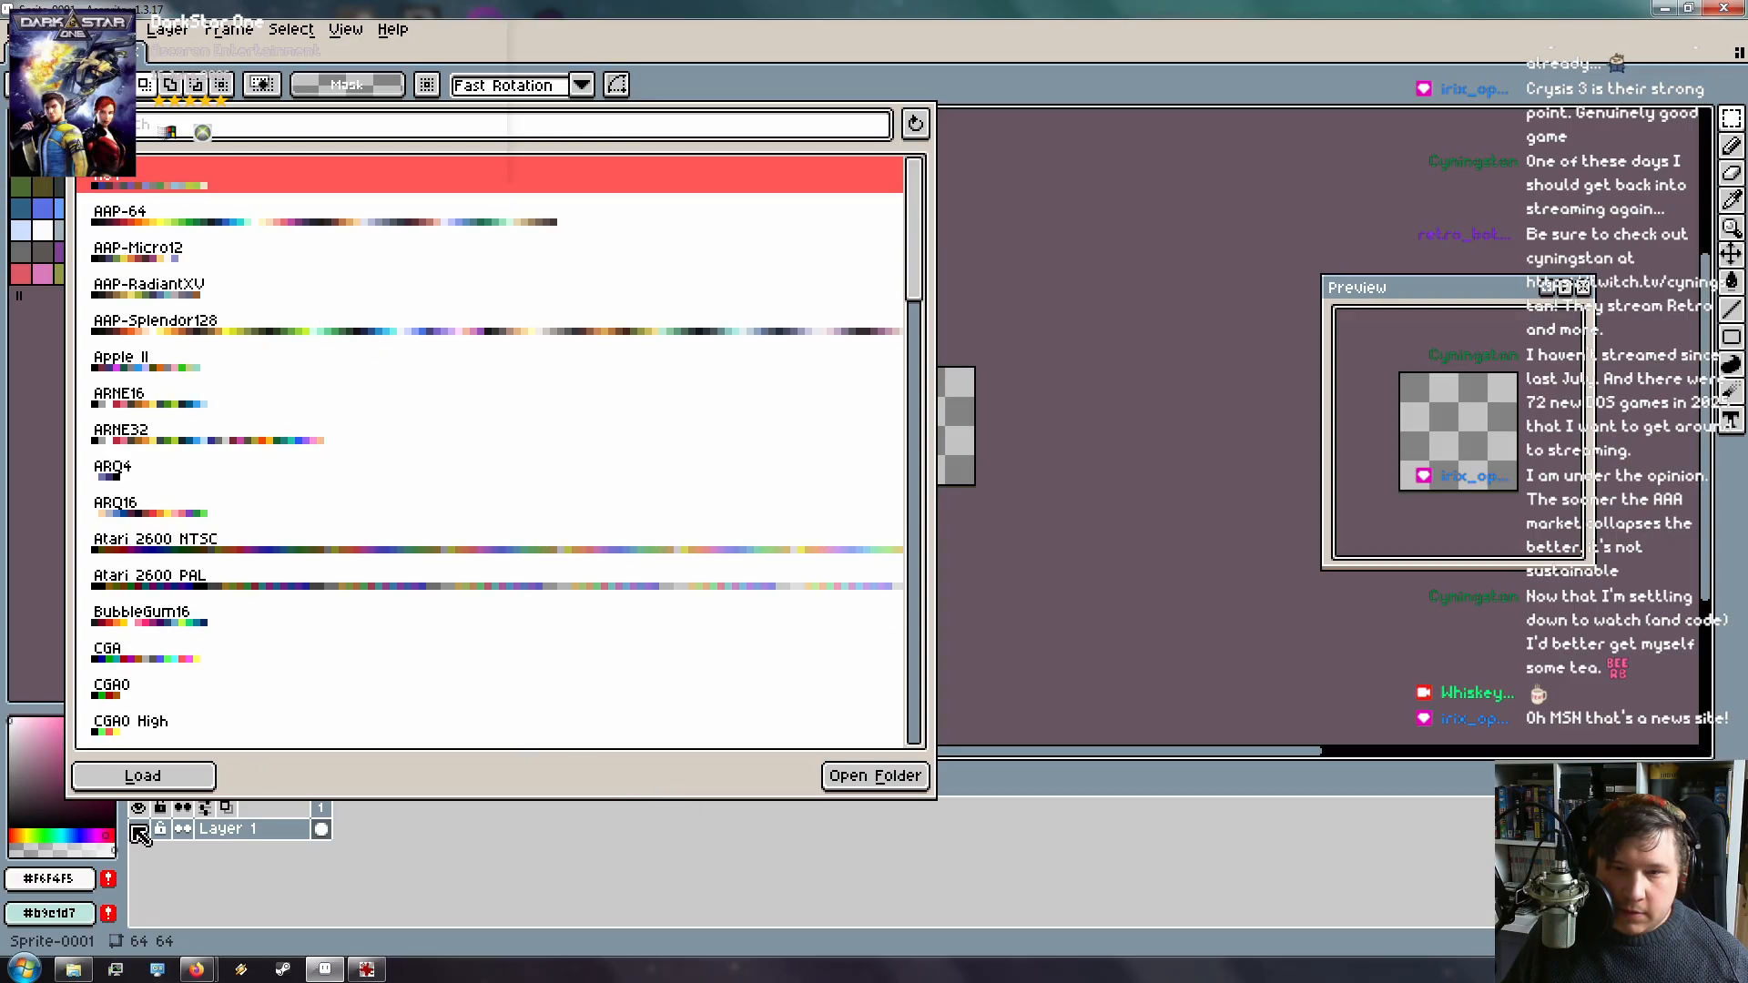
click(164, 785)
click(103, 86)
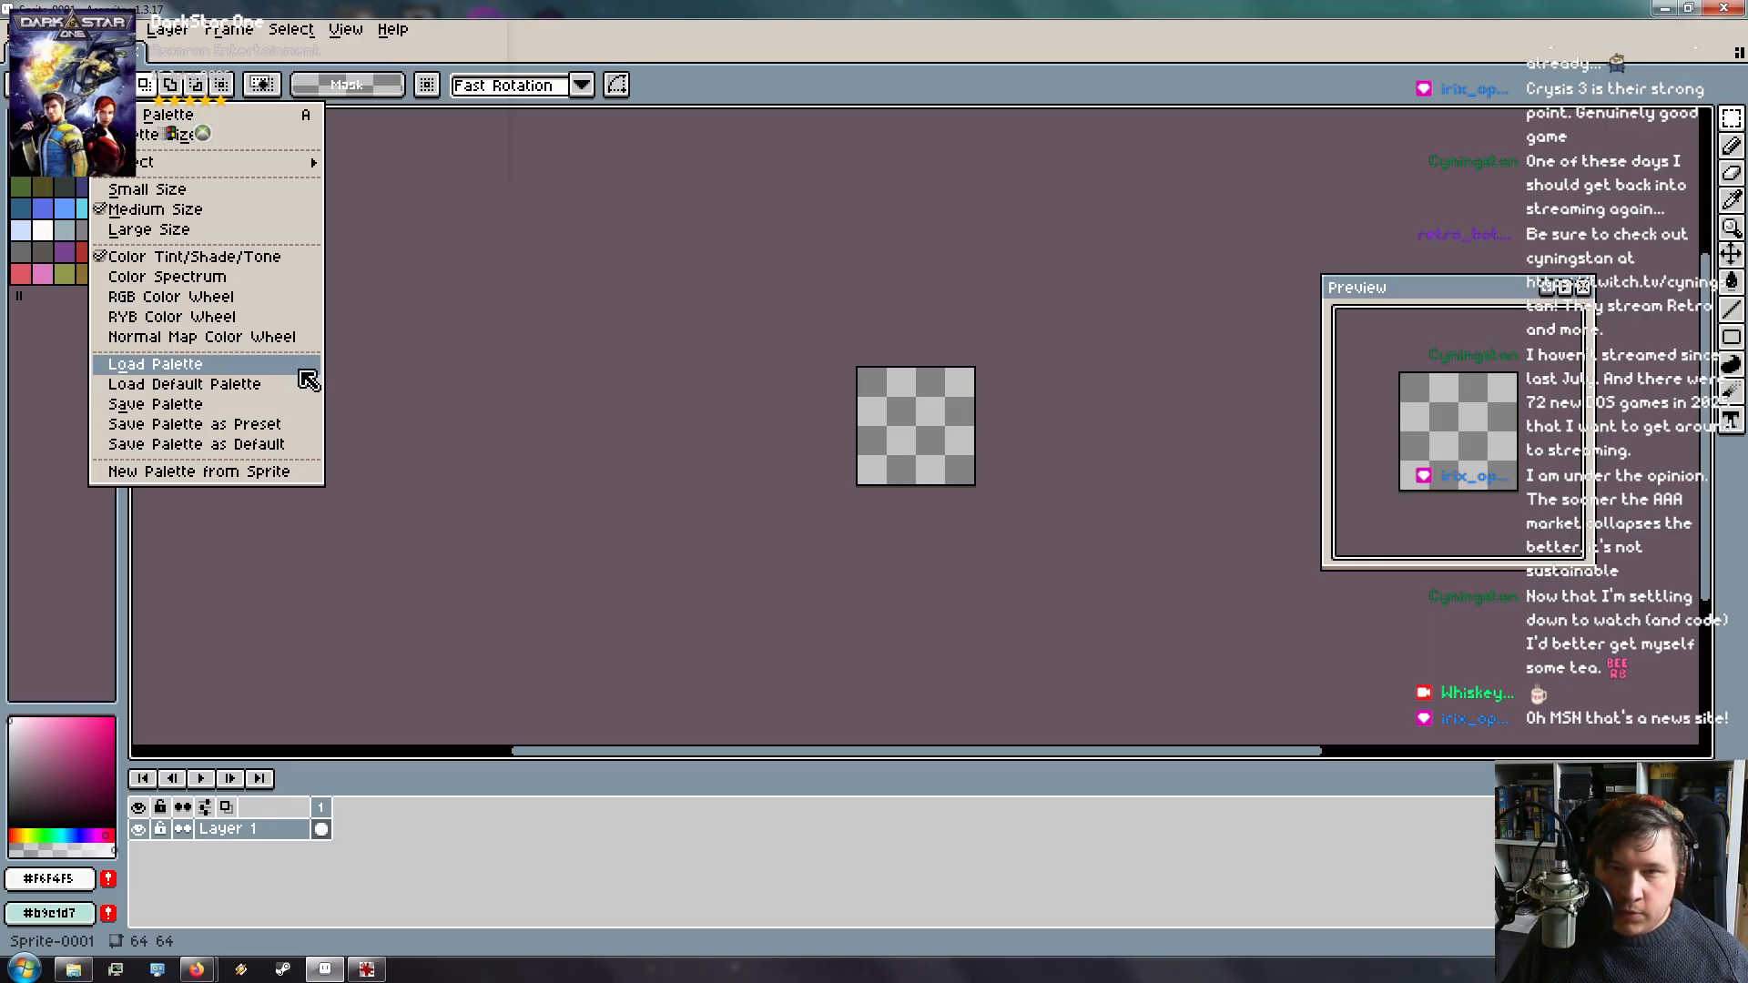
click(259, 472)
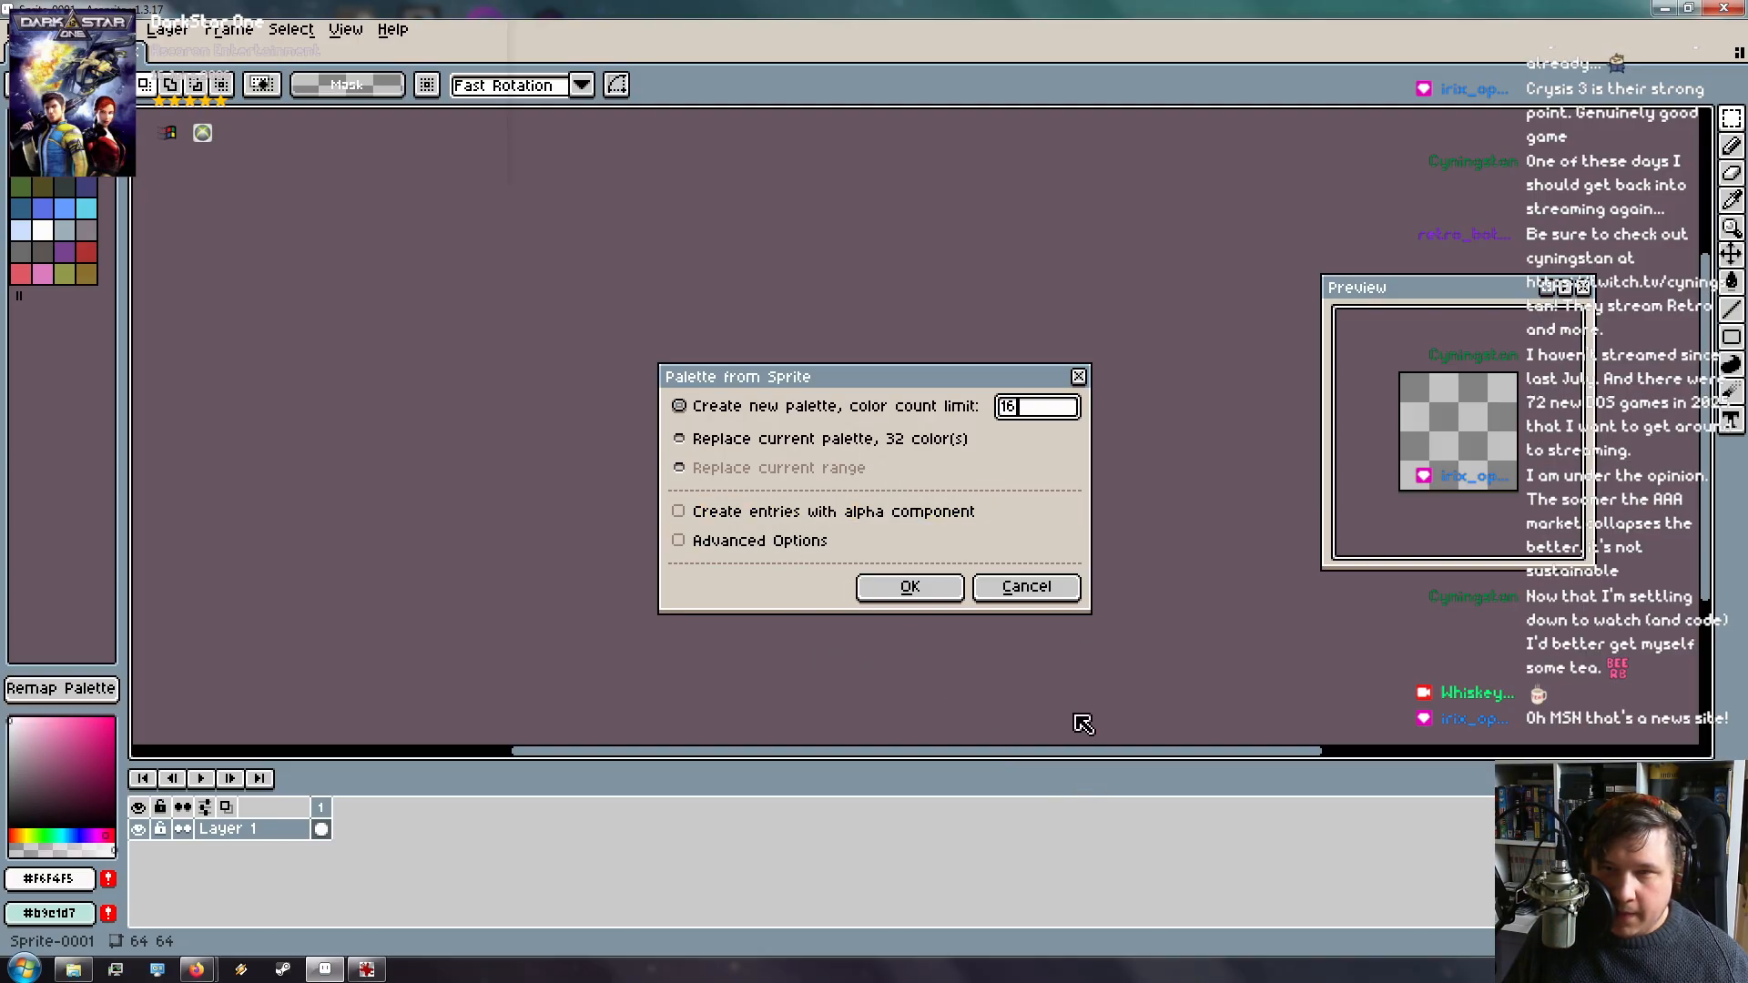
click(906, 446)
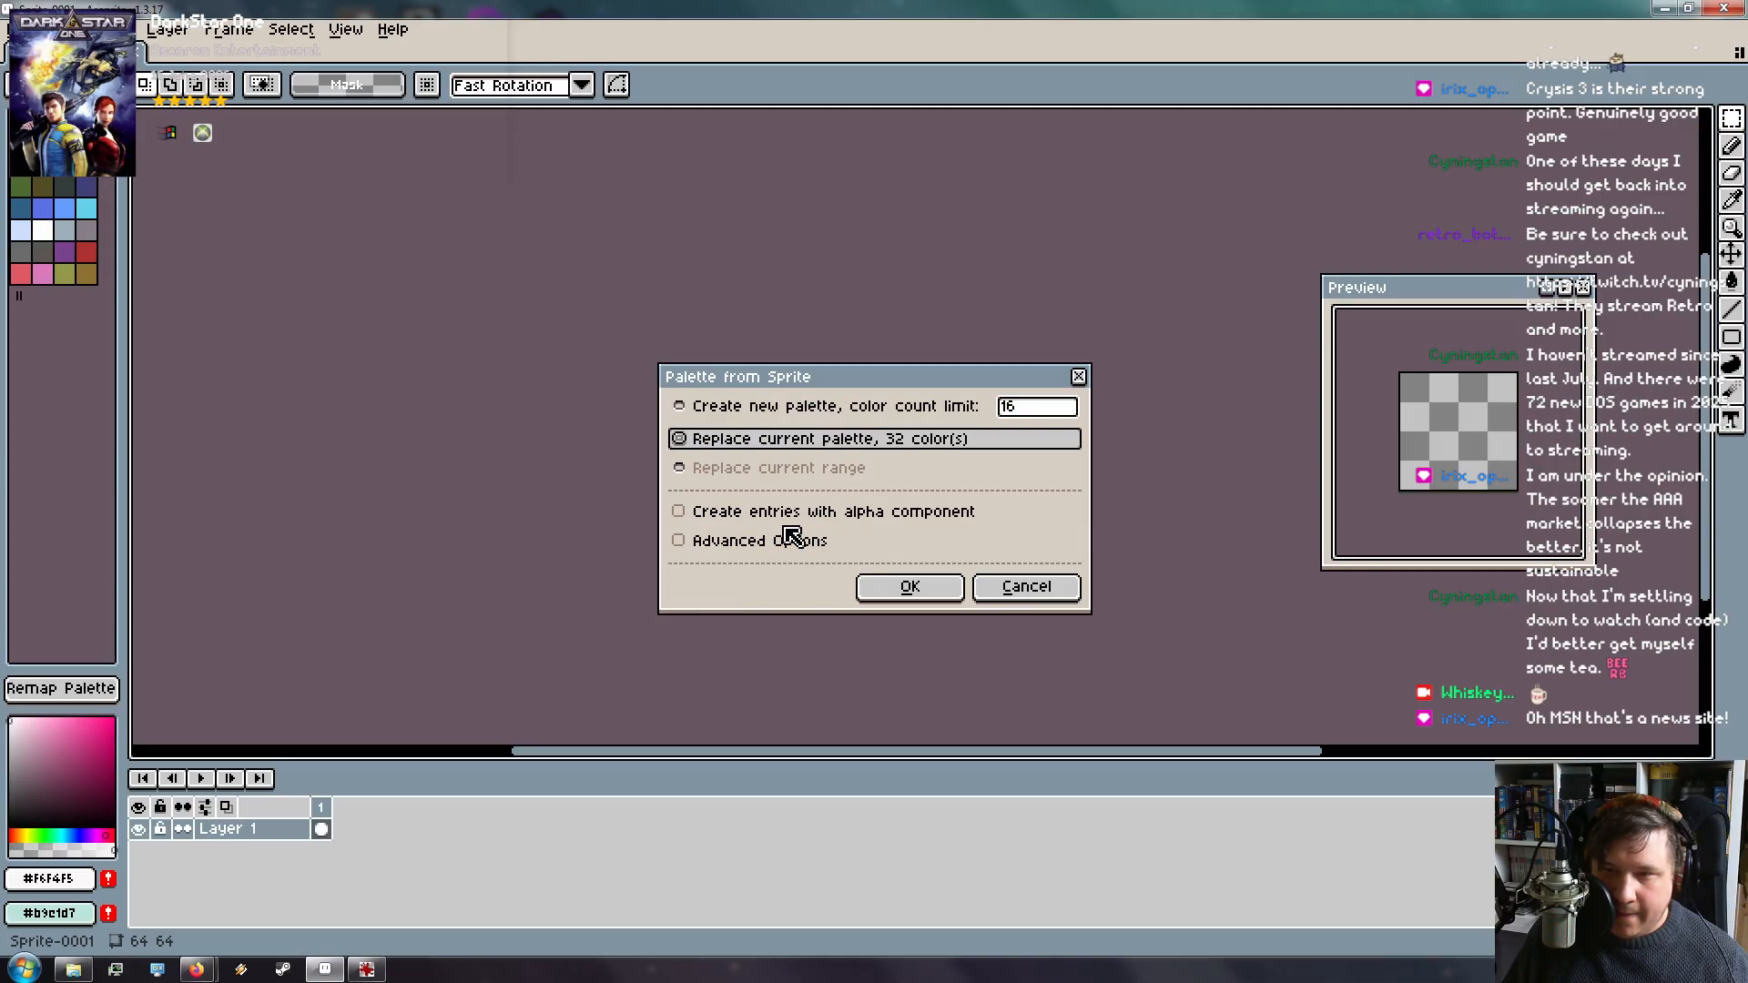
click(911, 587)
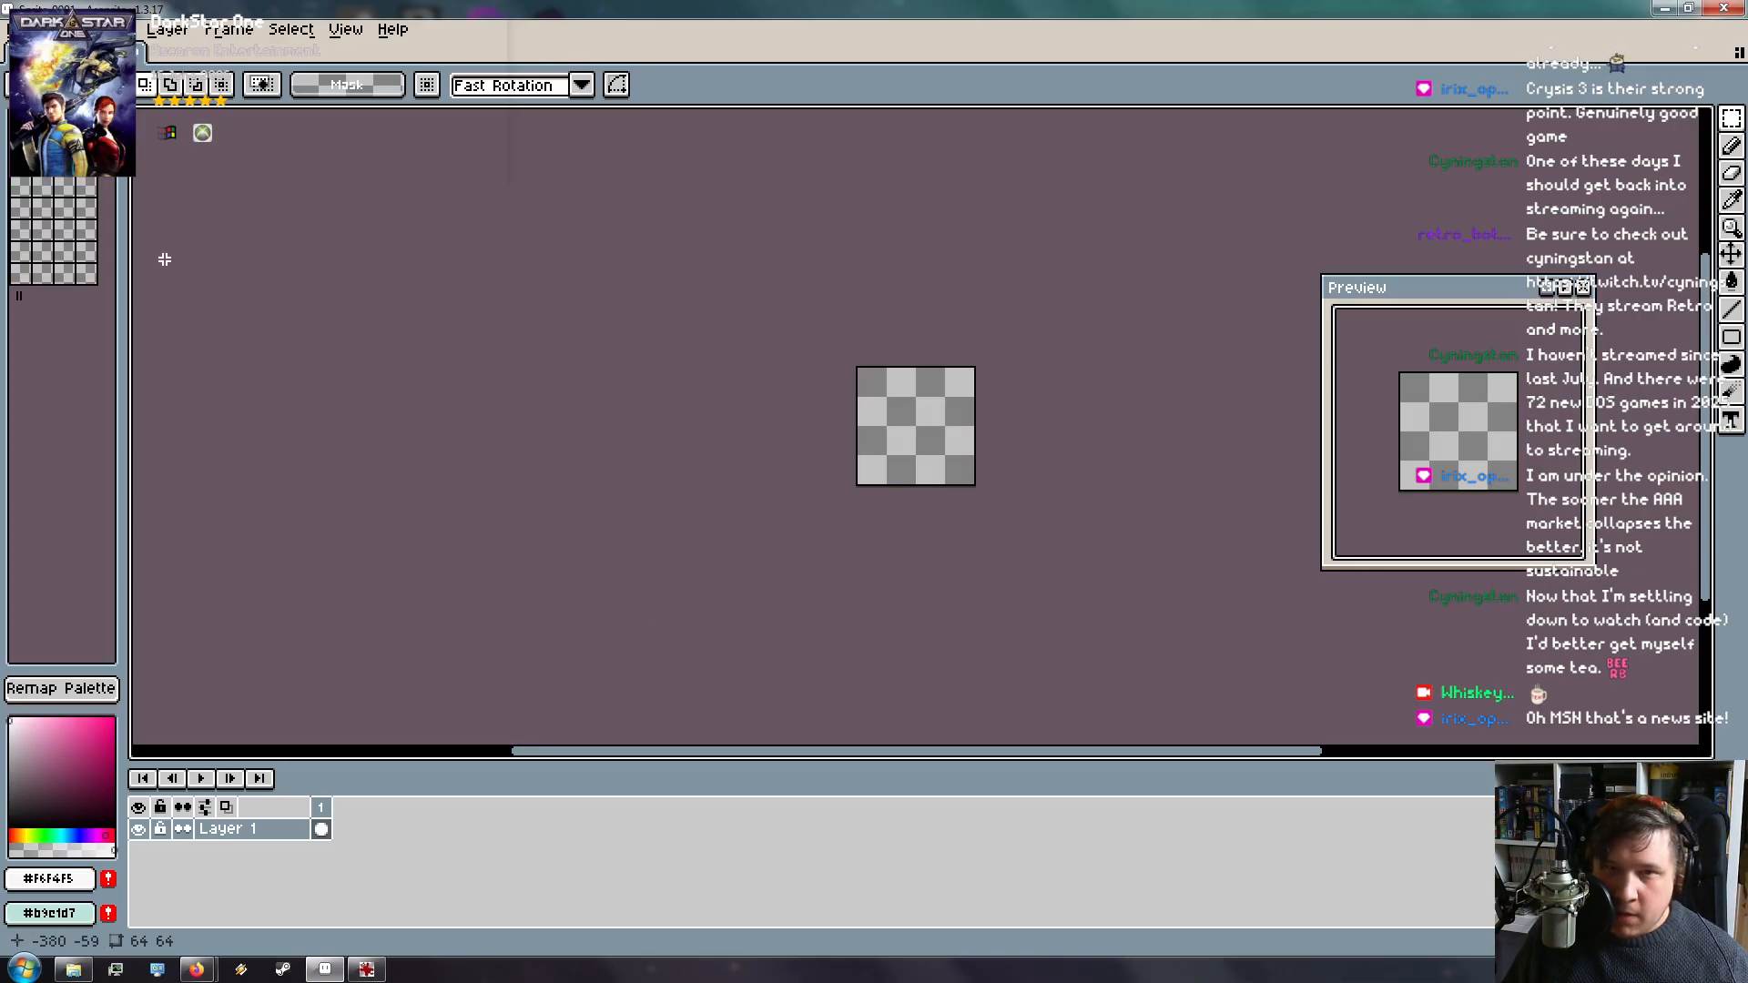
Review the advanced New Palette from Sprite options, cancel, and restore the window to floating size
click(102, 86)
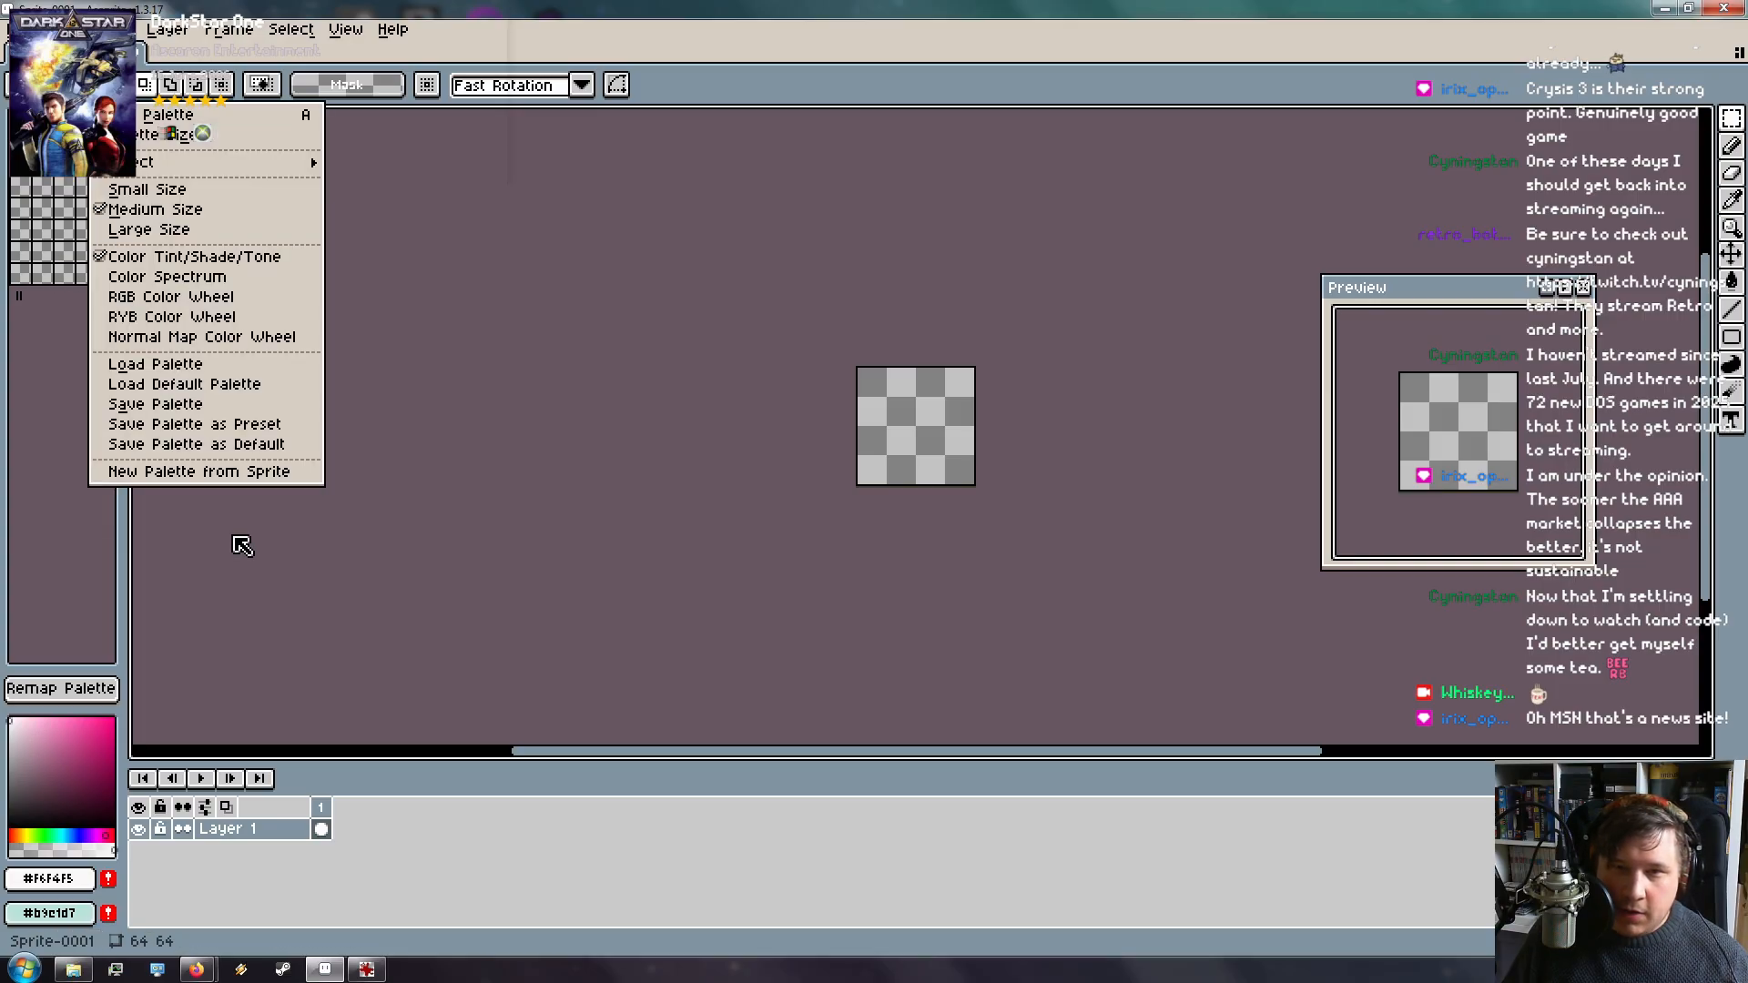
click(262, 472)
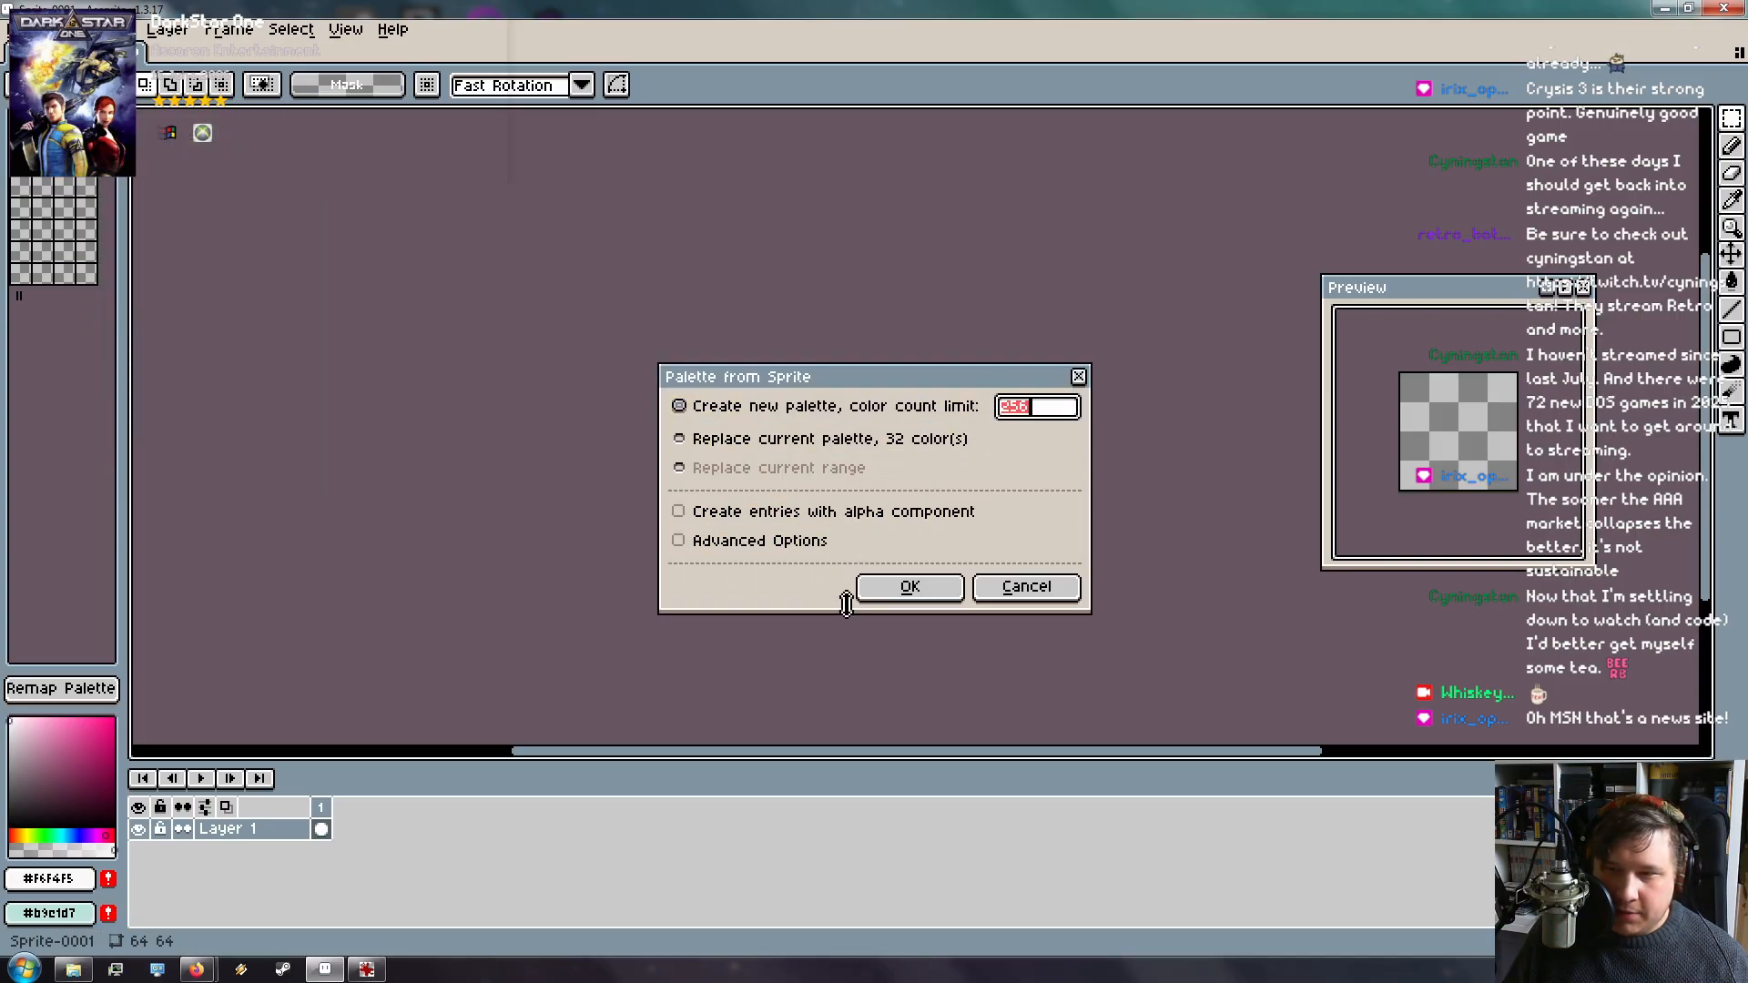
click(728, 542)
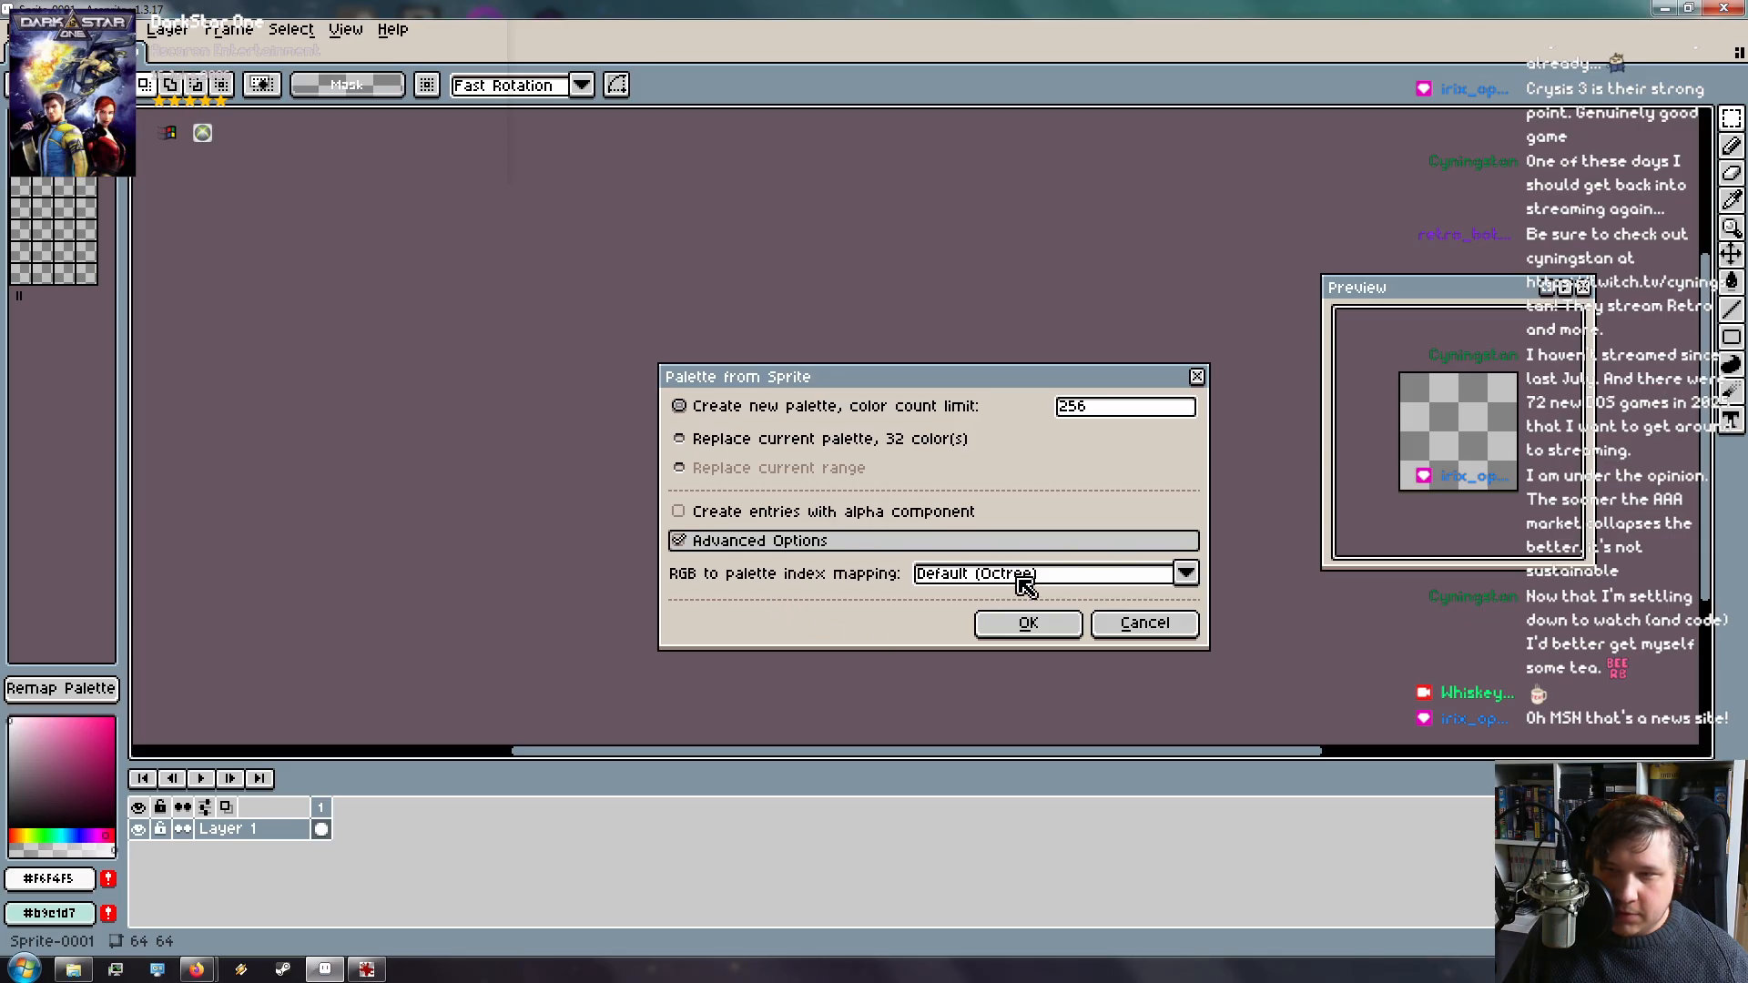
click(1144, 623)
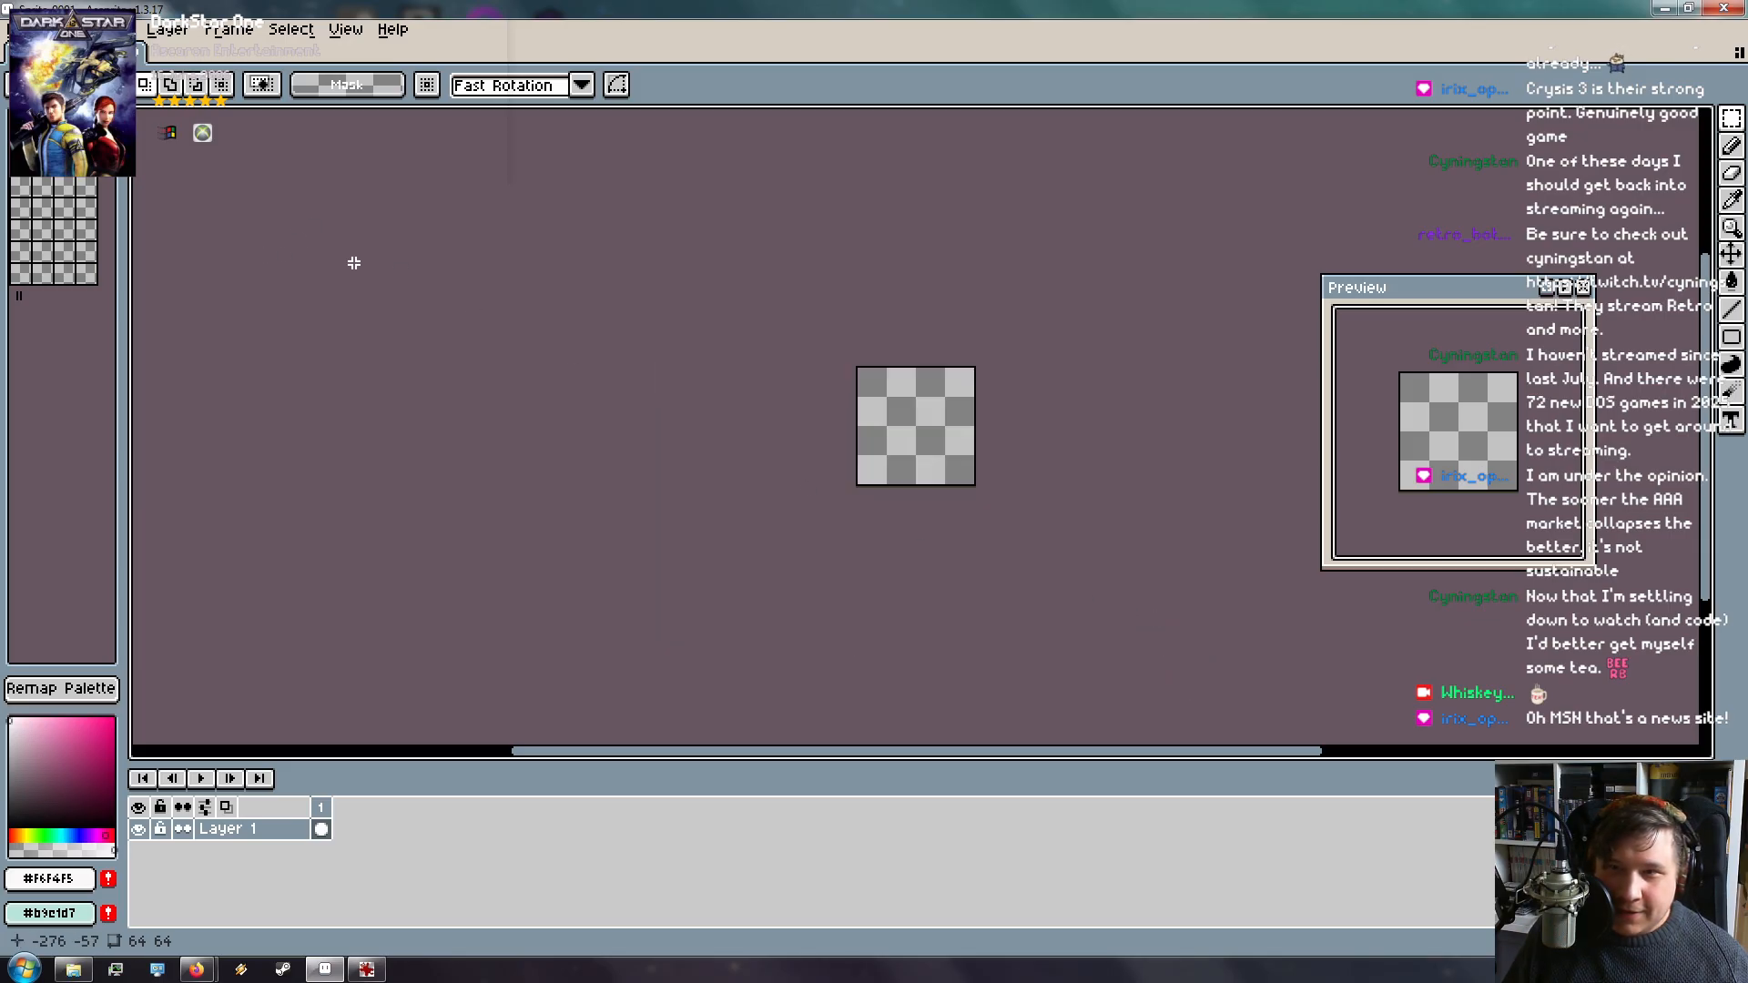
drag(310, 7, 407, 24)
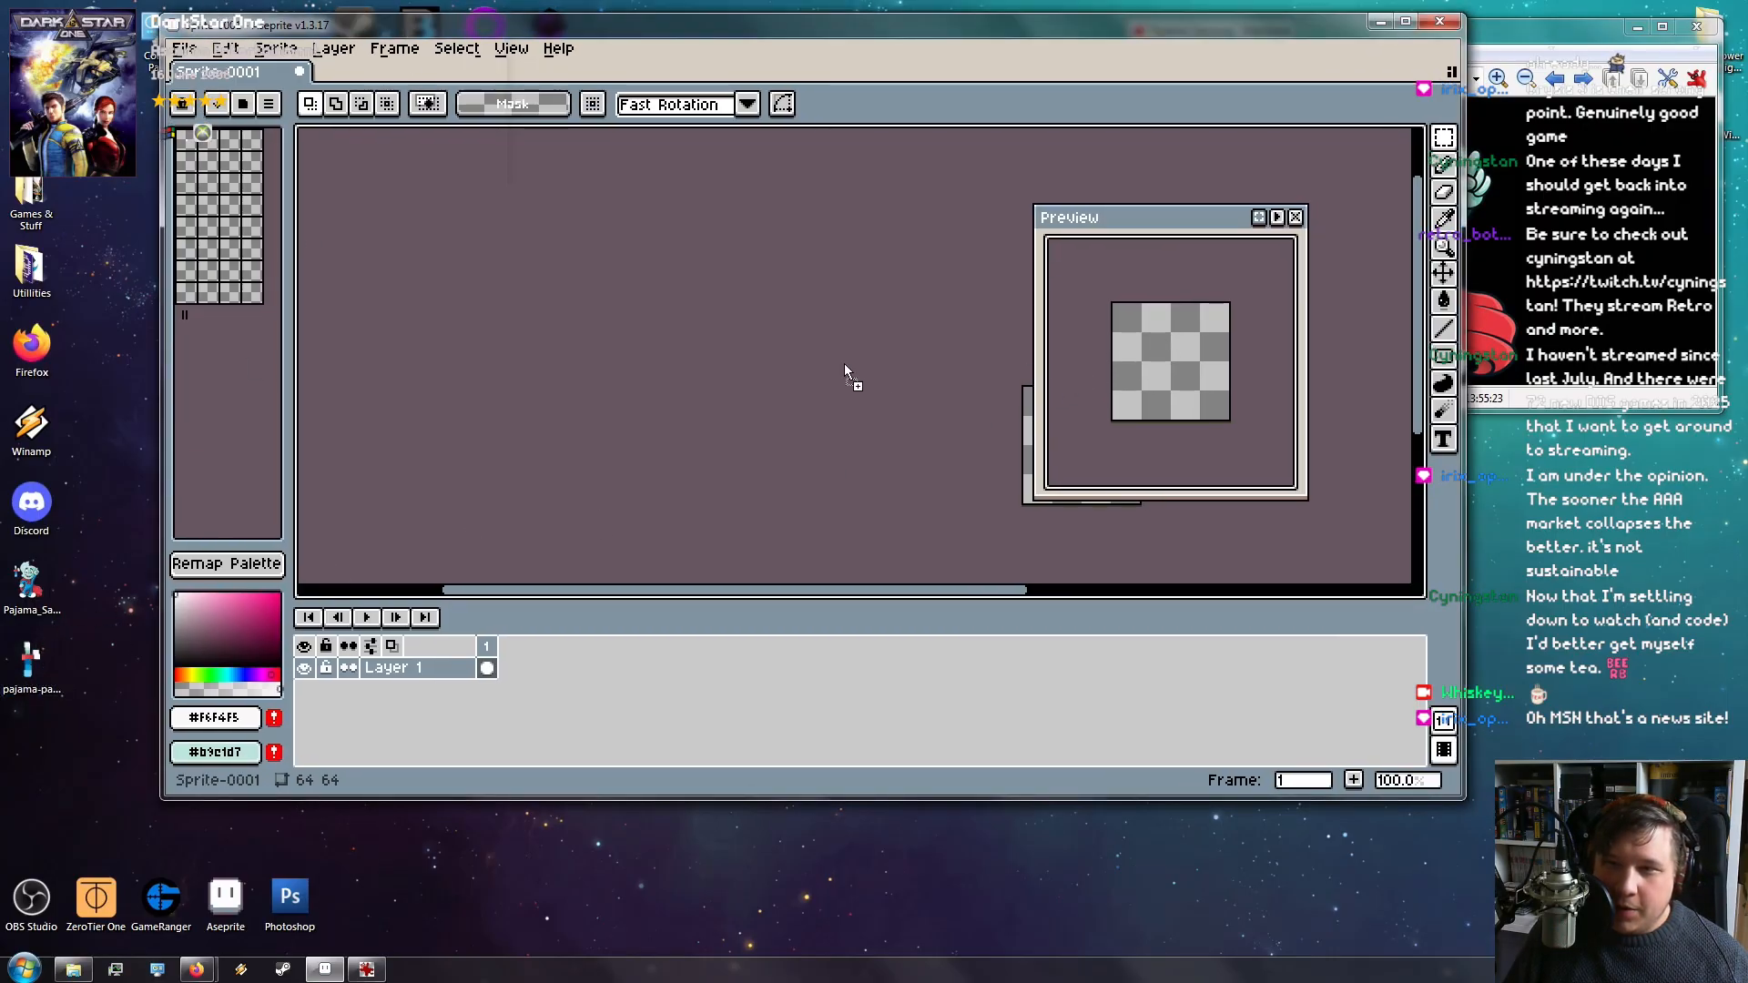
Open pajama-palette.png and replace its palette with one built from the image's colours
drag(845, 368, 847, 370)
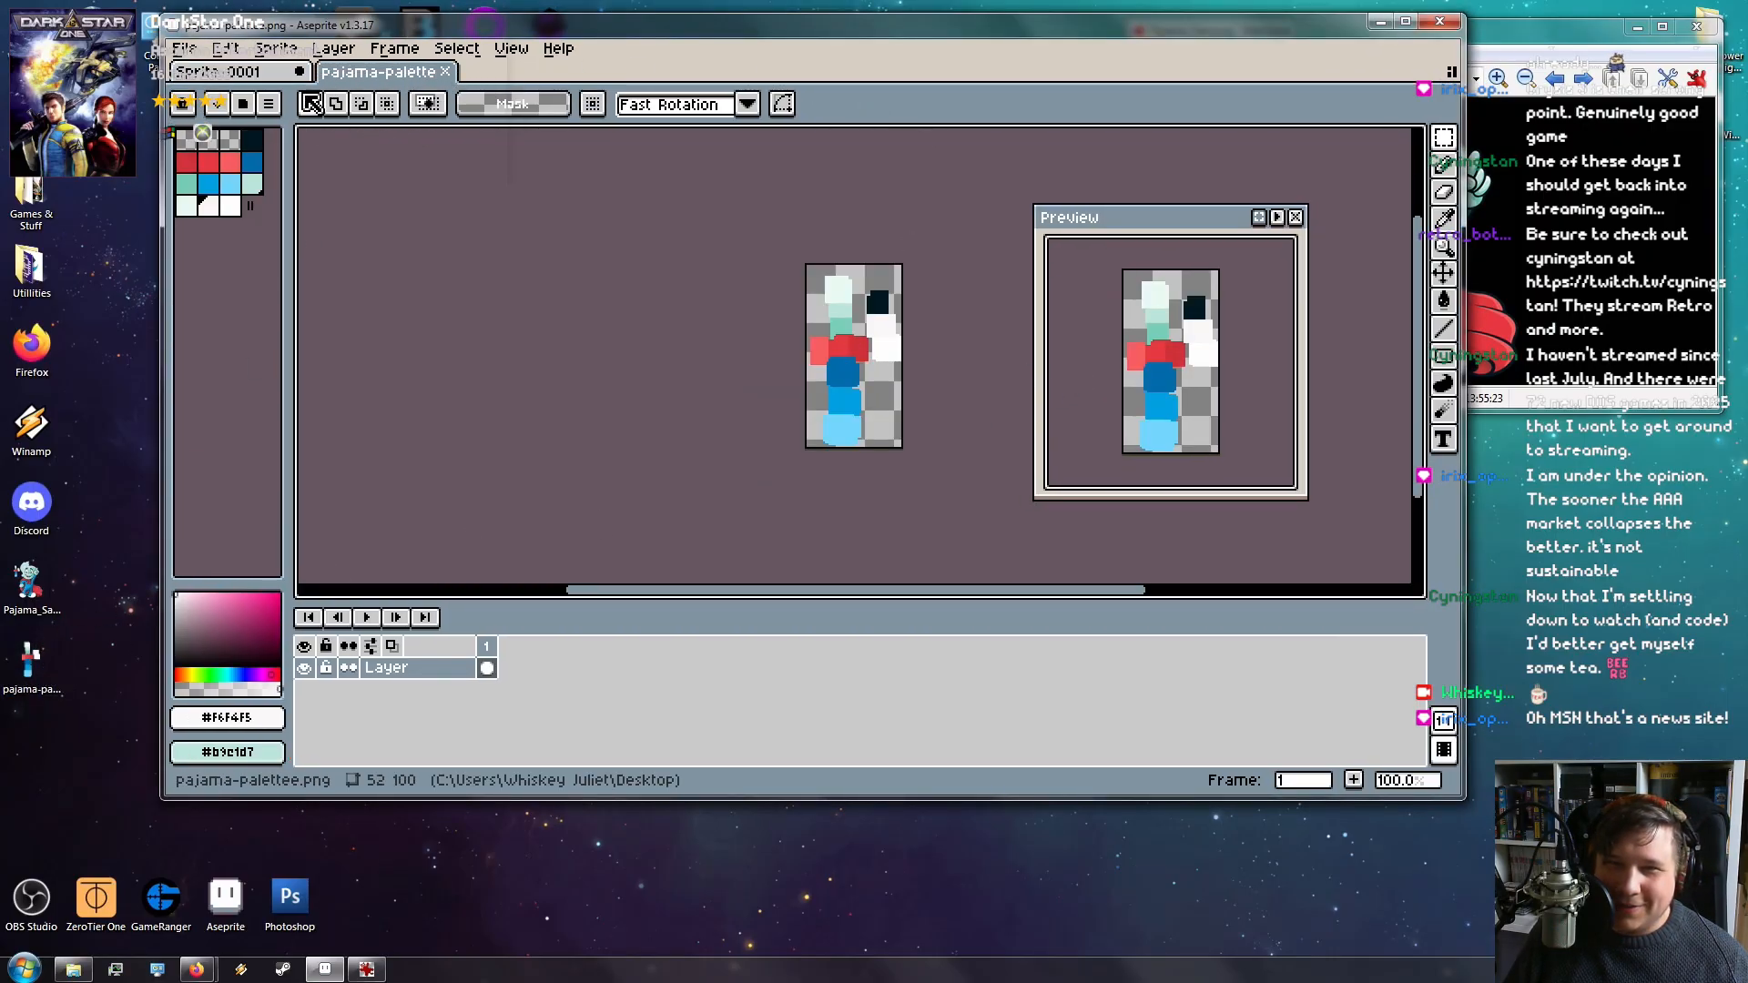
click(268, 104)
click(710, 297)
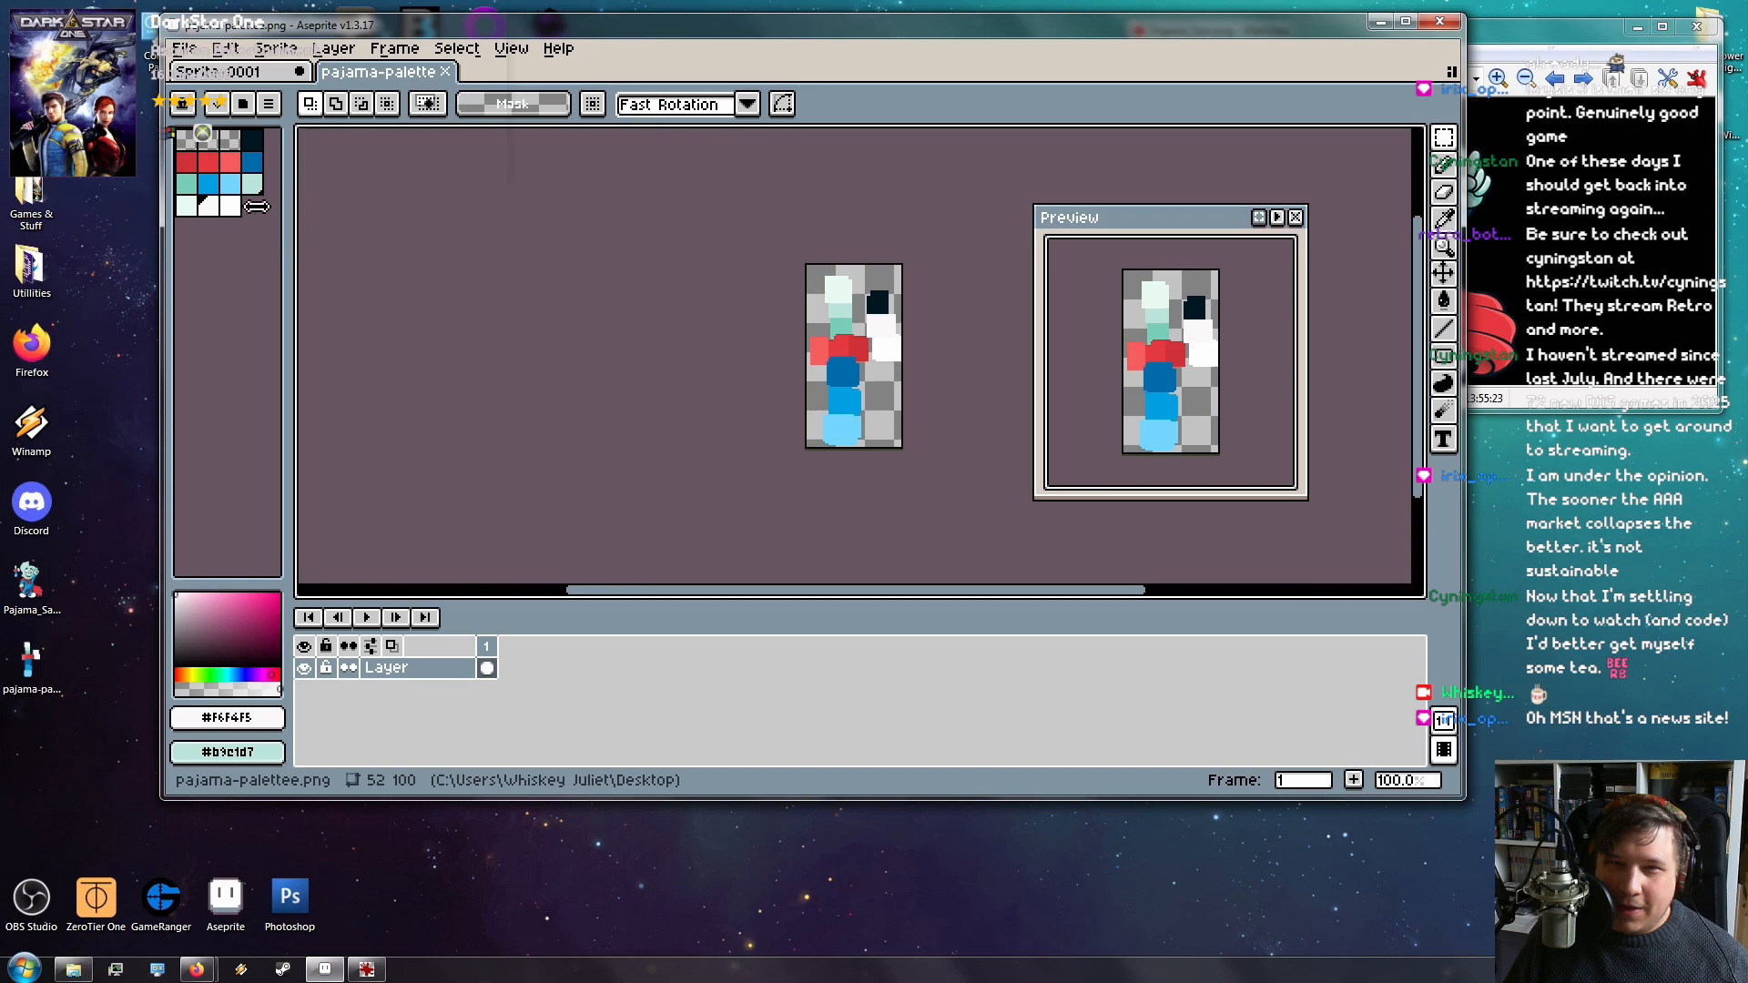
click(269, 105)
click(387, 493)
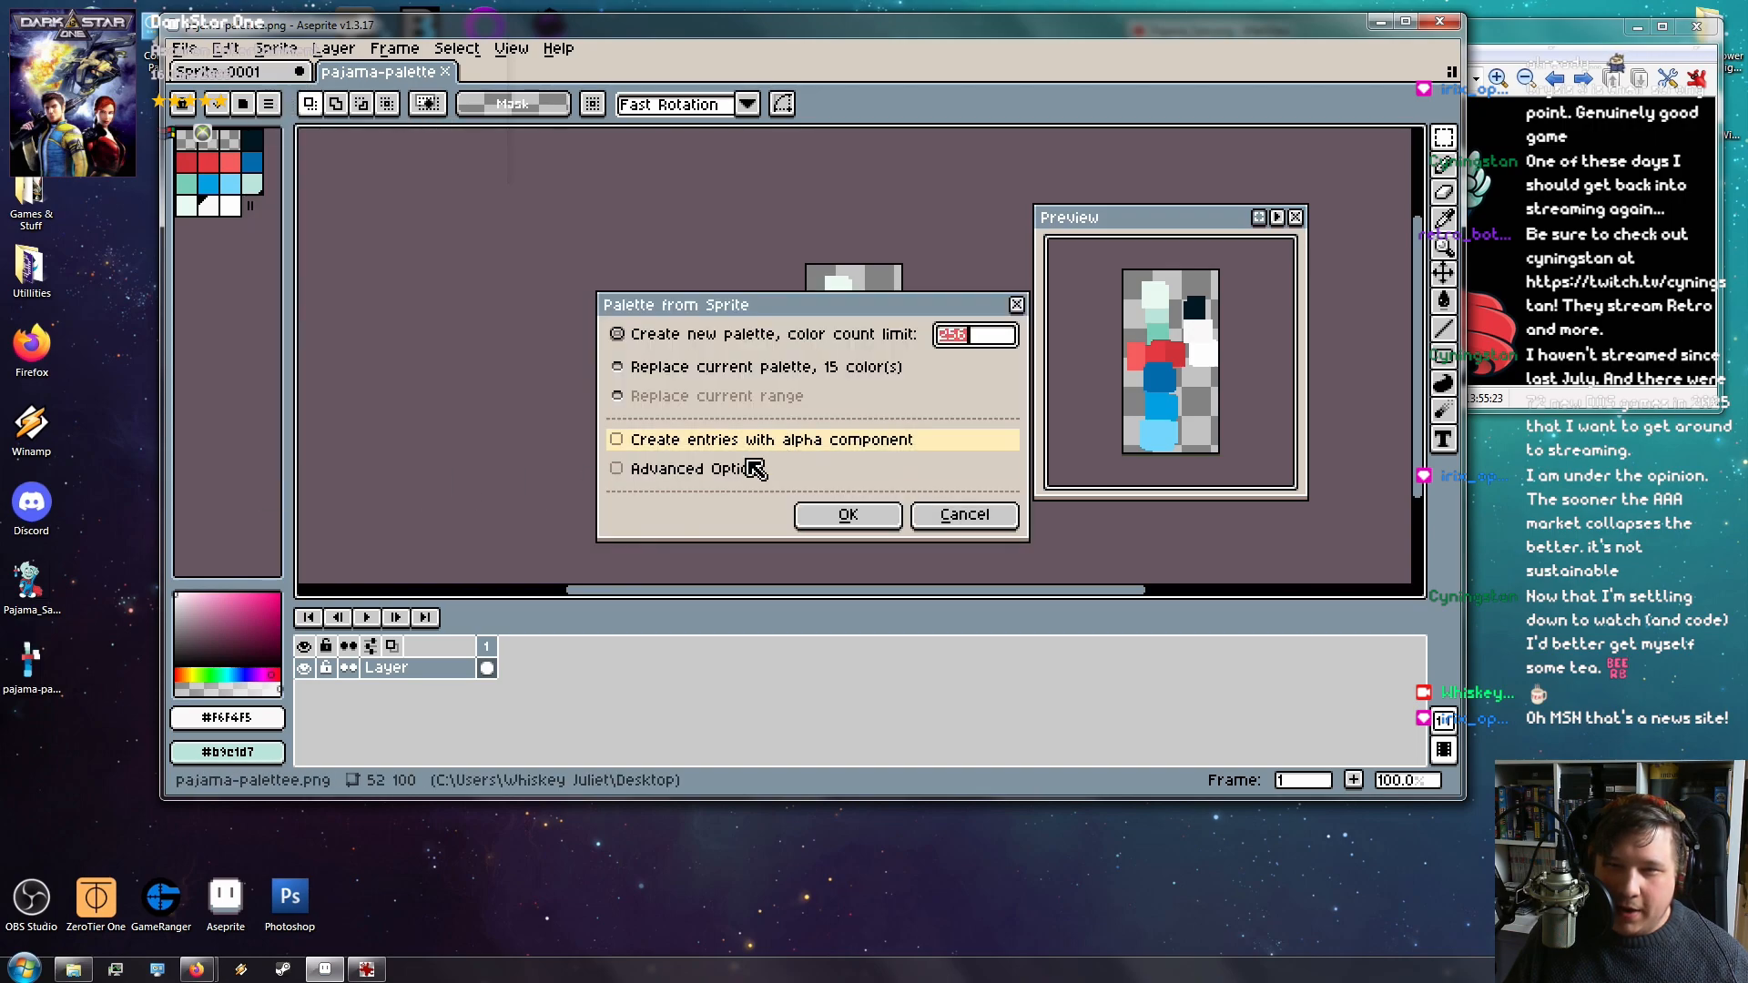
click(769, 368)
click(847, 514)
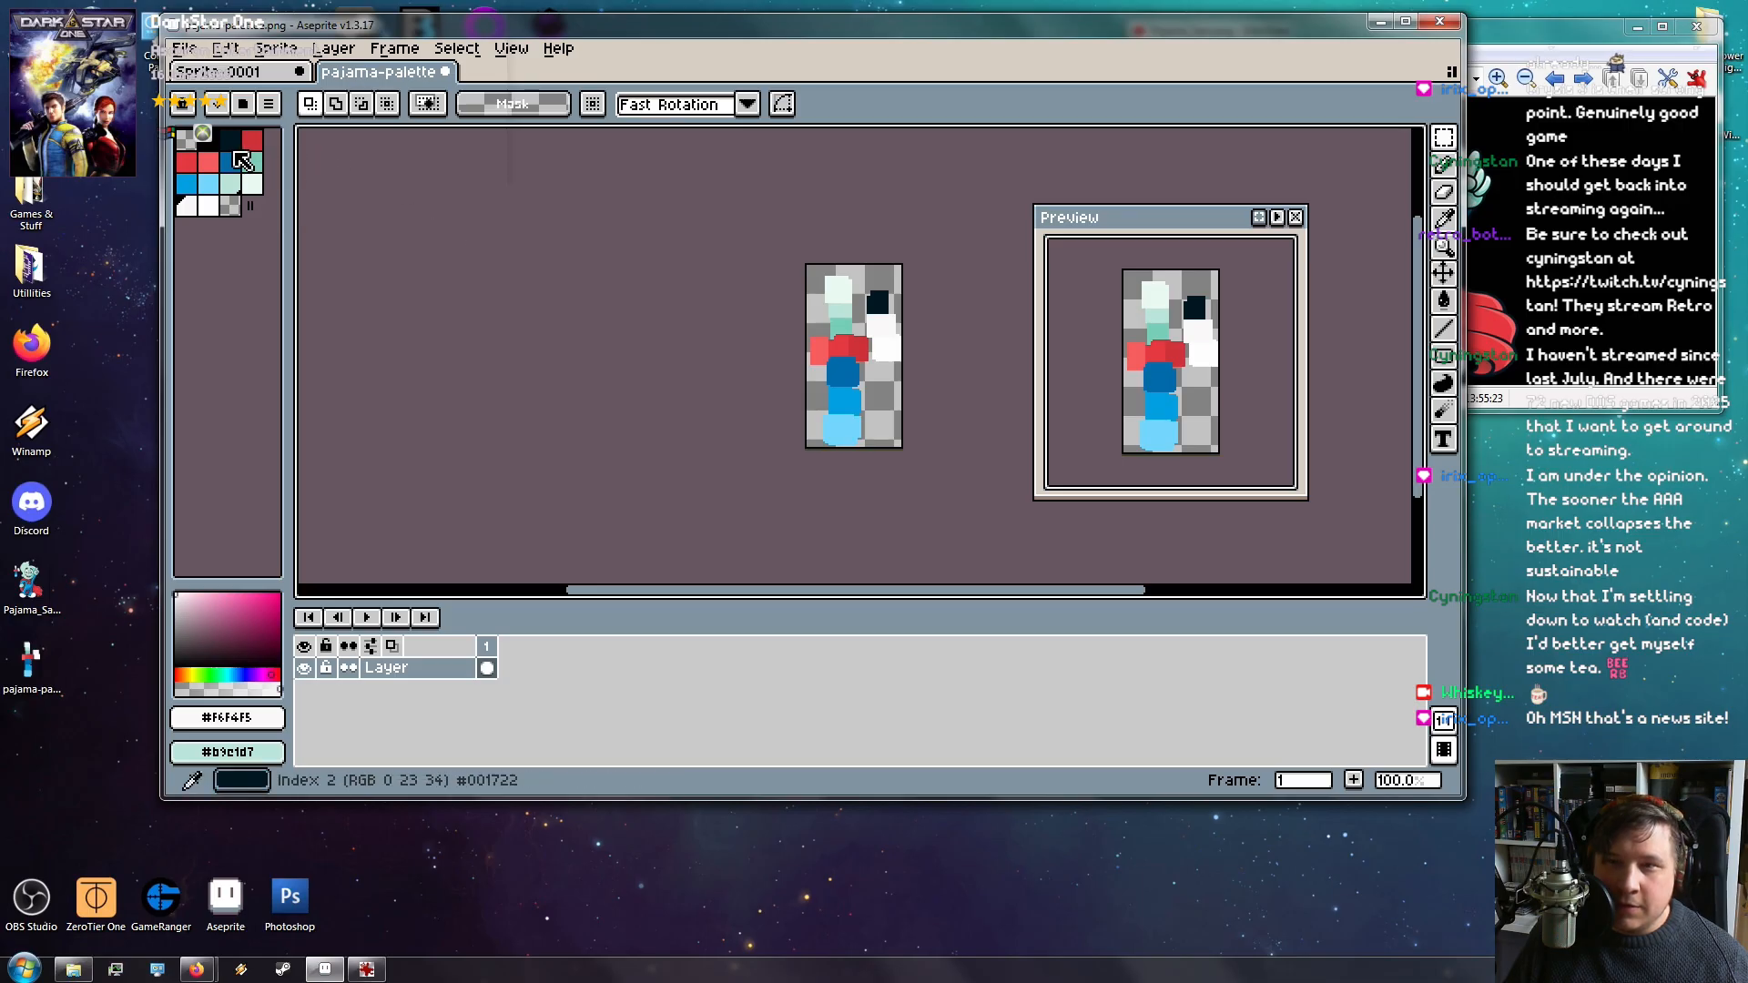
Delete the dark navy entry from the palette
scroll(730, 331, up, 3)
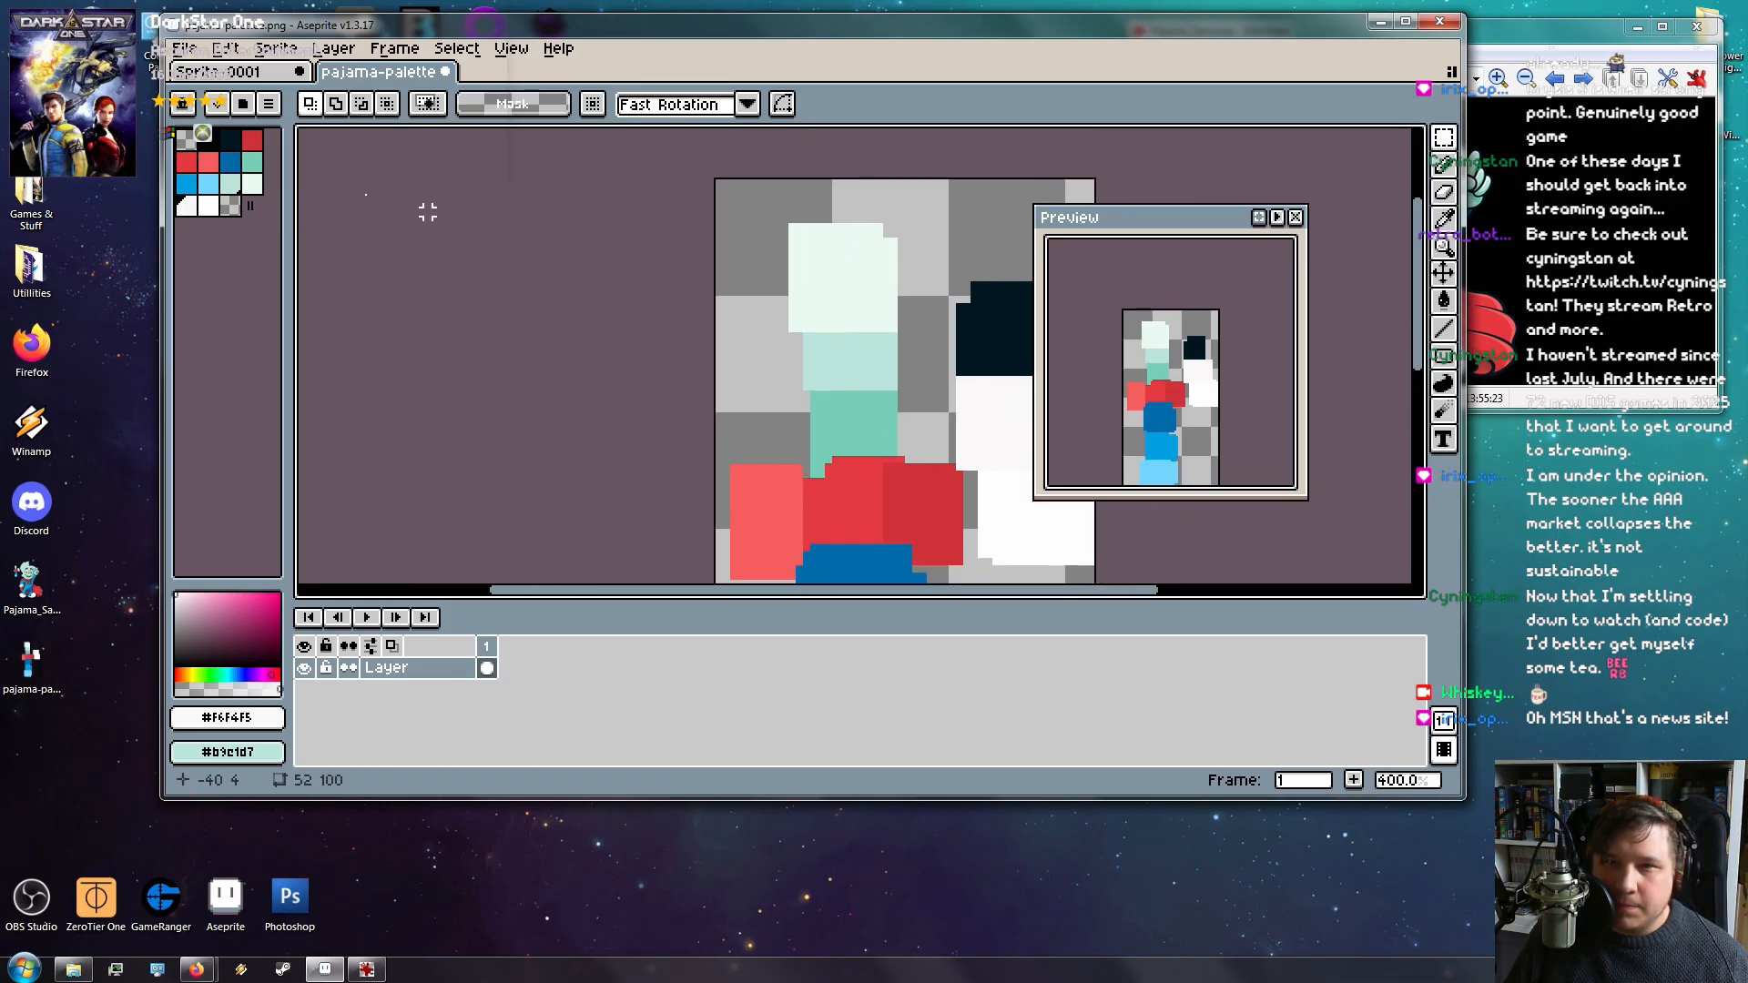
click(231, 141)
drag(636, 351, 526, 118)
drag(707, 420, 623, 423)
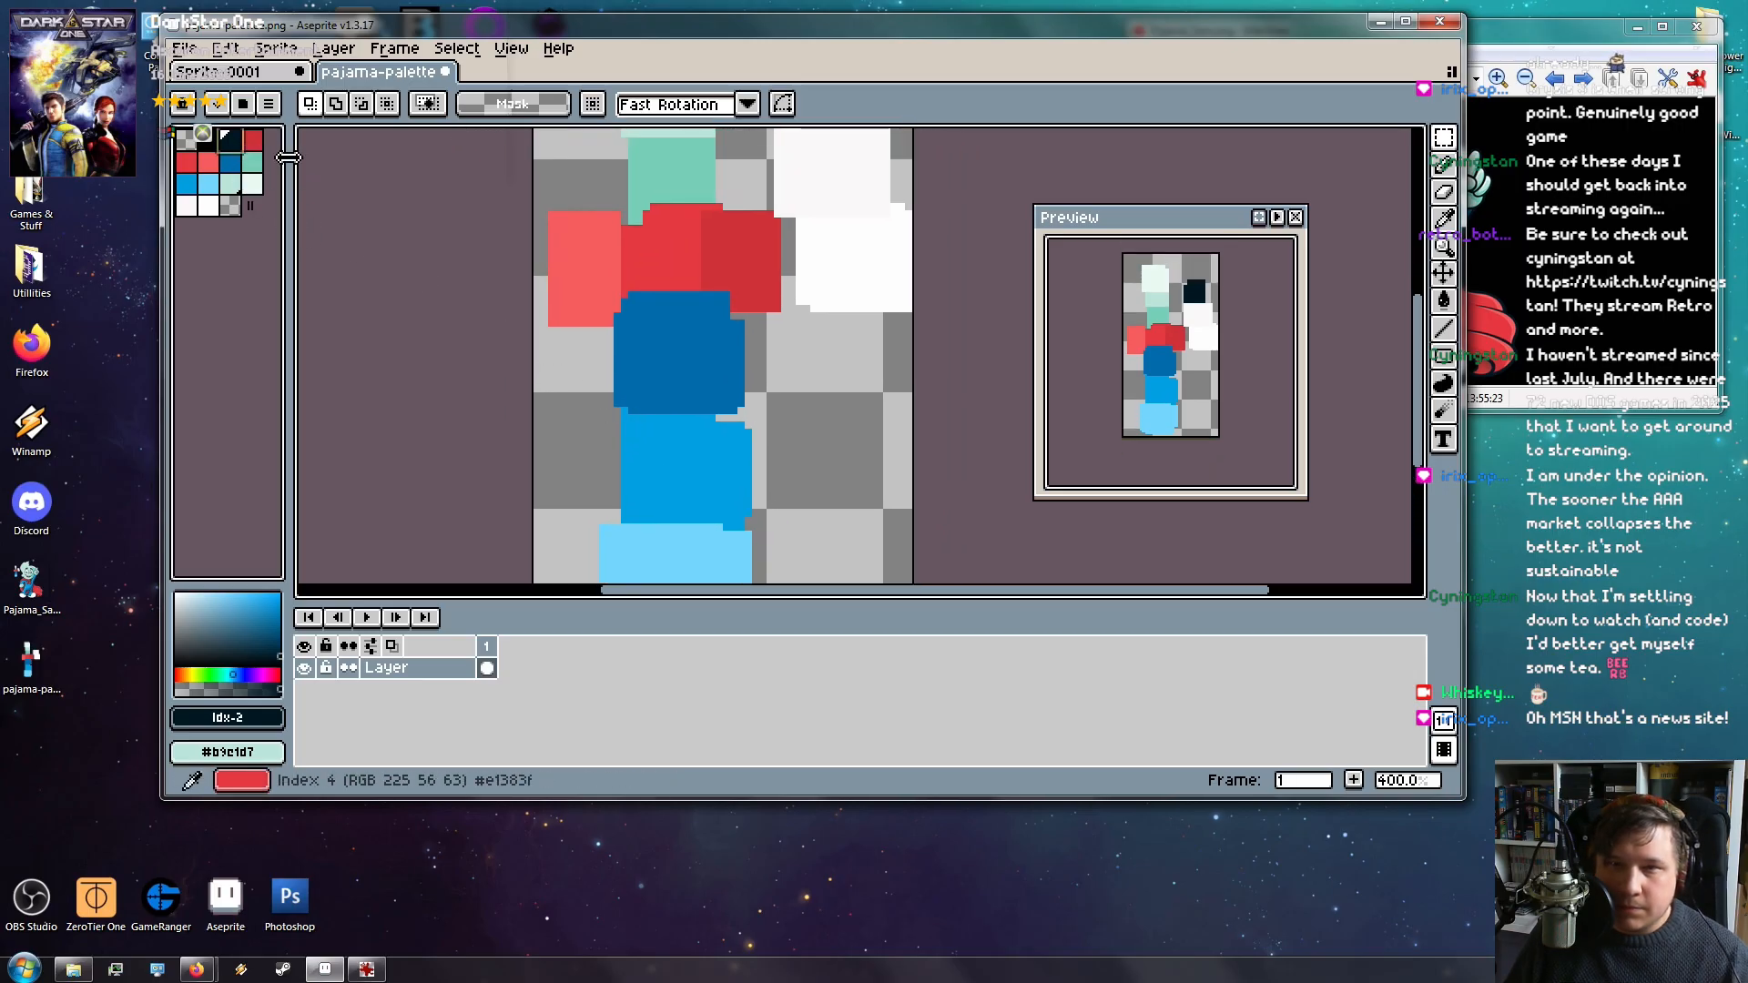
key(Delete)
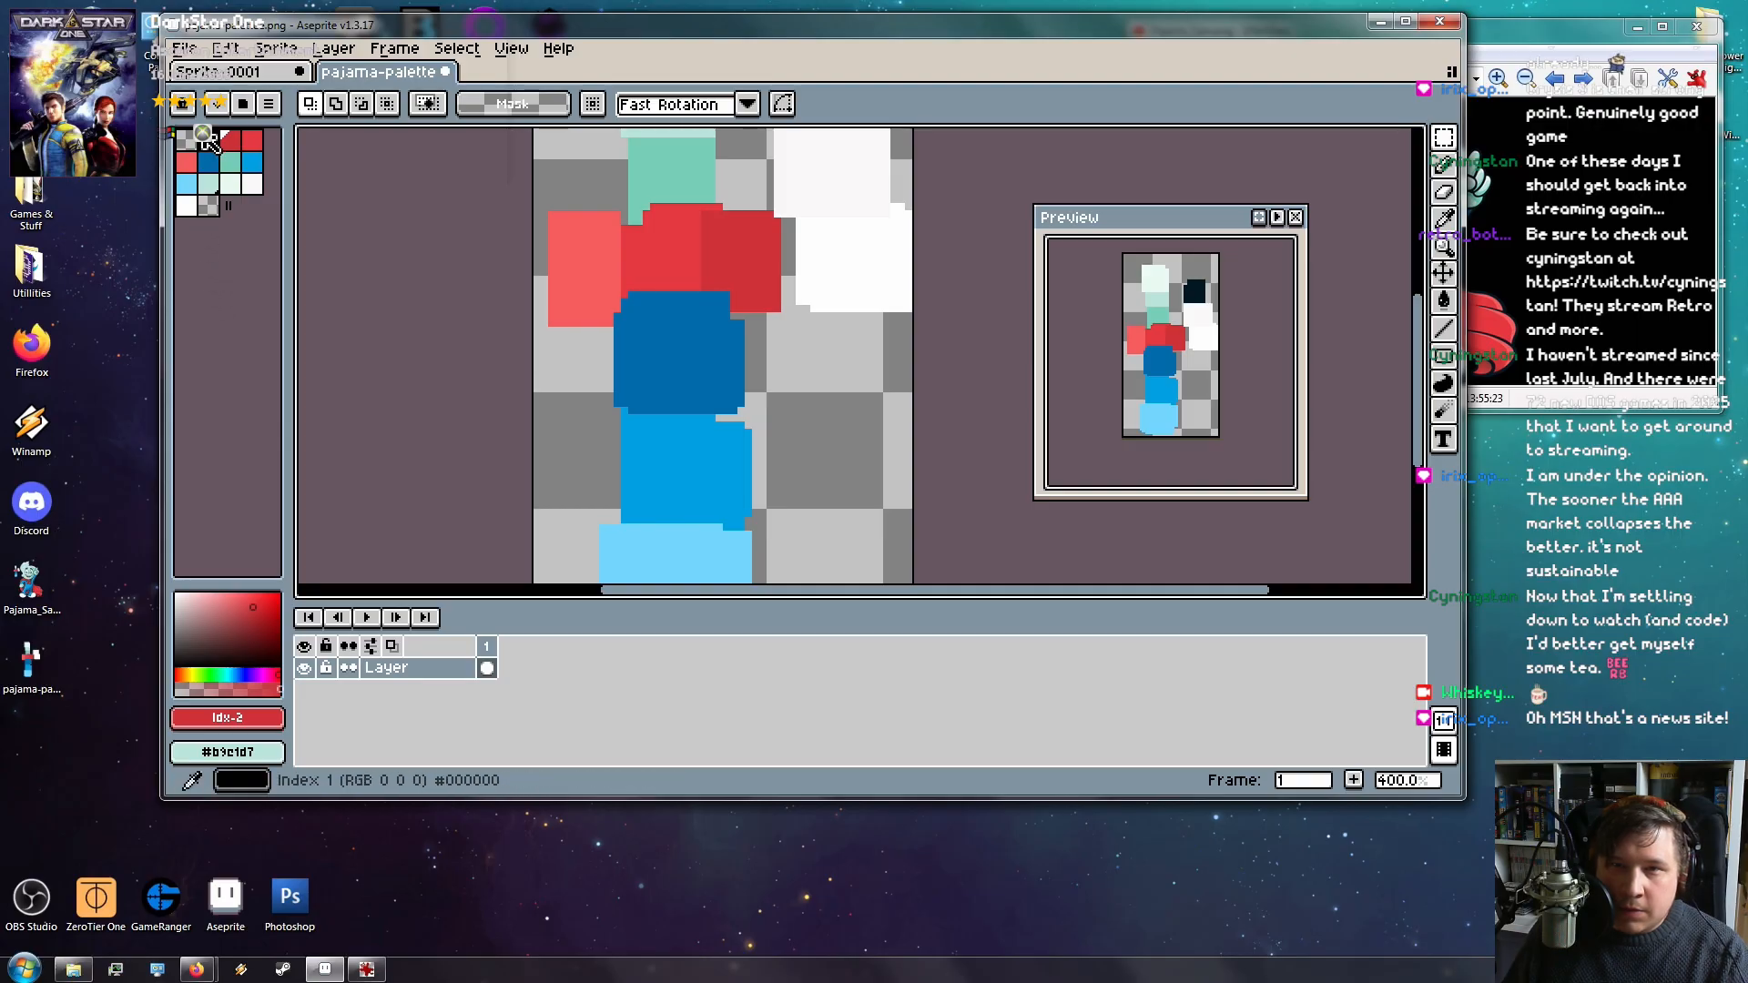
Delete the transparent checkered entry from the palette
click(208, 206)
key(Delete)
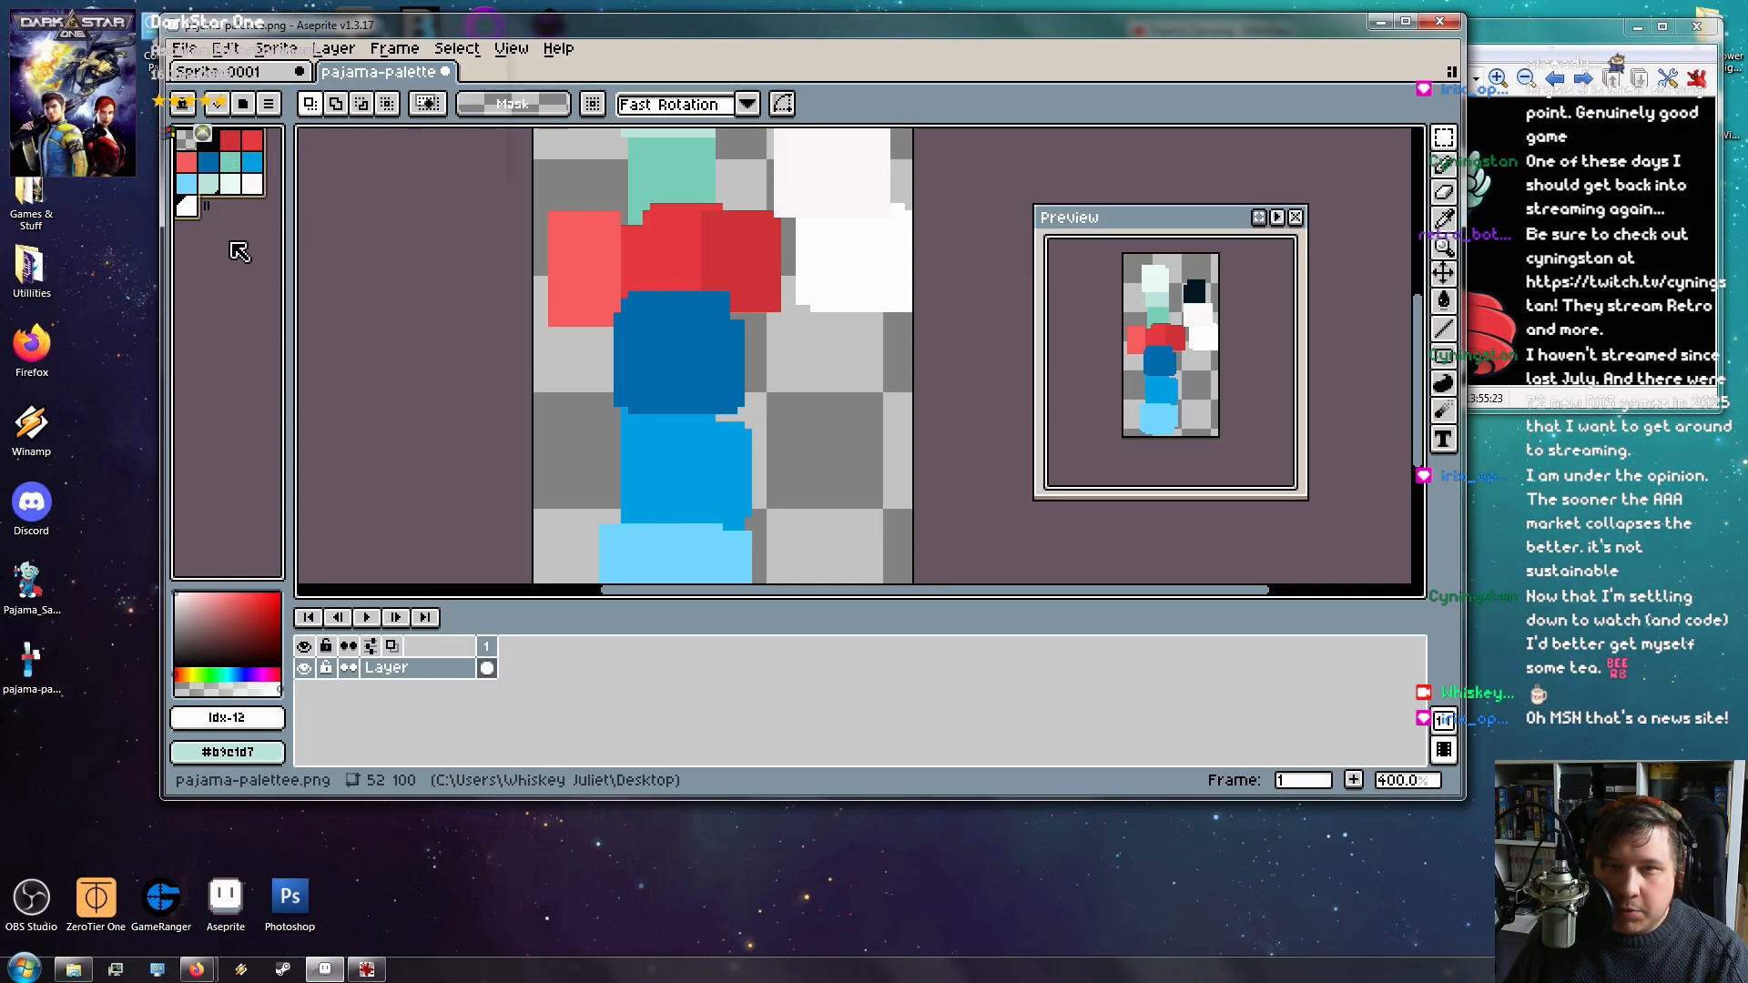
click(187, 141)
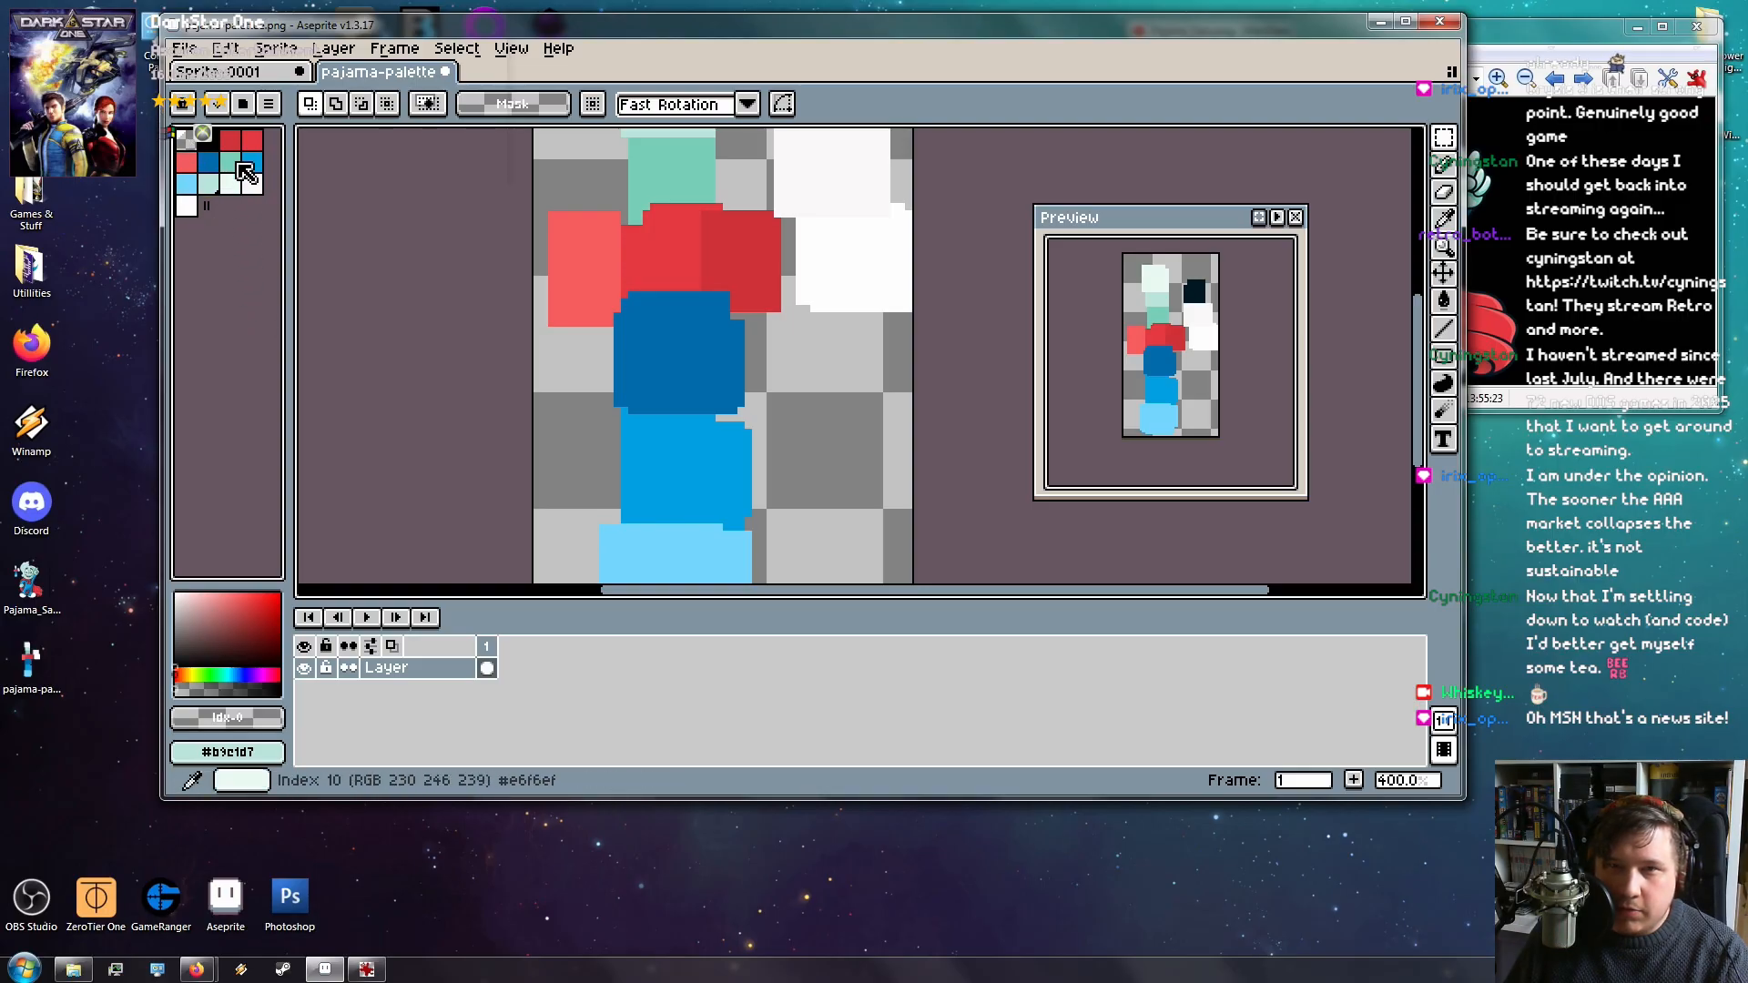
click(230, 184)
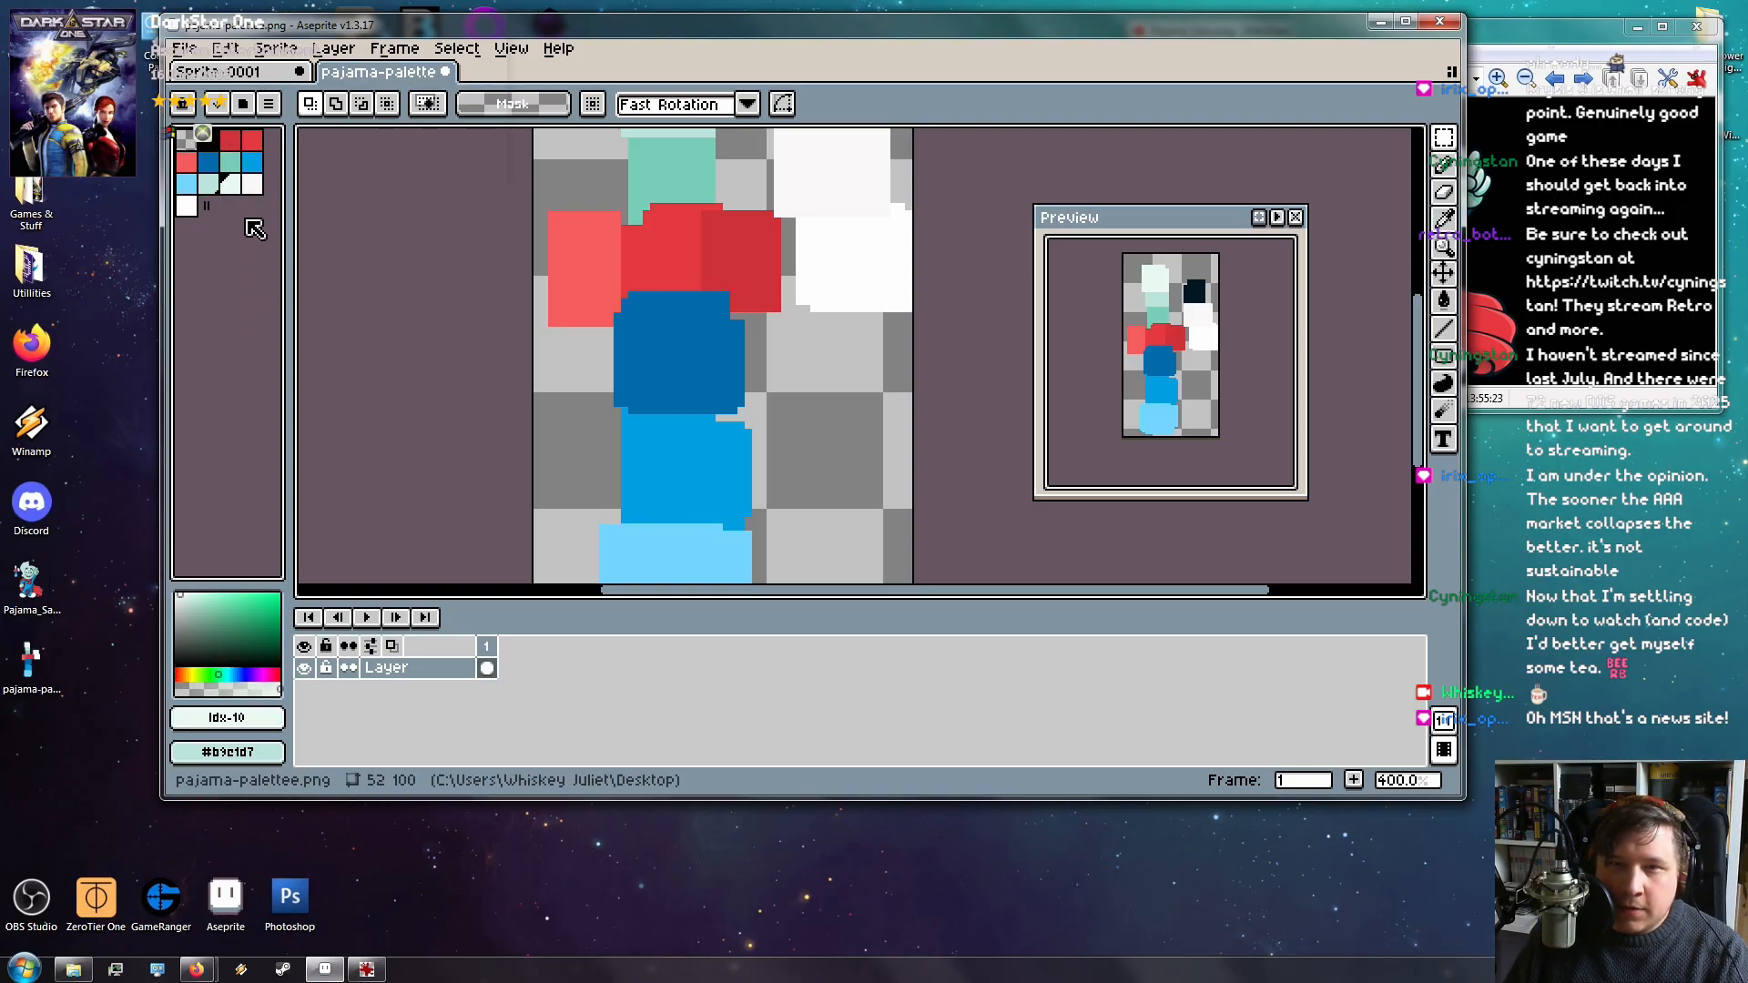
click(193, 209)
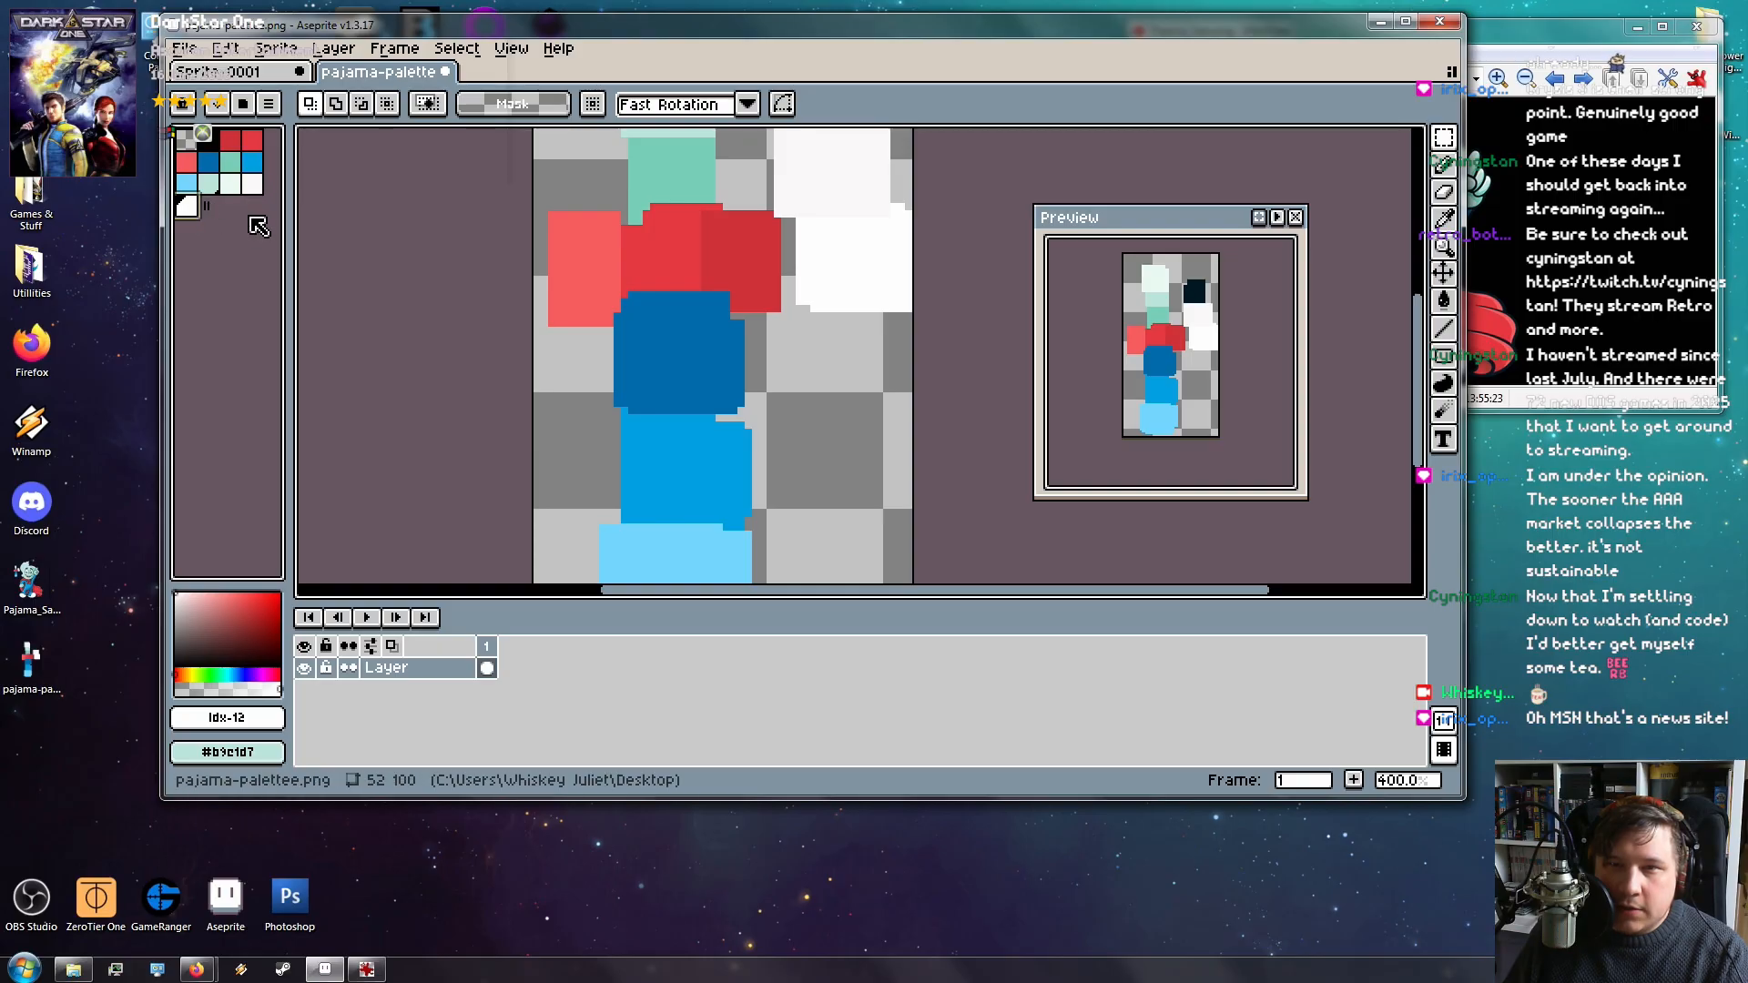
Move the white and off-white swatches to palette indexes 1 and 2
scroll(863, 254, up, 2)
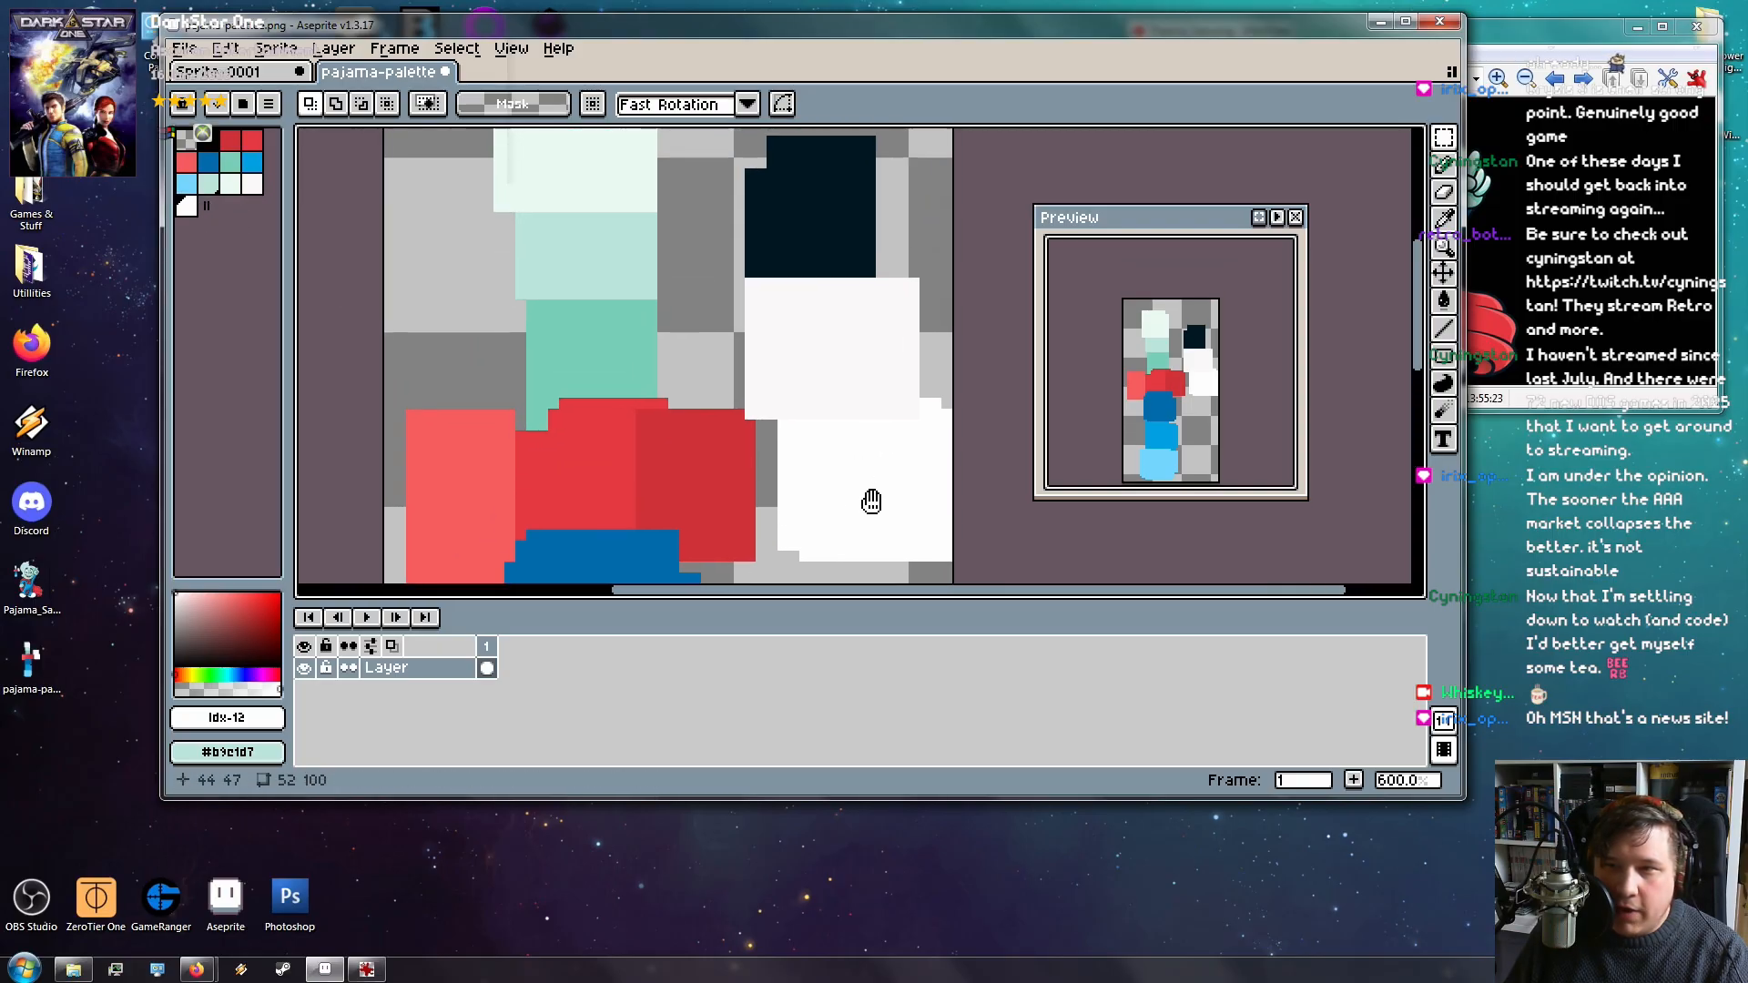
key(i)
click(877, 476)
click(192, 209)
drag(210, 223, 238, 147)
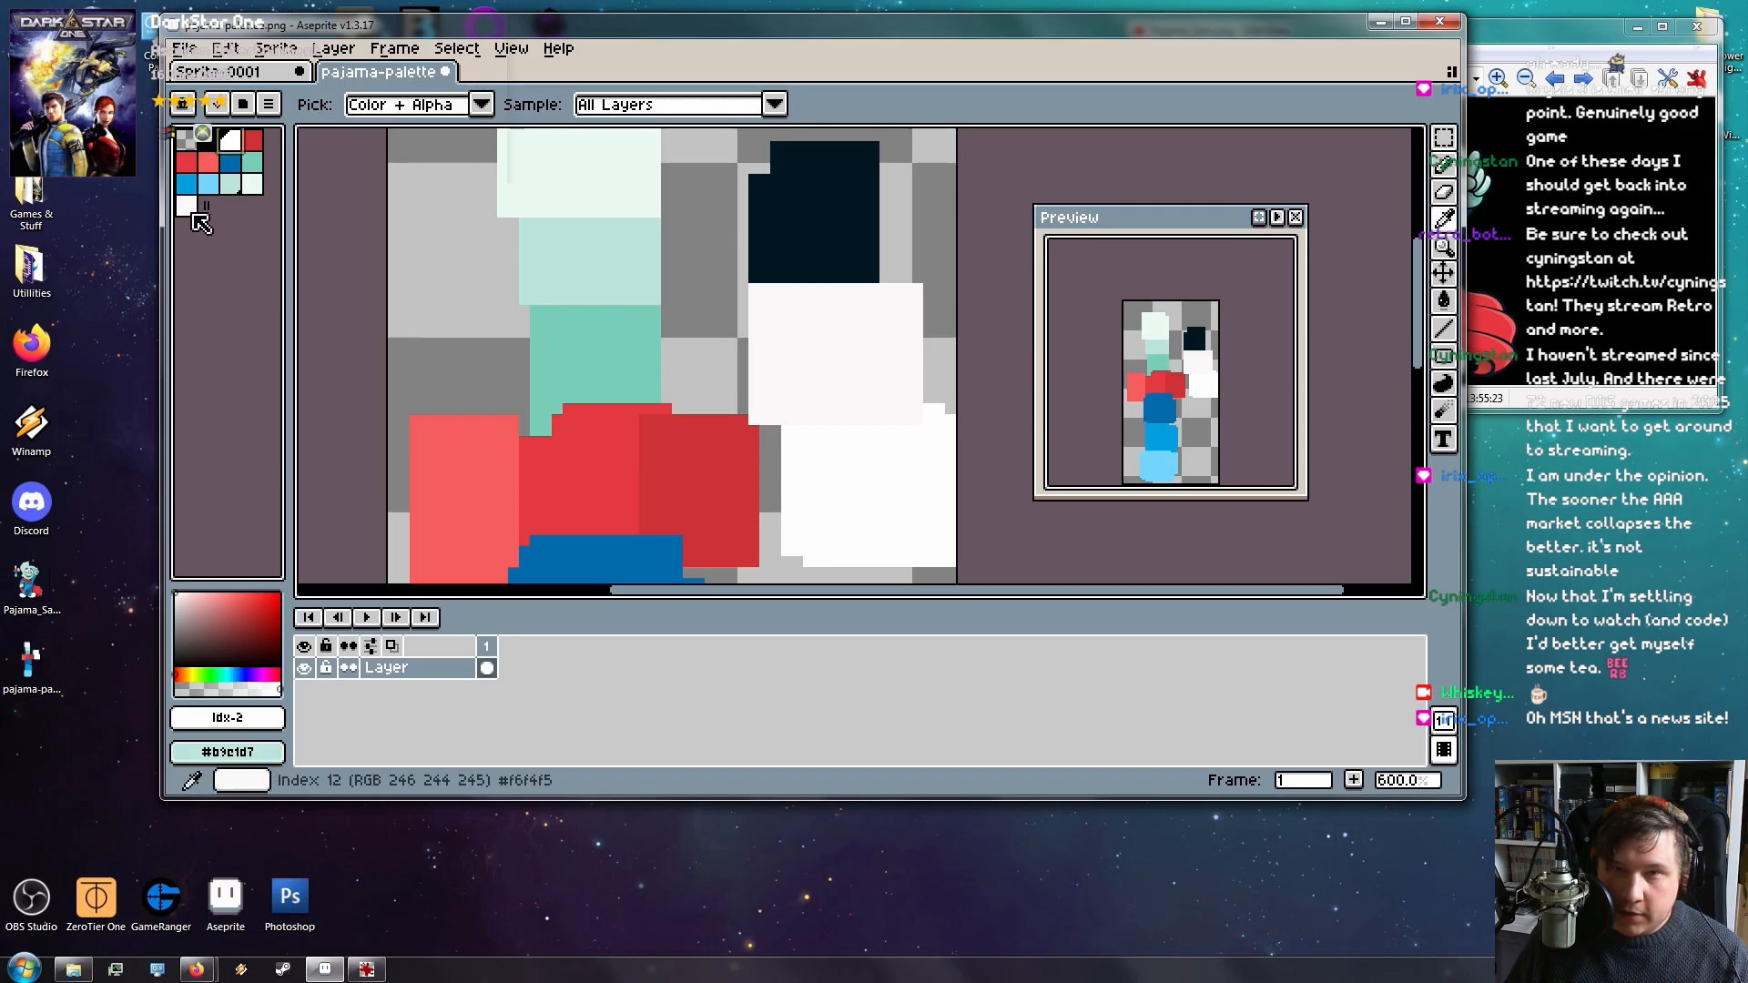
click(835, 361)
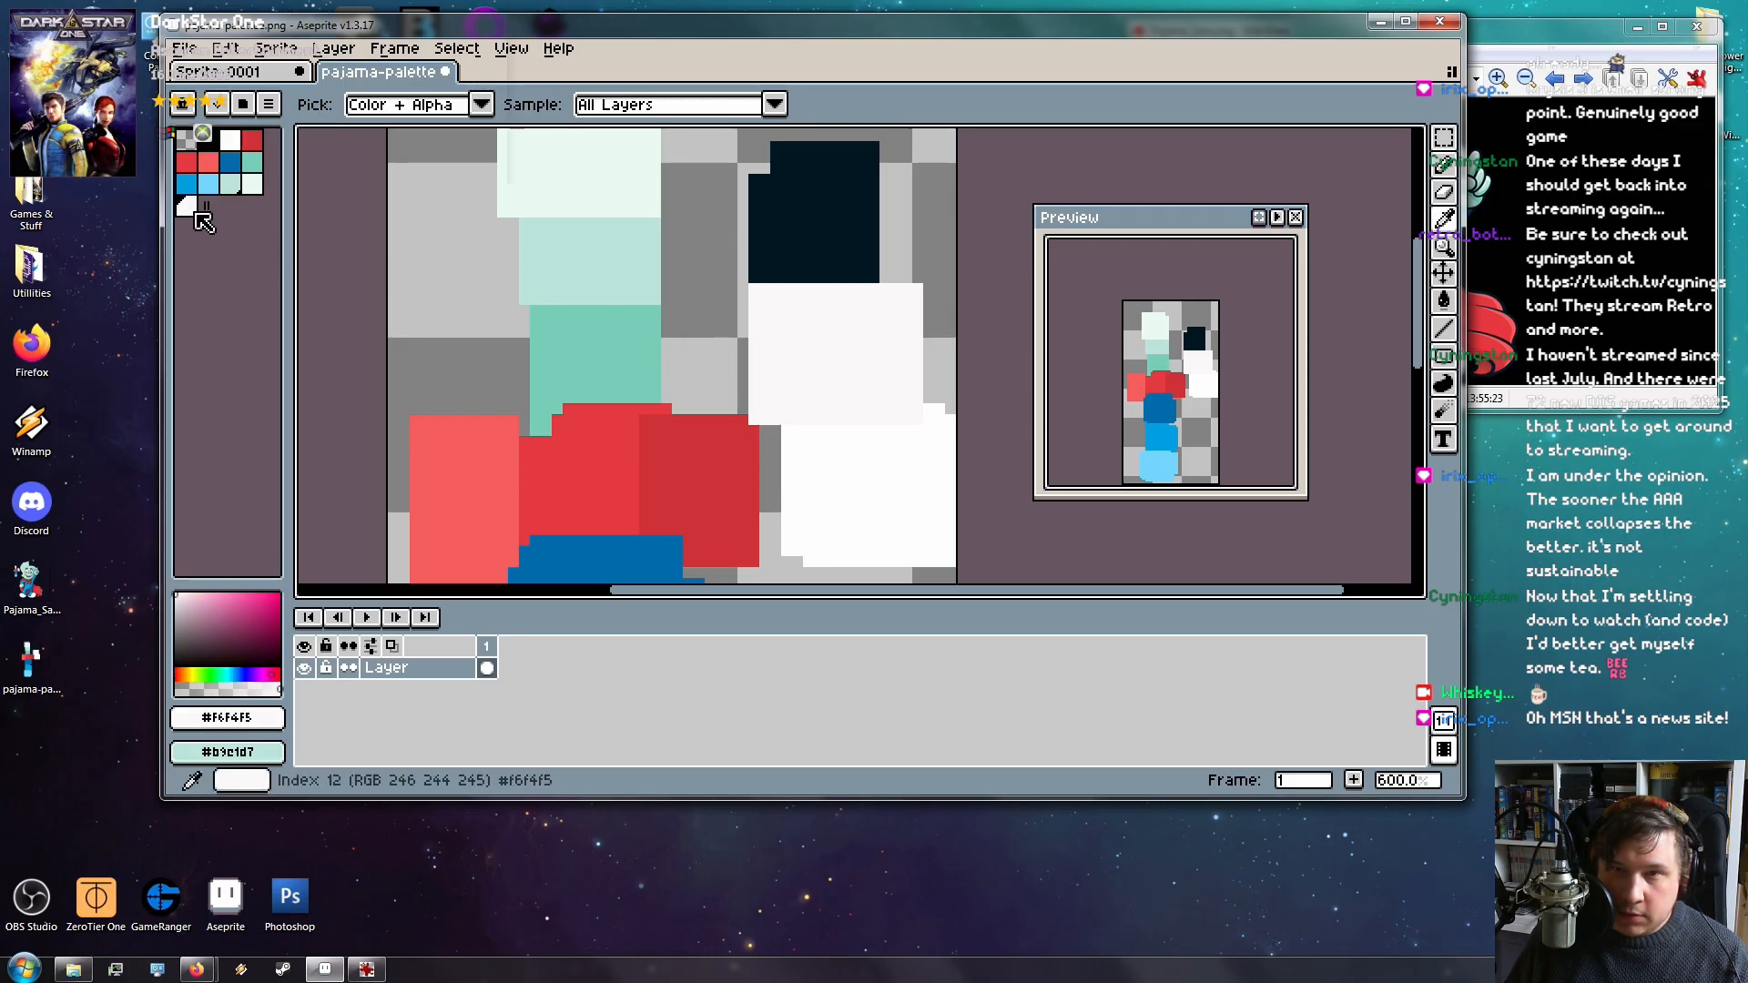
click(199, 208)
drag(209, 219, 264, 155)
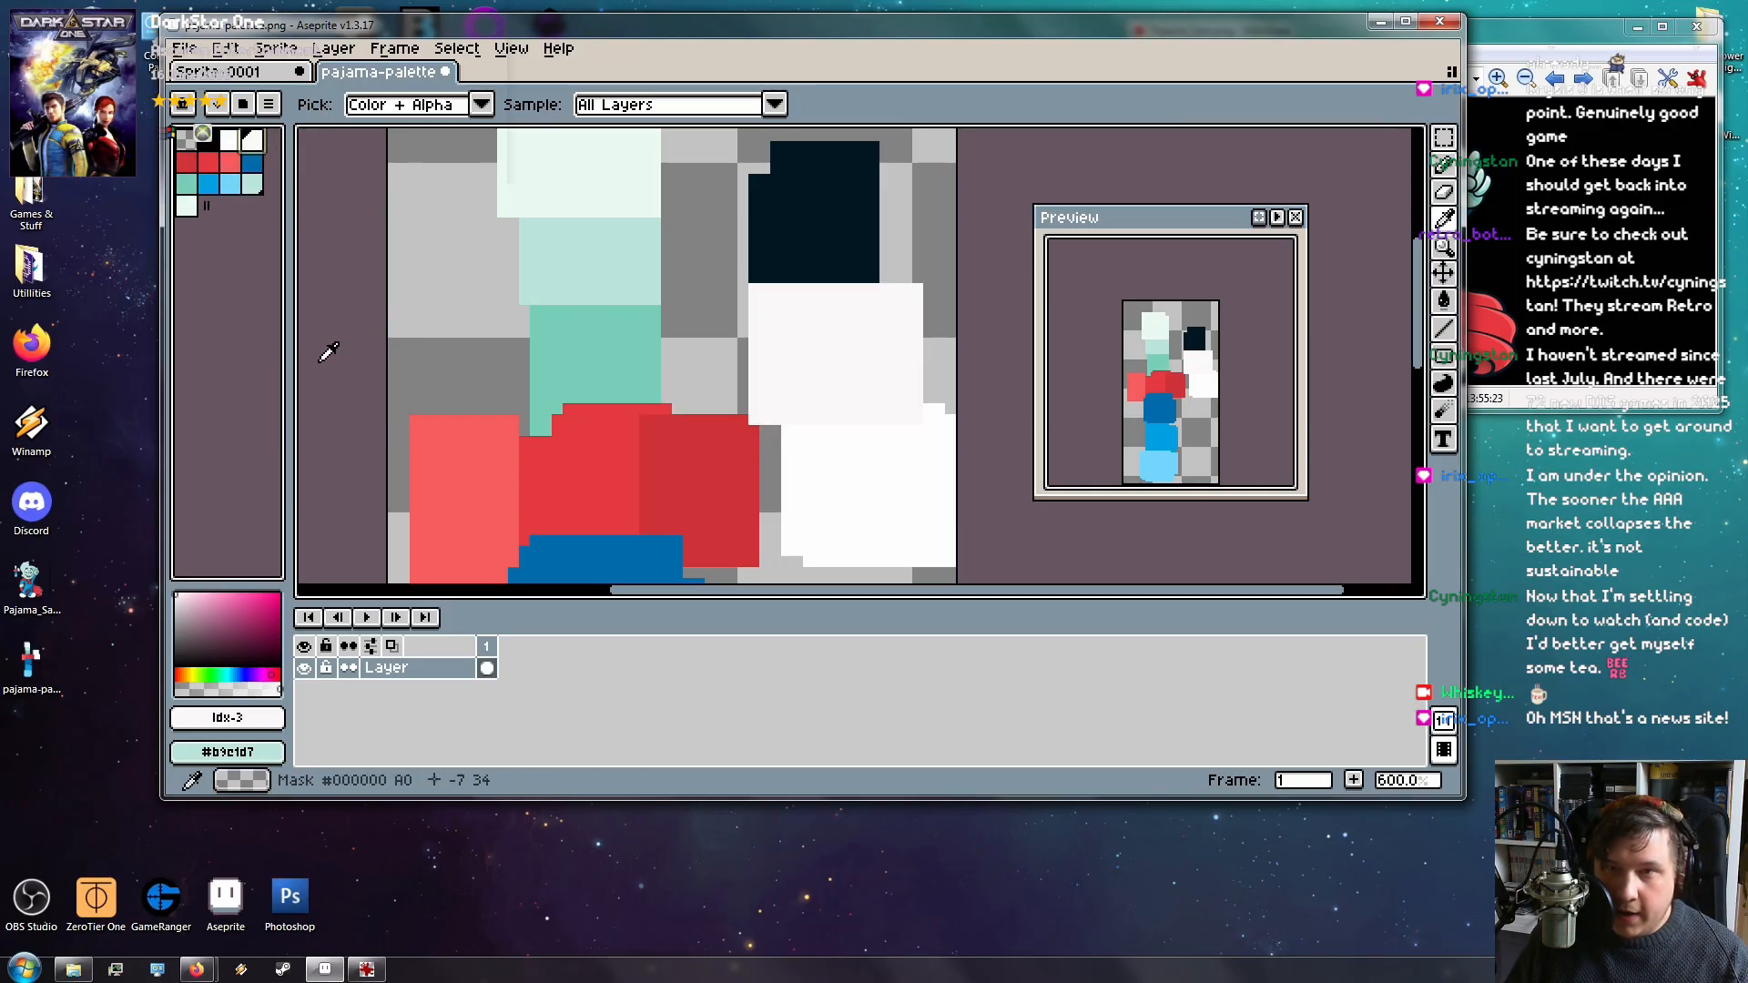
Move the teal swatch to sit right after the two blues
click(463, 485)
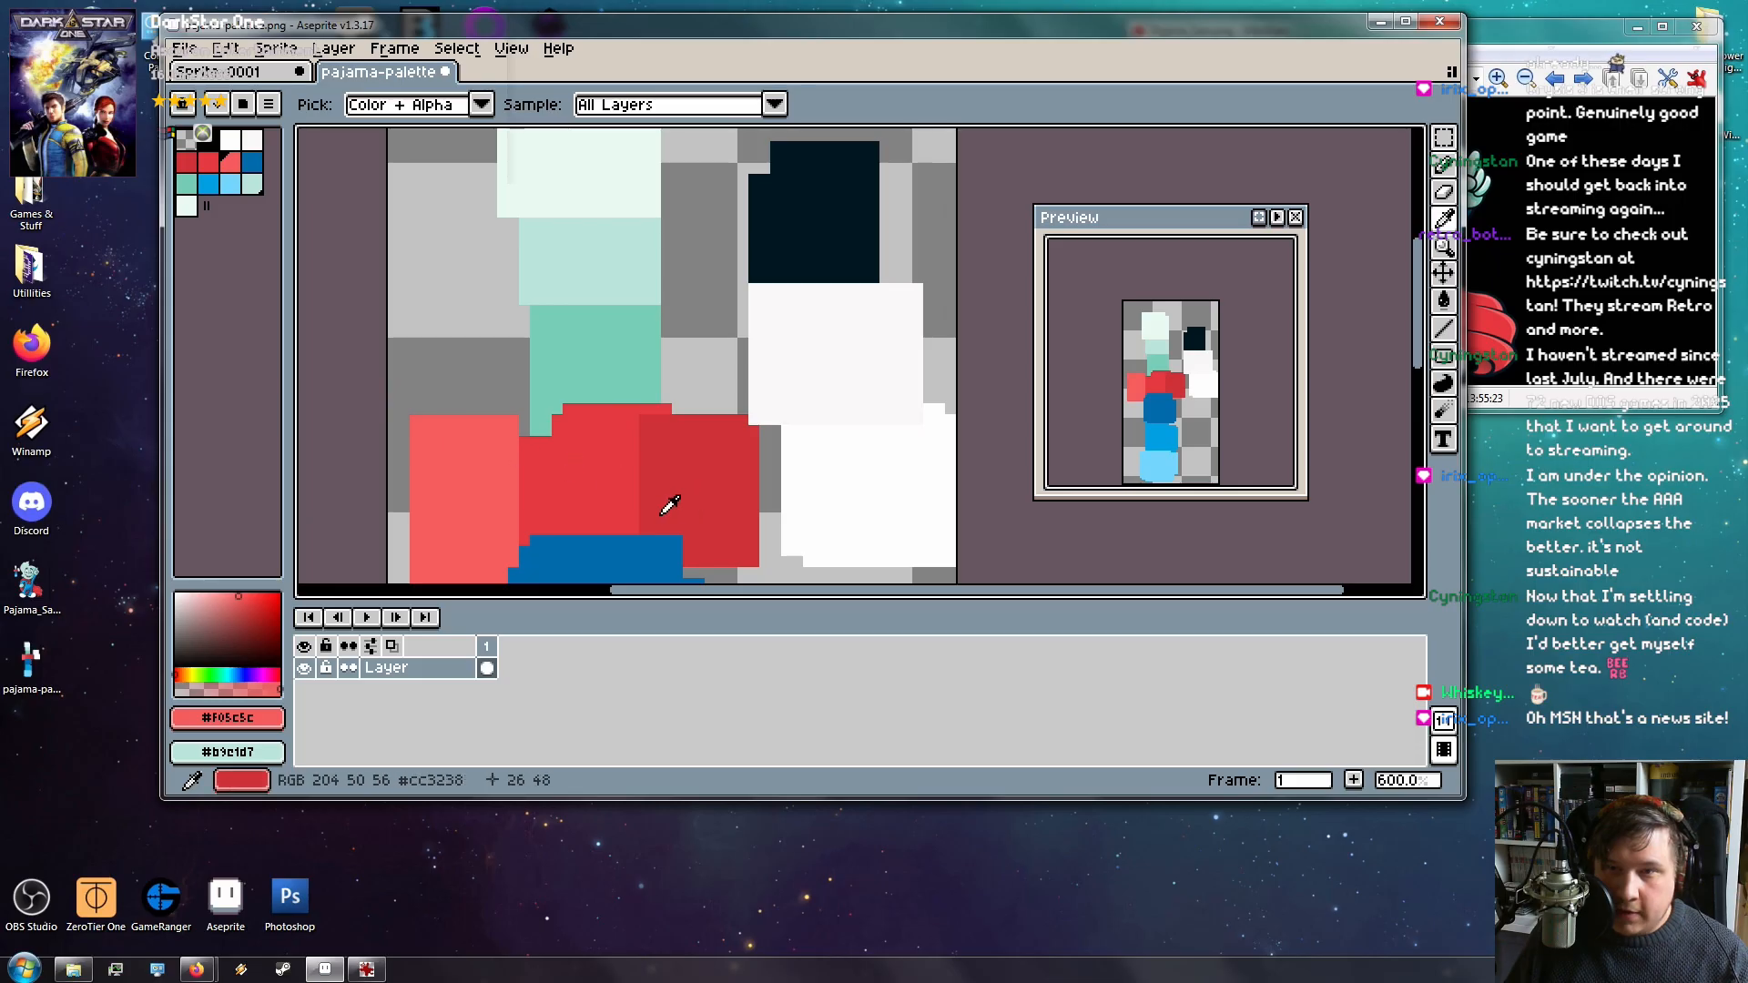
scroll(597, 471, down, 1)
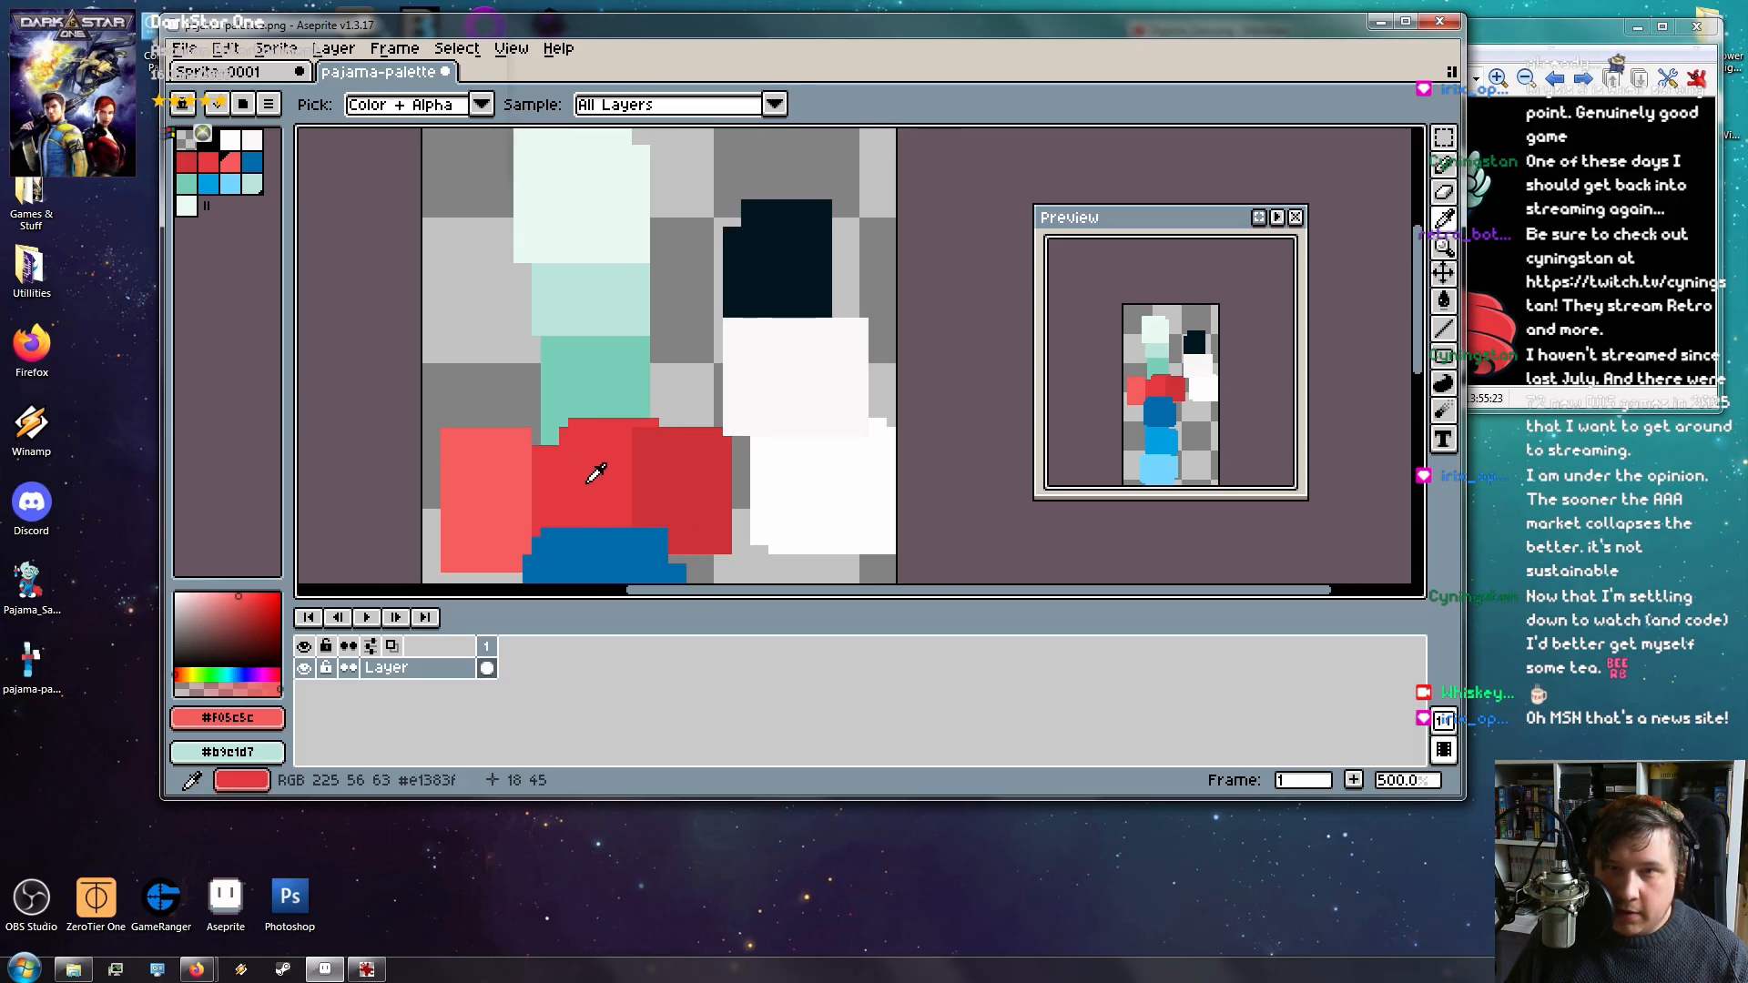
click(208, 185)
click(189, 188)
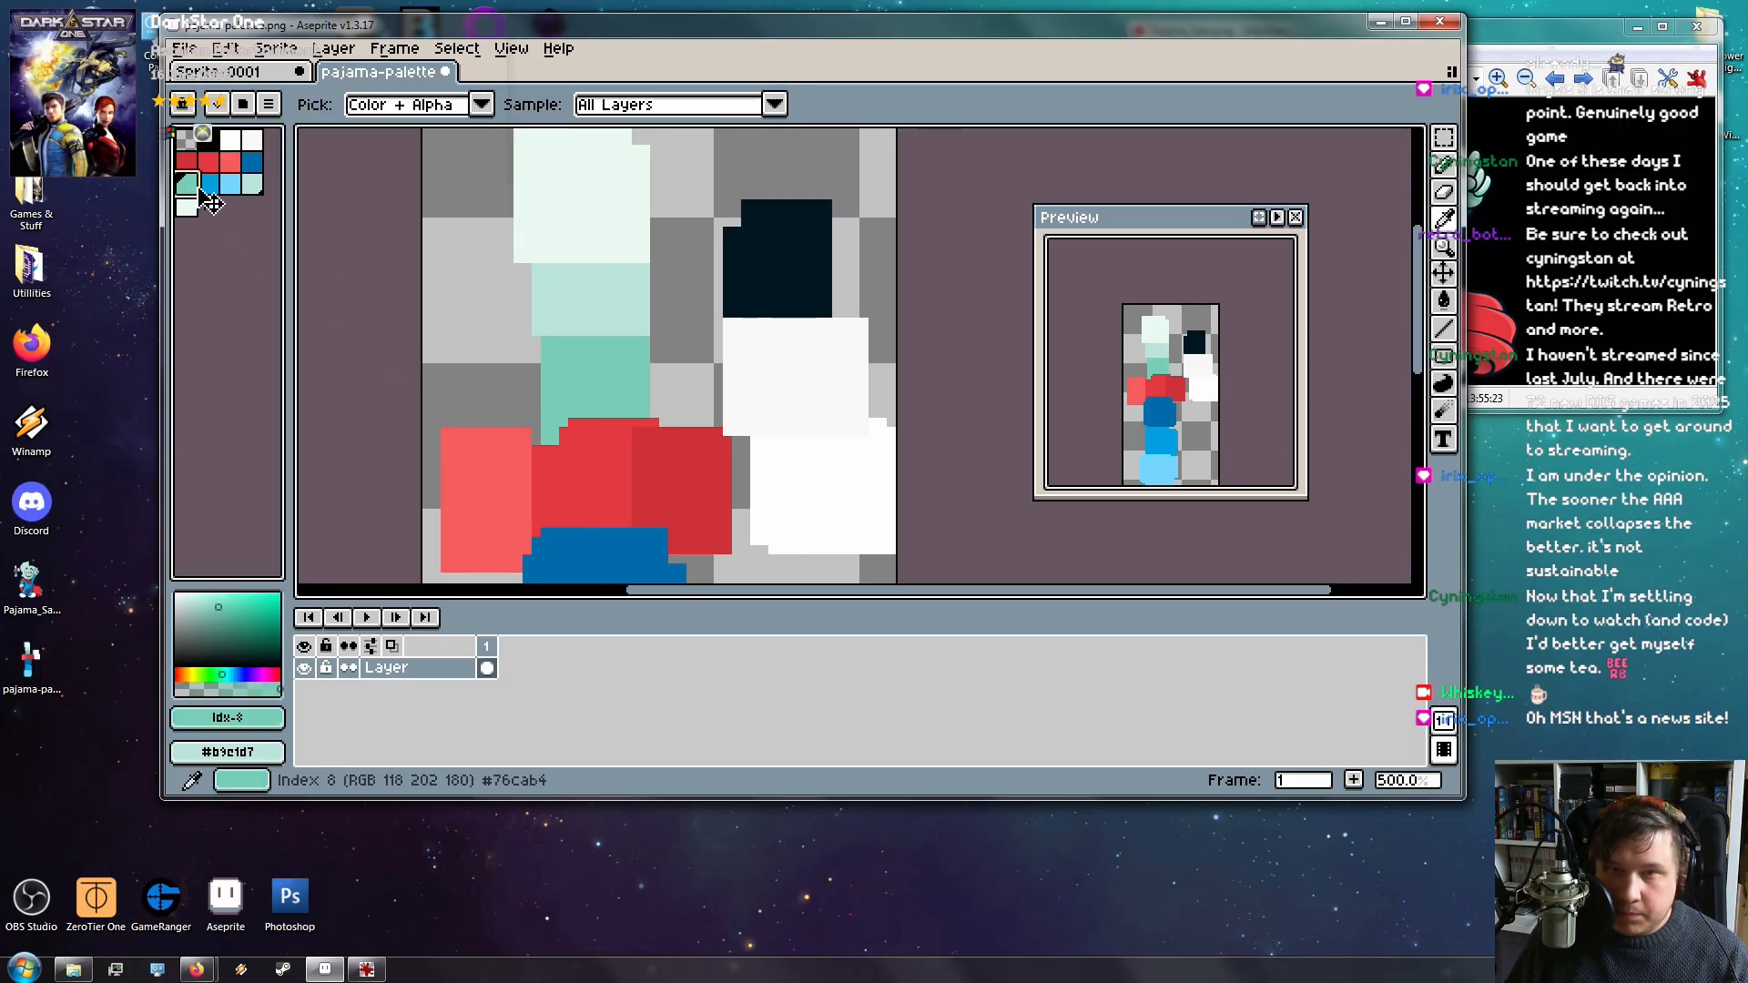
drag(216, 198, 233, 185)
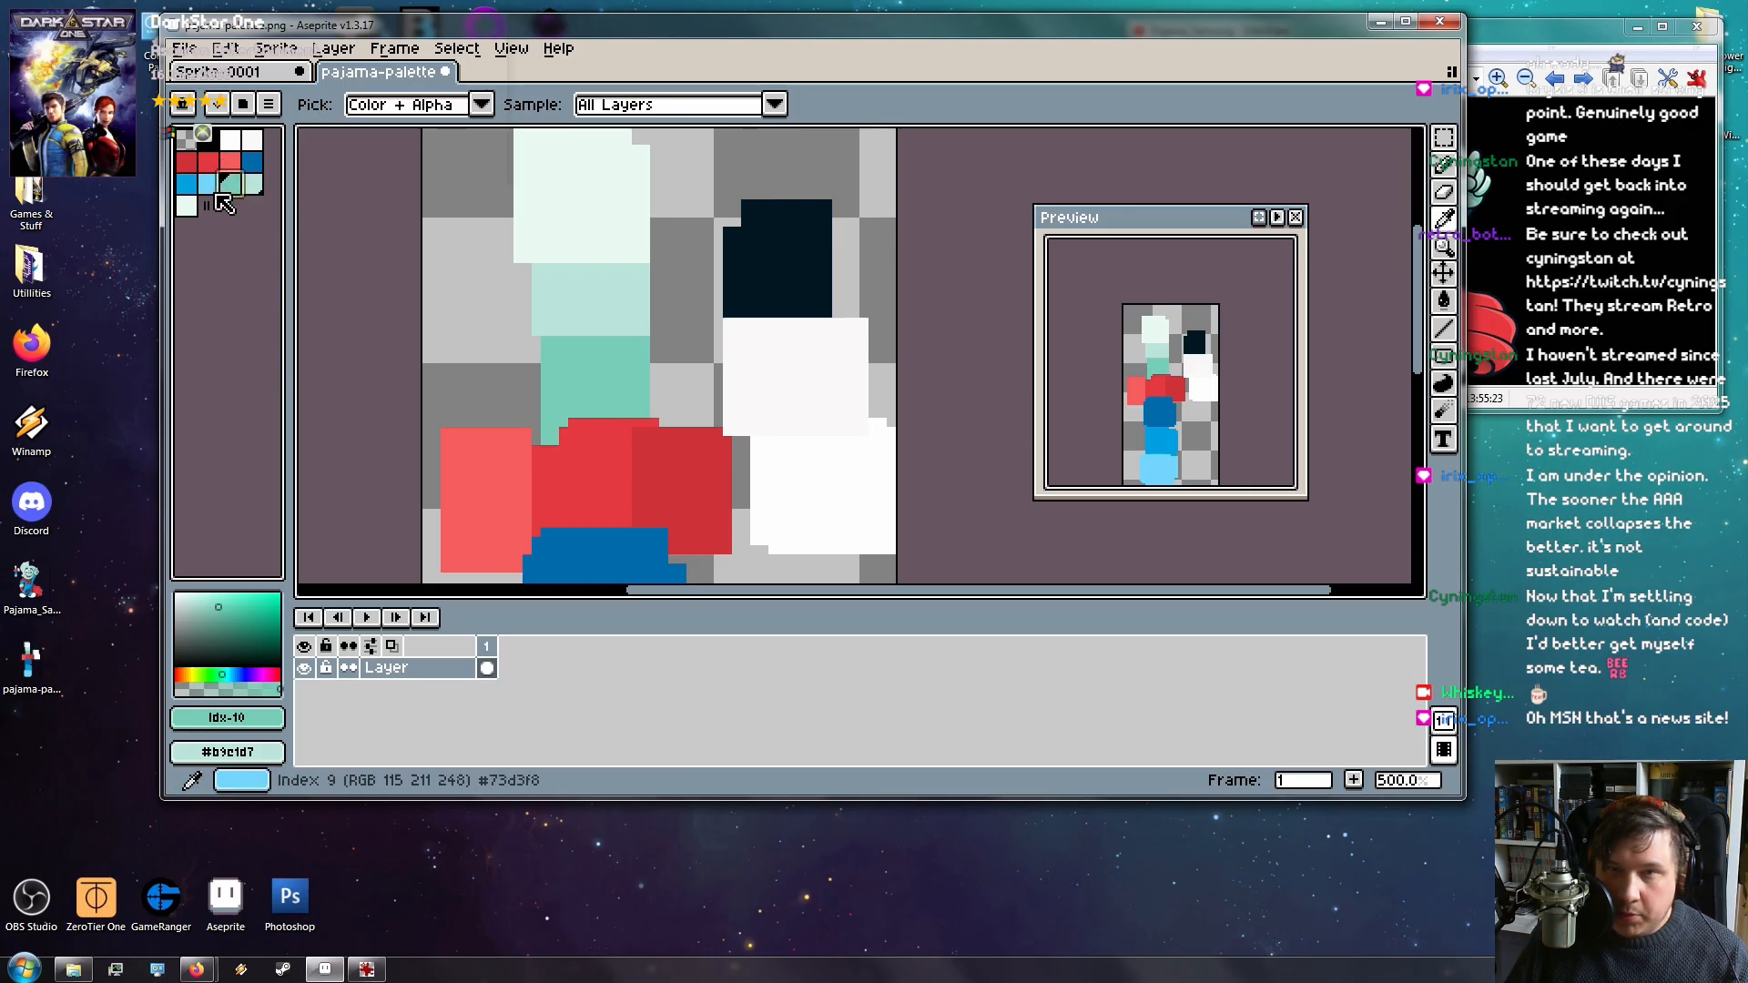
Save the current palette via Save Palette as Preset under the name pajamasam
scroll(732, 437, up, 2)
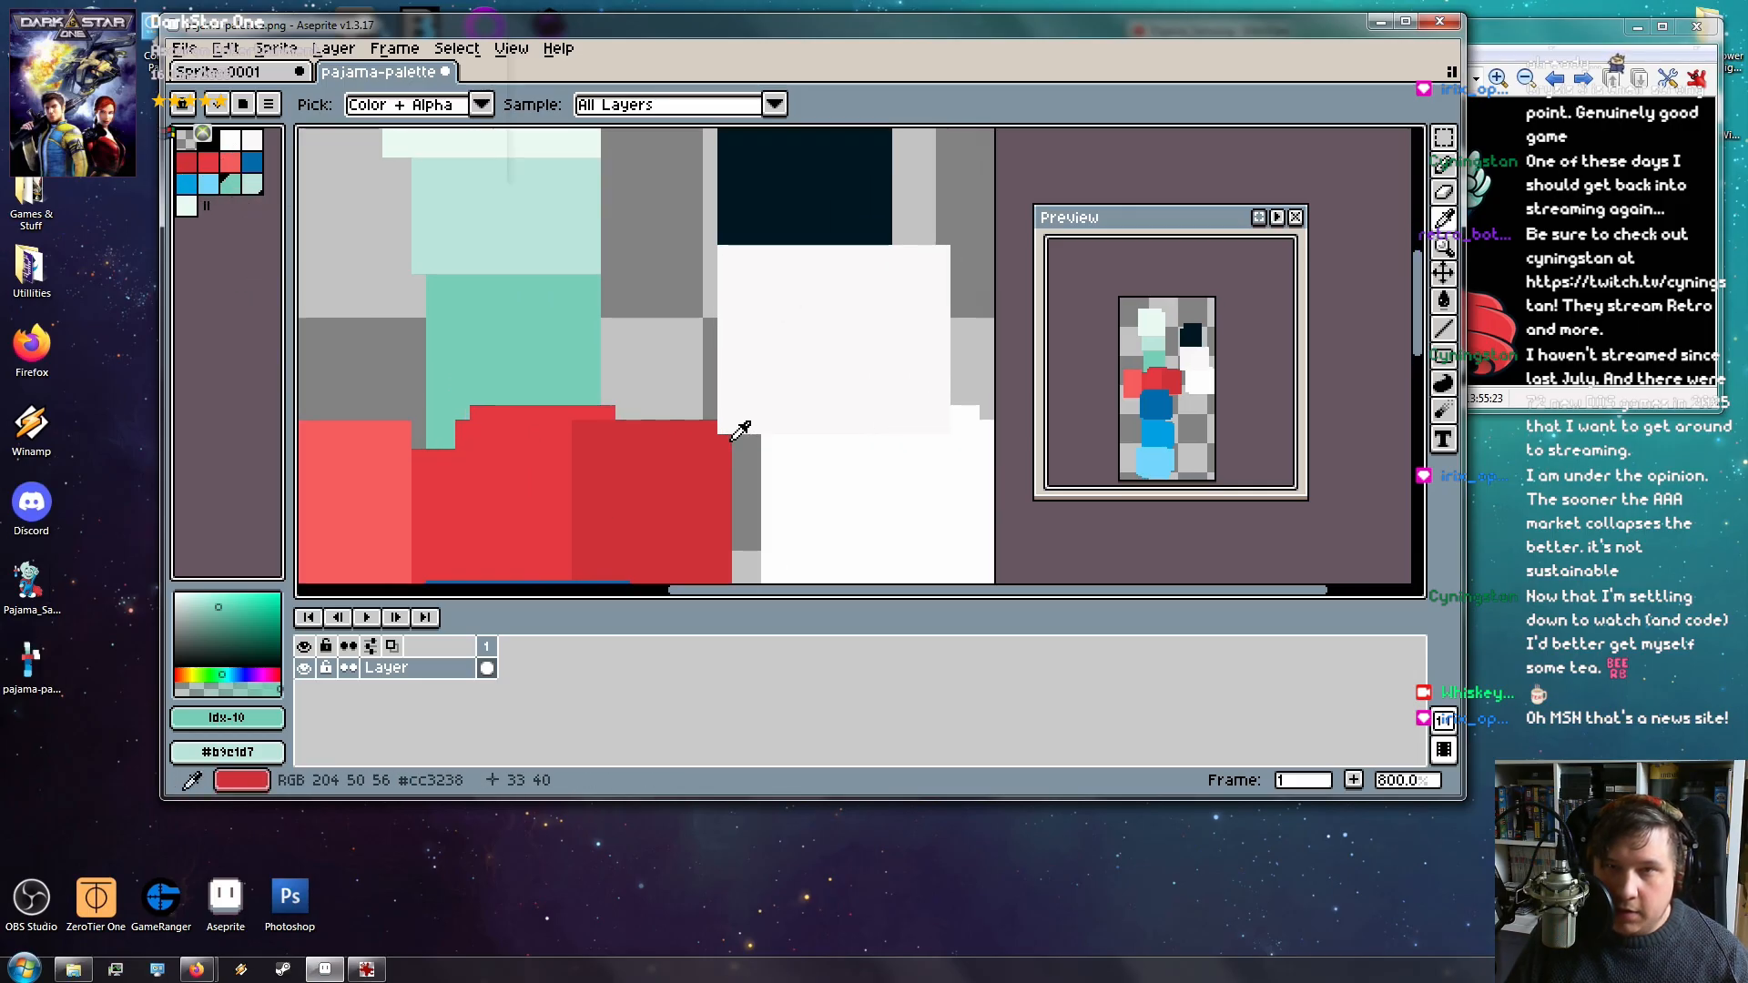
scroll(703, 423, down, 3)
click(269, 104)
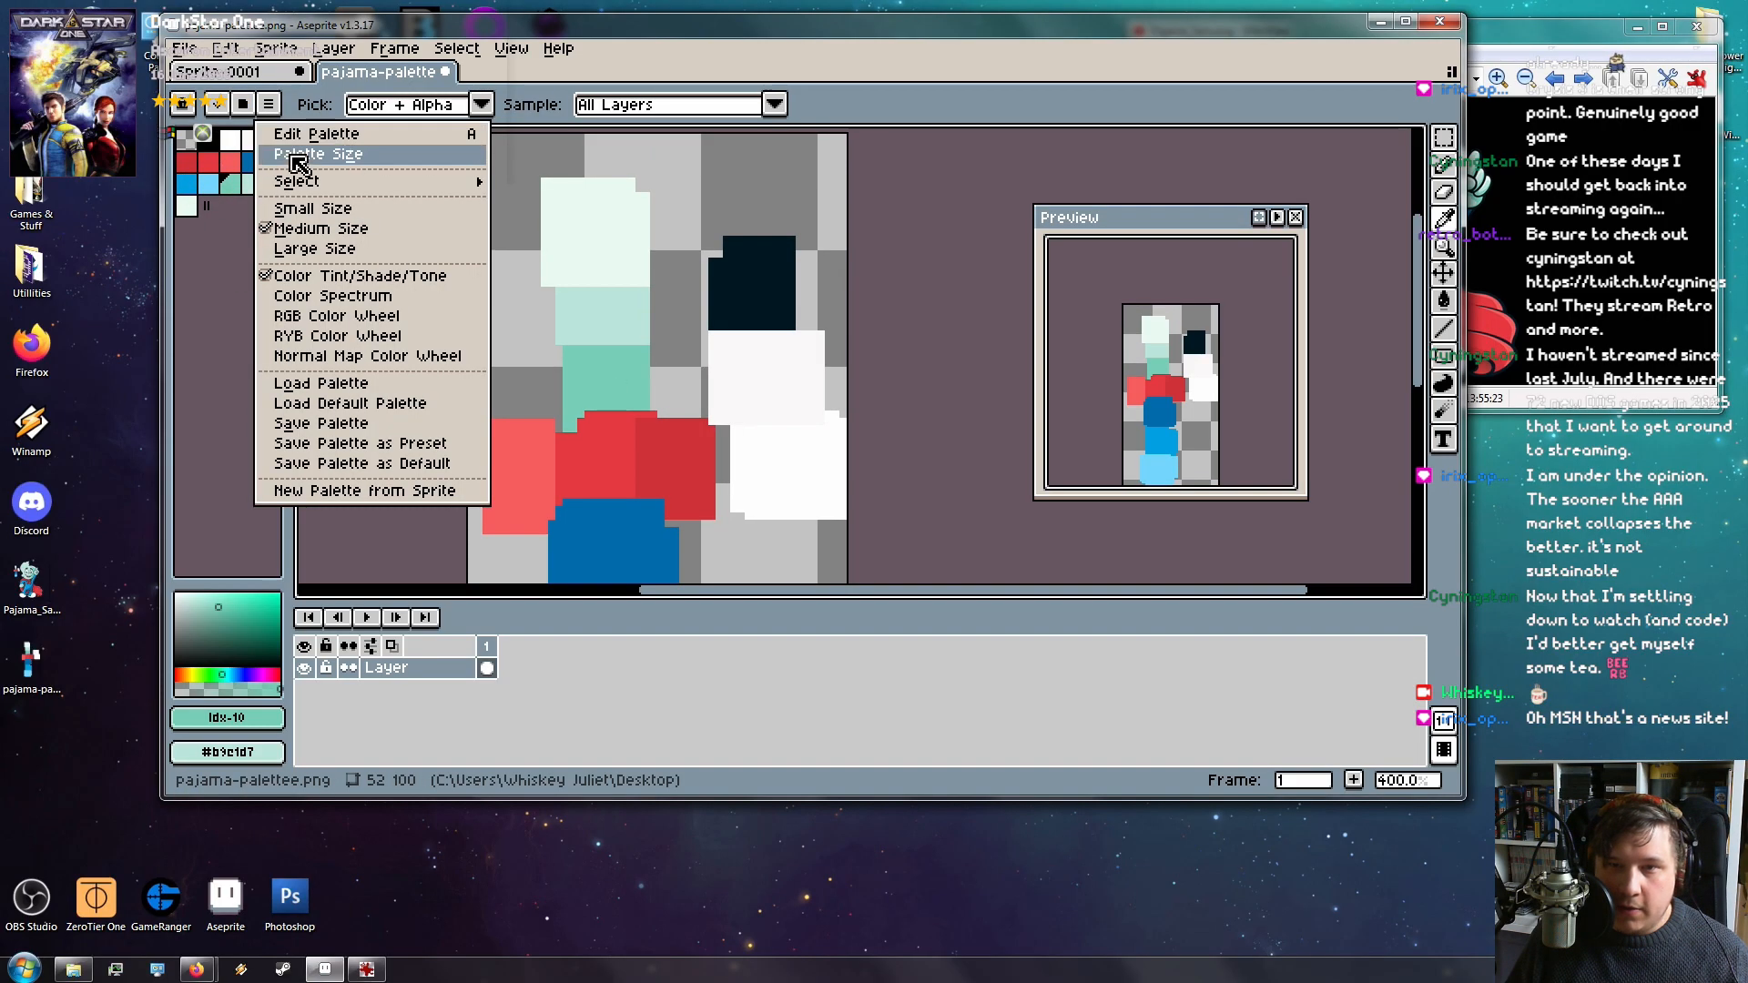
click(459, 445)
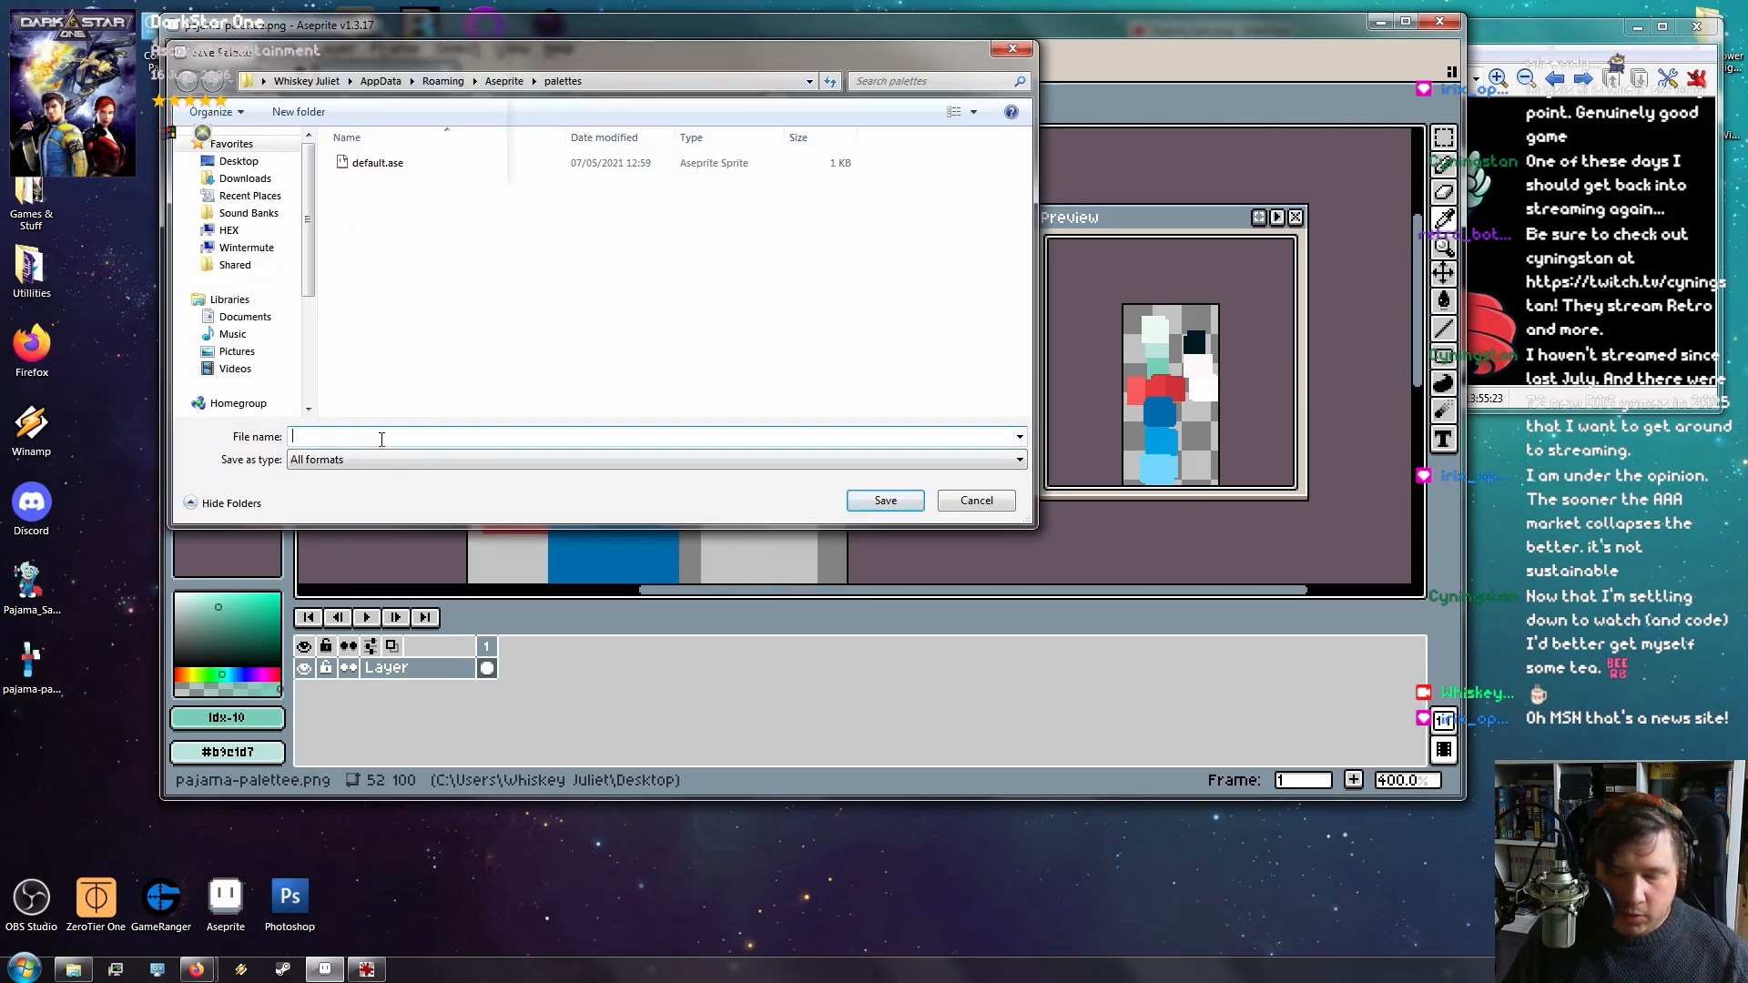
text(pajamasam)
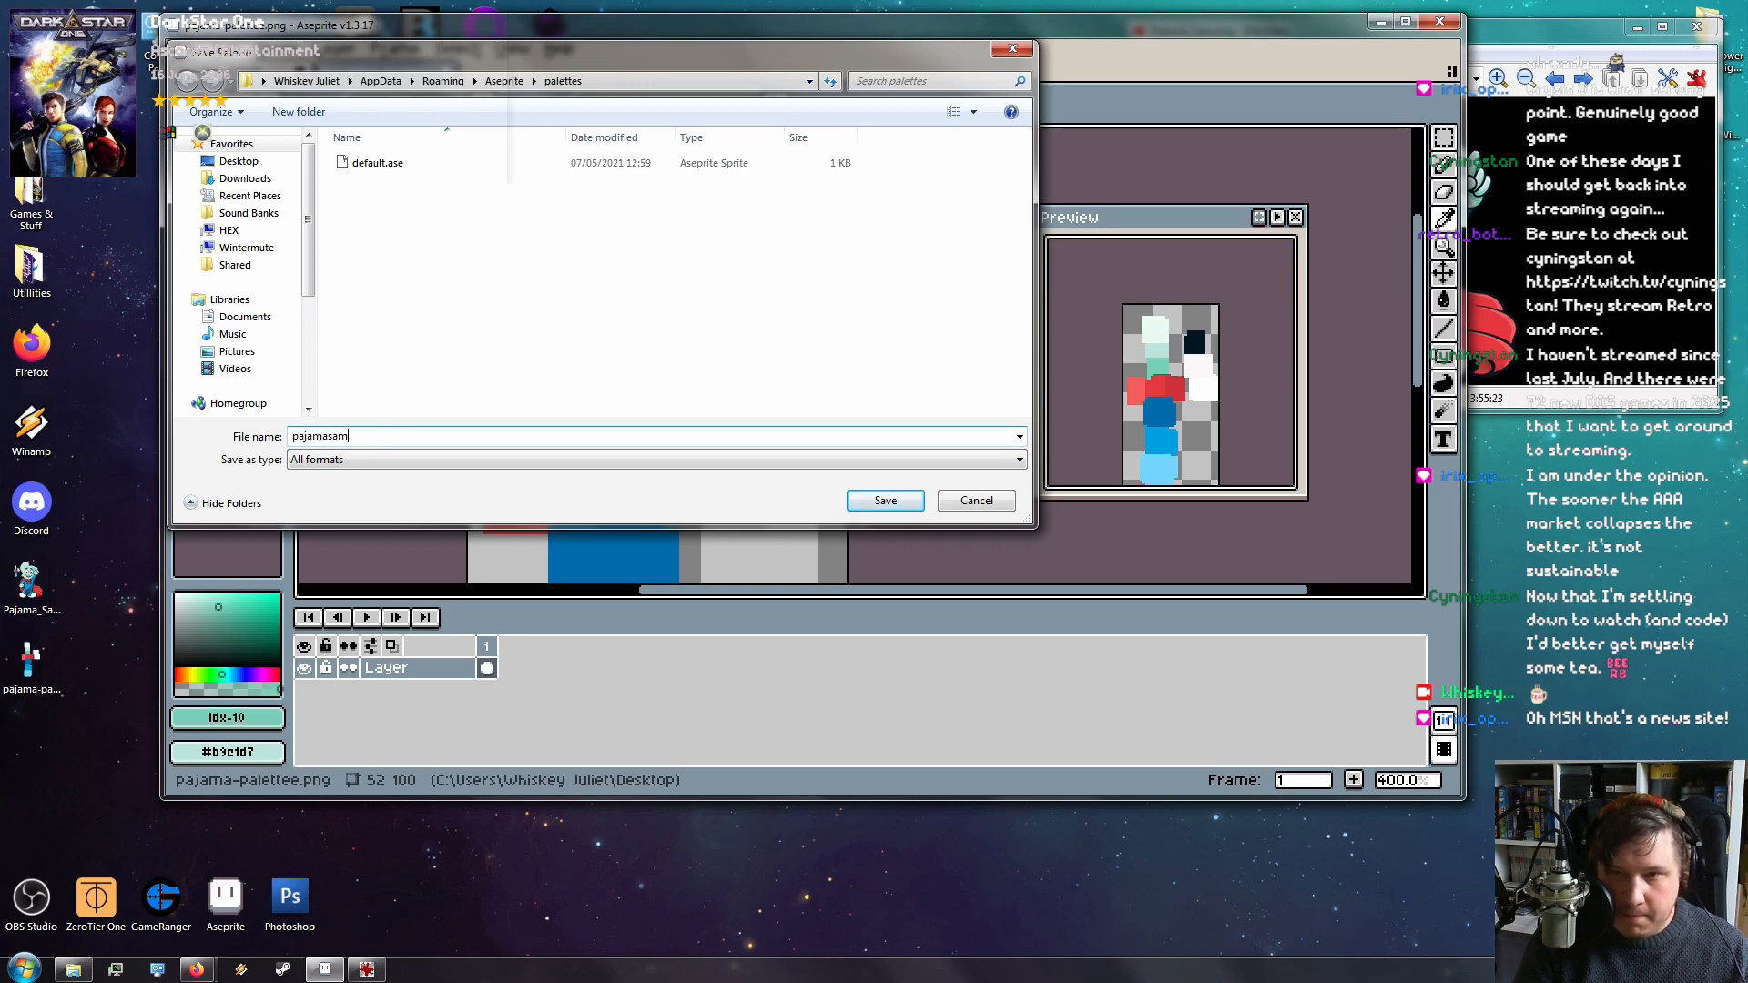
key(Return)
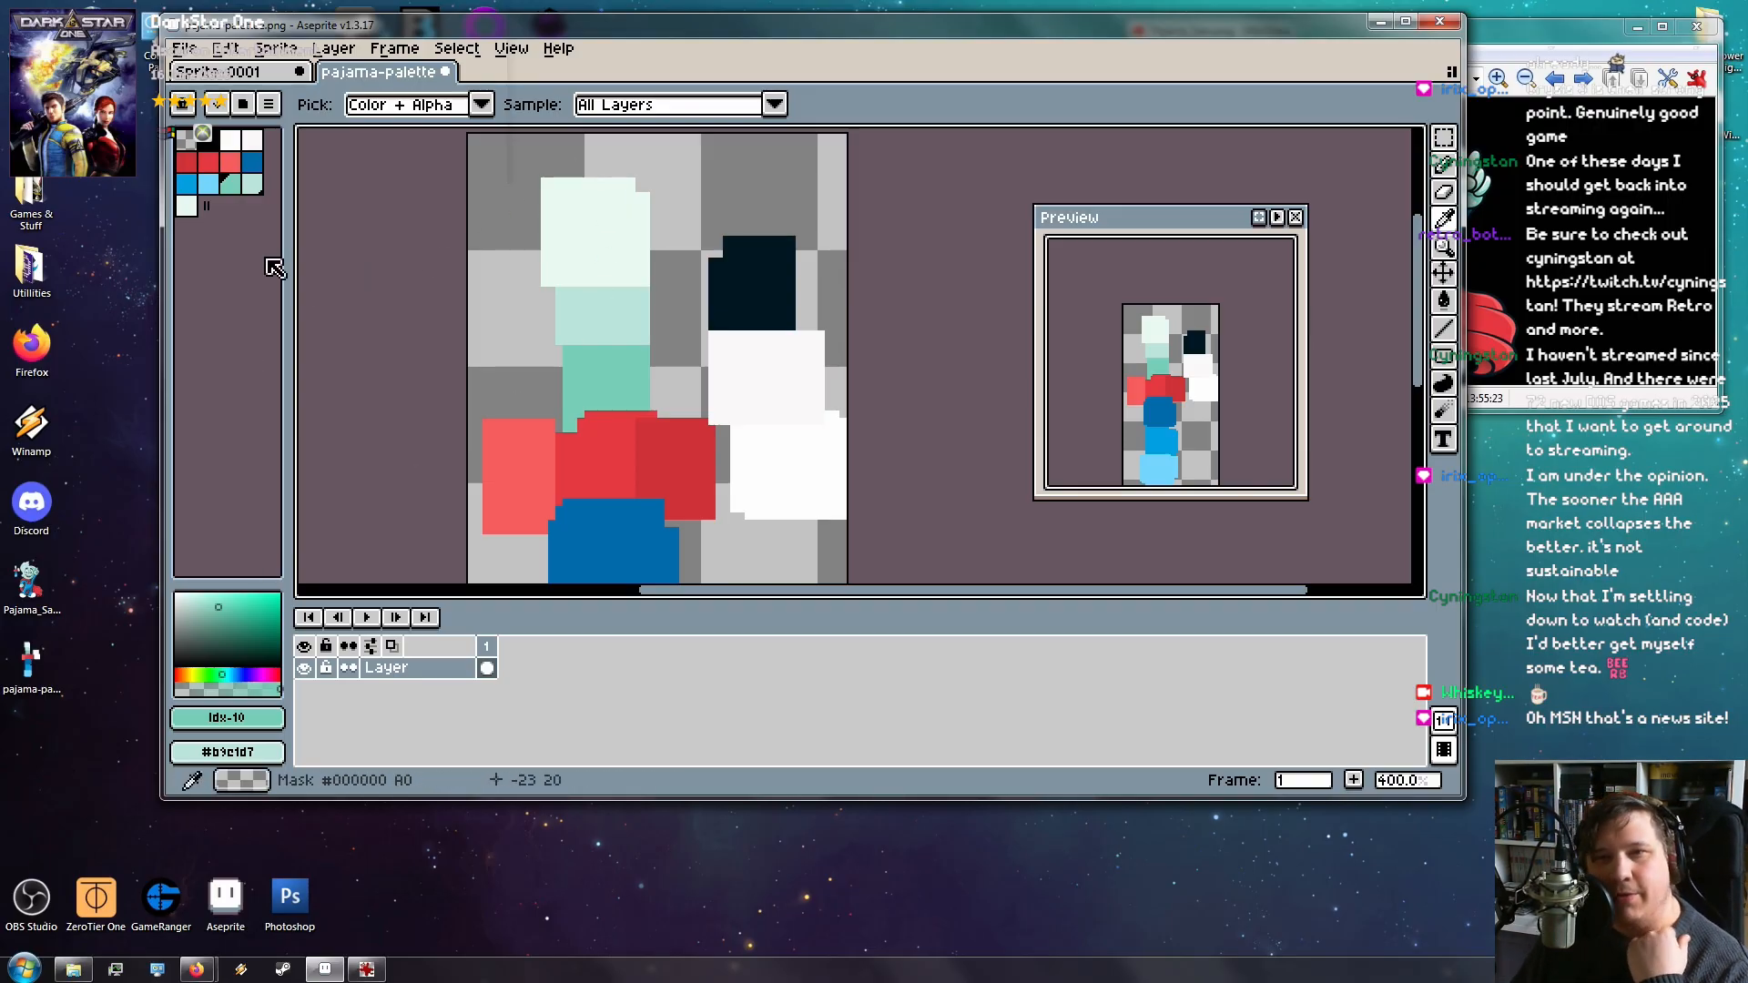
Maximize the Aseprite window and look through the File > Export submenu without choosing anything
double_click(492, 30)
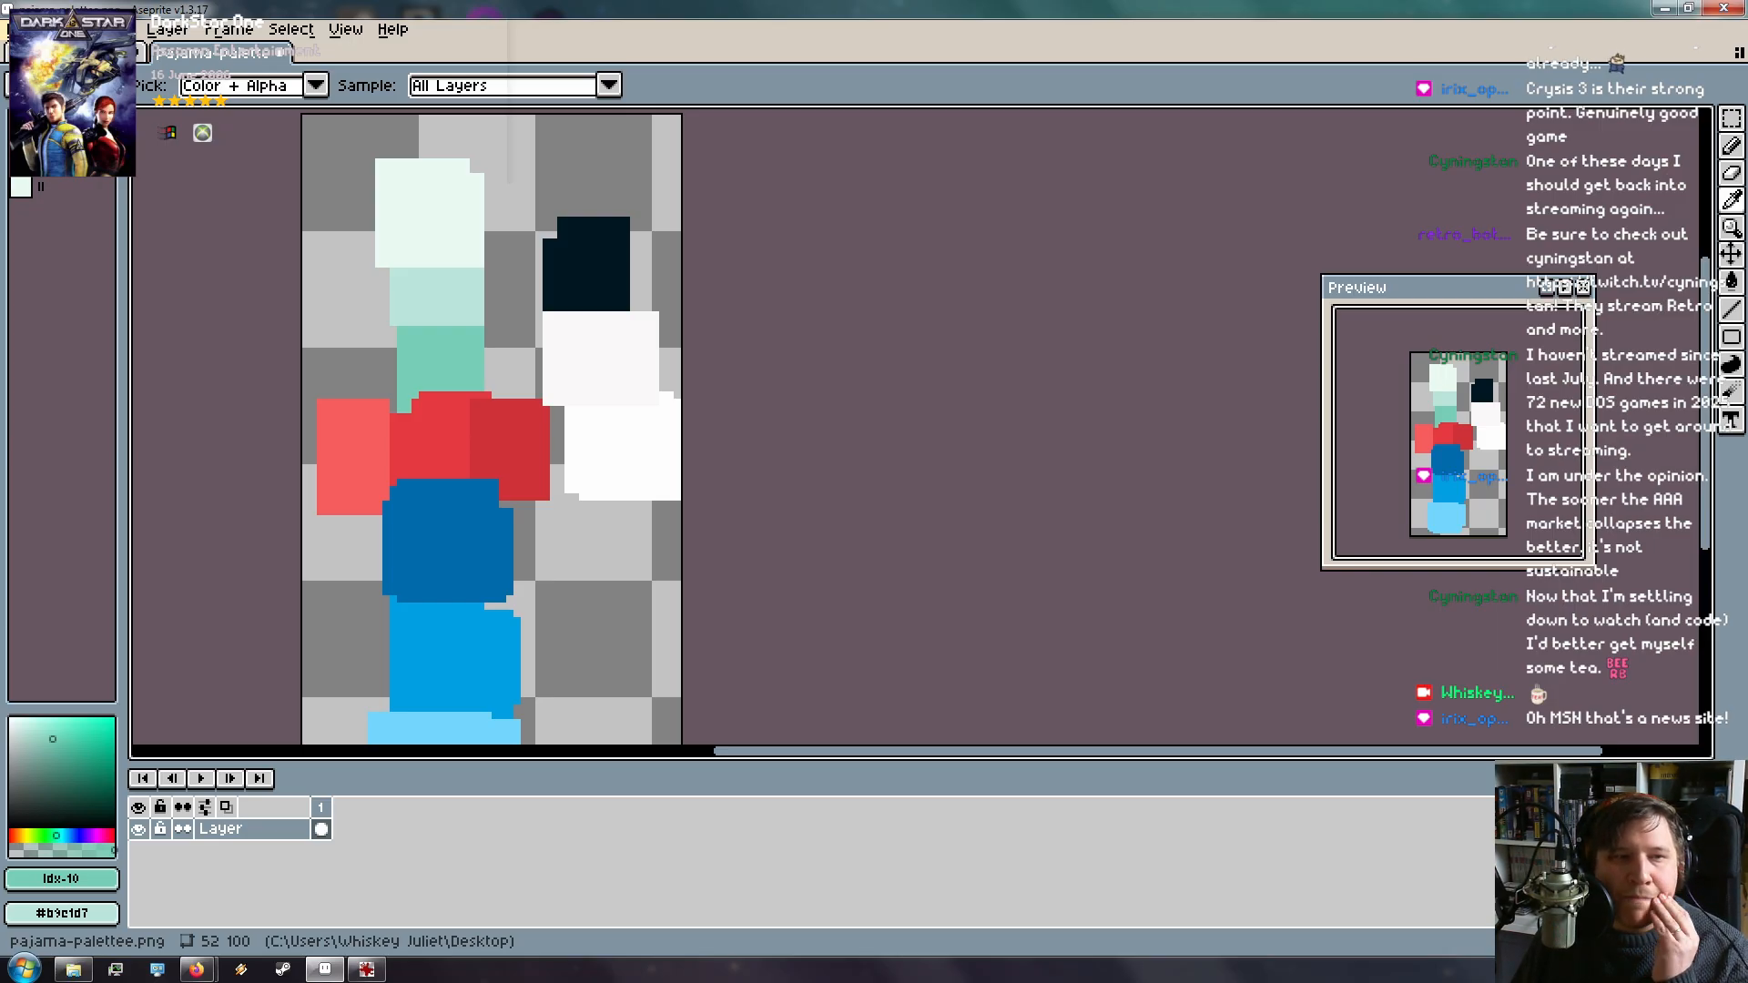
click(24, 30)
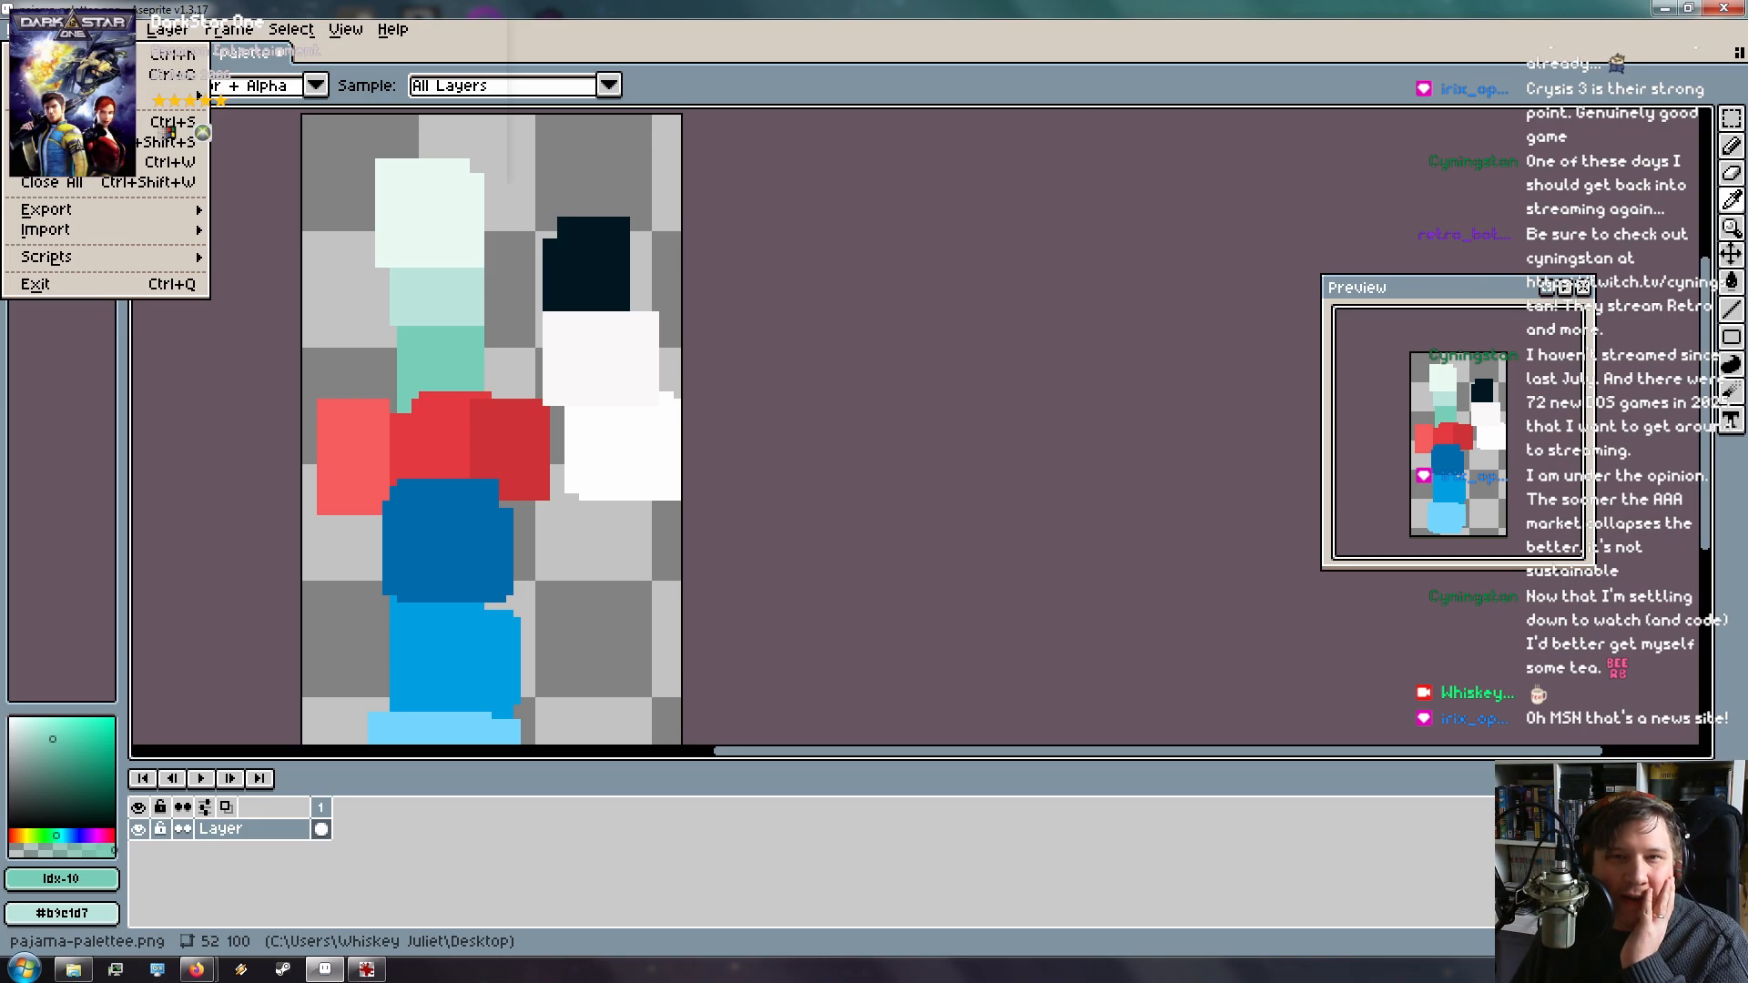
click(25, 29)
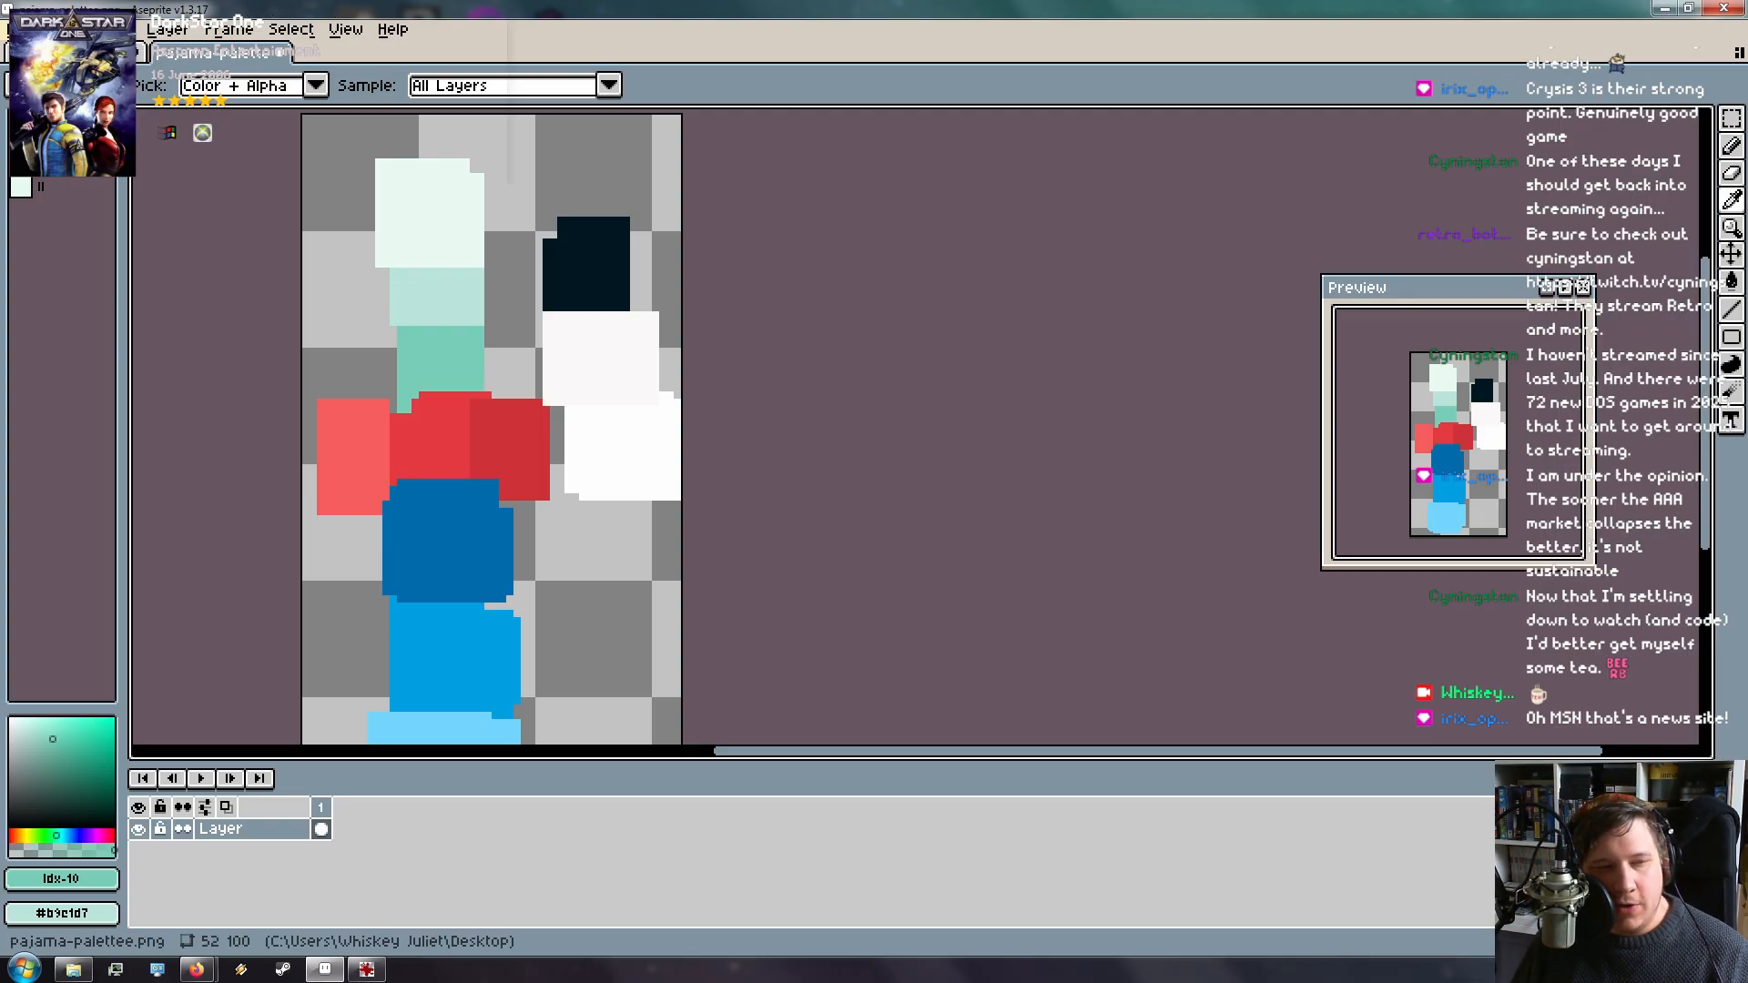
click(25, 30)
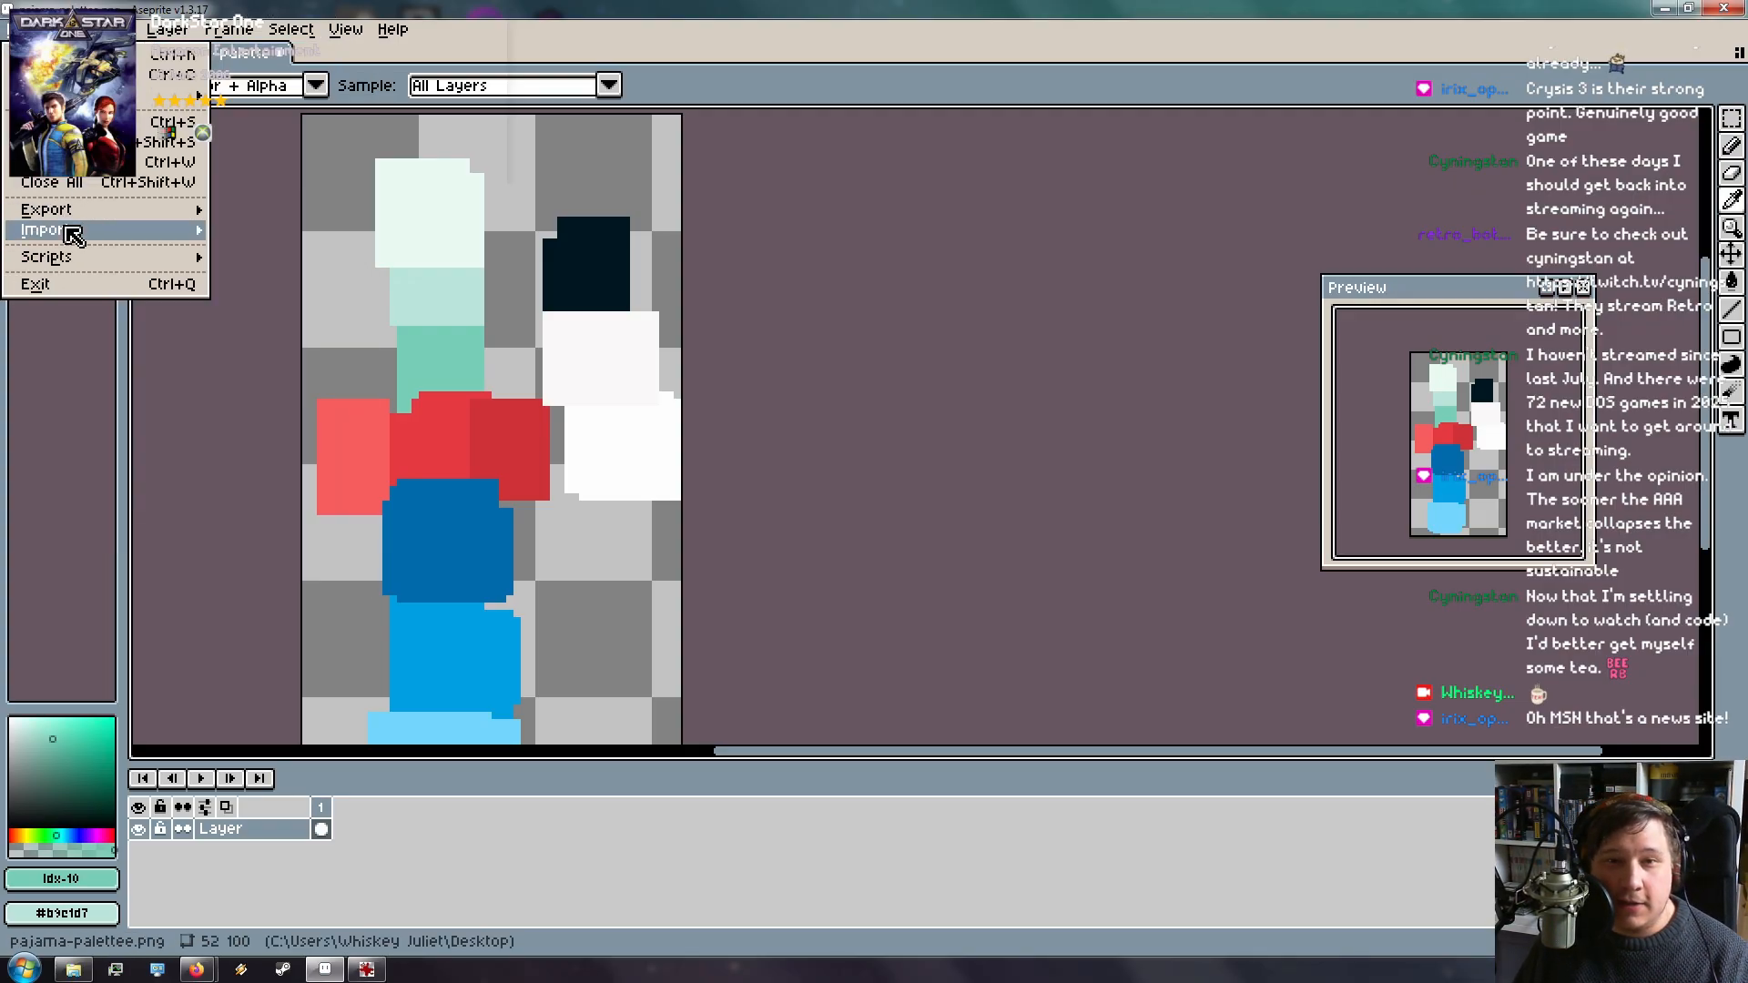
mouse_move(82, 220)
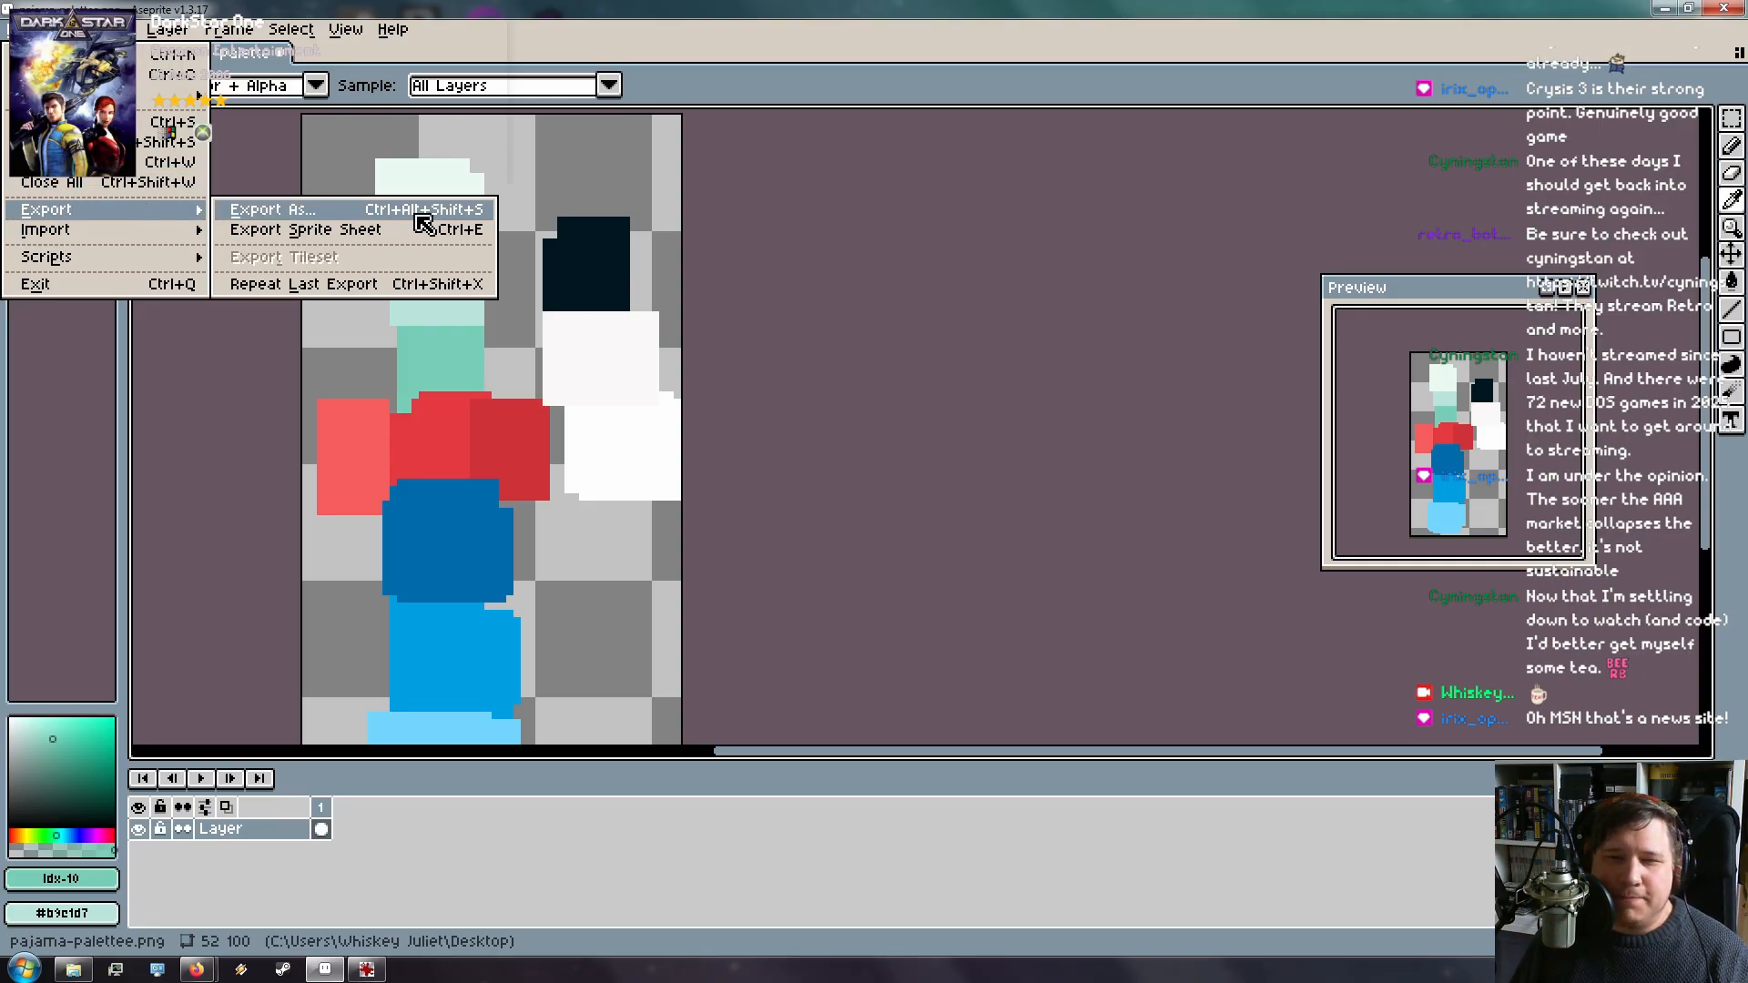
click(1024, 273)
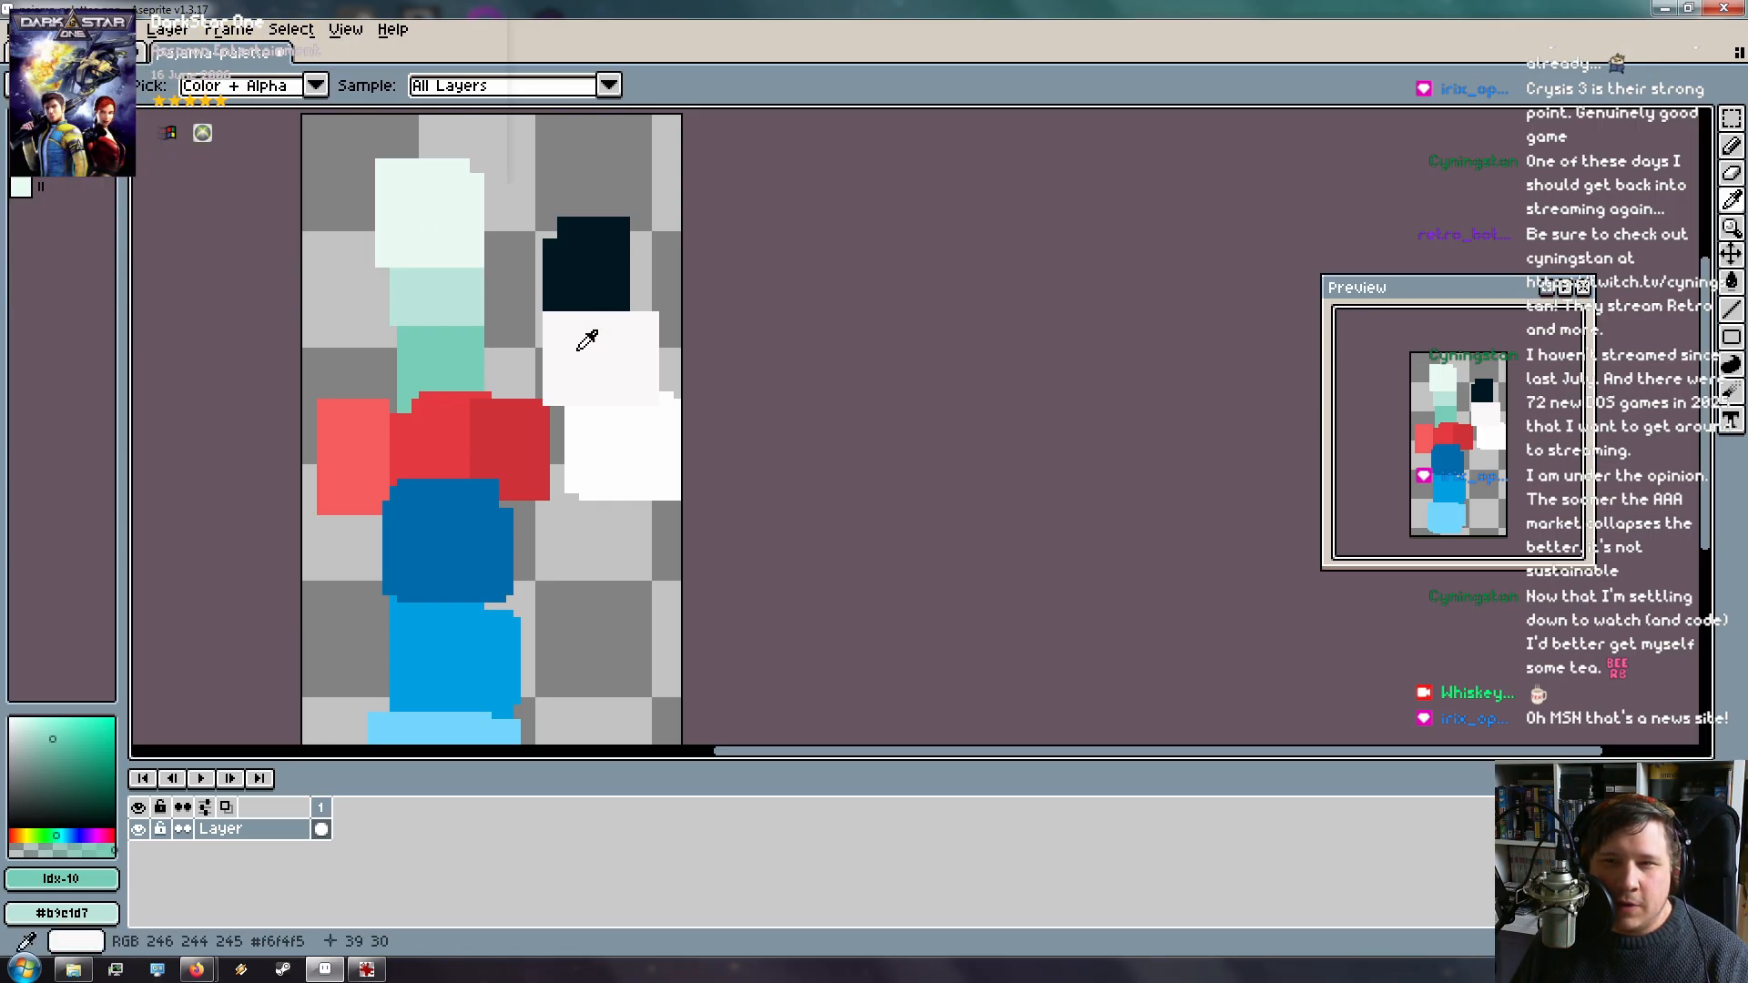
Set up a new 64x64 sprite in Indexed colour mode with a transparent background
click(27, 28)
click(55, 54)
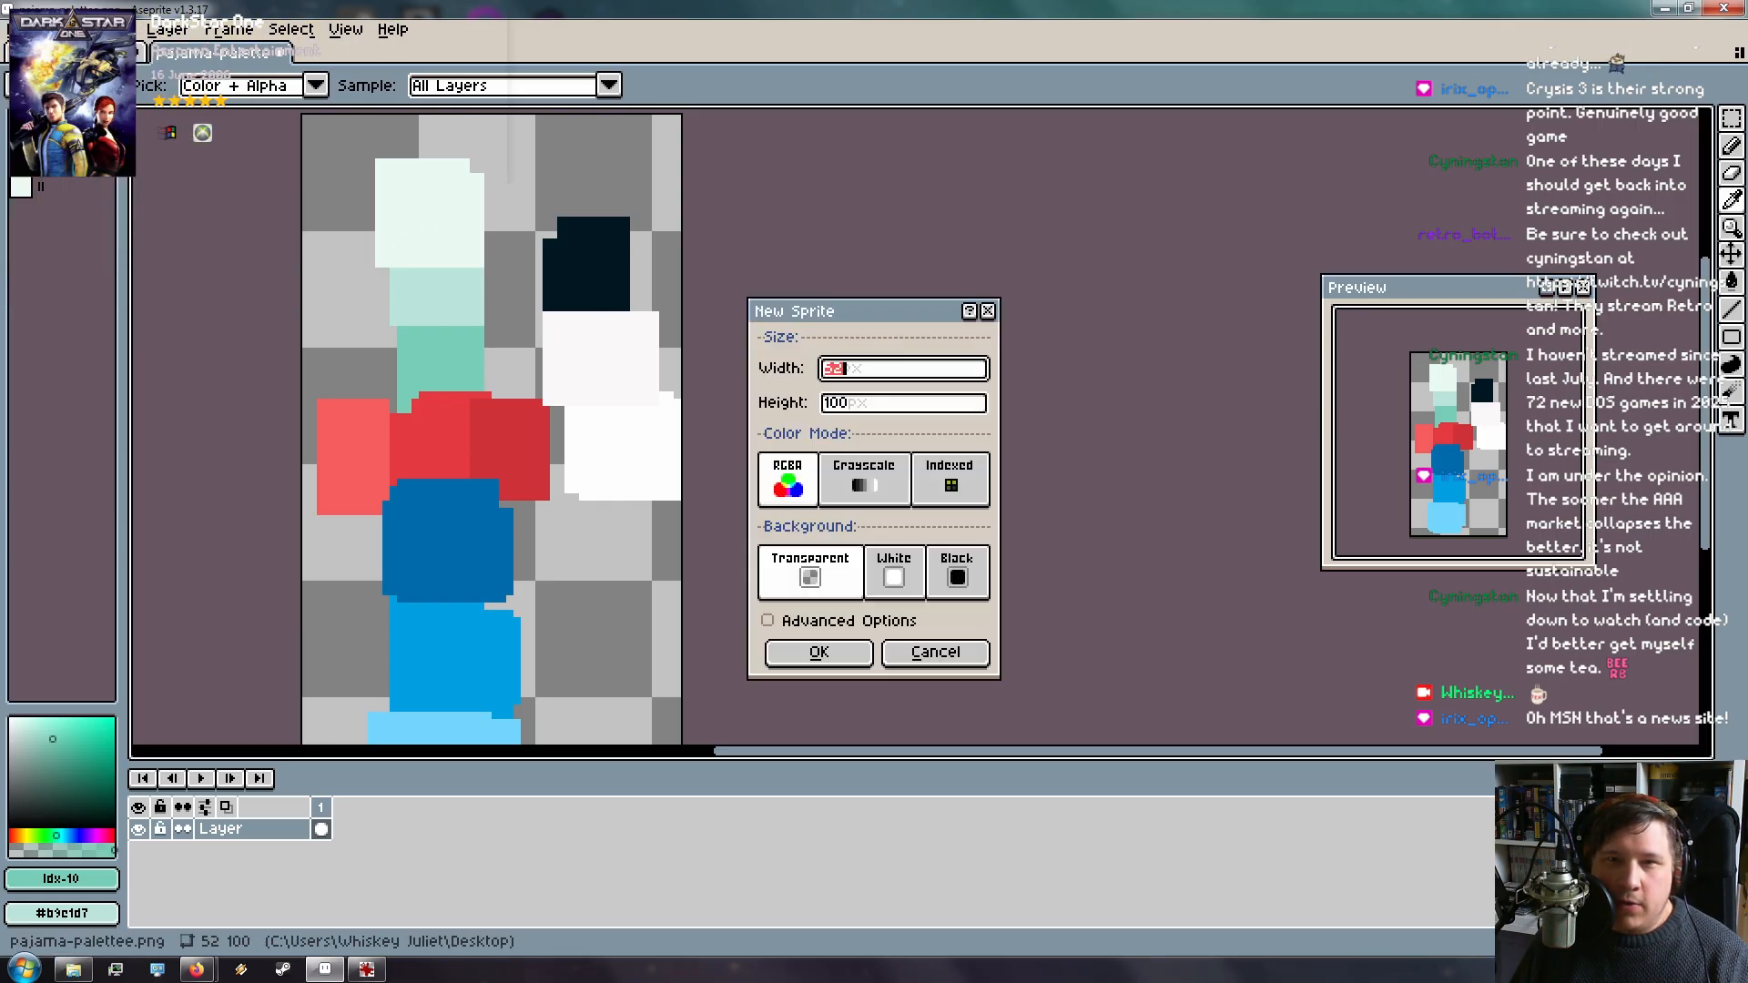
click(956, 478)
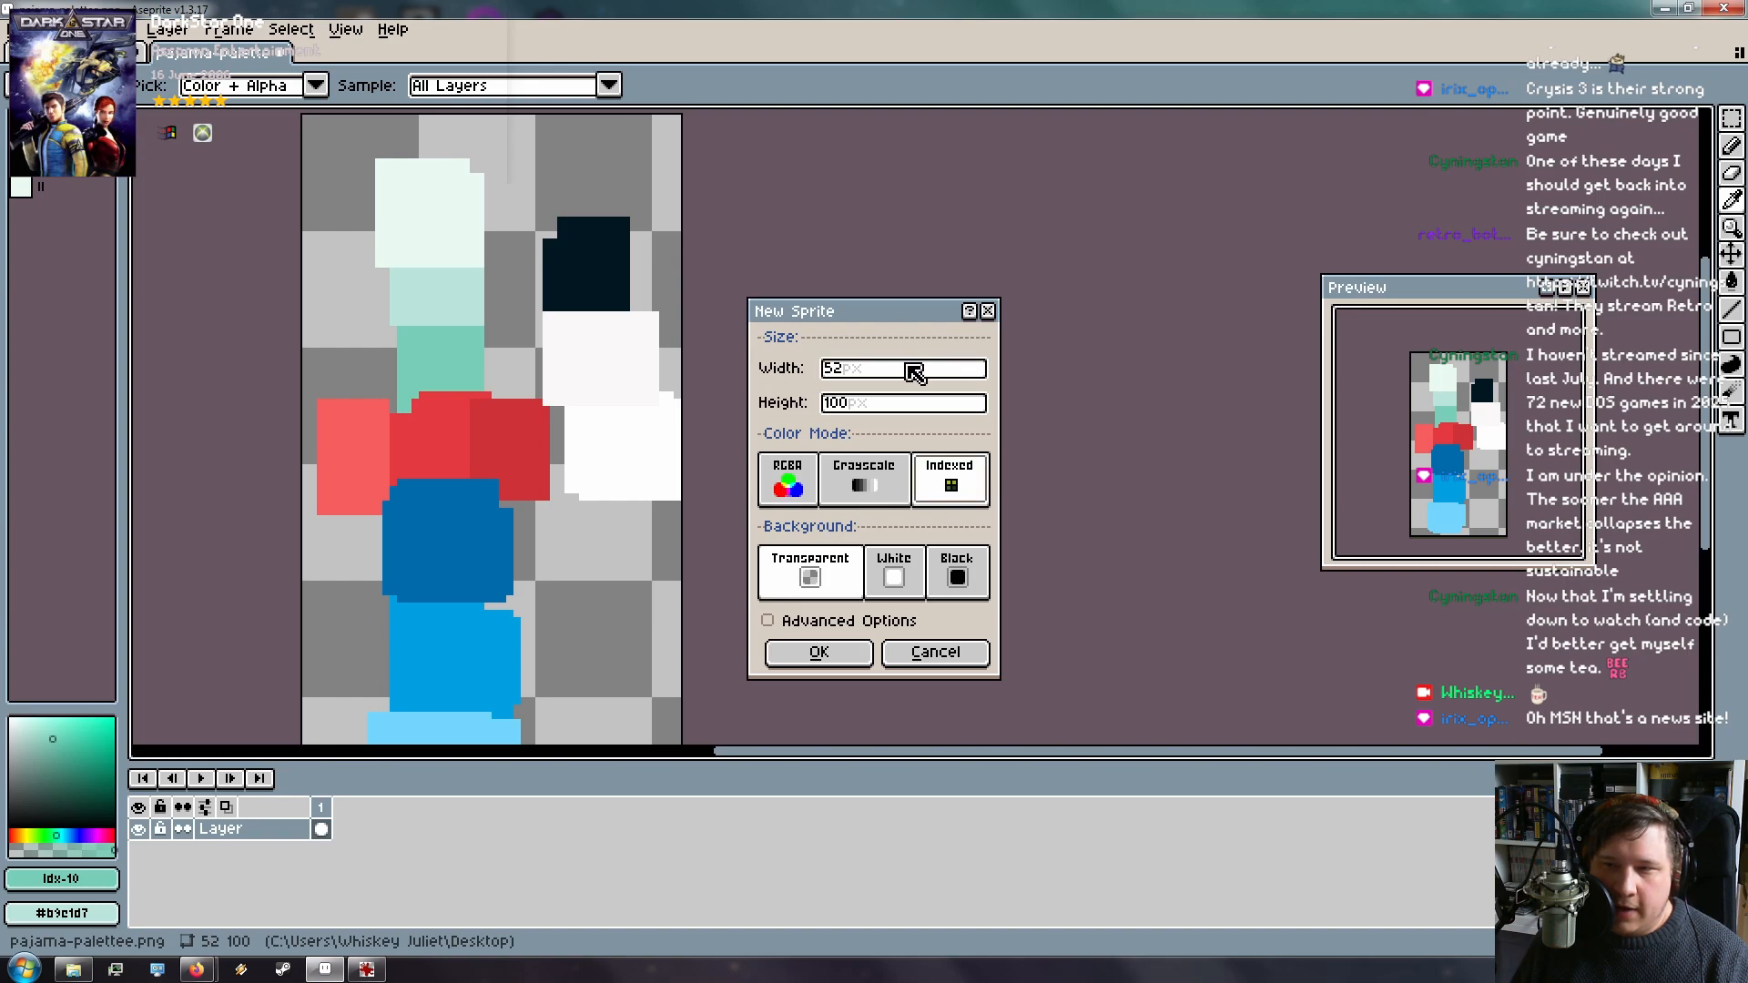
text(64)
key(Tab)
text(64)
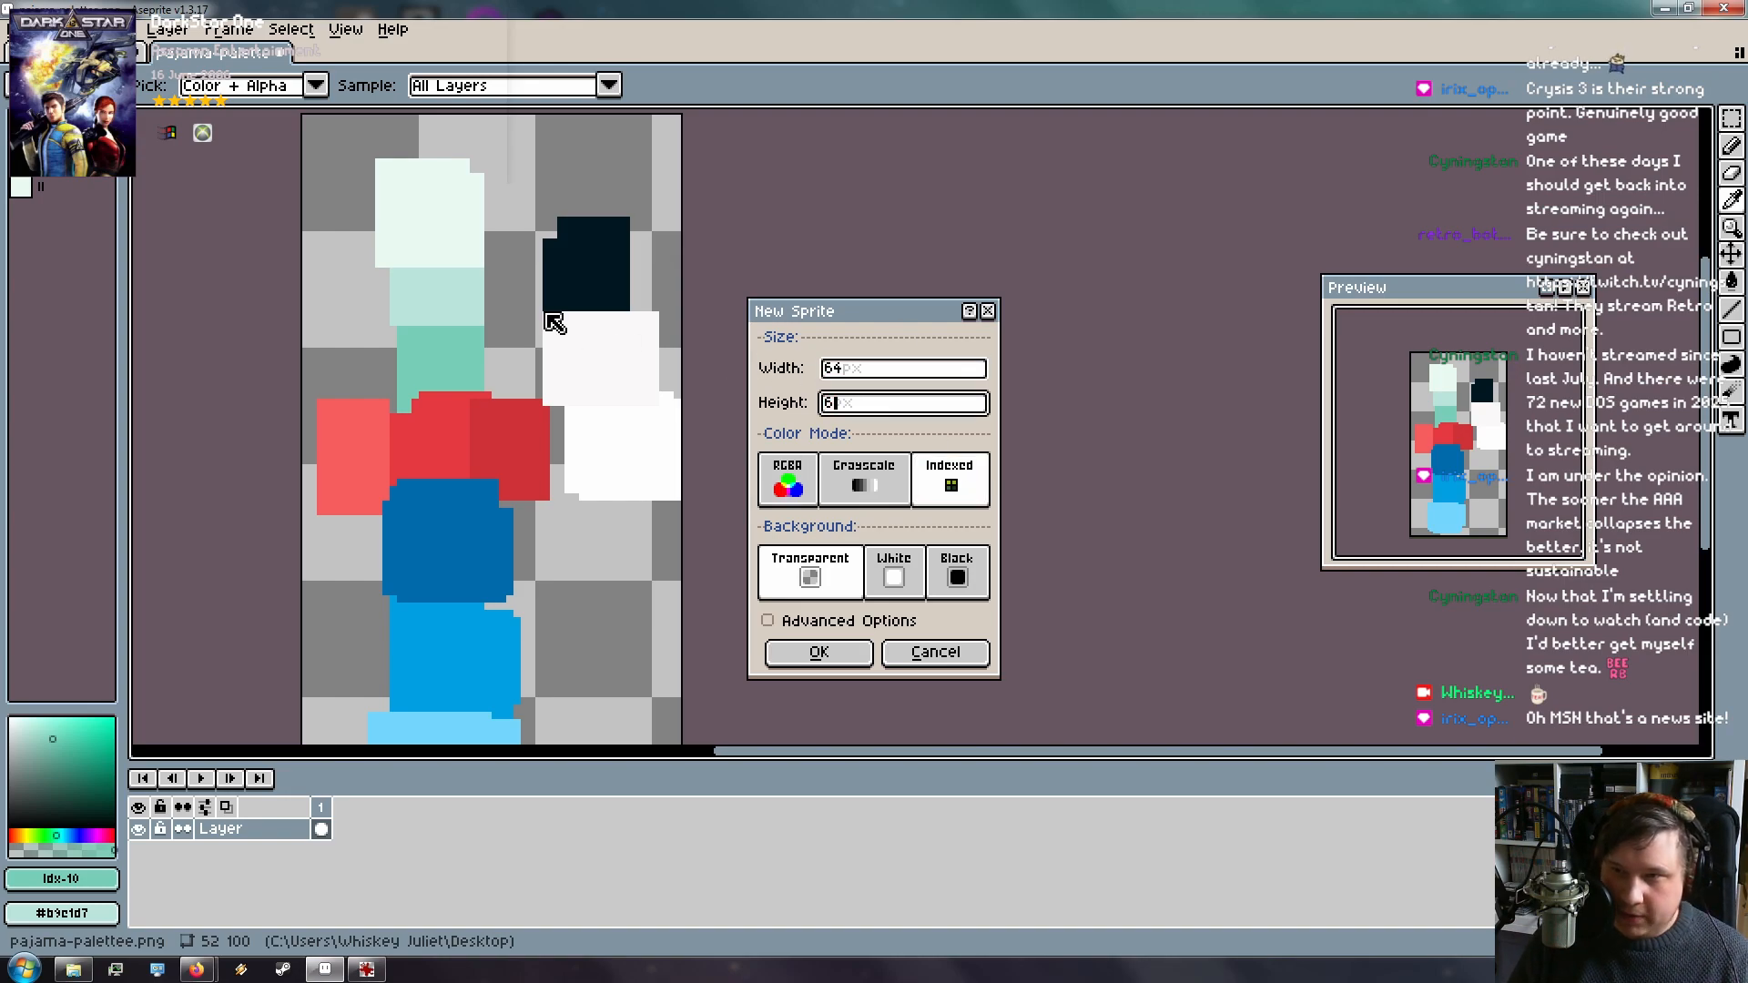
click(865, 622)
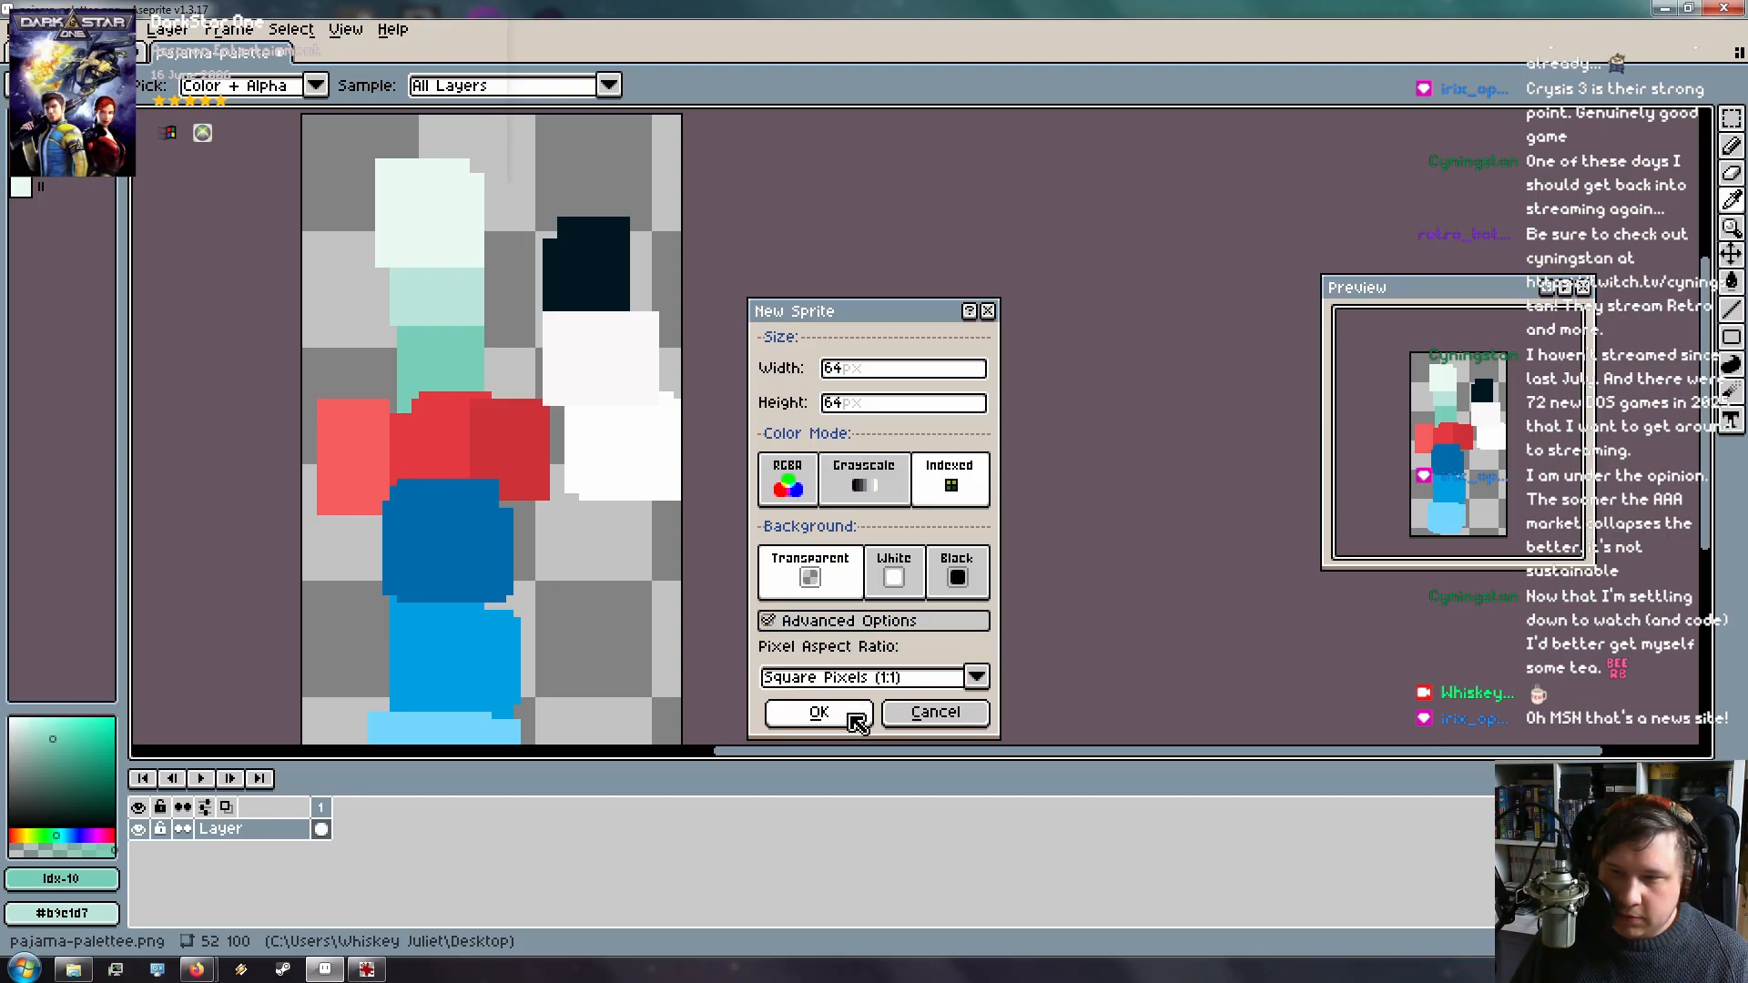
click(833, 623)
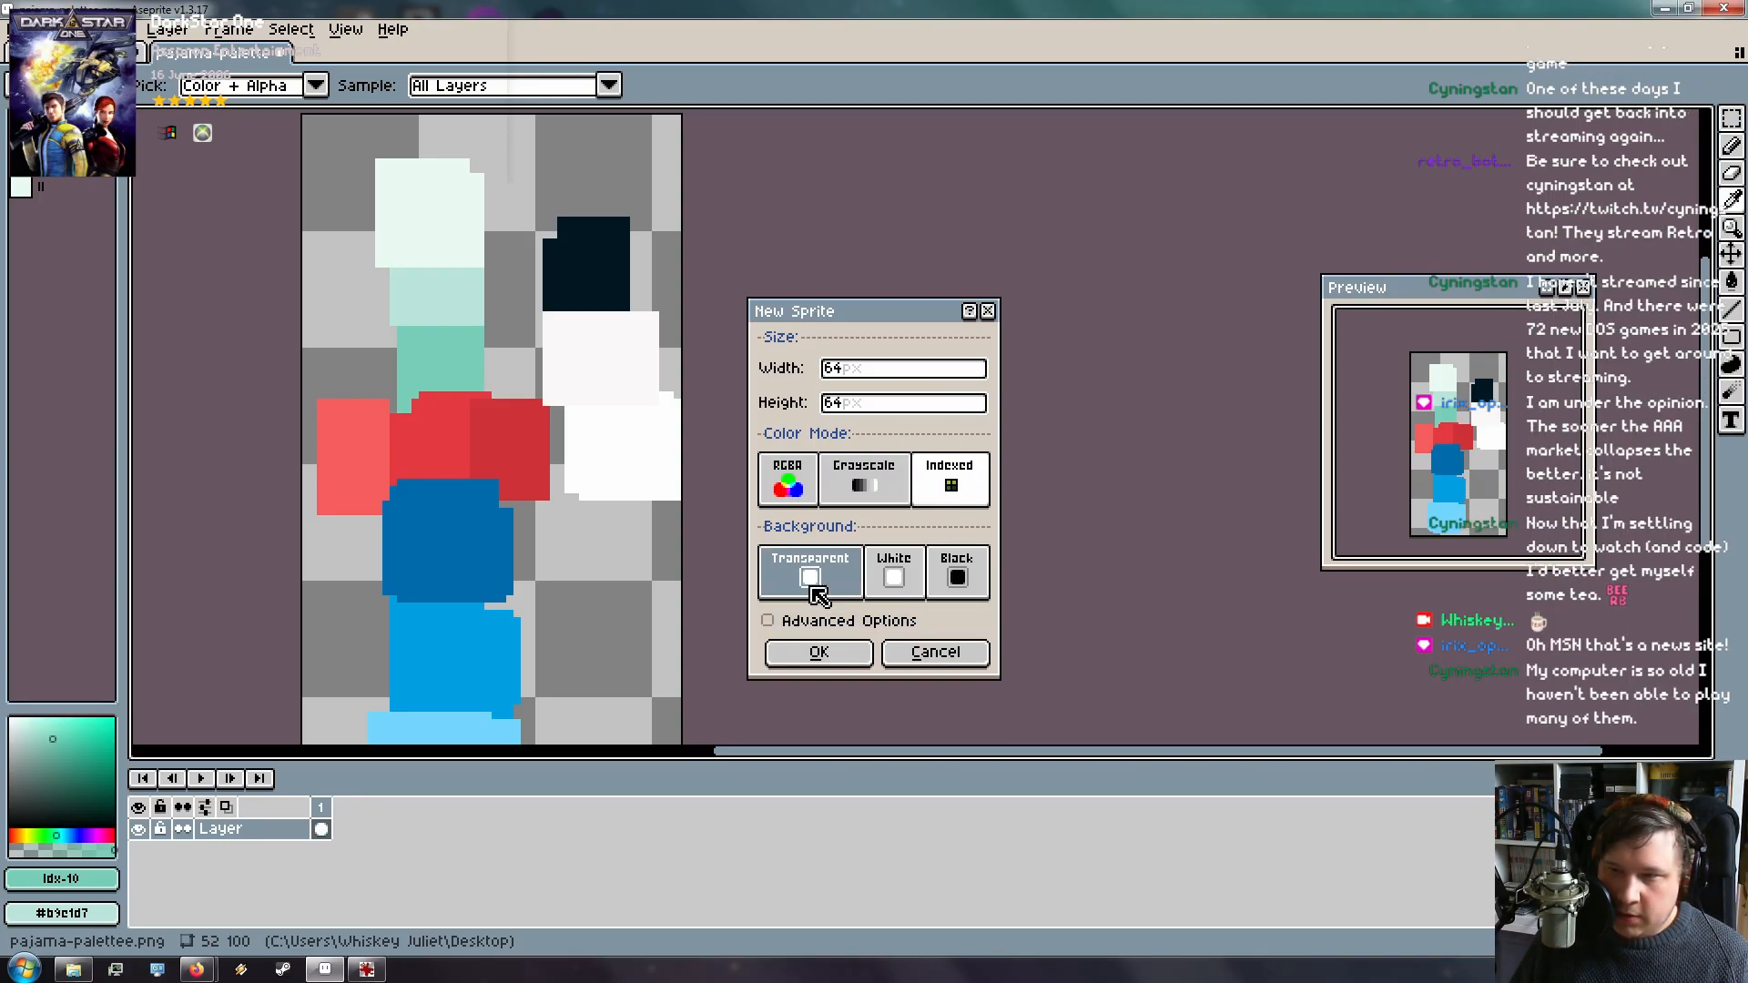
Create the 64x64 sprite and load the pajamasam preset palette onto it
click(820, 652)
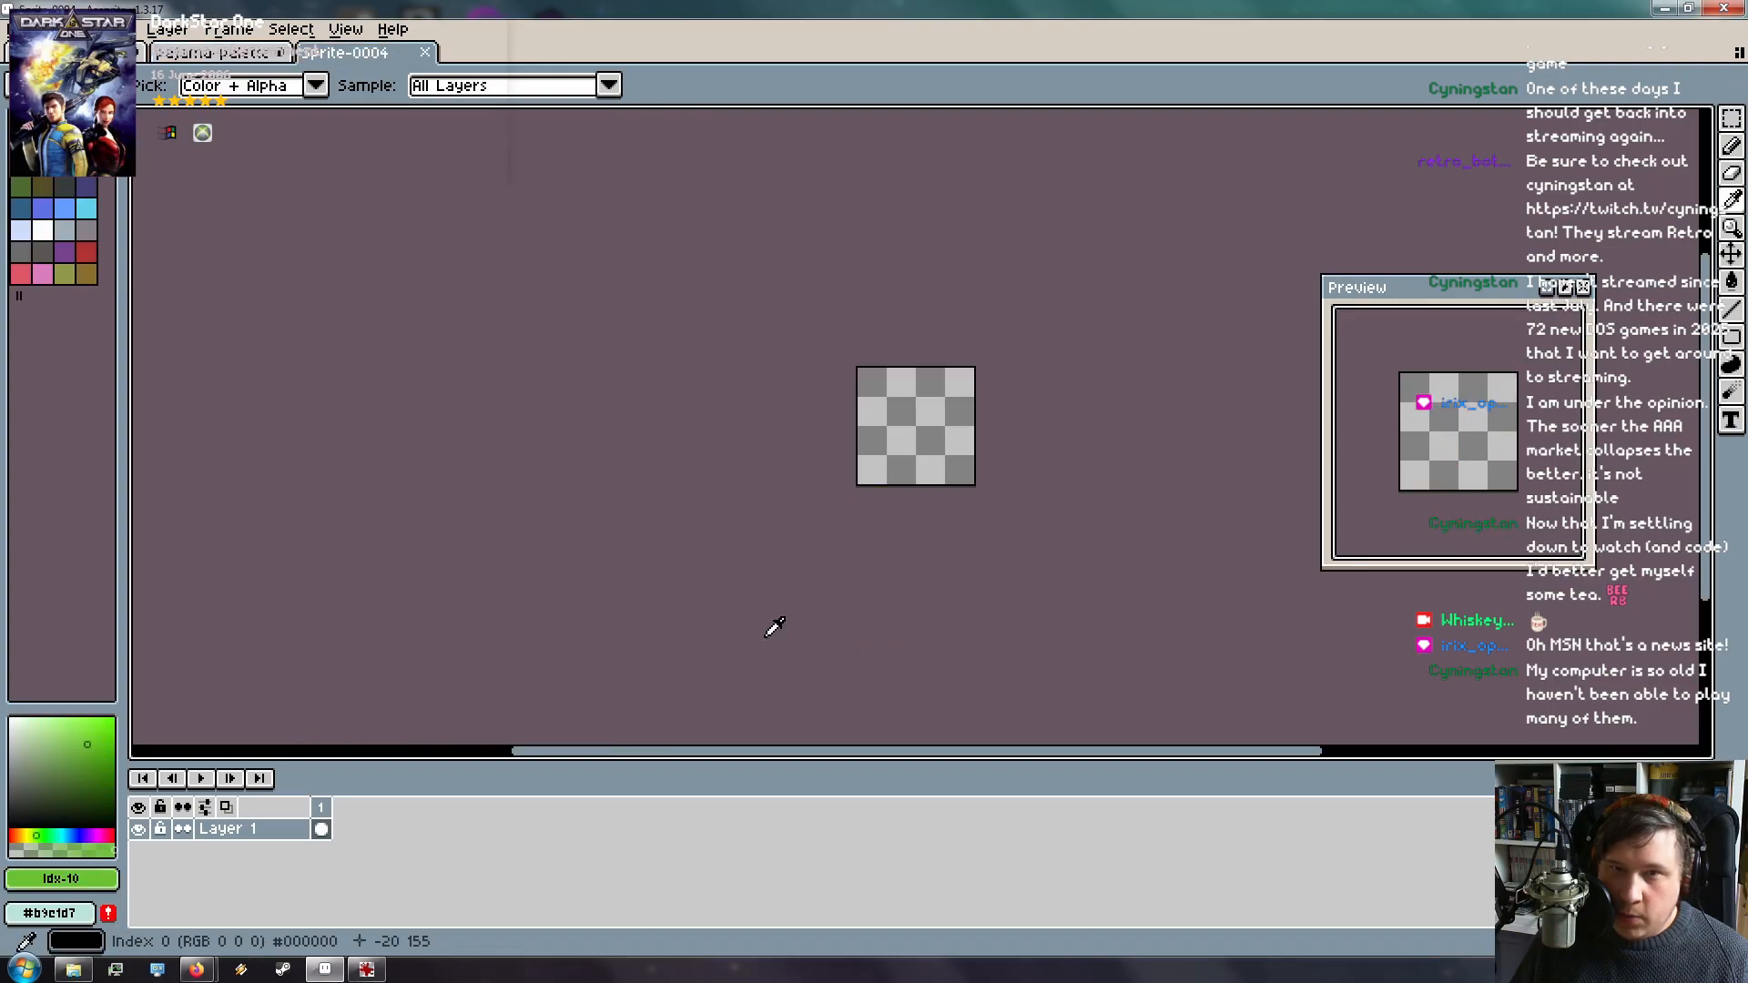
click(102, 86)
click(75, 86)
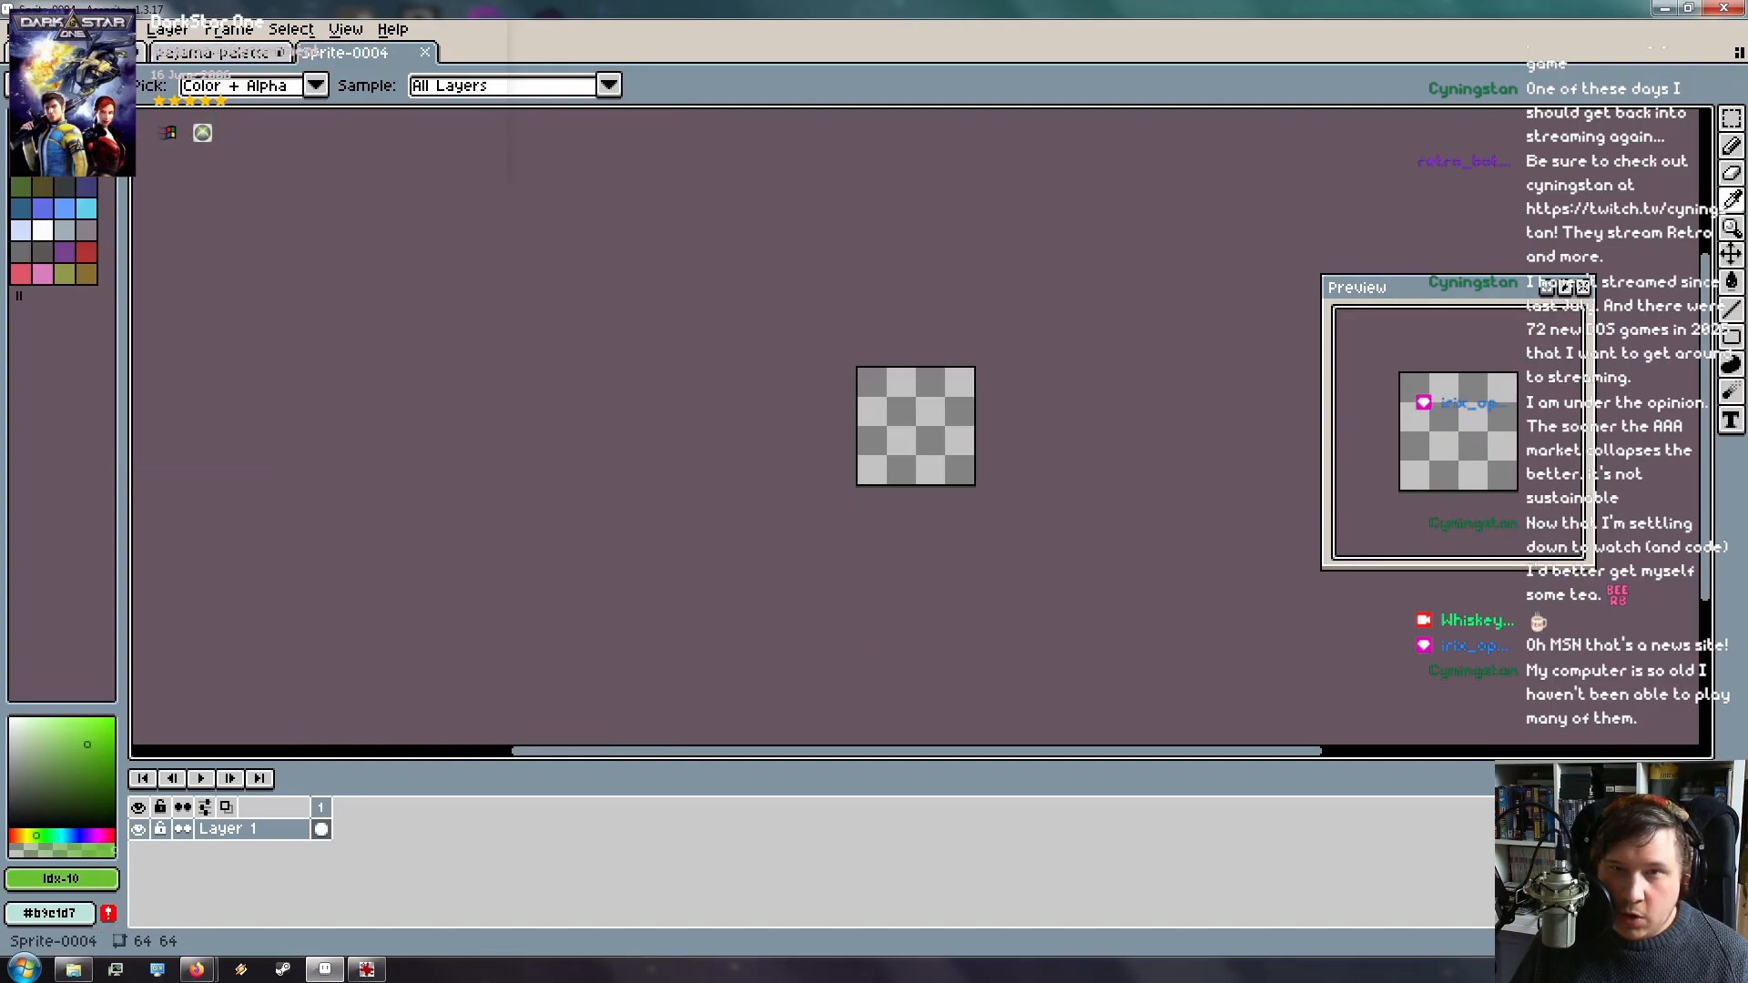
click(75, 85)
text(paj)
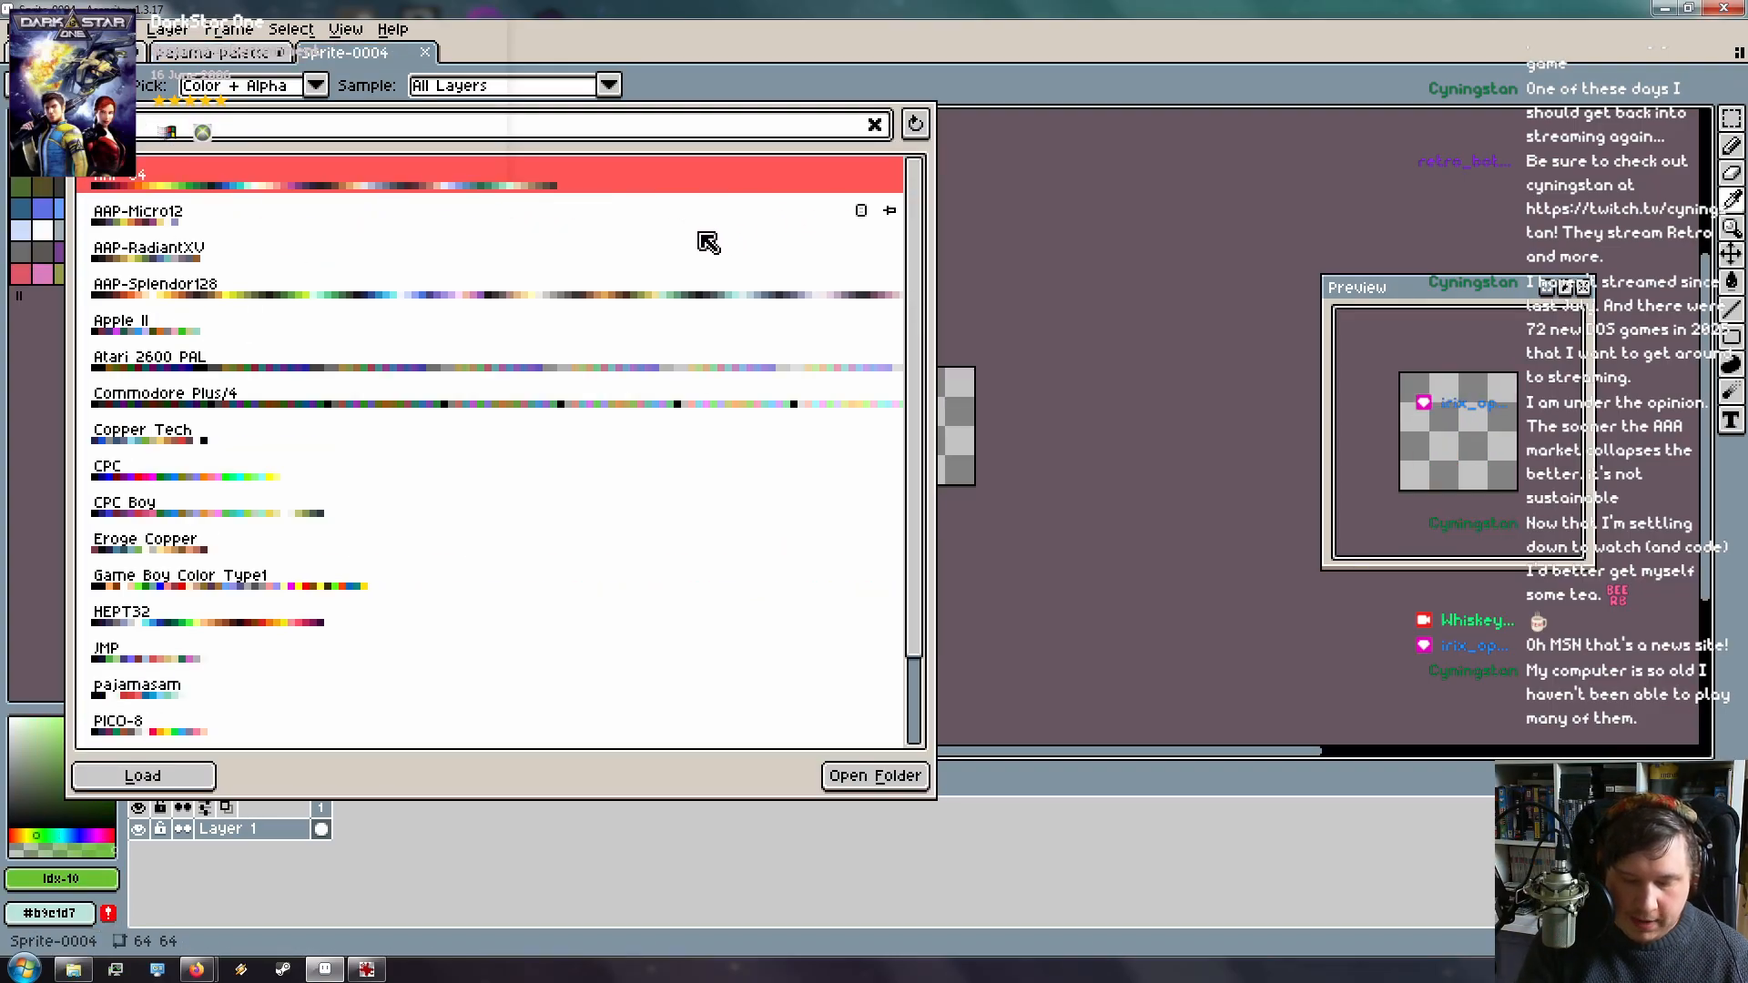
text(am)
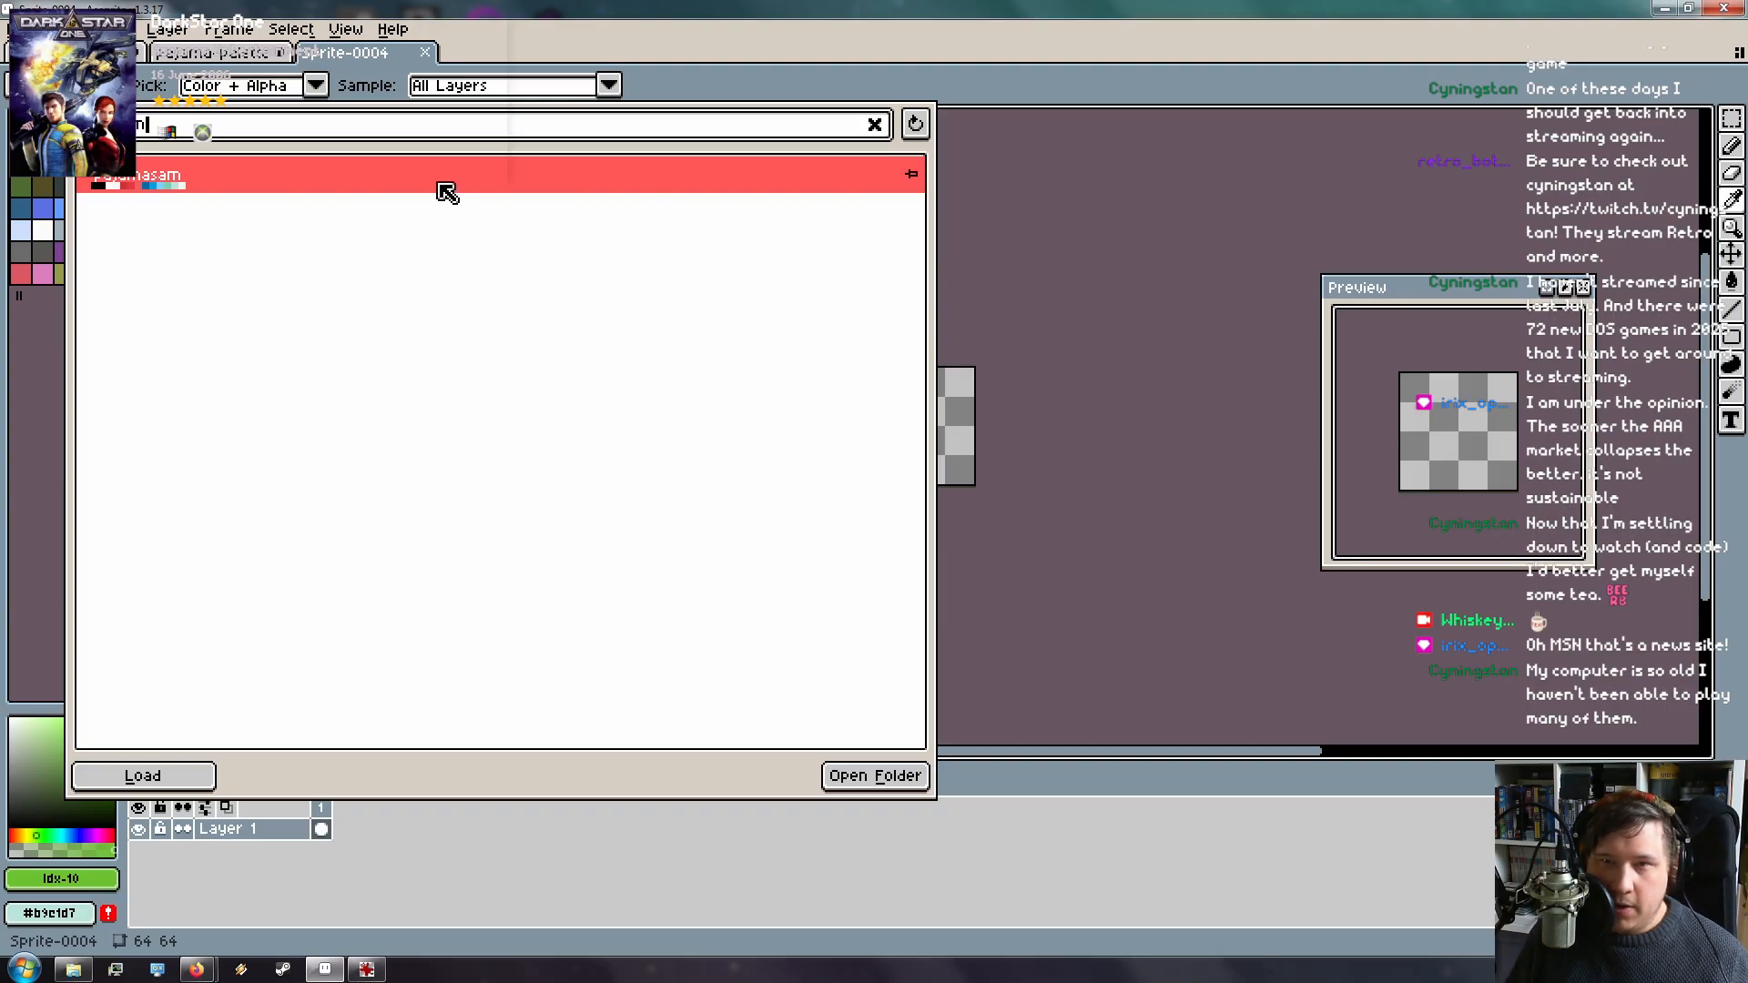
click(187, 776)
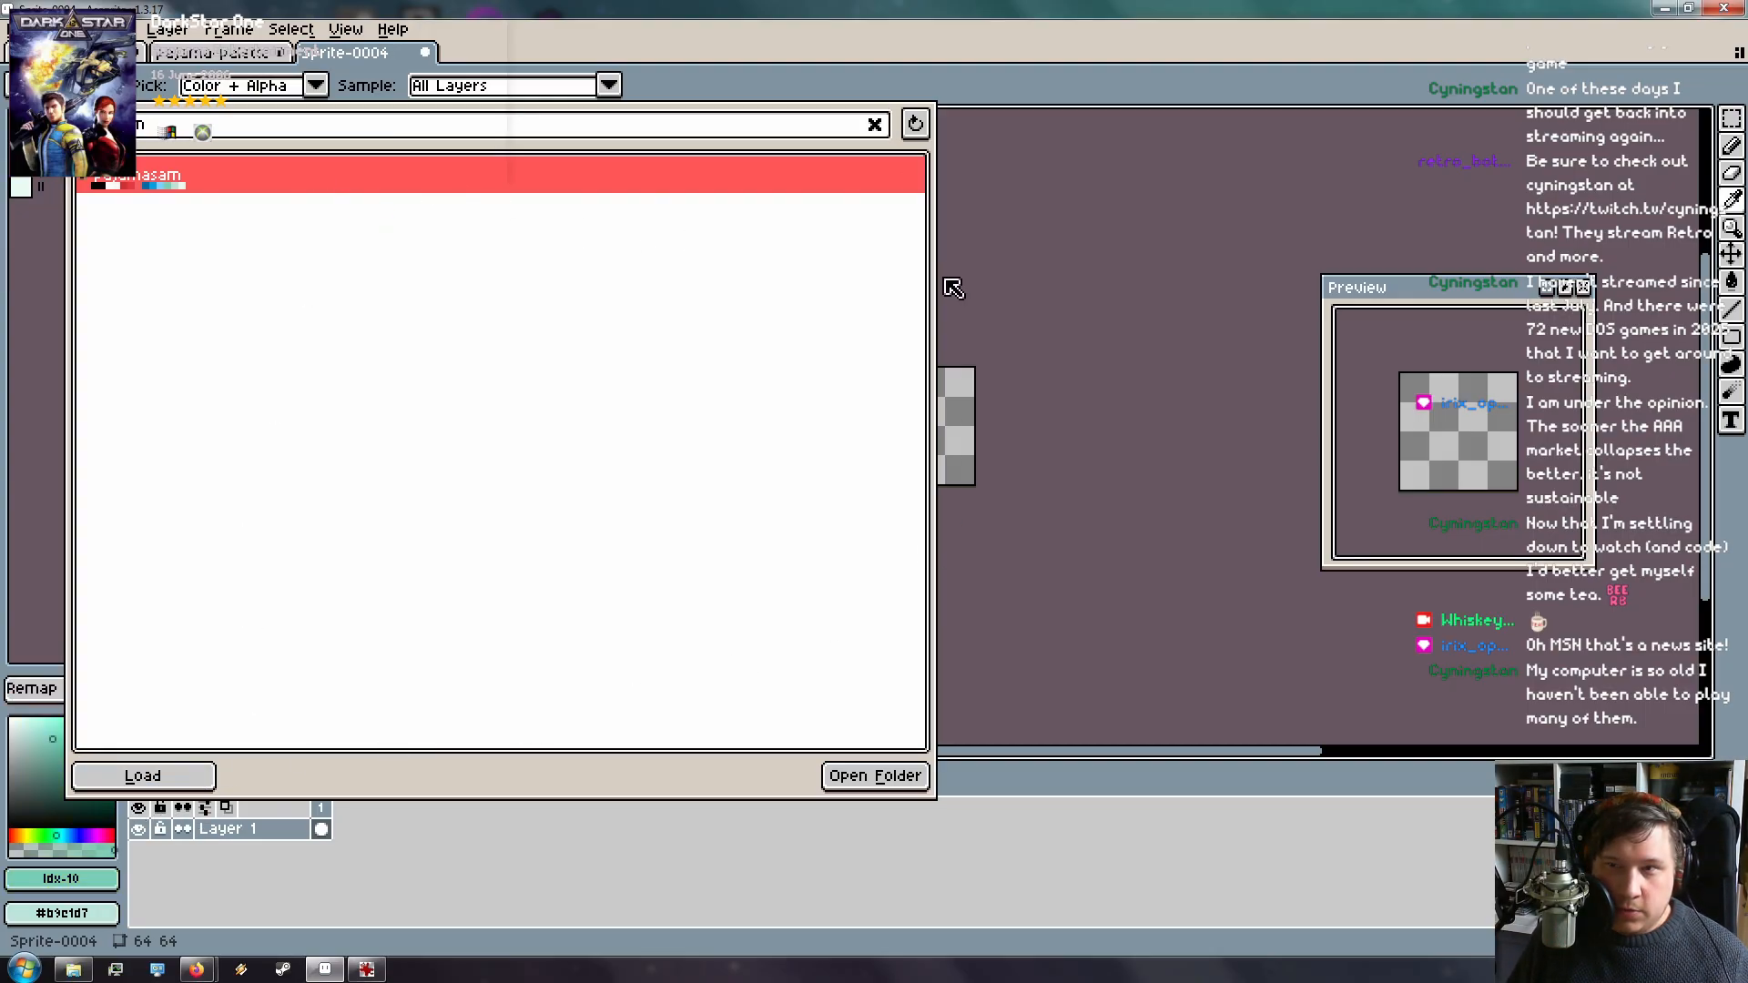
click(980, 147)
scroll(927, 463, up, 5)
drag(929, 296, 950, 512)
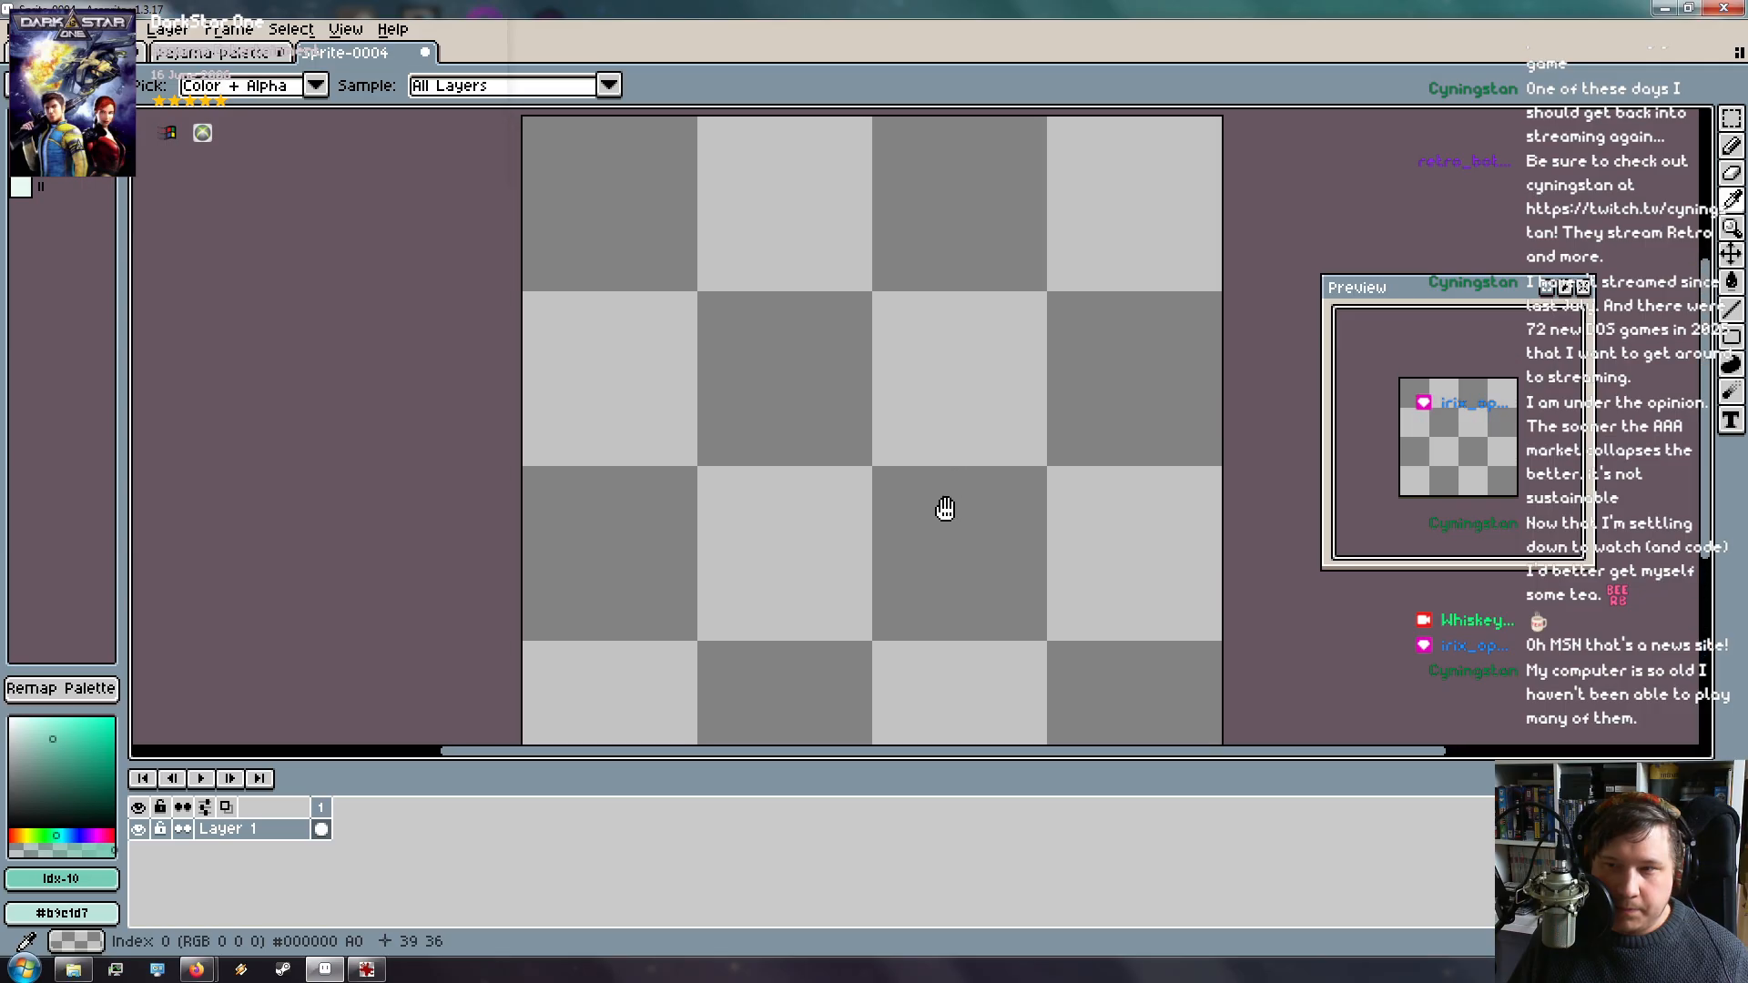
scroll(951, 505, down, 1)
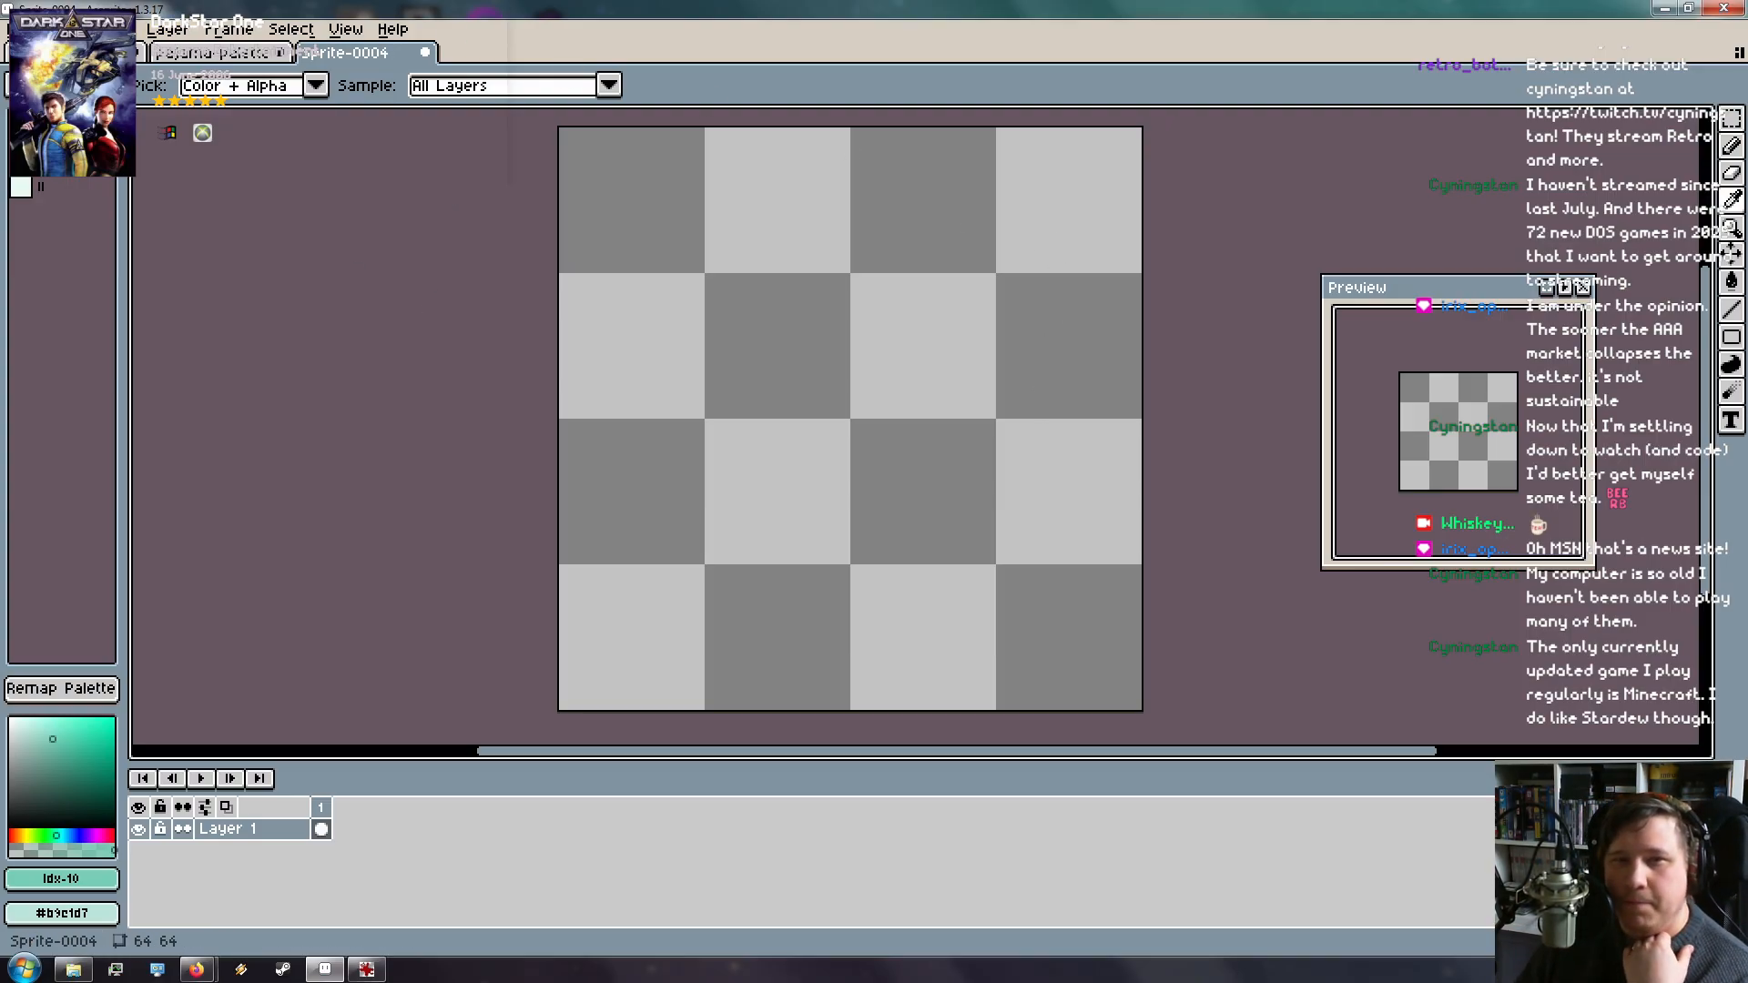
Bring the IrfanView Pajama_Sam.png window to the front and open its View menu
click(364, 970)
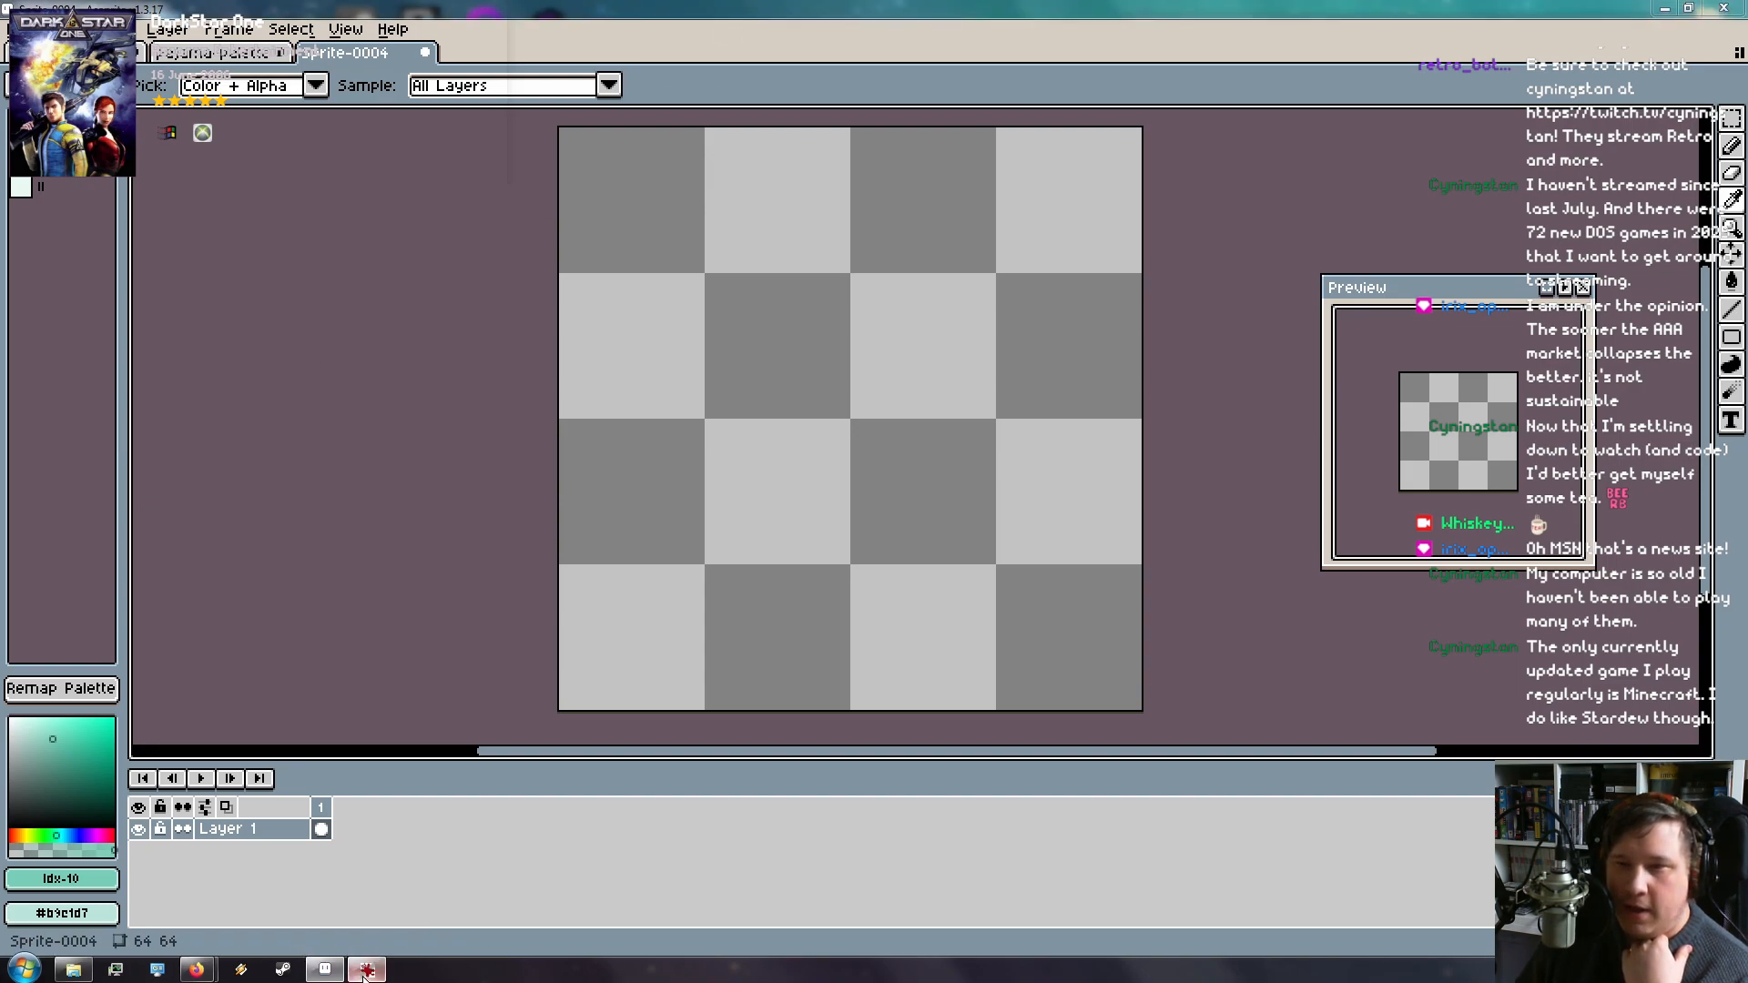
right_click(1294, 34)
click(1284, 37)
click(1303, 55)
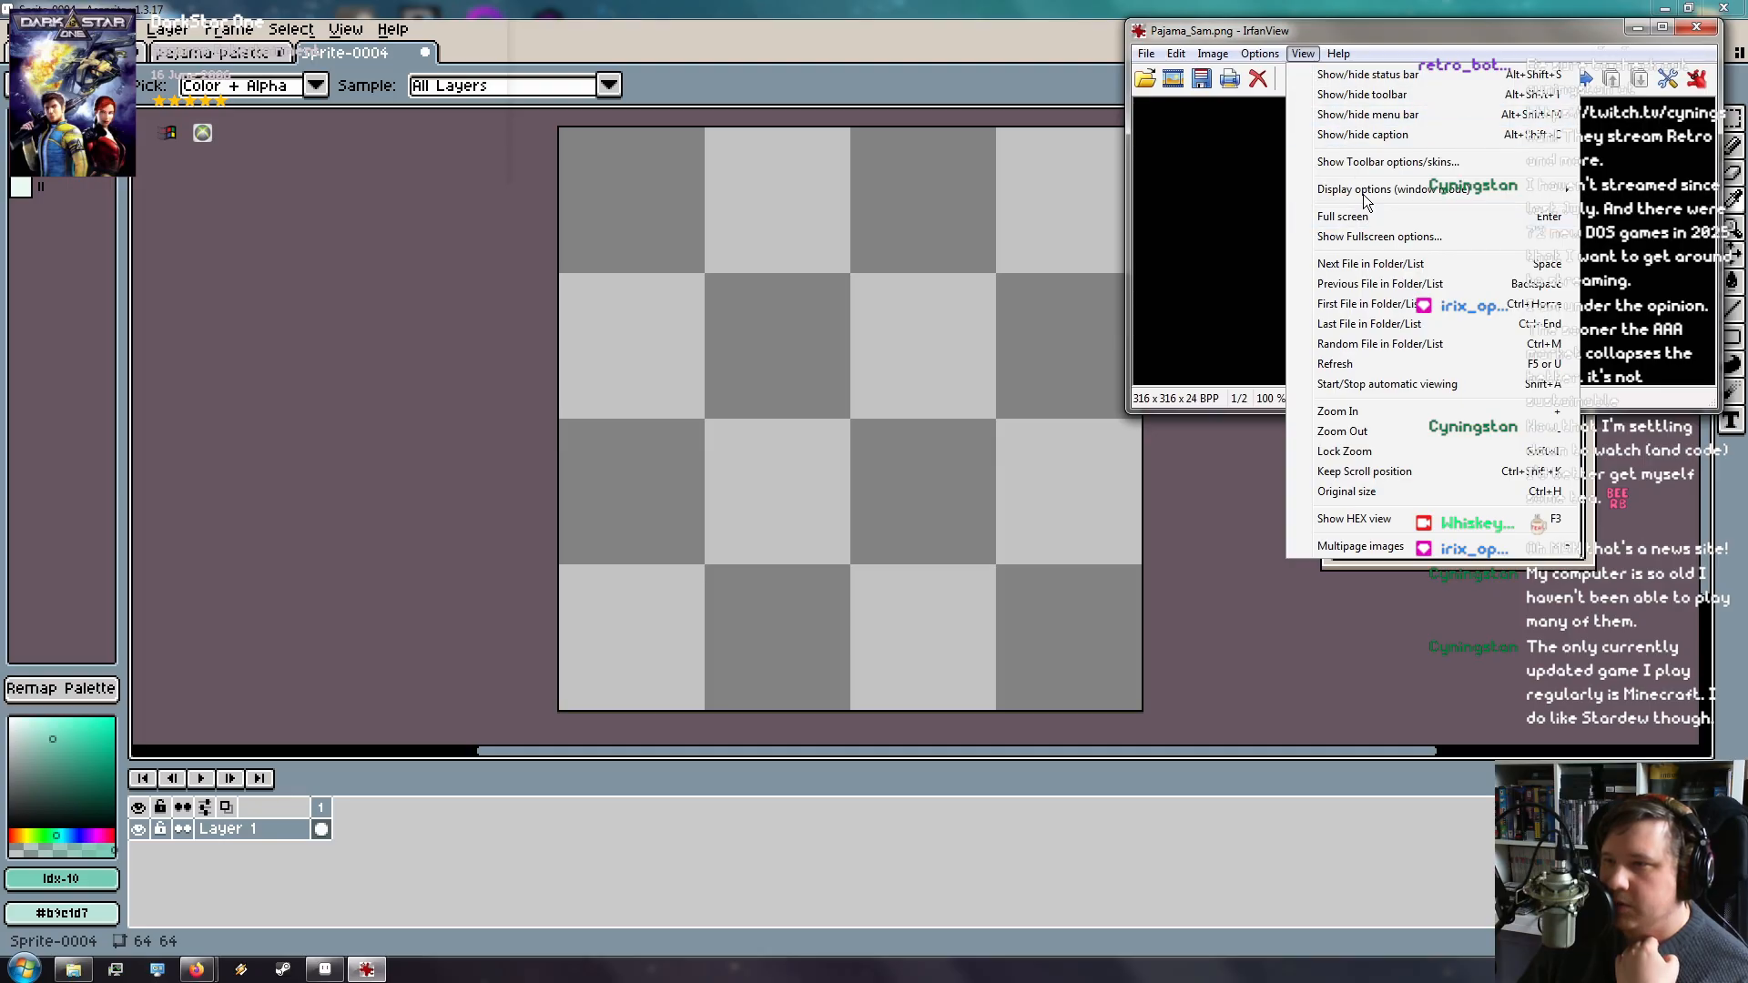
Move the IrfanView reference window to the top-right corner and narrow it
mouse_move(1367, 196)
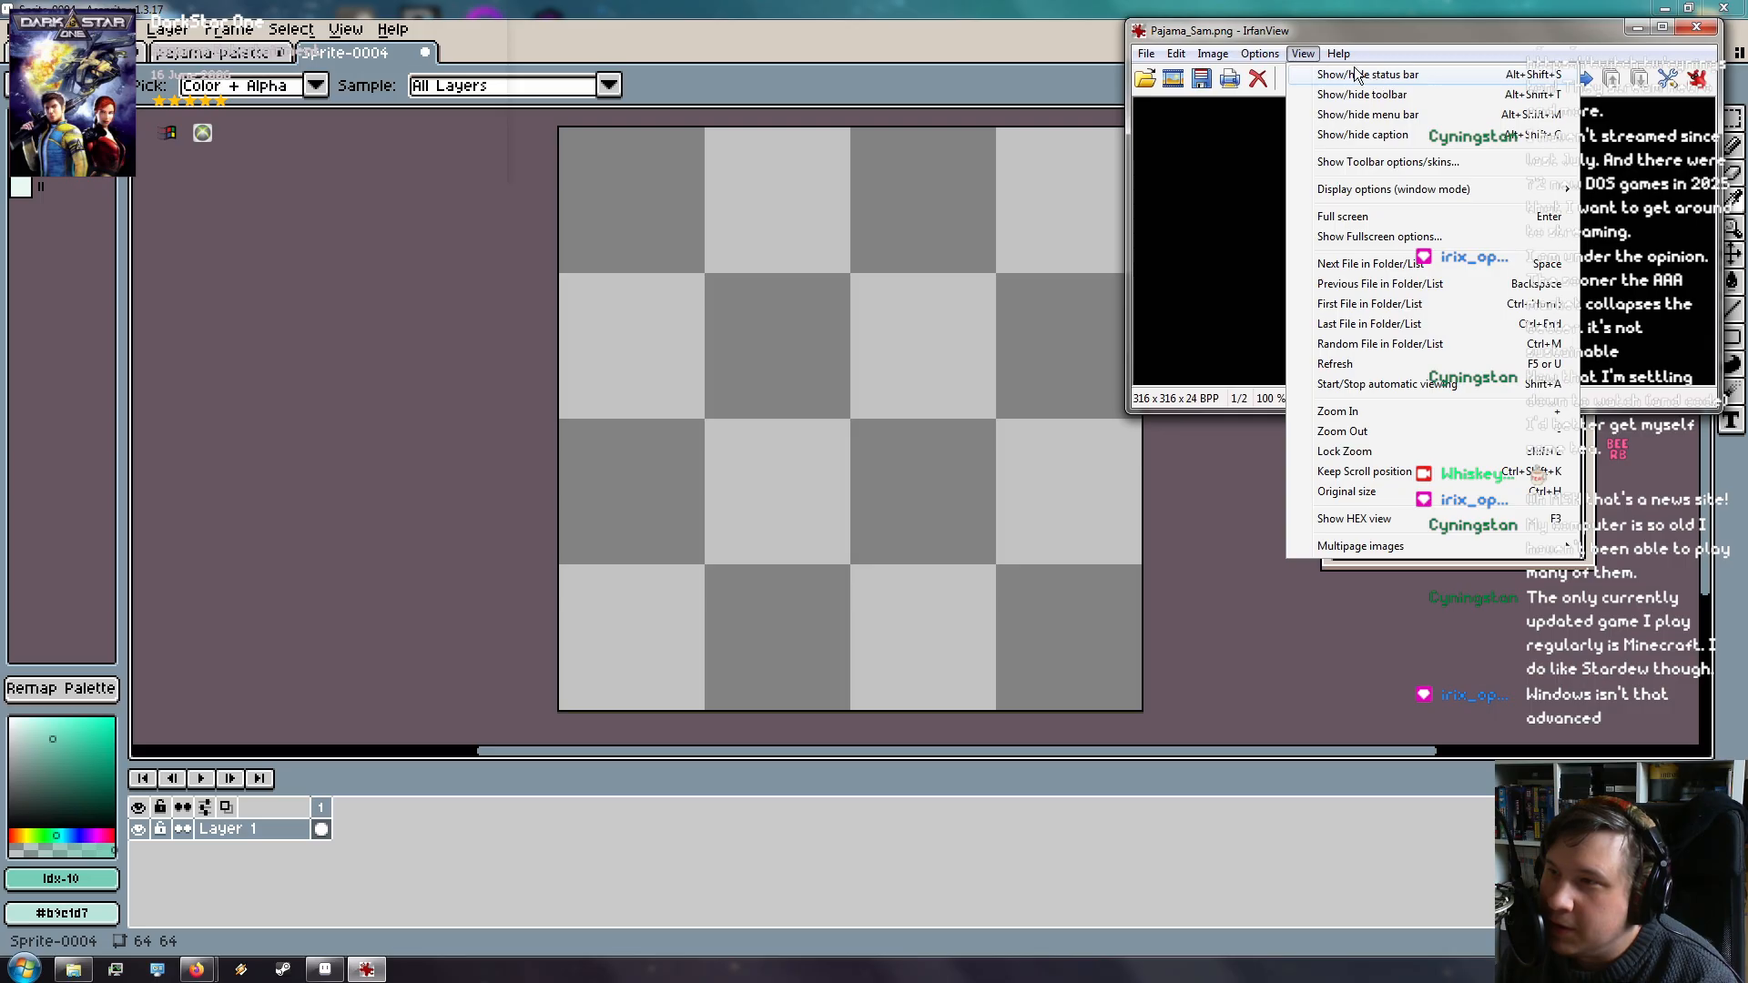
mouse_move(1286, 57)
drag(1251, 30, 491, 247)
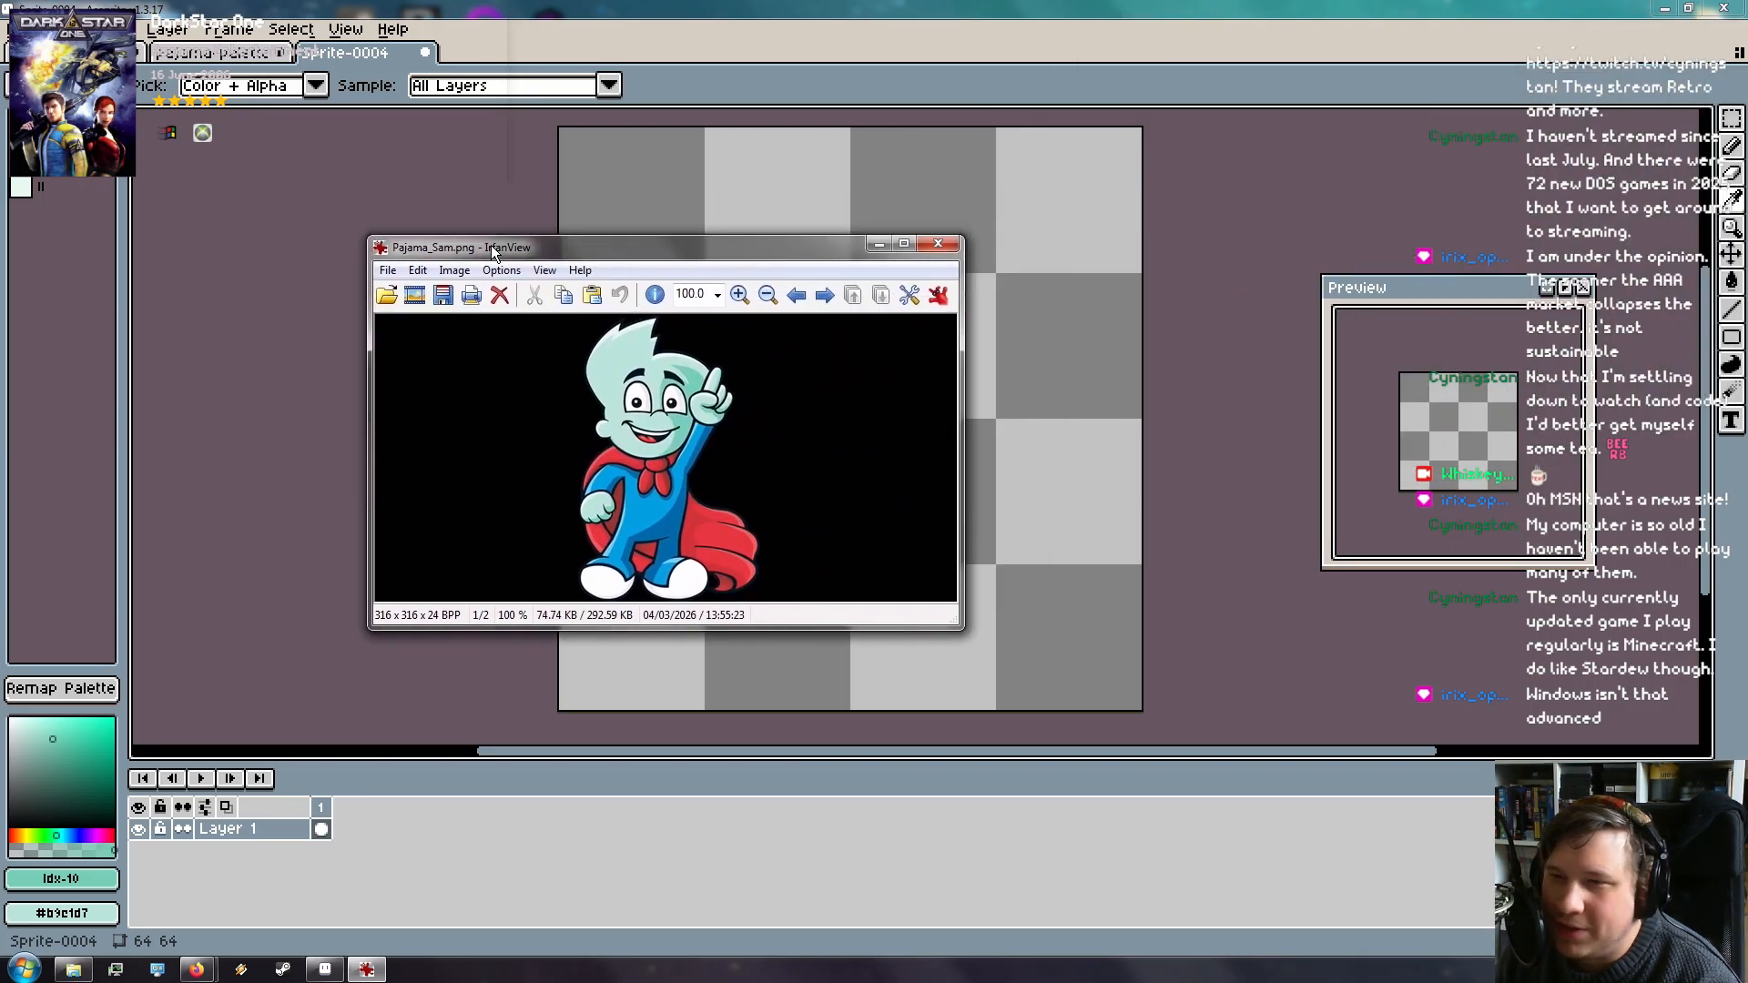
click(456, 270)
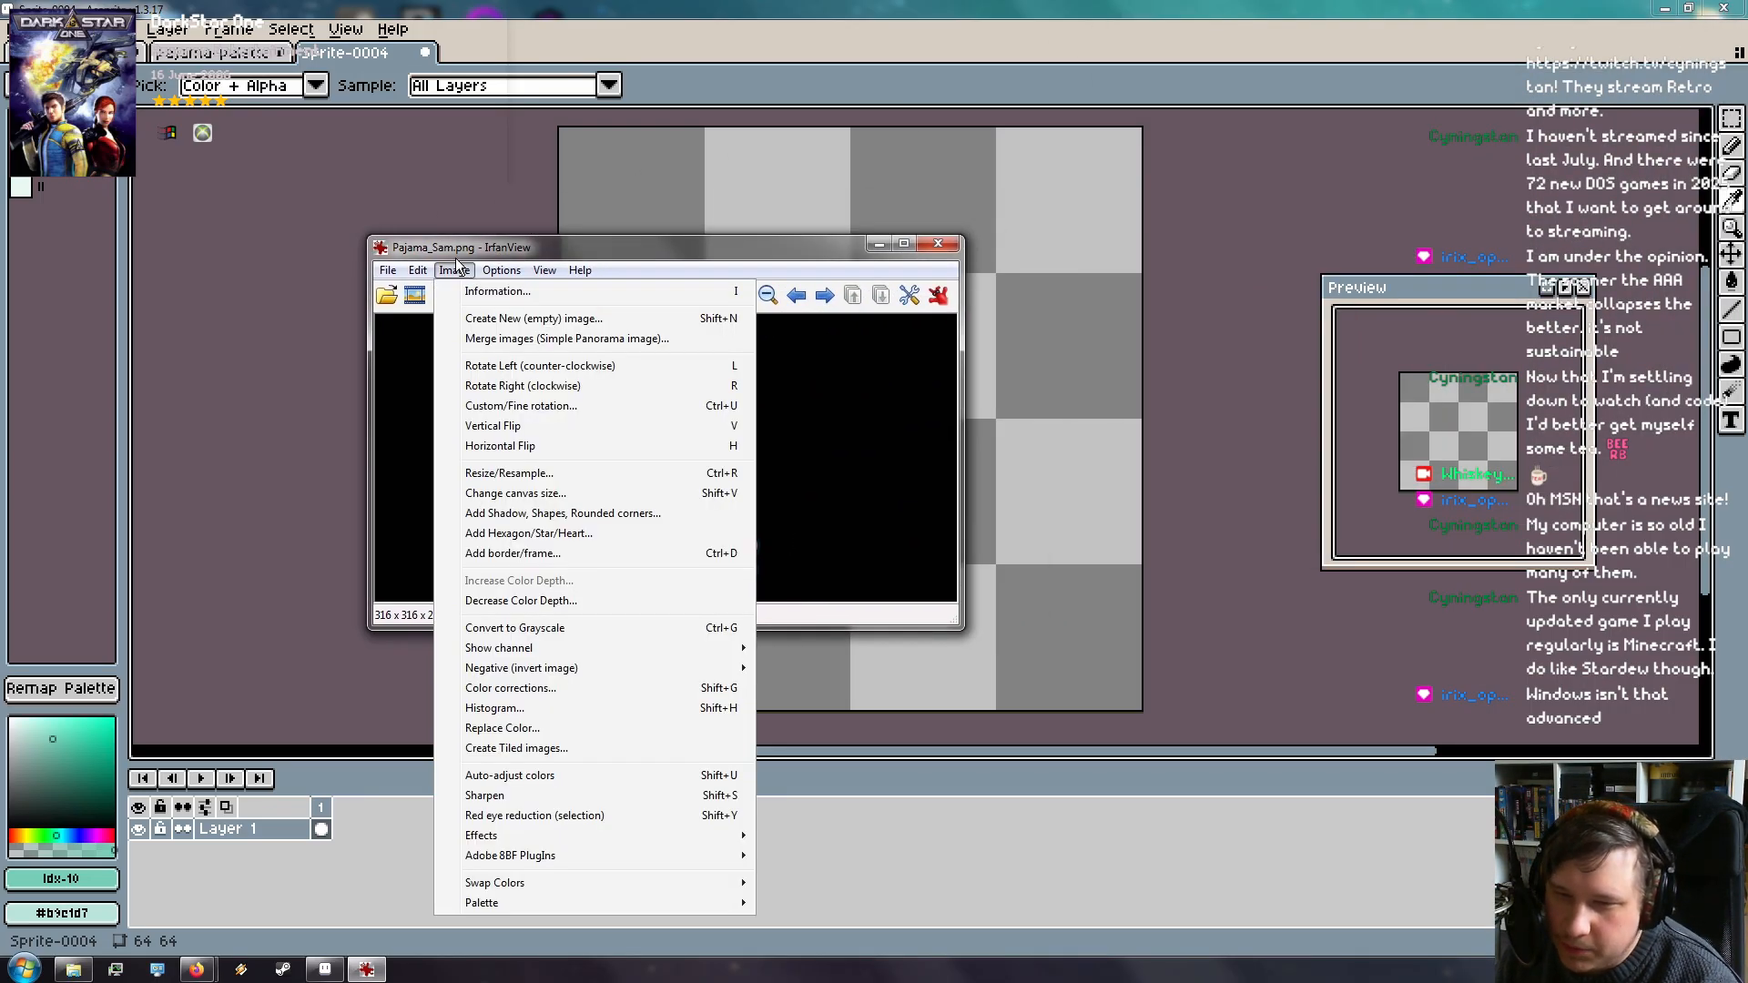
mouse_move(417, 273)
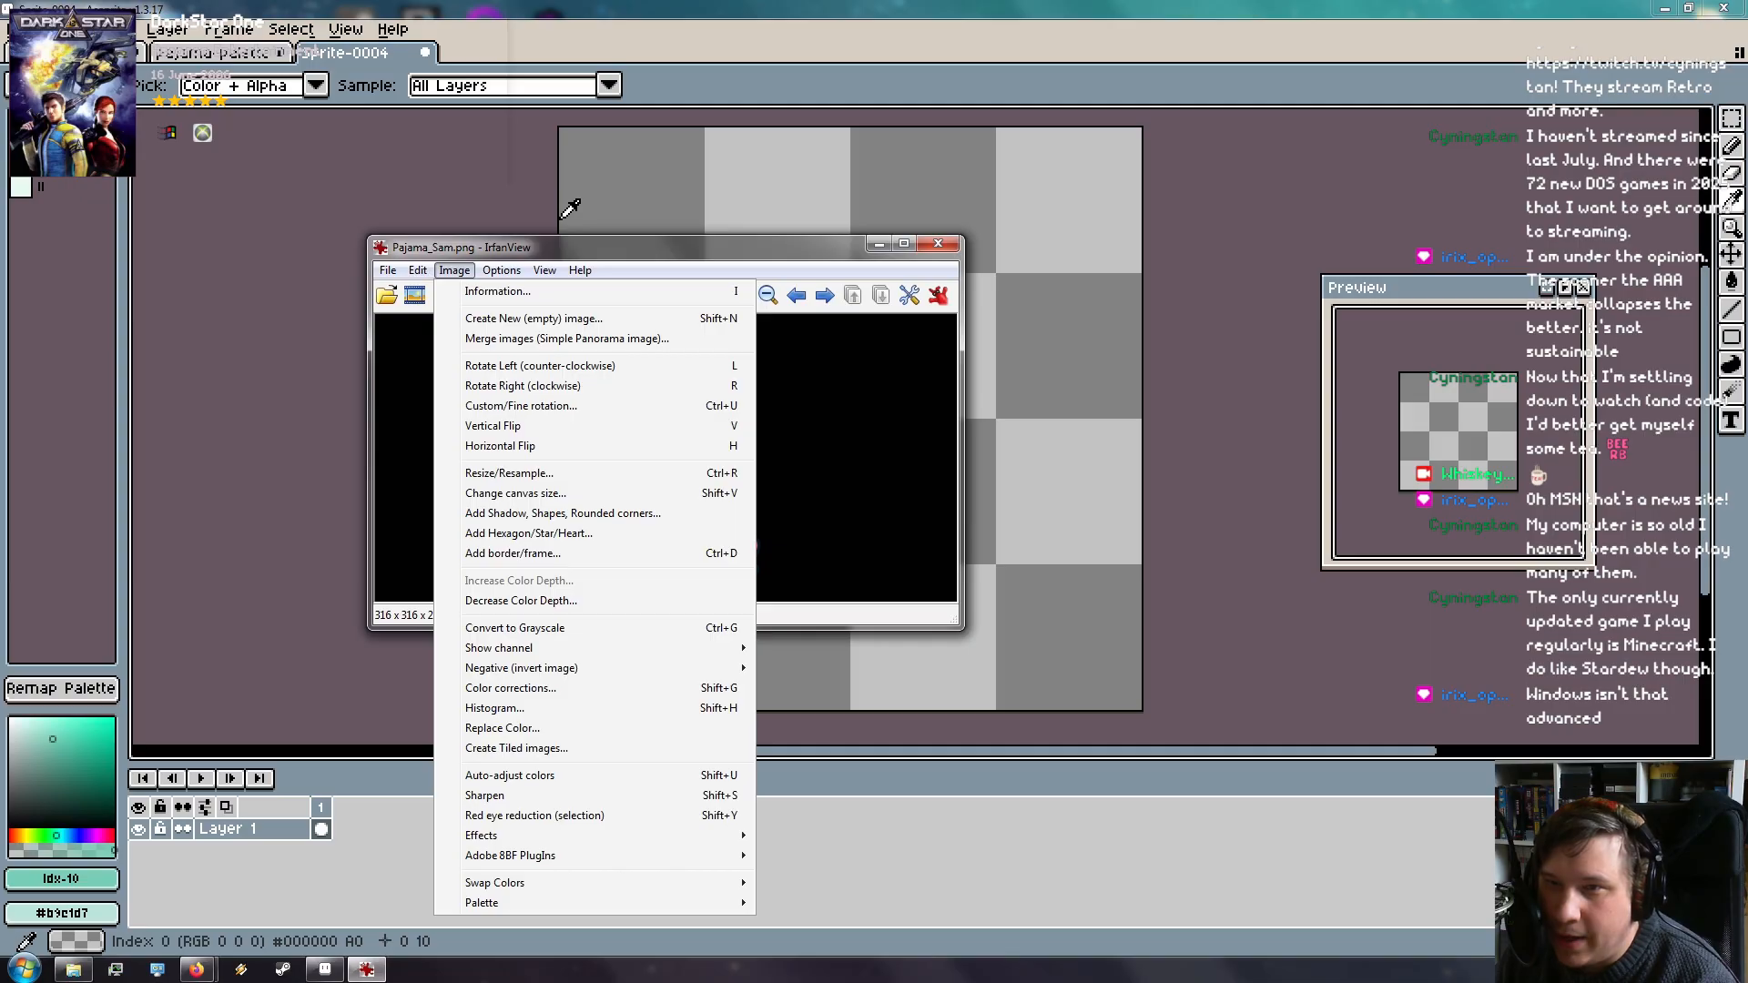
drag(569, 255, 1324, 67)
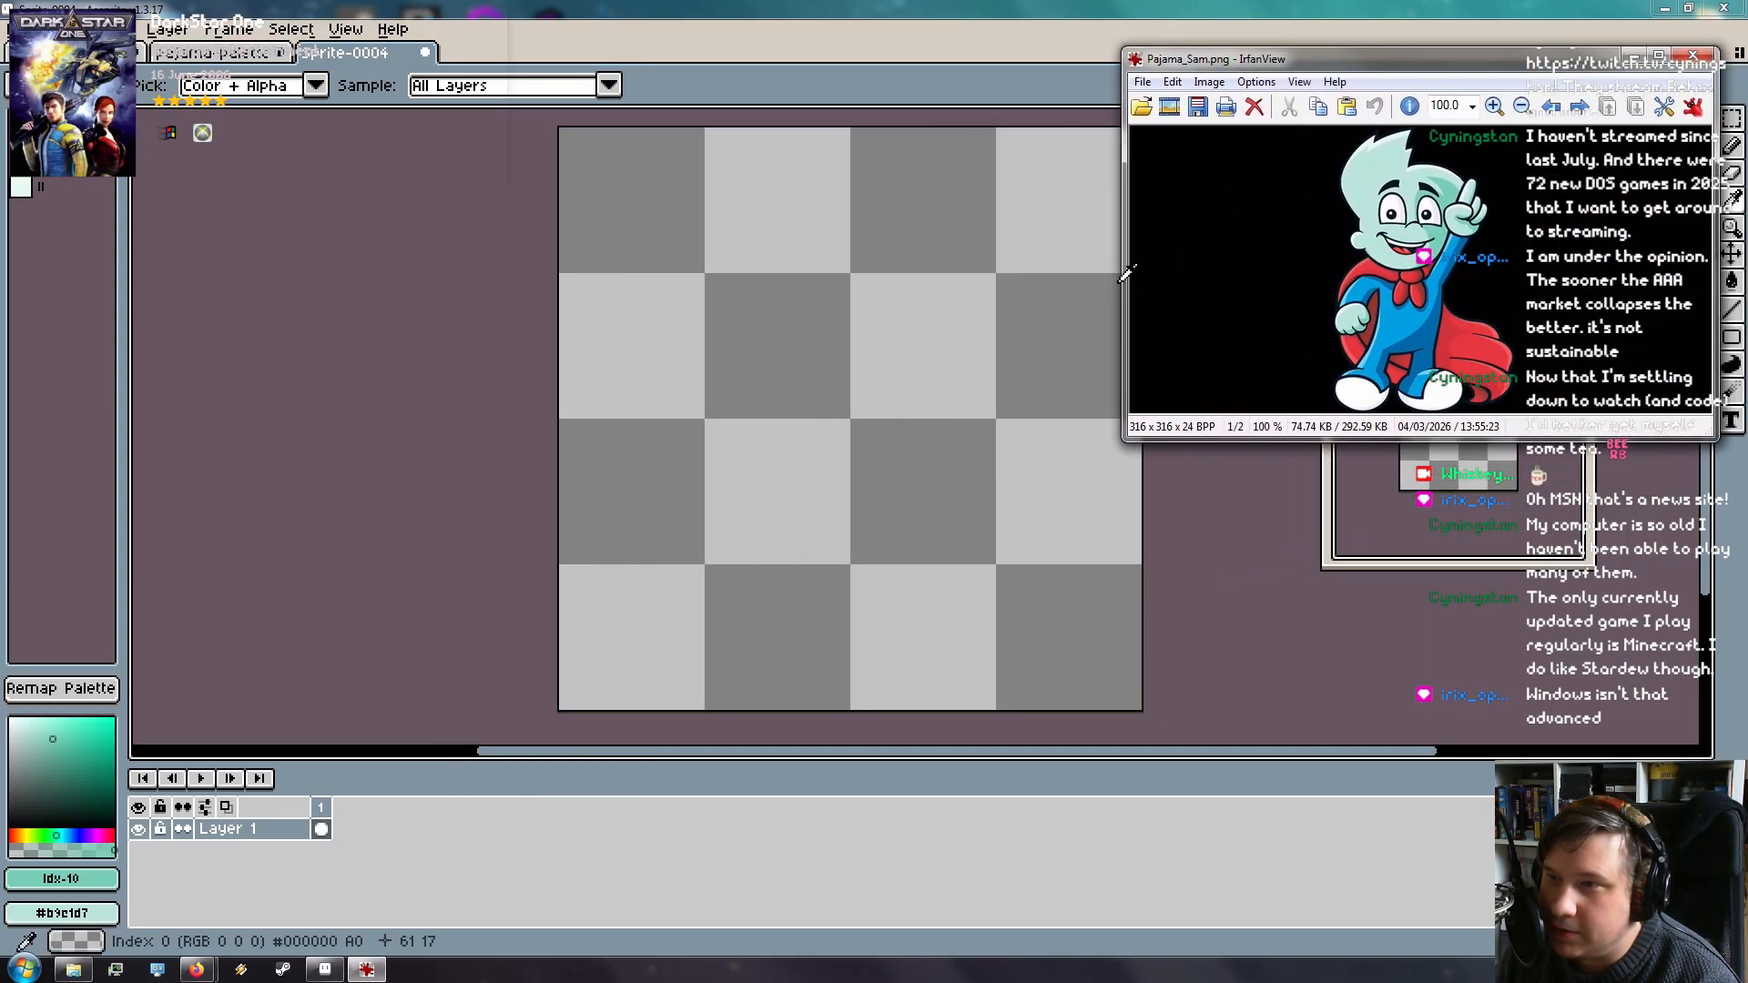
drag(1124, 282, 1446, 312)
drag(1525, 60, 1543, 17)
Restore Aseprite, widen it up to the reference window, and dock the preview at top right
click(1730, 412)
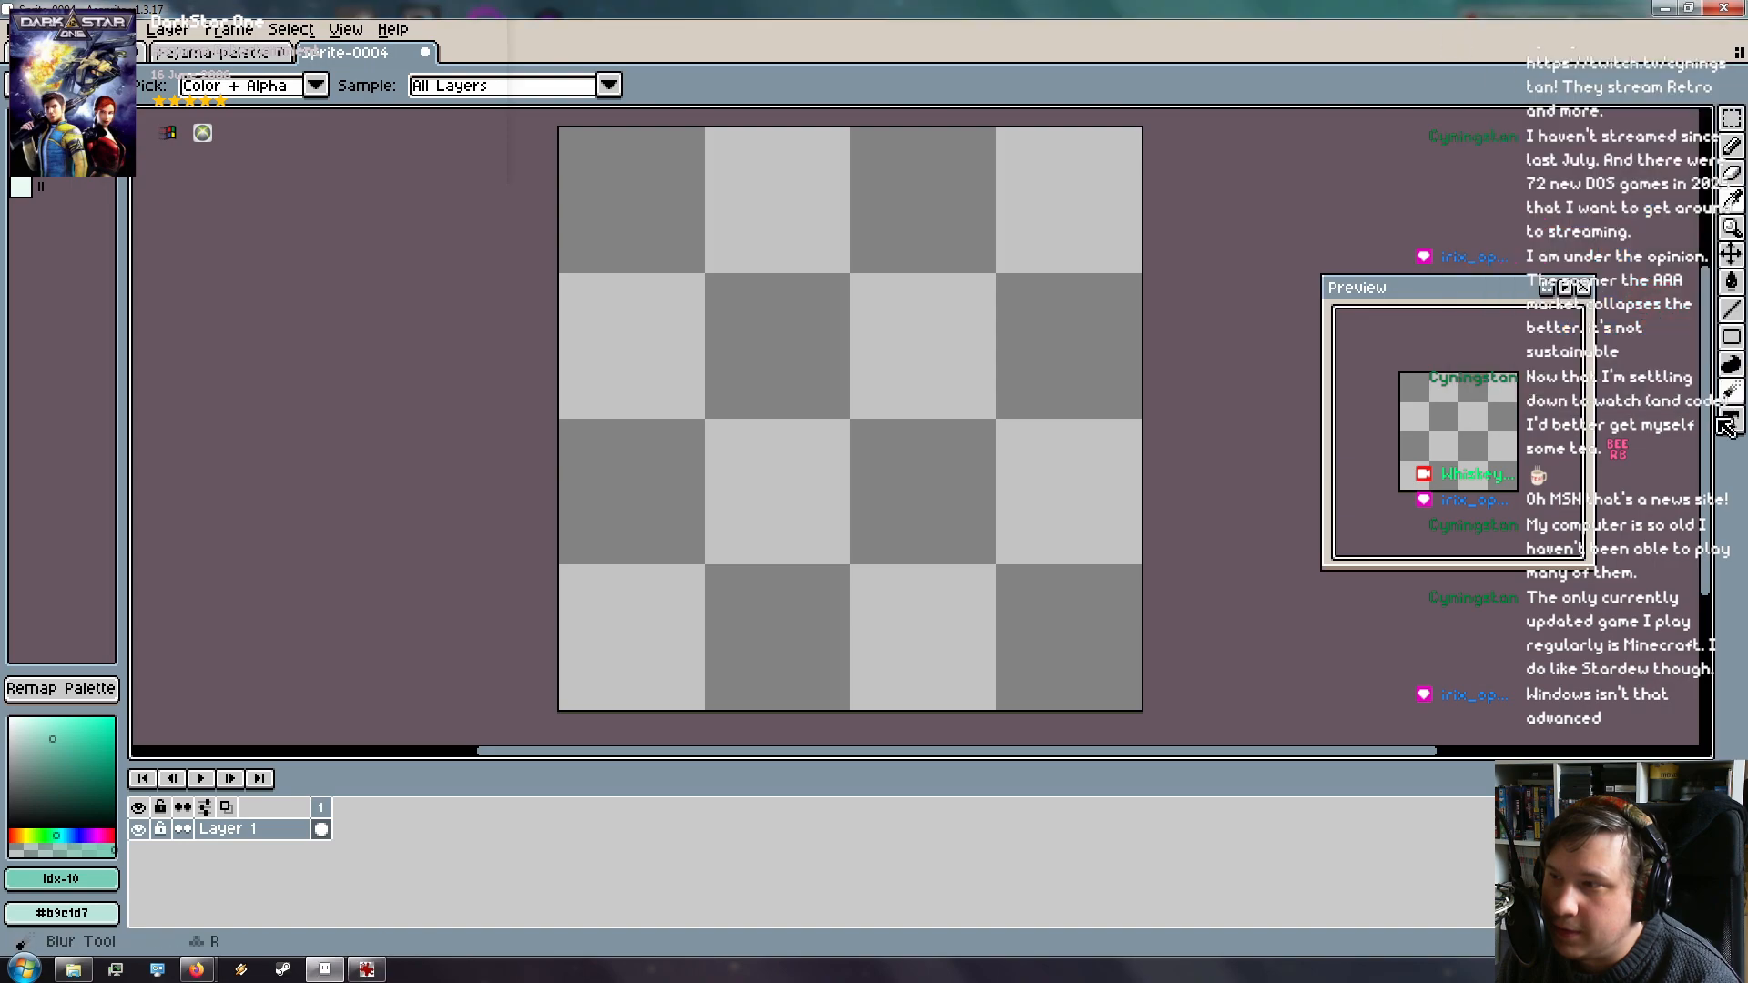
double_click(1515, 8)
drag(1111, 29, 947, 17)
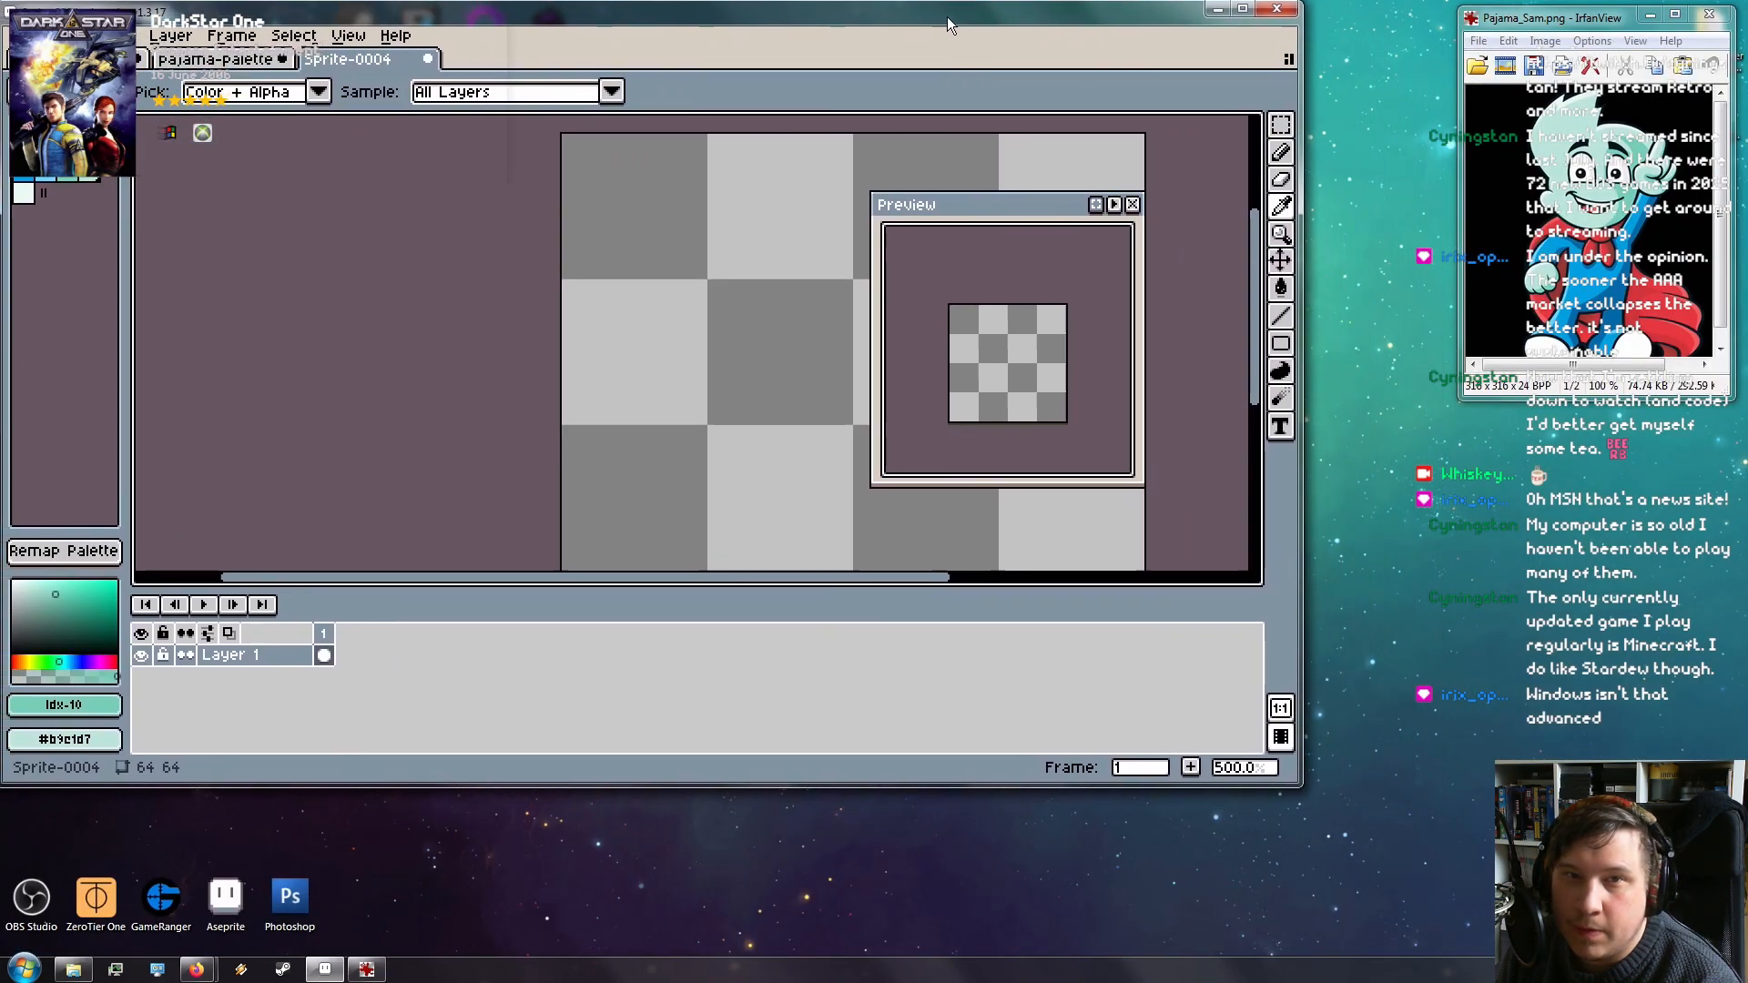
key(super+Left)
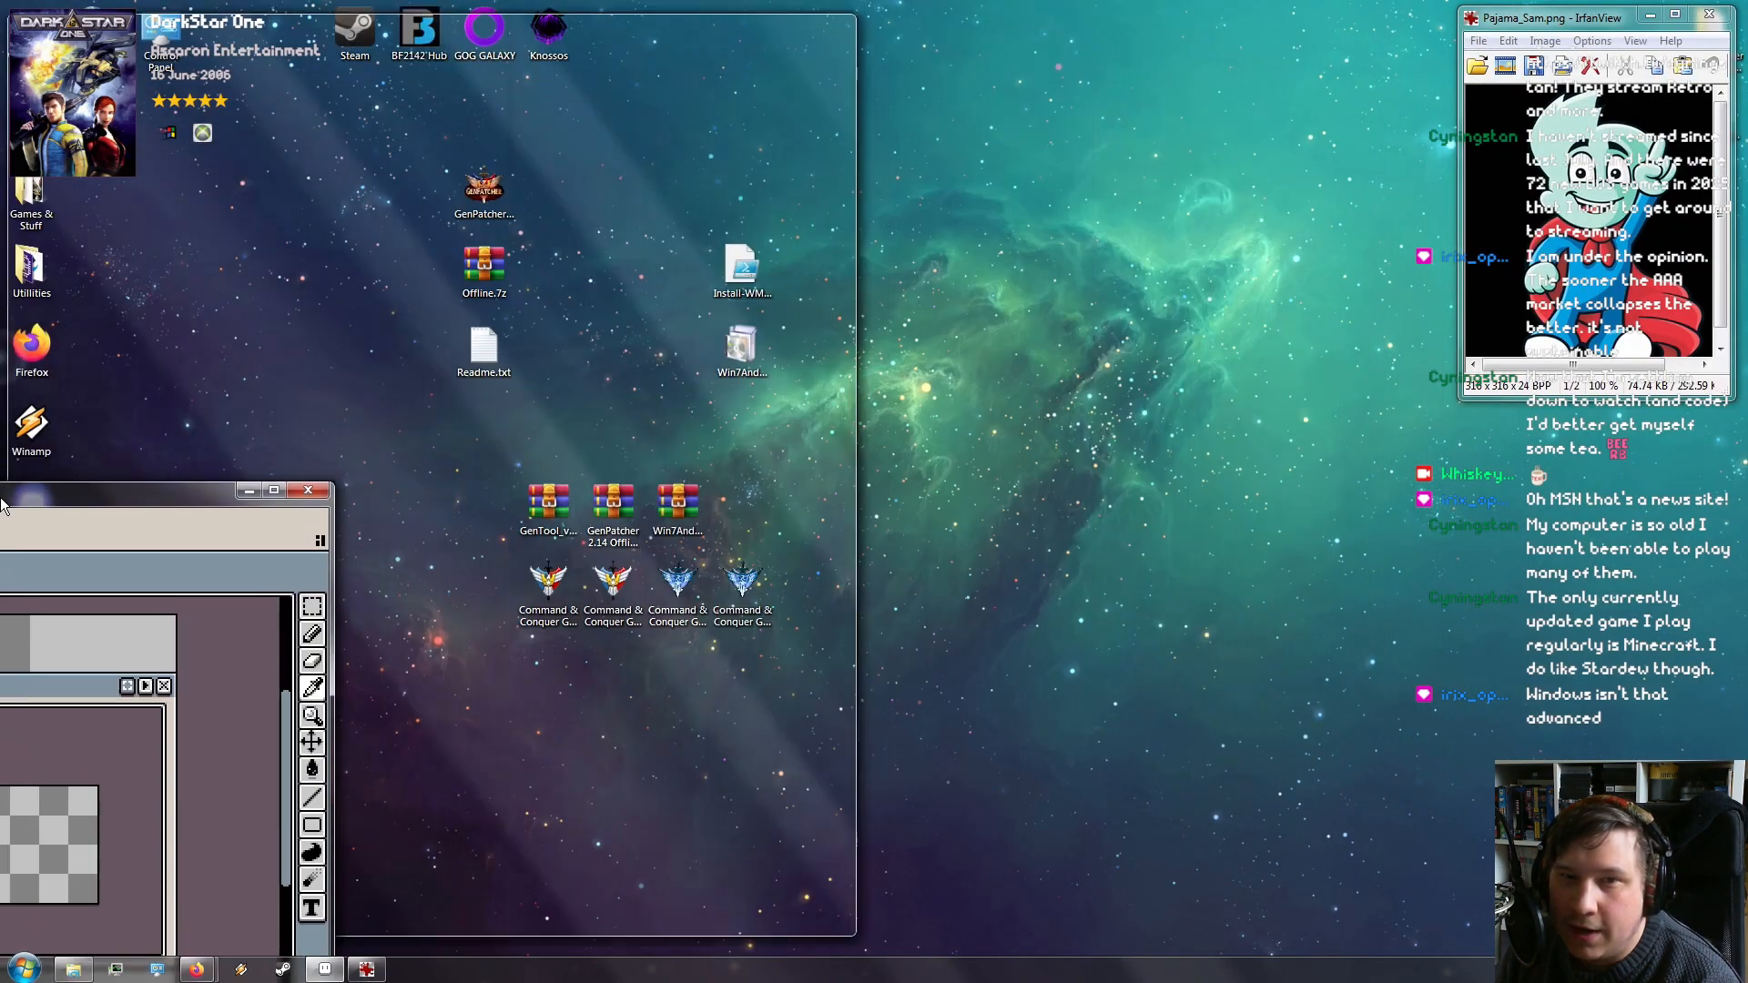
drag(873, 552, 1446, 546)
drag(1197, 438, 1198, 152)
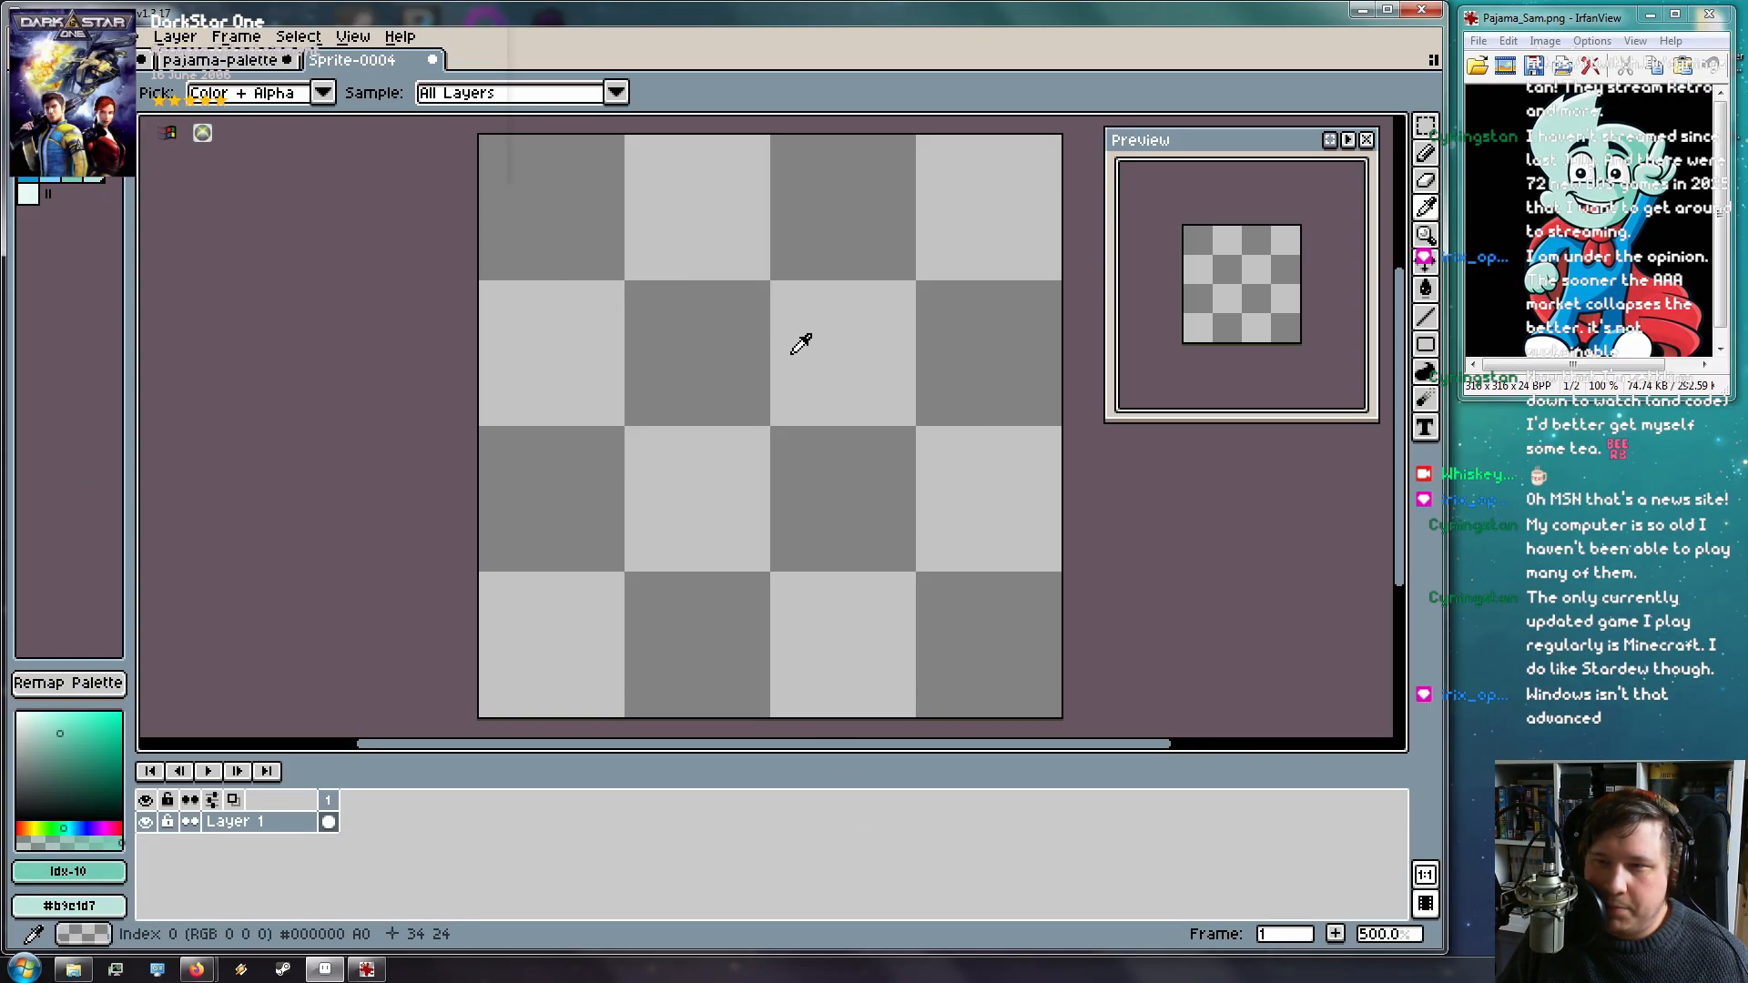
Set up the Pencil with black and a 1-pixel brush size
click(50, 128)
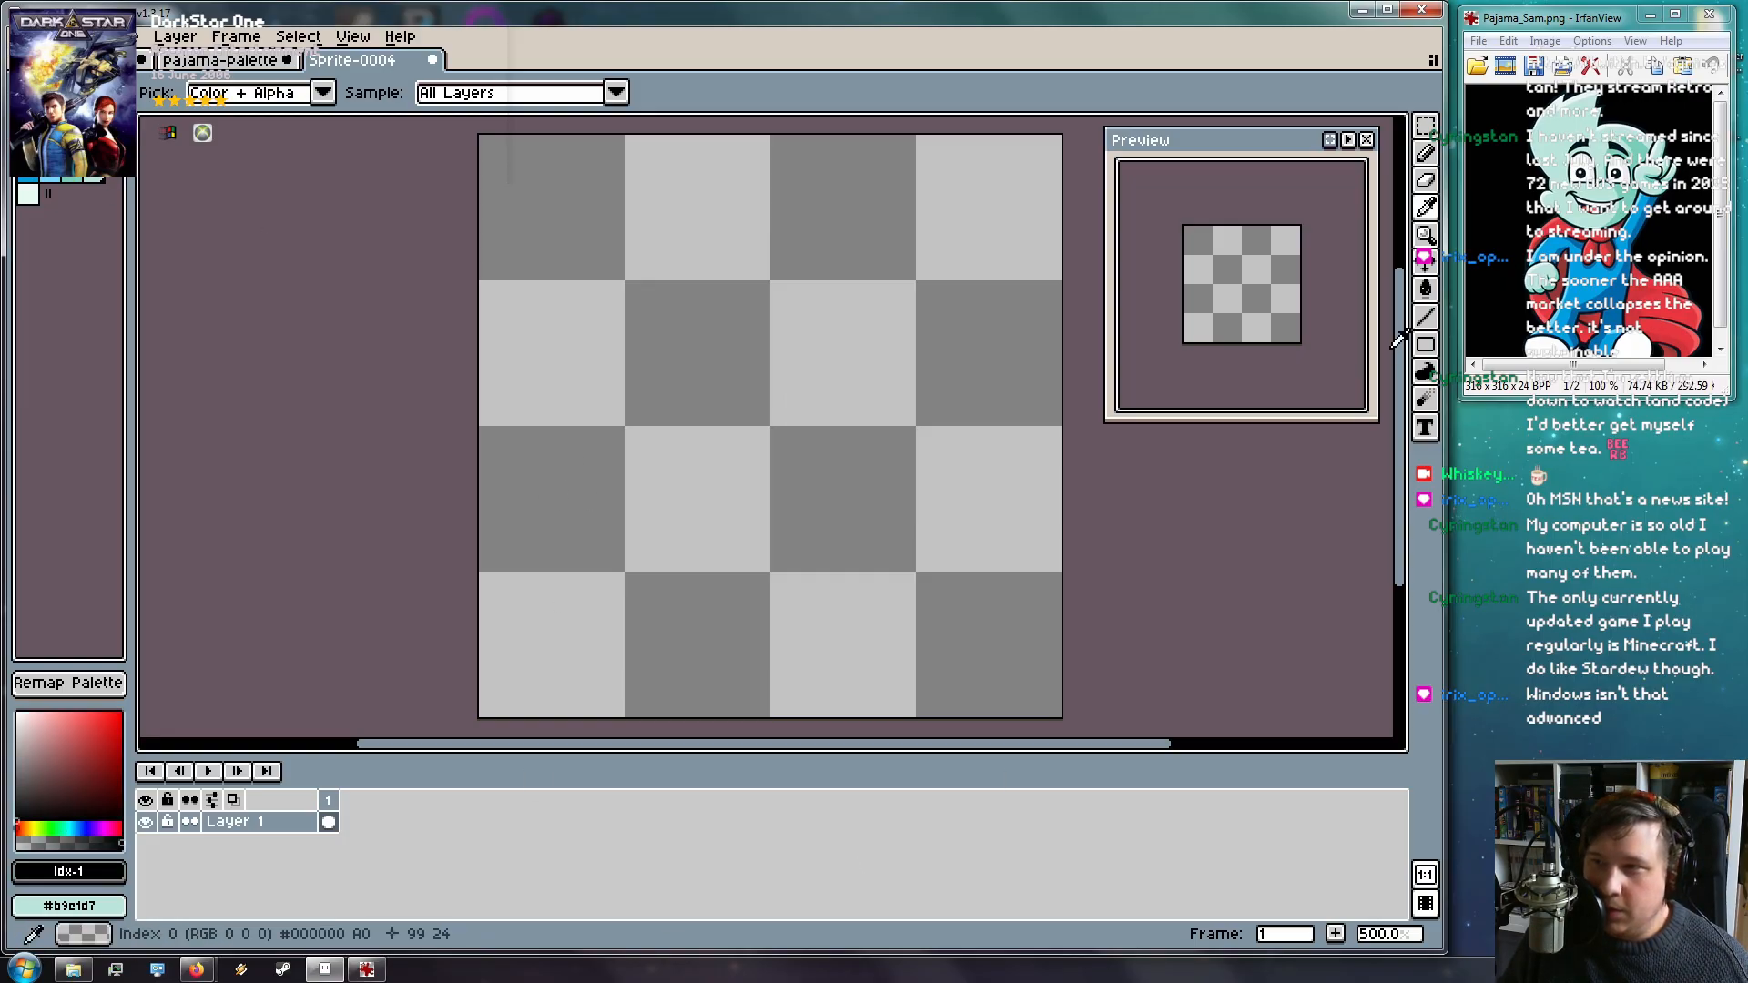
click(1426, 153)
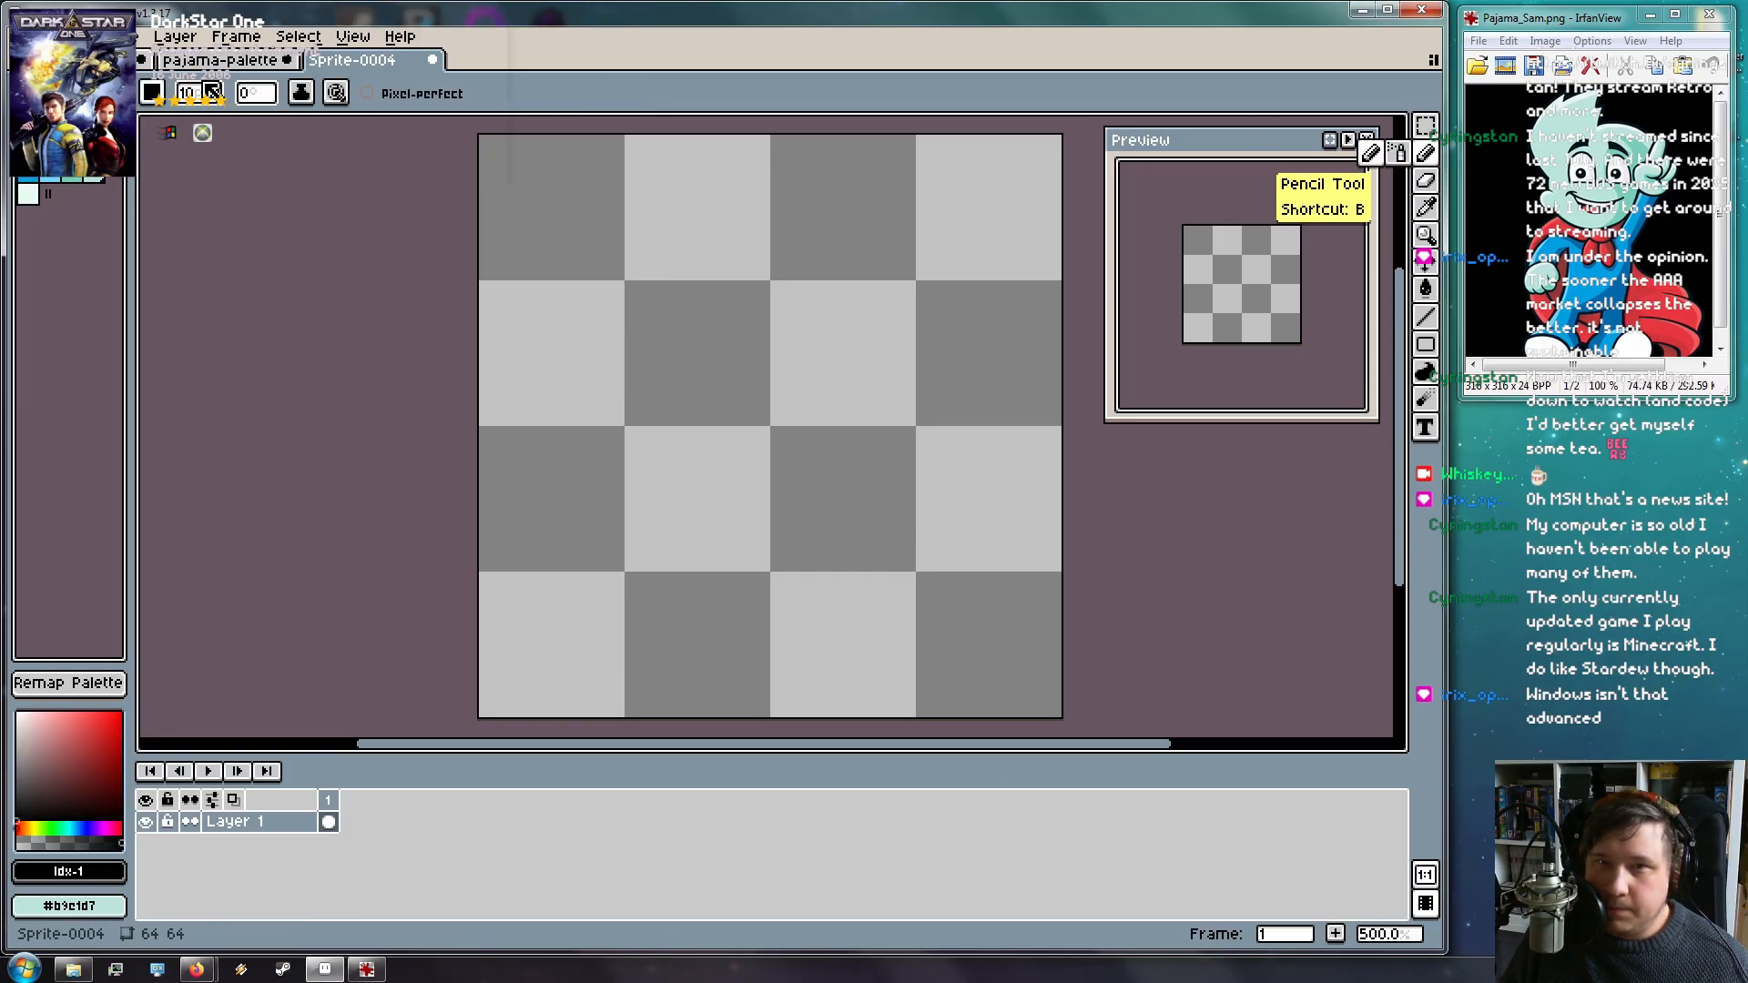
click(198, 96)
text(1)
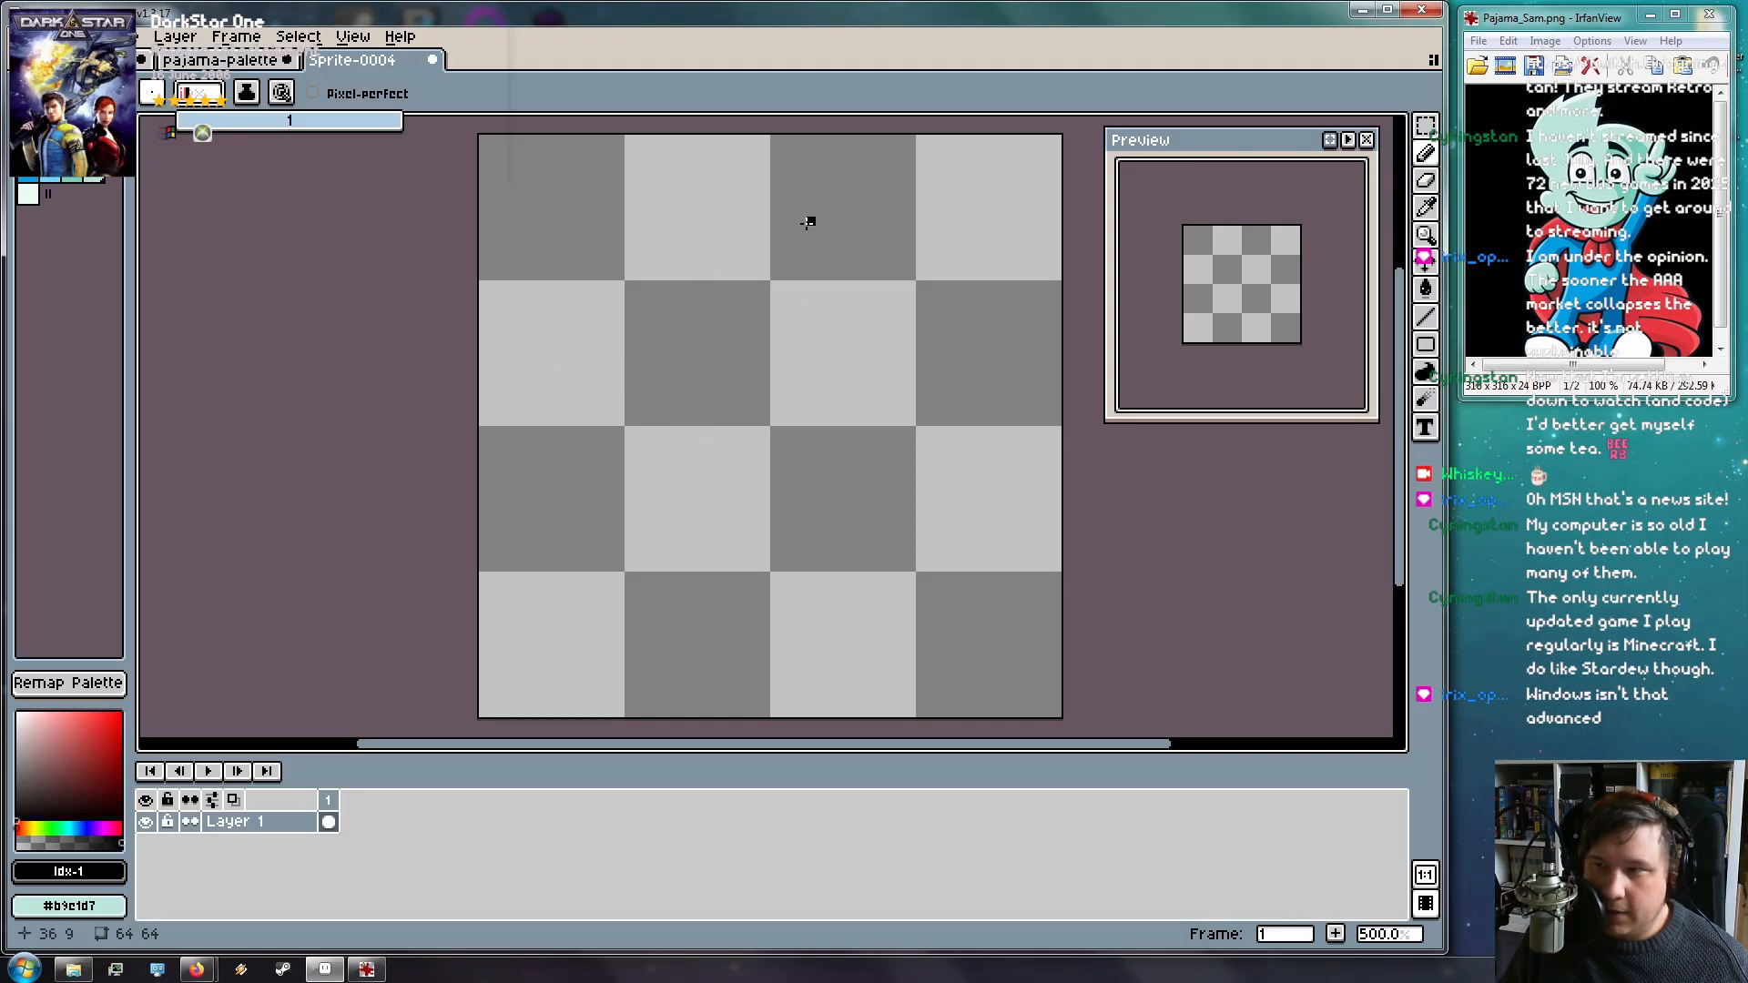
Draw the curved head outline and the hair outline out to the right and back
mouse_move(745, 275)
mouse_down()
mouse_move(697, 278)
mouse_move(636, 324)
mouse_move(637, 364)
mouse_up()
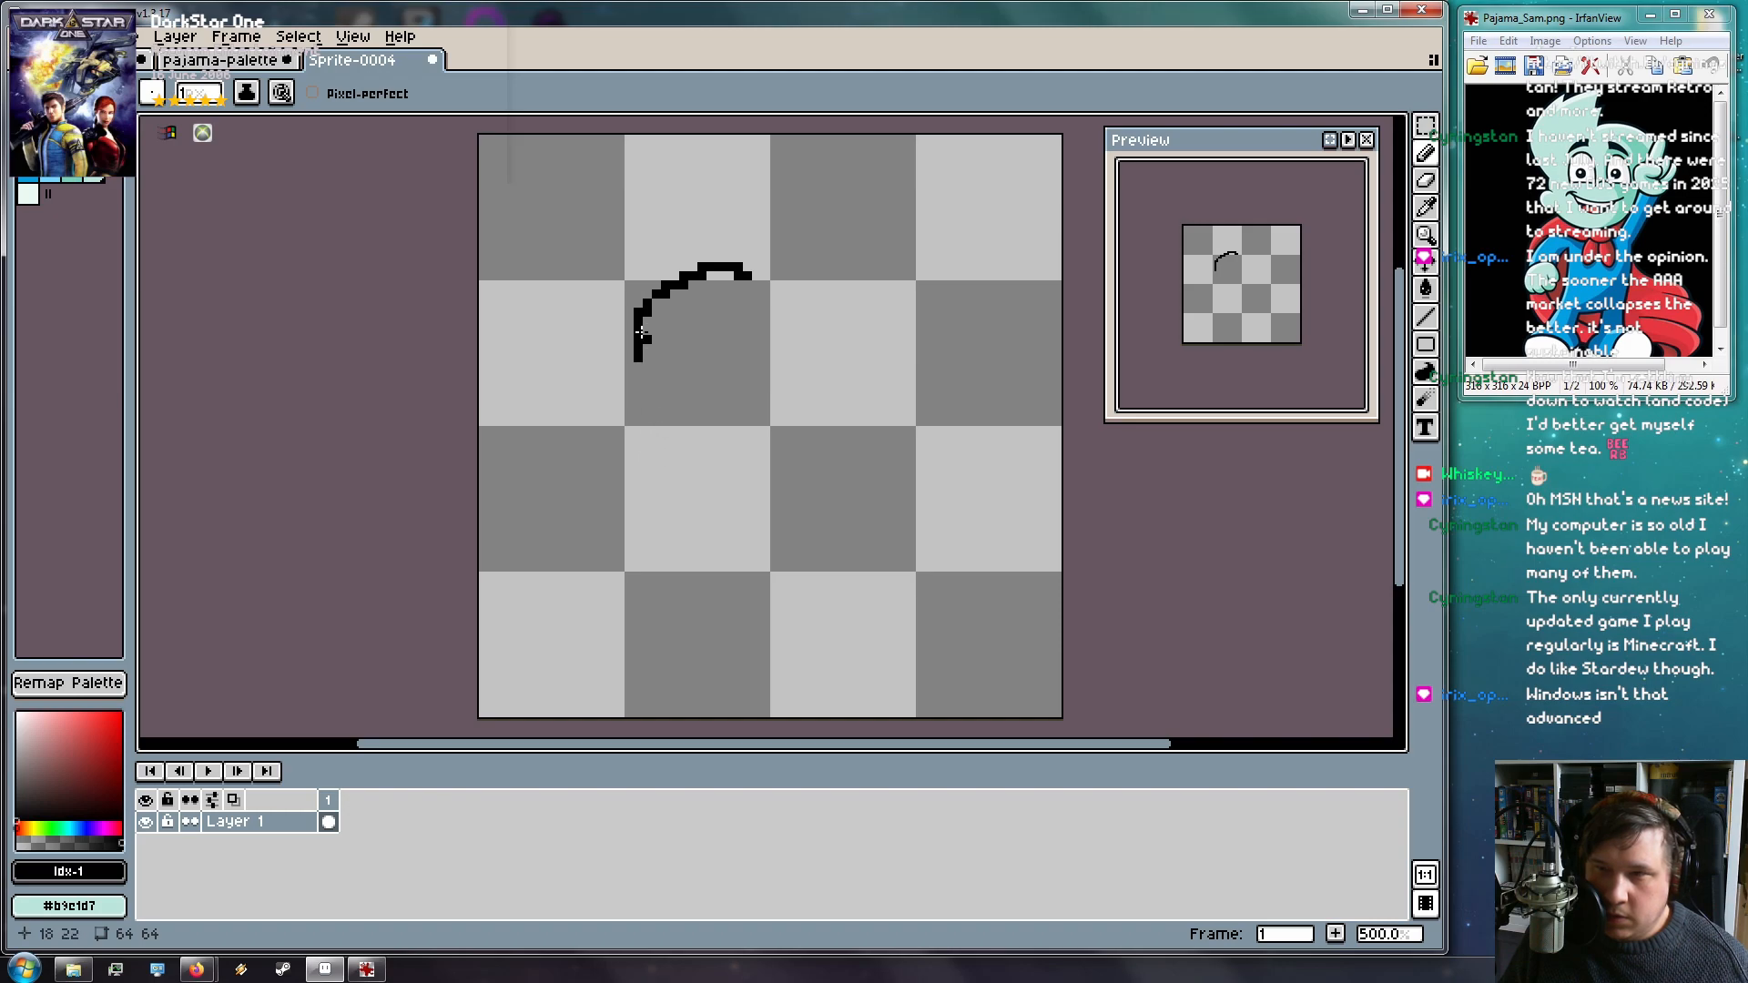
drag(654, 294, 650, 264)
mouse_move(640, 296)
mouse_down()
mouse_move(680, 403)
mouse_move(654, 396)
mouse_move(631, 365)
mouse_move(698, 410)
mouse_move(802, 431)
mouse_move(754, 410)
mouse_move(831, 410)
mouse_move(845, 386)
mouse_up()
mouse_move(774, 290)
mouse_down()
mouse_move(844, 281)
mouse_move(917, 319)
mouse_move(845, 322)
mouse_move(842, 368)
mouse_up()
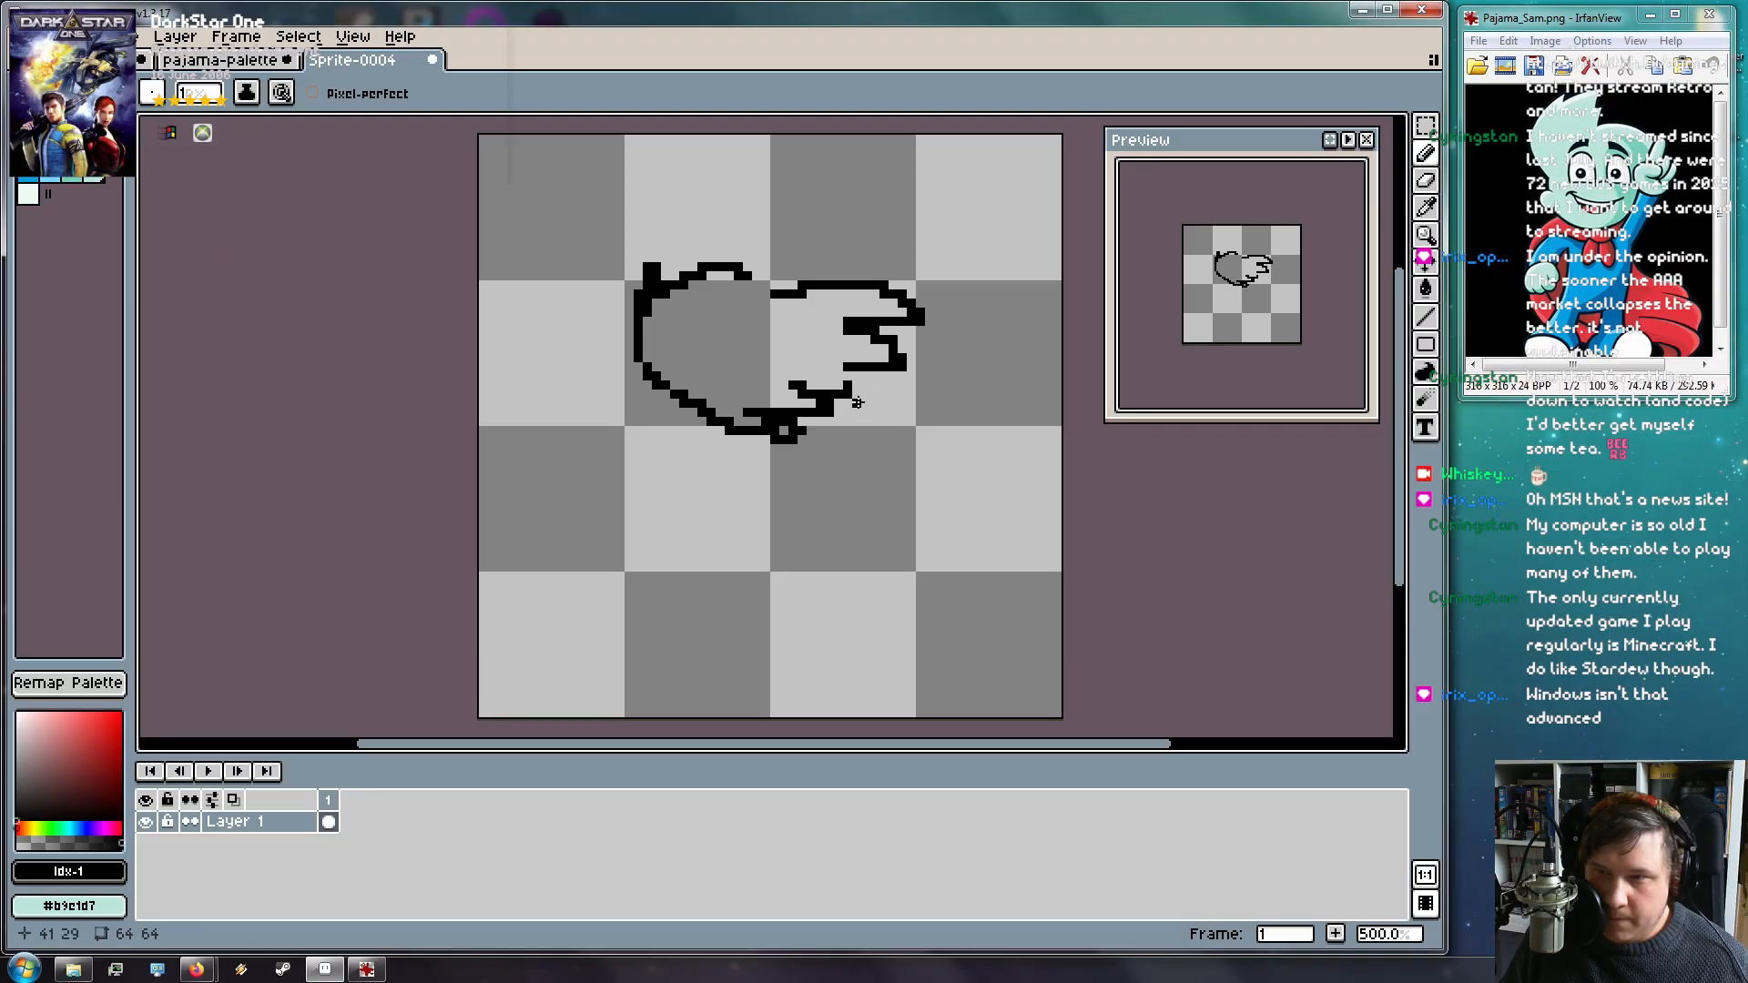
mouse_move(846, 389)
mouse_down()
mouse_move(801, 345)
mouse_move(737, 337)
mouse_move(772, 326)
mouse_move(793, 283)
mouse_move(731, 259)
mouse_move(665, 273)
mouse_up()
Remove a stray pixel, then add the lower body contour and a rightward arm line to the outline
click(765, 313)
key(ctrl+z)
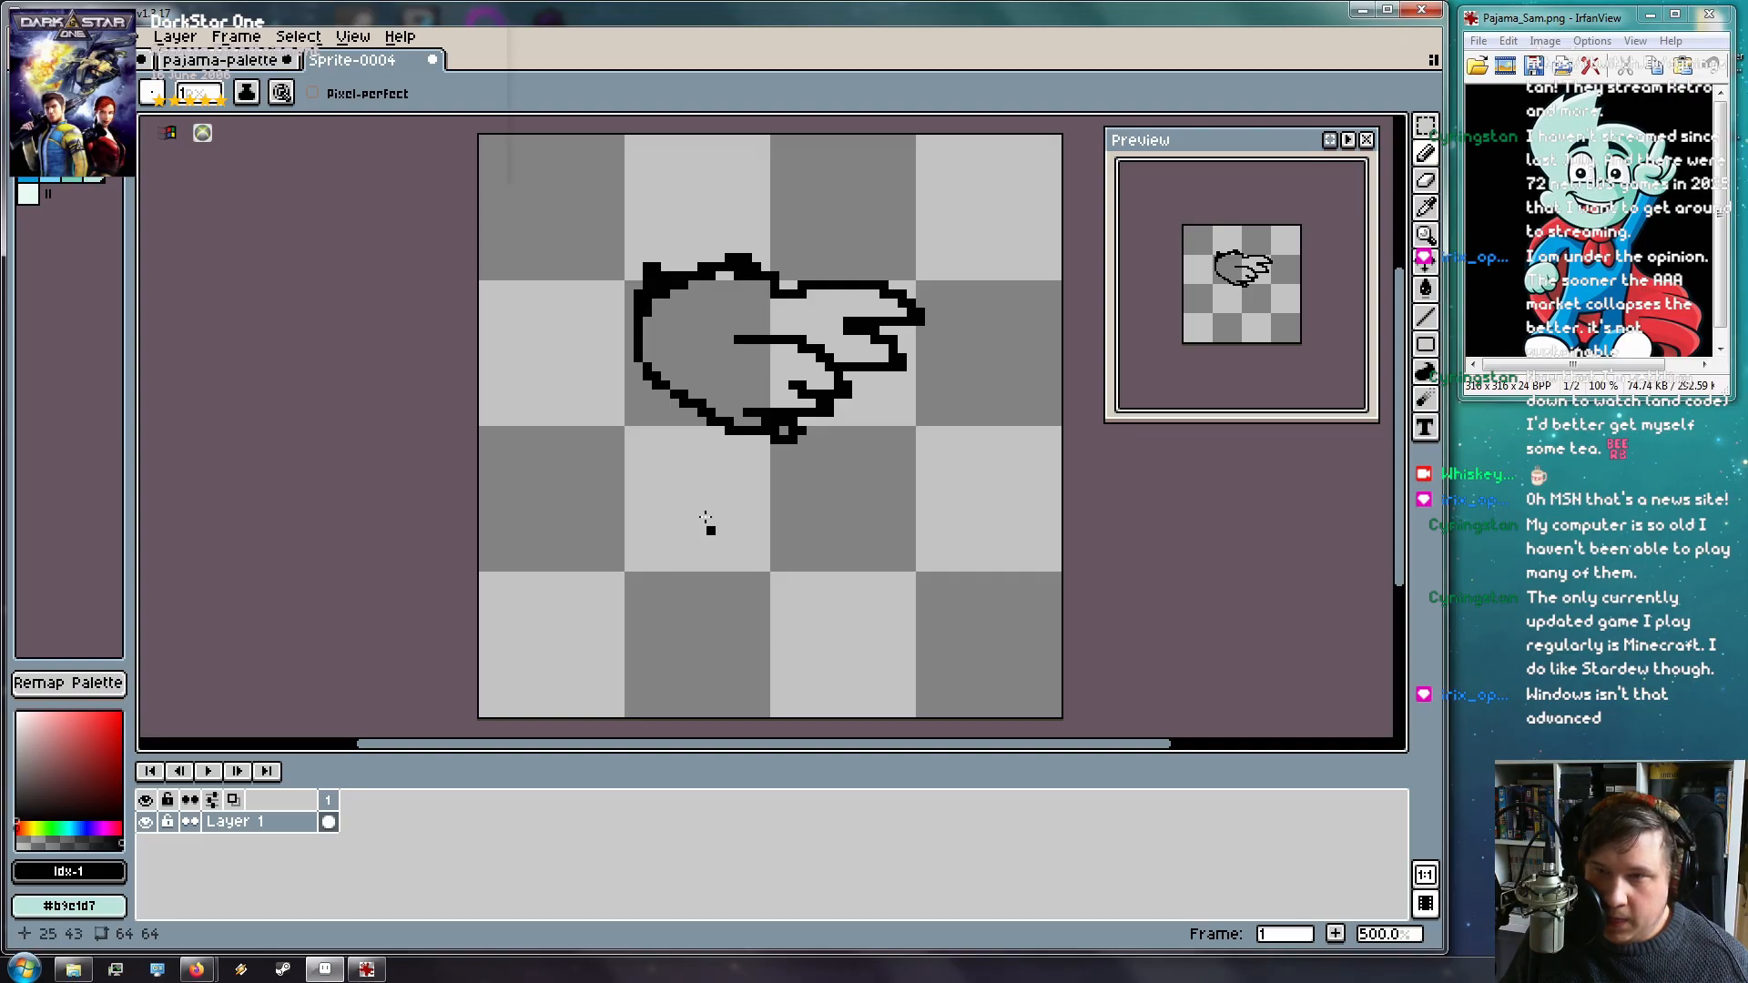
mouse_move(647, 385)
mouse_down()
mouse_move(686, 421)
mouse_move(655, 429)
mouse_move(682, 447)
mouse_move(755, 456)
mouse_move(849, 389)
mouse_up()
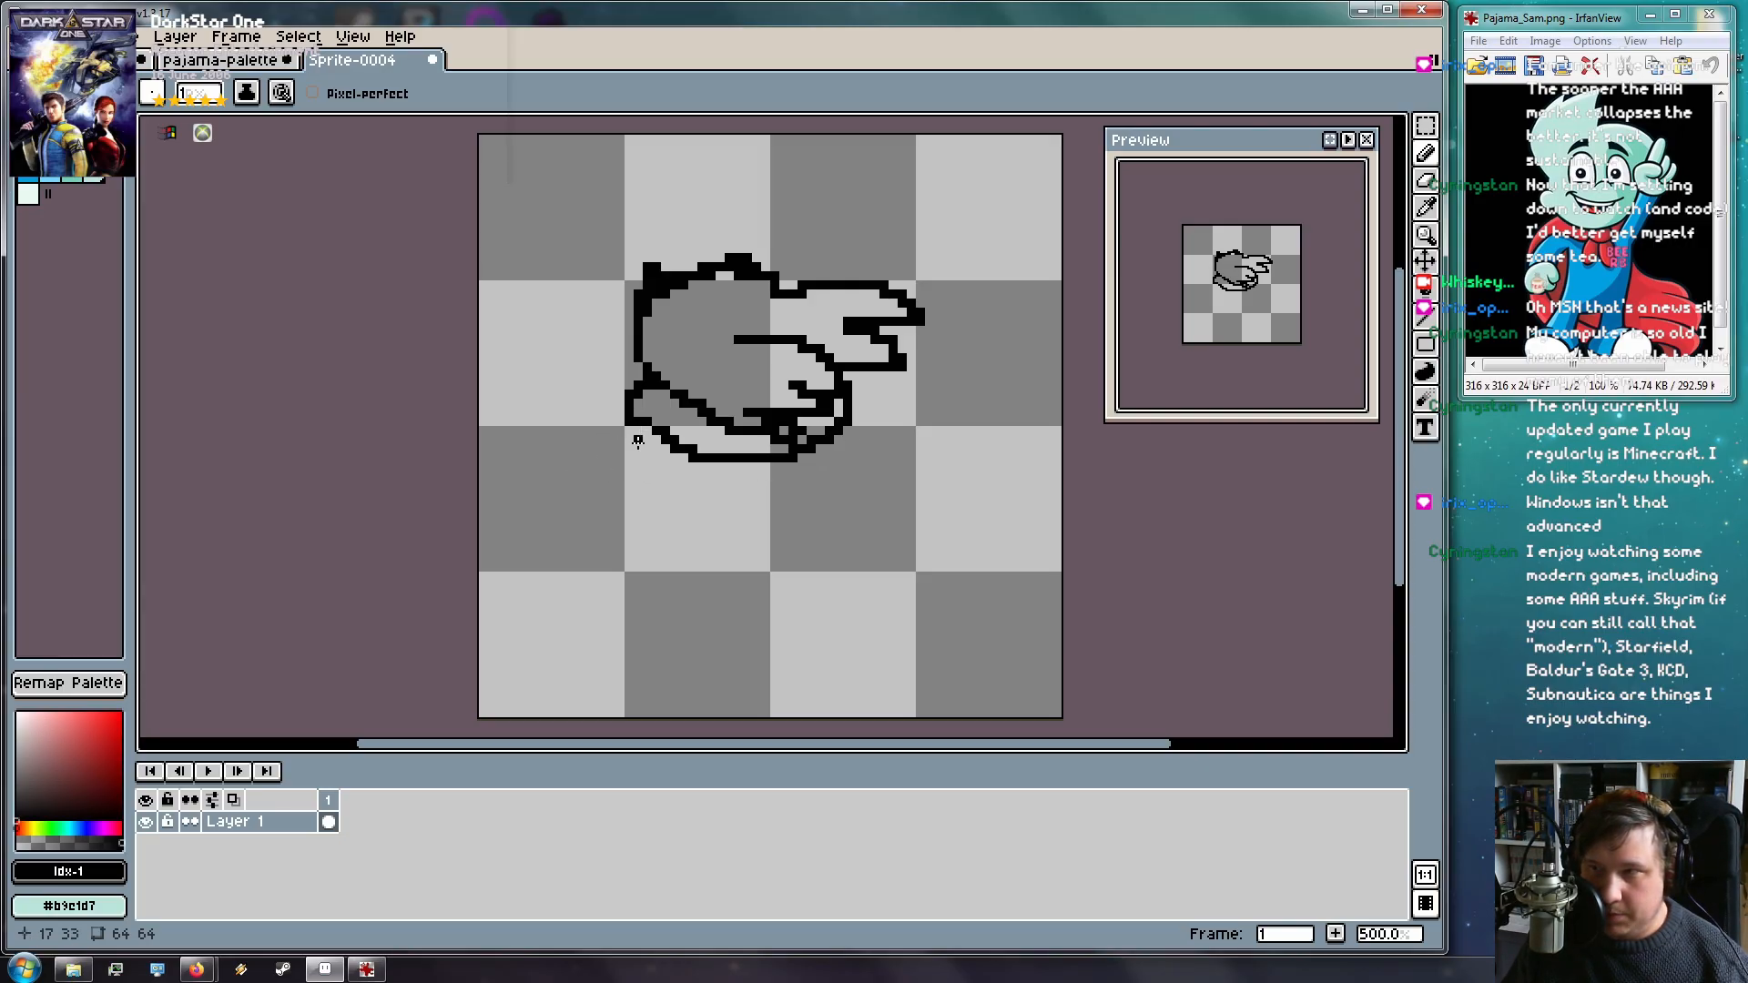
mouse_move(628, 426)
mouse_down()
mouse_move(597, 438)
mouse_move(573, 487)
mouse_move(794, 430)
mouse_move(869, 428)
mouse_move(897, 450)
mouse_up()
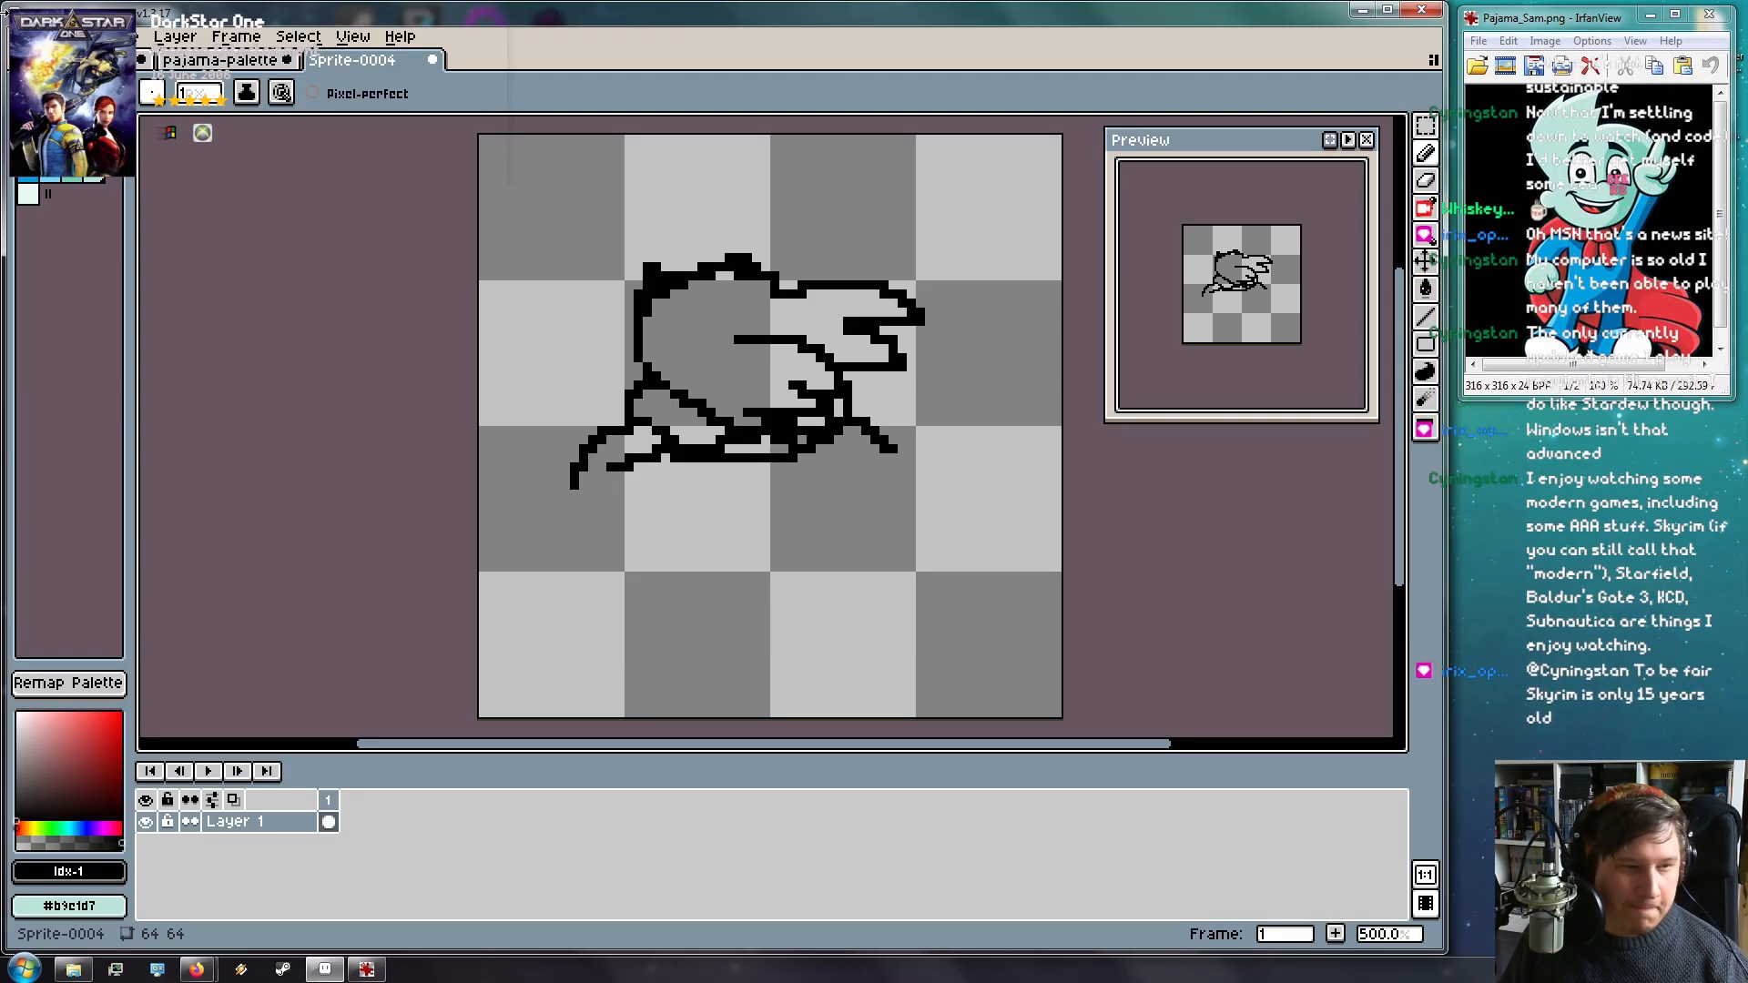
mouse_move(856, 420)
mouse_down()
mouse_move(947, 398)
mouse_move(925, 417)
mouse_move(945, 423)
mouse_move(926, 472)
mouse_move(893, 483)
mouse_move(884, 453)
mouse_move(875, 521)
mouse_move(819, 455)
mouse_move(805, 455)
mouse_move(889, 471)
mouse_move(655, 520)
mouse_move(602, 477)
mouse_move(643, 521)
mouse_up()
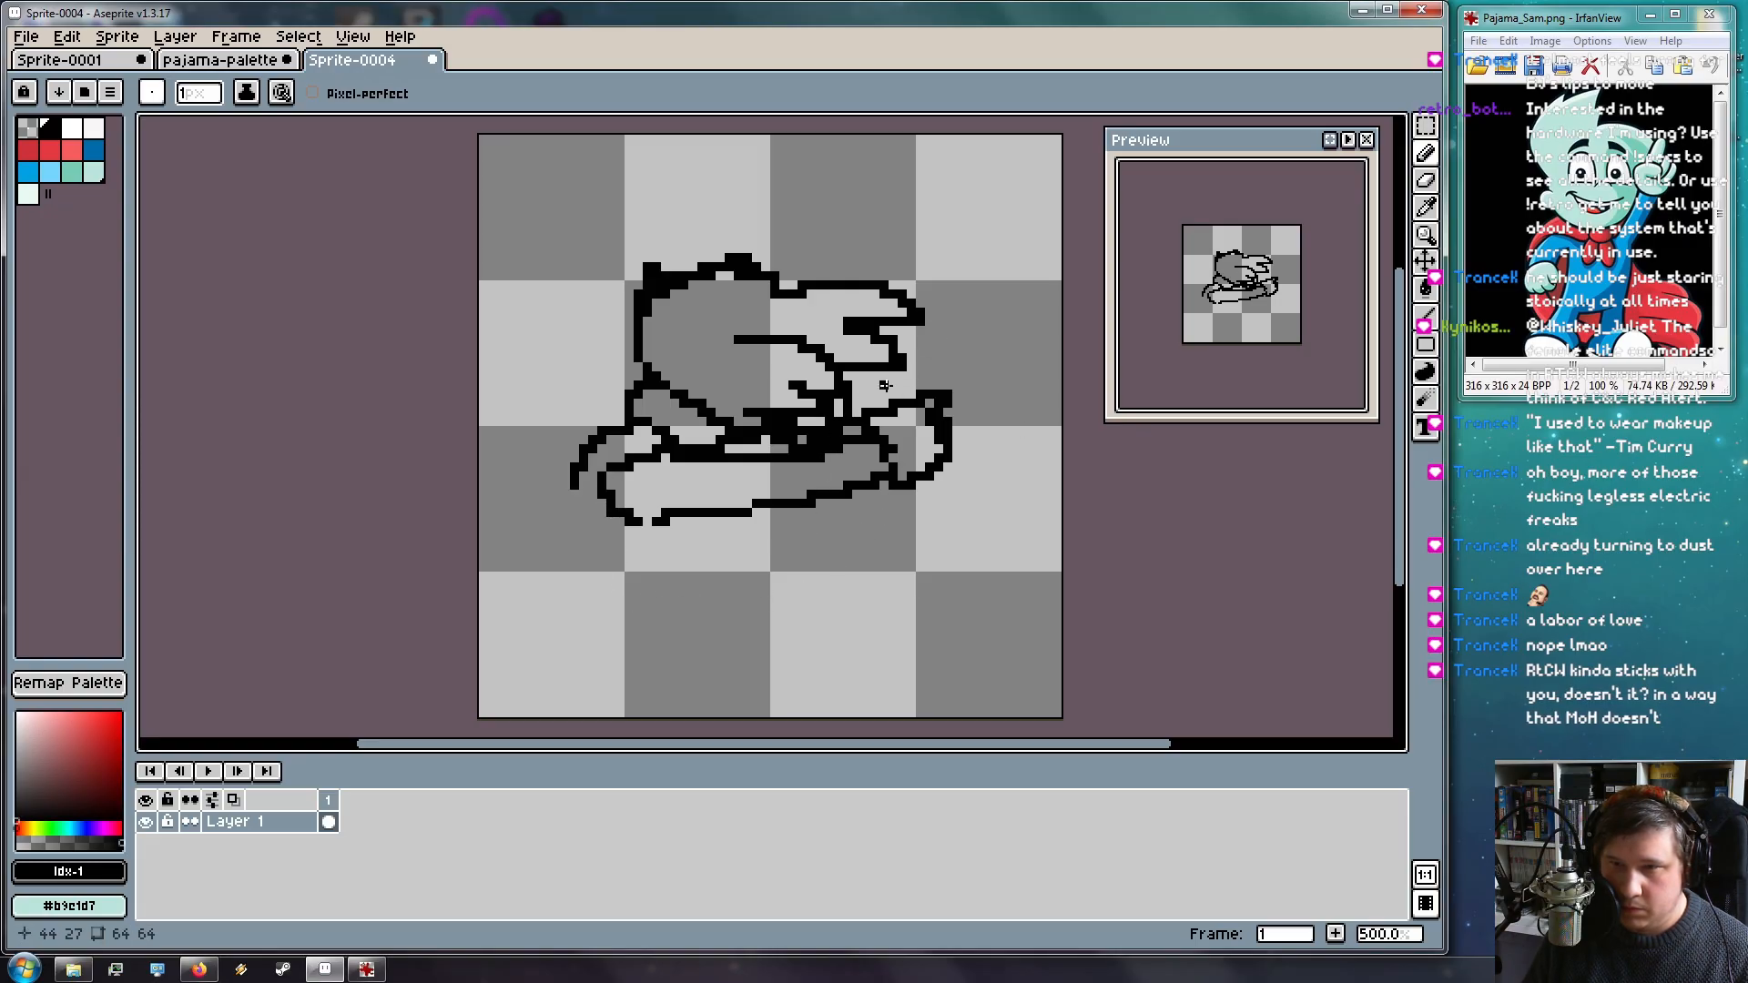
Marquee the whole outline drawing, move it up and to the left, then deselect
key(m)
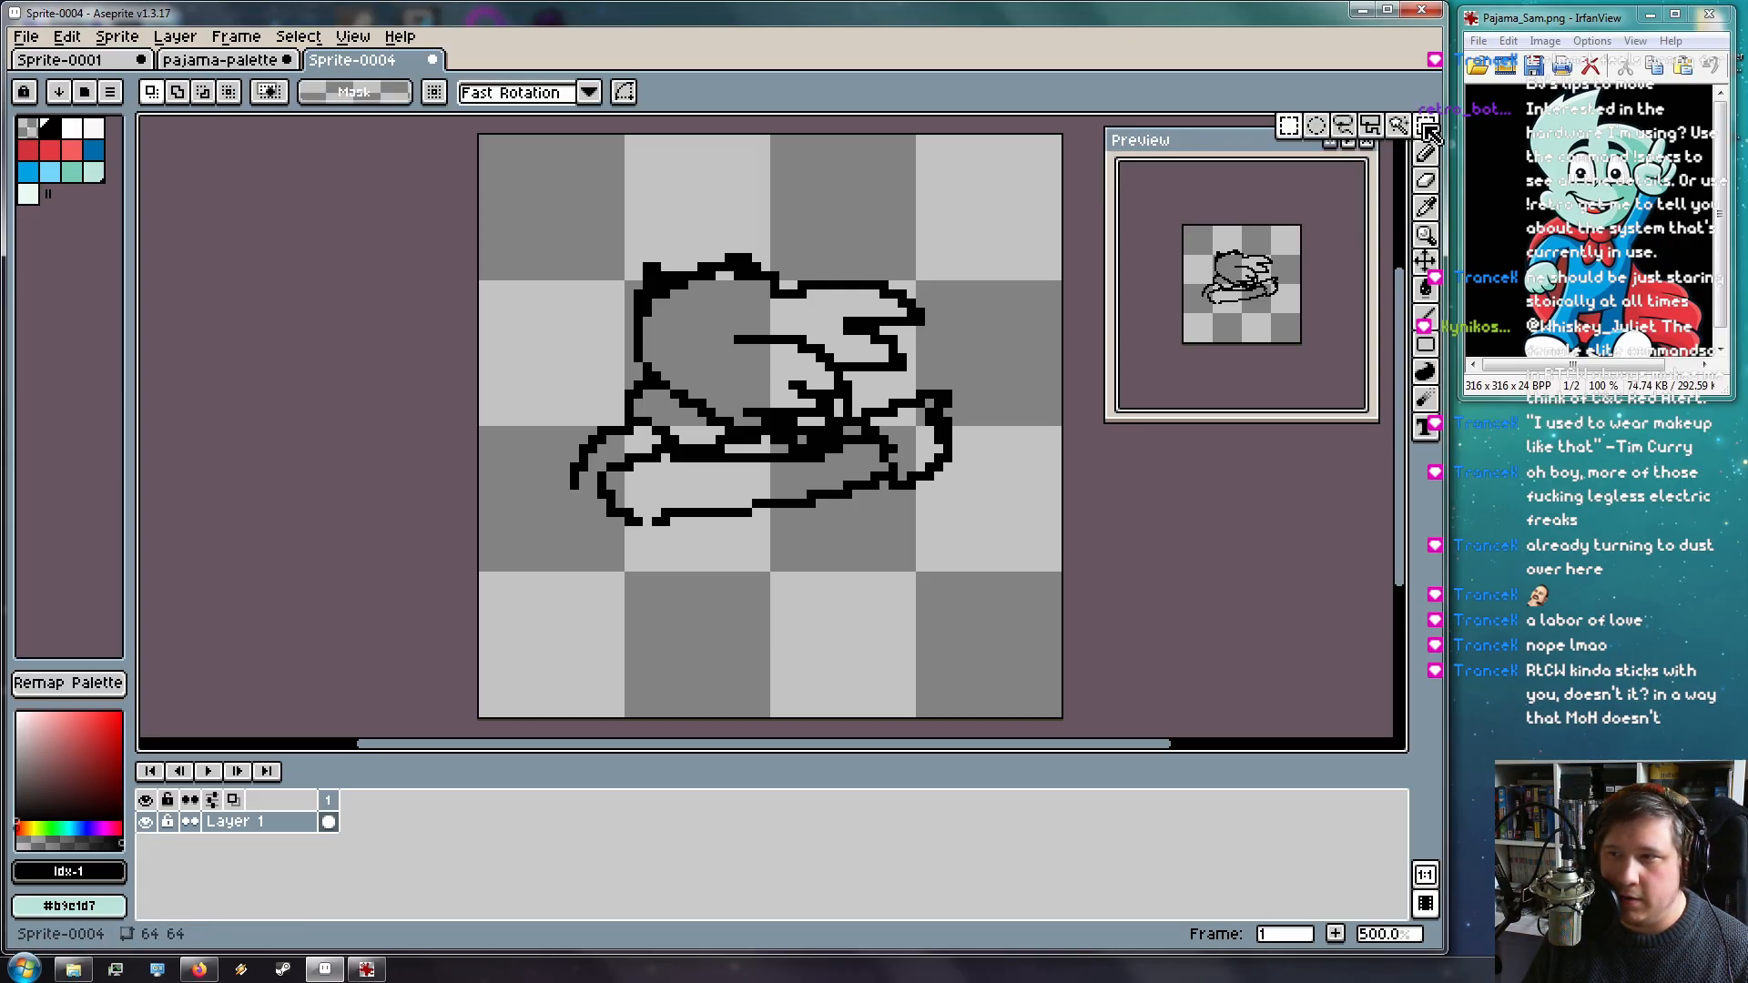
mouse_move(537, 229)
mouse_down()
mouse_move(801, 475)
mouse_move(998, 555)
mouse_up()
mouse_move(855, 480)
mouse_down()
mouse_move(825, 464)
mouse_move(781, 378)
mouse_up()
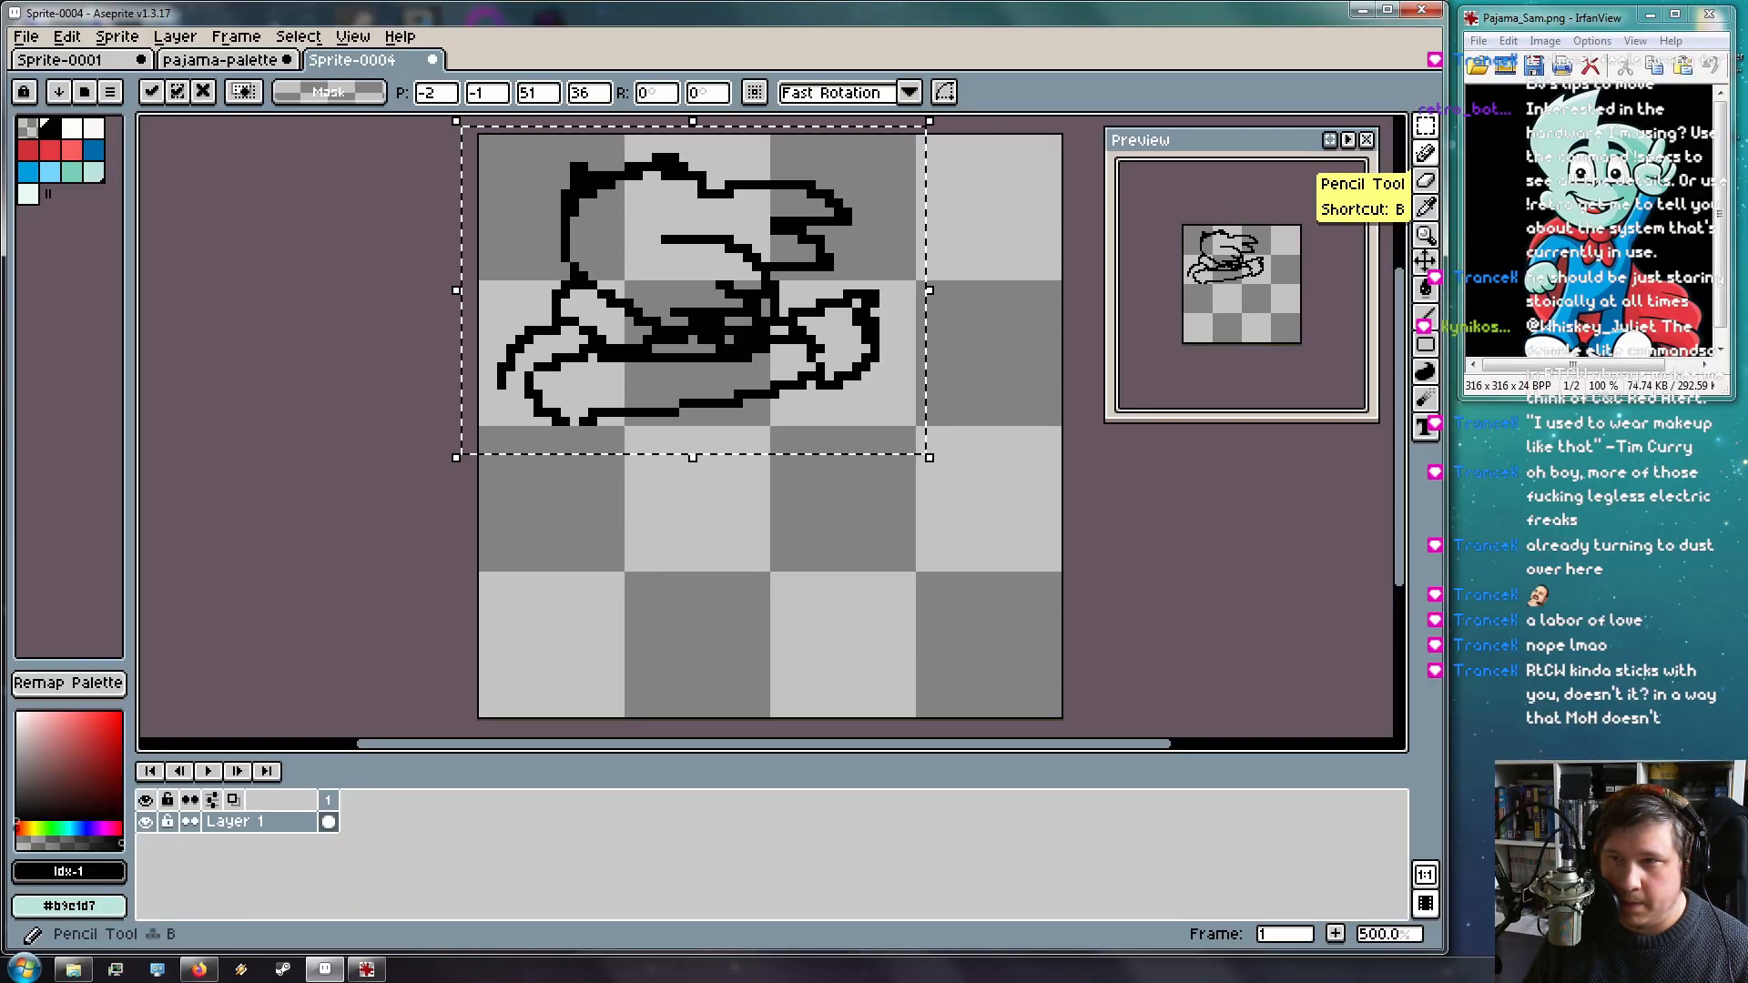
click(1426, 153)
click(298, 37)
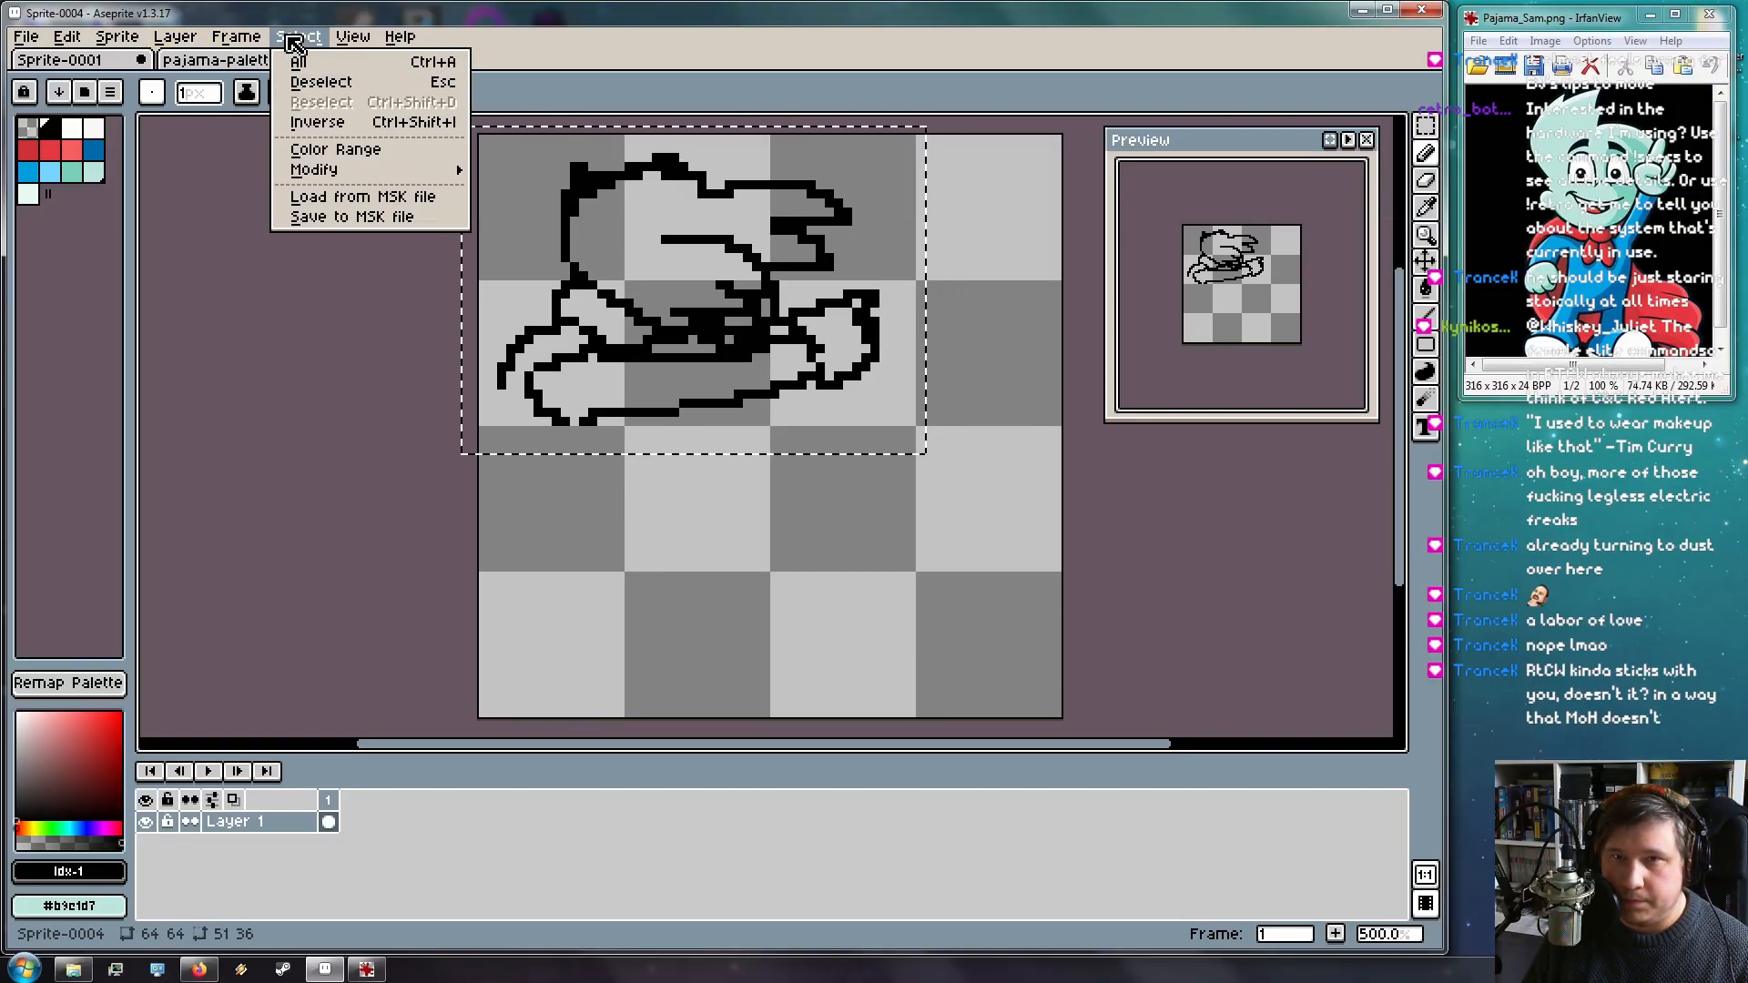
click(305, 78)
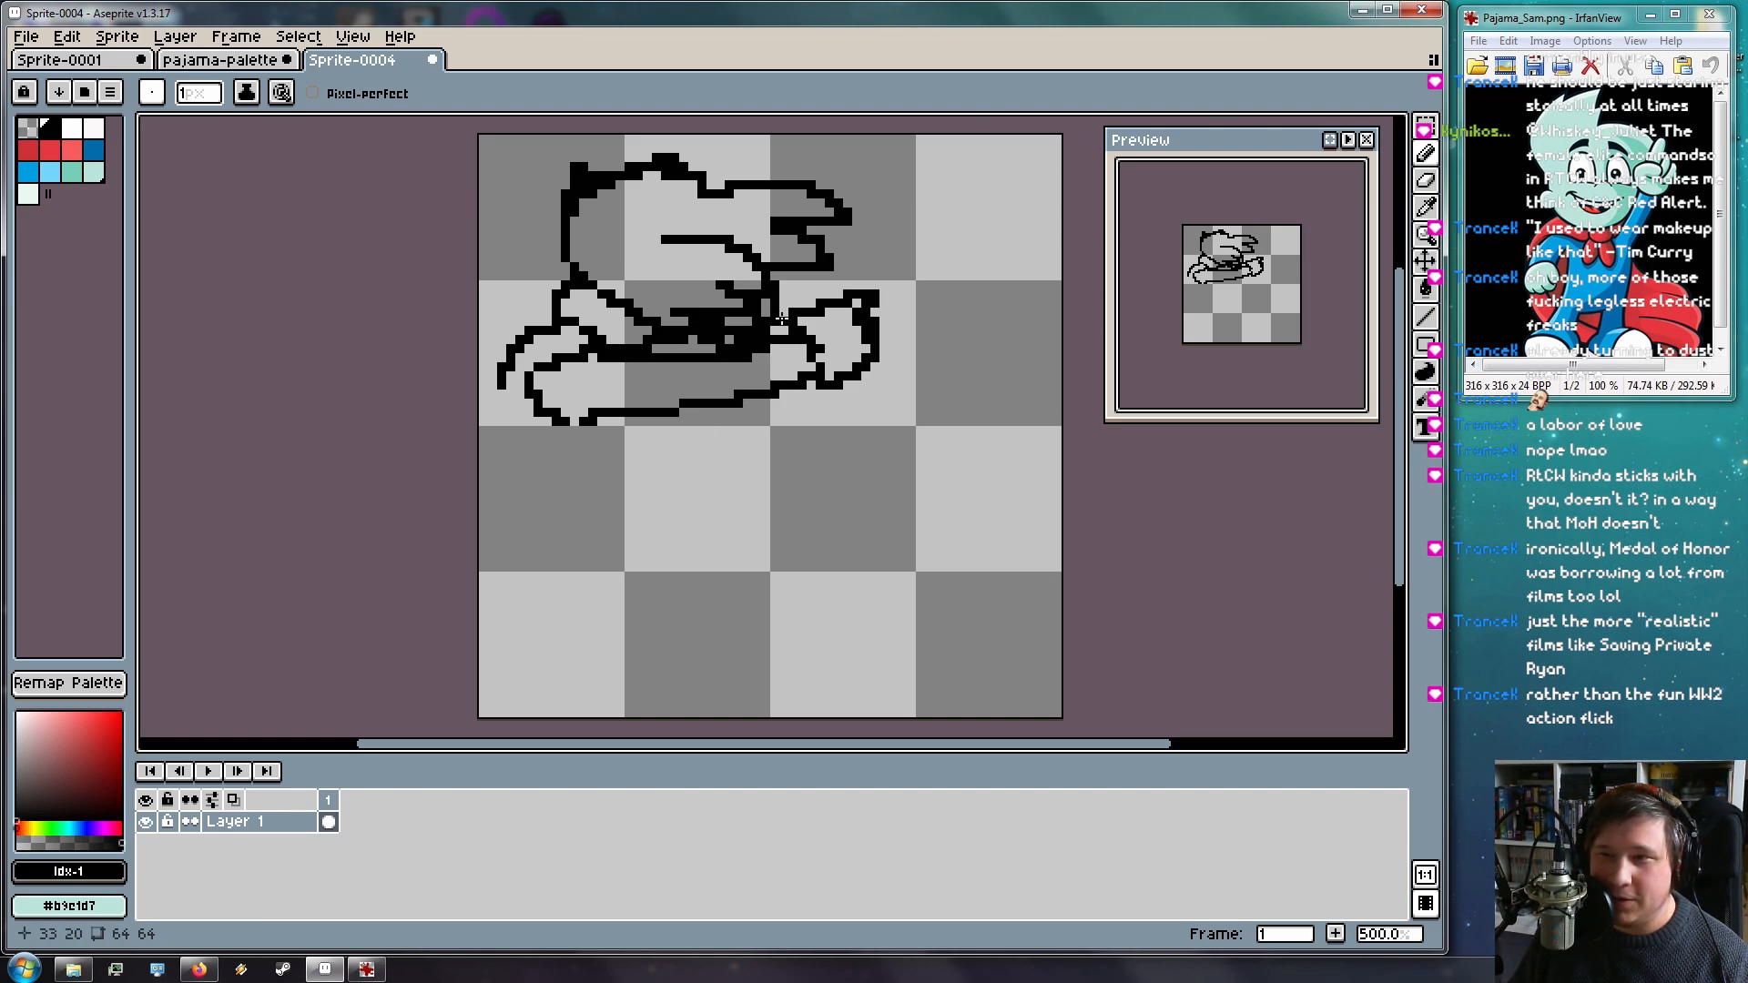
Try two up-right strokes across the figure, undo both, and bring Firefox forward
drag(781, 317, 923, 241)
key(ctrl+z)
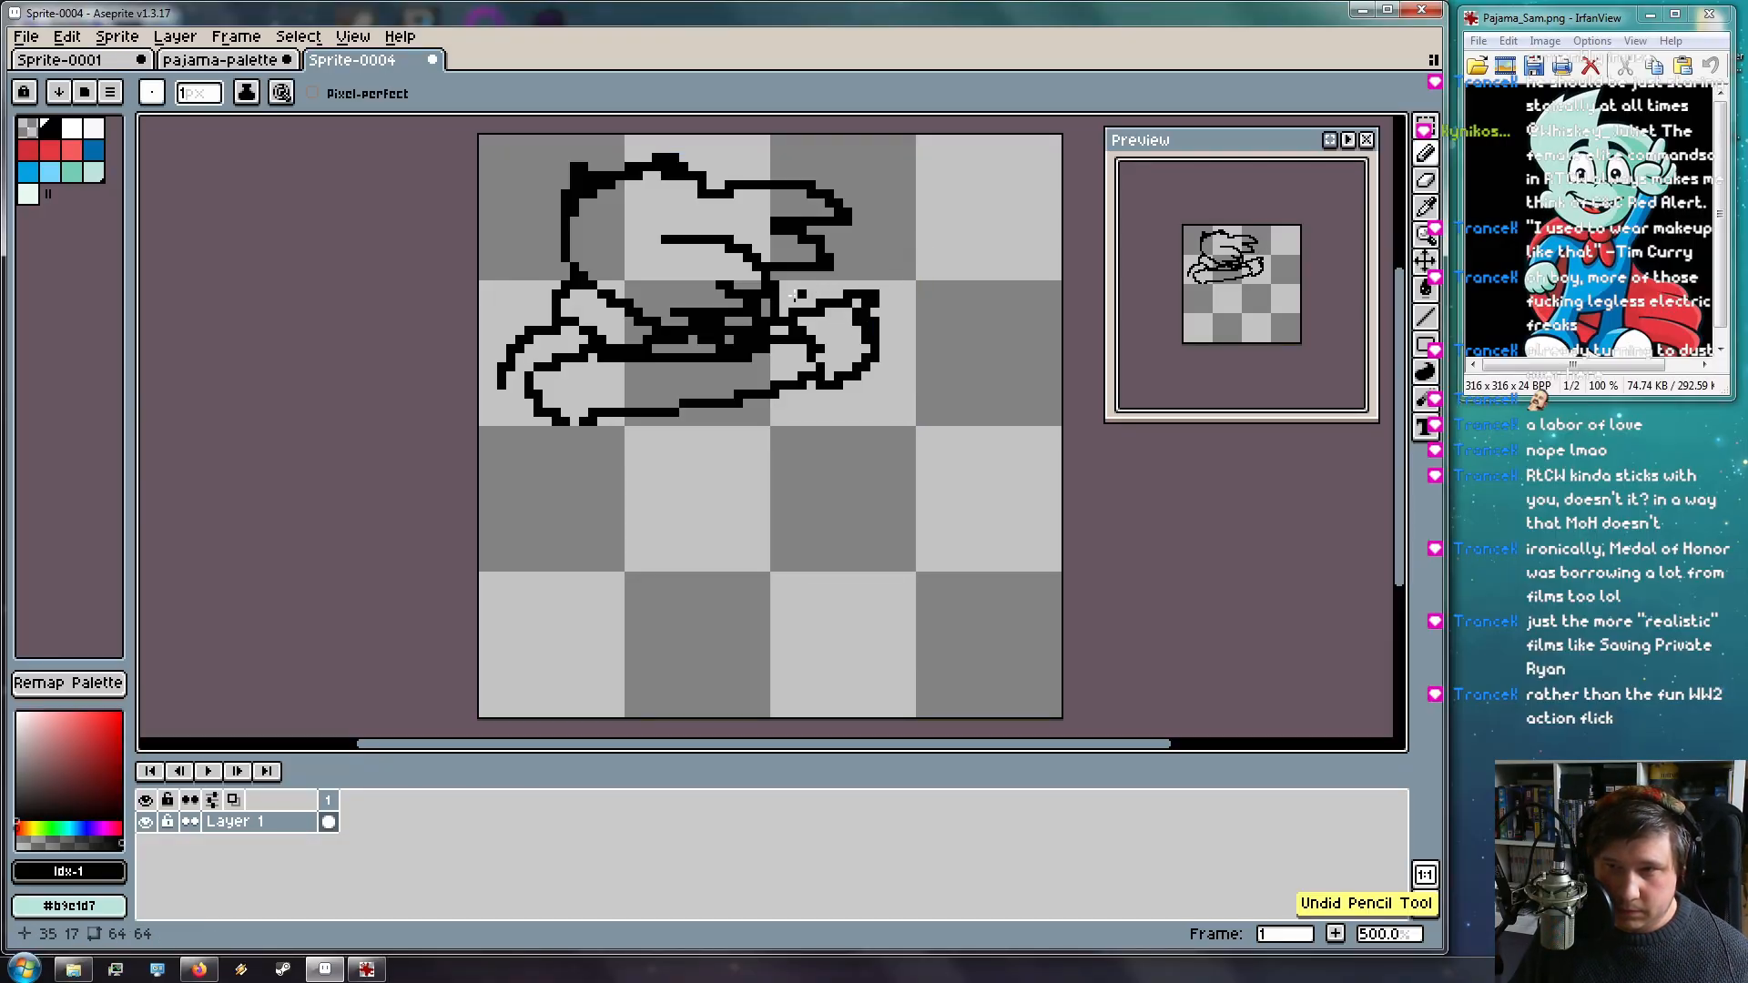
drag(879, 326, 996, 274)
key(ctrl+z)
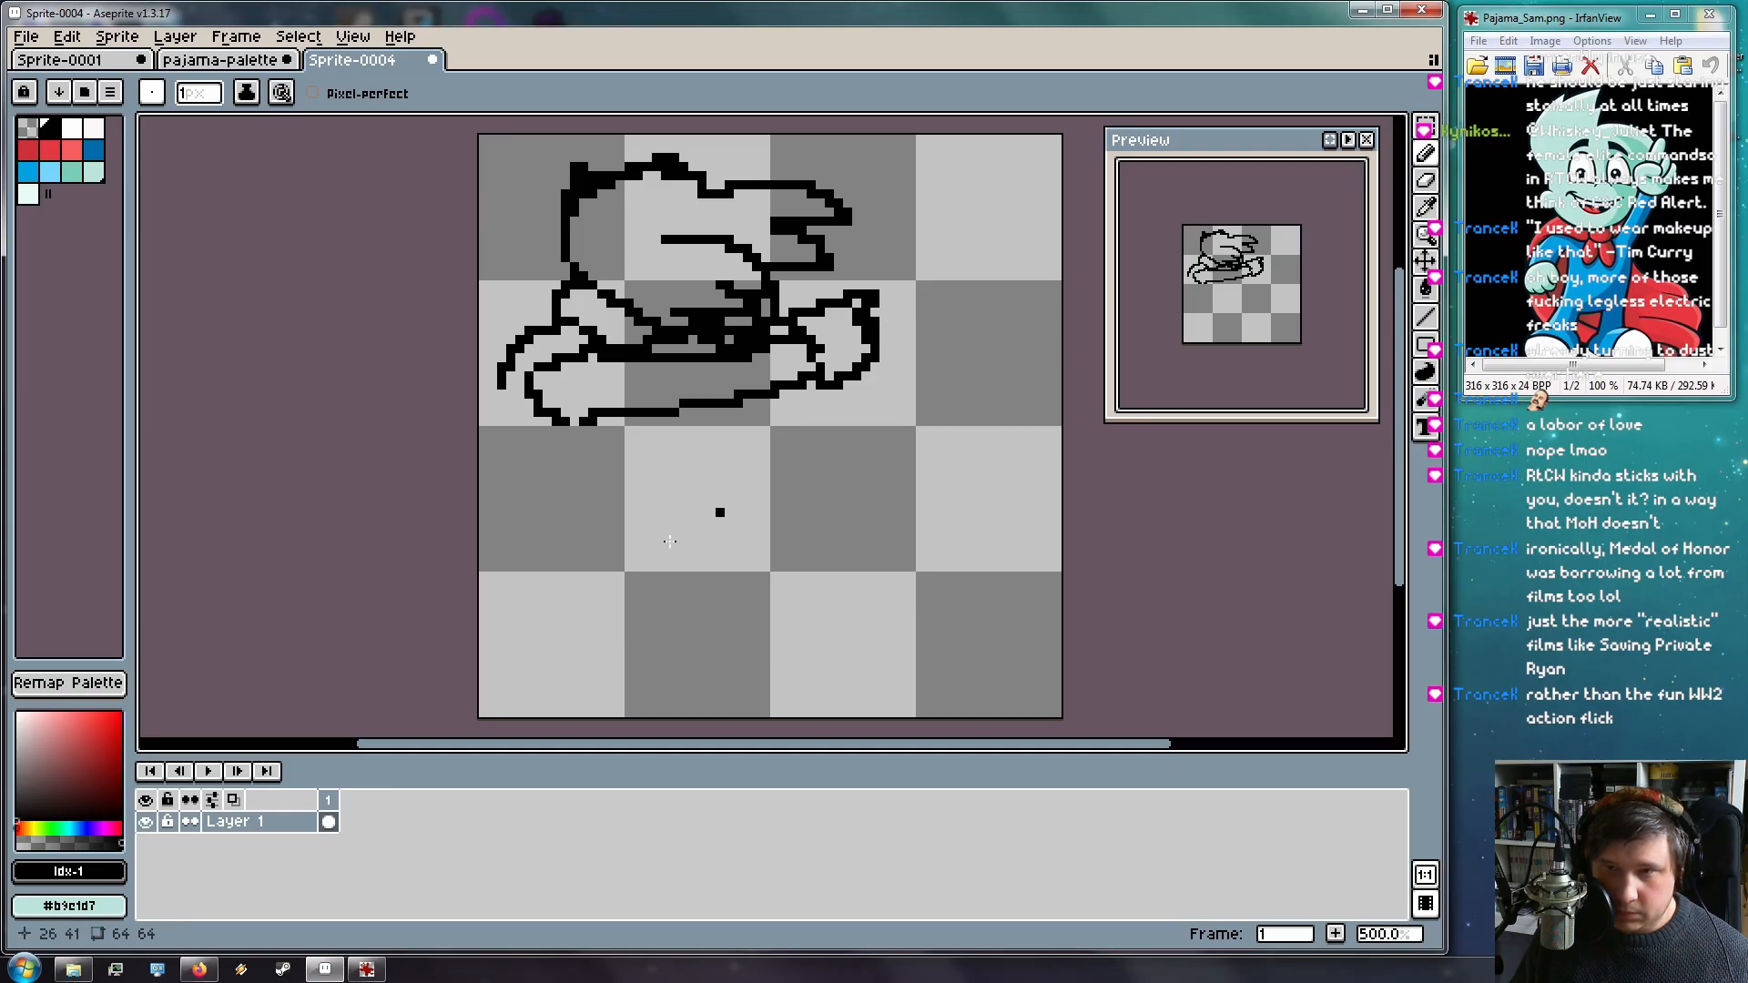
click(204, 972)
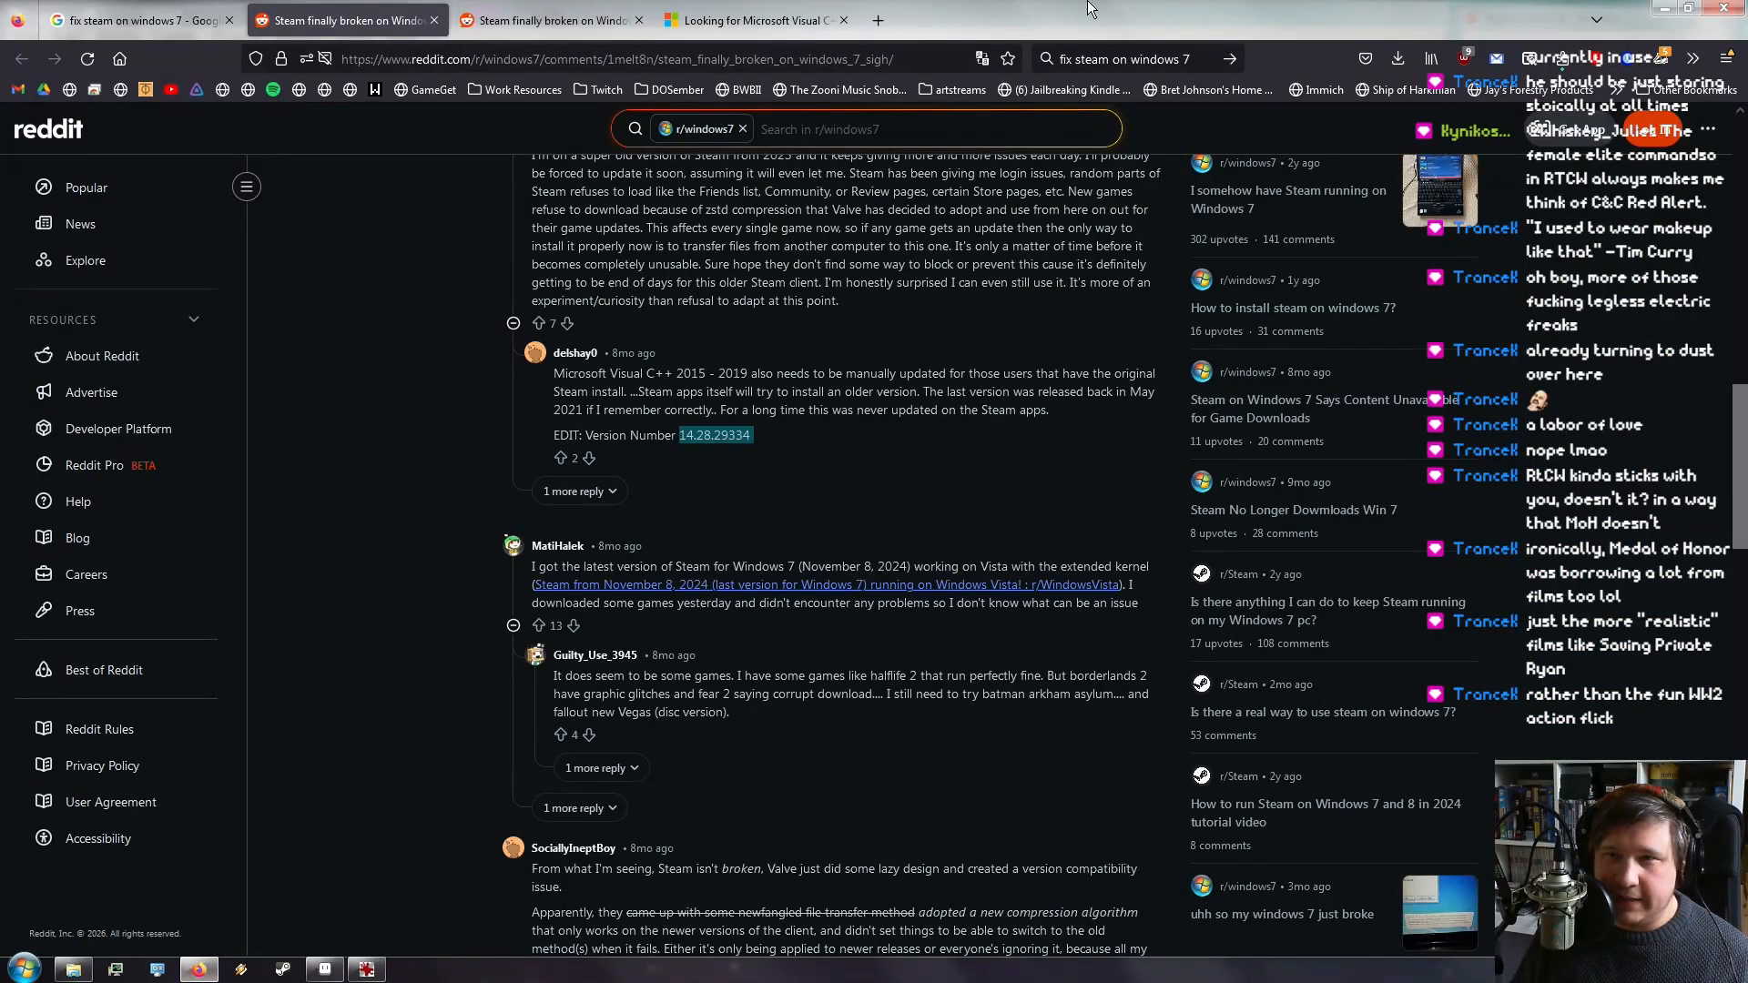
Search Google for 'dabbing' in a new tab, then minimize the browser
click(879, 21)
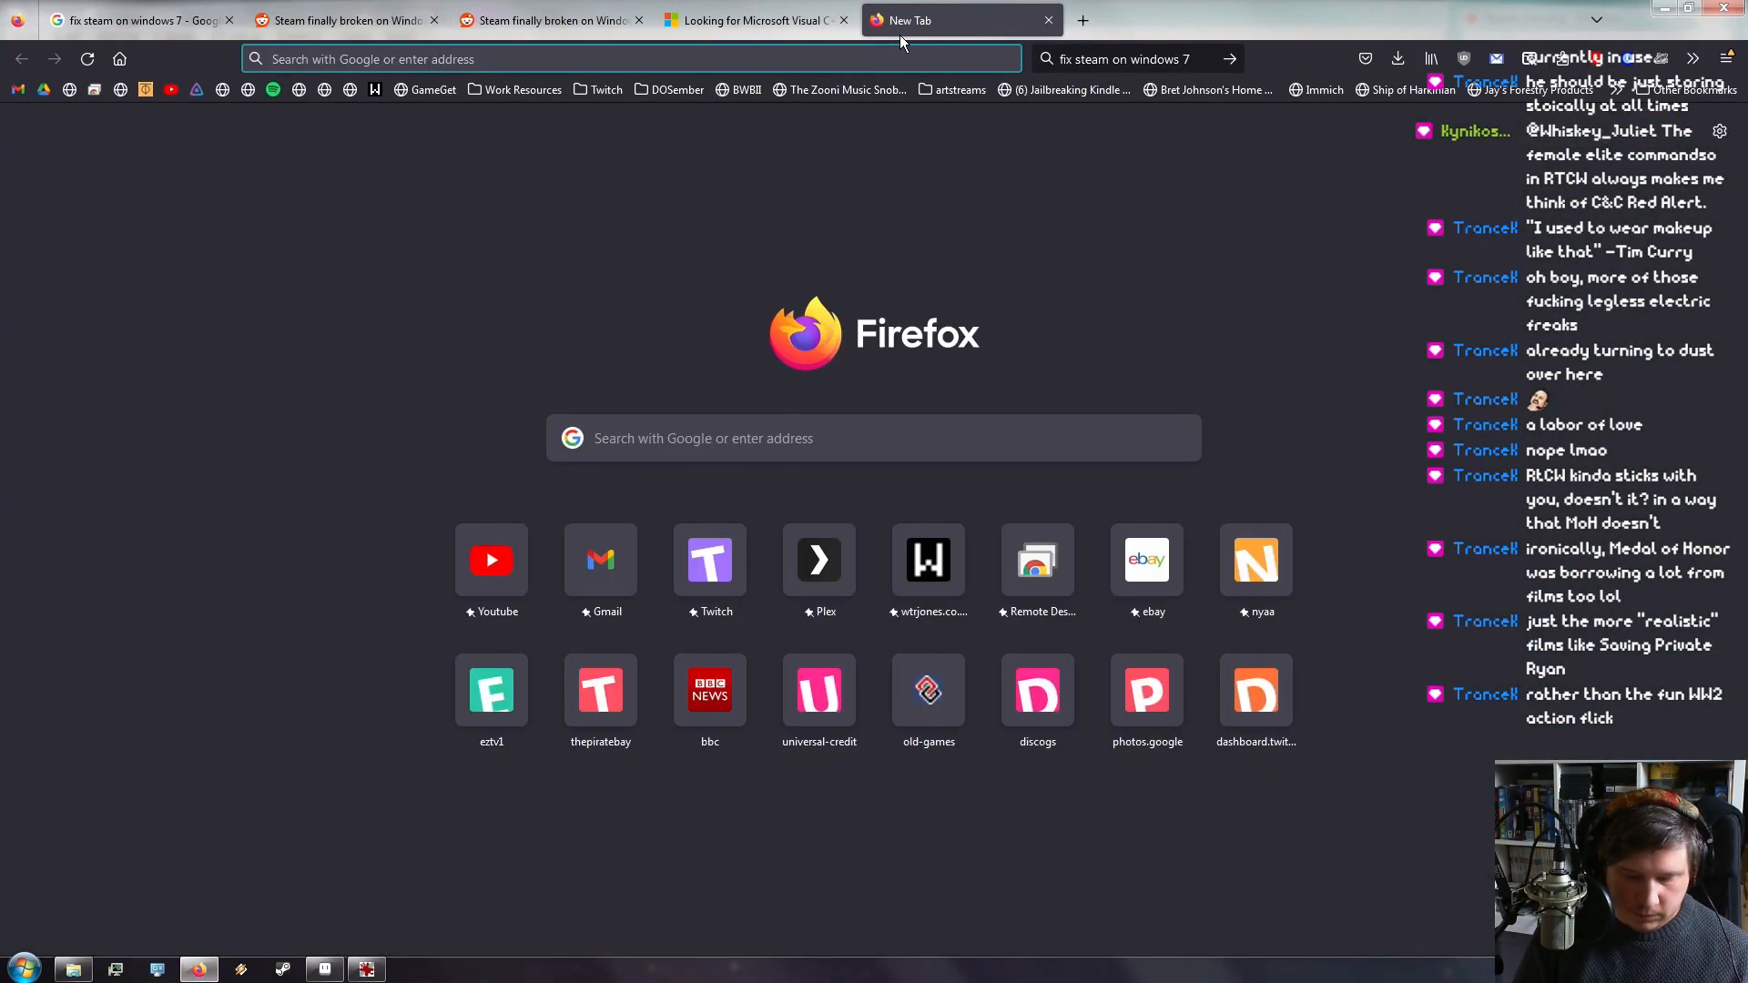
text(dabbing)
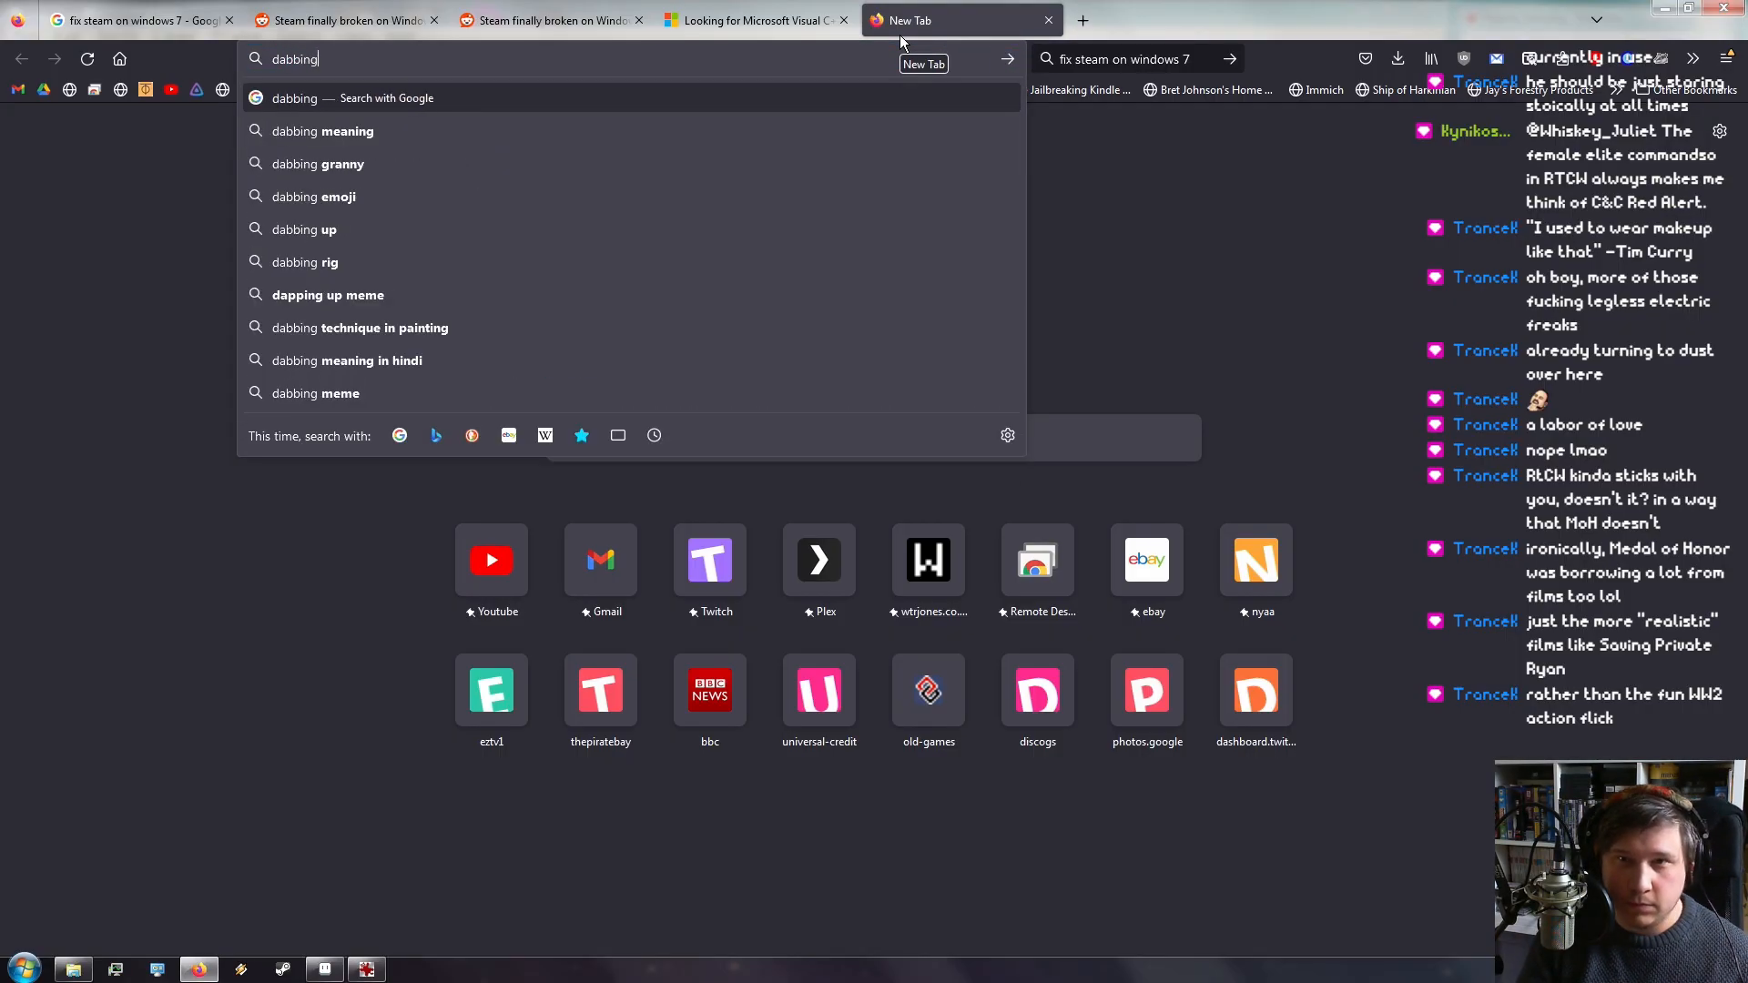
key(Return)
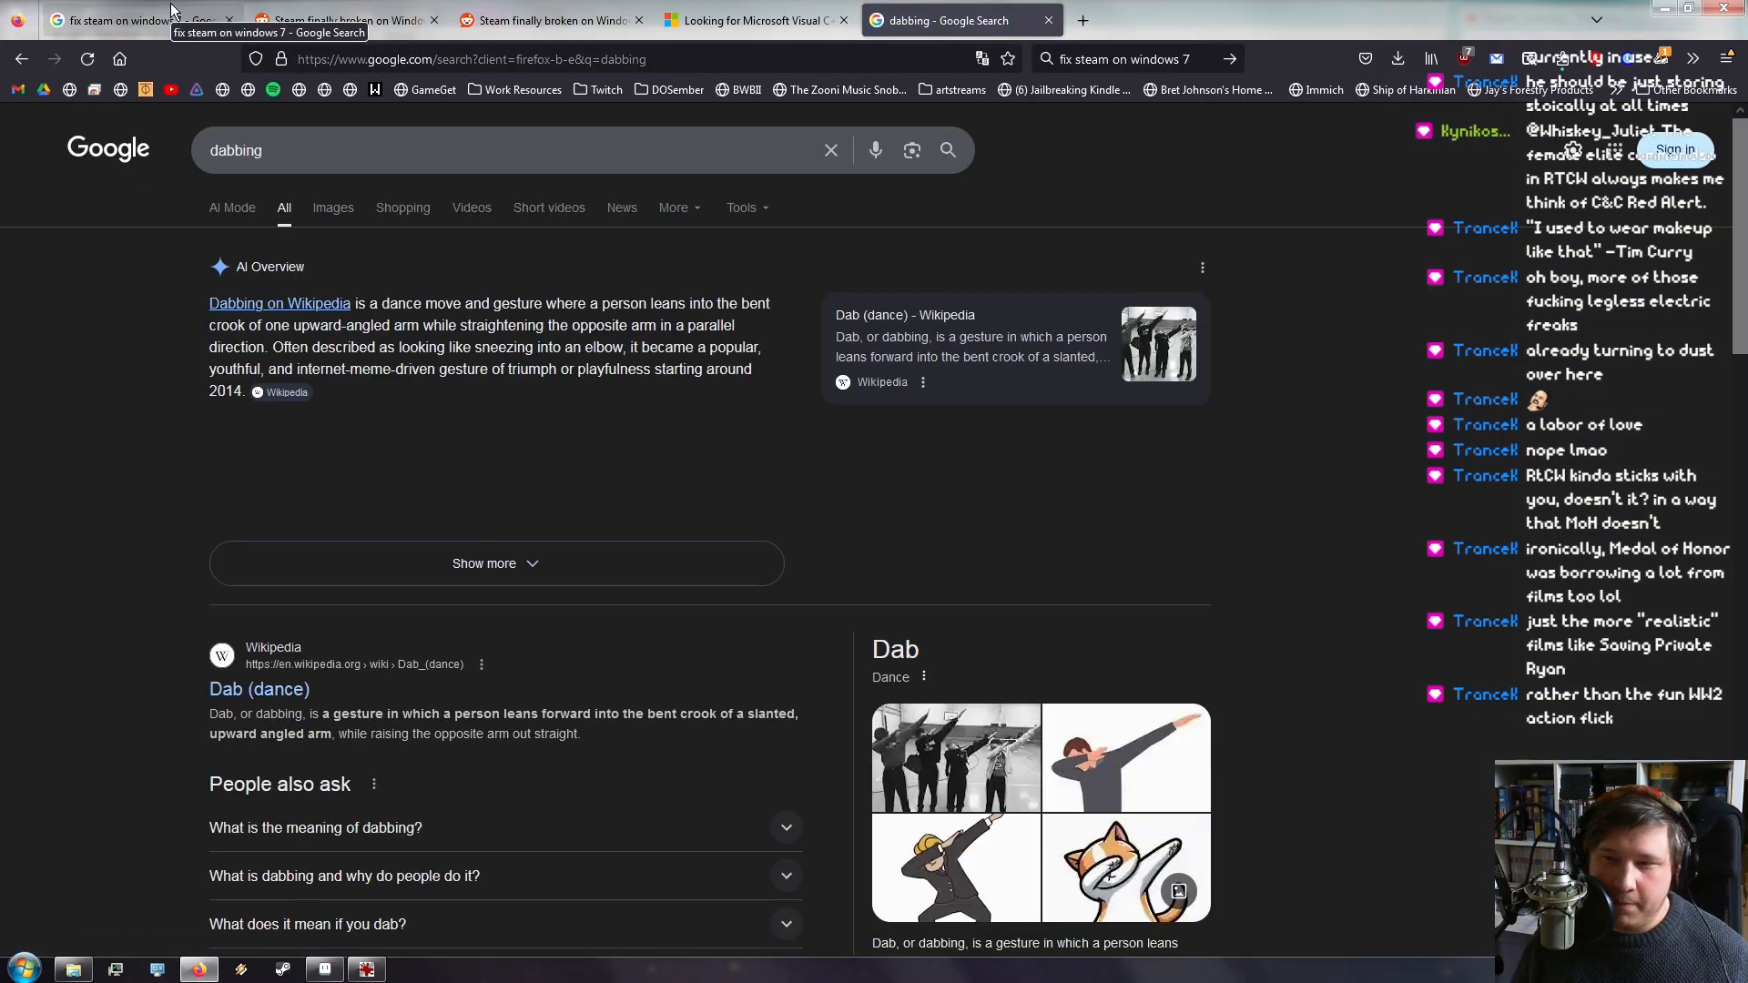
scroll(1257, 663, down, 3)
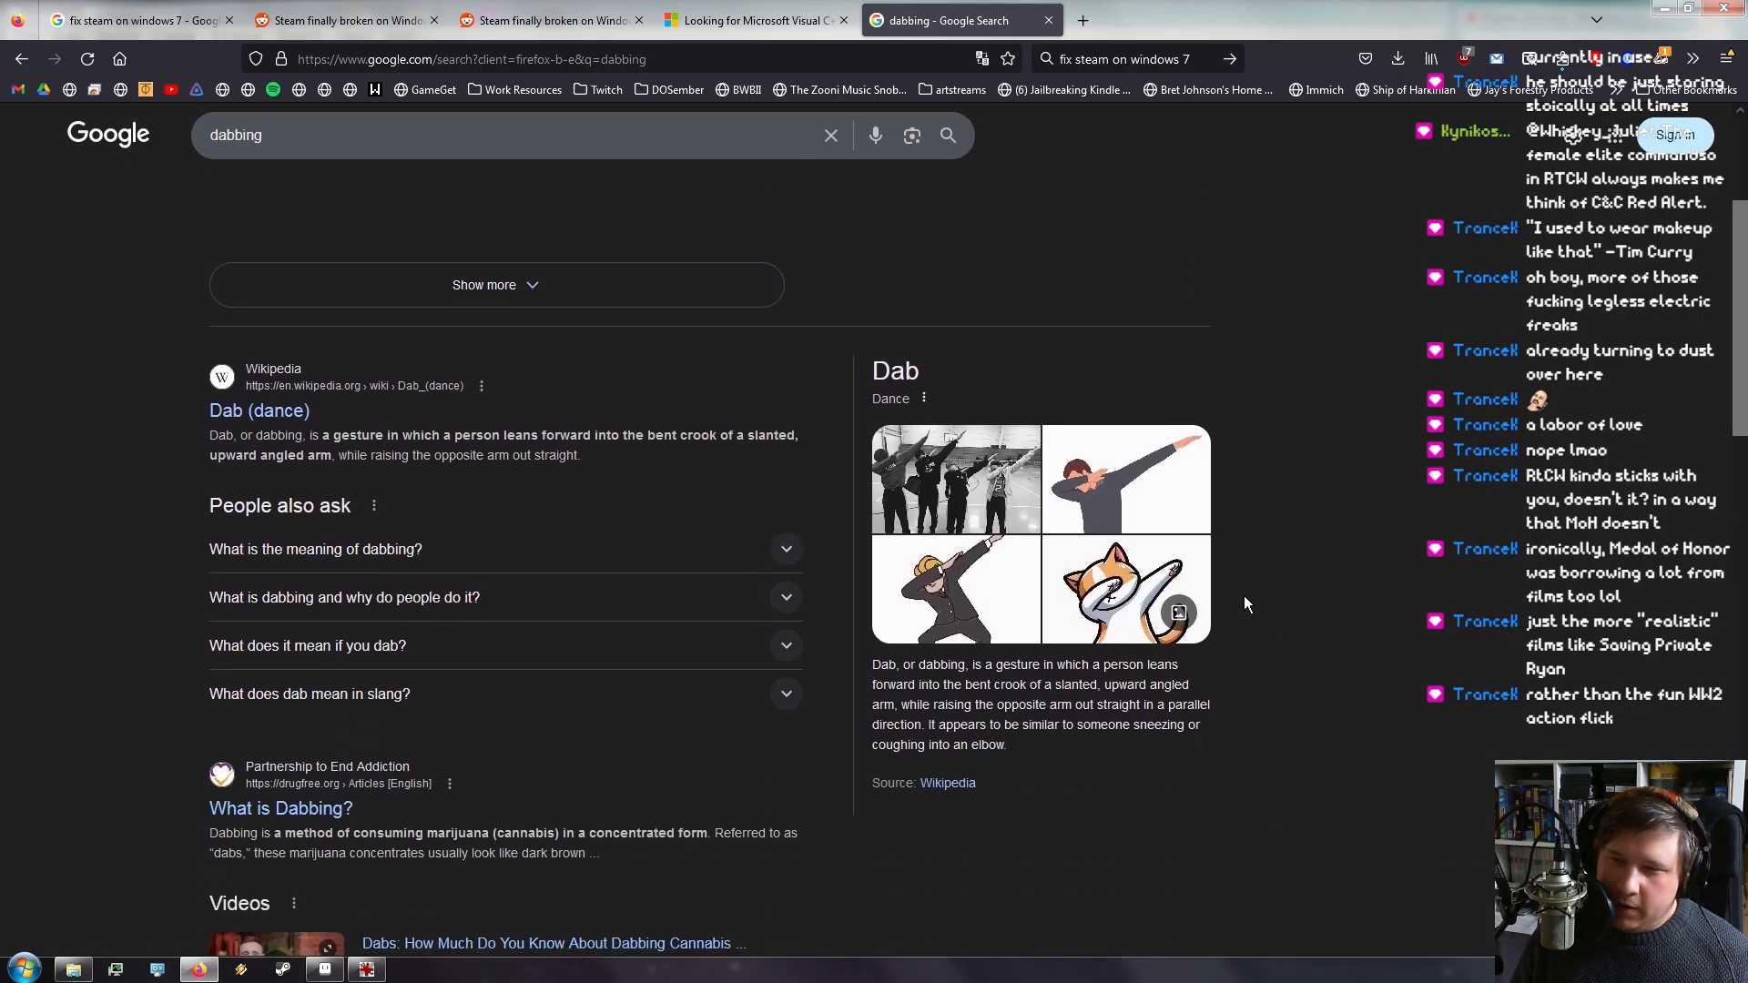
click(1668, 9)
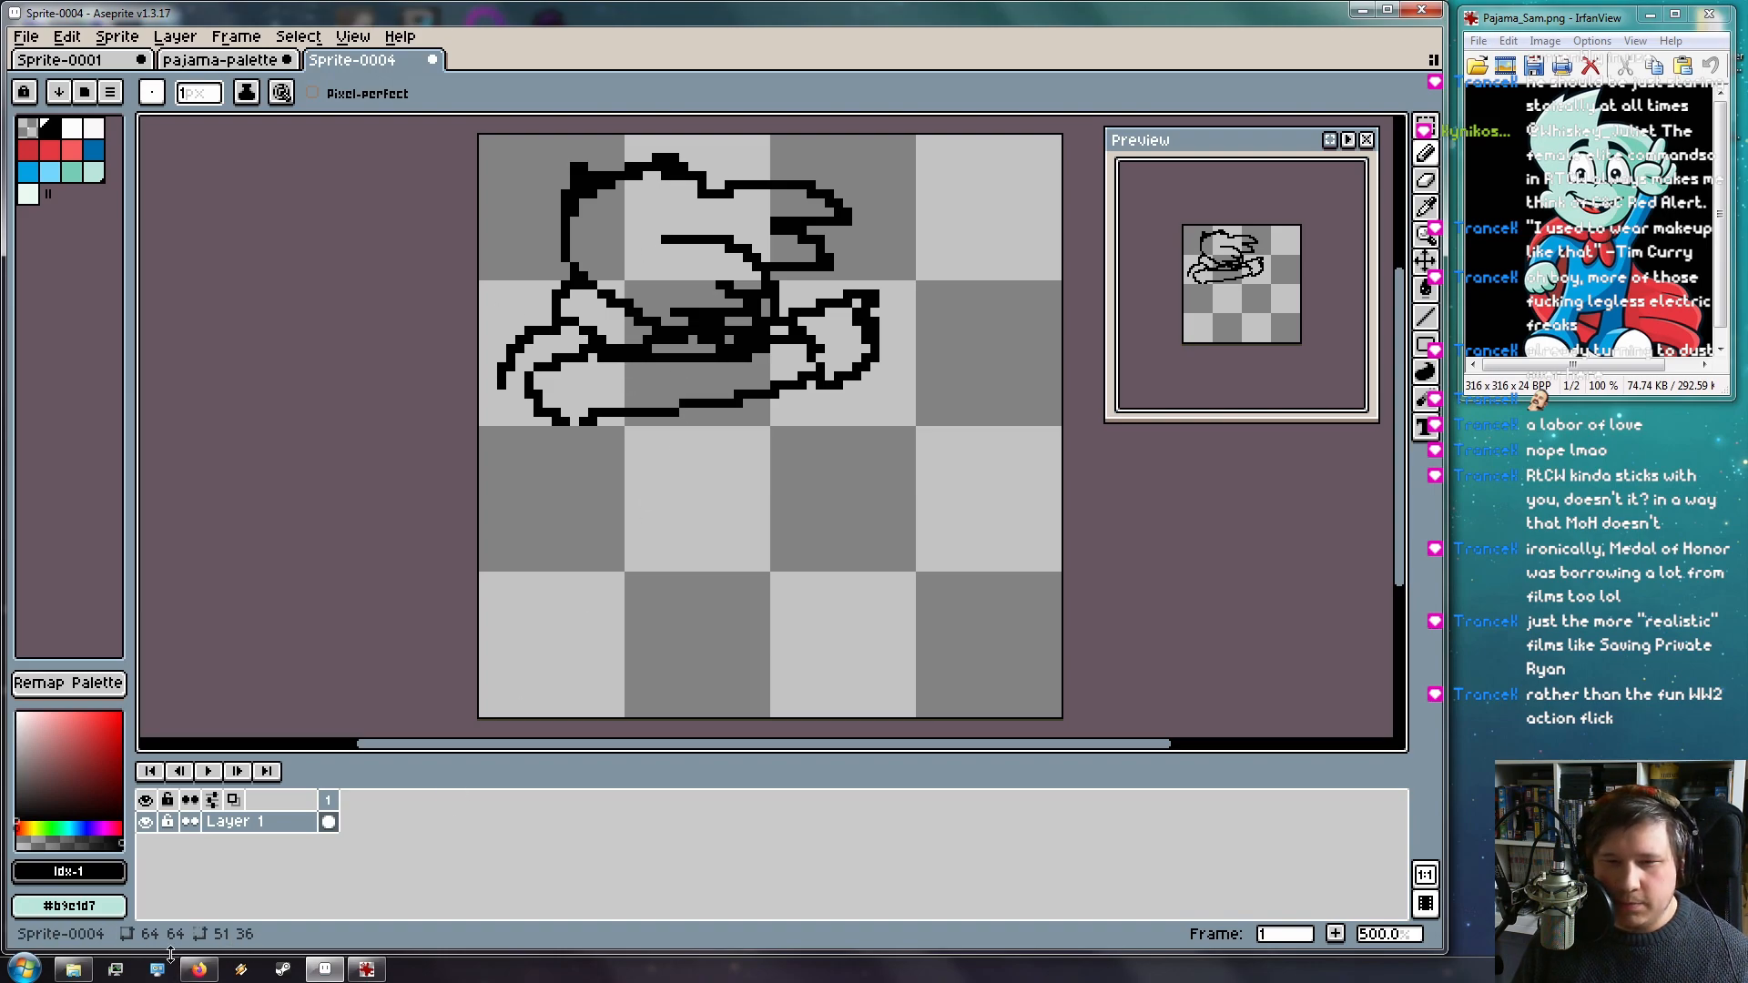
Show the image results for 'dabbing', then return to Aseprite
click(199, 969)
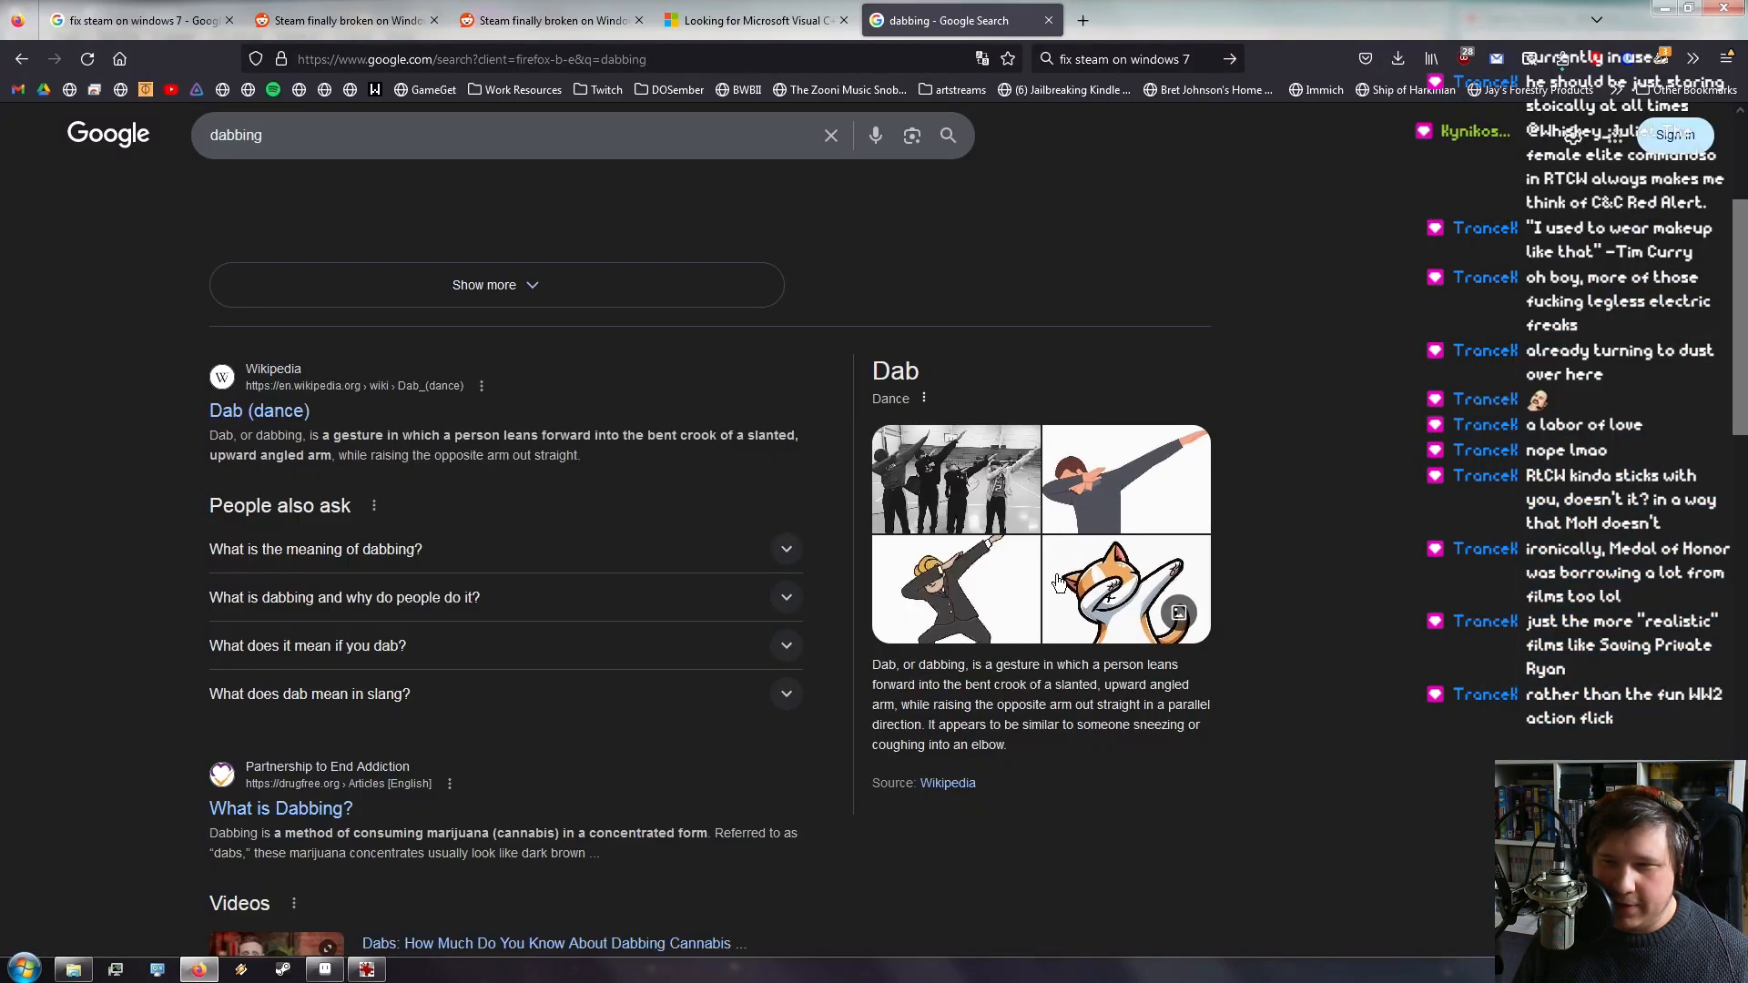
scroll(1018, 725, down, 5)
scroll(1018, 725, up, 5)
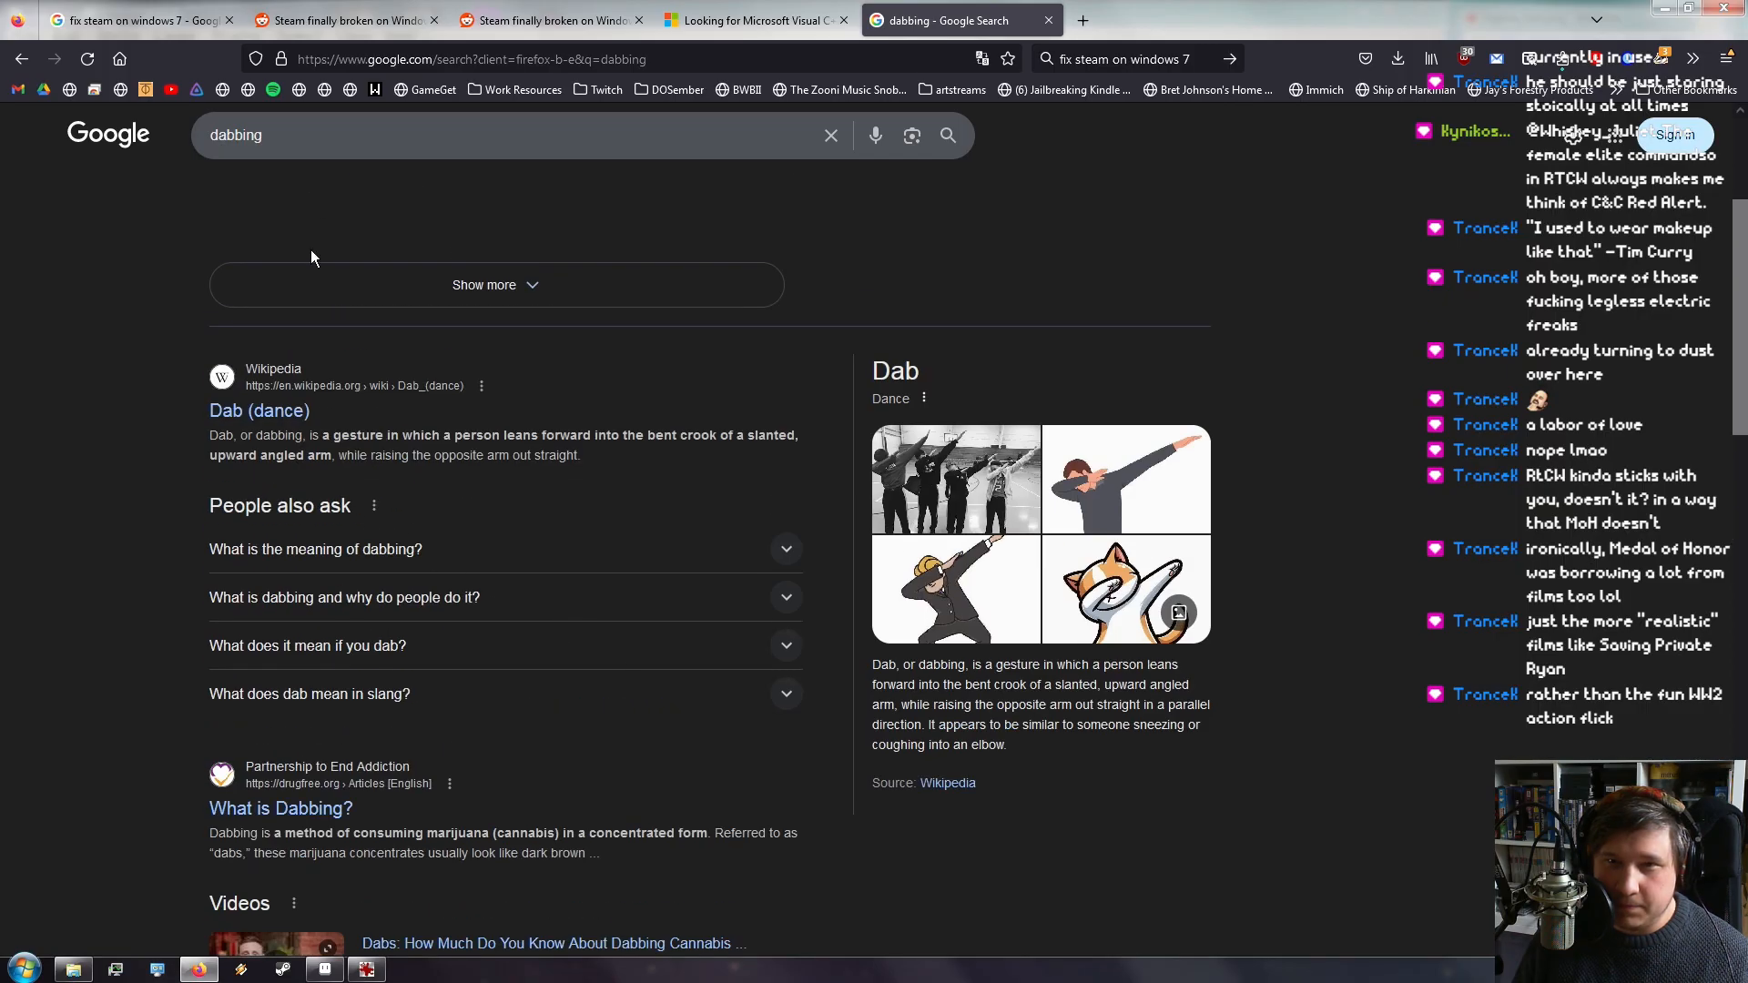
scroll(314, 207, up, 2)
click(333, 208)
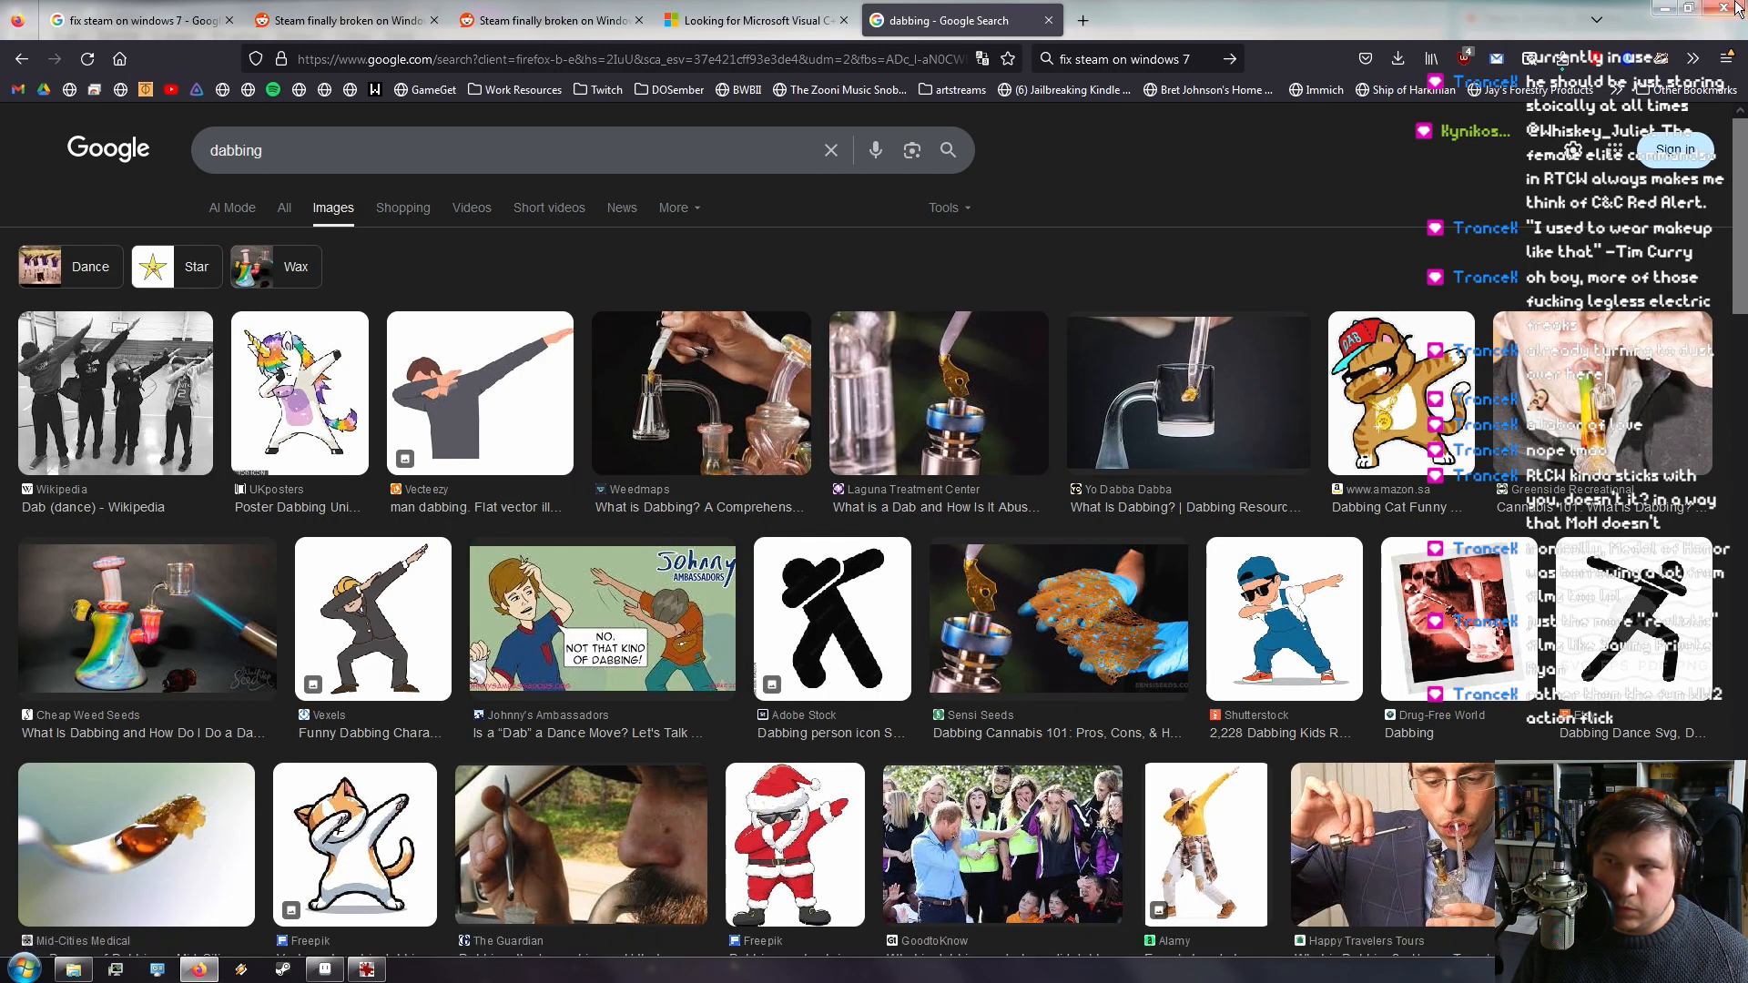
click(1665, 8)
Draw the raised arm with the Line tool after several undone pencil attempts
drag(785, 309, 940, 211)
key(ctrl+z)
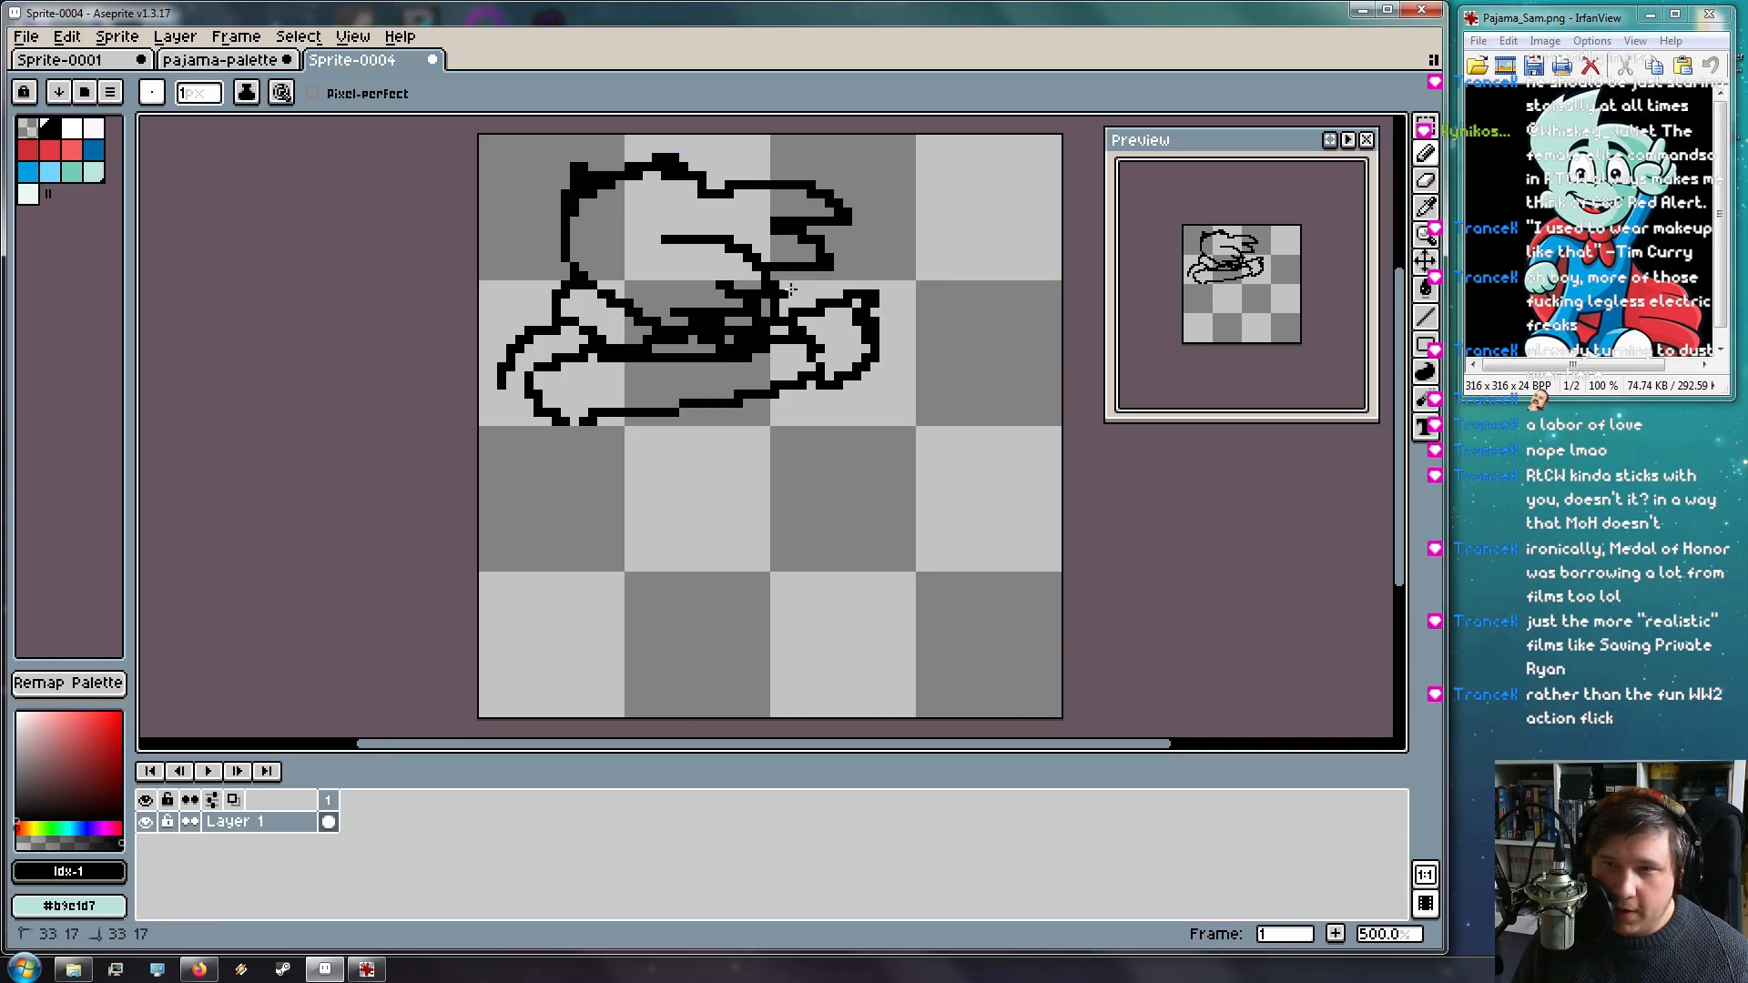
drag(819, 294, 910, 246)
key(ctrl+z)
drag(795, 298, 967, 217)
key(ctrl+z)
drag(833, 288, 934, 237)
key(ctrl+z)
key(l)
drag(774, 298, 976, 239)
key(ctrl+z)
mouse_move(784, 285)
mouse_down()
mouse_move(977, 217)
mouse_move(869, 304)
mouse_move(899, 287)
mouse_up()
Add pixels at the arm tip and thicken the arm, comparing against the dabbing reference
click(1426, 155)
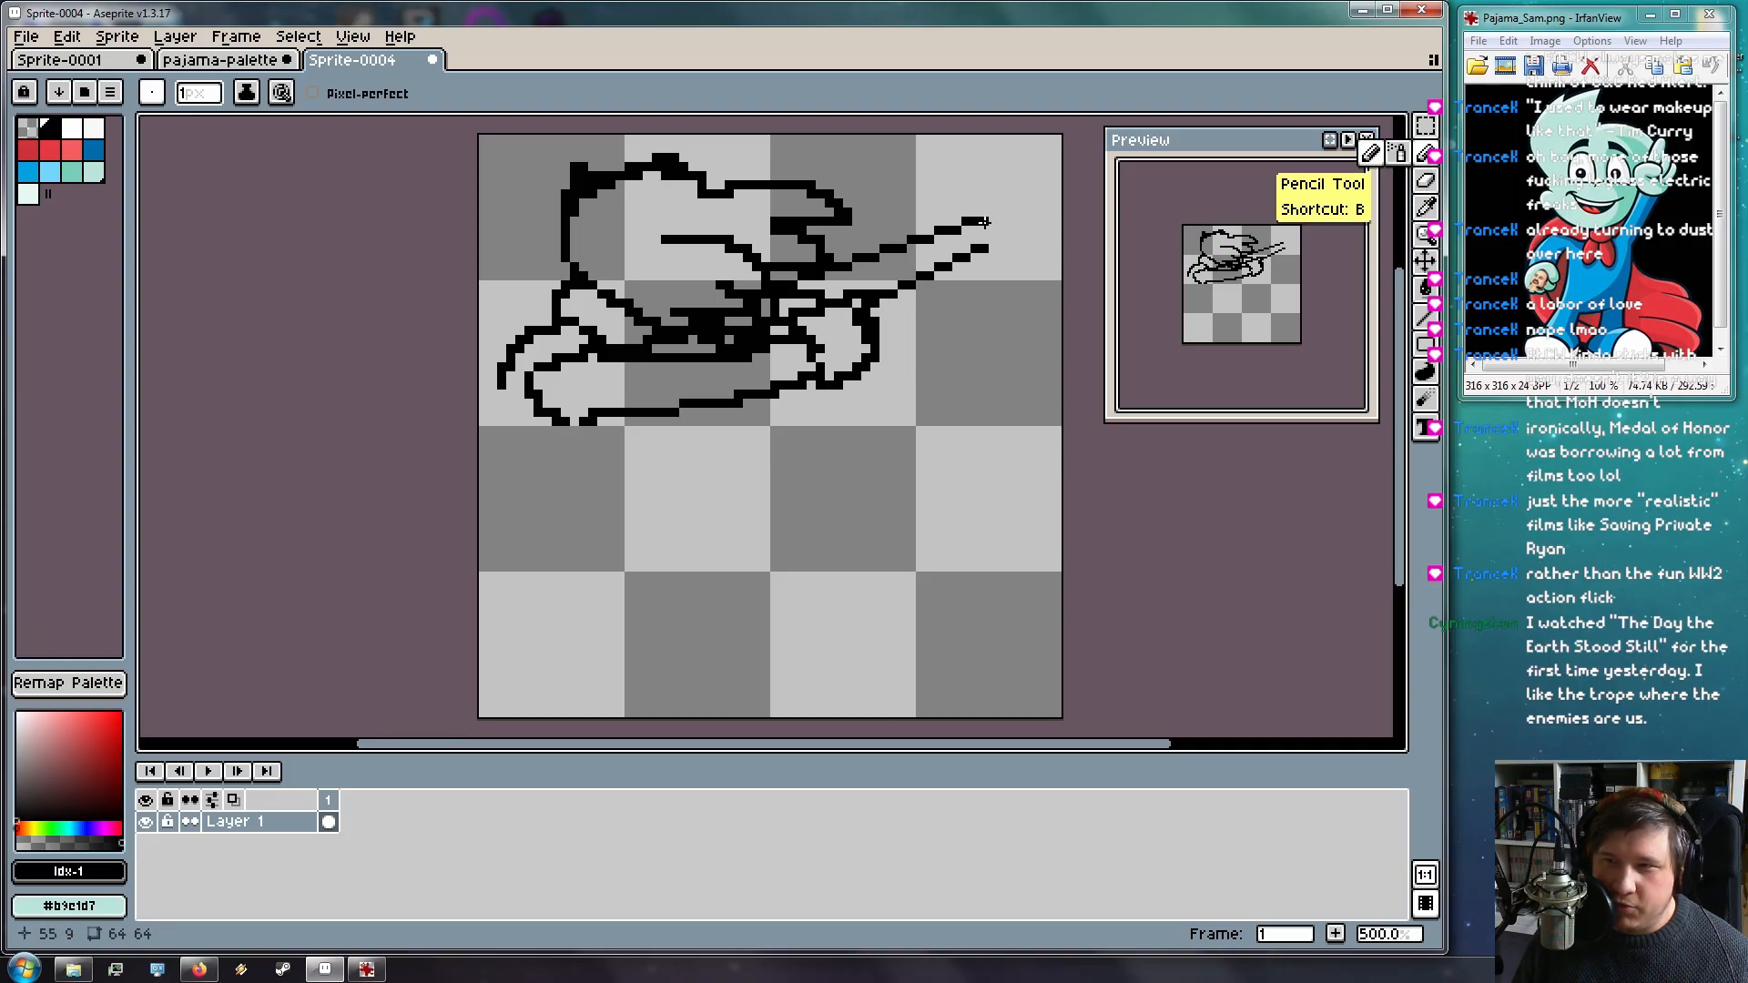
drag(955, 223, 958, 239)
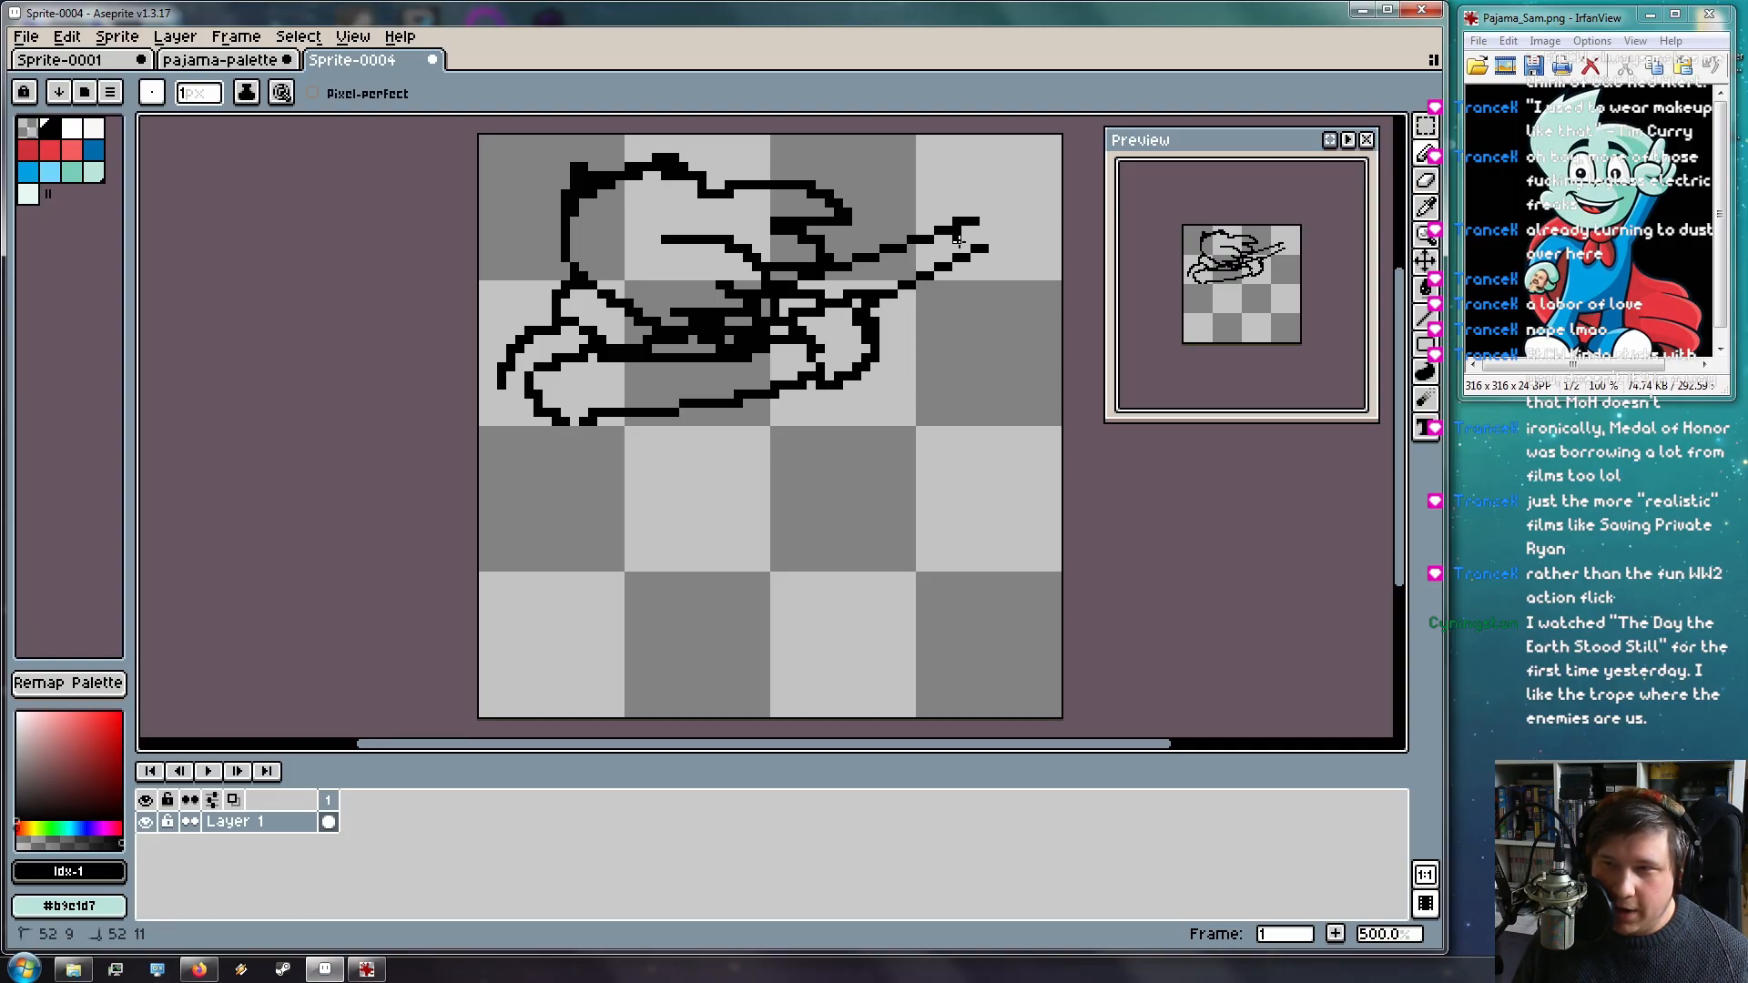
drag(879, 310, 984, 255)
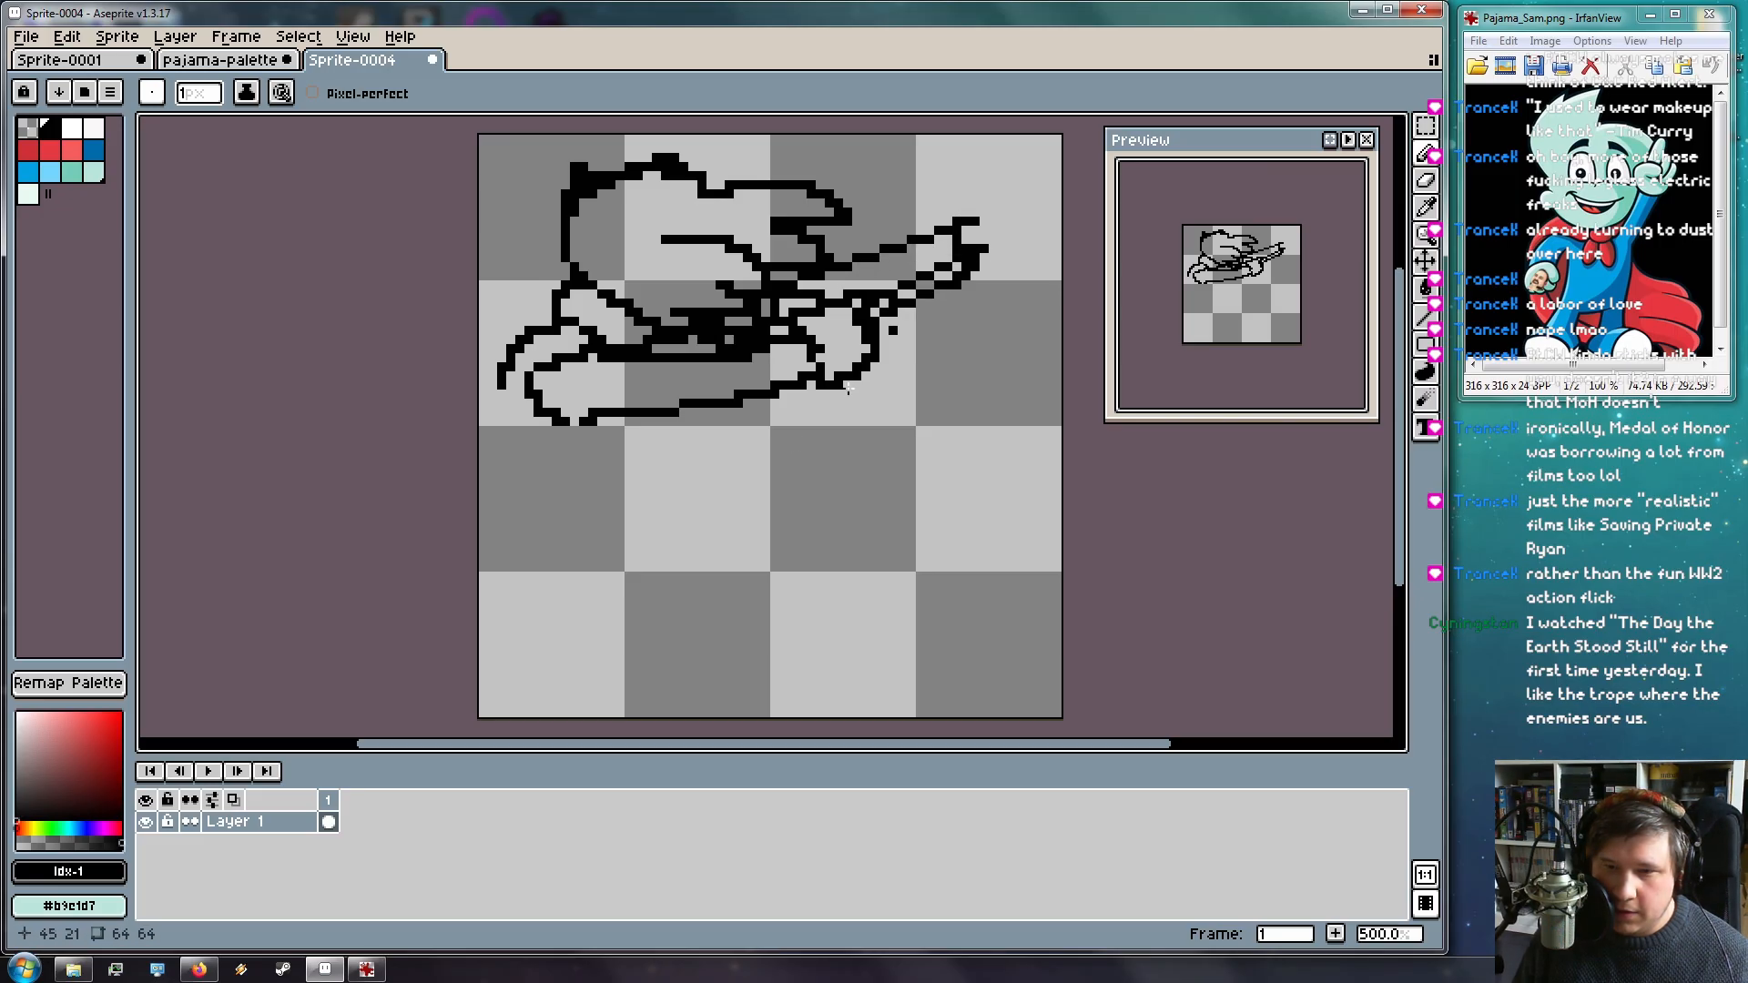
click(199, 971)
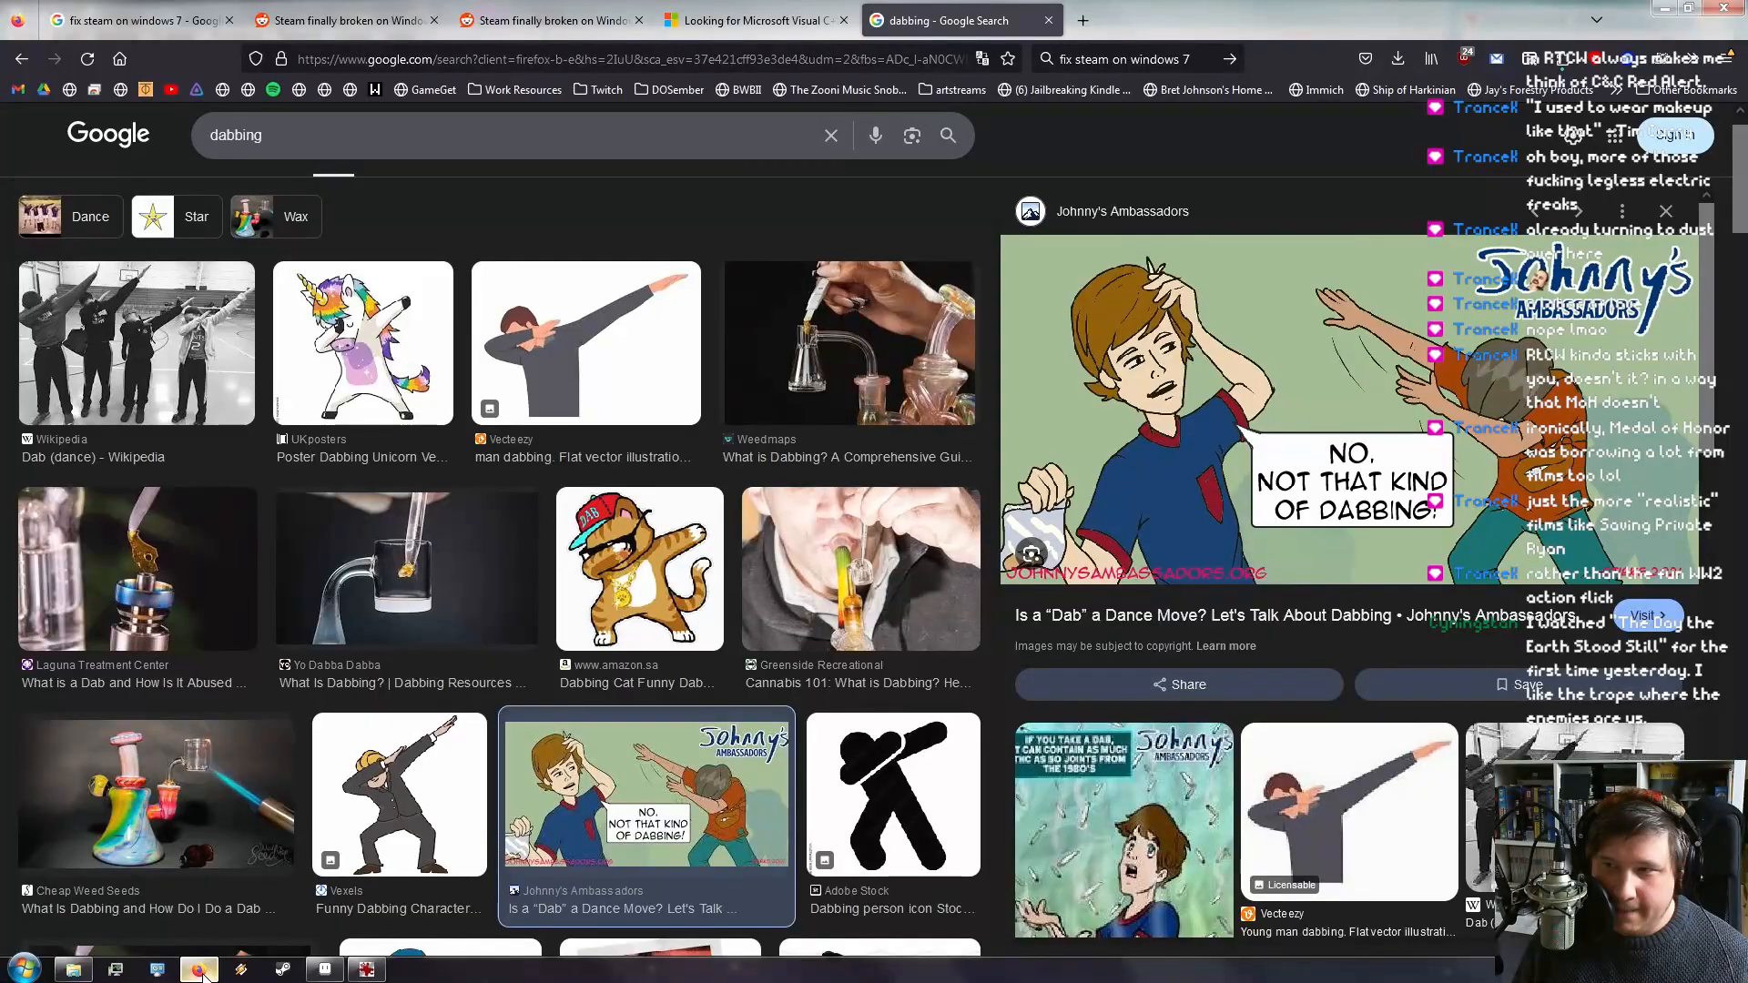
click(199, 970)
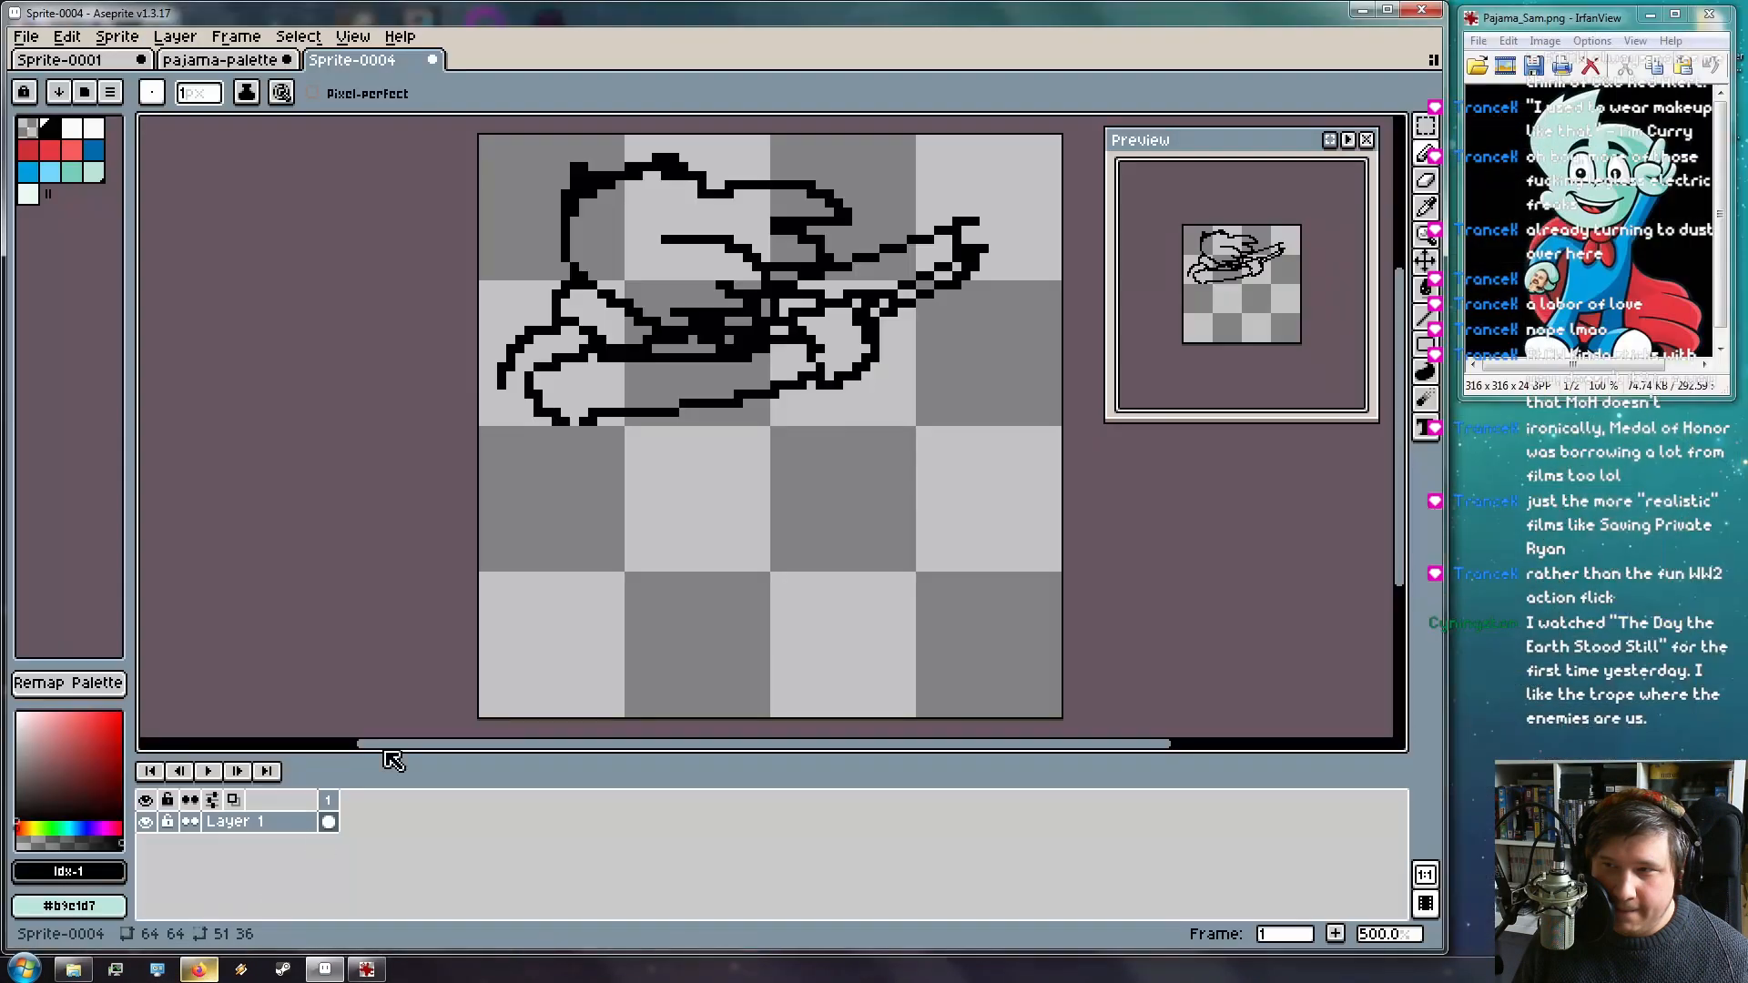
click(201, 971)
click(202, 970)
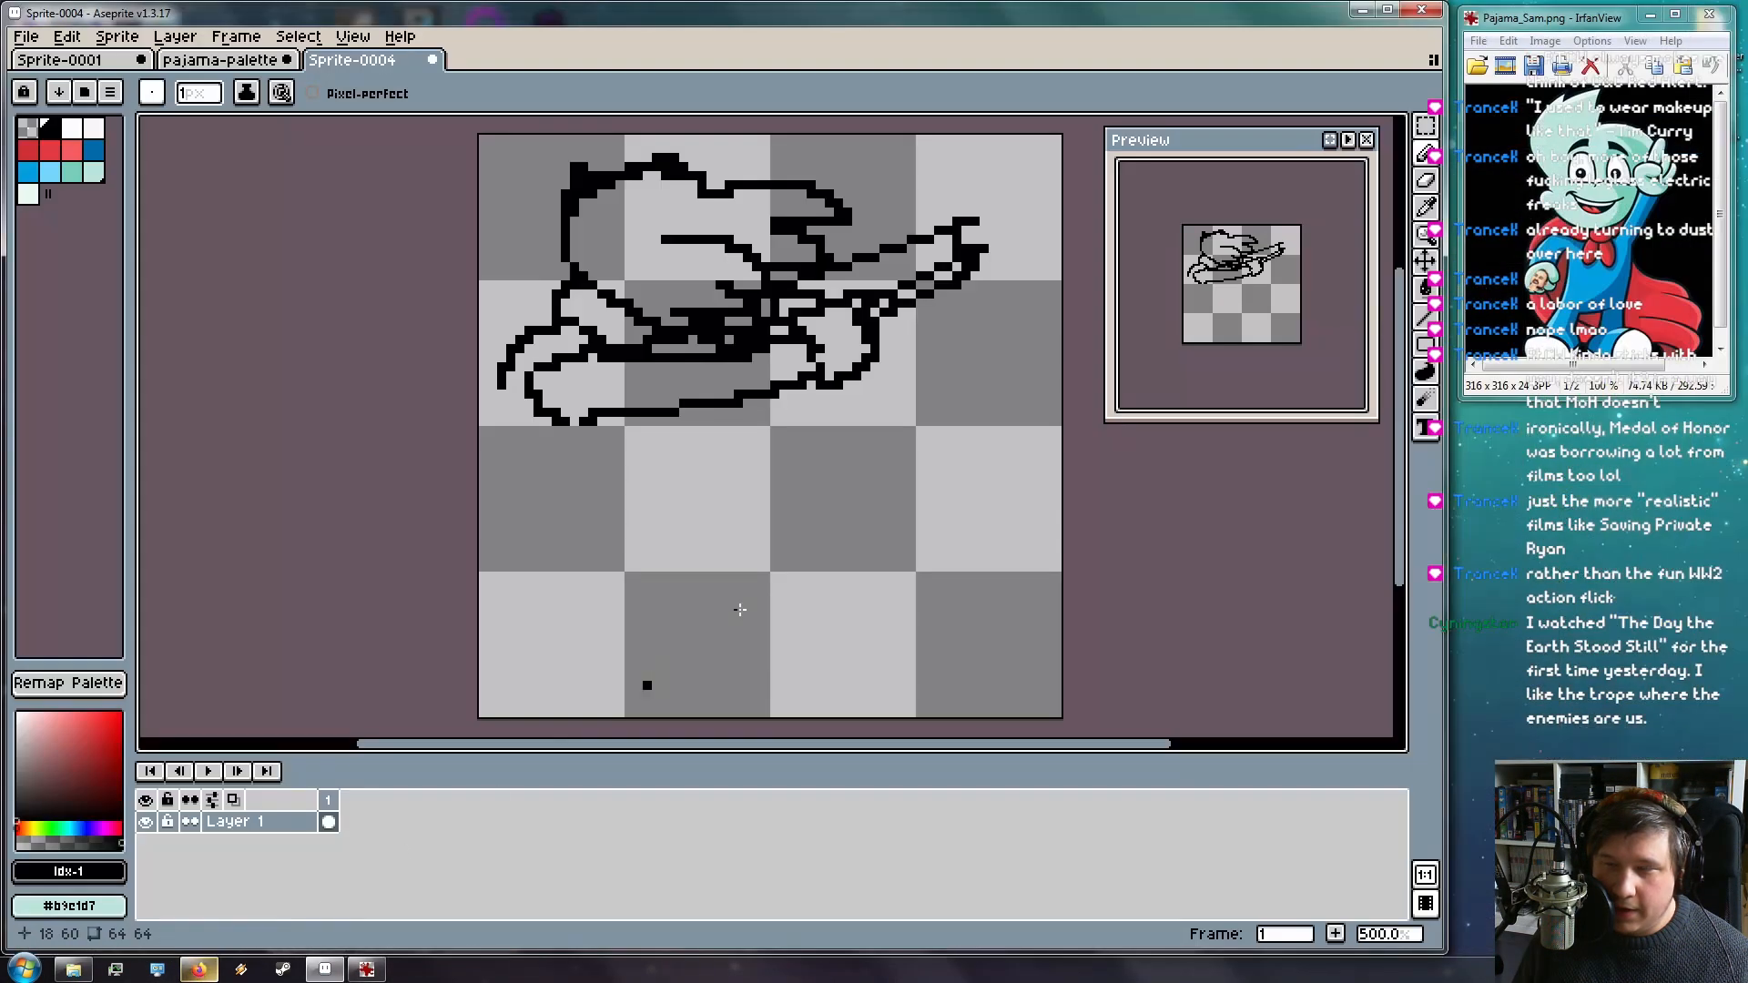
Draw the hand at the end of the raised arm, undoing two extra strokes
mouse_move(981, 265)
mouse_down()
mouse_move(1023, 262)
mouse_move(1026, 245)
mouse_move(997, 242)
mouse_move(992, 194)
mouse_up()
click(974, 213)
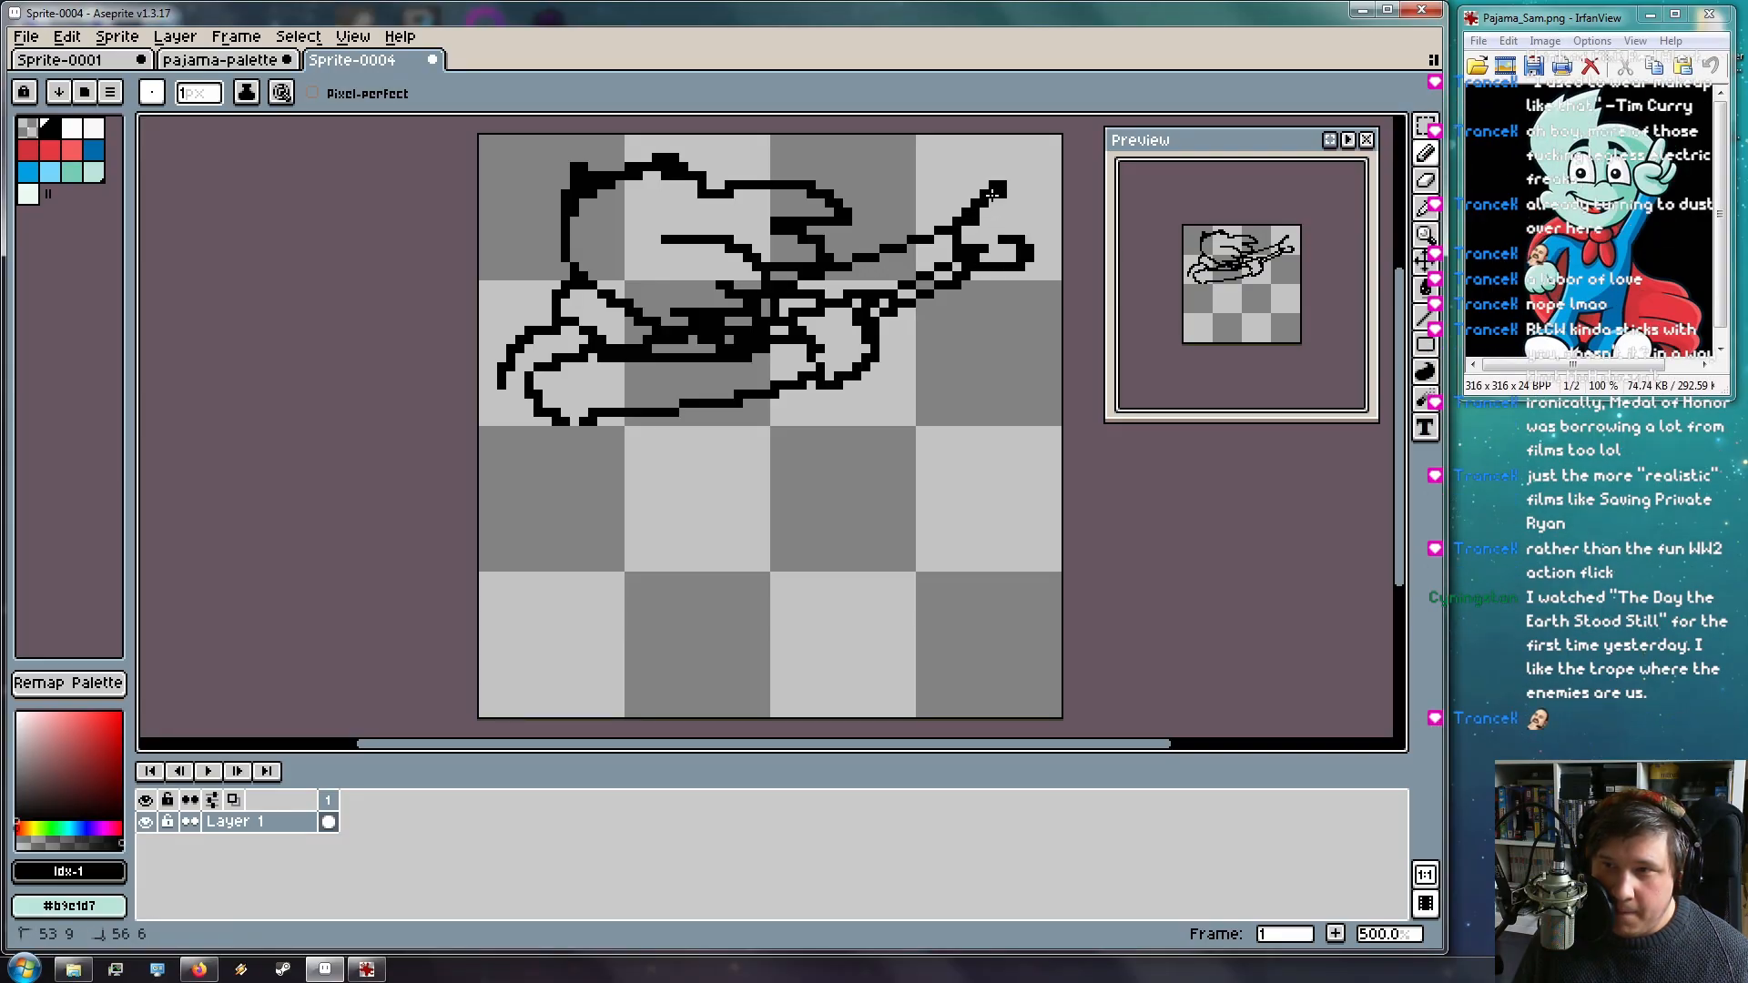
key(ctrl+z)
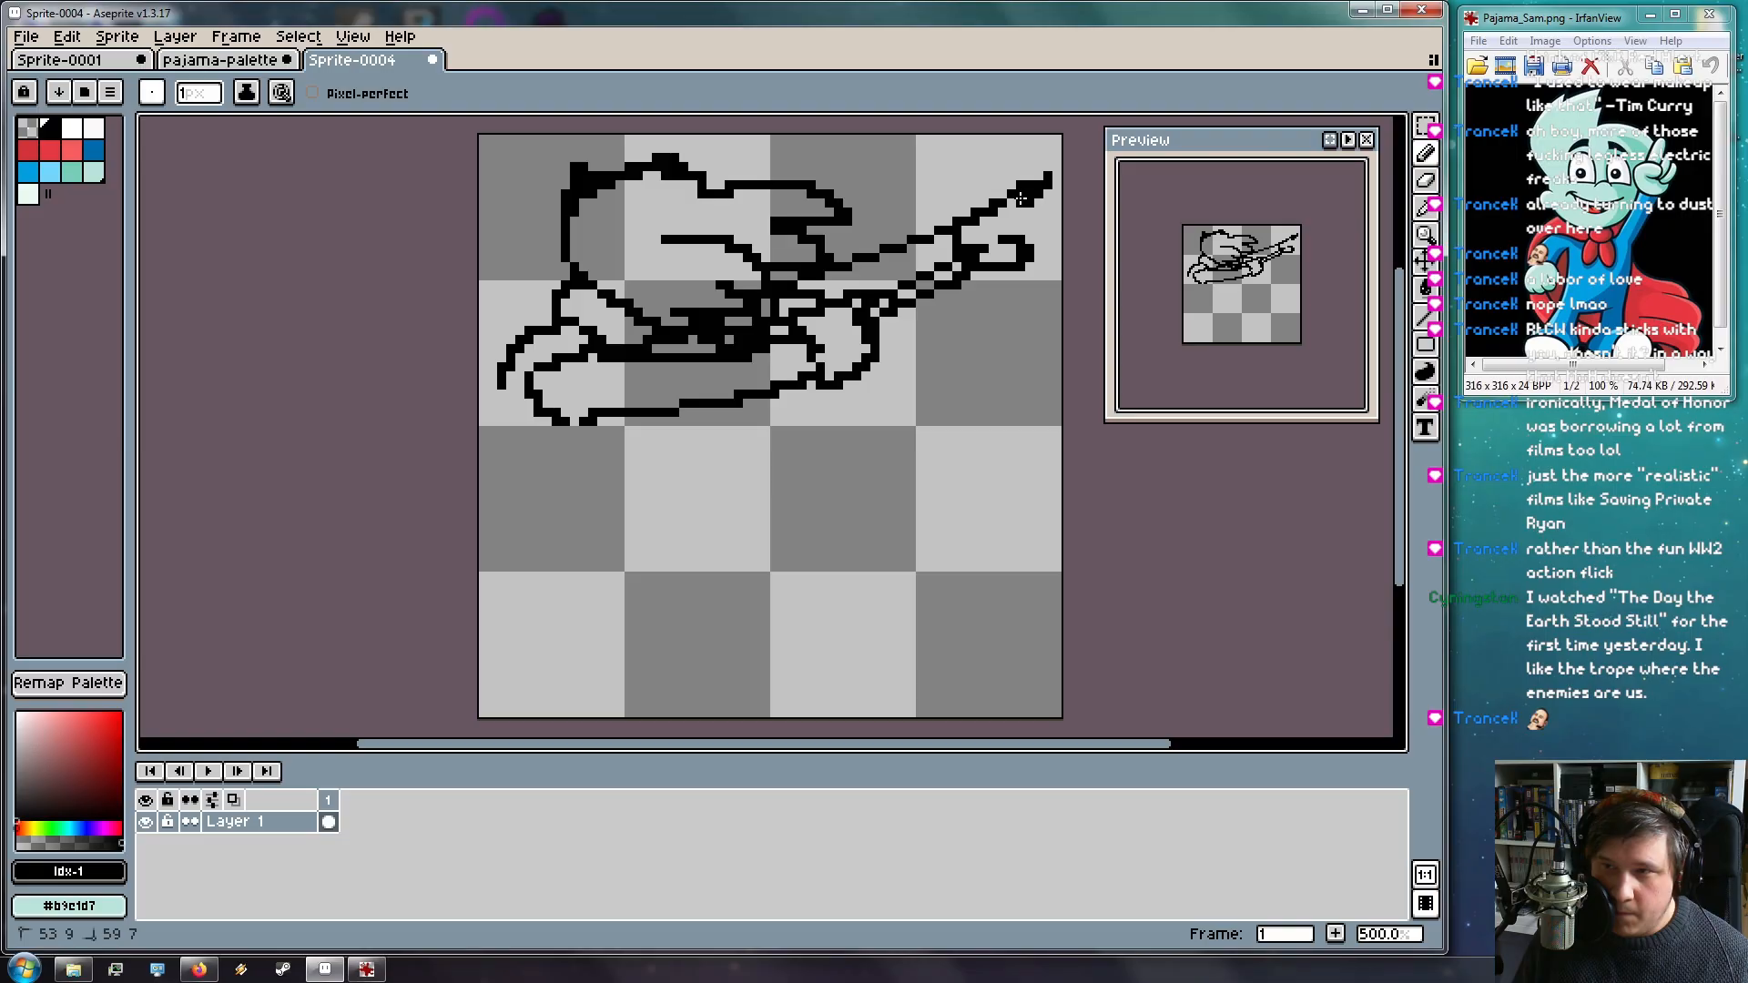
mouse_move(980, 217)
mouse_down()
mouse_move(1039, 214)
mouse_move(975, 209)
mouse_move(1023, 192)
mouse_move(1058, 209)
mouse_move(1017, 238)
mouse_move(1039, 186)
mouse_move(1004, 173)
mouse_move(950, 221)
mouse_move(1040, 201)
mouse_move(1019, 223)
mouse_move(1046, 221)
mouse_move(1001, 240)
mouse_up()
key(ctrl+z)
key(ctrl+z)
key(ctrl+z)
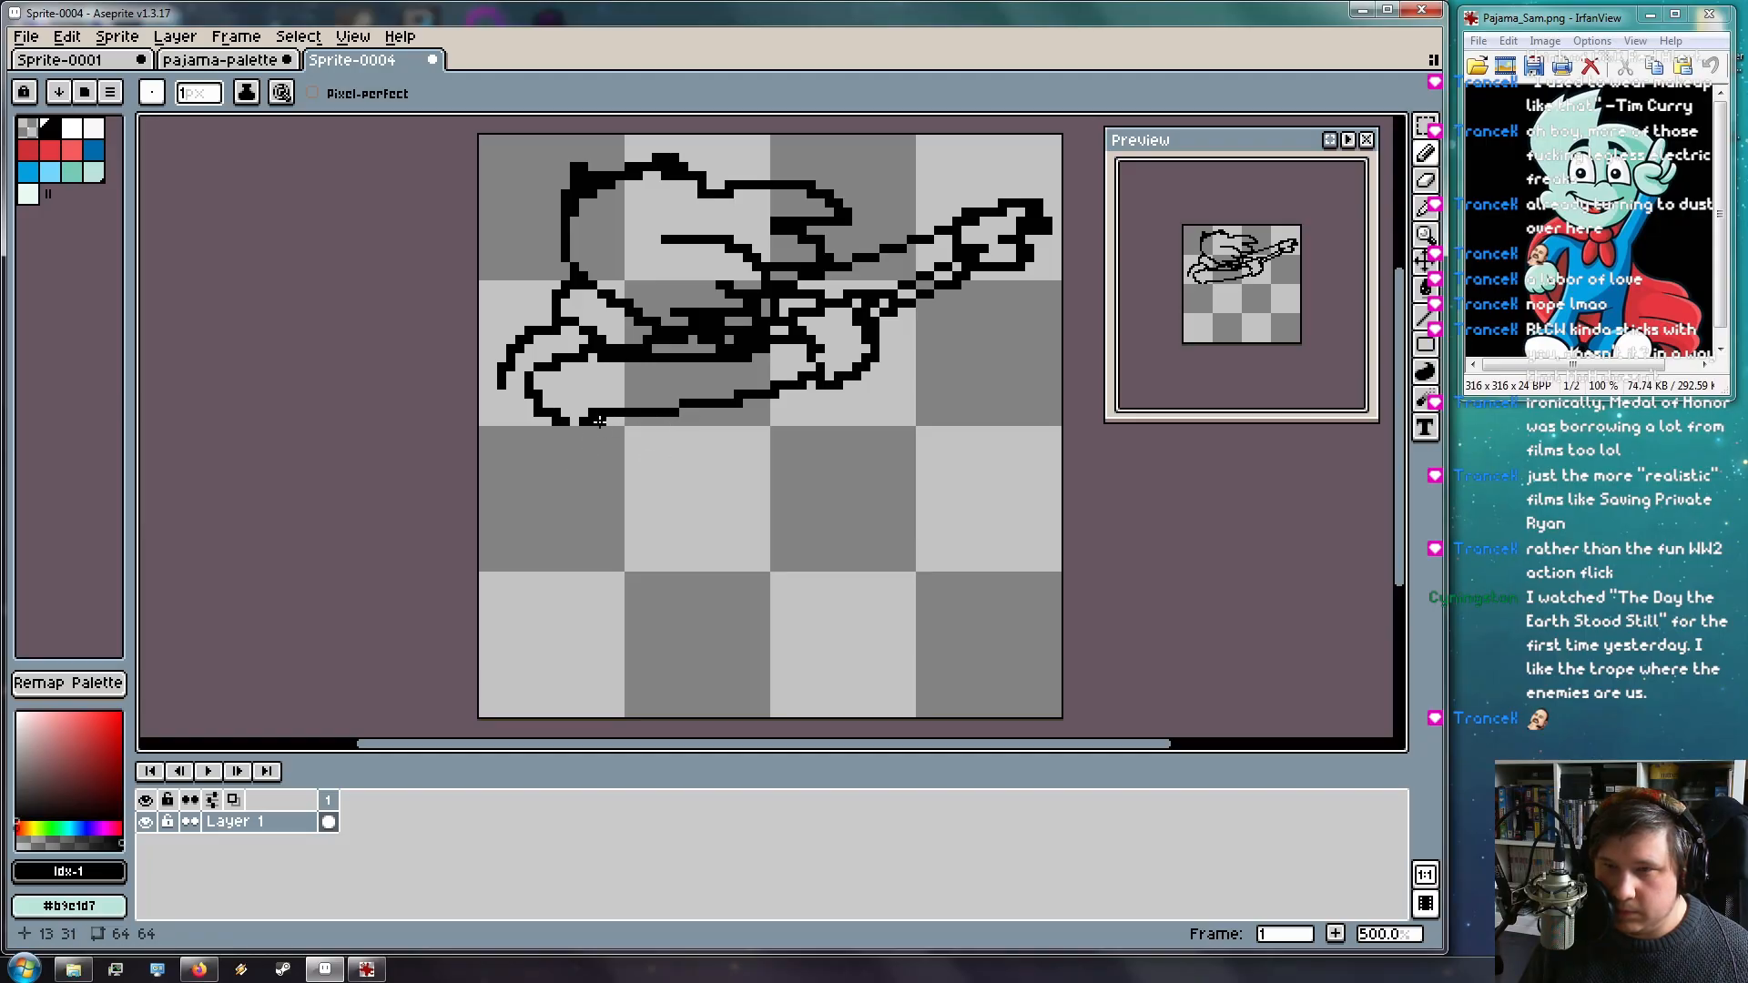
Outline the pants top, the body's right side, both legs and two shoes at the bottom
mouse_move(583, 430)
mouse_down()
mouse_move(584, 497)
mouse_move(581, 430)
mouse_move(574, 539)
mouse_move(546, 637)
mouse_up()
key(ctrl+z)
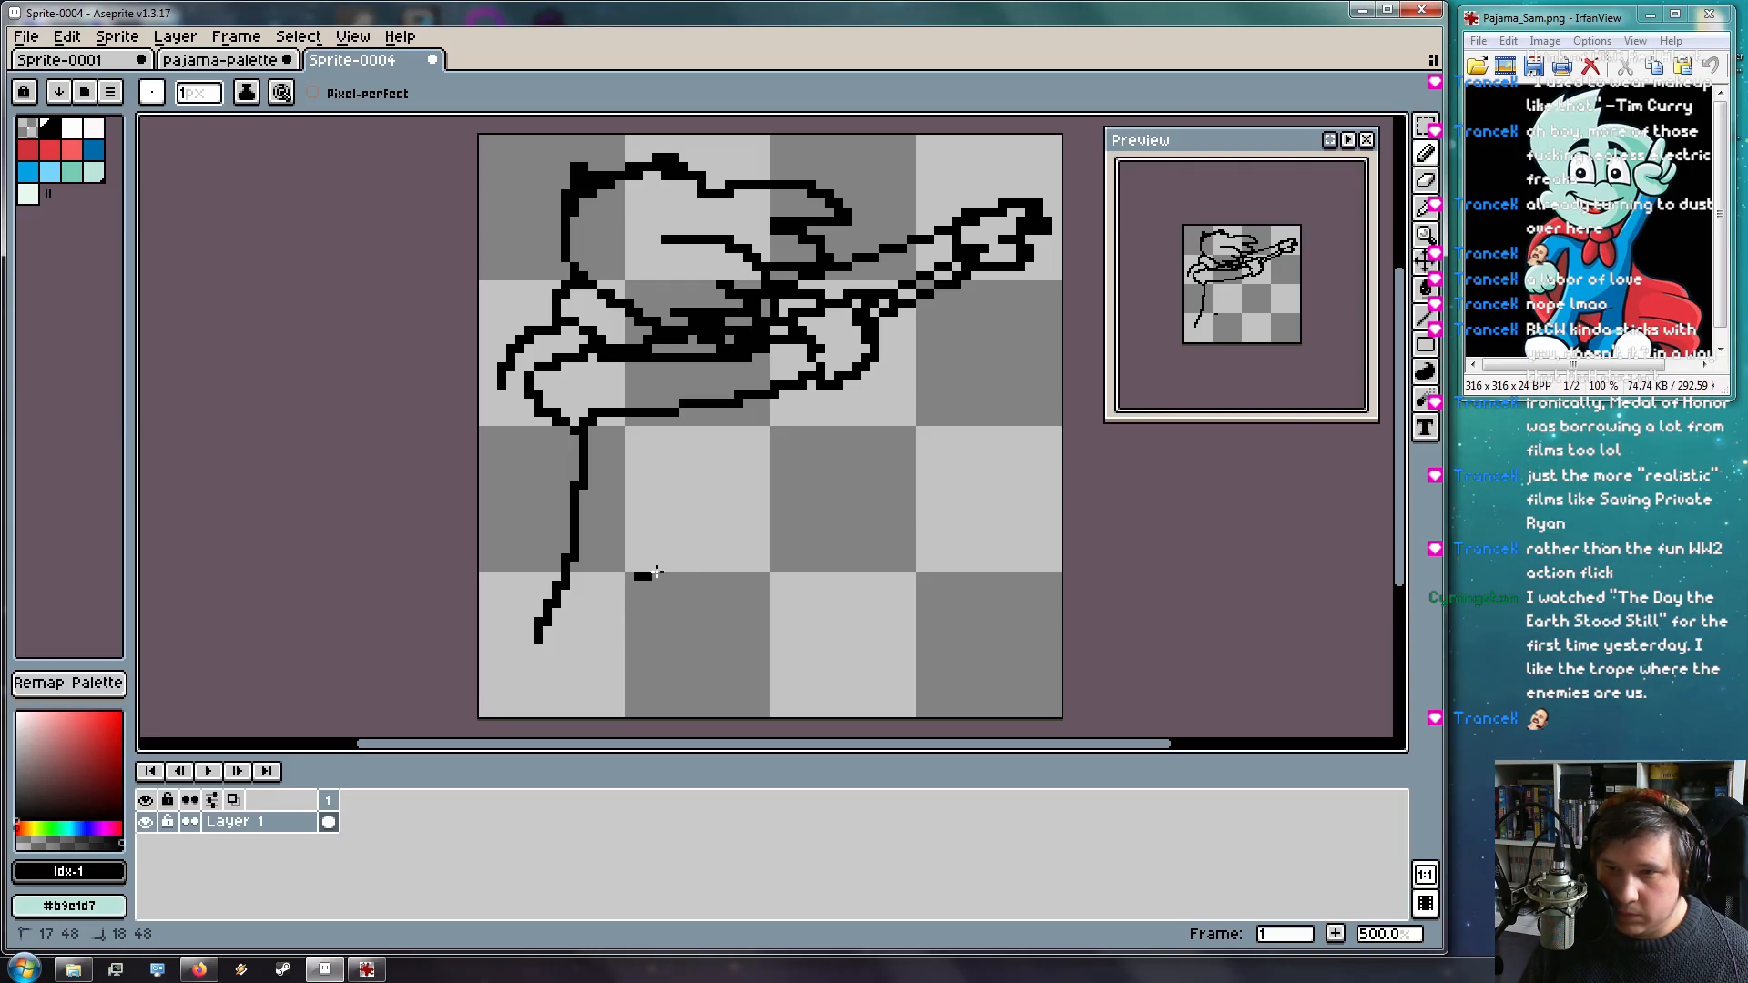
drag(636, 575, 769, 547)
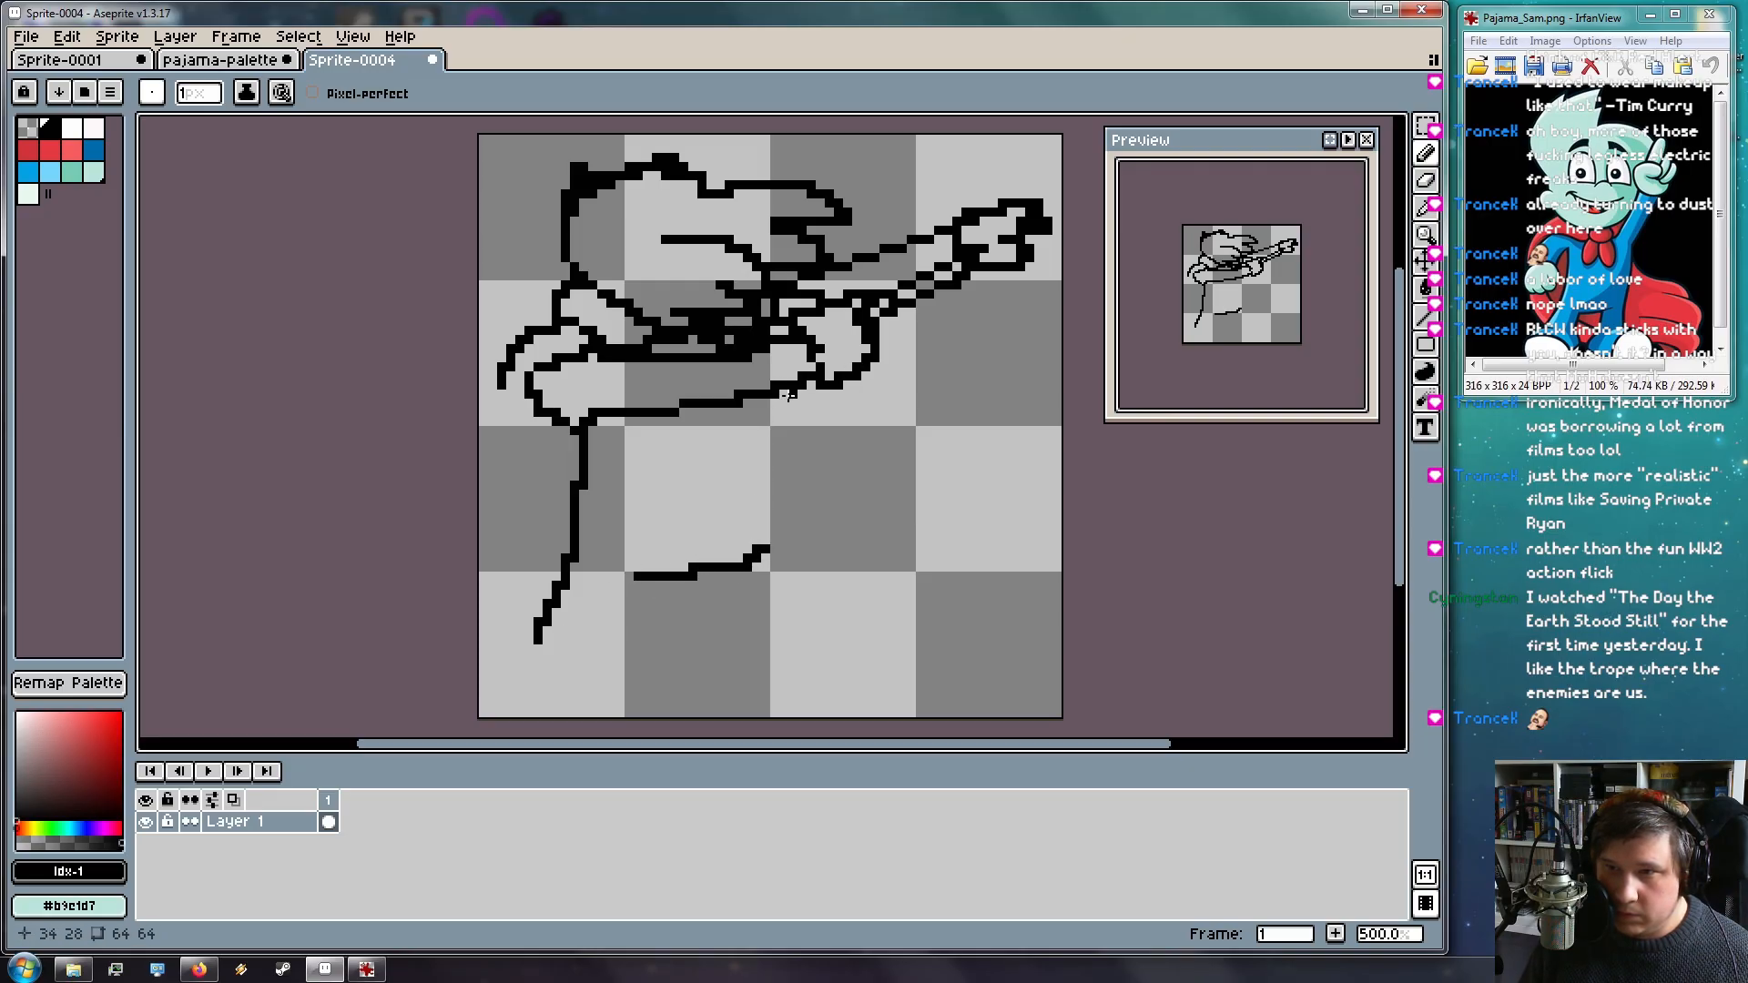
drag(776, 393, 756, 575)
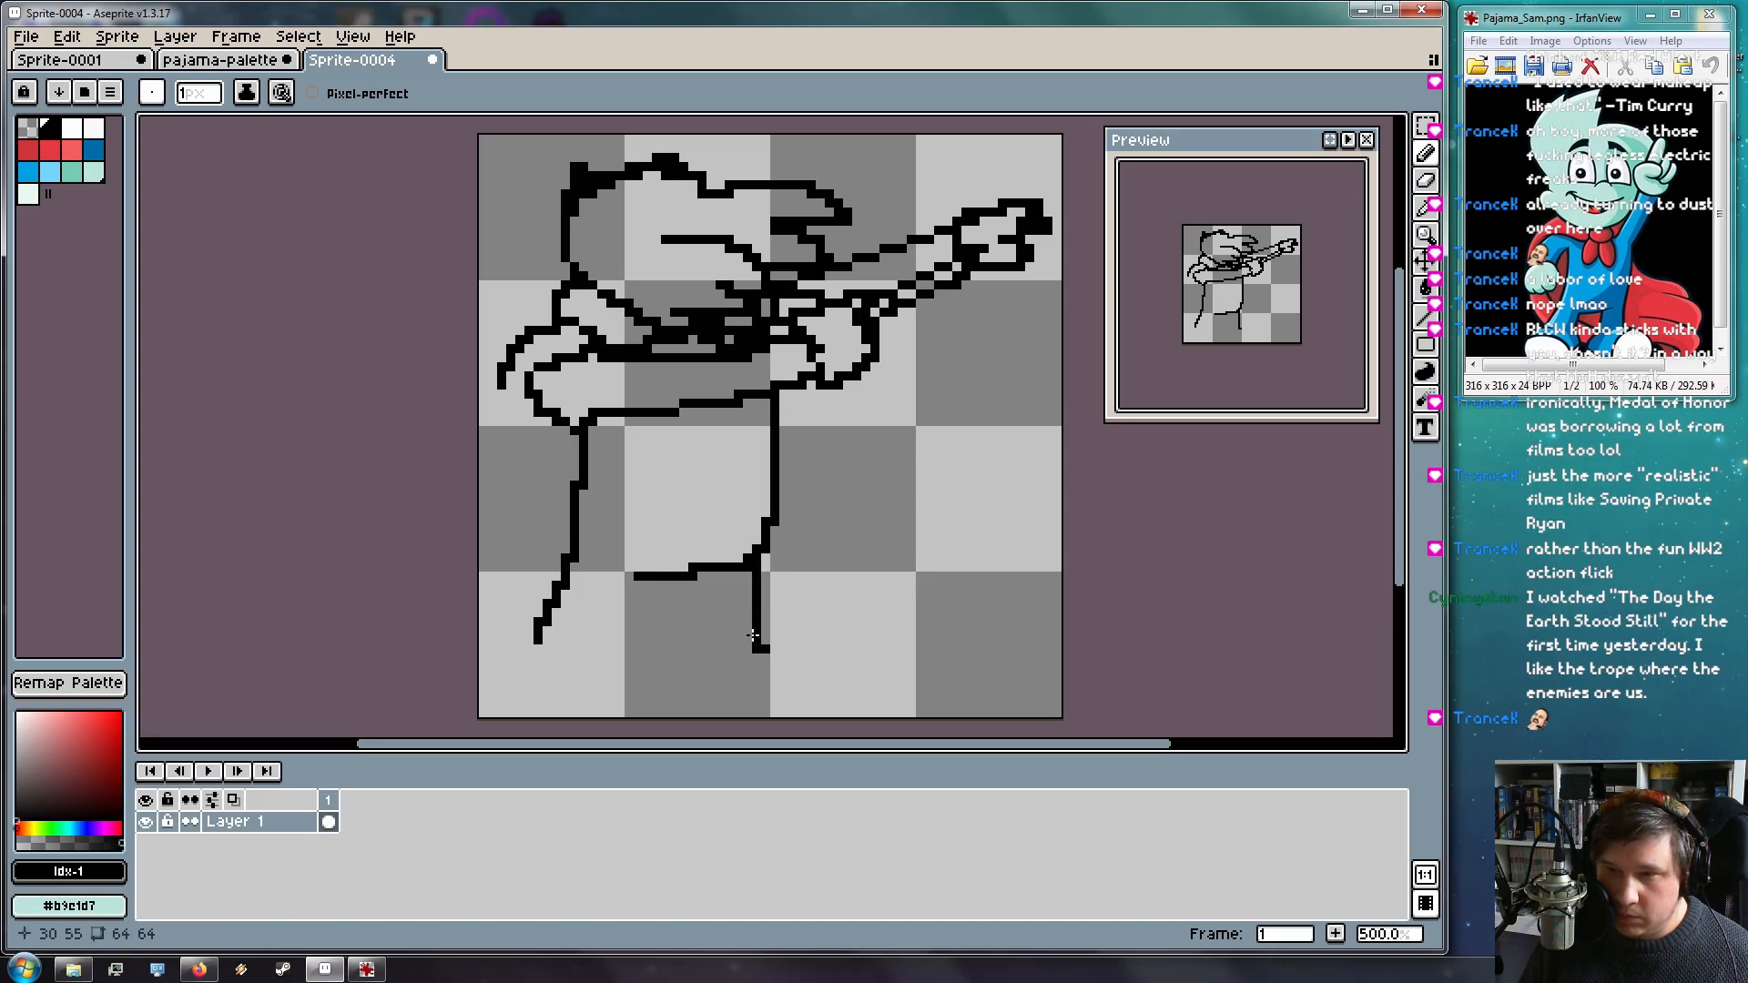
mouse_move(694, 573)
mouse_down()
mouse_move(701, 679)
mouse_move(690, 648)
mouse_move(686, 686)
mouse_move(812, 713)
mouse_move(829, 670)
mouse_move(807, 654)
mouse_move(758, 646)
mouse_move(744, 681)
mouse_move(767, 641)
mouse_move(836, 683)
mouse_up()
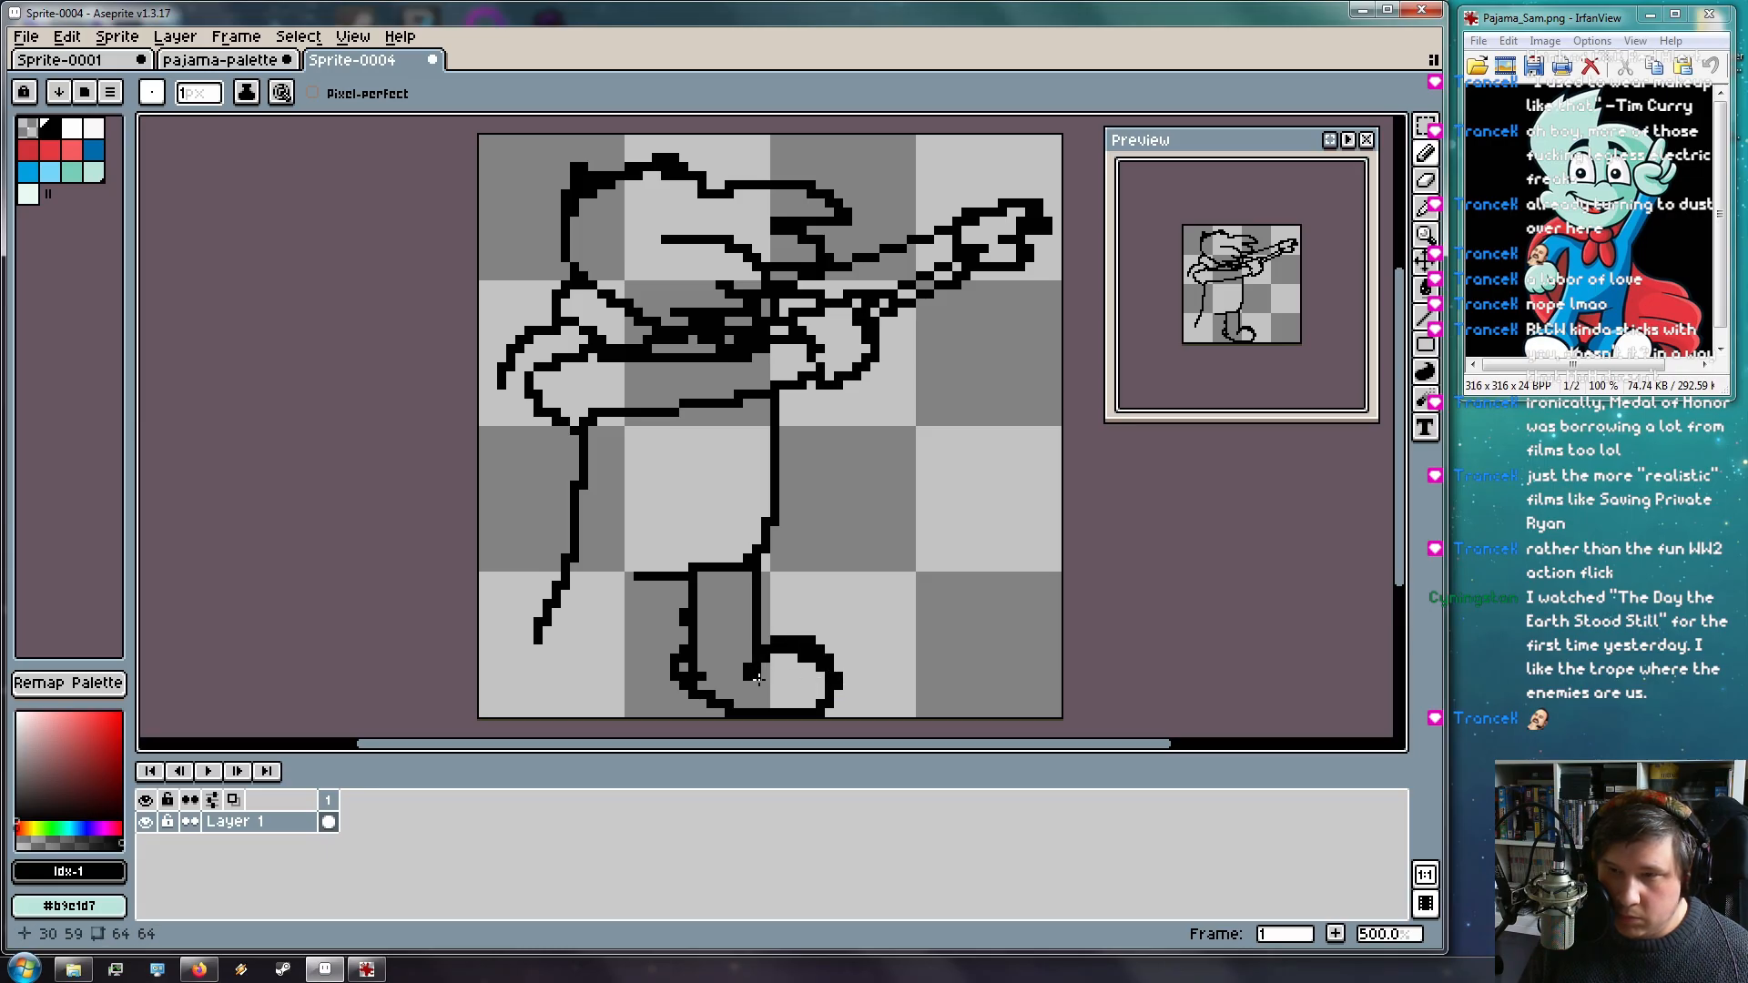
mouse_move(733, 689)
mouse_down()
mouse_move(685, 658)
mouse_move(676, 678)
mouse_move(722, 716)
mouse_up()
mouse_move(499, 652)
mouse_down()
mouse_move(590, 673)
mouse_move(595, 704)
mouse_move(561, 643)
mouse_move(509, 656)
mouse_move(513, 695)
mouse_move(573, 705)
mouse_move(642, 655)
mouse_move(593, 677)
mouse_up()
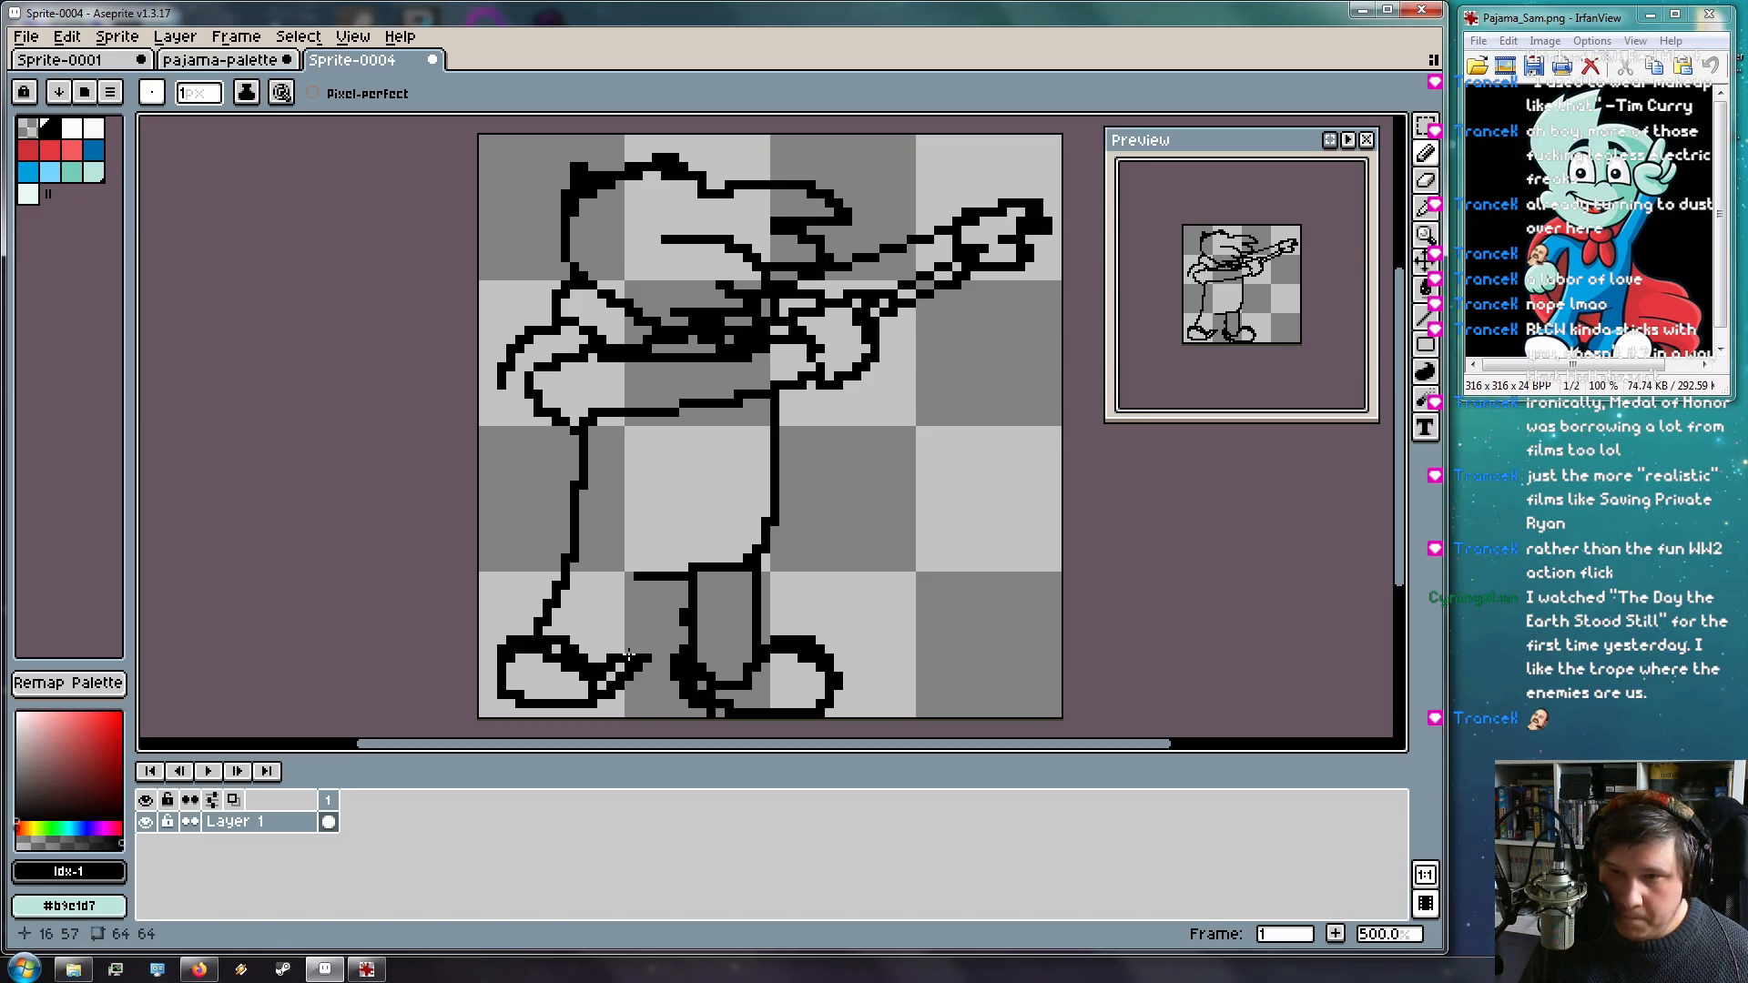
drag(628, 575, 619, 635)
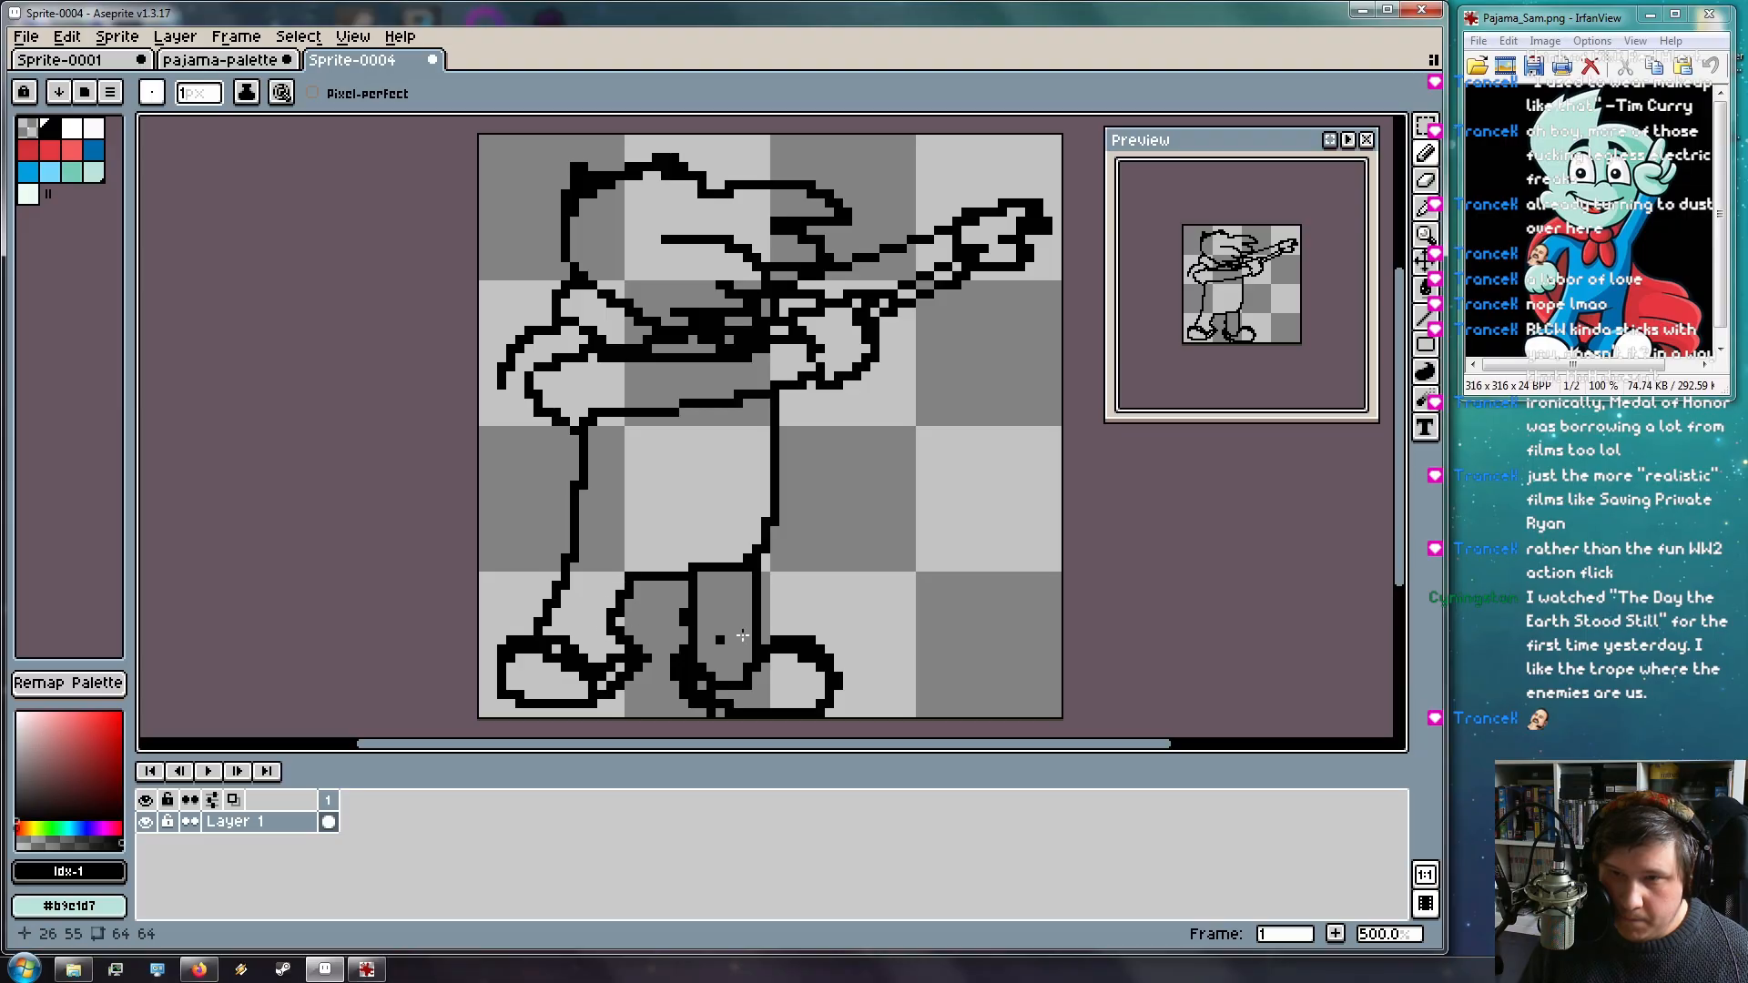
Erase part of the pants' top line with a 3 px eraser, then return to the Pencil
key(e)
drag(182, 86, 192, 154)
click(730, 557)
mouse_move(730, 557)
mouse_down()
mouse_move(711, 587)
mouse_move(693, 557)
mouse_up()
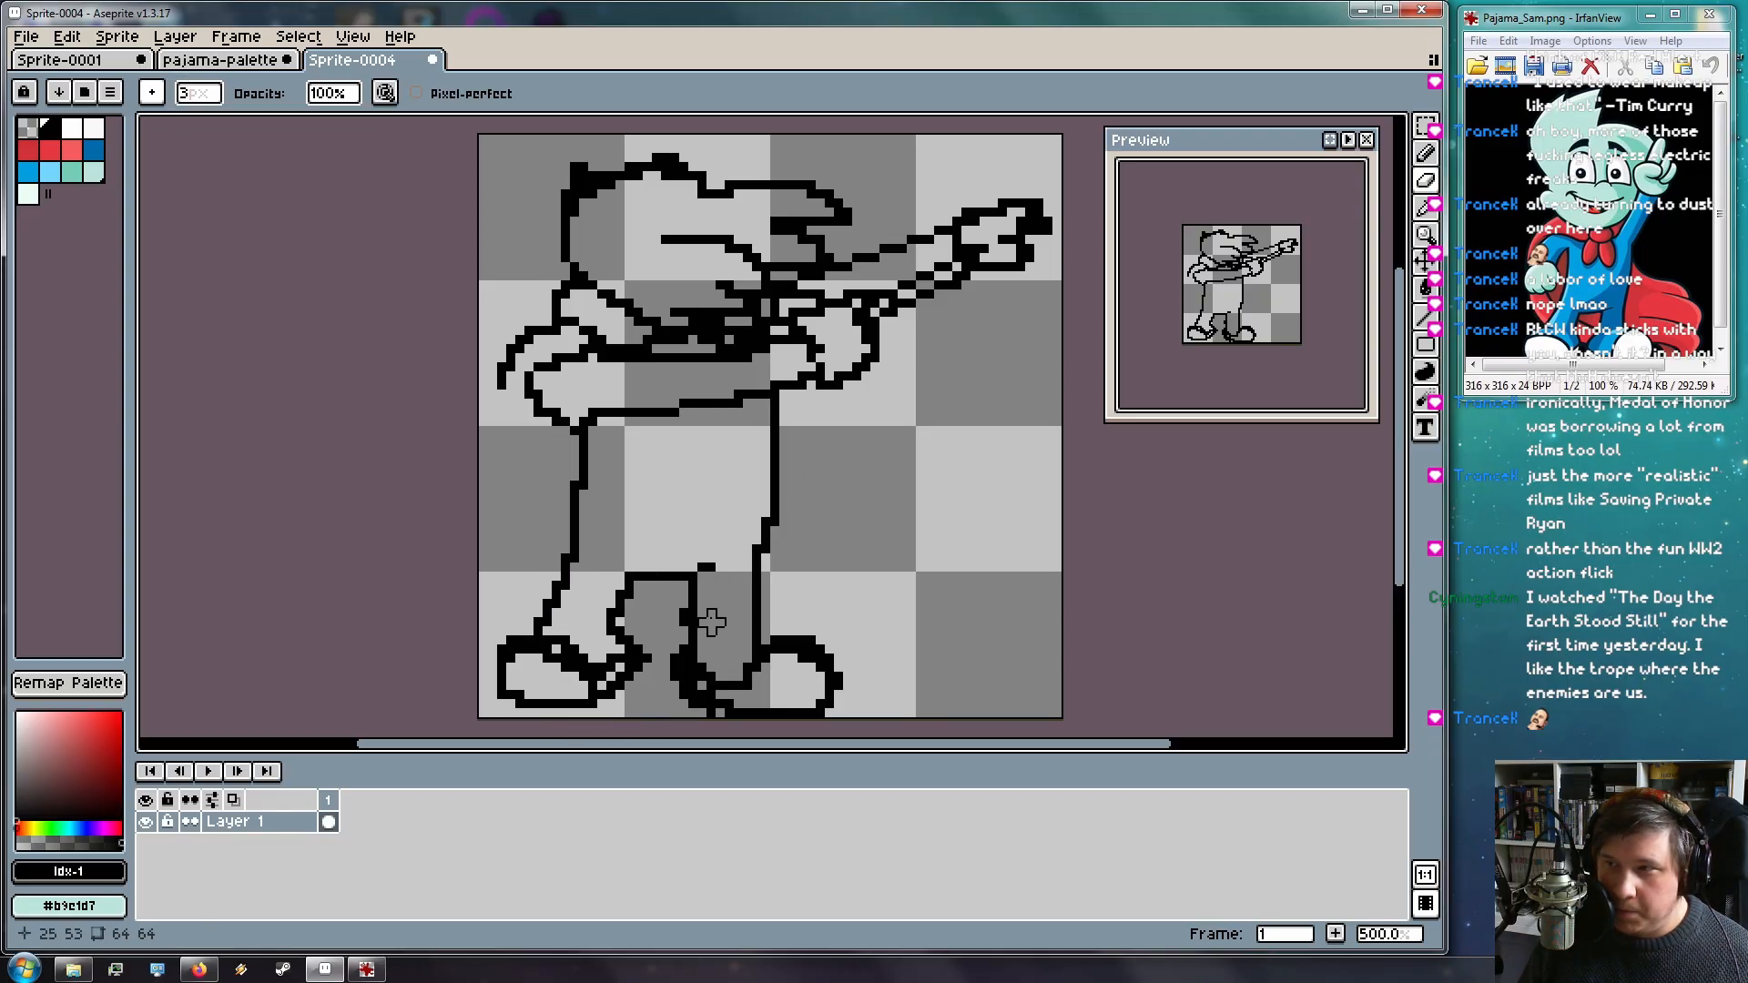
key(b)
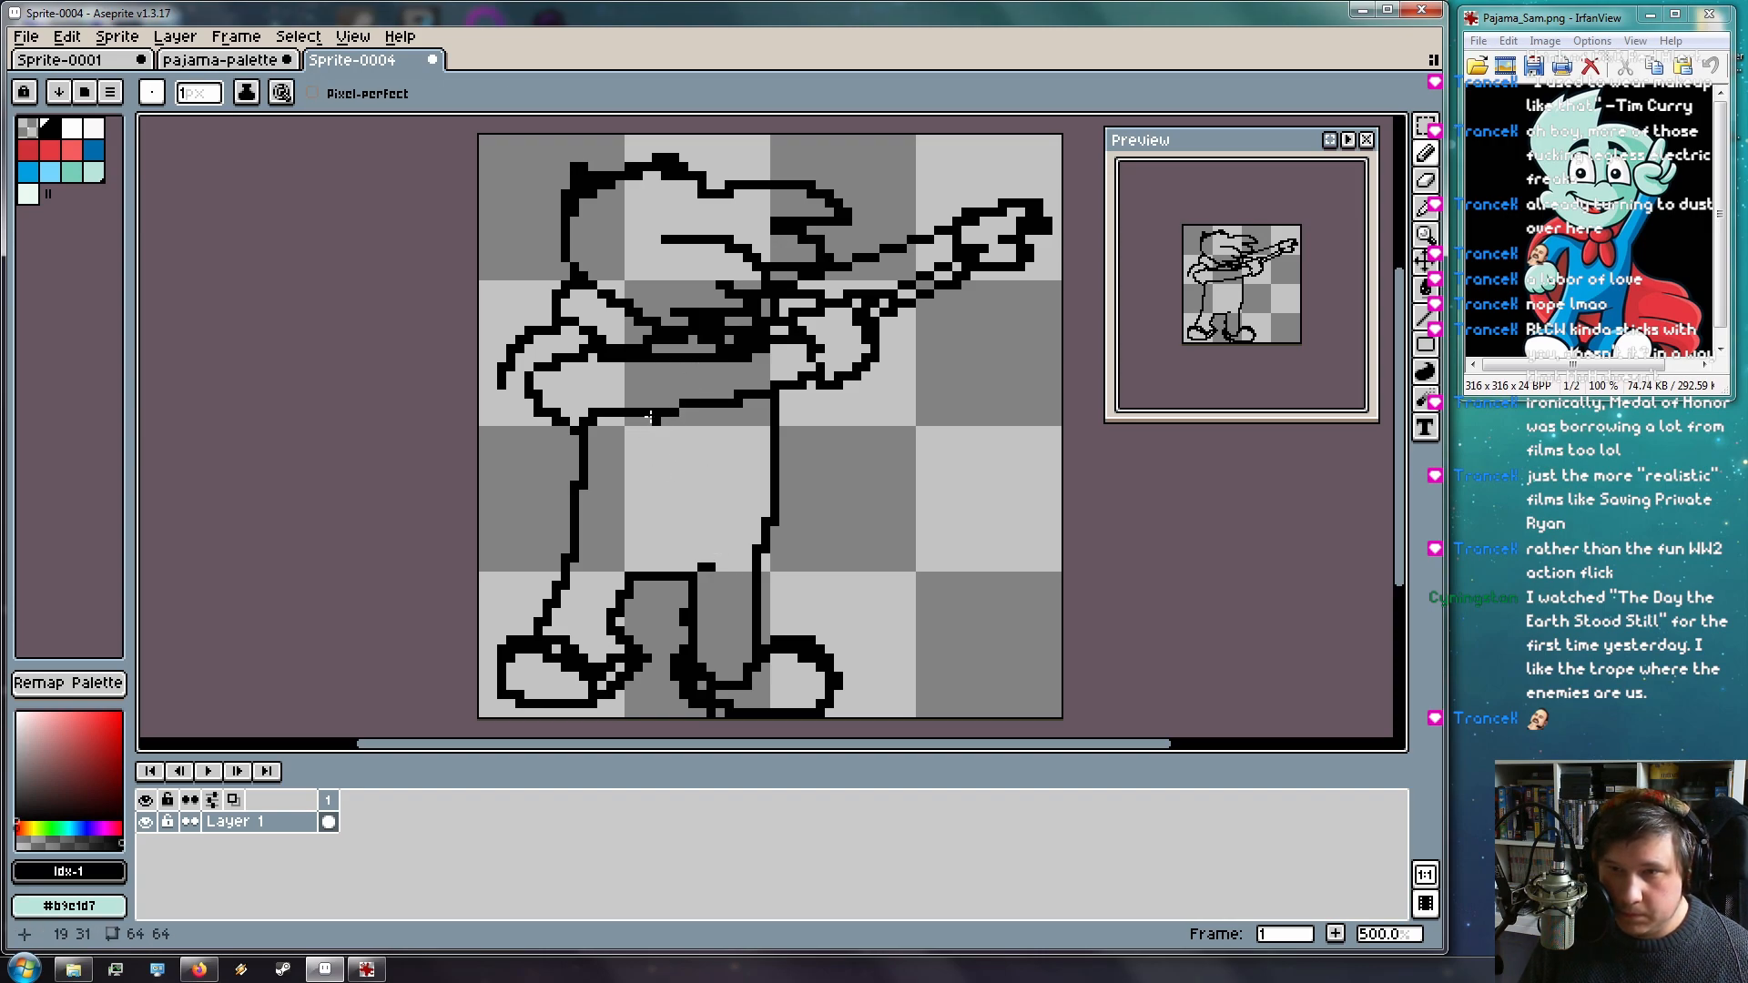
Add jagged points below the arm and draw the cape edges down both sides
mouse_move(651, 411)
mouse_down()
mouse_move(650, 443)
mouse_move(690, 415)
mouse_move(708, 436)
mouse_move(728, 412)
mouse_up()
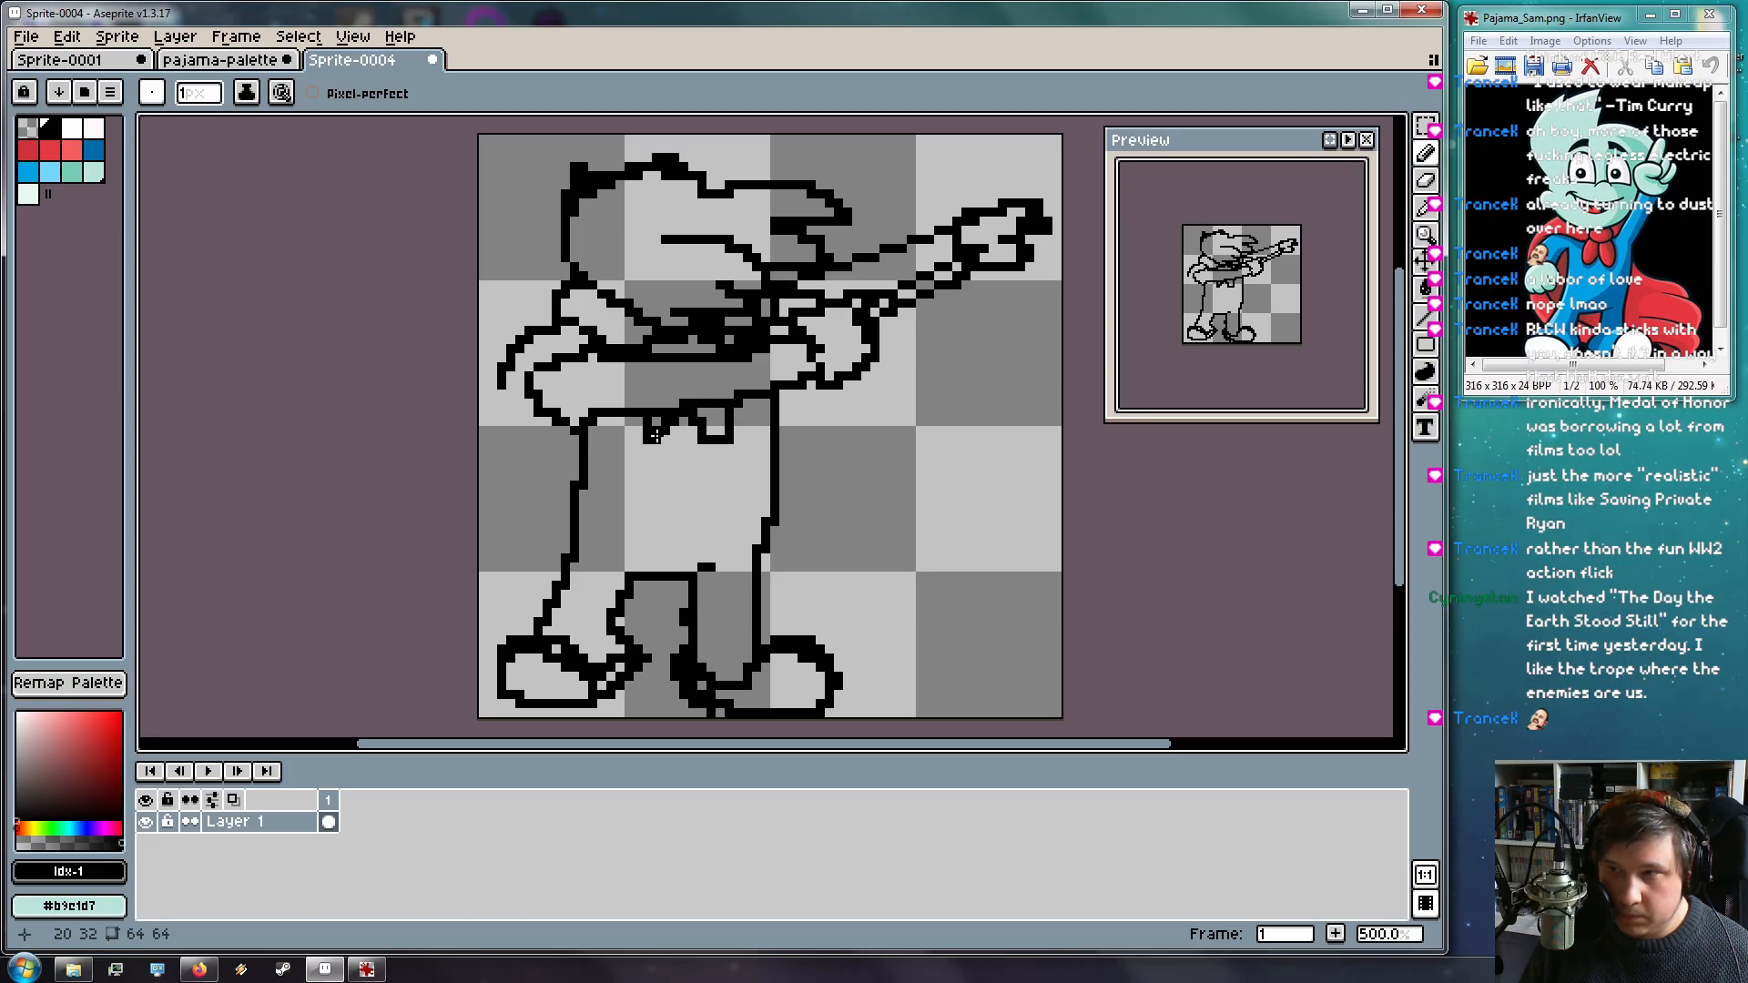
mouse_move(507, 385)
mouse_down()
mouse_move(502, 450)
mouse_move(544, 561)
mouse_move(596, 595)
mouse_move(724, 620)
mouse_move(654, 574)
mouse_move(638, 629)
mouse_move(621, 606)
mouse_move(687, 630)
mouse_up()
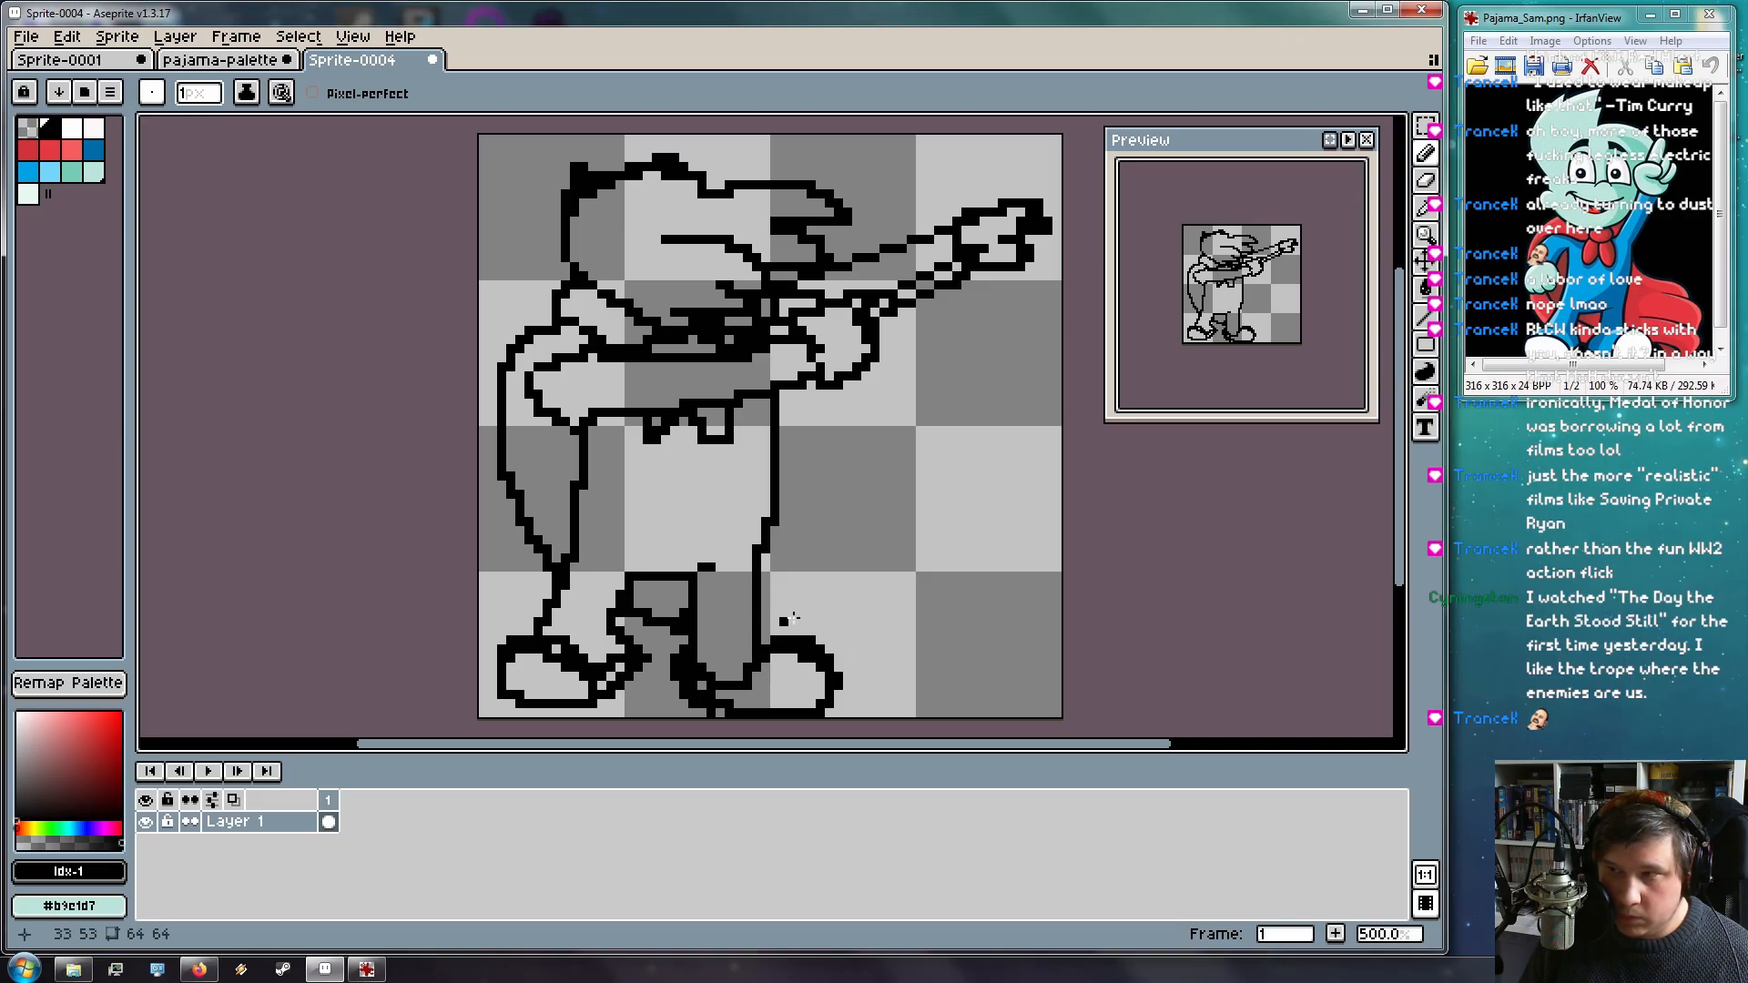
mouse_move(775, 419)
mouse_down()
mouse_move(796, 458)
mouse_move(904, 514)
mouse_move(924, 554)
mouse_up()
drag(833, 501, 930, 590)
key(ctrl+z)
mouse_move(833, 540)
mouse_down()
mouse_move(905, 545)
mouse_move(965, 587)
mouse_up()
mouse_move(839, 578)
mouse_down()
mouse_move(924, 604)
mouse_move(973, 648)
mouse_up()
key(ctrl+z)
mouse_move(839, 605)
mouse_down()
mouse_move(940, 633)
mouse_move(965, 672)
mouse_move(892, 686)
mouse_move(861, 644)
mouse_move(927, 685)
mouse_up()
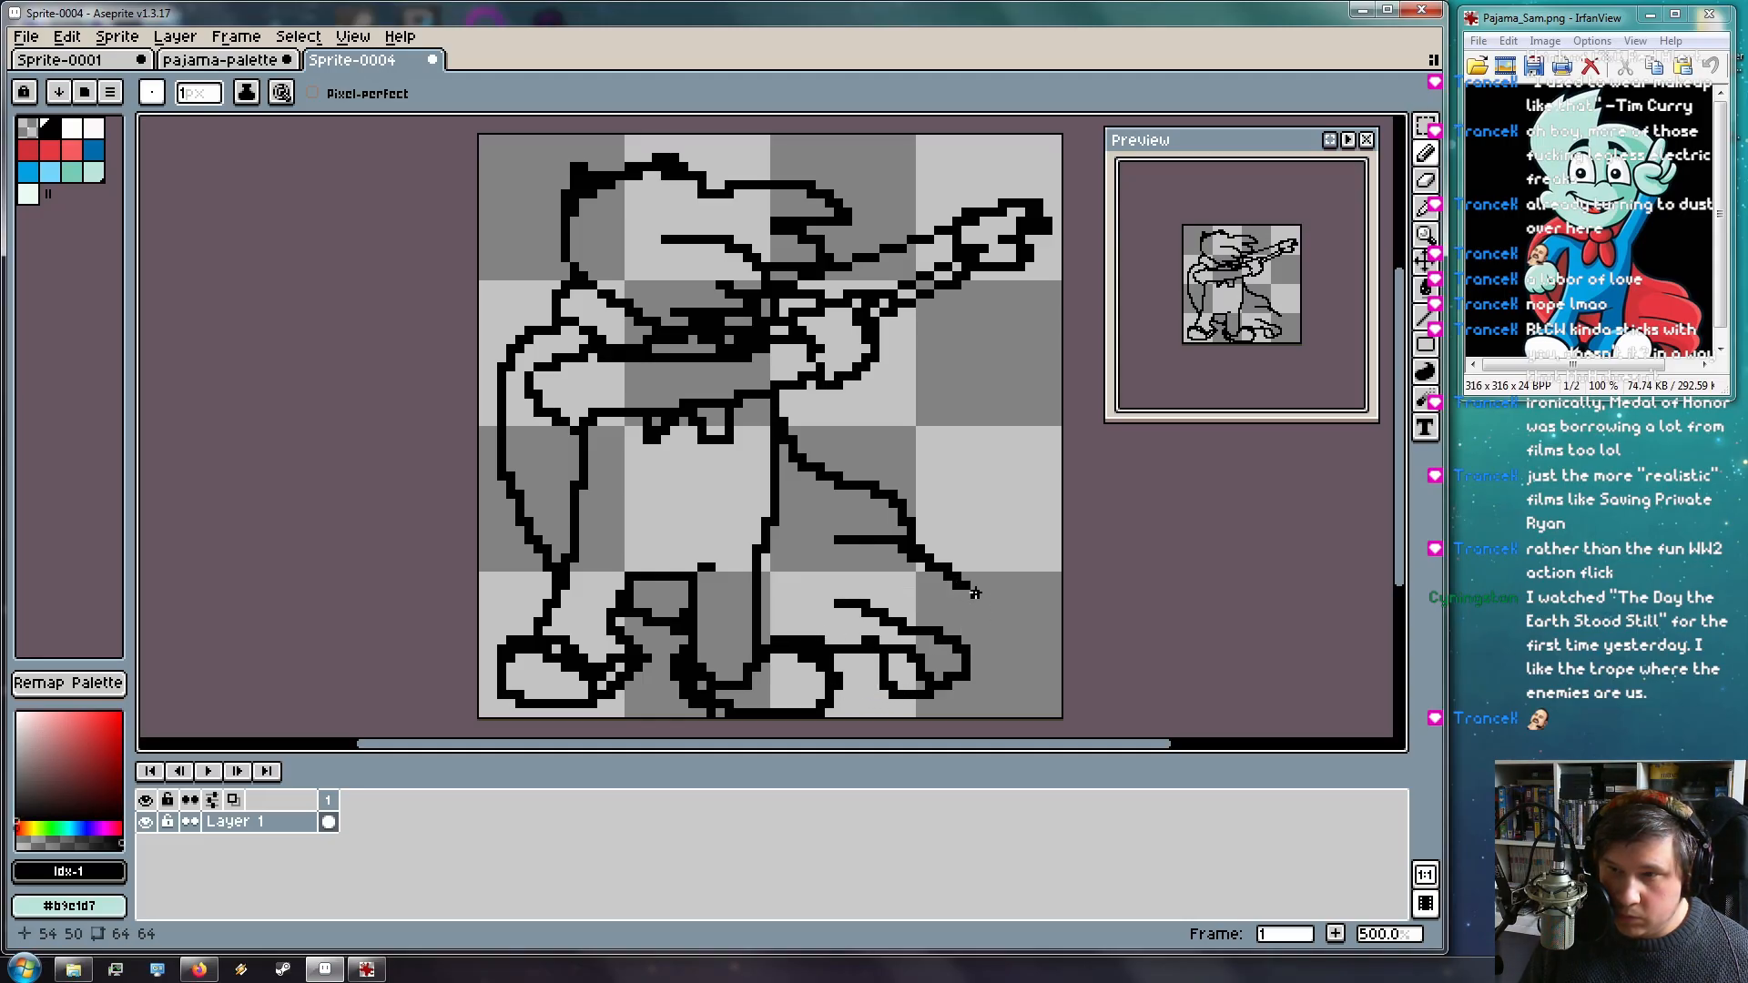
Join the cape lines to the shoe's toe and extend the left cape line to the outline
drag(956, 579, 964, 630)
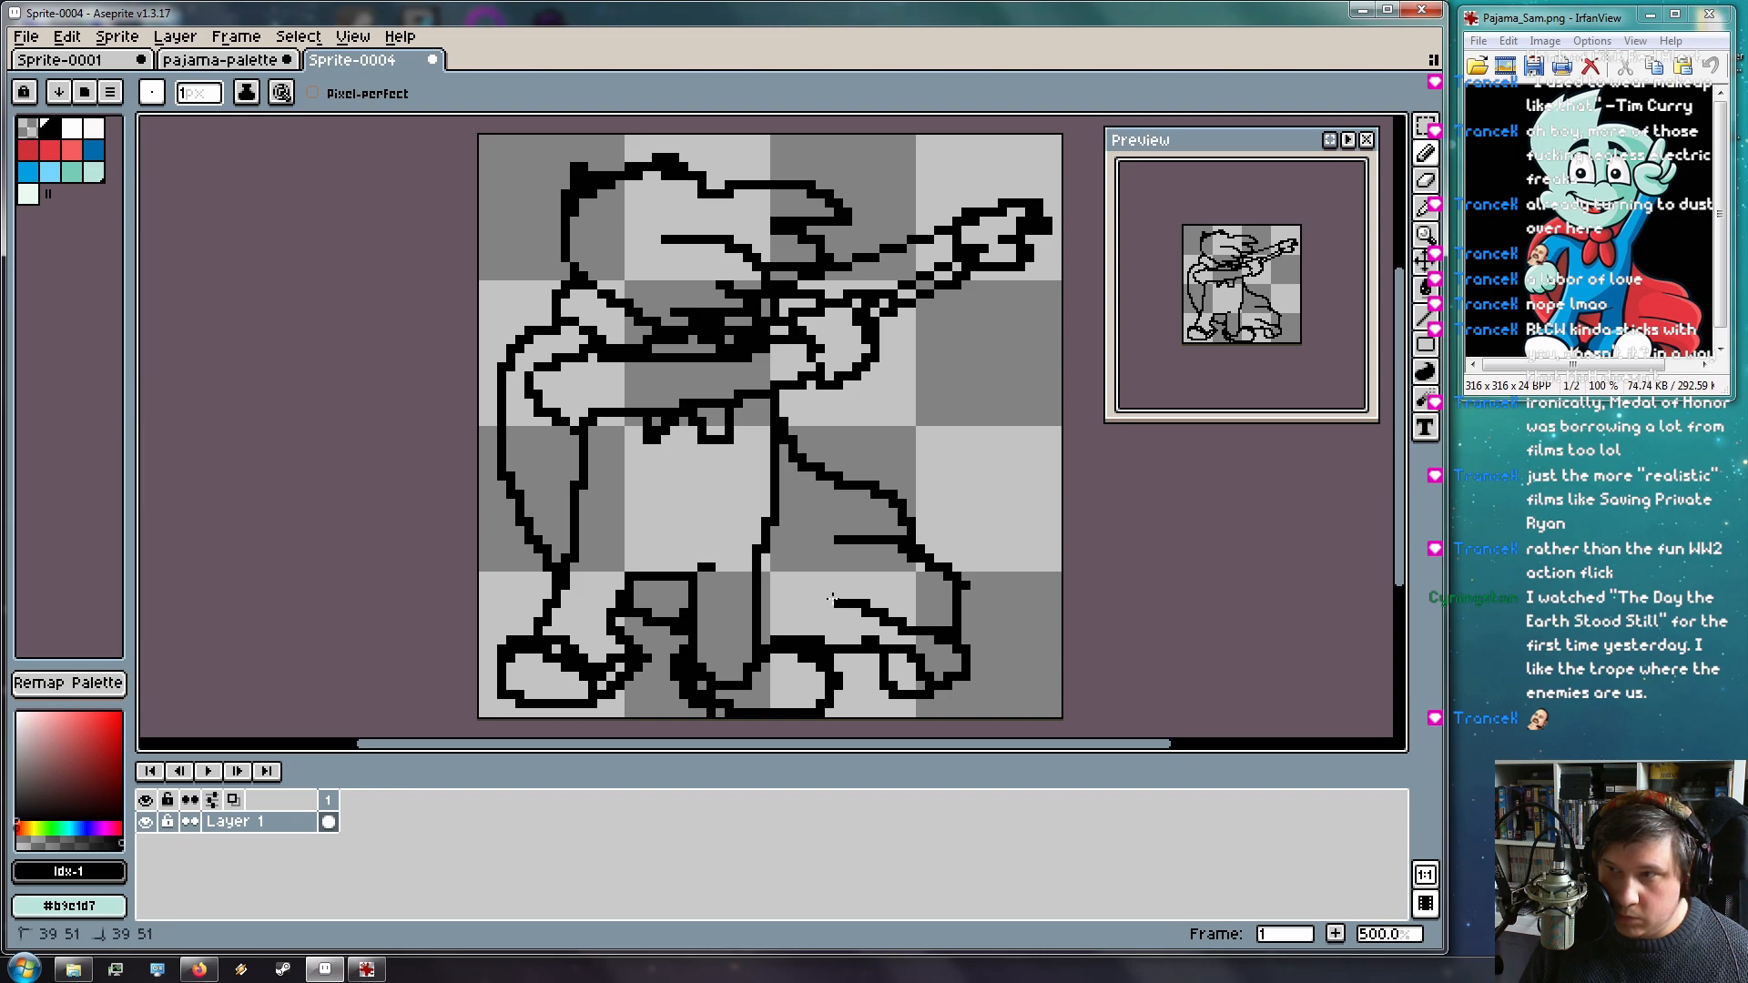
key(ctrl+z)
drag(791, 594, 834, 602)
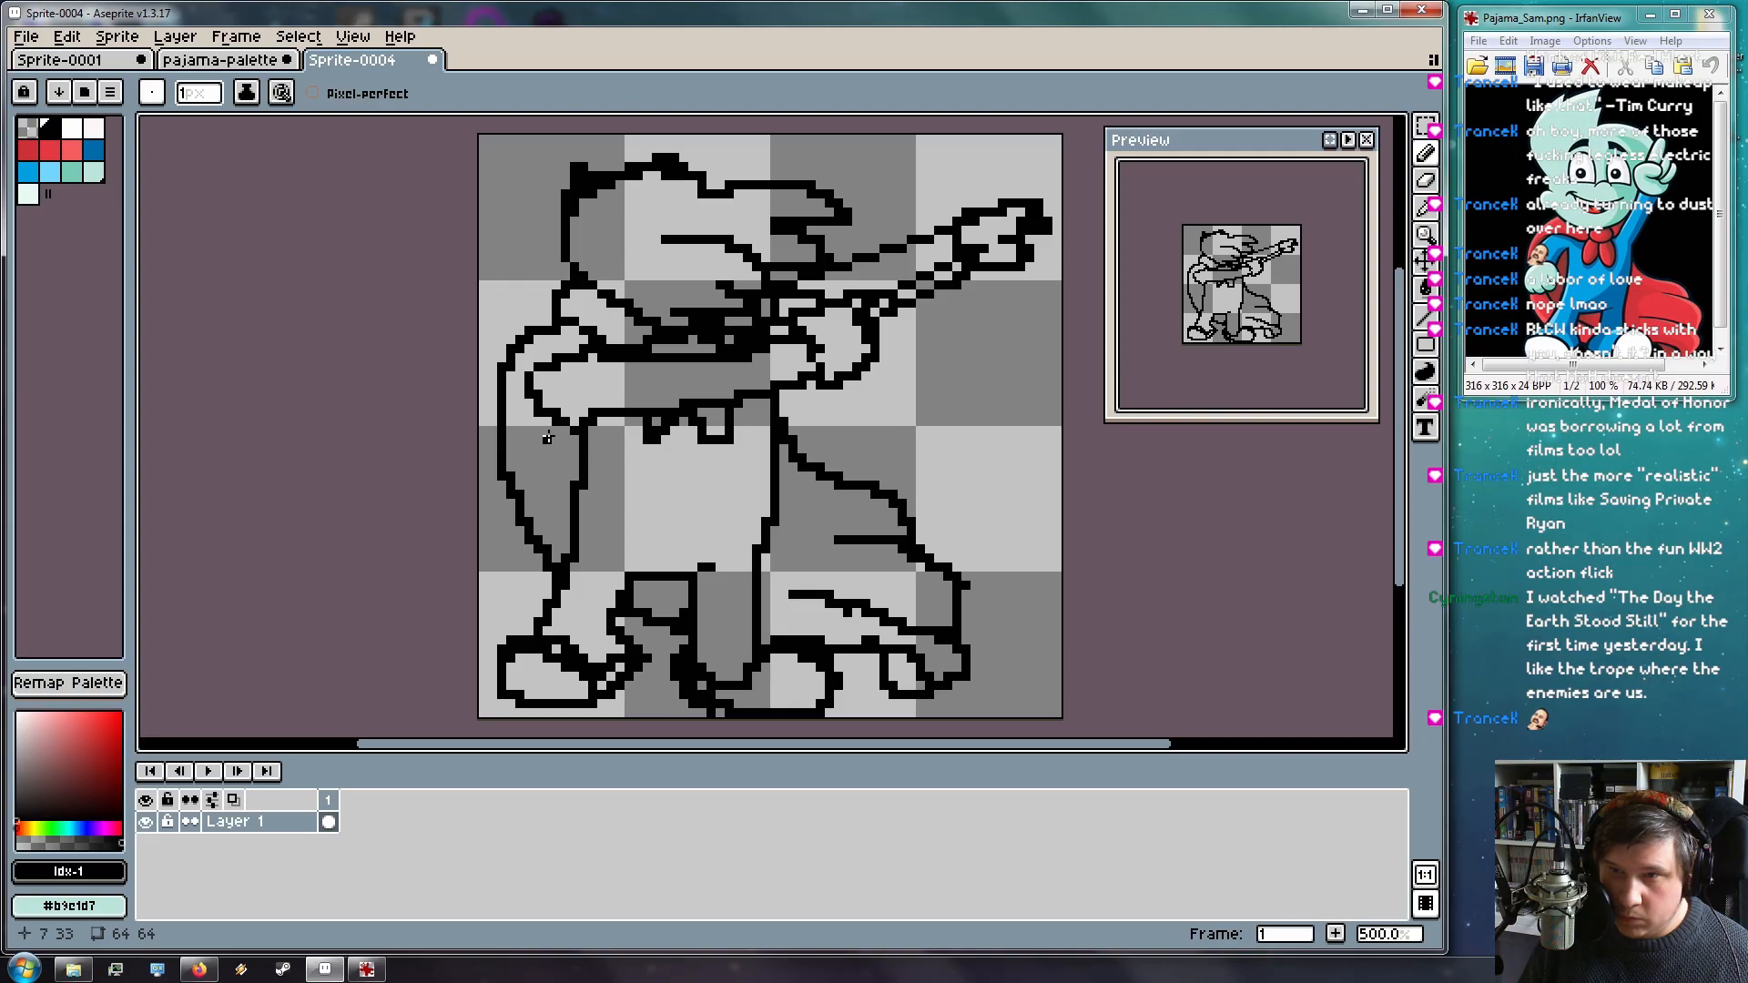
drag(551, 464, 569, 512)
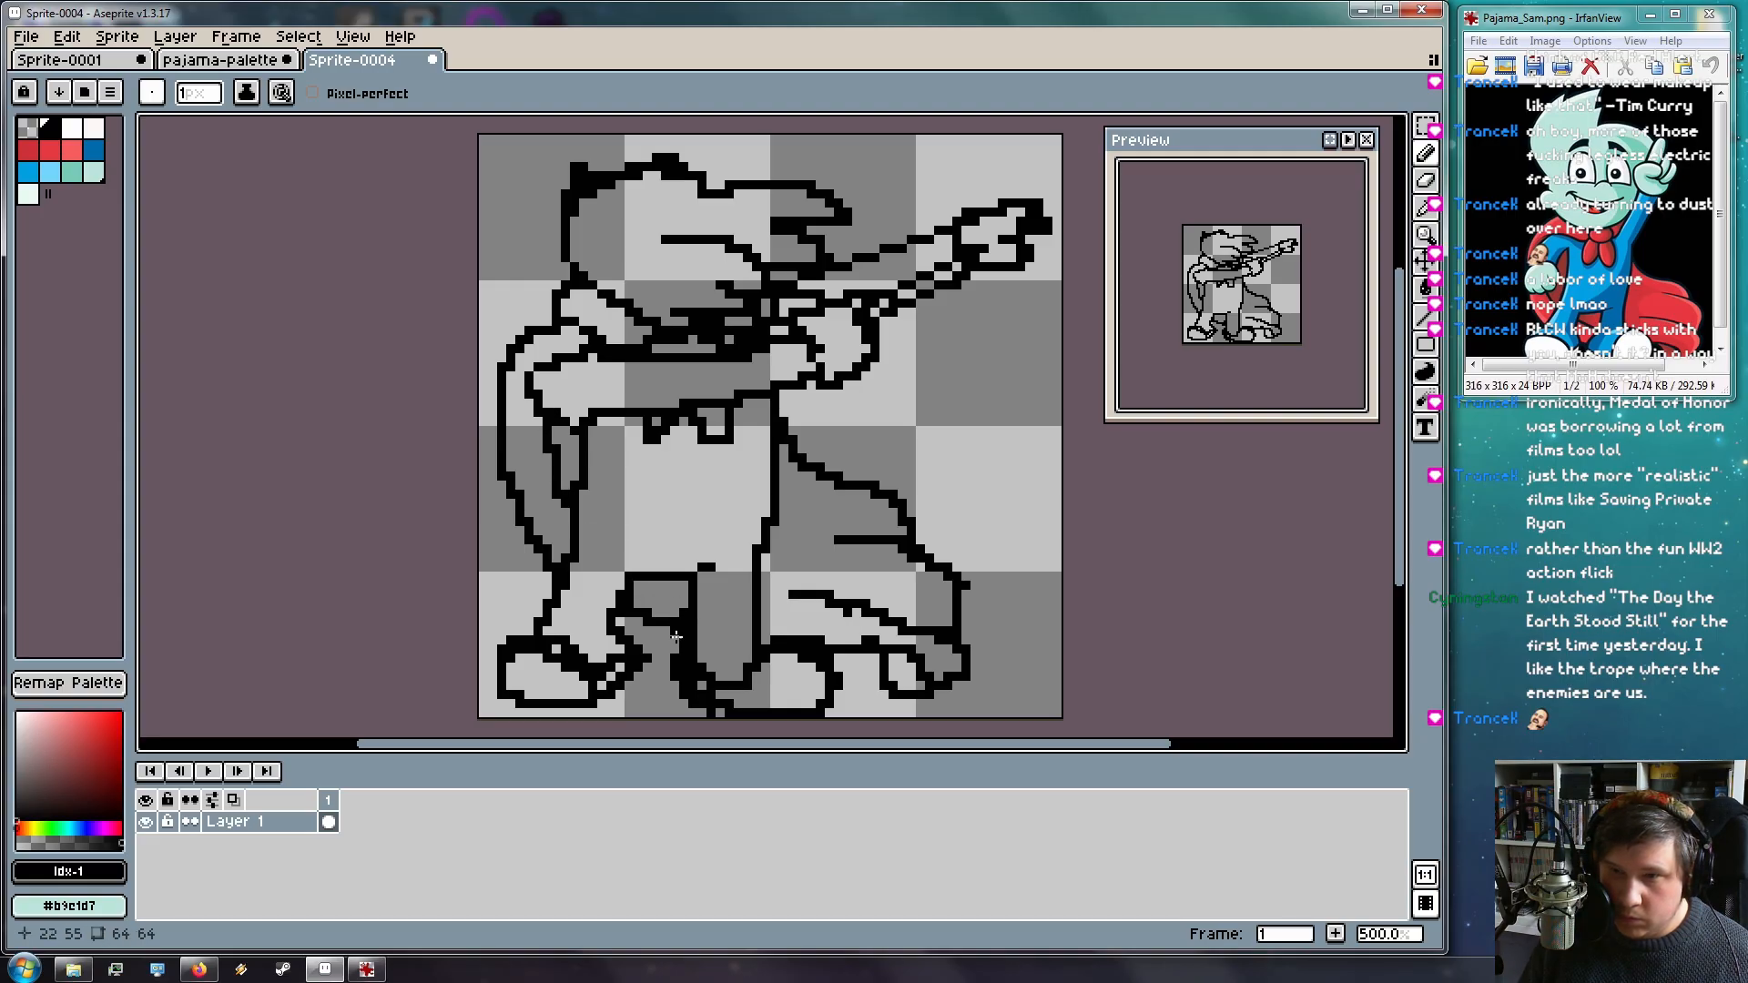
Erase stray dark pixels inside the leg and redraw a short line there
drag(644, 579, 697, 612)
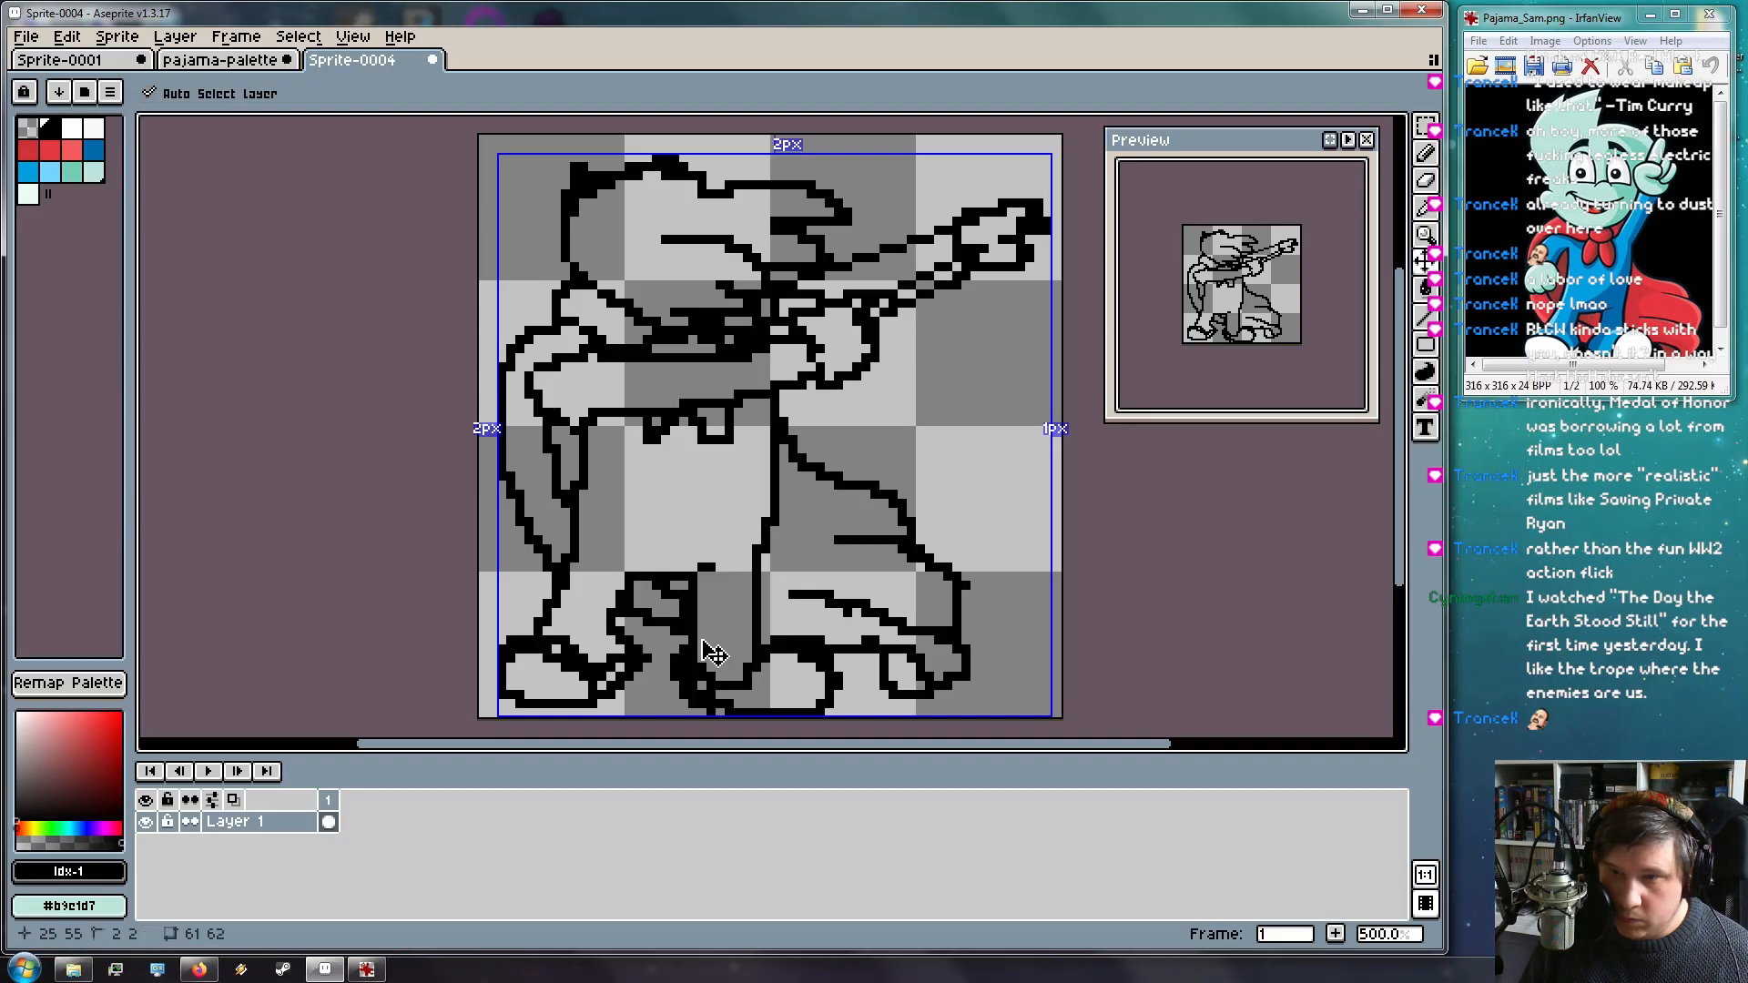
key(ctrl+z)
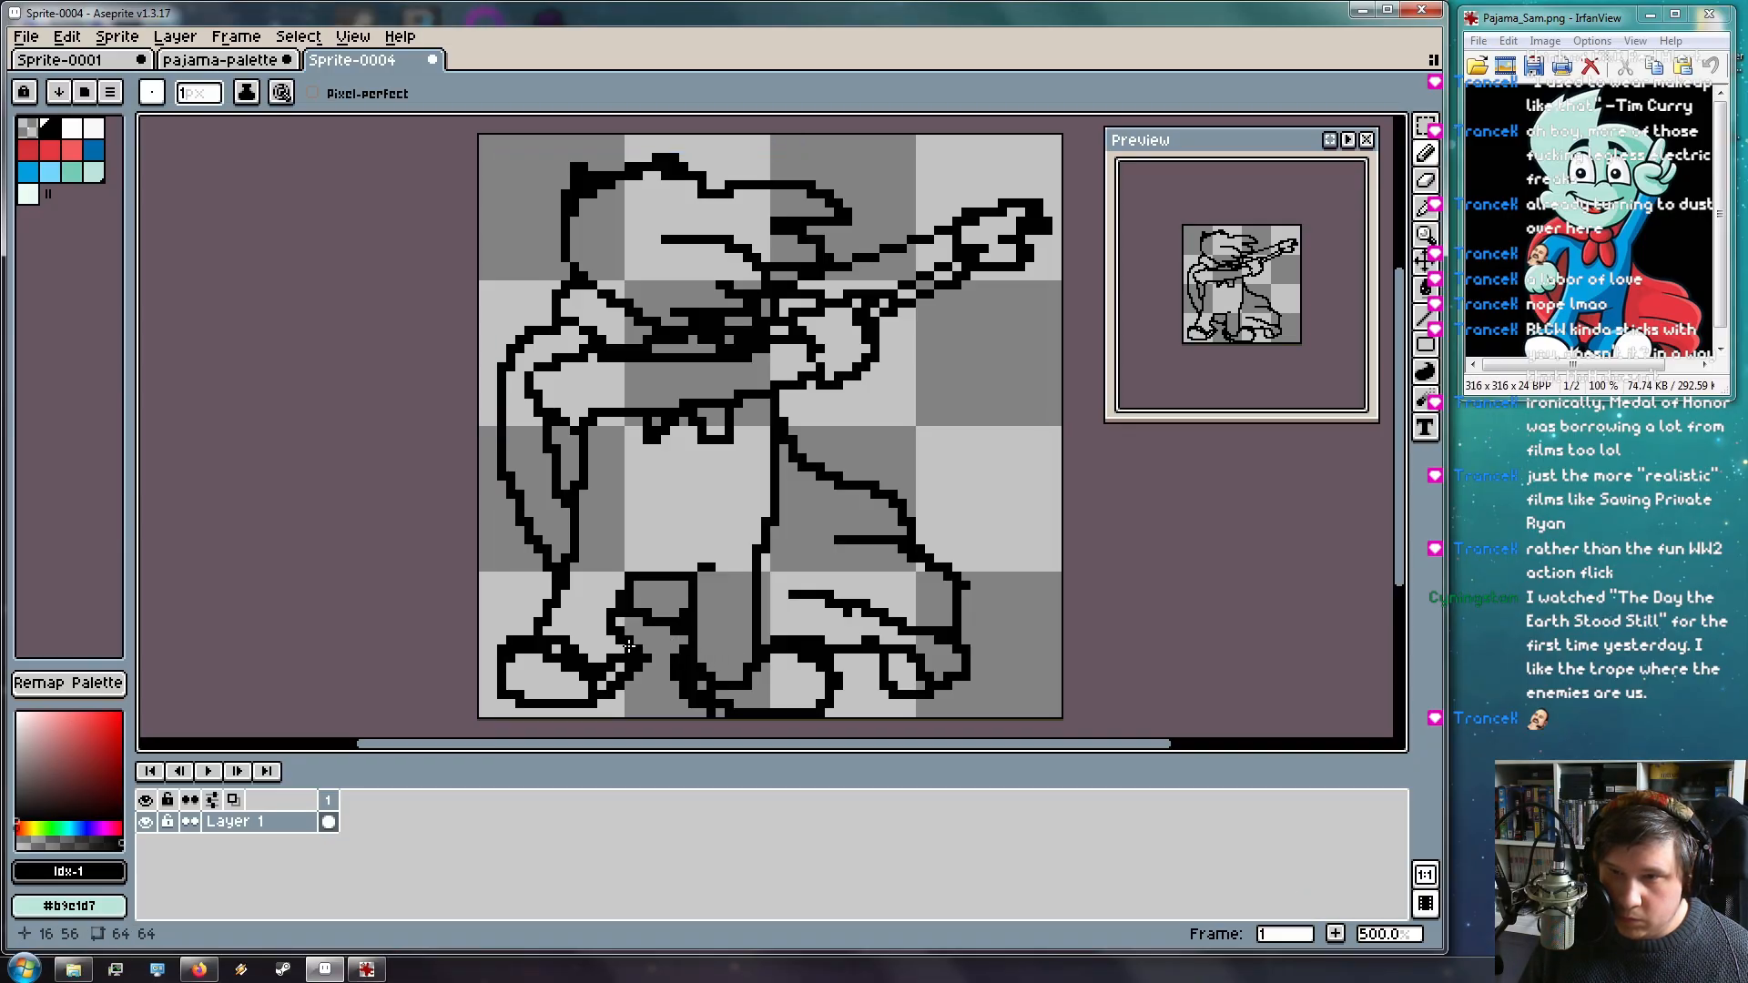
key(e)
drag(640, 614, 713, 660)
key(b)
key(ctrl+z)
drag(638, 588, 704, 642)
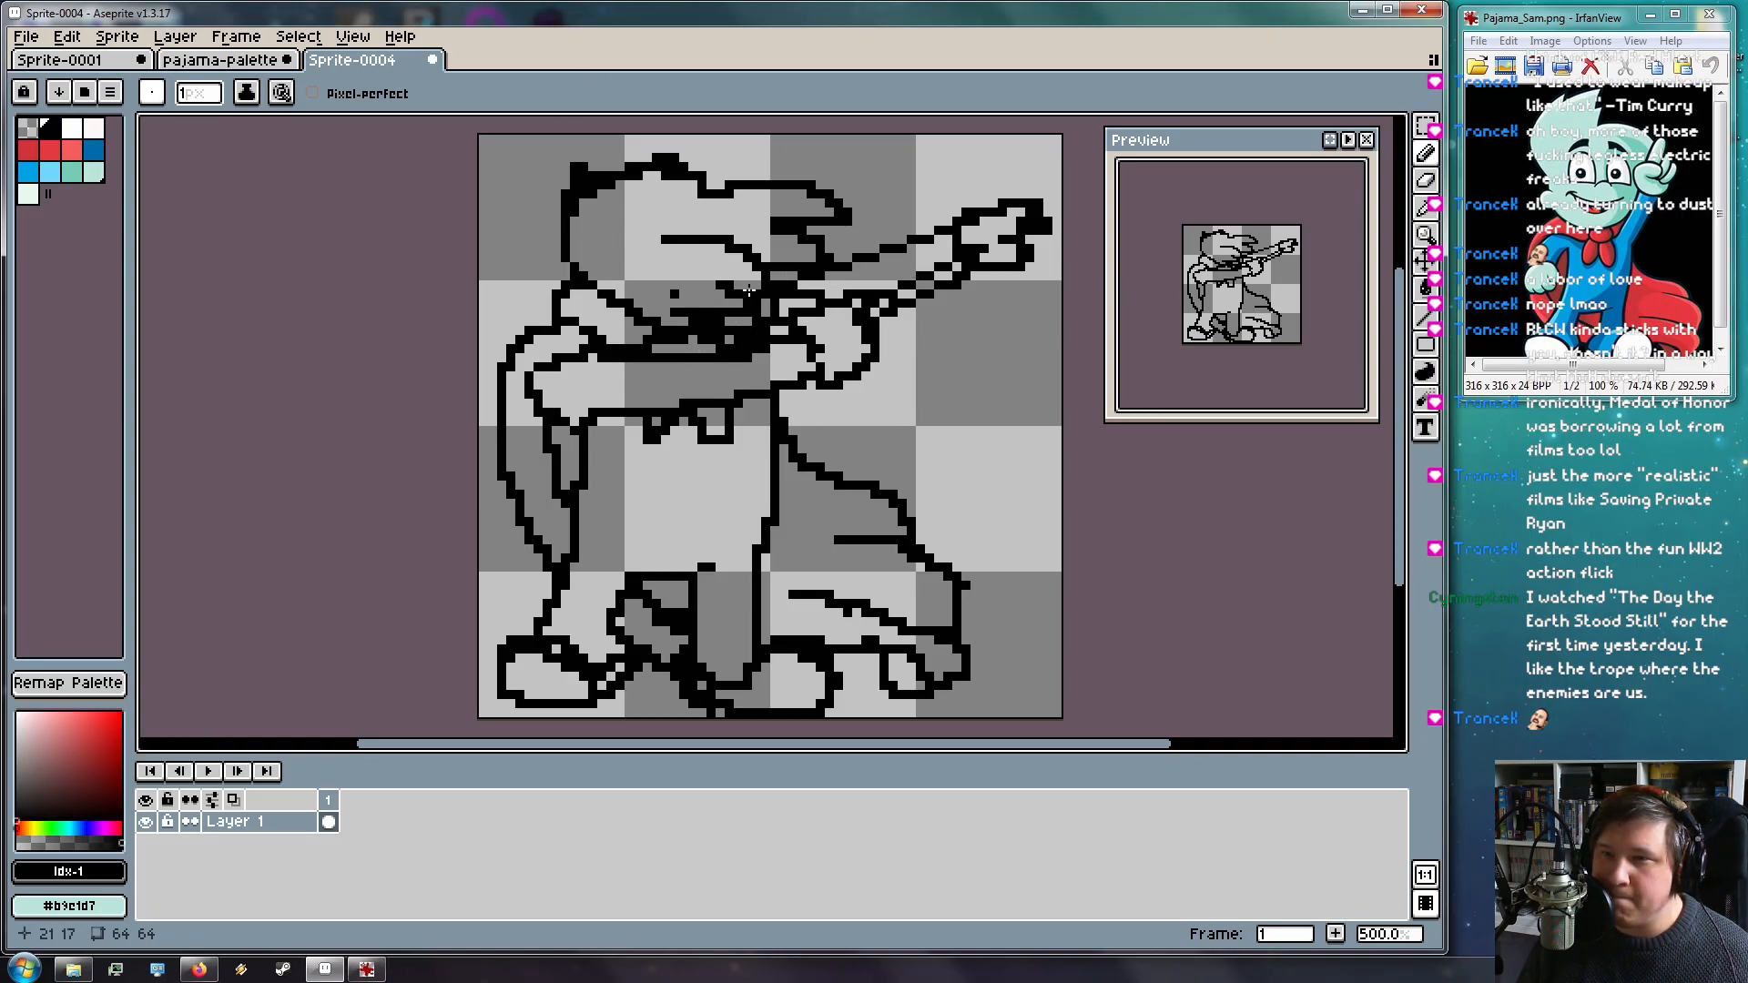
Add Layer 2 beneath the locked line-art Layer 1 and make it the active layer
click(173, 37)
mouse_move(149, 46)
mouse_move(244, 147)
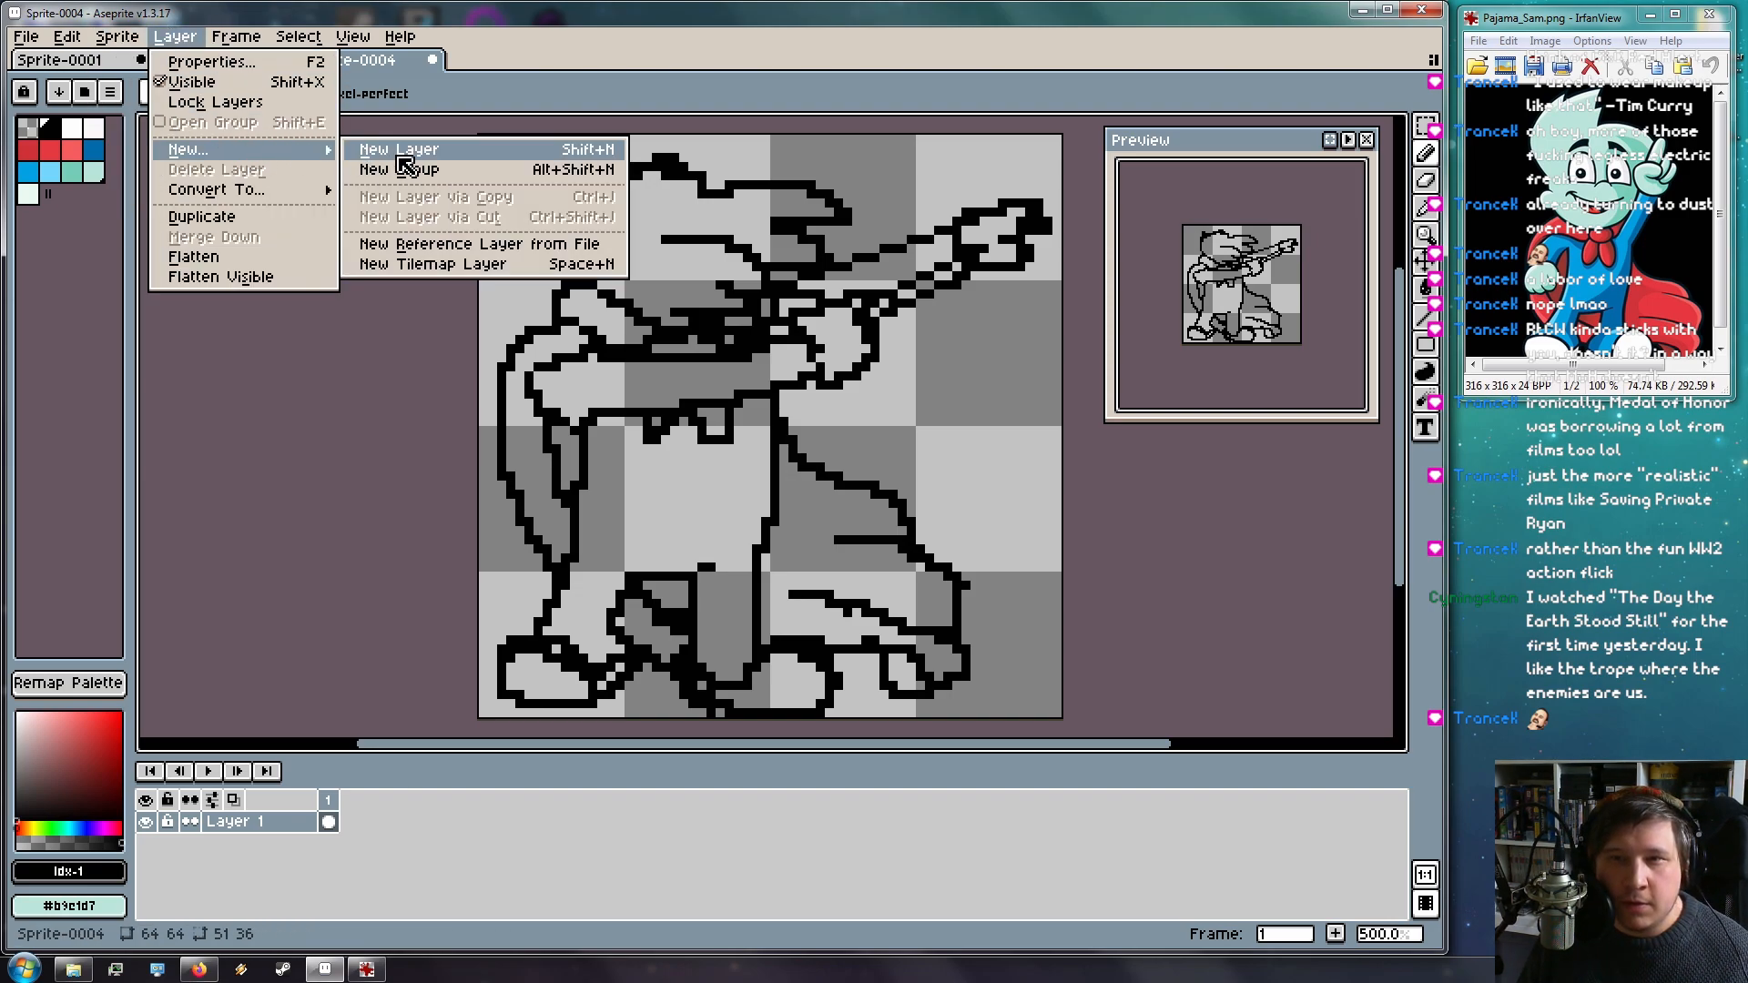
click(399, 148)
click(167, 844)
drag(244, 847, 272, 817)
click(265, 845)
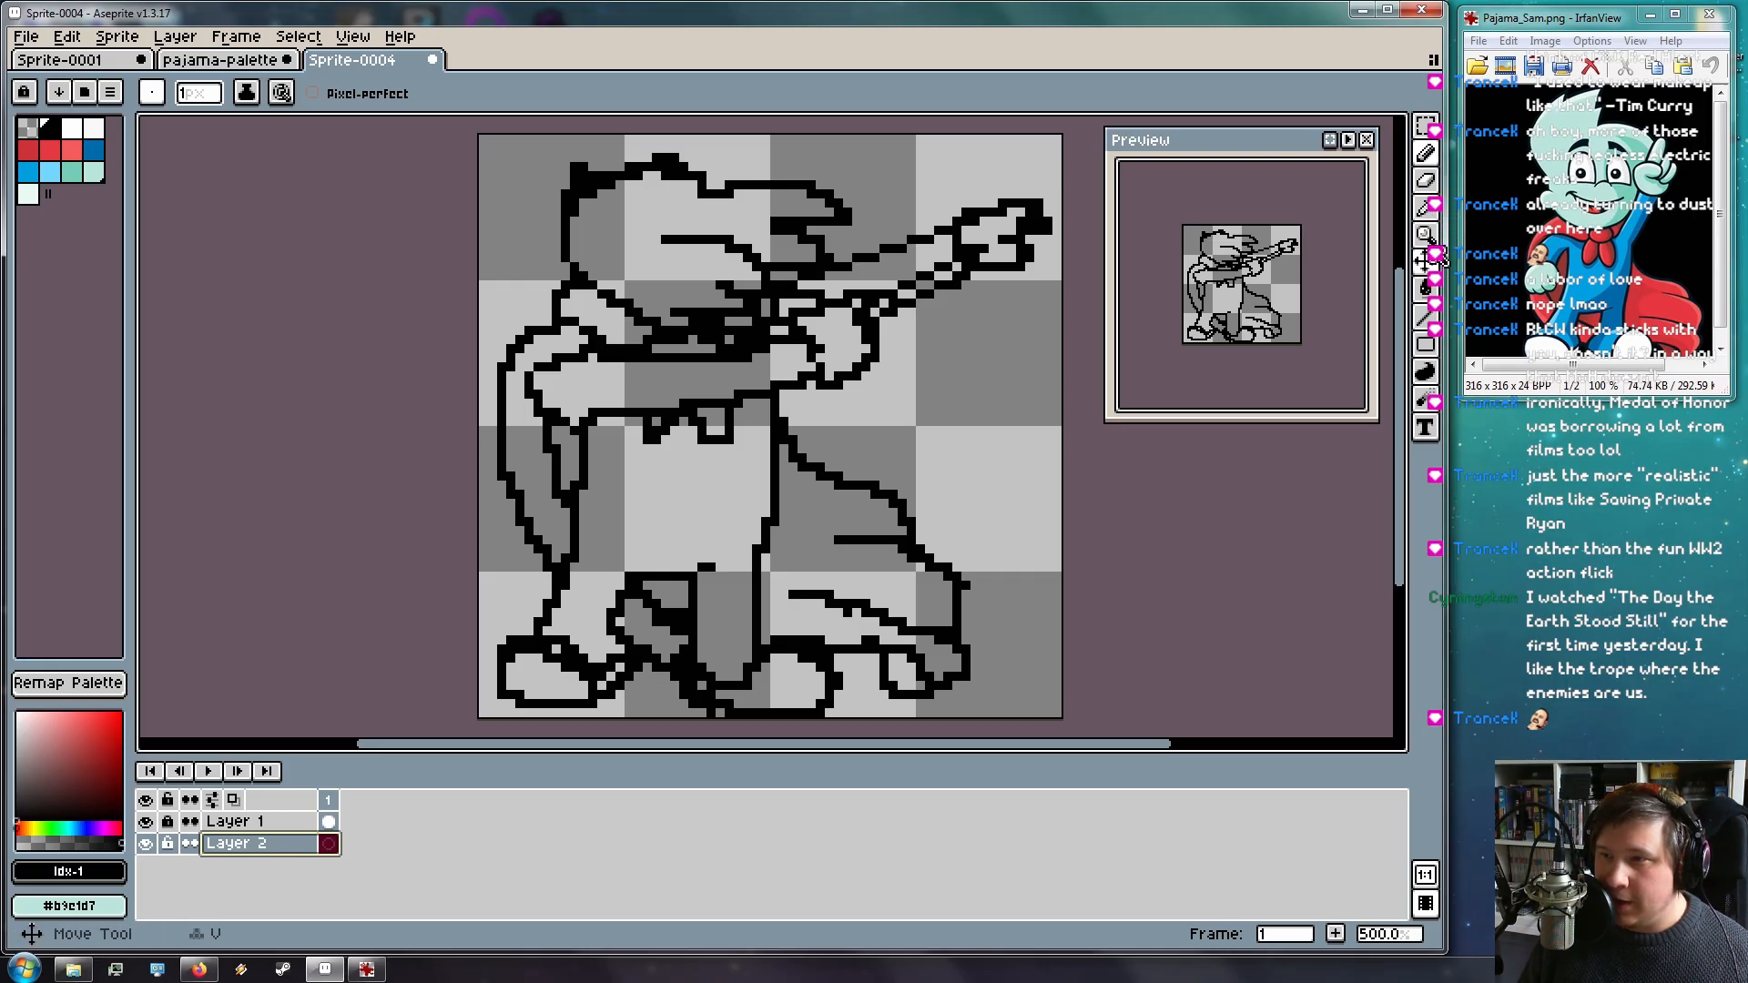
Set the Paint Bucket to light mint and make it refer to all visible layers
click(1420, 289)
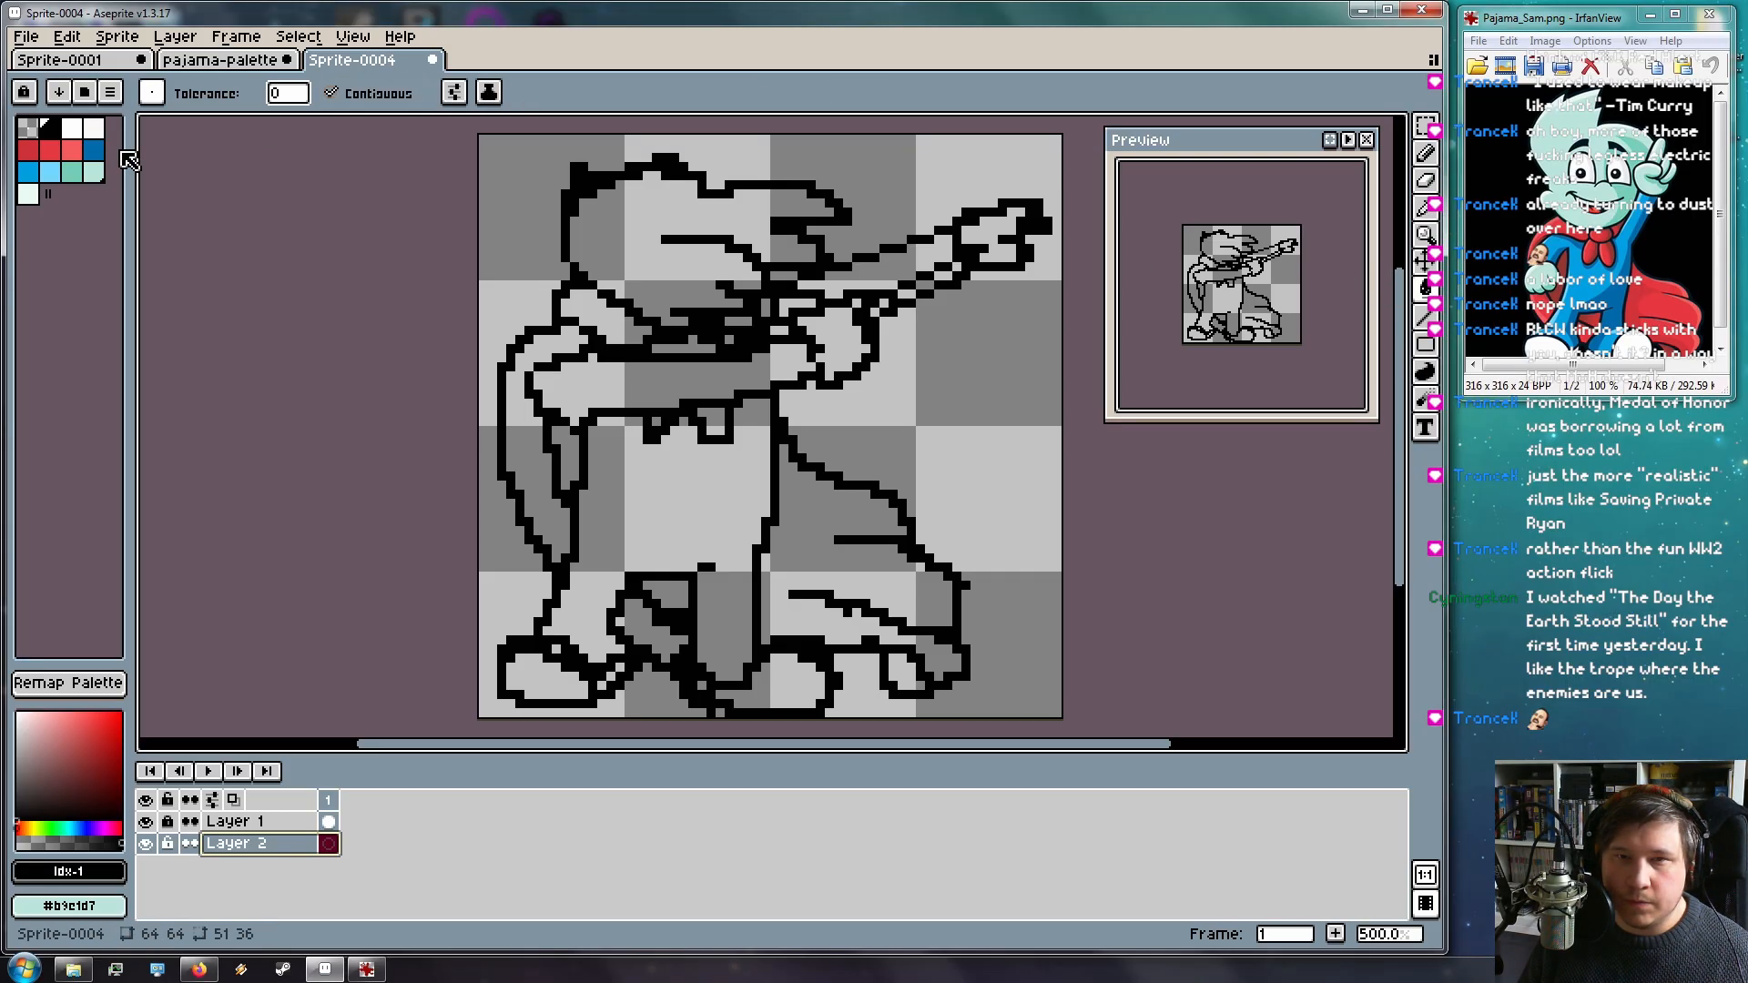
click(93, 172)
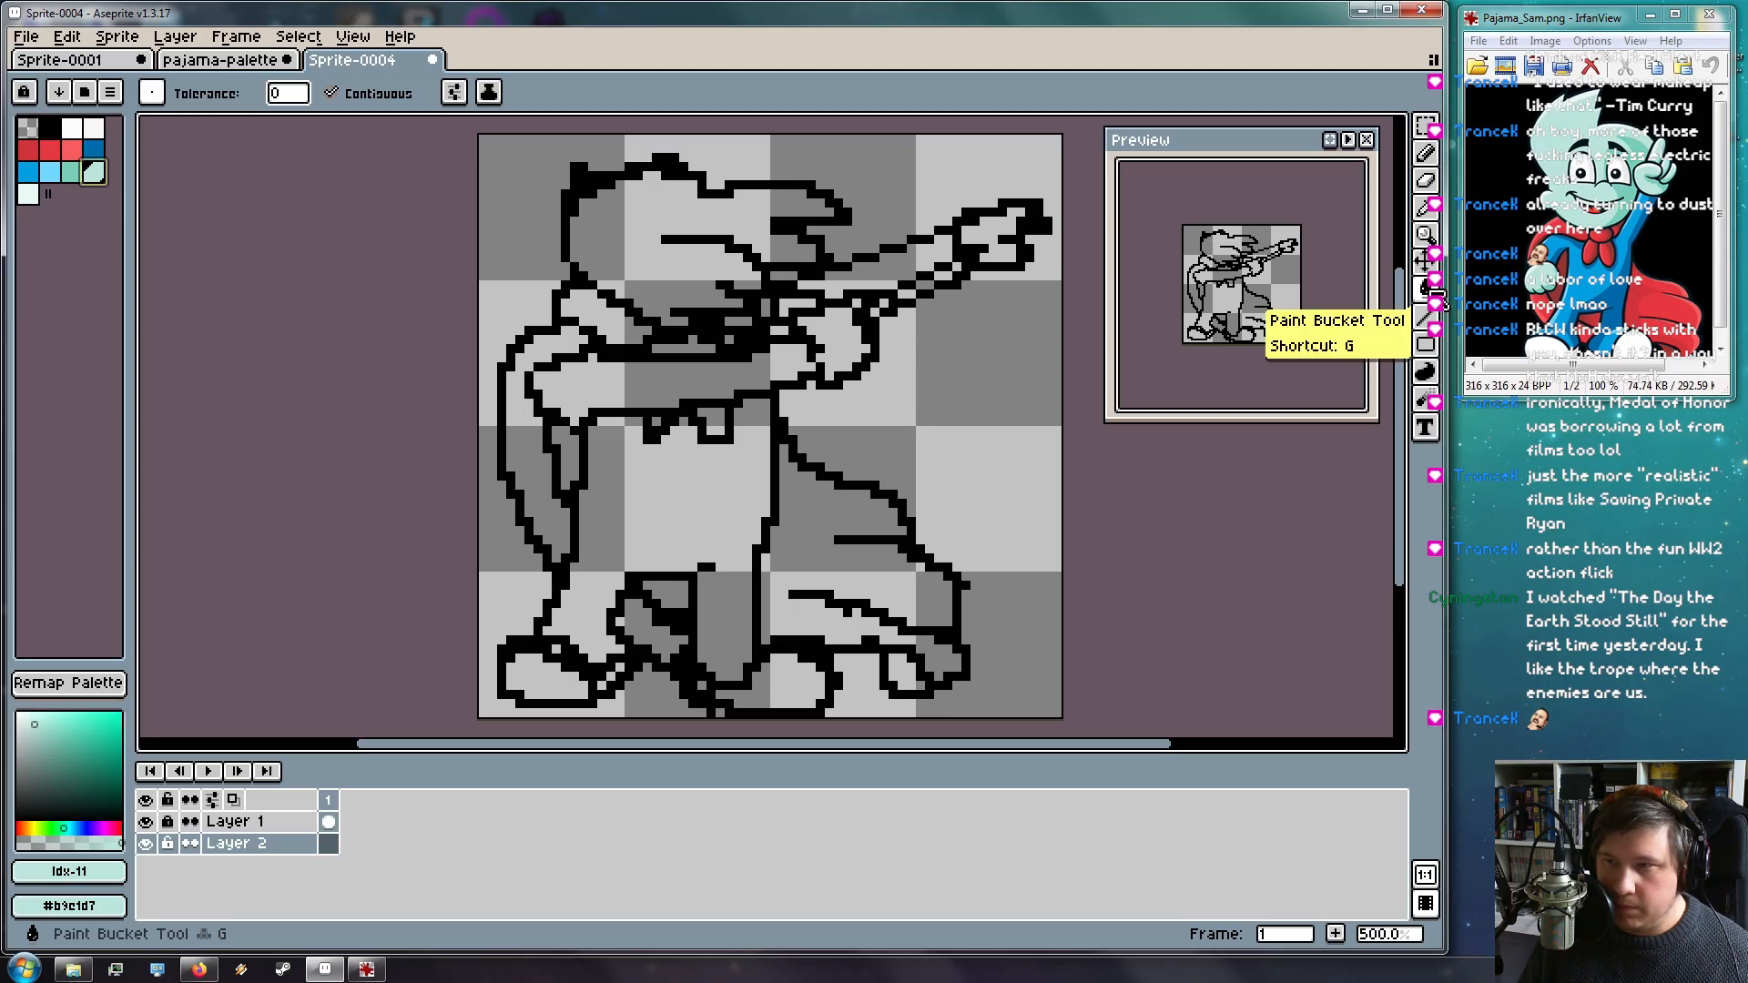
click(640, 255)
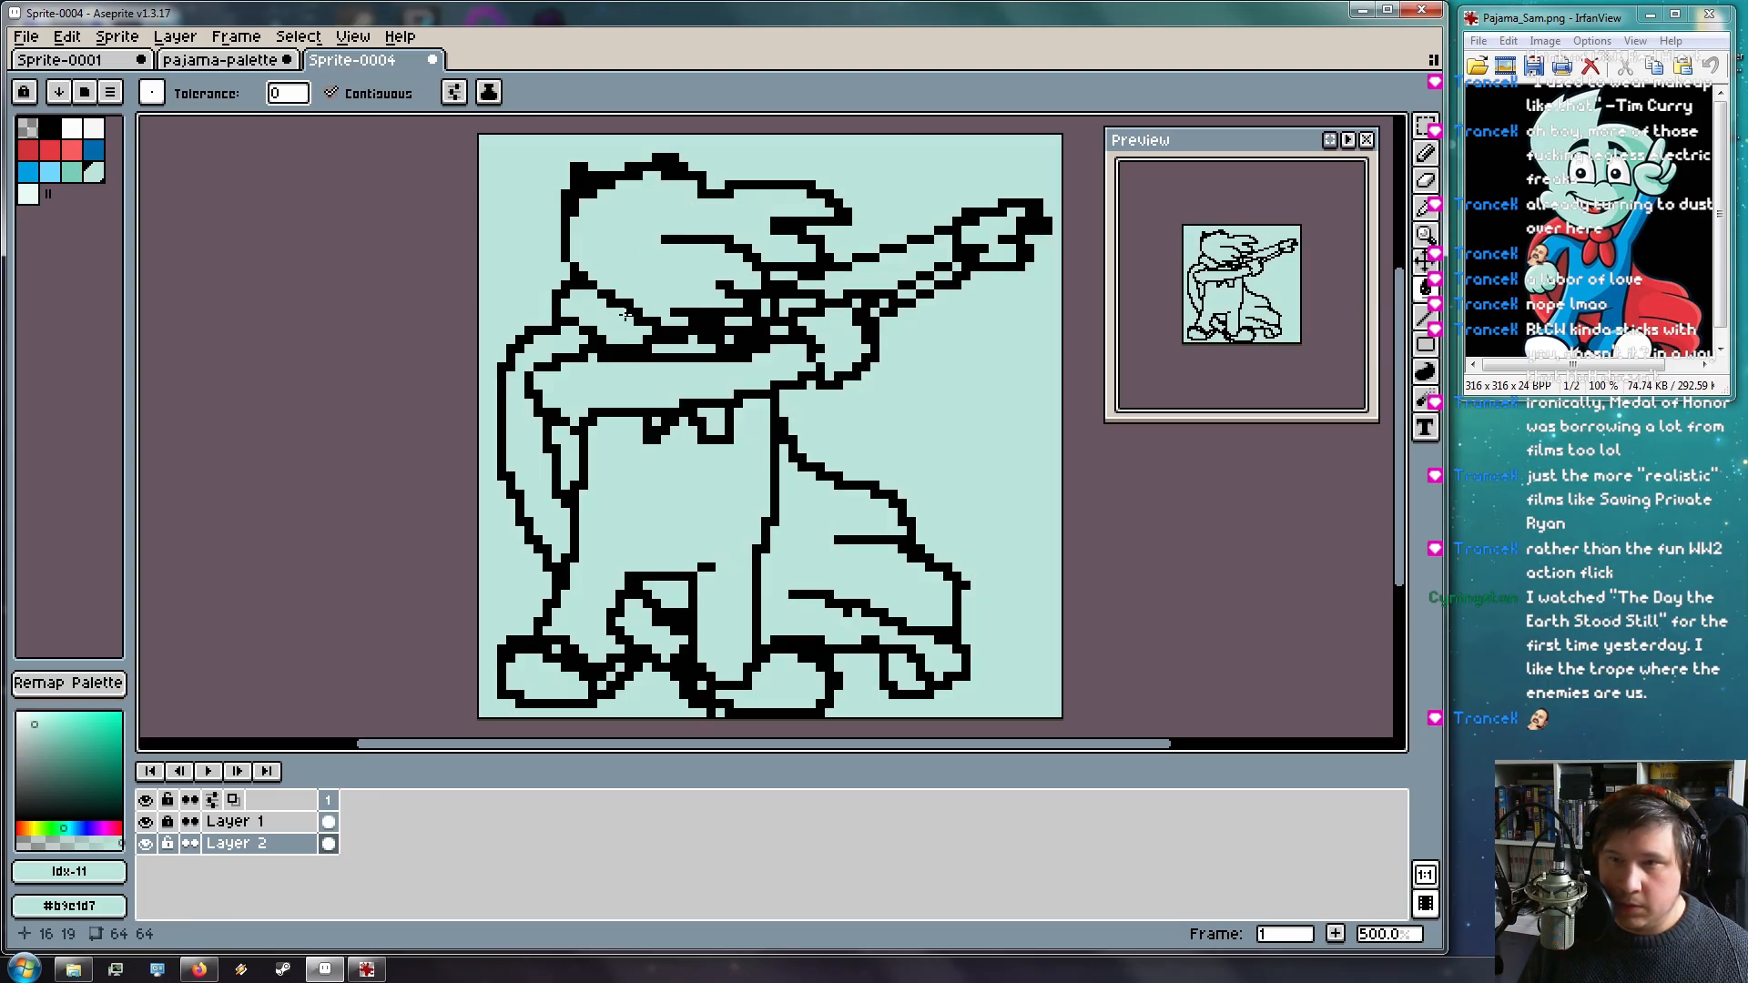
key(ctrl+z)
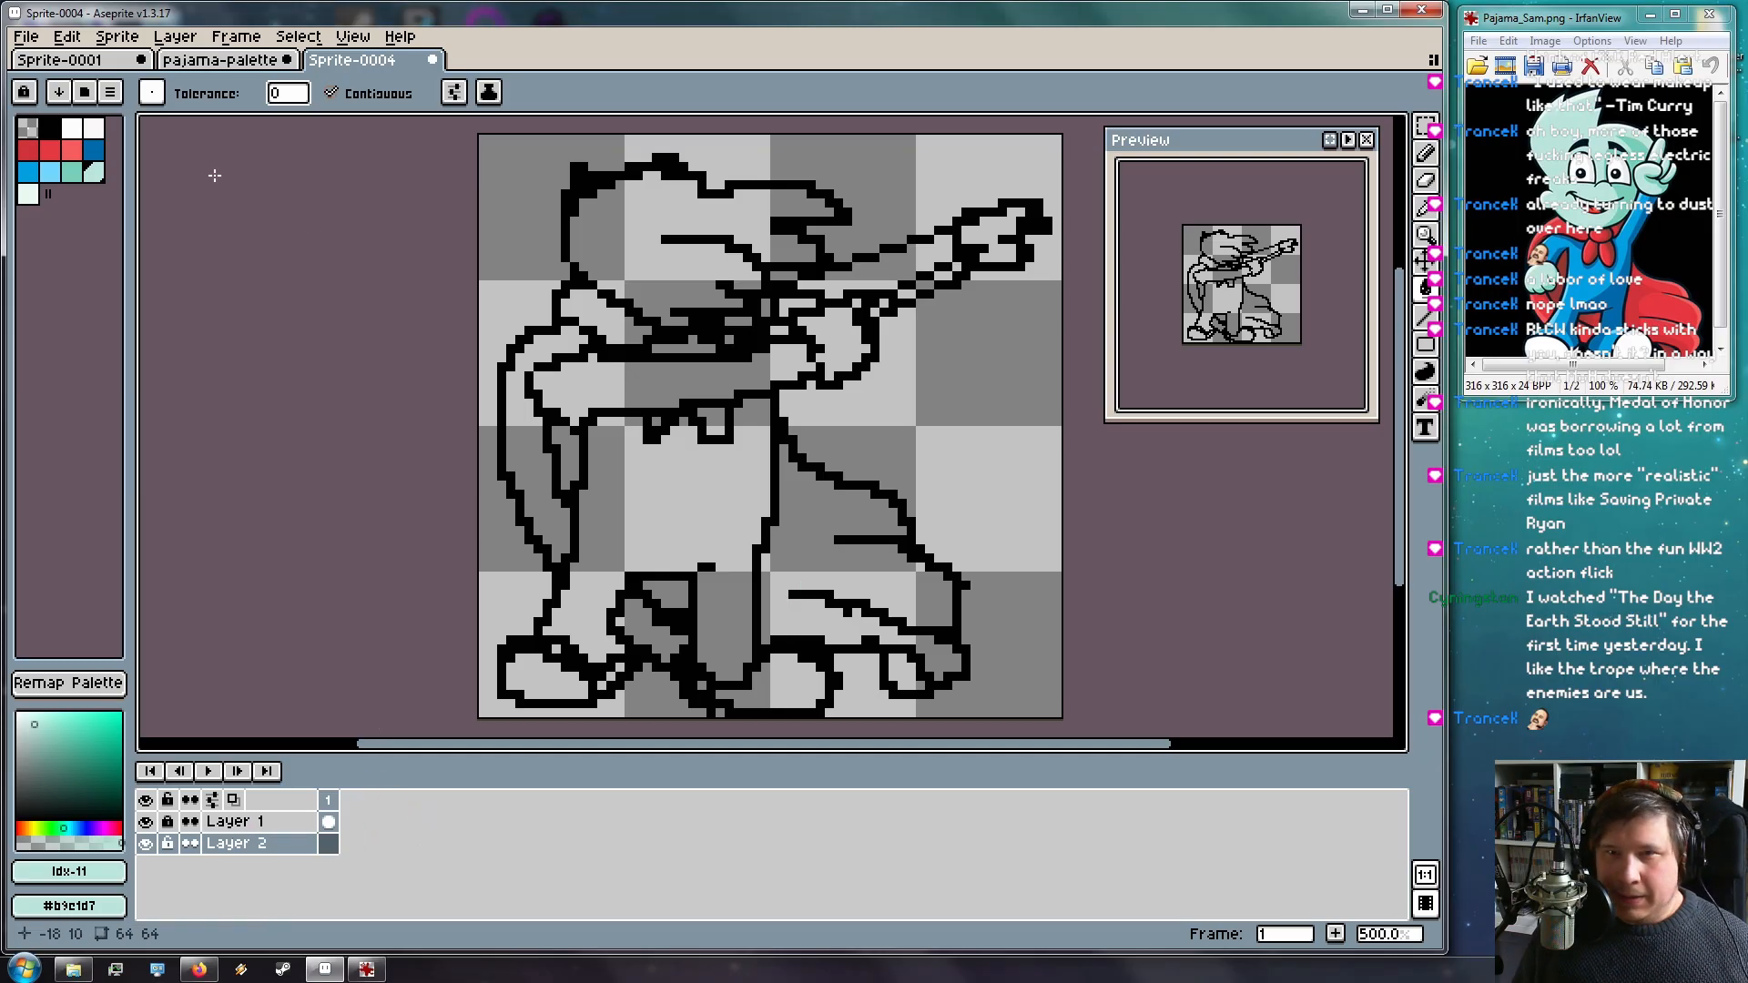
click(453, 92)
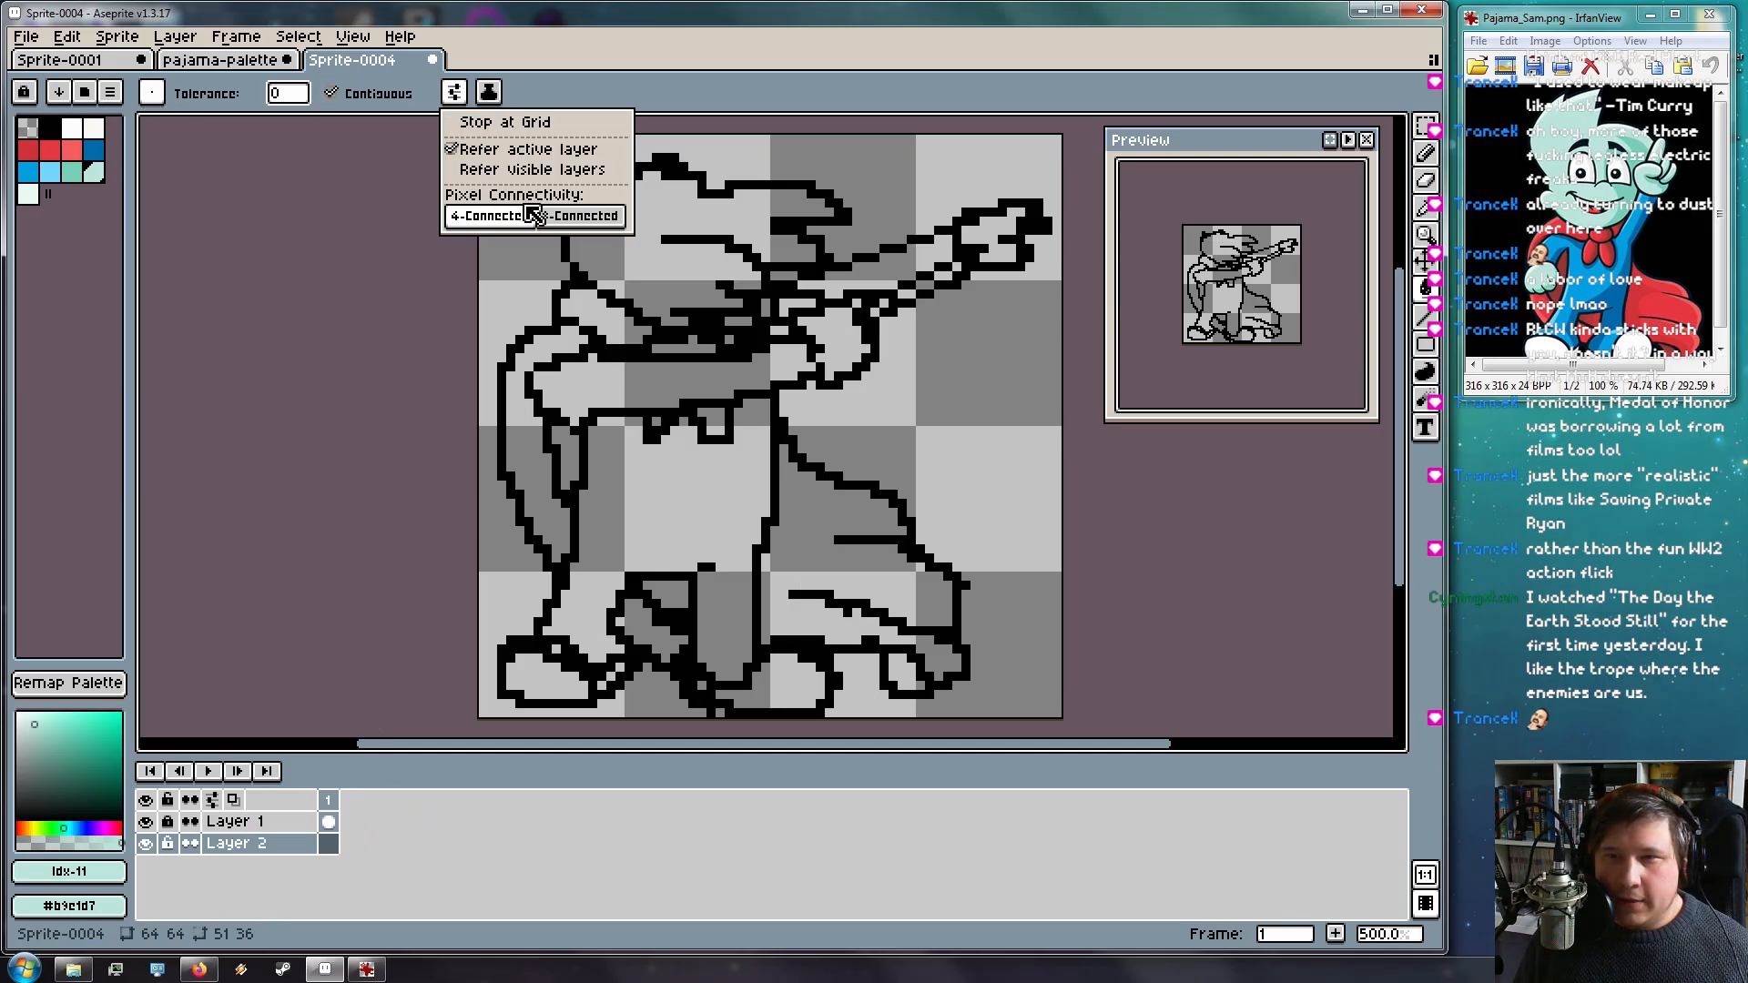
click(613, 178)
Fill the hair, the strips beneath it, and both hands with mint
click(638, 255)
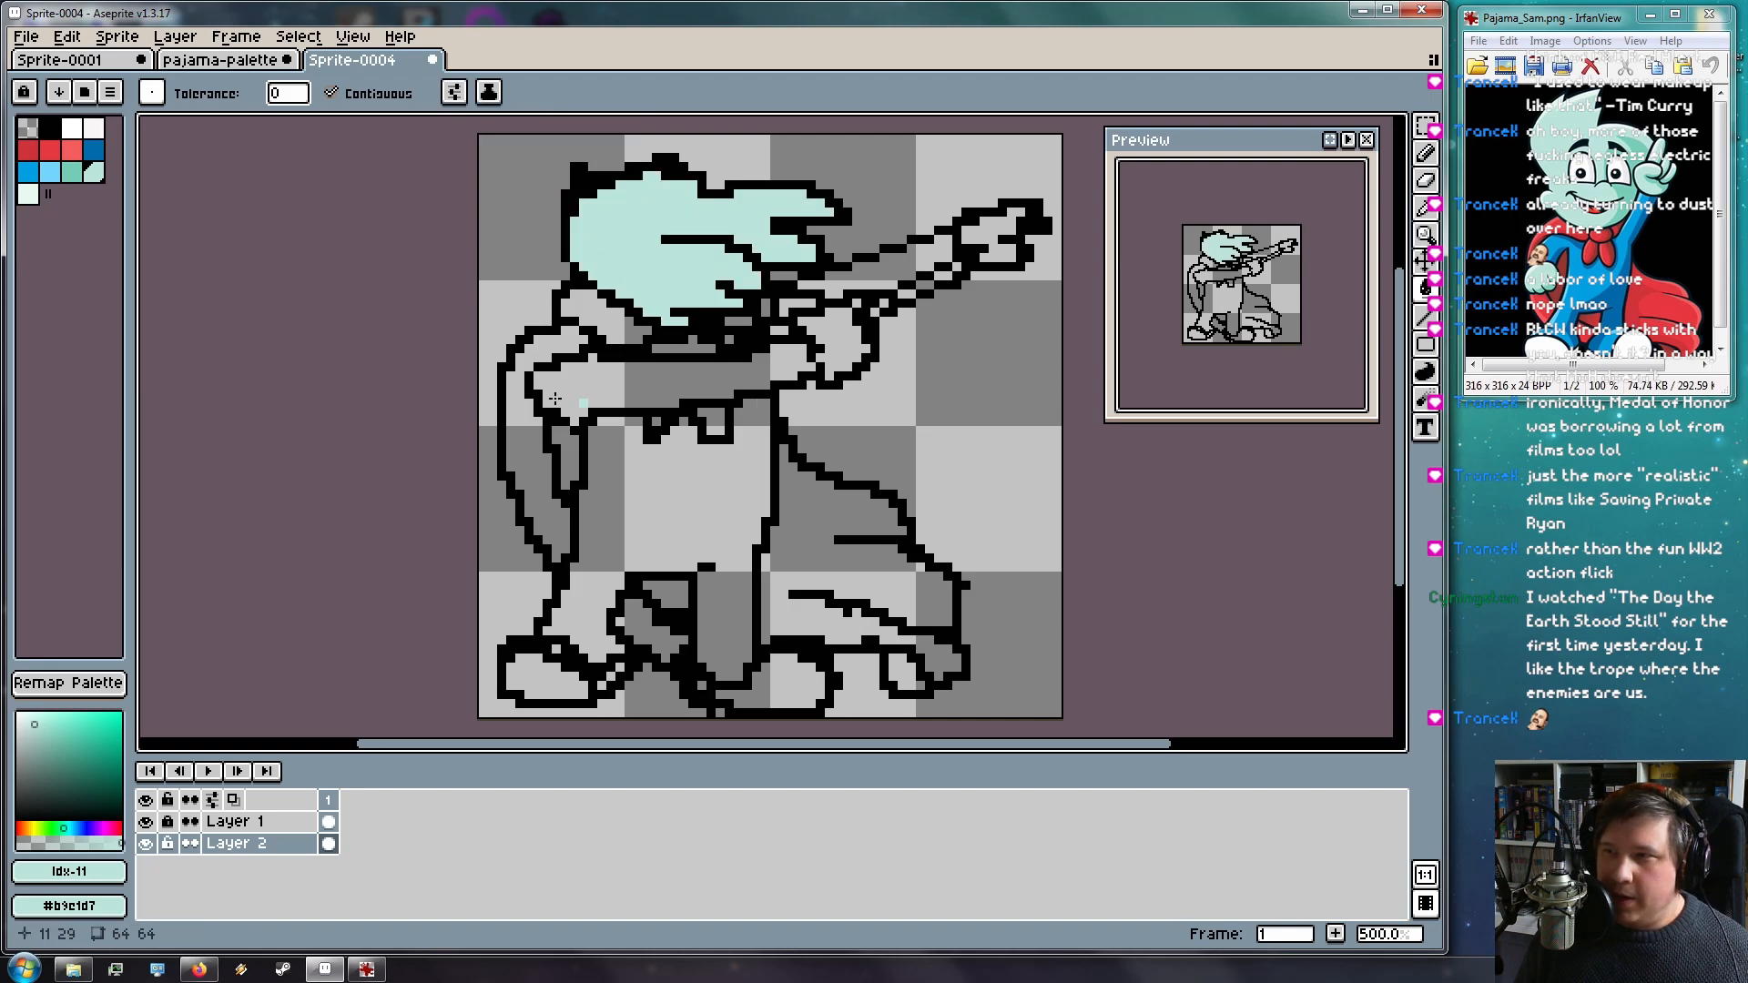
click(610, 323)
click(699, 347)
click(978, 242)
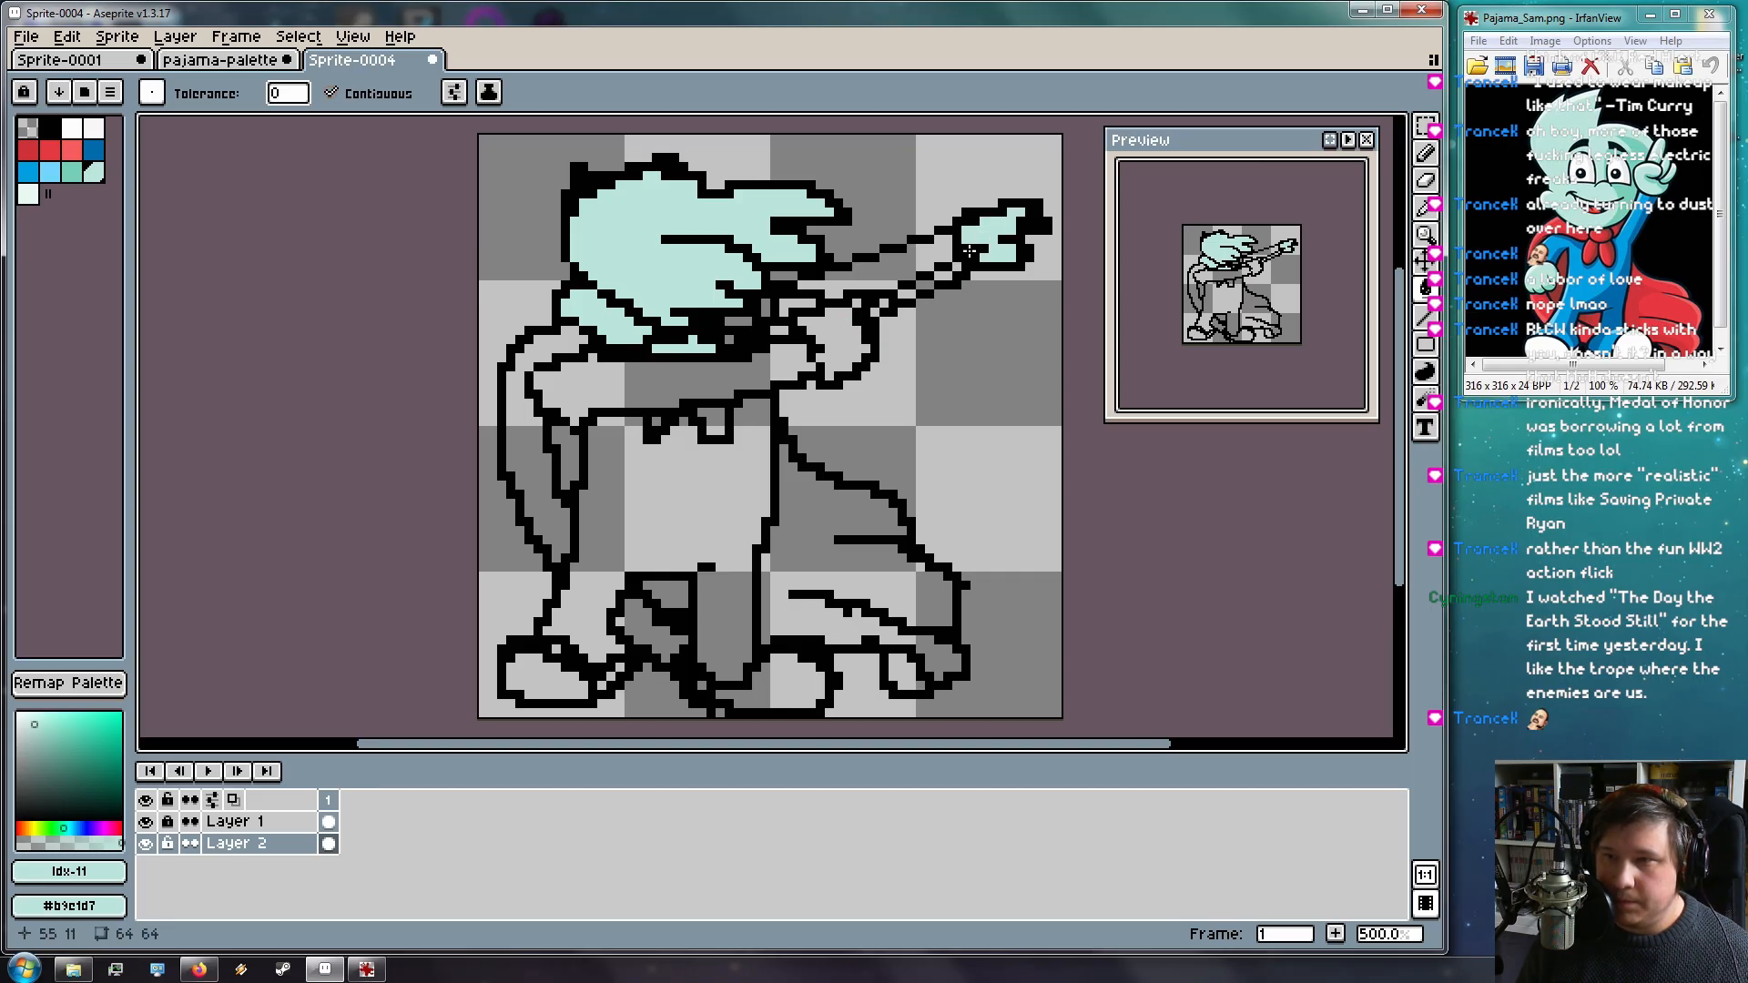
click(841, 345)
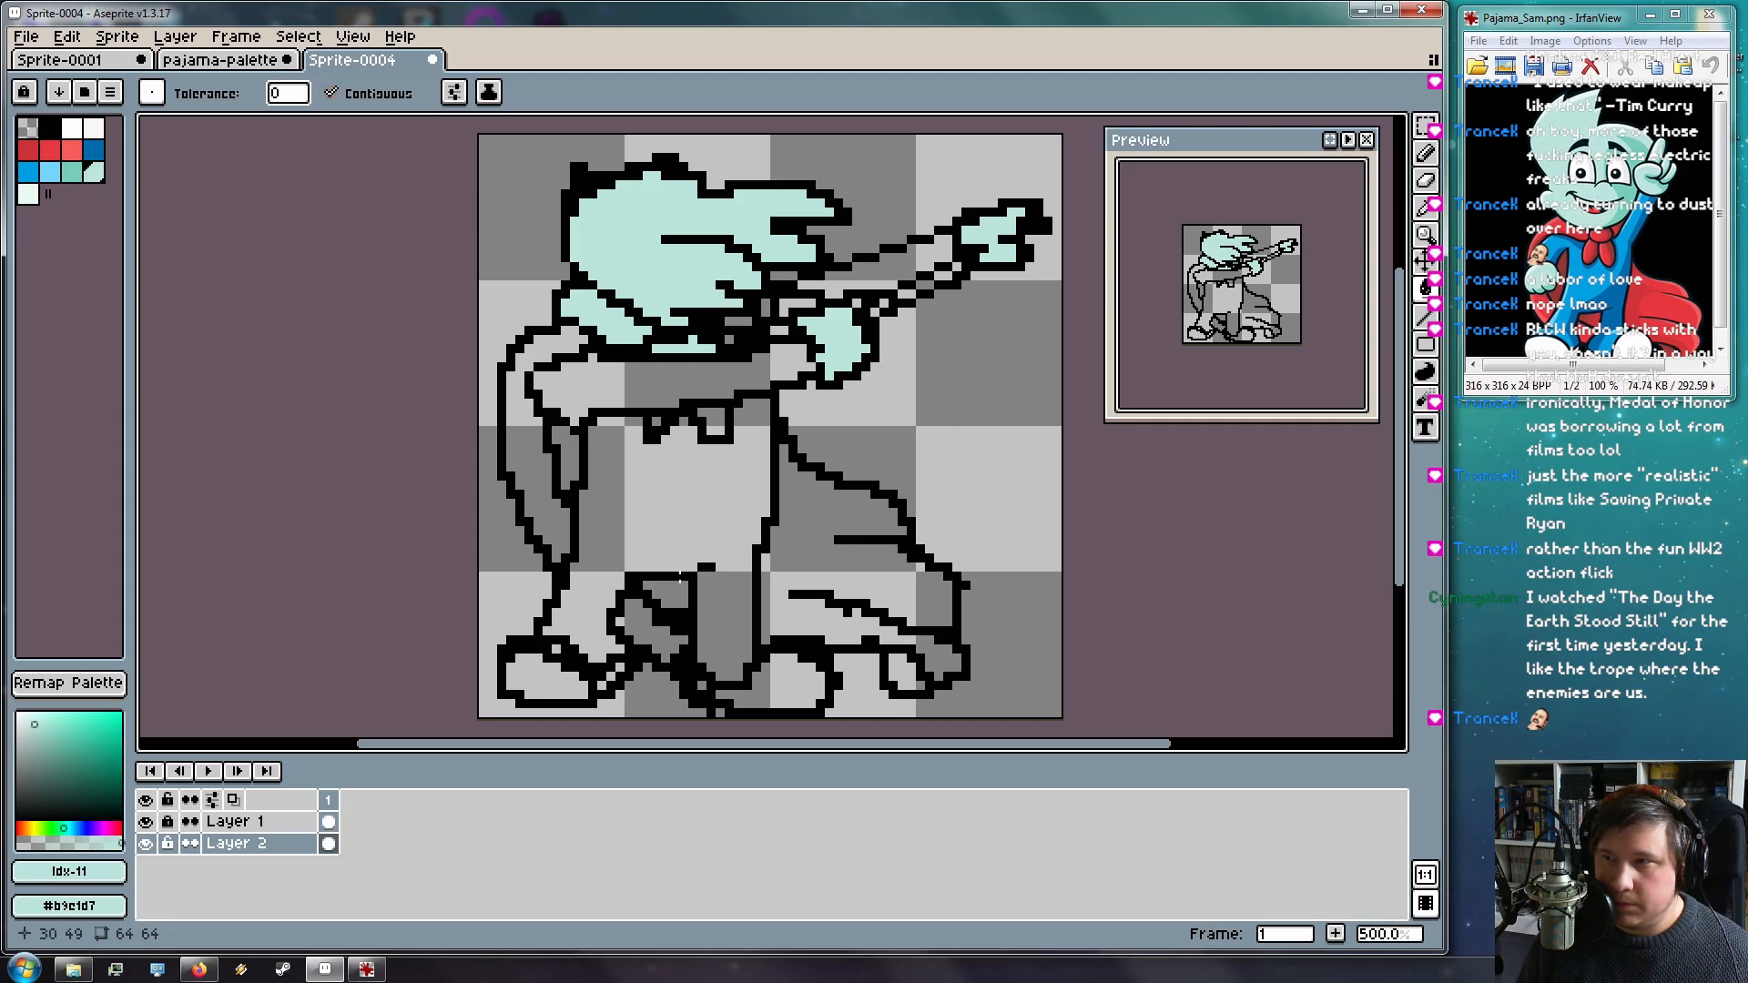
Fill the tie and every cape section red
click(51, 148)
click(706, 420)
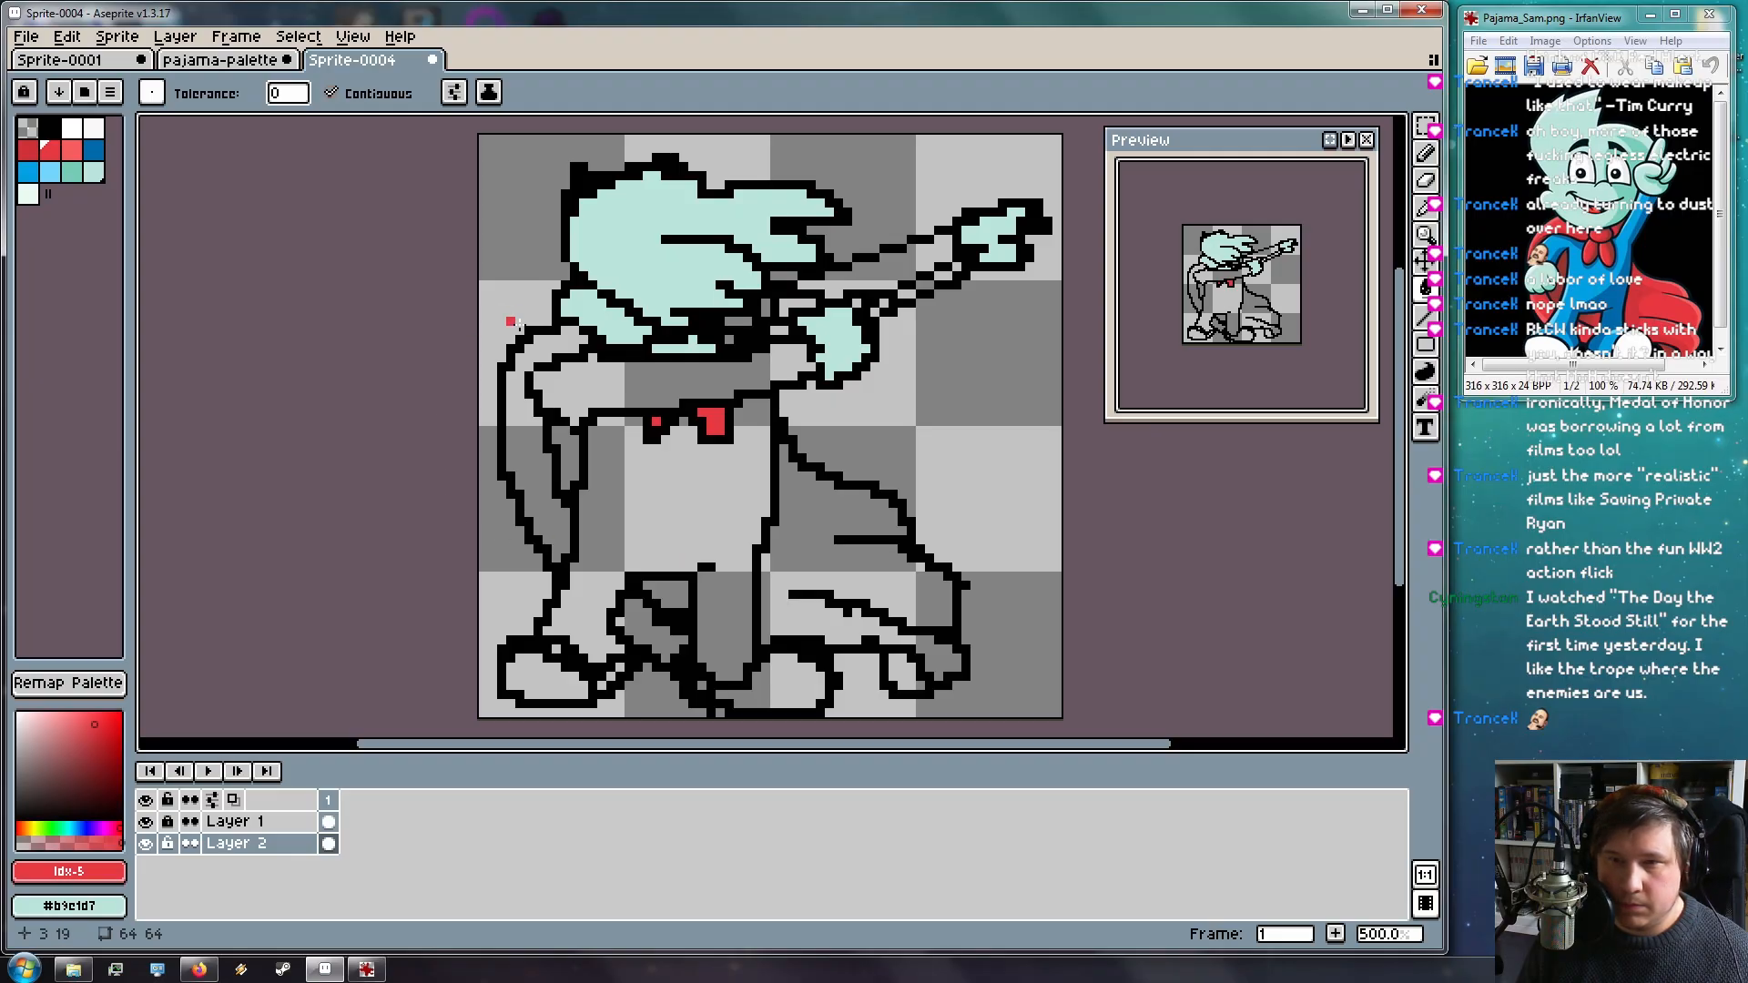
click(554, 348)
click(572, 468)
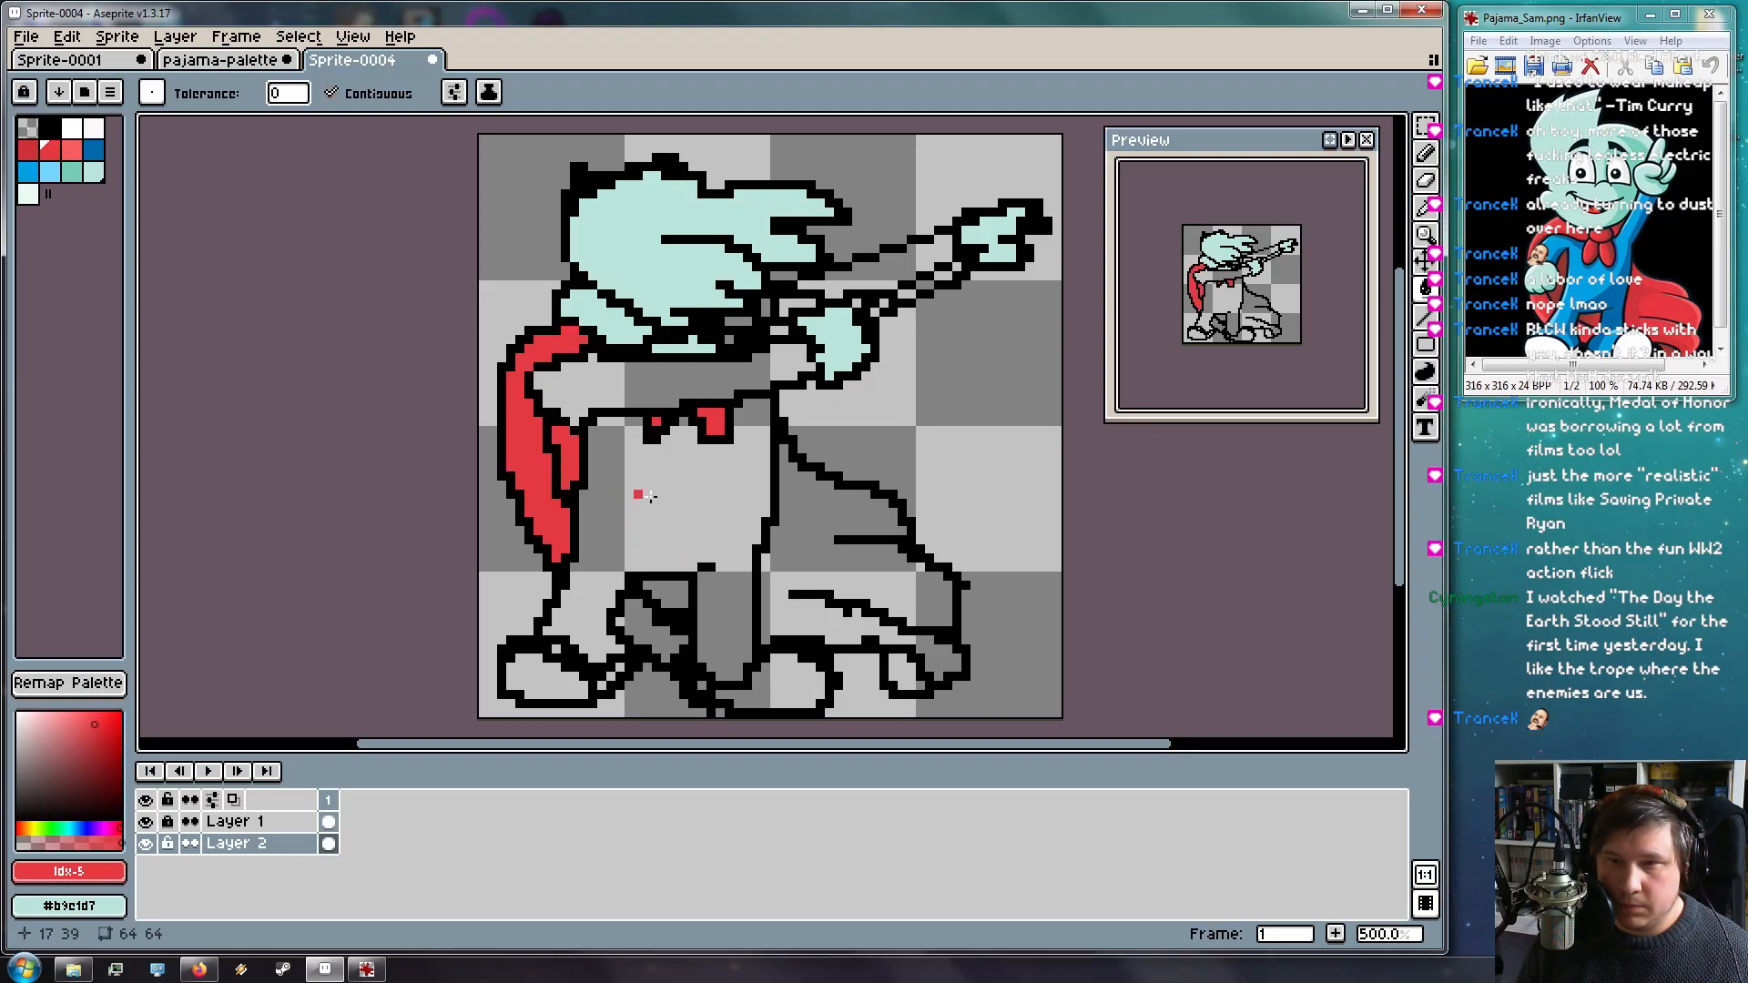
click(809, 522)
click(902, 674)
click(669, 597)
click(647, 621)
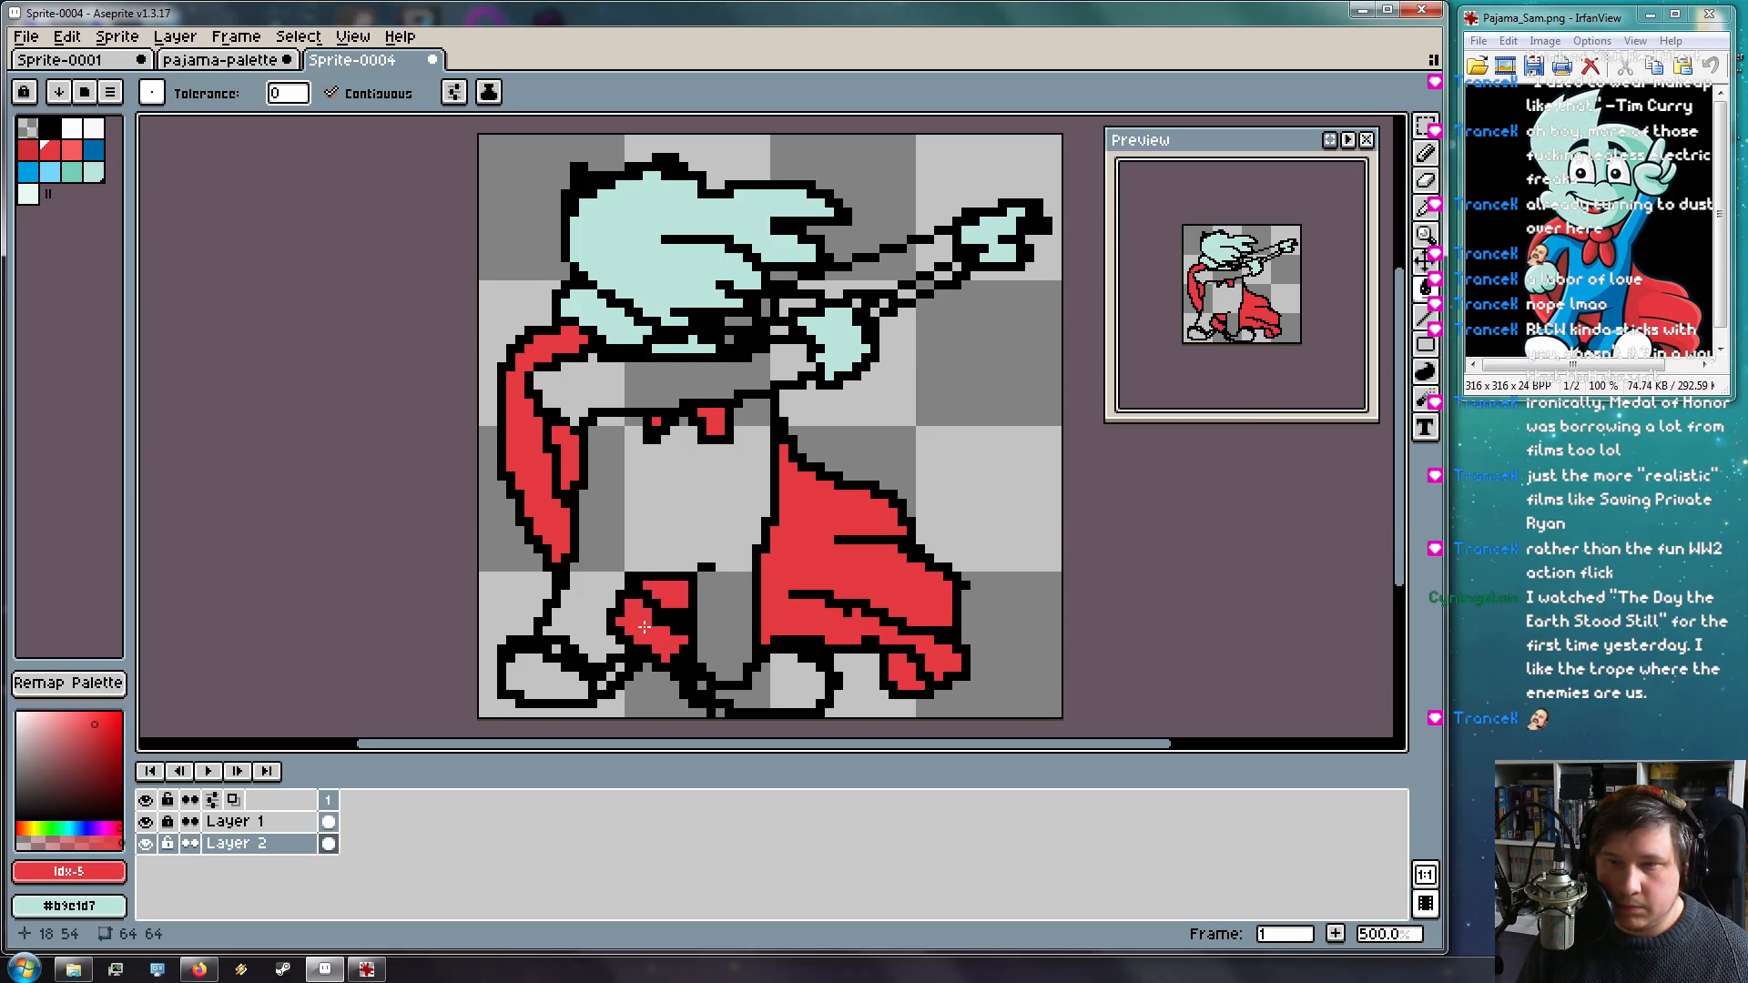
Fill the pajama body, legs, collar band and raised sleeve blue
click(28, 171)
click(686, 489)
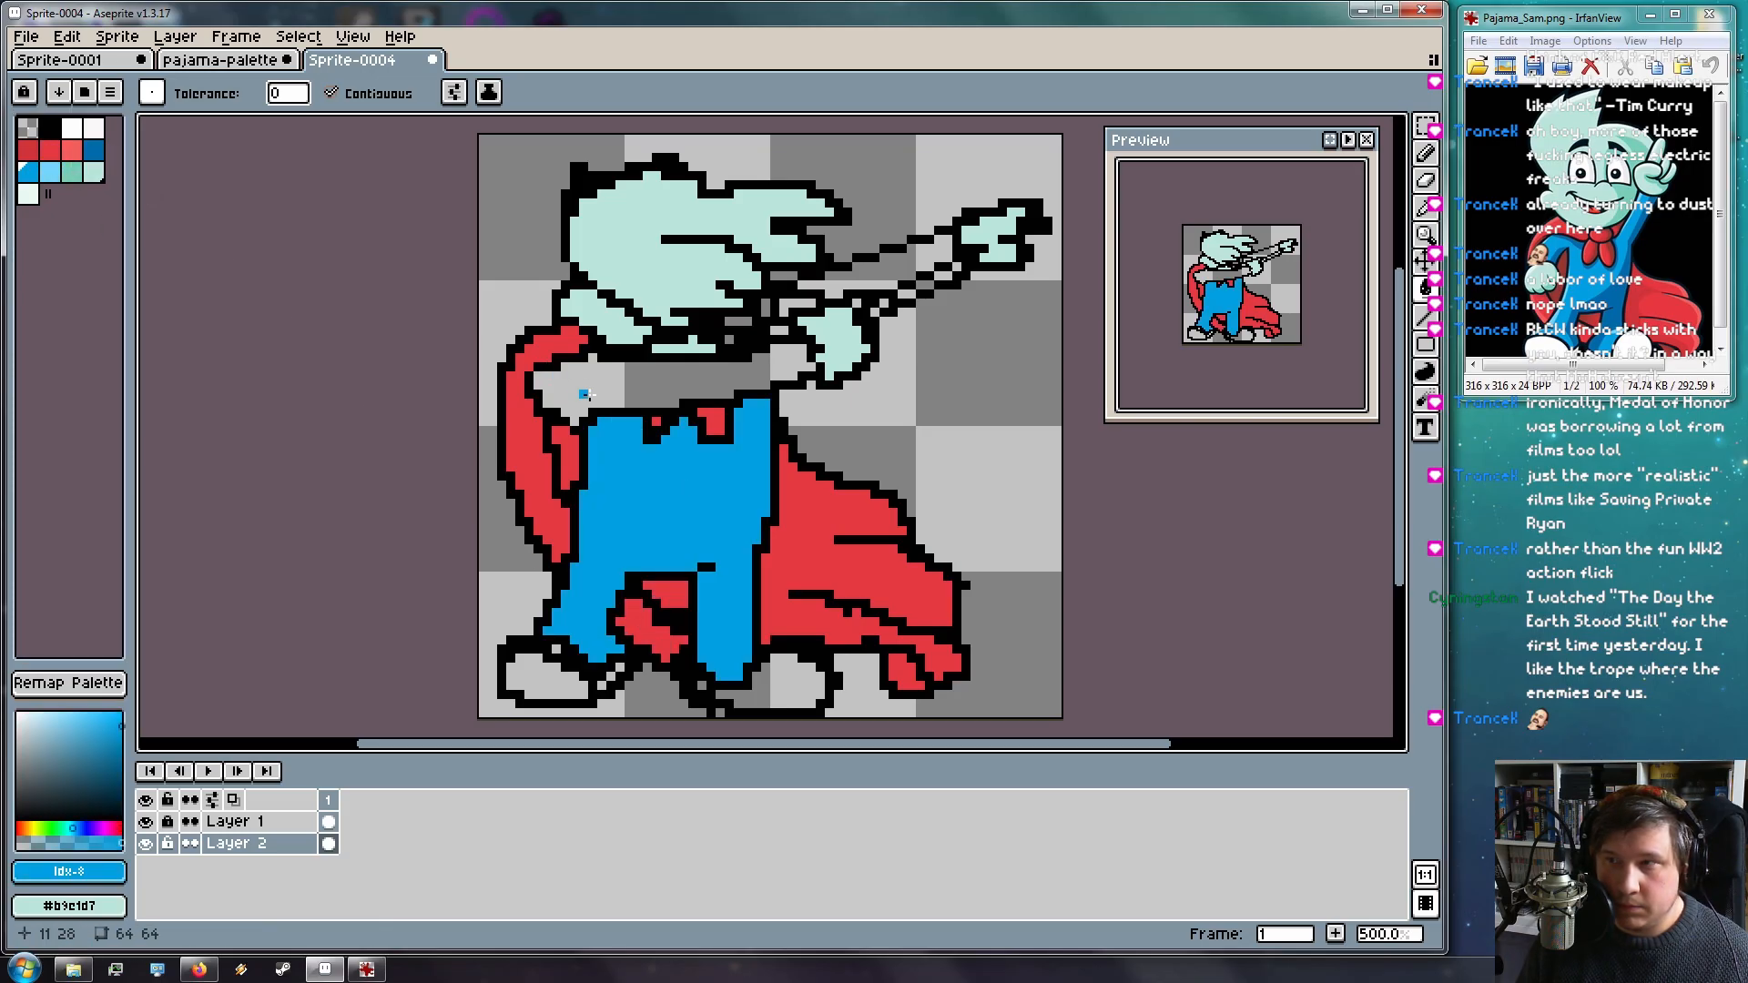
click(619, 387)
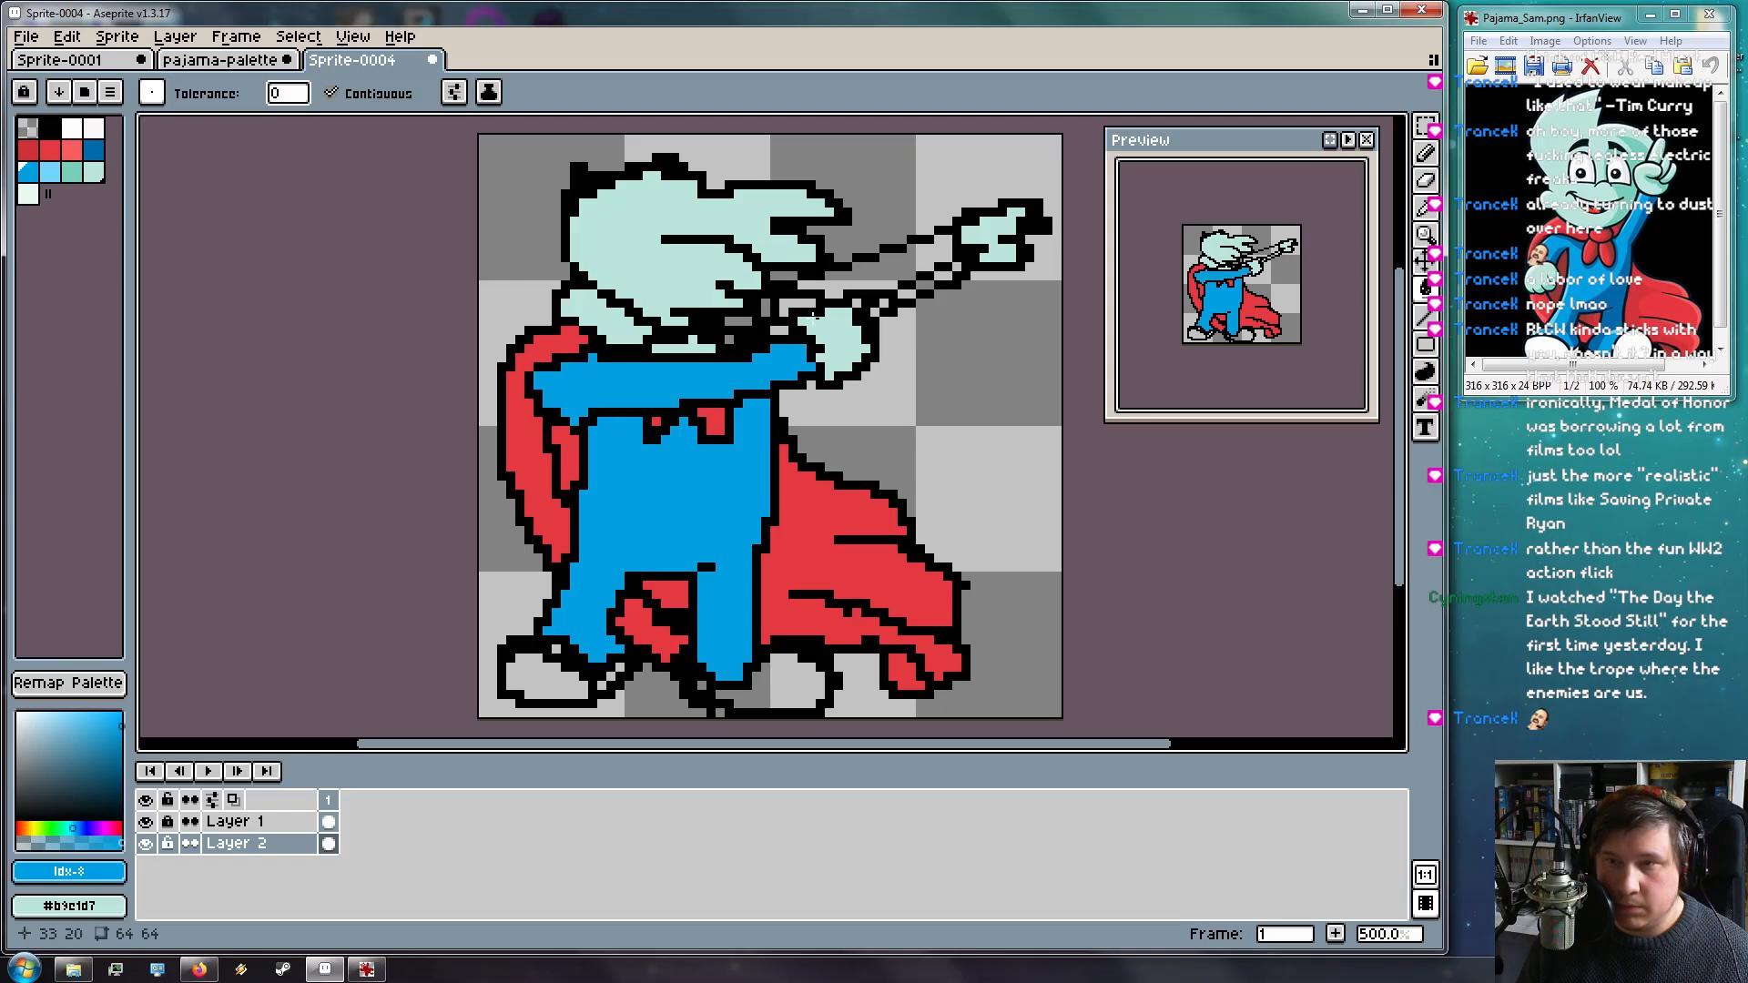
click(882, 274)
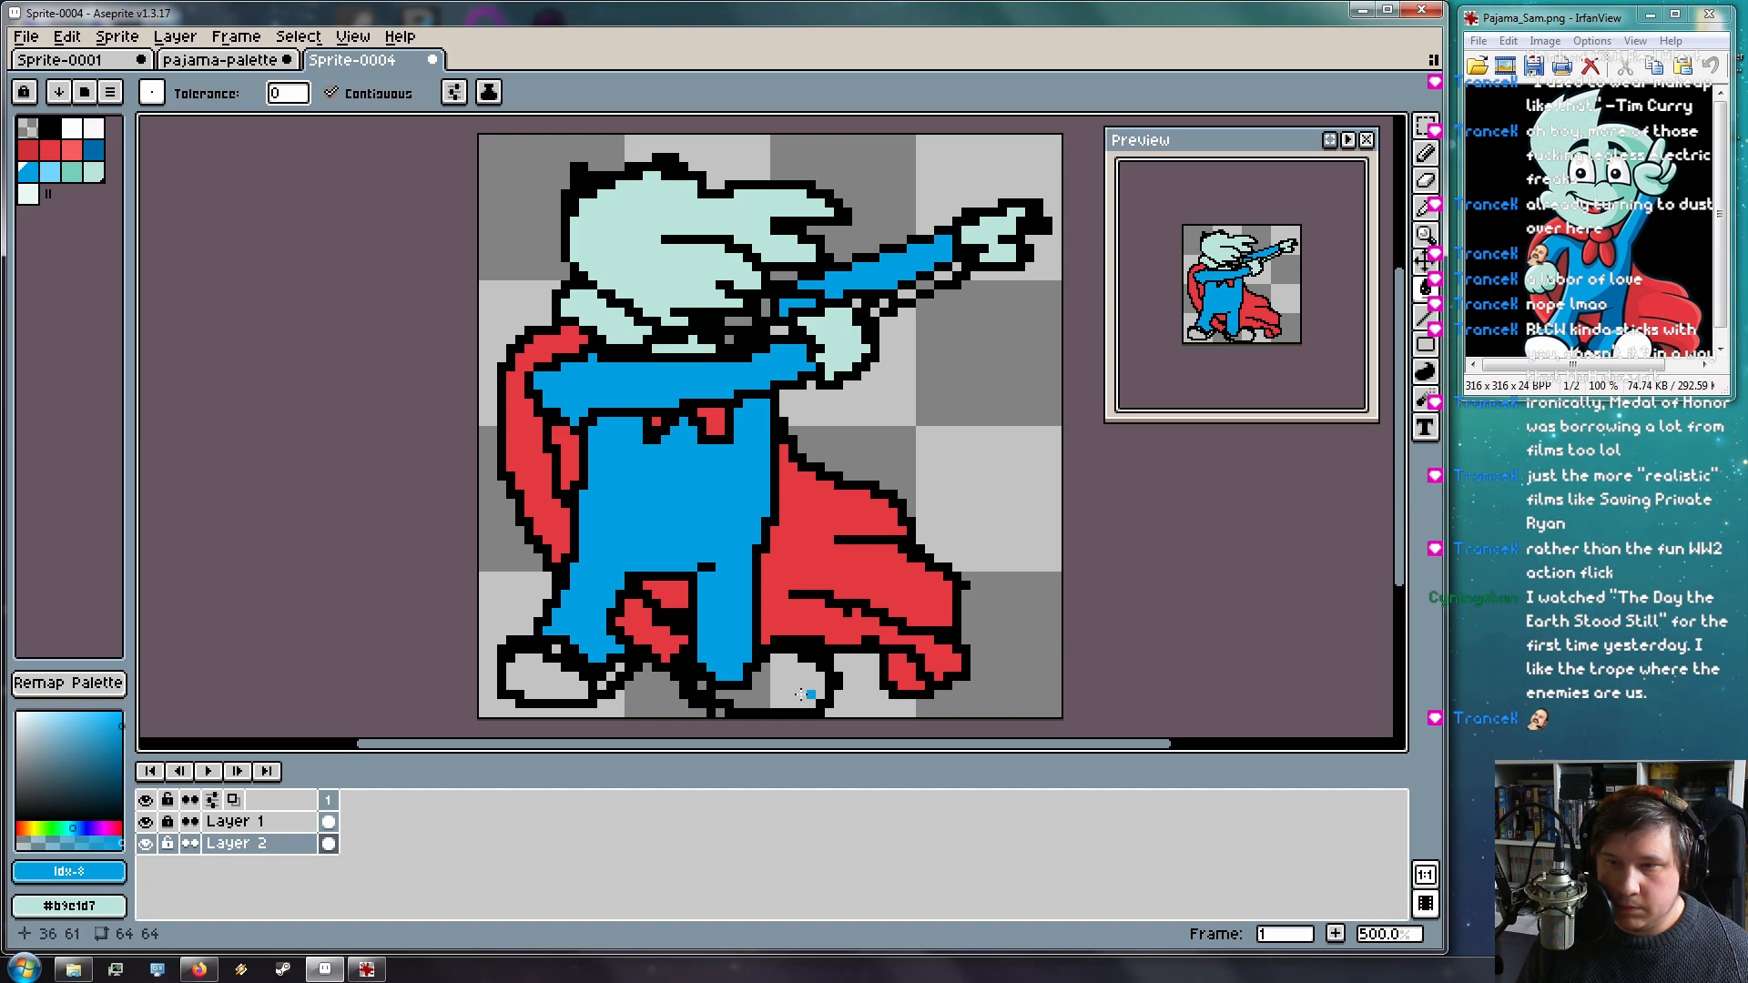
Fill both shoes white
click(81, 133)
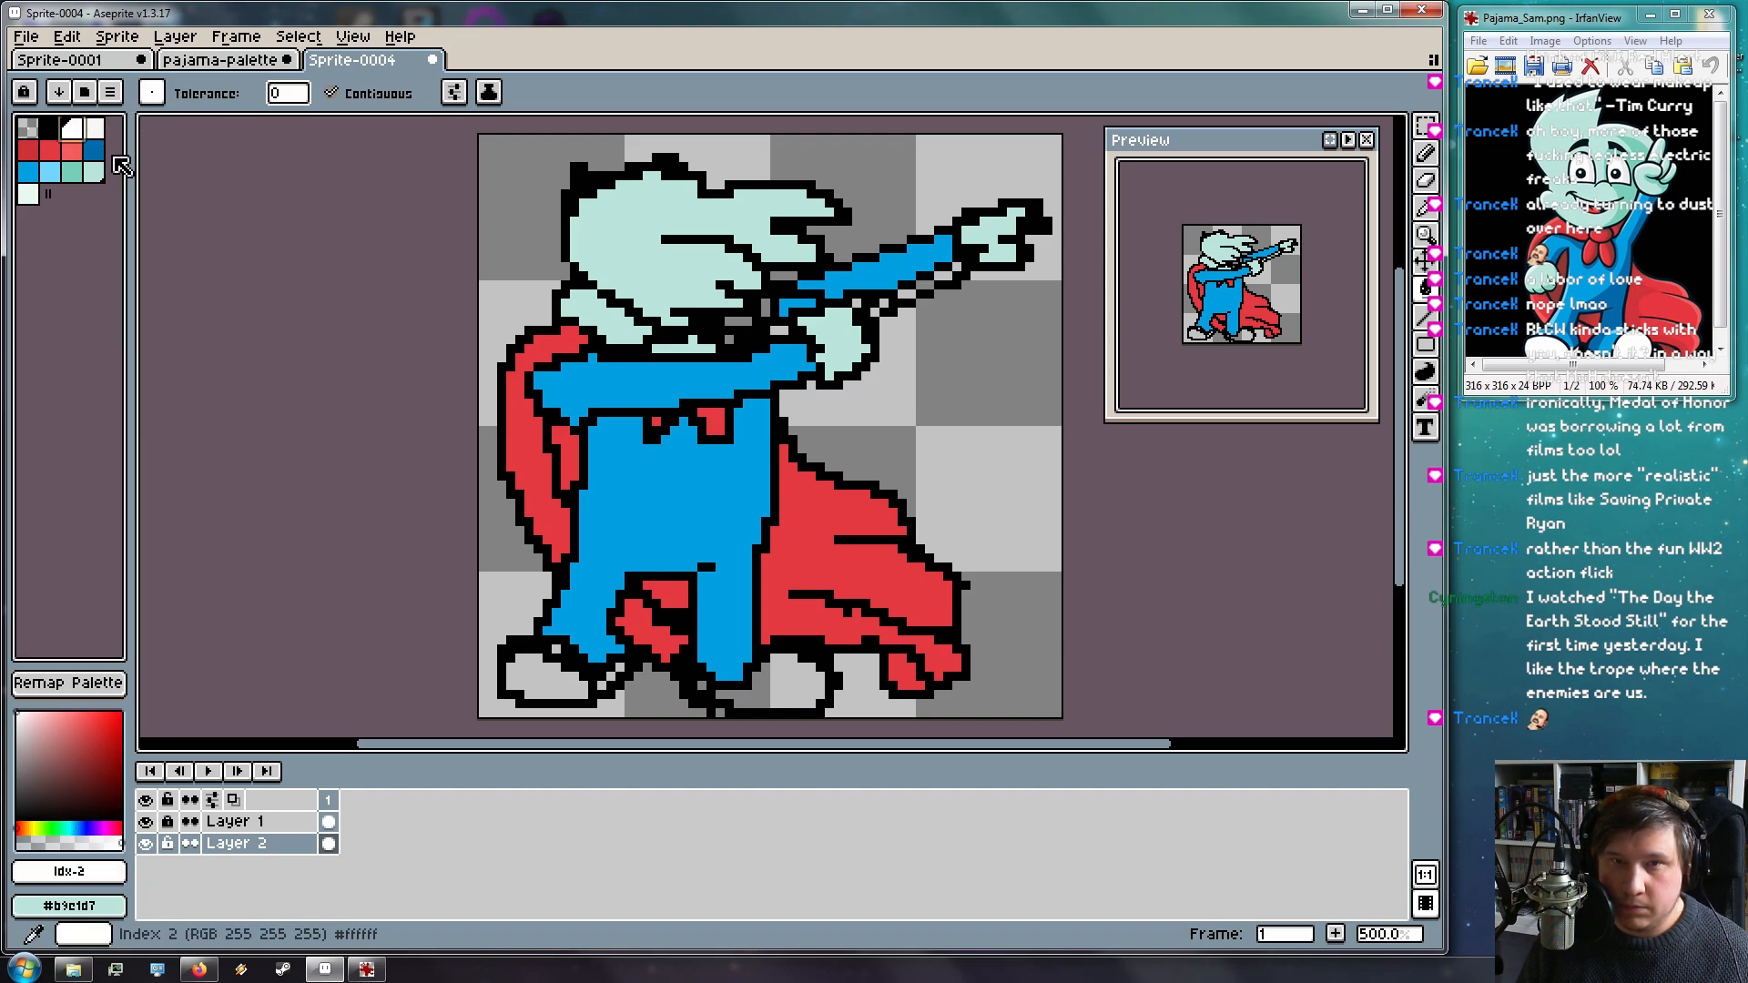
click(777, 676)
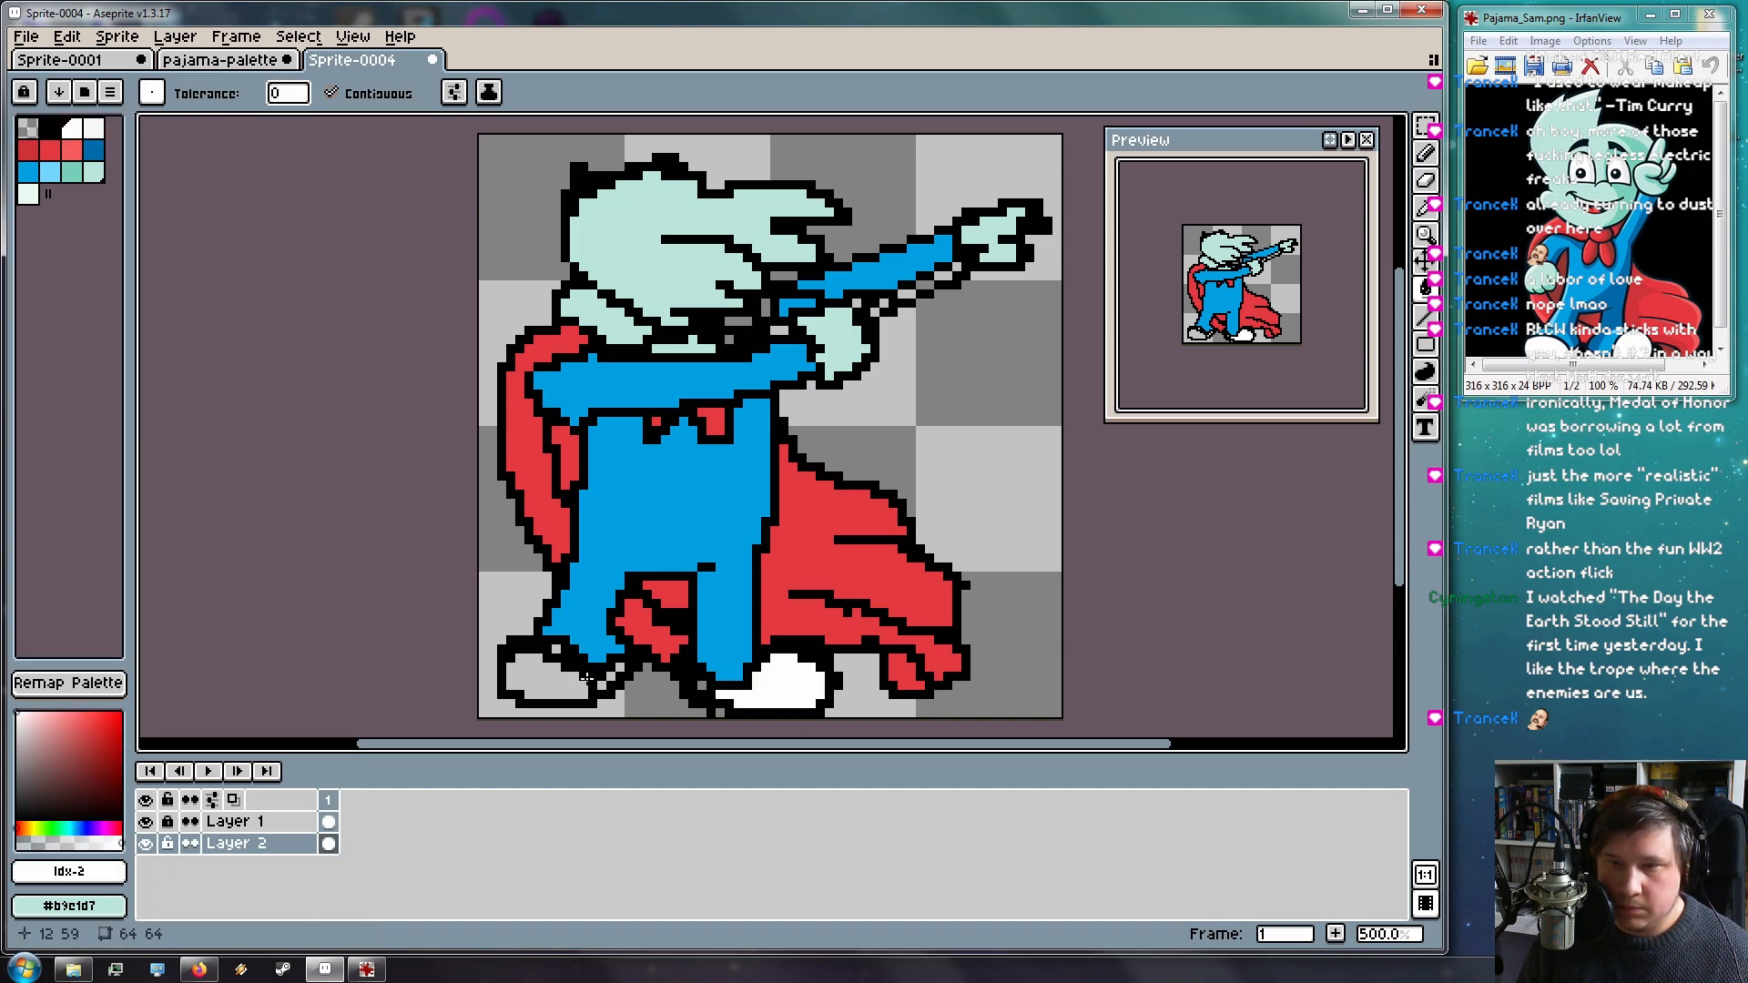
click(553, 679)
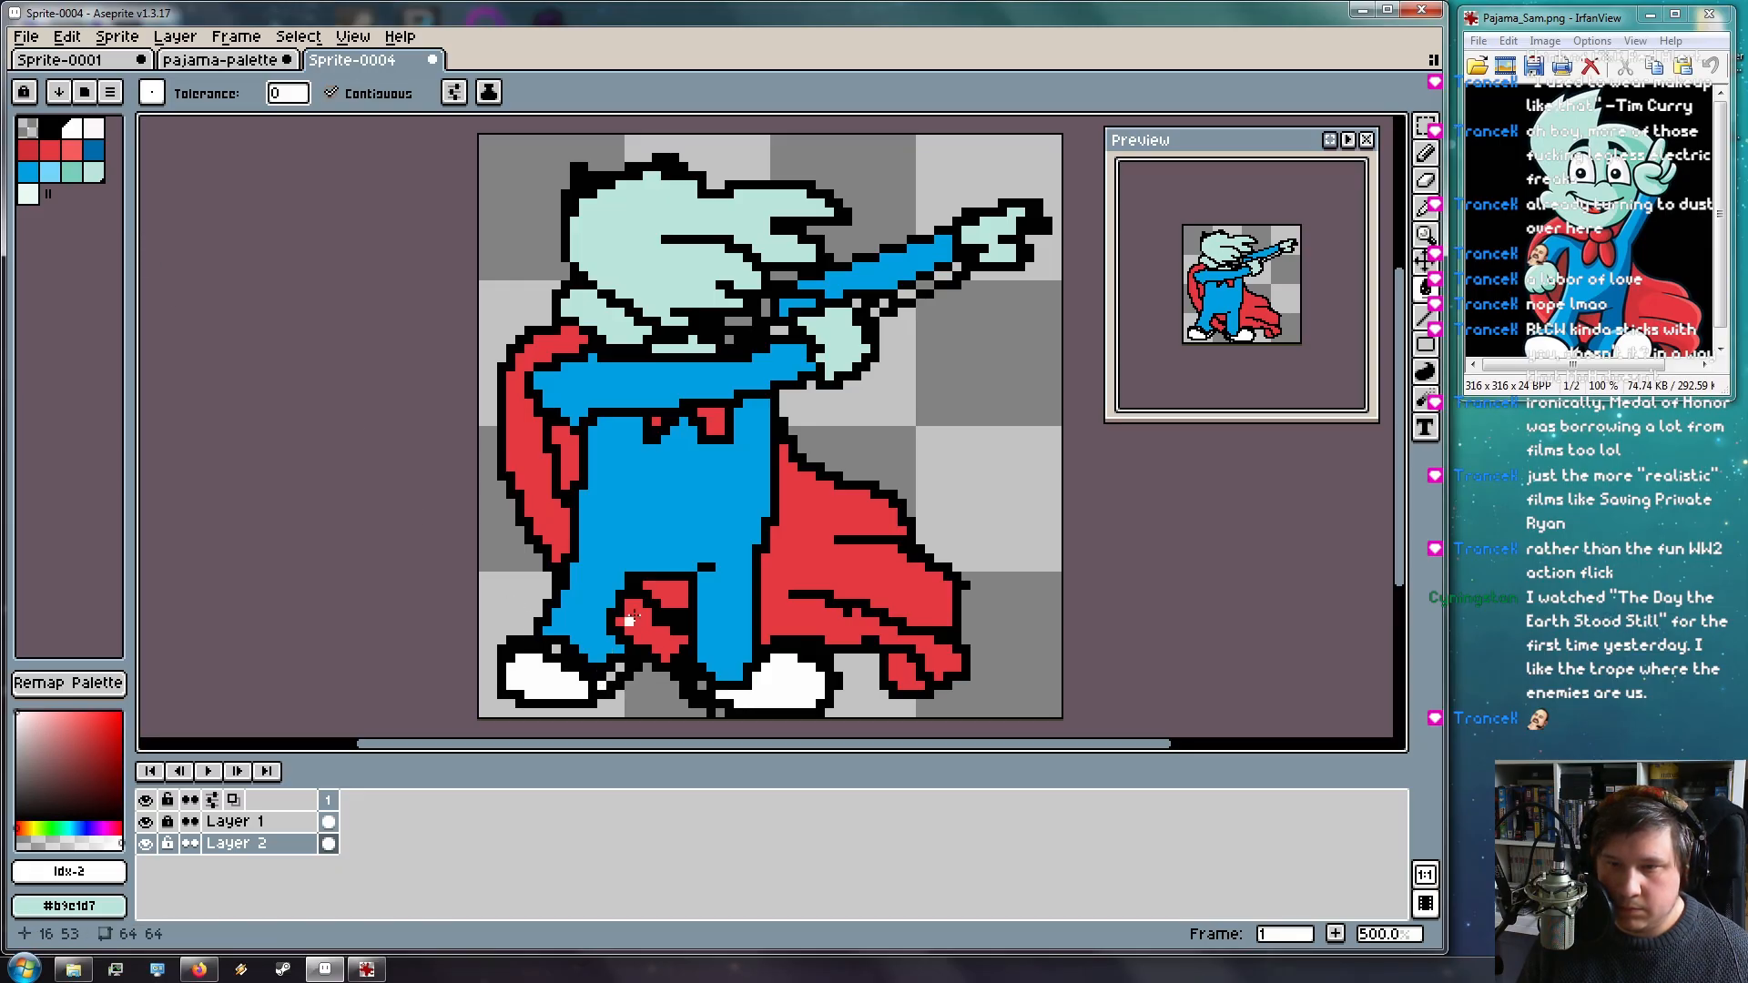
scroll(627, 624, up, 6)
Paint the two leftover grey pixels on the shoe white with the pencil
key(b)
click(675, 442)
click(696, 421)
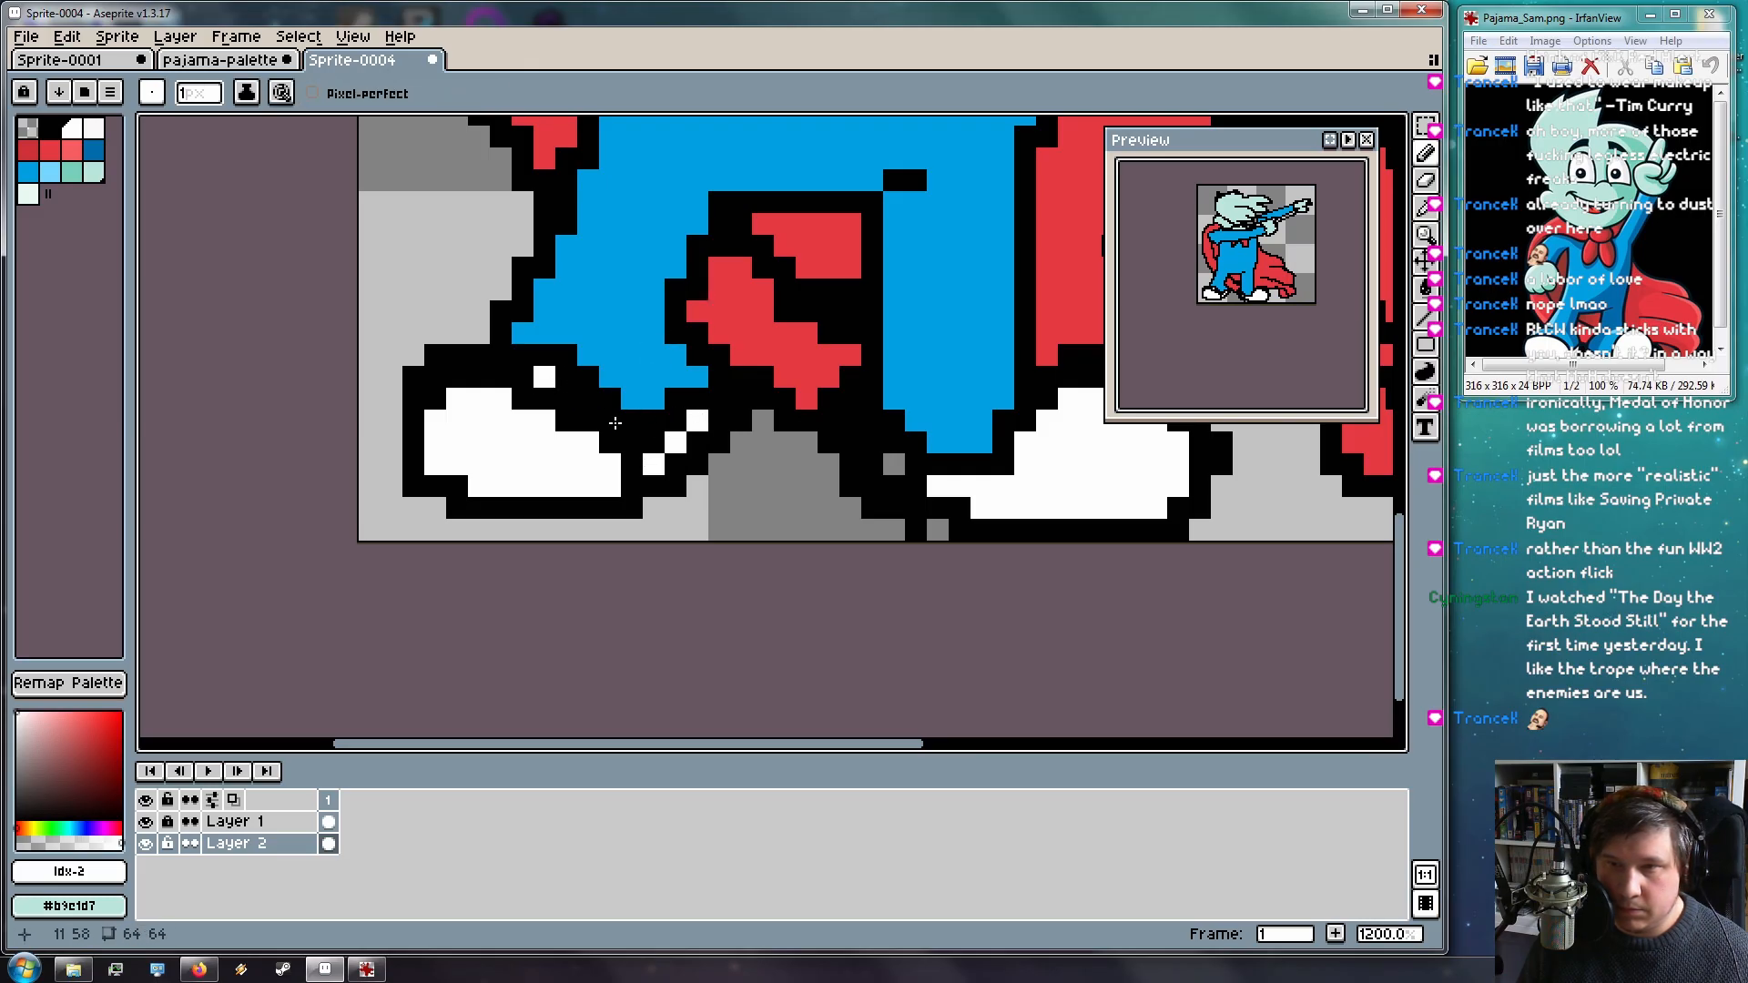
On Layer 1, erase the shoe's top outline pixels, undoing two wrong erasures
click(234, 822)
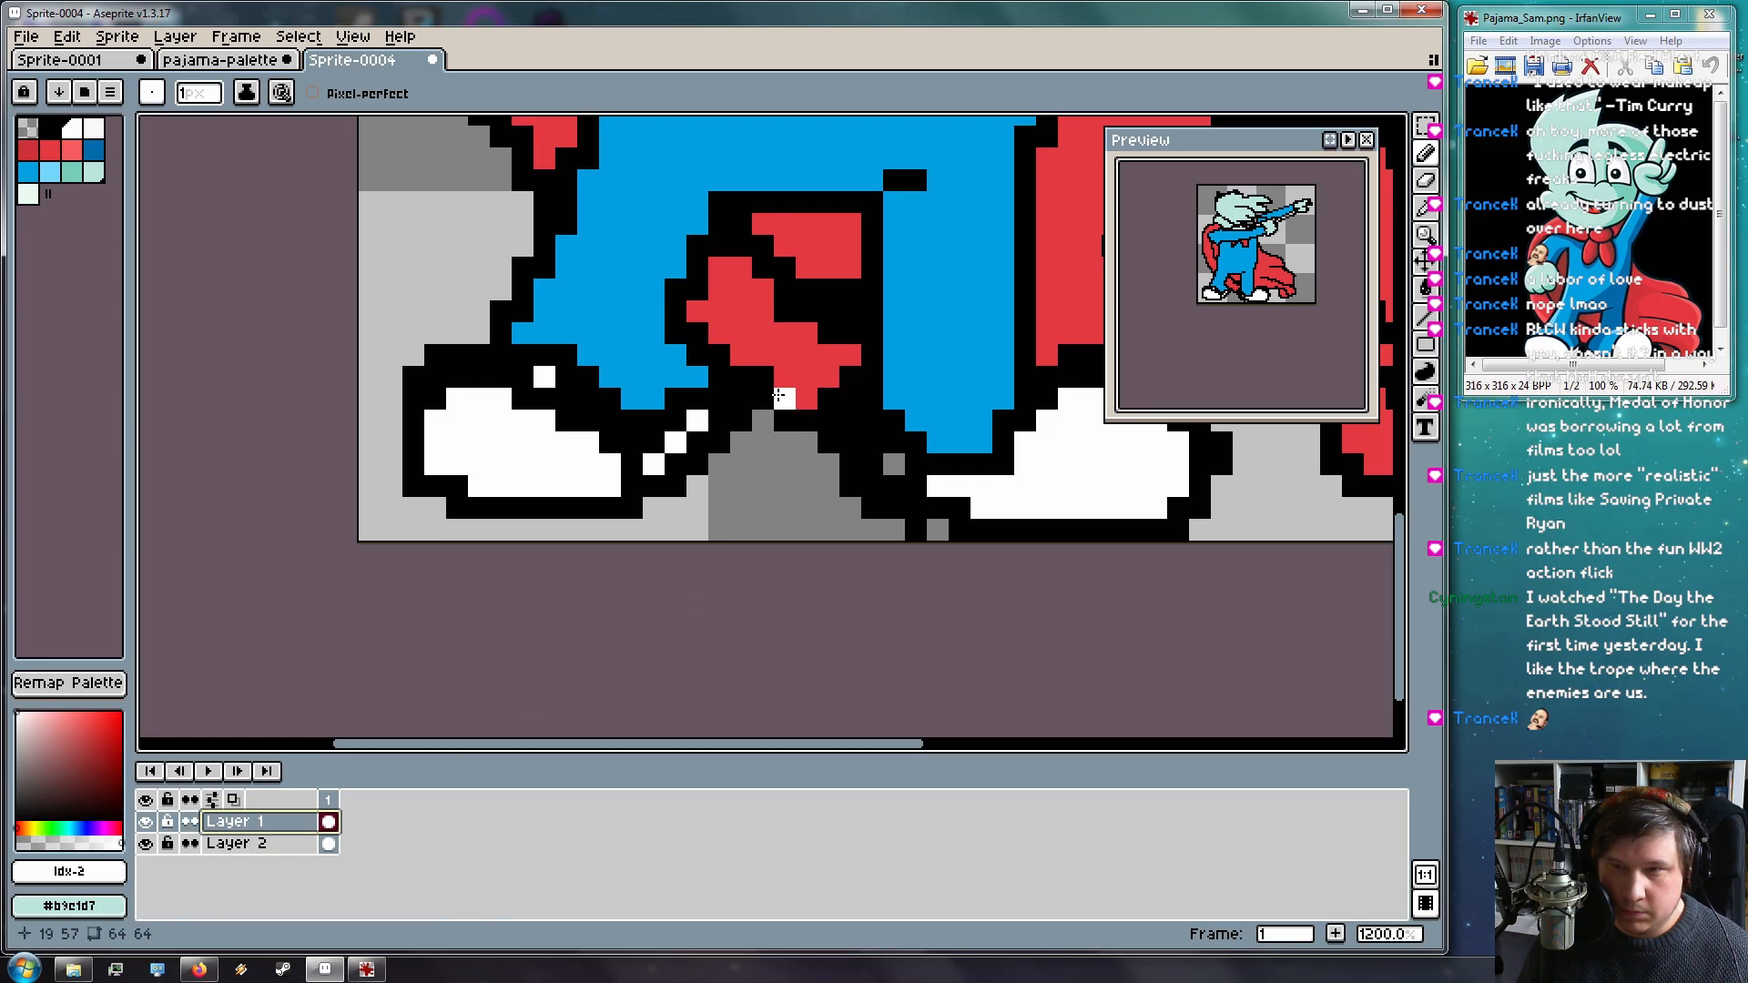
click(193, 94)
click(436, 398)
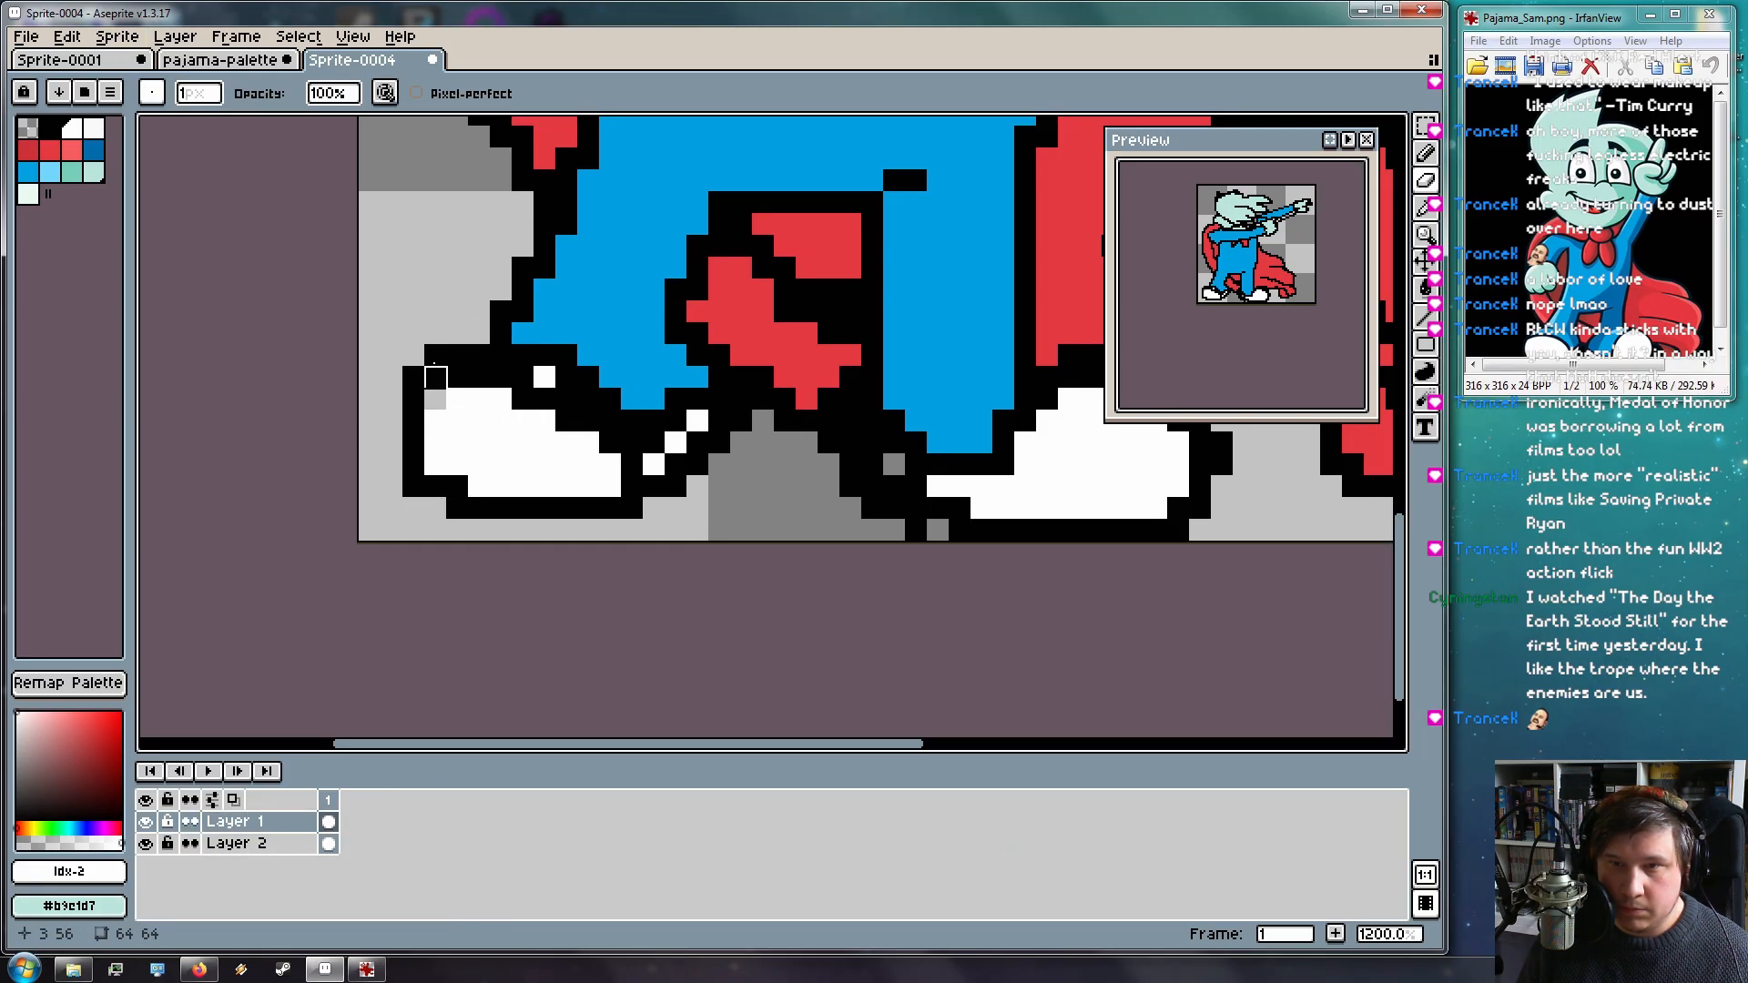
key(ctrl+z)
drag(523, 398, 610, 443)
key(ctrl+z)
drag(522, 377, 457, 377)
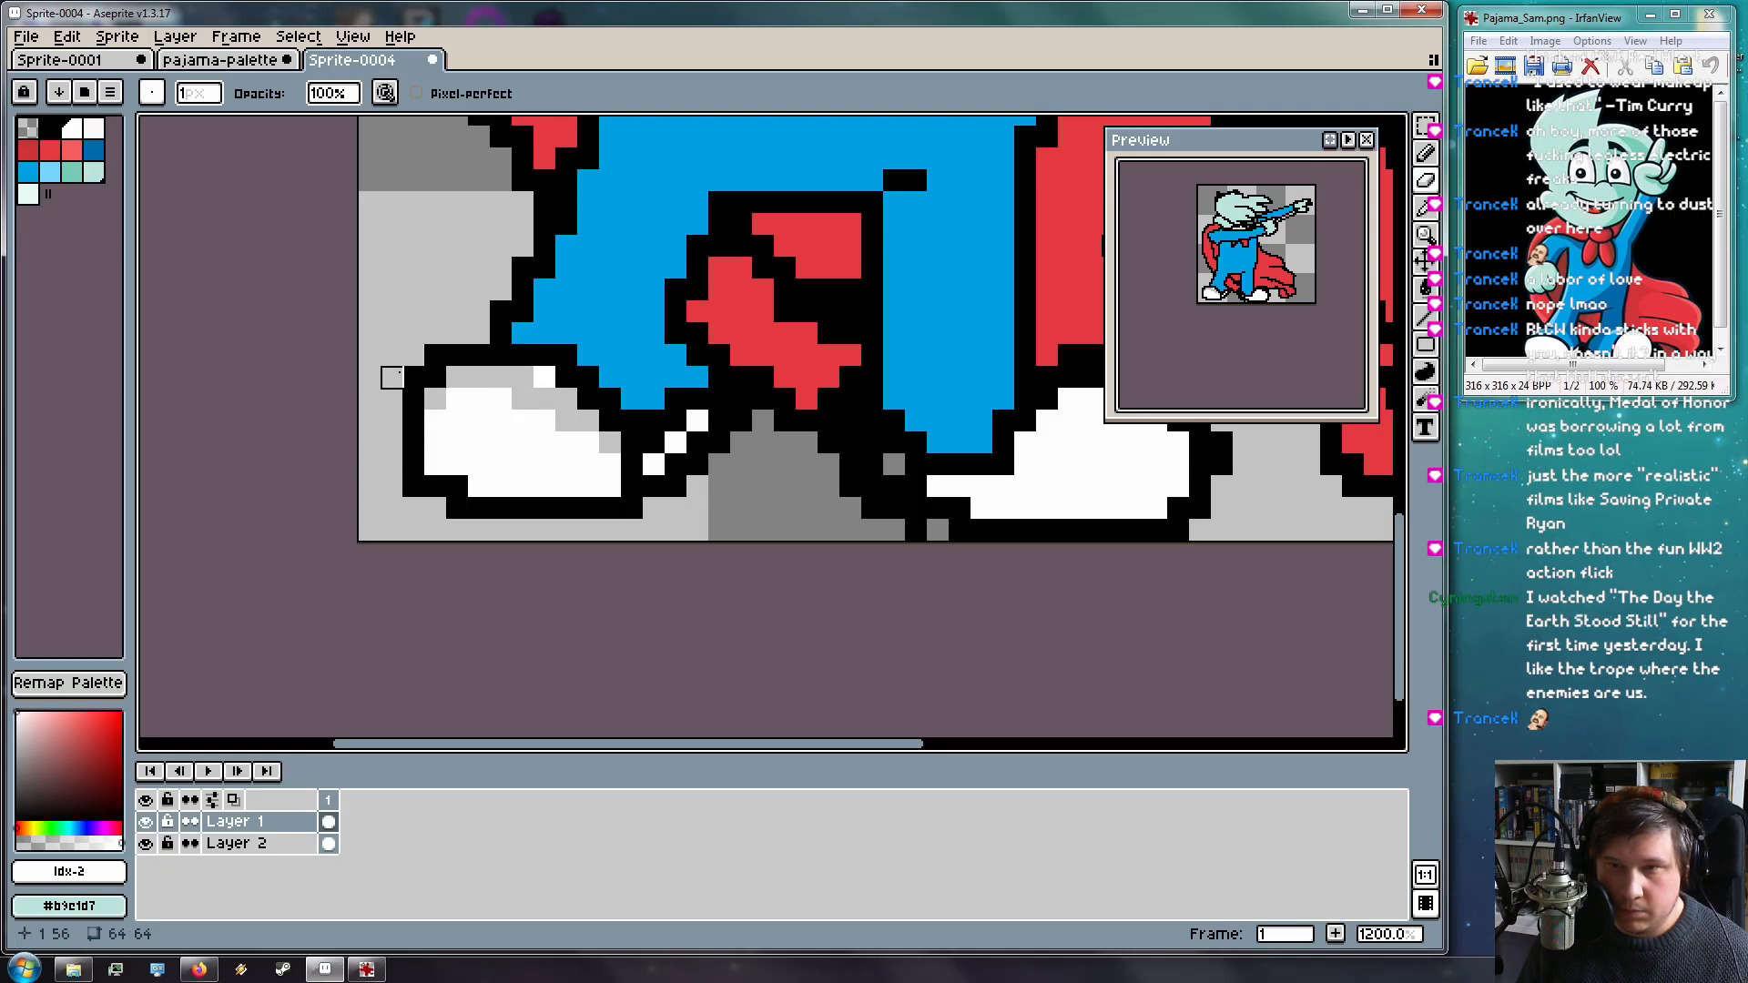
click(436, 379)
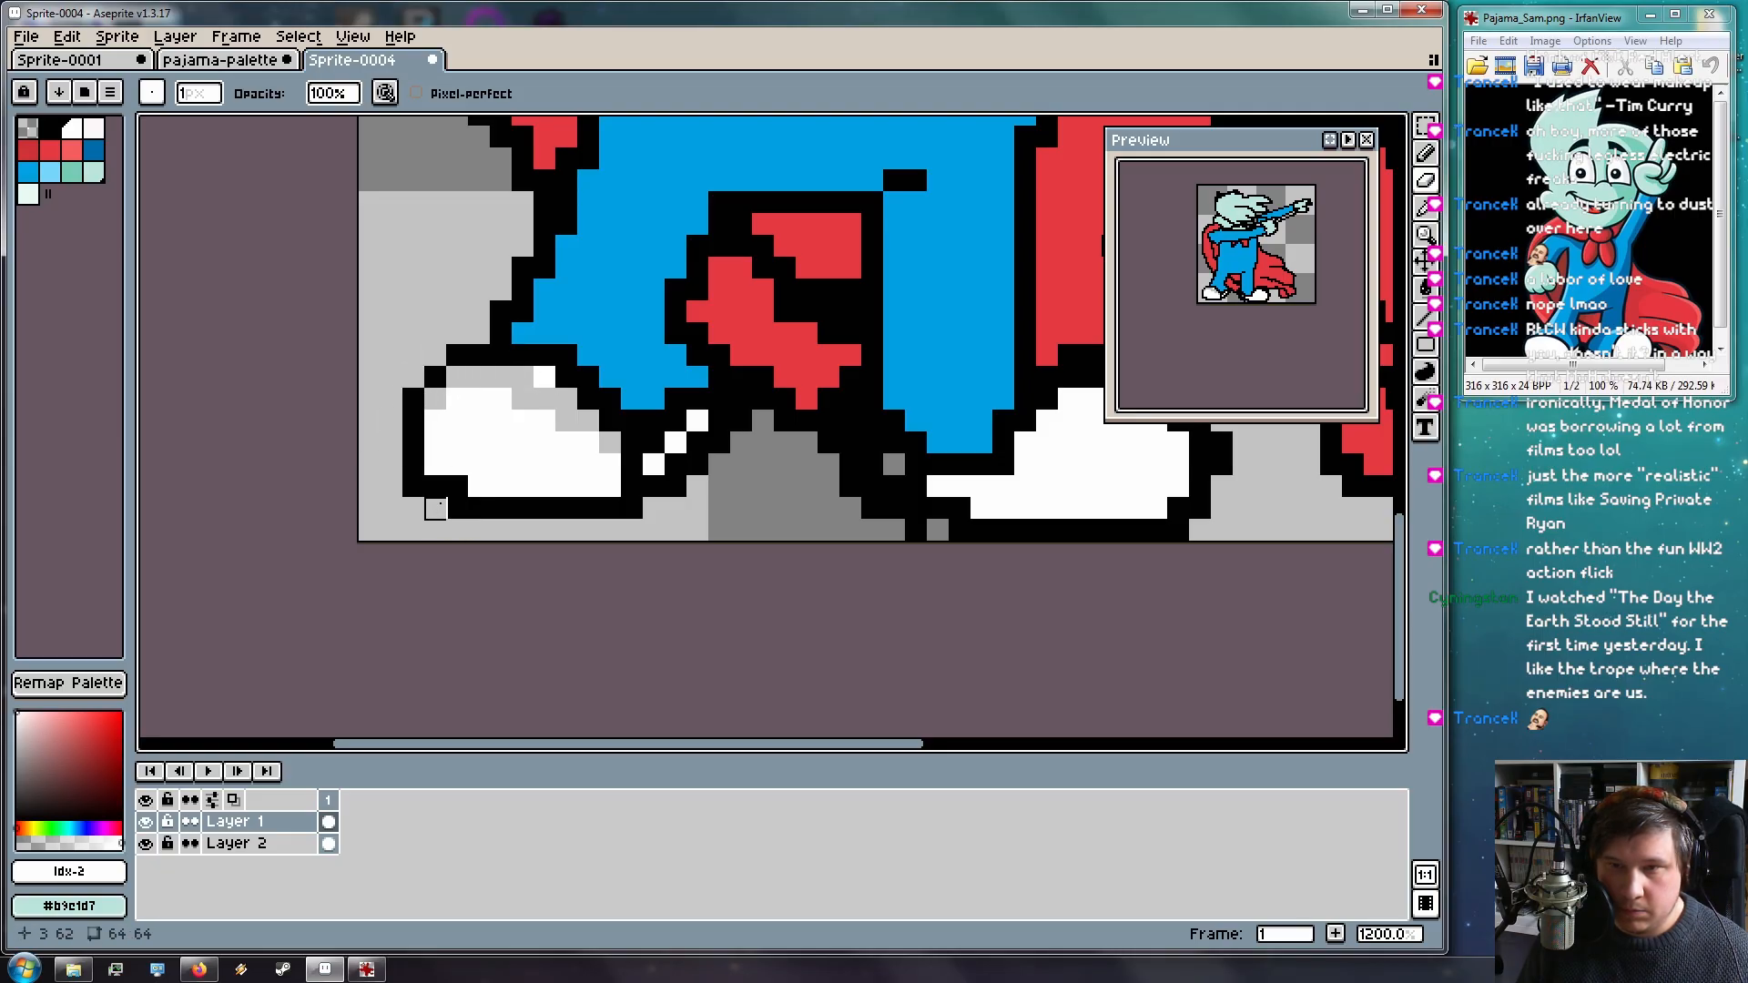
Erase outline pixels along the shoe's lower-left, middle and right edge, plus strays between the legs
click(457, 486)
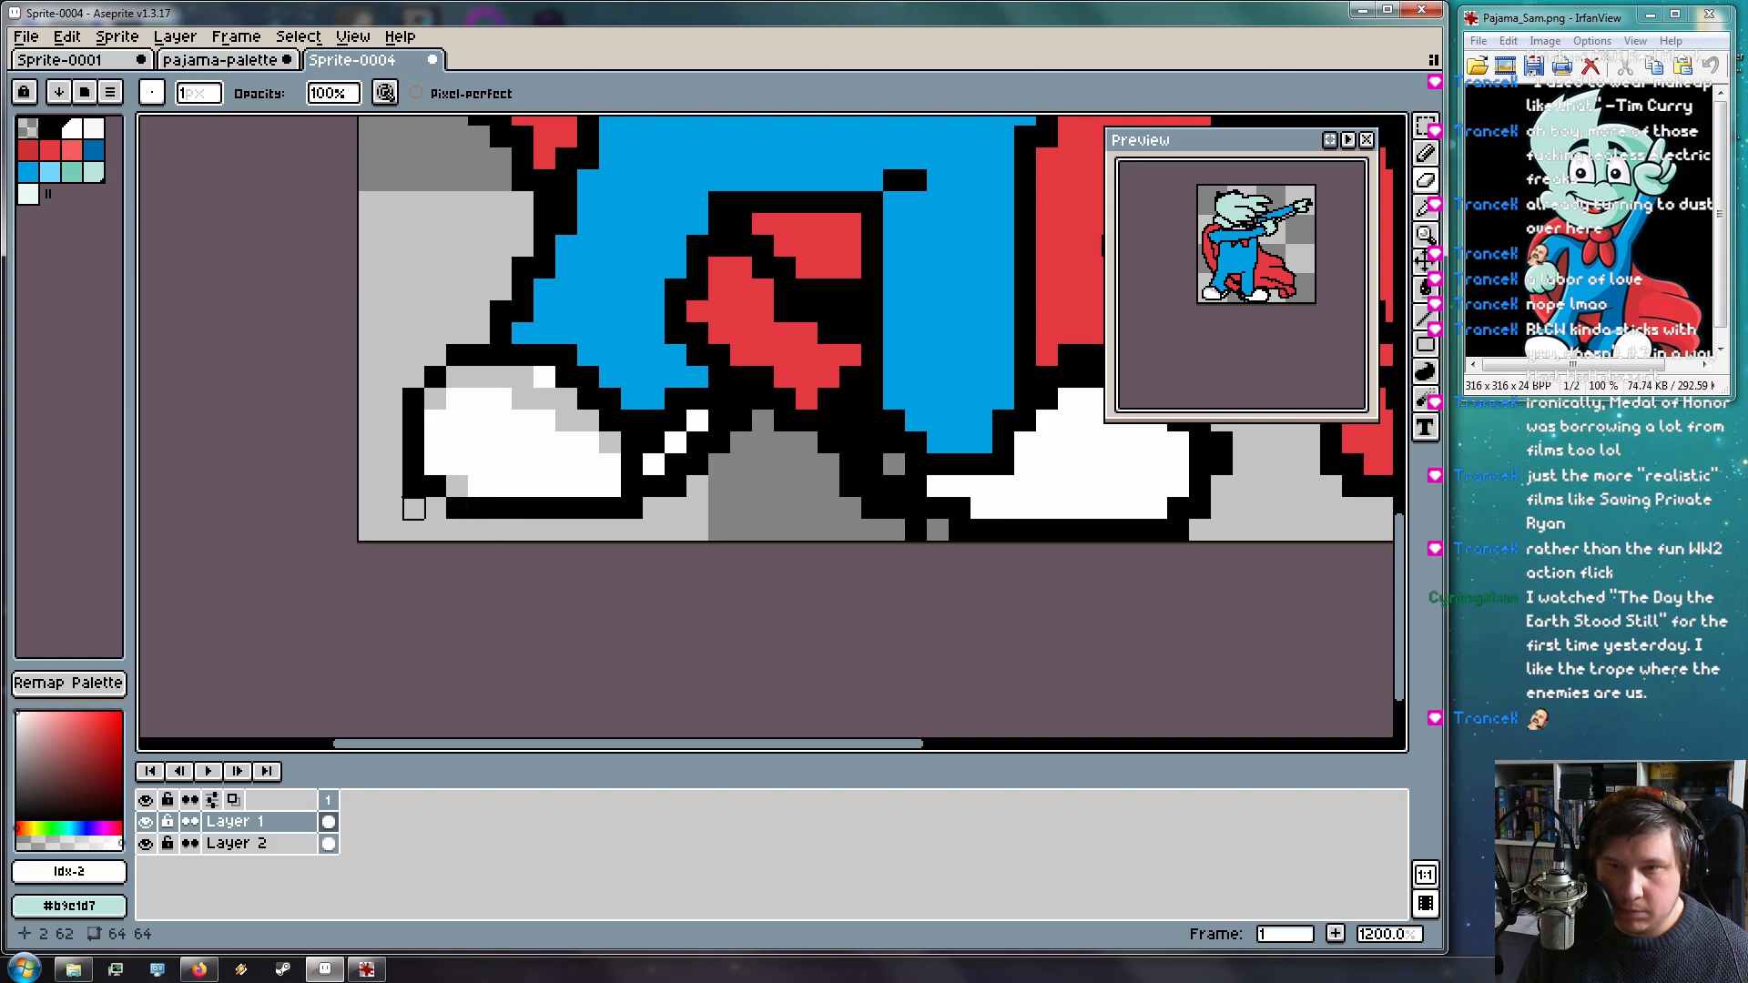
click(412, 487)
click(632, 508)
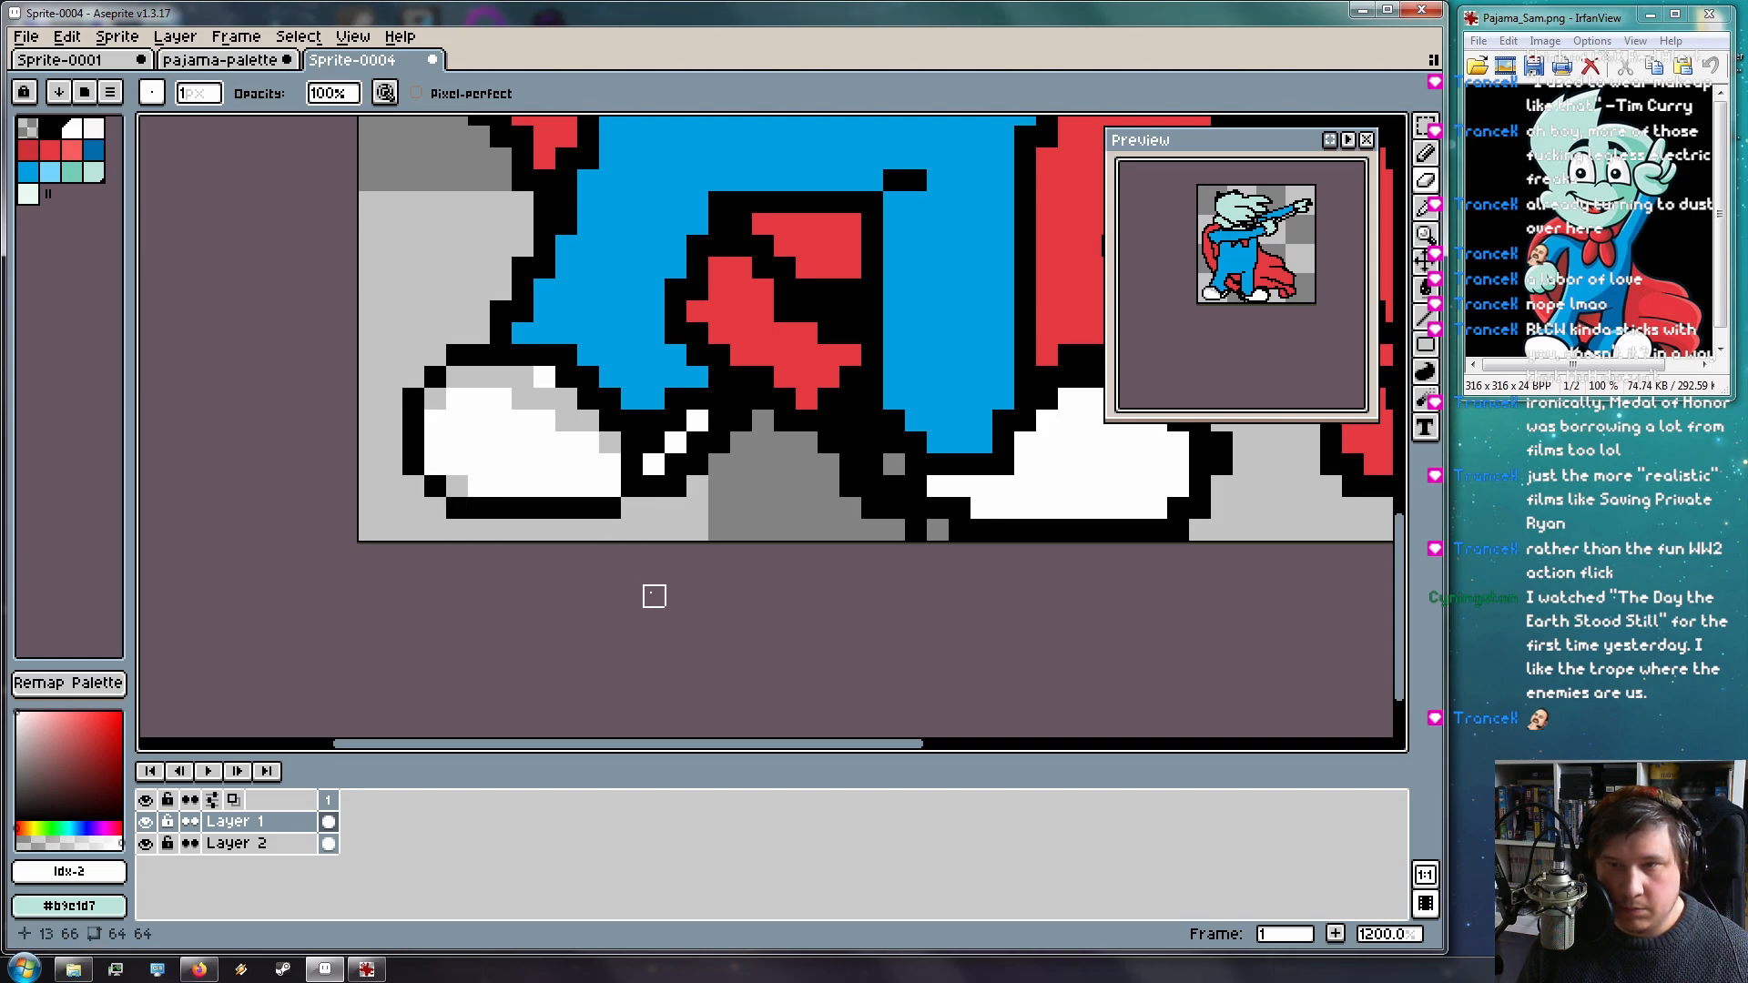
click(632, 464)
mouse_move(653, 444)
mouse_down()
mouse_move(632, 444)
mouse_move(699, 443)
mouse_up()
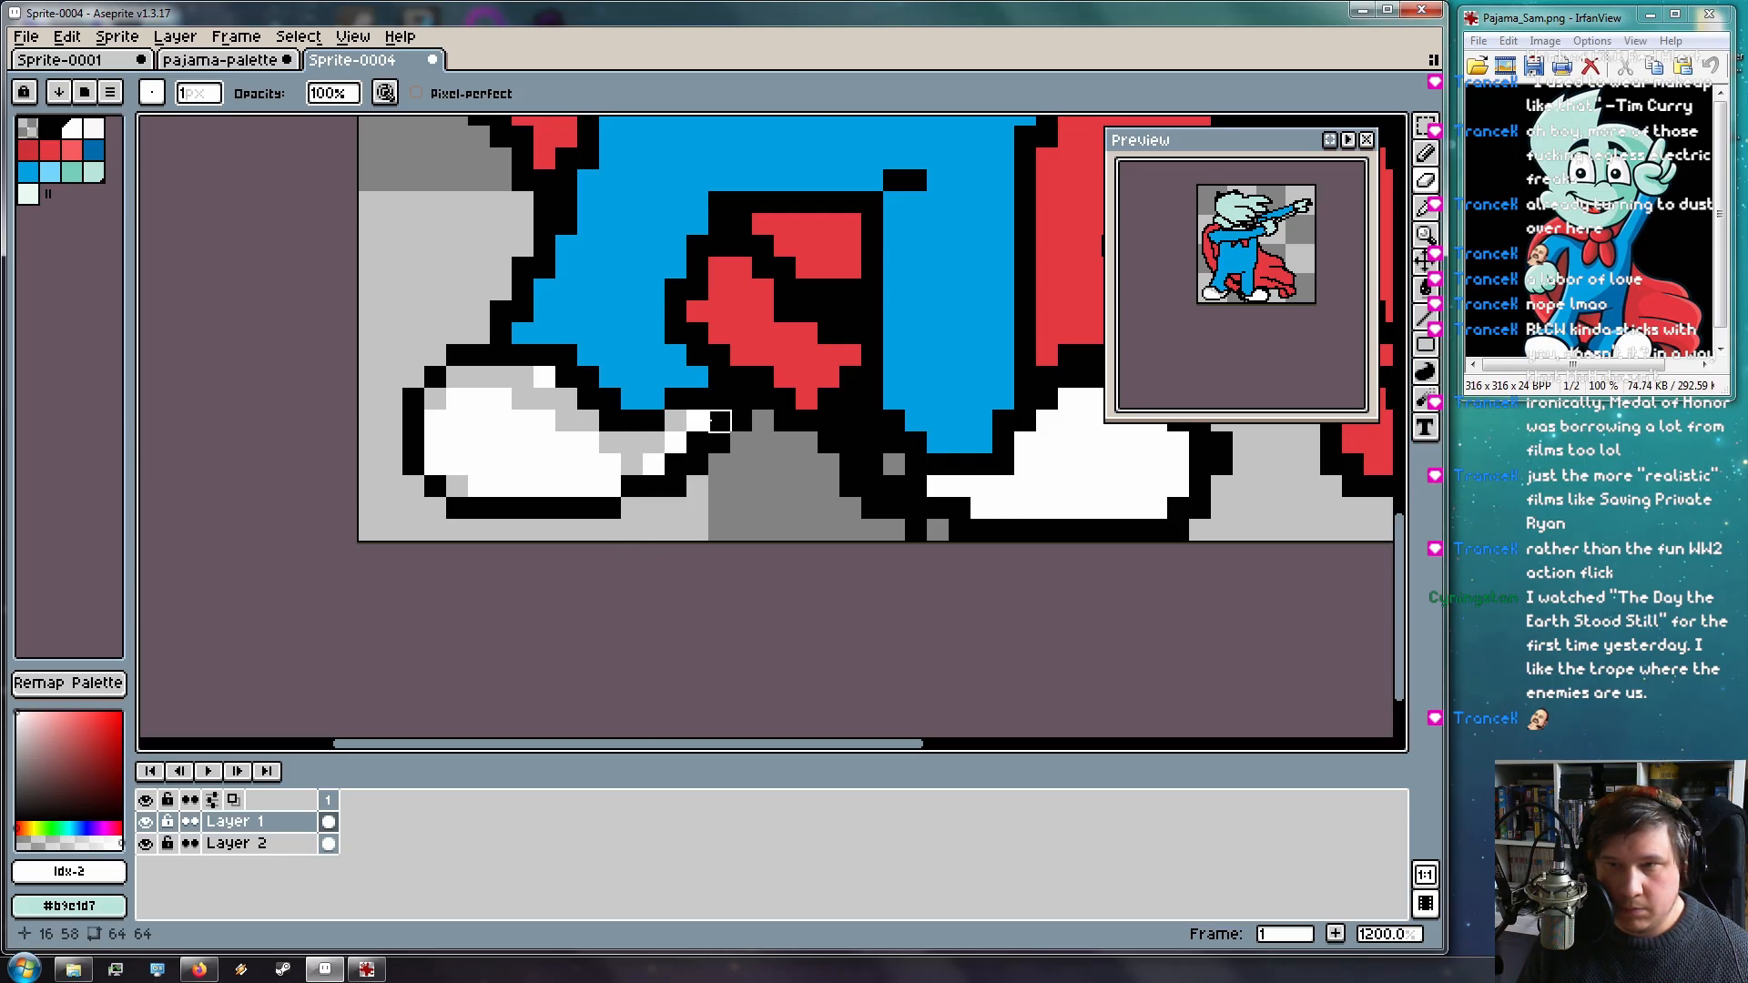
click(720, 421)
click(763, 398)
click(741, 398)
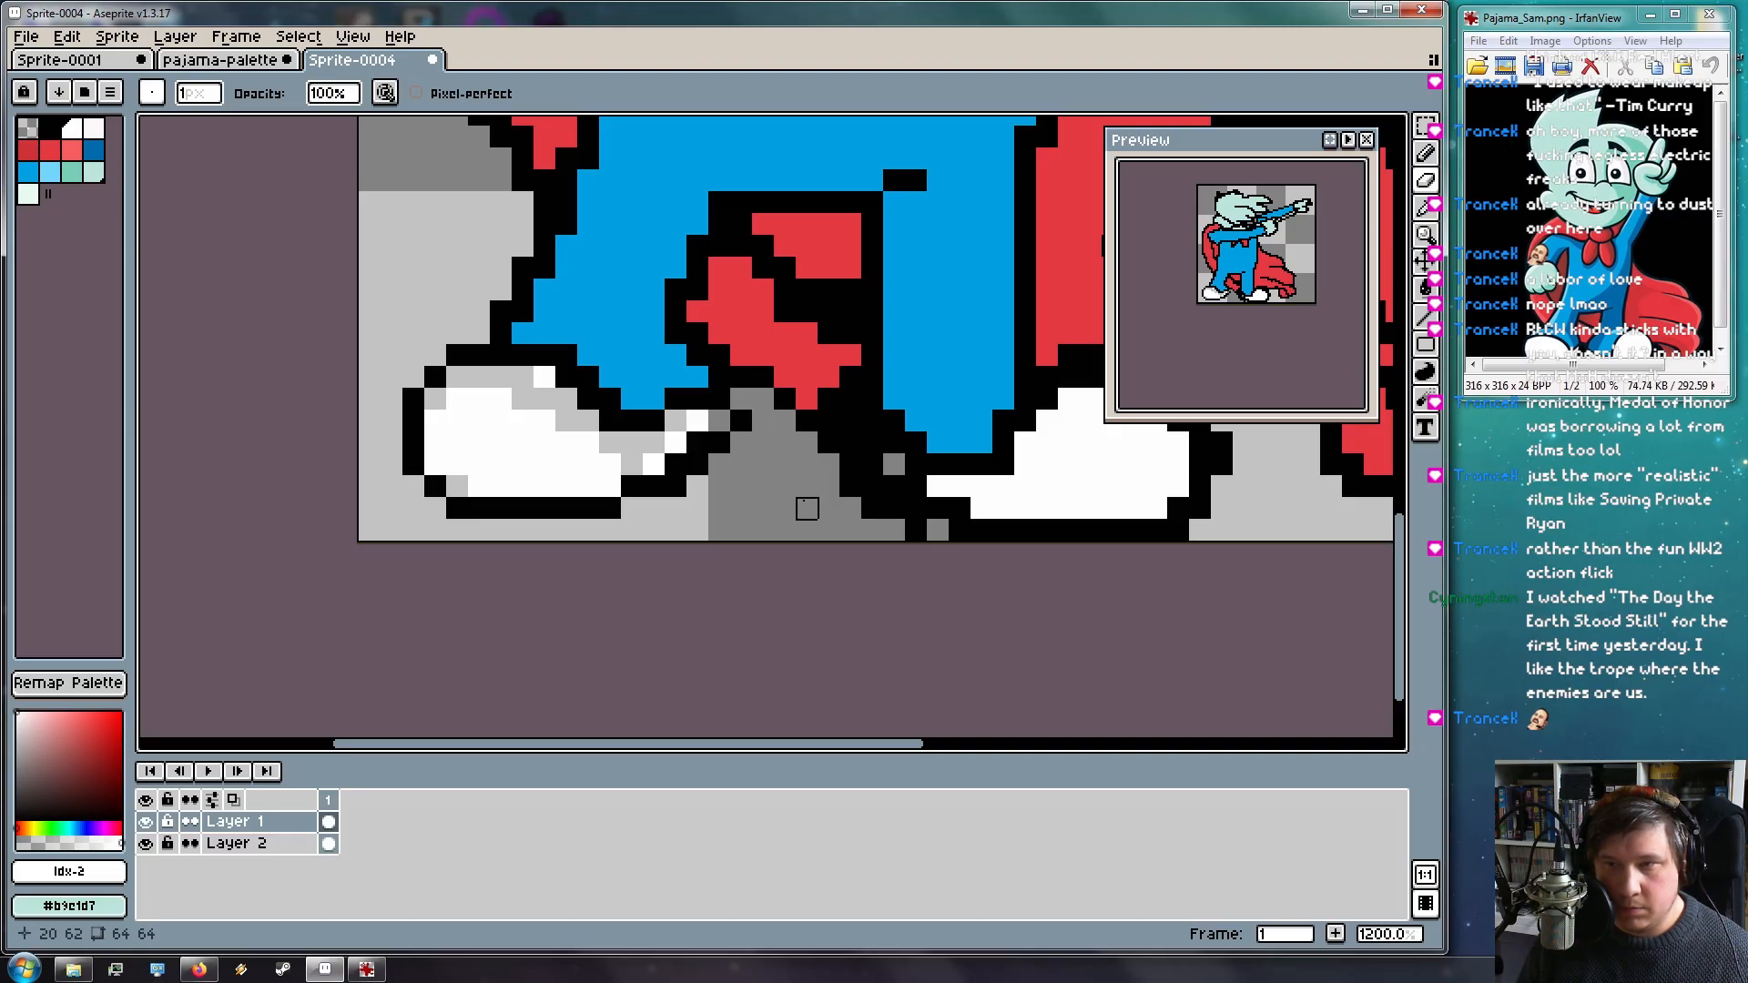
Erase the black pixels beside, along and inside the red cape piece
click(676, 334)
click(676, 290)
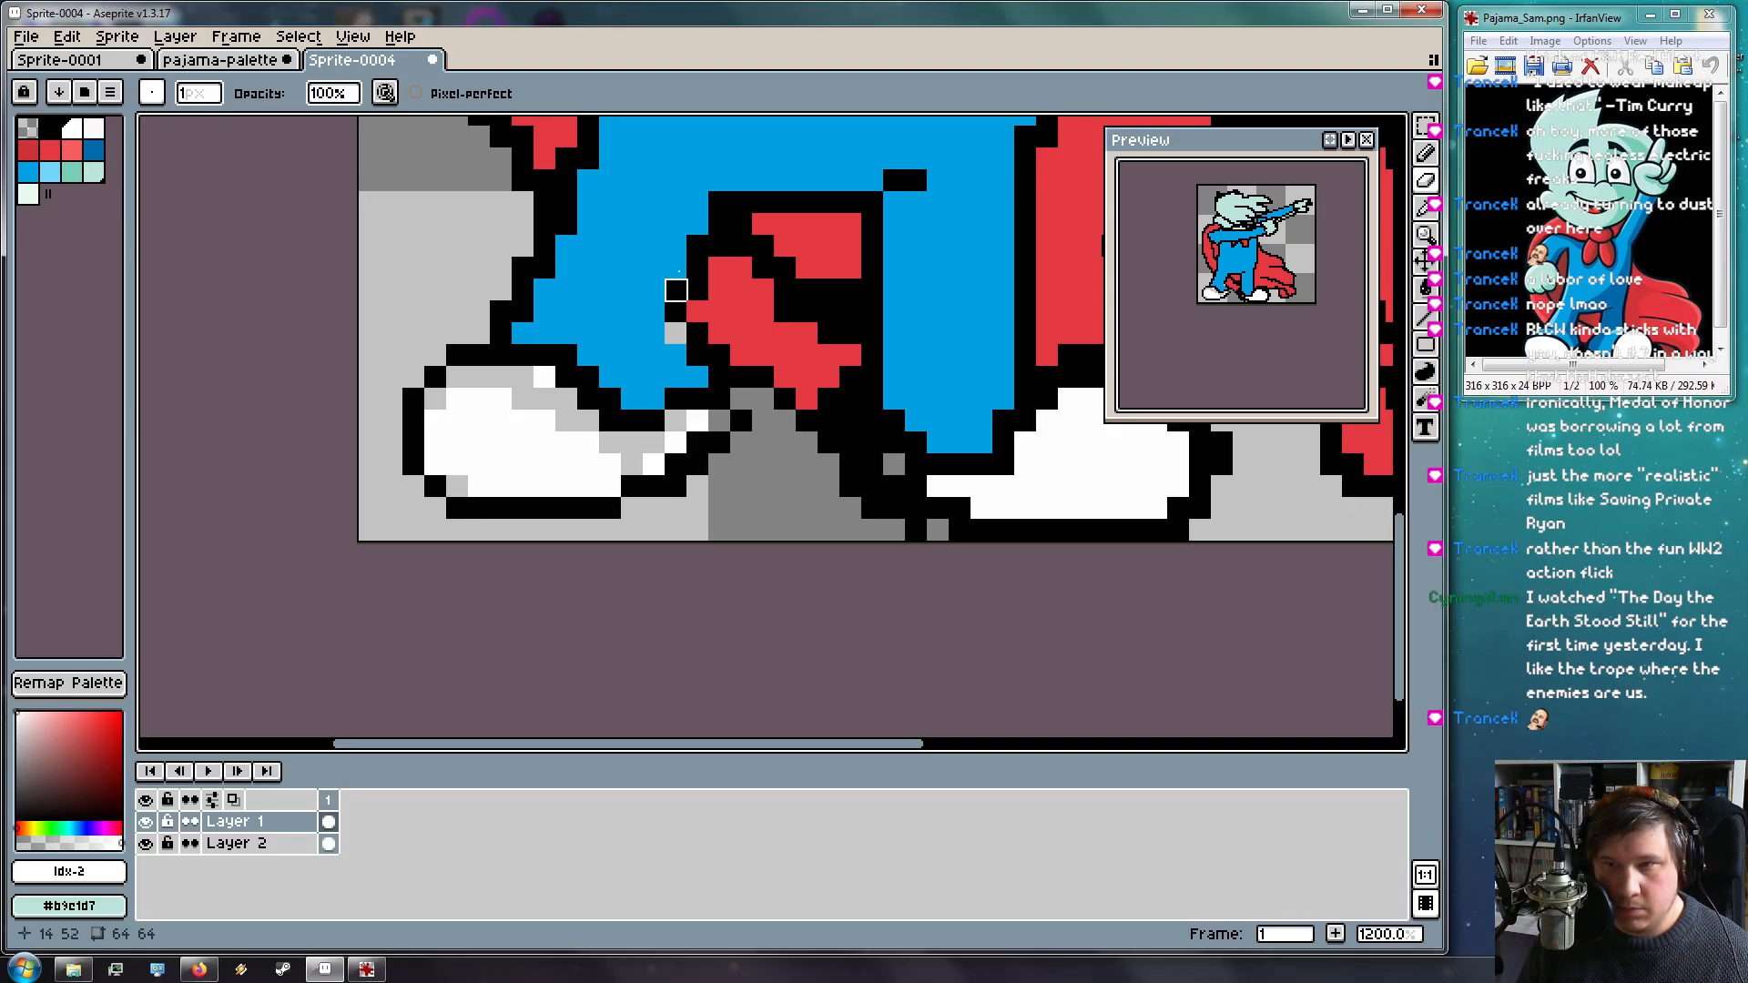
click(697, 246)
click(719, 202)
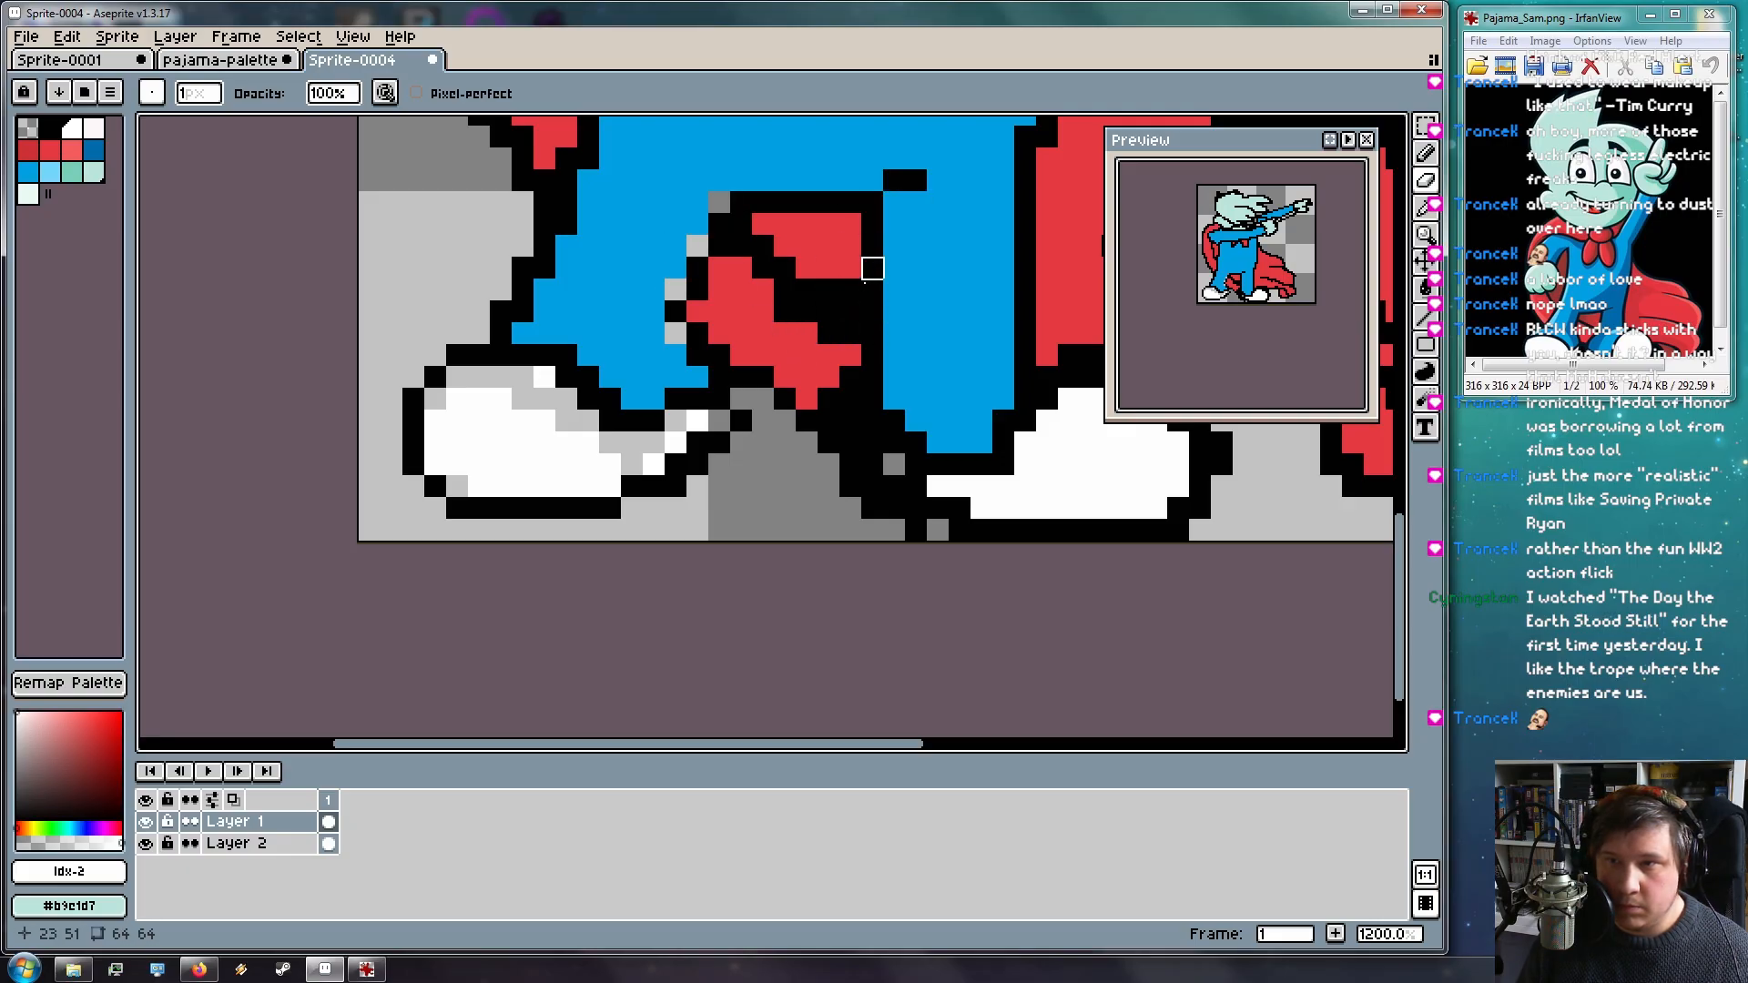
drag(807, 290, 851, 290)
click(829, 335)
click(785, 313)
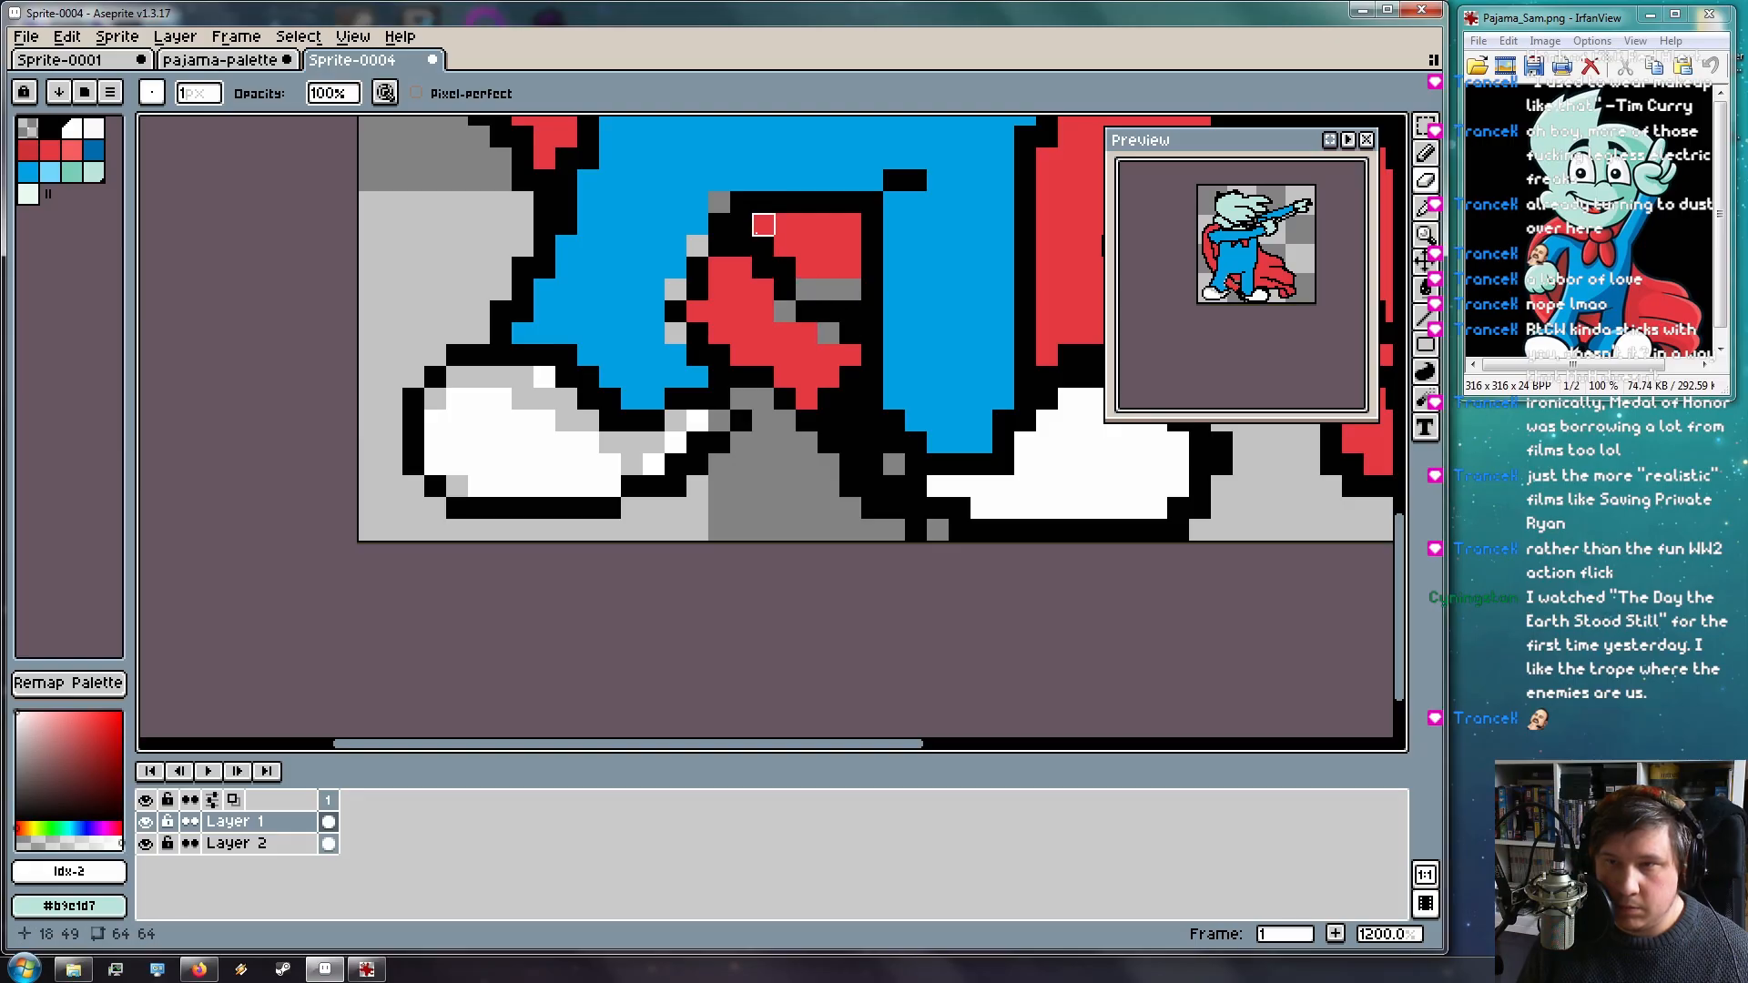
drag(763, 246, 785, 268)
click(741, 224)
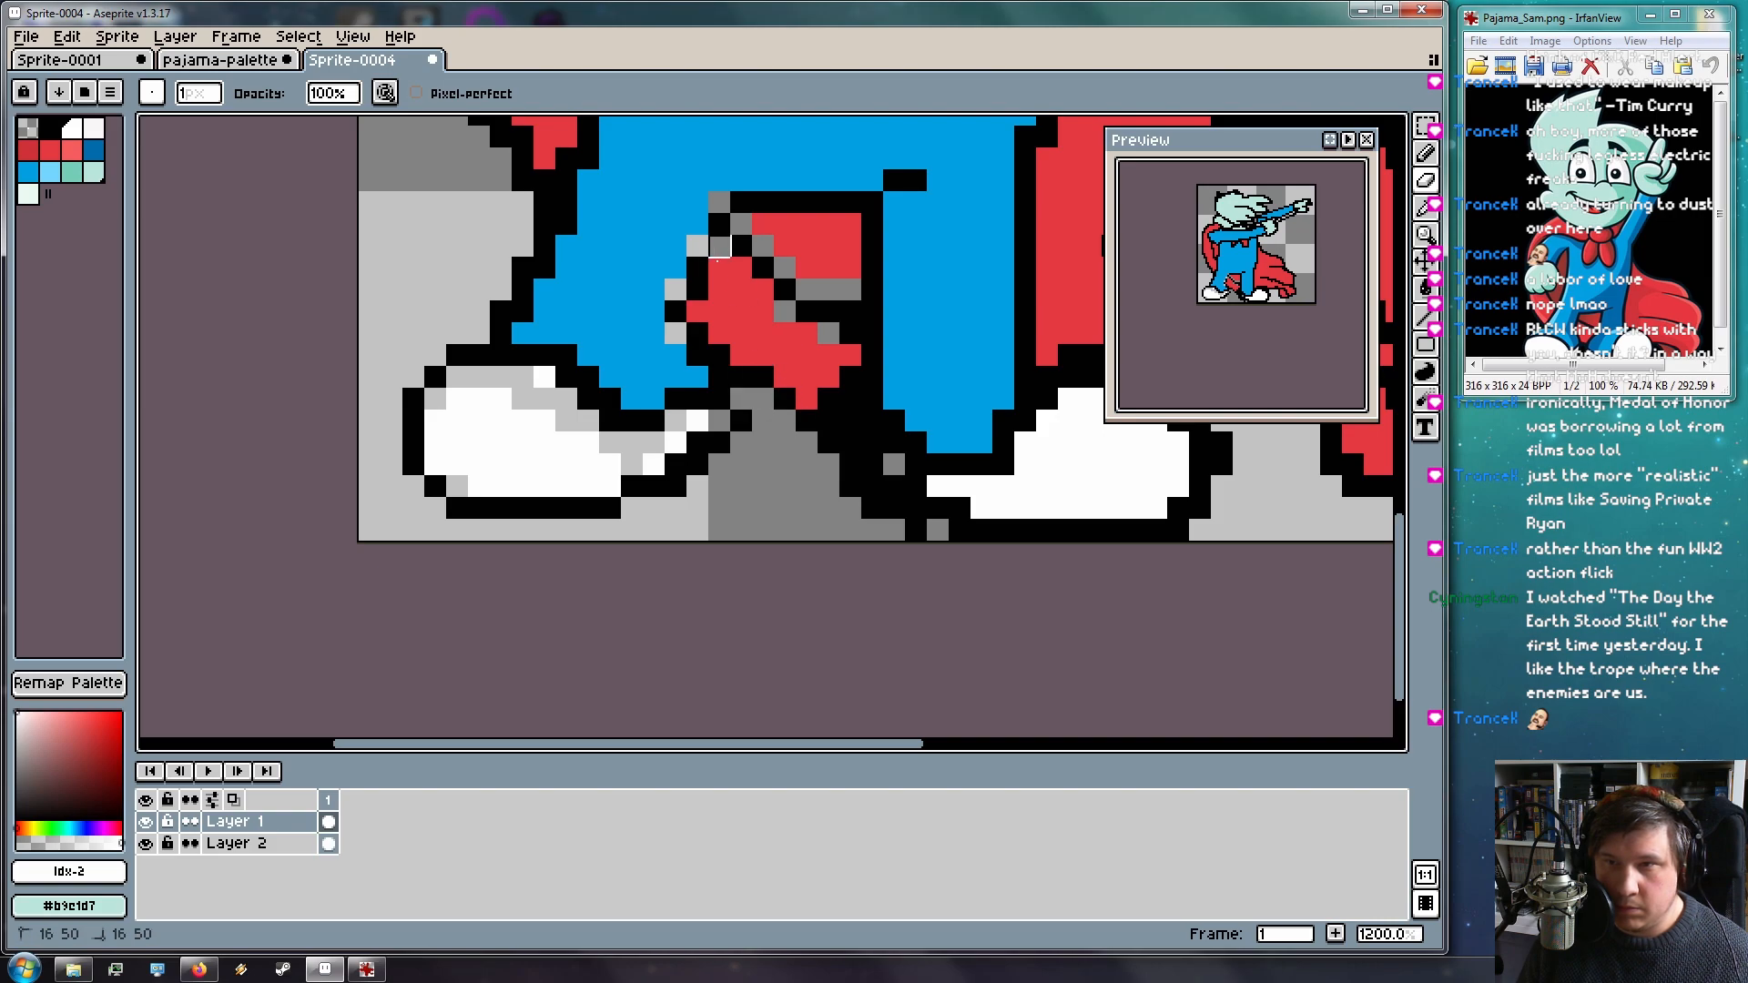
Pick black from the outline and put one outline pixel back, undoing a stray cape pixel
key(i)
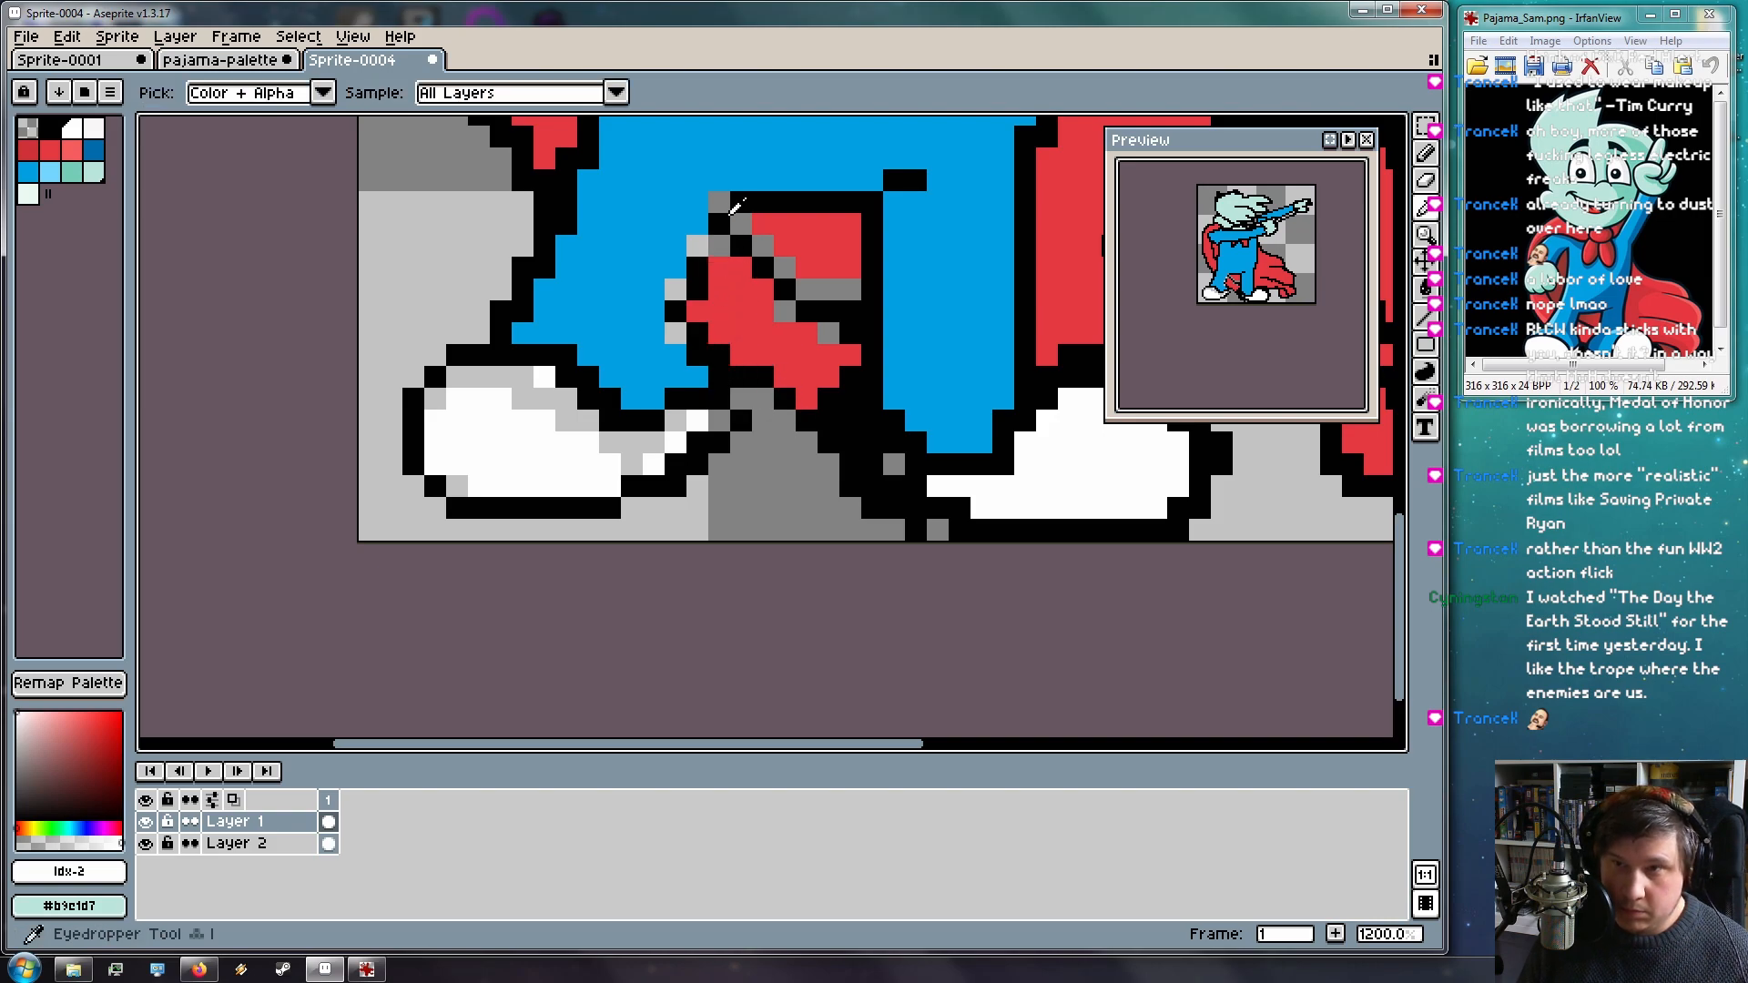
click(736, 248)
key(b)
click(698, 246)
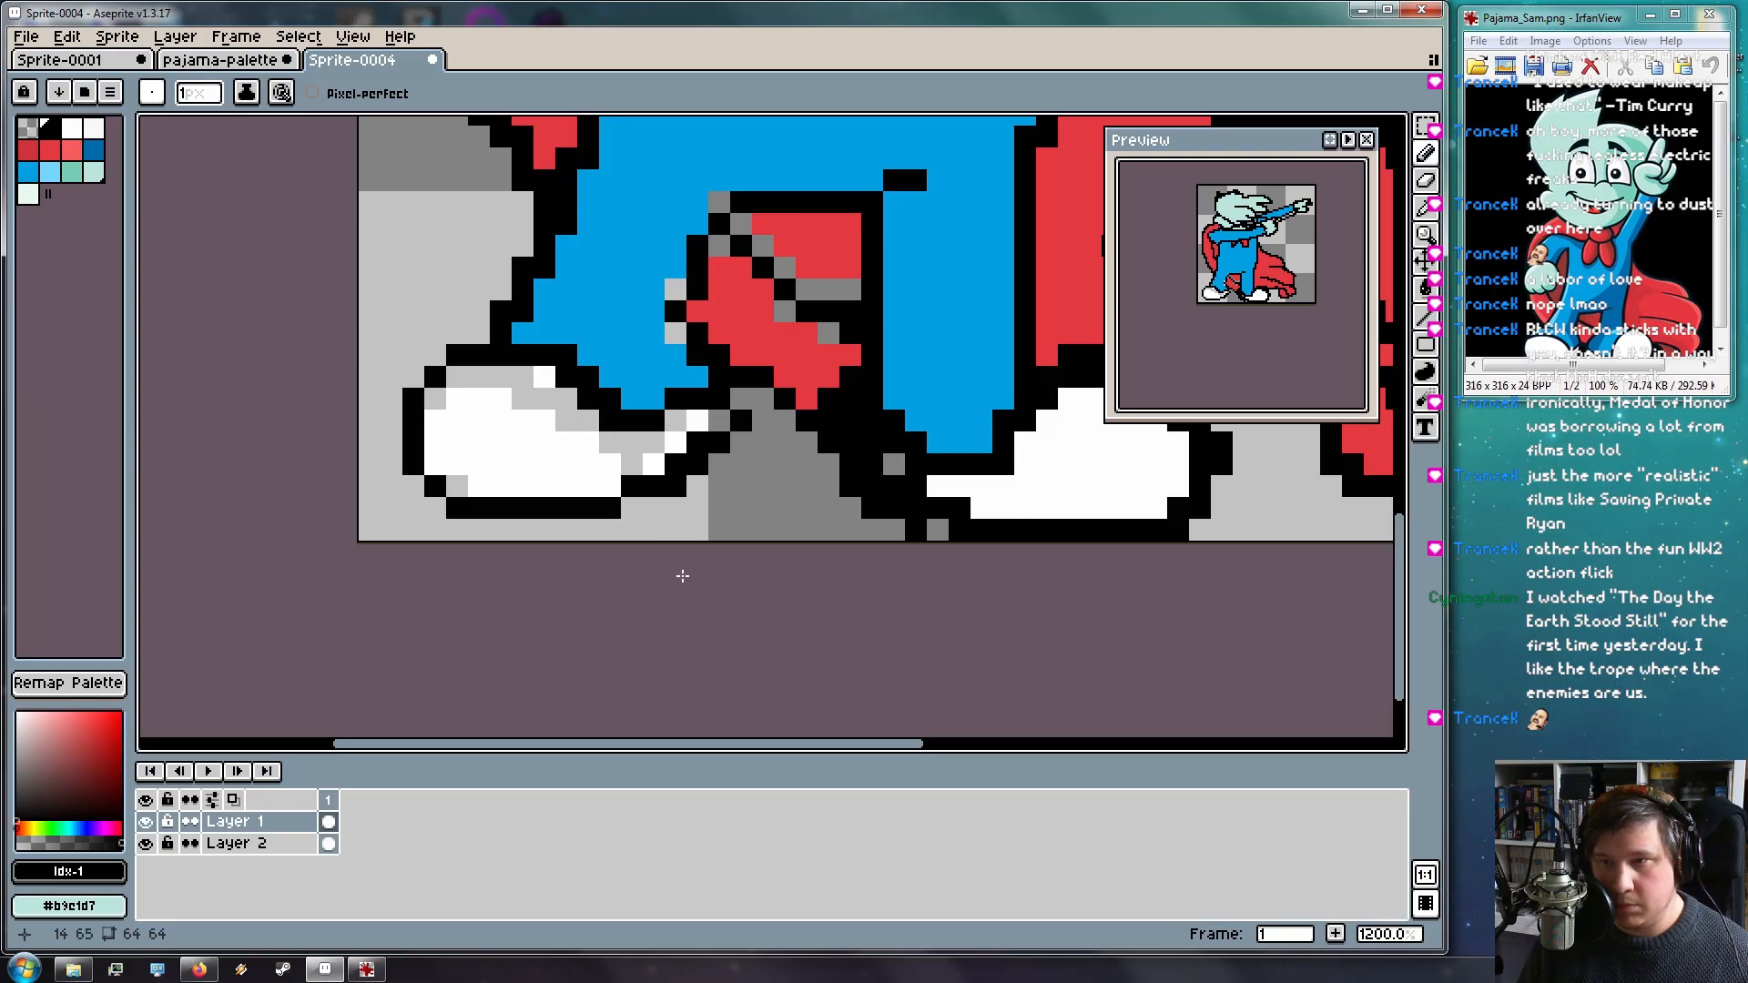
click(828, 245)
key(ctrl+z)
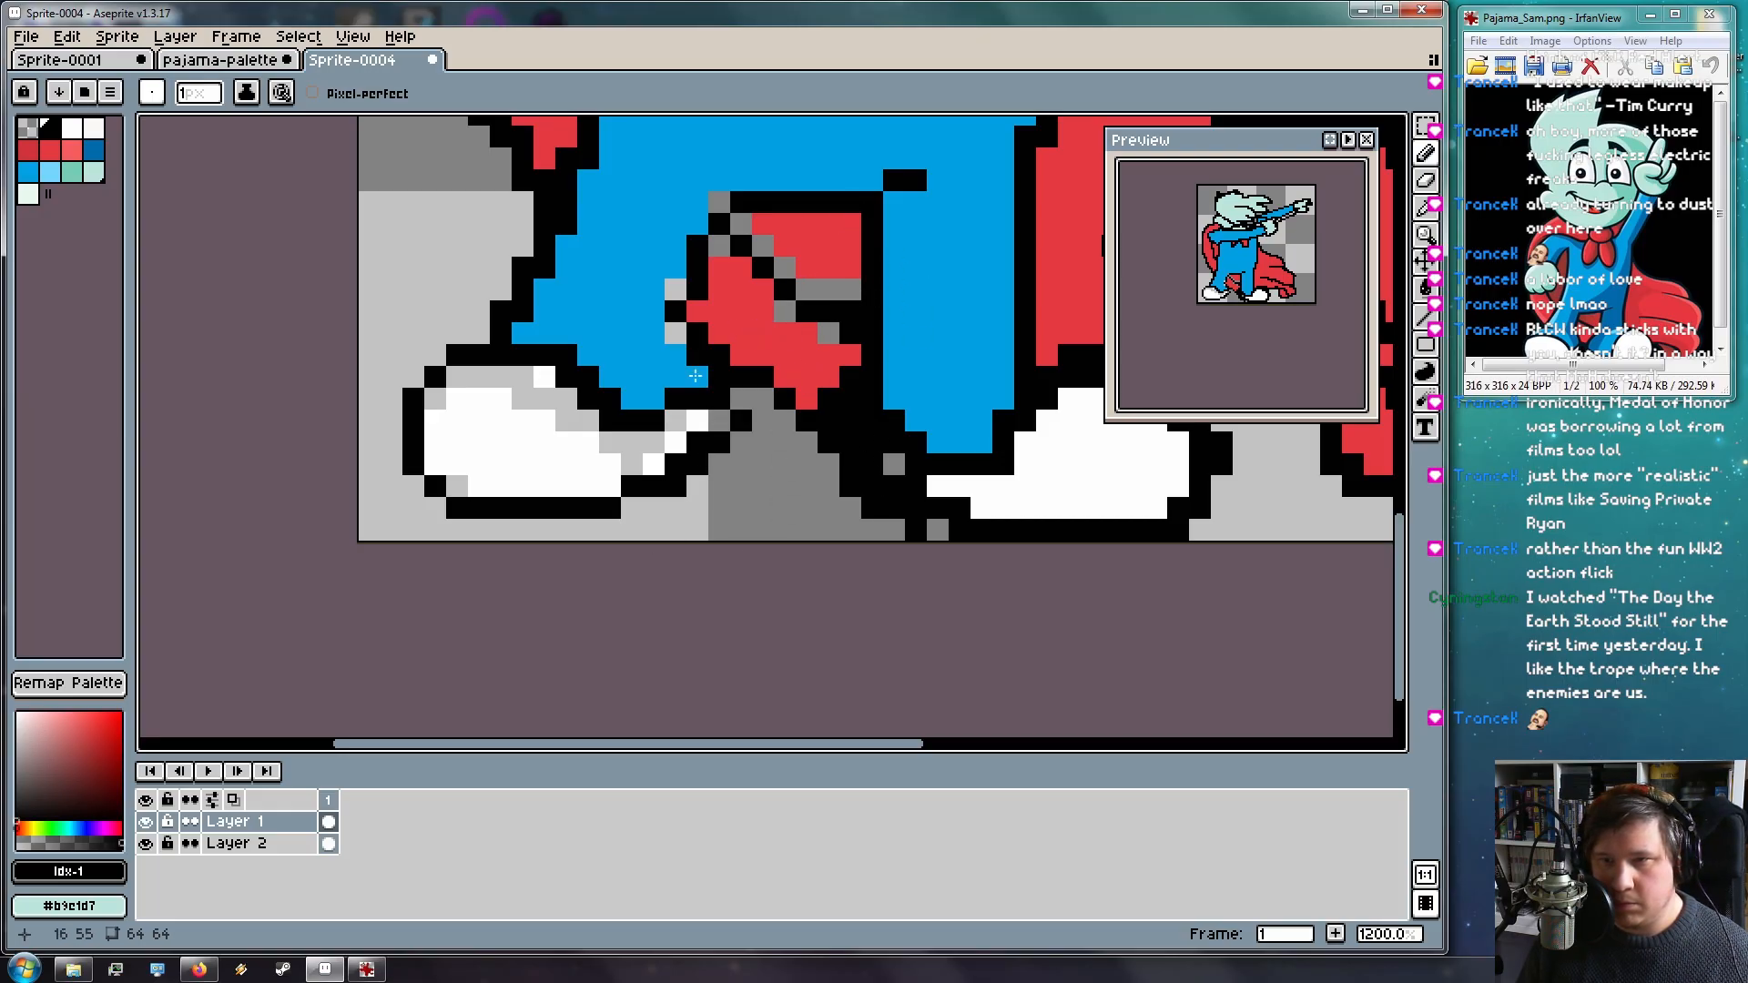
Erase black and red pixels beside the right leg and outline pixels near the right shoe
key(e)
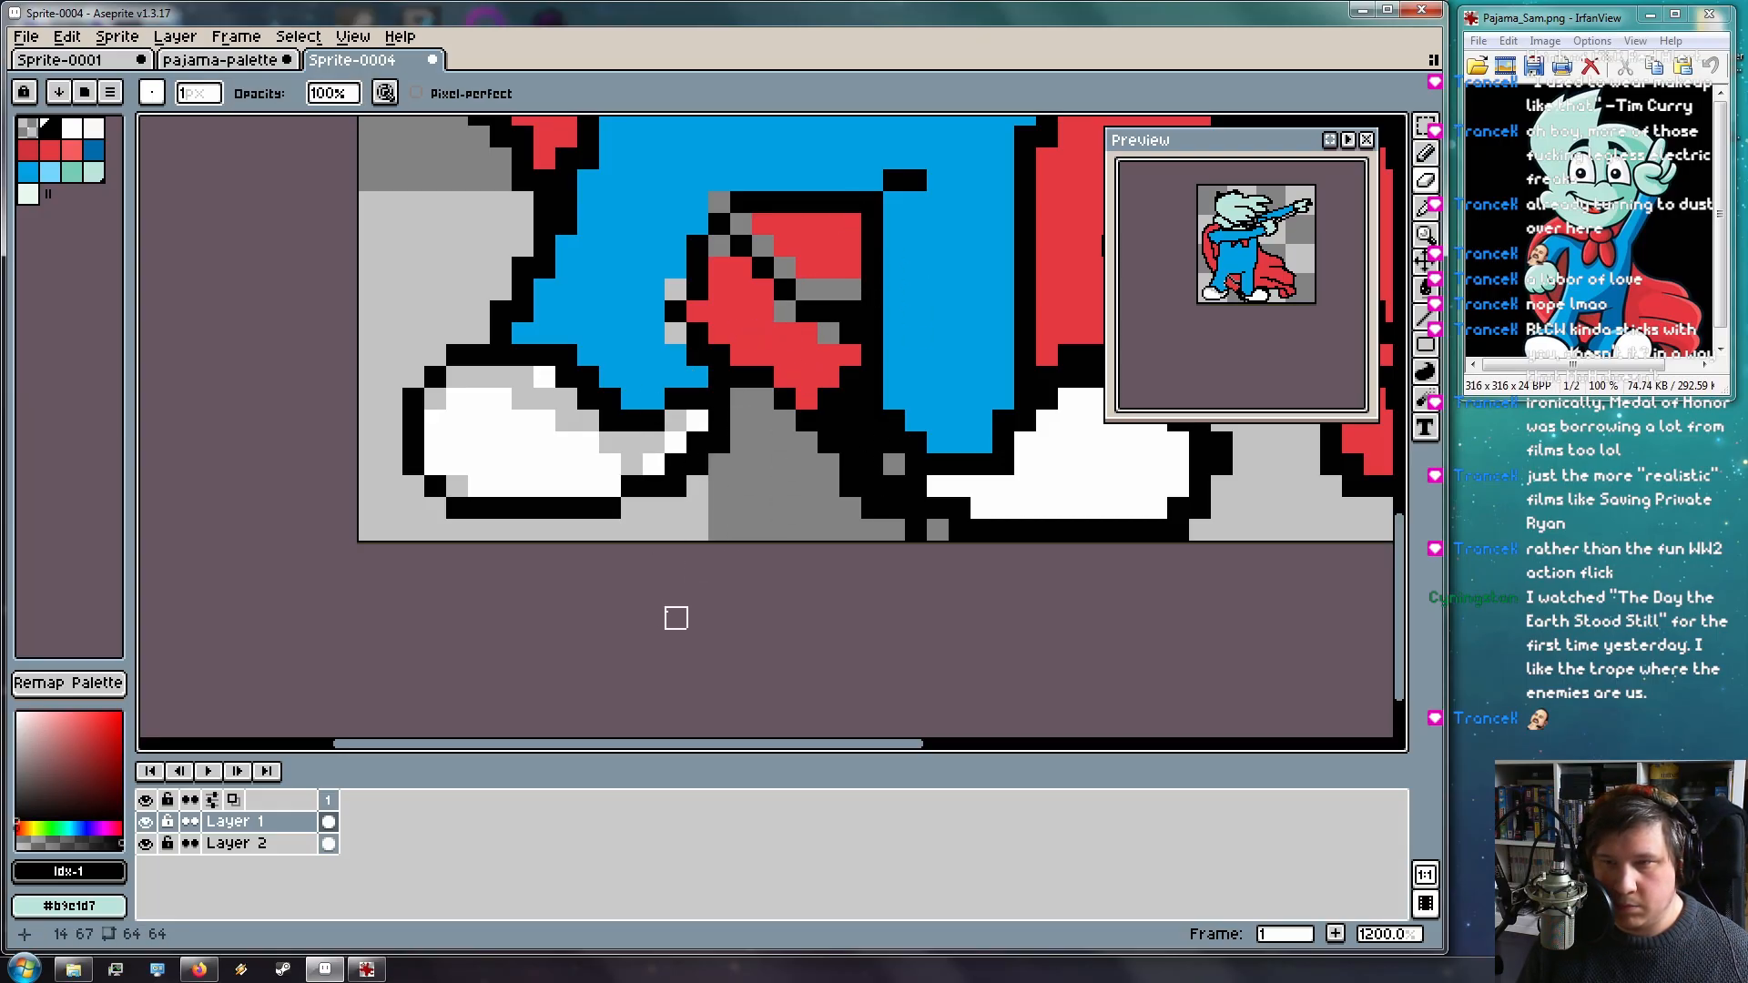
drag(747, 444, 637, 477)
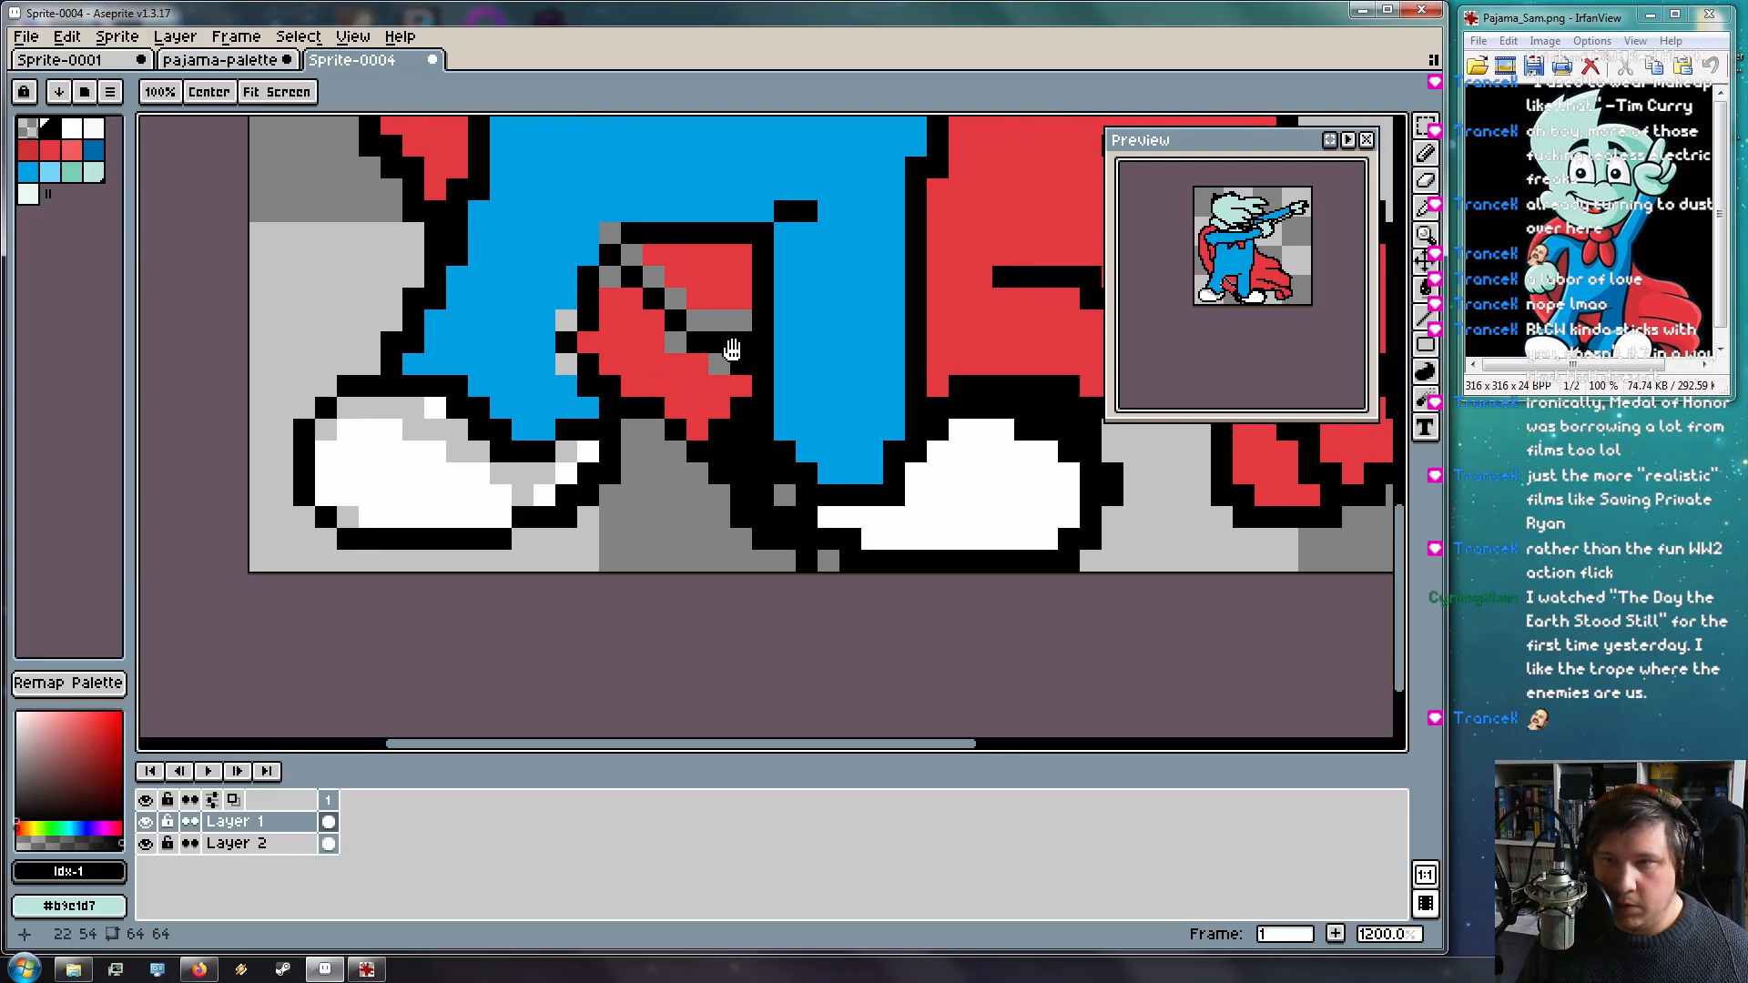
click(743, 343)
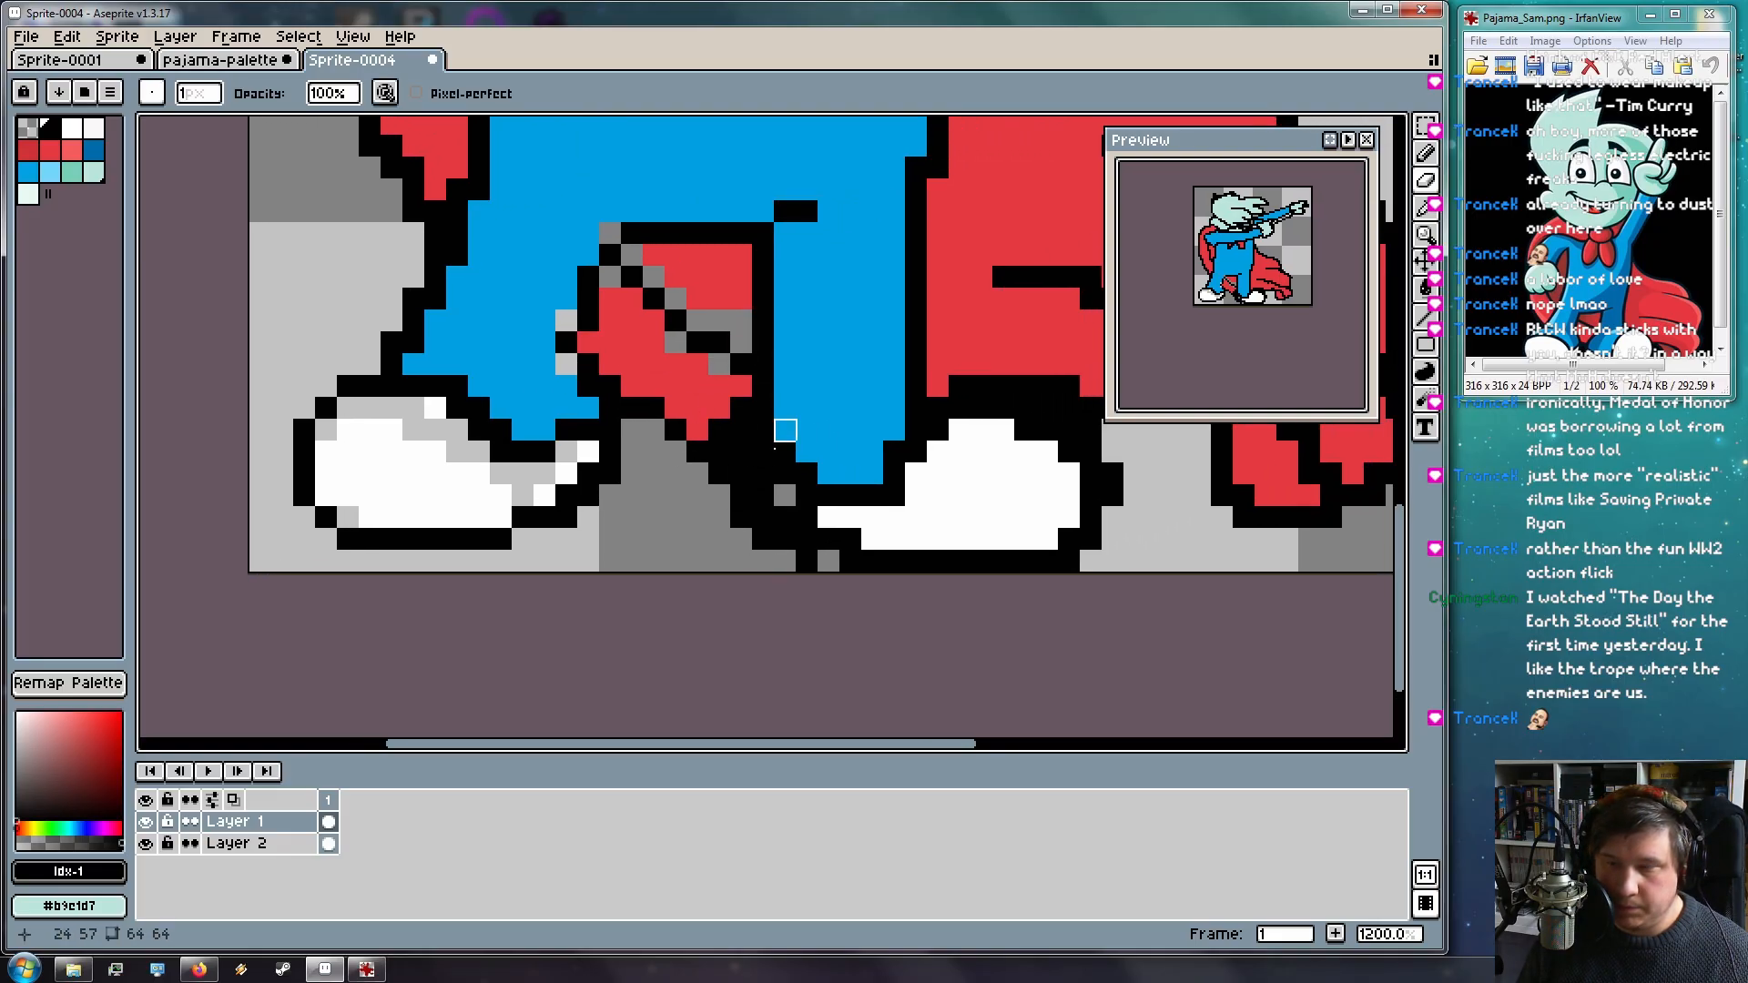
mouse_move(719, 430)
mouse_down()
mouse_move(719, 452)
mouse_move(742, 410)
mouse_up()
mouse_move(763, 517)
mouse_down()
mouse_move(745, 428)
mouse_move(724, 406)
mouse_move(745, 491)
mouse_move(746, 450)
mouse_move(768, 472)
mouse_move(703, 403)
mouse_up()
click(752, 392)
click(752, 371)
click(730, 347)
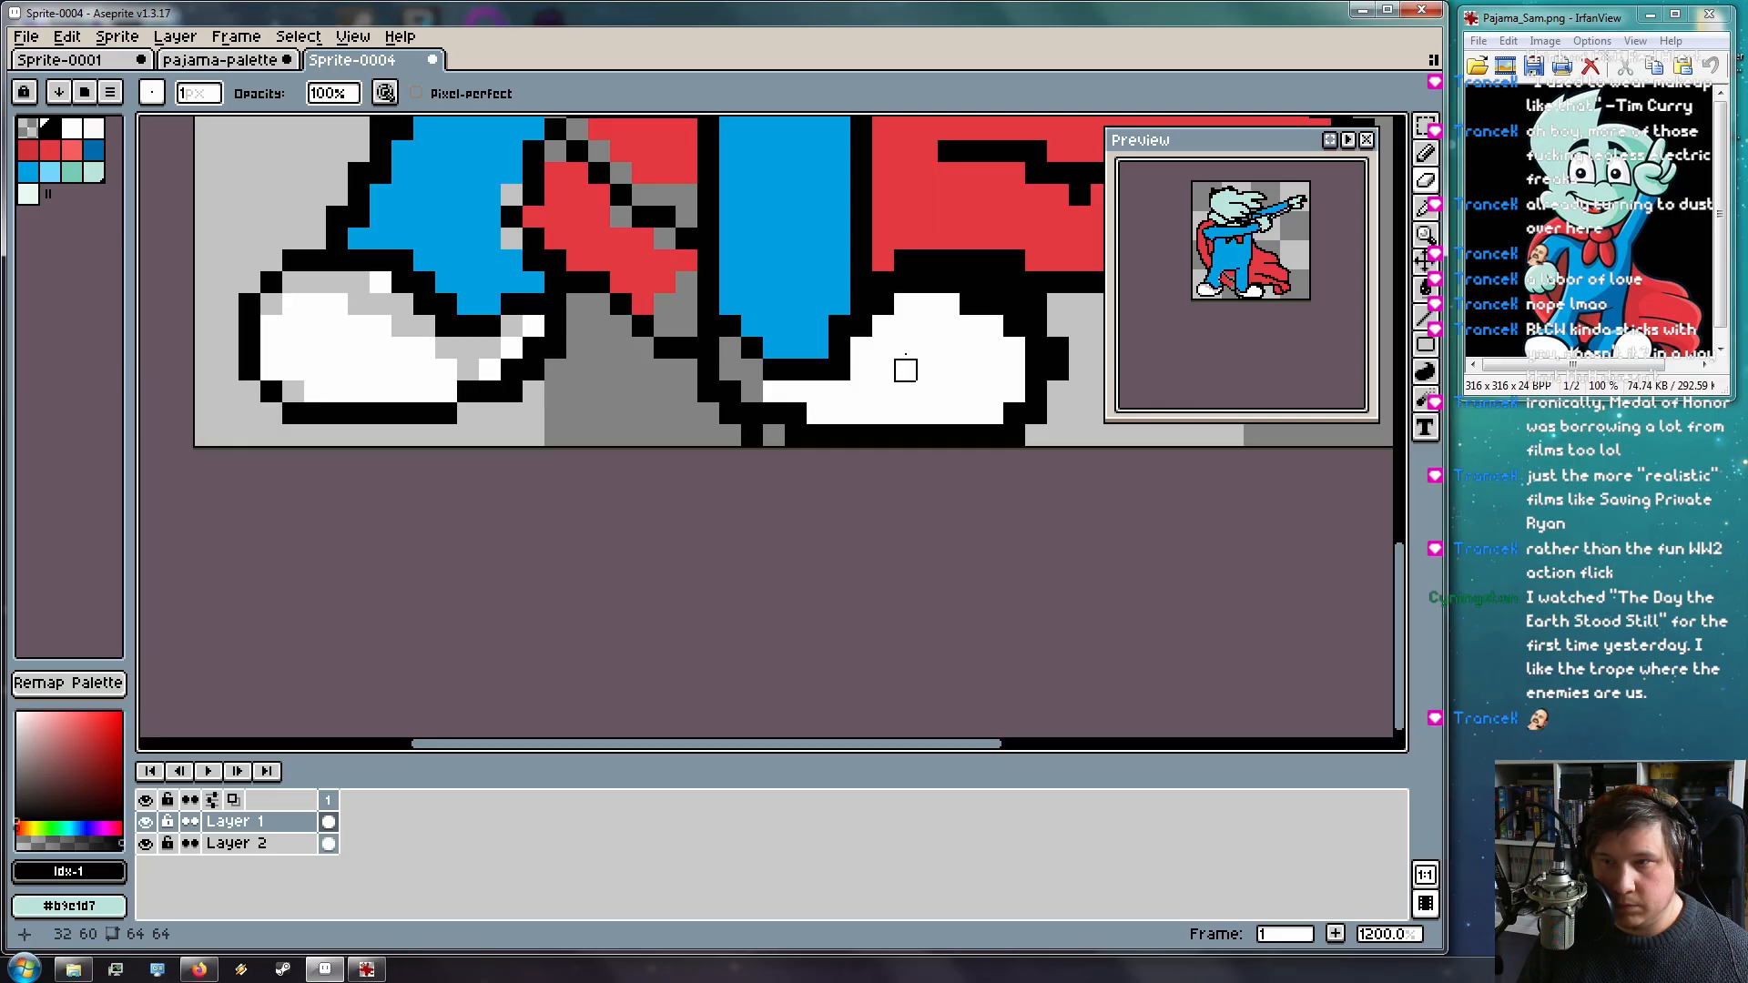
click(796, 413)
click(775, 413)
click(752, 435)
Add one black outline pixel near the shoe and erase two outline pixels above it
key(b)
click(774, 438)
key(e)
click(730, 414)
click(709, 391)
Fill a blue pixel black beside the leg, then erase outline above the right shoe, undoing the last erasure
key(space)
mouse_move(817, 407)
mouse_down()
mouse_move(669, 380)
mouse_move(565, 445)
mouse_up()
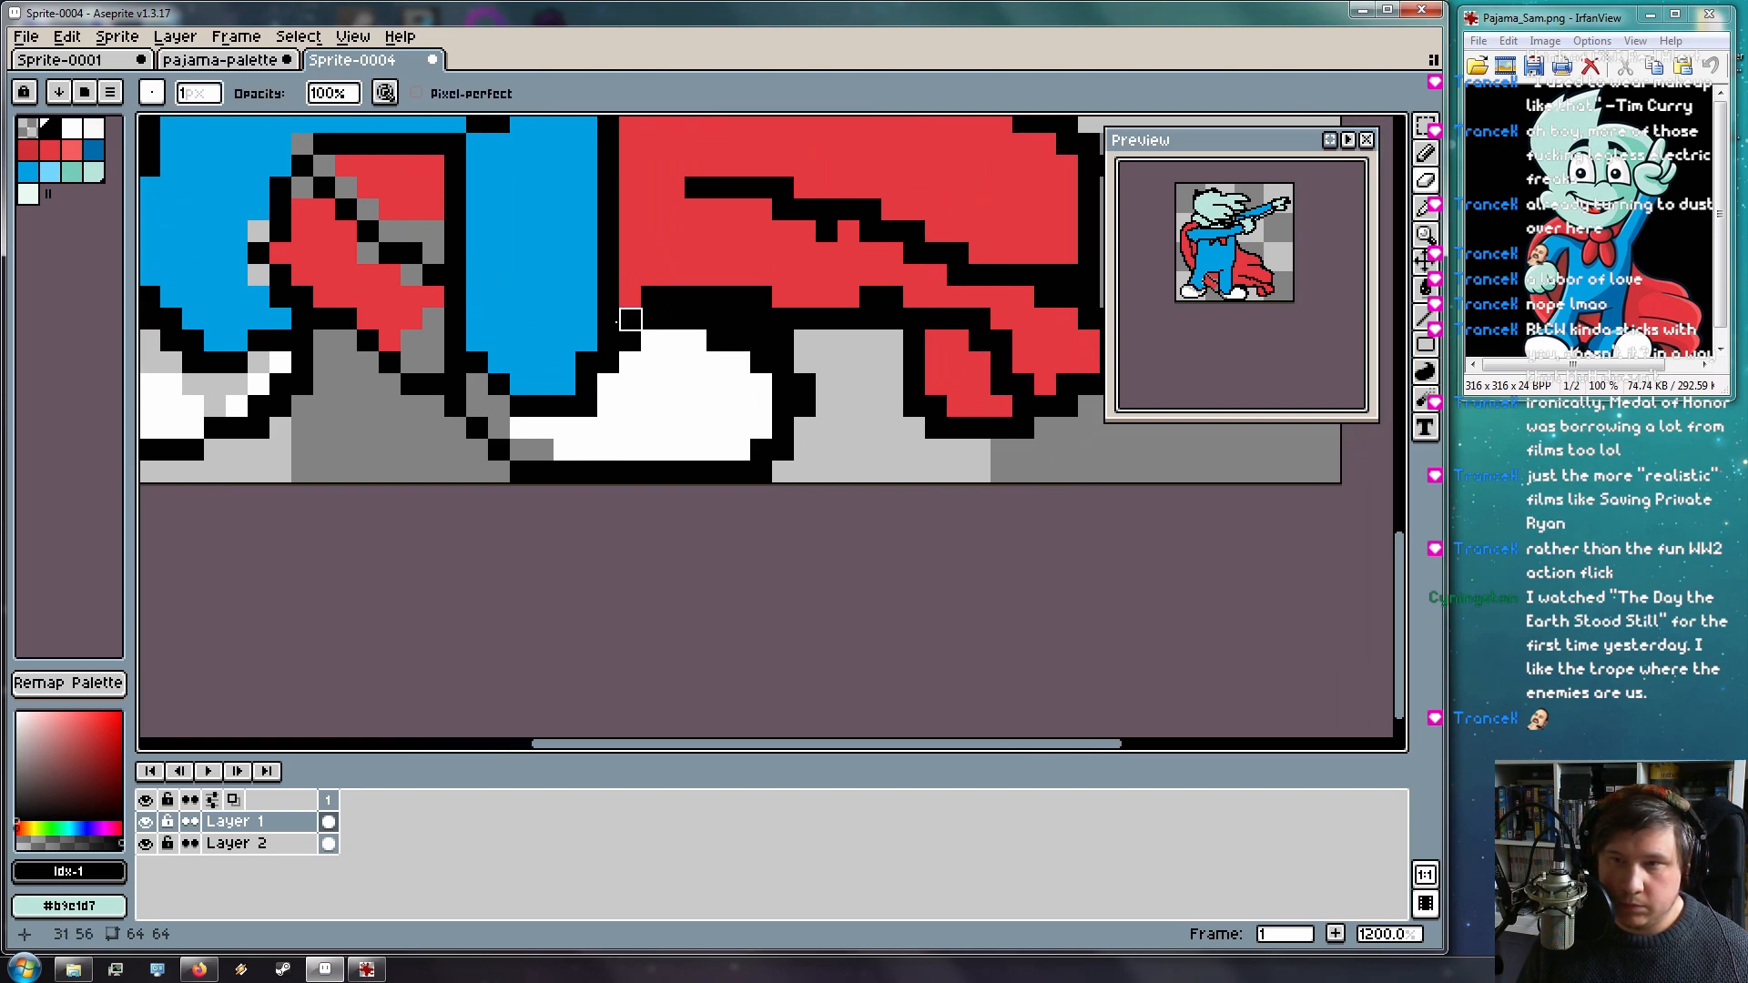
key(space)
drag(644, 343, 655, 406)
key(b)
click(593, 386)
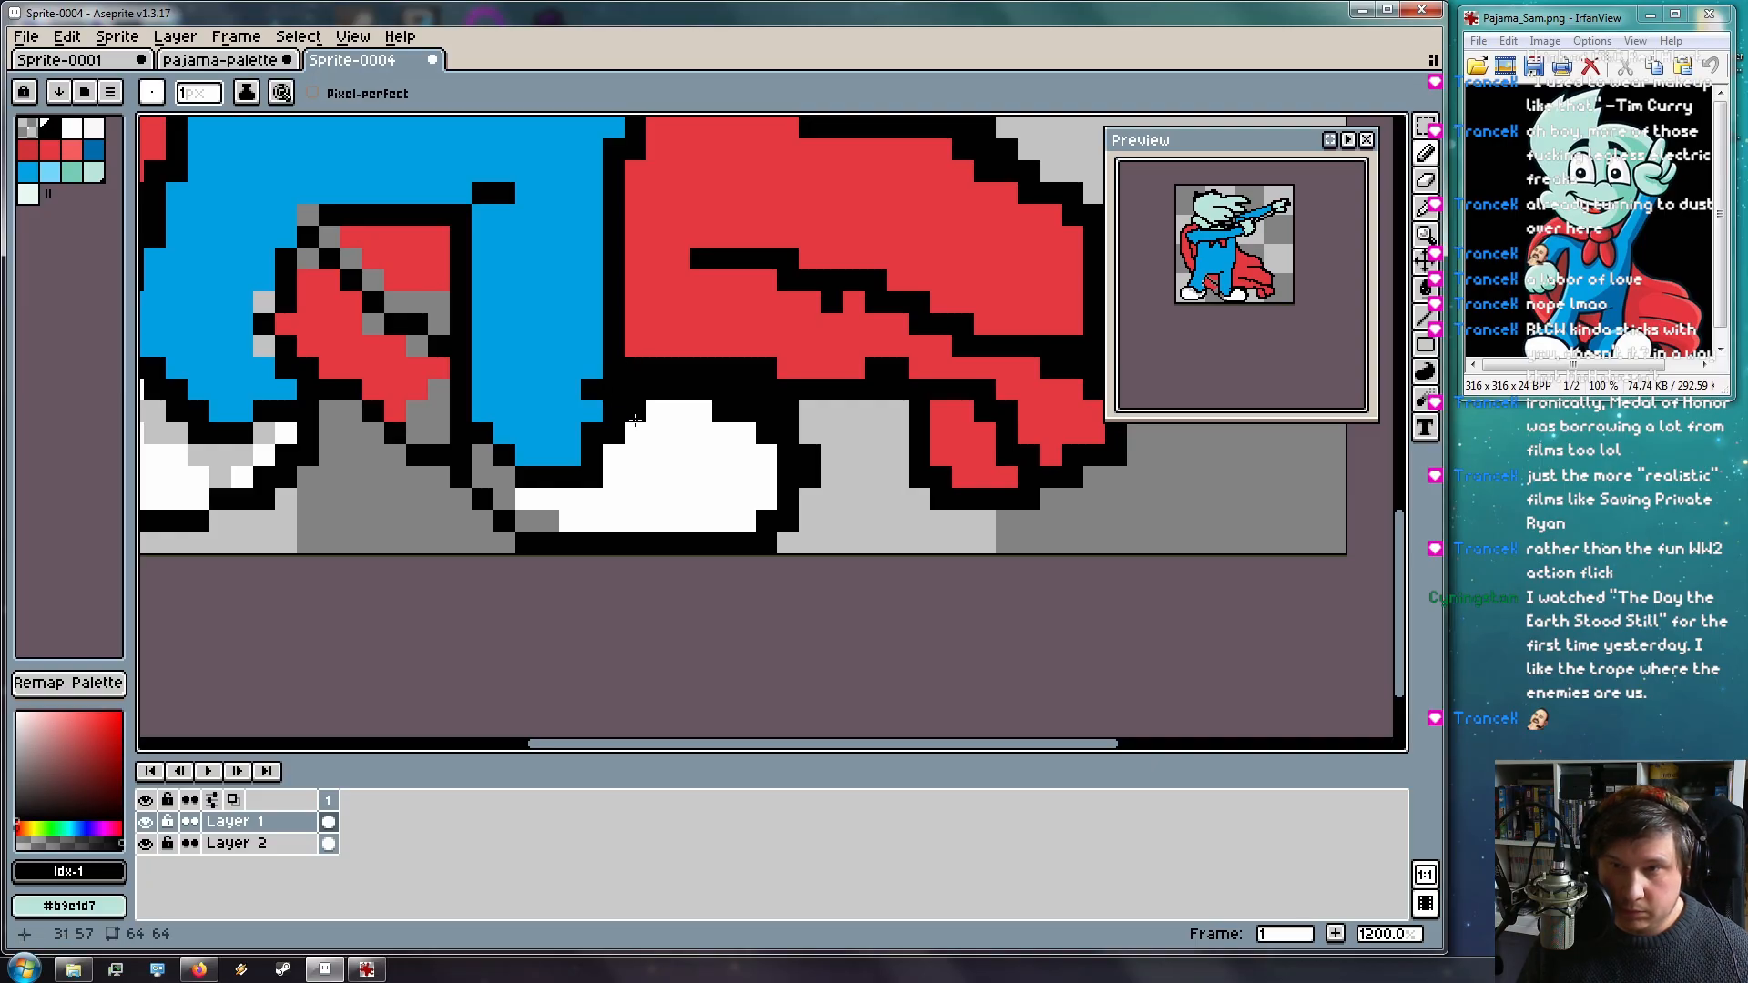
key(e)
click(592, 433)
click(615, 411)
click(636, 391)
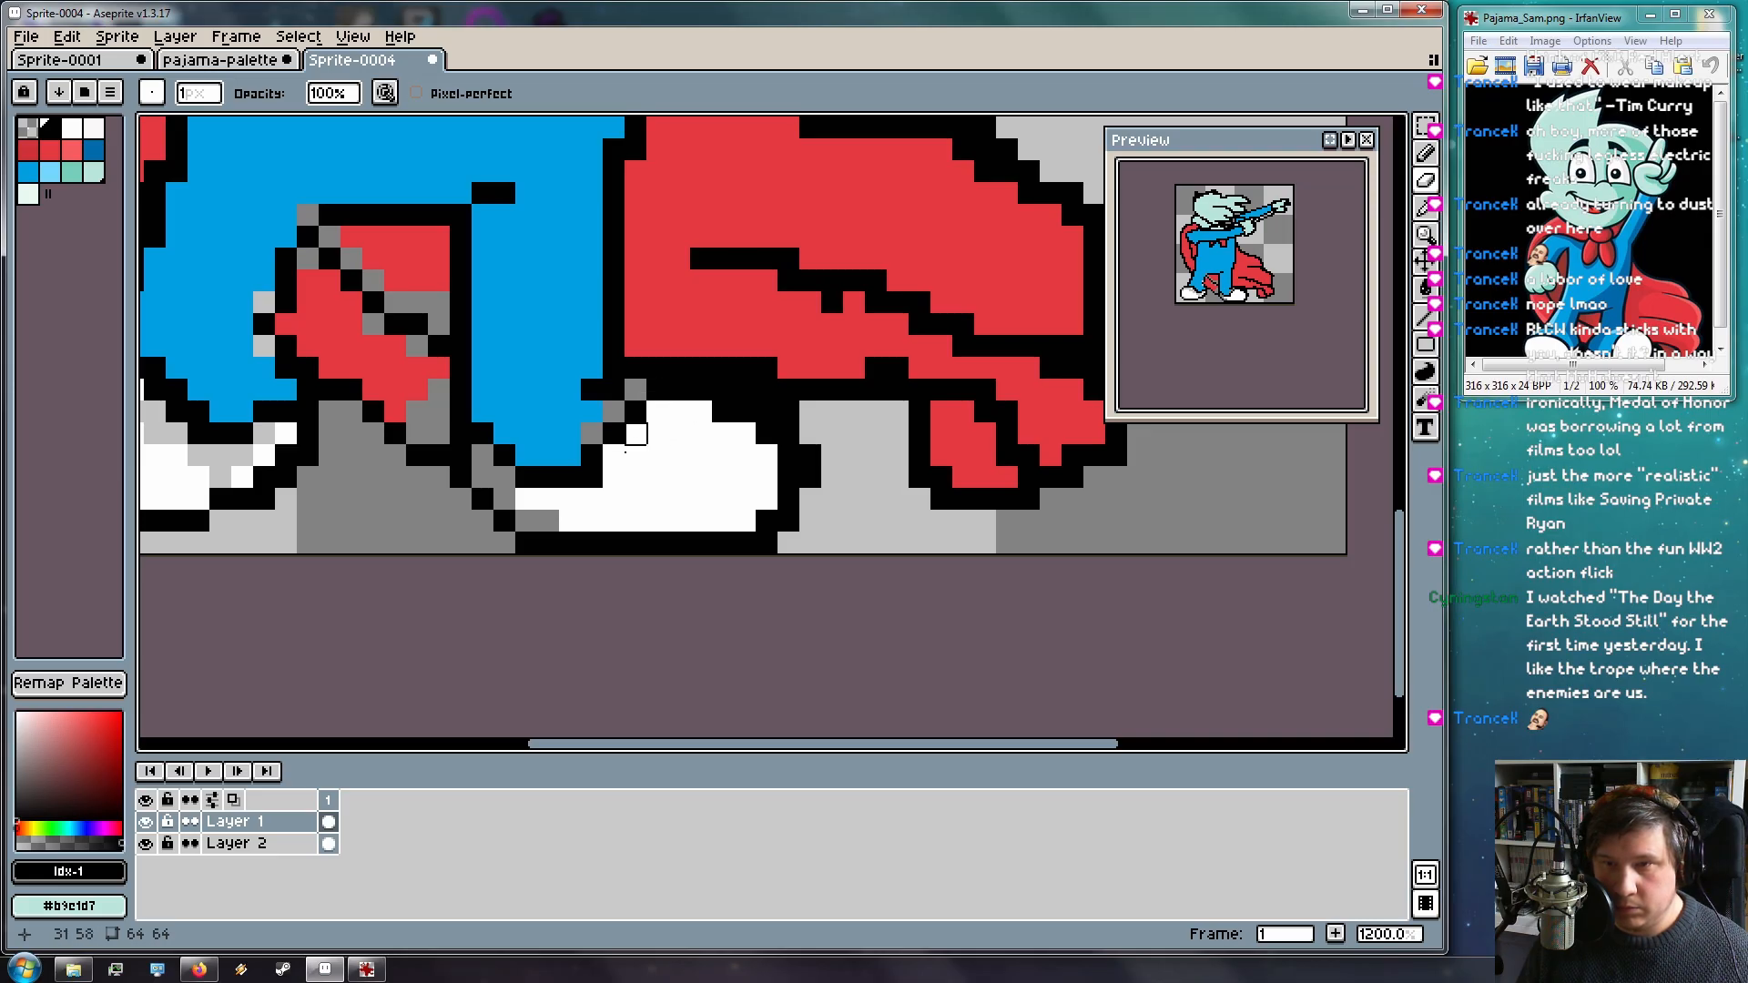
key(ctrl+z)
key(ctrl+z)
key(ctrl+z)
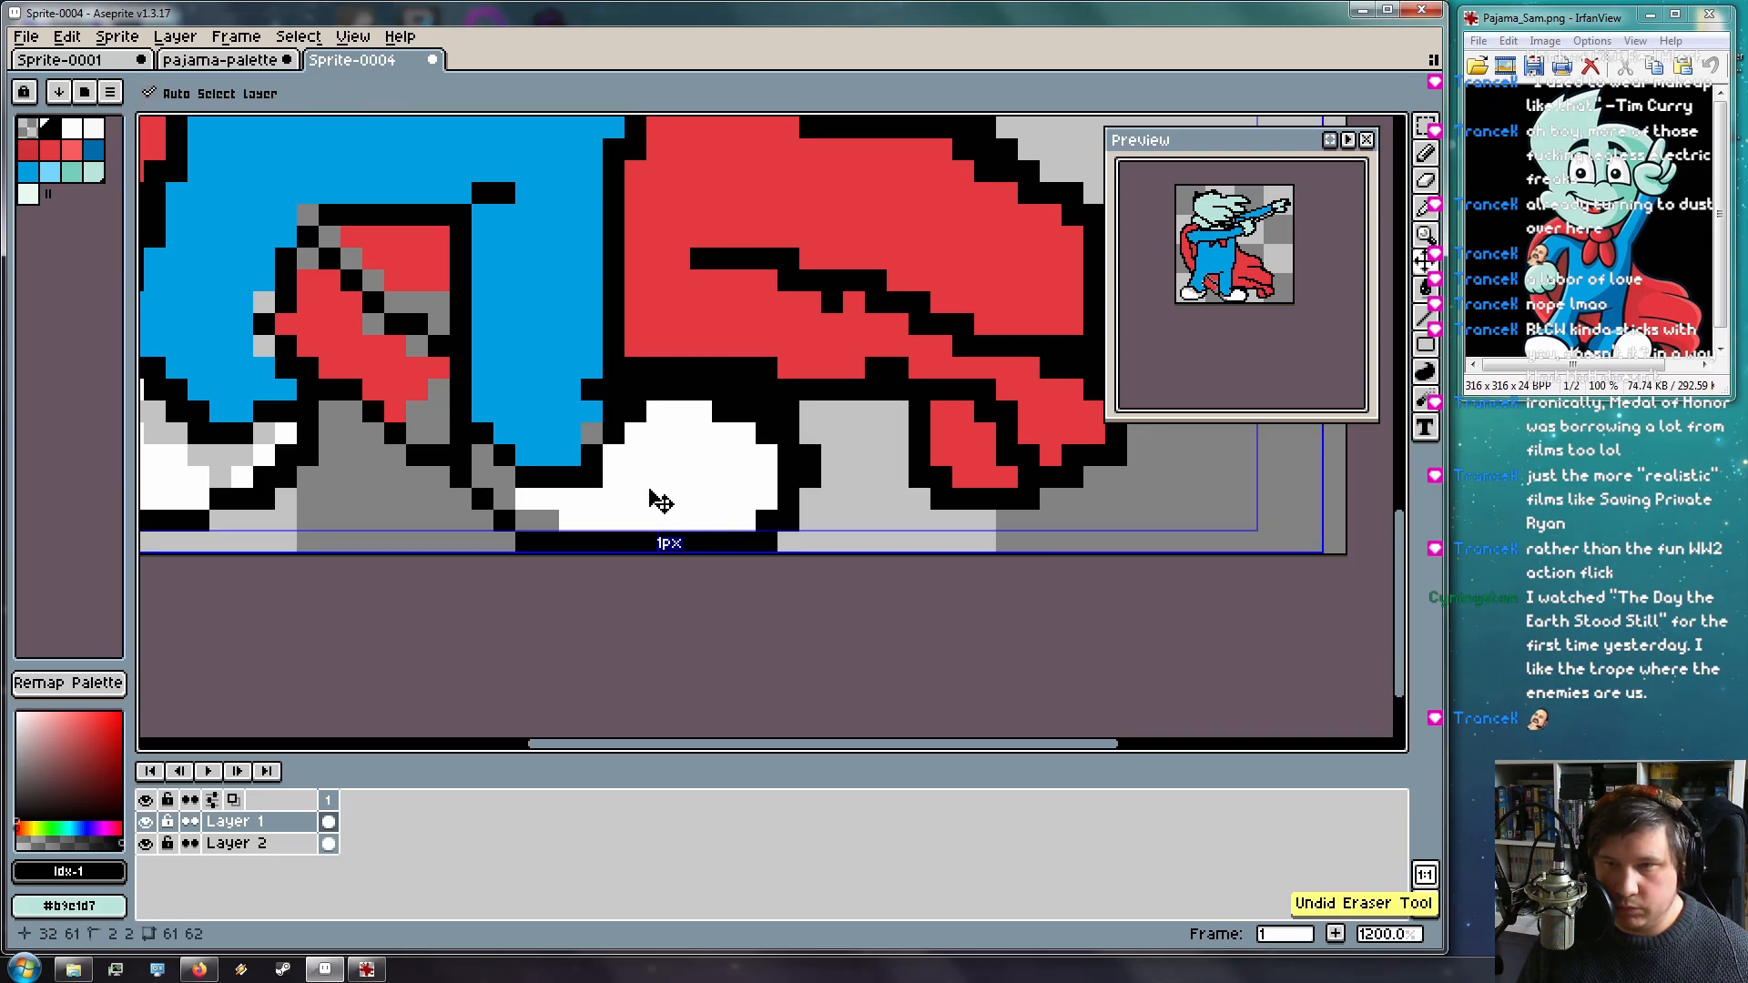
Erase the outline pixels and a row of black above the right shoe
click(614, 433)
click(636, 412)
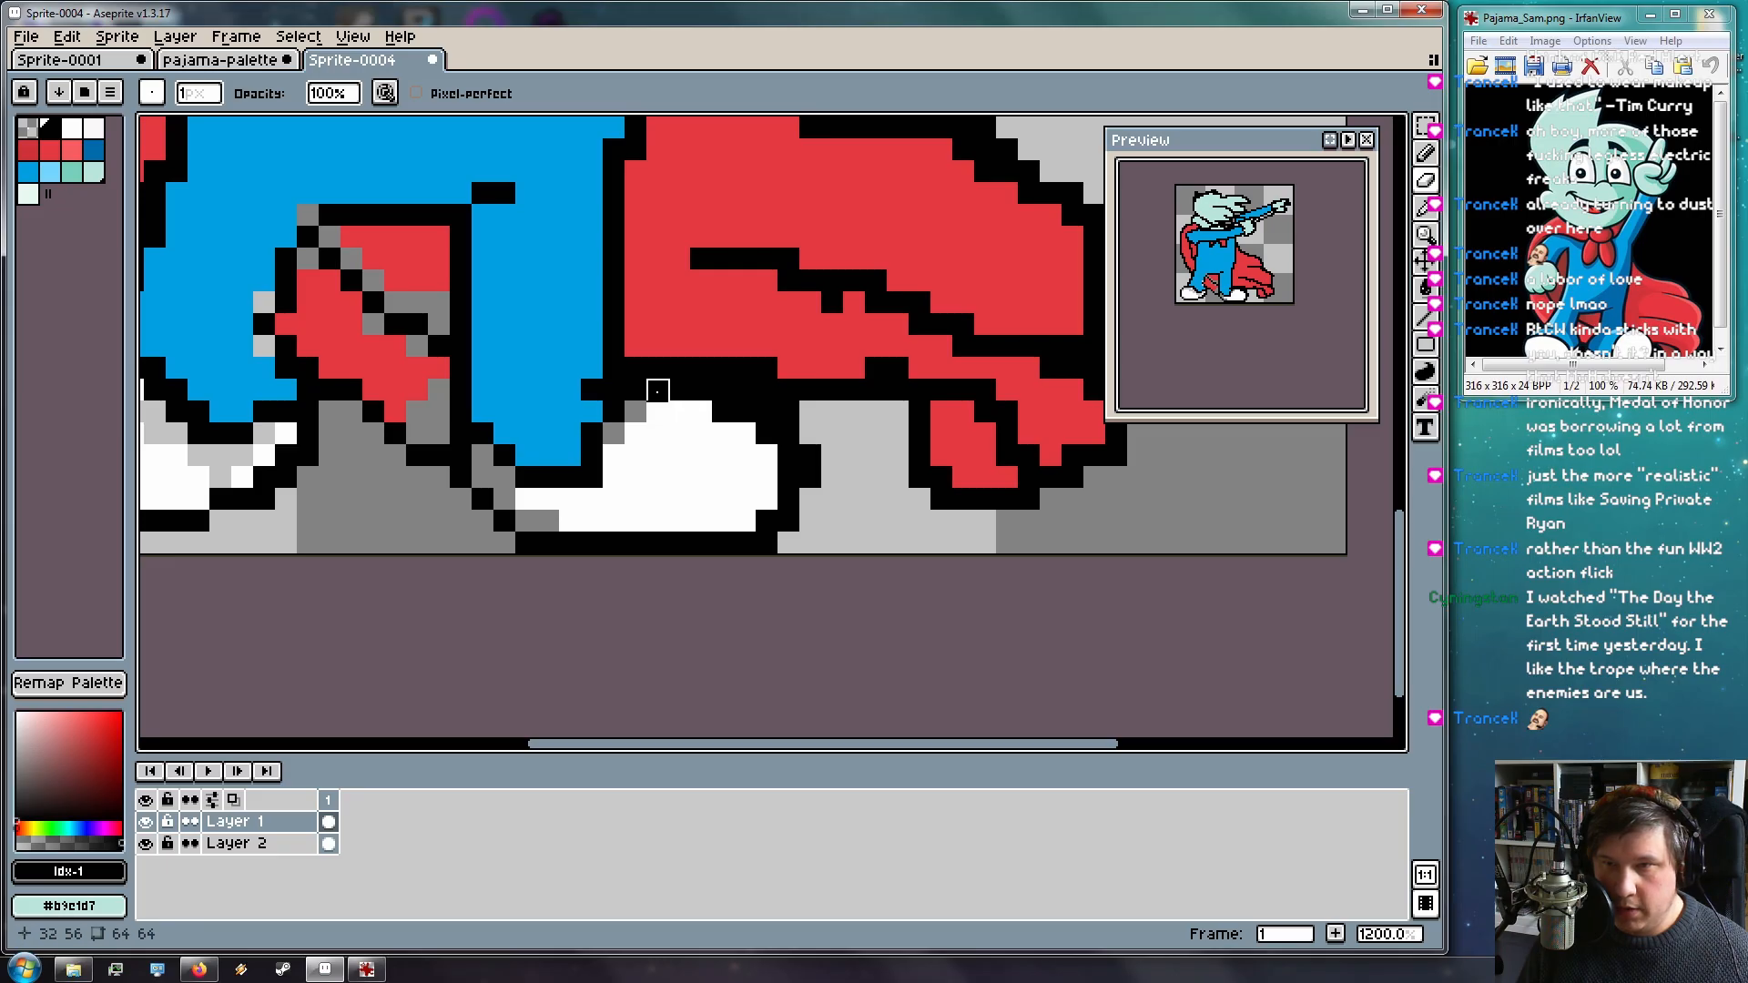
drag(643, 370, 724, 370)
key(space)
mouse_move(628, 451)
mouse_down()
mouse_move(832, 461)
mouse_move(644, 459)
mouse_up()
Repaint the surplus black outline around and above the right shoe light grey
click(739, 419)
mouse_move(849, 464)
mouse_down()
mouse_move(827, 529)
mouse_move(739, 573)
mouse_up()
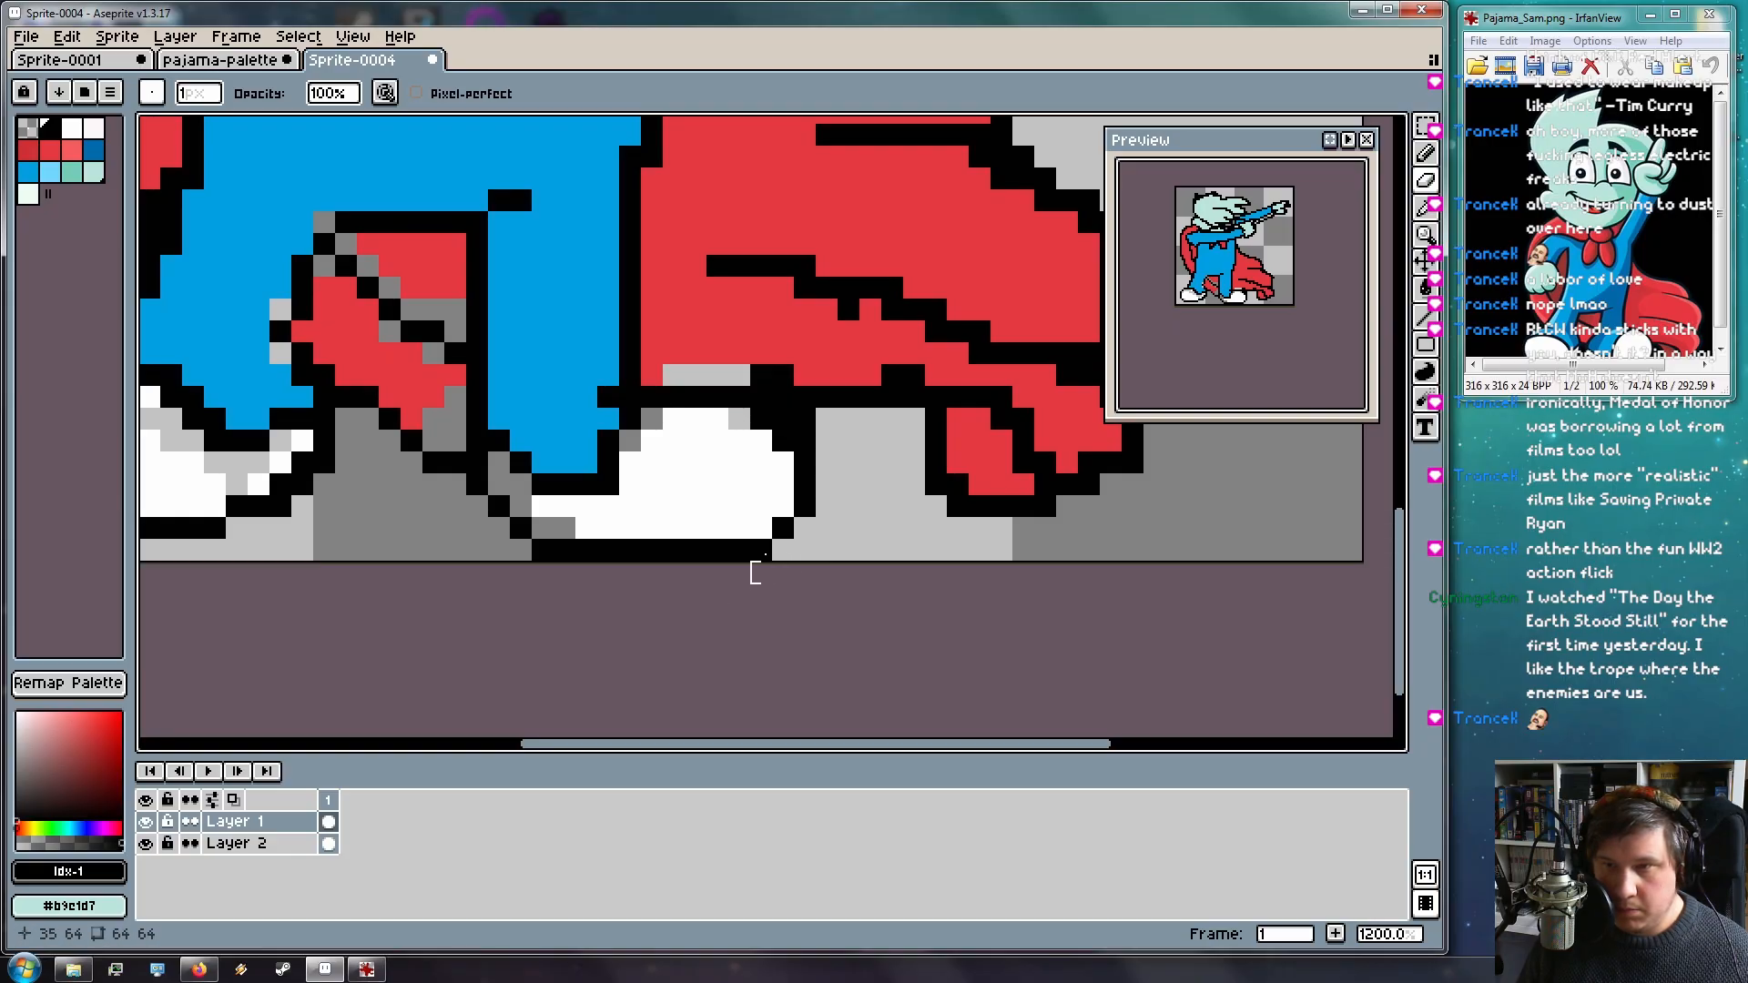
click(805, 419)
click(783, 420)
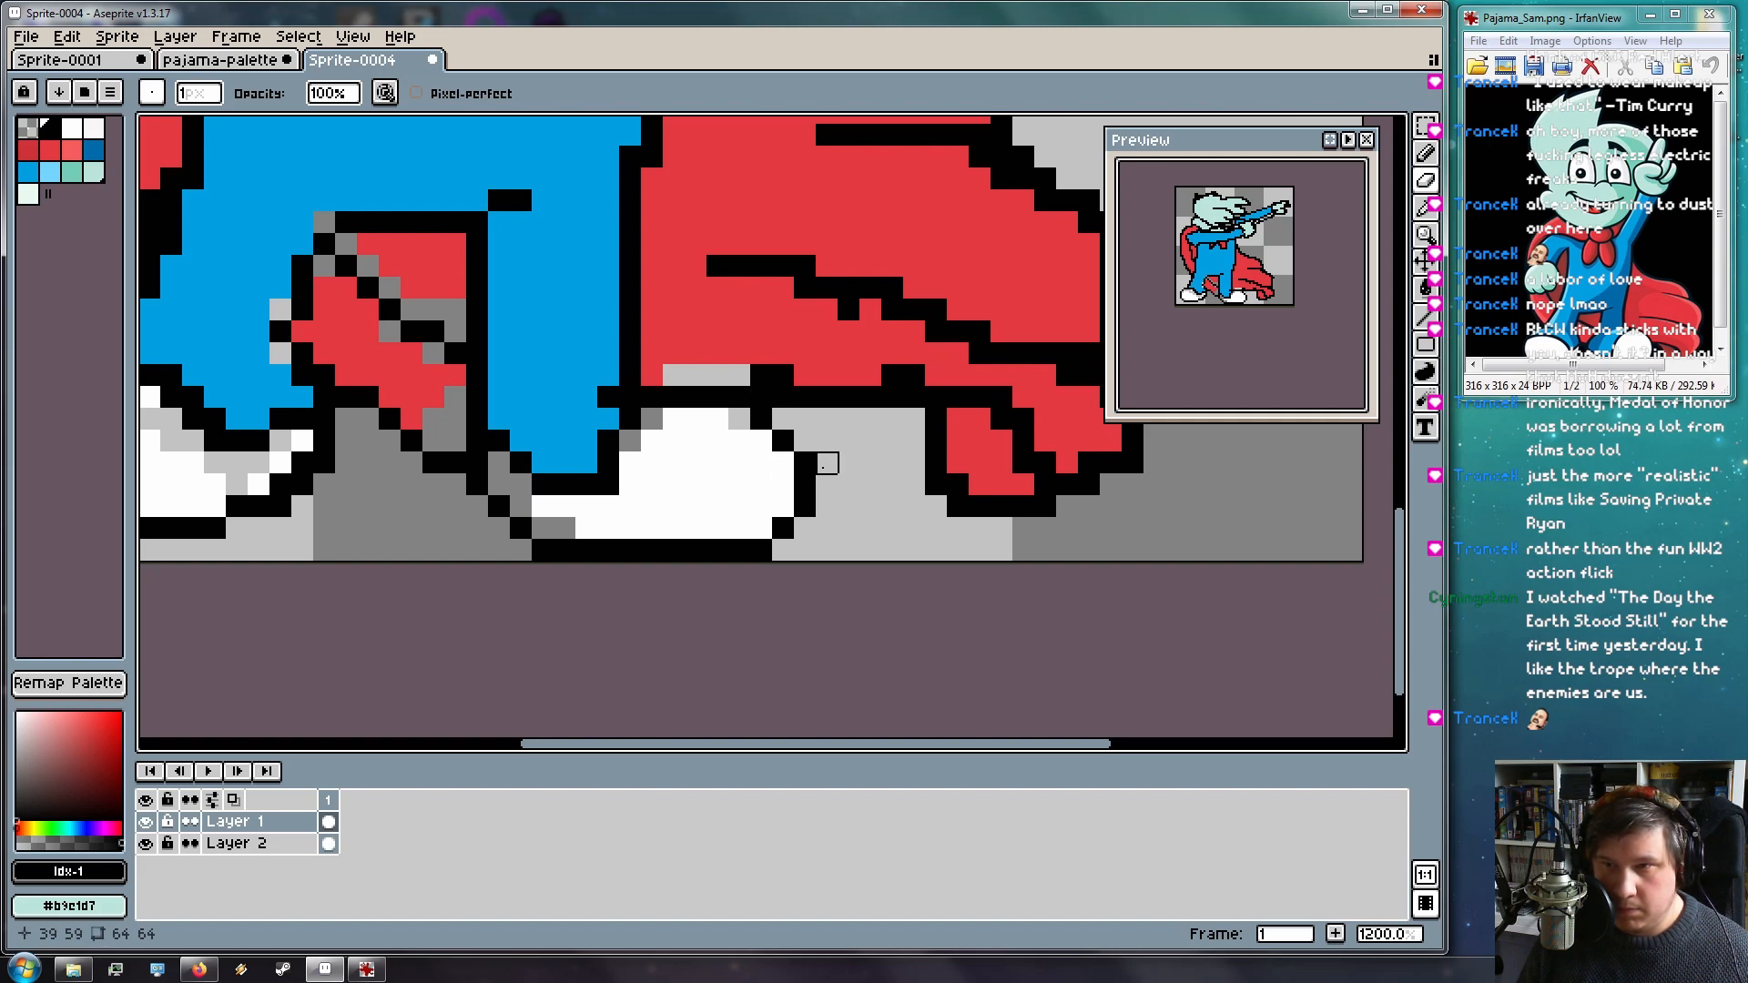
mouse_move(761, 397)
mouse_down()
mouse_move(870, 397)
mouse_move(762, 375)
mouse_up()
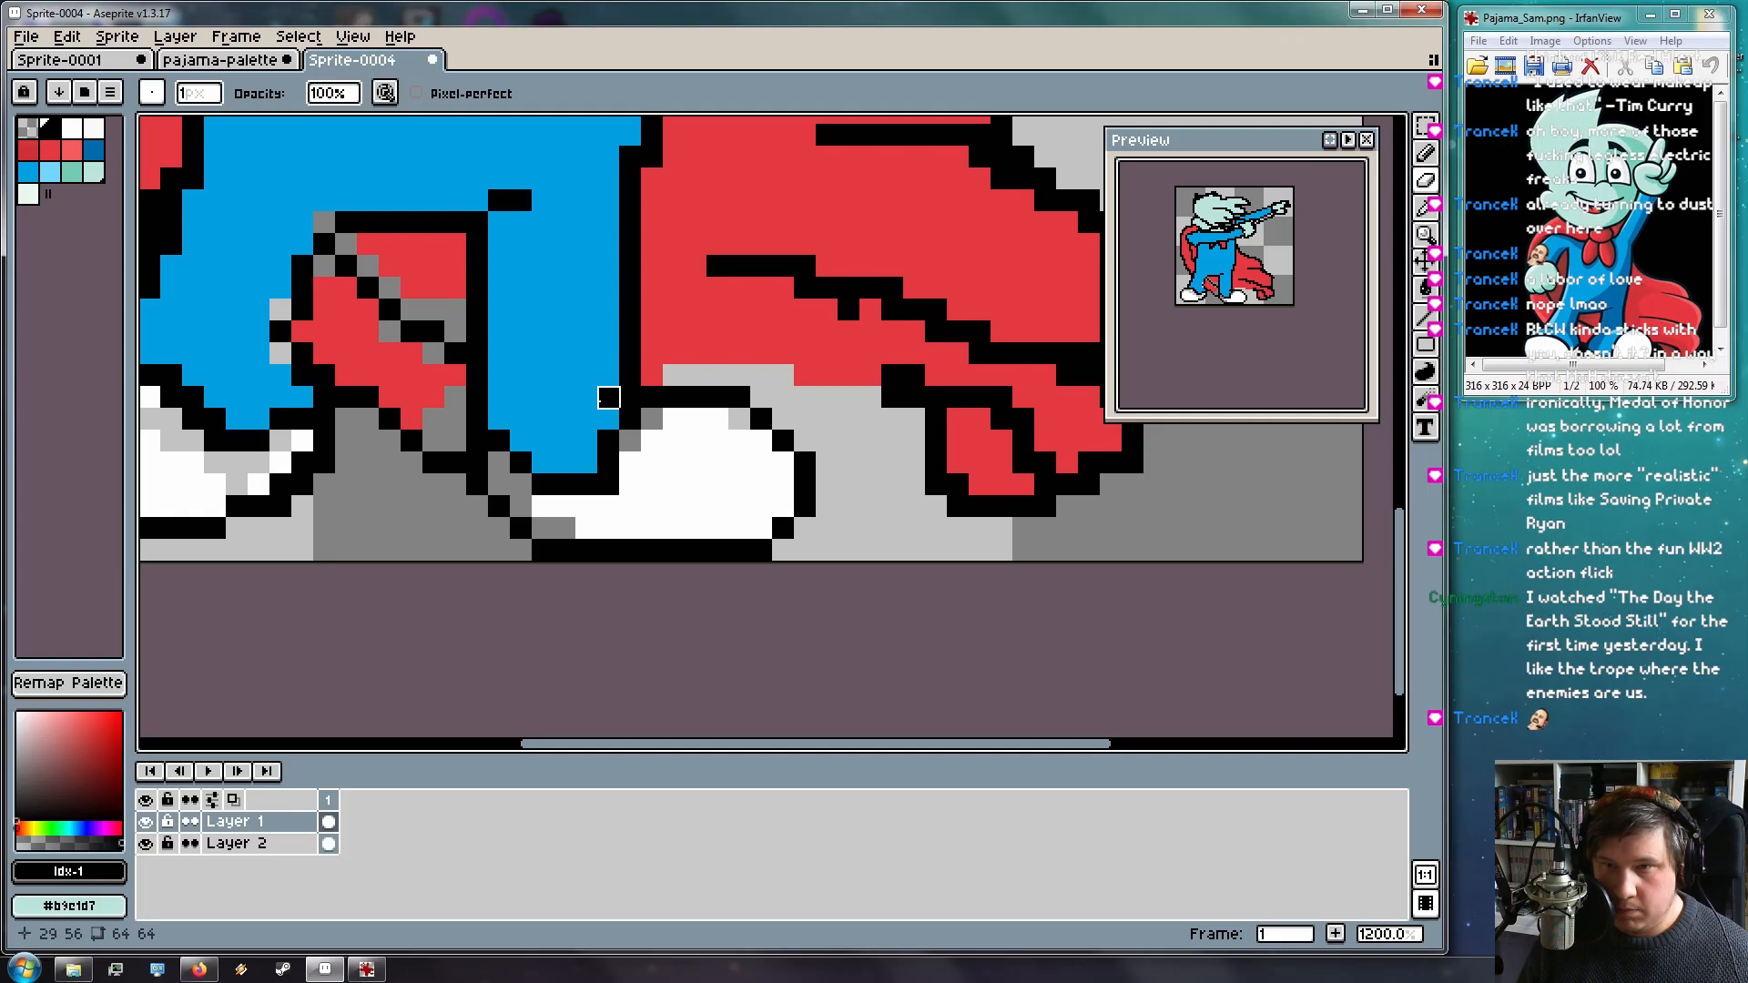
Extend the black outline under the blue leg with several pencilled pixels
key(b)
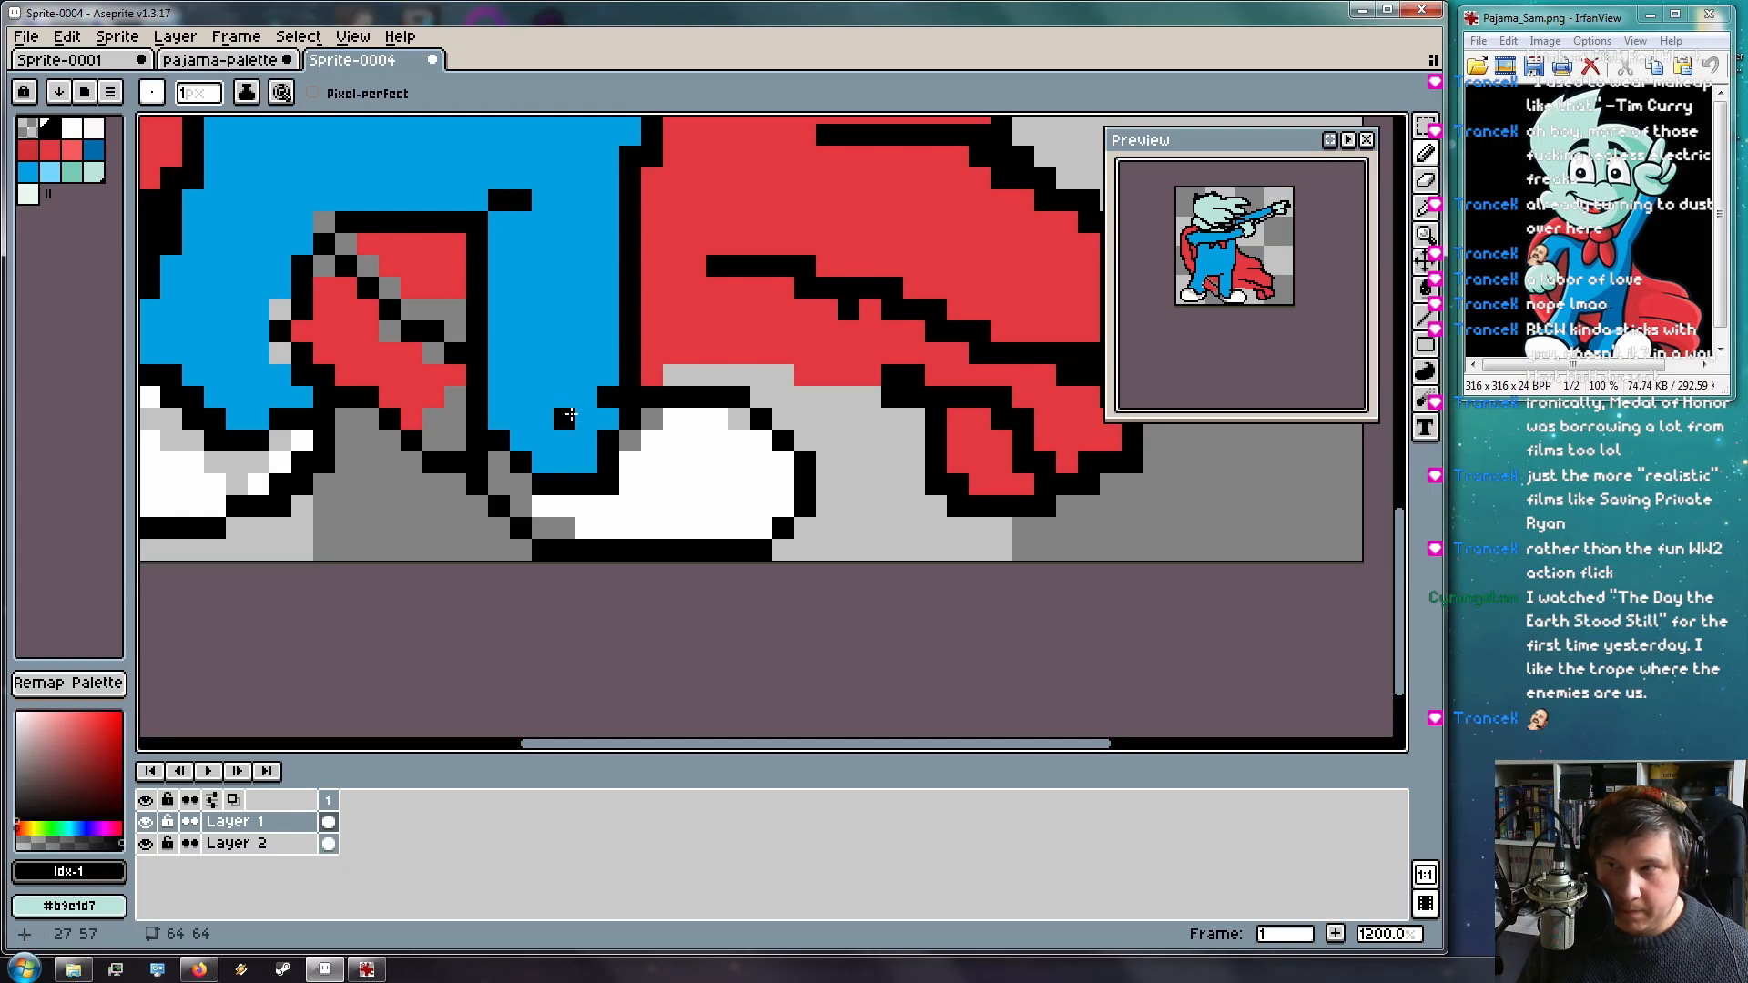
click(587, 397)
click(565, 397)
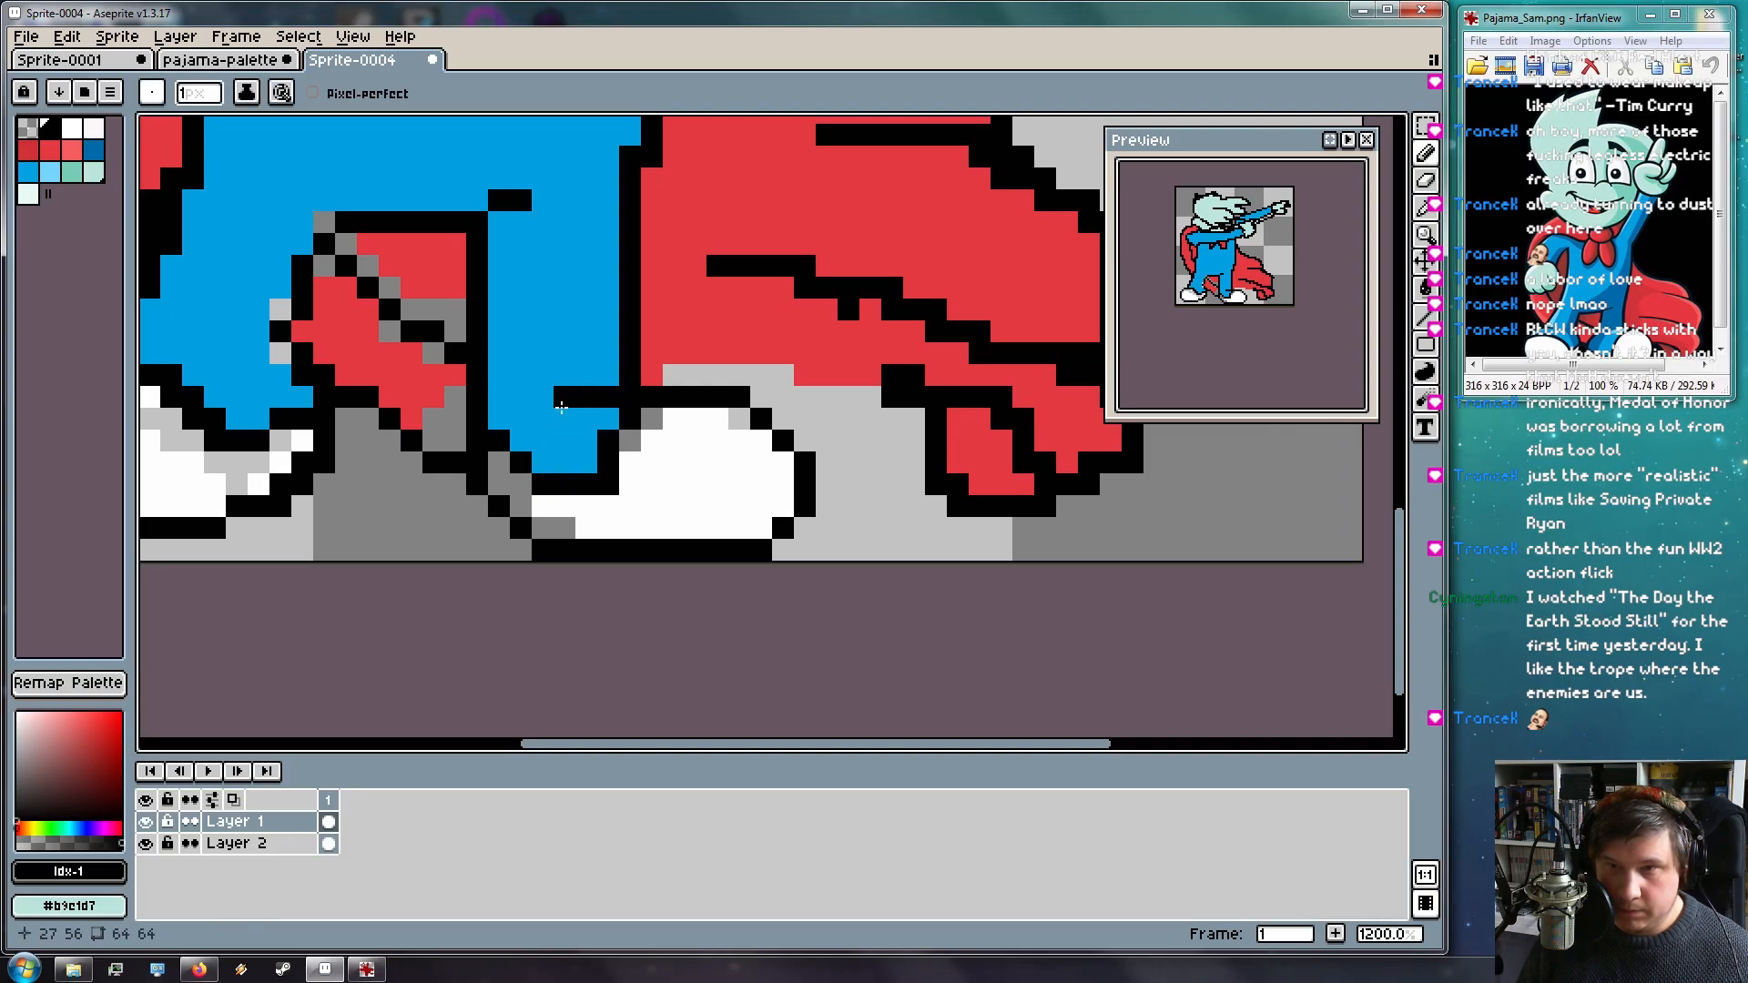
click(548, 415)
drag(861, 456, 1227, 508)
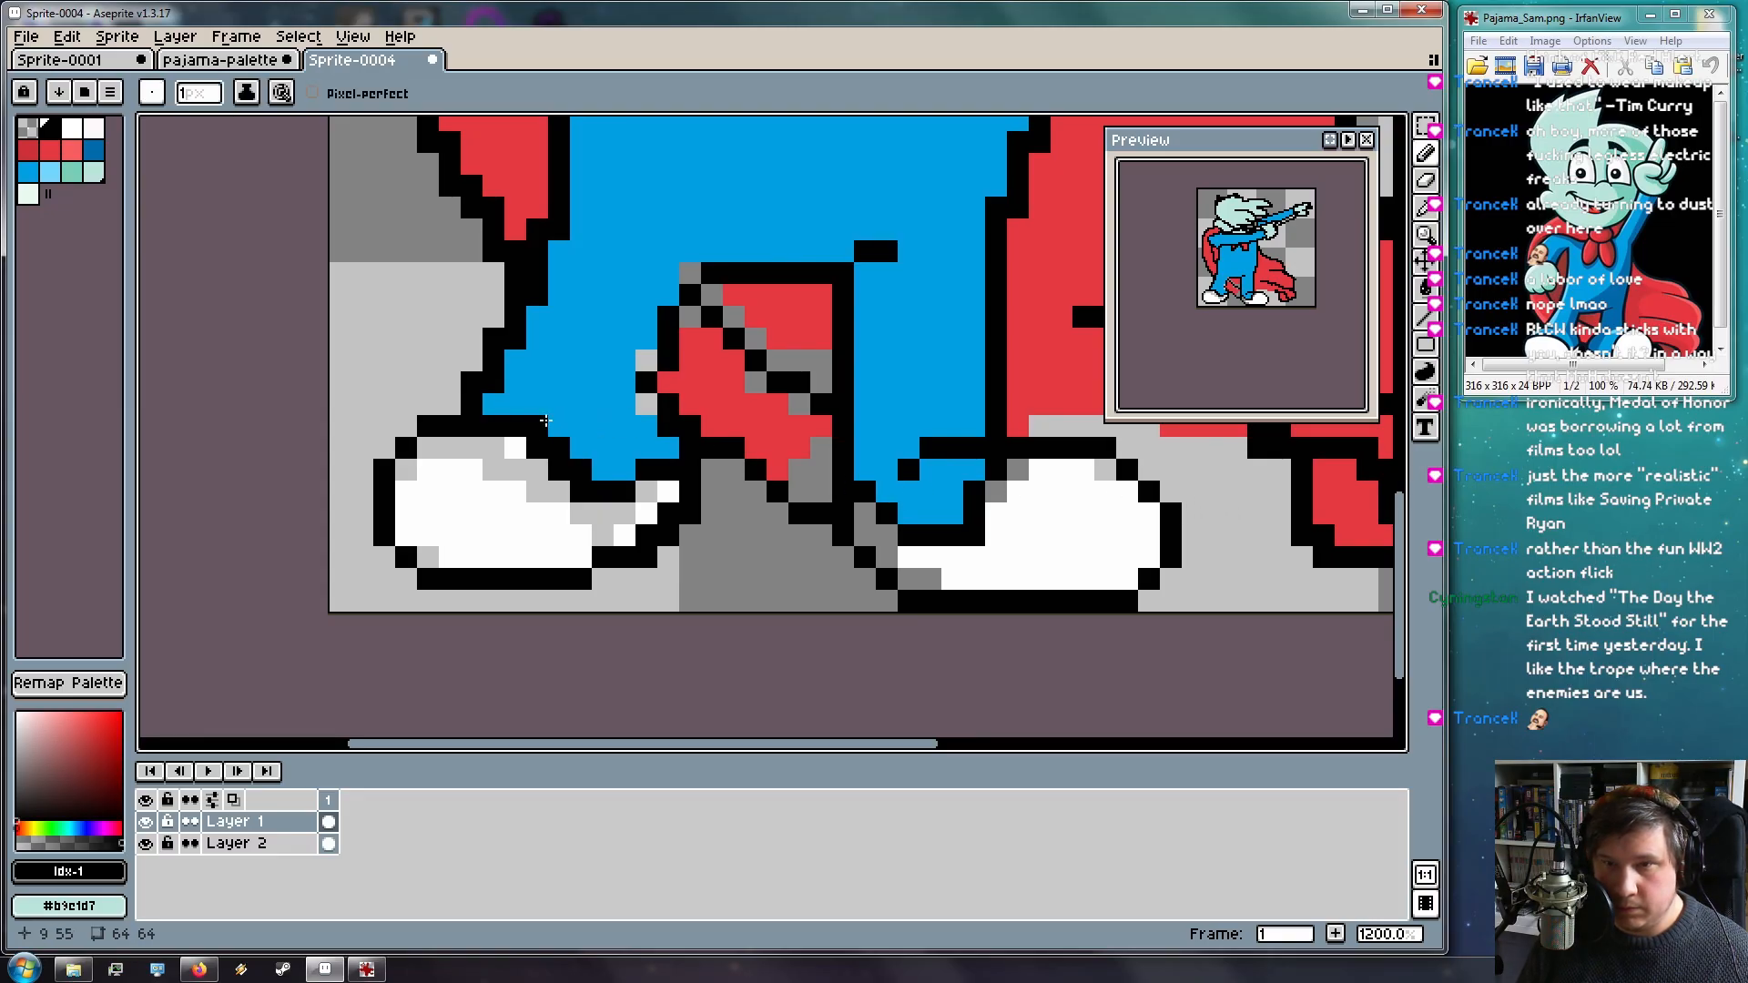
drag(526, 378, 537, 382)
drag(742, 460, 523, 468)
mouse_move(964, 413)
mouse_down()
mouse_move(774, 429)
mouse_move(696, 411)
mouse_up()
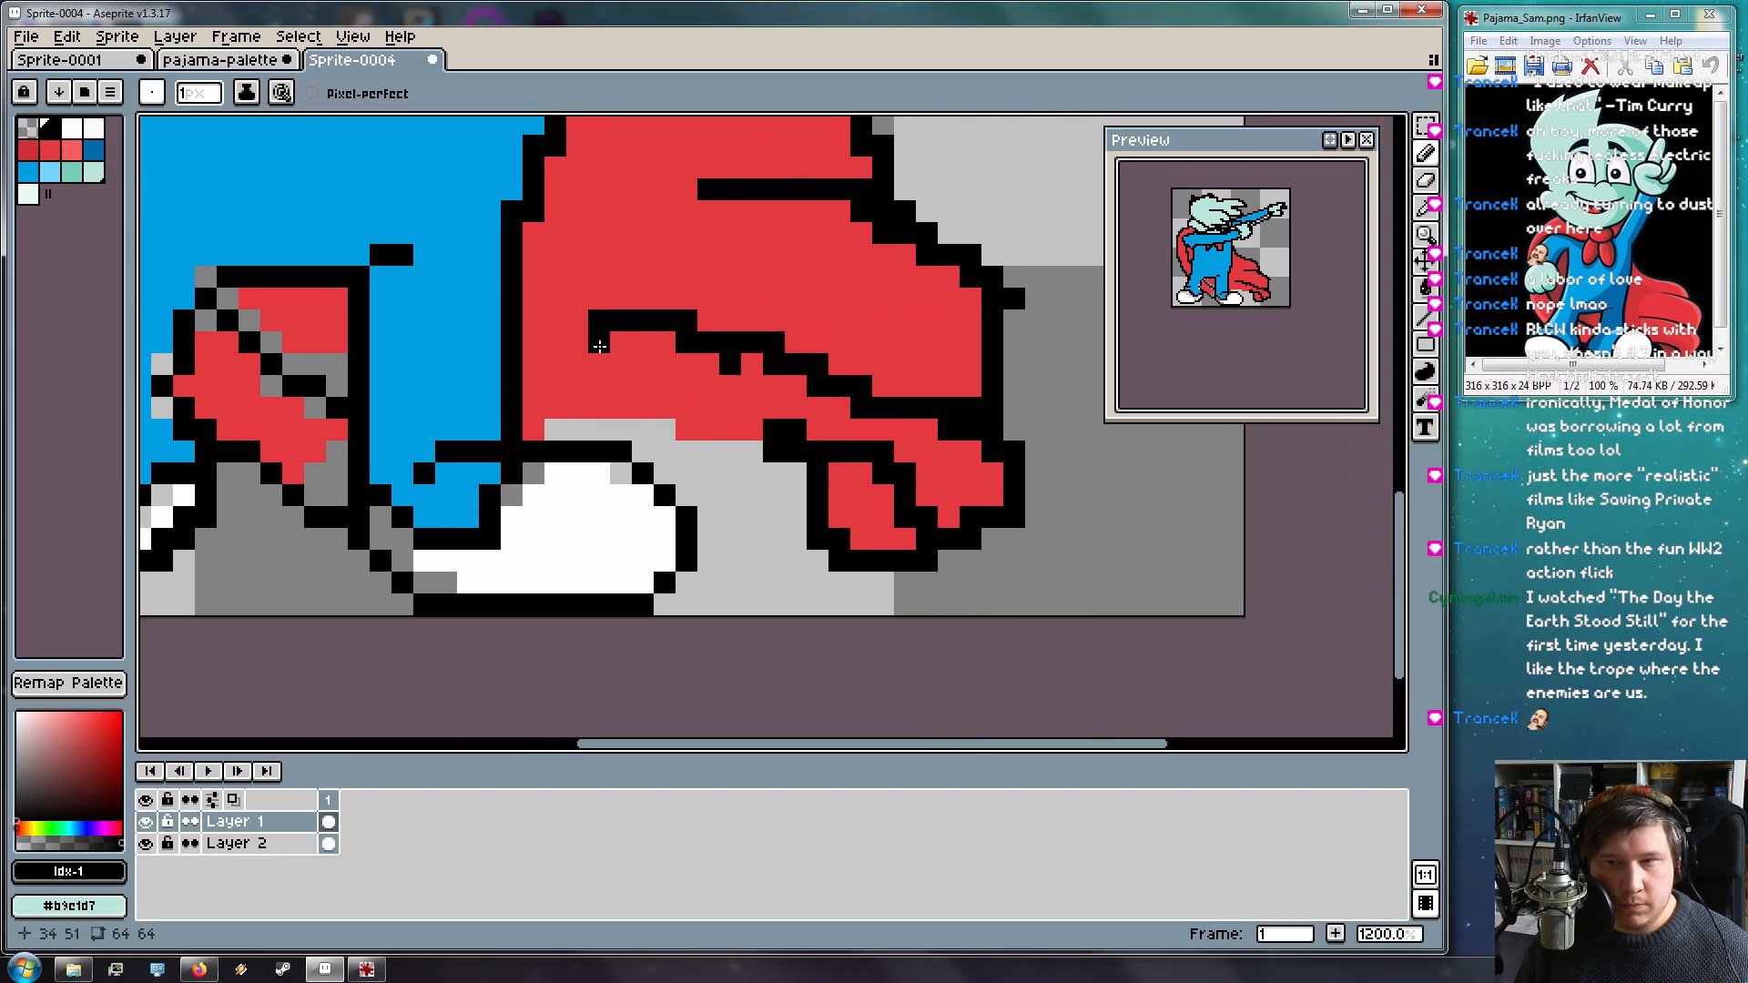
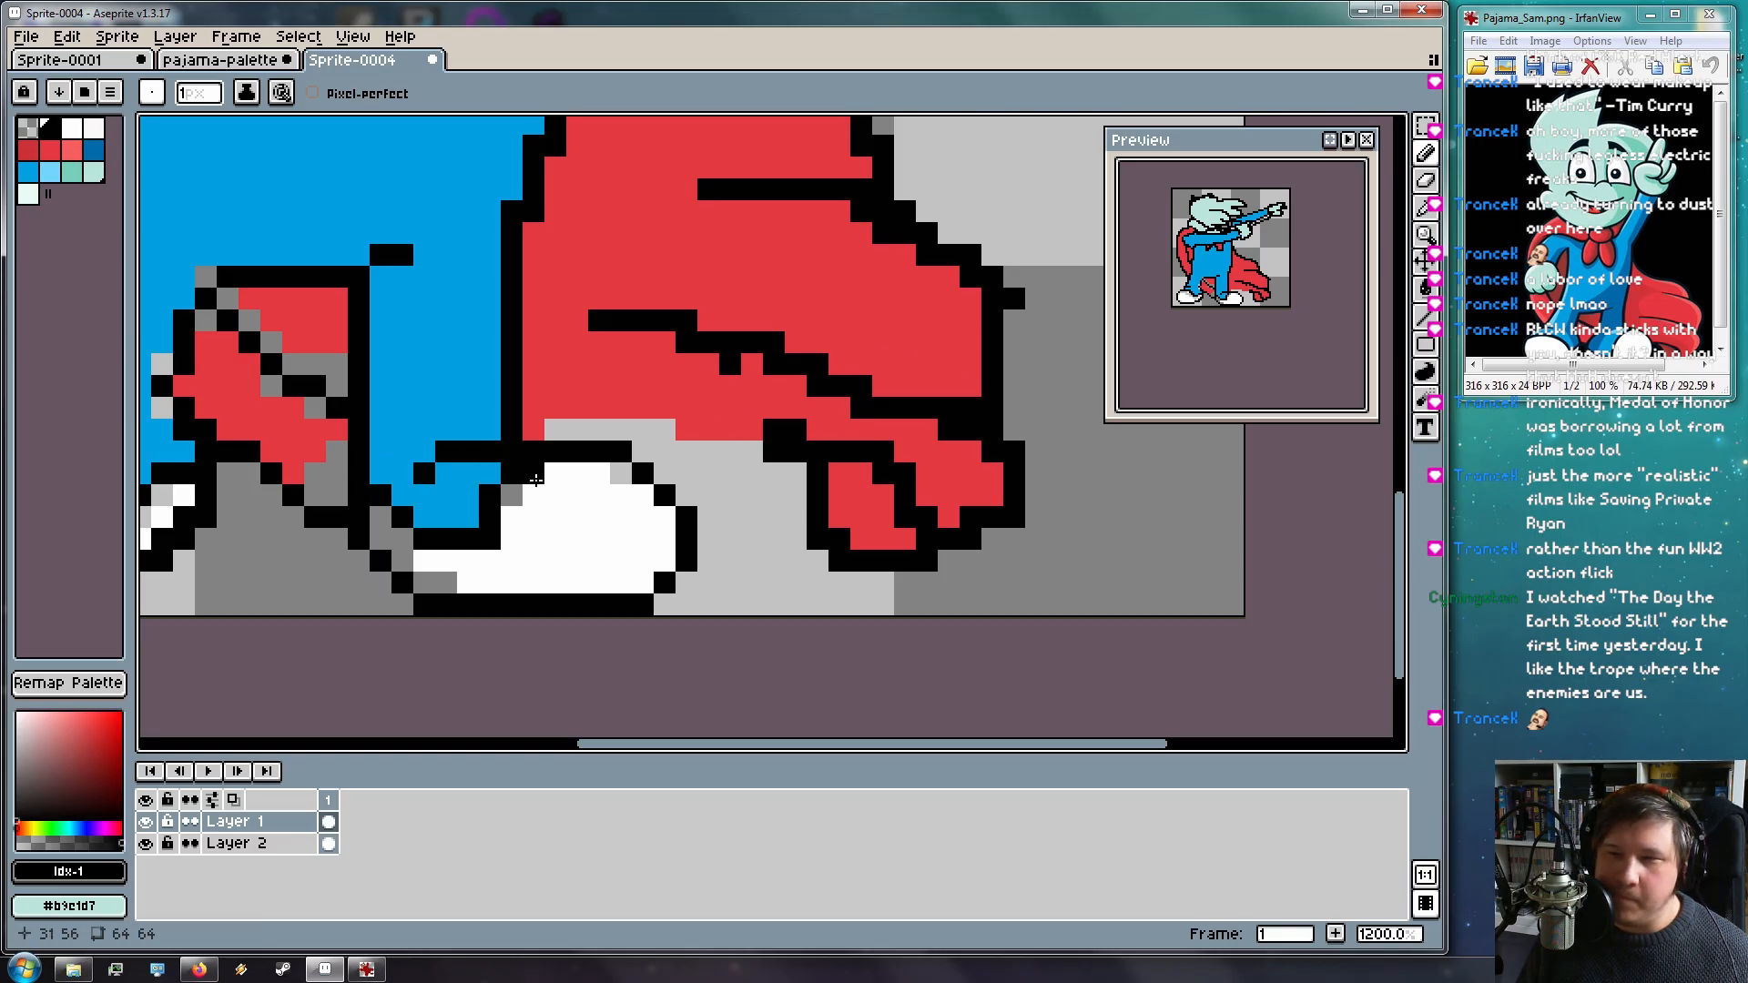
Draw a straight black outline line under the cape, redoing a misplaced first attempt
key(l)
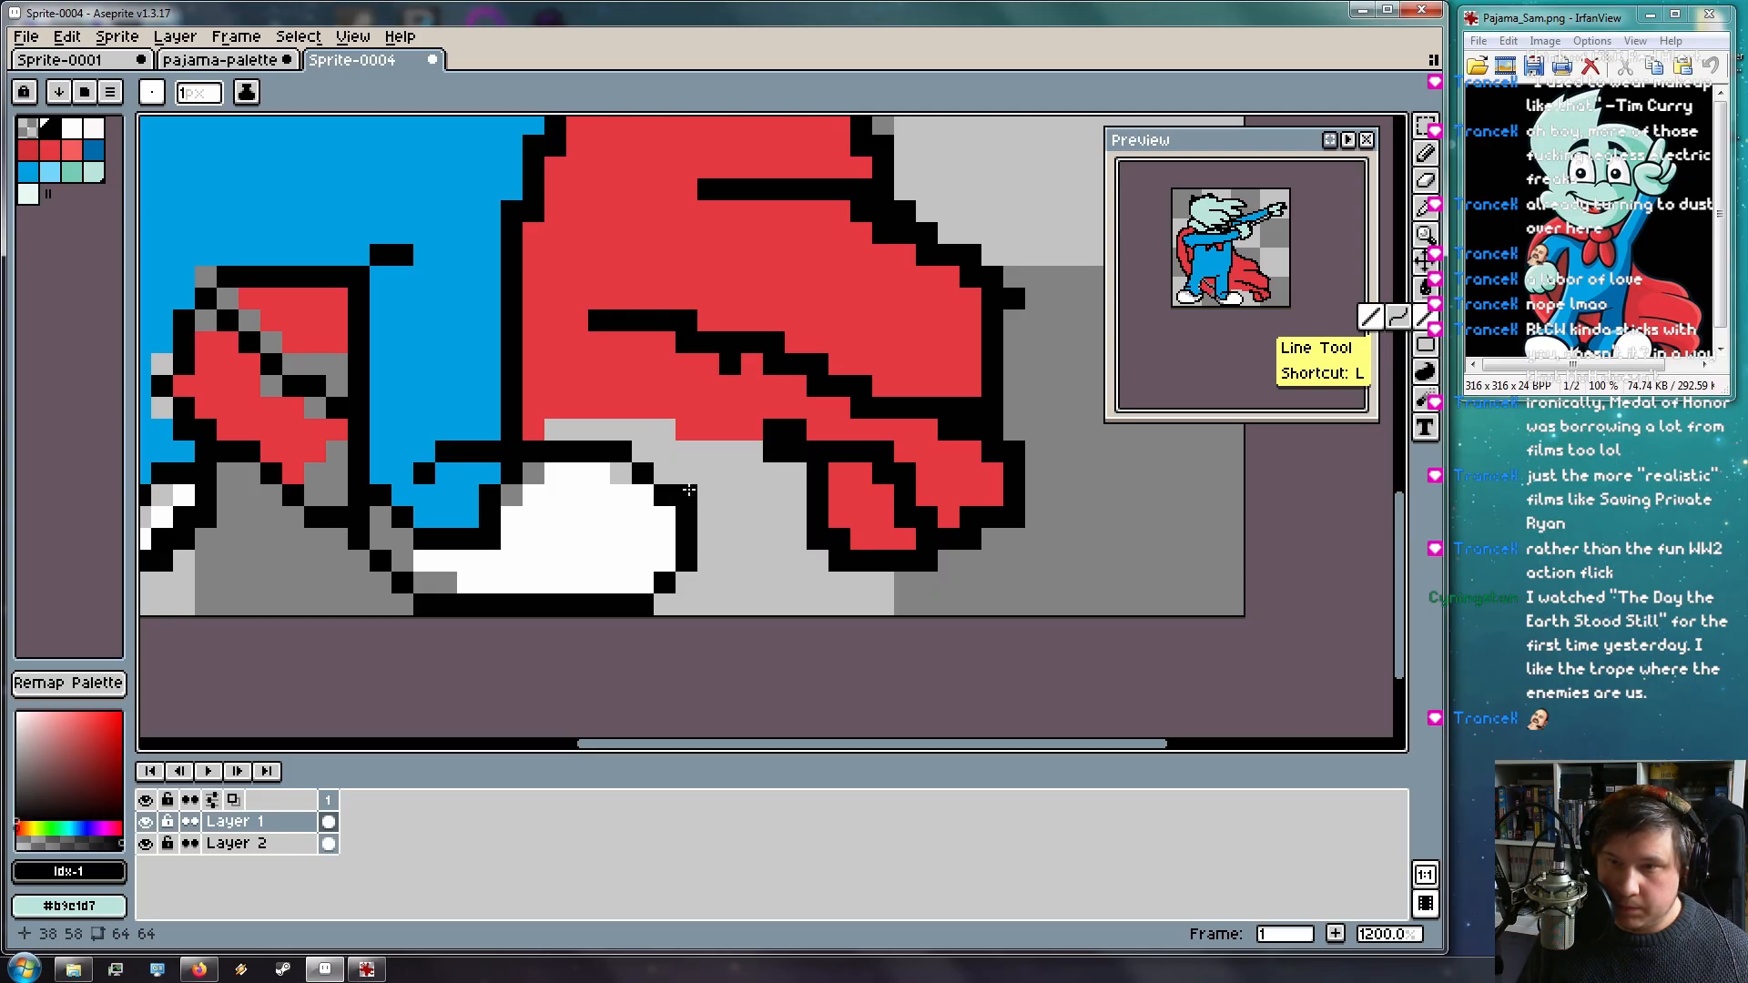
drag(710, 520, 826, 544)
key(ctrl+z)
drag(774, 453, 666, 474)
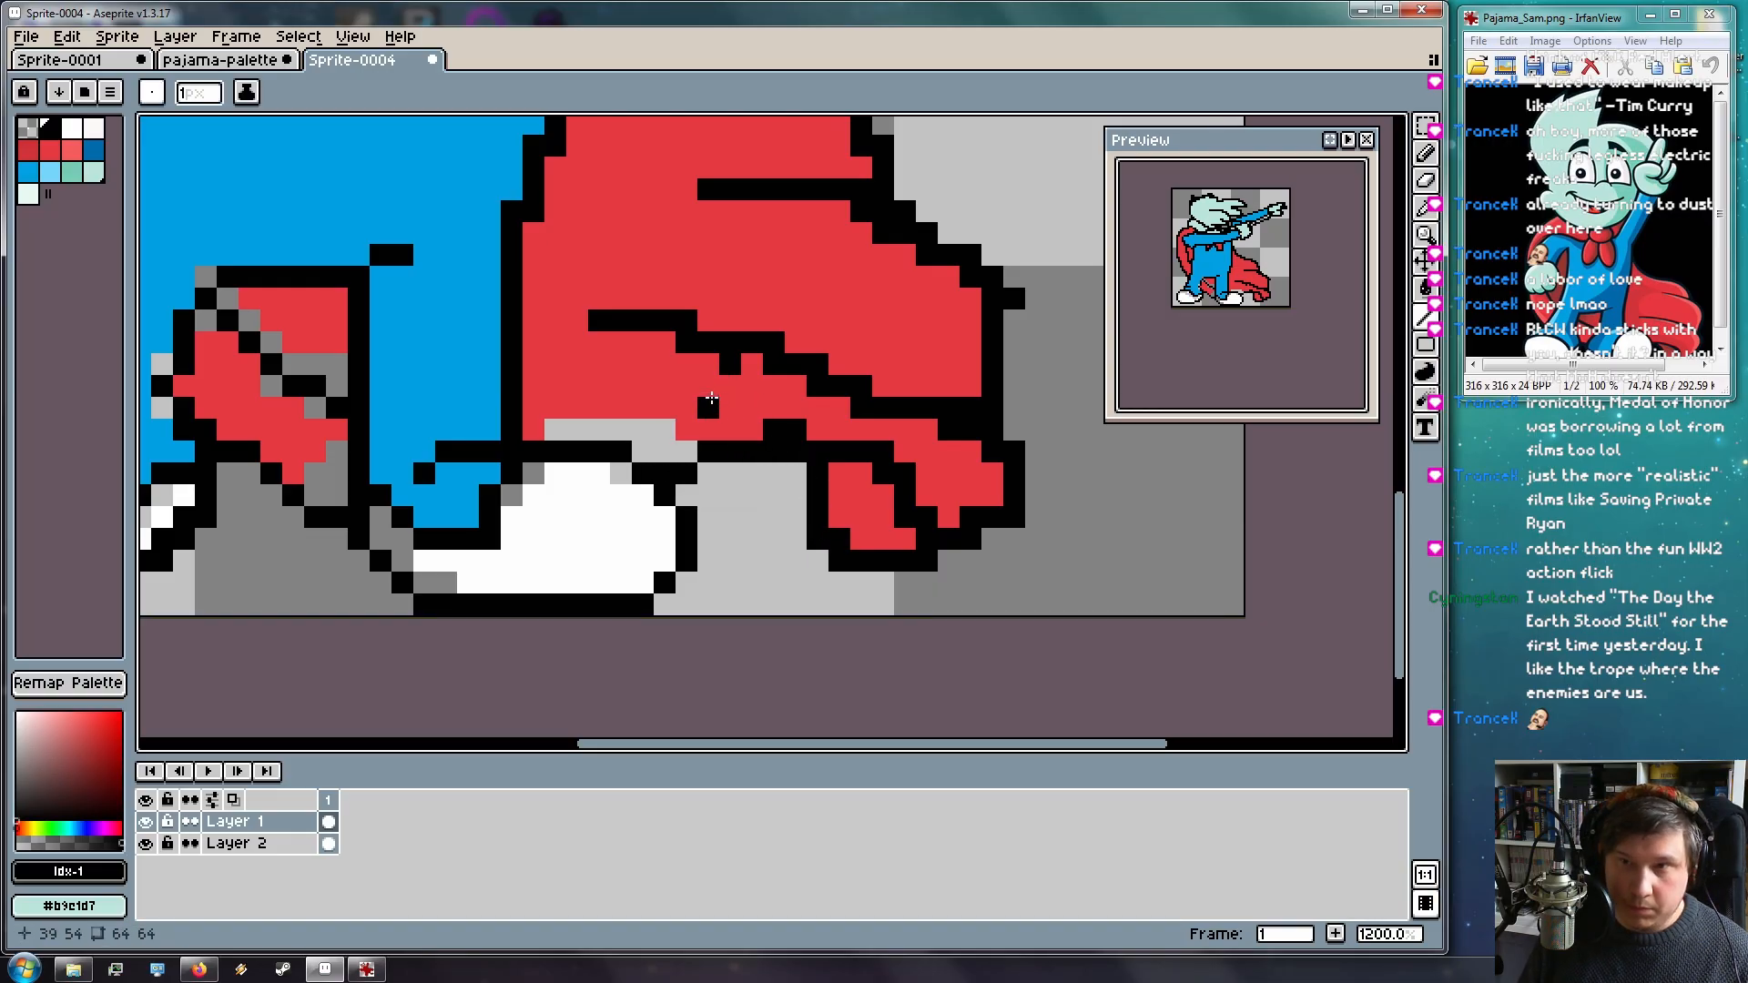
Bucket-fill the light-grey gaps under the cape and between the legs with the cape's red
alt+click(706, 385)
key(g)
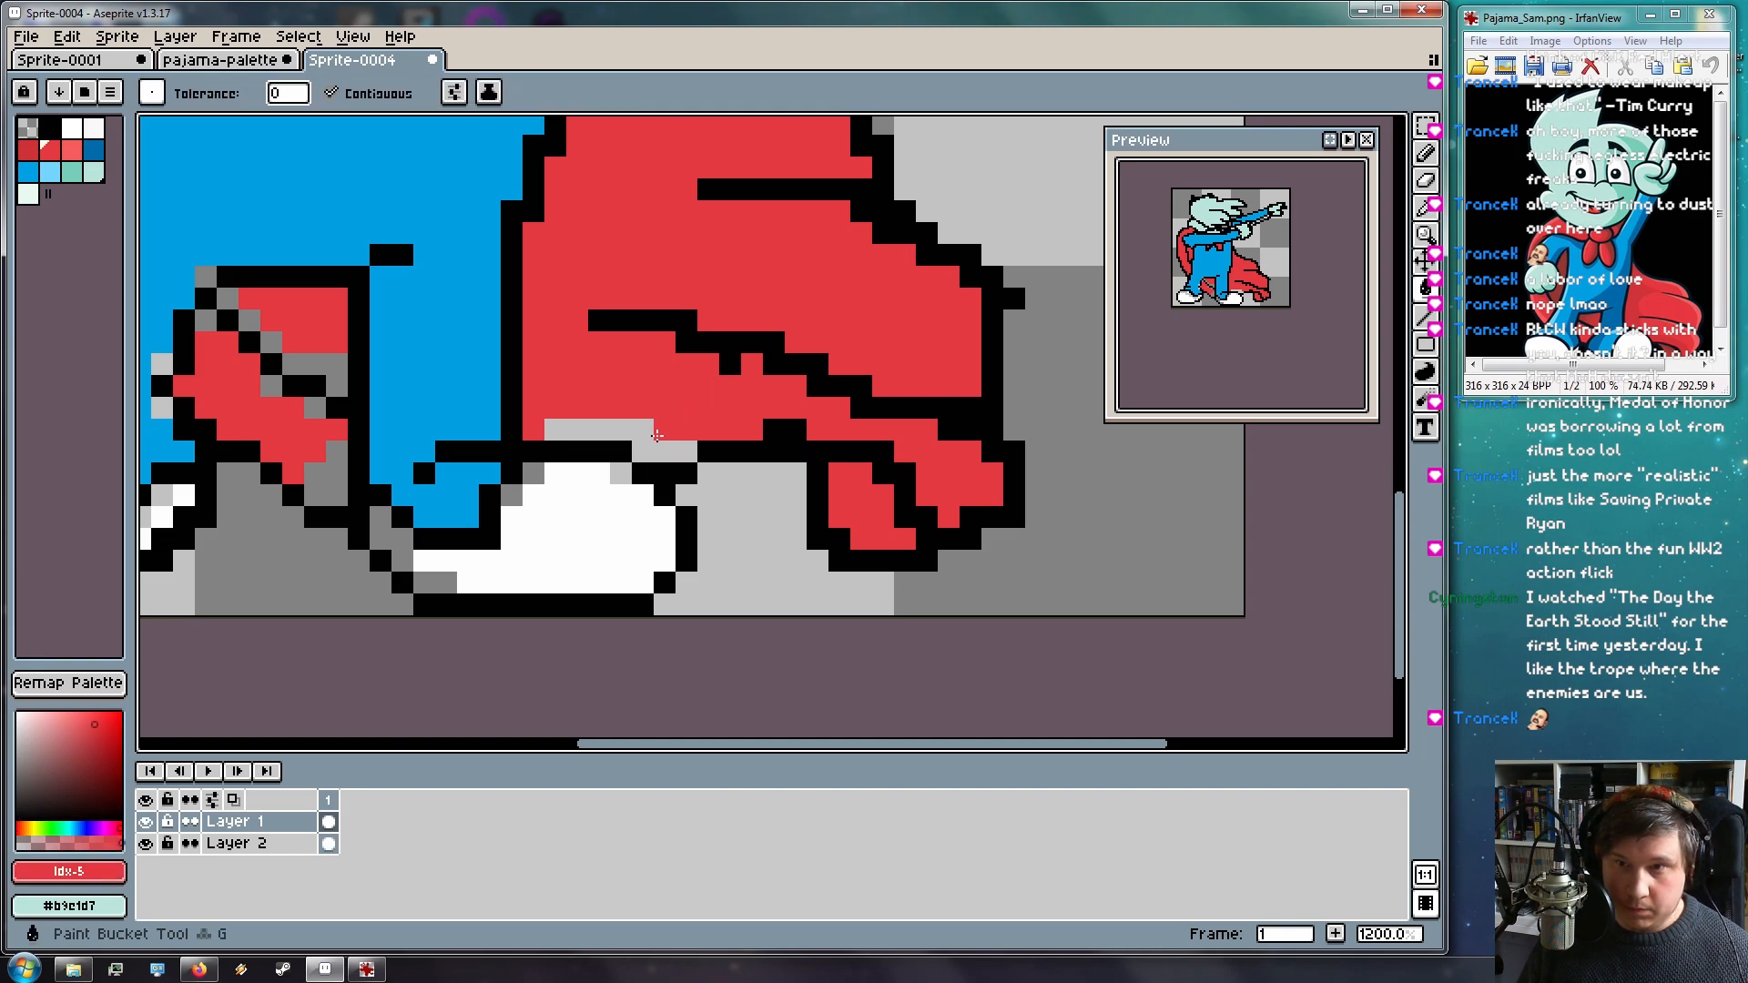
click(671, 426)
drag(496, 394, 952, 424)
click(762, 388)
click(778, 474)
click(771, 446)
Pencil the remaining diagonal and stray grey pixels along the cape red
key(b)
drag(729, 371, 685, 326)
click(663, 349)
drag(642, 425, 667, 476)
alt+click(577, 382)
Paint a grey pixel beside the outline blue and the shoe's grey corner and top row white
click(641, 482)
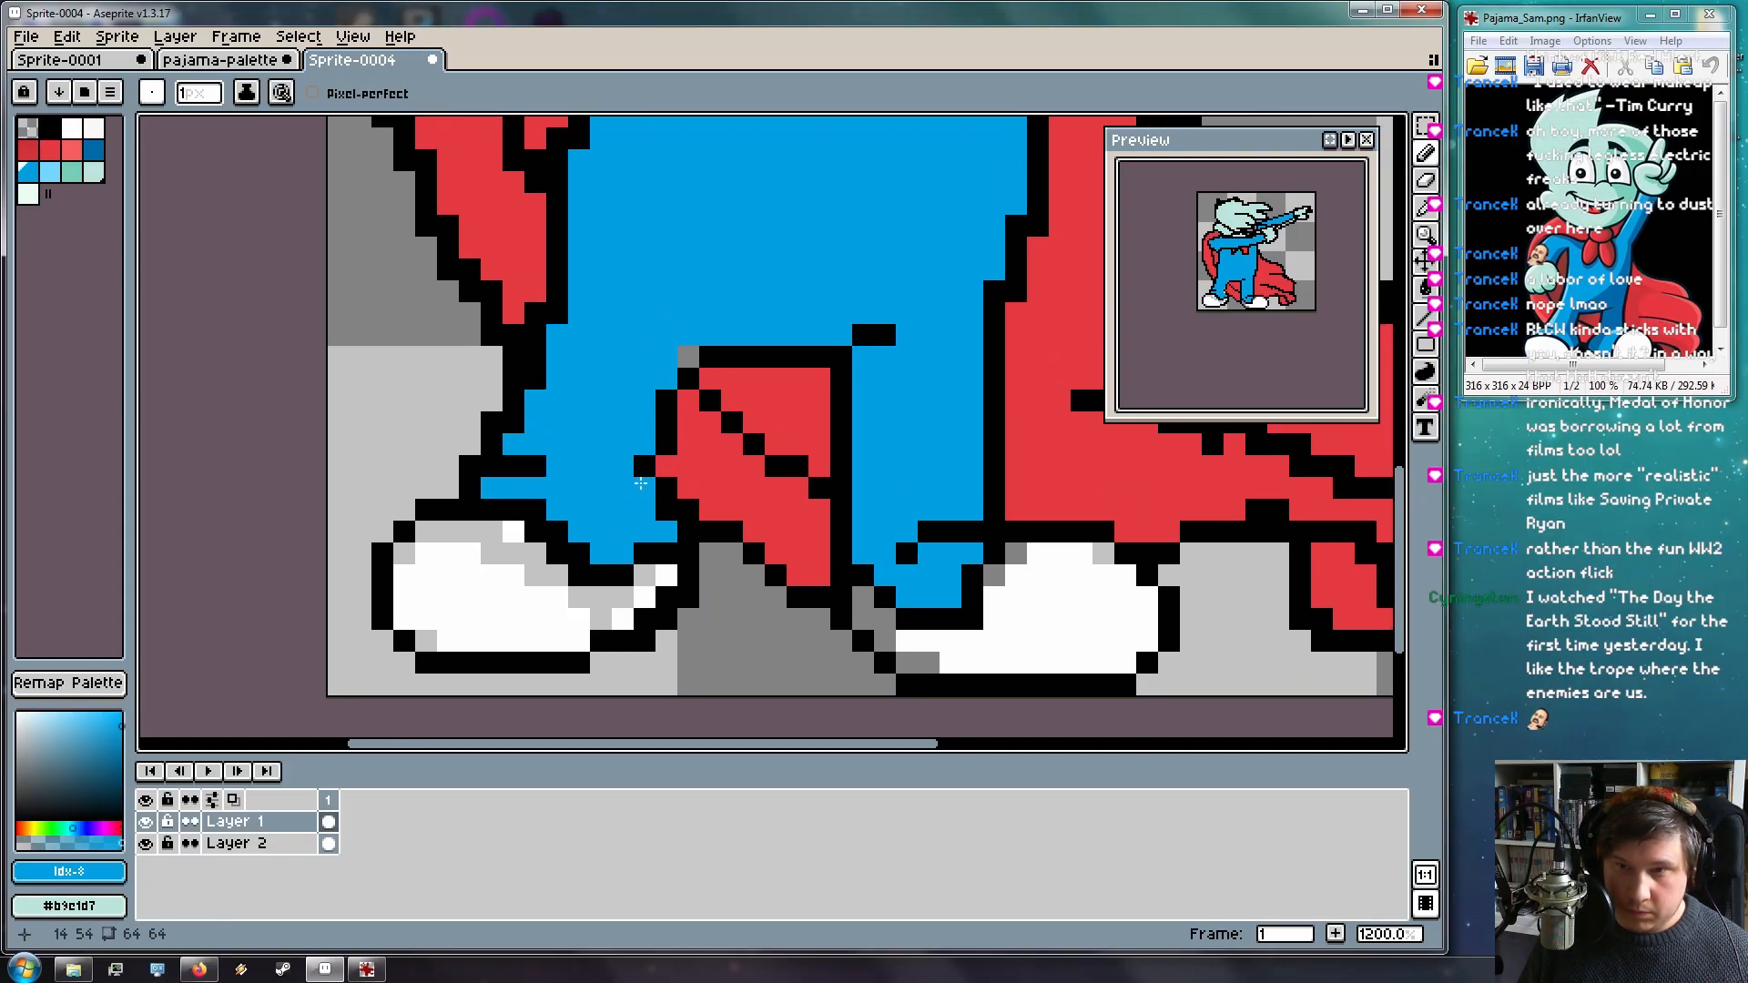
mouse_move(921, 551)
mouse_down()
mouse_move(806, 492)
mouse_move(913, 499)
mouse_up()
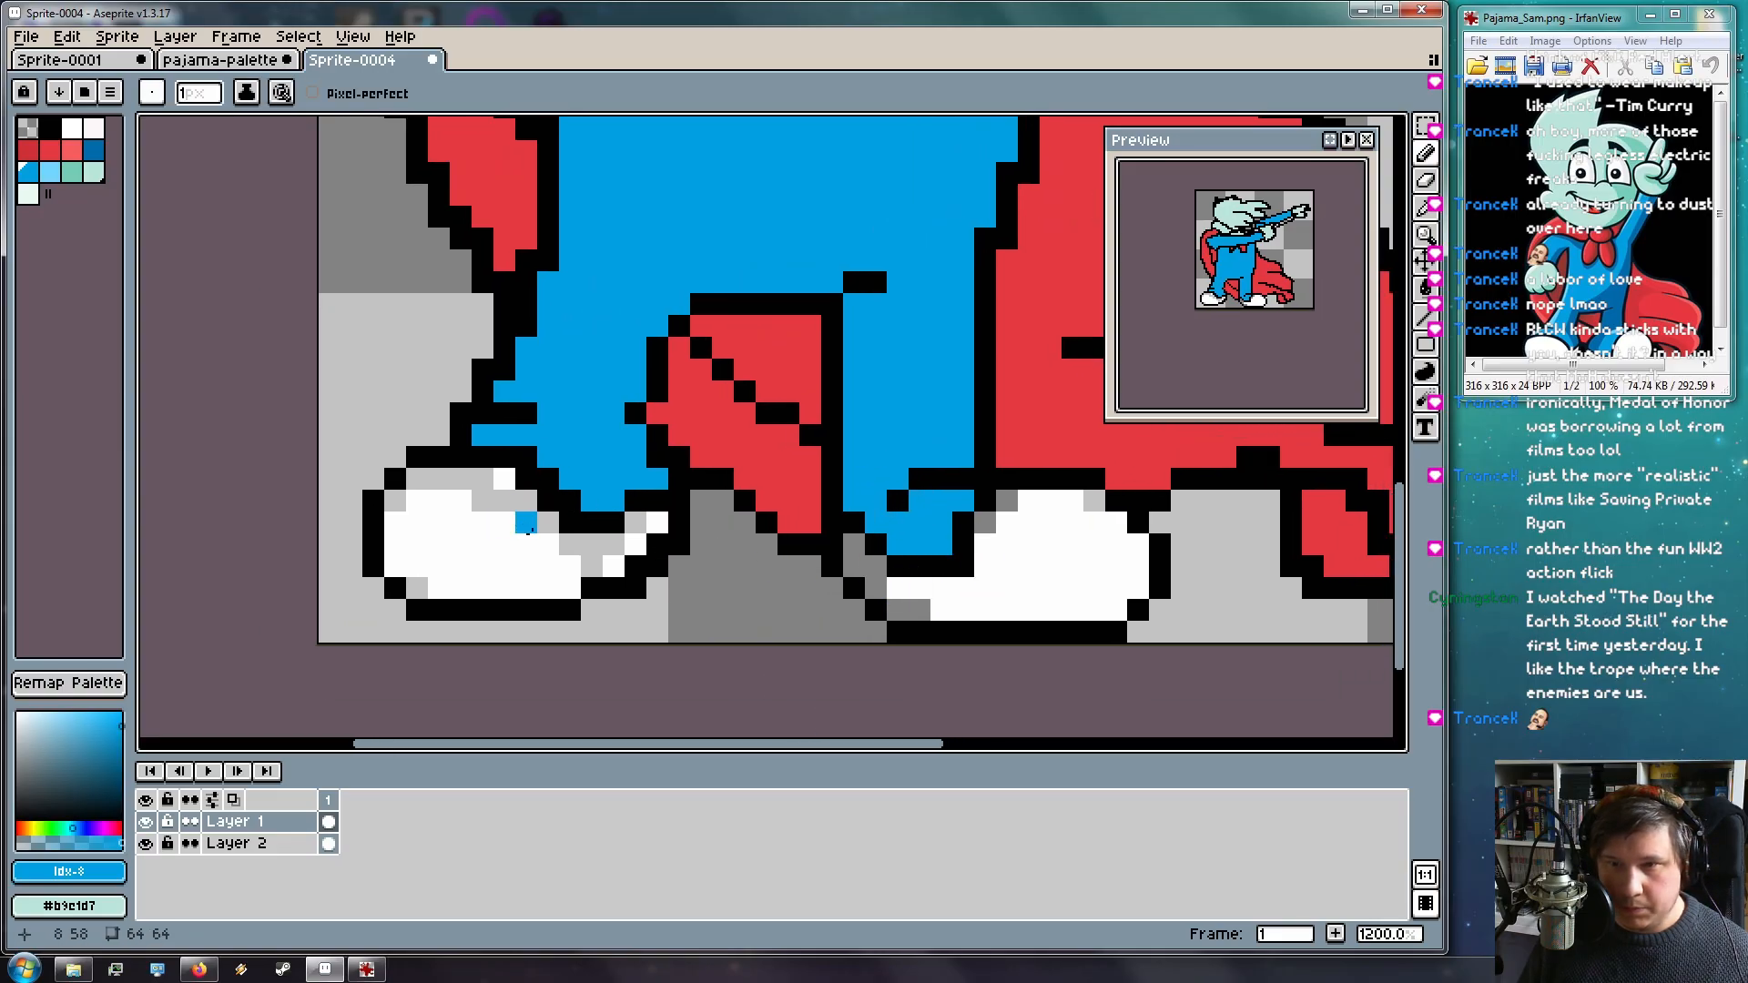
alt+click(505, 541)
click(417, 588)
mouse_move(437, 480)
mouse_down()
mouse_move(488, 478)
mouse_move(421, 475)
mouse_move(430, 493)
mouse_move(549, 508)
mouse_move(538, 528)
mouse_move(578, 547)
mouse_move(548, 505)
mouse_move(592, 546)
mouse_up()
Undo and redo through the recent strokes, keeping the shoe fill
key(ctrl+z)
key(ctrl+z)
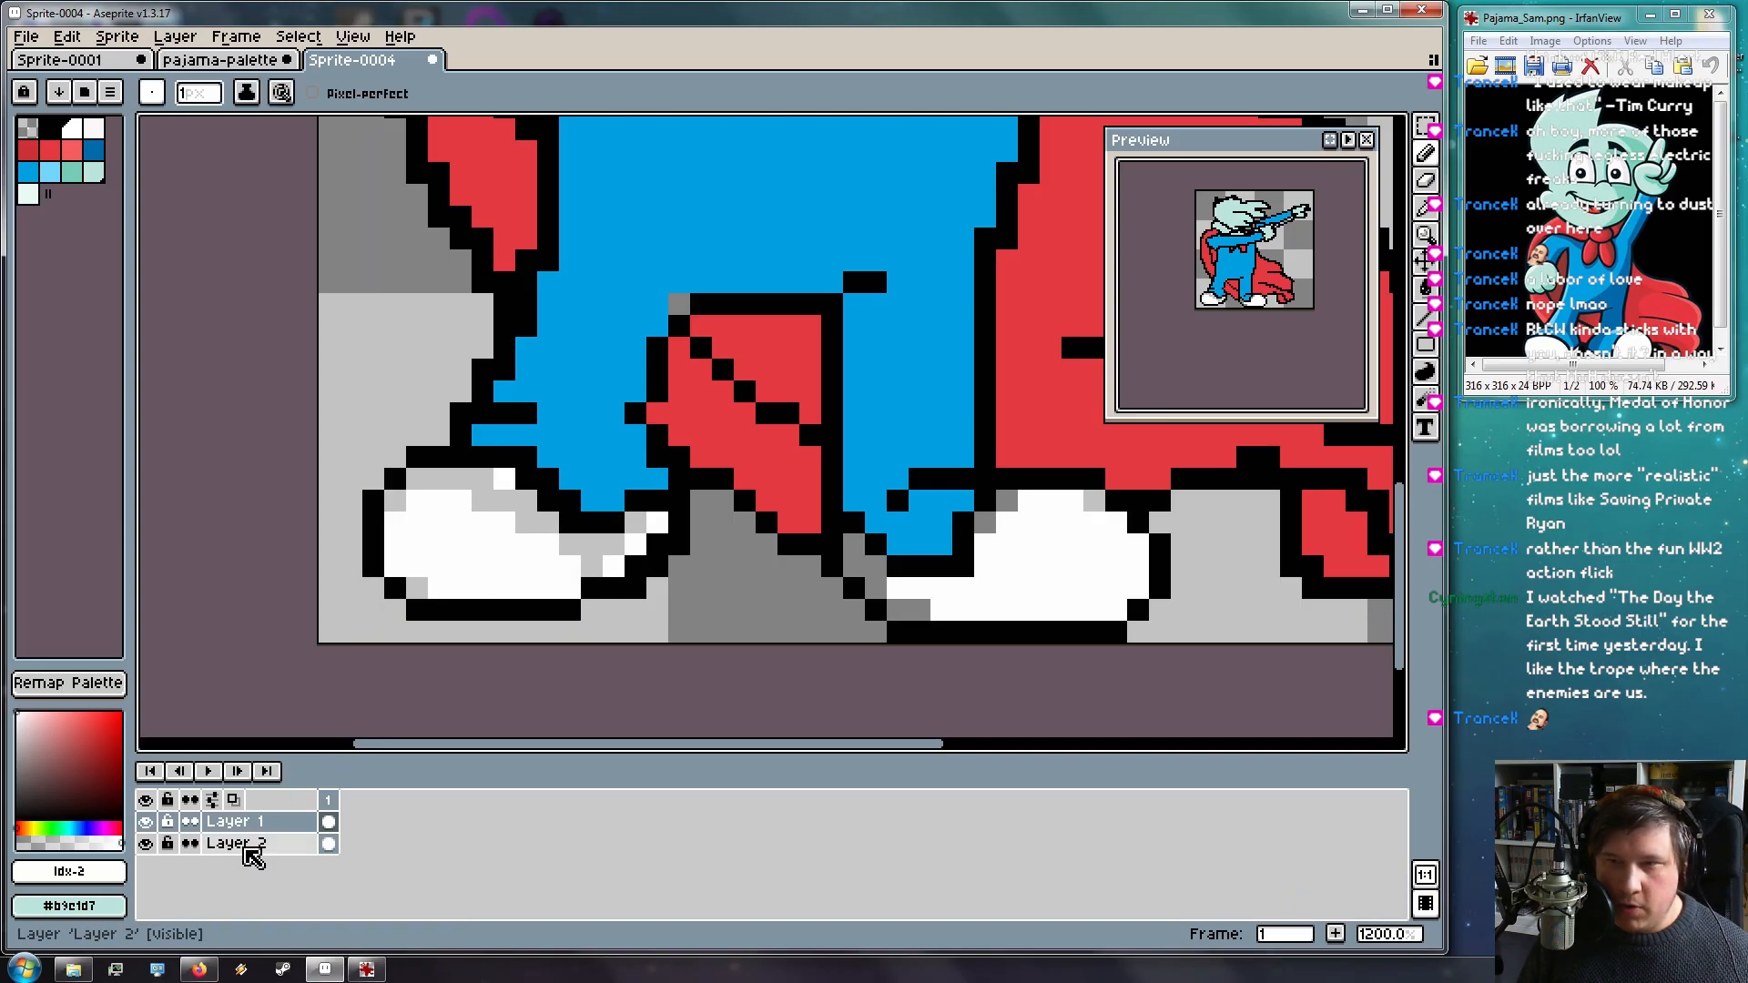
key(ctrl+z)
key(ctrl+z)
key(ctrl+z)
key(ctrl+z)
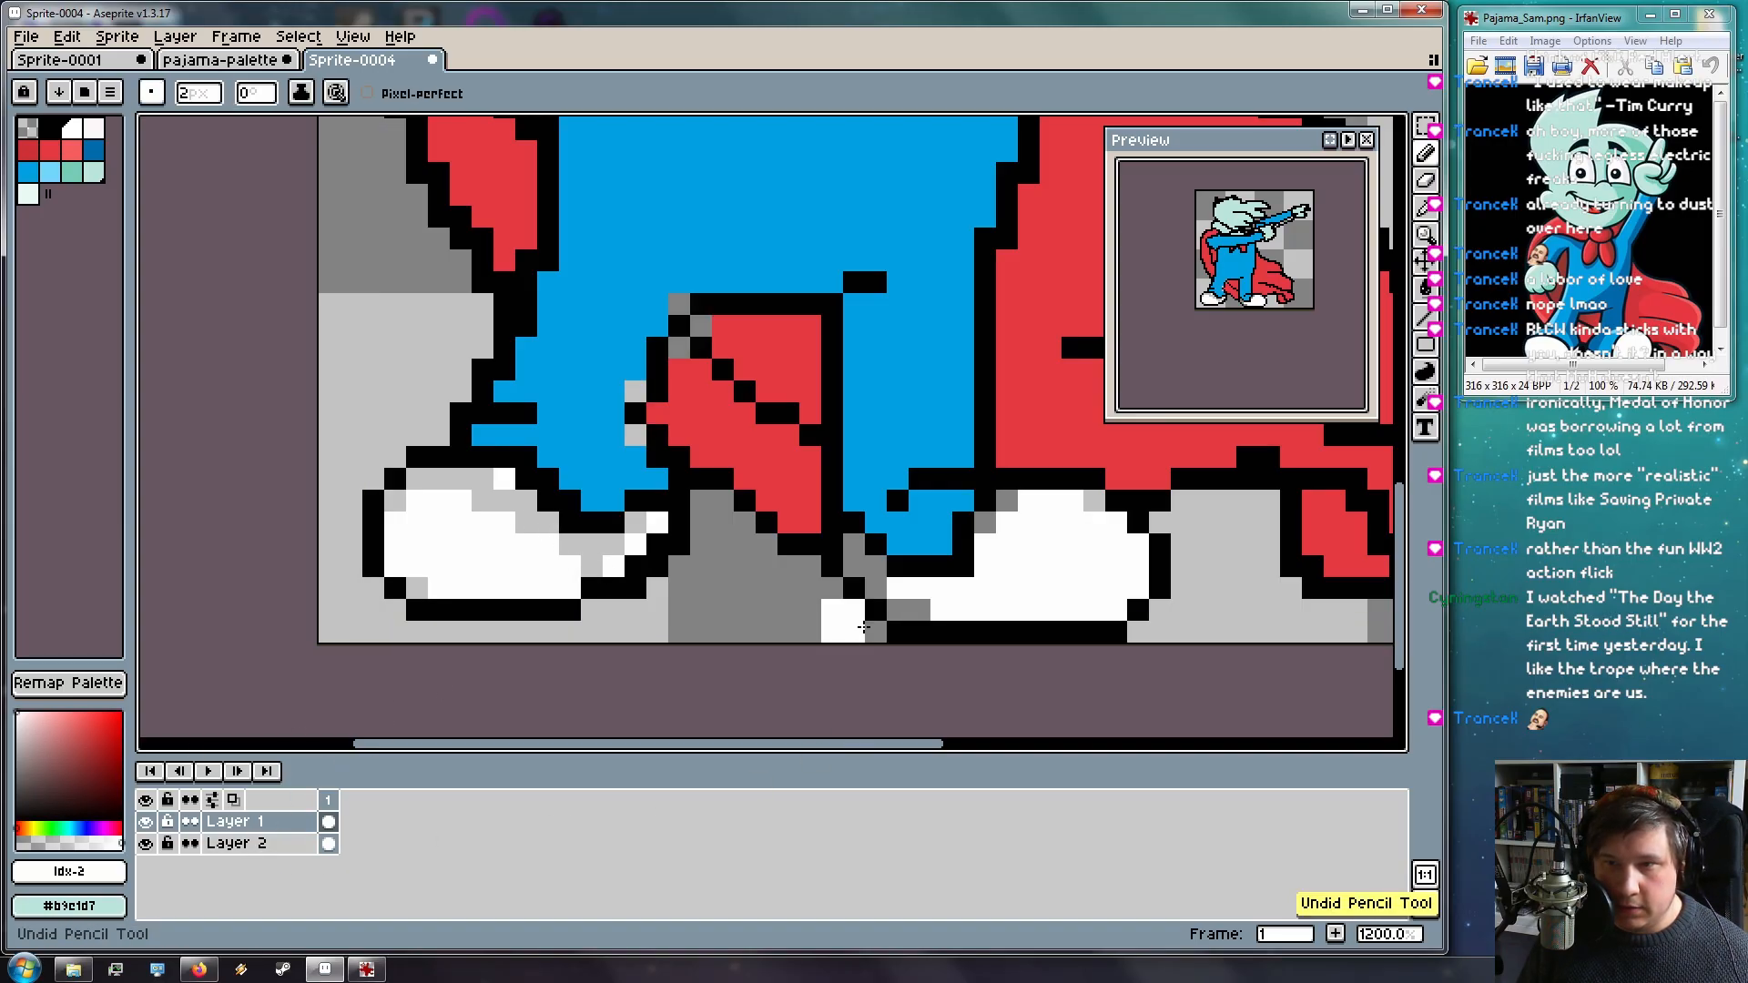
key(ctrl+z)
key(ctrl+z)
key(ctrl+z)
key(ctrl+z)
key(ctrl+z)
key(ctrl+z)
key(ctrl+z)
key(ctrl+y)
key(ctrl+z)
key(ctrl+y)
key(ctrl+z)
key(ctrl+y)
On Layer 2 with a 1 px pencil, paint both shoes' grey top edges white
click(248, 851)
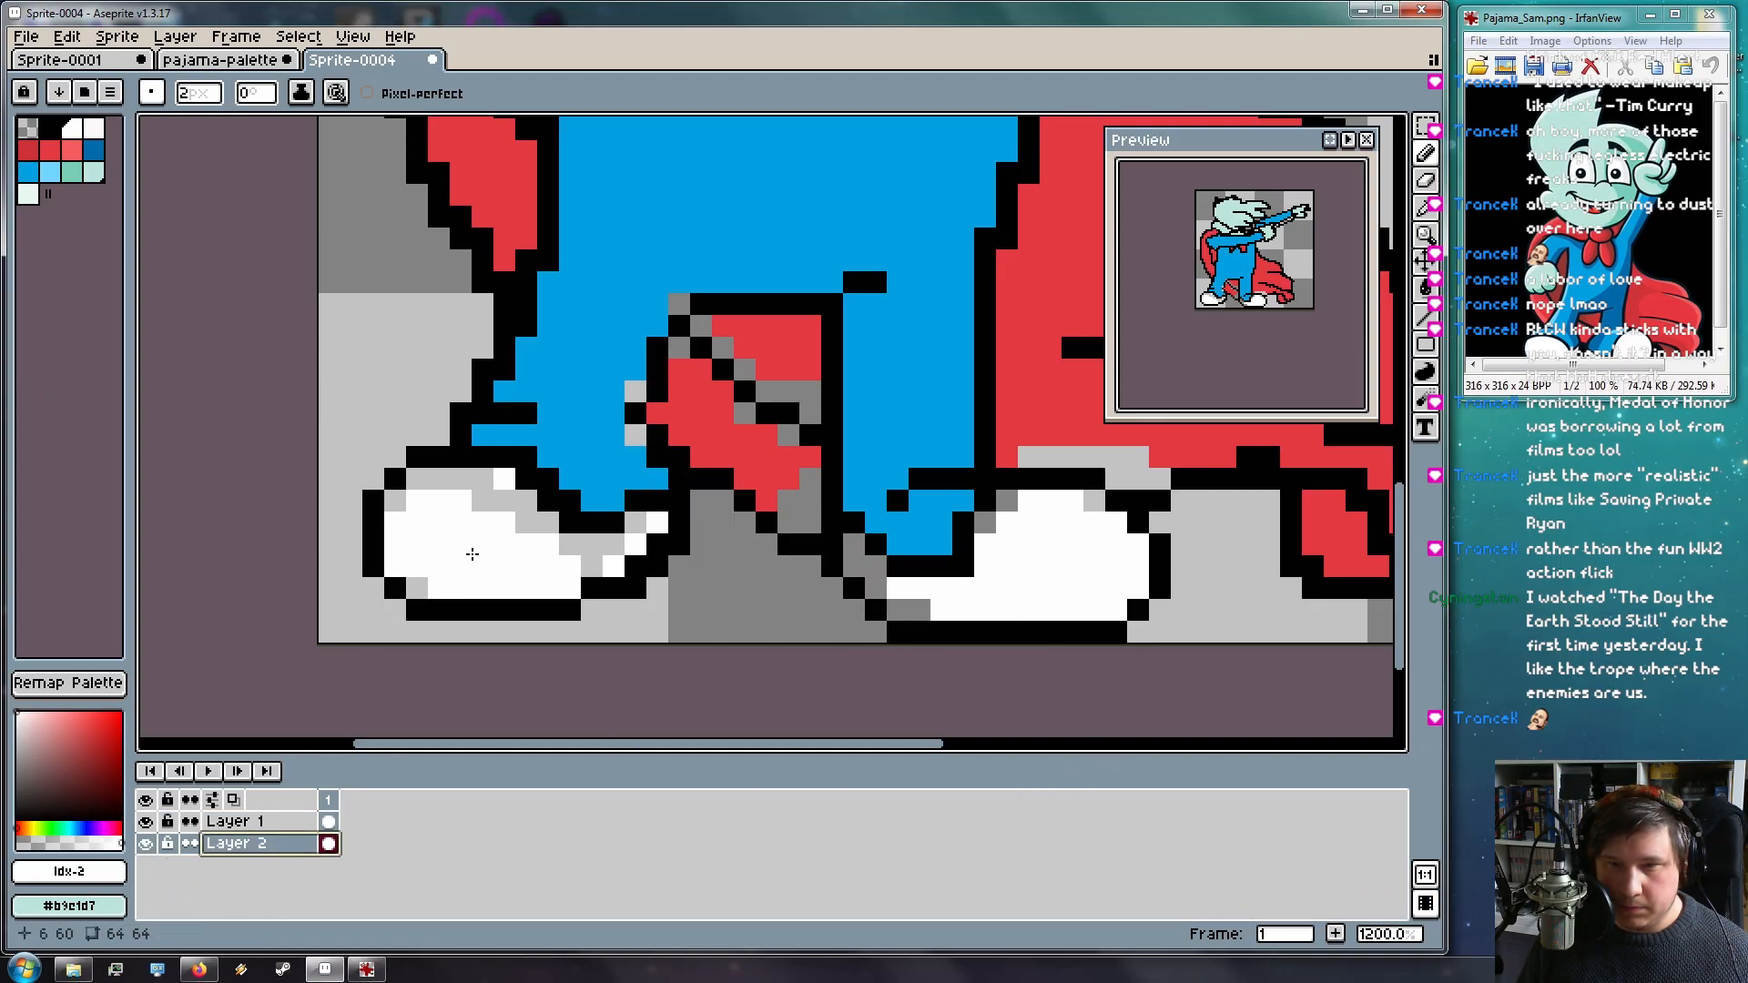
mouse_move(485, 503)
mouse_down()
mouse_move(425, 483)
mouse_move(396, 513)
mouse_move(403, 553)
mouse_move(473, 553)
mouse_up()
key(ctrl+z)
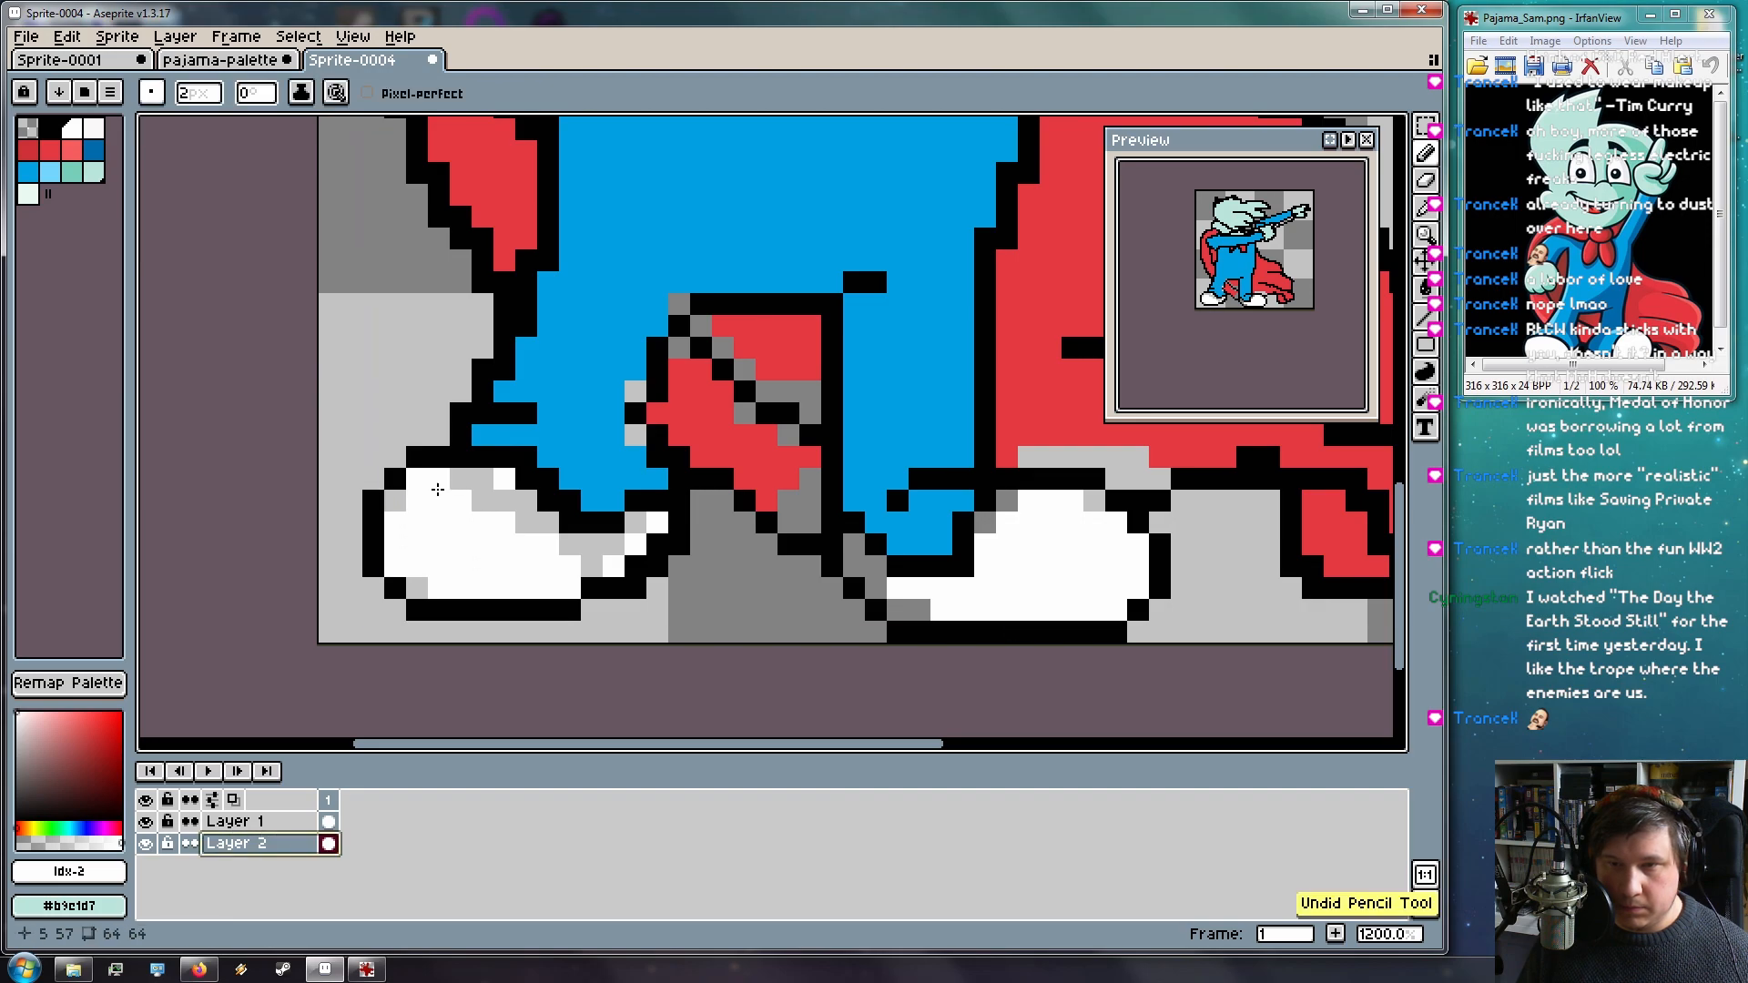
drag(214, 95, 180, 121)
mouse_move(418, 493)
mouse_down()
mouse_move(491, 496)
mouse_move(489, 541)
mouse_move(402, 512)
mouse_up()
mouse_move(519, 490)
mouse_down()
mouse_move(557, 532)
mouse_move(517, 509)
mouse_move(600, 560)
mouse_move(644, 537)
mouse_up()
drag(755, 464, 402, 461)
mouse_move(501, 567)
mouse_down()
mouse_move(568, 608)
mouse_move(660, 507)
mouse_up()
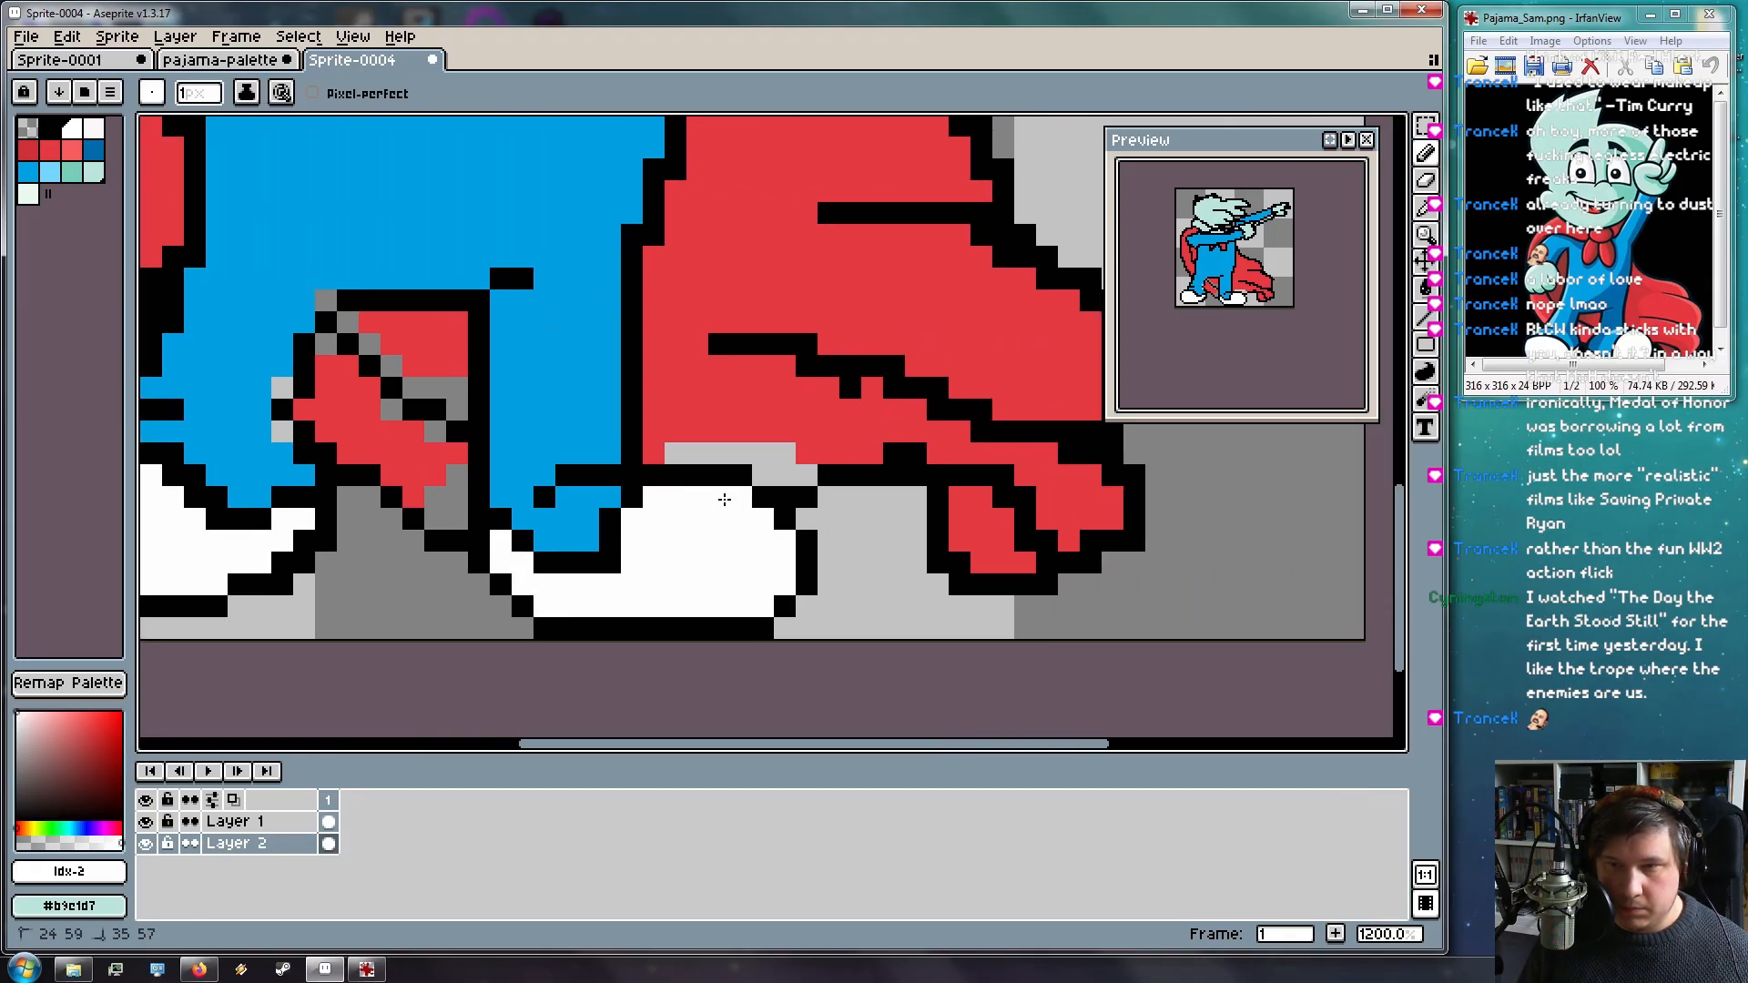
Erase the outline pixel at the shoe's bottom on Layer 1 and fill it white on Layer 2
key(e)
click(235, 821)
click(610, 563)
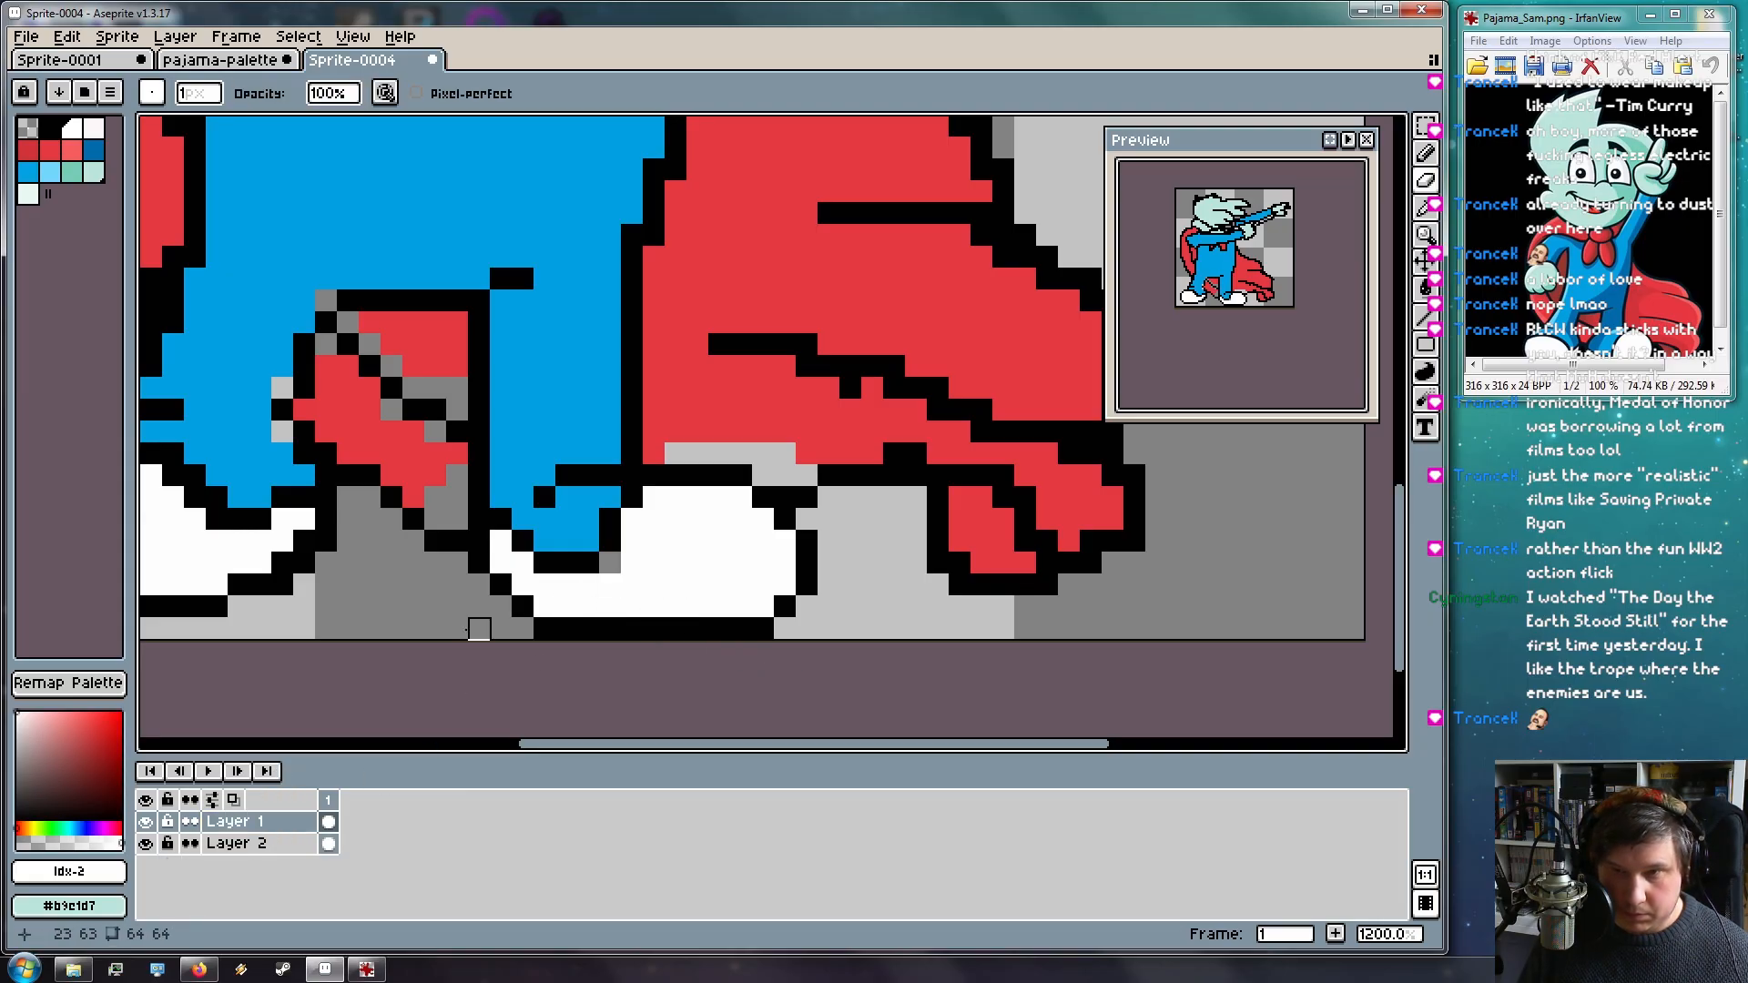
click(235, 843)
key(g)
click(610, 562)
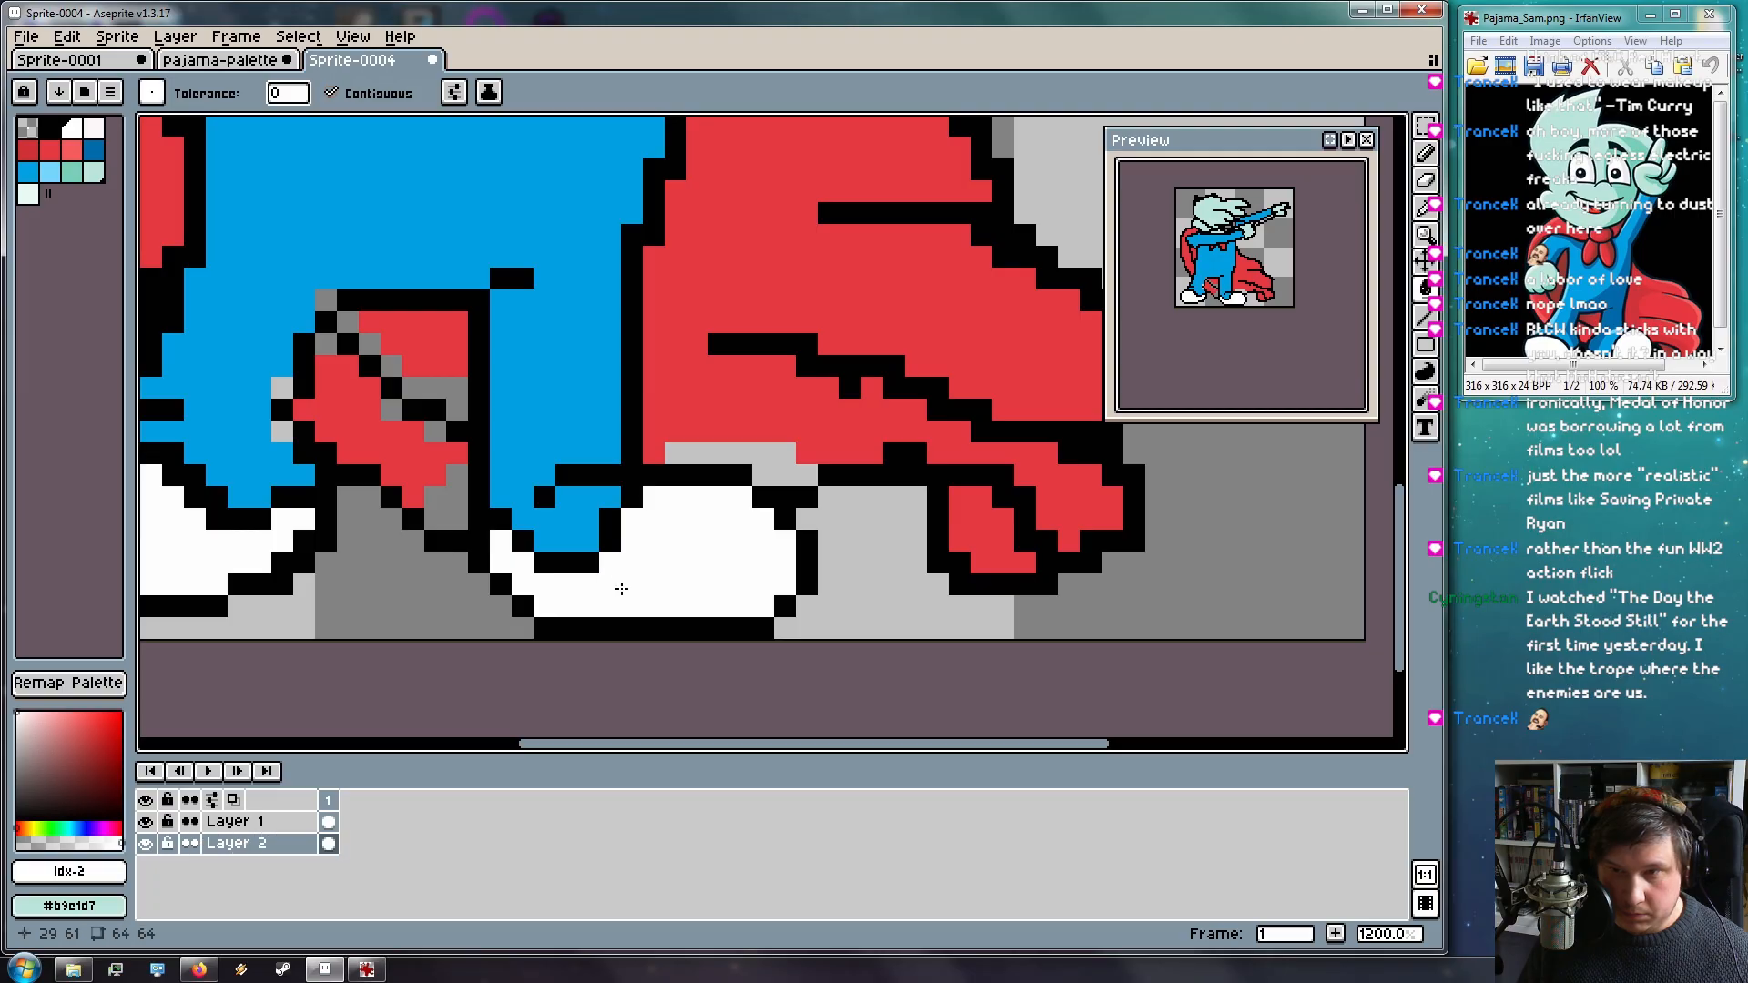
Fill two light-grey pixels beside the leg with the pajama blue
key(space)
drag(539, 489, 719, 539)
drag(636, 503, 802, 594)
alt+click(592, 496)
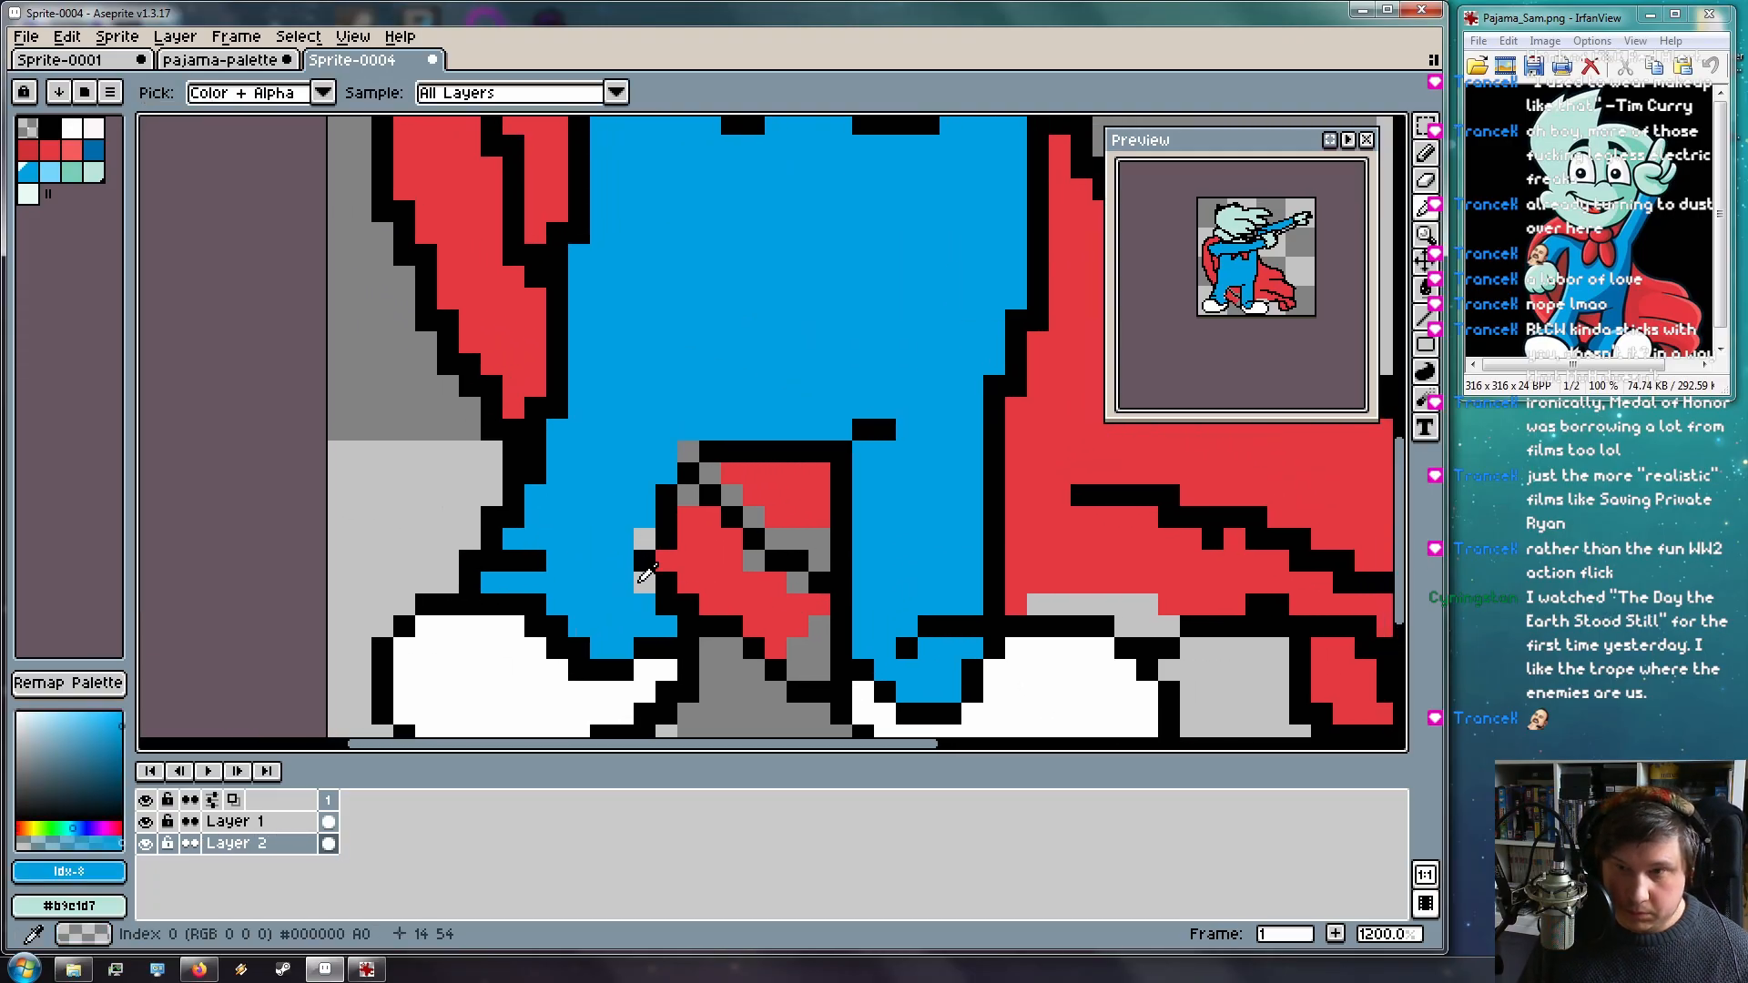
click(638, 541)
click(645, 579)
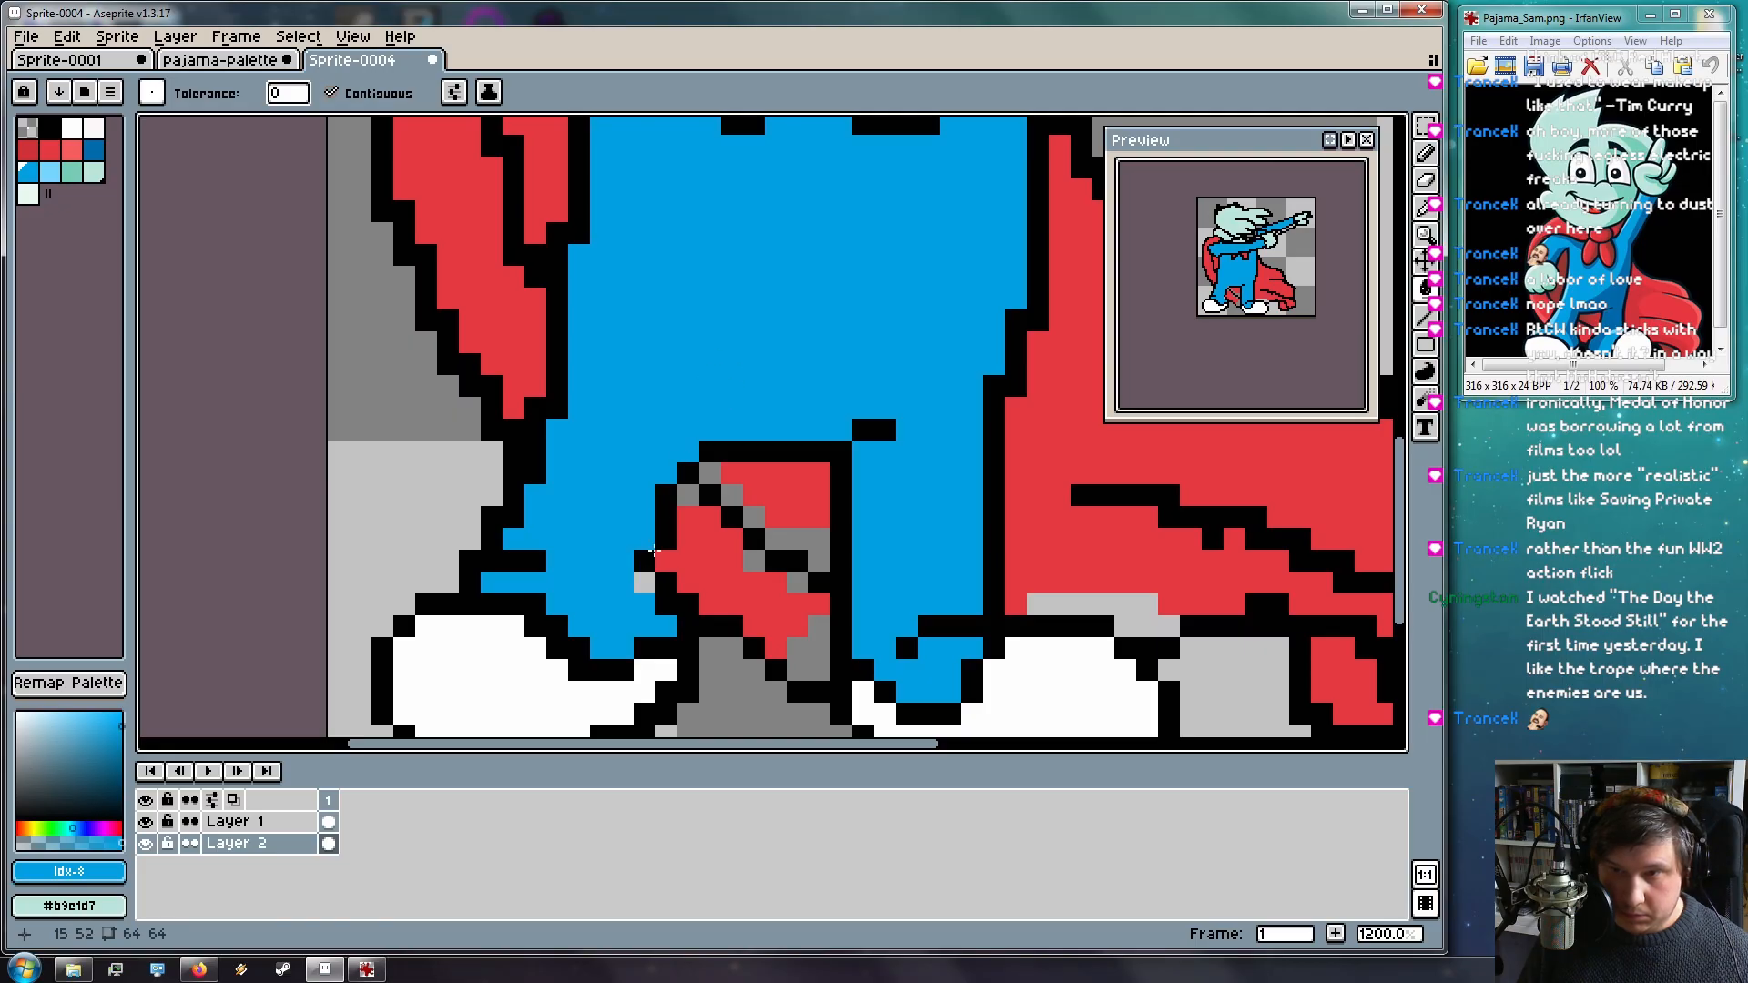
Pencil the grey diagonal and the grey strip under the cape red
key(space)
drag(644, 589, 408, 488)
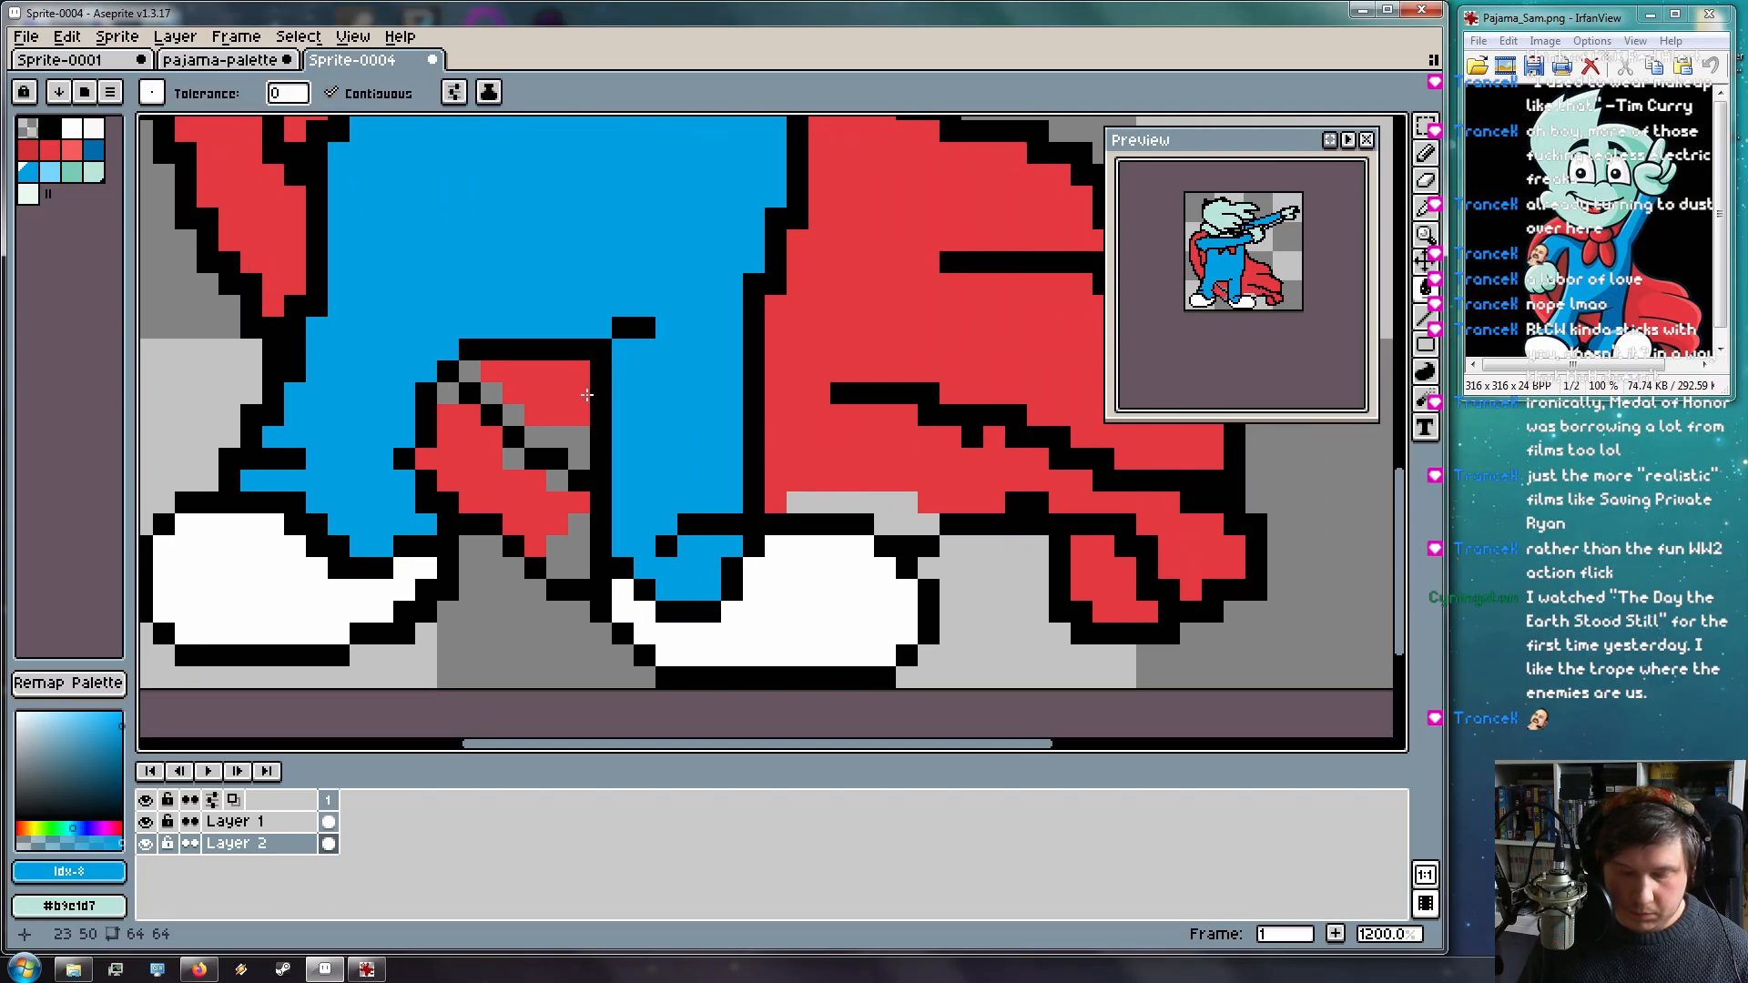
alt+click(591, 394)
key(b)
mouse_move(483, 377)
mouse_down()
mouse_move(446, 406)
mouse_move(510, 417)
mouse_move(581, 496)
mouse_move(558, 538)
mouse_up()
key(space)
drag(829, 499, 909, 519)
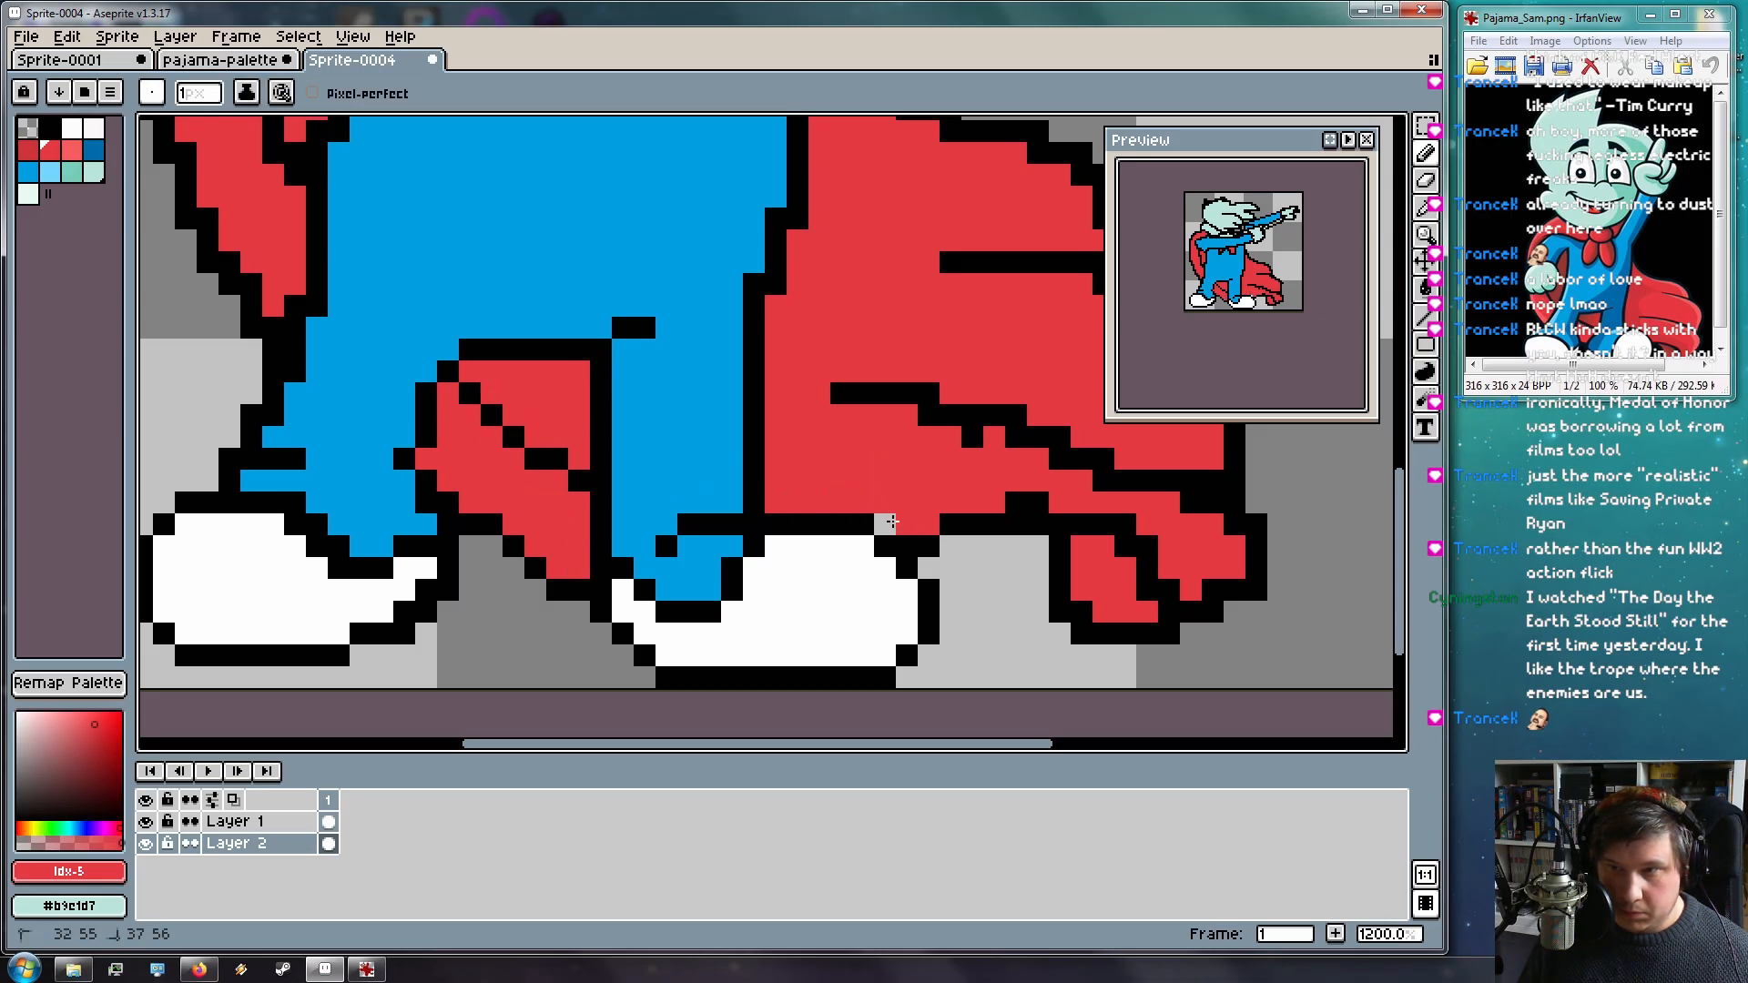
On Layer 1, repaint the grey and outline pixels along the cape's right tip red
key(space)
drag(1020, 493, 582, 499)
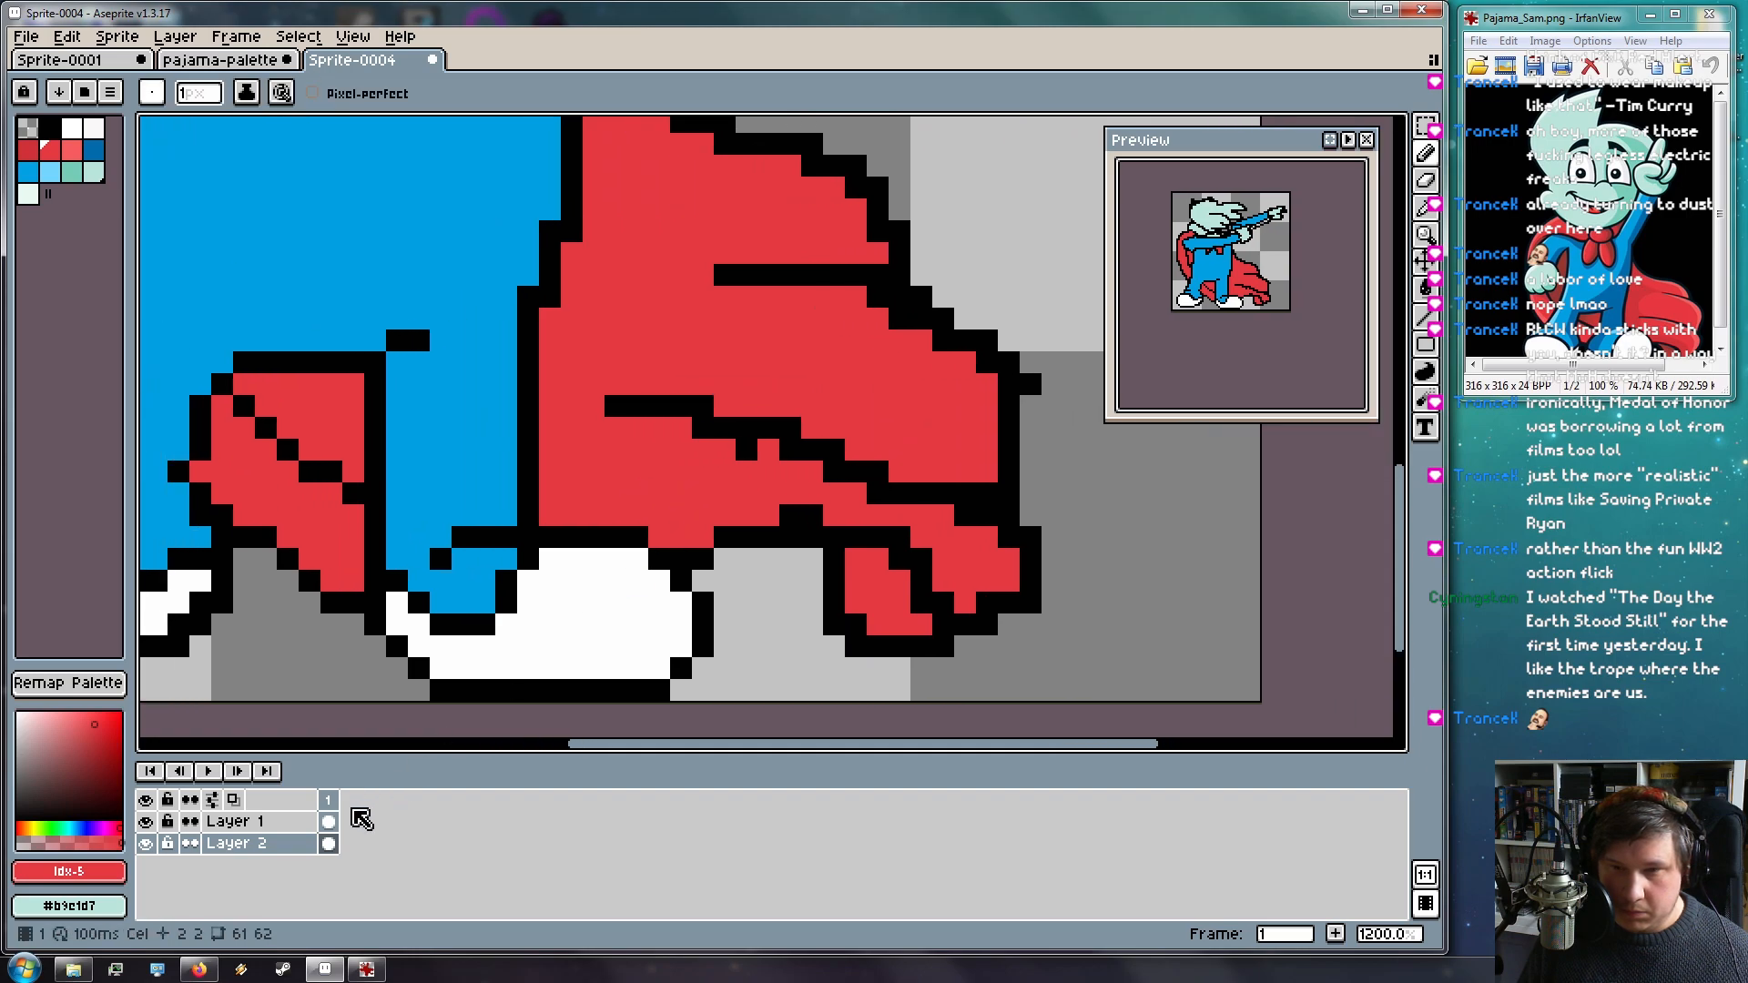
click(239, 822)
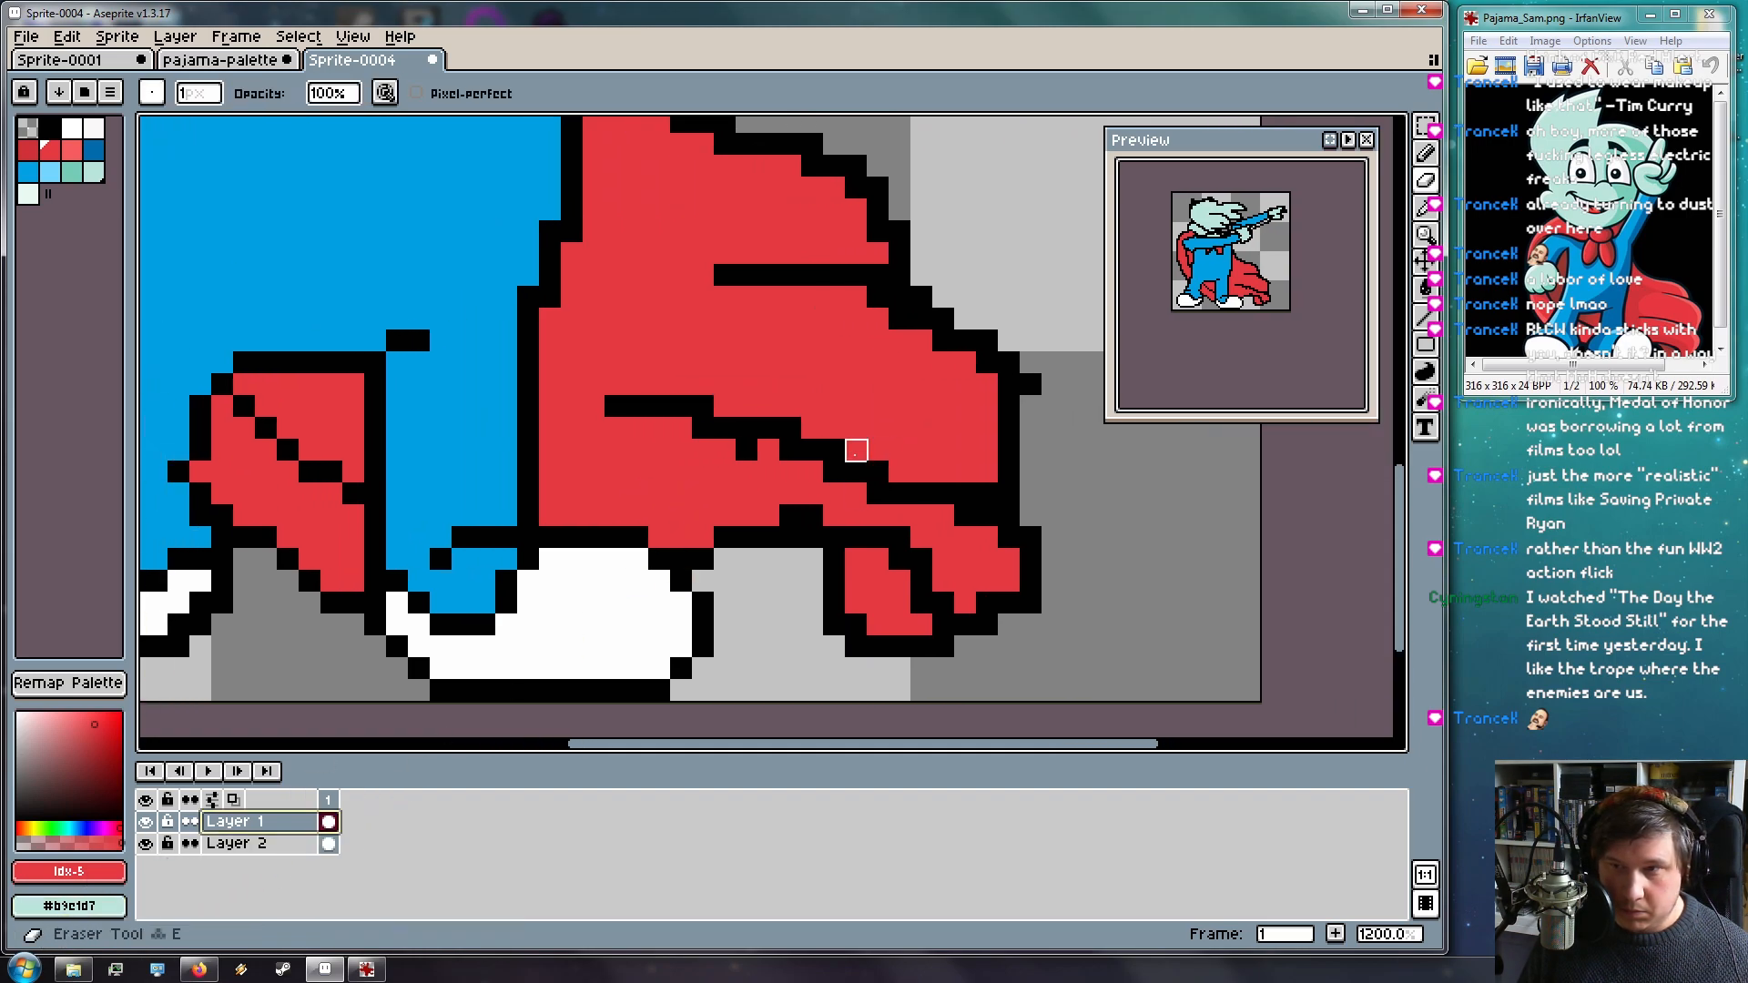
click(813, 515)
click(790, 516)
mouse_move(909, 518)
mouse_down()
mouse_move(904, 537)
mouse_move(952, 589)
mouse_up()
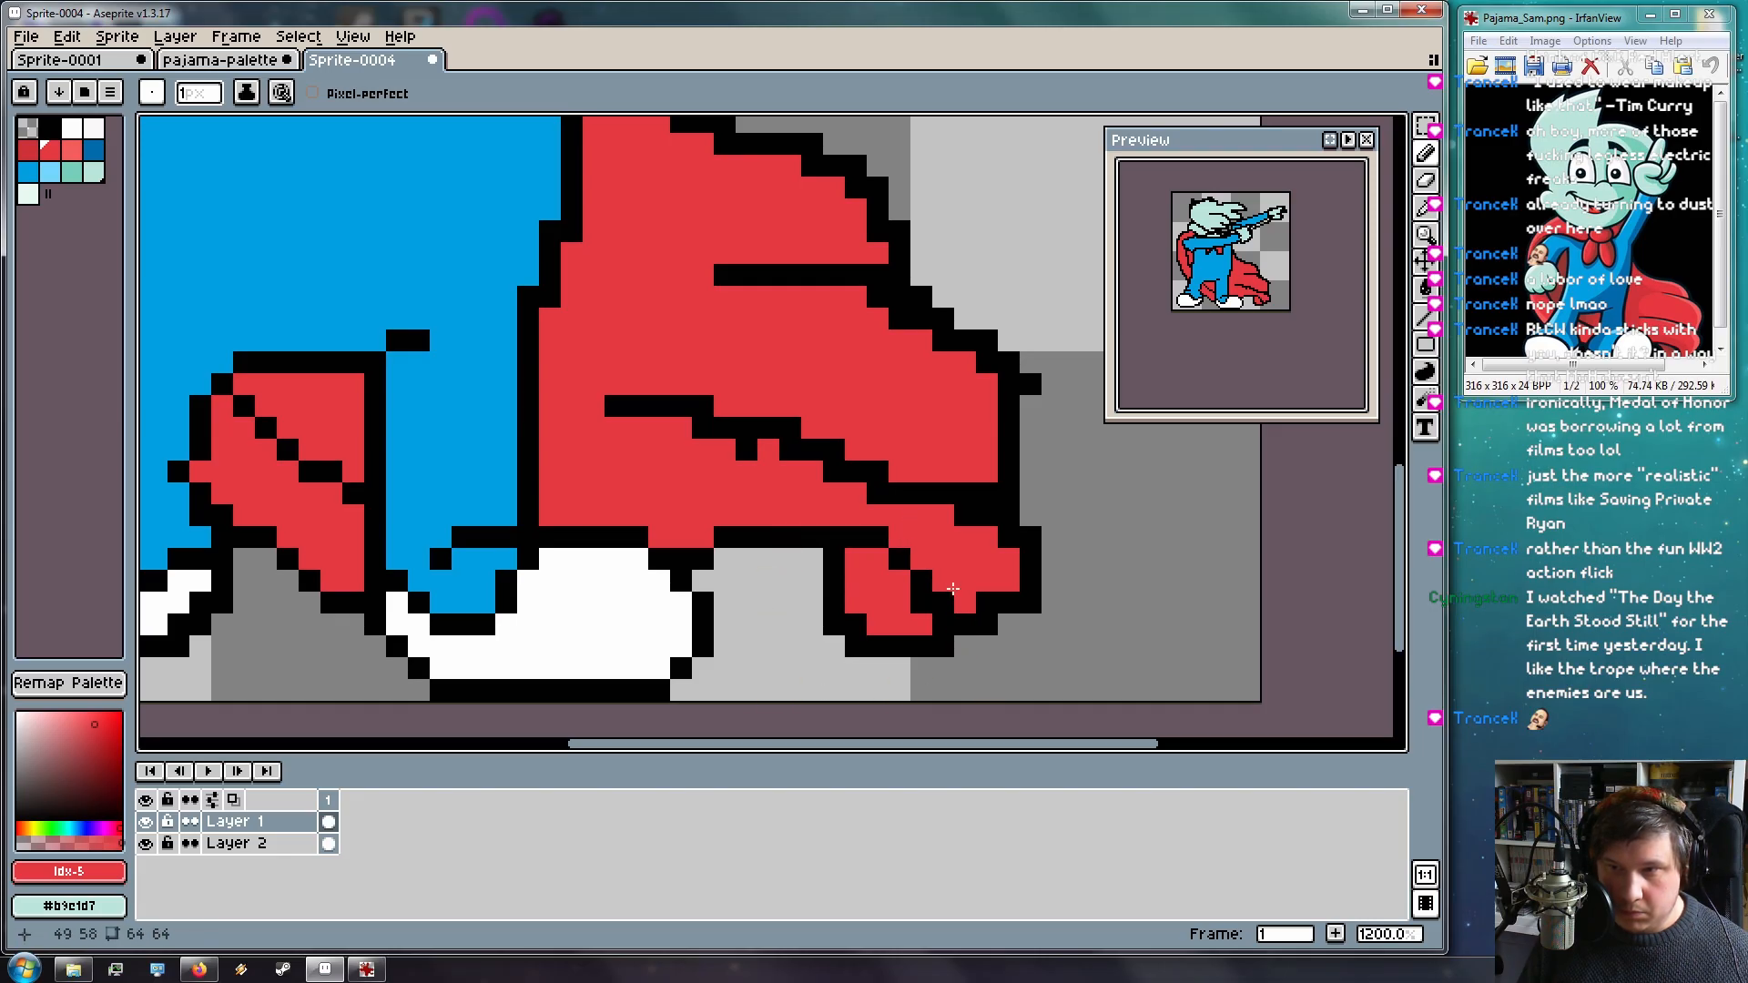
Erase five stray black outline pixels along the cape's edge
key(e)
click(834, 624)
click(856, 645)
click(1031, 537)
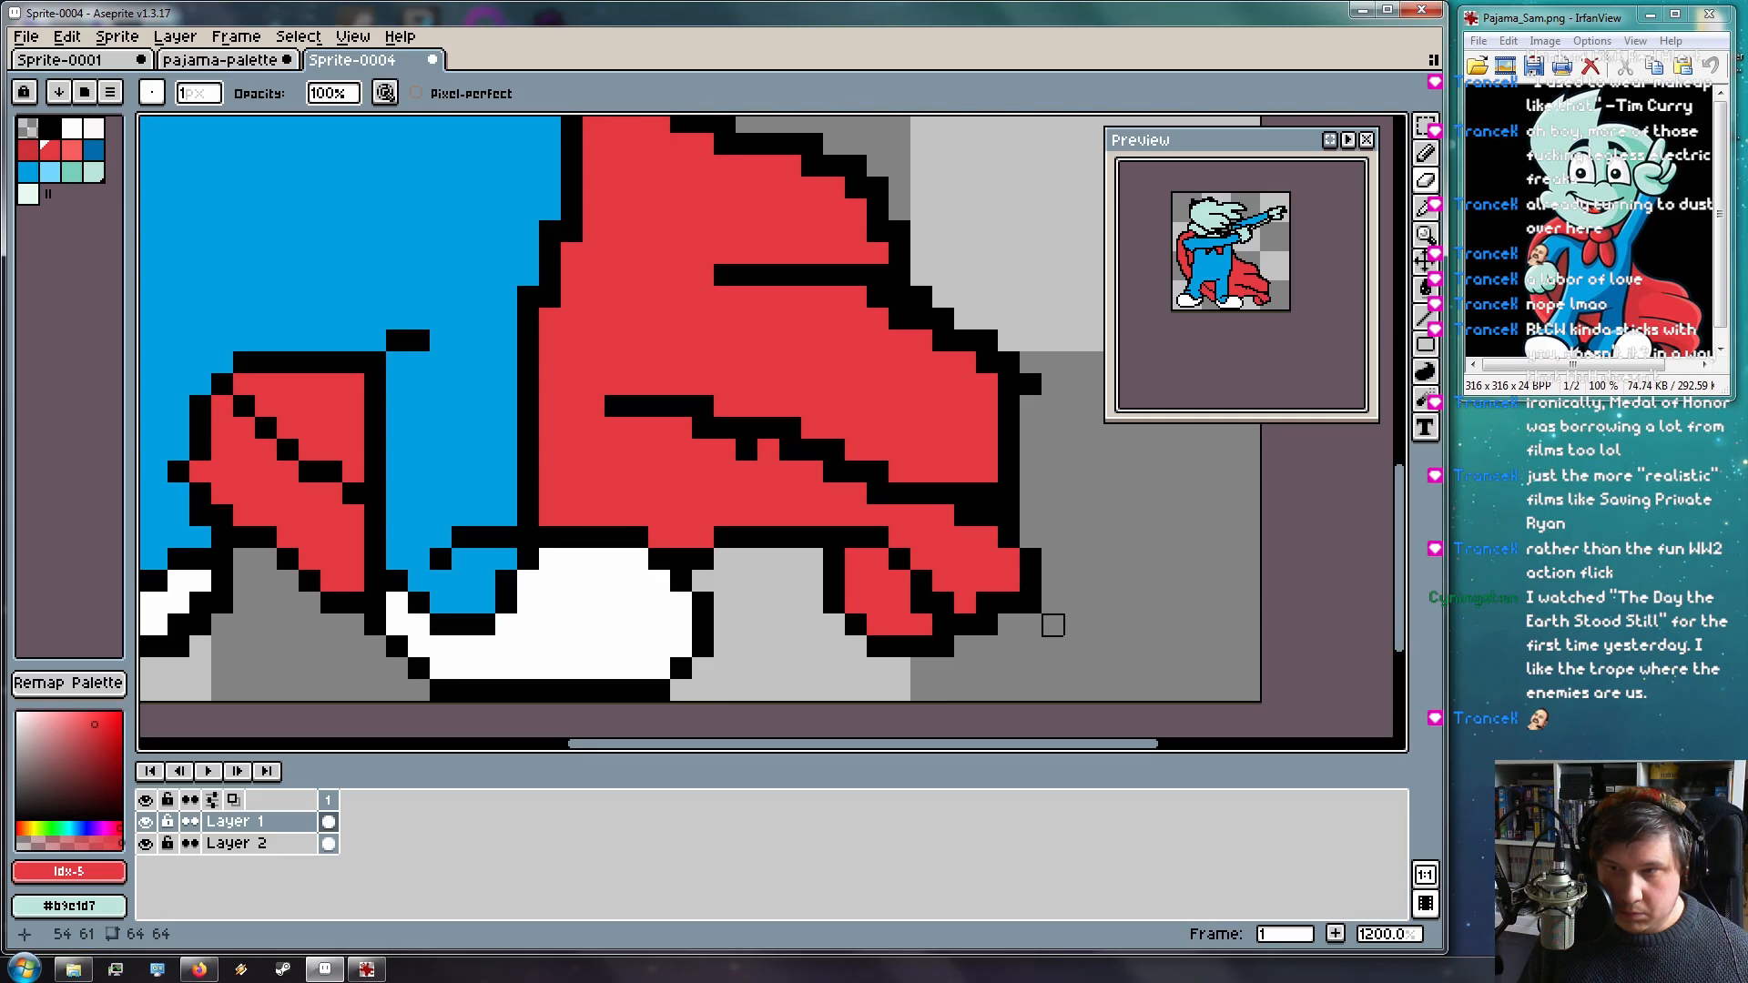
click(1009, 493)
click(987, 494)
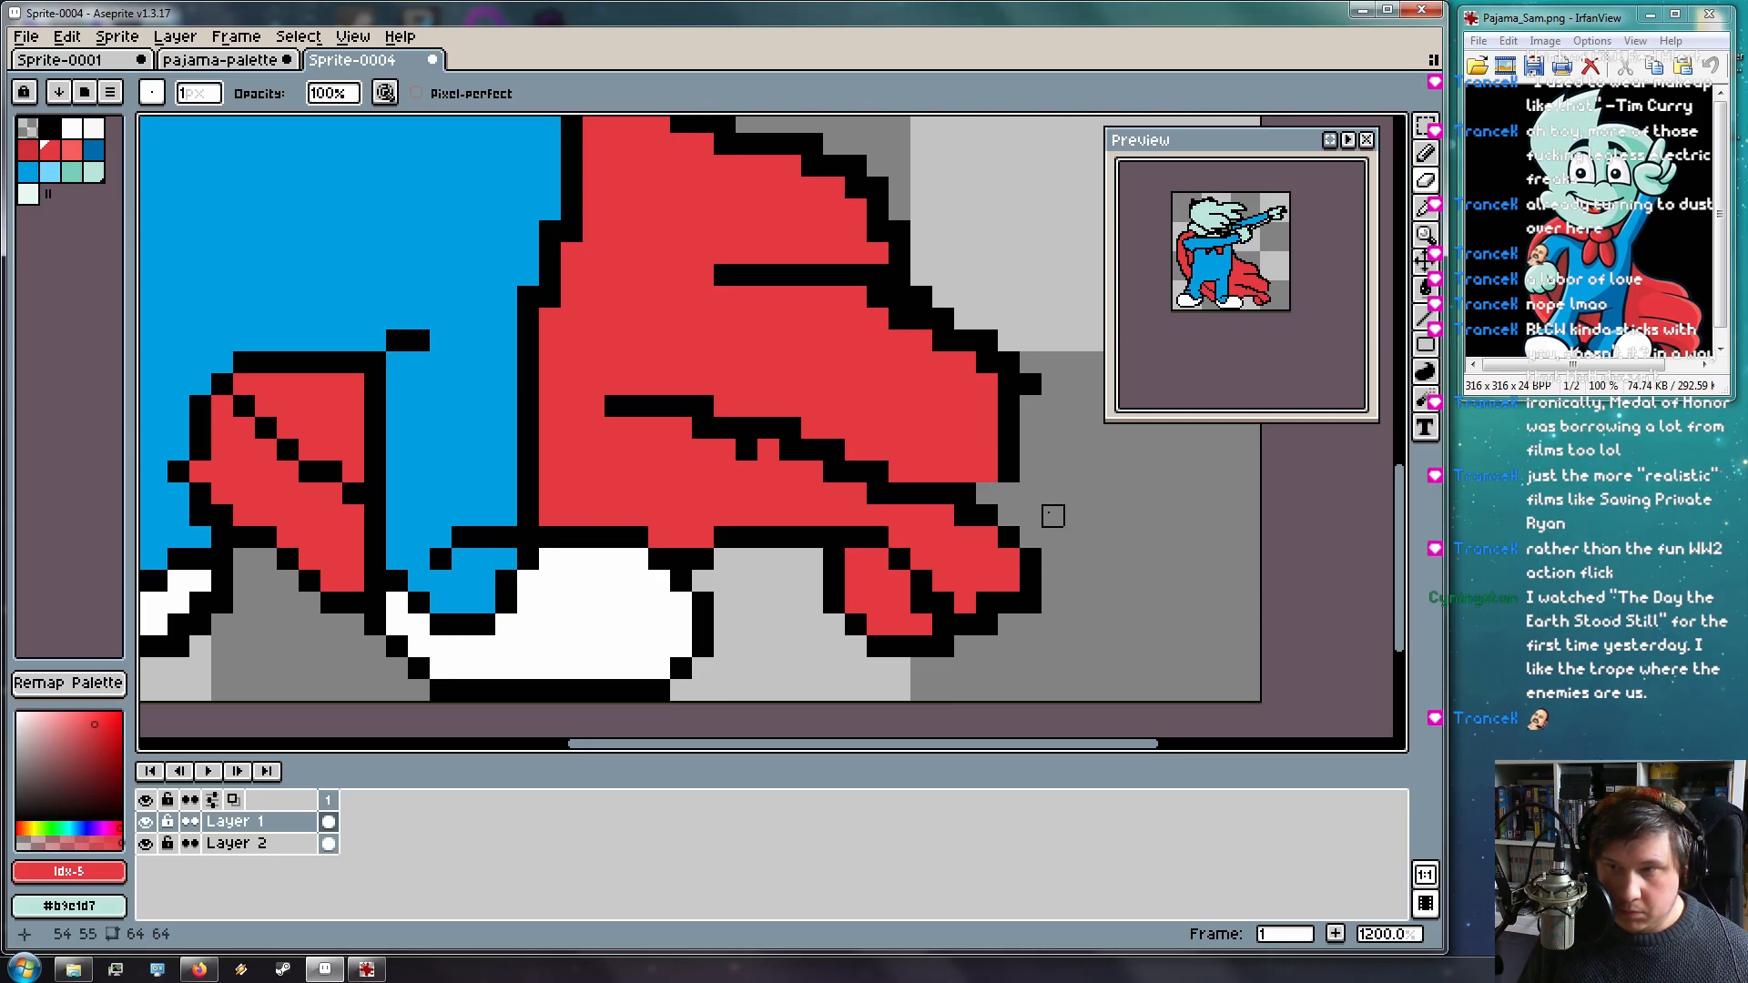
Add one black pixel on the cape's red edge and erase the outer diagonal outline steps
key(b)
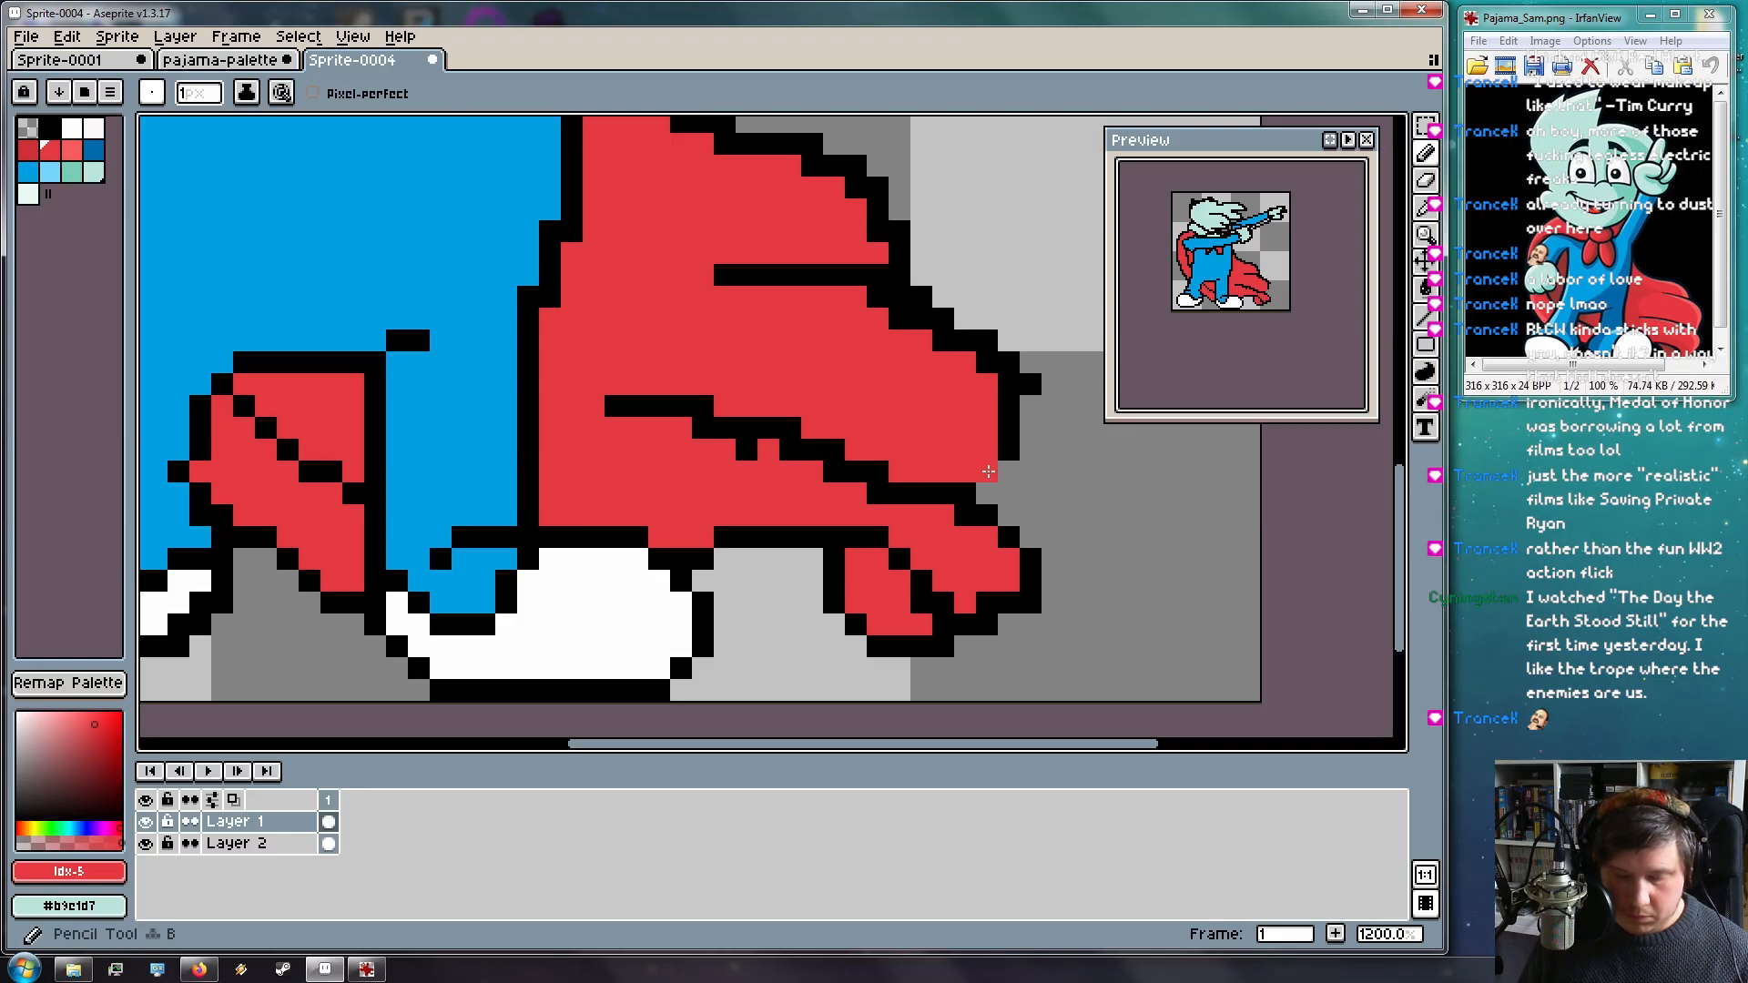
alt+click(1011, 439)
click(987, 471)
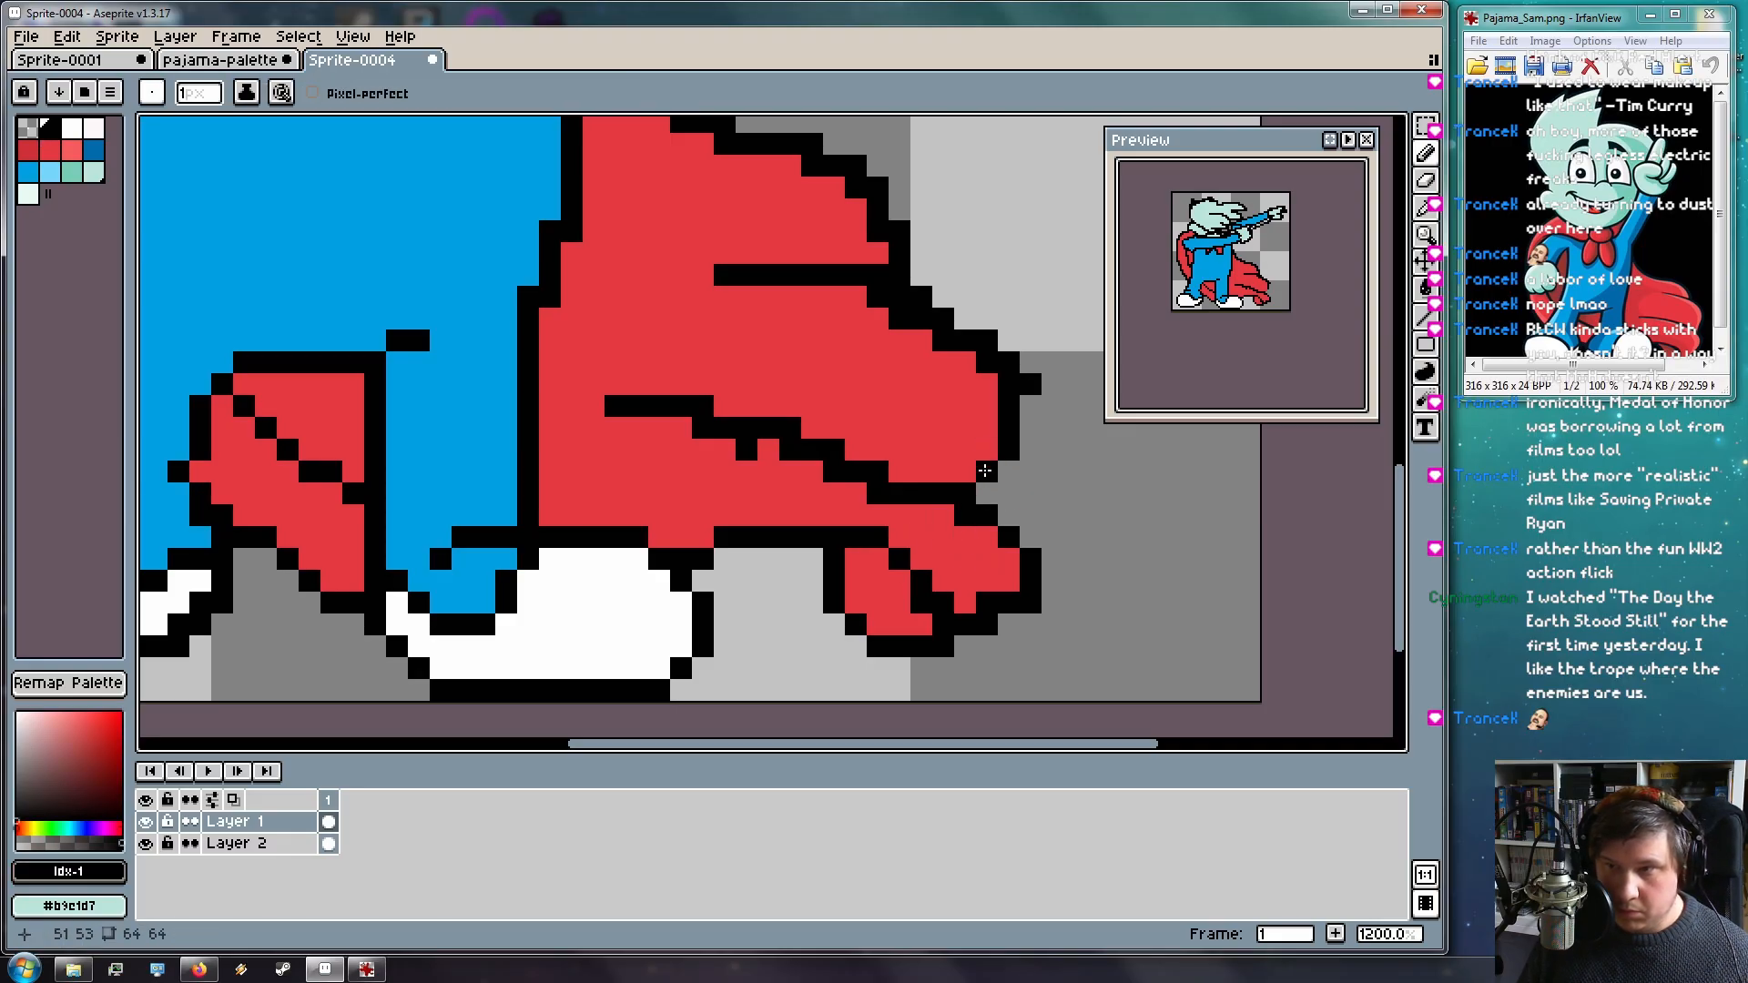
key(e)
drag(1054, 384, 944, 320)
click(921, 297)
drag(964, 224, 995, 382)
click(931, 435)
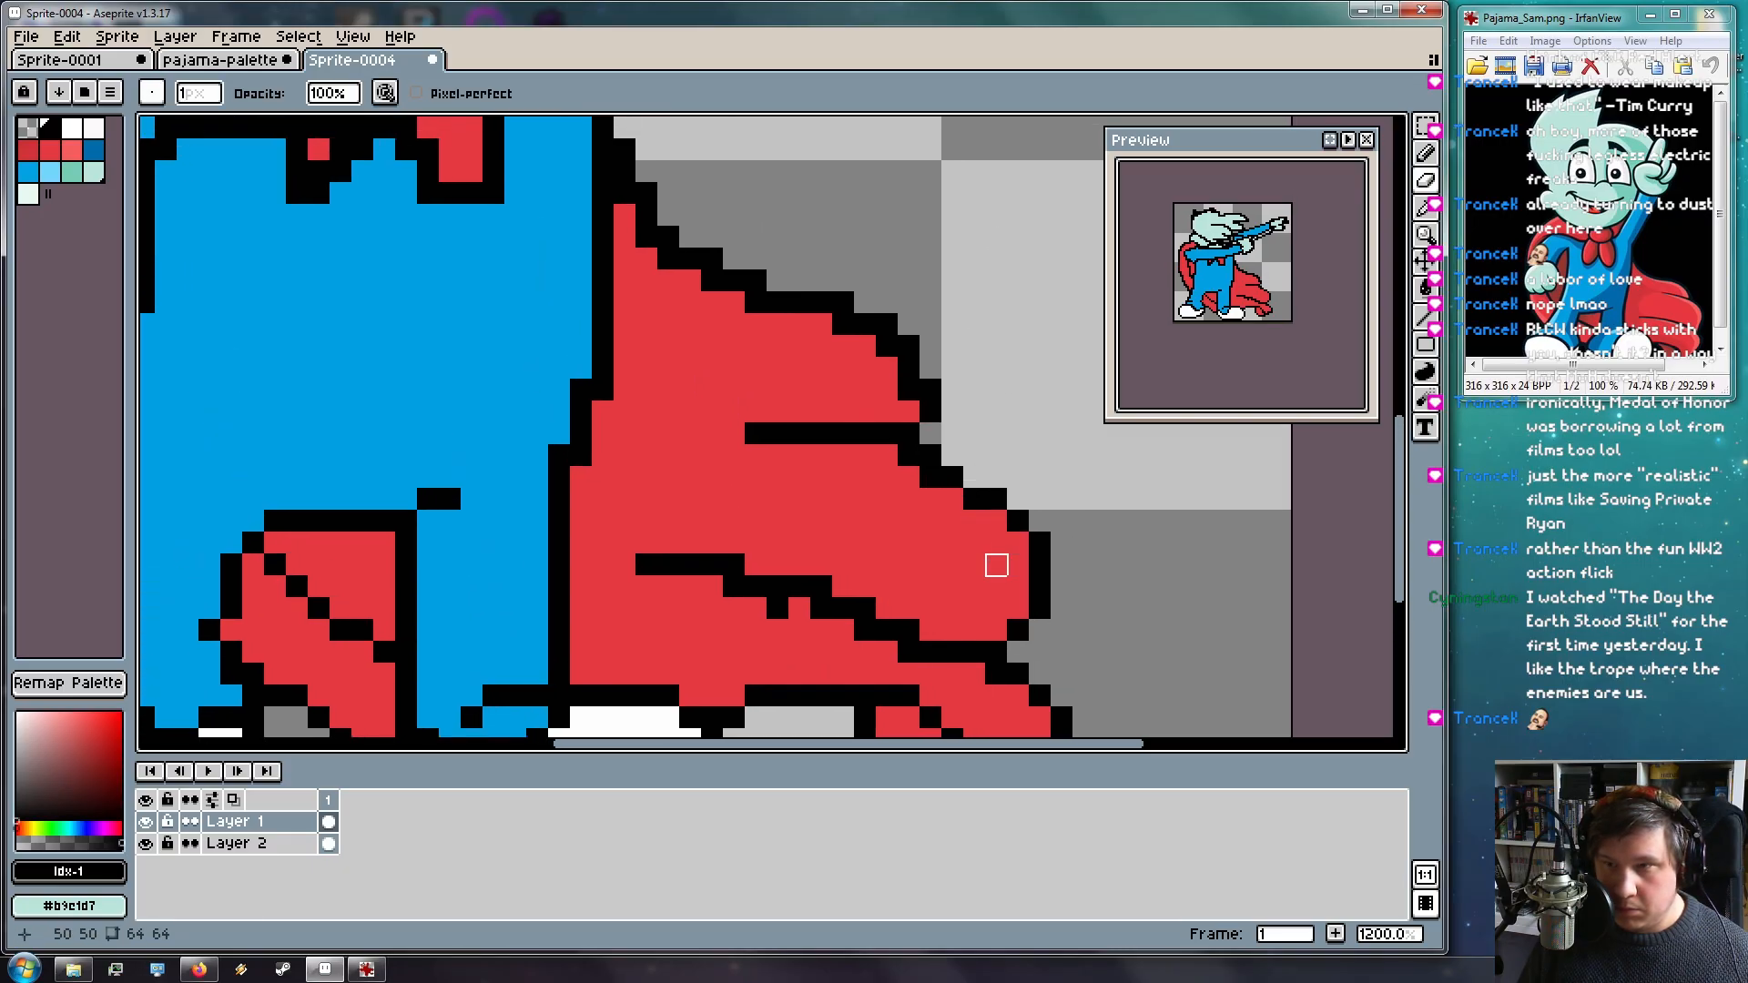
Erase stray black line pixels on the cape, undoing the extra pixels
click(909, 456)
click(931, 478)
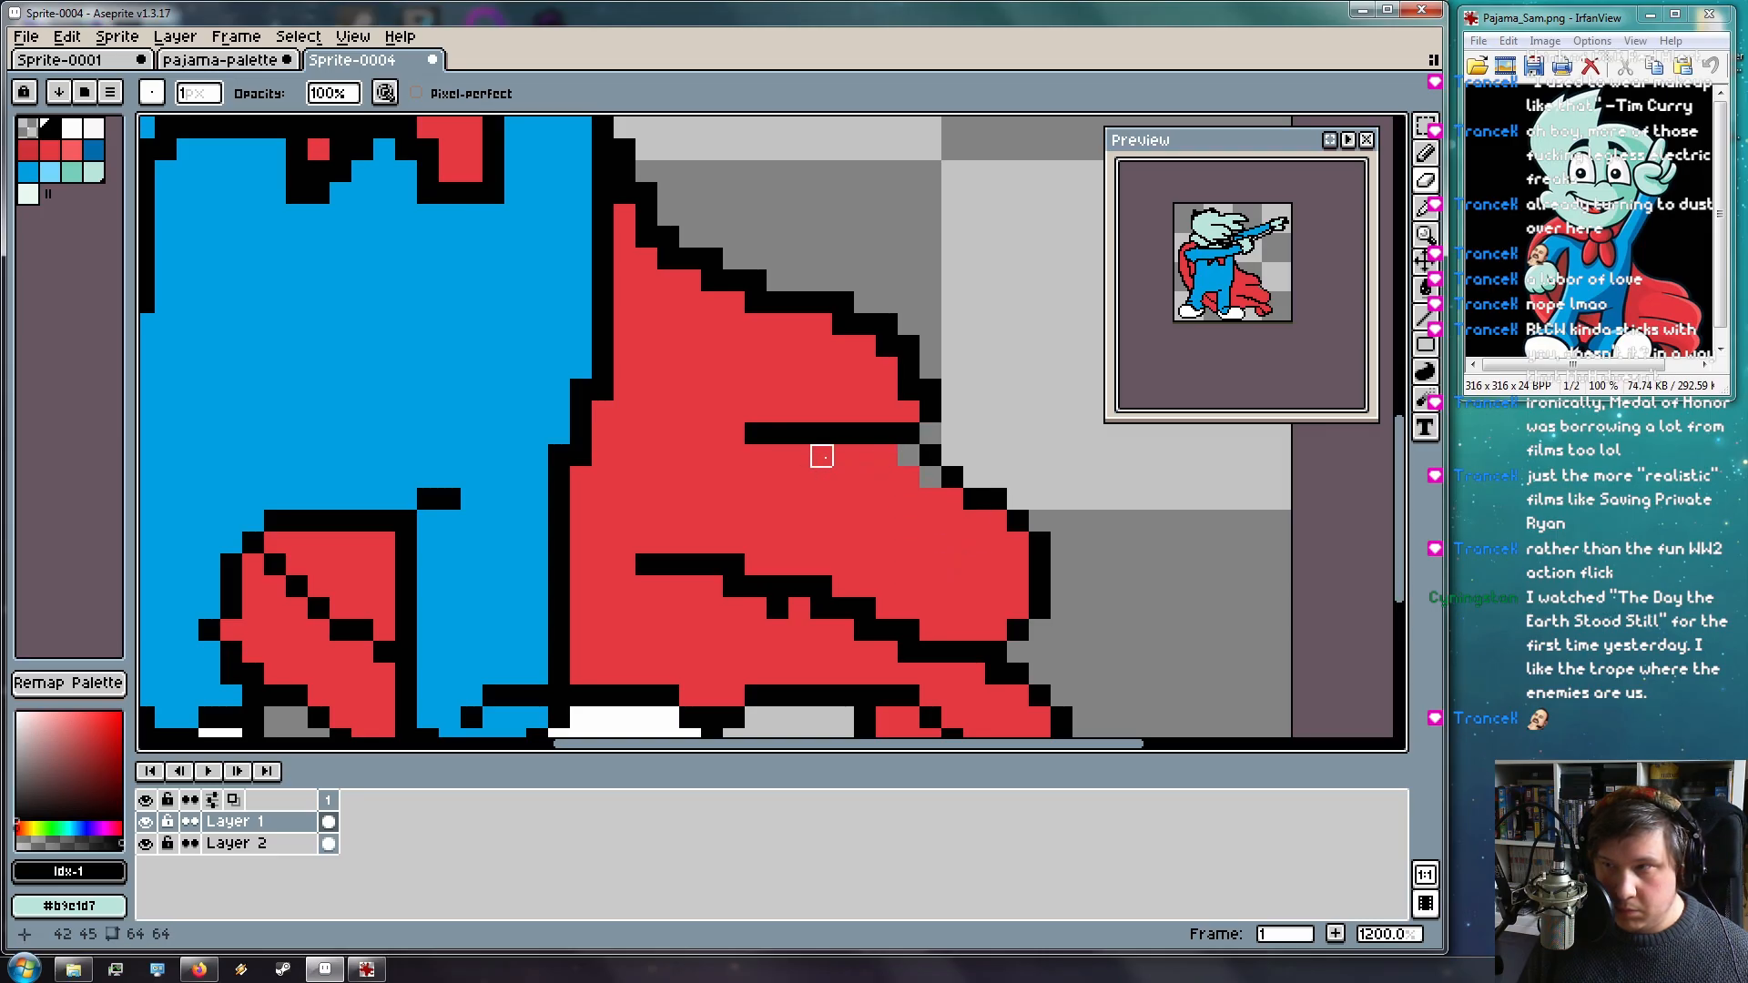
mouse_move(779, 435)
mouse_down()
mouse_move(844, 435)
mouse_move(756, 434)
mouse_move(858, 417)
mouse_move(756, 391)
mouse_up()
key(b)
key(ctrl+z)
key(e)
click(733, 587)
key(ctrl+z)
Erase pixels of the cape's lower black line and restore two black pixels on it
click(734, 587)
click(777, 608)
drag(821, 608, 843, 609)
click(865, 630)
click(910, 653)
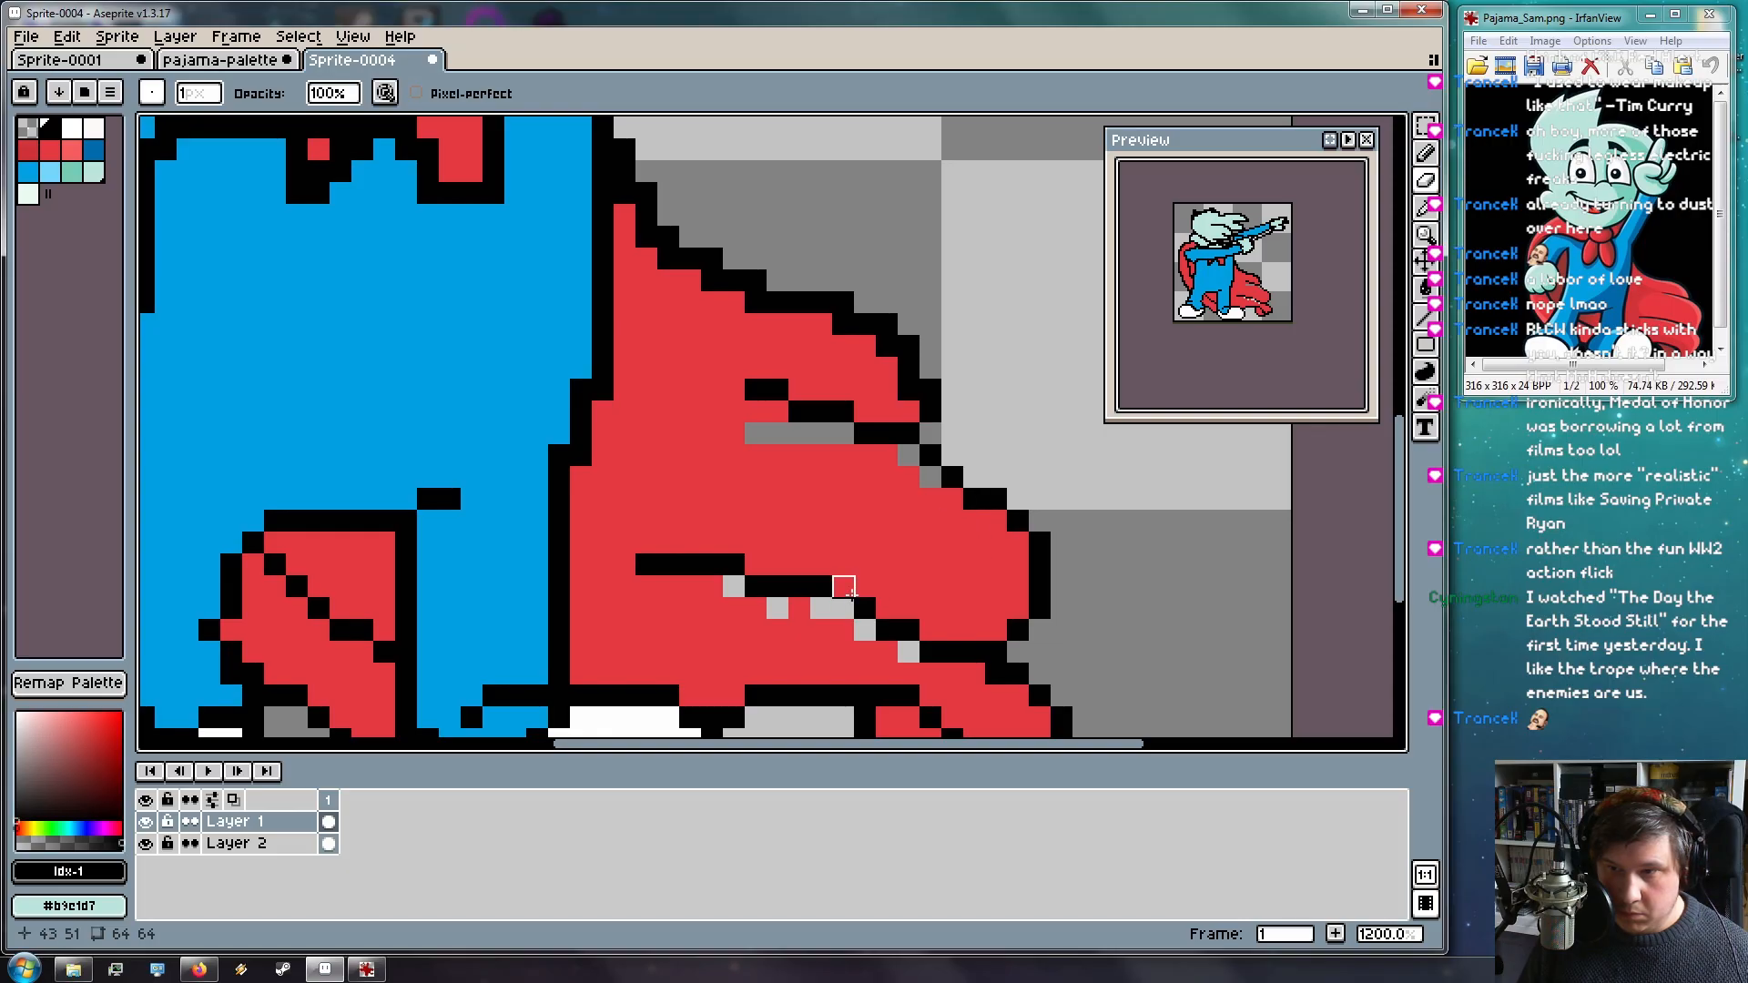
key(b)
click(843, 608)
click(958, 417)
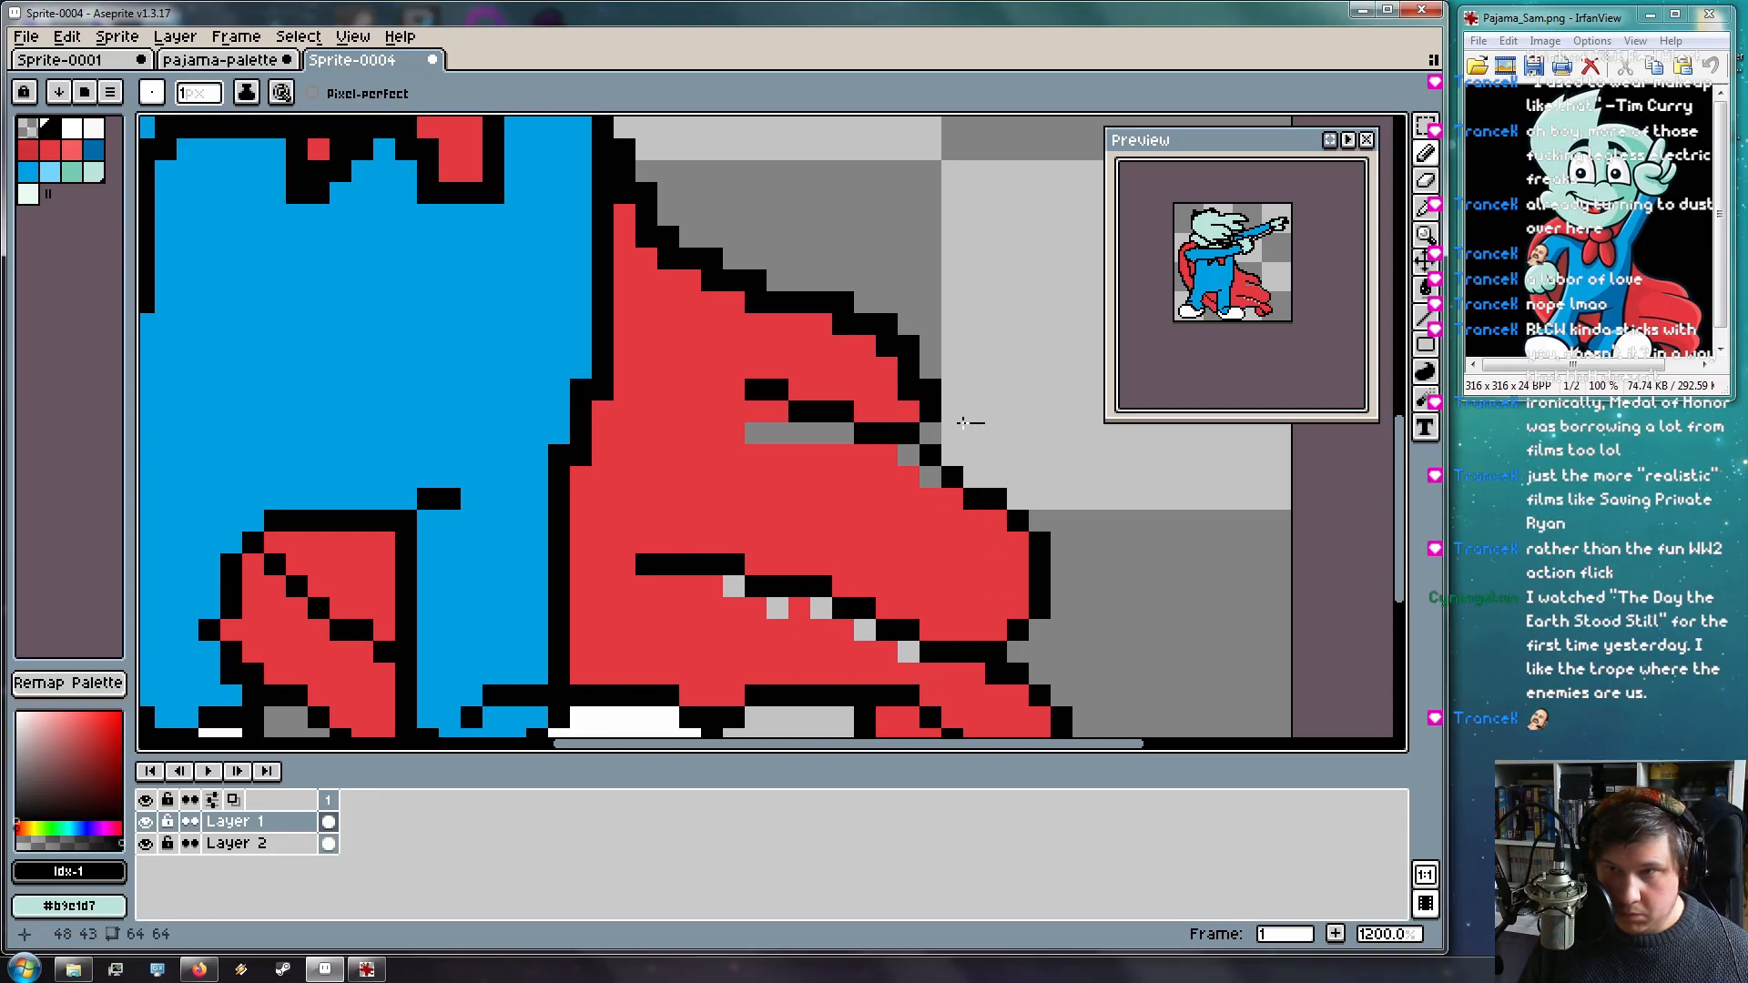
Erase stray outline pixels at the cape's top and edge, then redraw two black edge pixels
key(e)
click(713, 262)
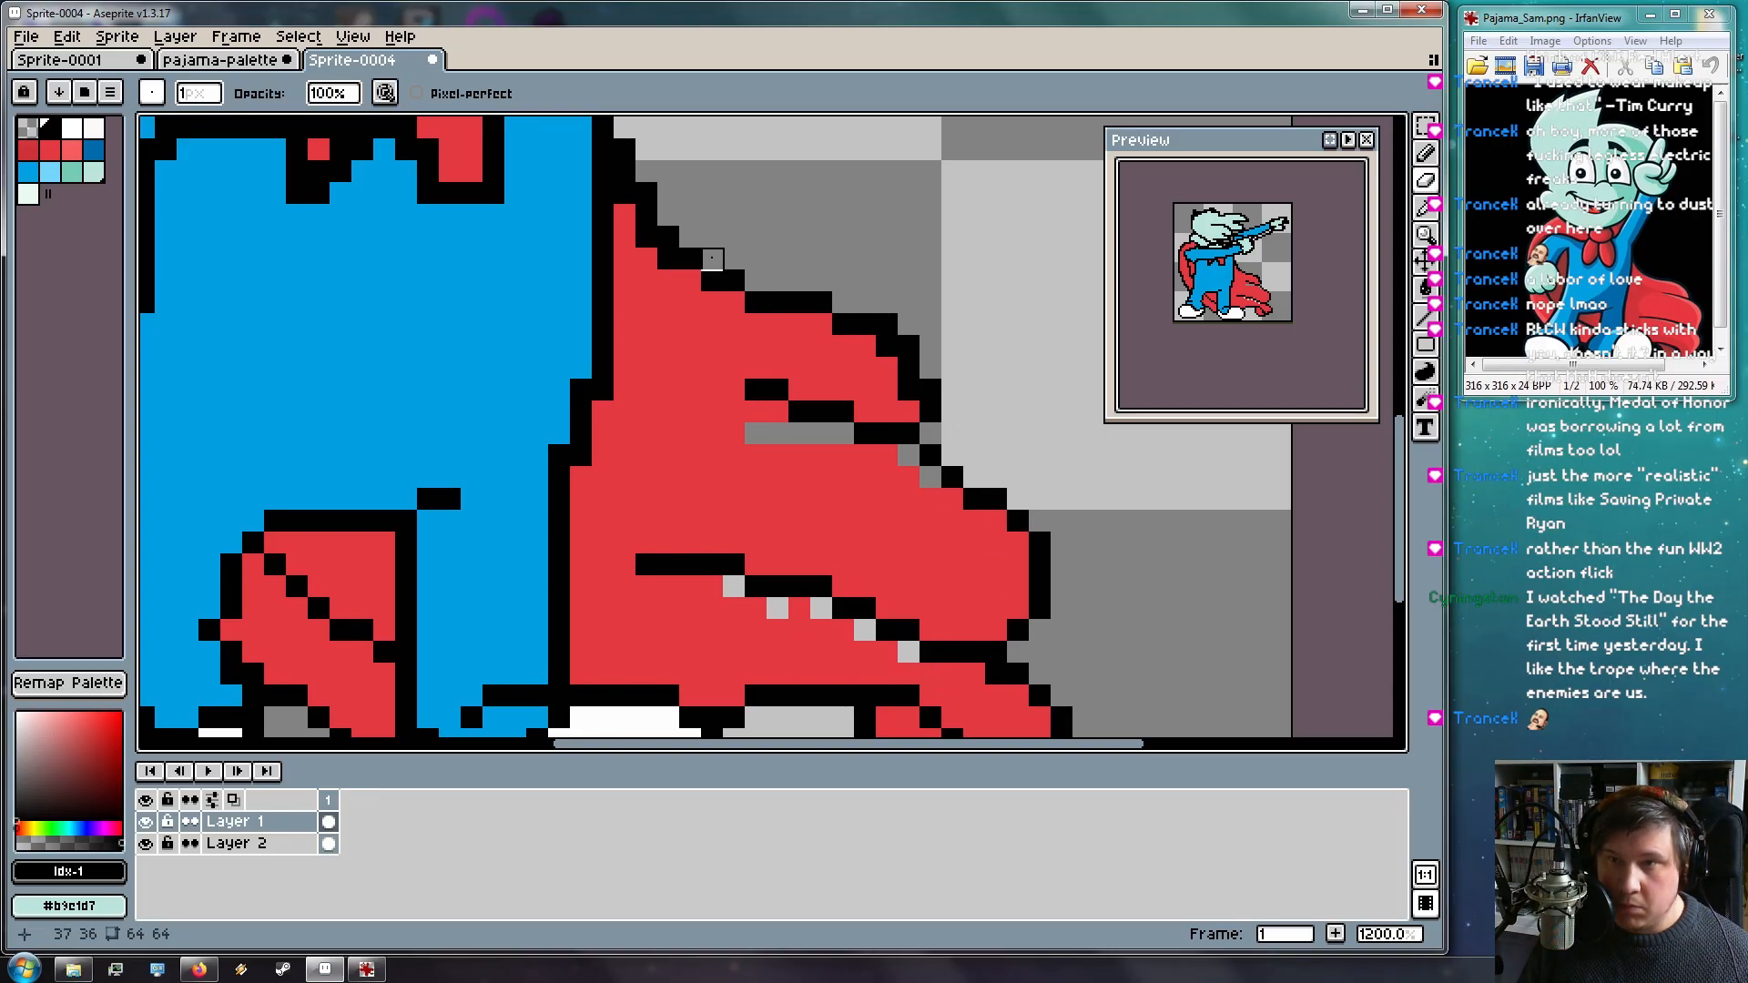
mouse_move(669, 193)
mouse_down()
mouse_move(647, 191)
mouse_move(625, 148)
mouse_up()
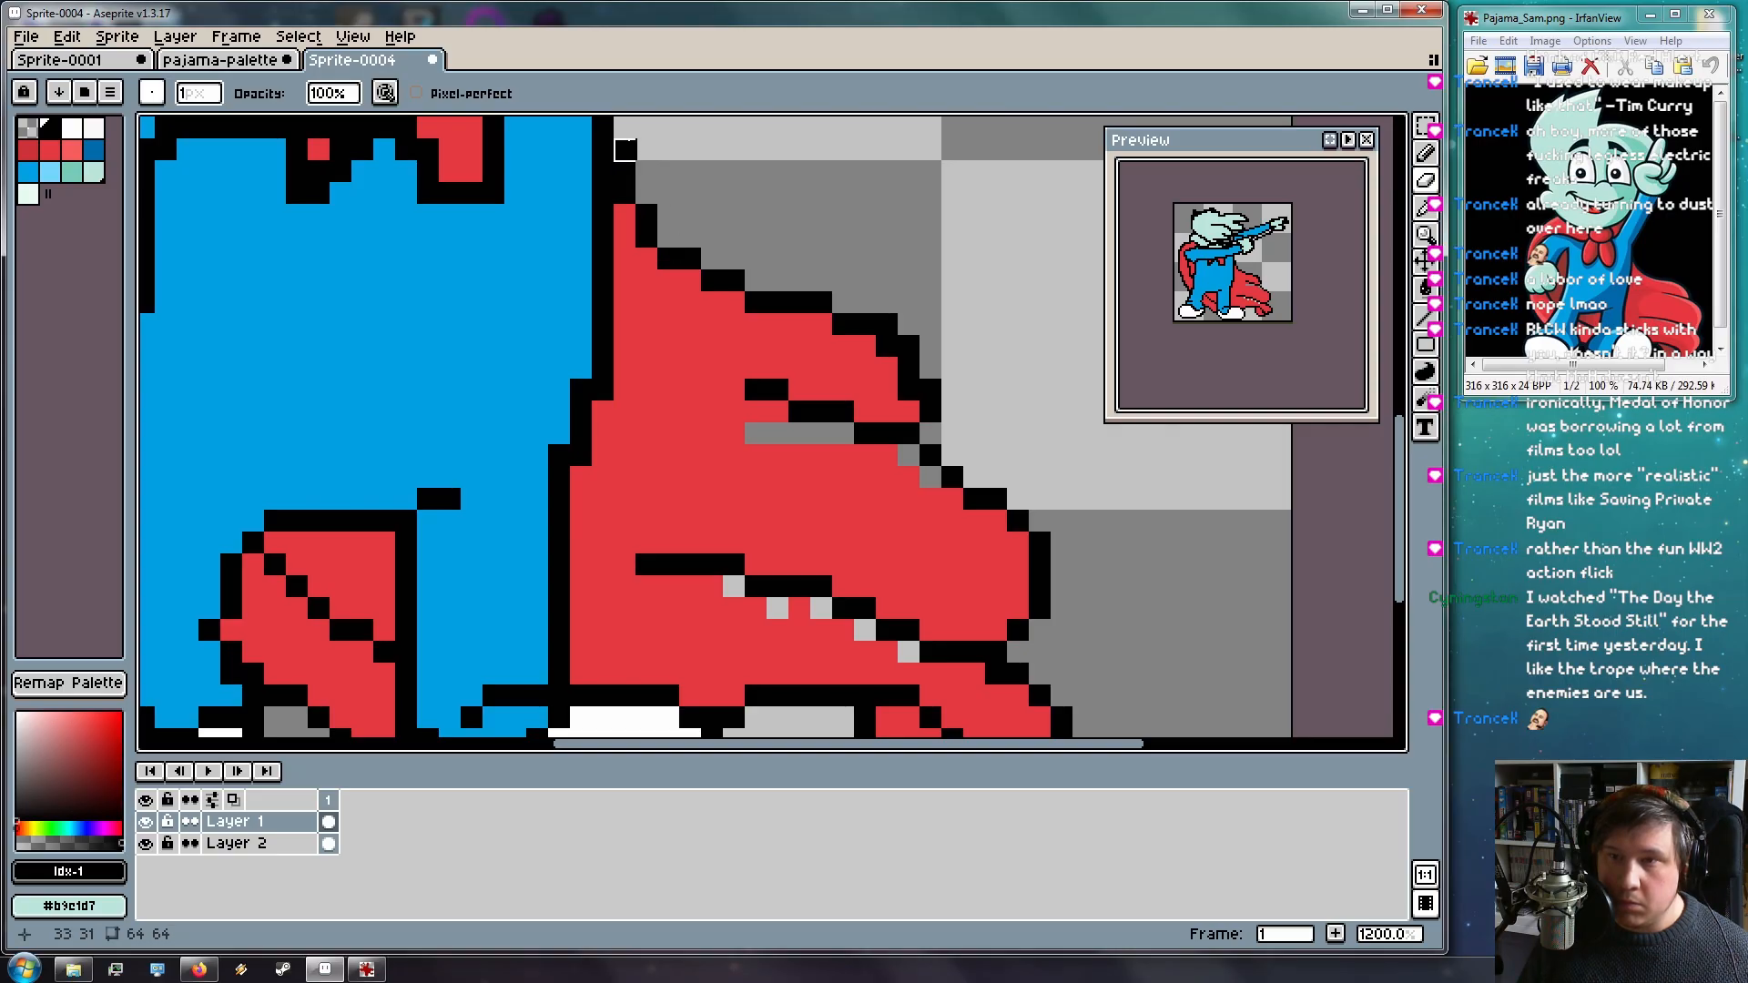
drag(866, 304, 931, 391)
click(931, 412)
key(b)
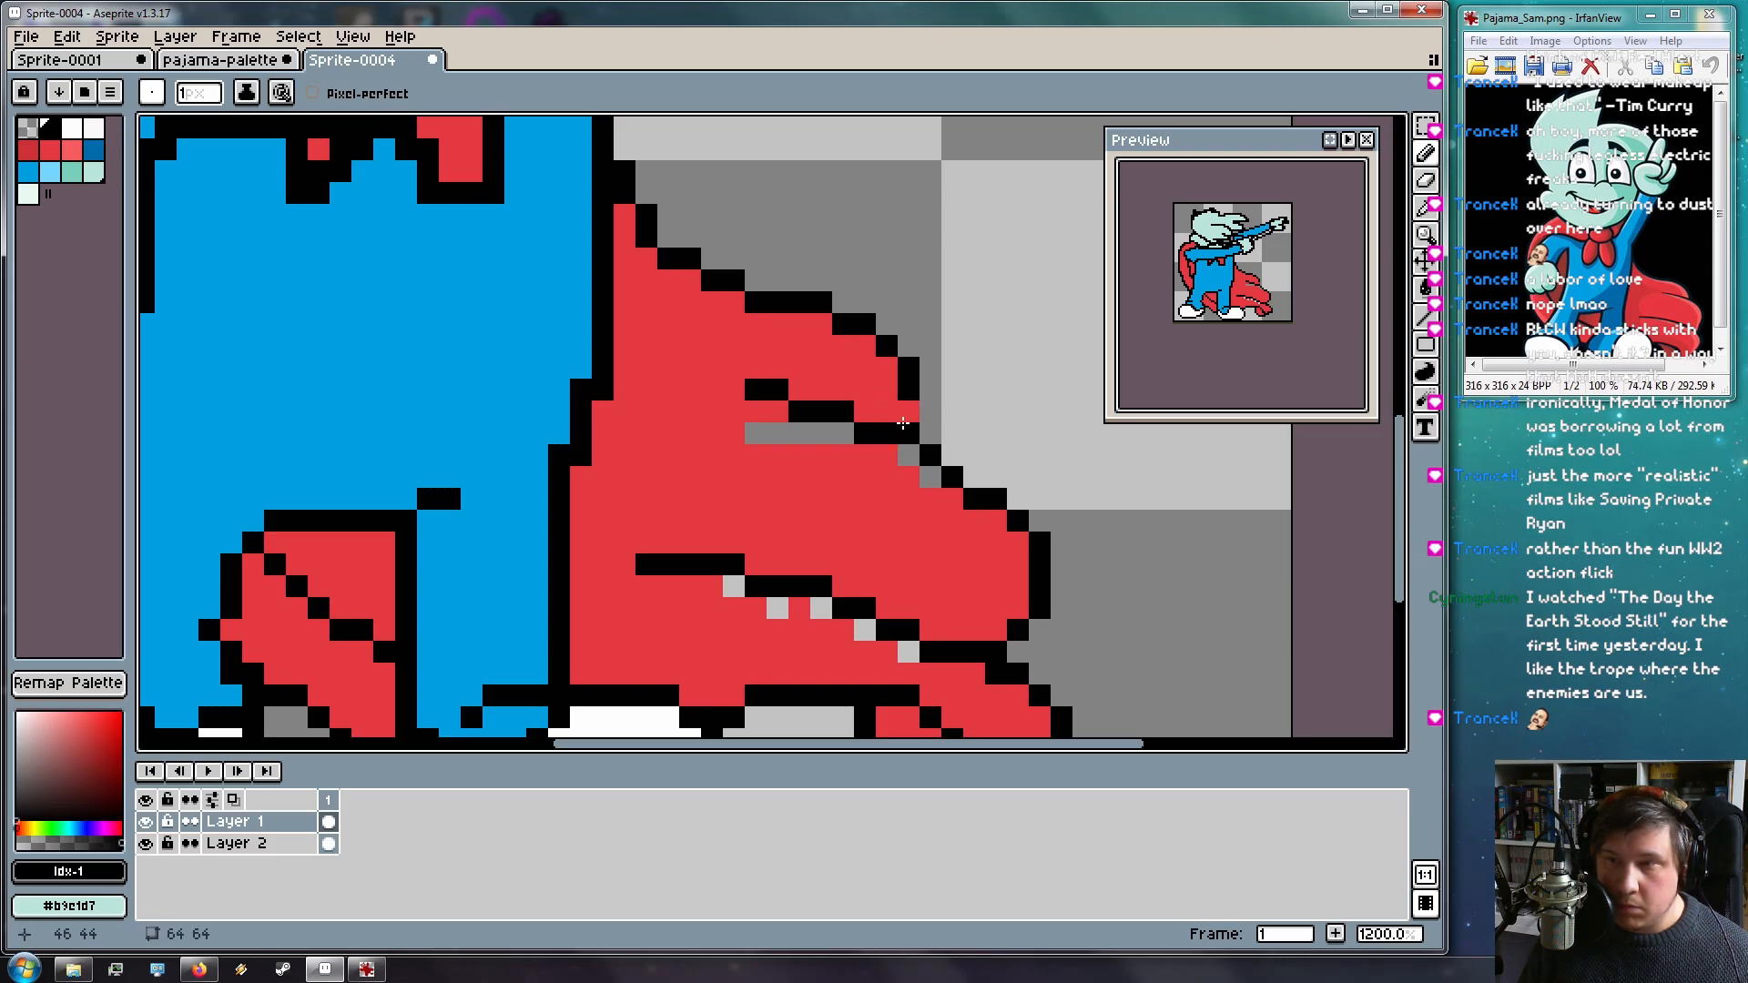
click(935, 417)
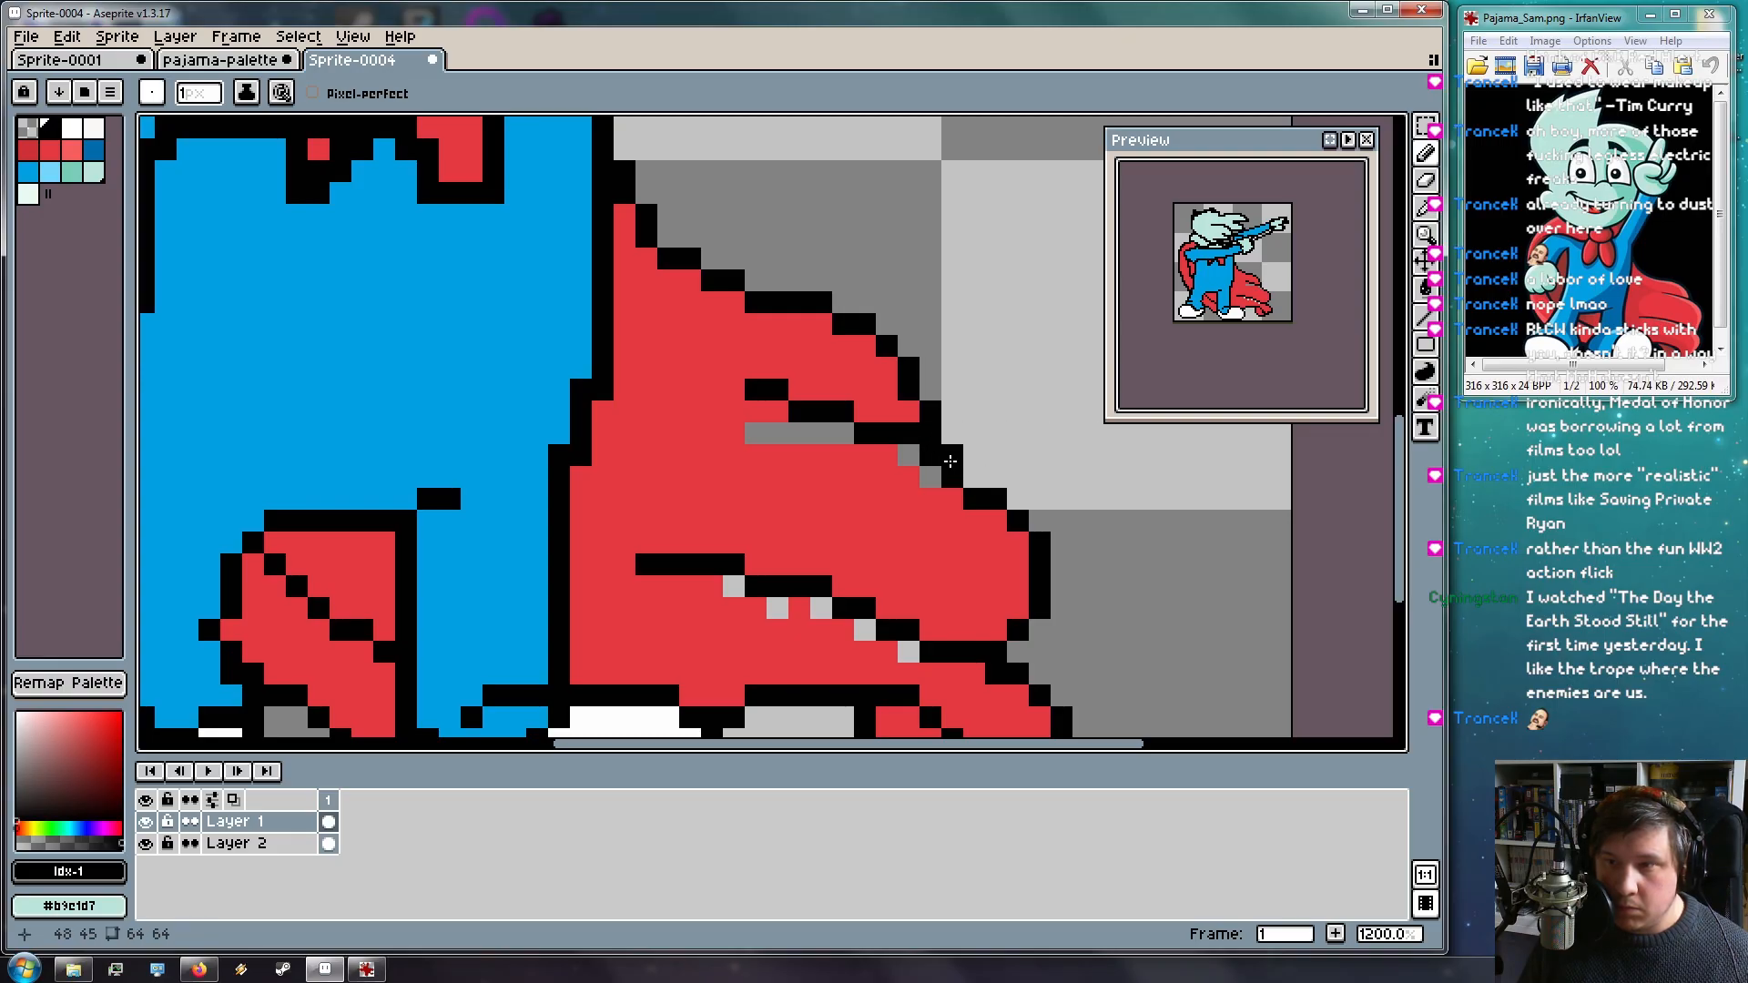
click(974, 477)
Erase the stray outline pixels around the cape tip, undoing one wrong stroke
key(e)
click(953, 477)
click(931, 455)
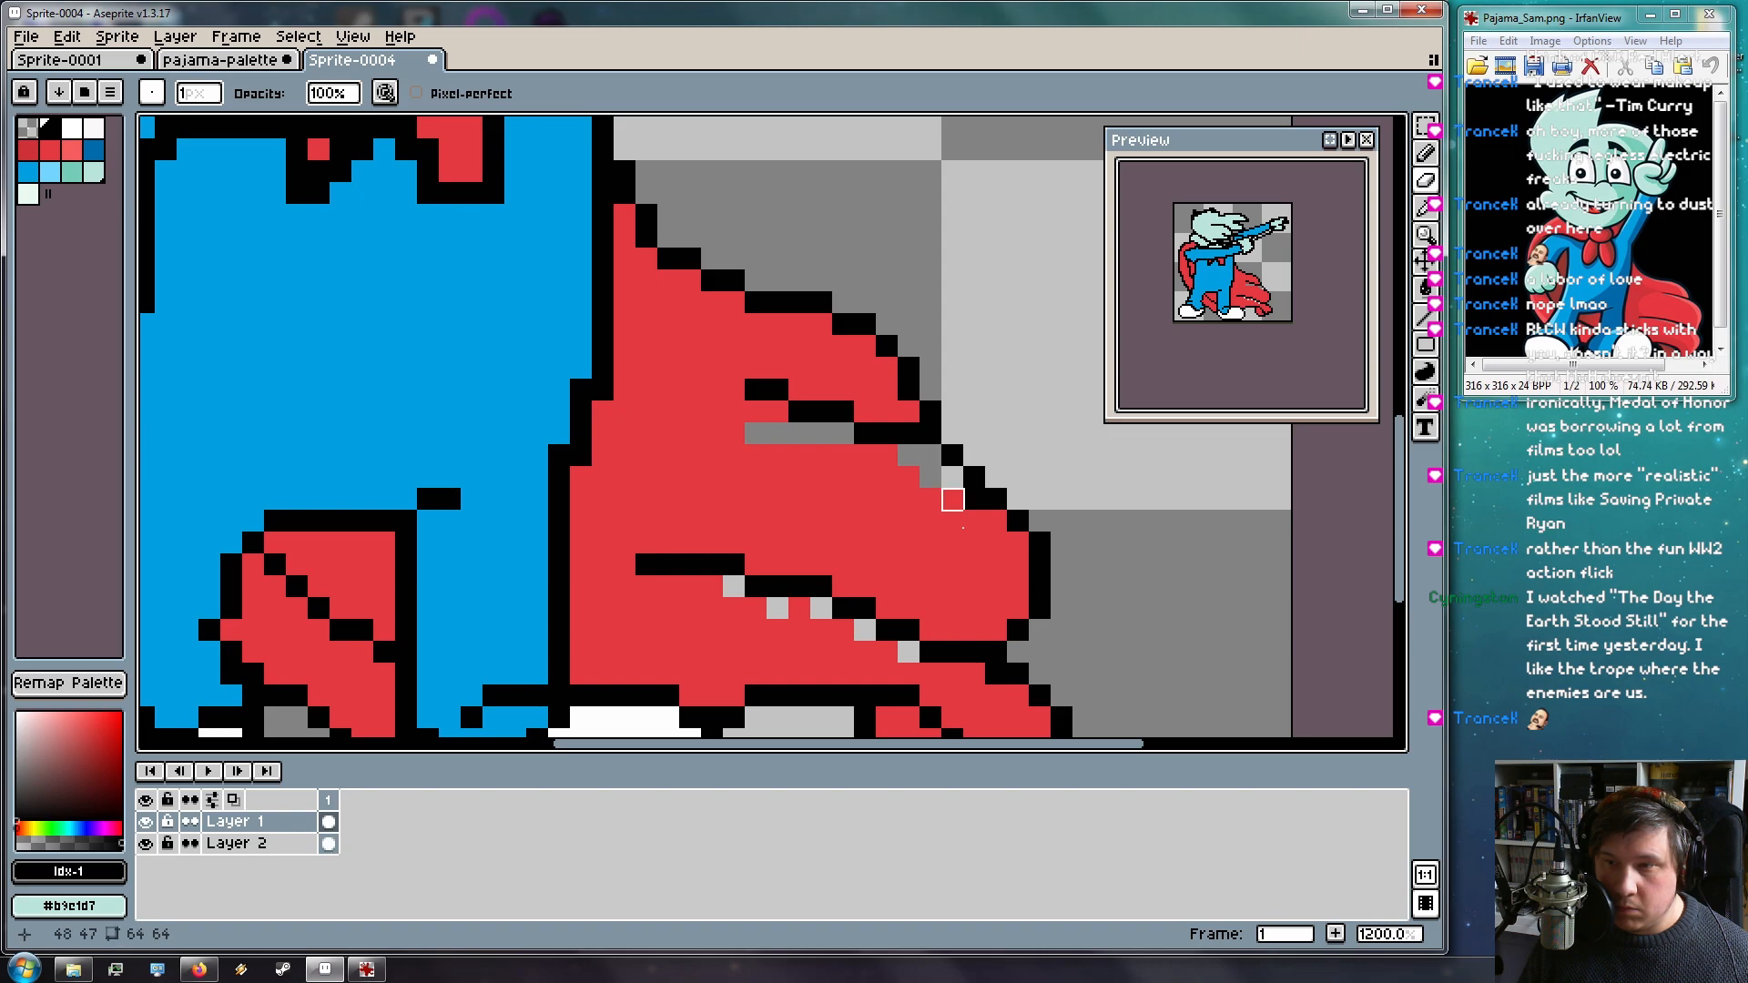
click(974, 500)
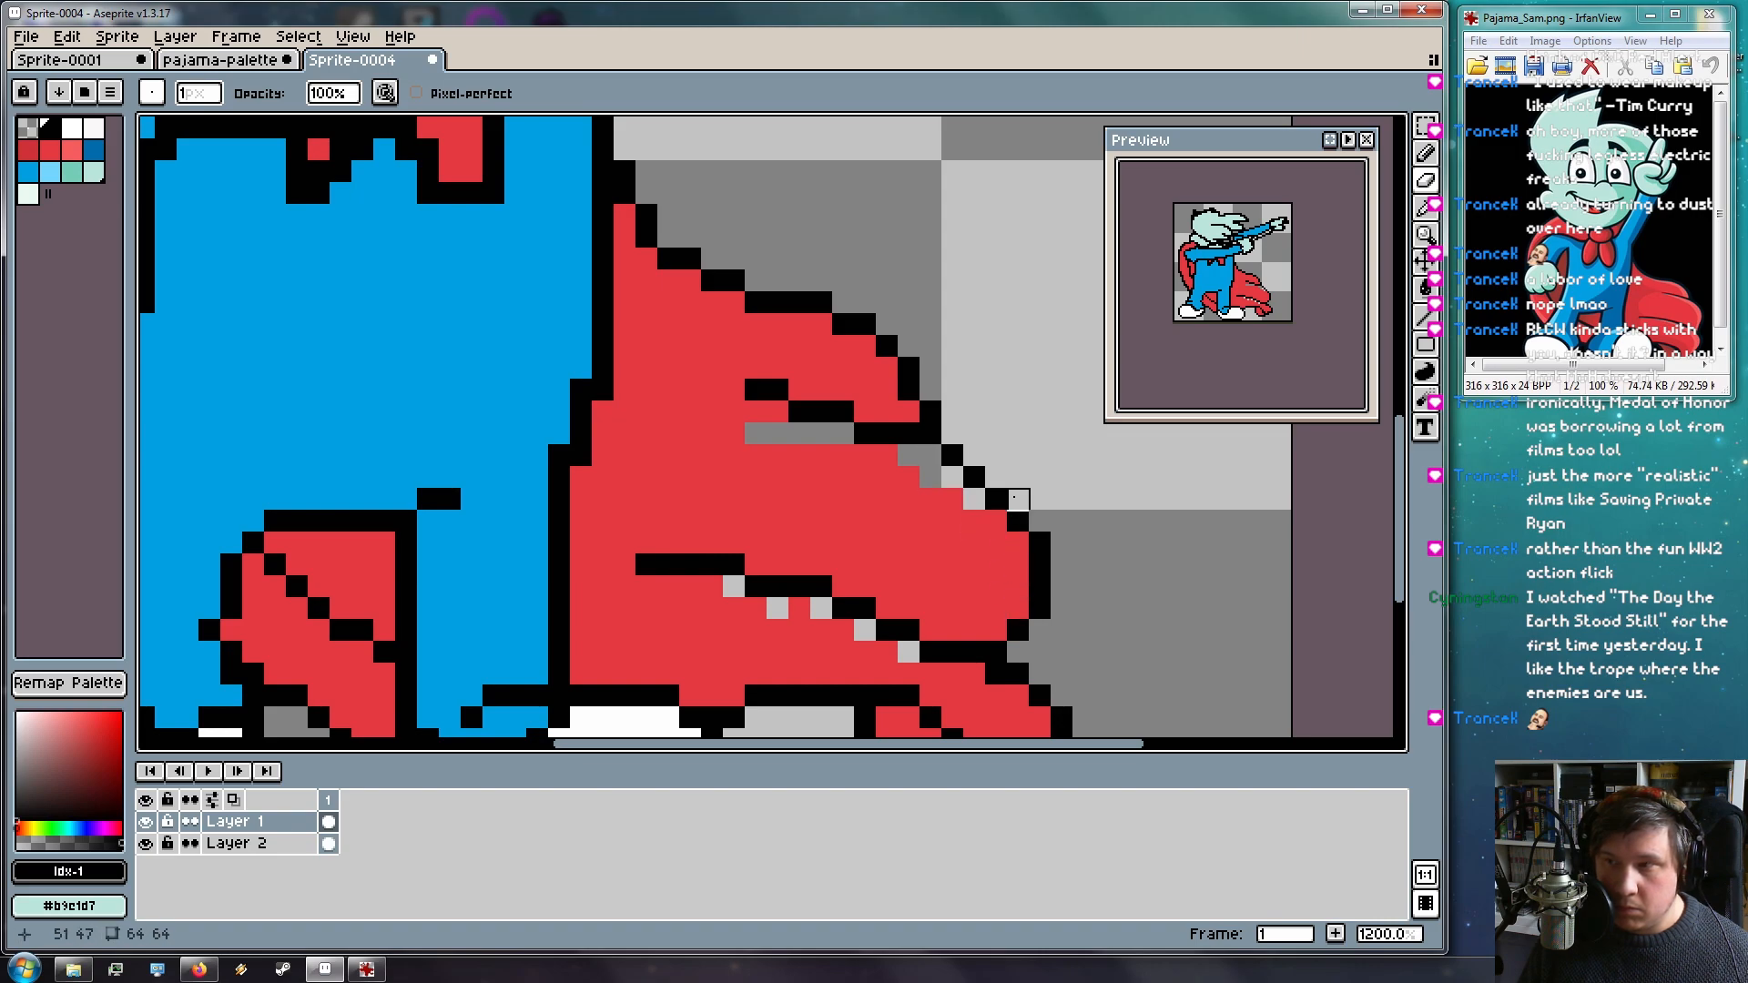
key(space)
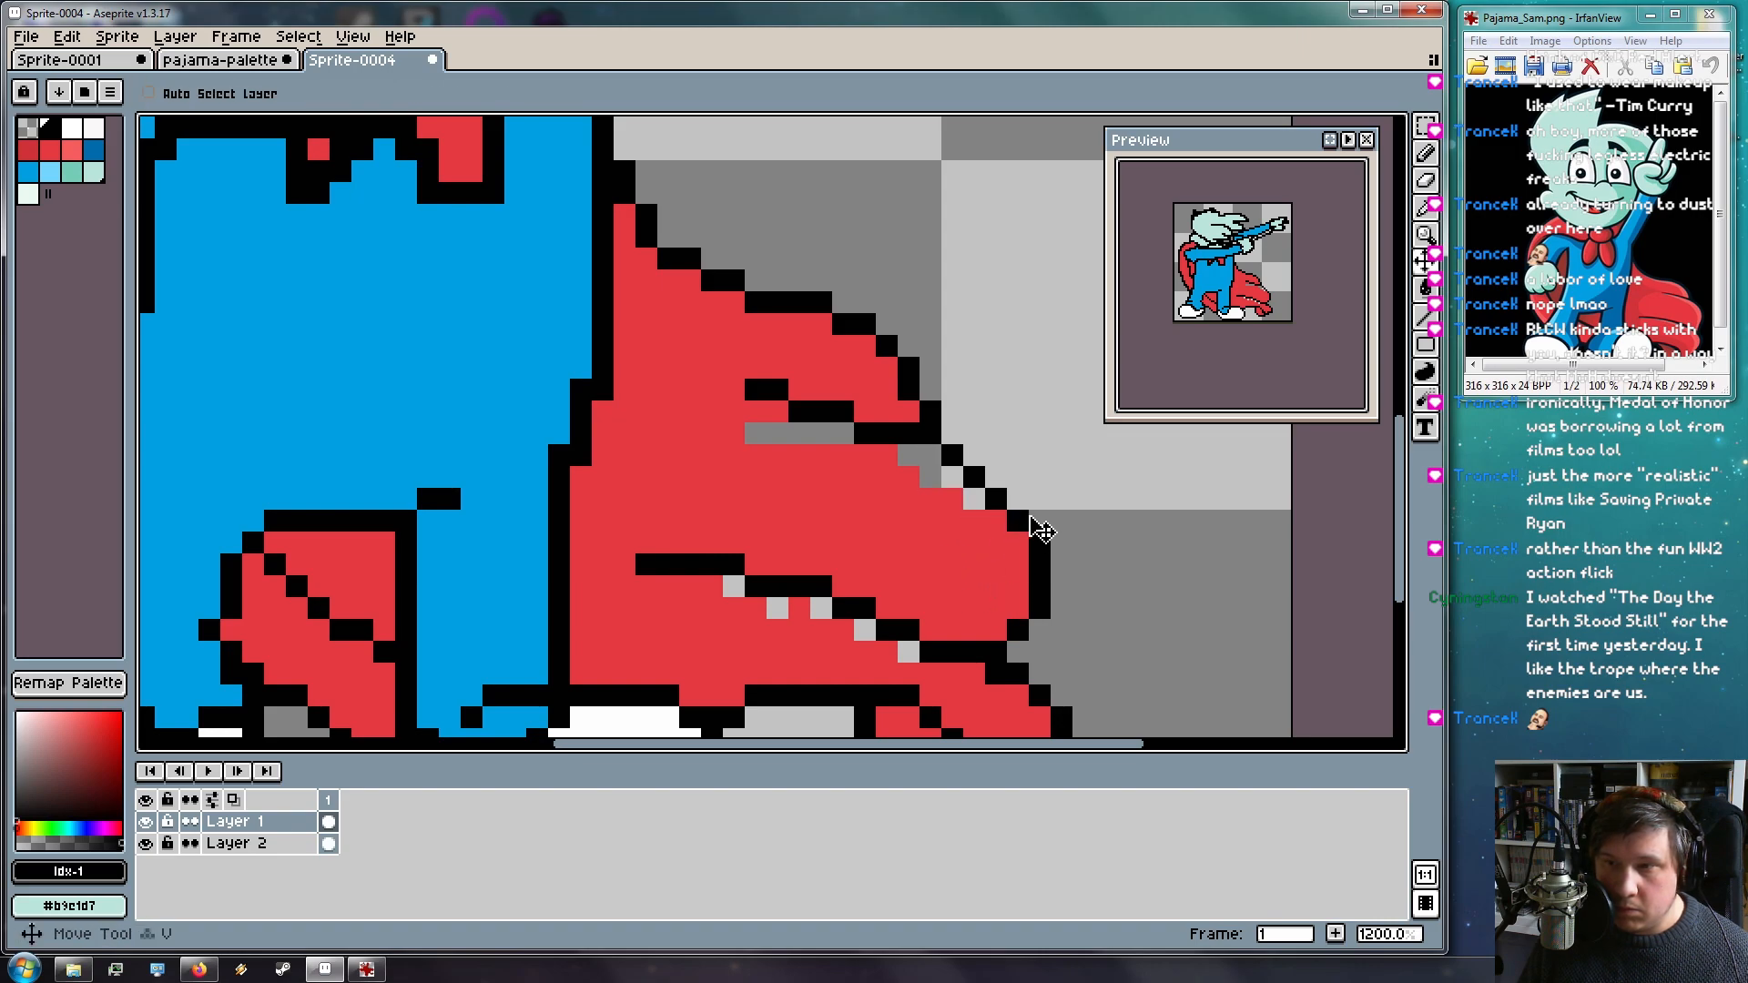
mouse_move(1124, 531)
mouse_down()
mouse_move(1029, 462)
mouse_move(1042, 476)
mouse_up()
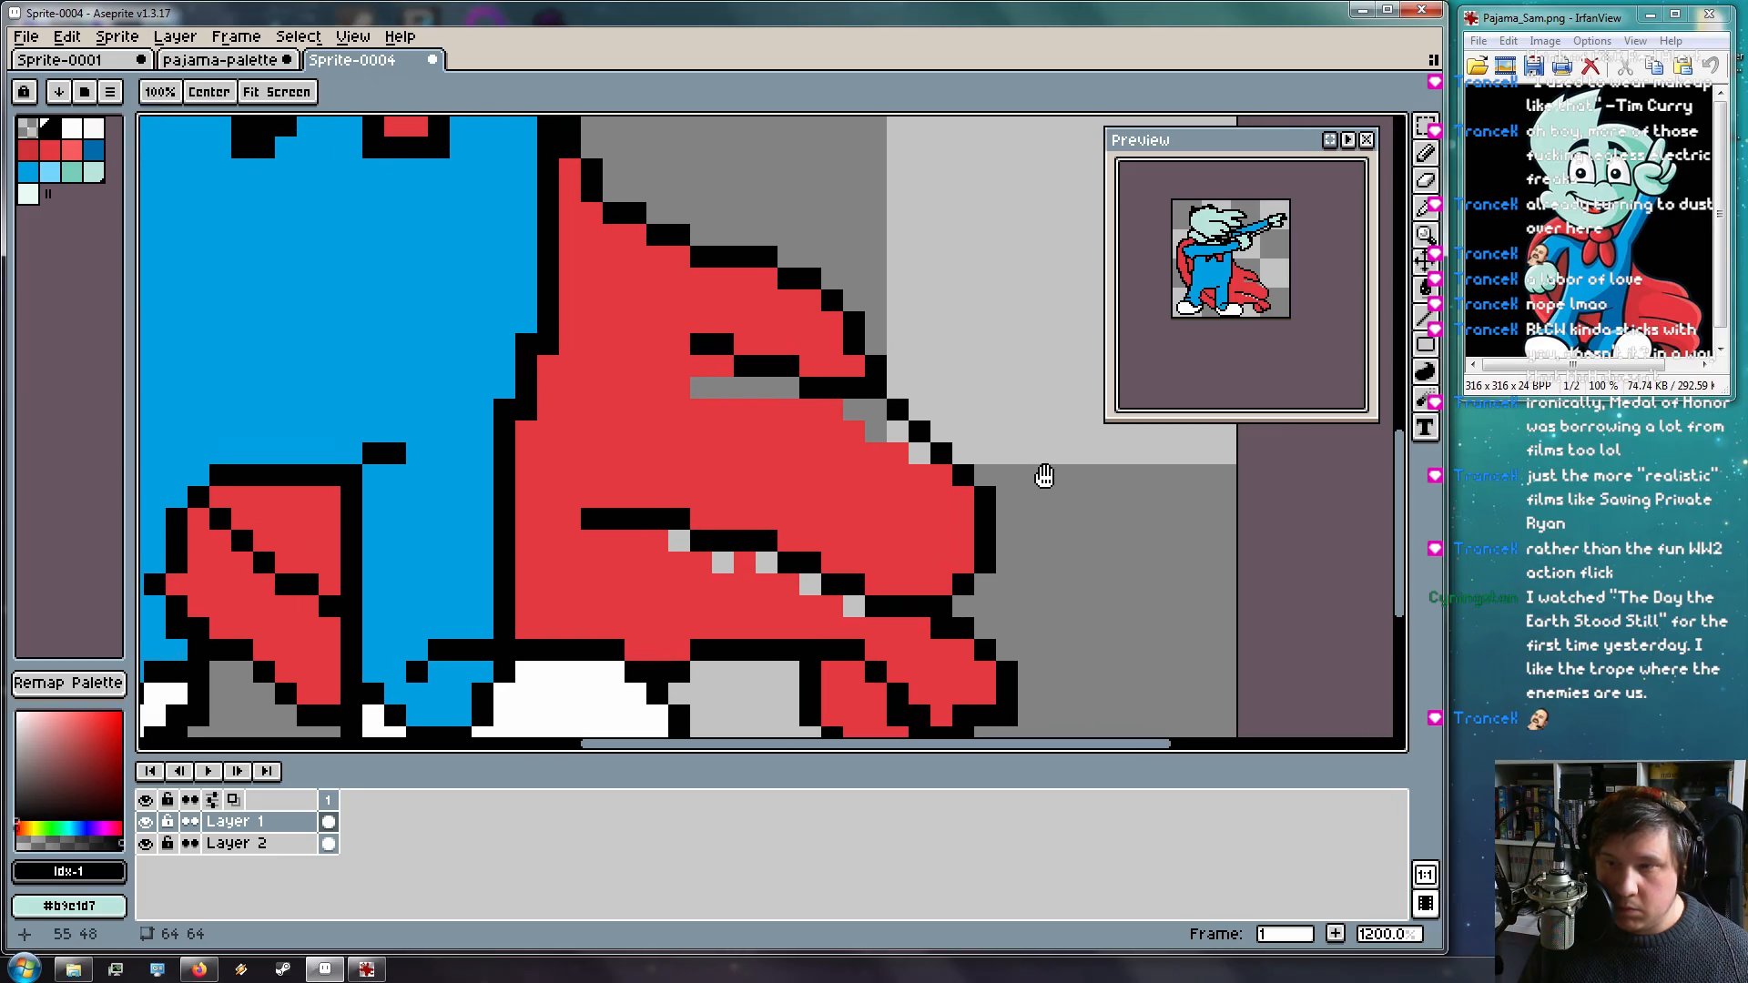
key(ctrl+z)
key(e)
click(963, 476)
Paint the grey gaps in the cape's lower fold with the cape's red
mouse_move(899, 597)
mouse_down()
mouse_move(886, 423)
mouse_move(925, 622)
mouse_up()
mouse_move(692, 426)
mouse_down()
mouse_move(831, 447)
mouse_move(814, 435)
mouse_move(887, 412)
mouse_move(956, 417)
mouse_move(1120, 501)
mouse_up()
key(b)
alt+click(820, 414)
drag(918, 591, 947, 596)
click(965, 614)
key(ctrl+z)
key(ctrl+z)
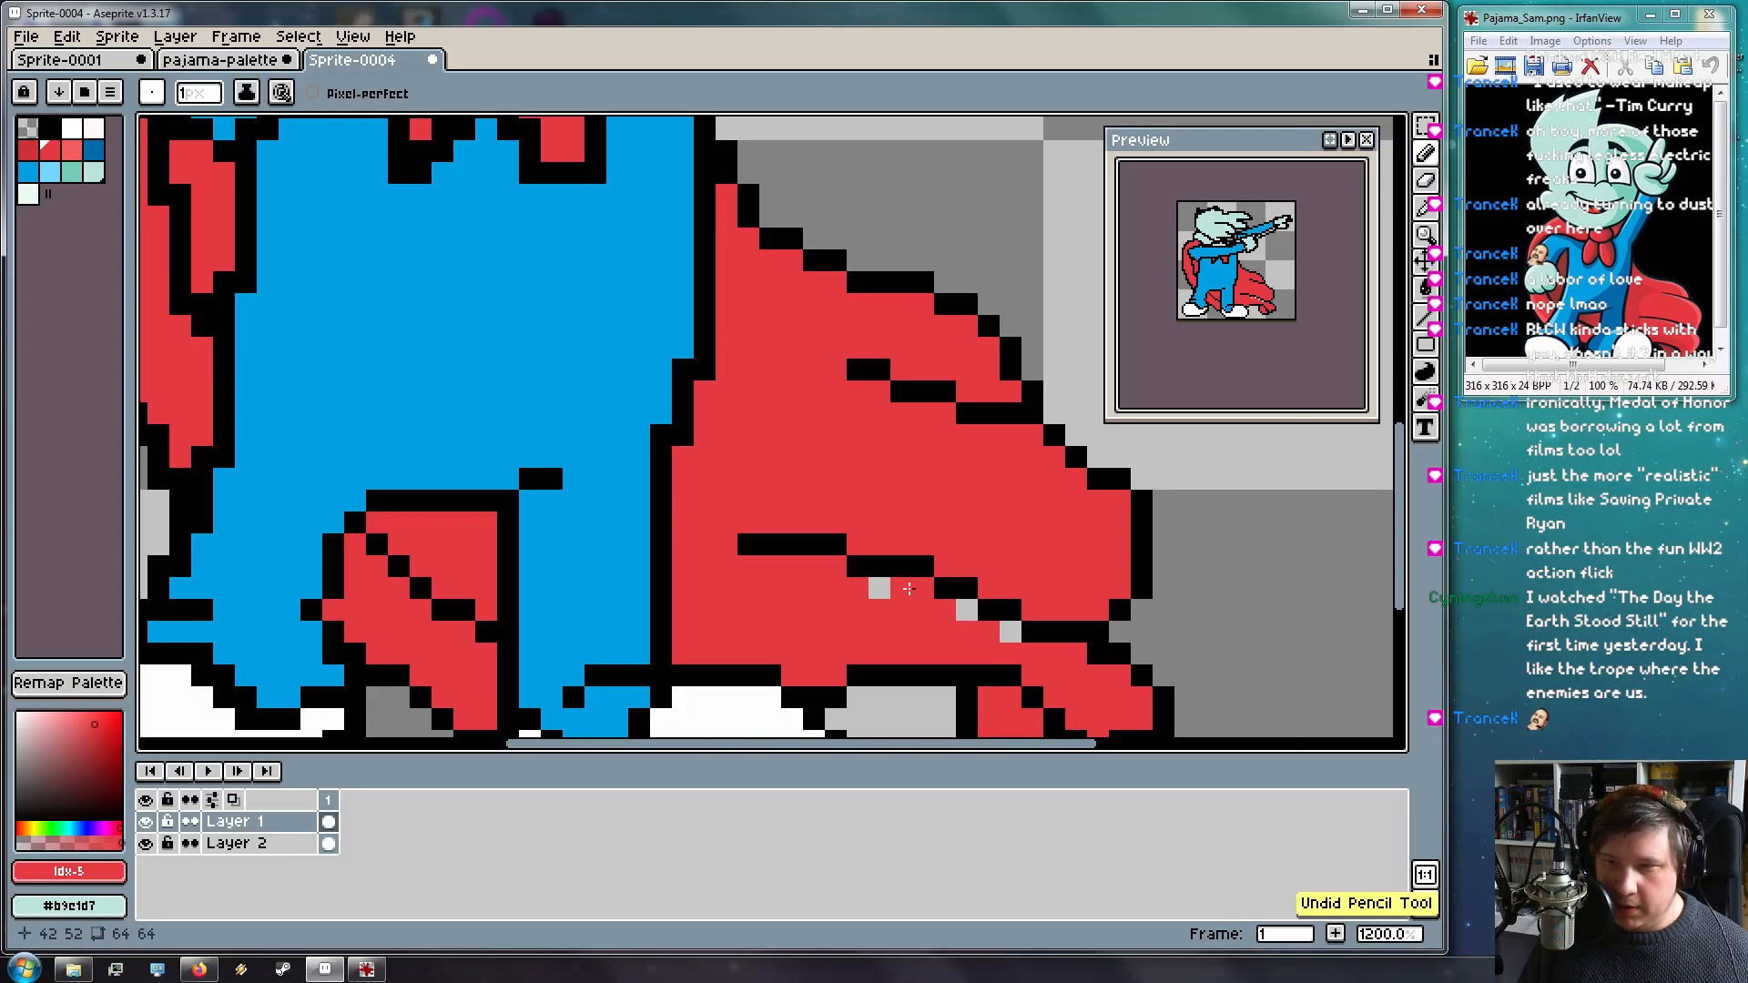
click(1006, 630)
key(space)
mouse_move(868, 513)
mouse_down()
mouse_move(866, 347)
mouse_move(776, 316)
mouse_up()
mouse_move(536, 315)
mouse_down()
mouse_move(783, 391)
mouse_move(882, 480)
mouse_move(831, 325)
mouse_move(910, 559)
mouse_move(679, 634)
mouse_move(456, 538)
mouse_move(543, 550)
mouse_move(547, 461)
mouse_move(570, 526)
mouse_move(671, 562)
mouse_up()
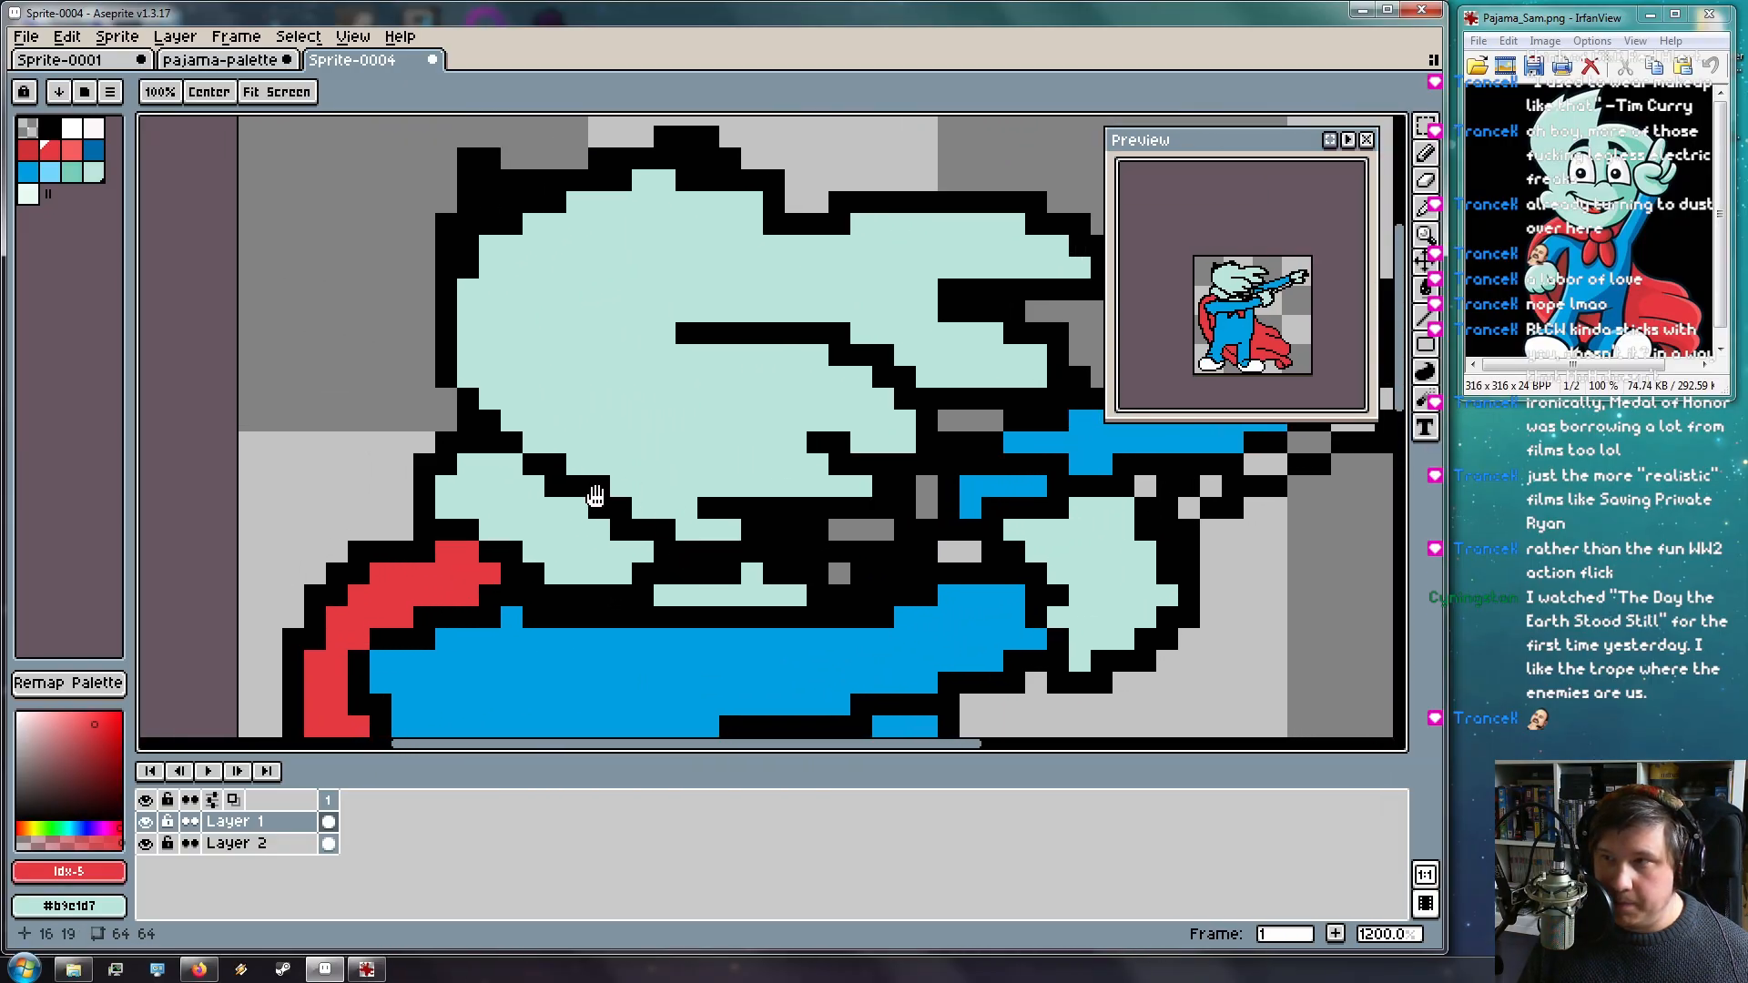
Undo the stray red pixel and paint the diagonal black hair line over in mint
click(482, 444)
key(ctrl+z)
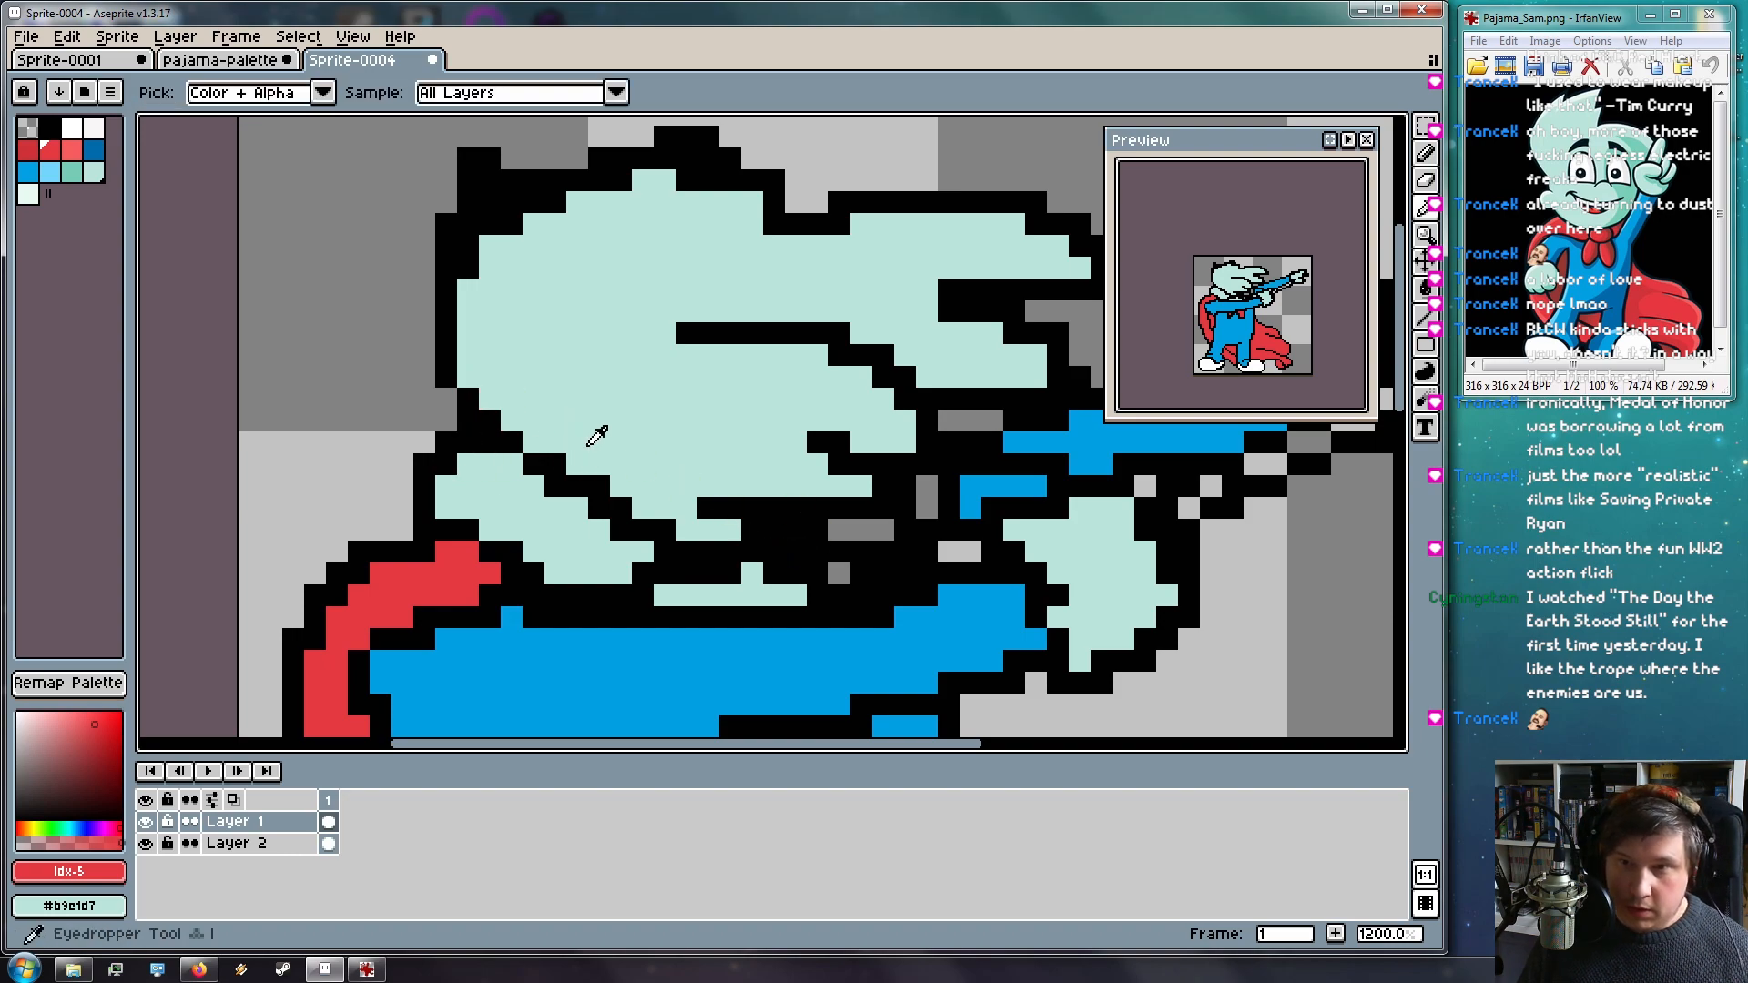
alt+click(596, 437)
mouse_move(662, 529)
mouse_down()
mouse_move(508, 417)
mouse_move(635, 525)
mouse_up()
drag(520, 448, 503, 415)
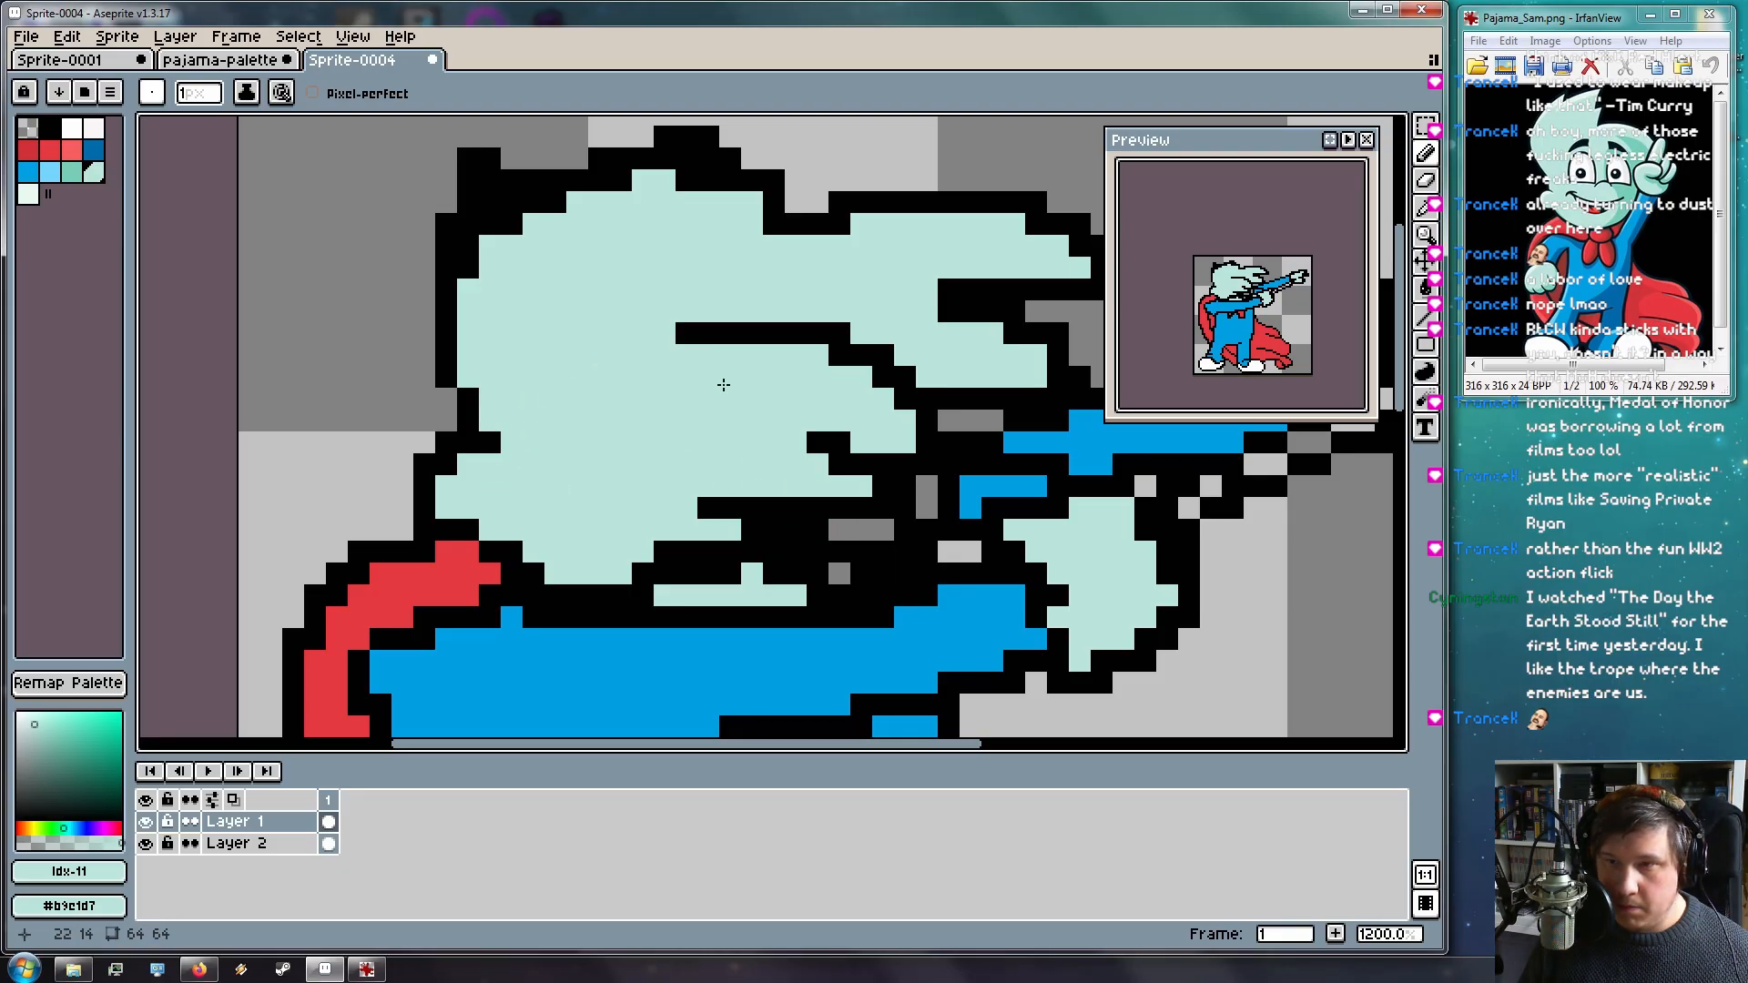
Smooth the top outline of the hair with mint pixels, erasing one outline pixel
drag(714, 410, 593, 429)
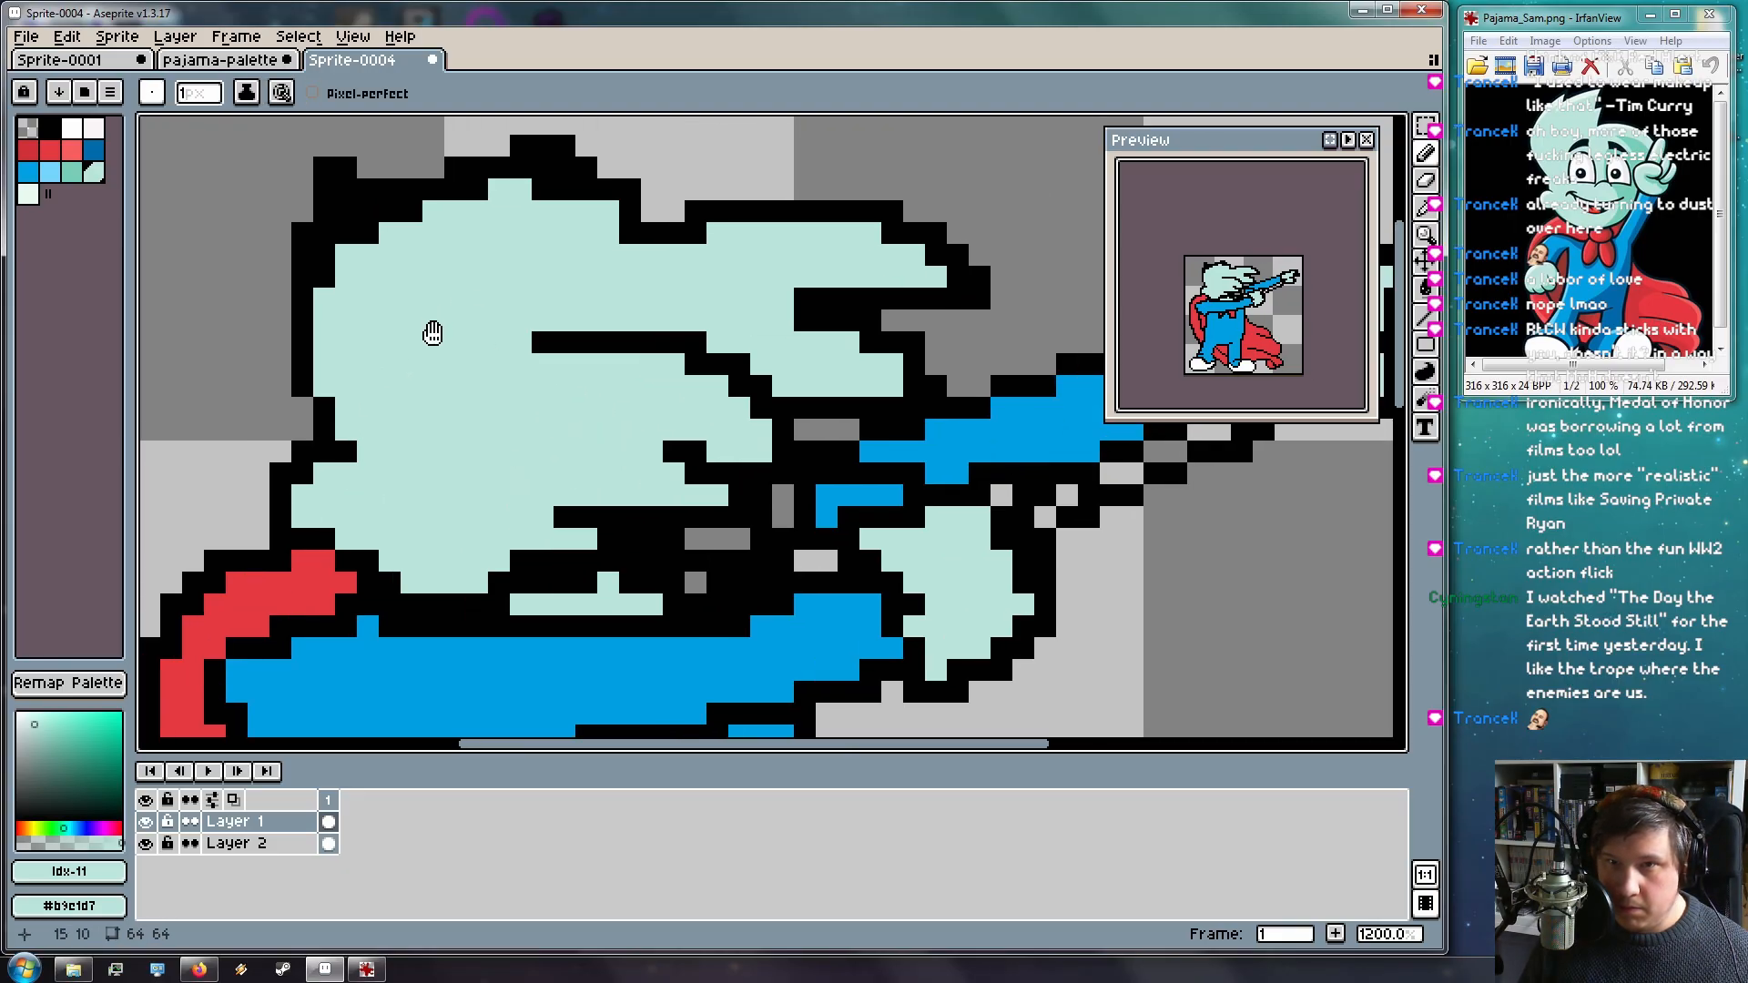
drag(433, 330, 436, 390)
click(341, 299)
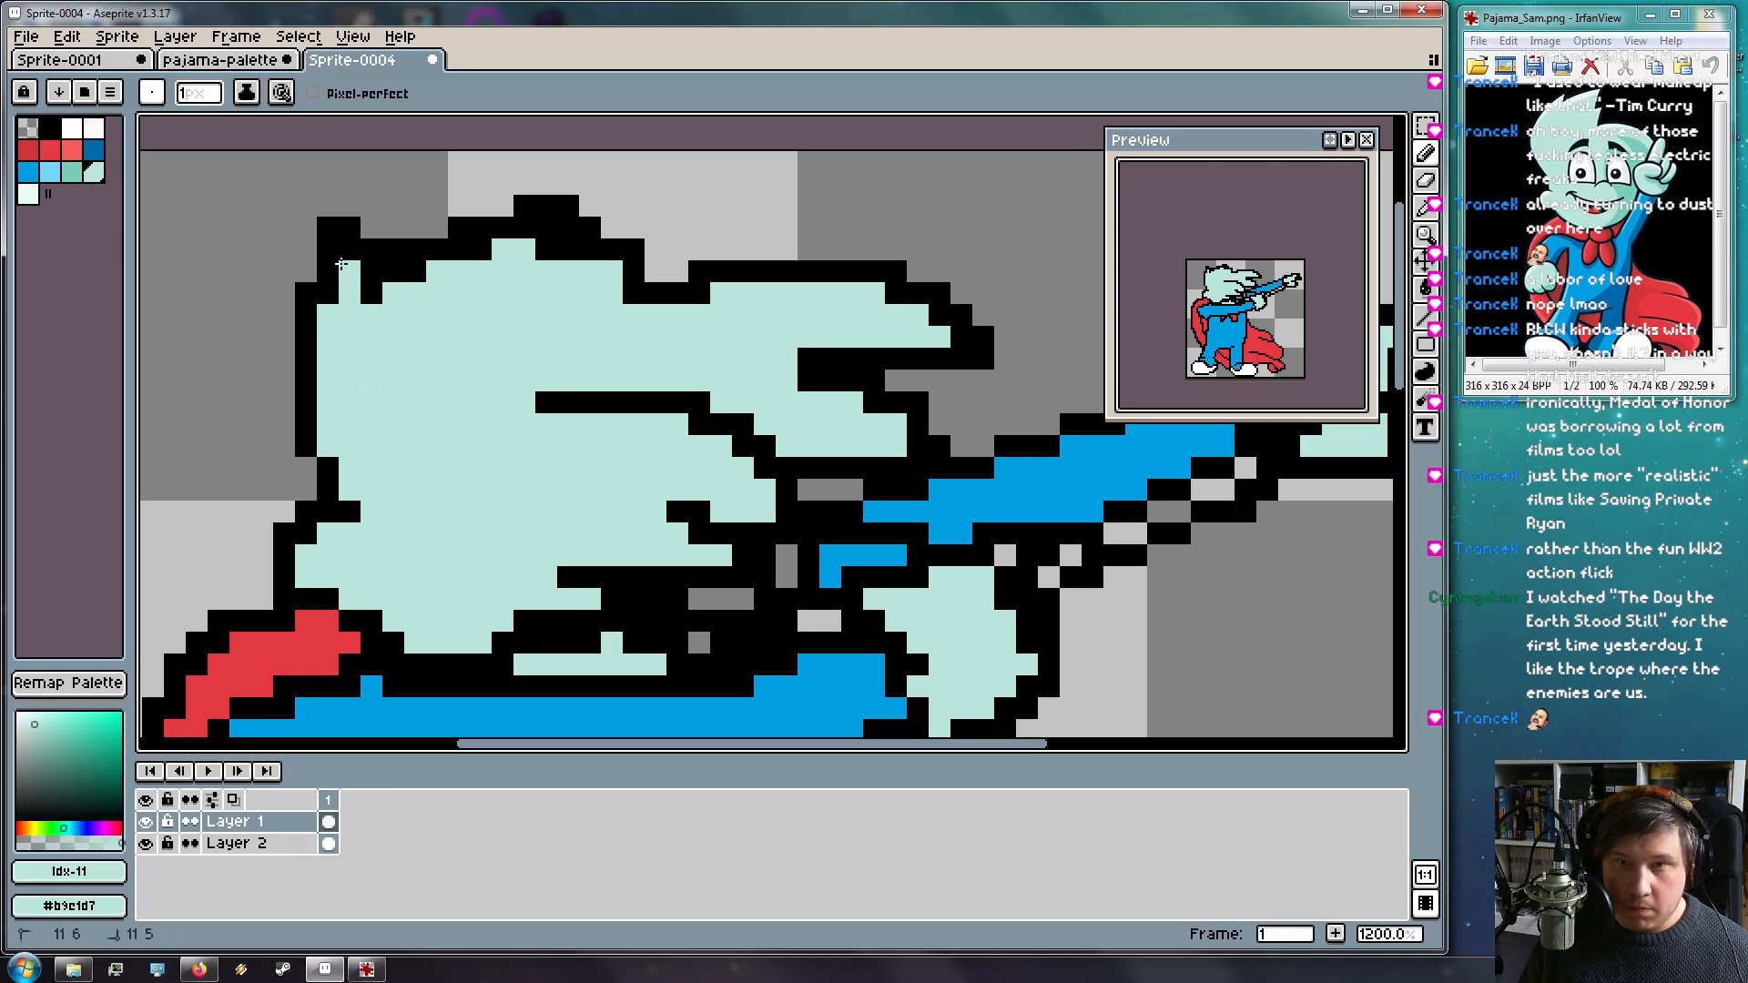
click(329, 292)
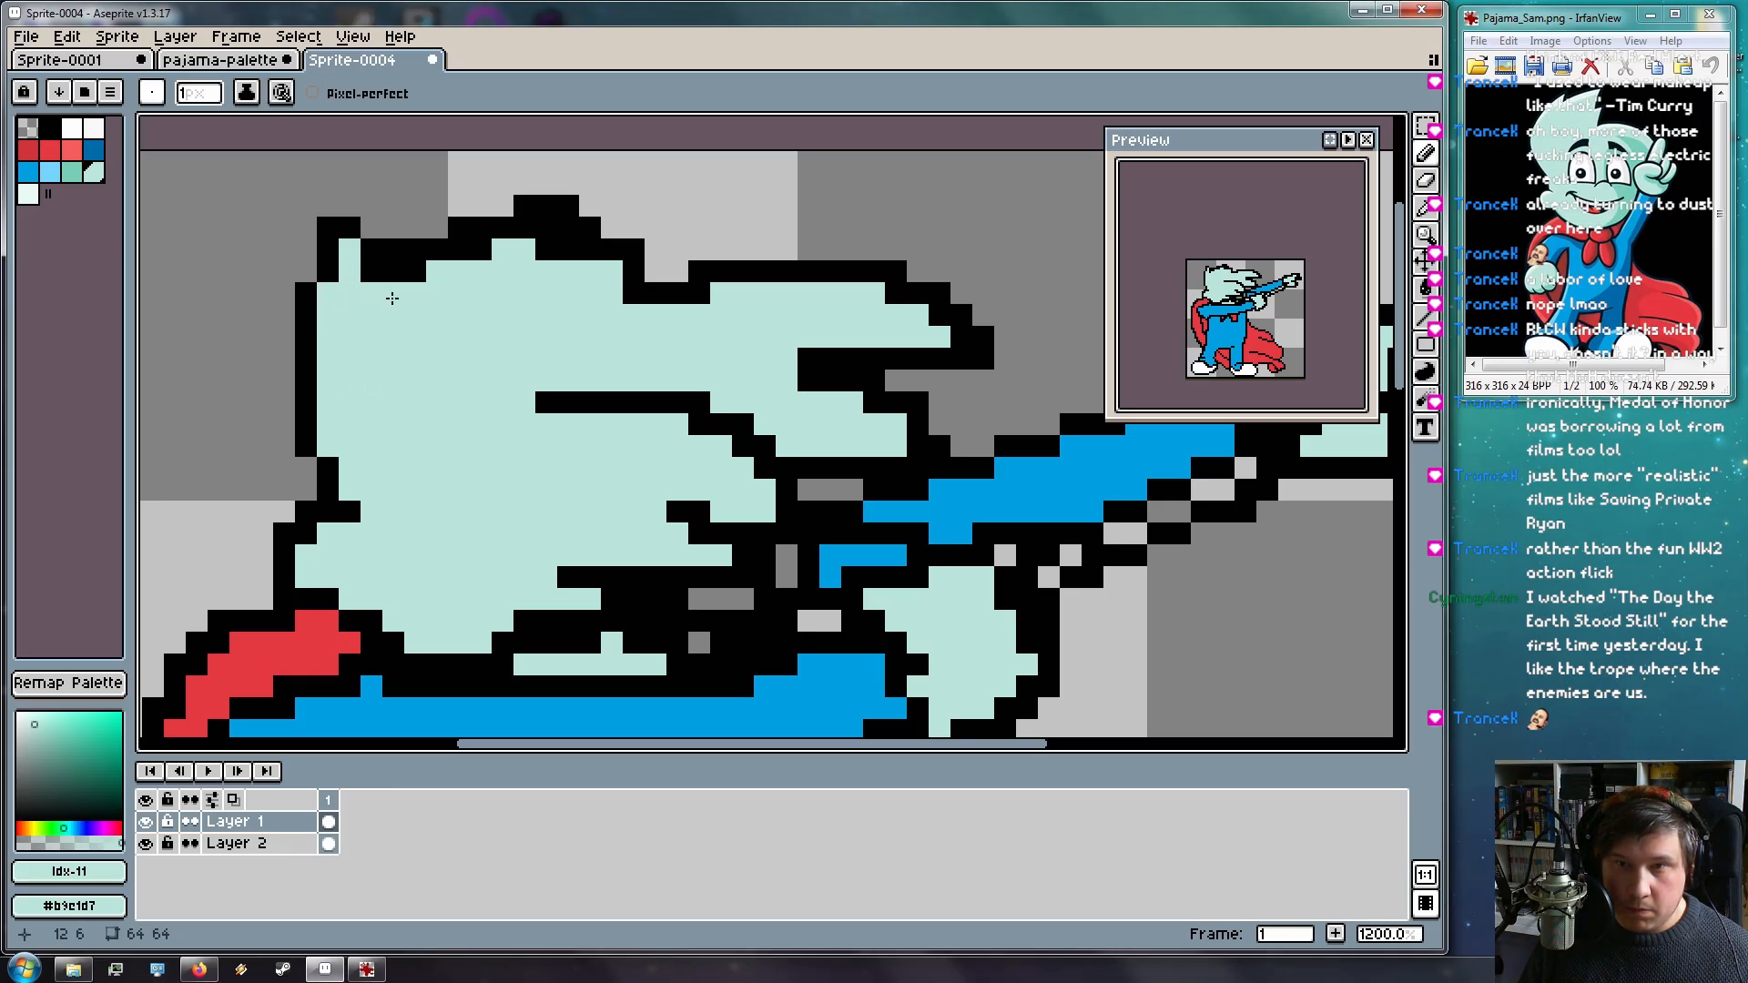
drag(428, 269, 364, 308)
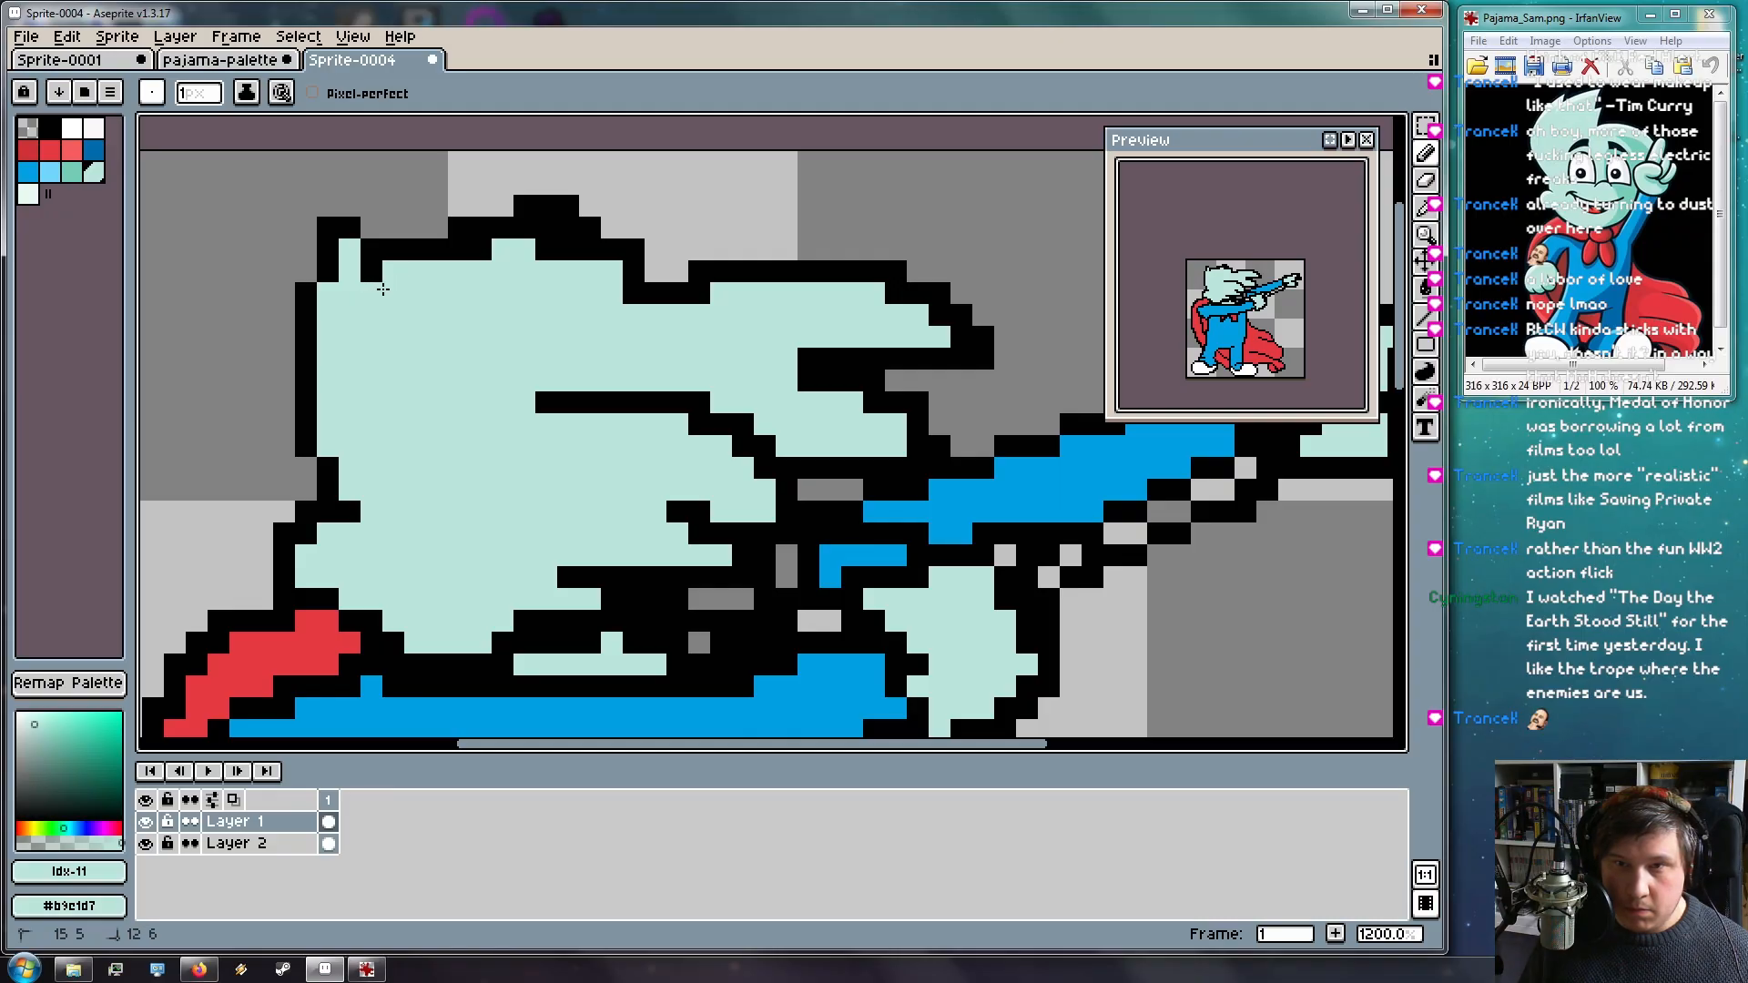
key(e)
click(393, 250)
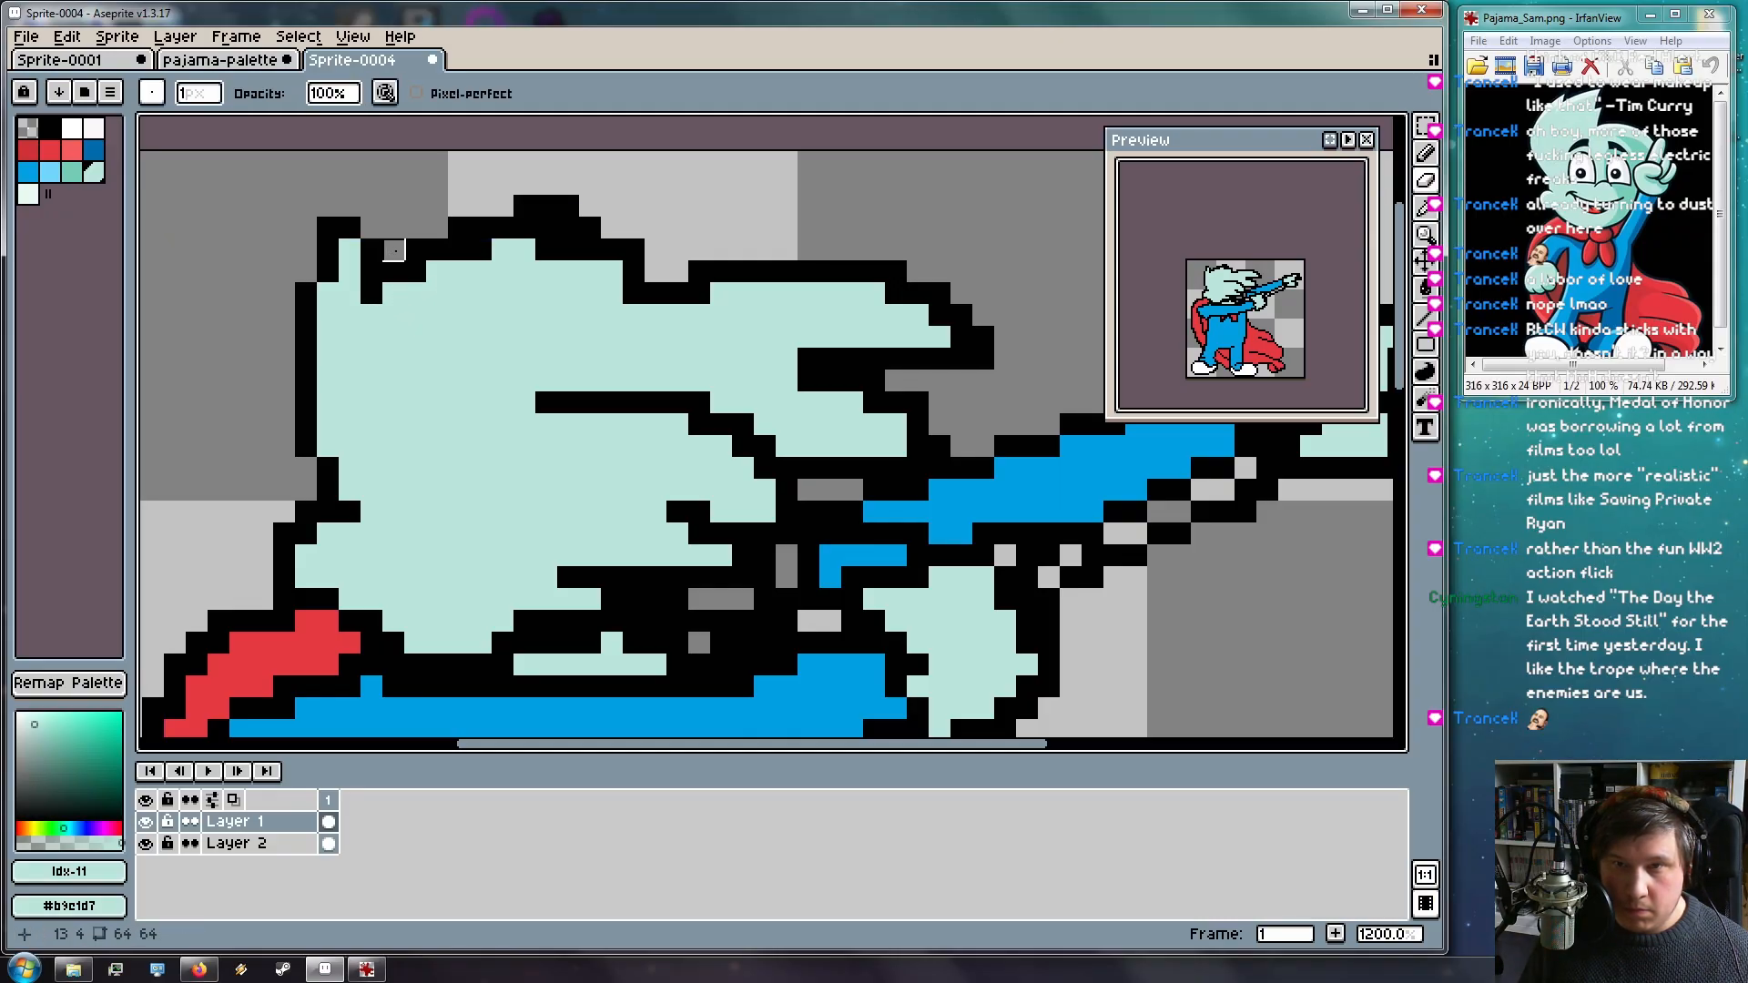
Recolour the remaining black pixels in the hair and tuft mint, restoring one edge outline pixel
key(b)
drag(546, 232, 602, 279)
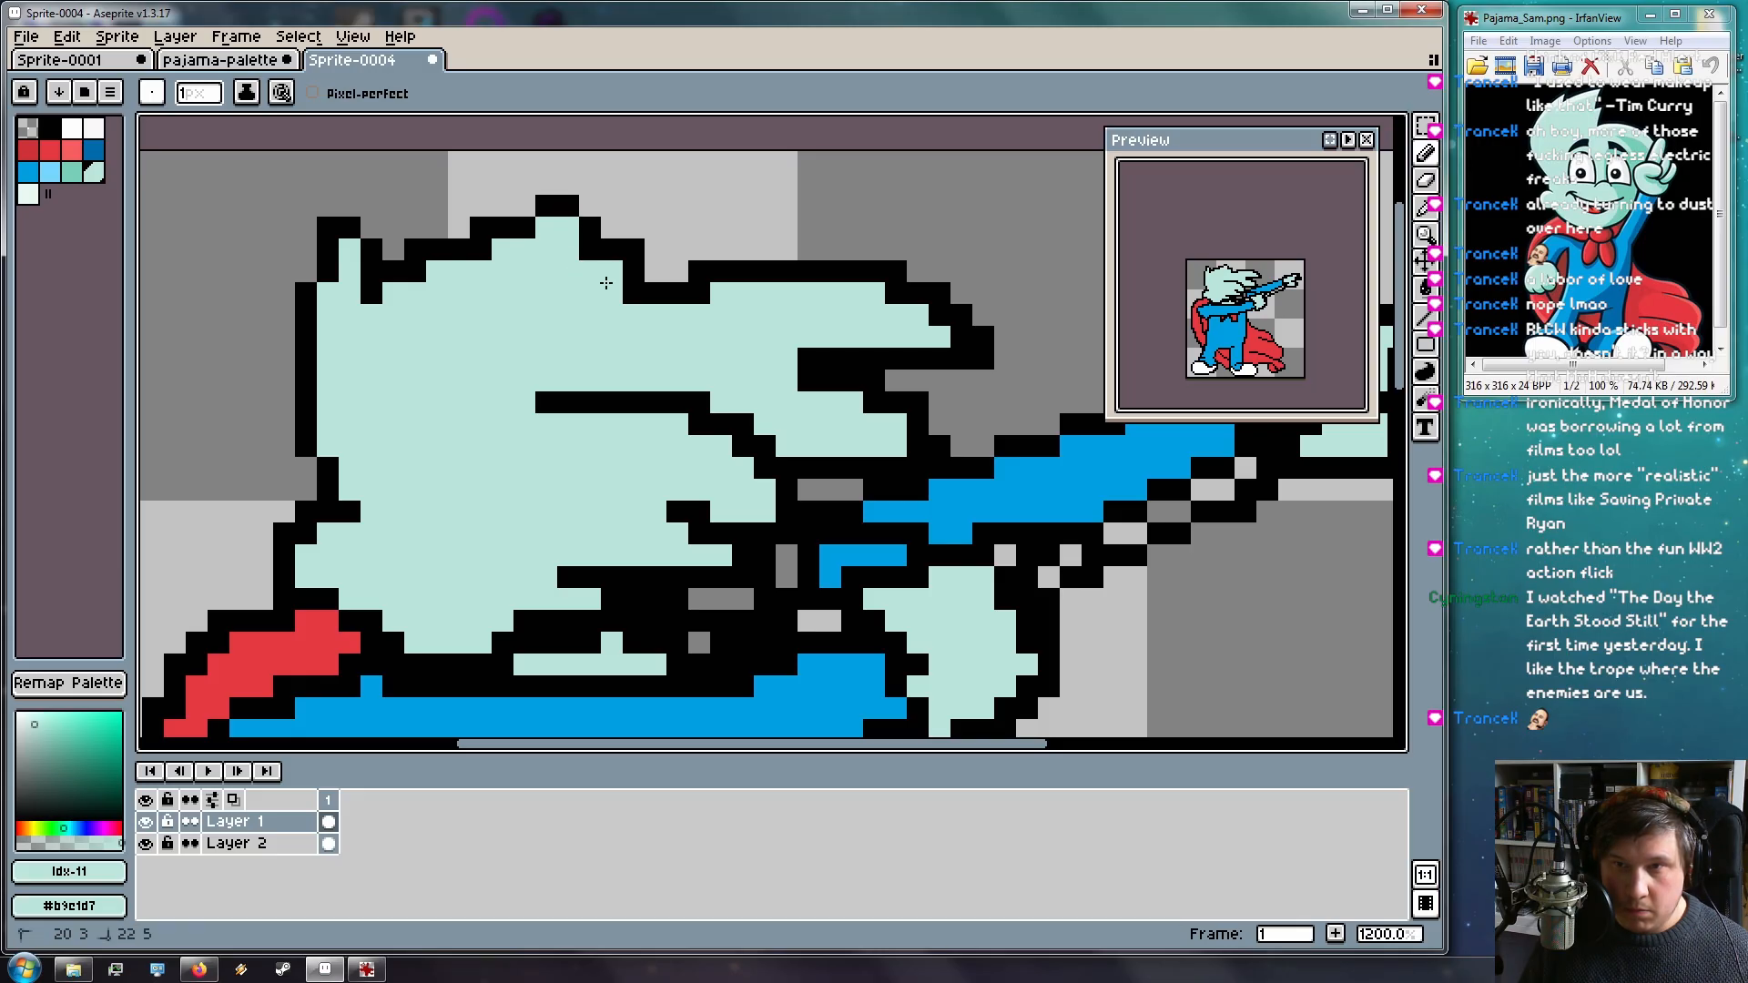
click(627, 303)
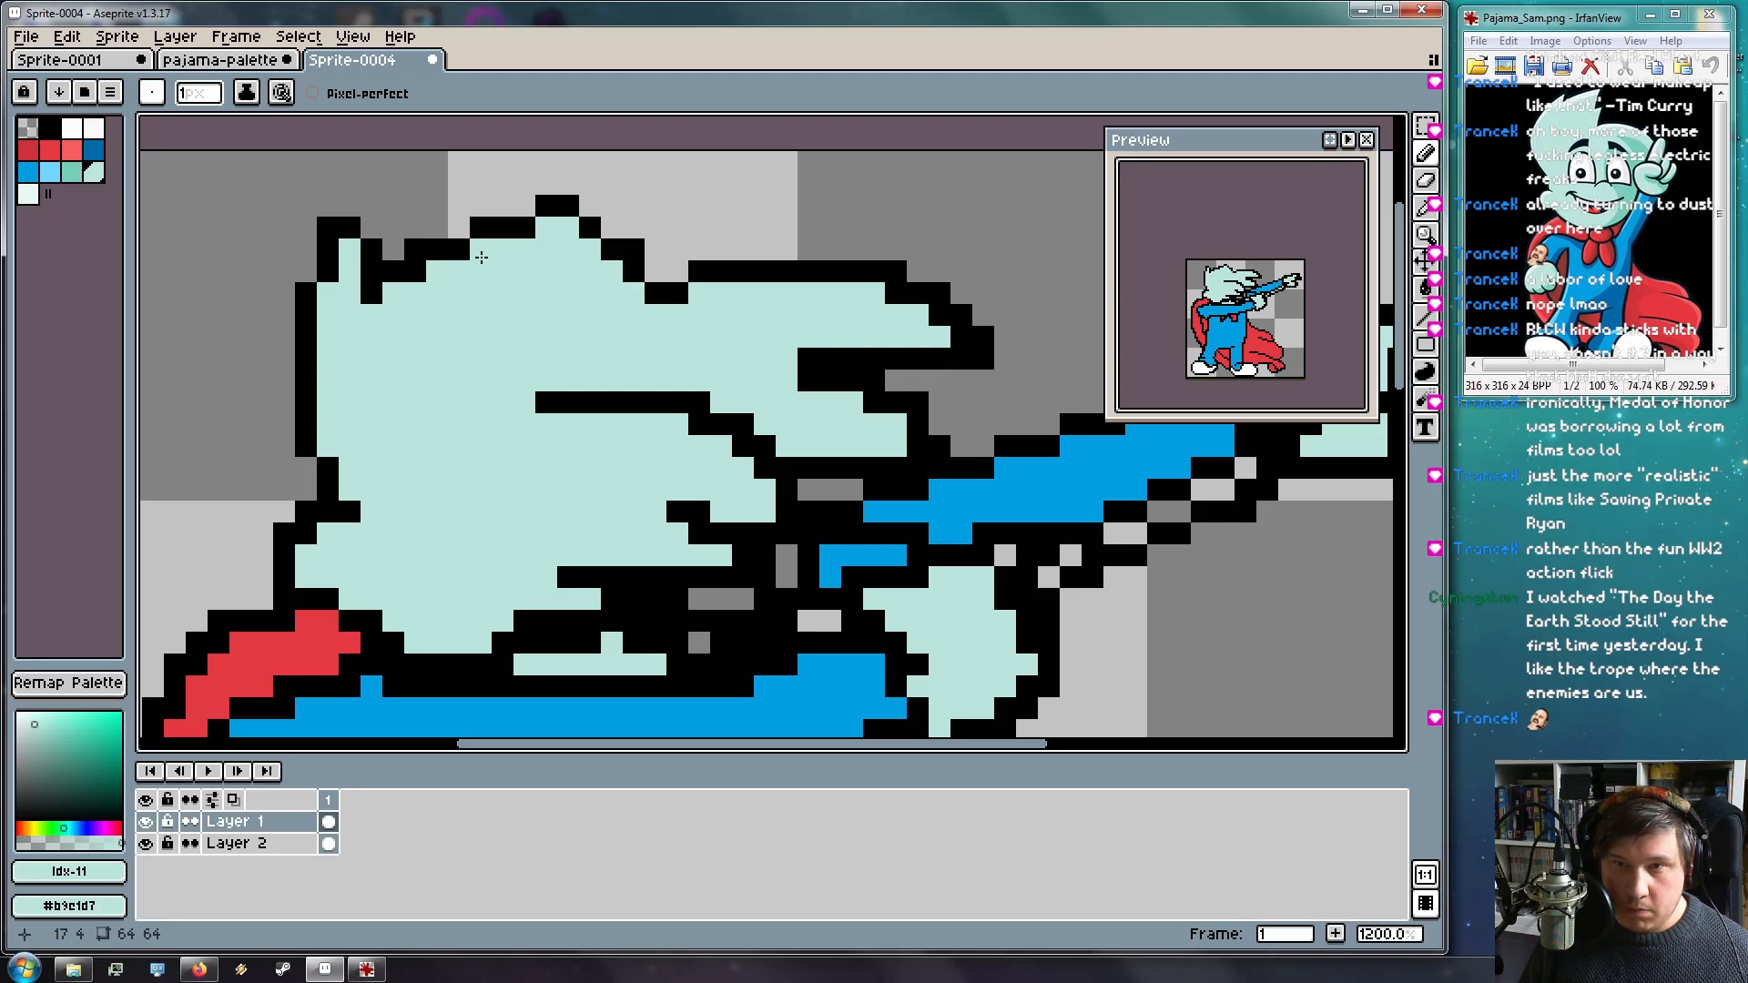
click(421, 279)
right_click(377, 299)
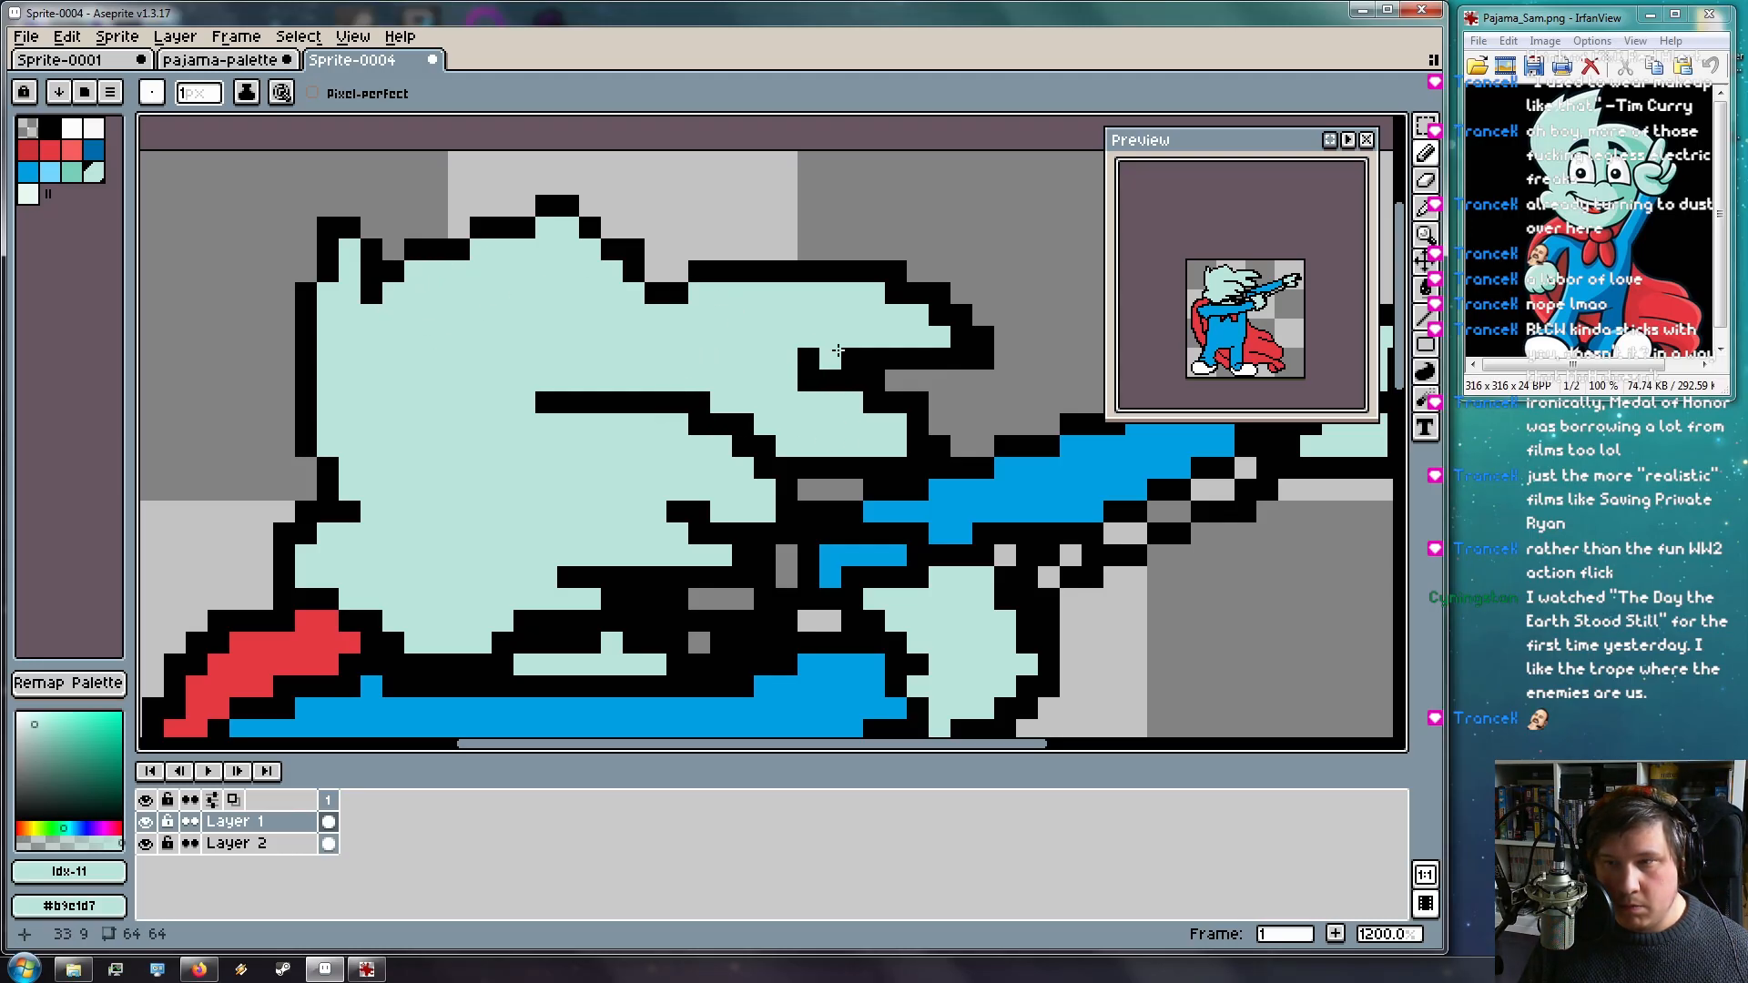
drag(854, 355, 779, 355)
click(868, 353)
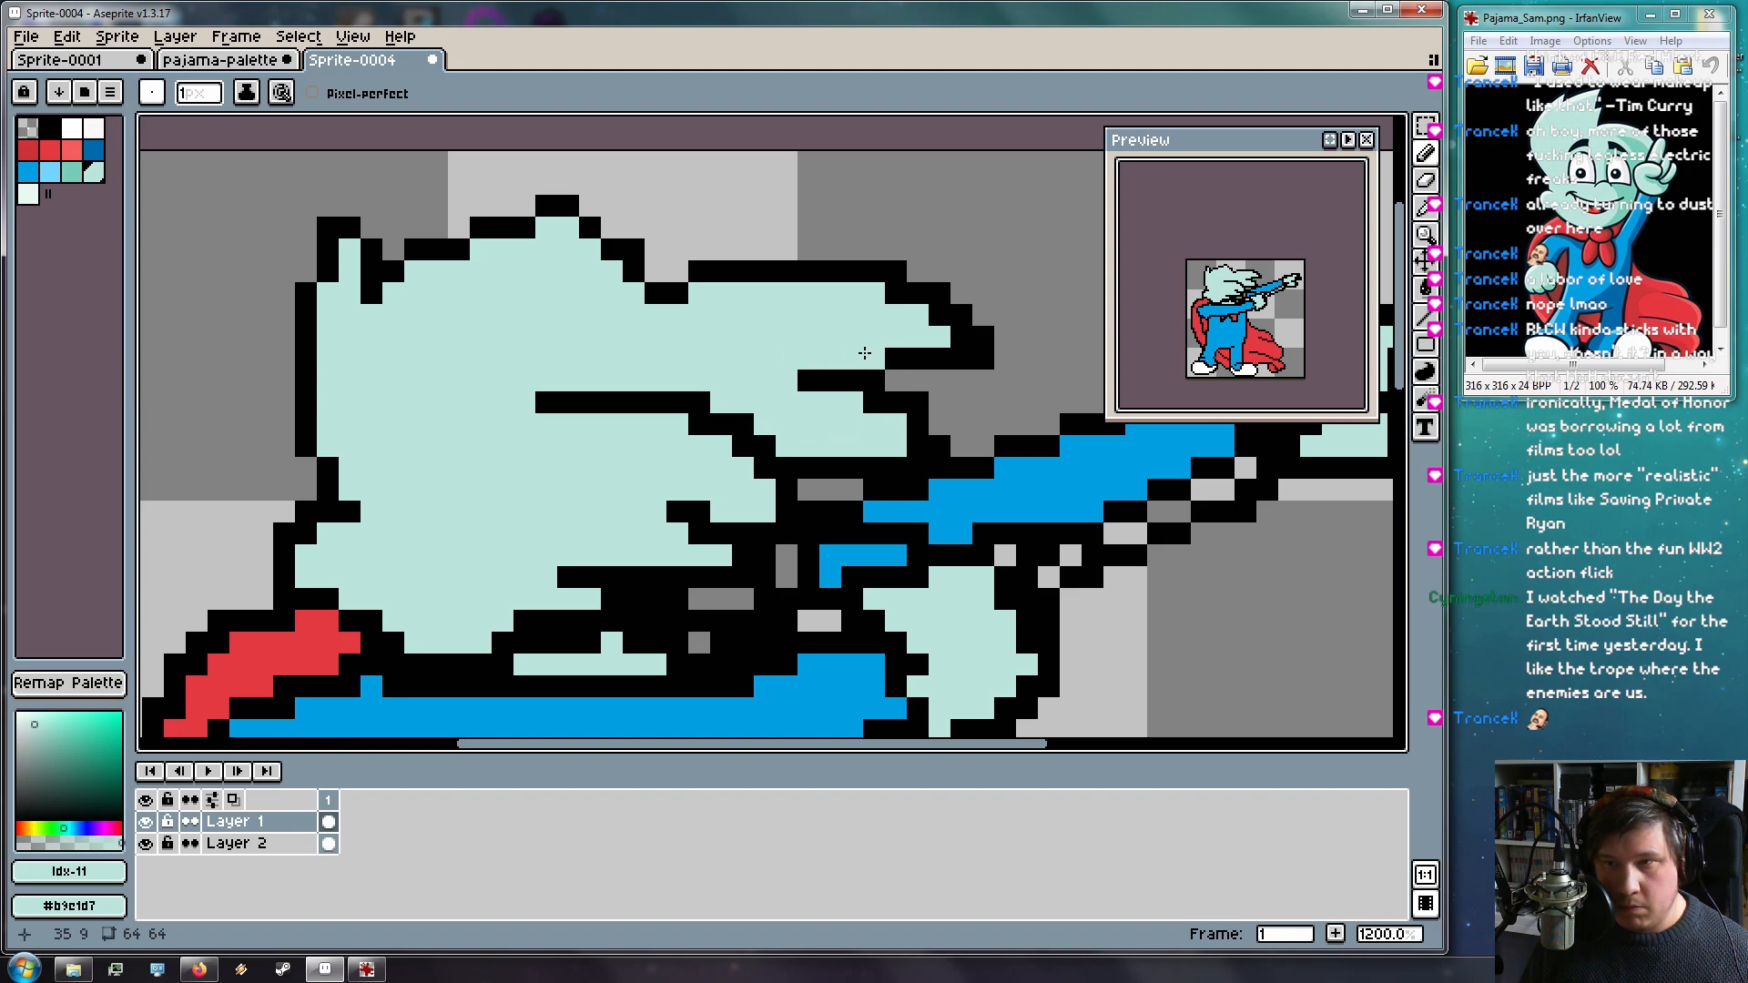
click(915, 443)
Paint a few mint pixels near the face, then bring the blue pajama arm into view
drag(725, 415, 521, 310)
mouse_move(633, 512)
mouse_down()
mouse_move(909, 496)
mouse_move(824, 527)
mouse_move(628, 500)
mouse_move(616, 574)
mouse_up()
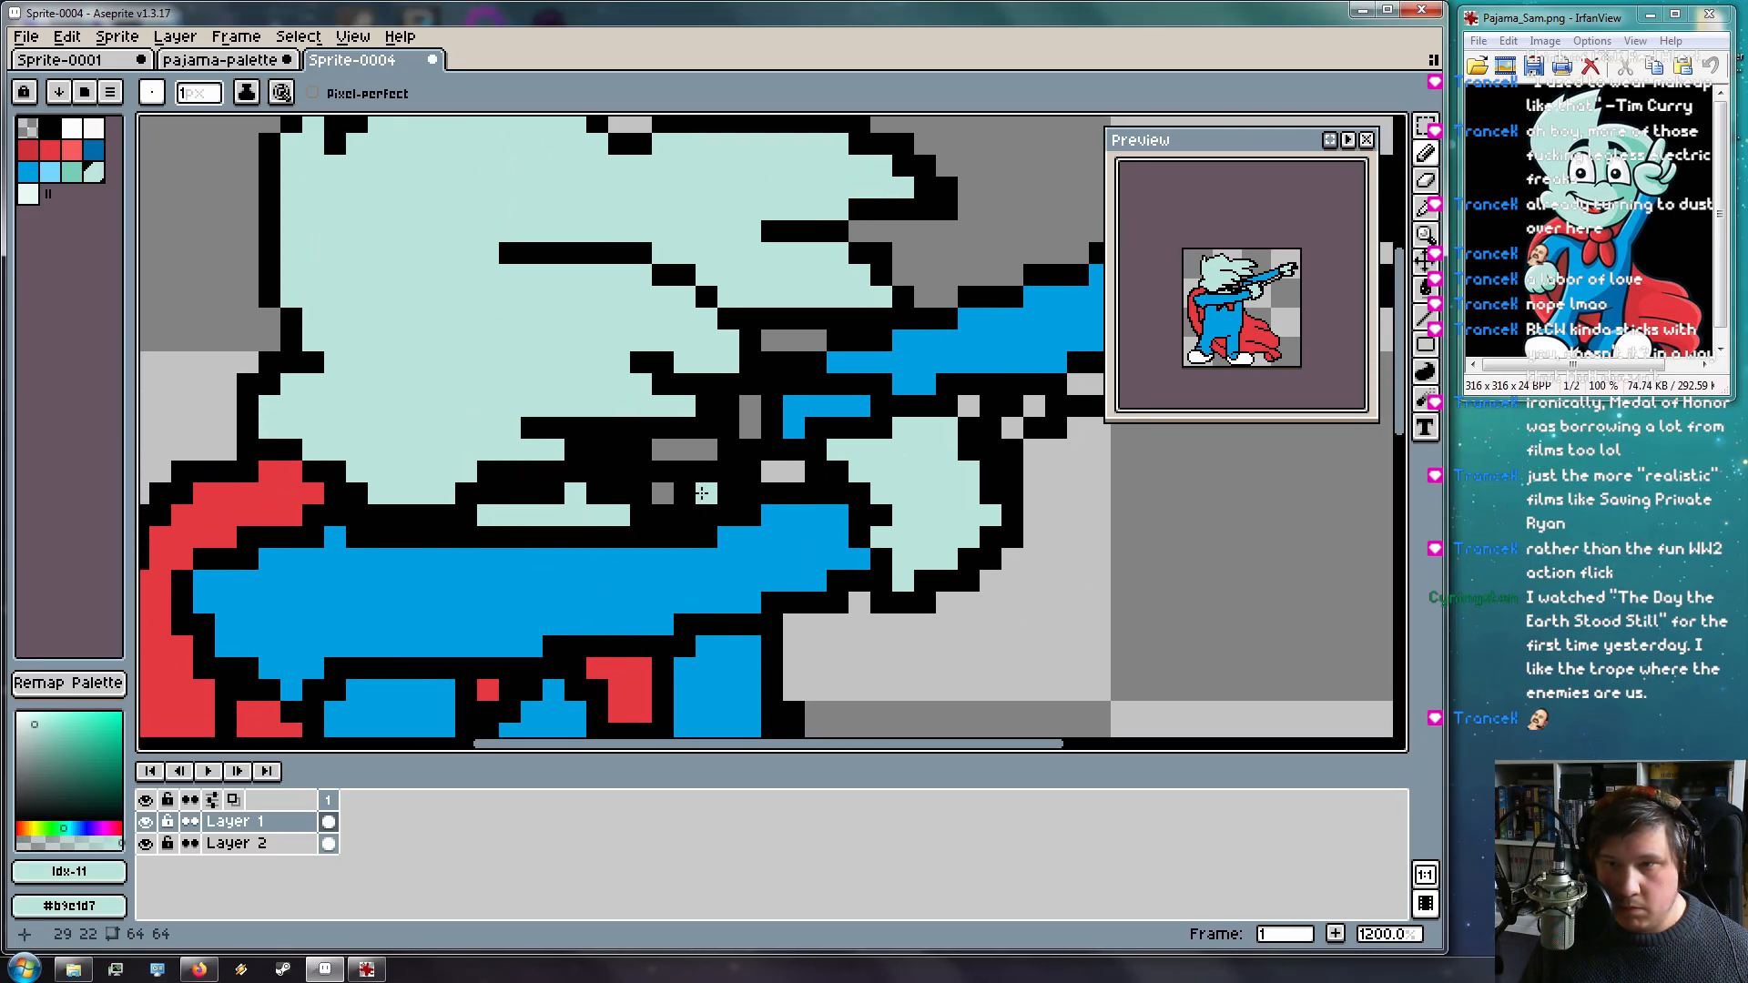
mouse_move(752, 384)
mouse_down()
mouse_move(605, 418)
mouse_move(627, 405)
mouse_move(628, 366)
mouse_up()
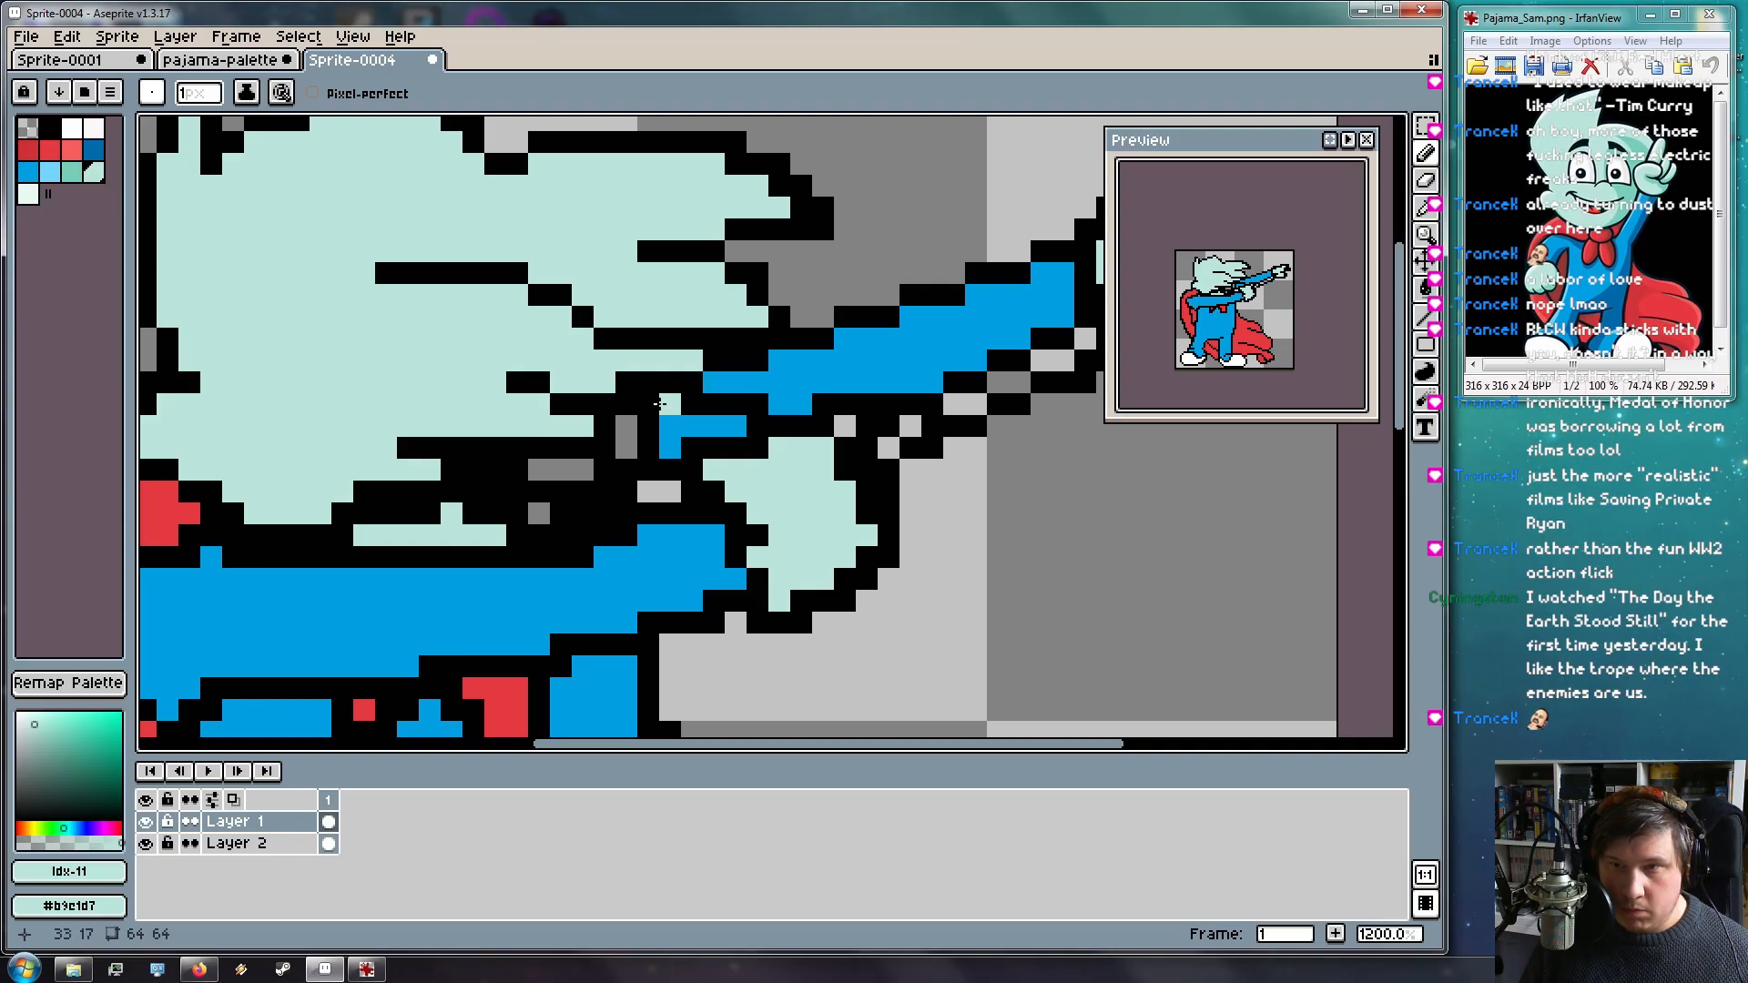
drag(605, 405, 729, 456)
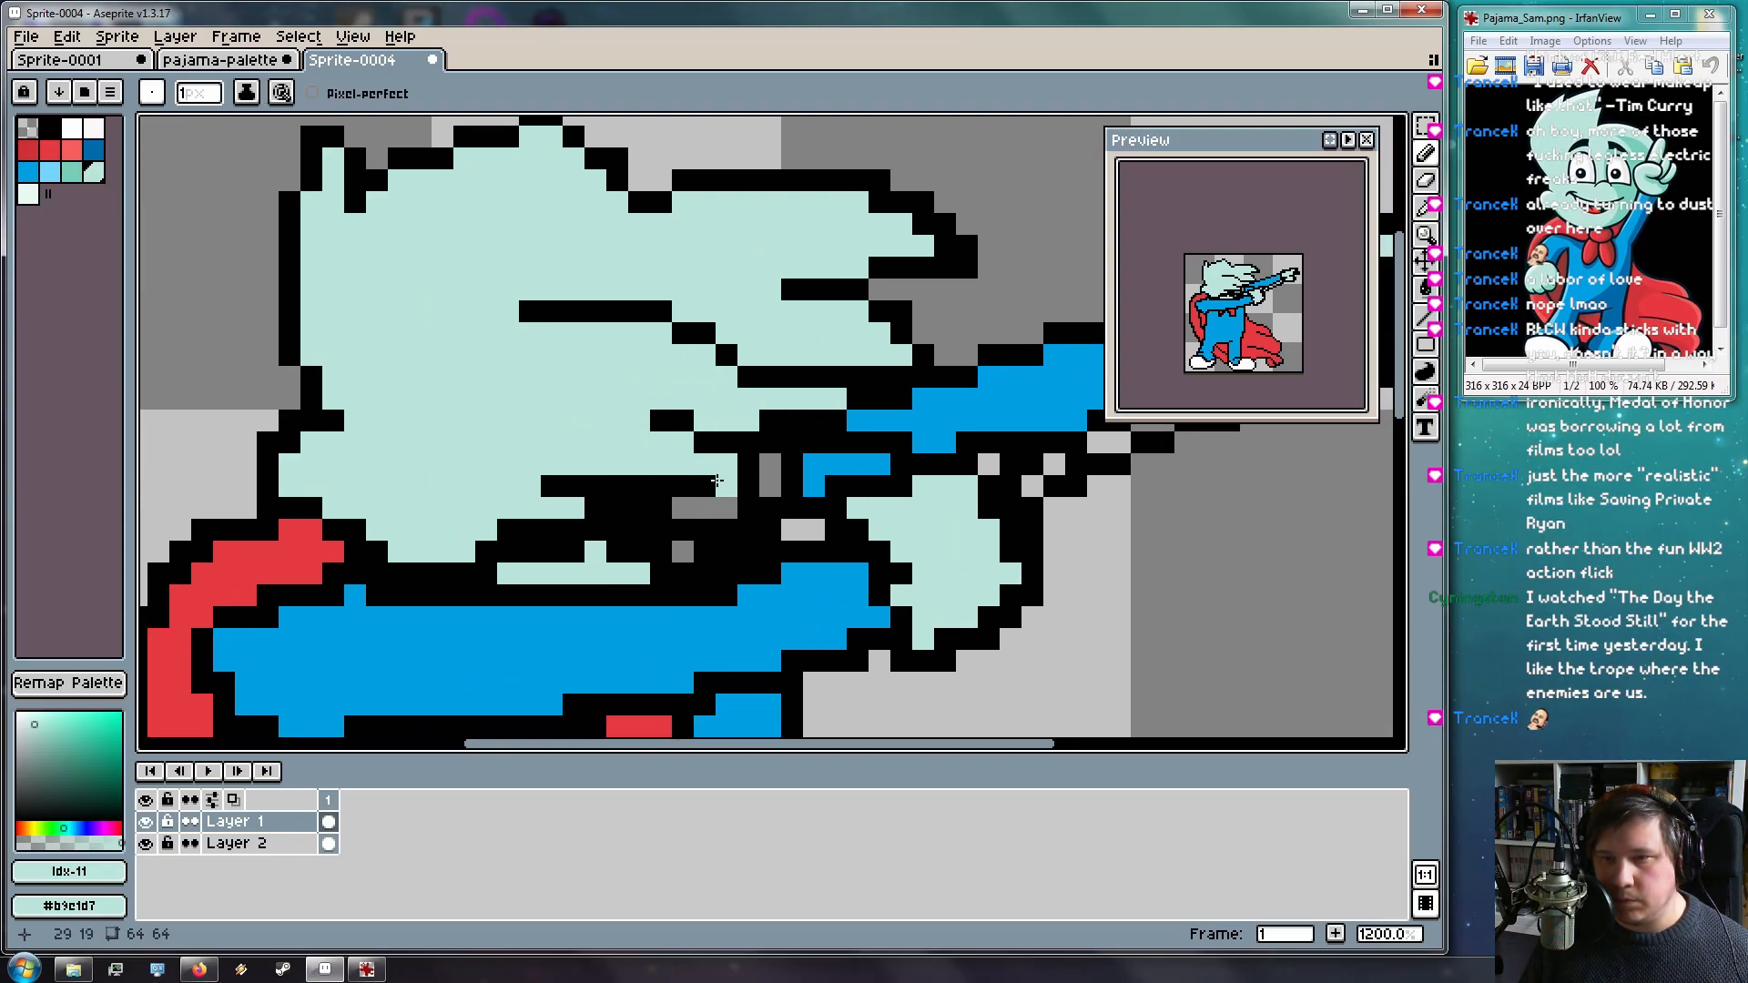
mouse_move(770, 470)
mouse_down()
mouse_move(771, 492)
mouse_move(769, 475)
mouse_up()
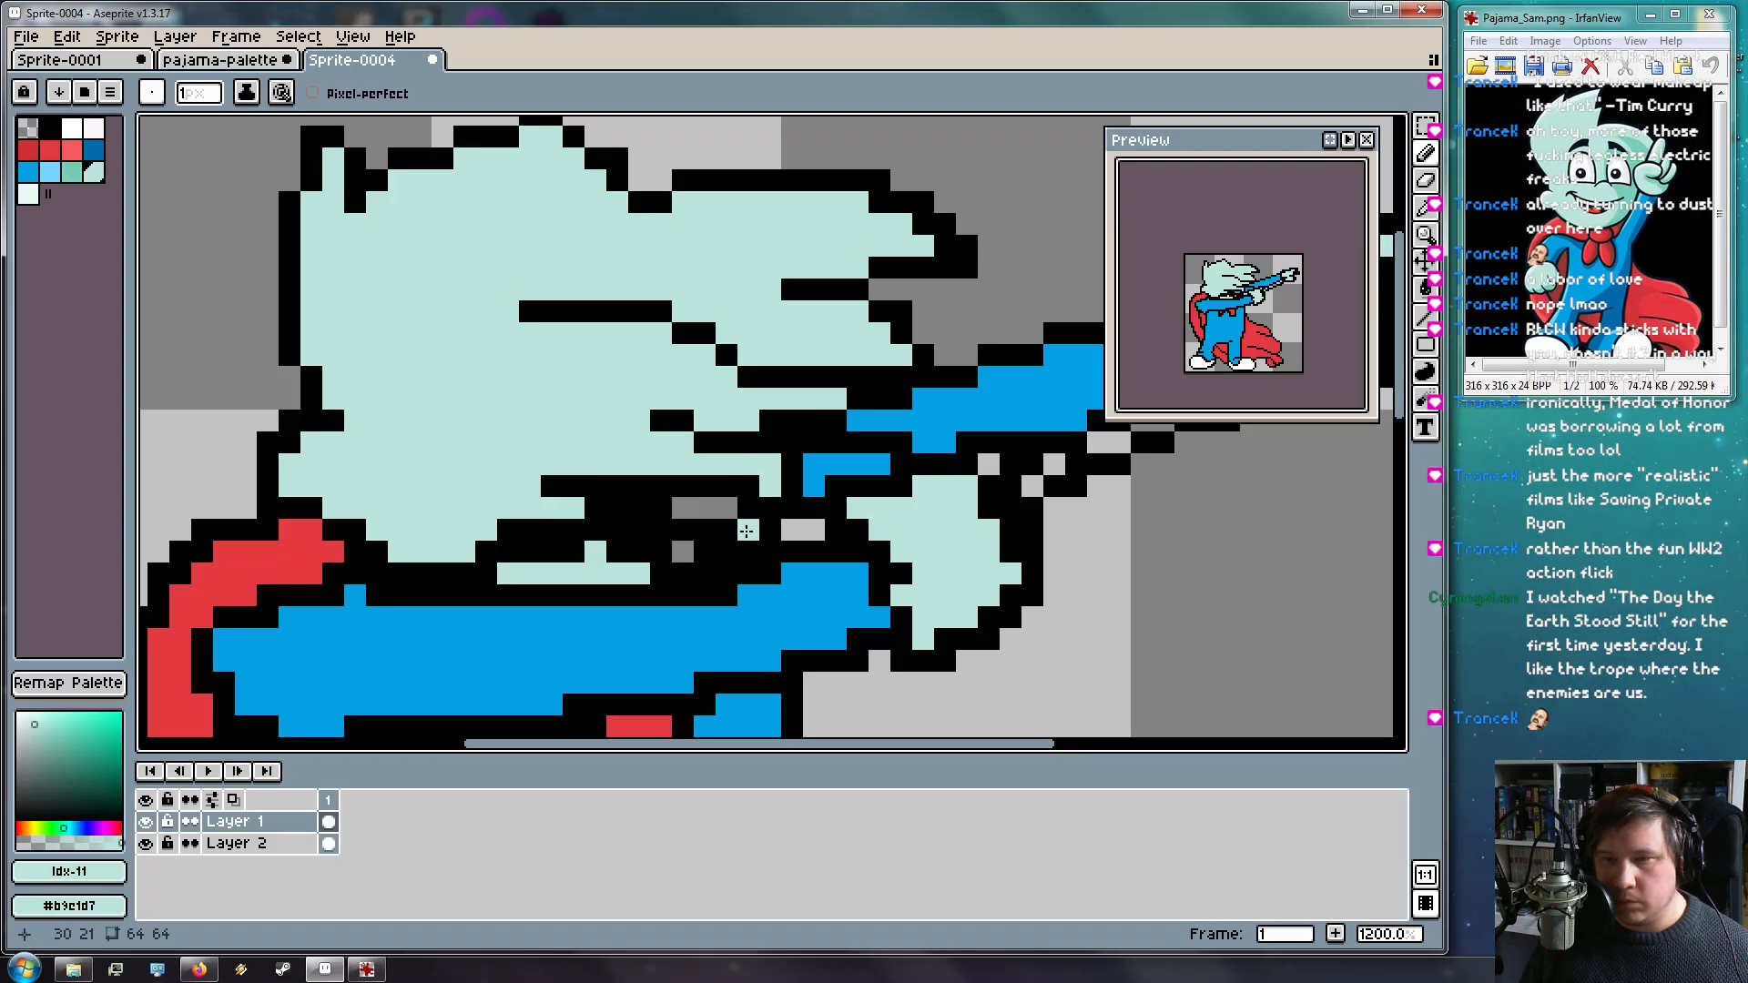
drag(702, 612, 644, 449)
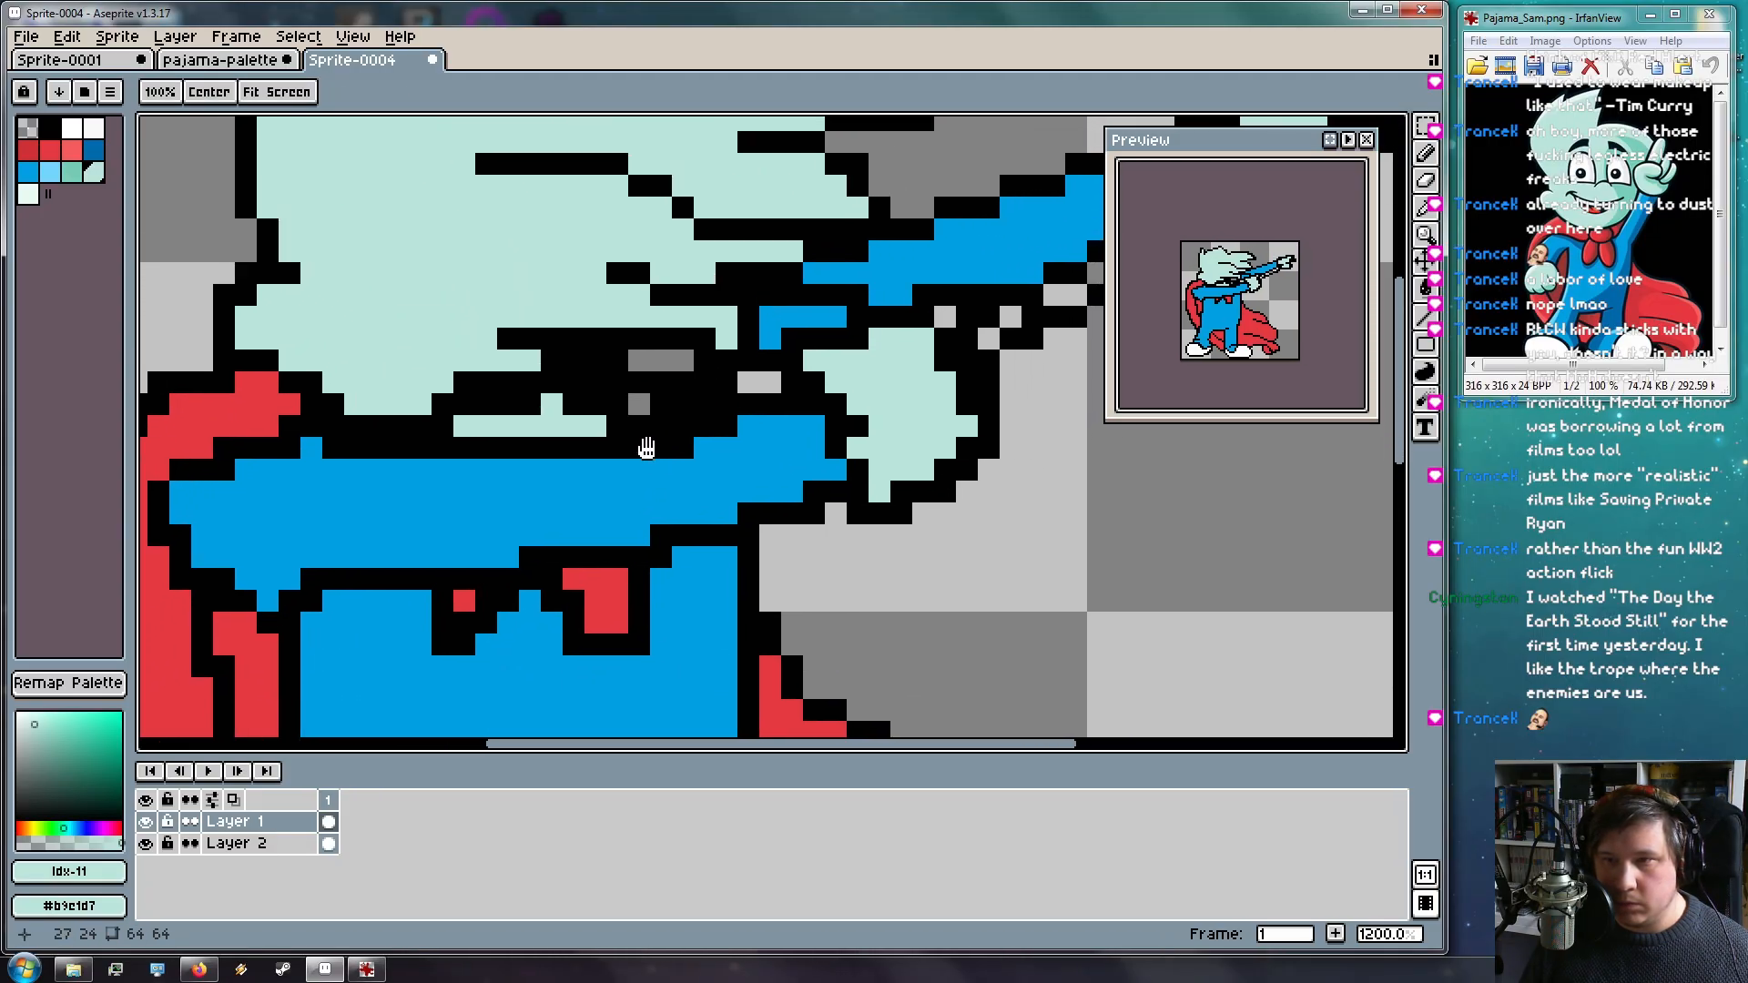
Paint the outline pixels along the arm's lower edge in pajama blue
alt+click(789, 305)
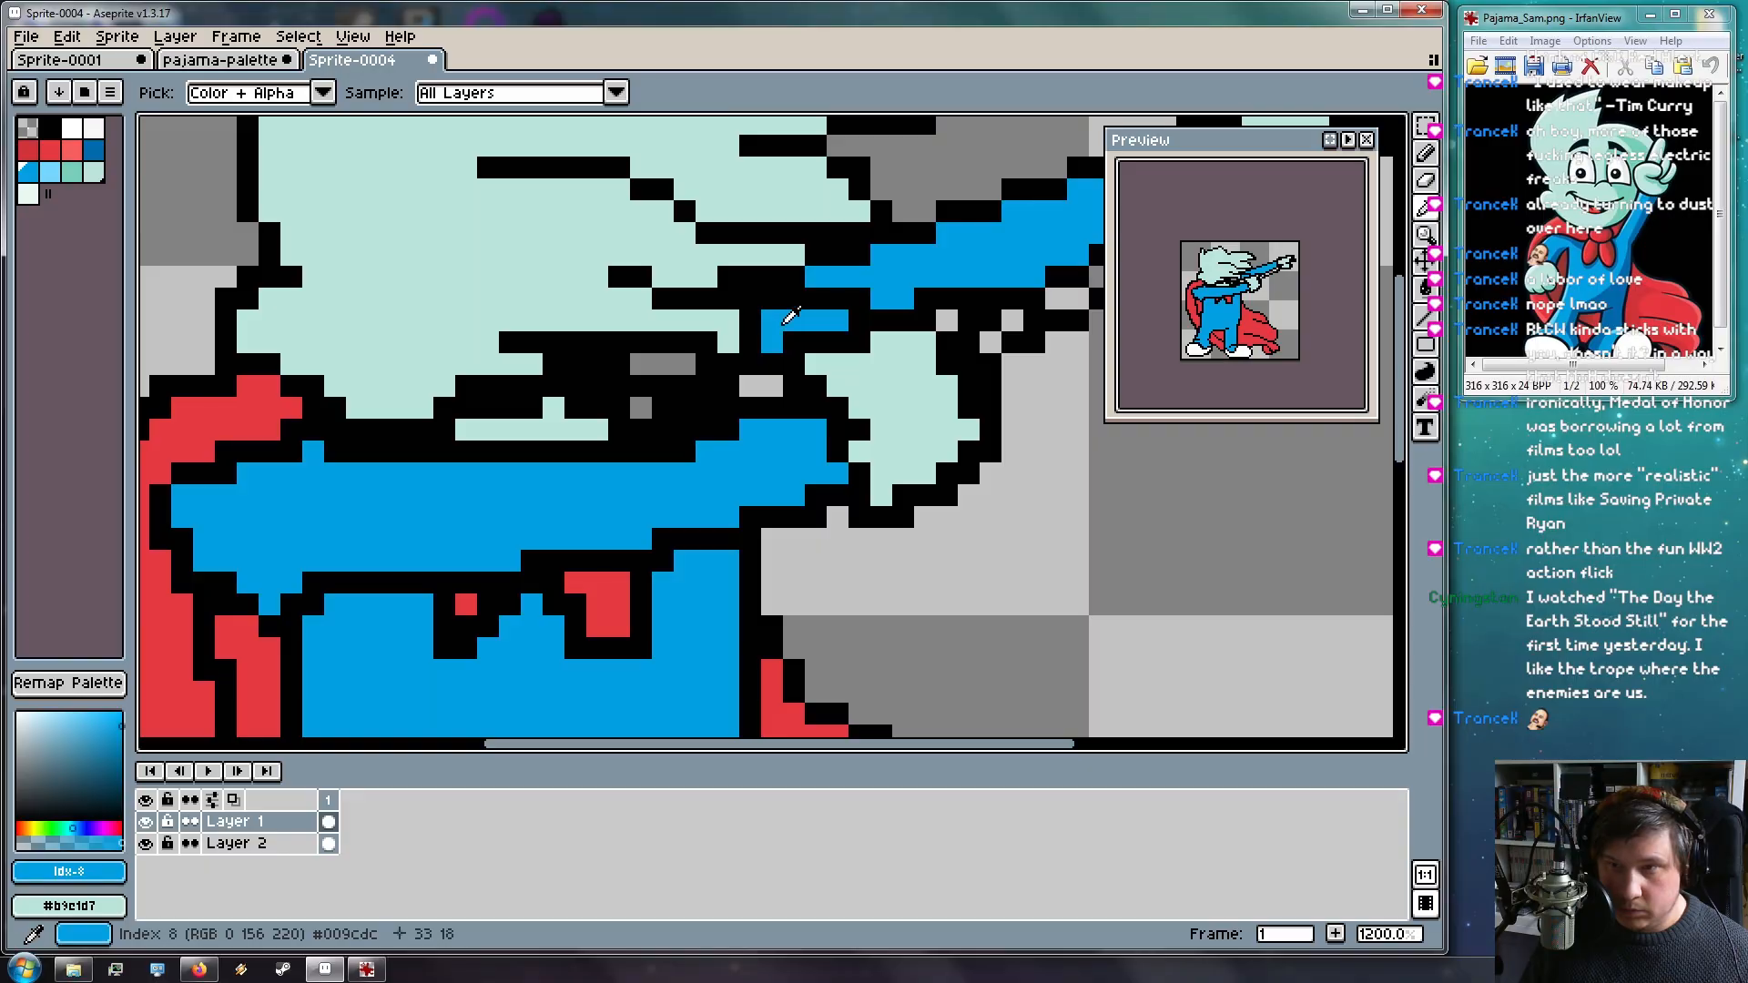
mouse_move(859, 298)
mouse_down()
mouse_move(816, 298)
mouse_move(732, 378)
mouse_move(773, 363)
mouse_move(637, 407)
mouse_up()
mouse_move(903, 340)
mouse_down()
mouse_move(741, 430)
mouse_move(747, 387)
mouse_move(701, 432)
mouse_move(746, 449)
mouse_move(938, 346)
mouse_up()
mouse_move(751, 472)
mouse_down()
mouse_move(439, 508)
mouse_move(924, 315)
mouse_move(974, 402)
mouse_move(1013, 347)
mouse_move(924, 449)
mouse_move(777, 499)
mouse_move(881, 438)
mouse_move(967, 417)
mouse_move(902, 459)
mouse_move(858, 460)
mouse_up()
key(e)
Draw a straight black line along the arm's lower edge
key(i)
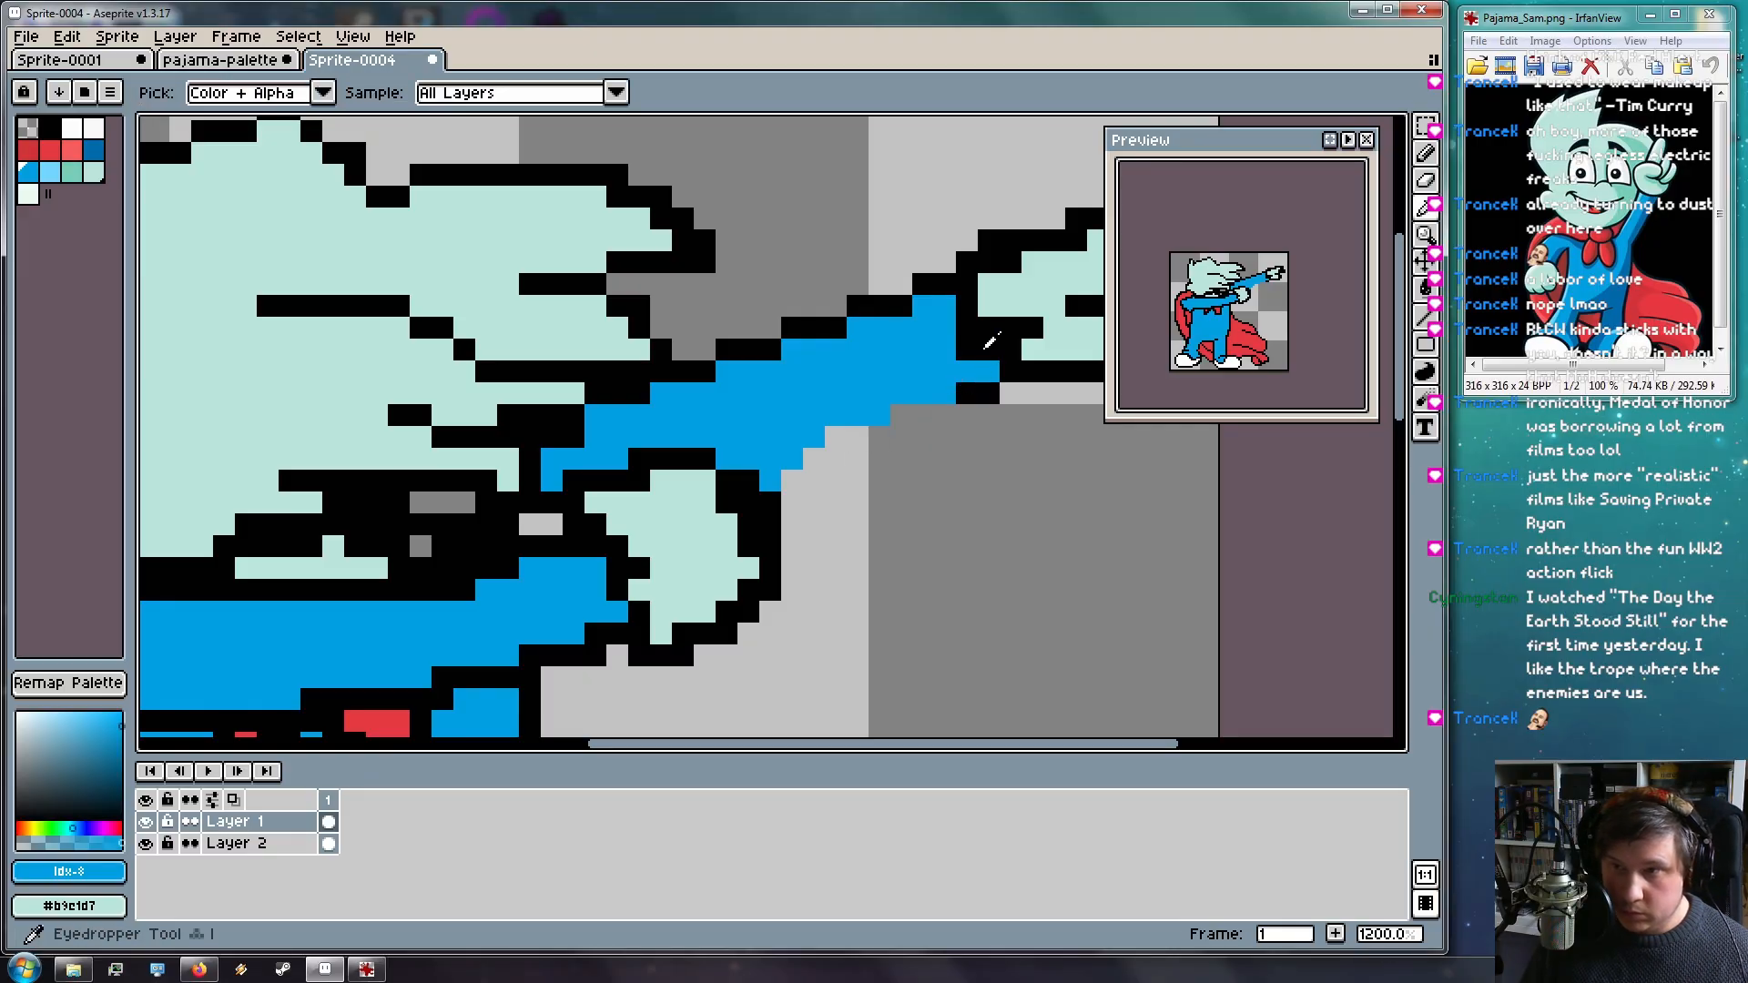
click(969, 387)
key(l)
drag(952, 393, 747, 472)
scroll(624, 616, right, 4)
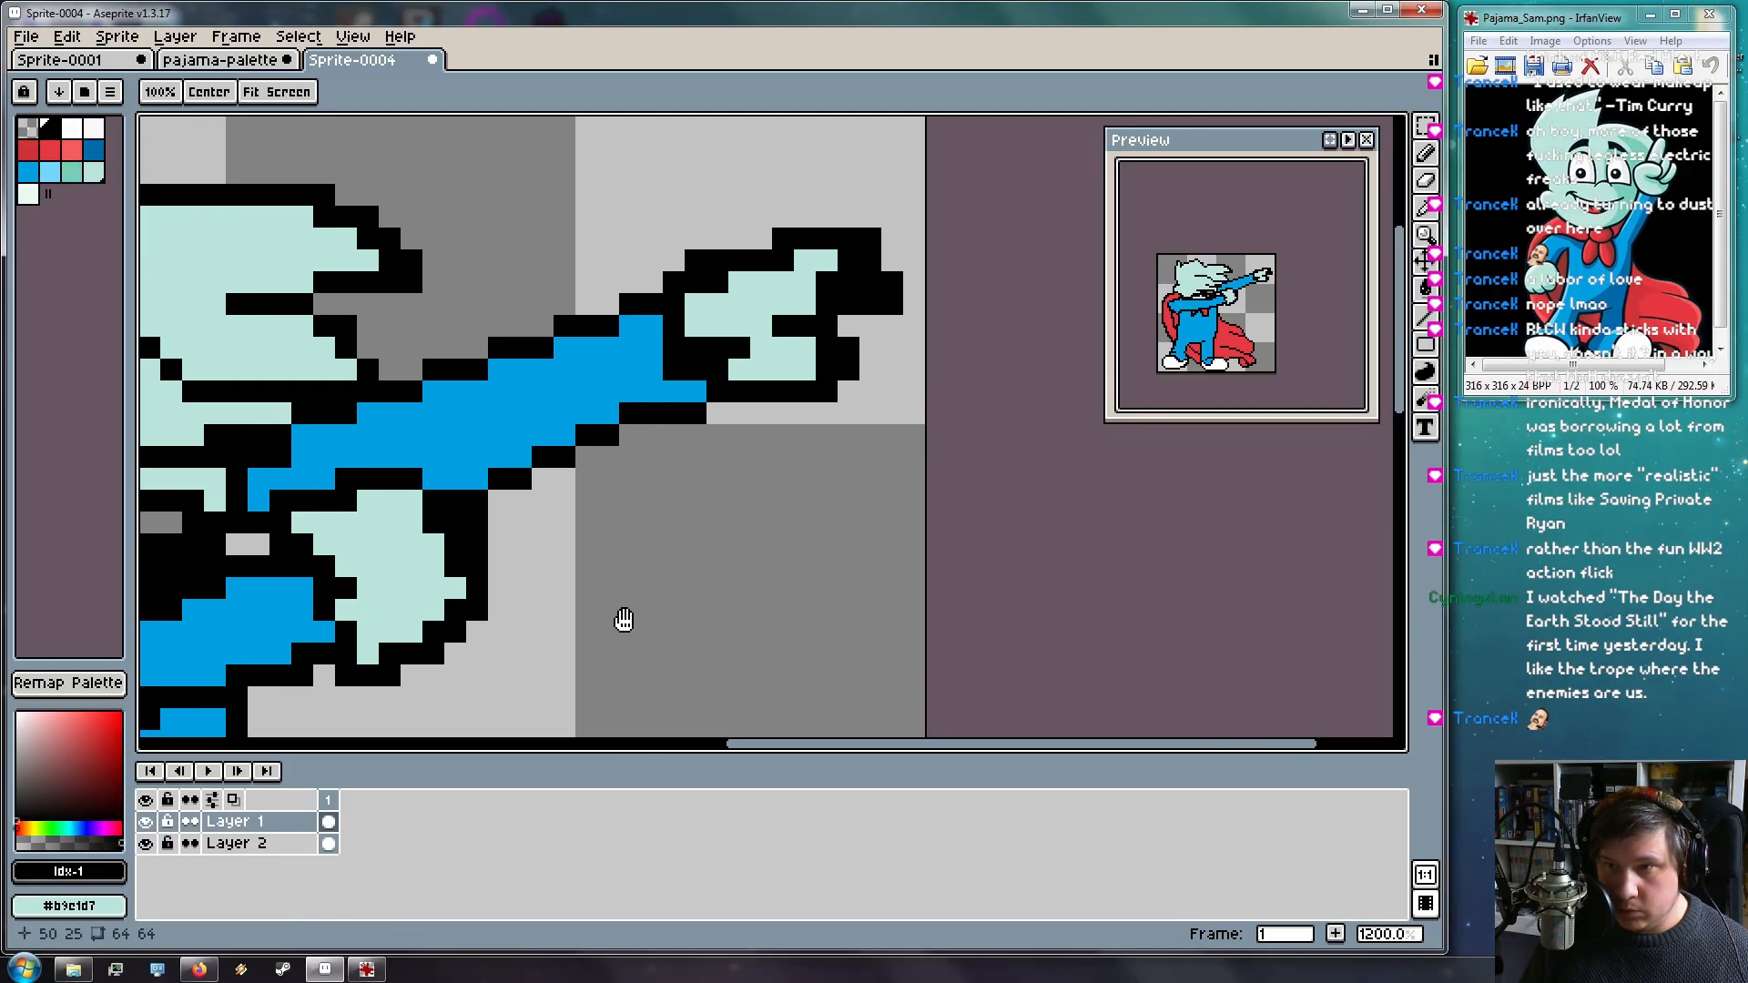
Add a mint pixel at the end of the arm
key(i)
click(804, 330)
key(b)
click(729, 397)
Undo the accidental one-pixel left shift of Layer 1's outlines
key(i)
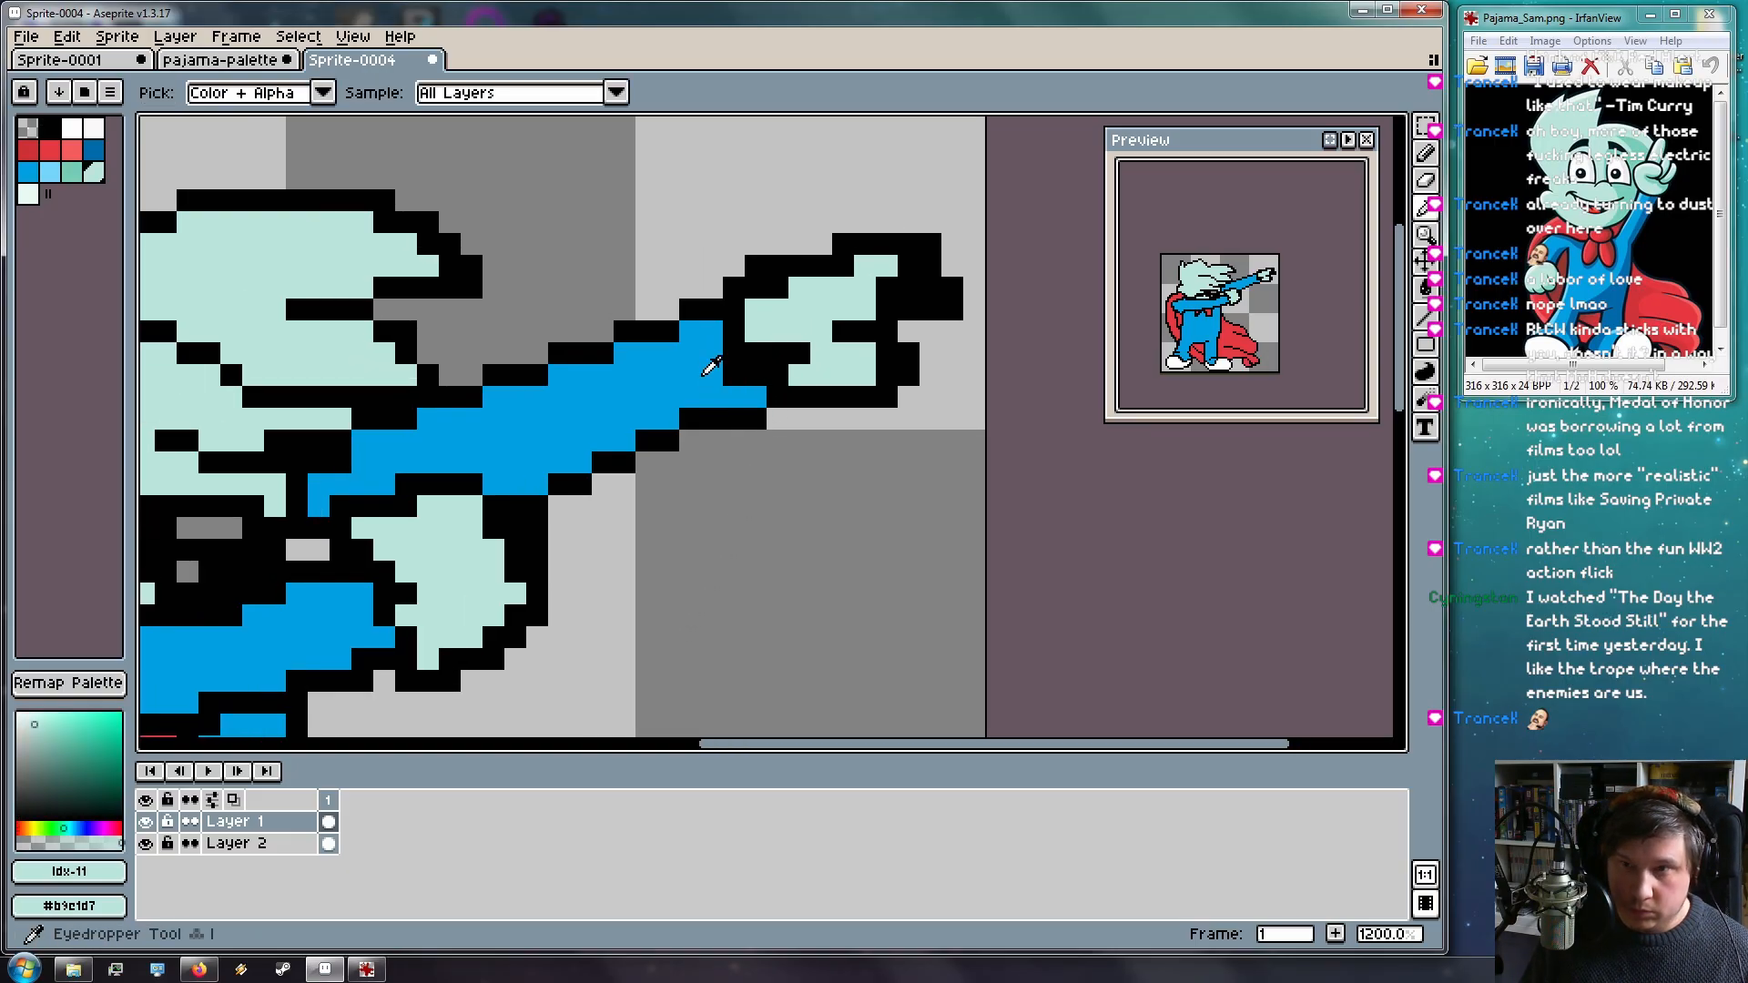
click(712, 371)
key(v)
drag(747, 383, 729, 375)
key(ctrl+z)
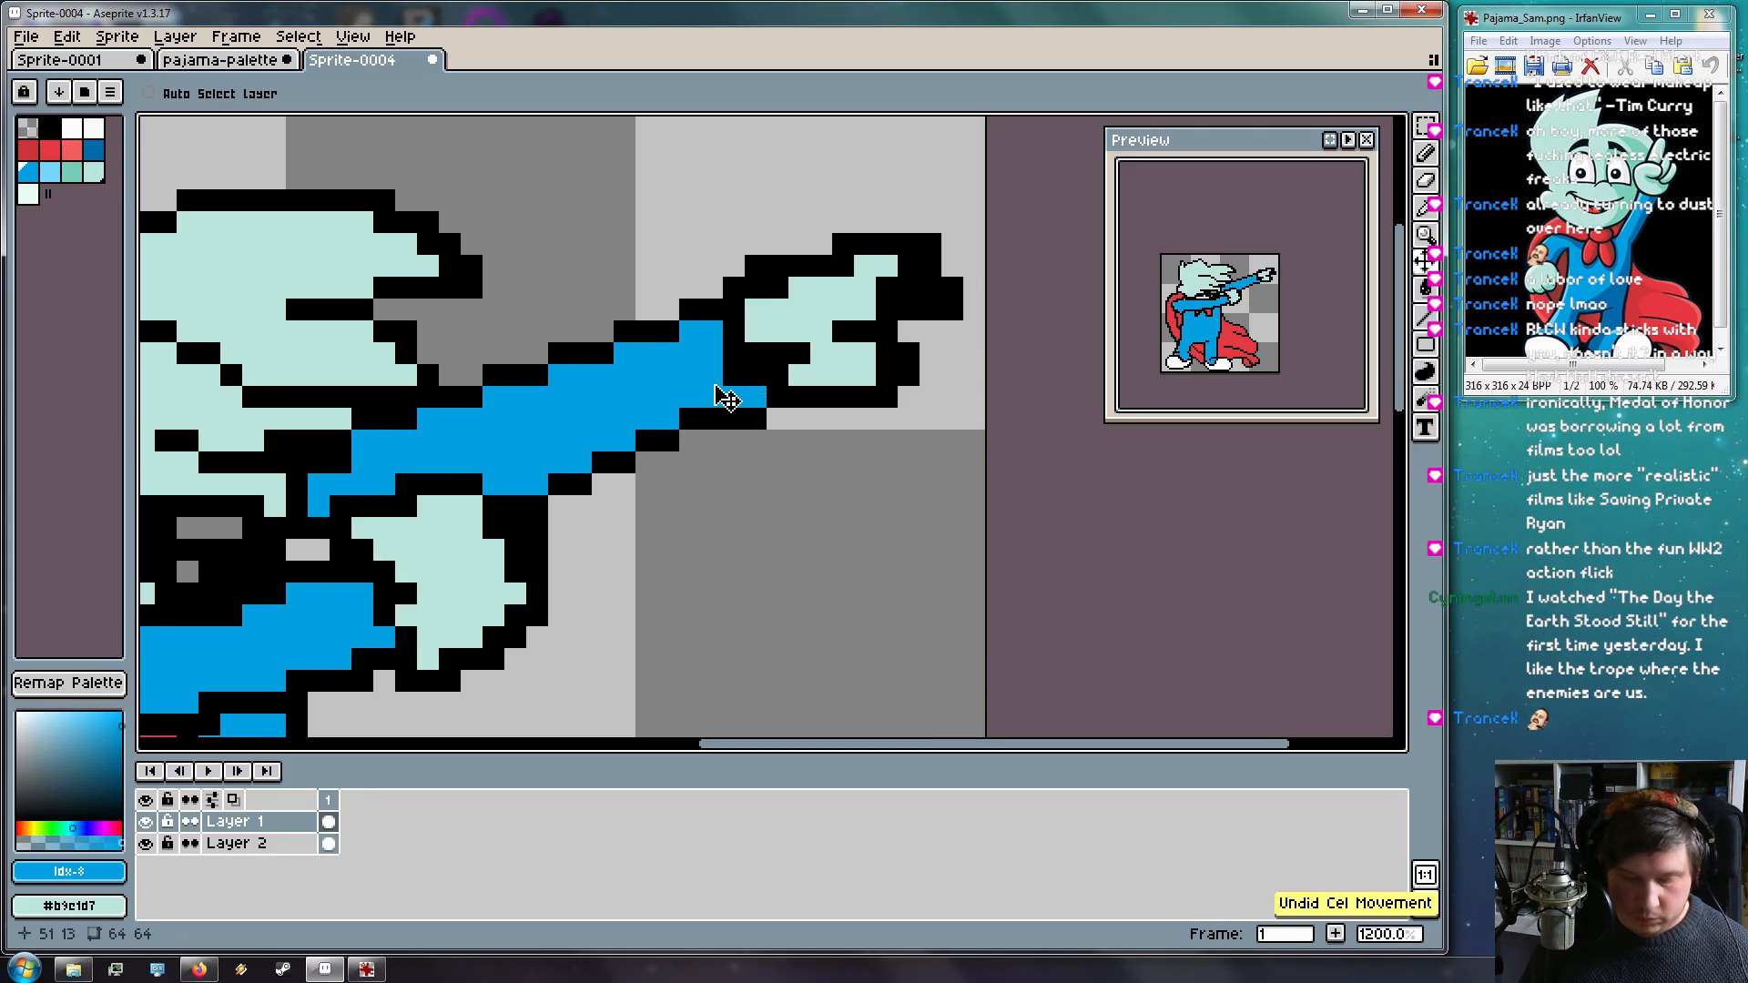
key(b)
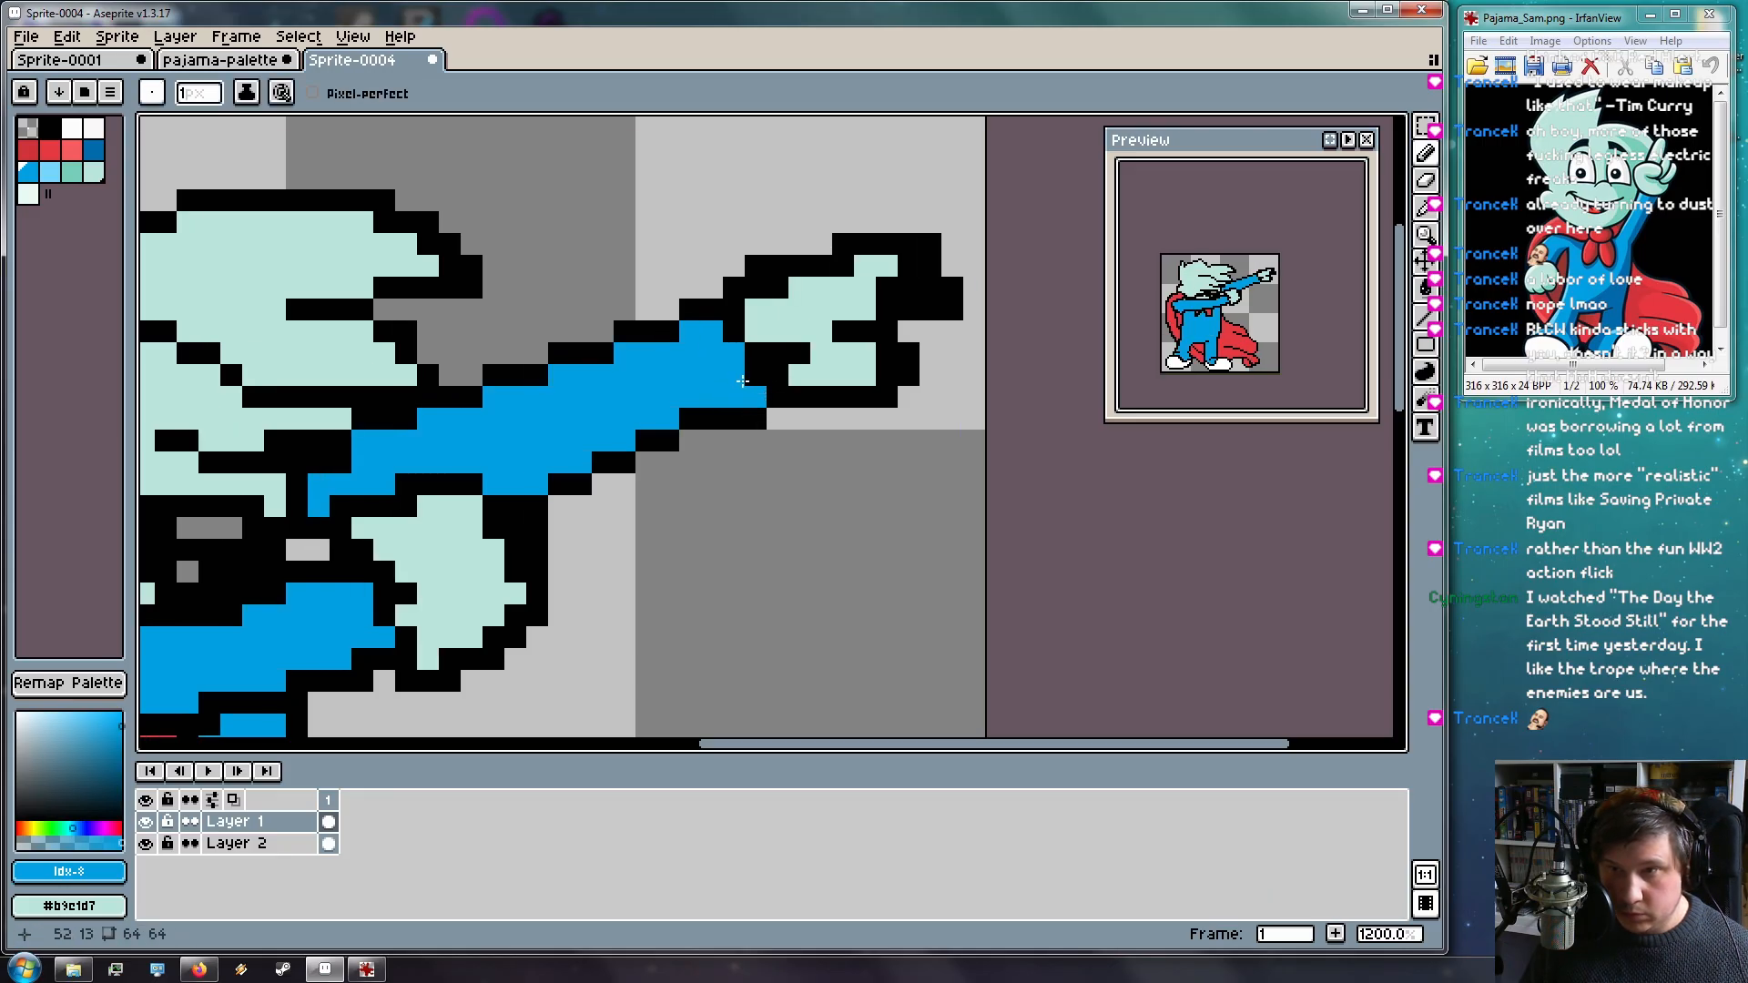
Sample the light mint colour from the hand and return to the Pencil
key(i)
click(803, 326)
key(v)
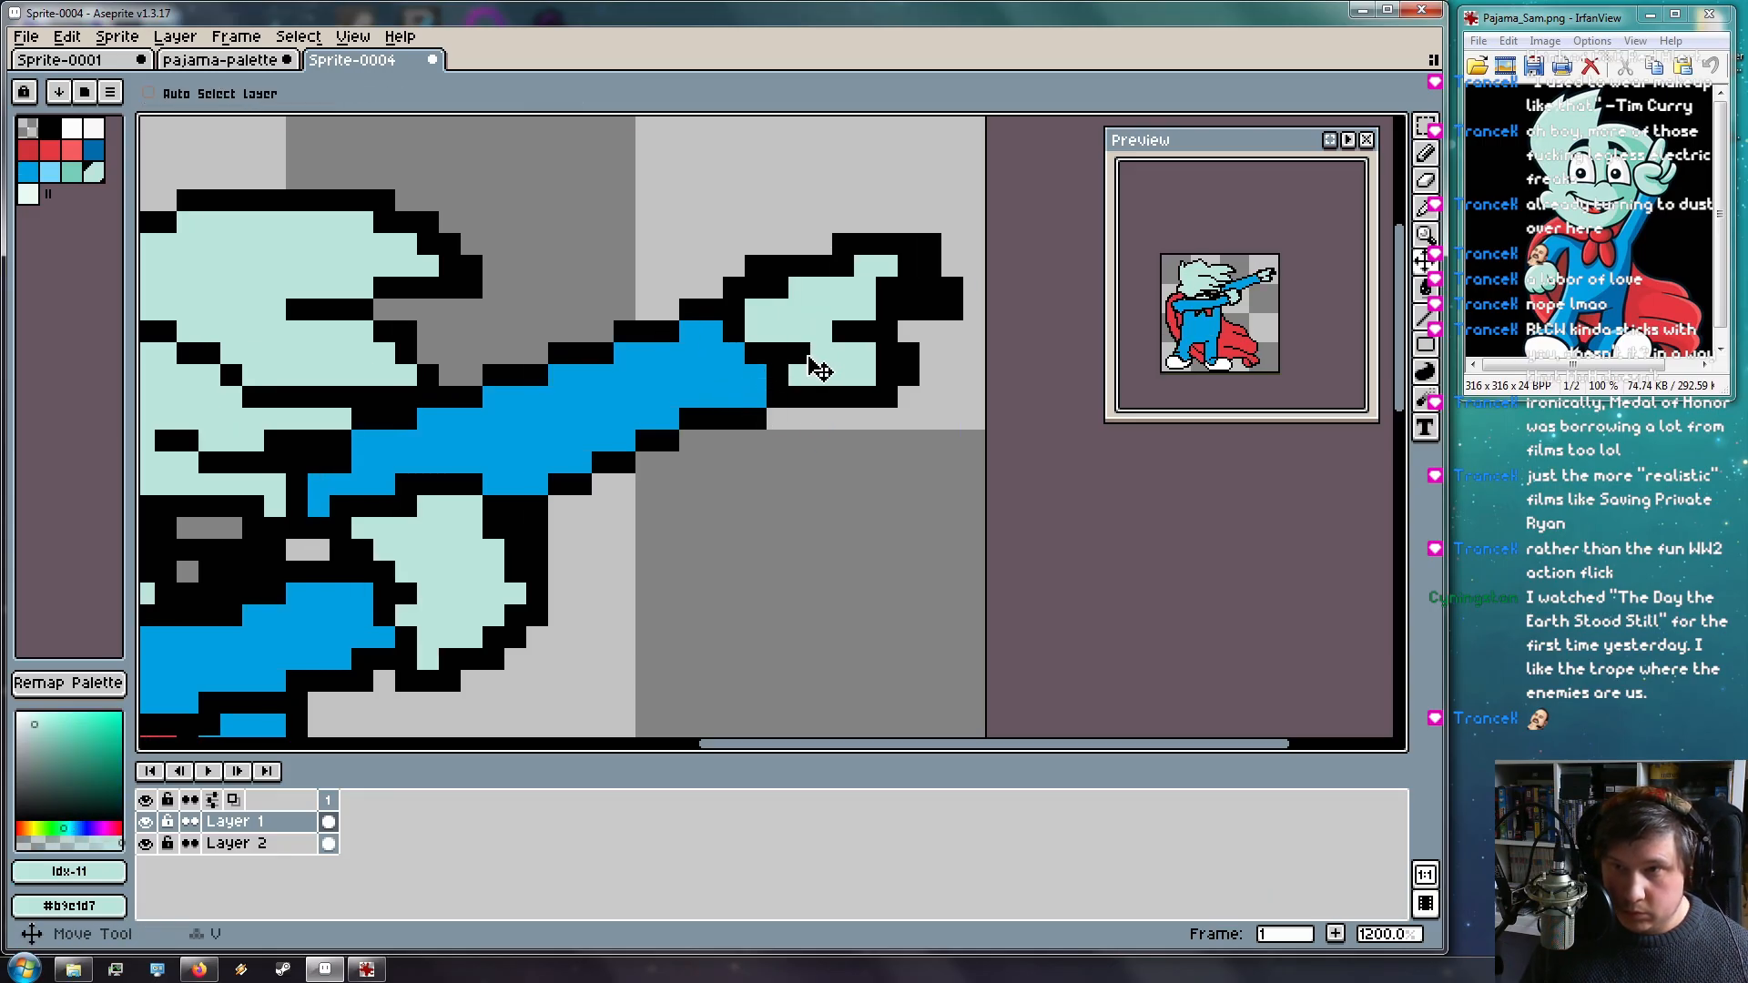
key(i)
key(b)
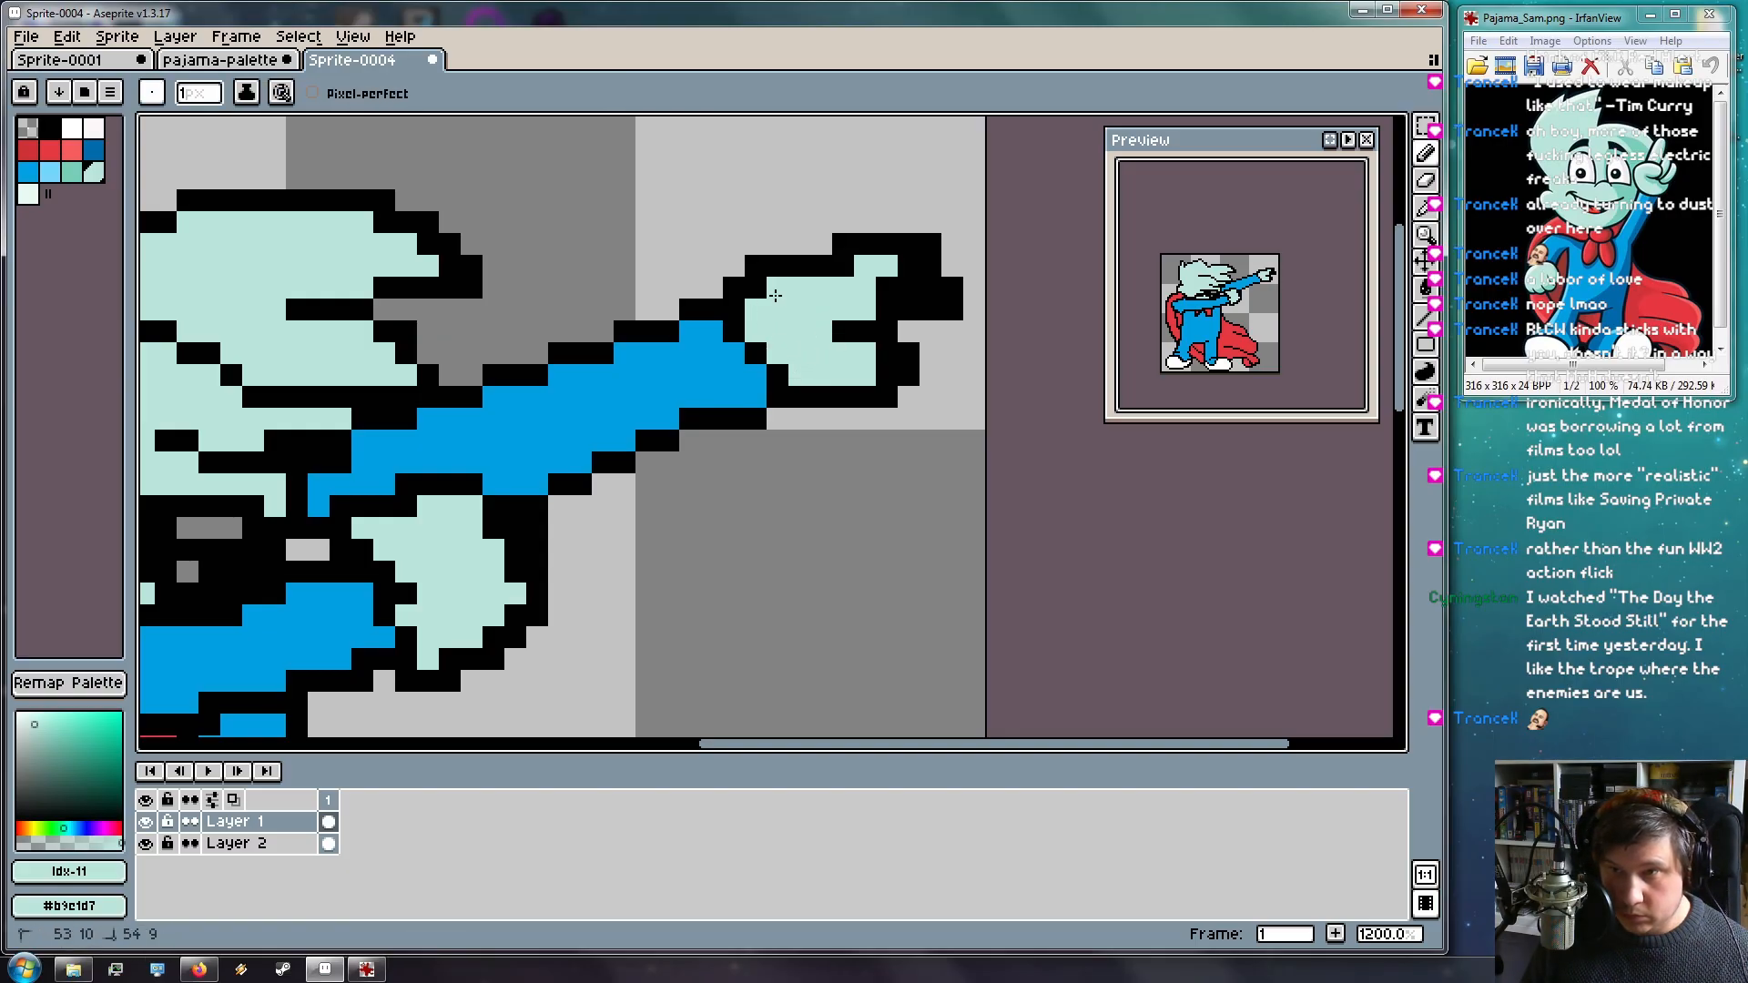
Repaint the black pixels along the hand's top, bottom and right side in mint
mouse_move(853, 269)
mouse_down()
mouse_move(795, 275)
mouse_move(816, 250)
mouse_move(775, 276)
mouse_move(823, 247)
mouse_move(759, 295)
mouse_up()
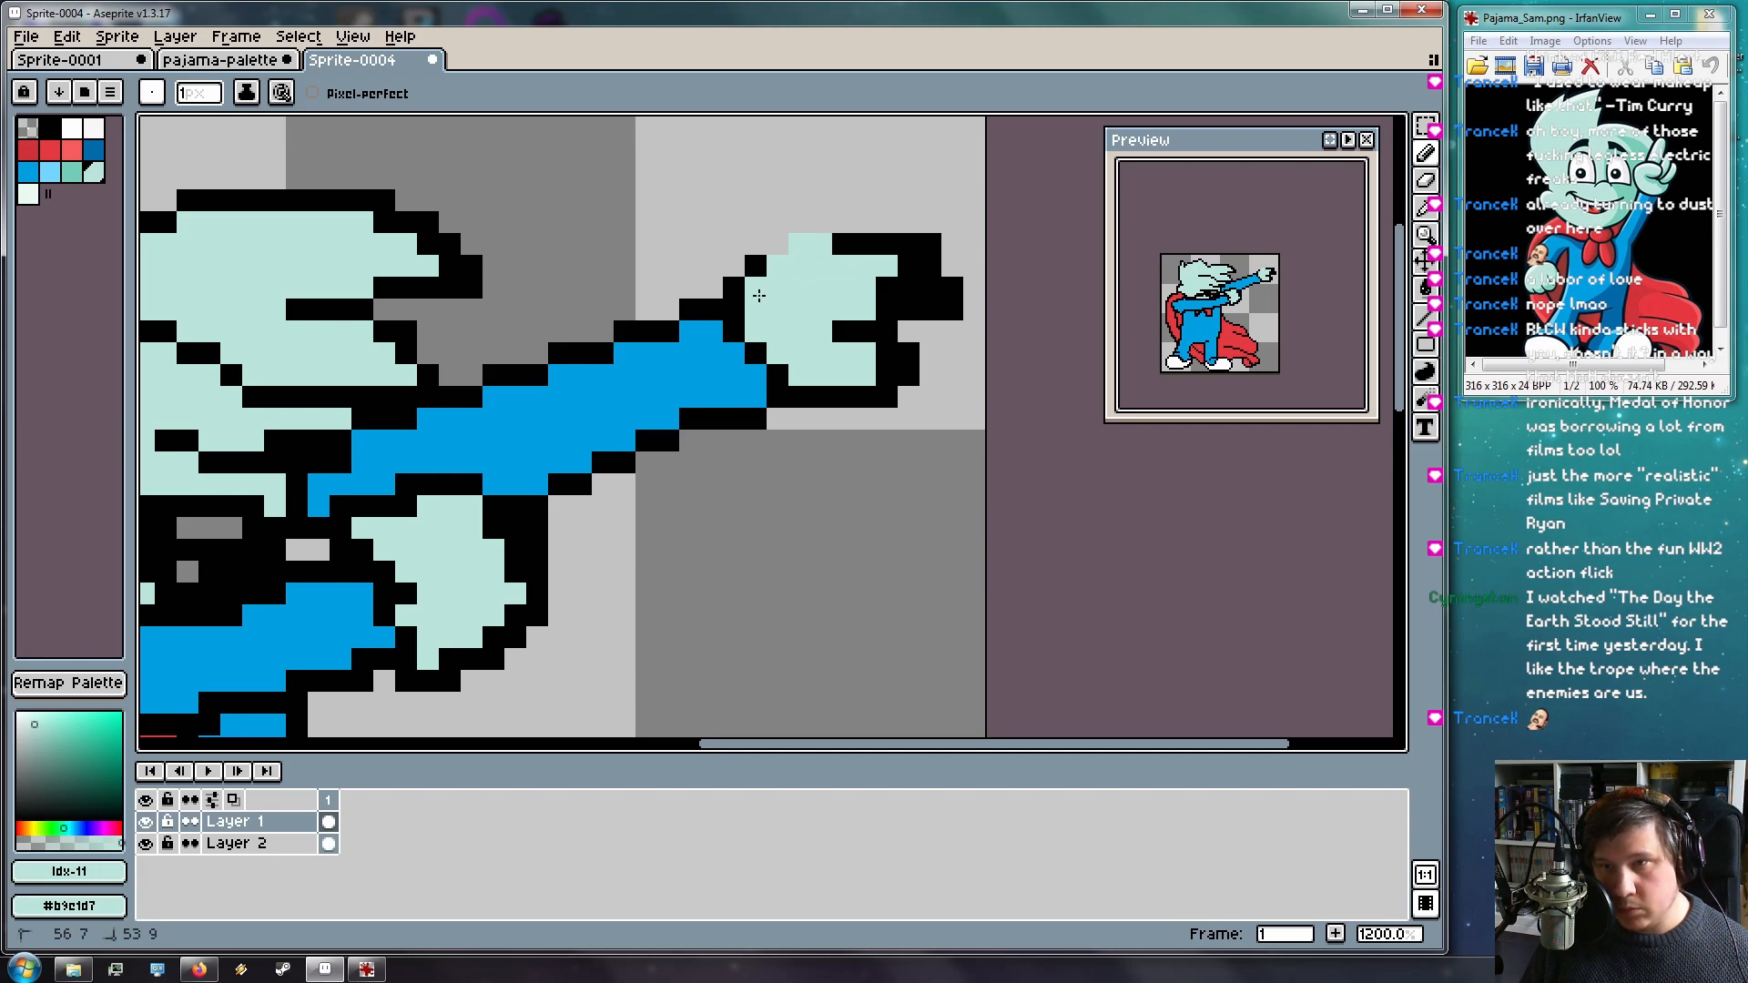
mouse_move(836, 235)
mouse_down()
mouse_move(893, 244)
mouse_move(880, 301)
mouse_up()
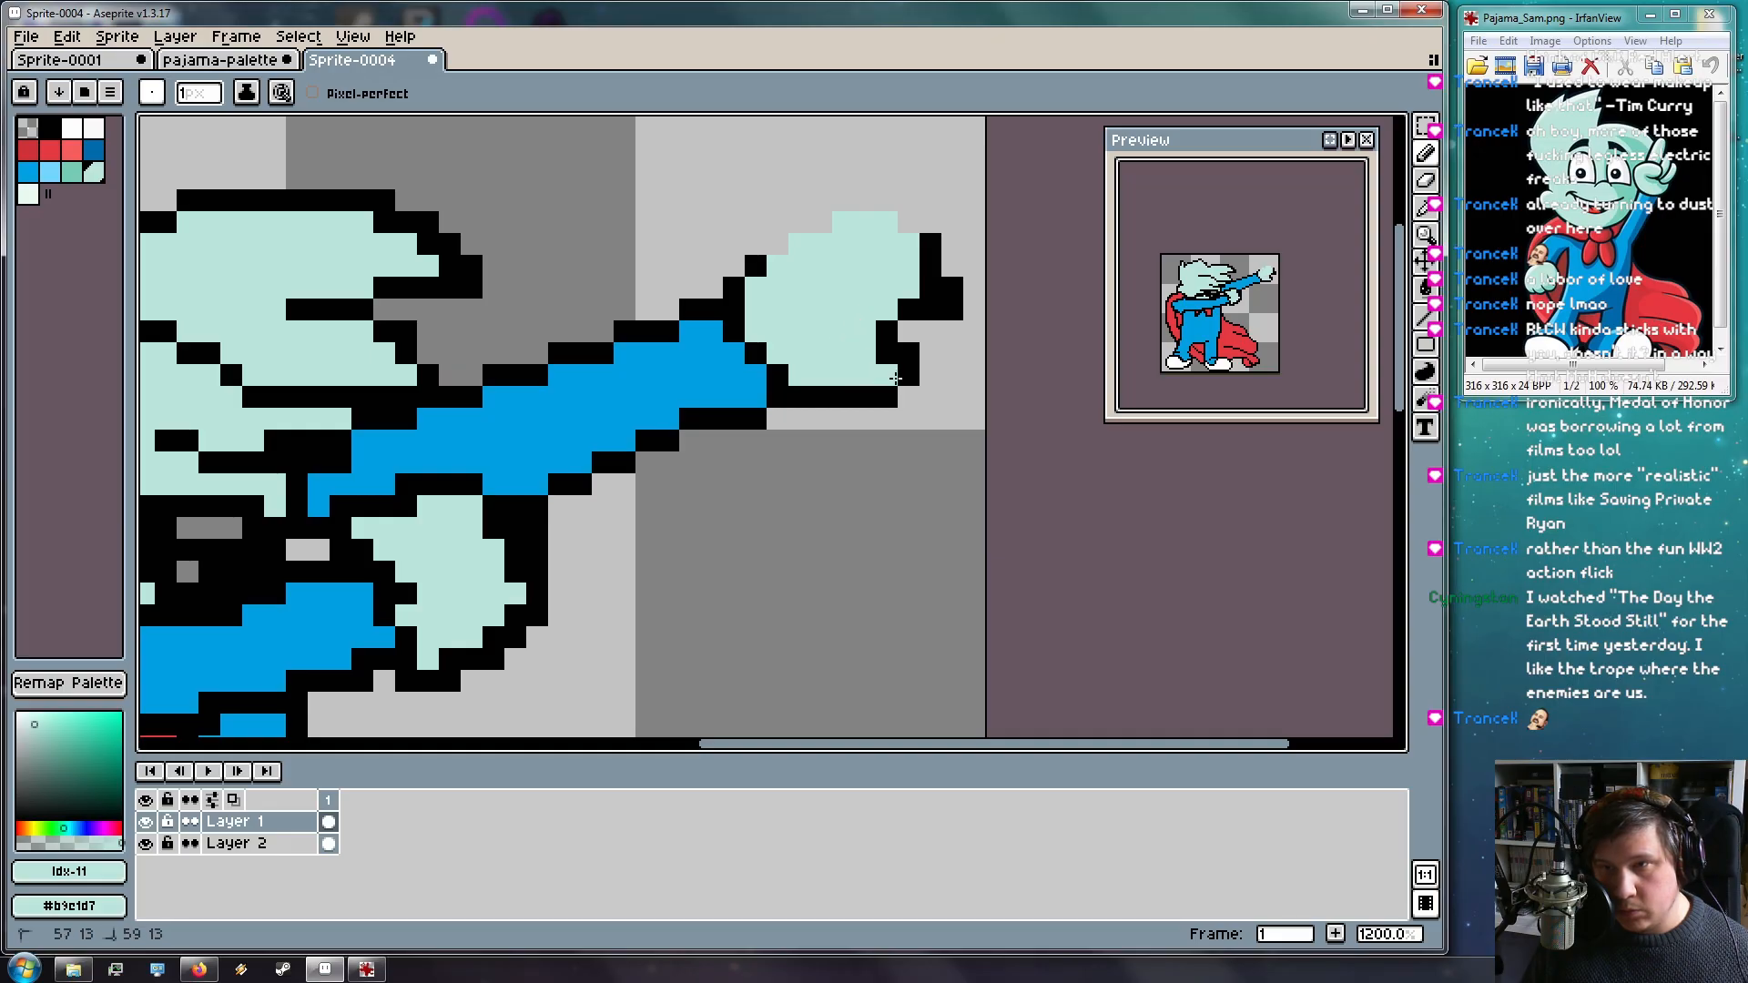
drag(854, 398, 912, 385)
mouse_move(890, 302)
mouse_down()
mouse_move(933, 294)
mouse_move(858, 347)
mouse_up()
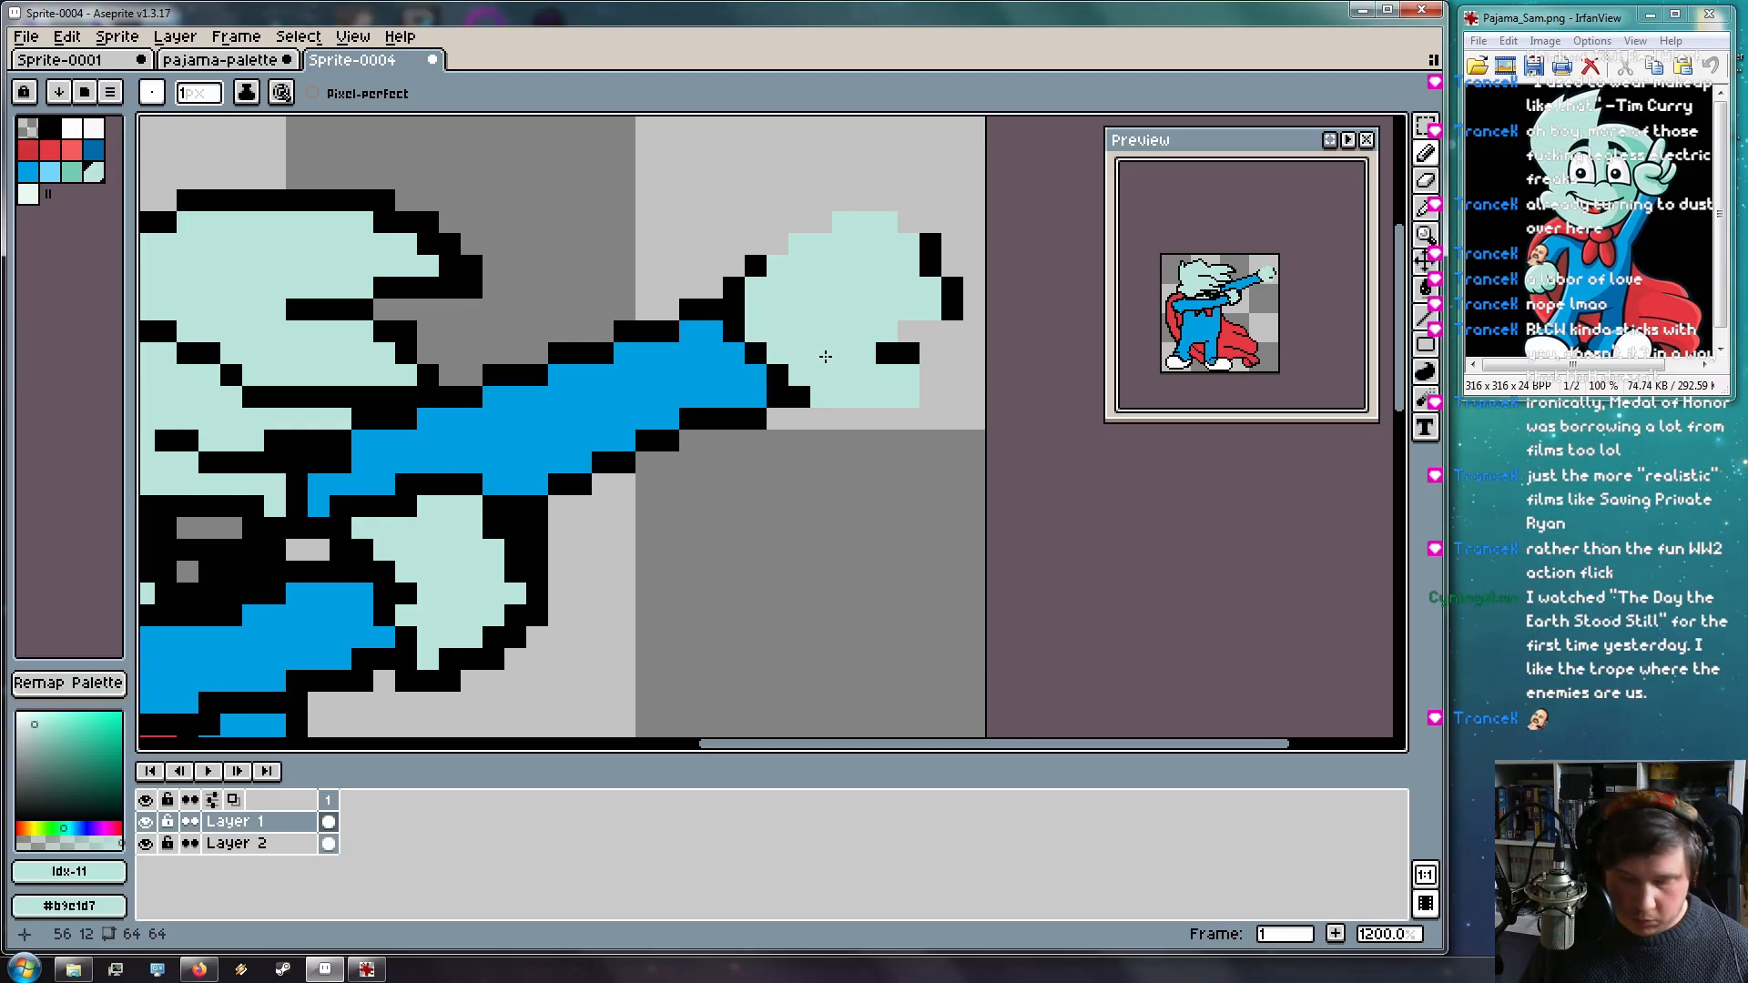
Outline the hand's right edge, bottom, upper right and top-left in black
alt+click(905, 352)
click(935, 377)
mouse_move(937, 383)
mouse_down()
mouse_move(903, 420)
mouse_move(829, 417)
mouse_up()
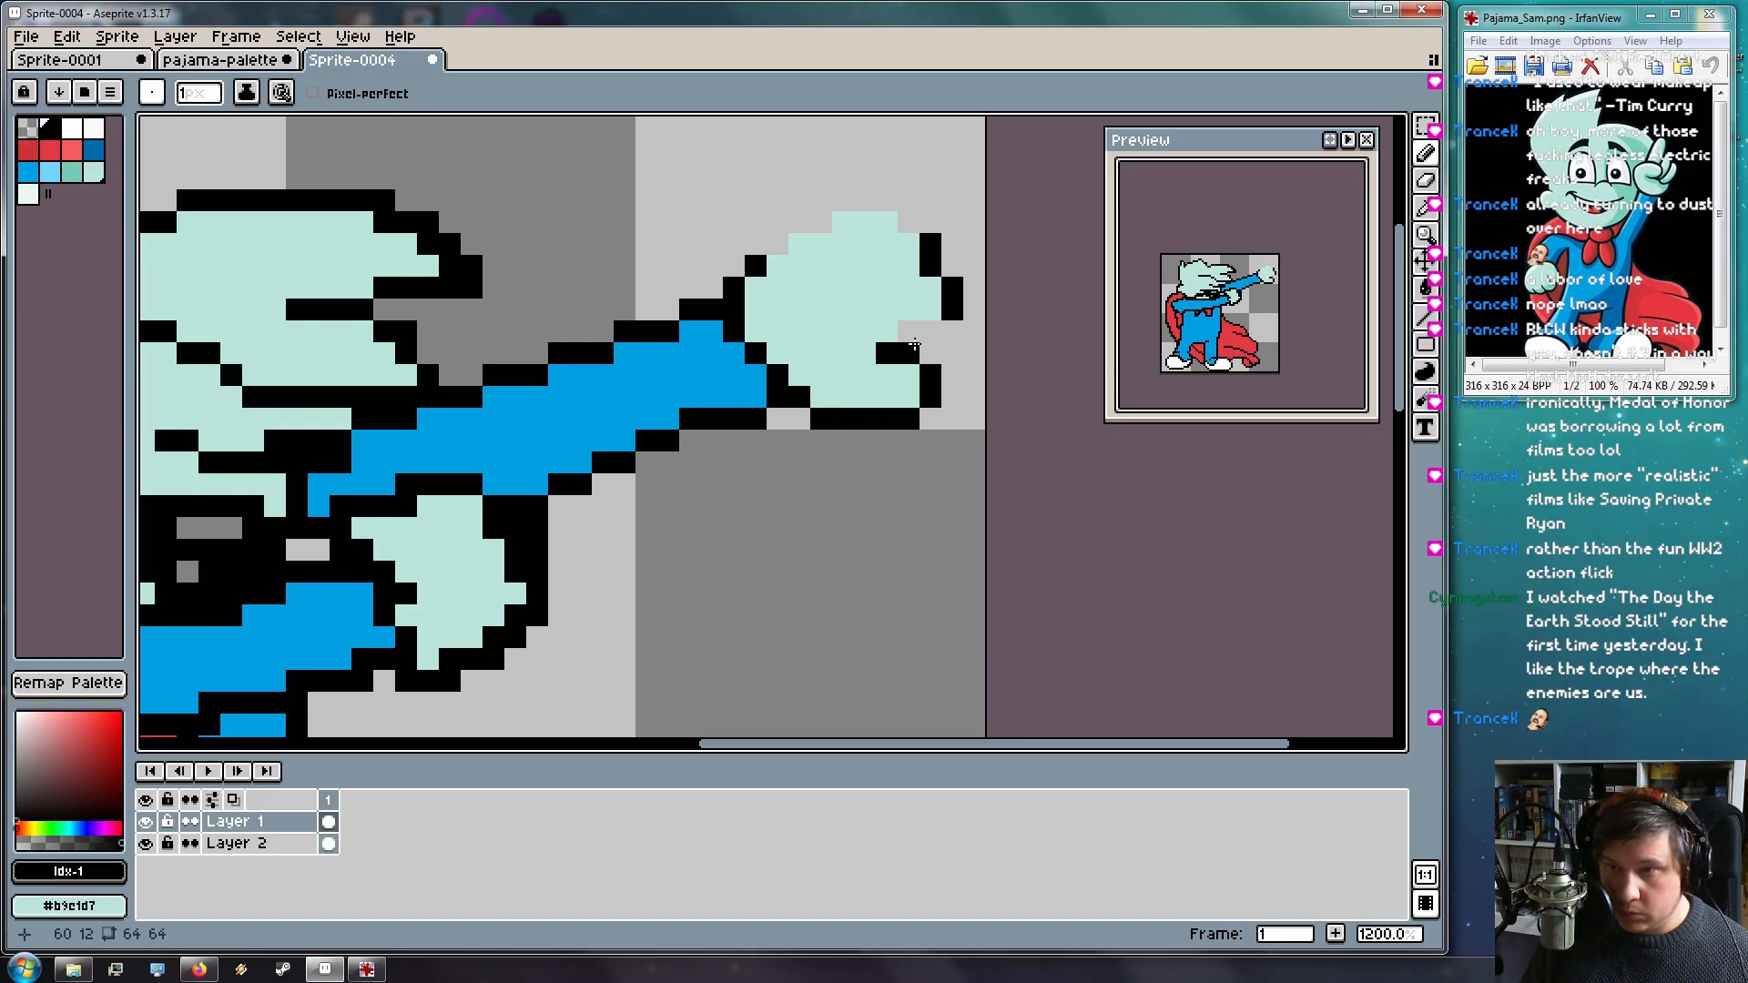
click(908, 223)
drag(852, 209, 821, 222)
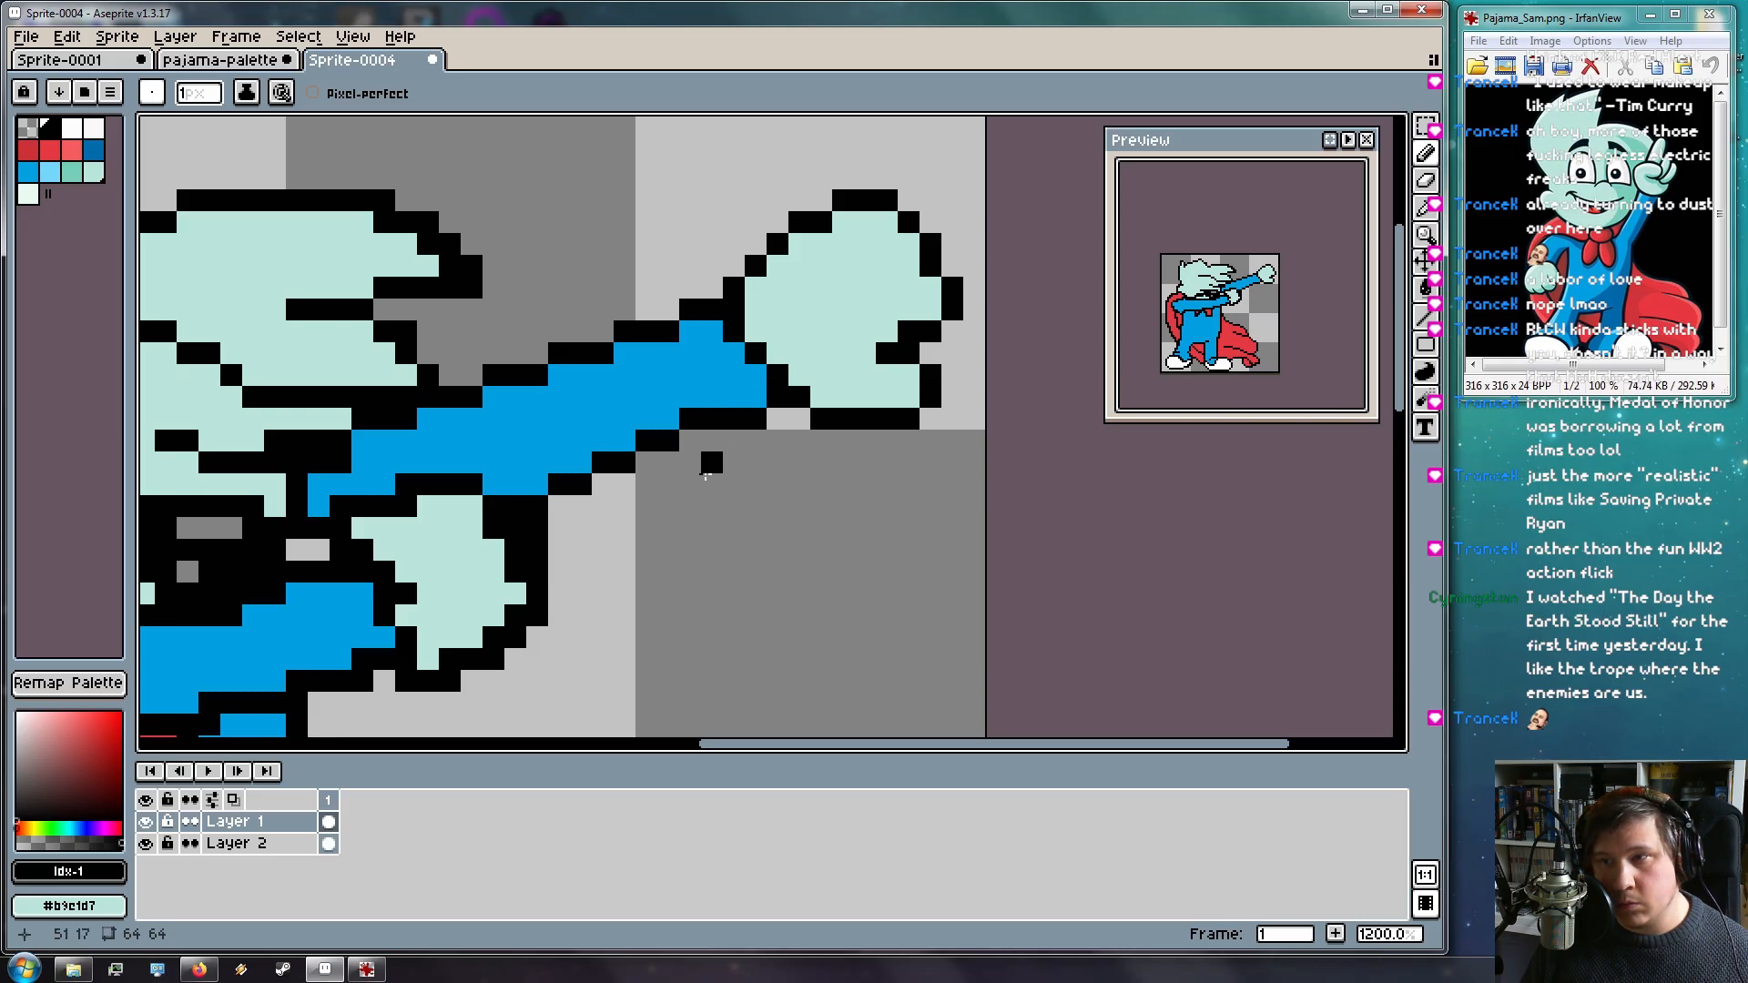
Draw two diagonal black finger lines across the hand
click(865, 244)
click(843, 266)
click(887, 288)
click(865, 310)
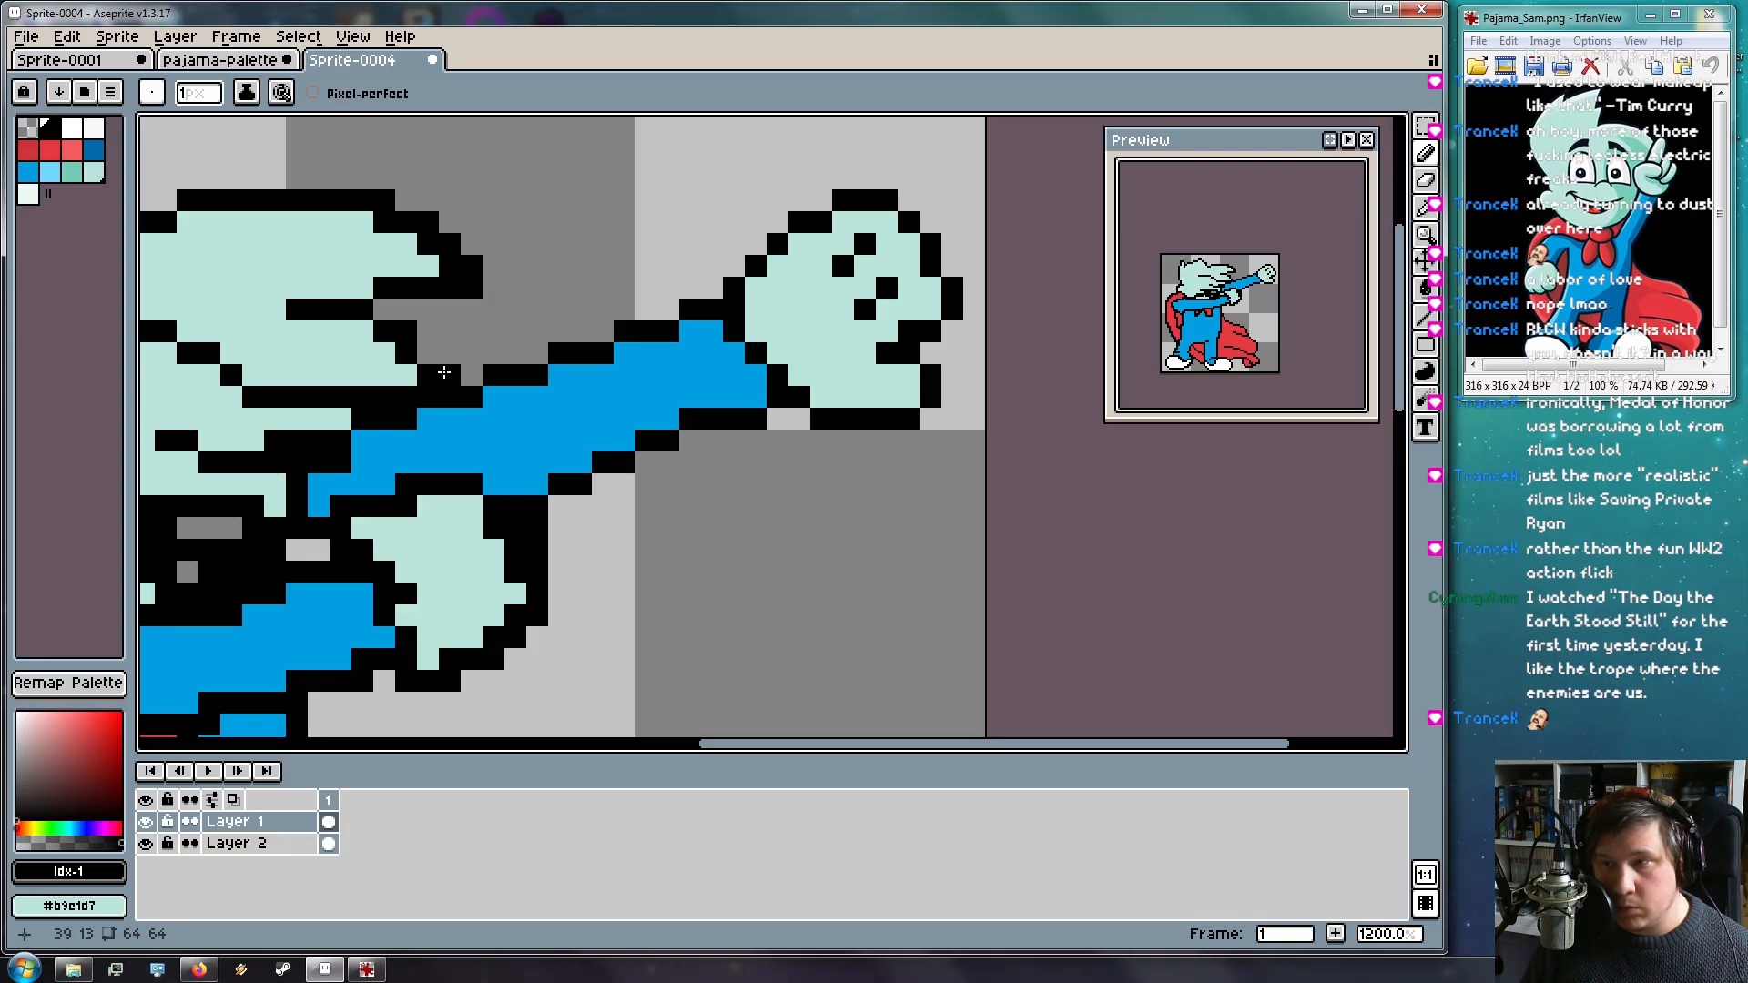
Rework the hand's top edge, erasing the black row and mixing black and mint pixels
drag(585, 410, 671, 462)
click(1017, 254)
key(e)
drag(976, 254, 928, 246)
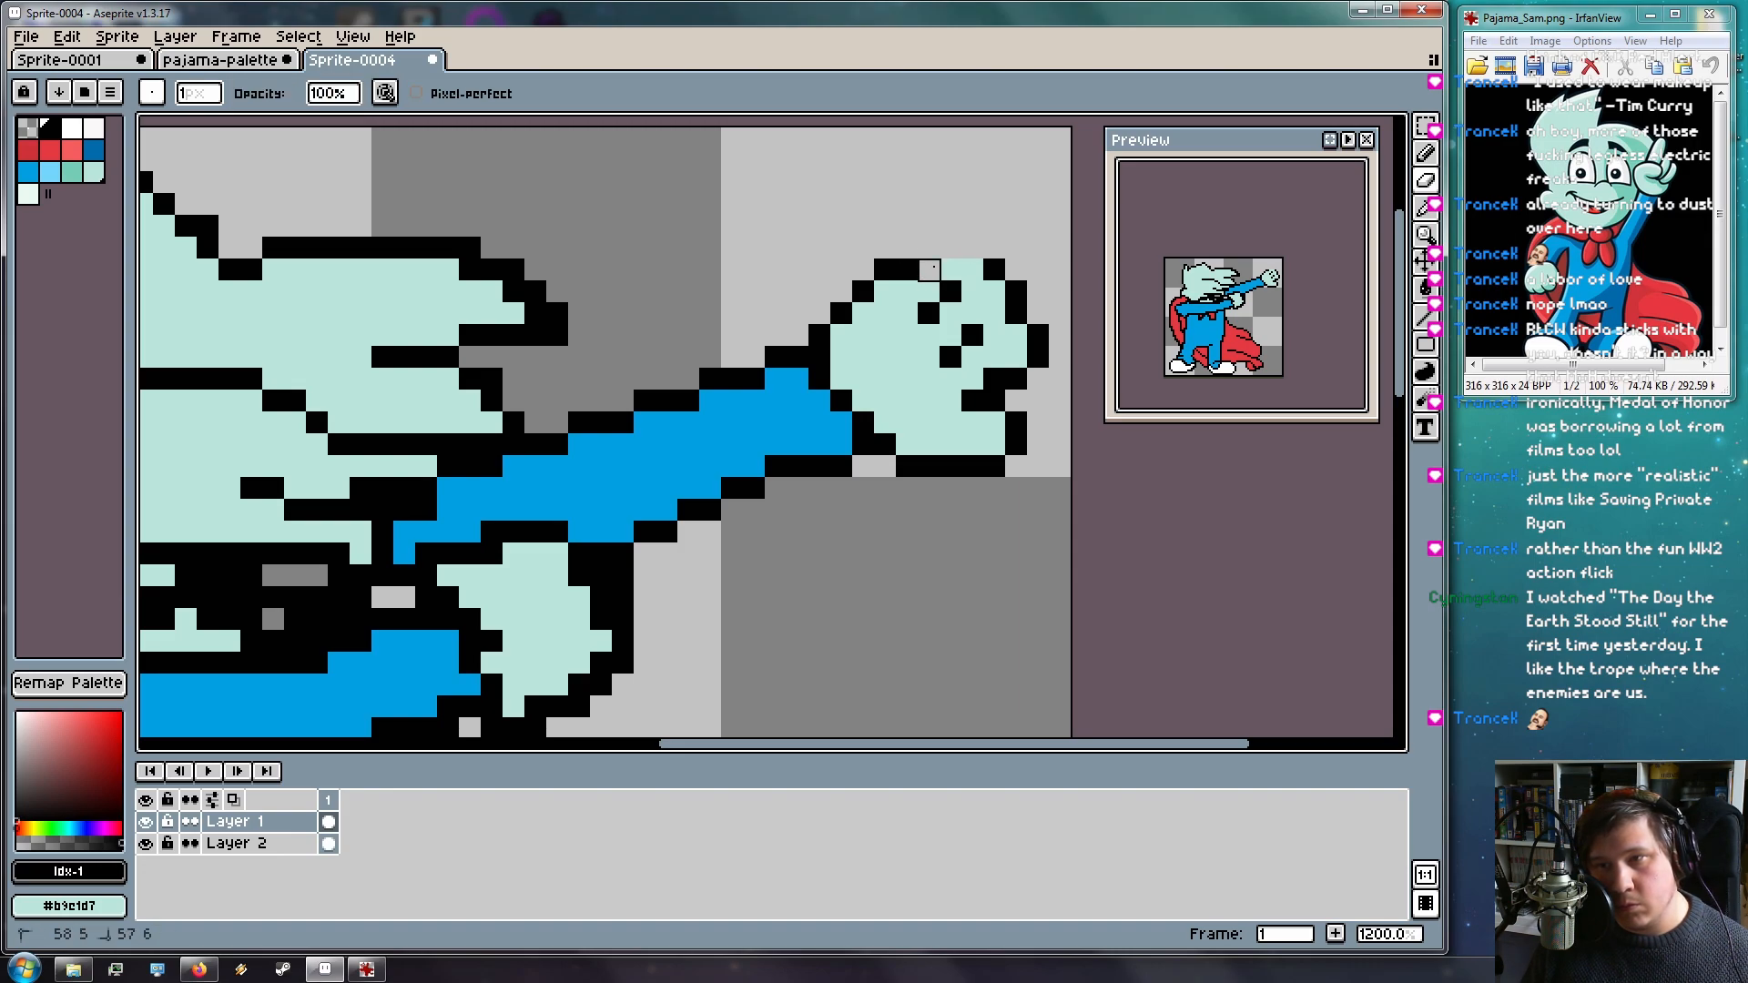
key(b)
click(929, 267)
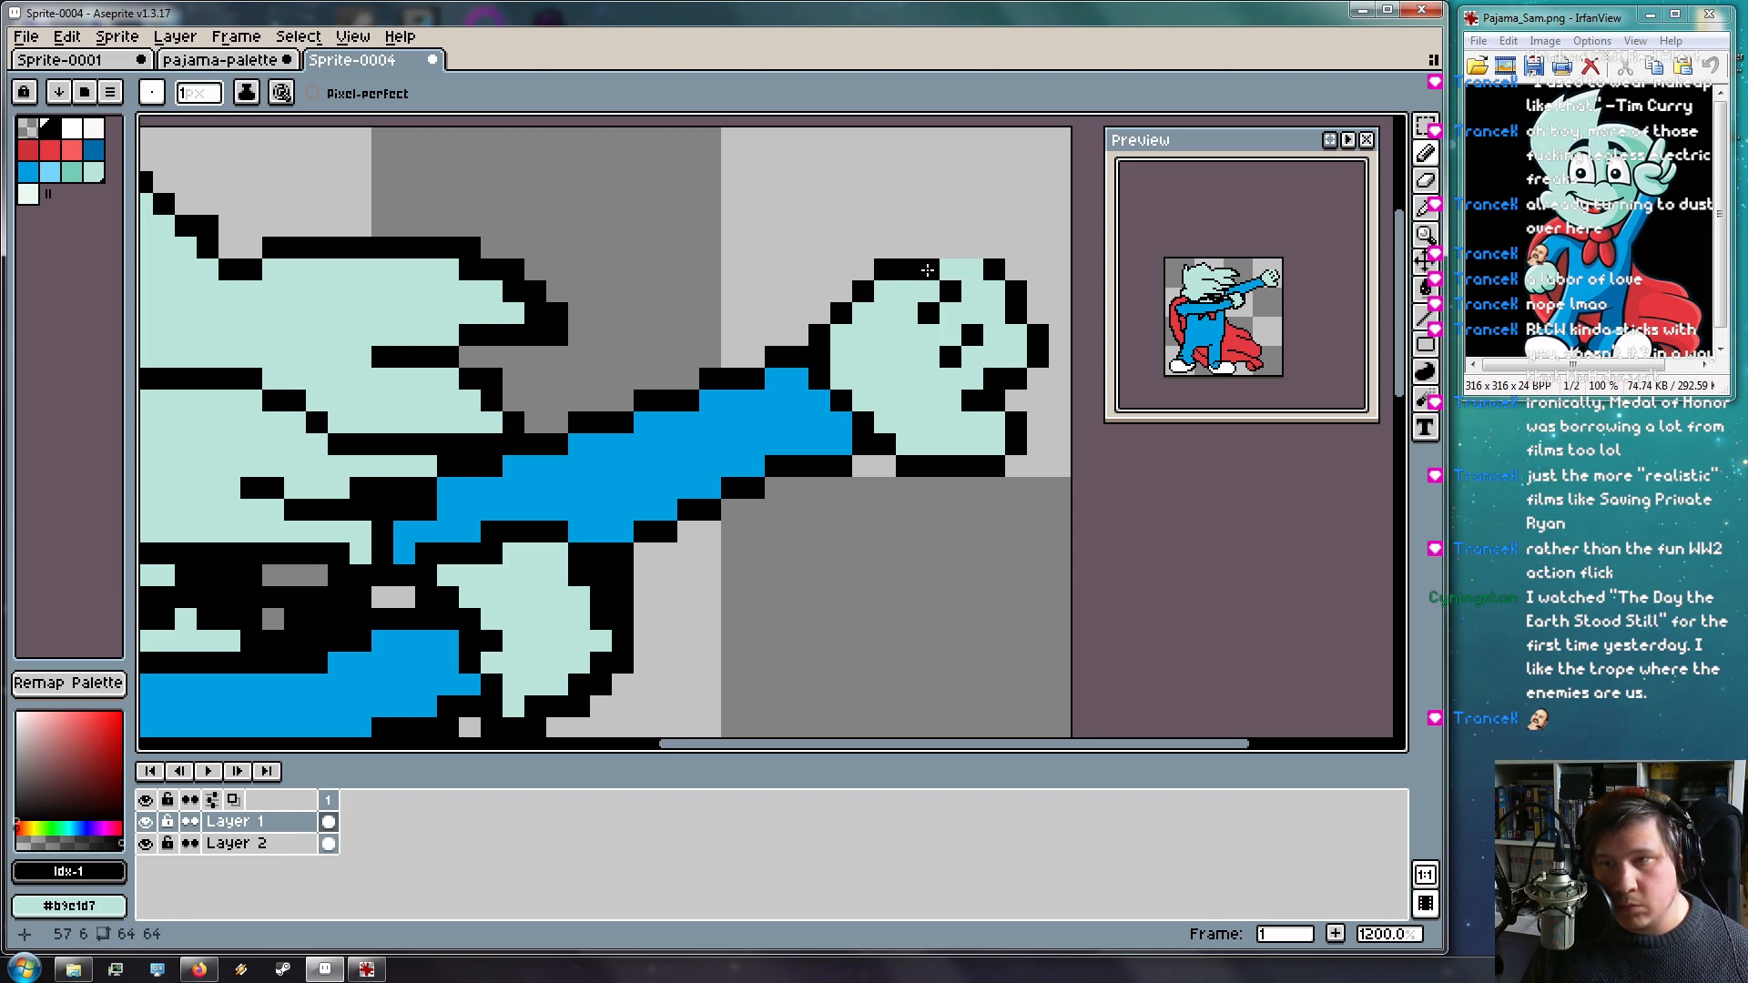
right_click(950, 272)
click(983, 267)
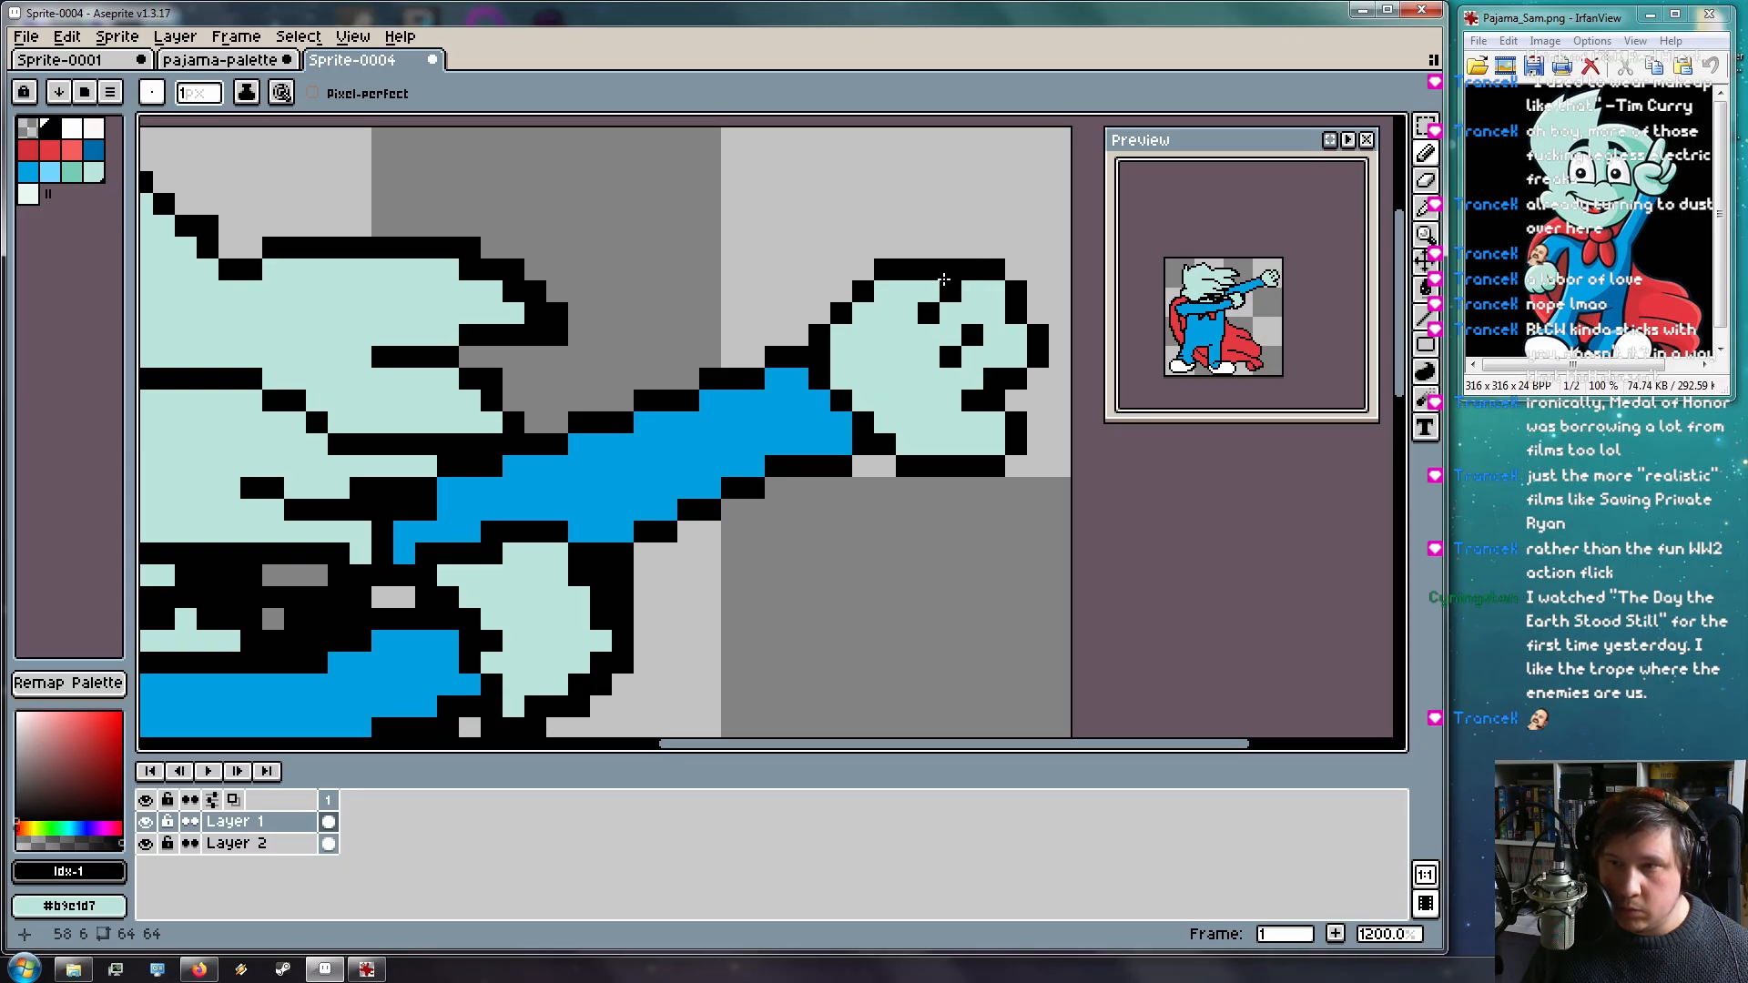
right_click(950, 274)
Tidy the wrist outline where the arm meets the hand, erasing and redrawing black pixels
key(e)
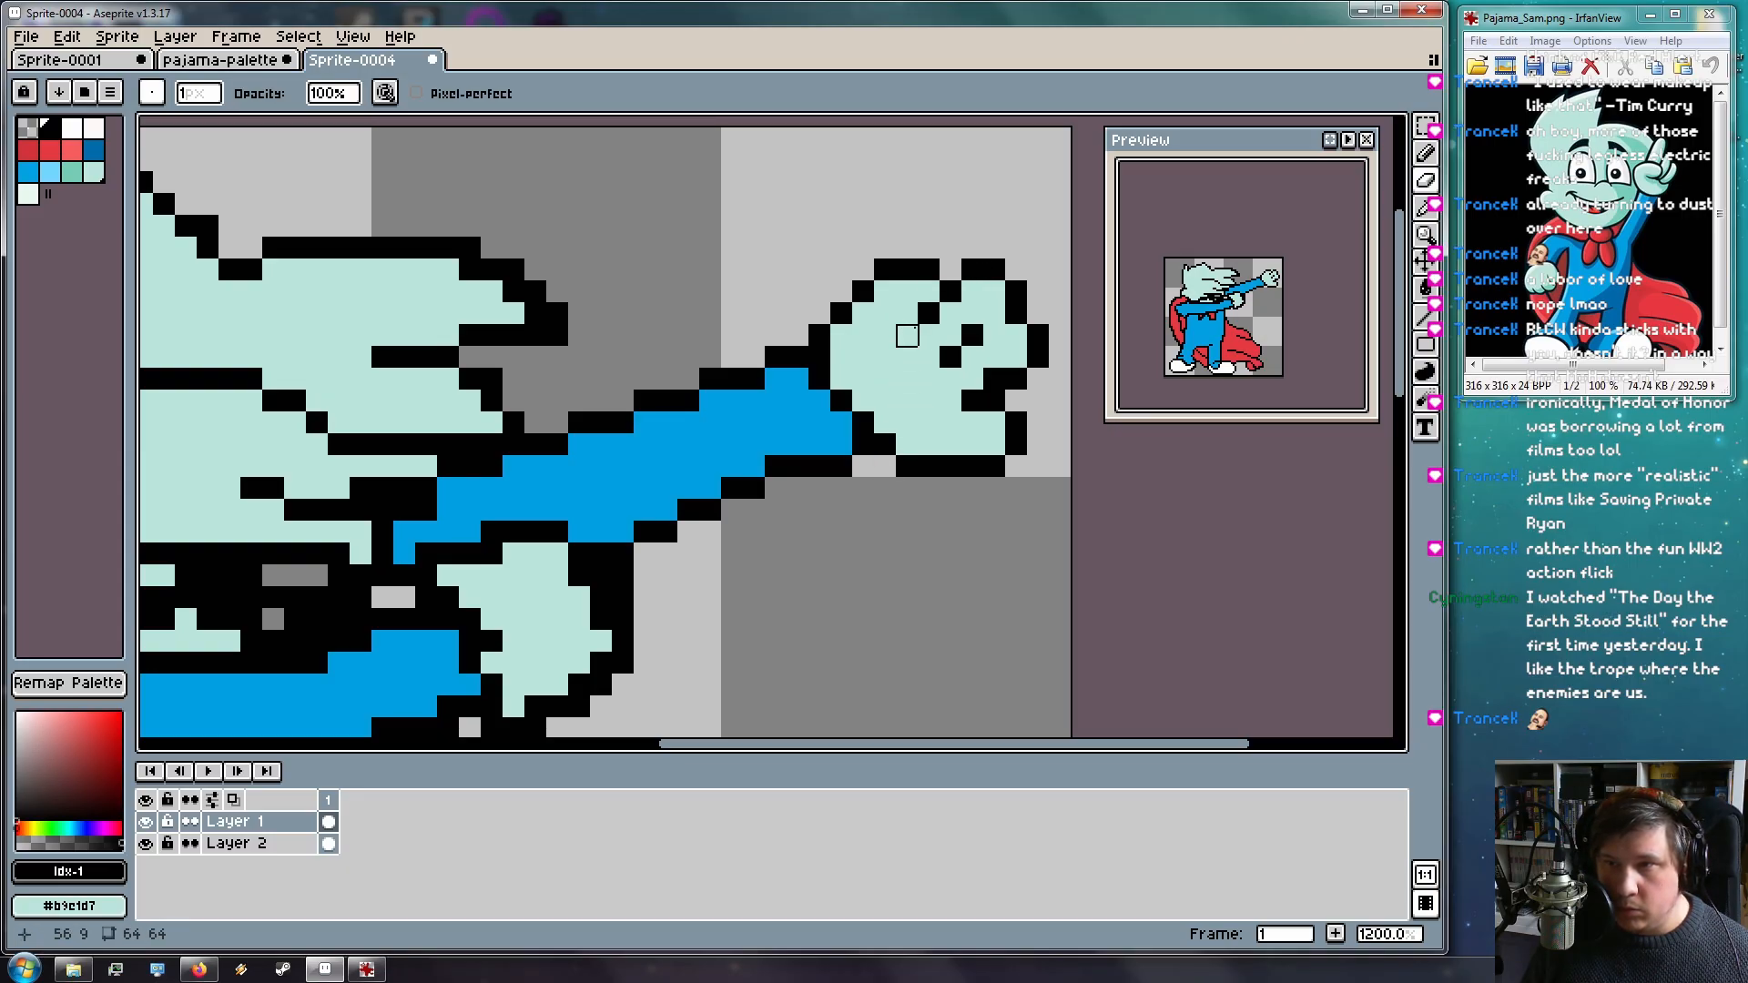
click(885, 267)
click(863, 289)
key(b)
click(885, 290)
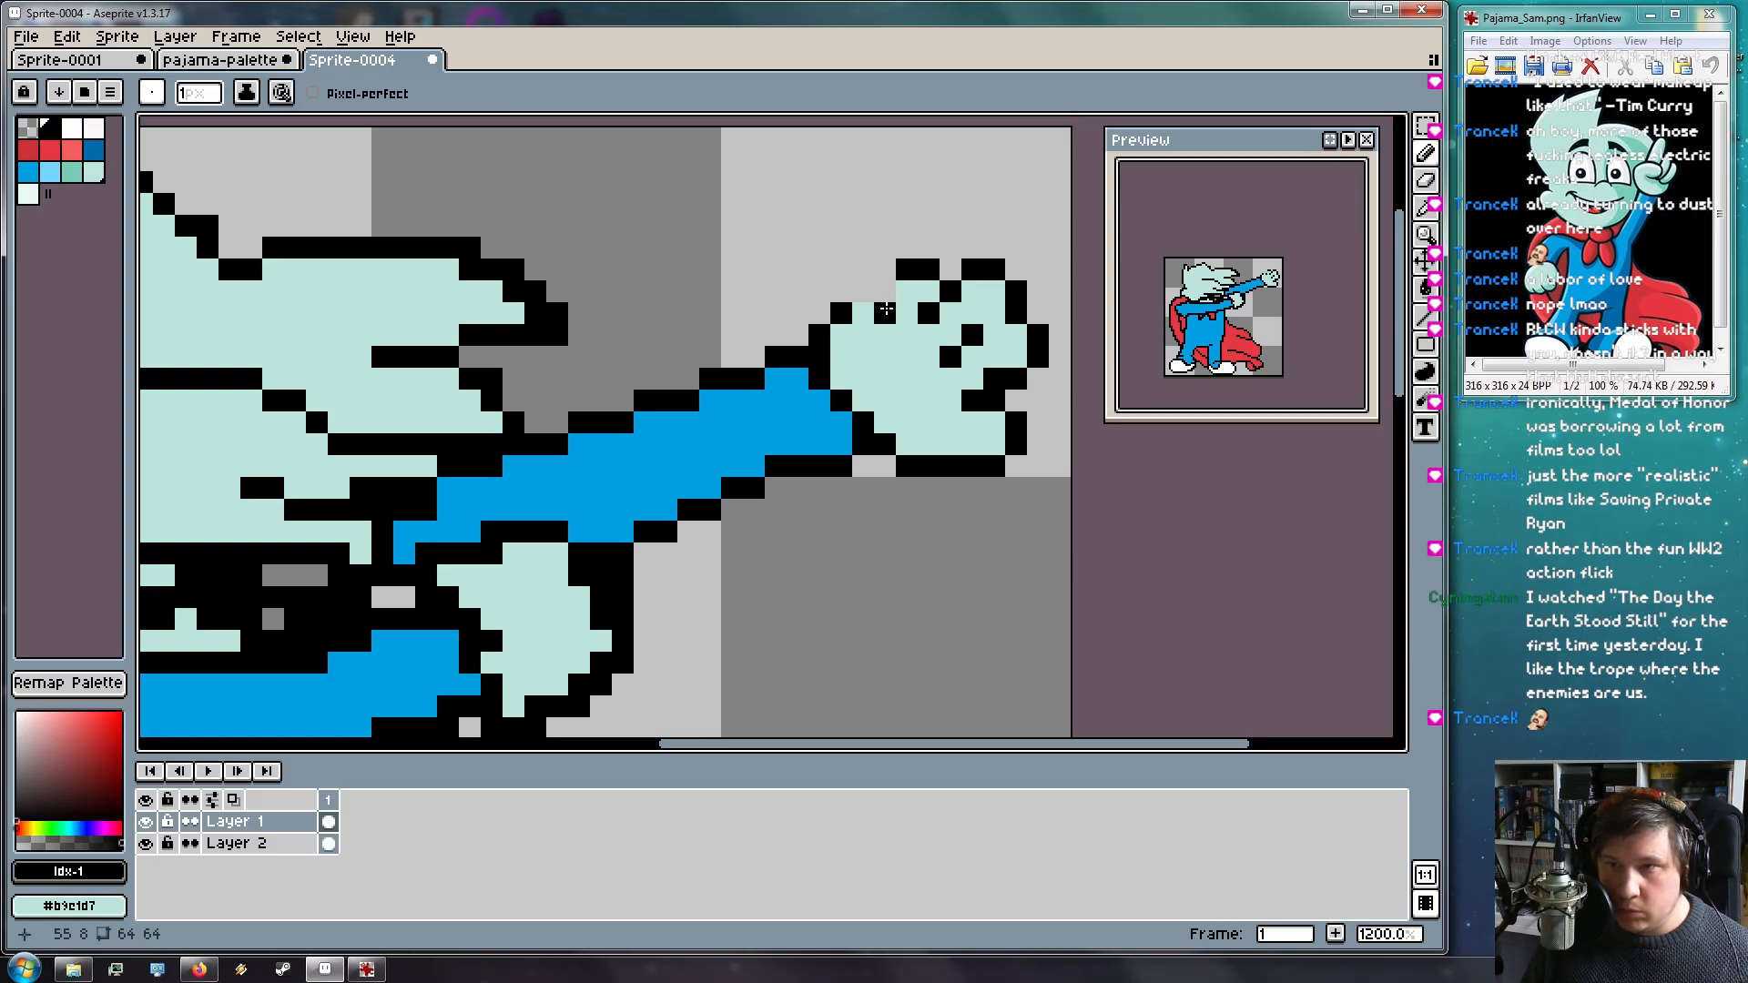
click(864, 312)
key(e)
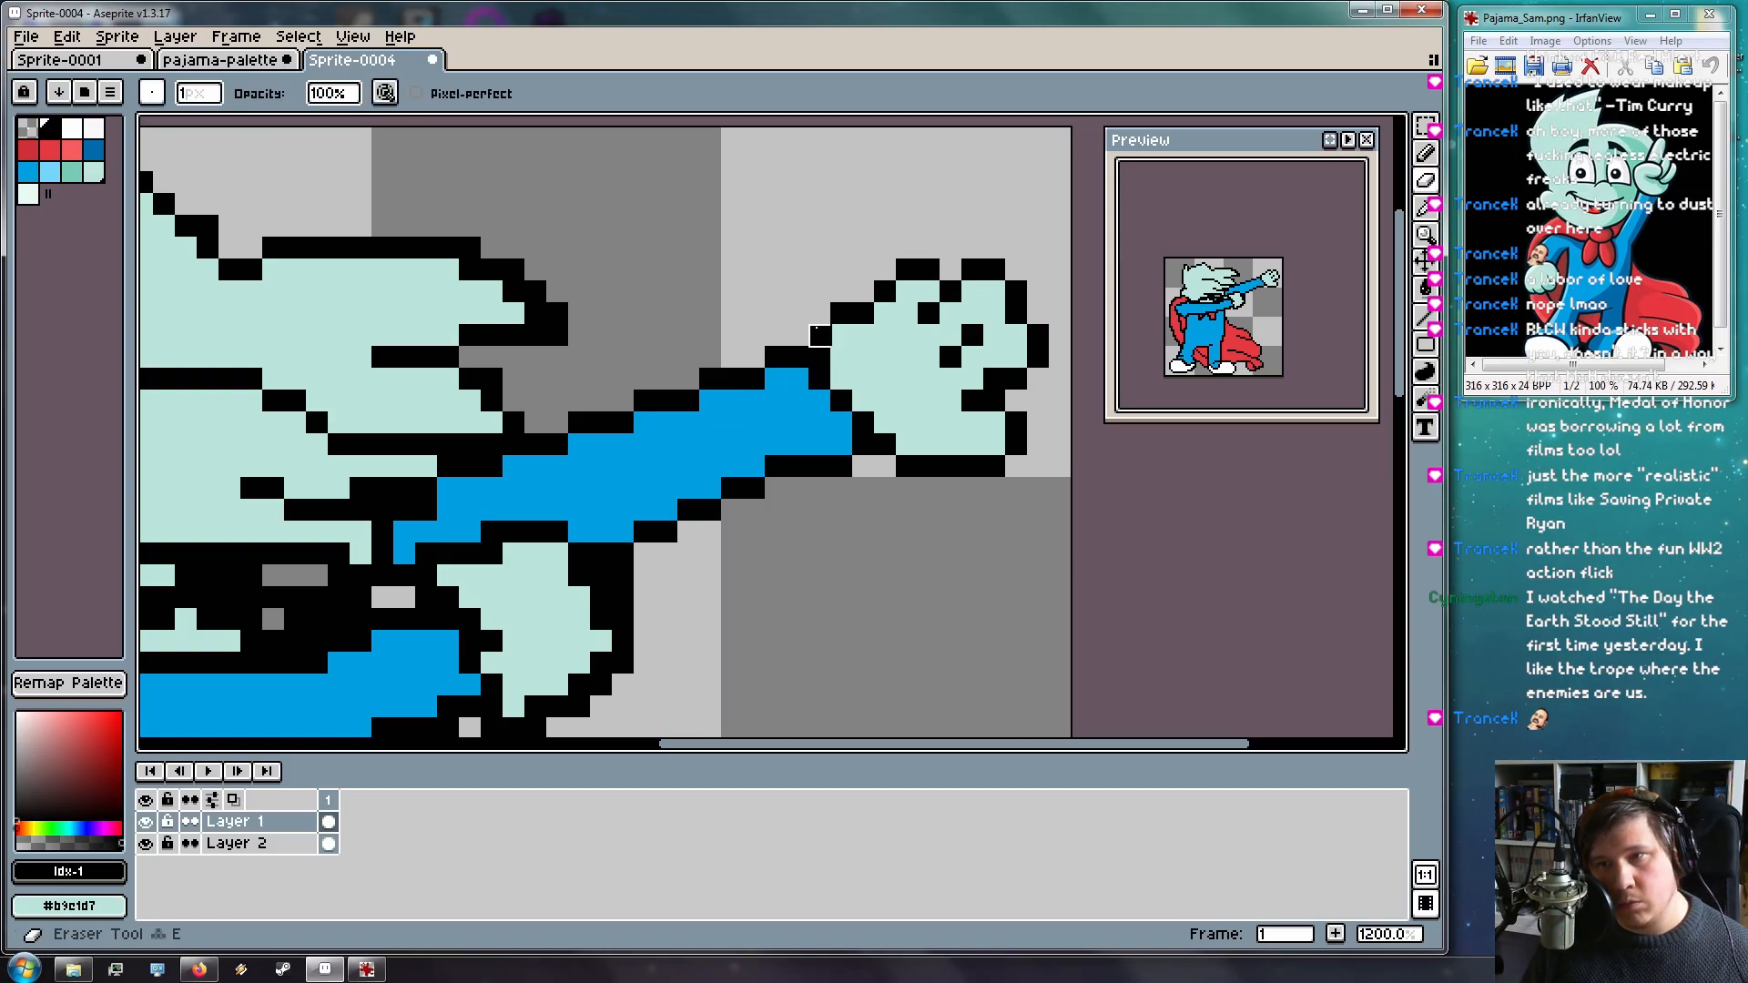
click(839, 313)
click(819, 335)
key(b)
click(839, 333)
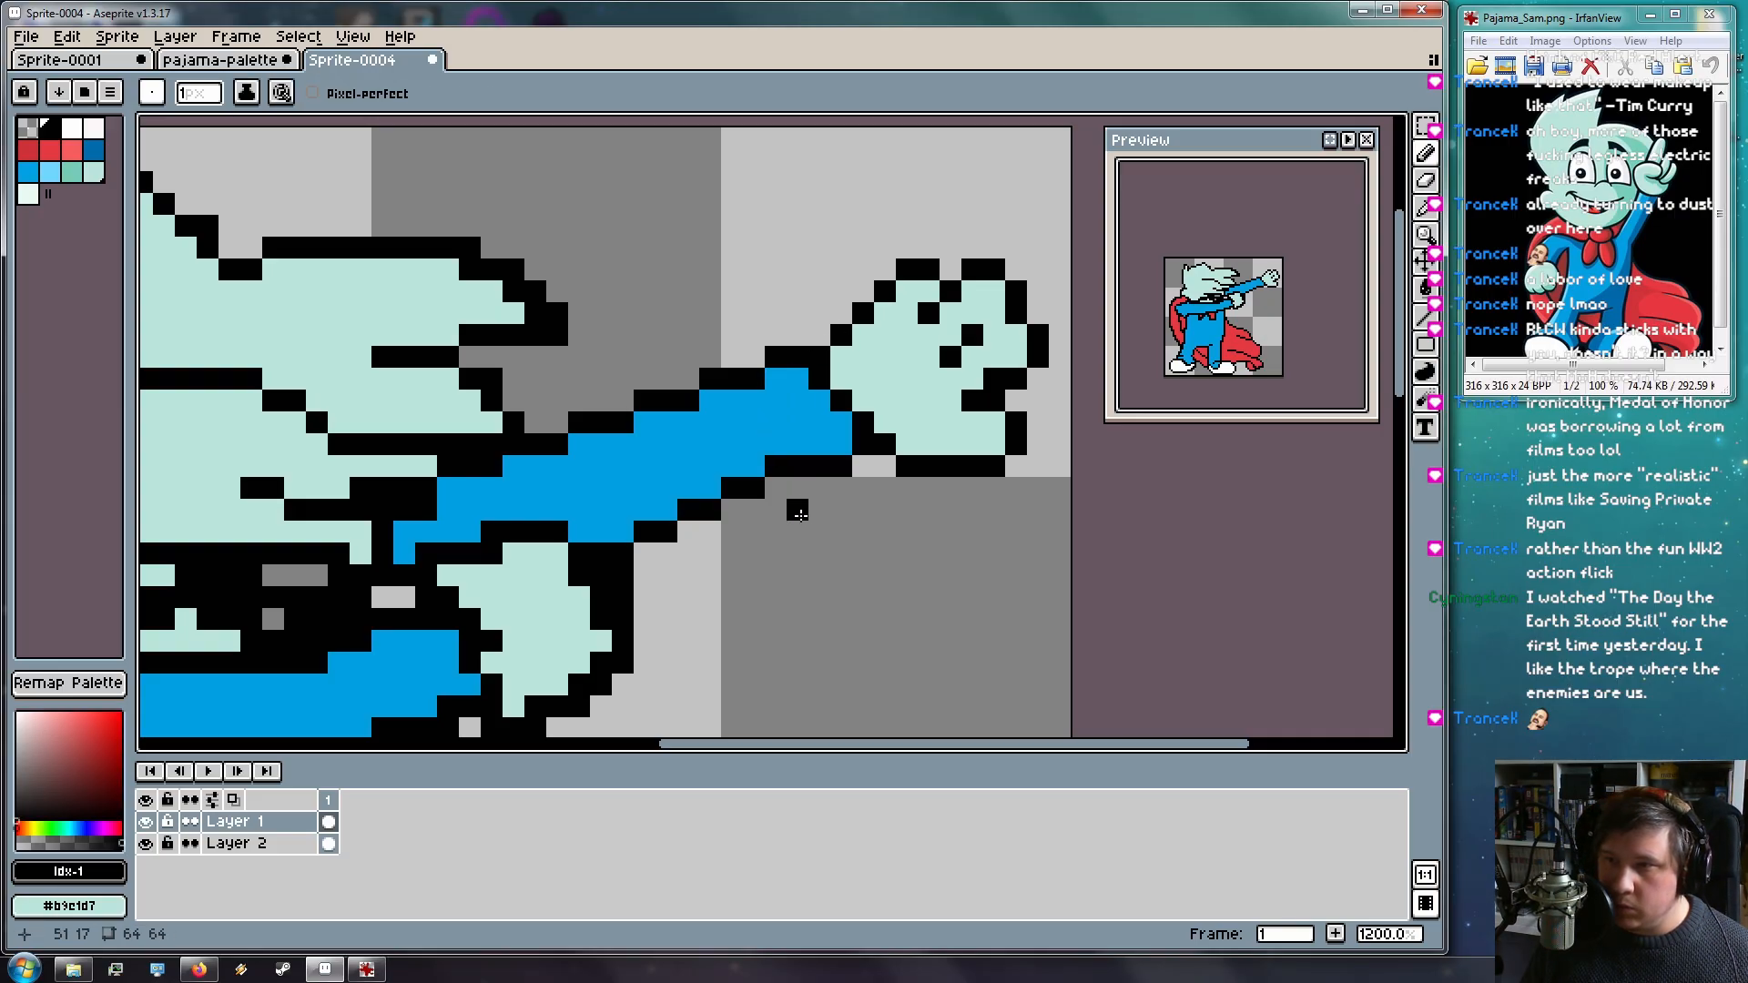
drag(628, 384, 864, 345)
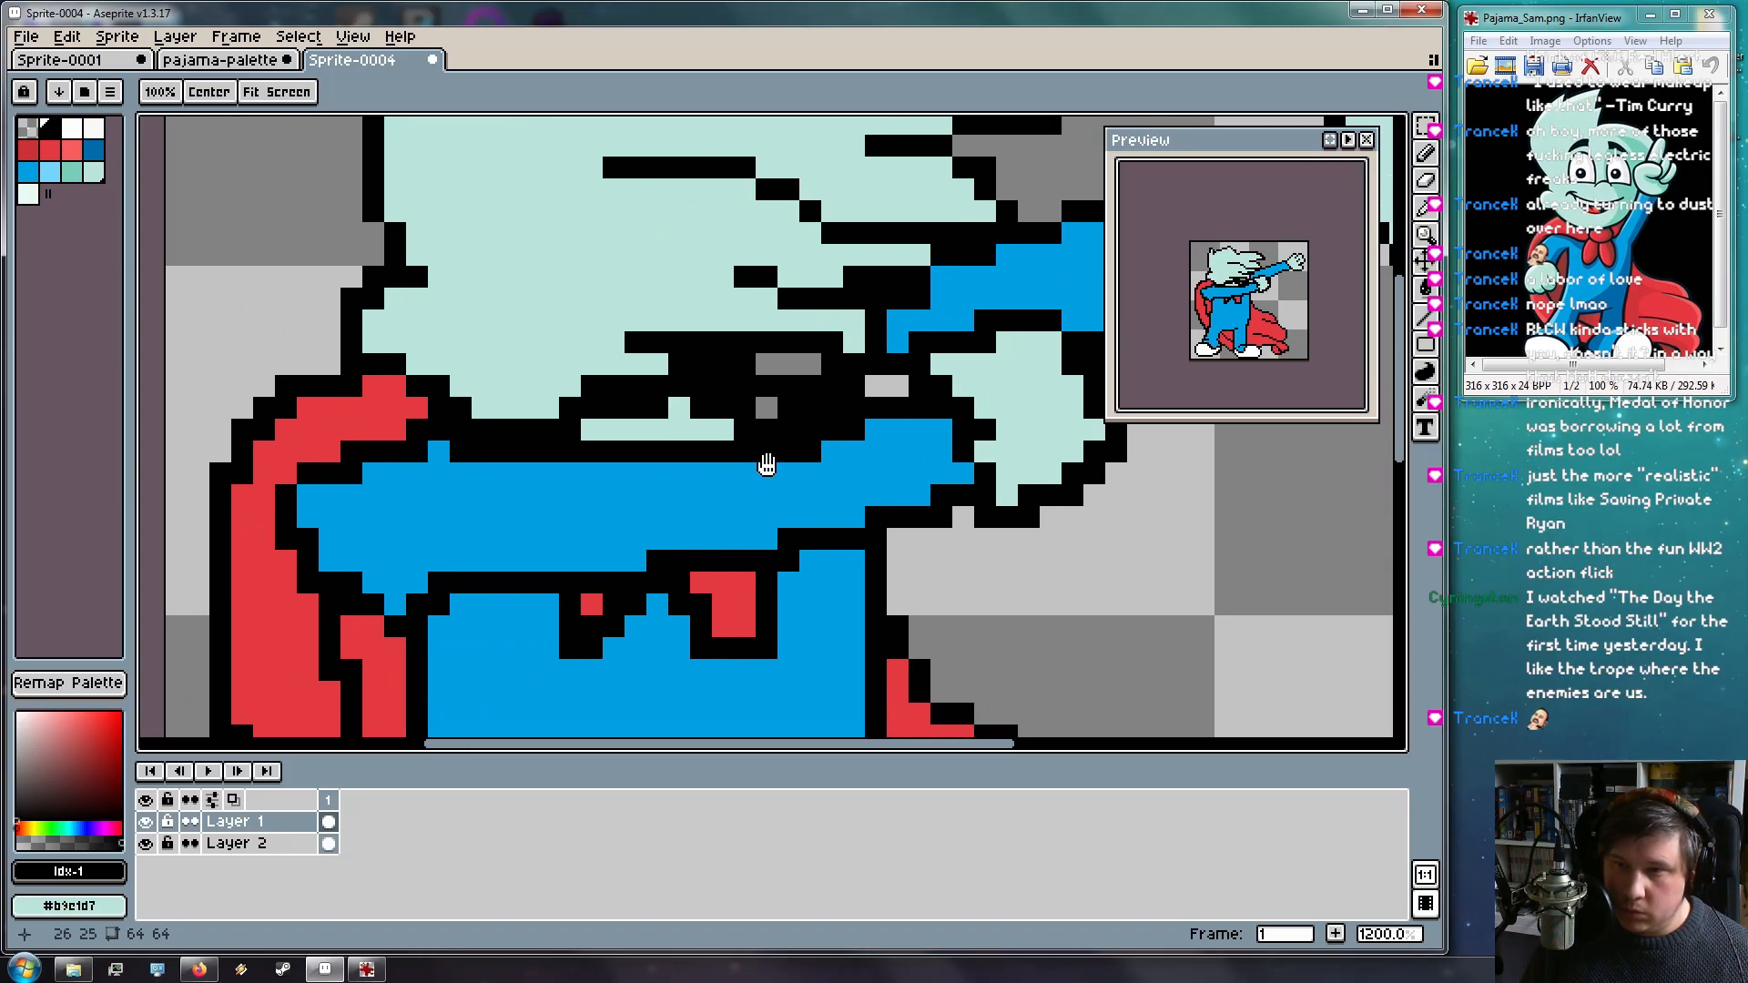
Paint over the black mouth line with pajama blue
key(i)
alt+click(791, 488)
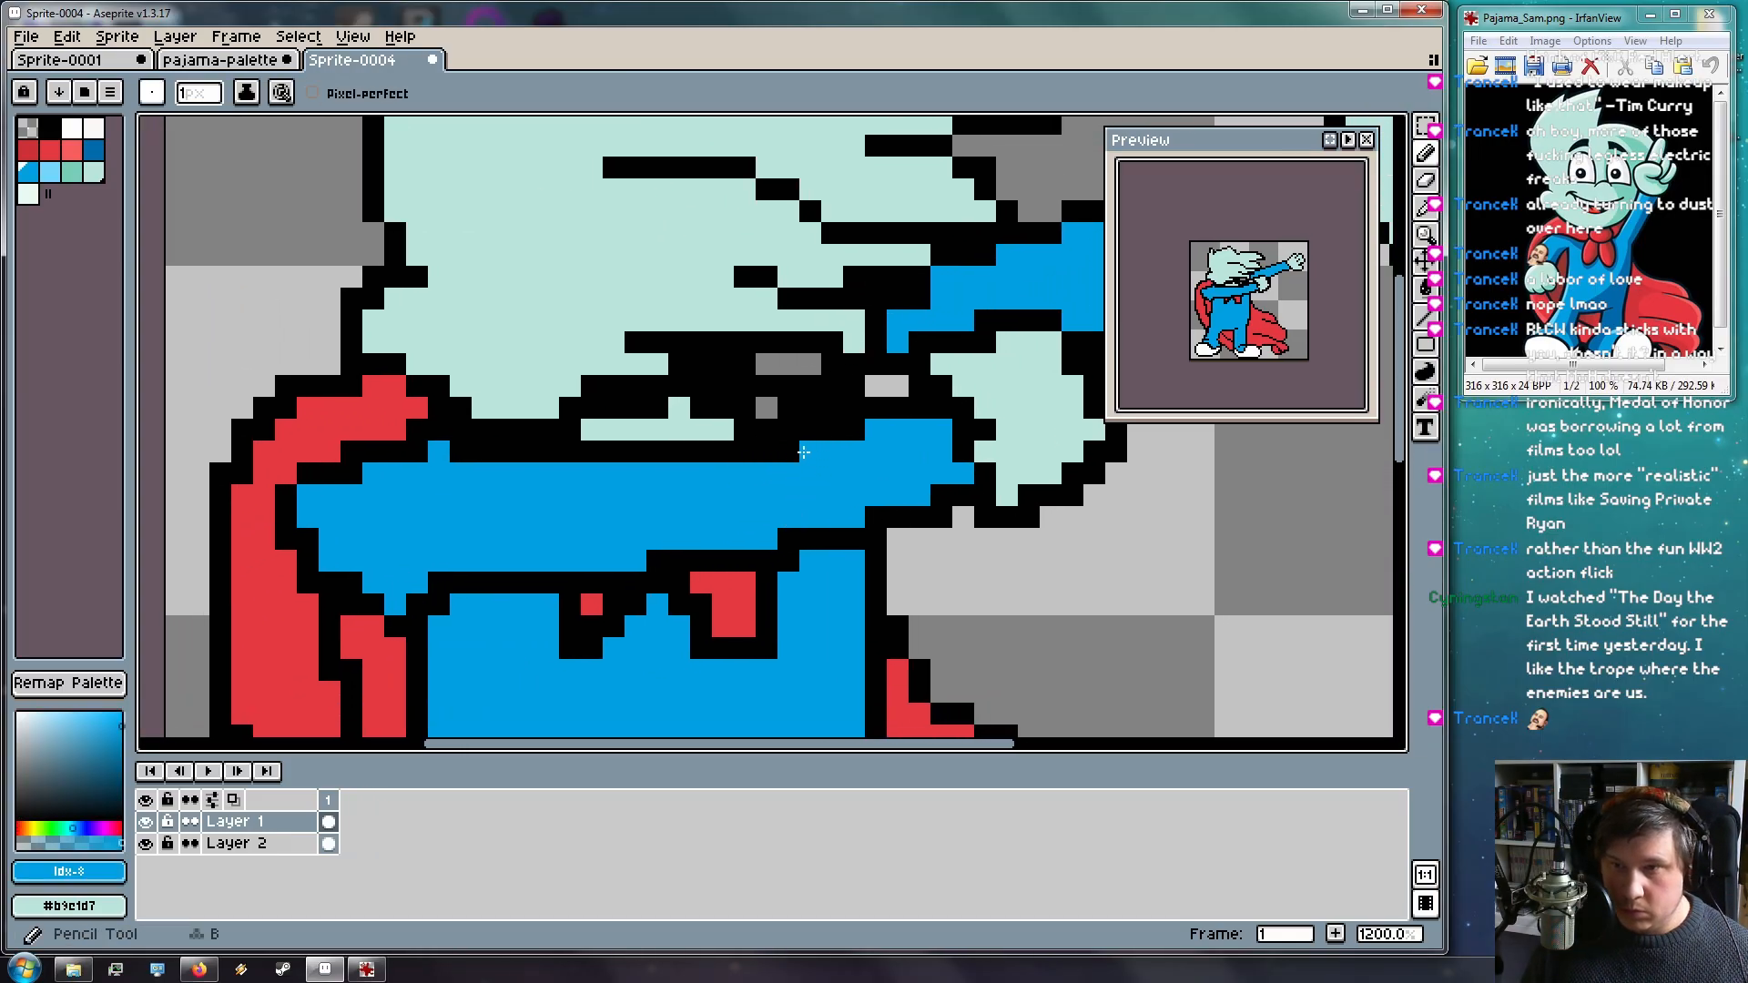
drag(803, 453, 736, 453)
drag(856, 430, 806, 430)
drag(931, 417, 836, 413)
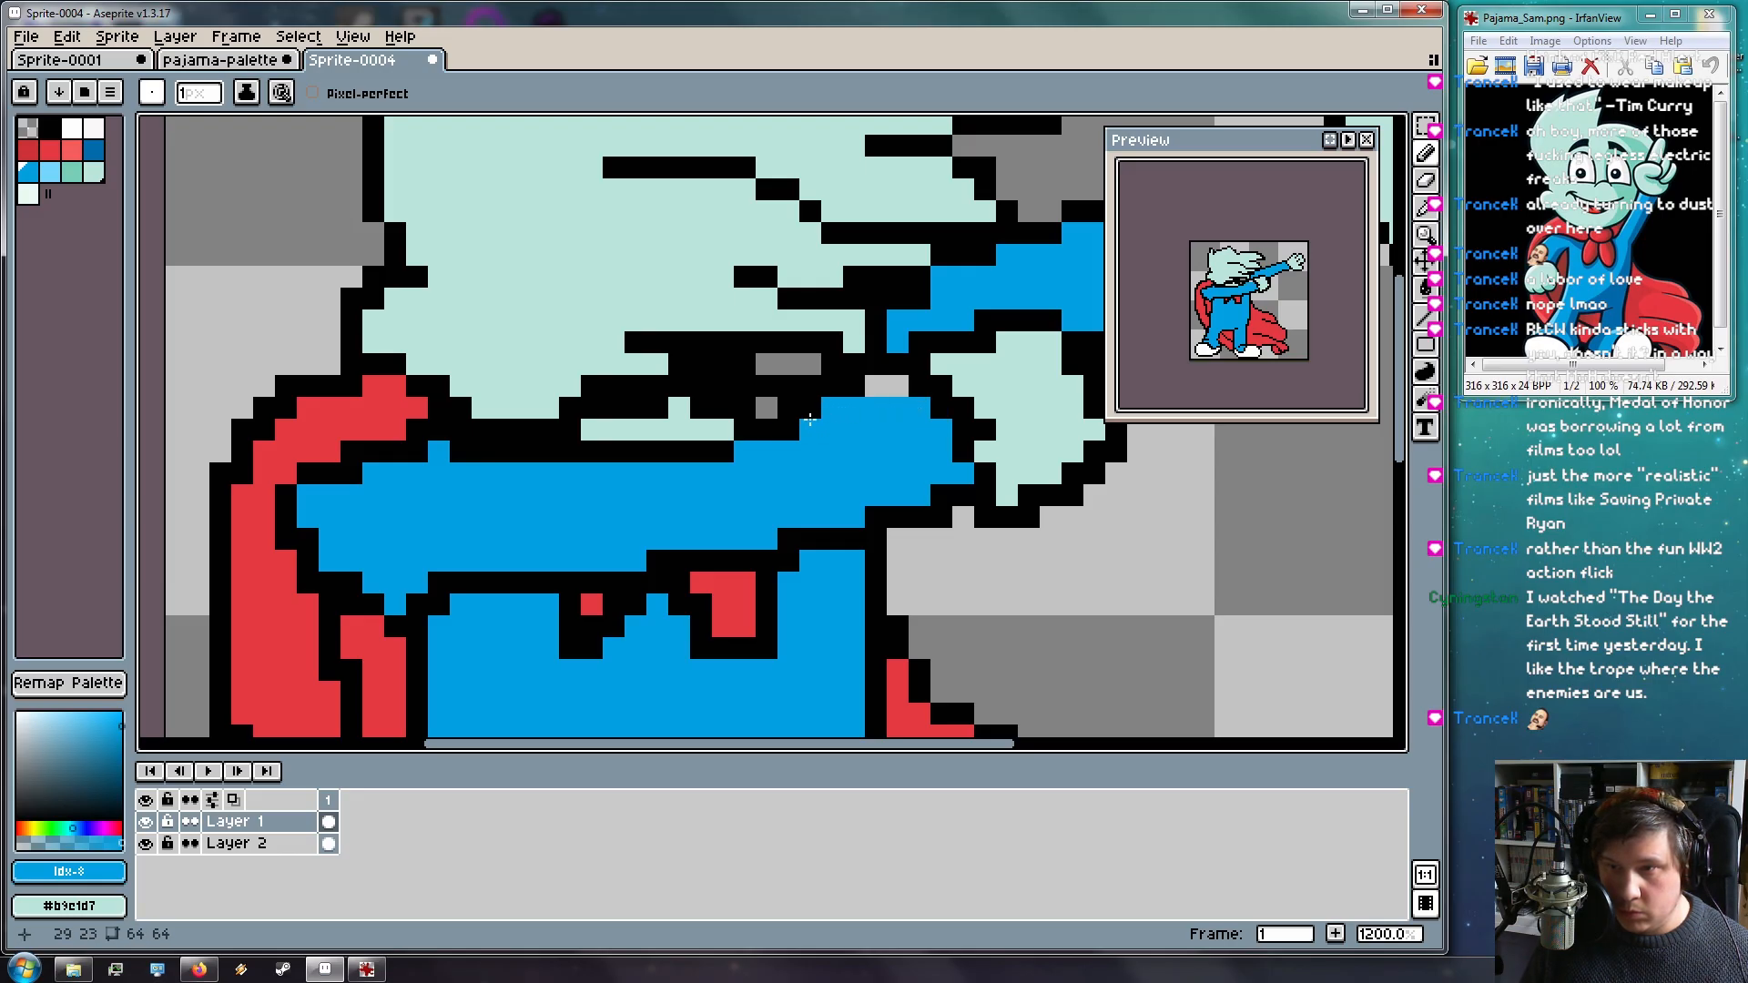
click(788, 440)
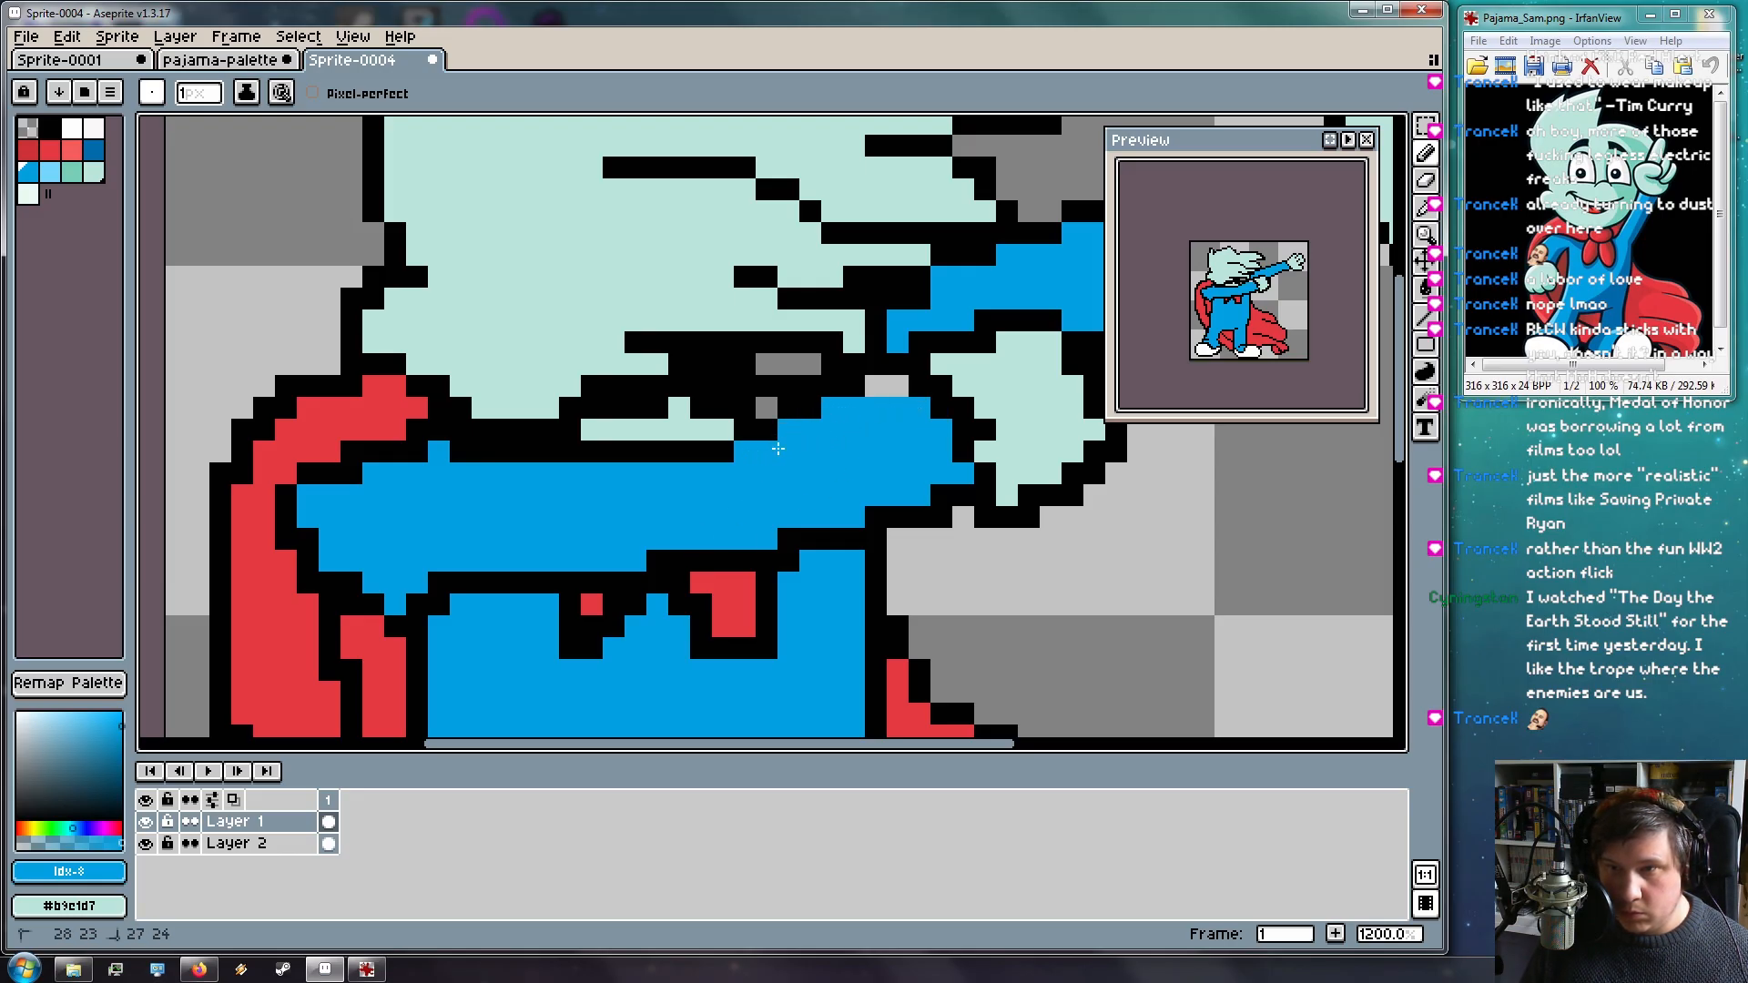
drag(743, 458, 653, 457)
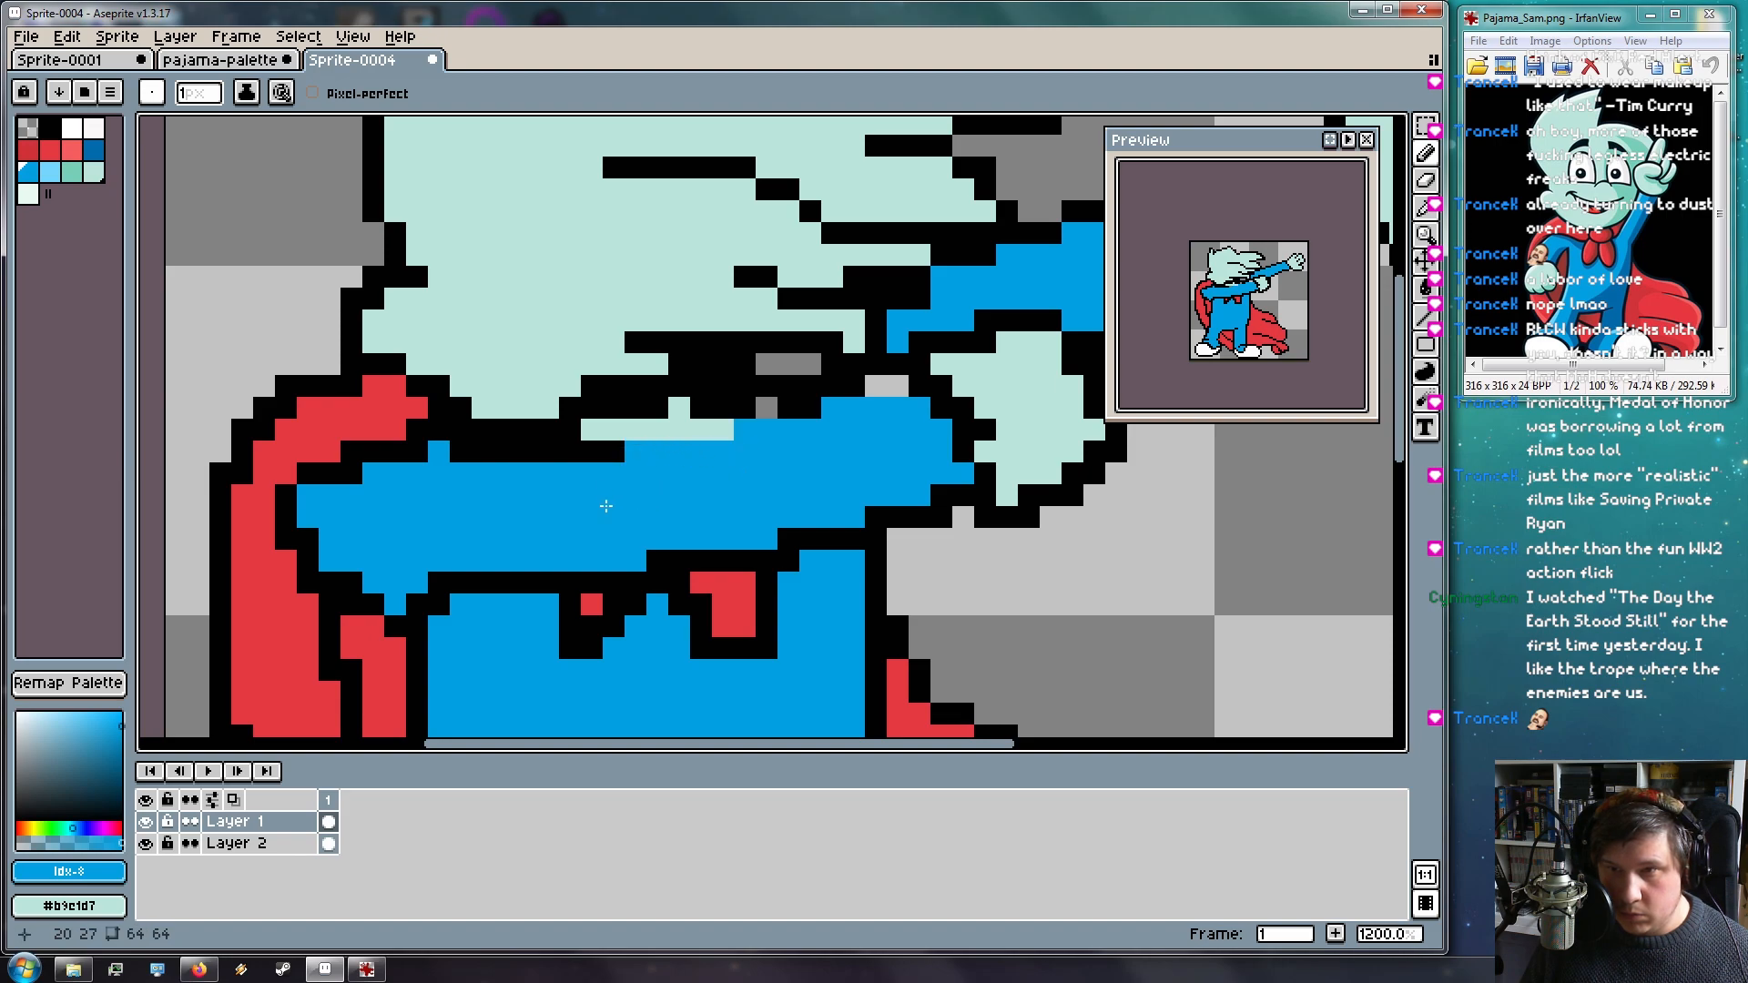
click(344, 480)
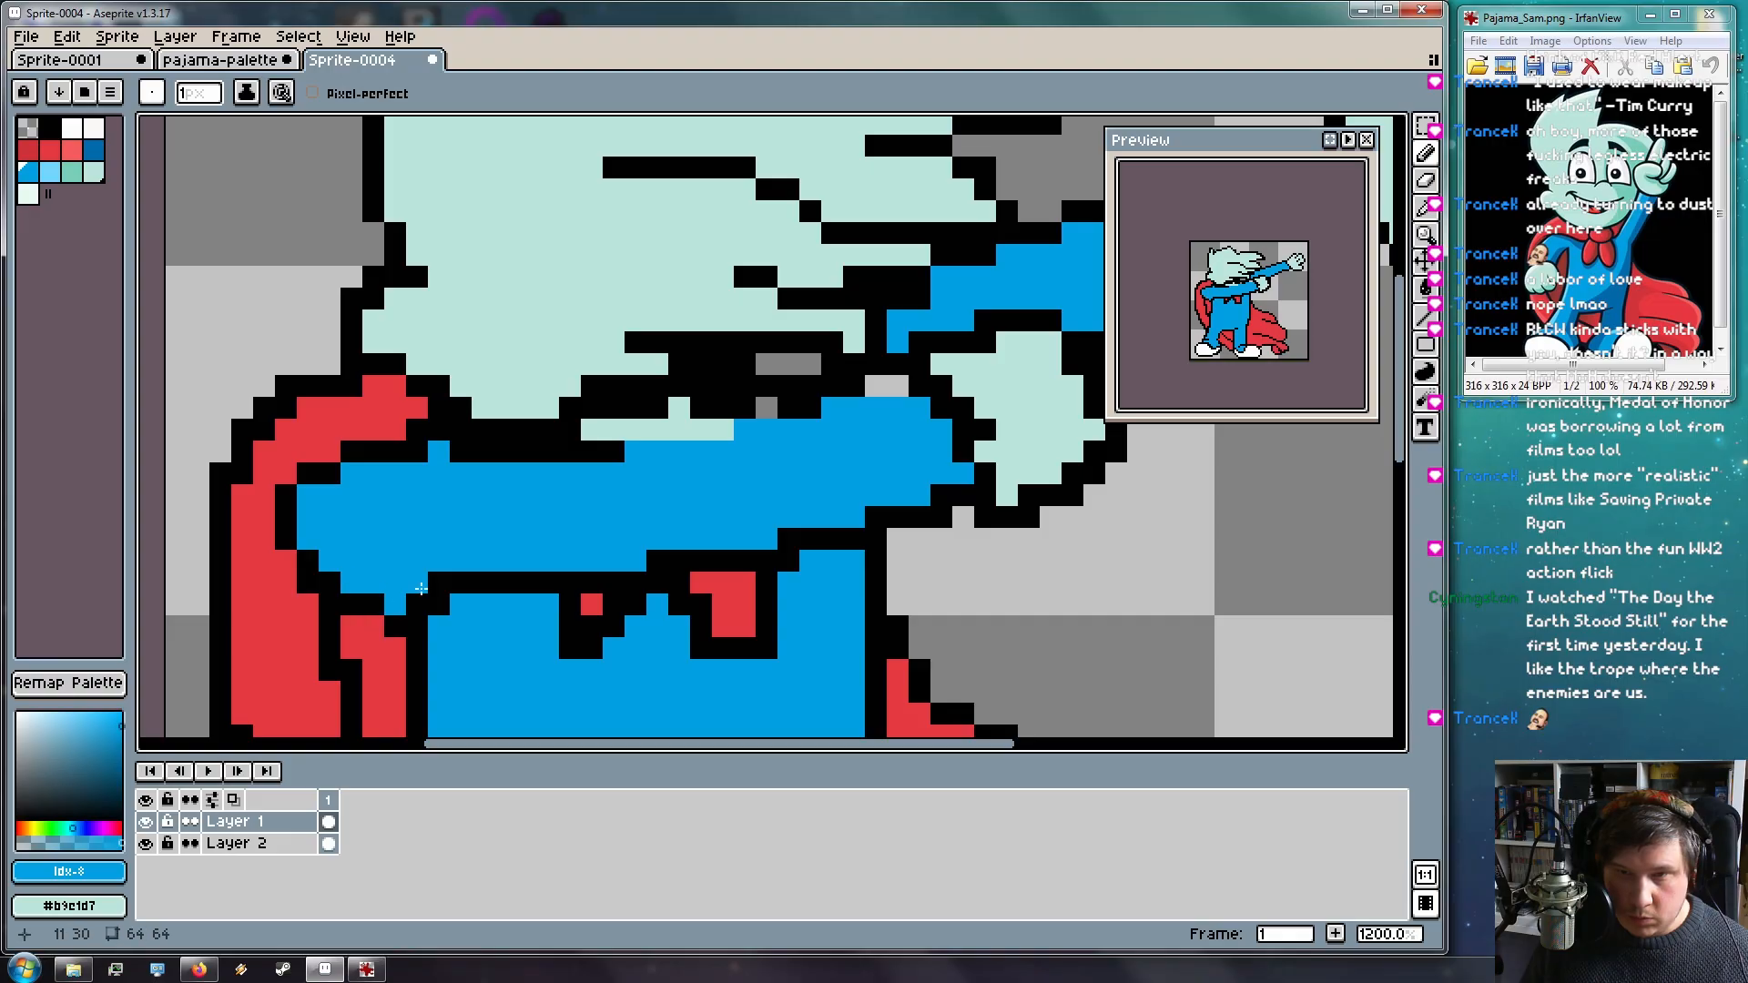
Restore a collar outline pixel and erase outline pixels below the sleeve and hand
drag(442, 574, 530, 500)
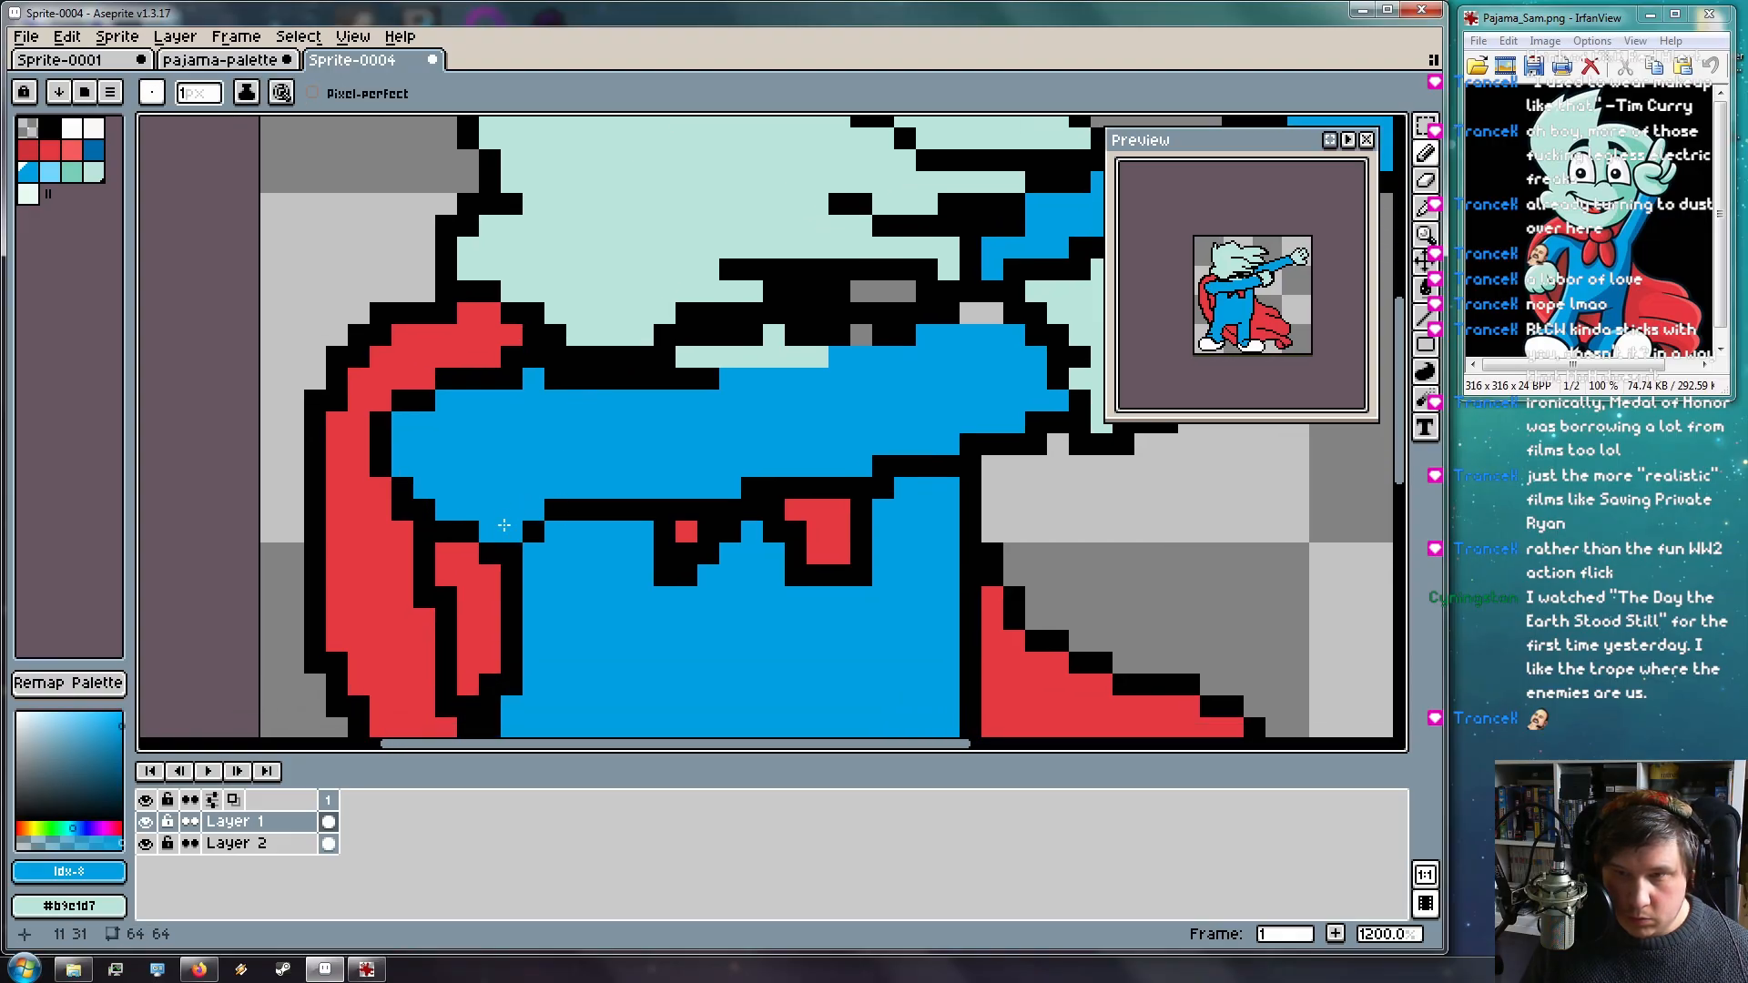
key(ctrl+z)
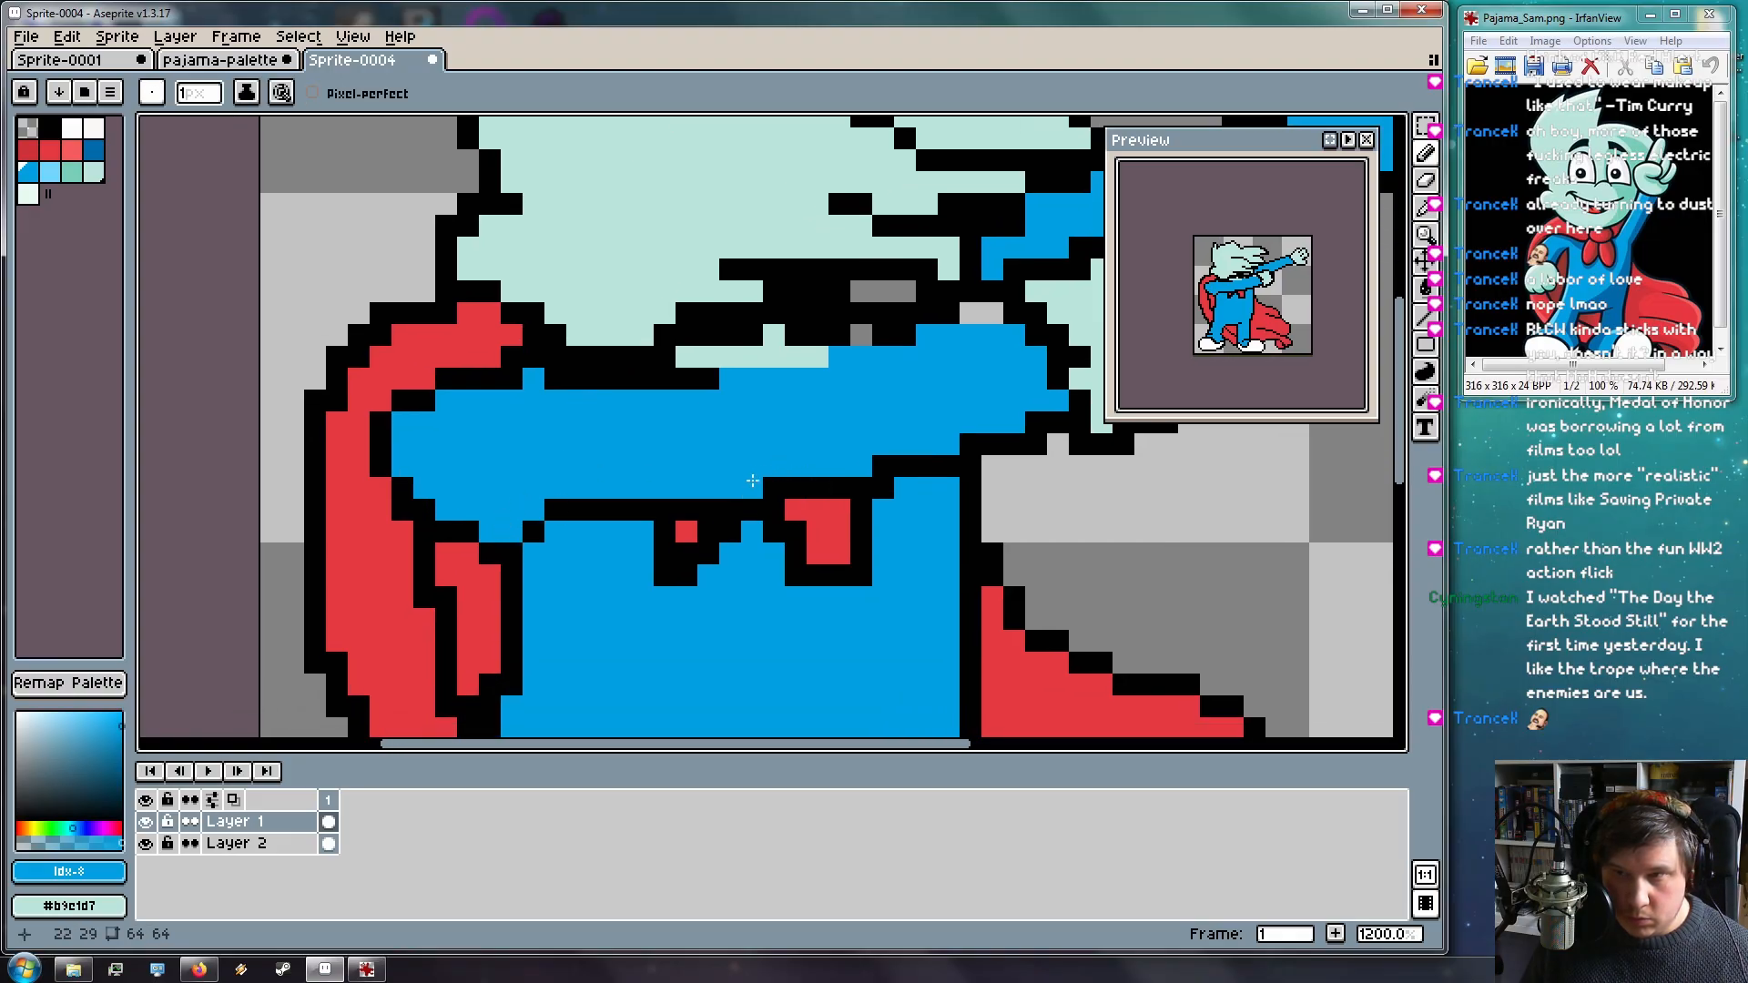
click(973, 445)
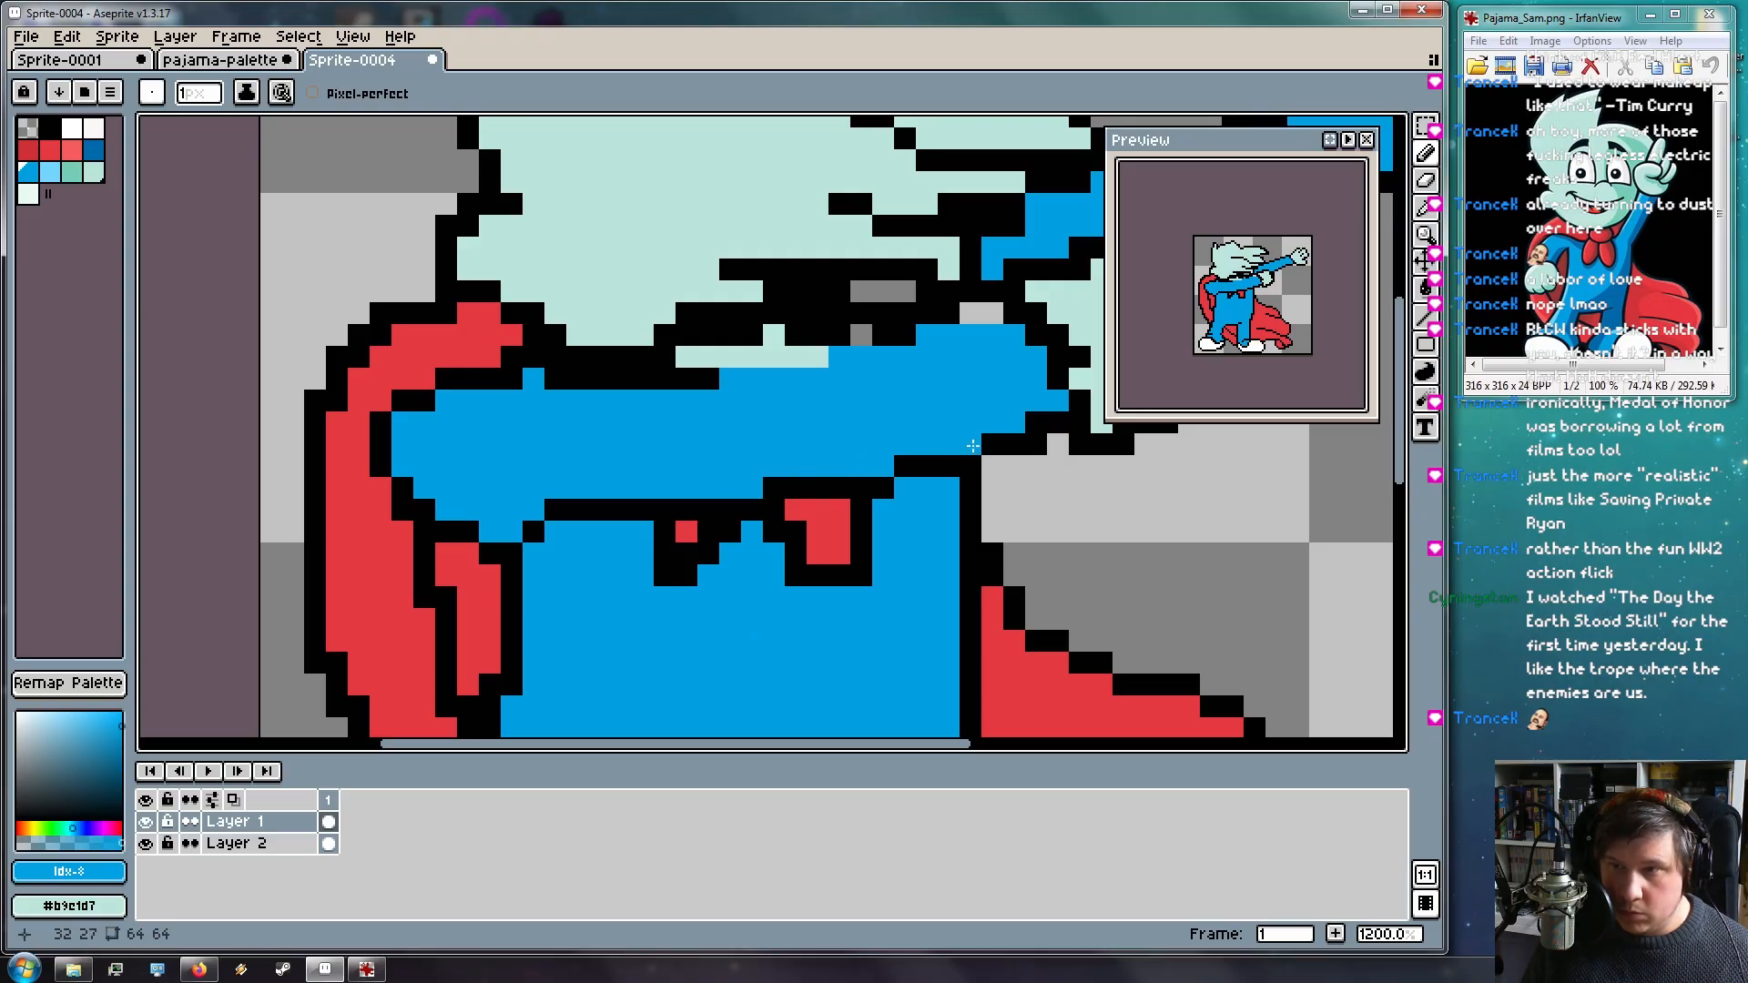
drag(838, 501, 695, 523)
key(e)
click(892, 467)
click(937, 467)
click(980, 467)
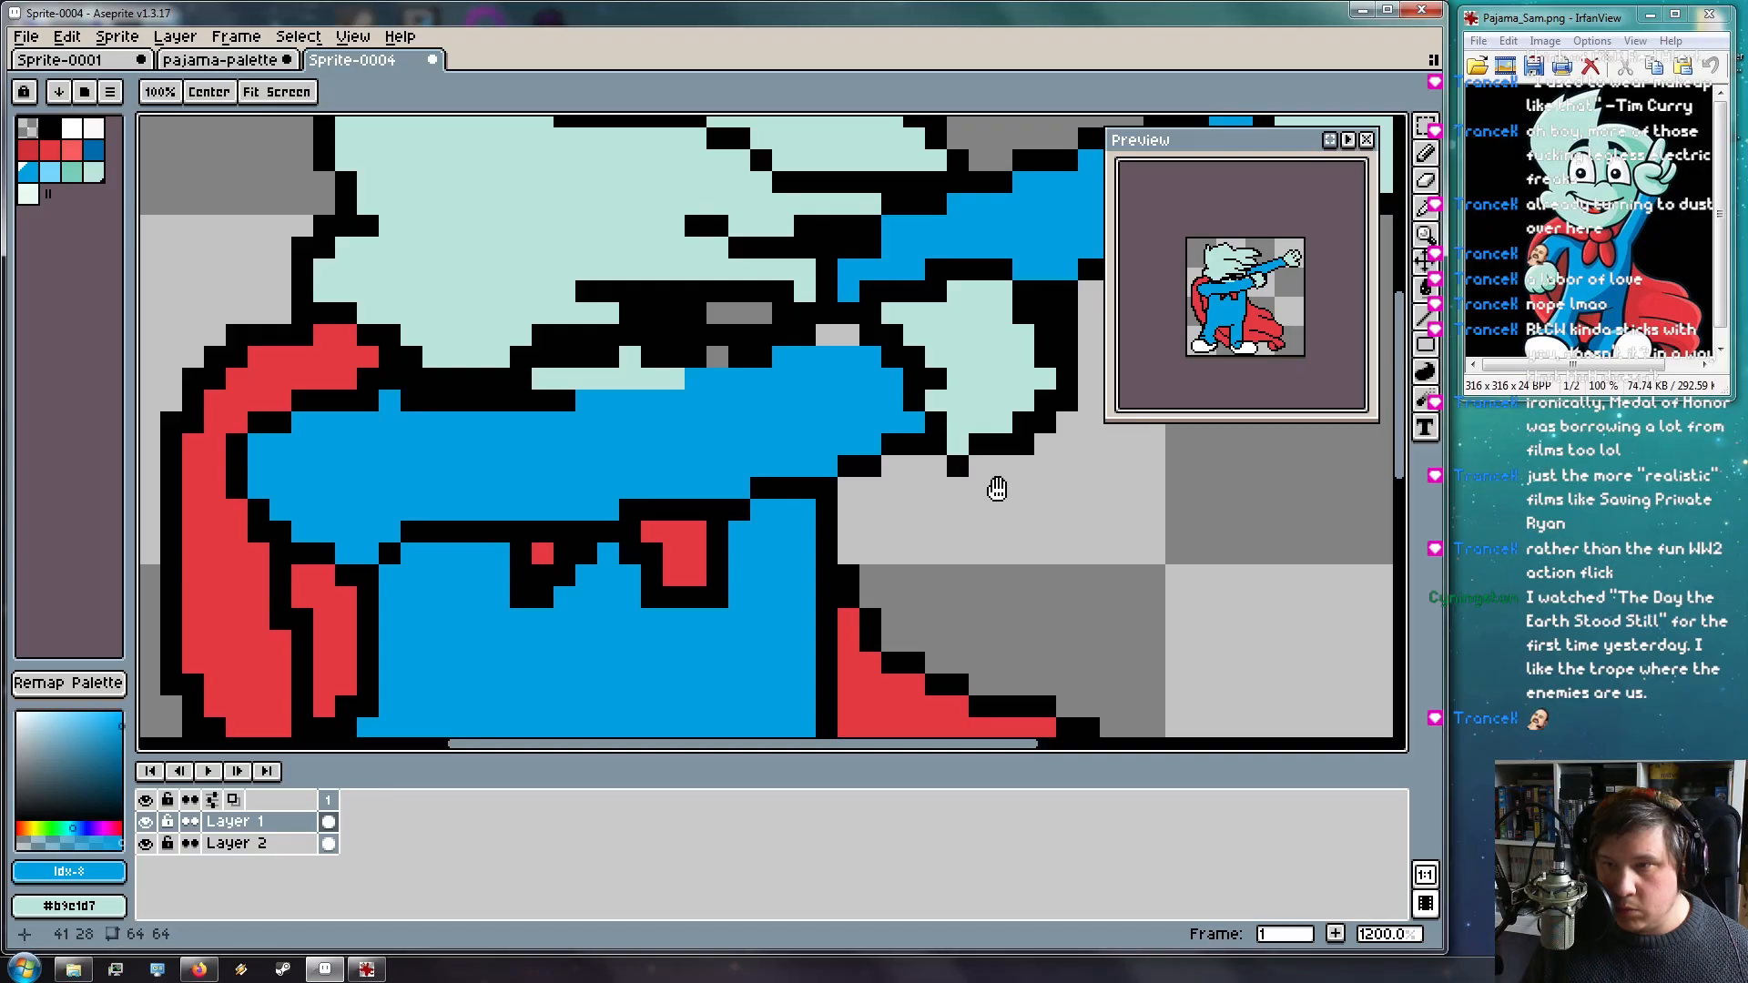
Turn two black outline pixels on the hair's left edge light mint
drag(1007, 480, 823, 562)
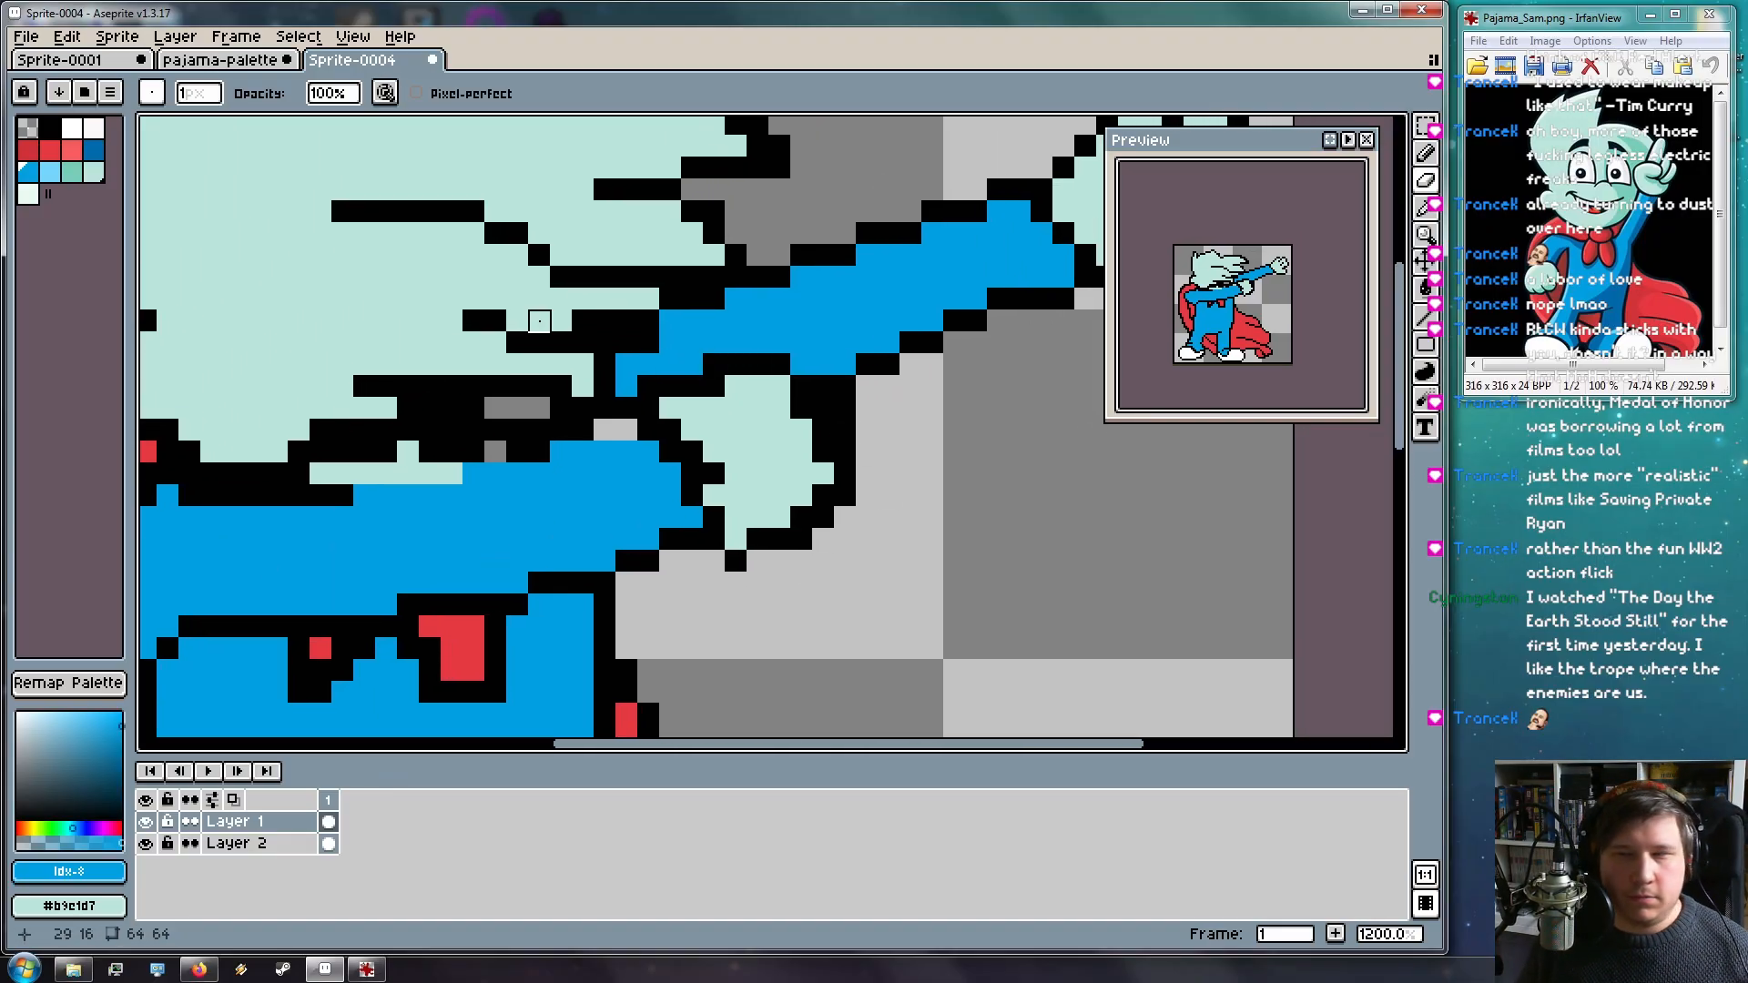
drag(386, 588, 675, 534)
key(i)
click(516, 357)
key(b)
click(489, 402)
click(457, 376)
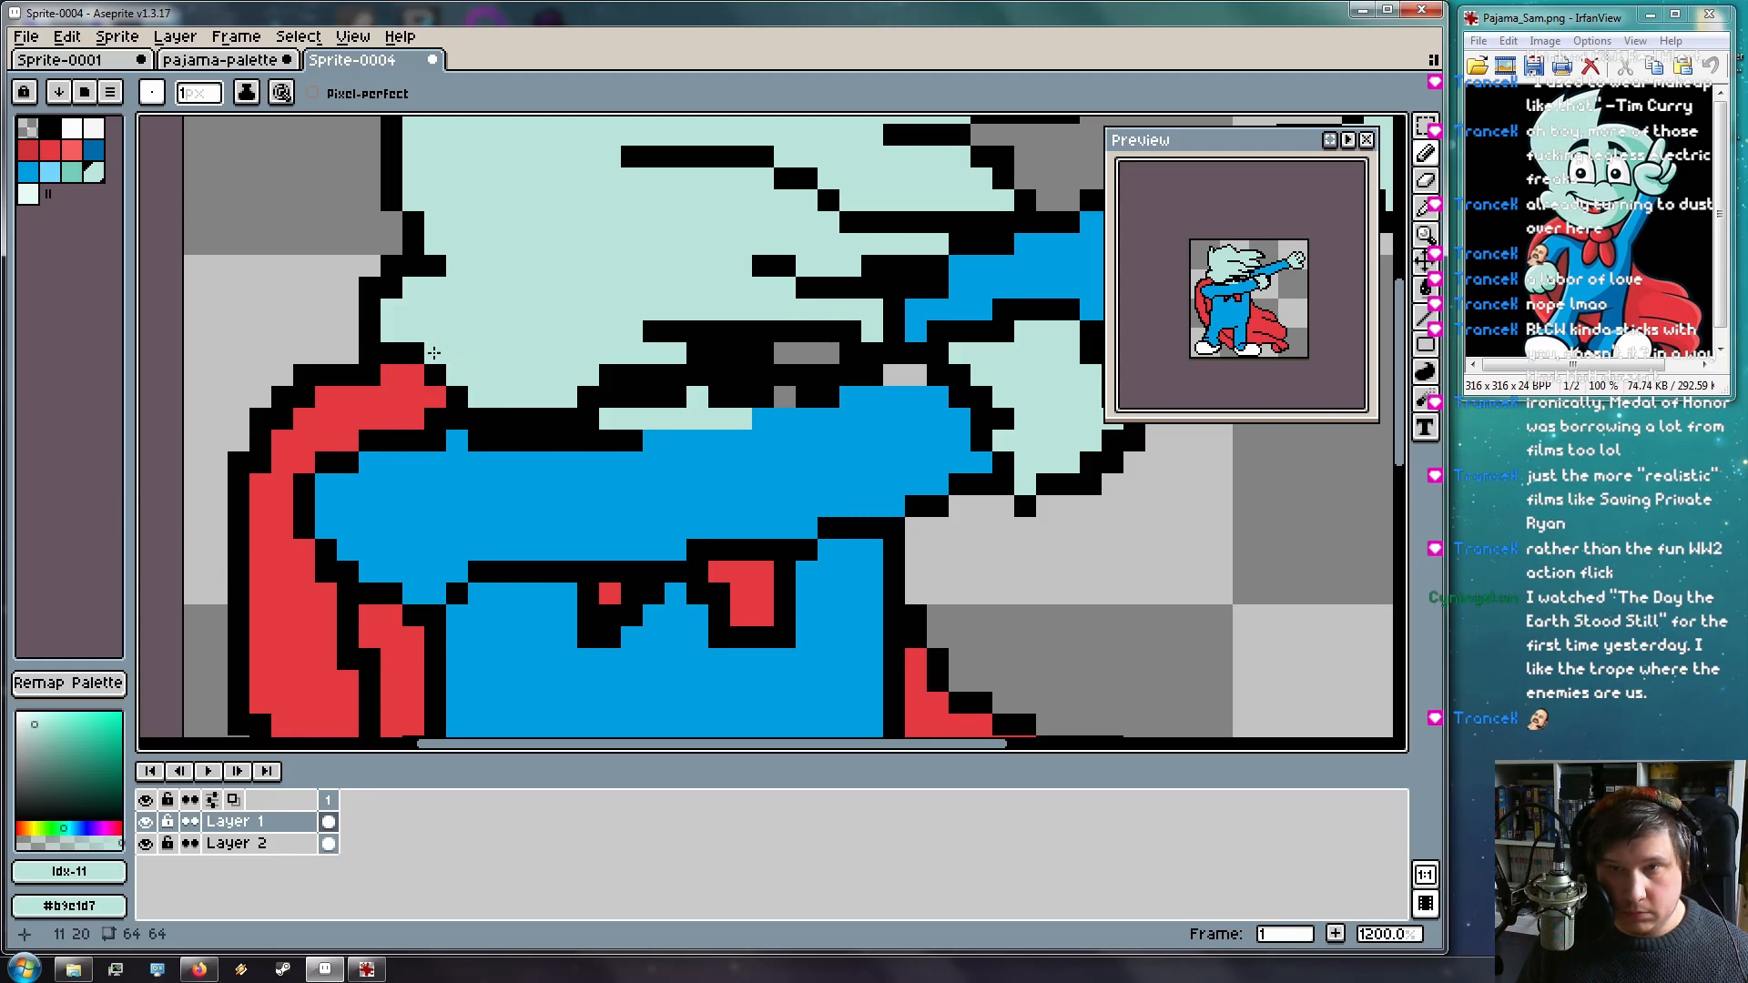
key(e)
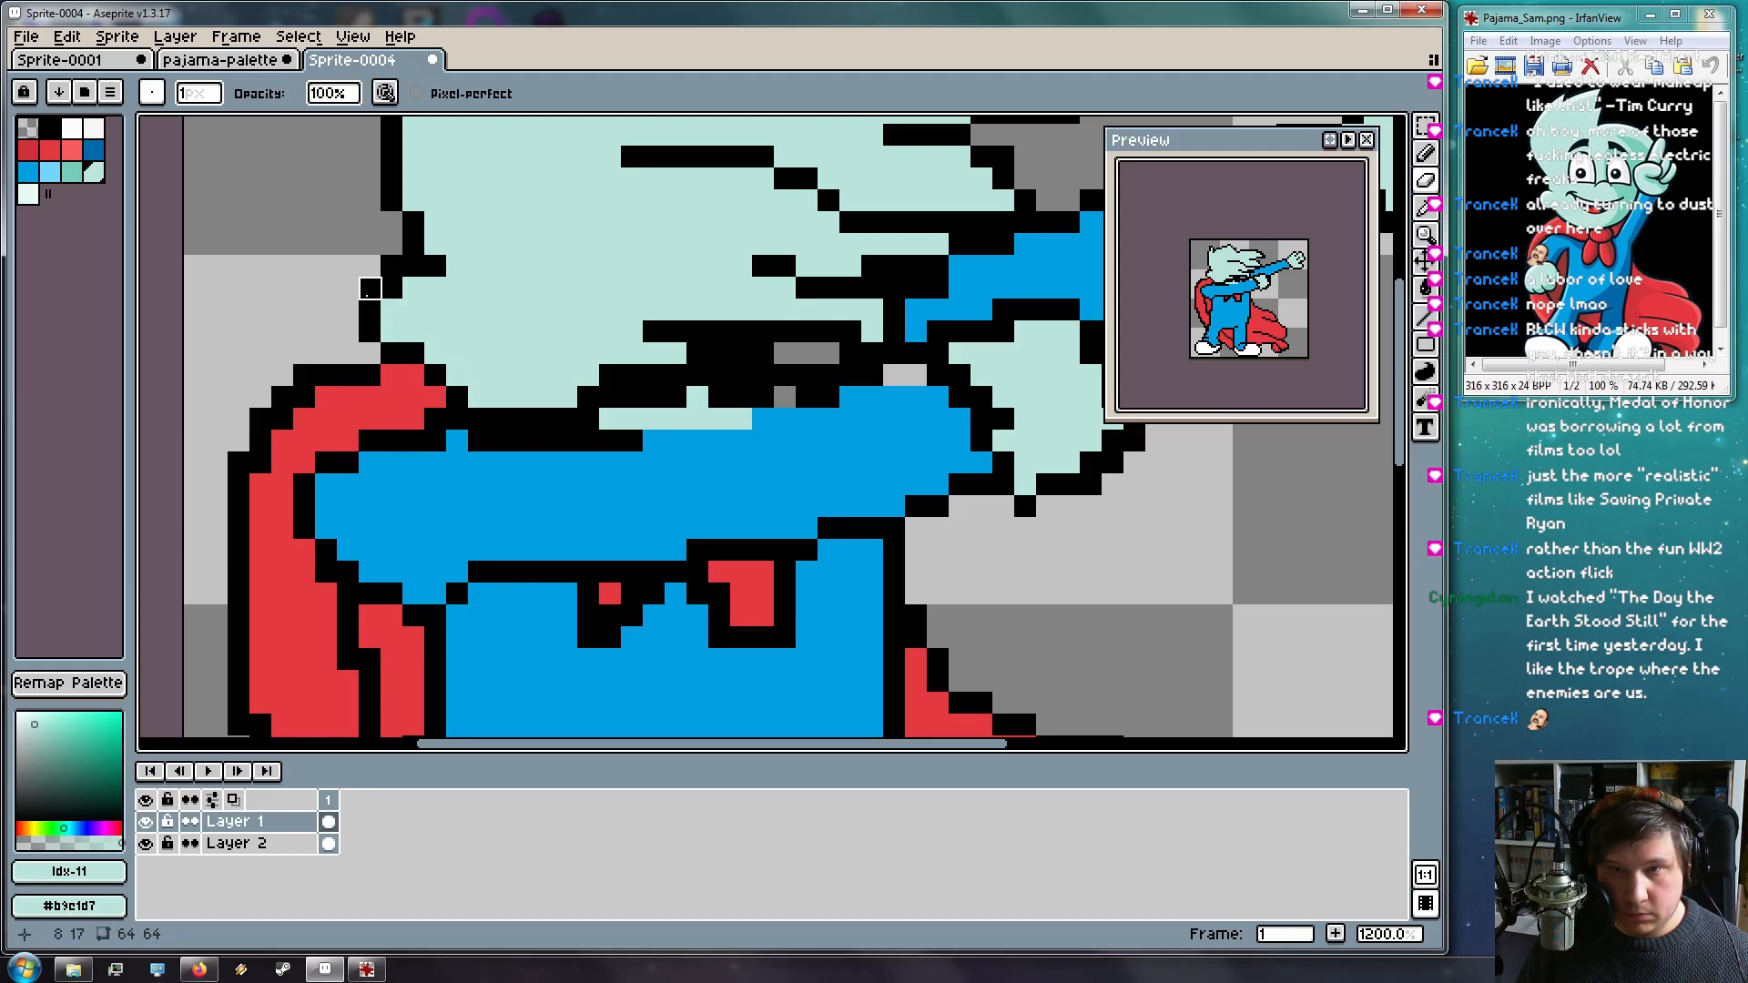
mouse_move(458, 267)
mouse_down()
mouse_move(483, 434)
mouse_move(434, 429)
mouse_up()
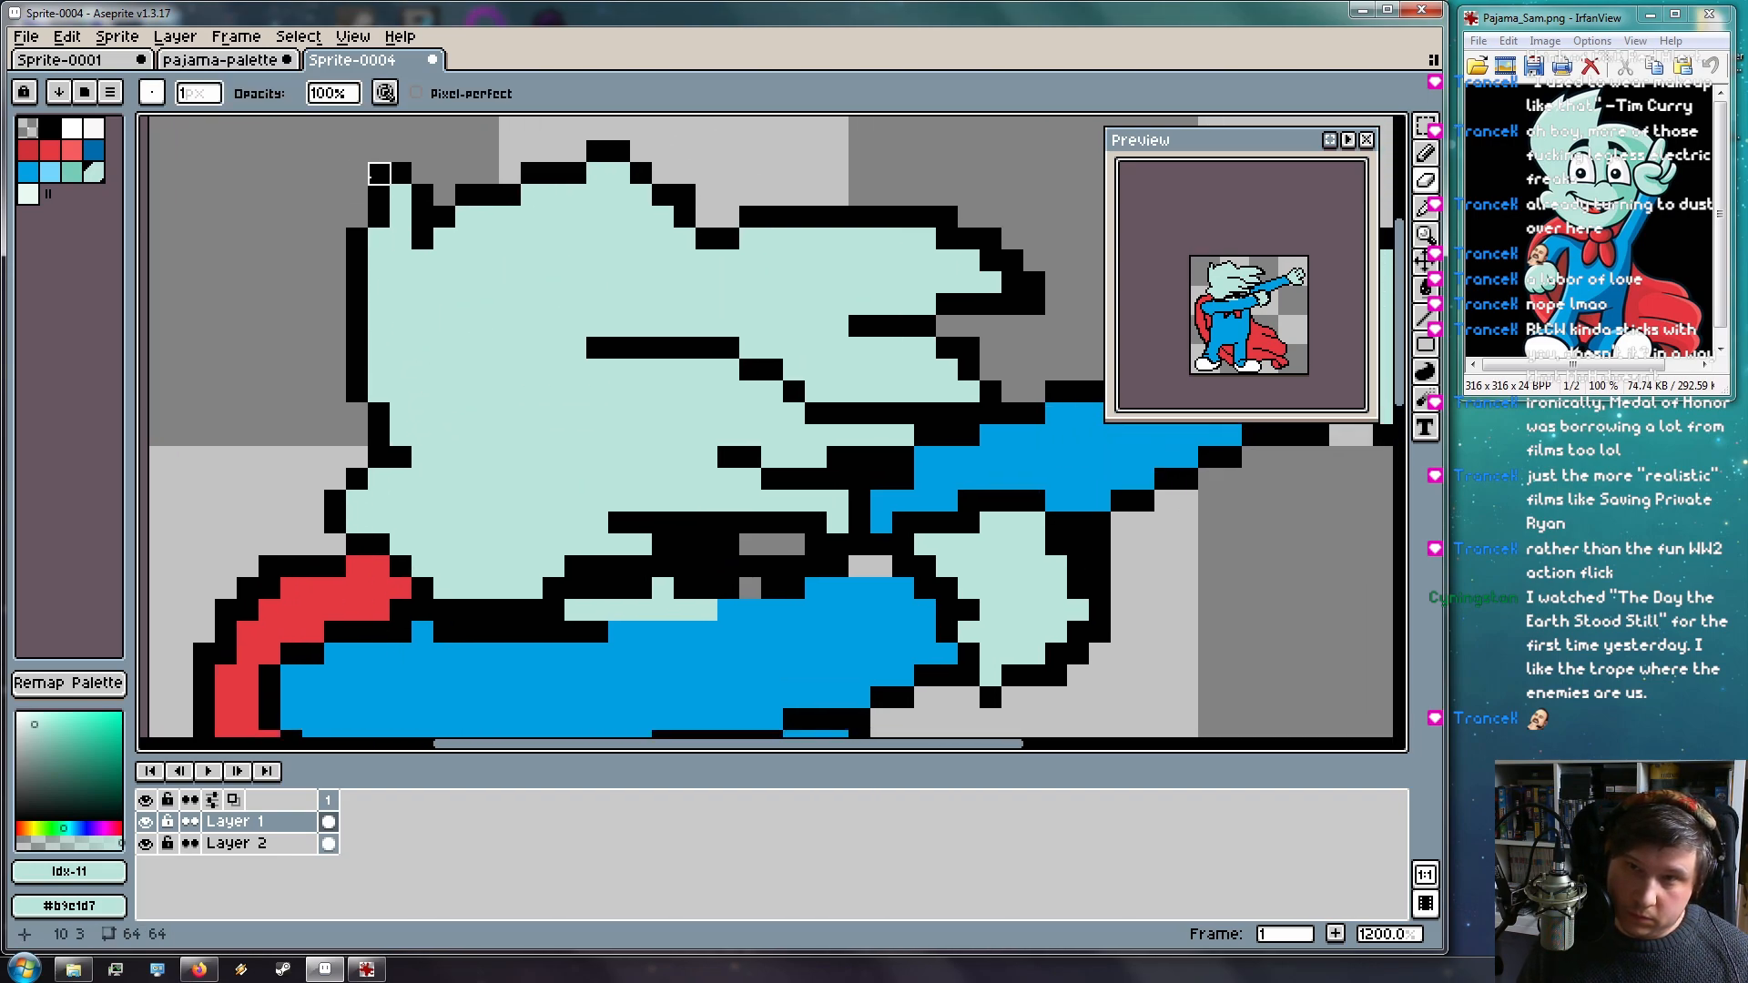
Paint two stray outline pixels in the hair mint
drag(823, 461, 710, 452)
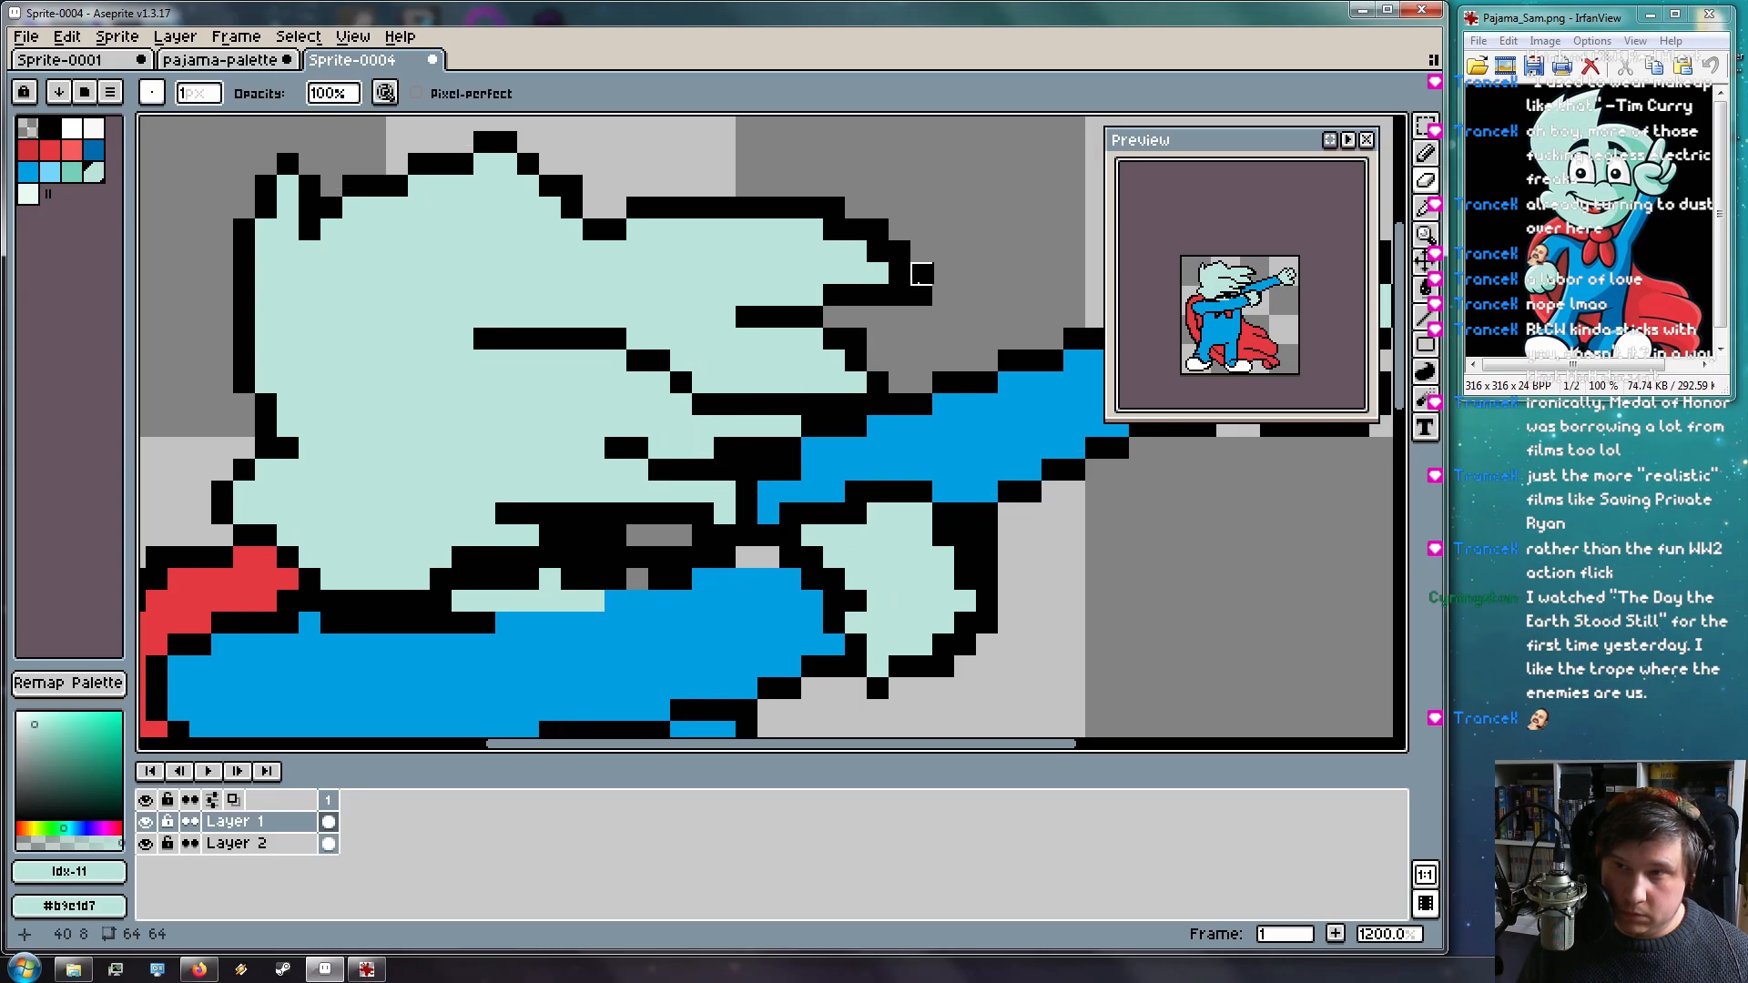
key(i)
key(v)
key(b)
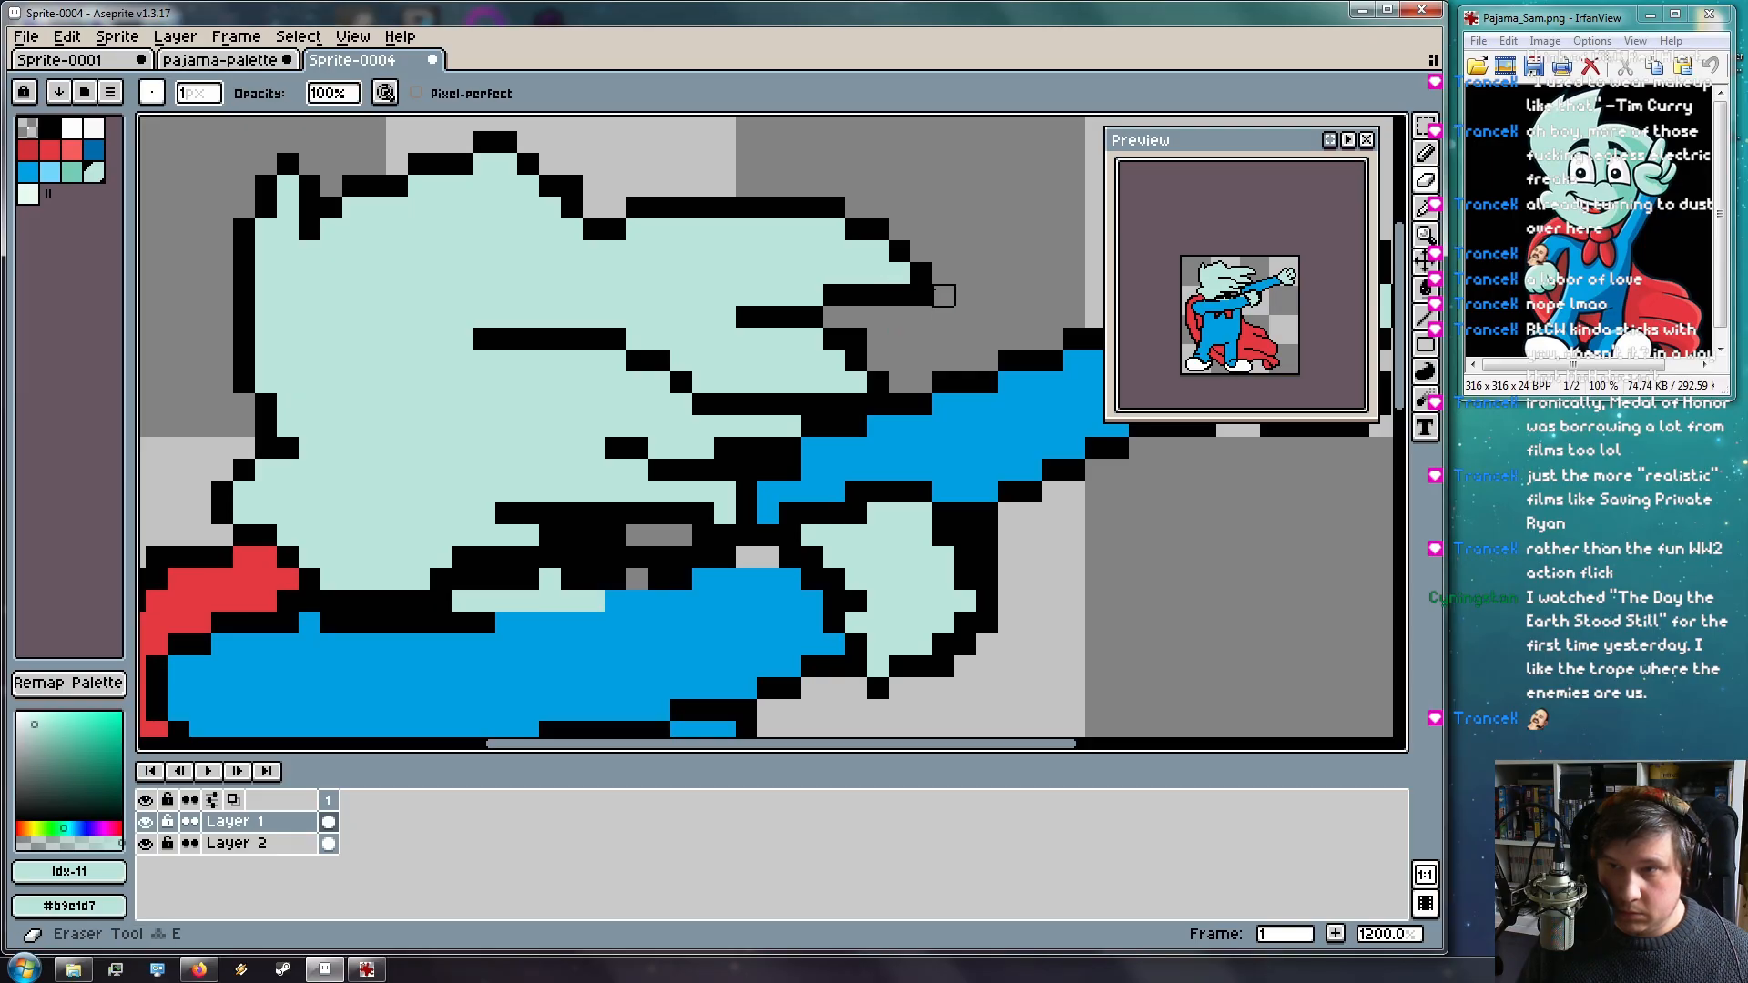
mouse_move(938, 351)
mouse_down()
mouse_move(803, 368)
mouse_move(708, 312)
mouse_up()
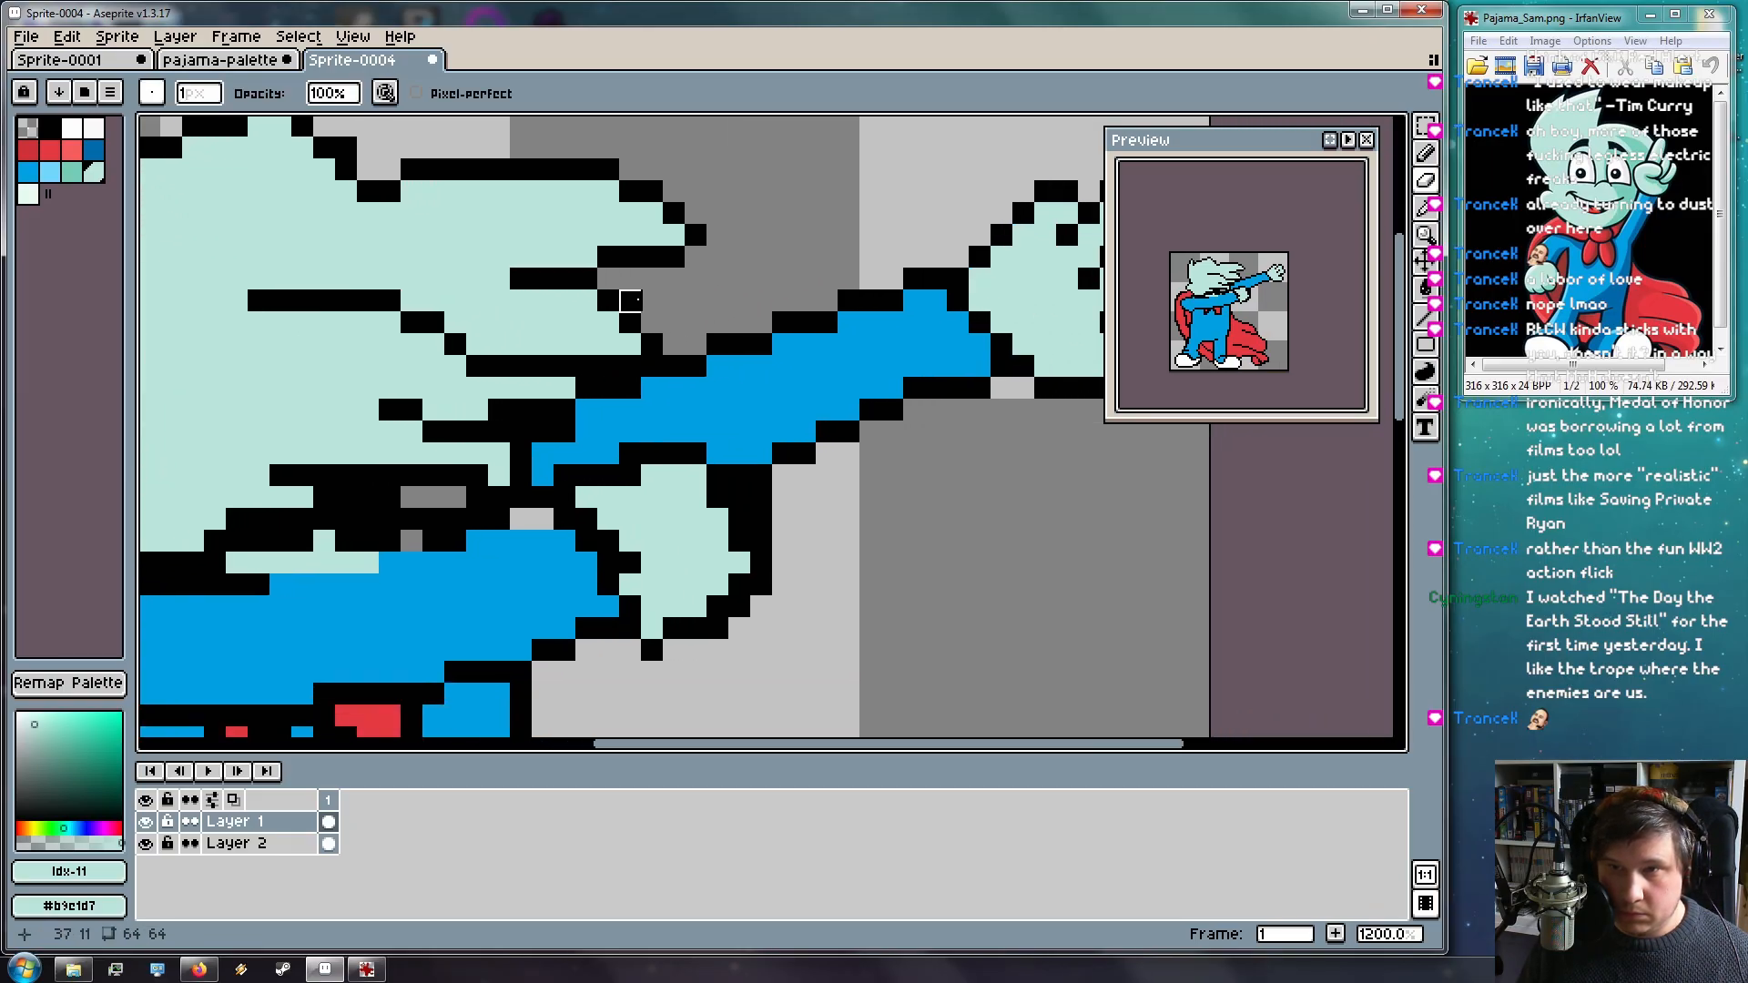
mouse_move(699, 530)
mouse_down()
mouse_move(937, 535)
mouse_move(928, 577)
mouse_up()
key(b)
drag(854, 409, 827, 409)
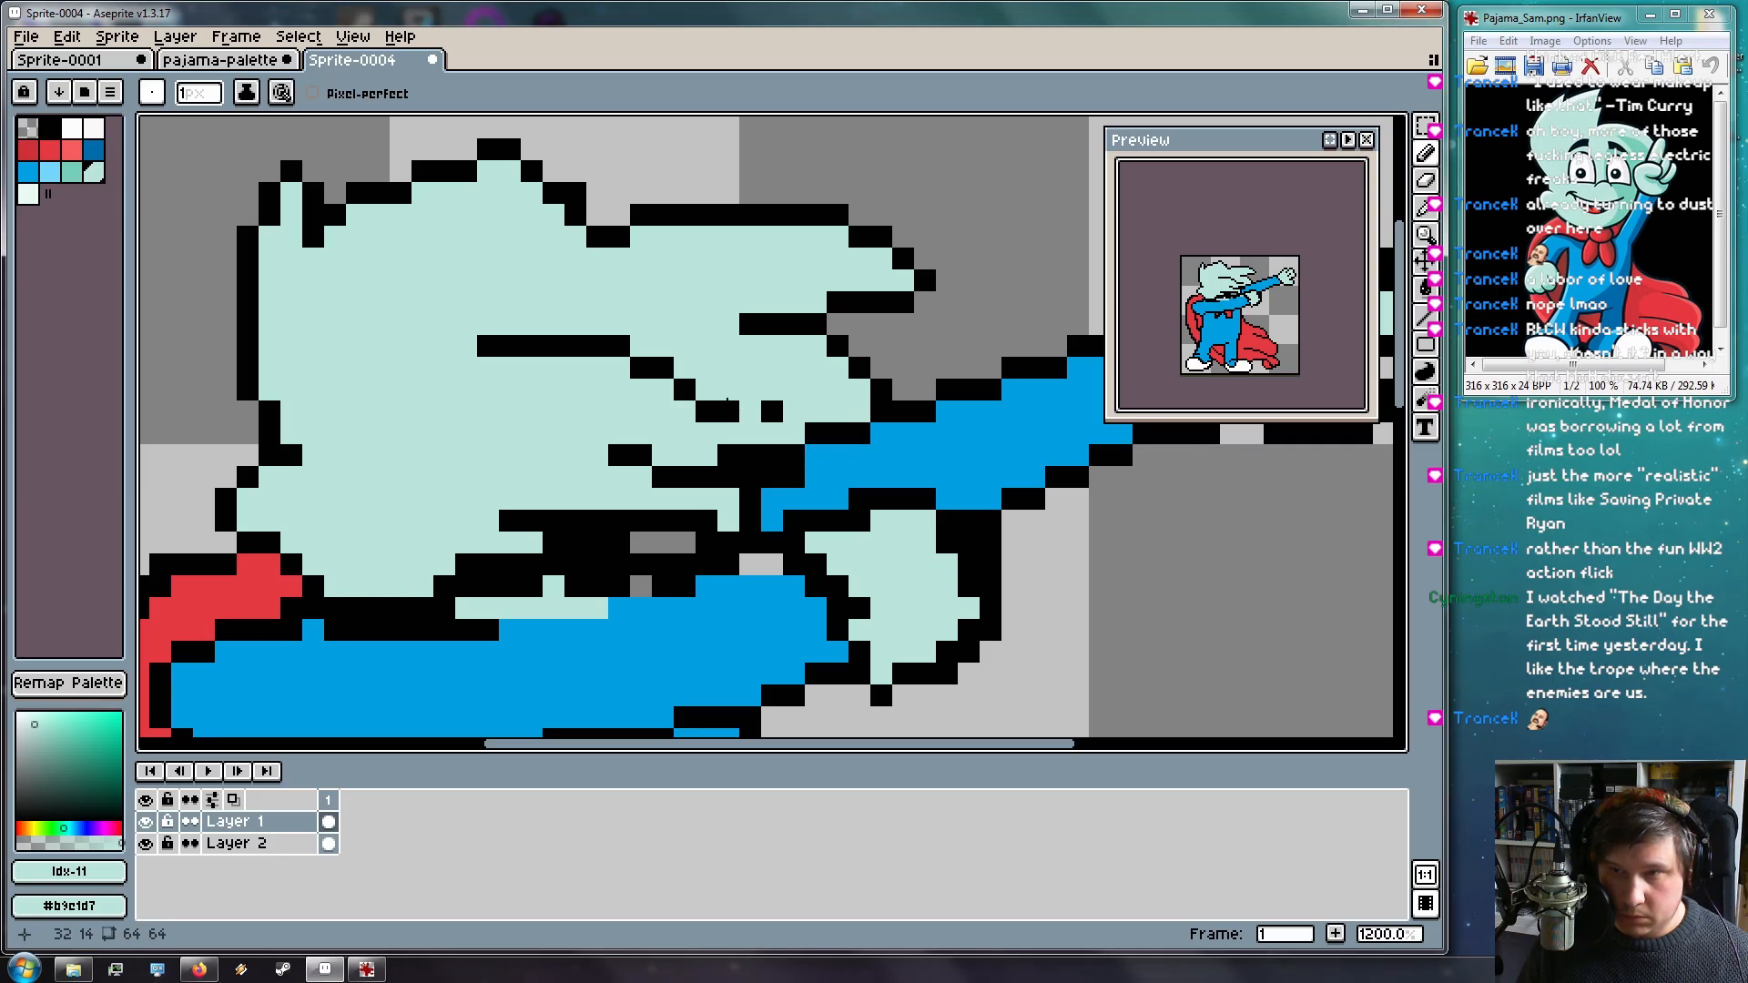
Add black pixels at 32,15 and 33,15, and repaint three row-16 pixels mint
key(v)
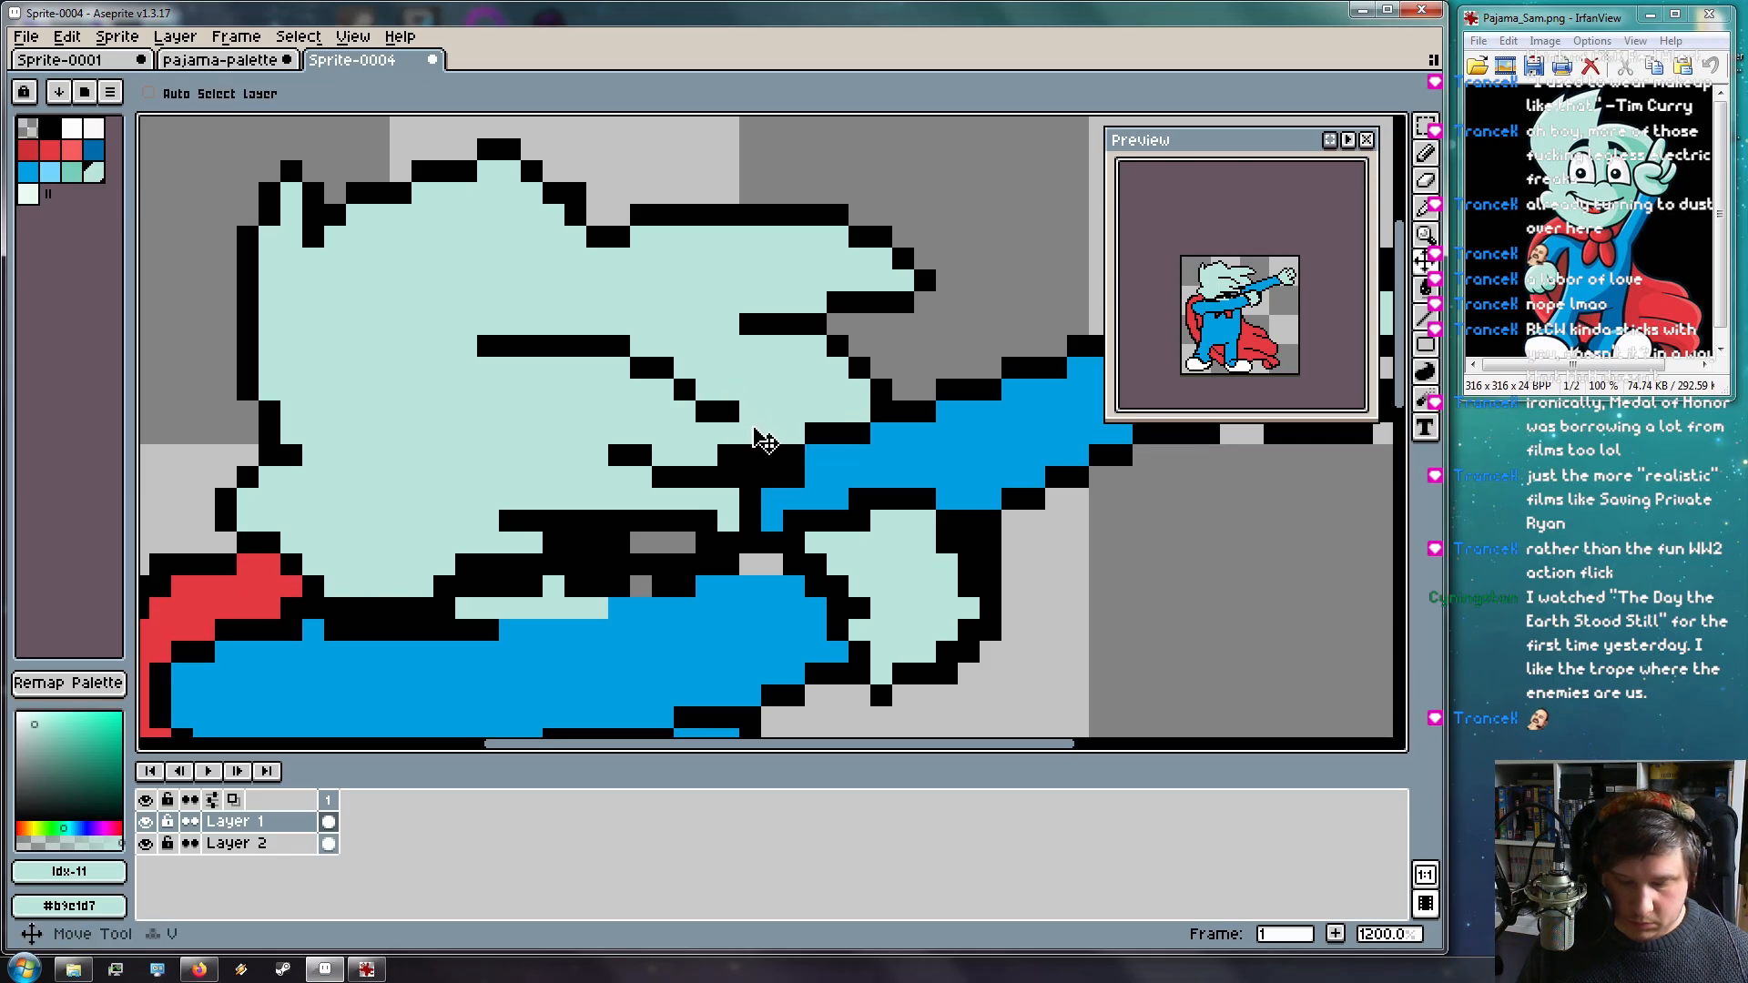
alt+click(765, 451)
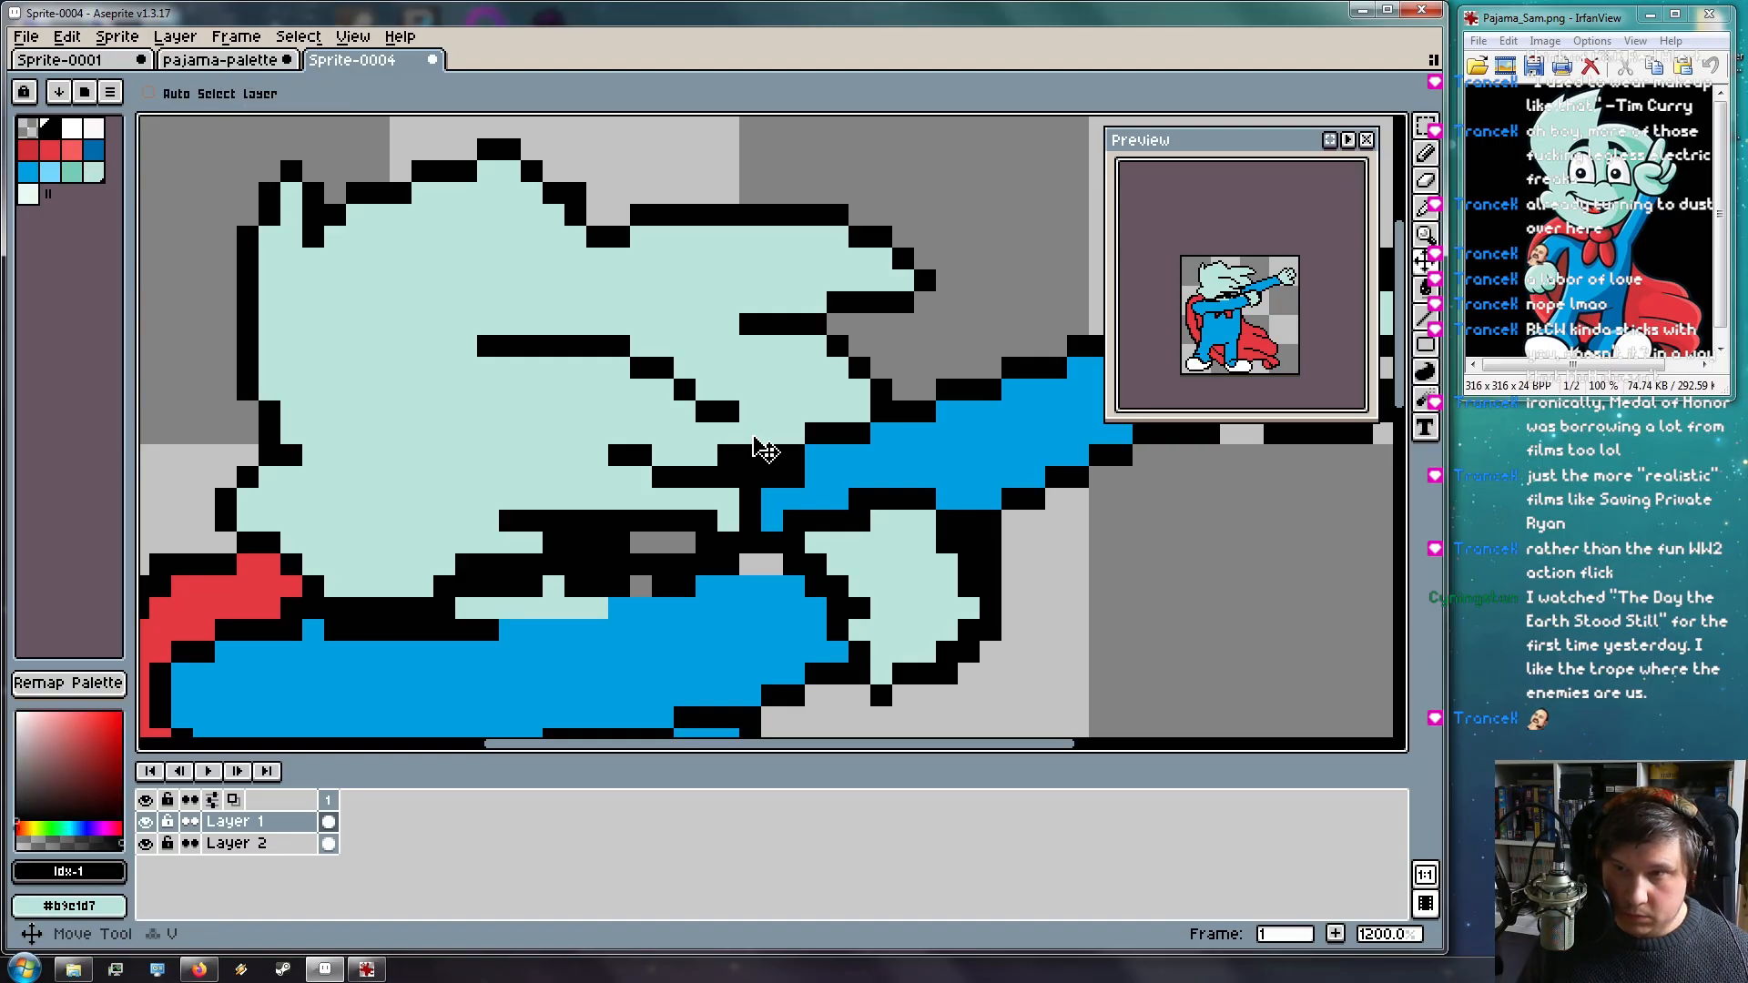
key(b)
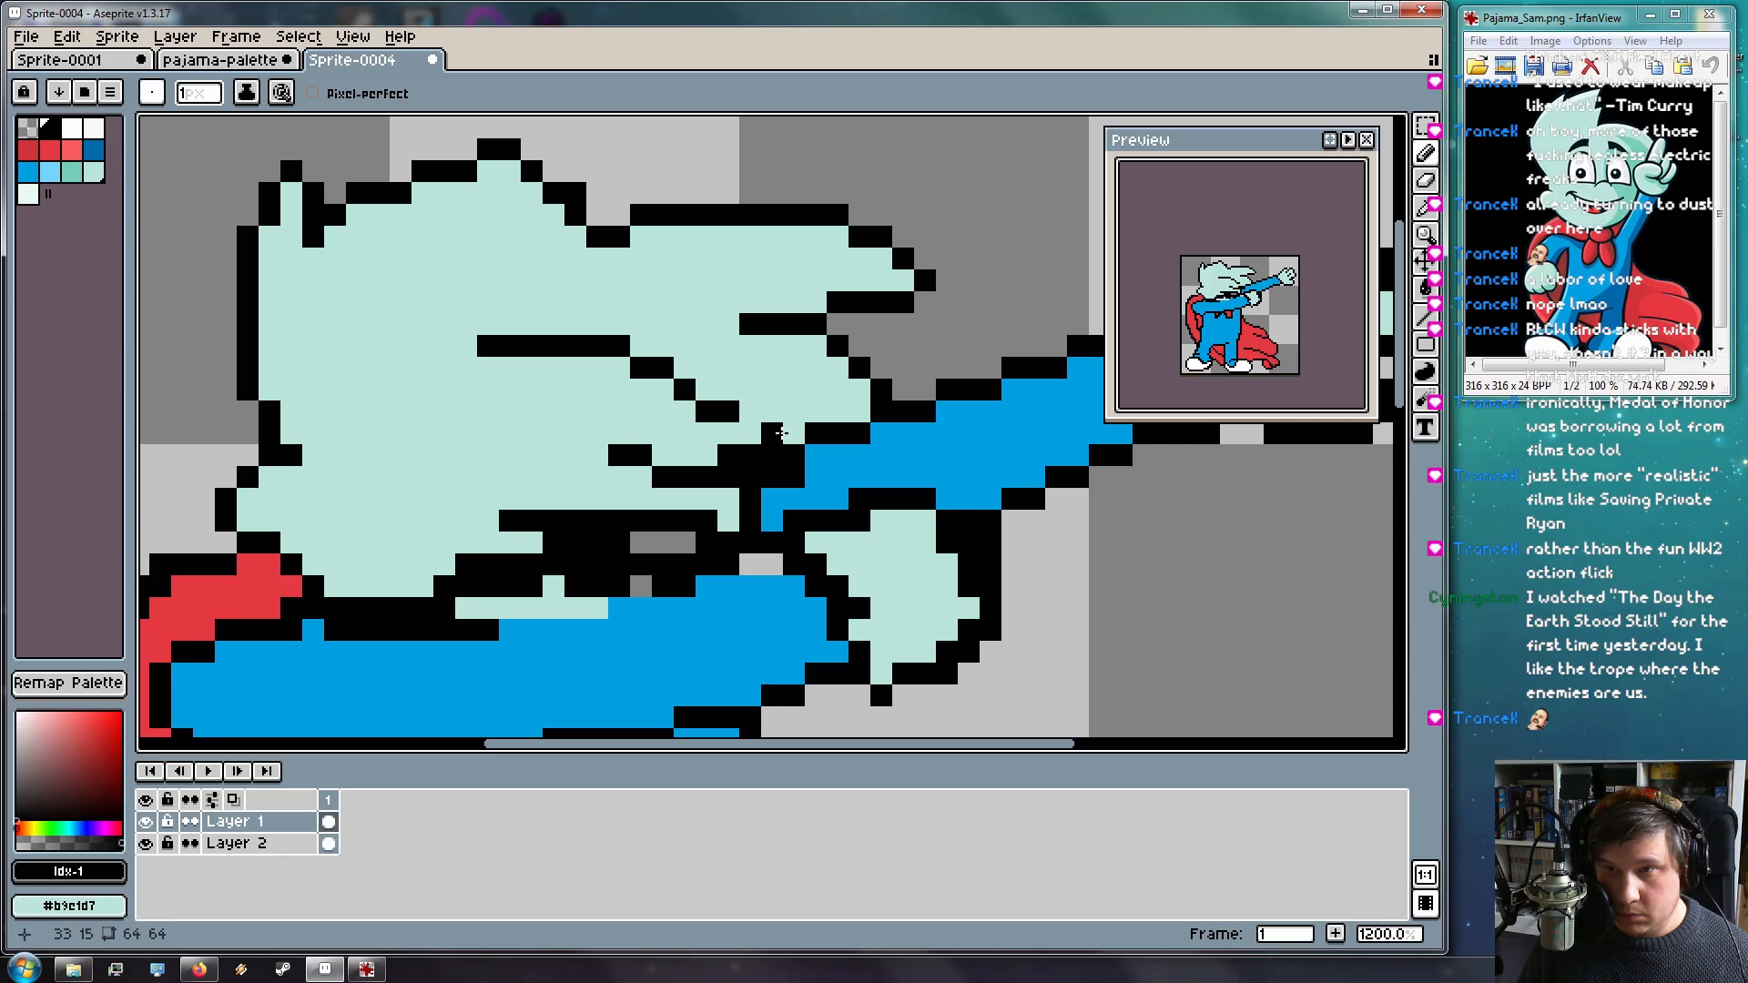
click(772, 429)
click(752, 432)
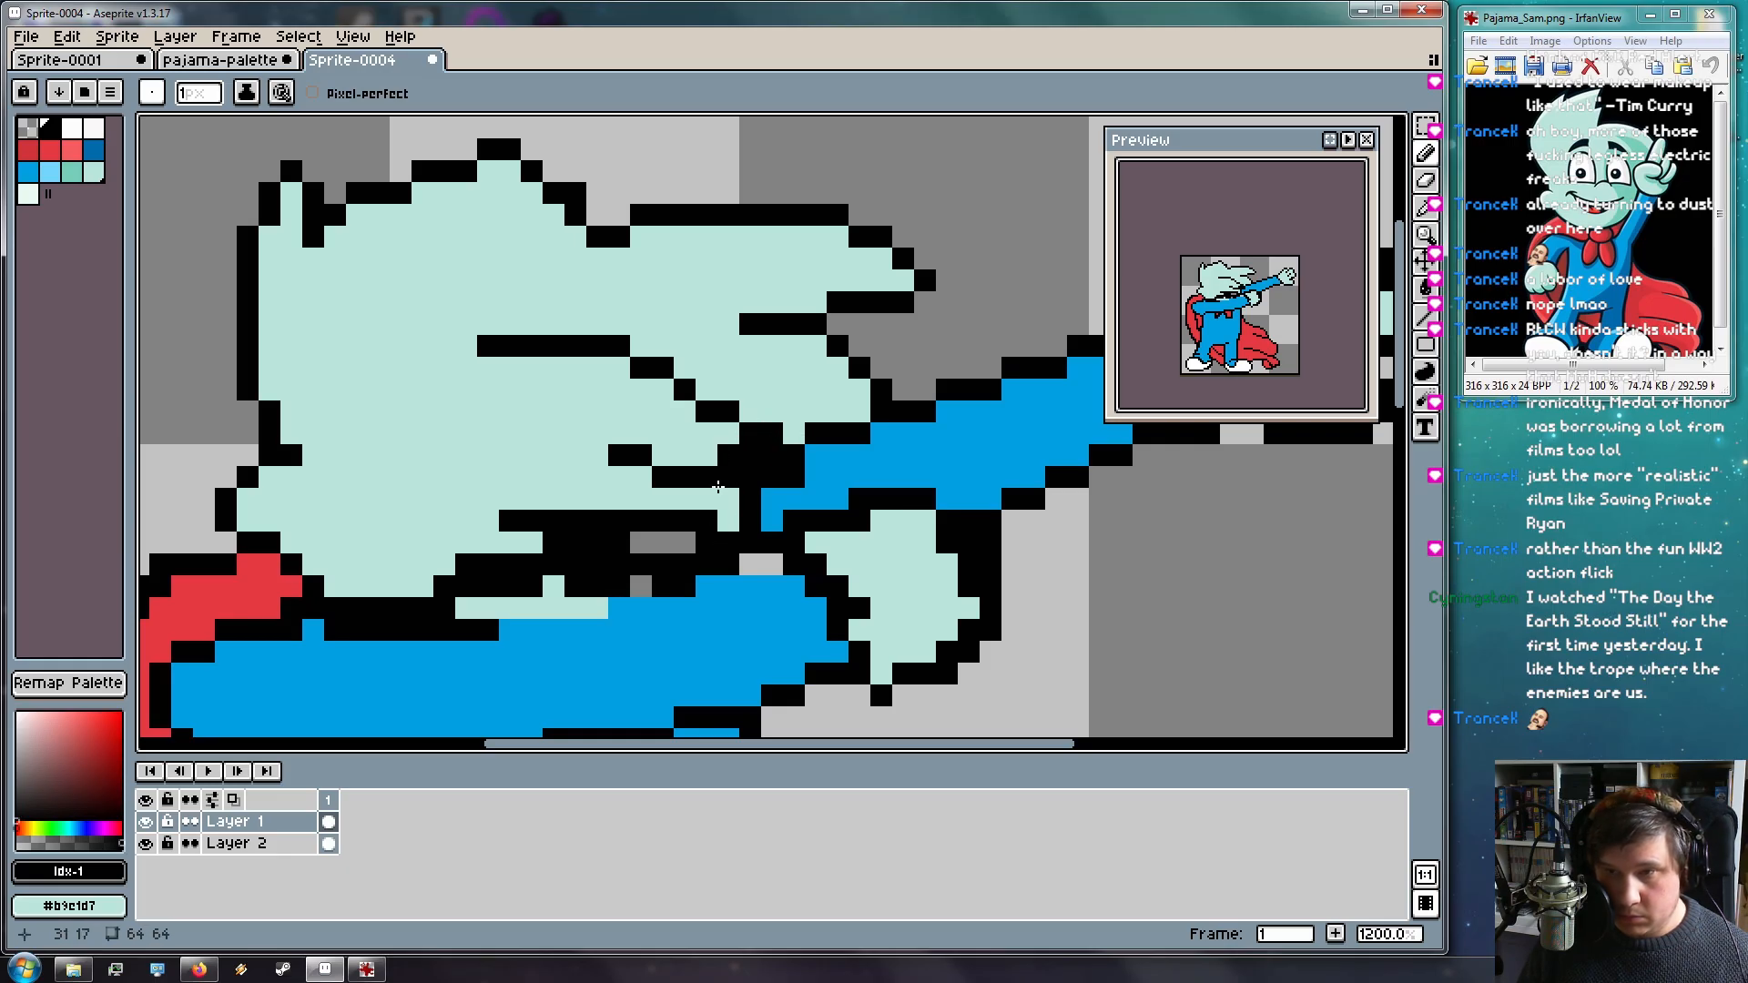
alt+click(710, 453)
drag(710, 453, 772, 452)
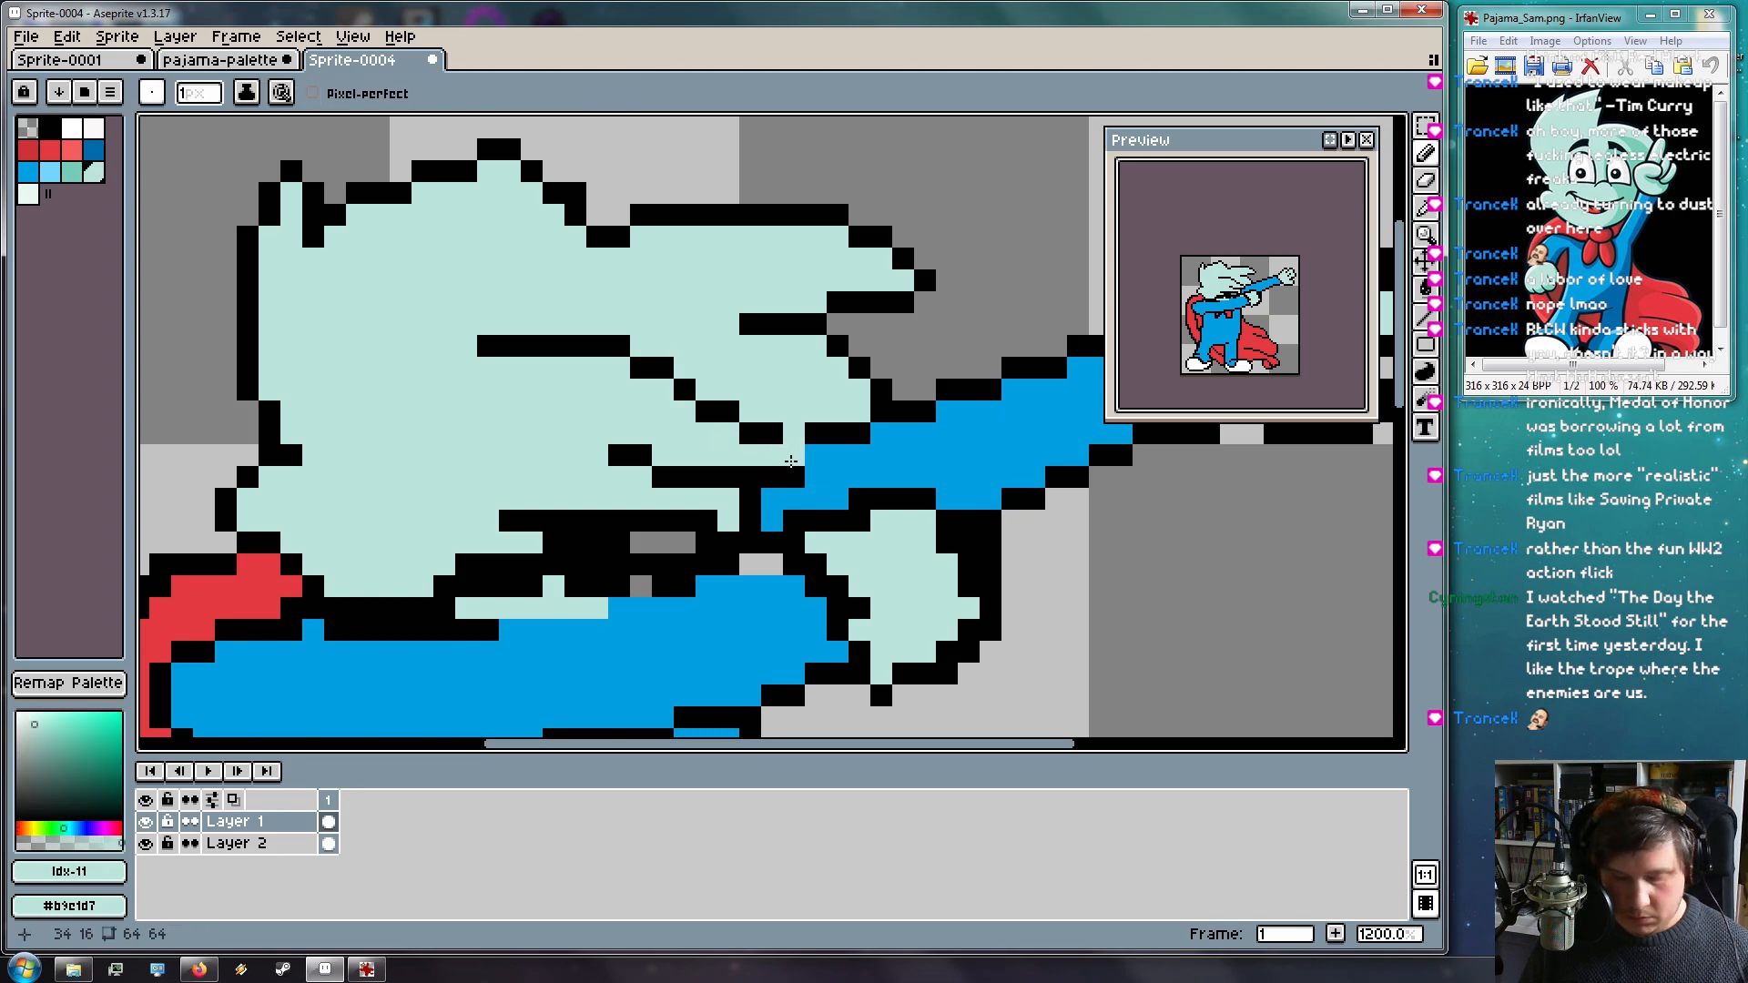
Draw black strand lines leftward across the lower hair
alt+click(824, 455)
key(space)
mouse_move(673, 568)
mouse_down()
mouse_move(714, 511)
mouse_move(720, 556)
mouse_up()
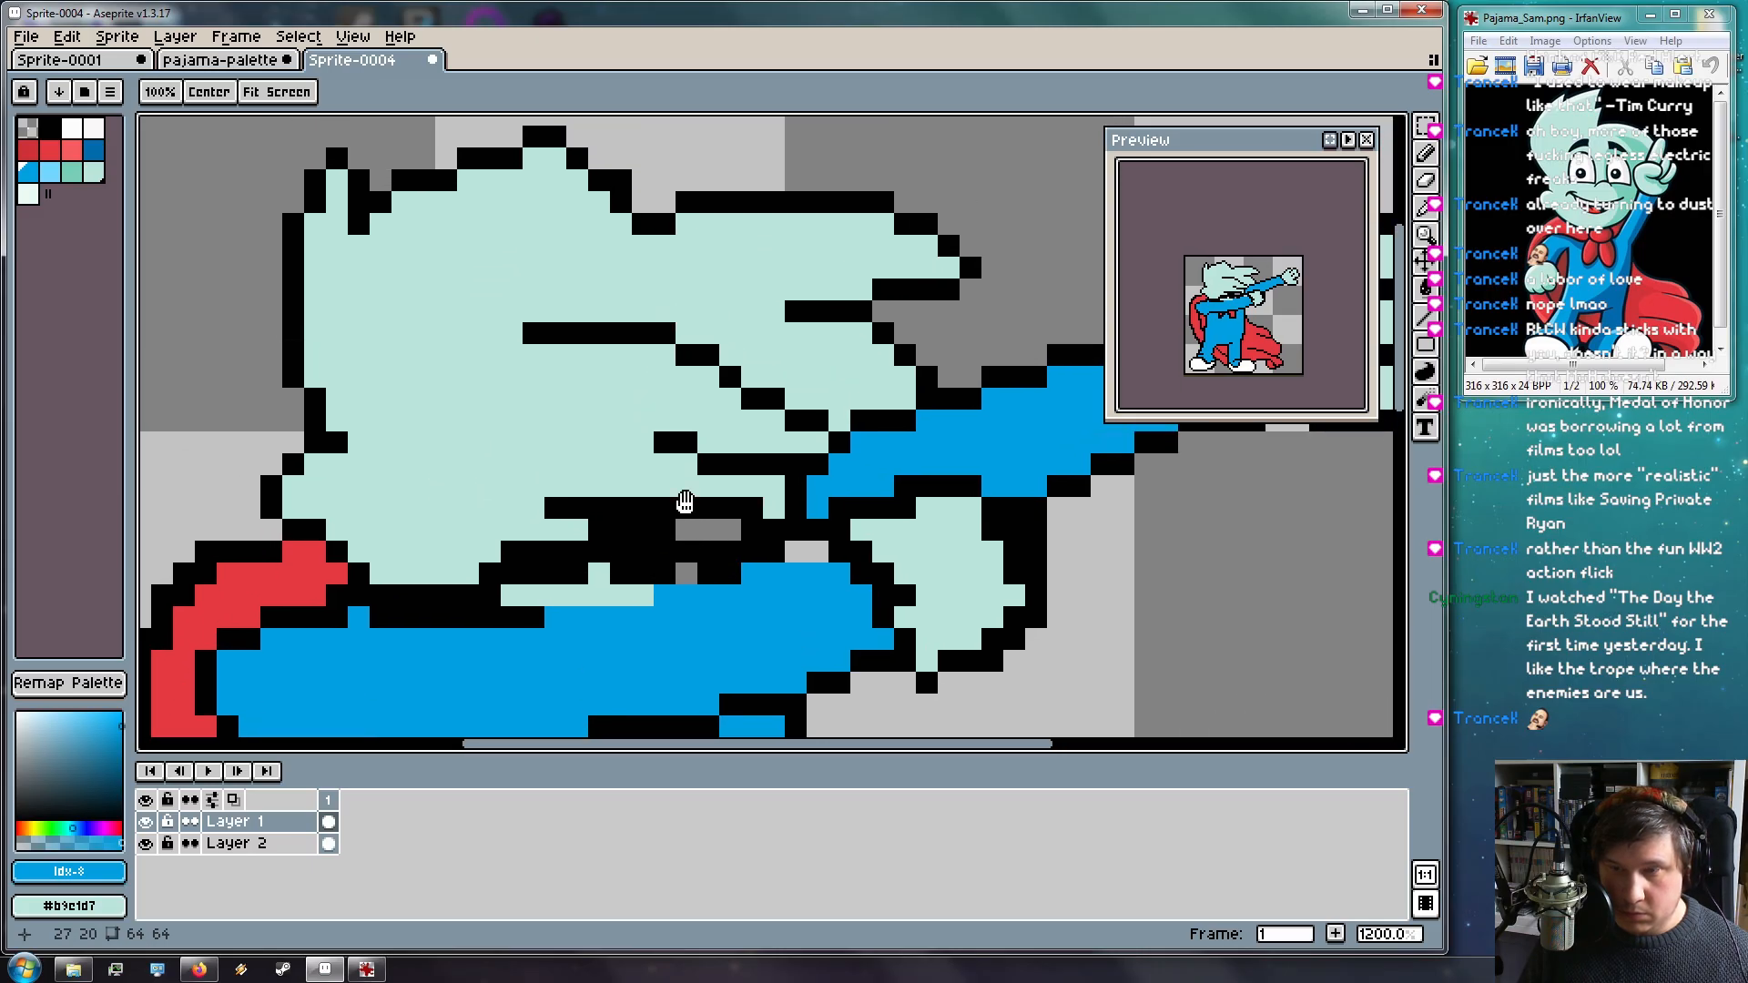
alt+click(668, 439)
click(537, 506)
key(ctrl+z)
click(503, 487)
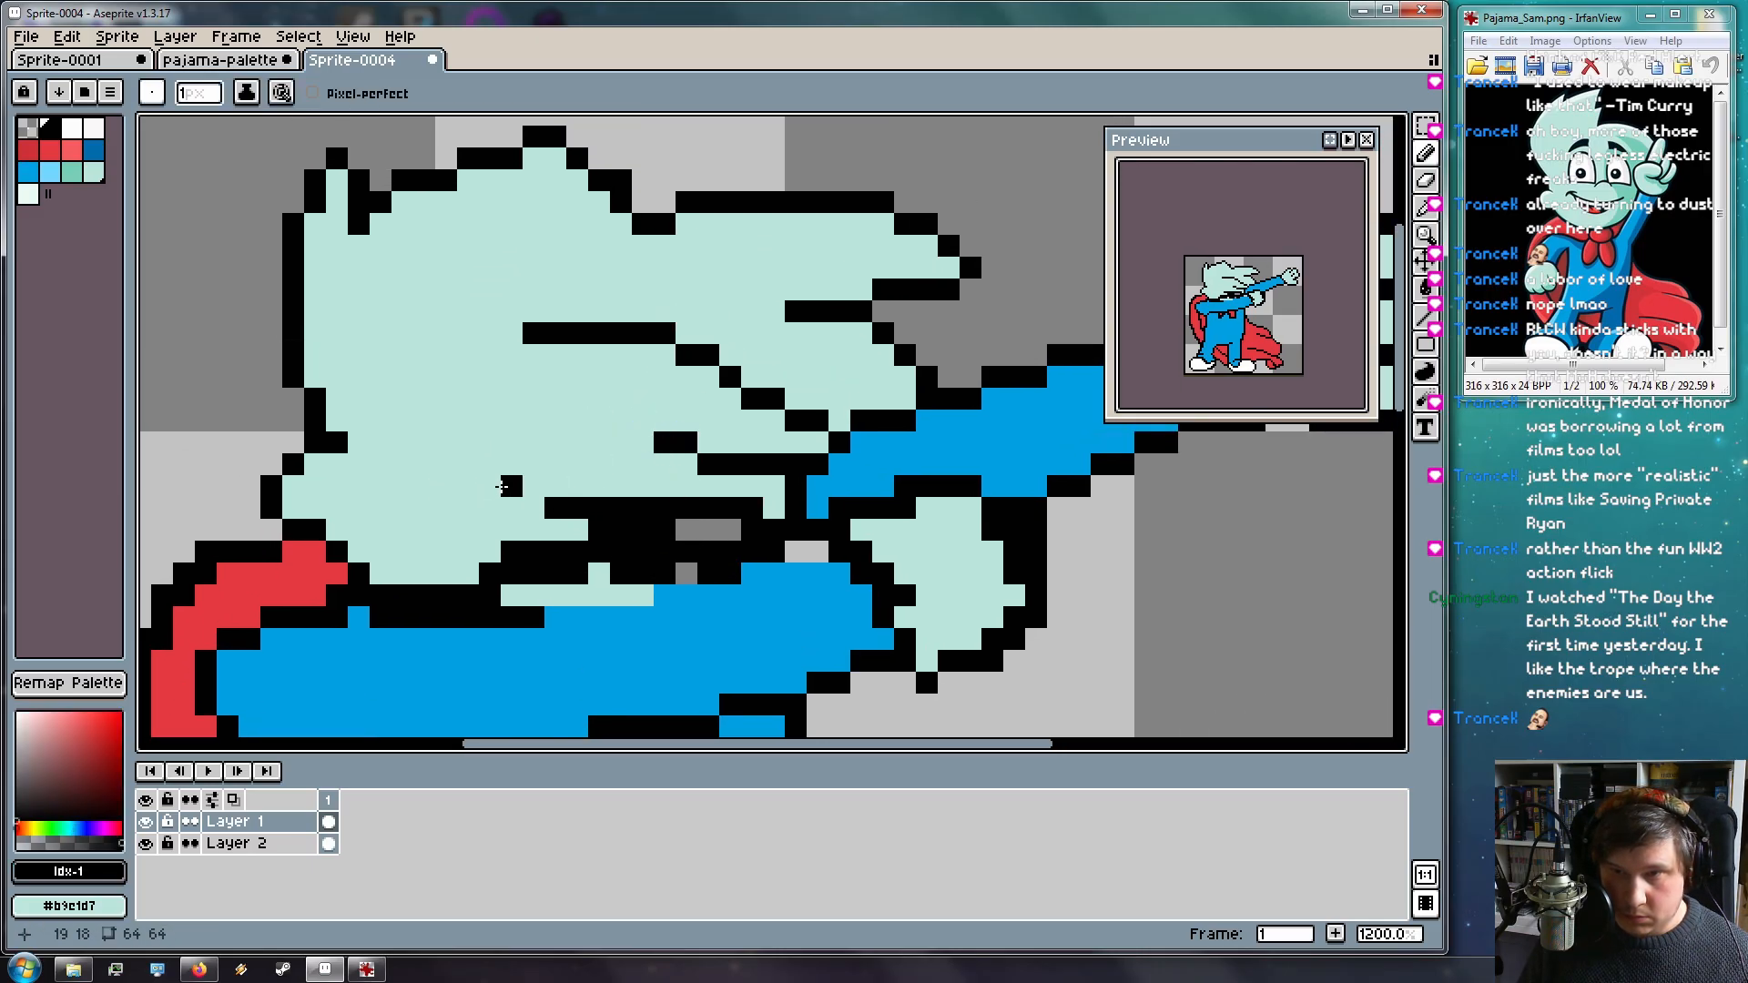
mouse_move(526, 490)
mouse_down()
mouse_move(467, 487)
mouse_move(440, 463)
mouse_up()
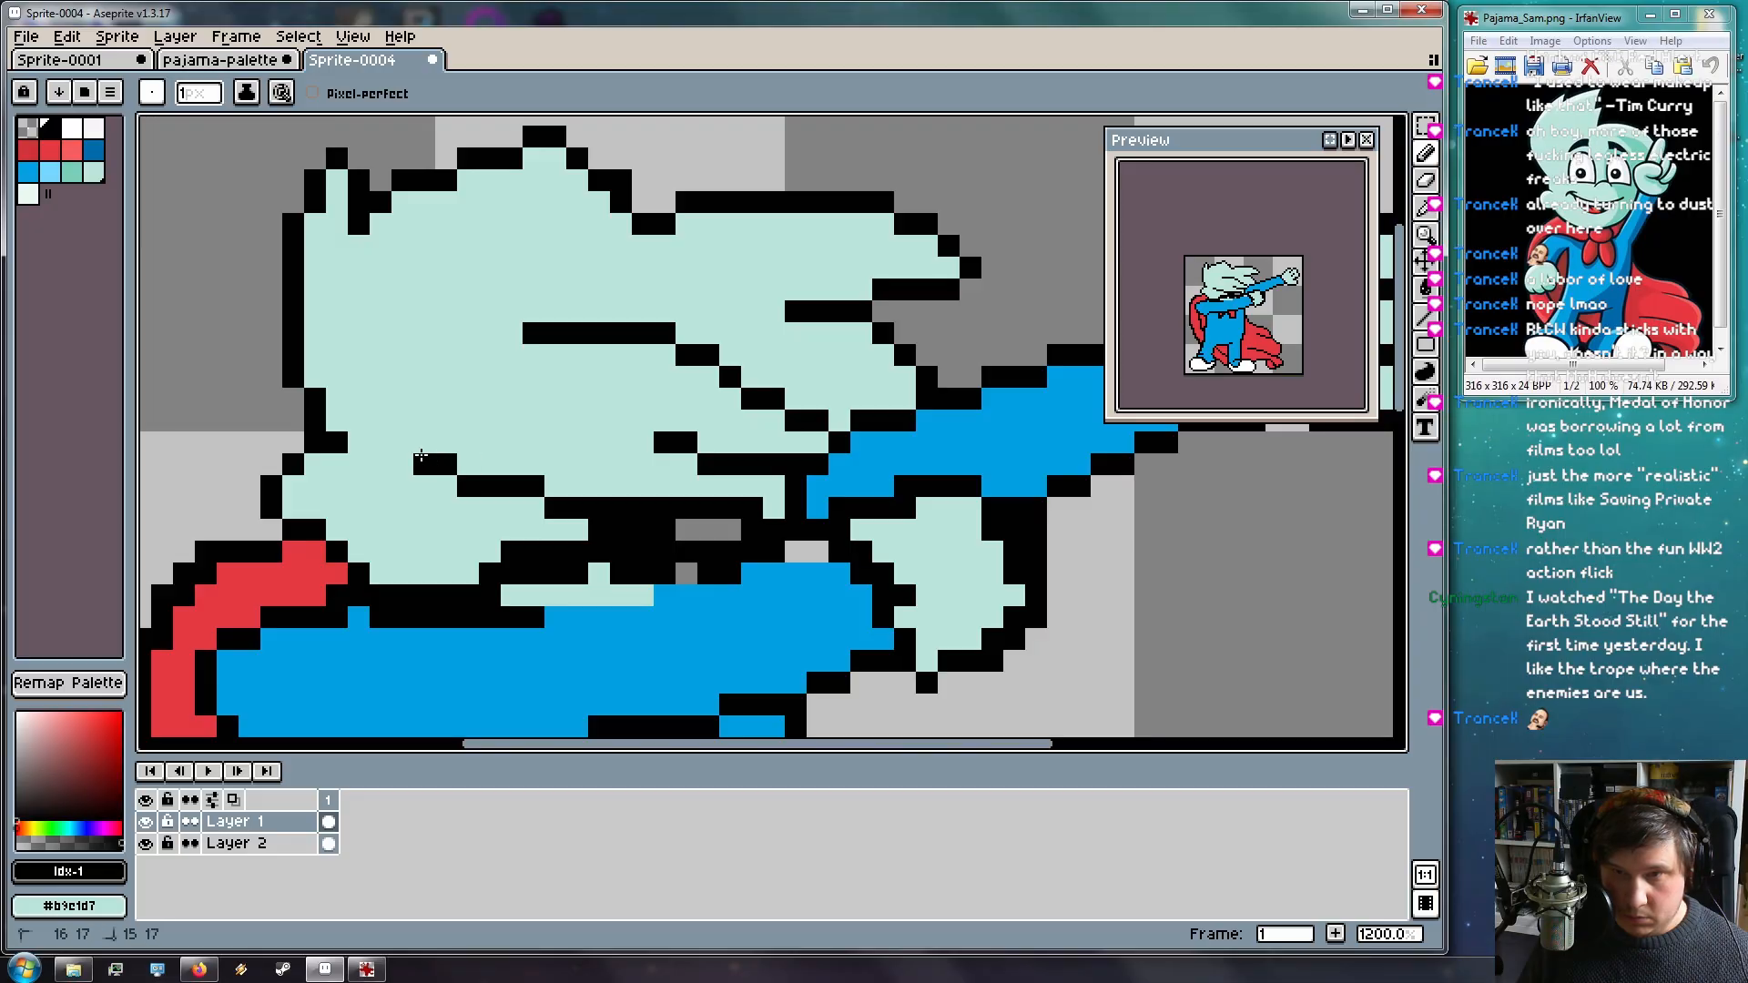
drag(639, 441, 556, 420)
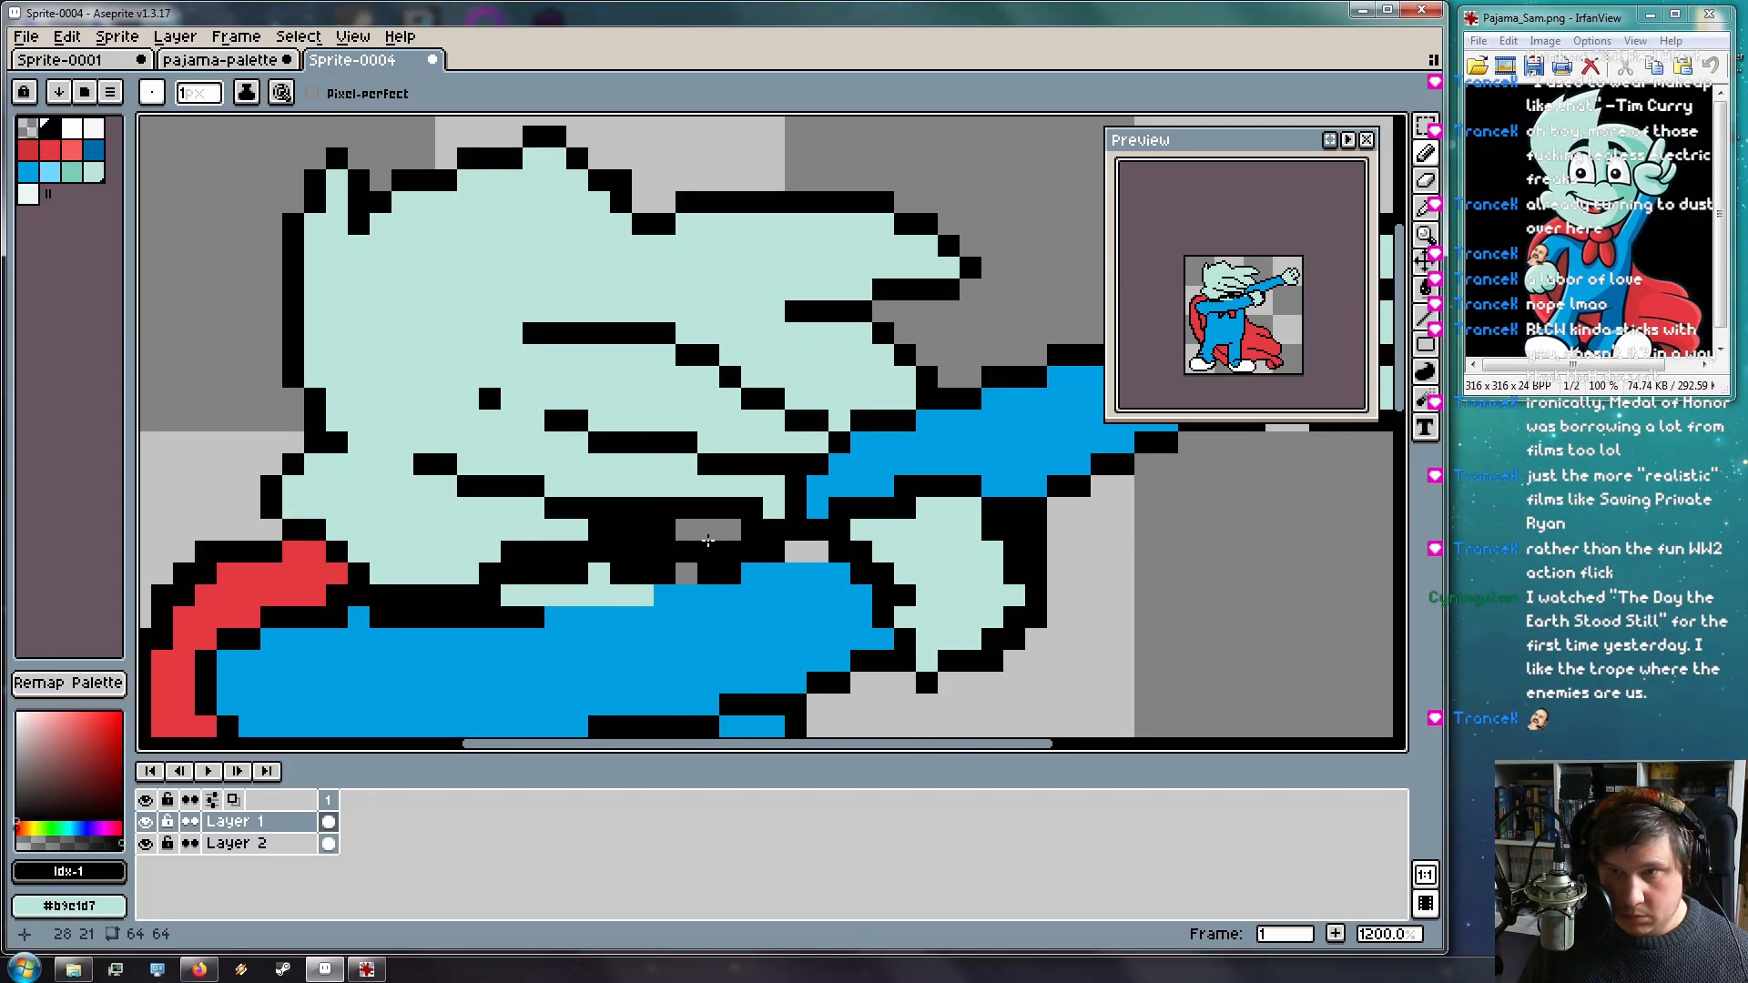
Paint a corner pixel mint and erase the black row across the lower hair
right_click(686, 462)
key(e)
mouse_move(534, 333)
mouse_down()
mouse_move(599, 333)
mouse_move(530, 340)
mouse_move(678, 337)
mouse_move(663, 328)
mouse_move(718, 347)
mouse_up()
key(i)
click(547, 288)
key(b)
Paint a stray black pixel inside the mint hair mint
scroll(774, 372, down, 4)
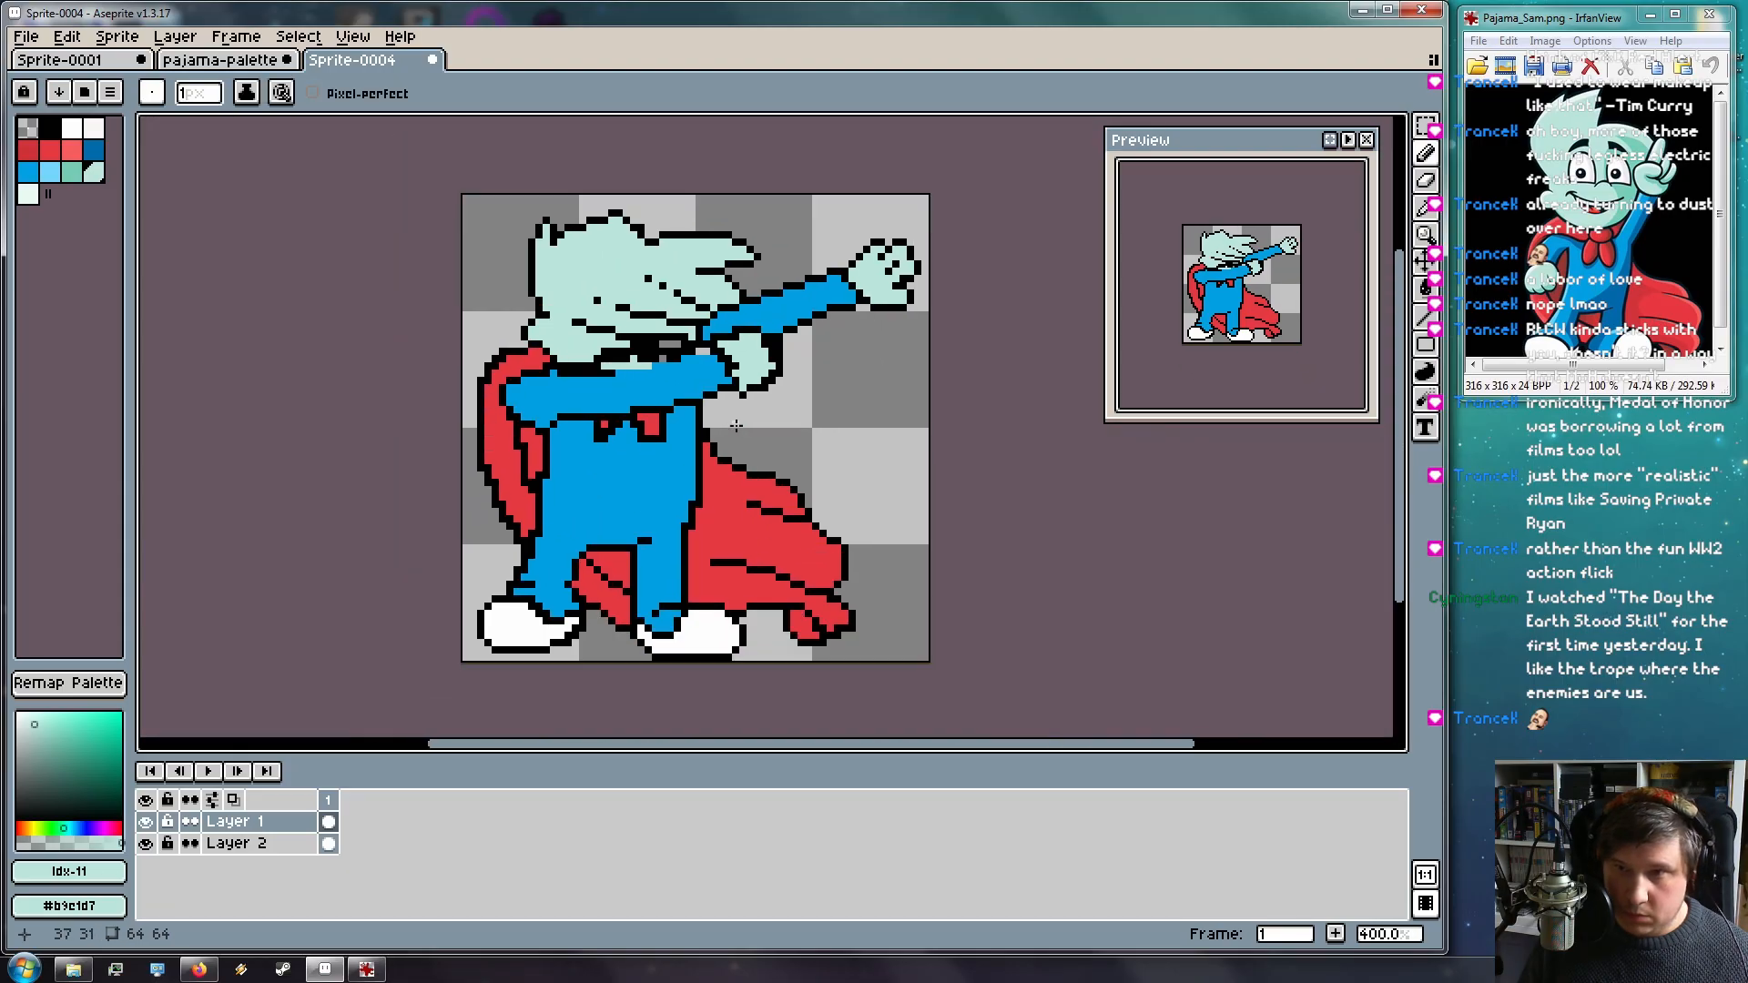
scroll(739, 408, up, 5)
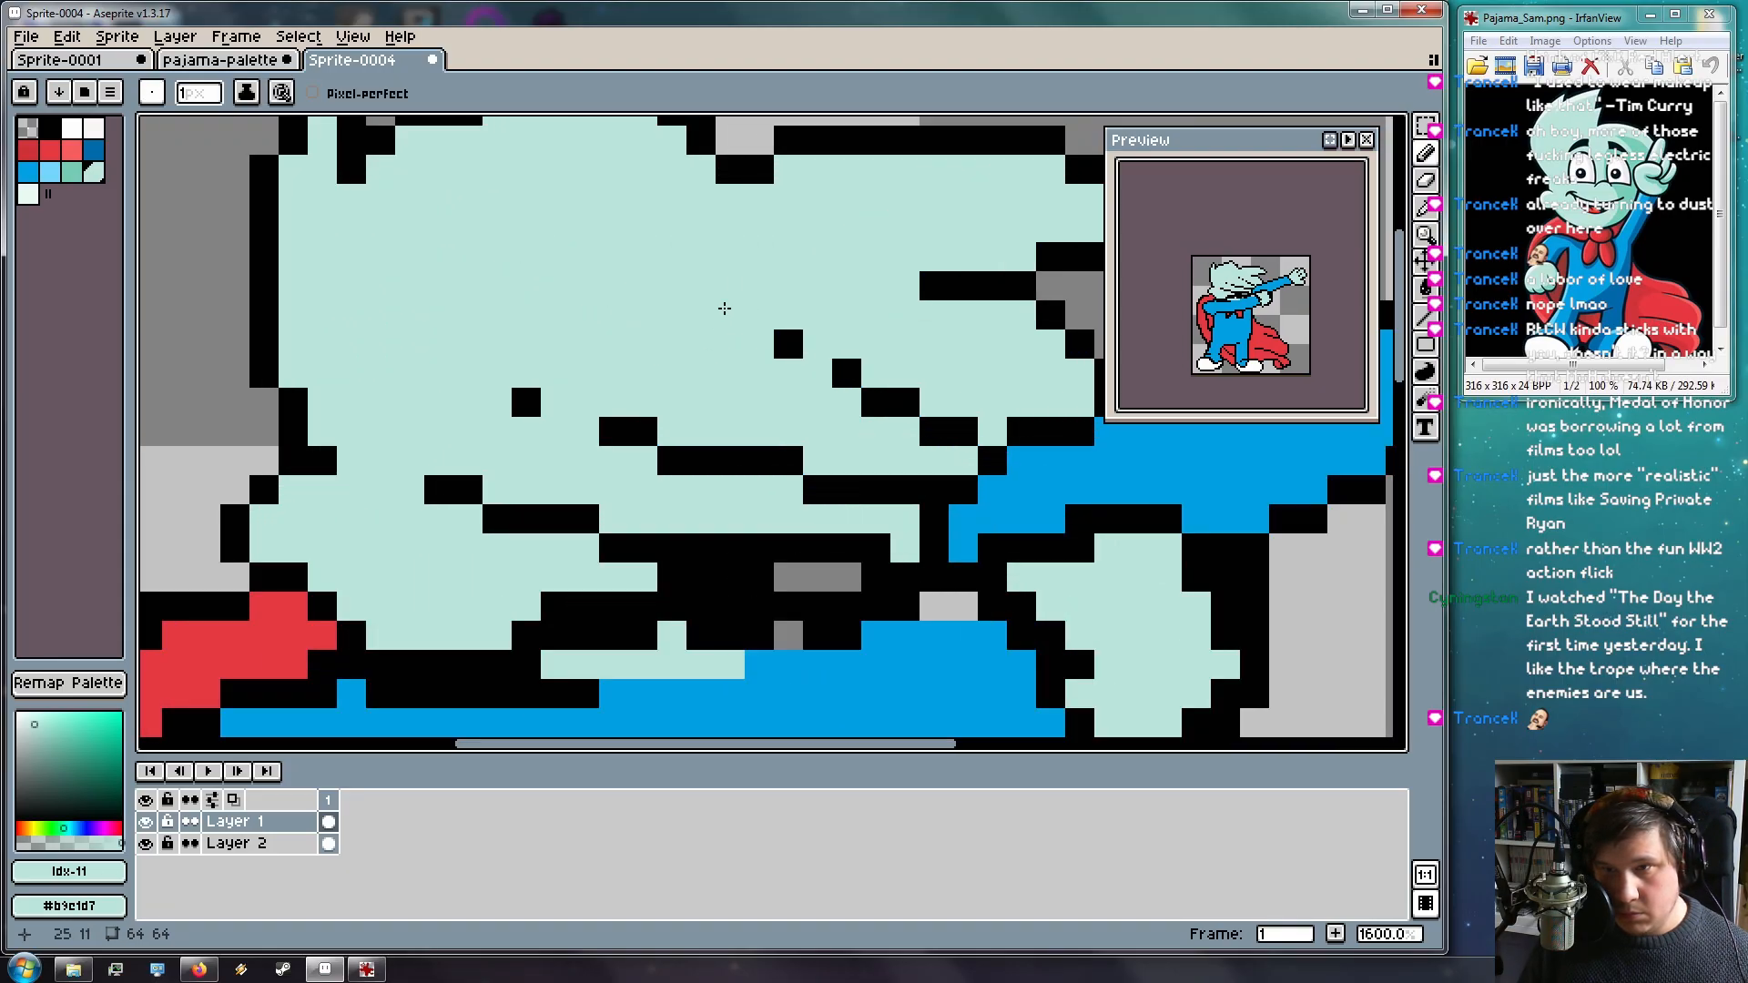
click(526, 401)
scroll(586, 415, down, 6)
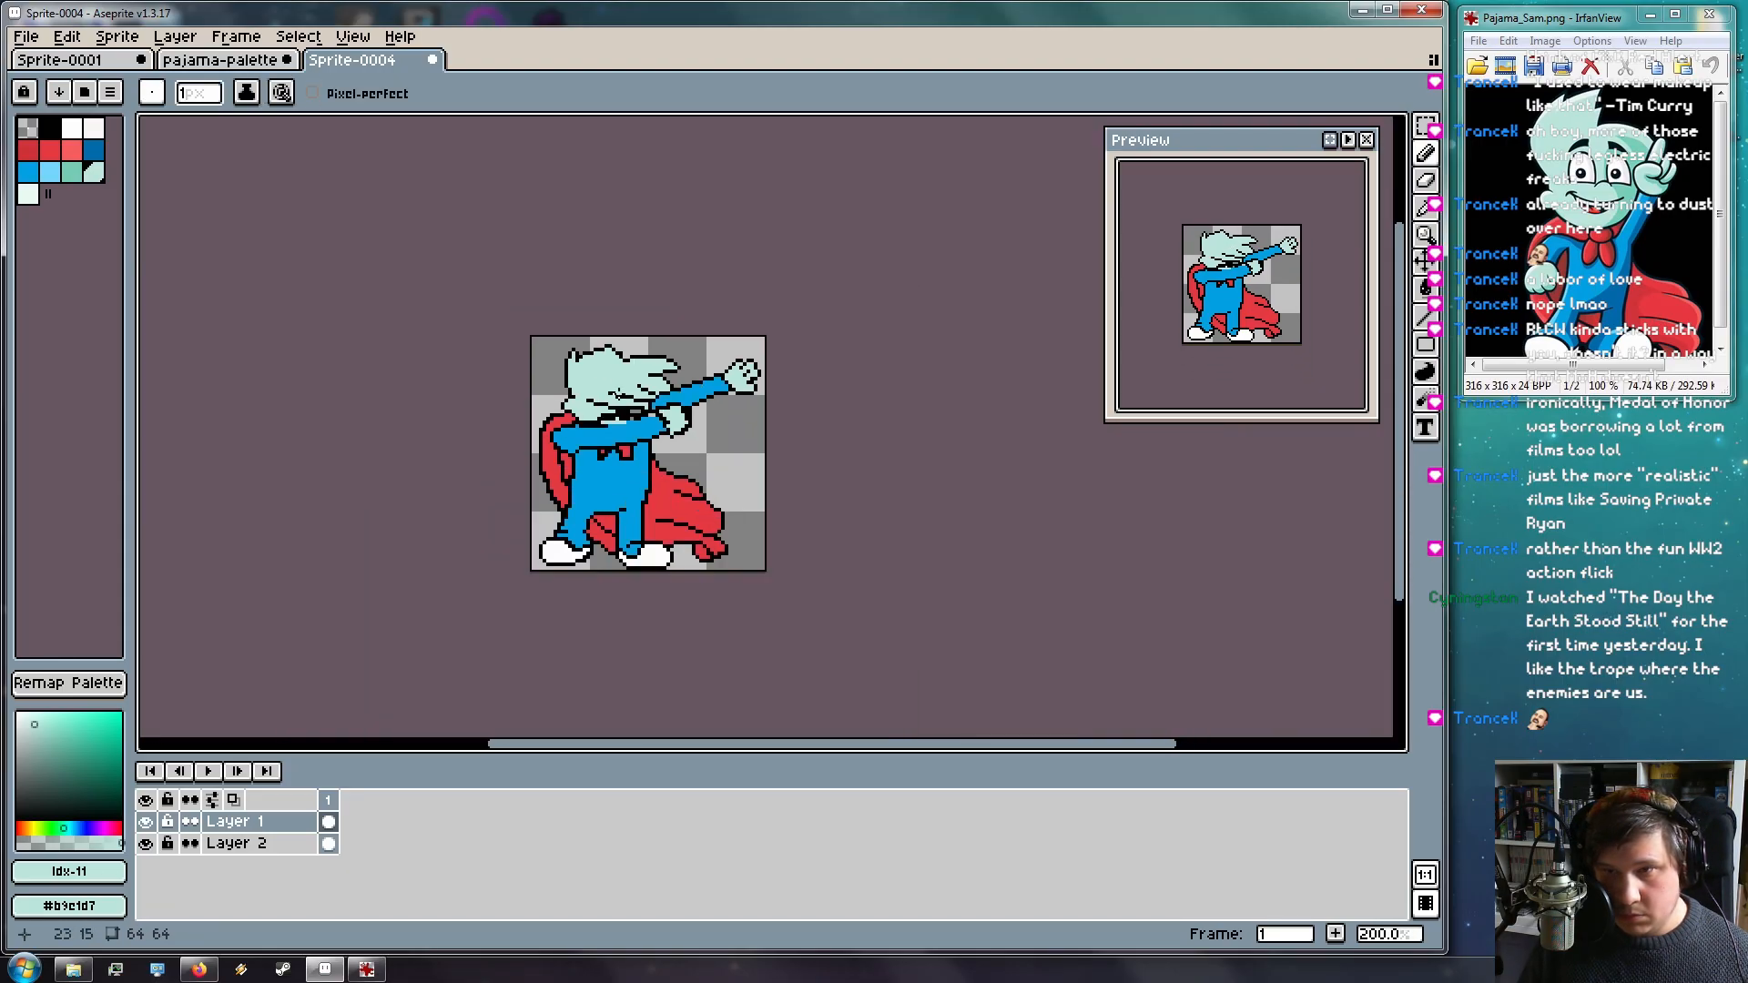
scroll(607, 343, up, 5)
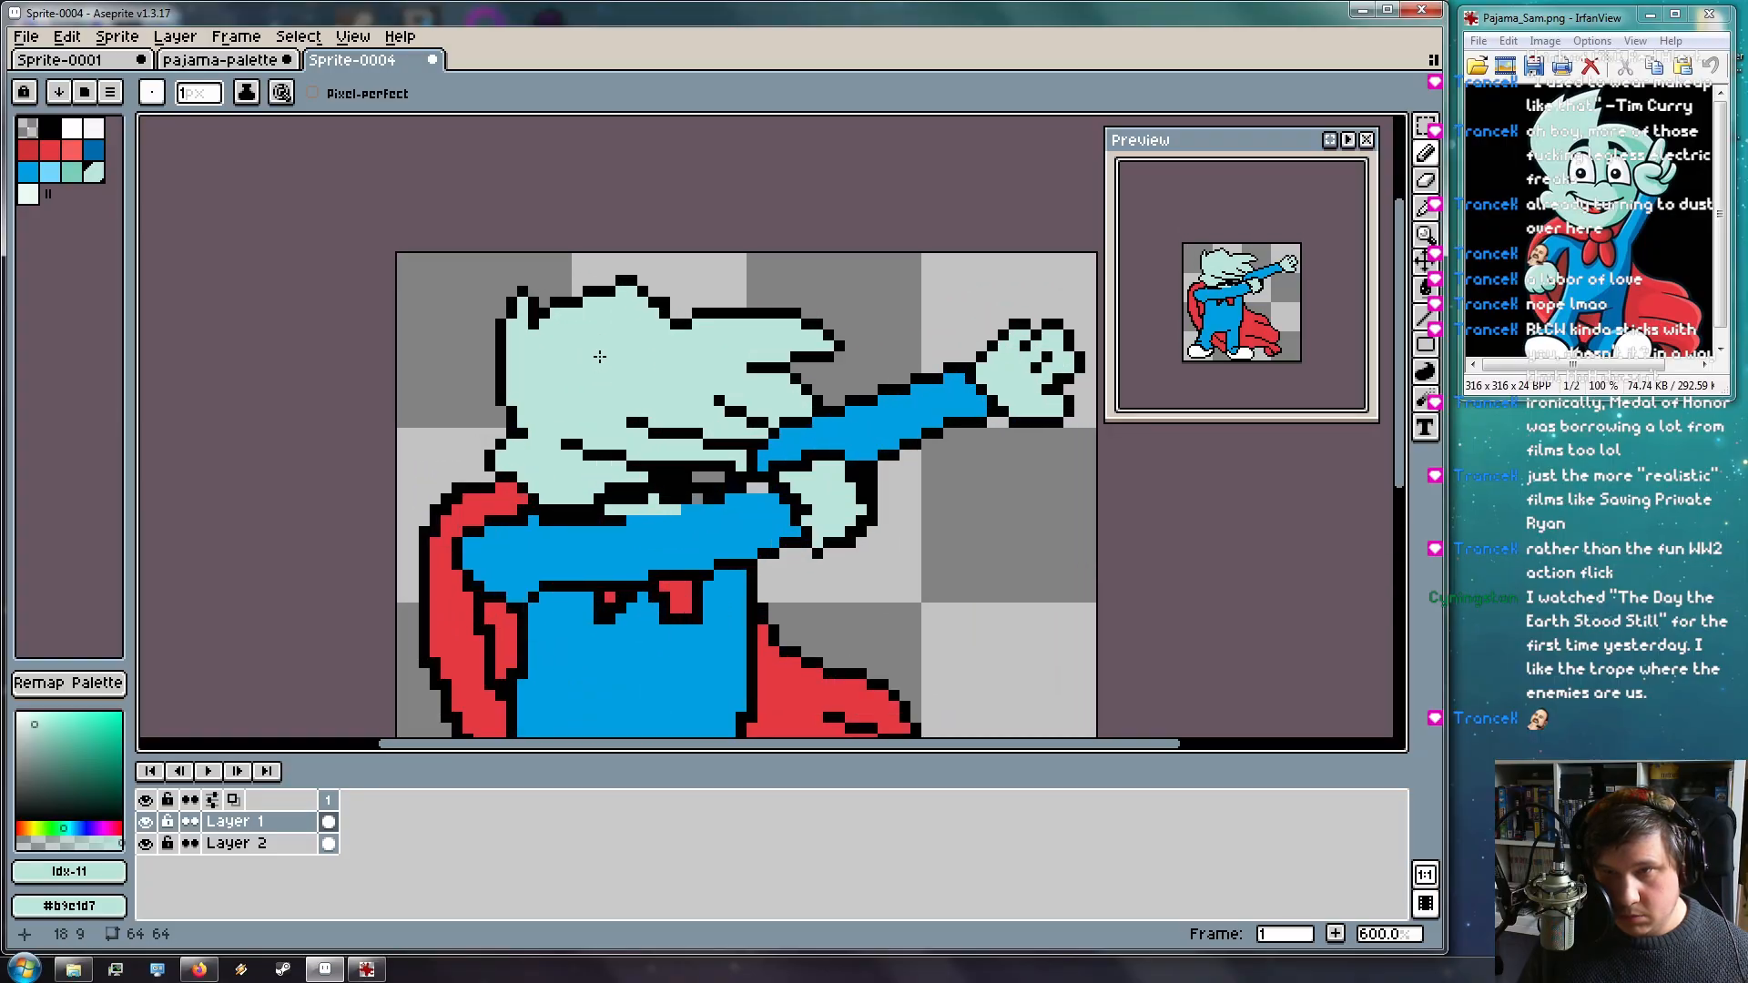
Draw a new black outline stroke inside the top of the hair
key(i)
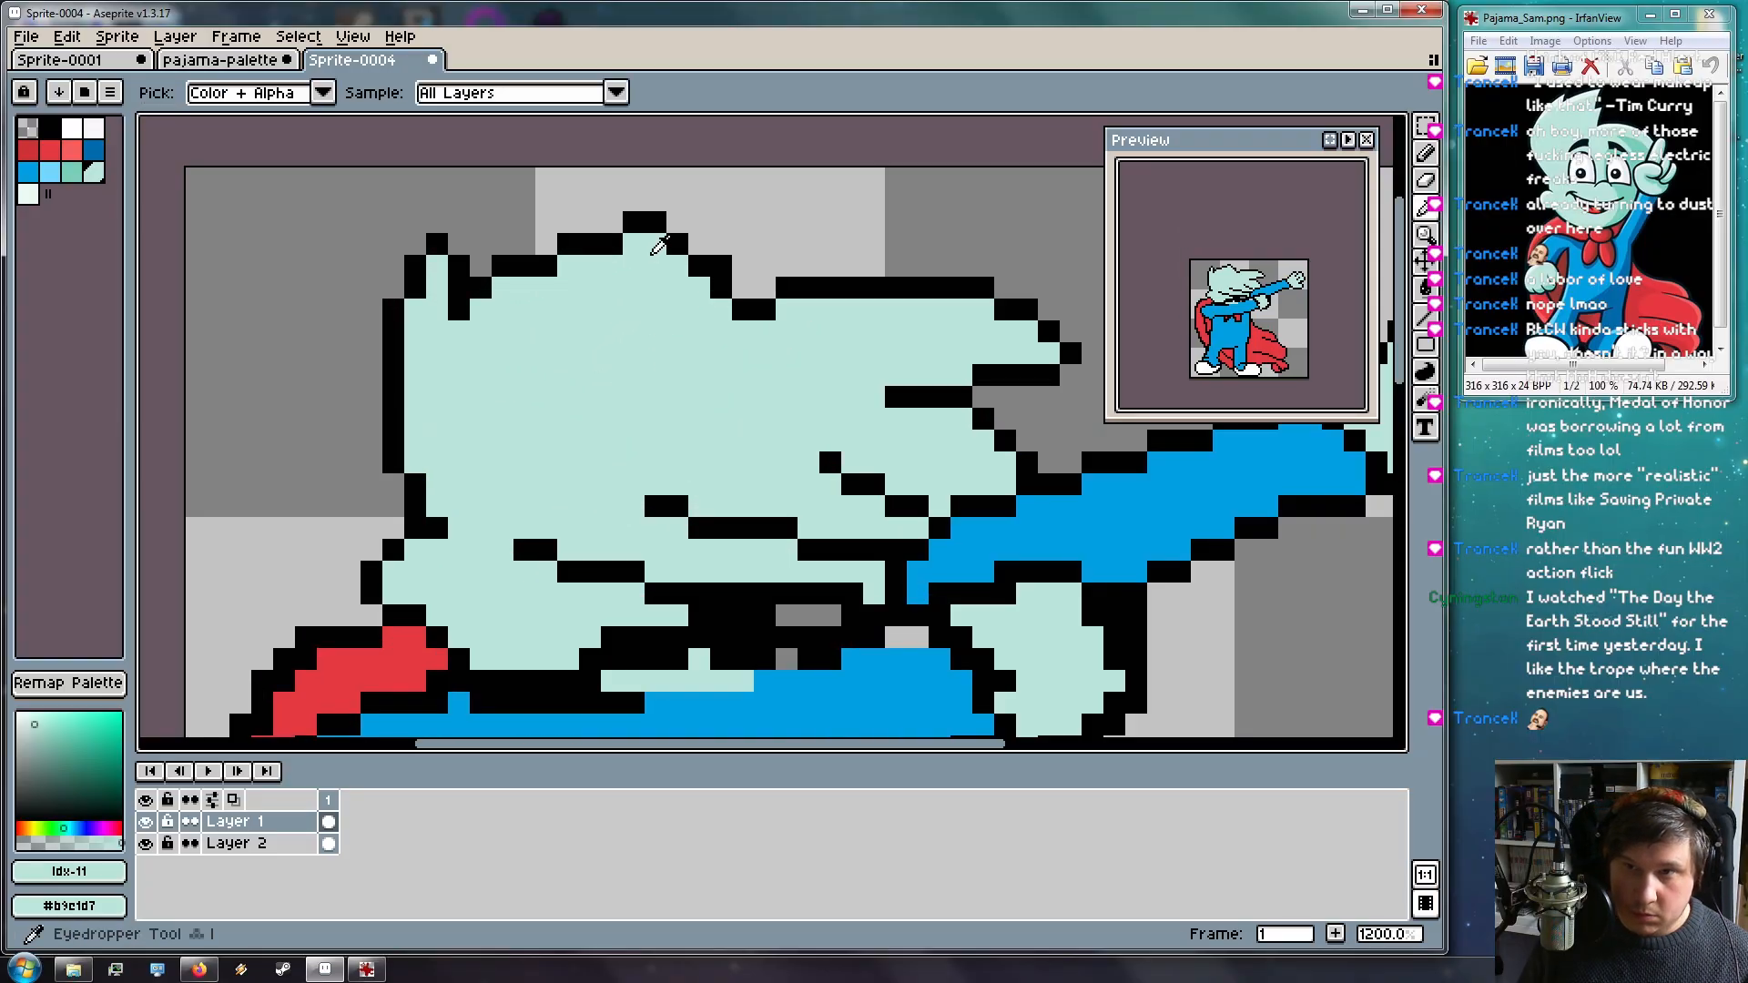
click(620, 242)
text(cb)
click(734, 448)
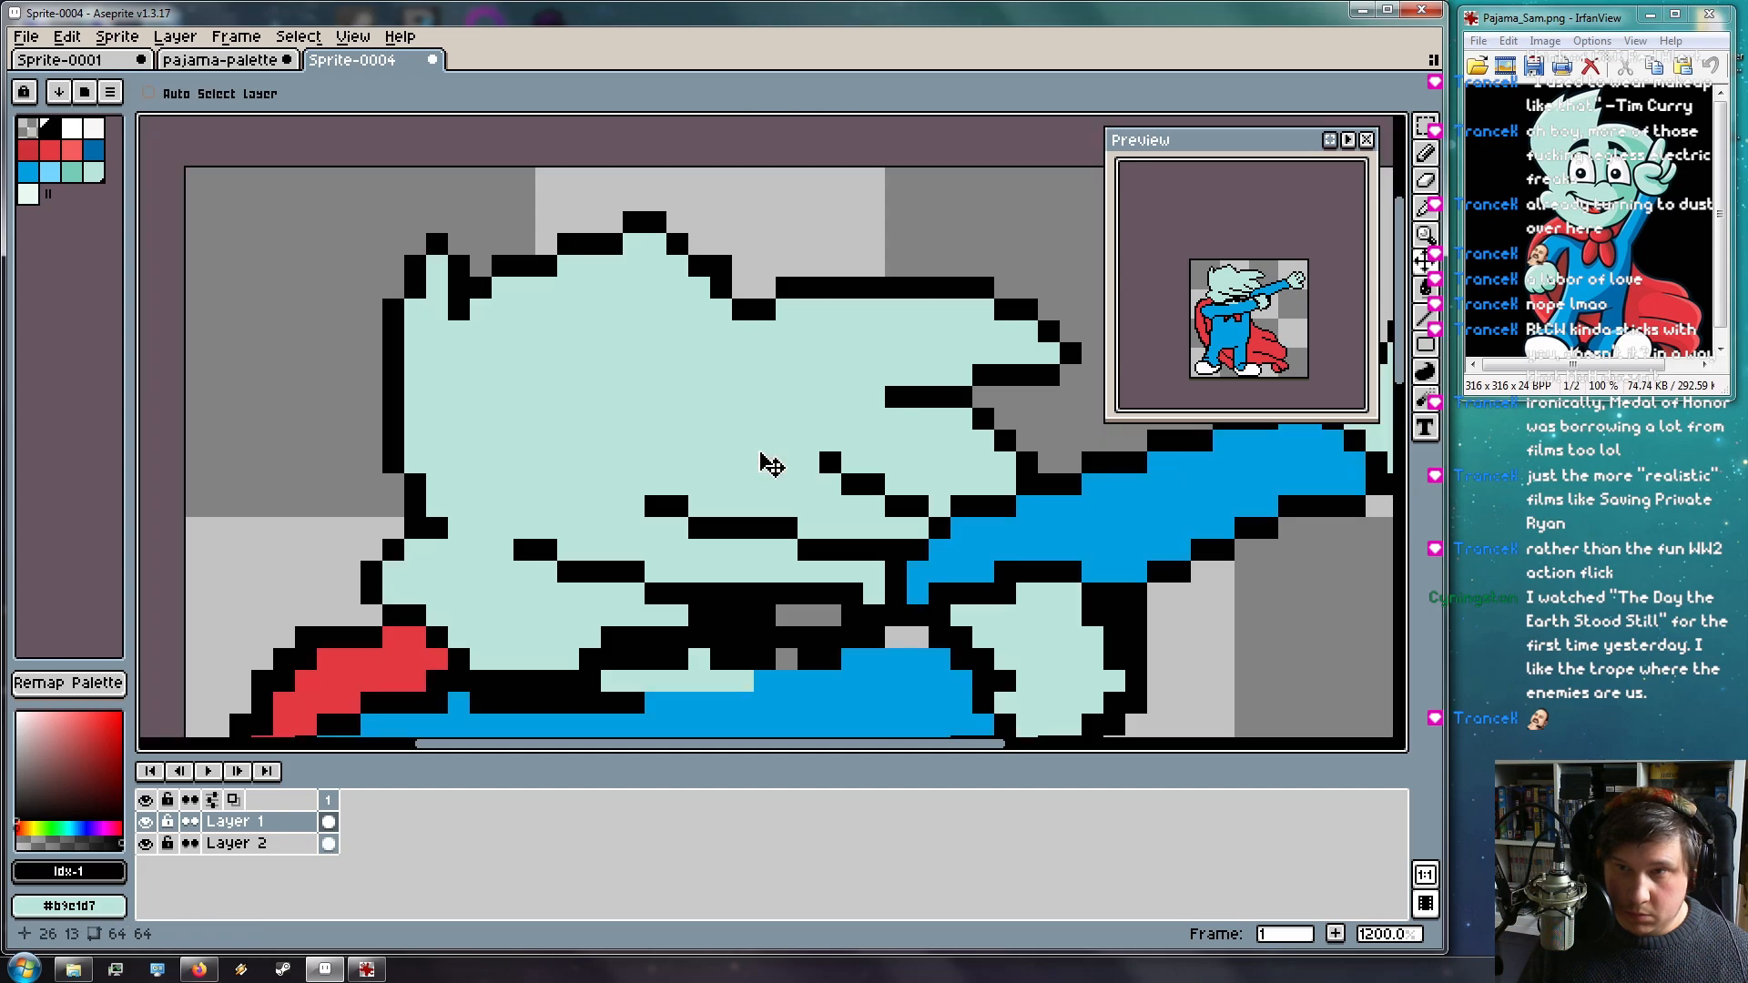
key(b)
mouse_move(657, 261)
mouse_down()
mouse_move(629, 312)
mouse_move(743, 296)
mouse_move(678, 266)
mouse_up()
Erase four leftover old outline pixels at the hair top
key(e)
click(678, 244)
click(655, 265)
click(656, 244)
click(633, 289)
Draw a black outline line from 21,2 to 19,6 and turn pixel 25,6 mint
click(1426, 154)
click(1426, 317)
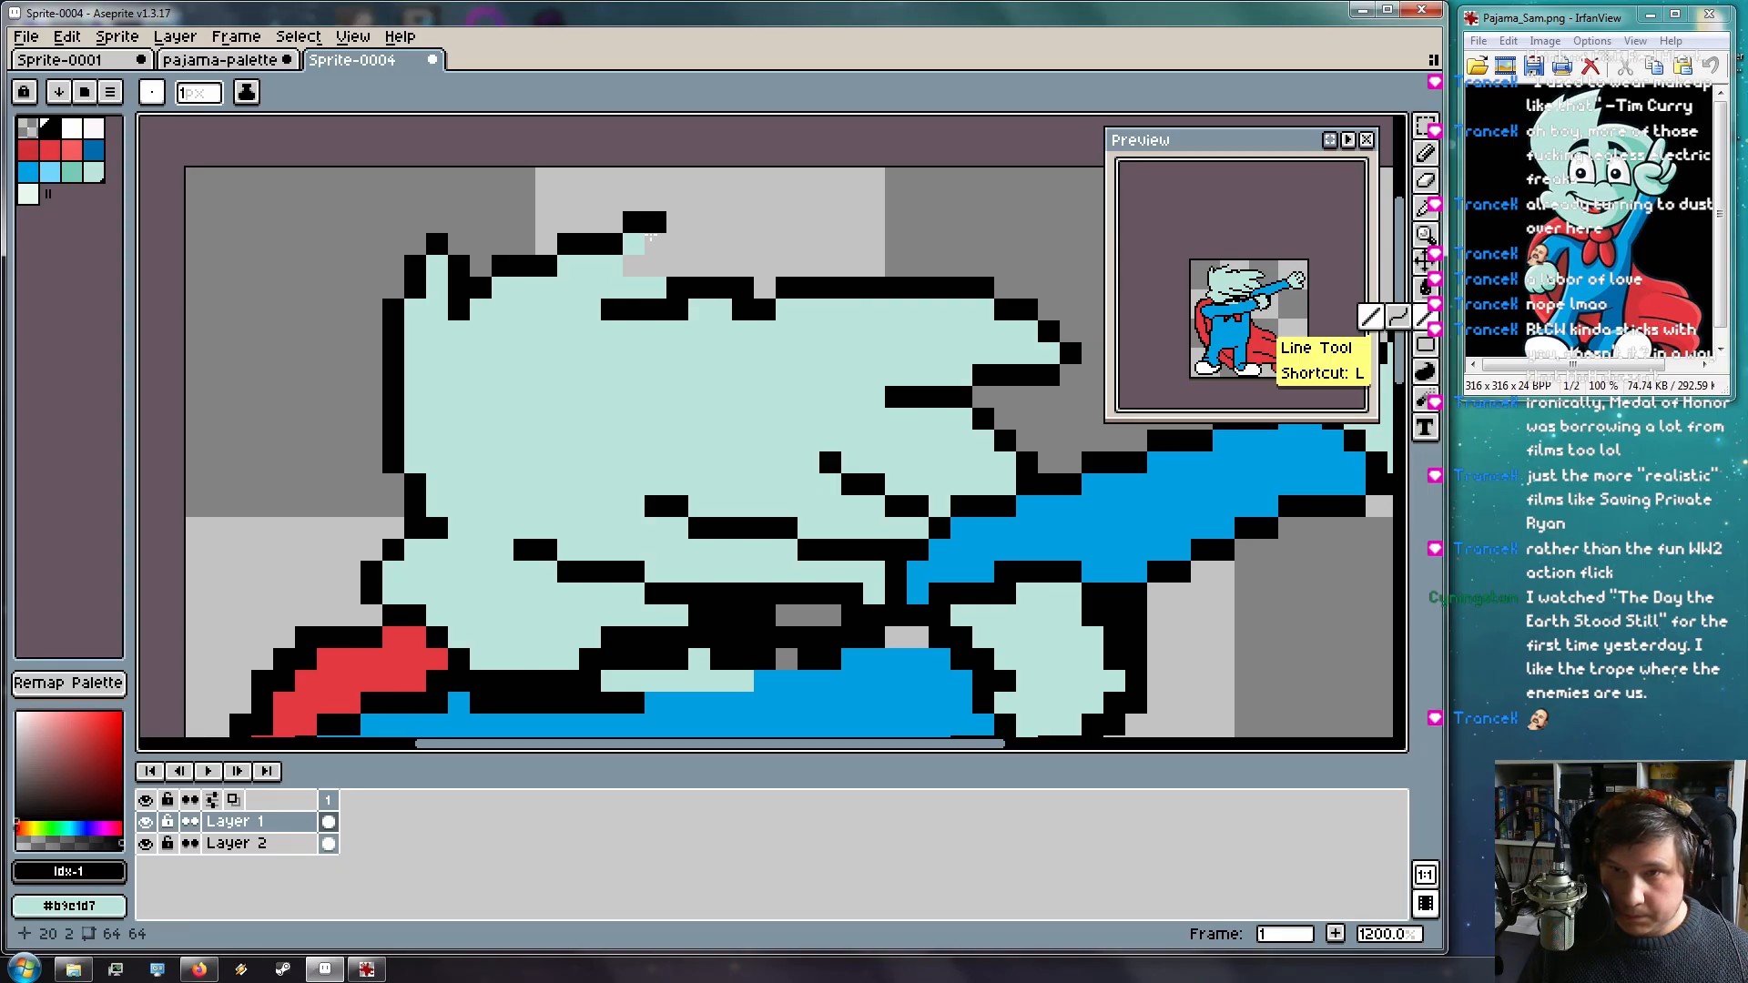
mouse_move(663, 222)
mouse_down()
mouse_move(607, 302)
mouse_move(656, 271)
mouse_move(657, 251)
mouse_move(606, 289)
mouse_up()
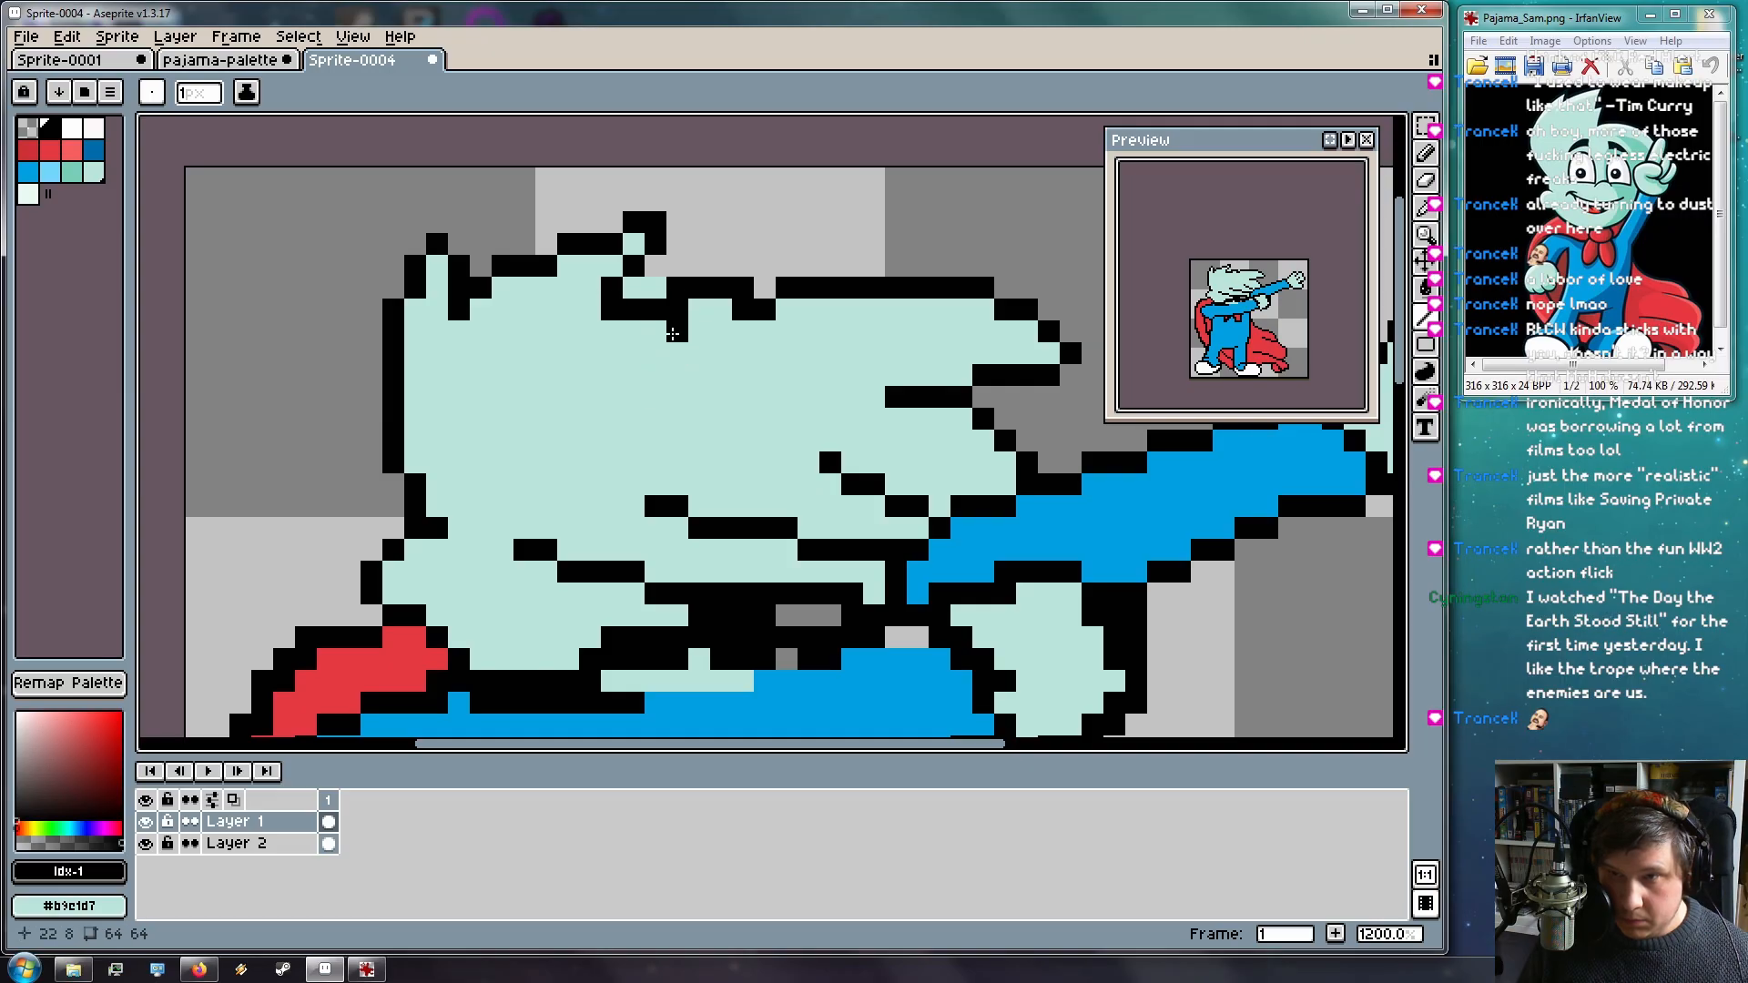
alt+click(685, 328)
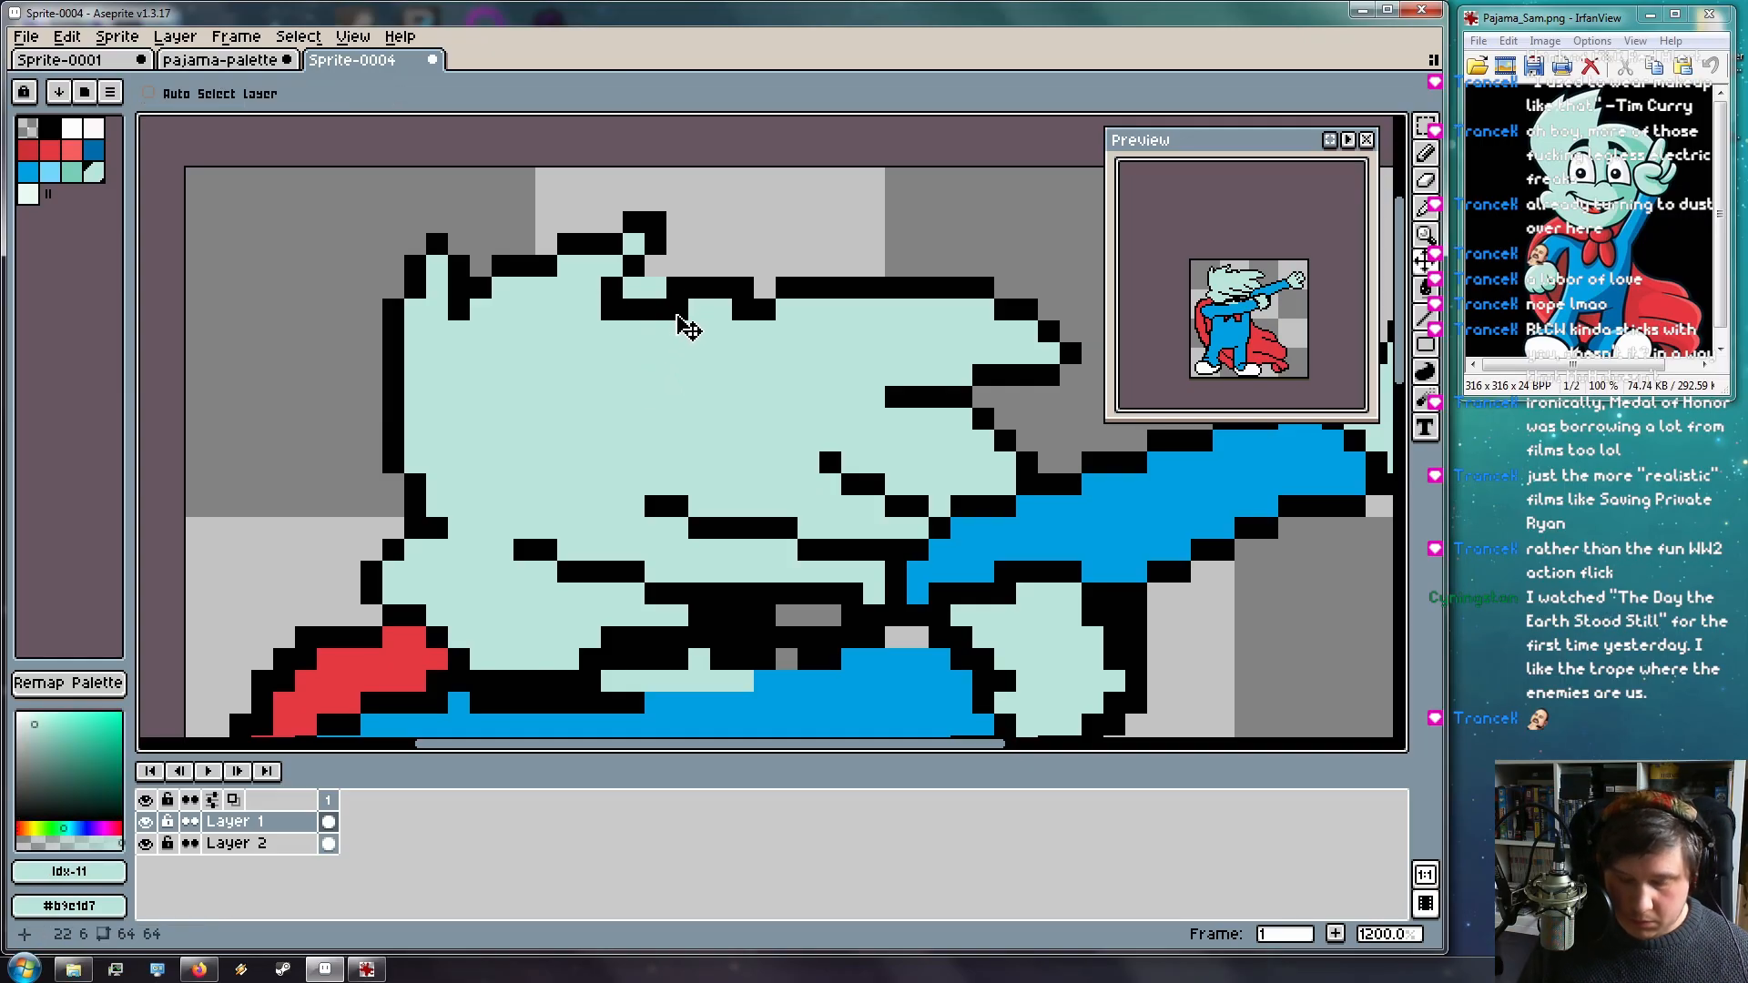
key(b)
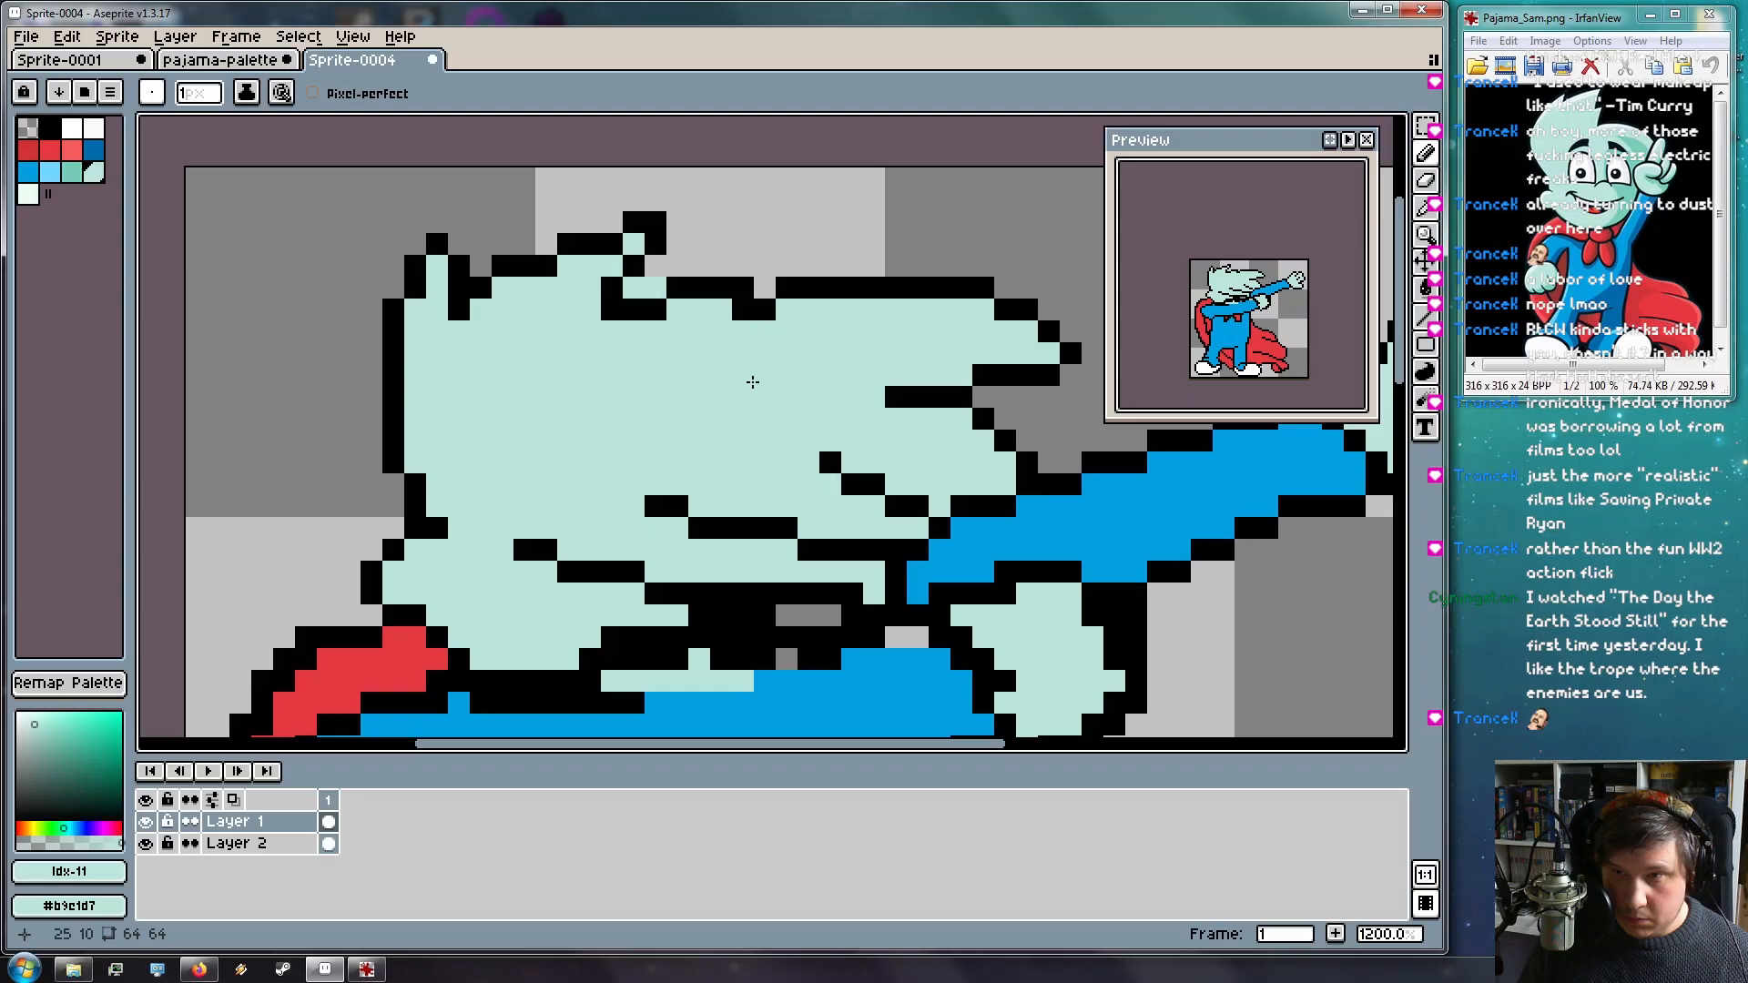
click(742, 315)
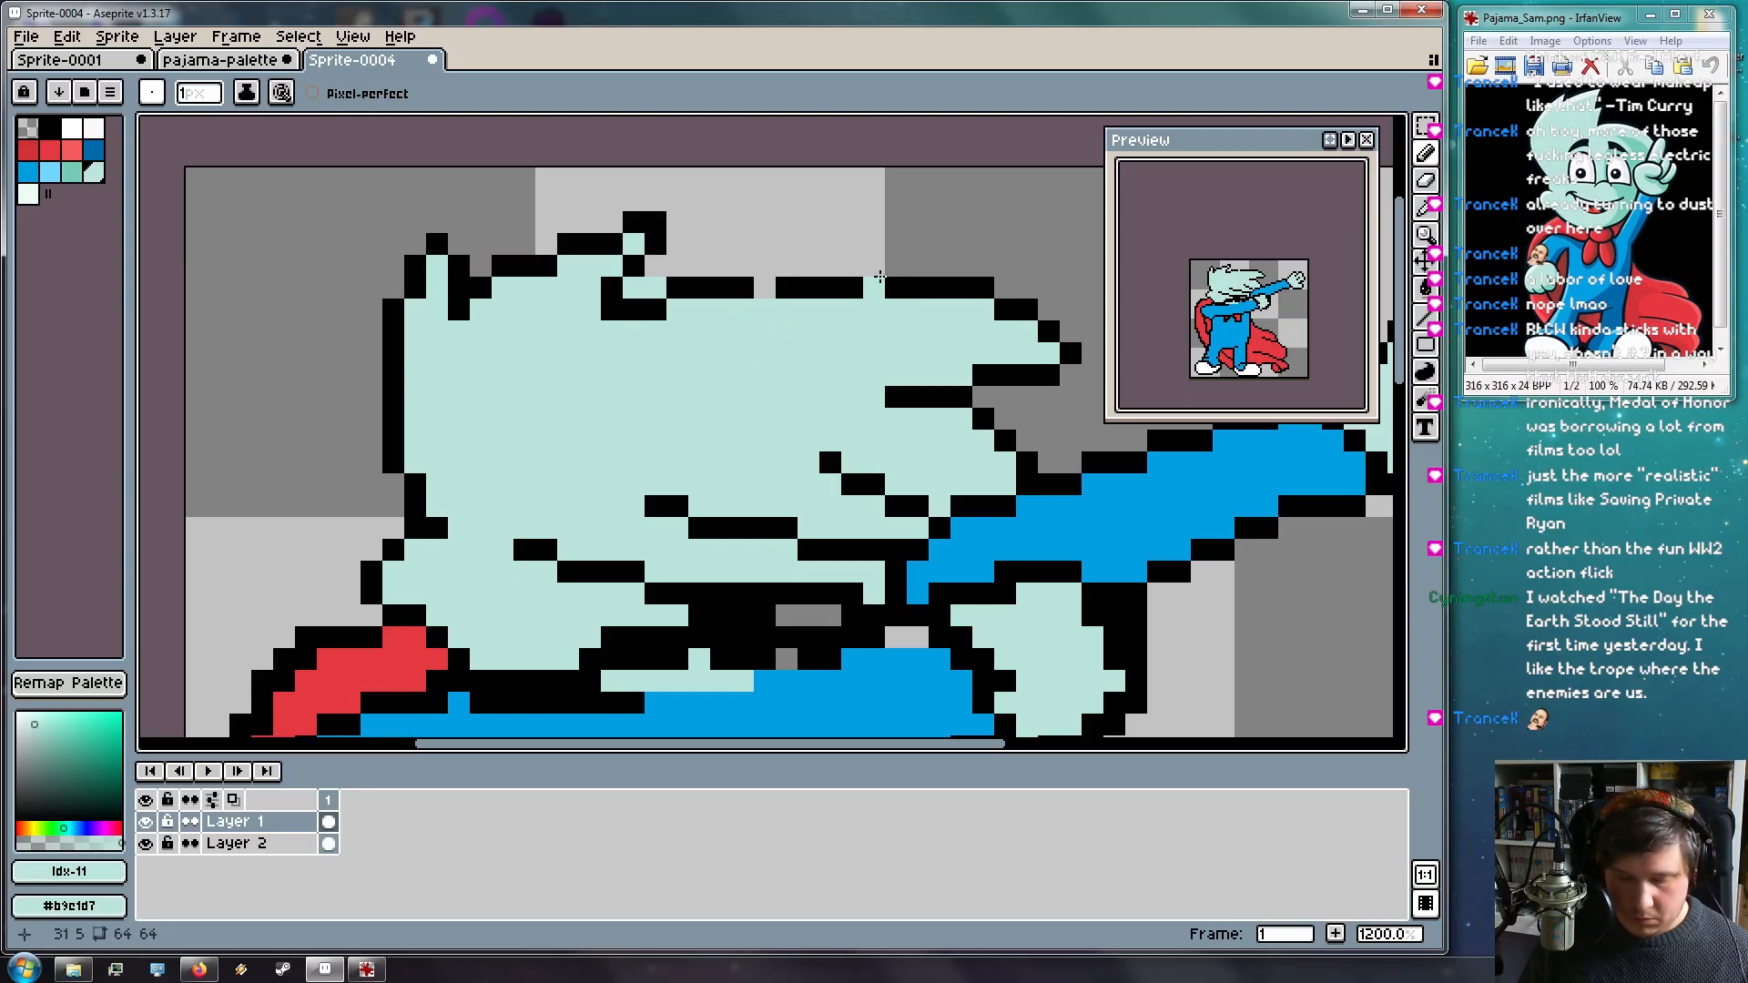
Draw a black outline line from 21,6 to 25,4 and paint mint beneath it
alt+click(829, 286)
key(v)
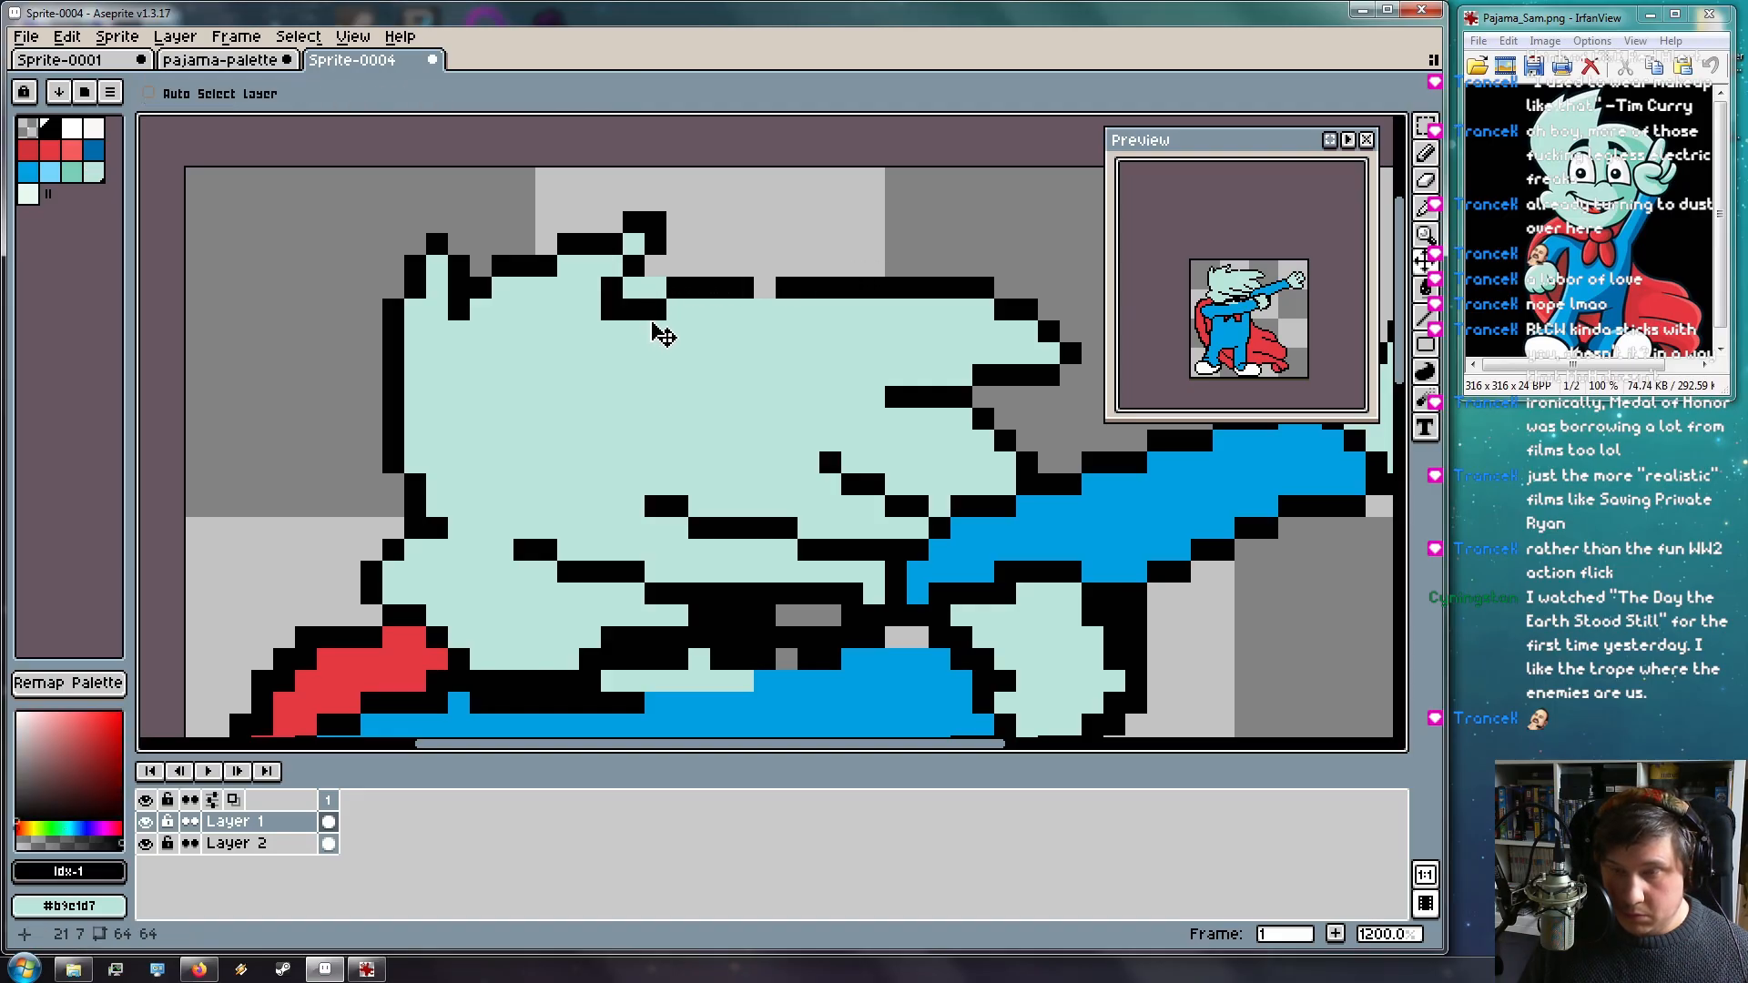
key(b)
drag(672, 312, 755, 267)
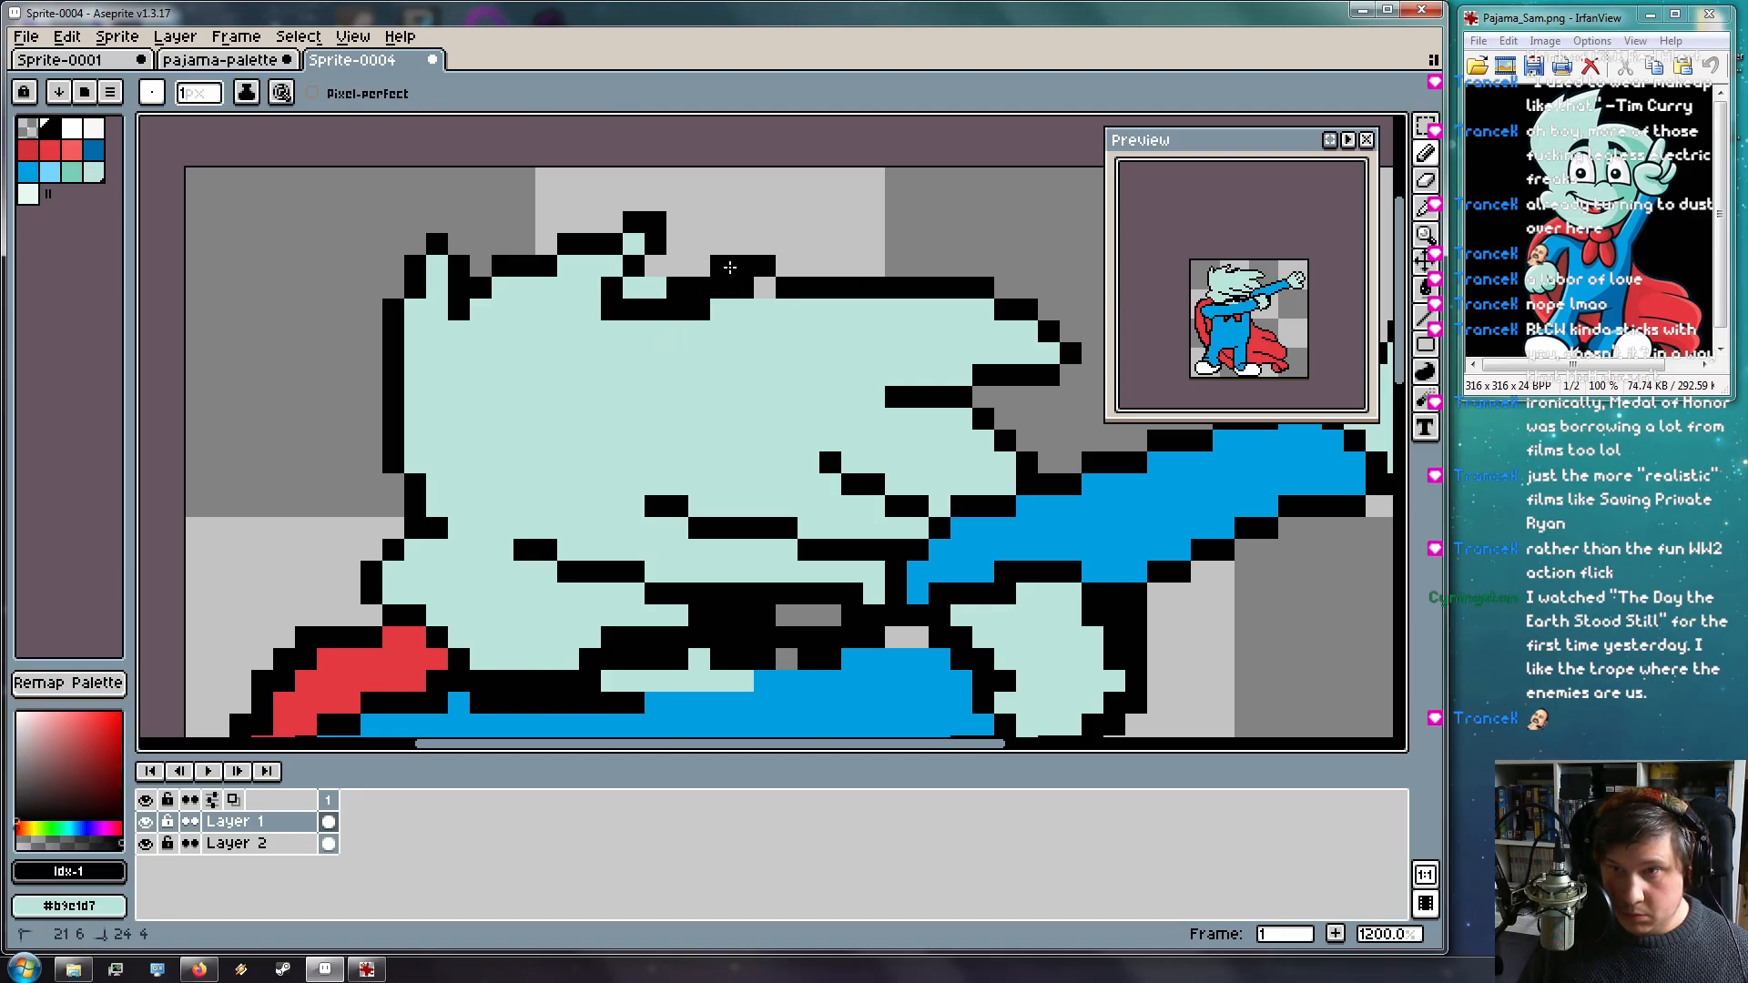
key(ctrl+z)
key(l)
mouse_move(651, 312)
mouse_down()
mouse_move(749, 261)
mouse_move(947, 277)
mouse_move(889, 265)
mouse_up()
alt+click(817, 351)
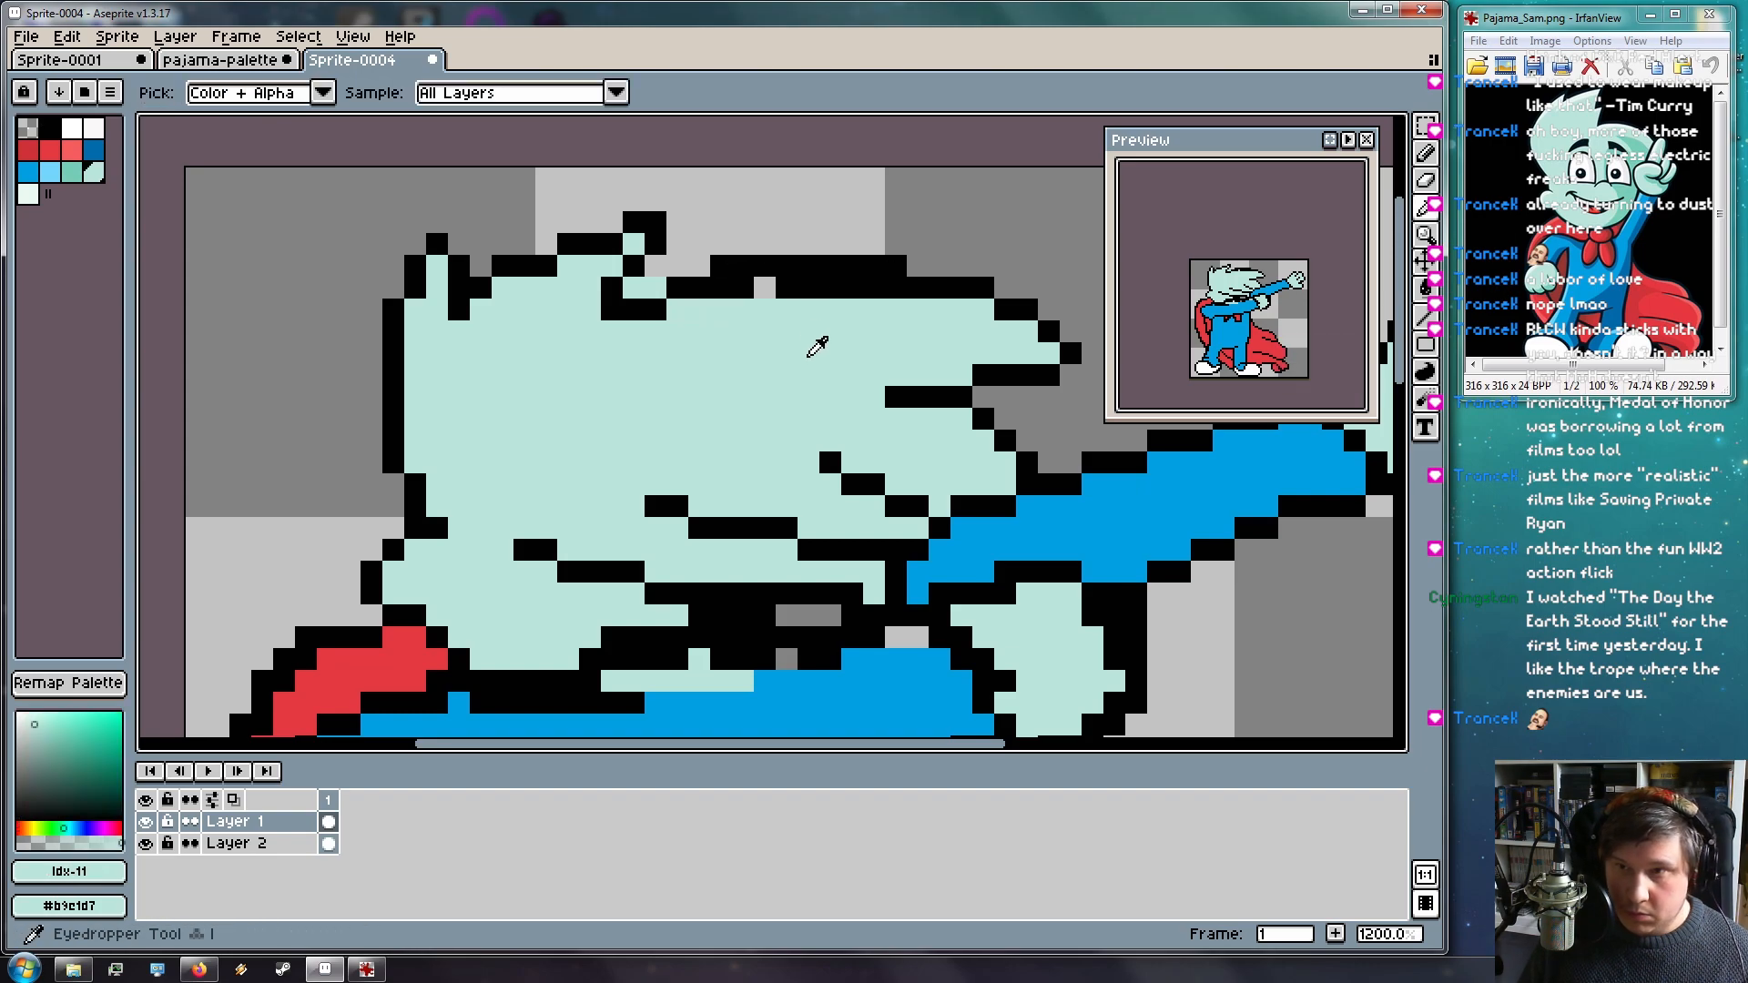
mouse_move(765, 287)
mouse_down()
mouse_move(724, 289)
mouse_move(871, 293)
mouse_up()
On Layer 2, erase the stray pale pixels along the hair's top edge
key(space)
drag(797, 446, 780, 453)
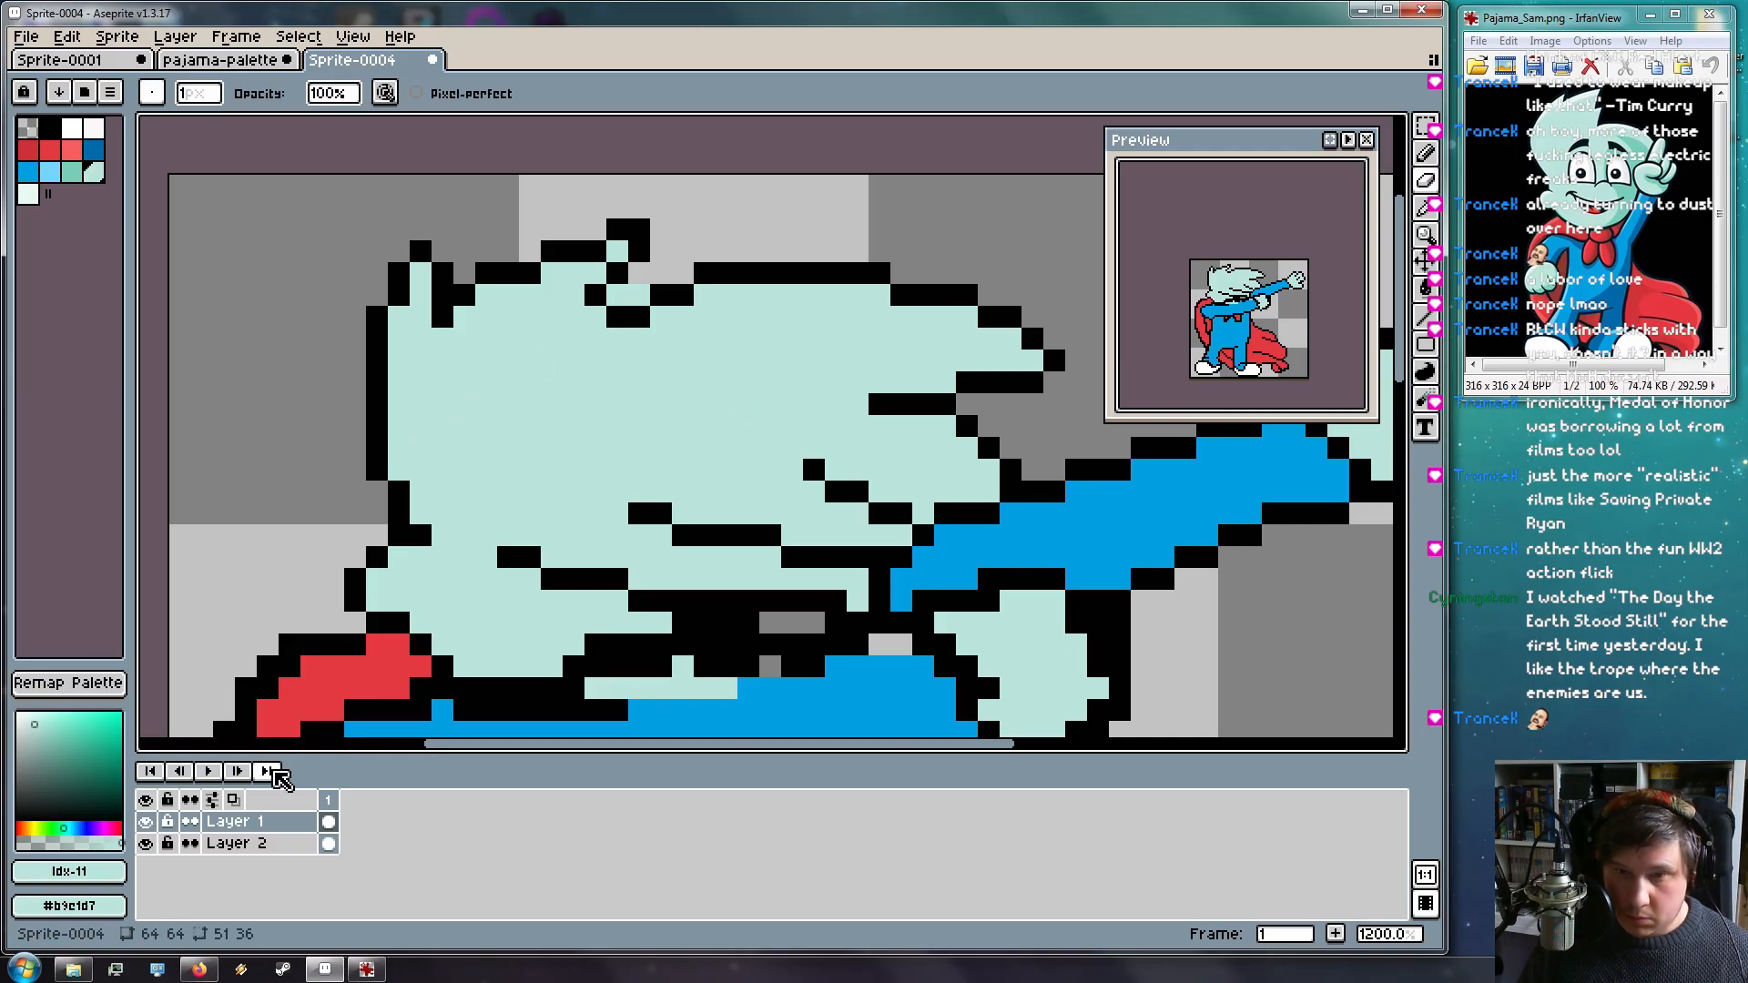
click(234, 843)
drag(639, 296, 620, 296)
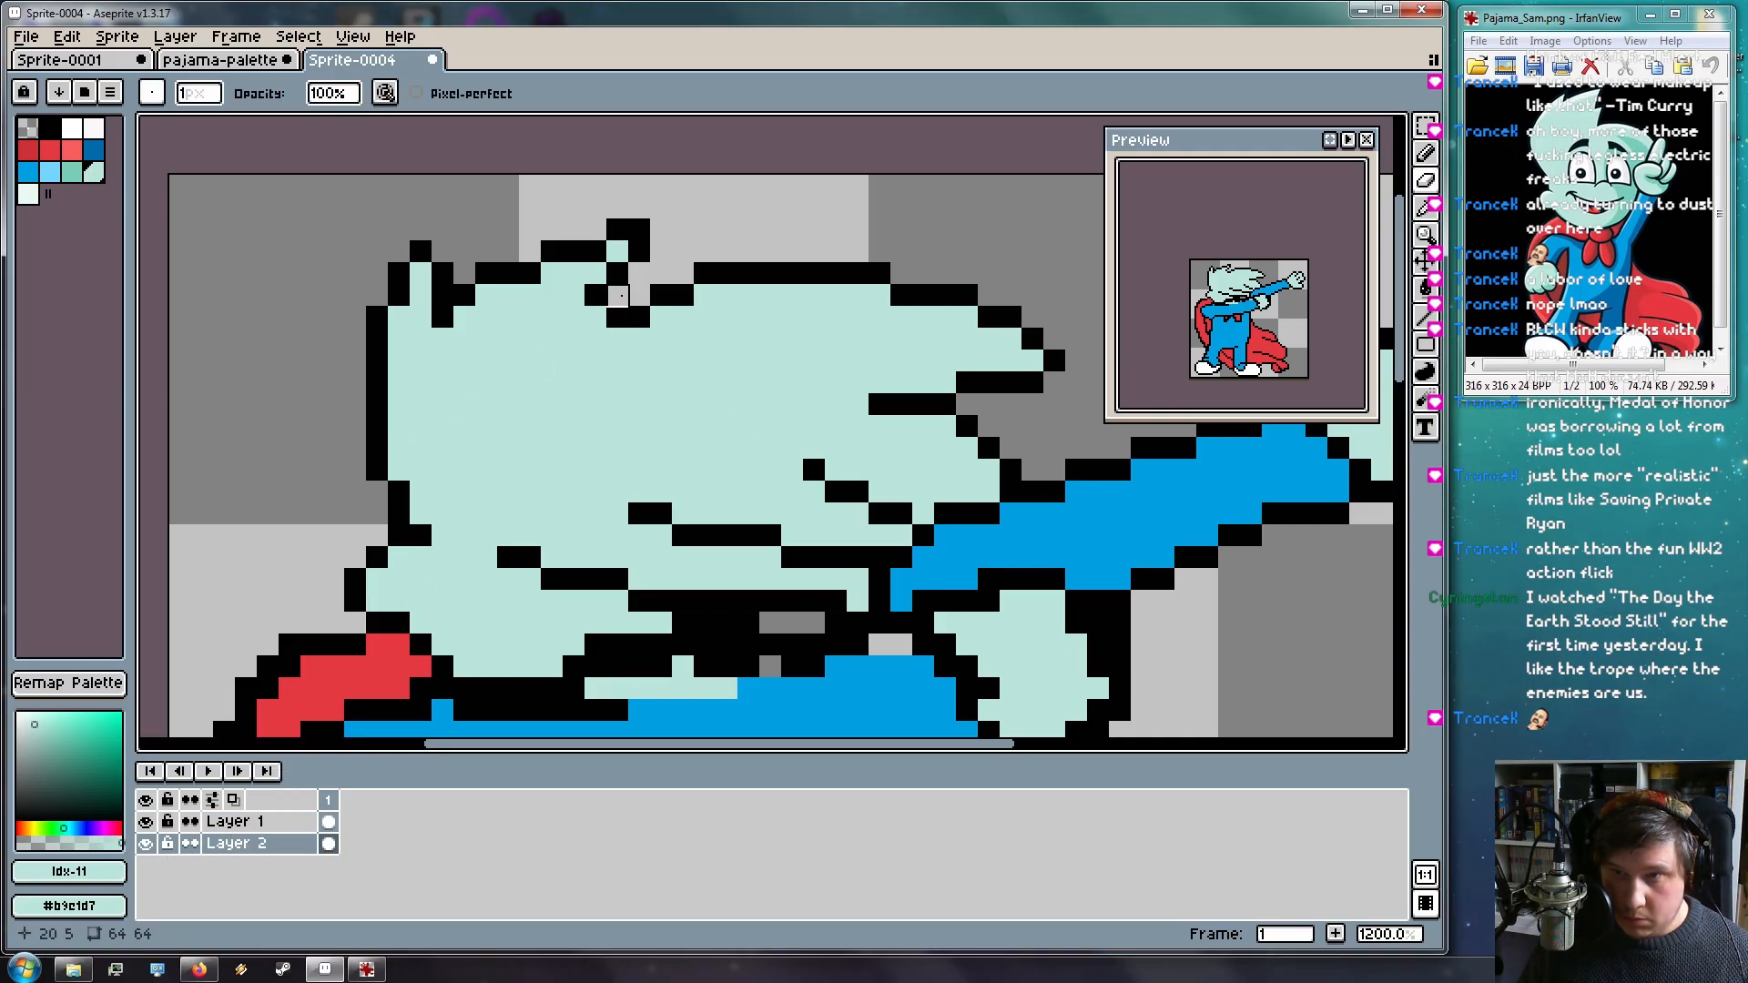
key(space)
mouse_move(645, 564)
mouse_down()
mouse_move(644, 409)
mouse_move(625, 528)
mouse_move(492, 282)
mouse_up()
key(space)
On Layer 1, paint the black lines inside the hair and the row above the arm mint
mouse_move(605, 527)
mouse_down()
mouse_move(558, 577)
mouse_move(561, 637)
mouse_up()
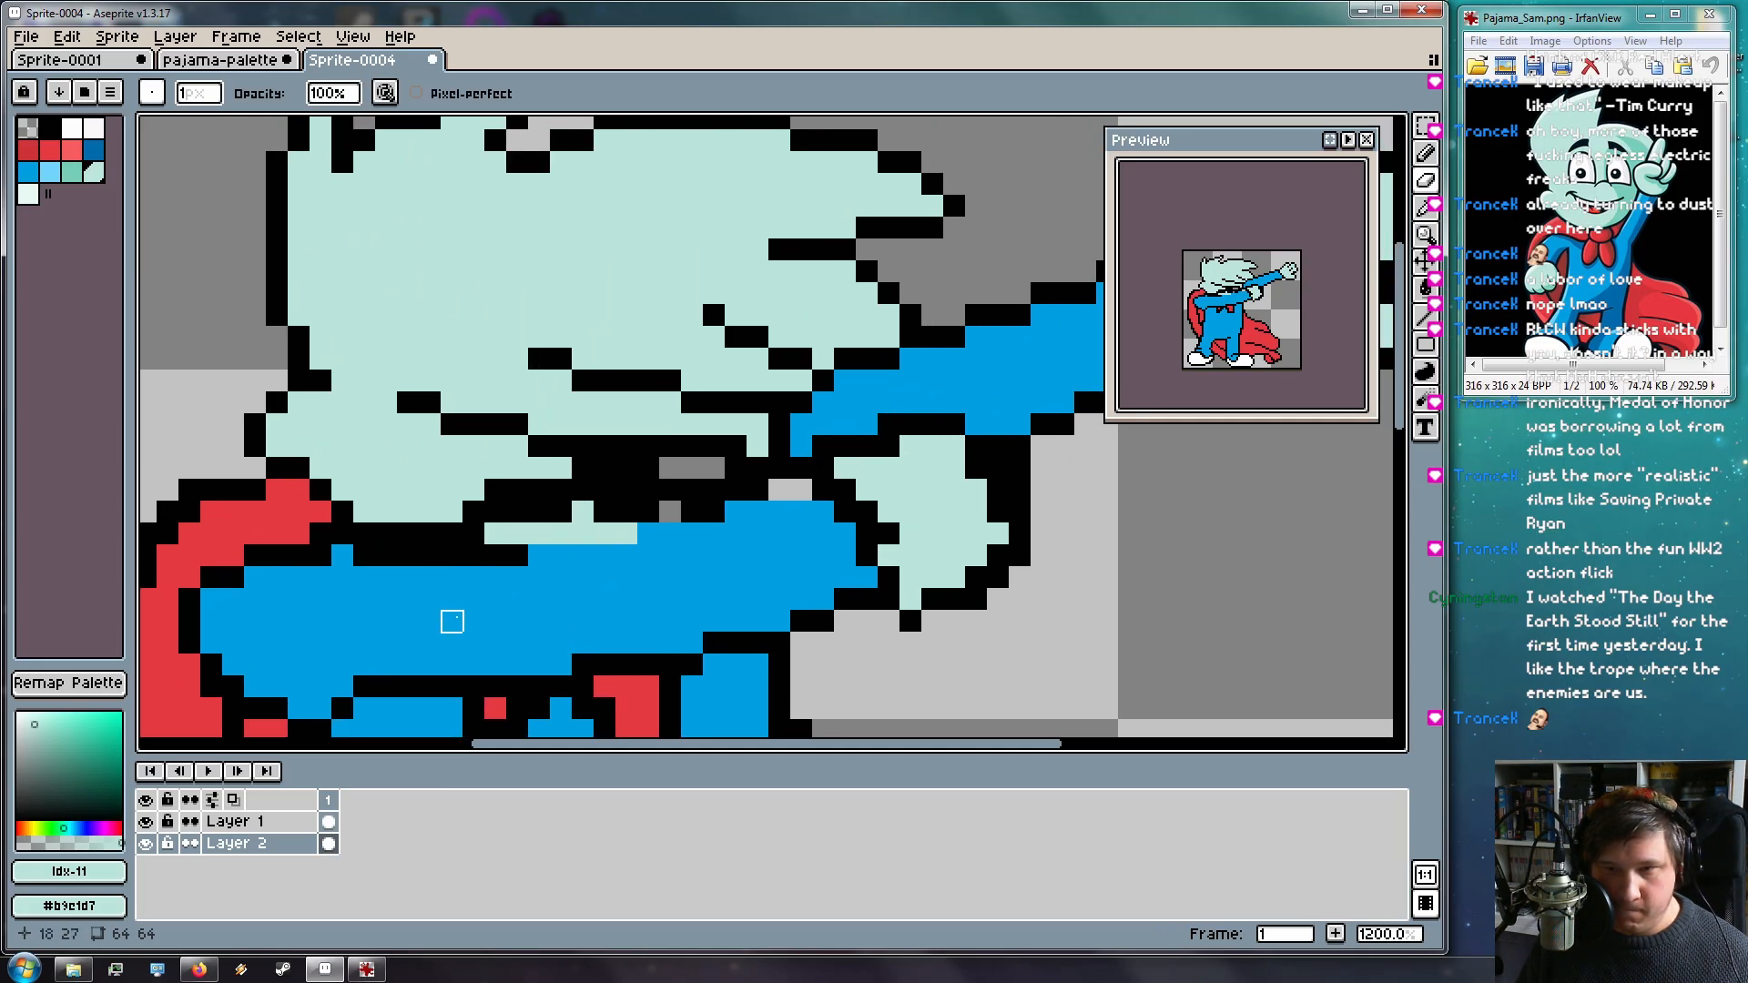
key(i)
key(b)
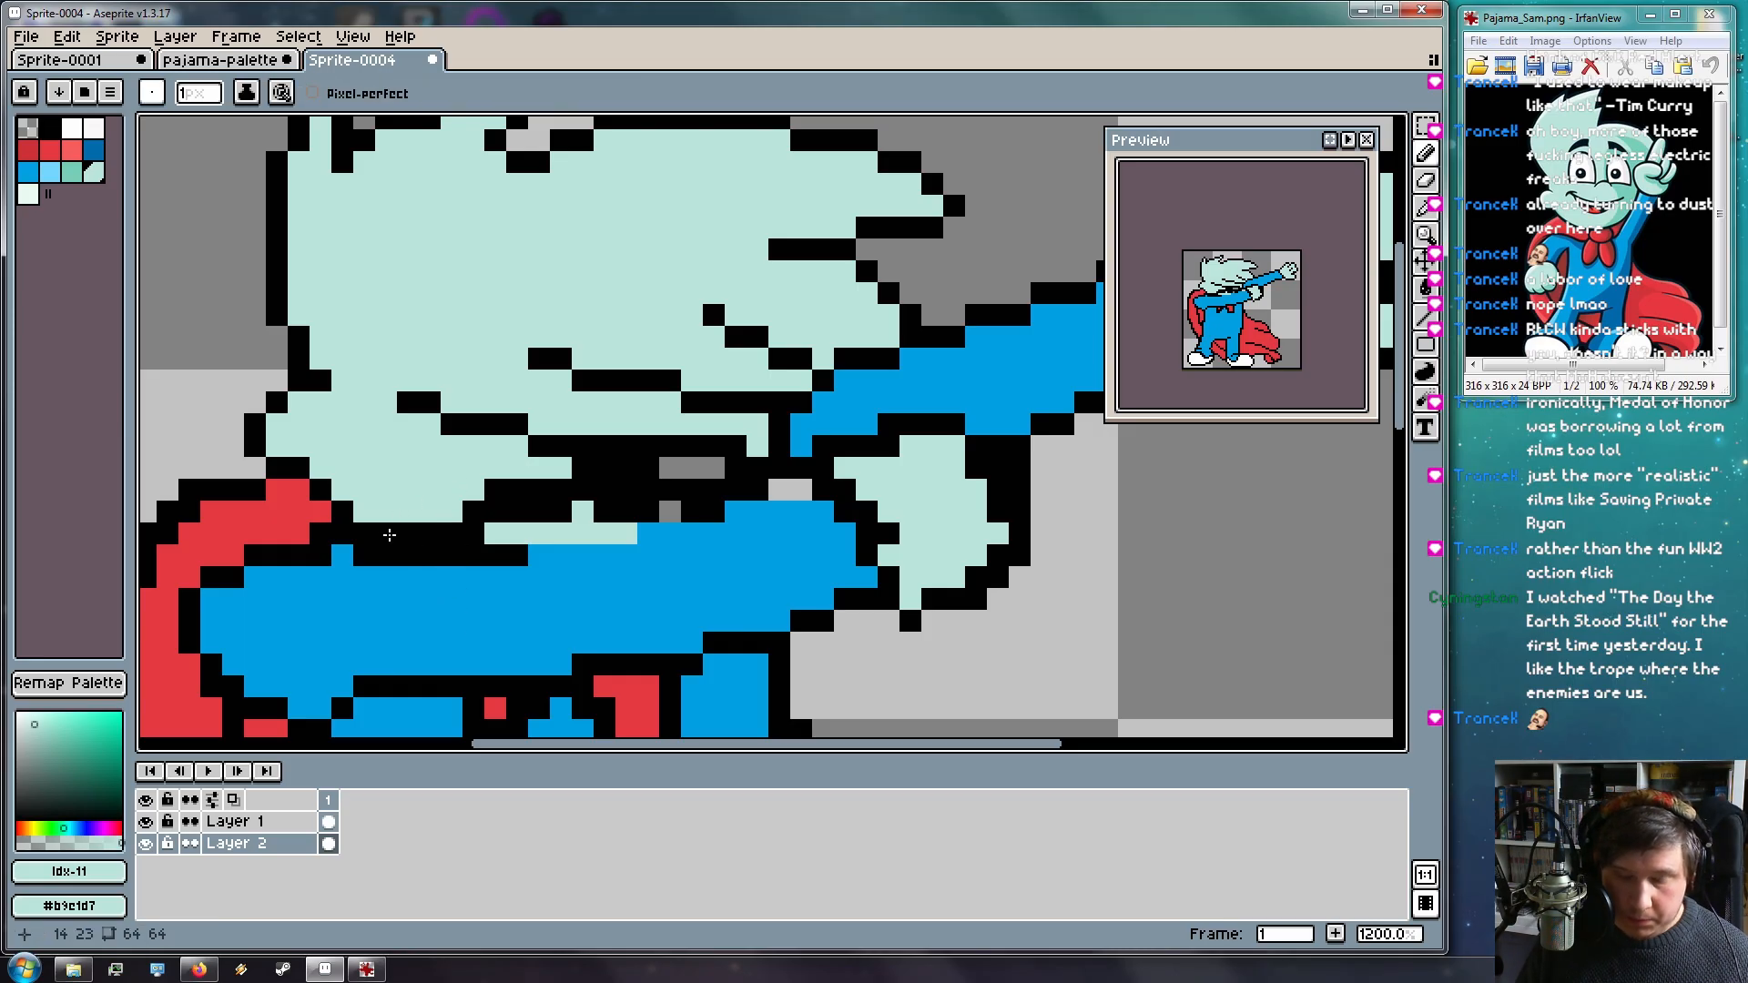
click(230, 822)
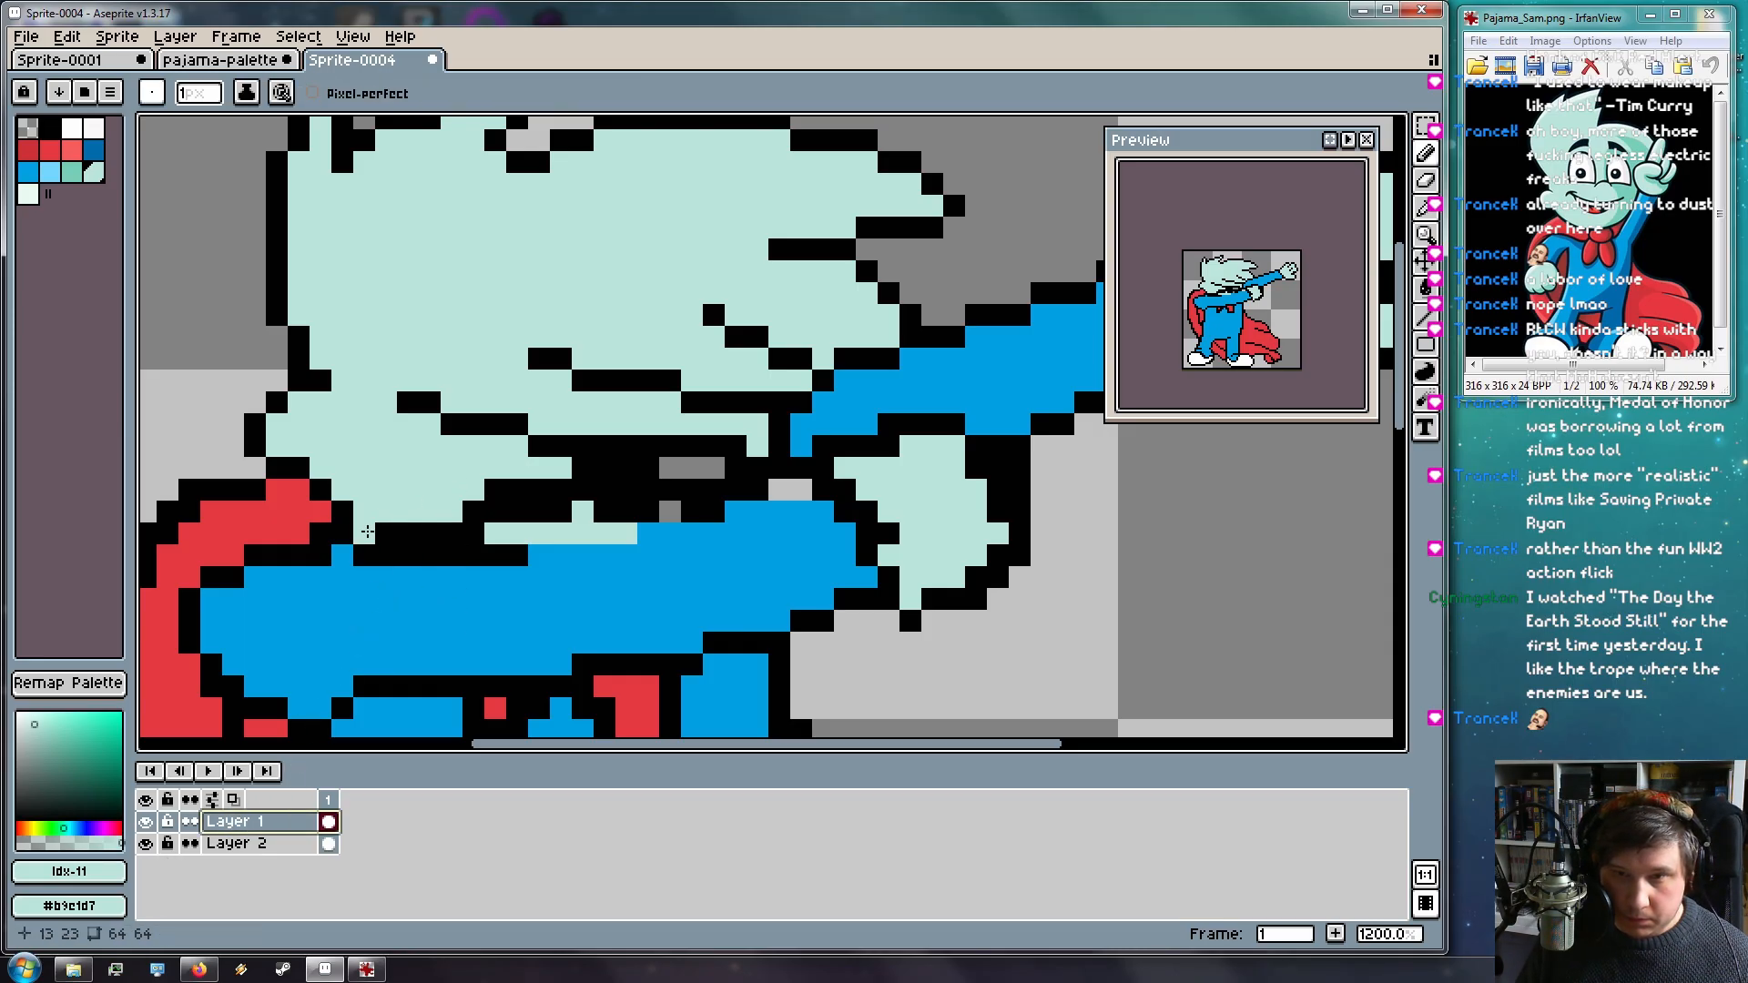
drag(364, 533, 478, 534)
click(627, 510)
mouse_move(634, 510)
mouse_down()
mouse_move(507, 509)
mouse_move(625, 472)
mouse_move(509, 468)
mouse_move(571, 481)
mouse_move(447, 506)
mouse_move(695, 462)
mouse_up()
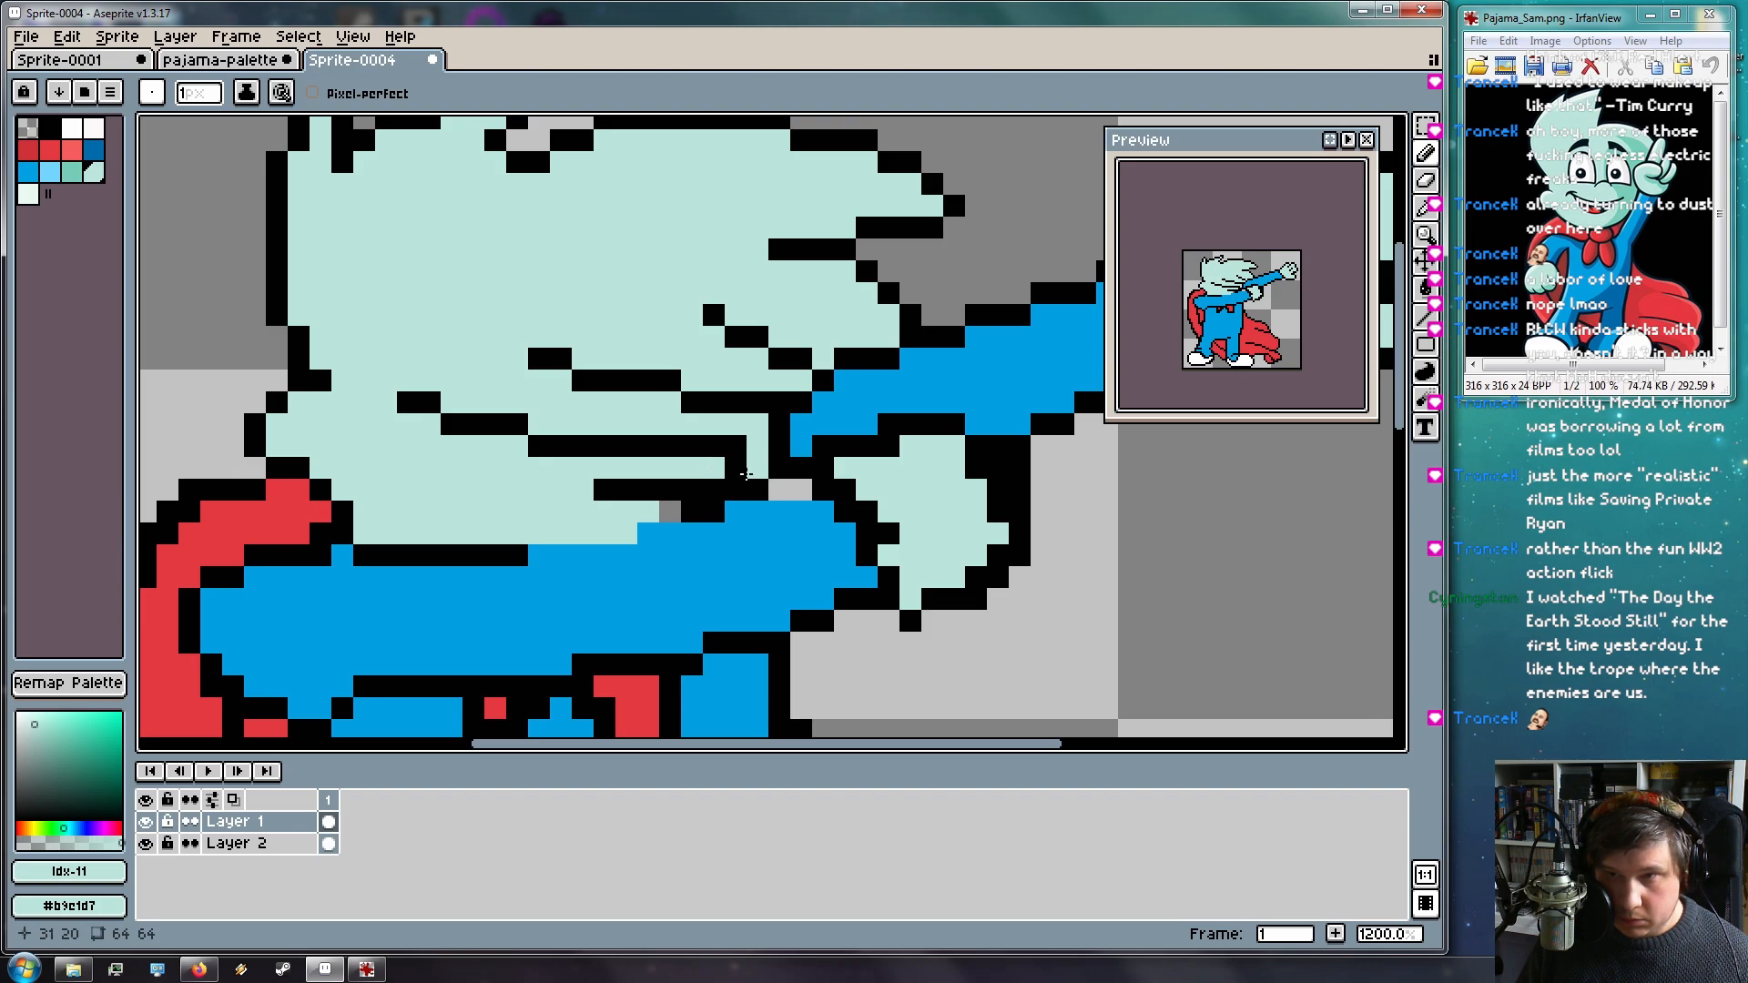
drag(728, 483, 597, 482)
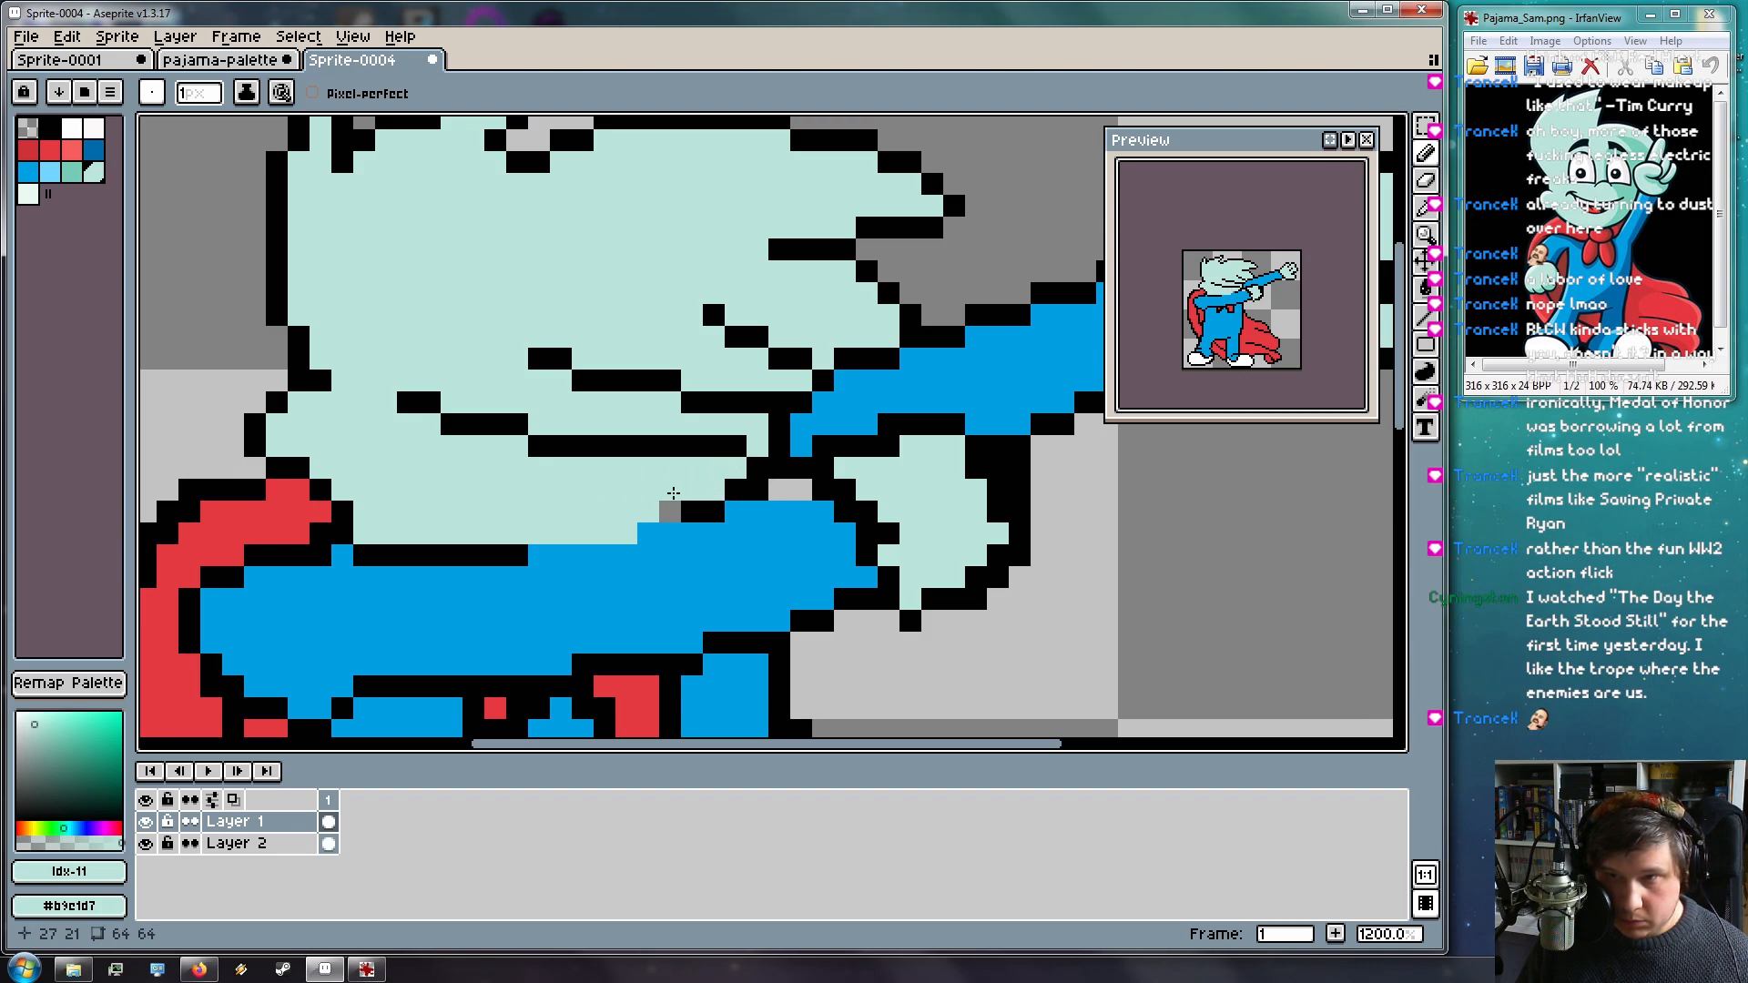
Fill the grey gap pixels along the arm edge with pajama blue and black
alt+click(773, 543)
click(782, 489)
click(717, 473)
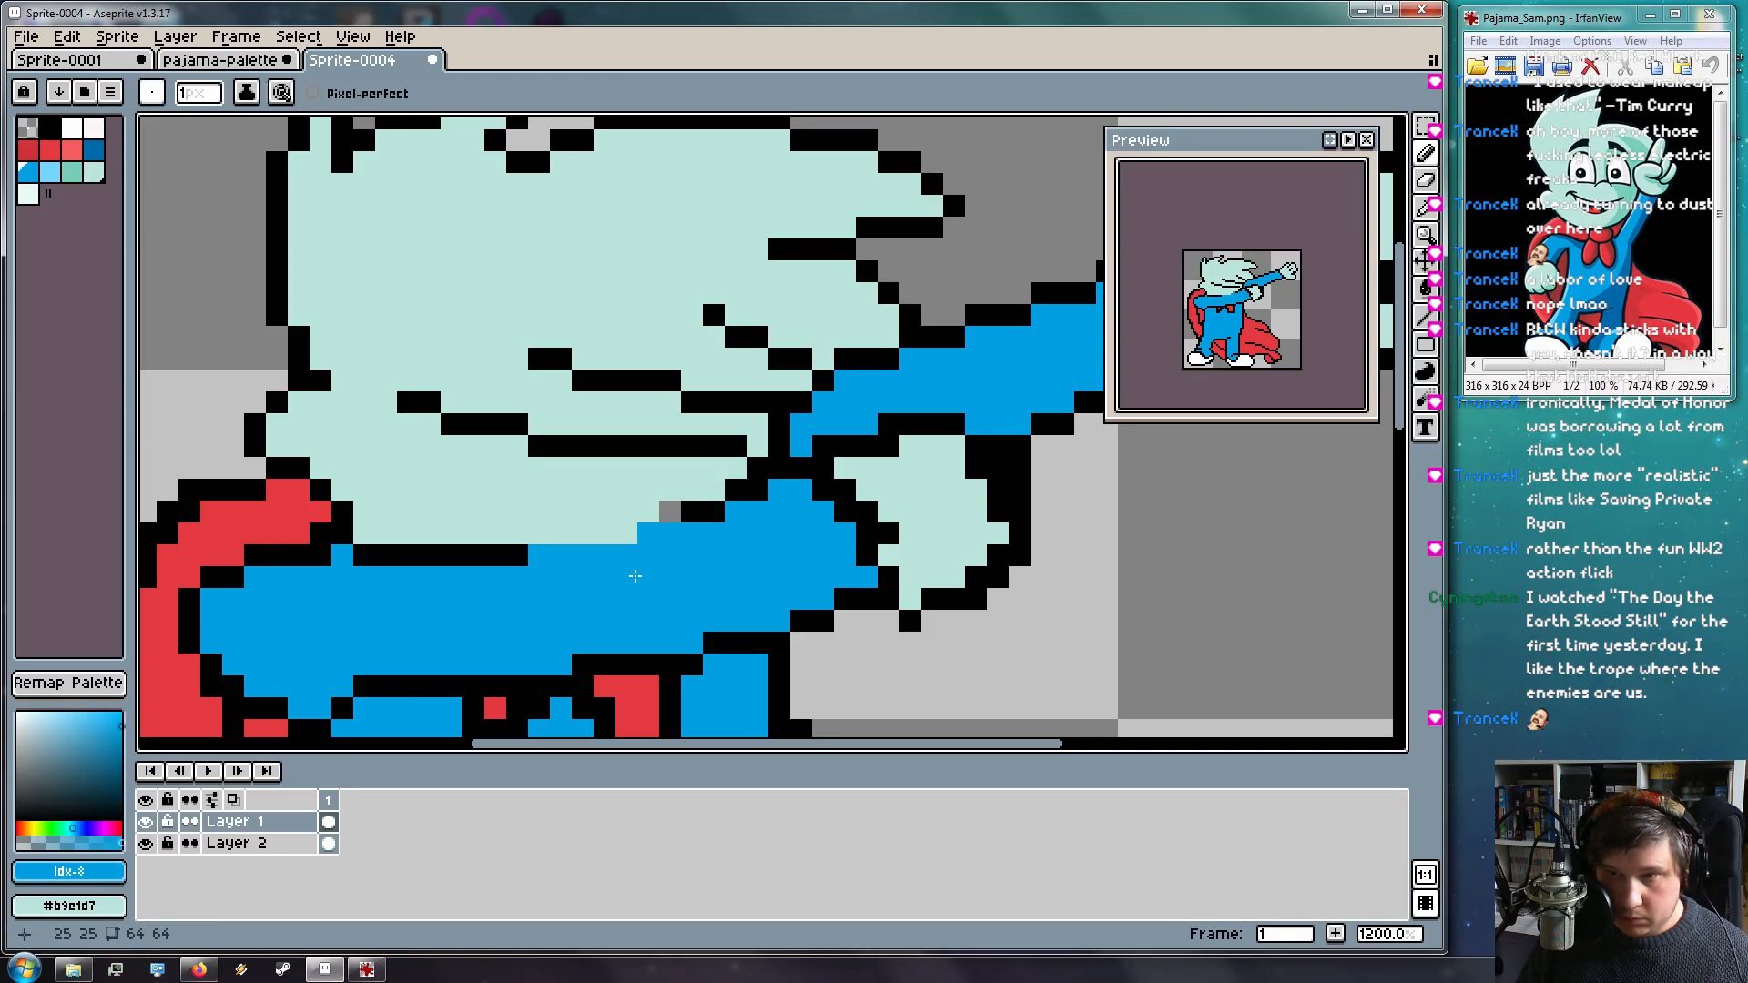
alt+click(692, 511)
click(670, 511)
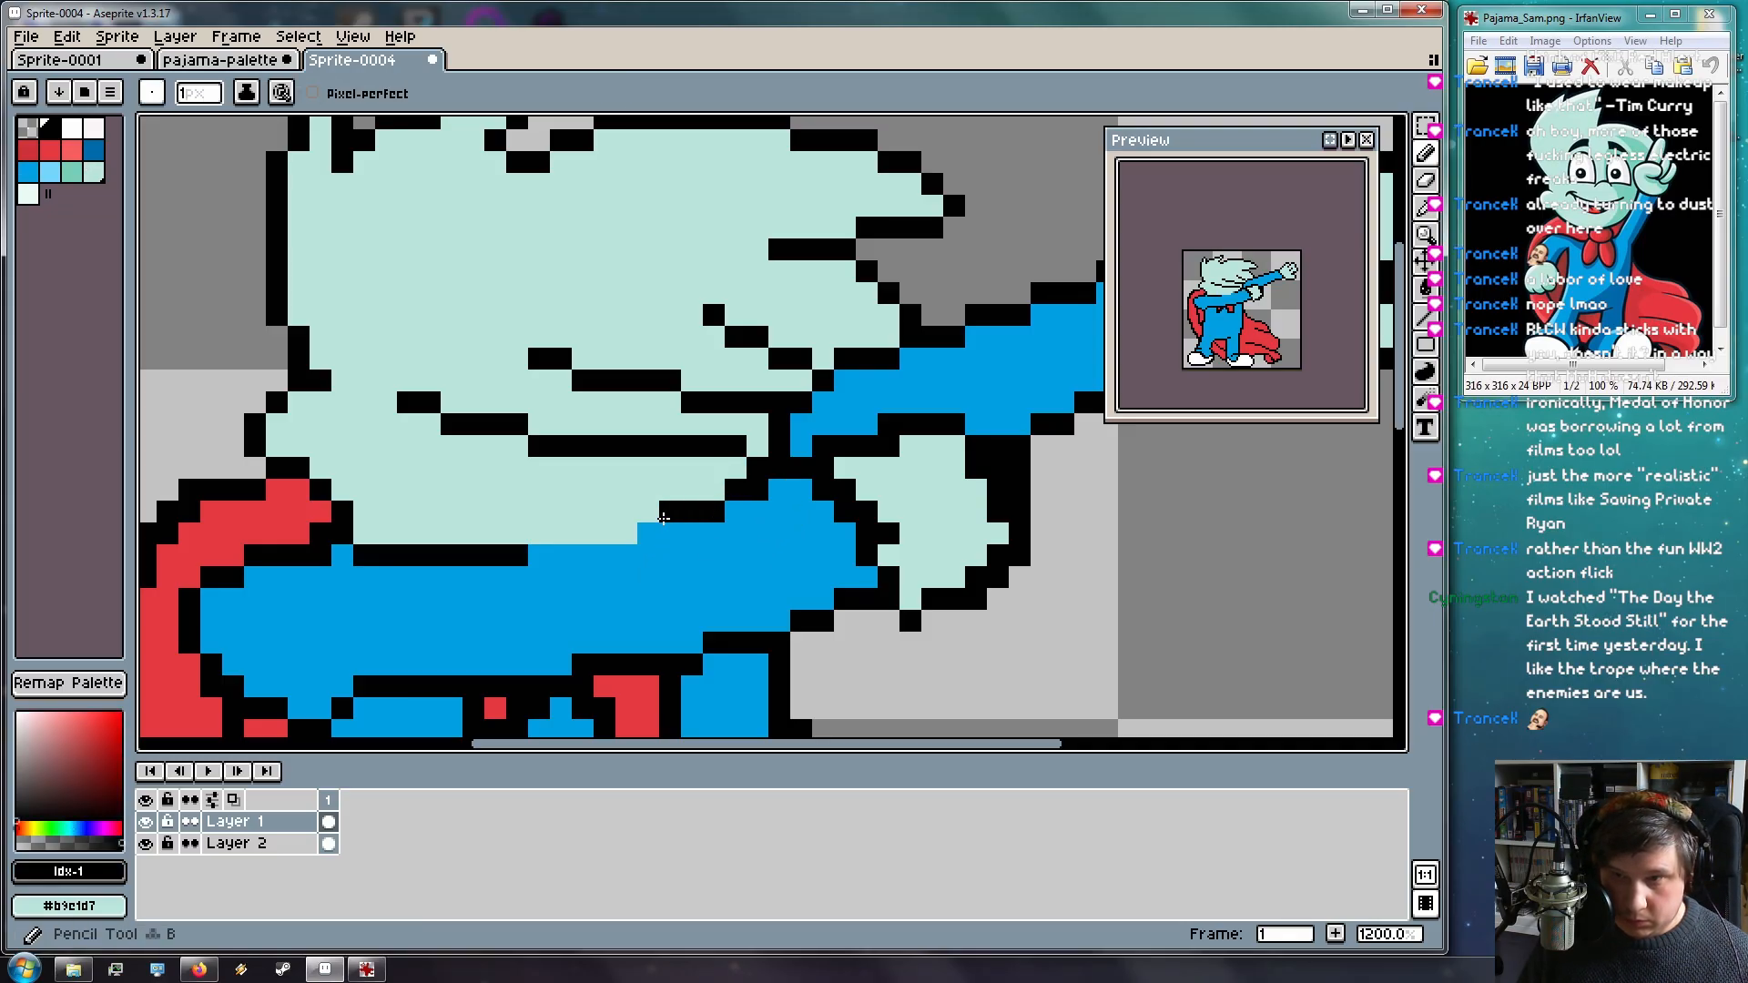
click(642, 516)
Draw a black outline row along the hair's edge, ending it with a mint pixel
drag(629, 531, 541, 531)
mouse_move(560, 639)
mouse_down()
mouse_move(488, 529)
mouse_move(582, 492)
mouse_move(644, 531)
mouse_up()
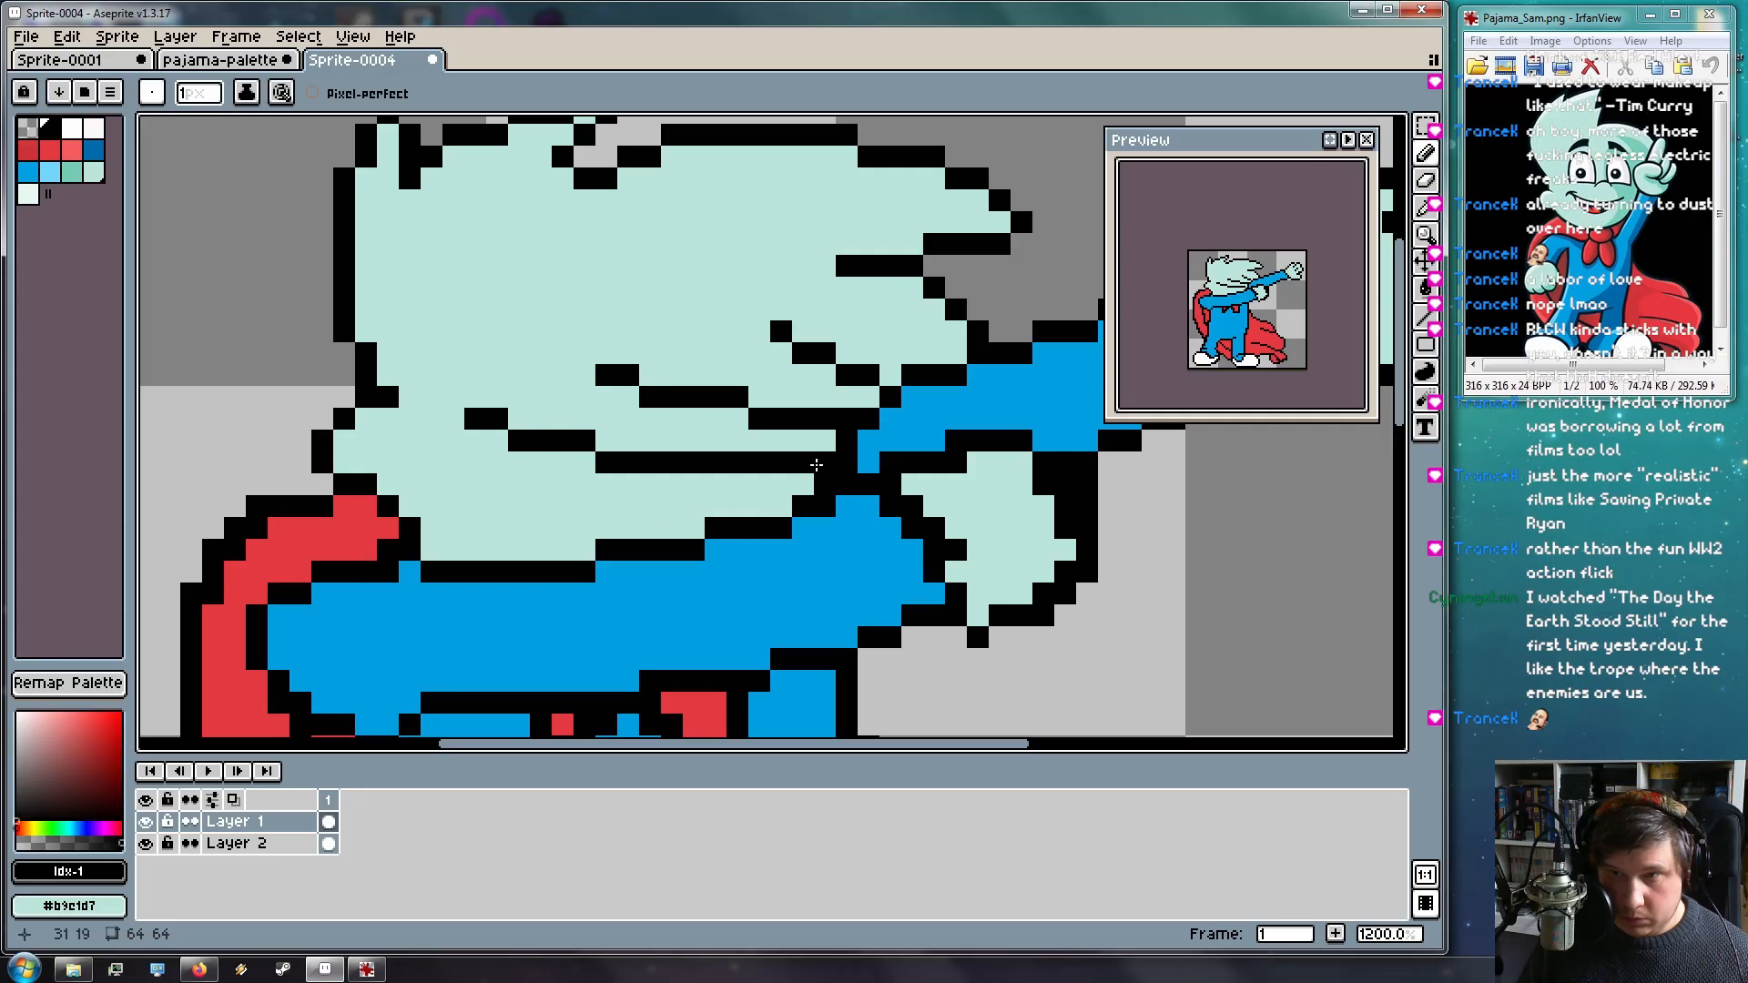
mouse_move(803, 485)
mouse_down()
mouse_move(744, 481)
mouse_move(784, 480)
mouse_move(734, 438)
mouse_move(781, 463)
mouse_up()
alt+click(800, 438)
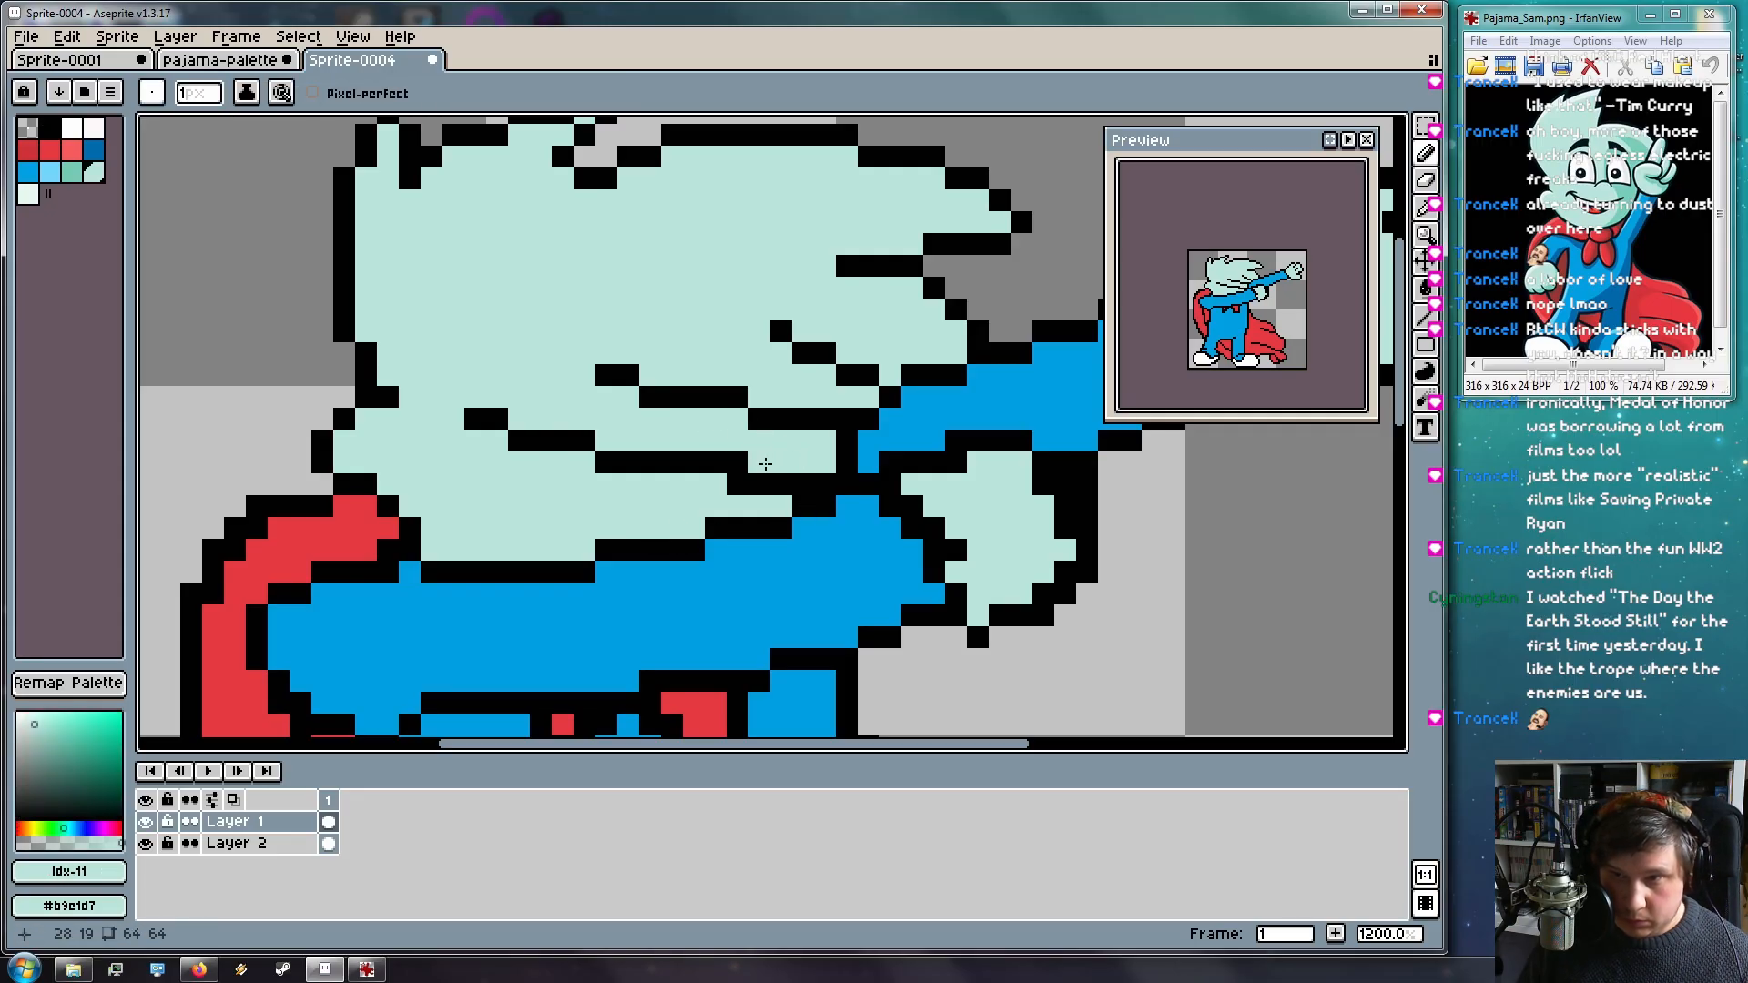
click(737, 463)
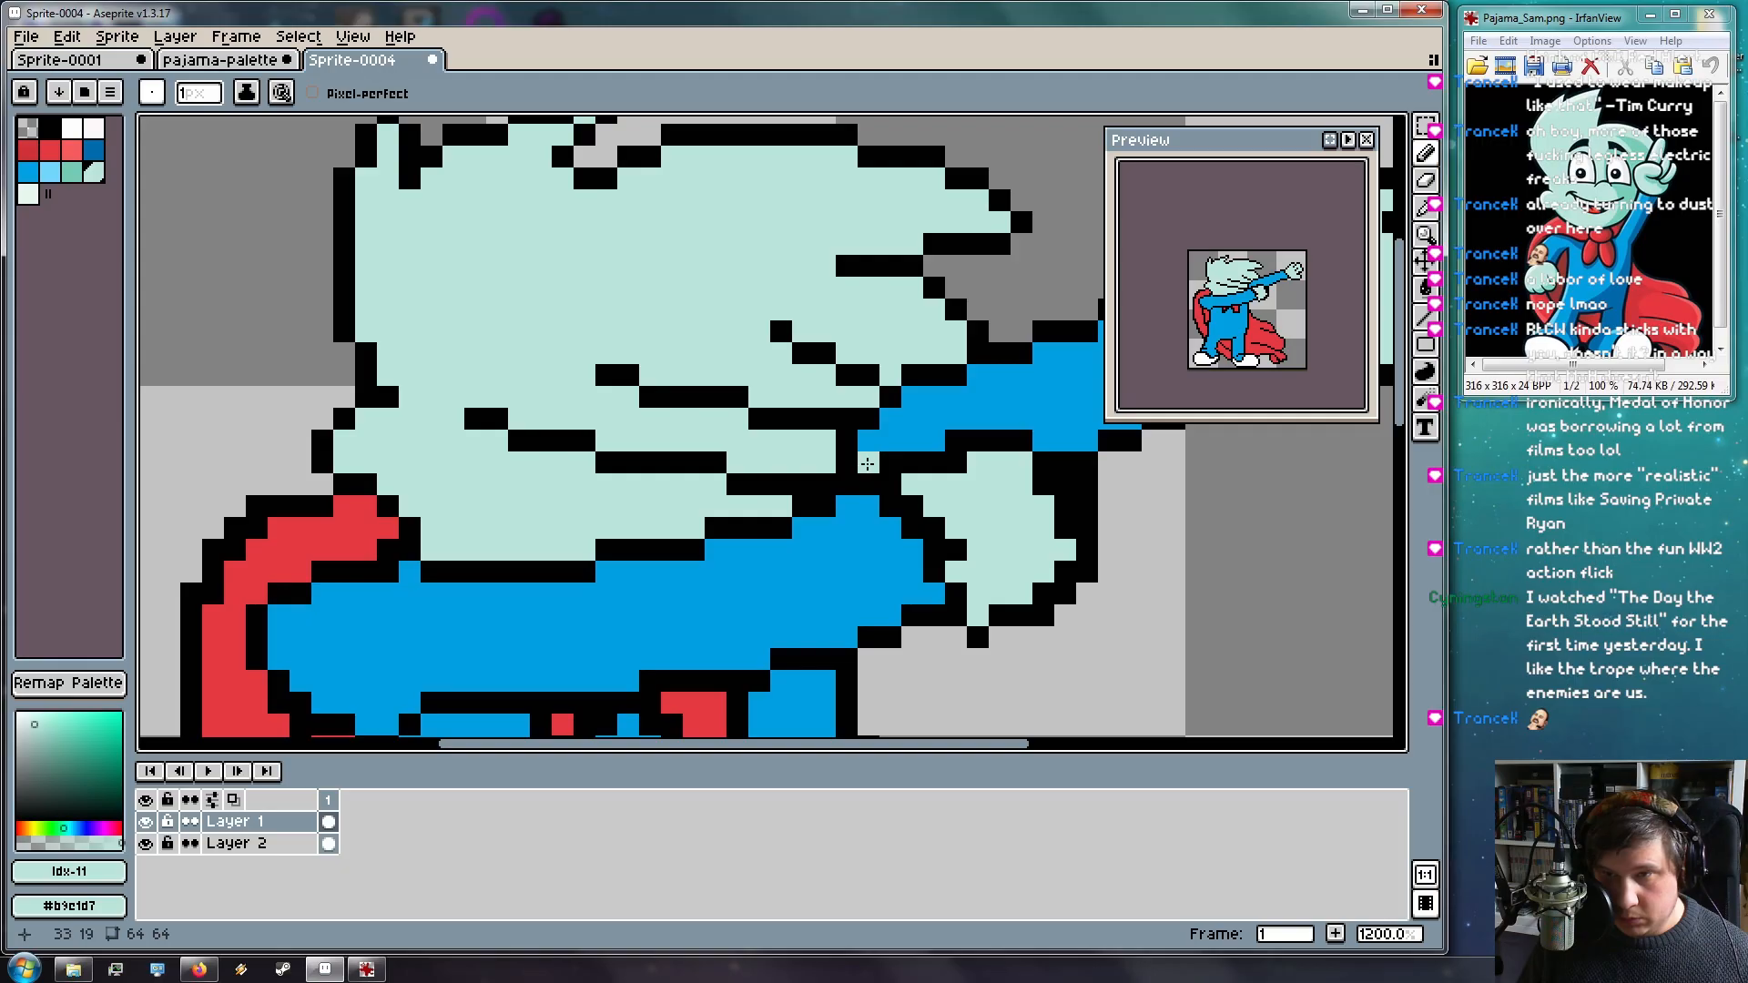
Turn the black and blue pixels just above the raised arm mint
mouse_move(783, 501)
mouse_down()
mouse_move(641, 507)
mouse_move(657, 518)
mouse_up()
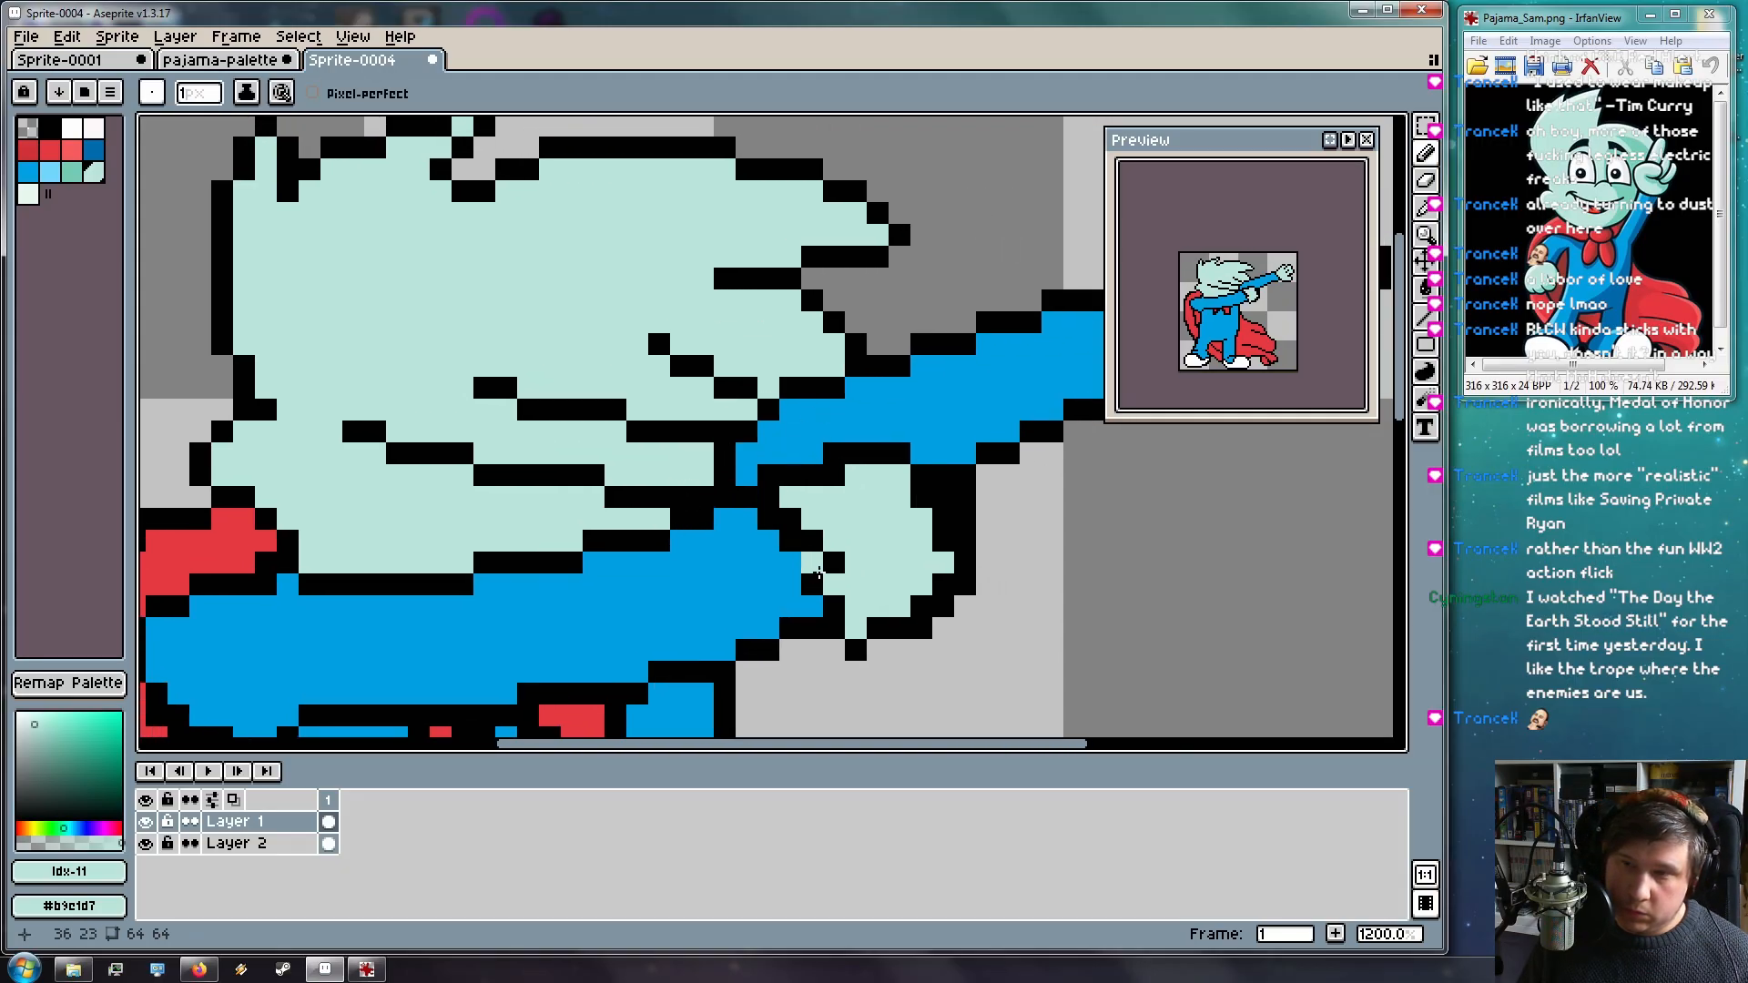
drag(791, 388, 828, 385)
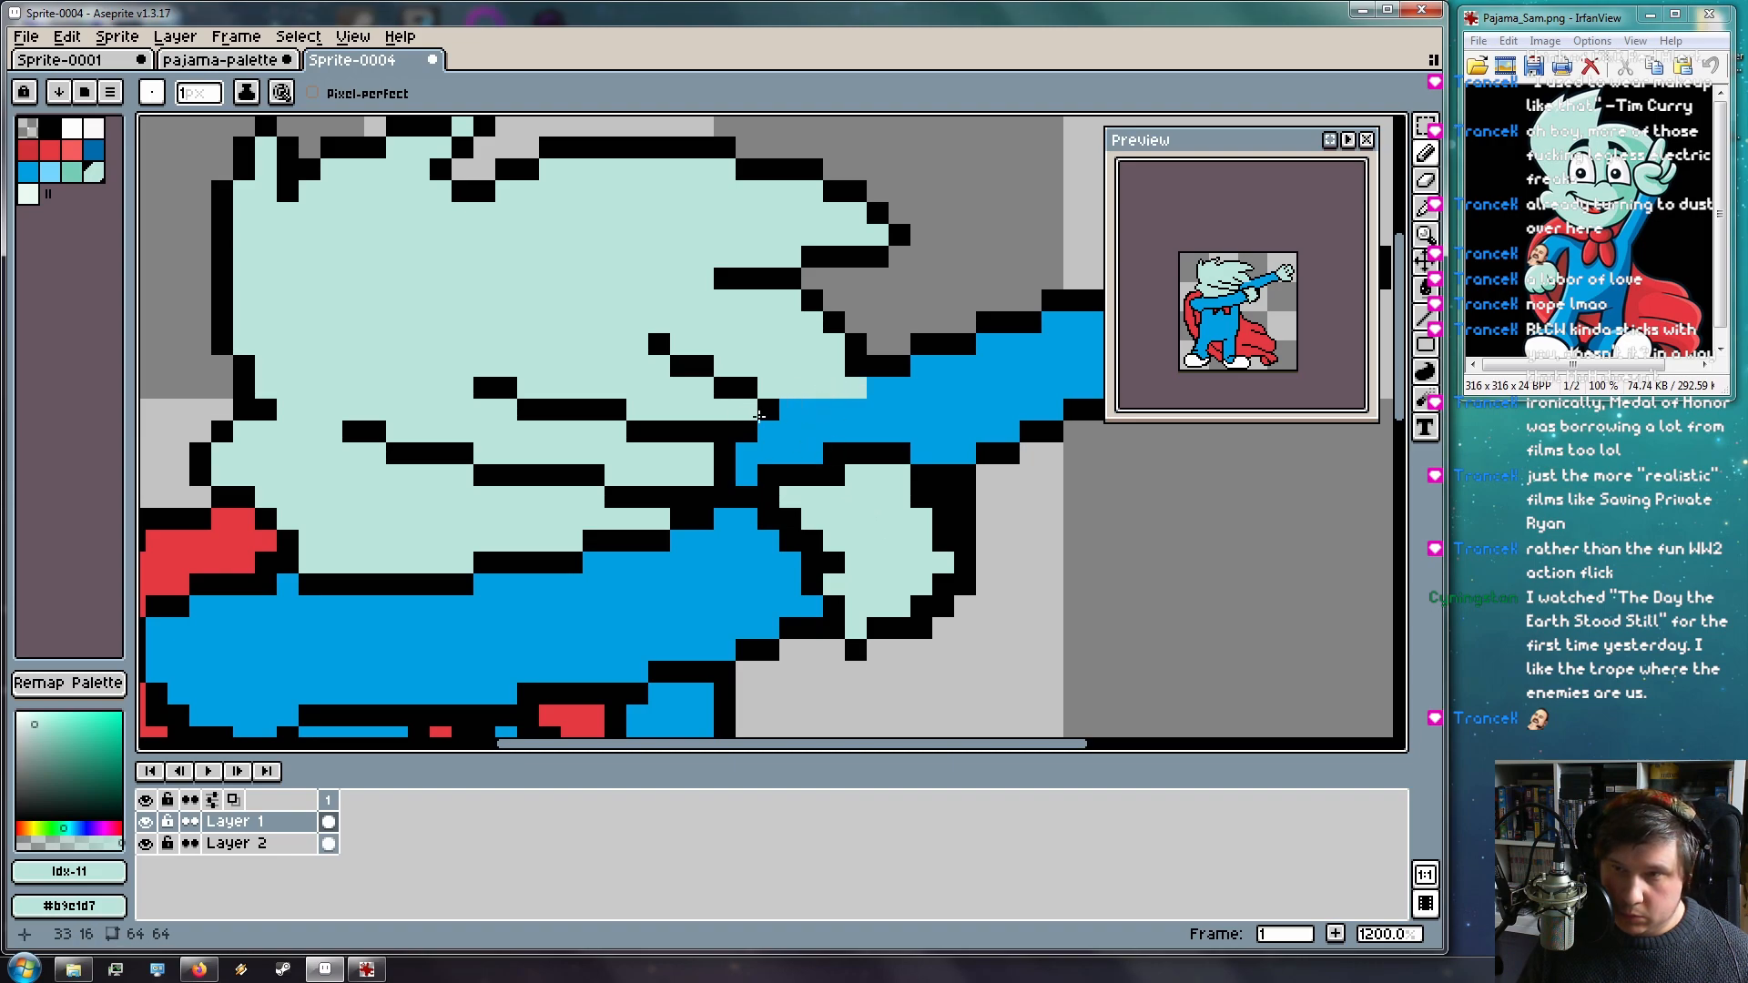
click(784, 416)
drag(708, 458, 768, 458)
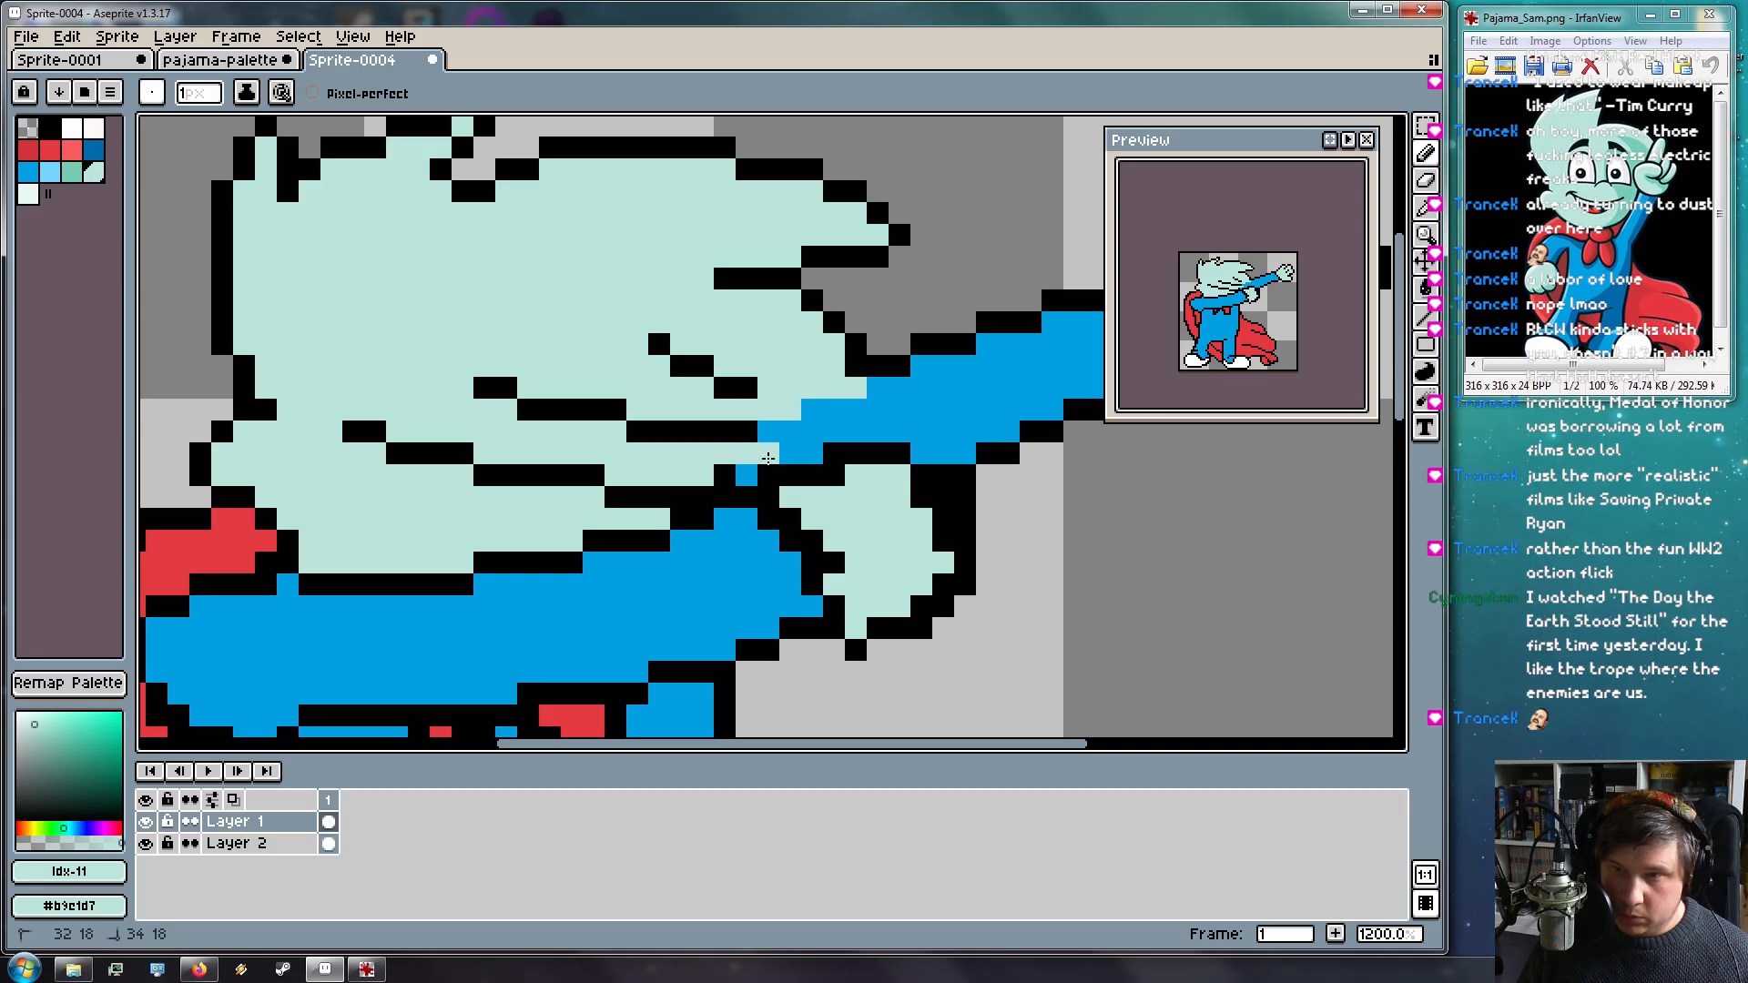
click(746, 476)
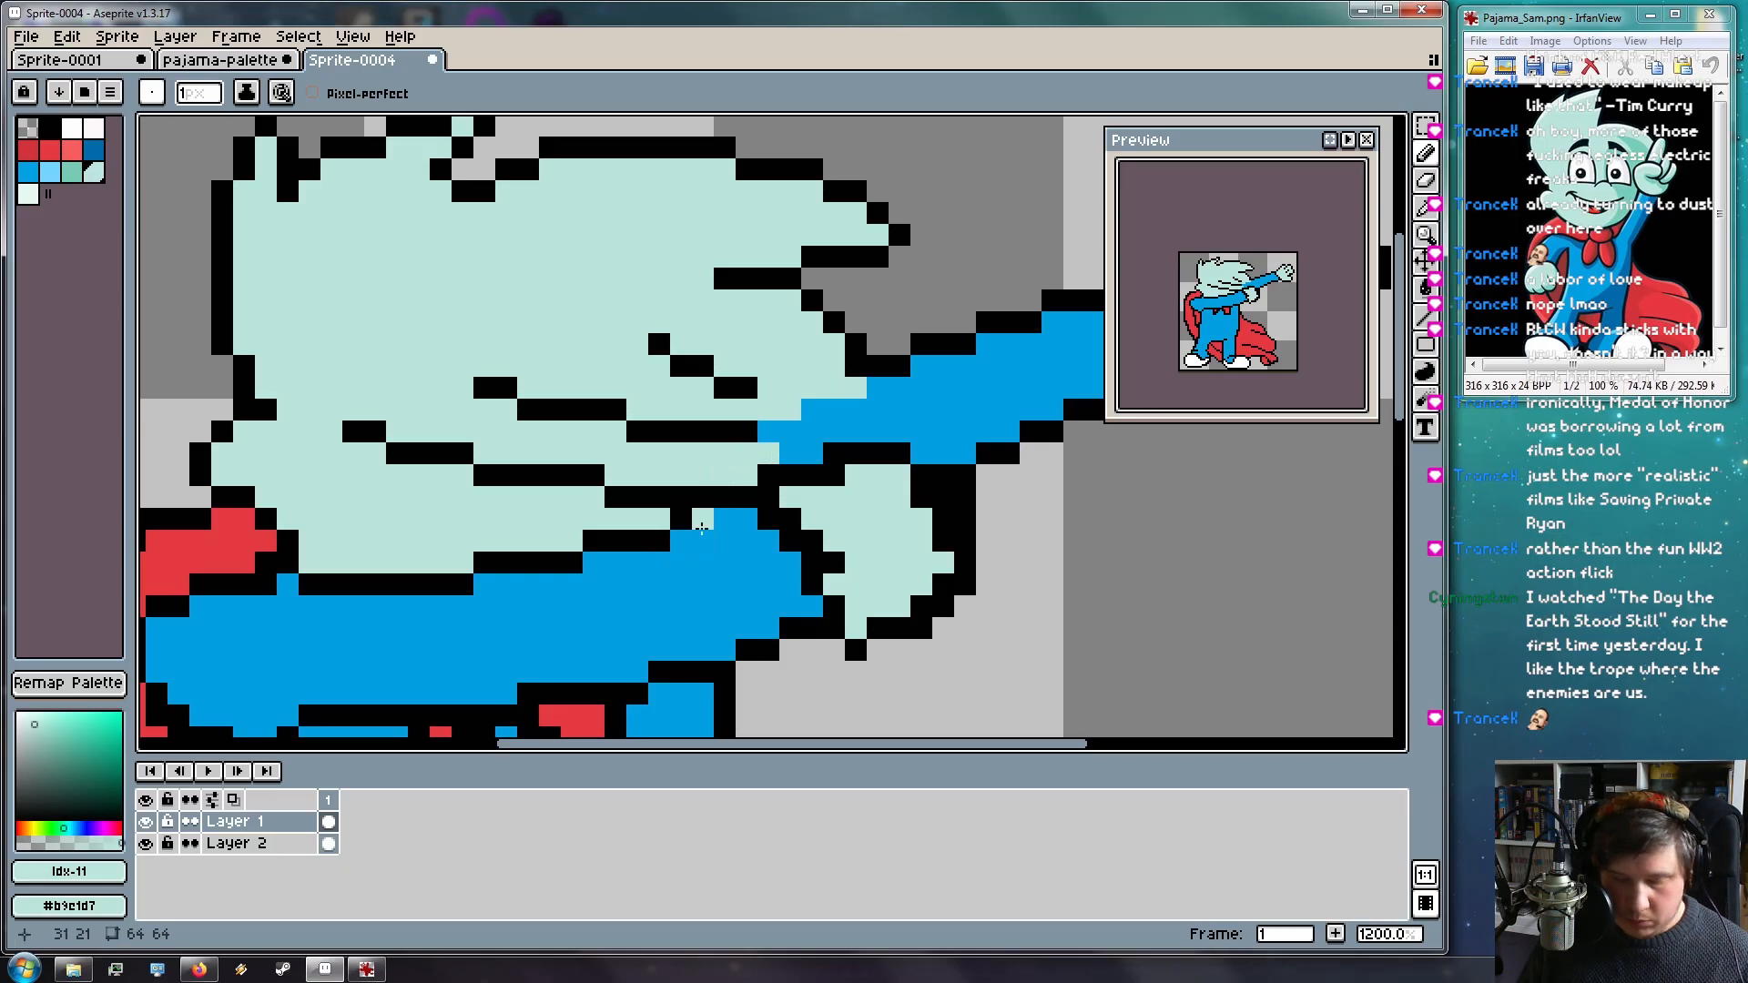
Draw black outline lines along the top and side of the raised arm
key(i)
click(719, 427)
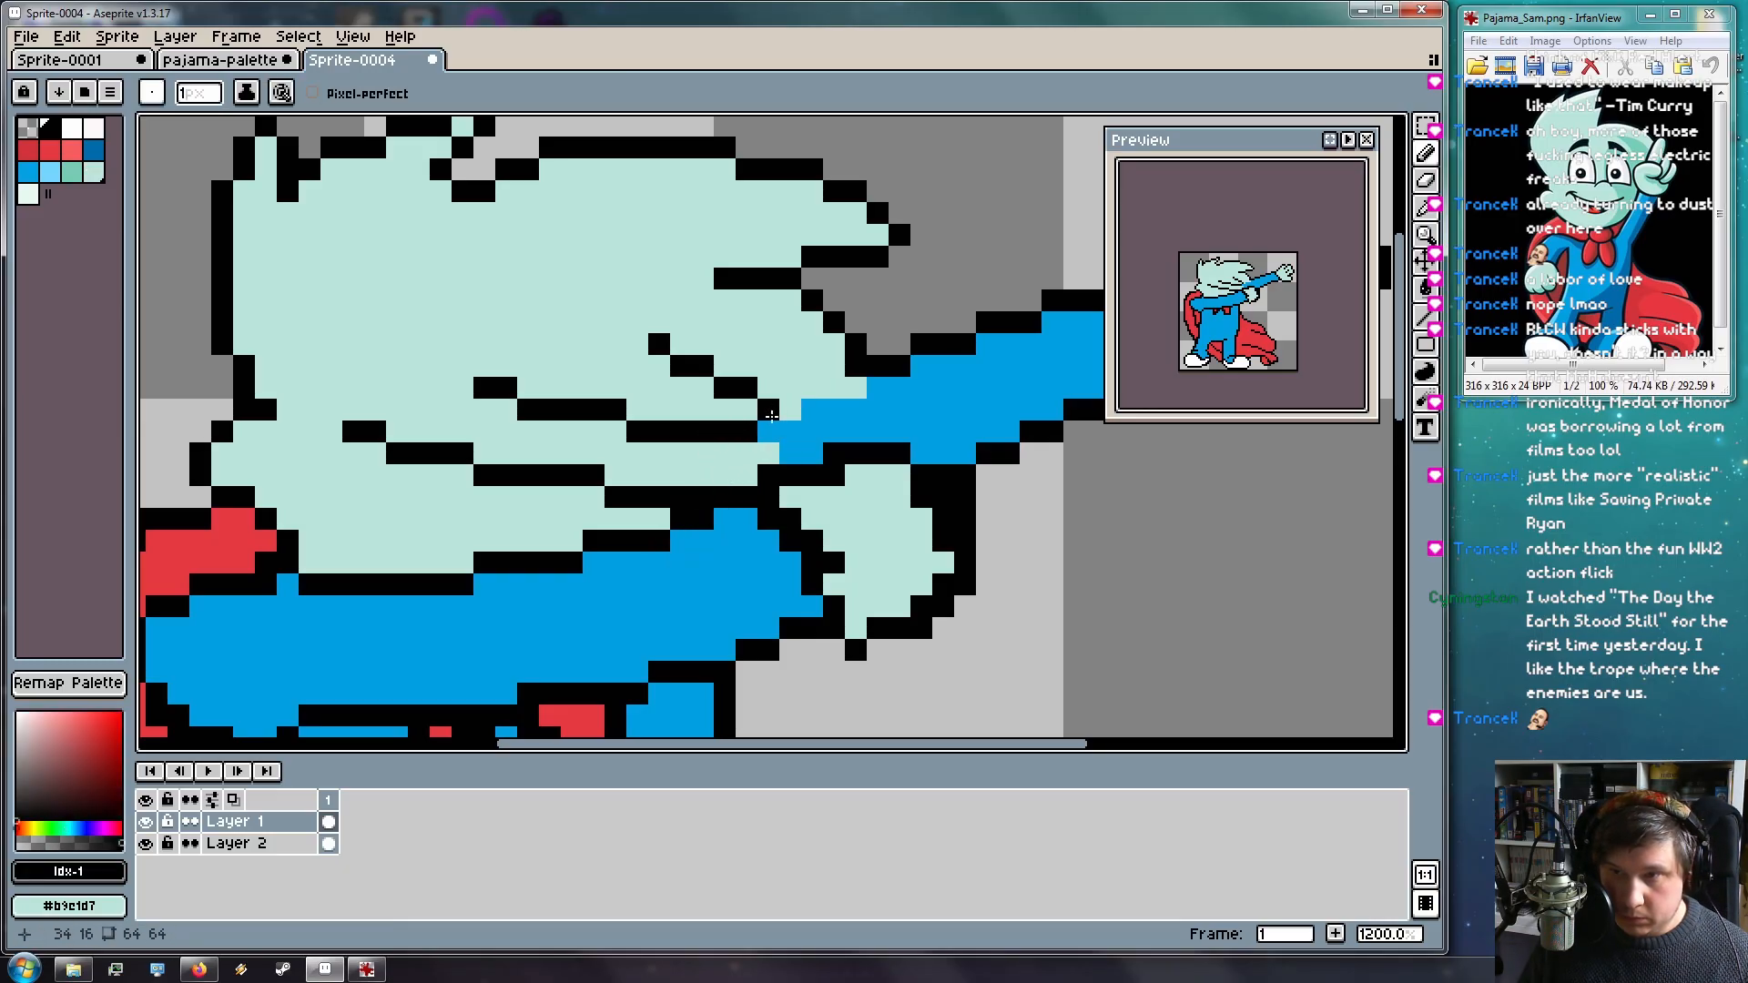
key(l)
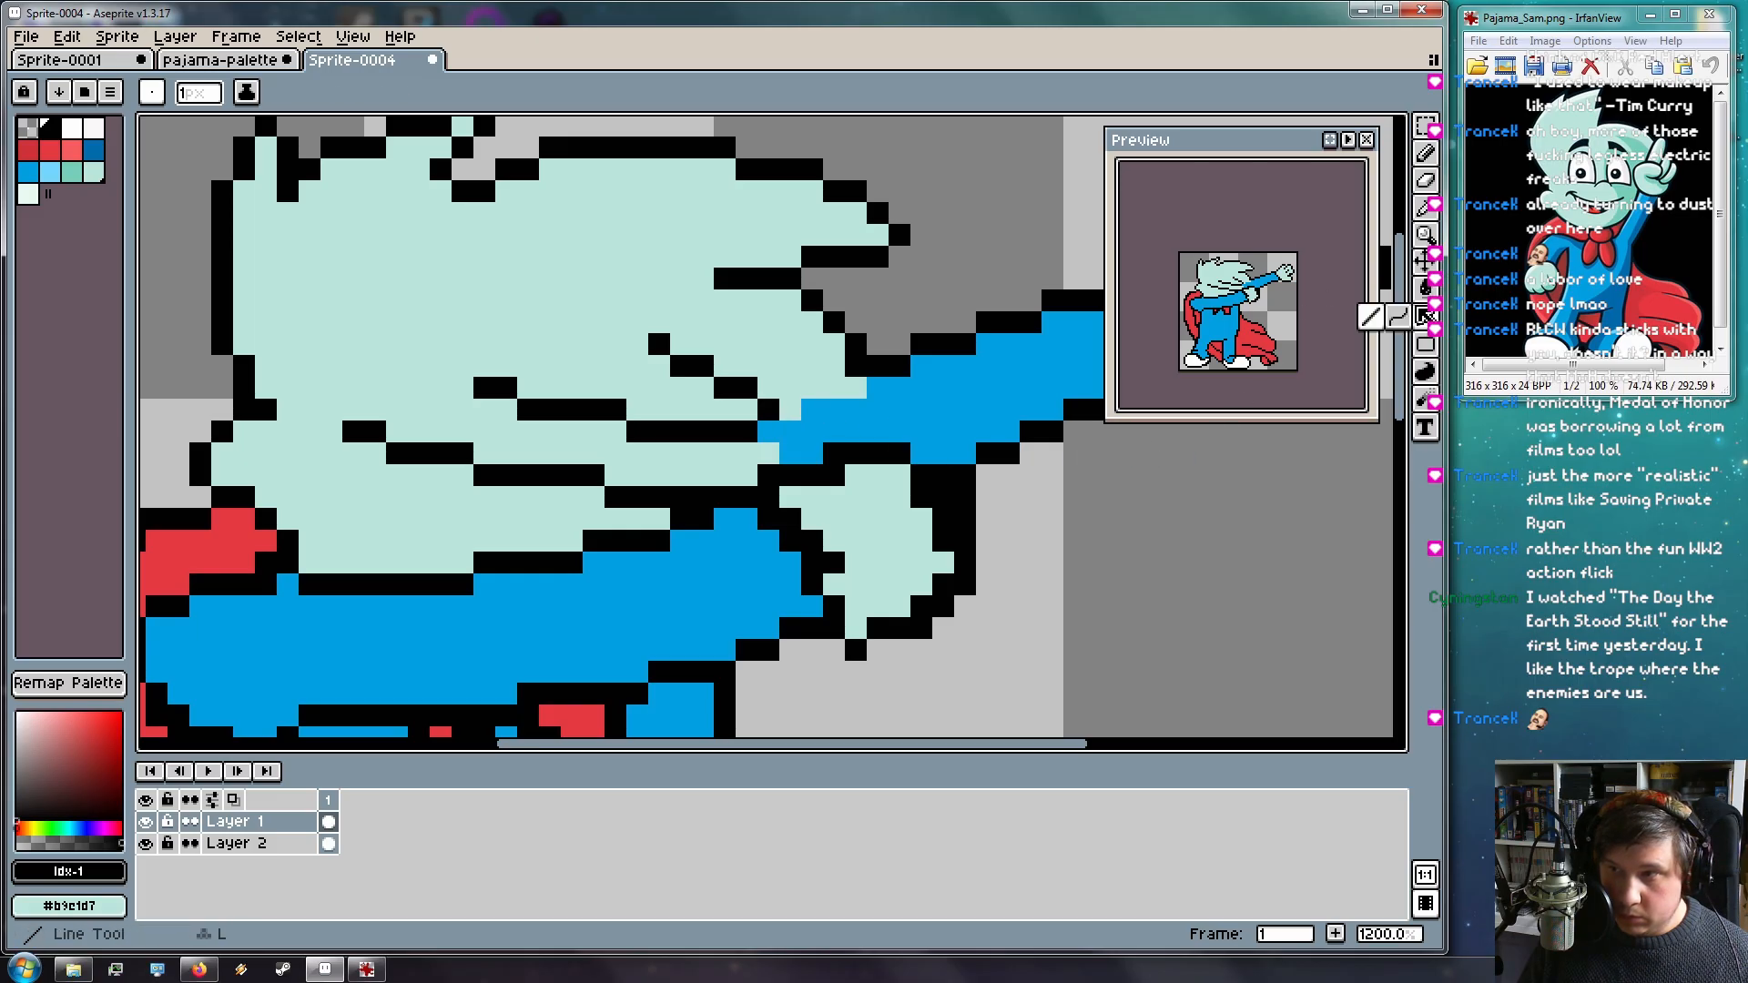
mouse_move(771, 406)
mouse_down()
mouse_move(883, 409)
mouse_move(863, 410)
mouse_up()
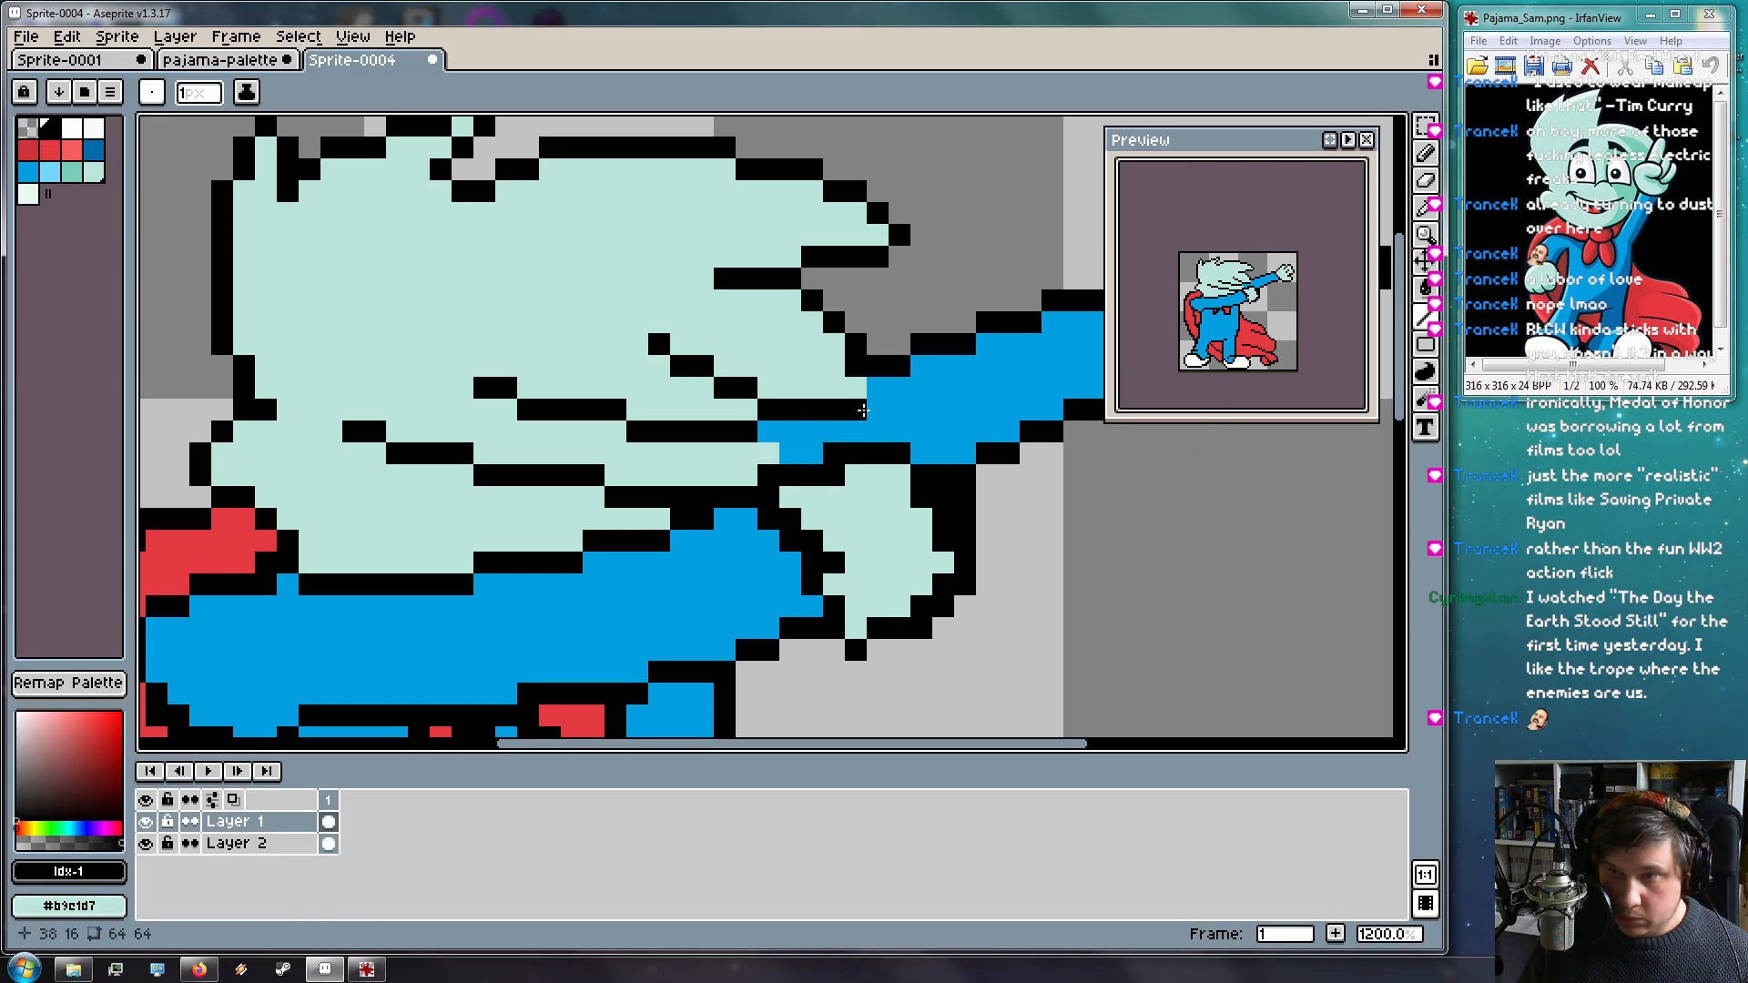
drag(856, 323, 876, 409)
drag(771, 432, 807, 457)
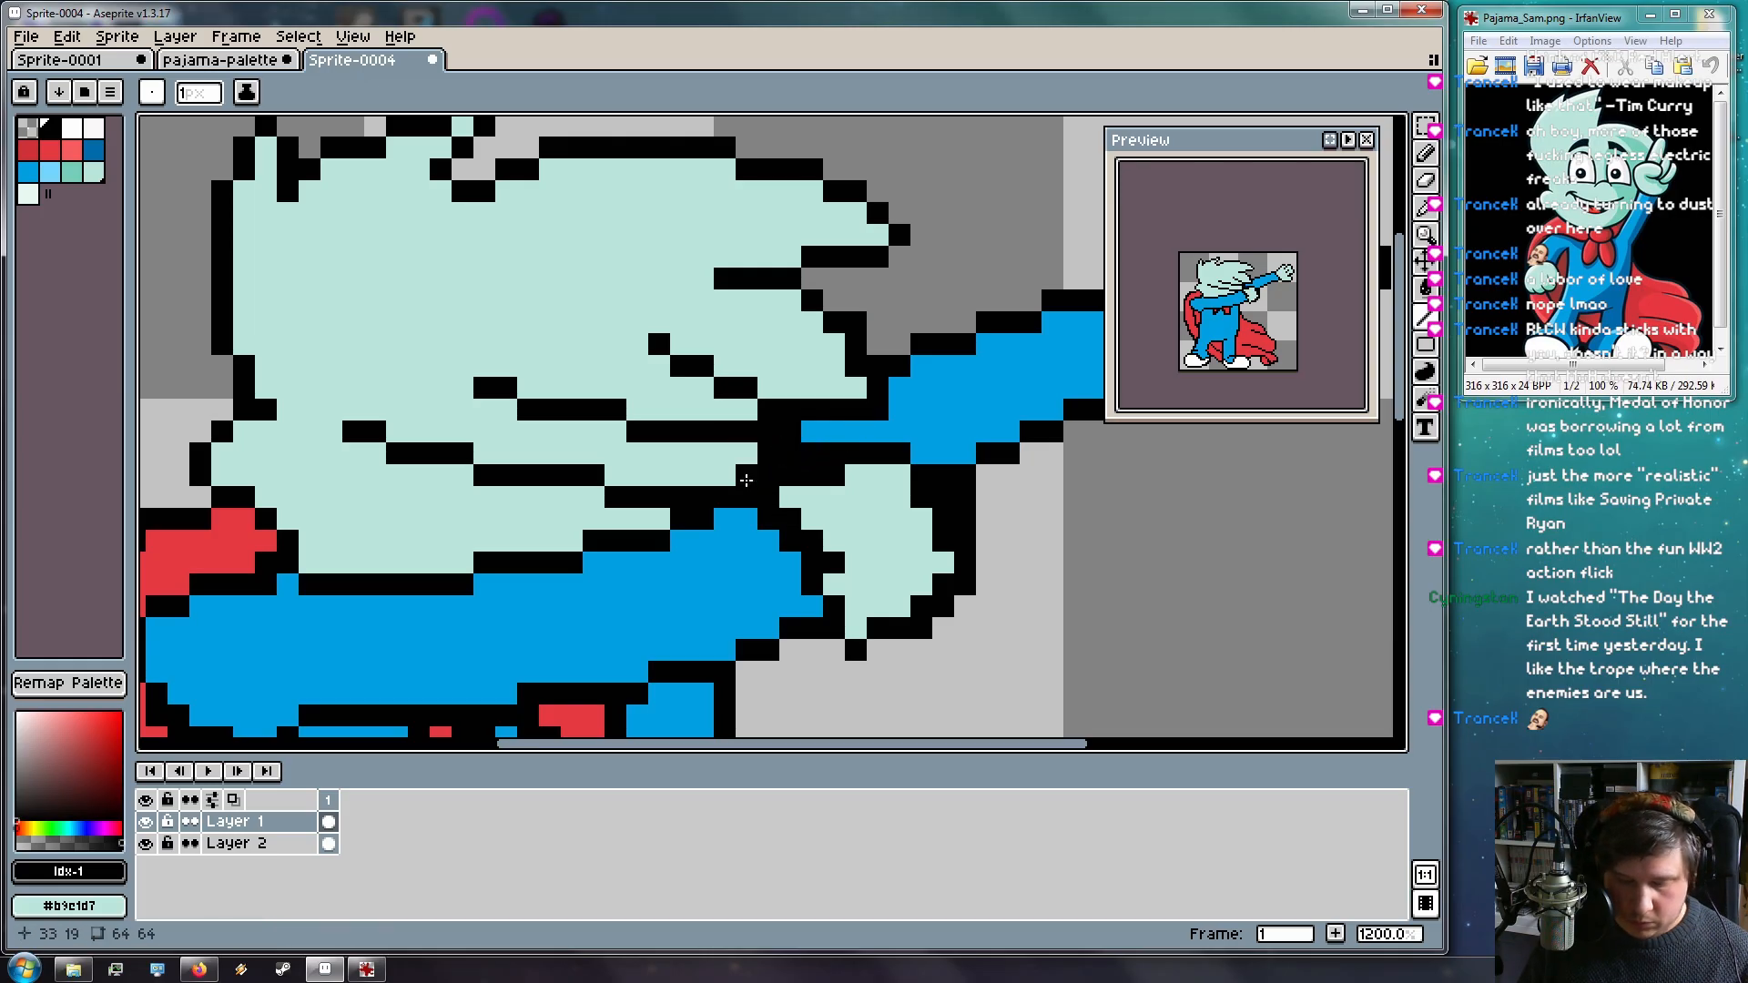
Repaint the black outline pixels at the hair–arm join mint, undoing one misplaced pixel
key(i)
click(747, 476)
key(b)
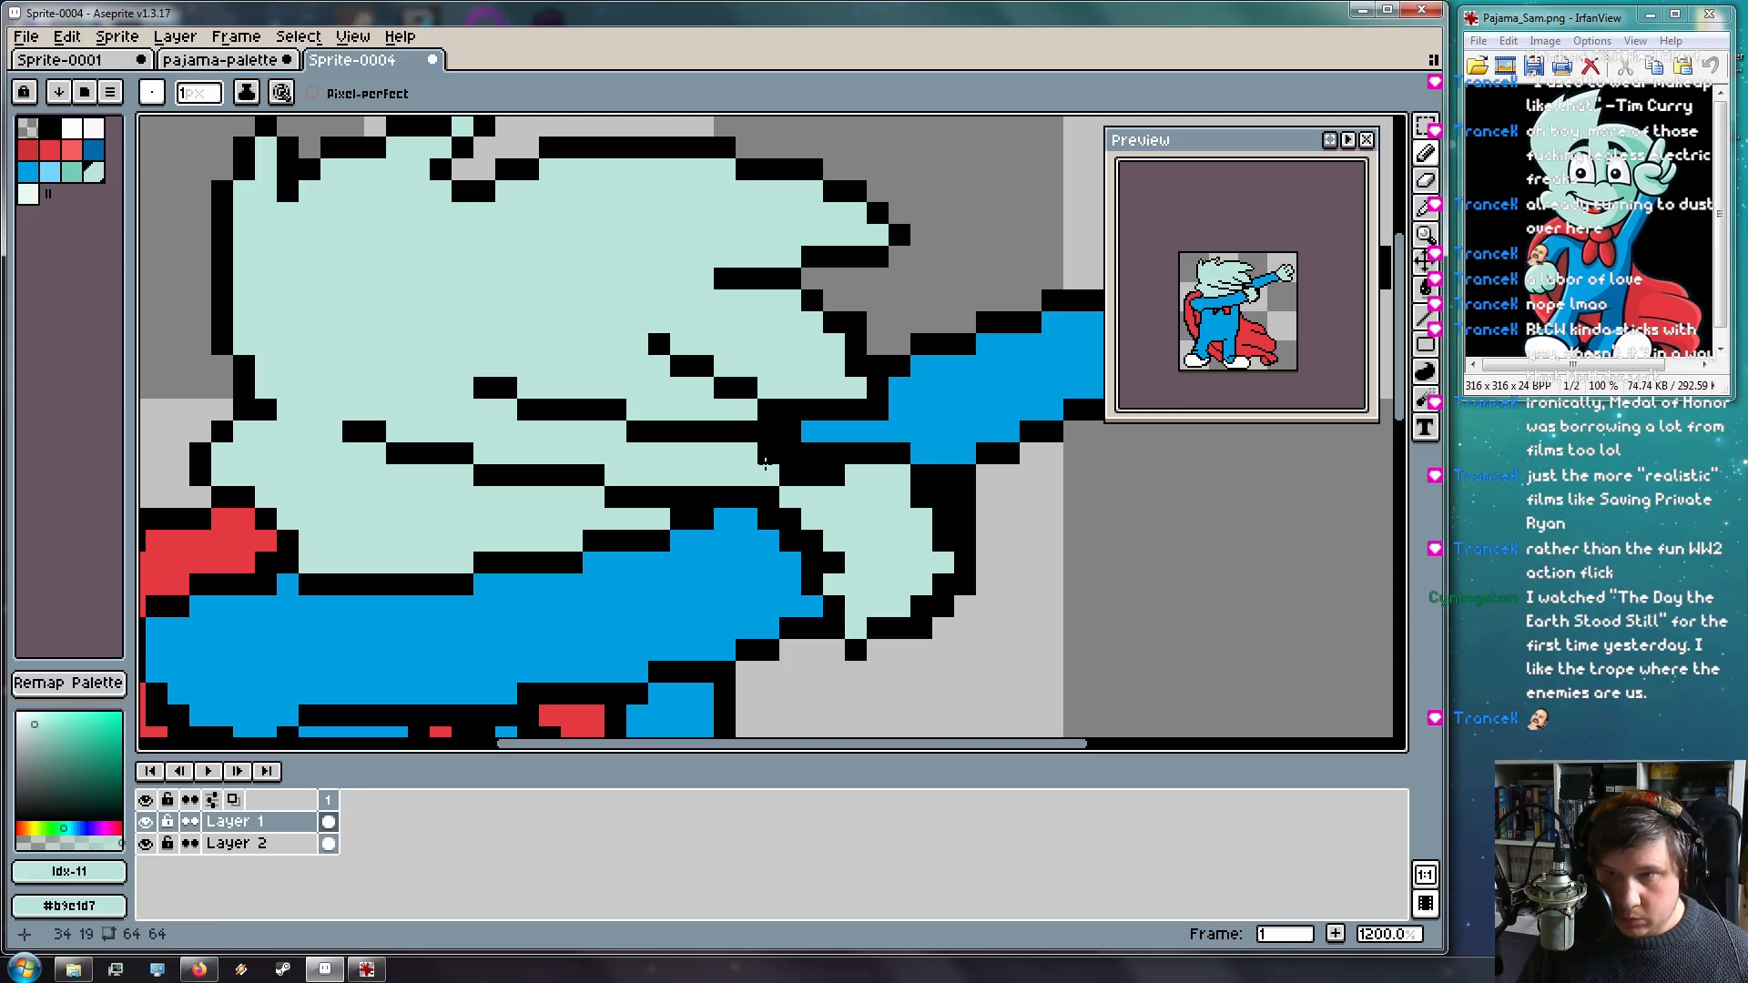
mouse_move(779, 592)
mouse_down()
mouse_move(664, 522)
mouse_move(647, 534)
mouse_up()
click(694, 420)
mouse_move(680, 423)
mouse_down()
mouse_move(644, 474)
mouse_move(641, 416)
mouse_up()
right_click(641, 417)
click(692, 503)
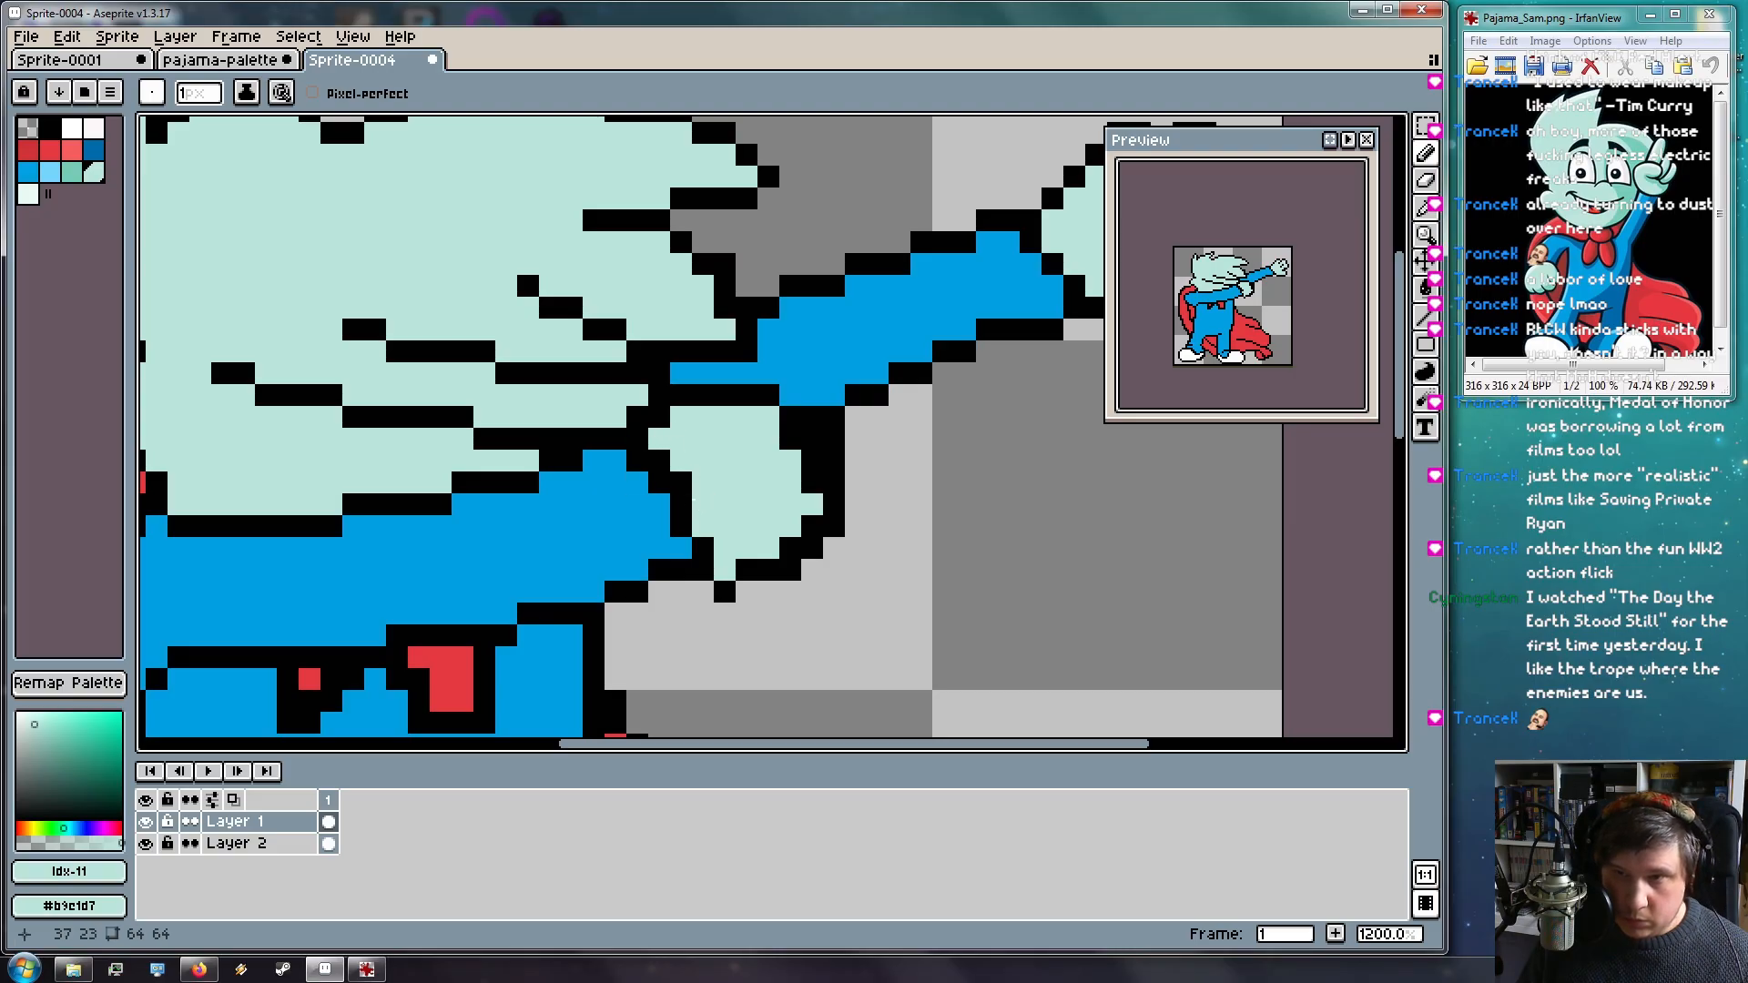
key(ctrl+z)
Place black pixels in the lower face, clearing one stray placement
drag(790, 524, 1005, 521)
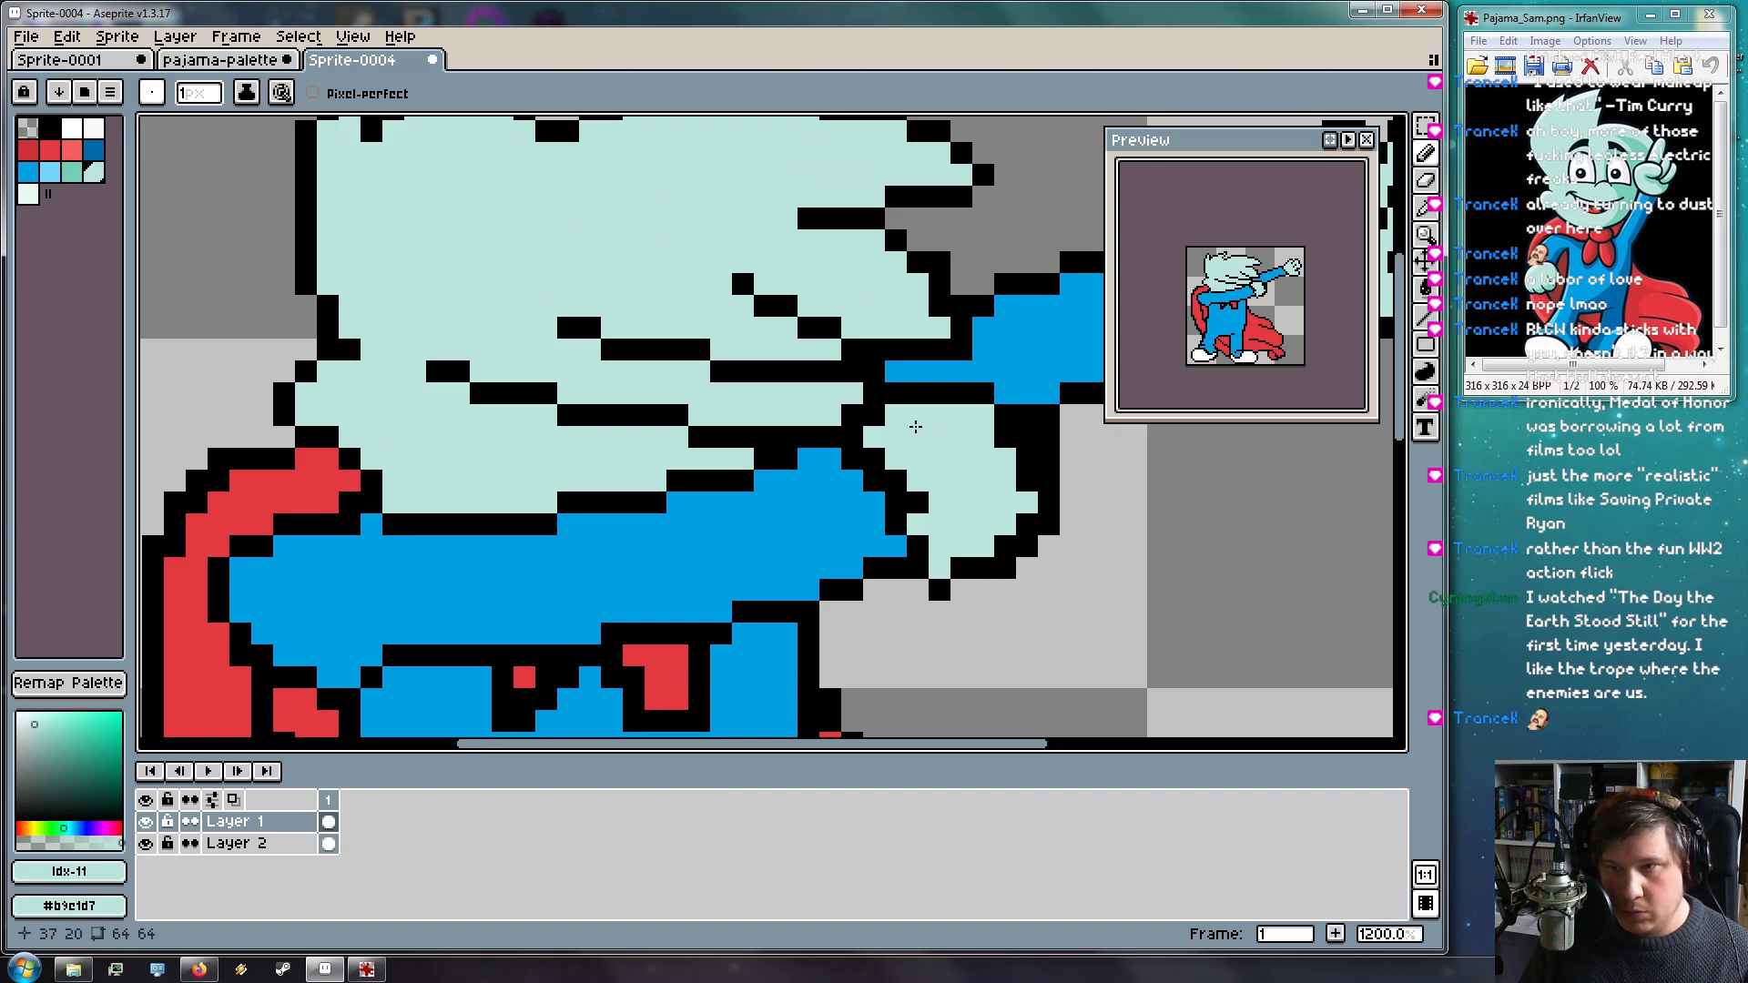
drag(656, 485, 690, 505)
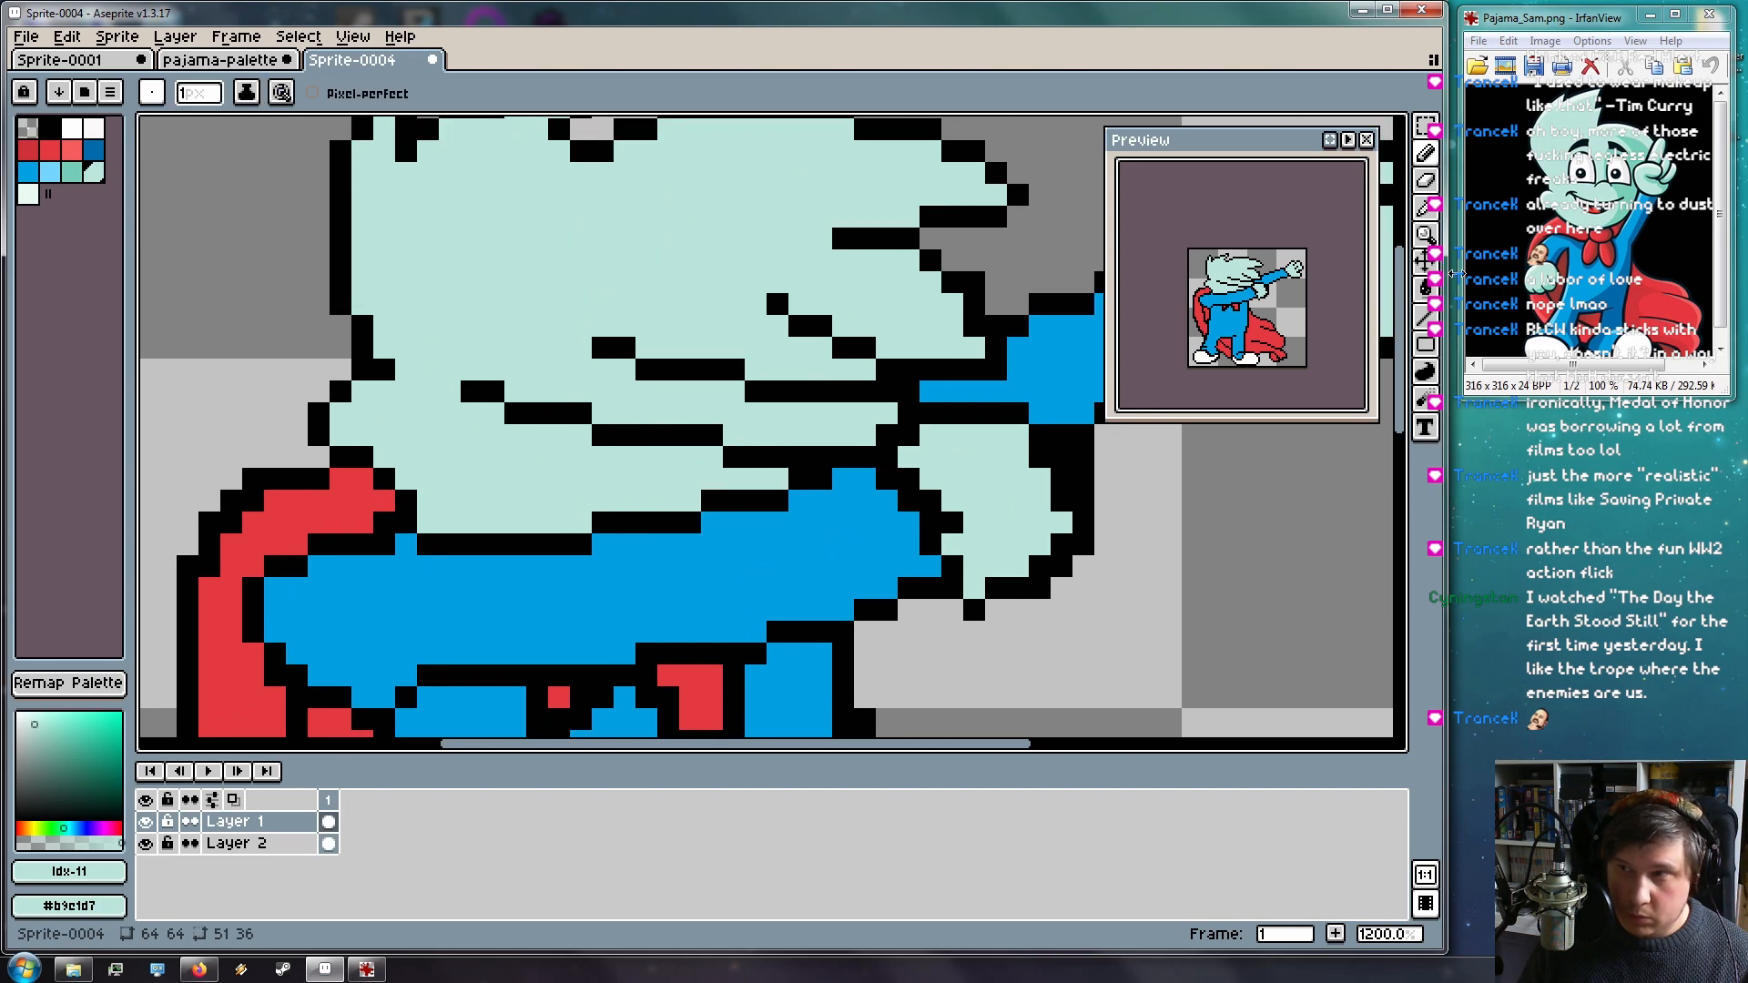
click(50, 127)
click(516, 477)
right_click(516, 477)
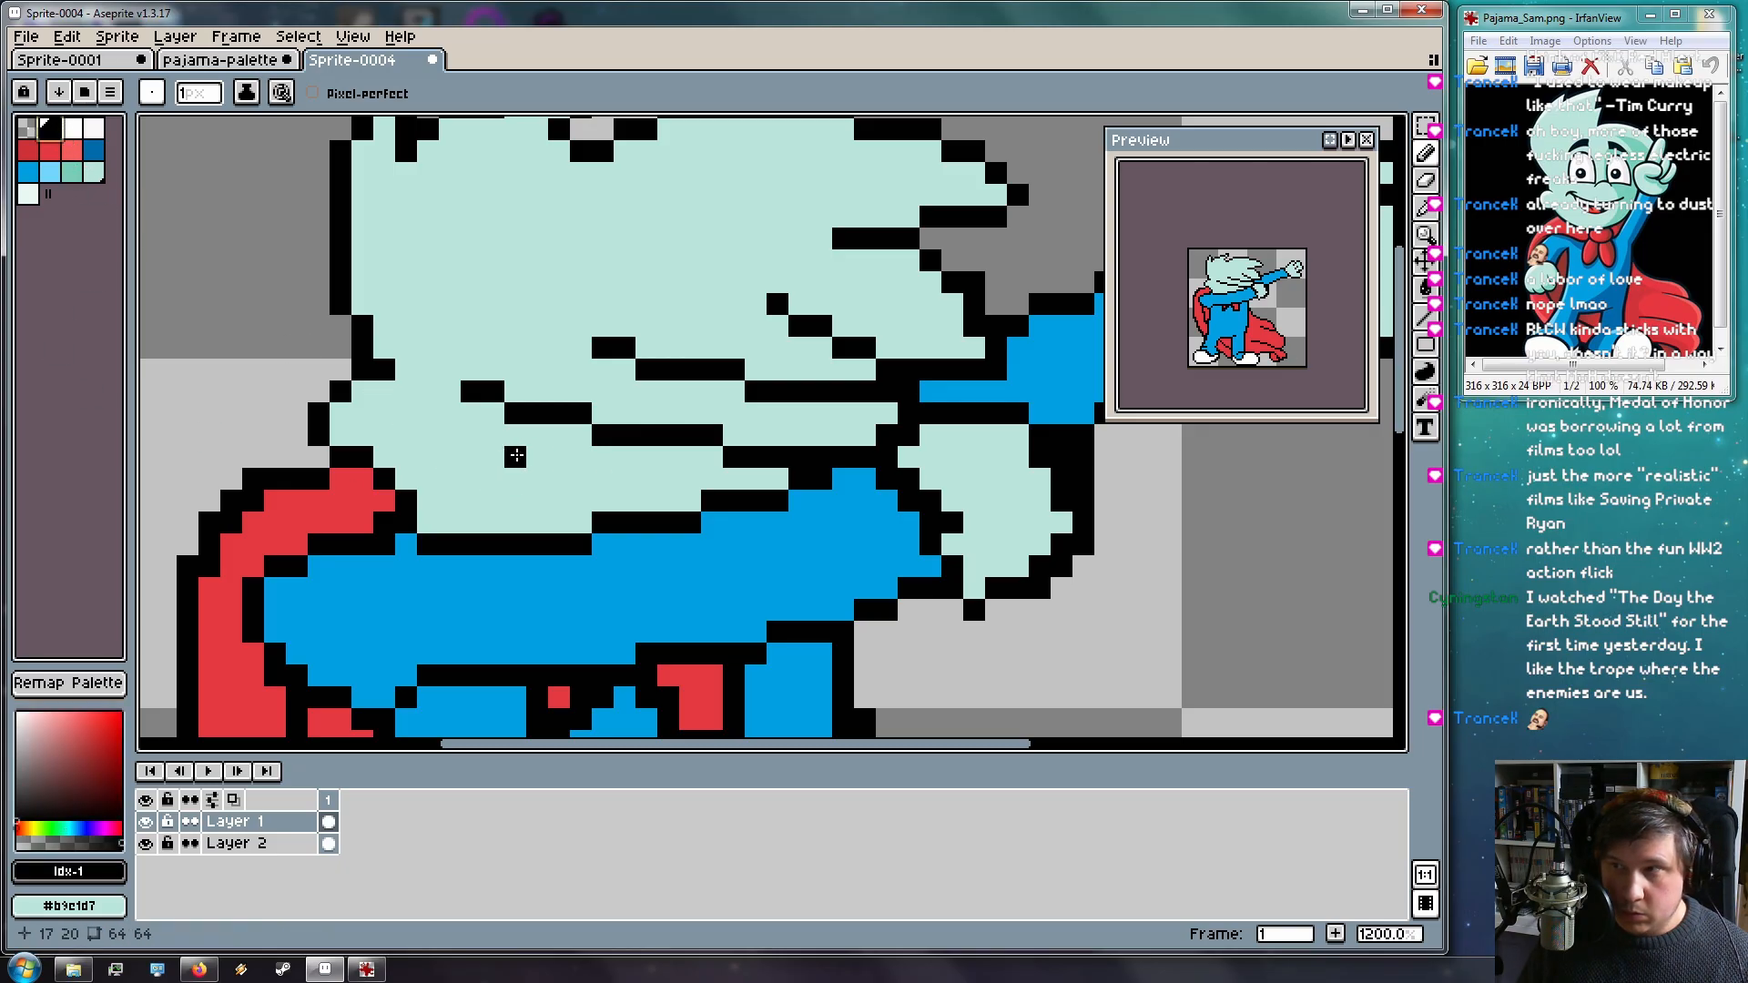
click(553, 471)
Draw a black mouth line with two white tooth pixels and a black pixel beside it
mouse_move(557, 456)
mouse_down()
mouse_move(453, 471)
mouse_move(543, 470)
mouse_up()
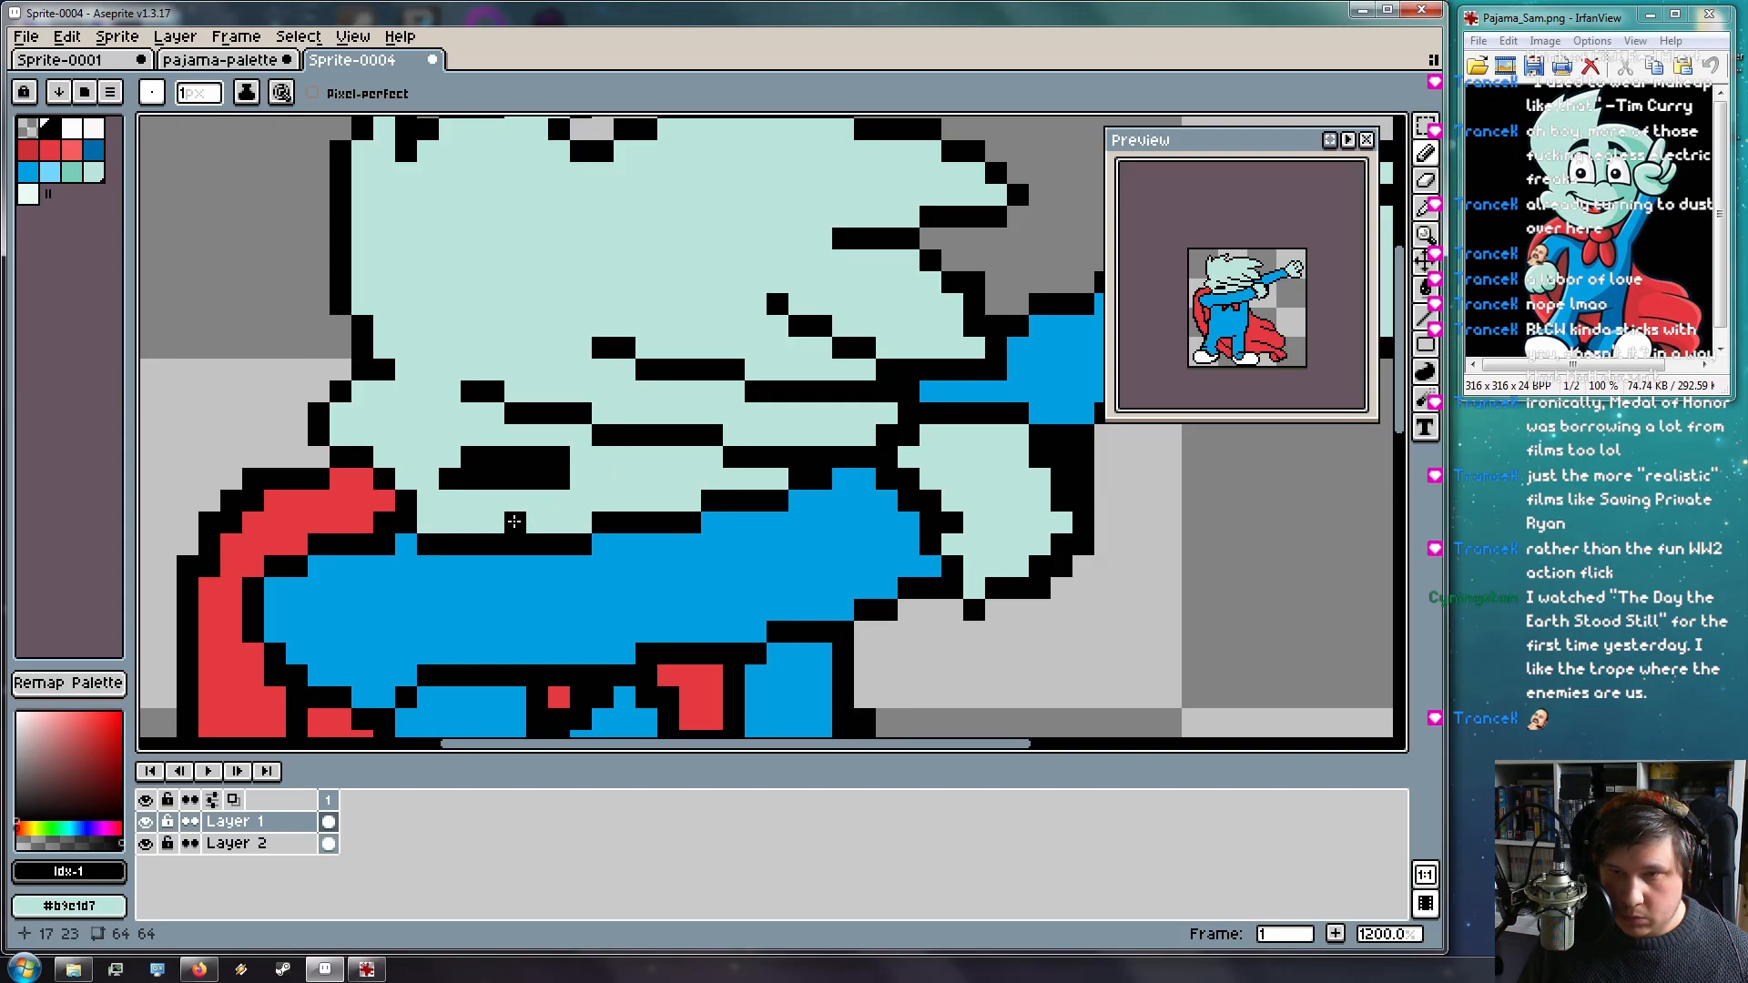
click(95, 134)
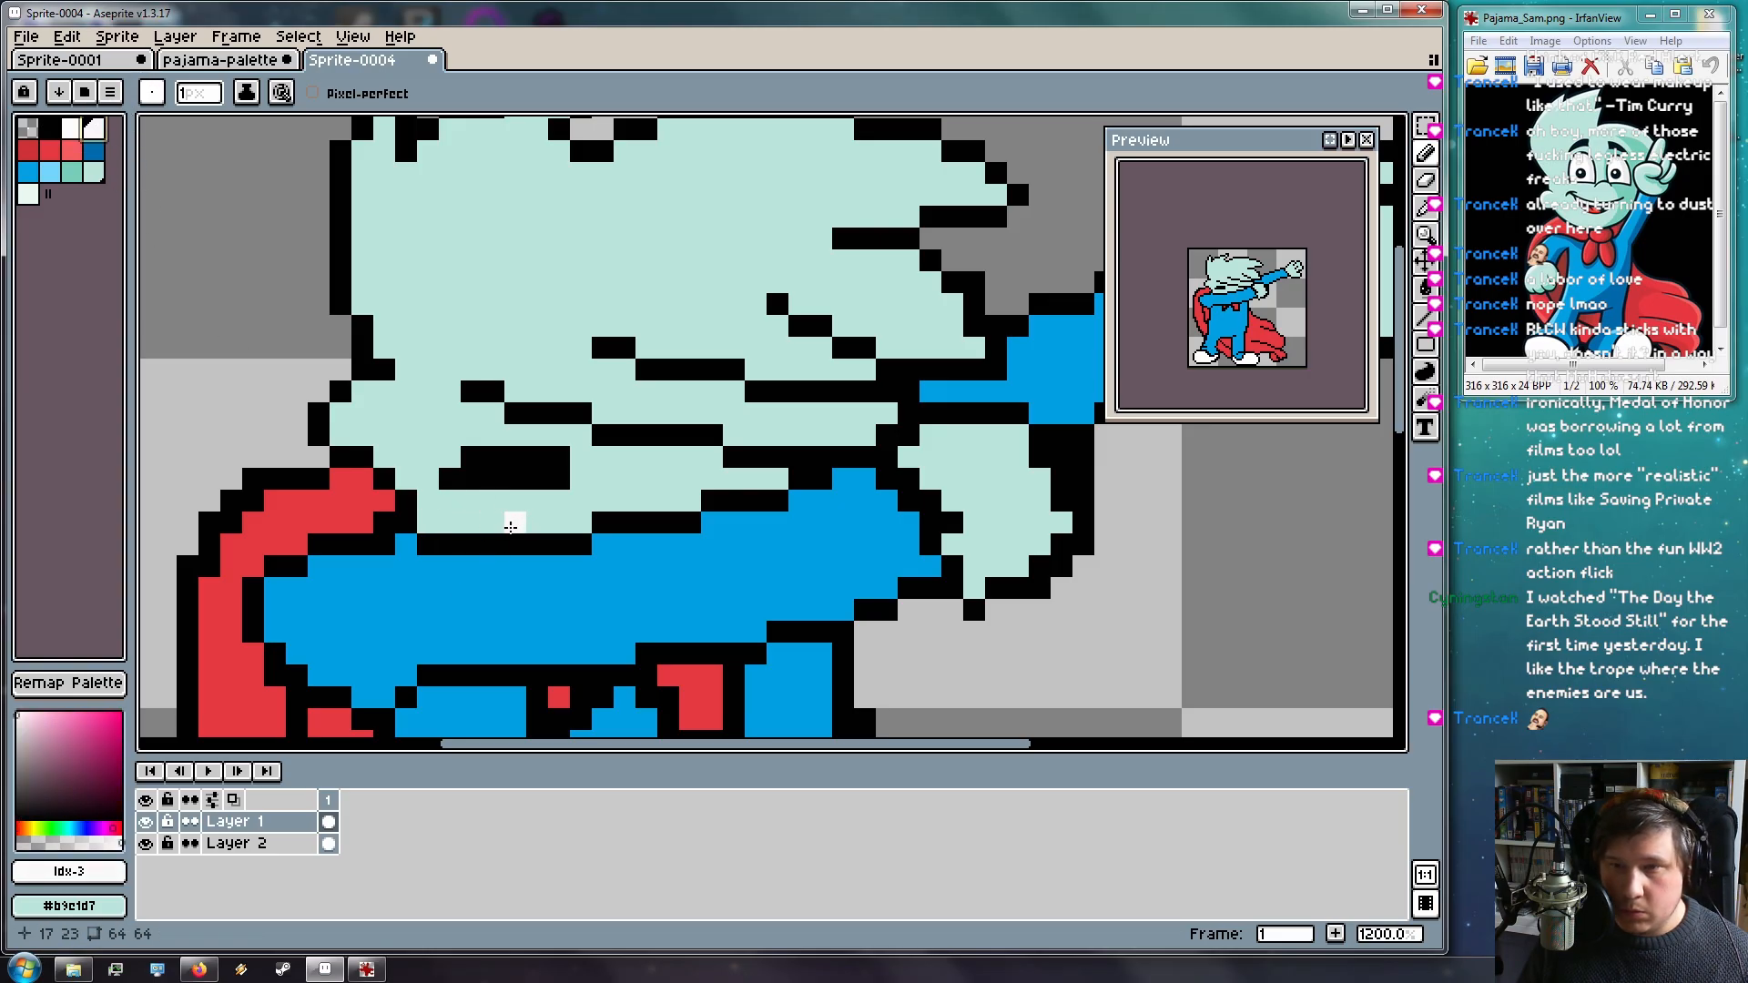
drag(501, 528, 489, 529)
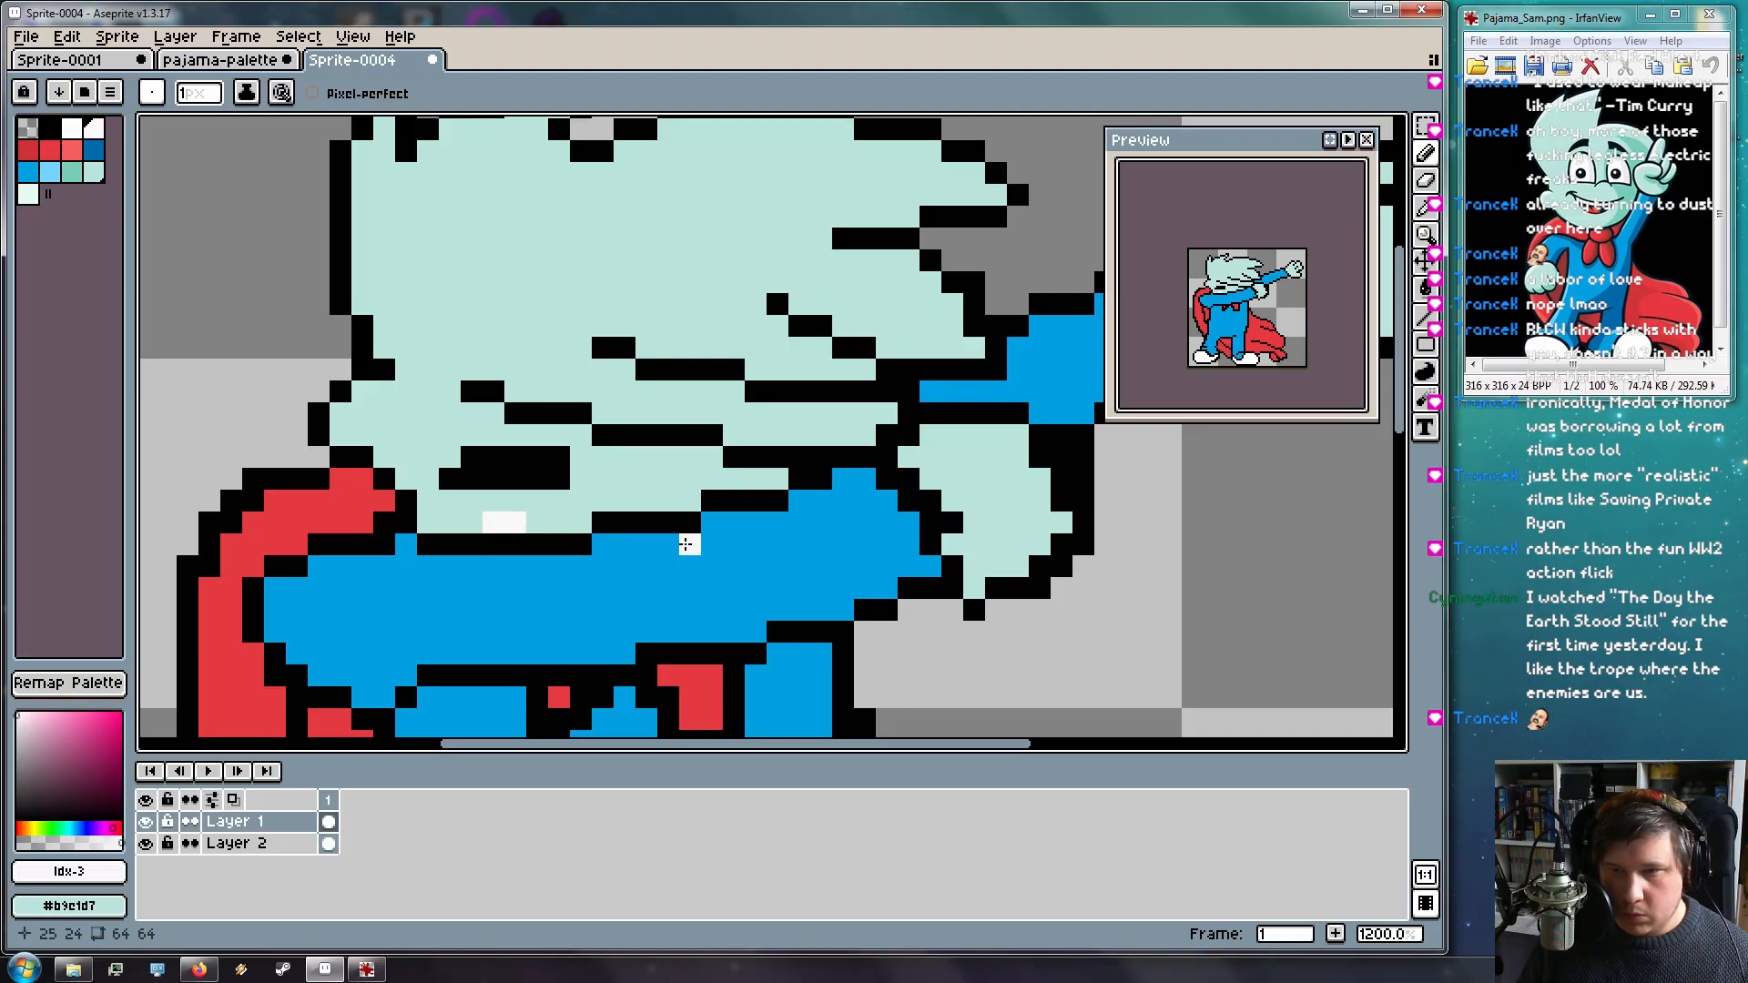
click(51, 129)
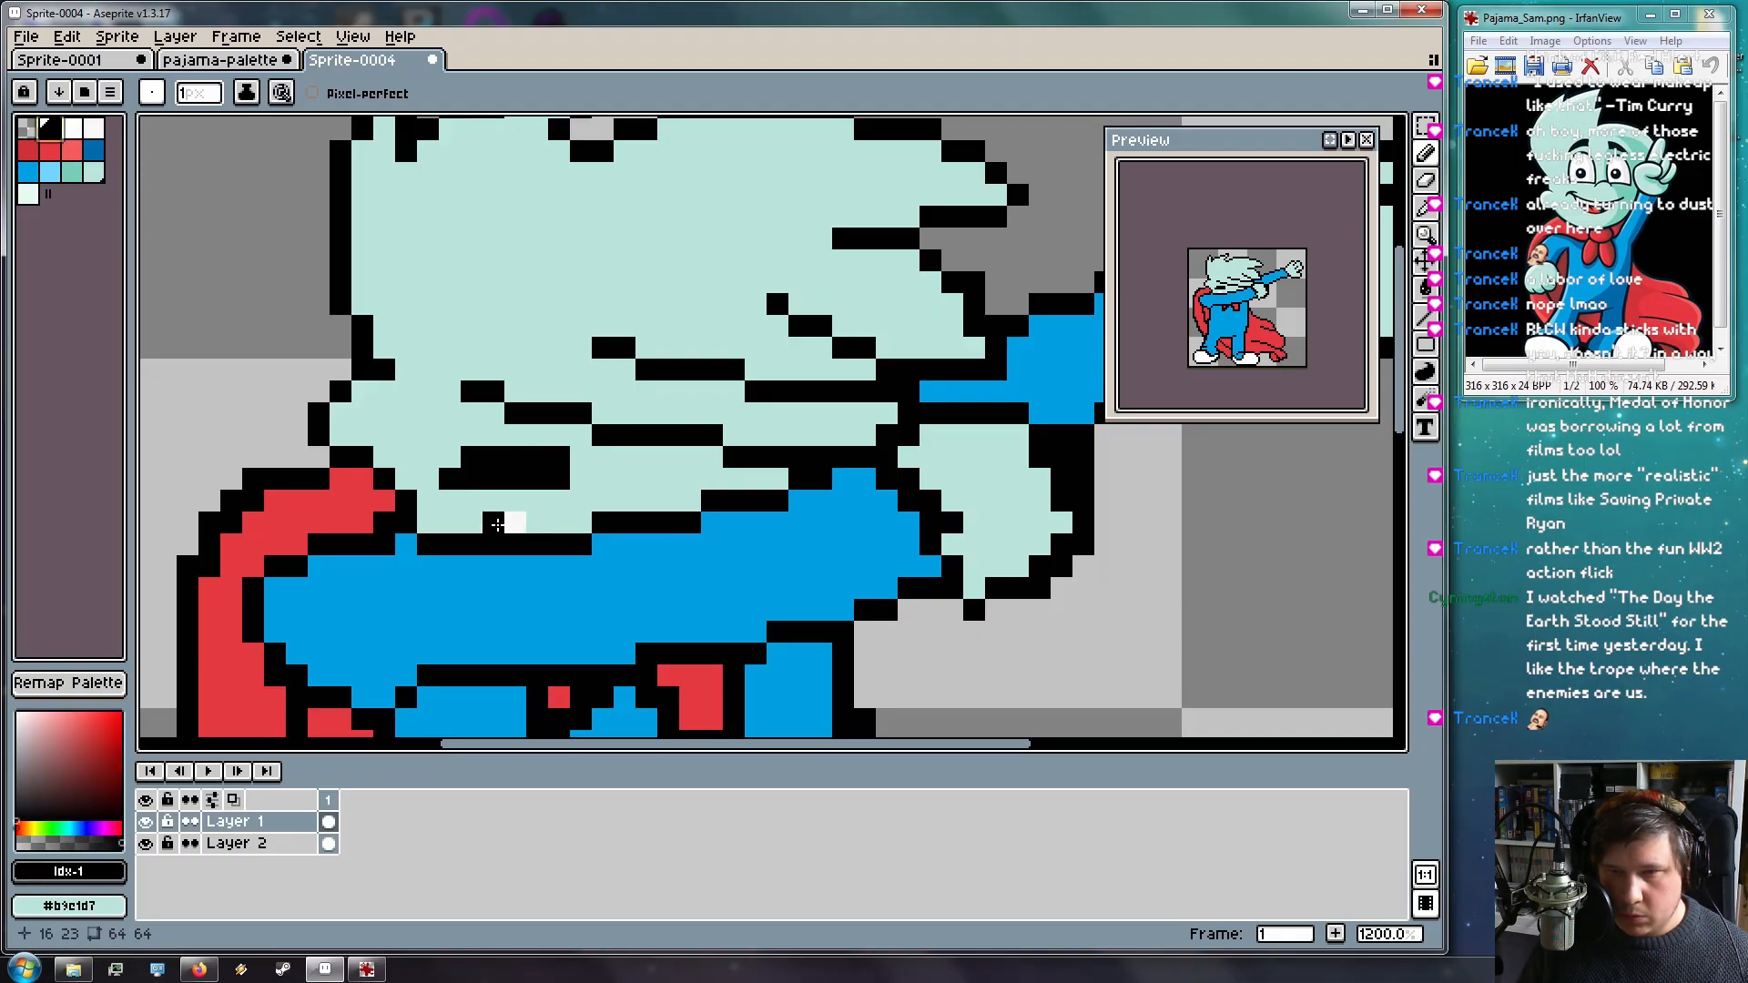
click(495, 522)
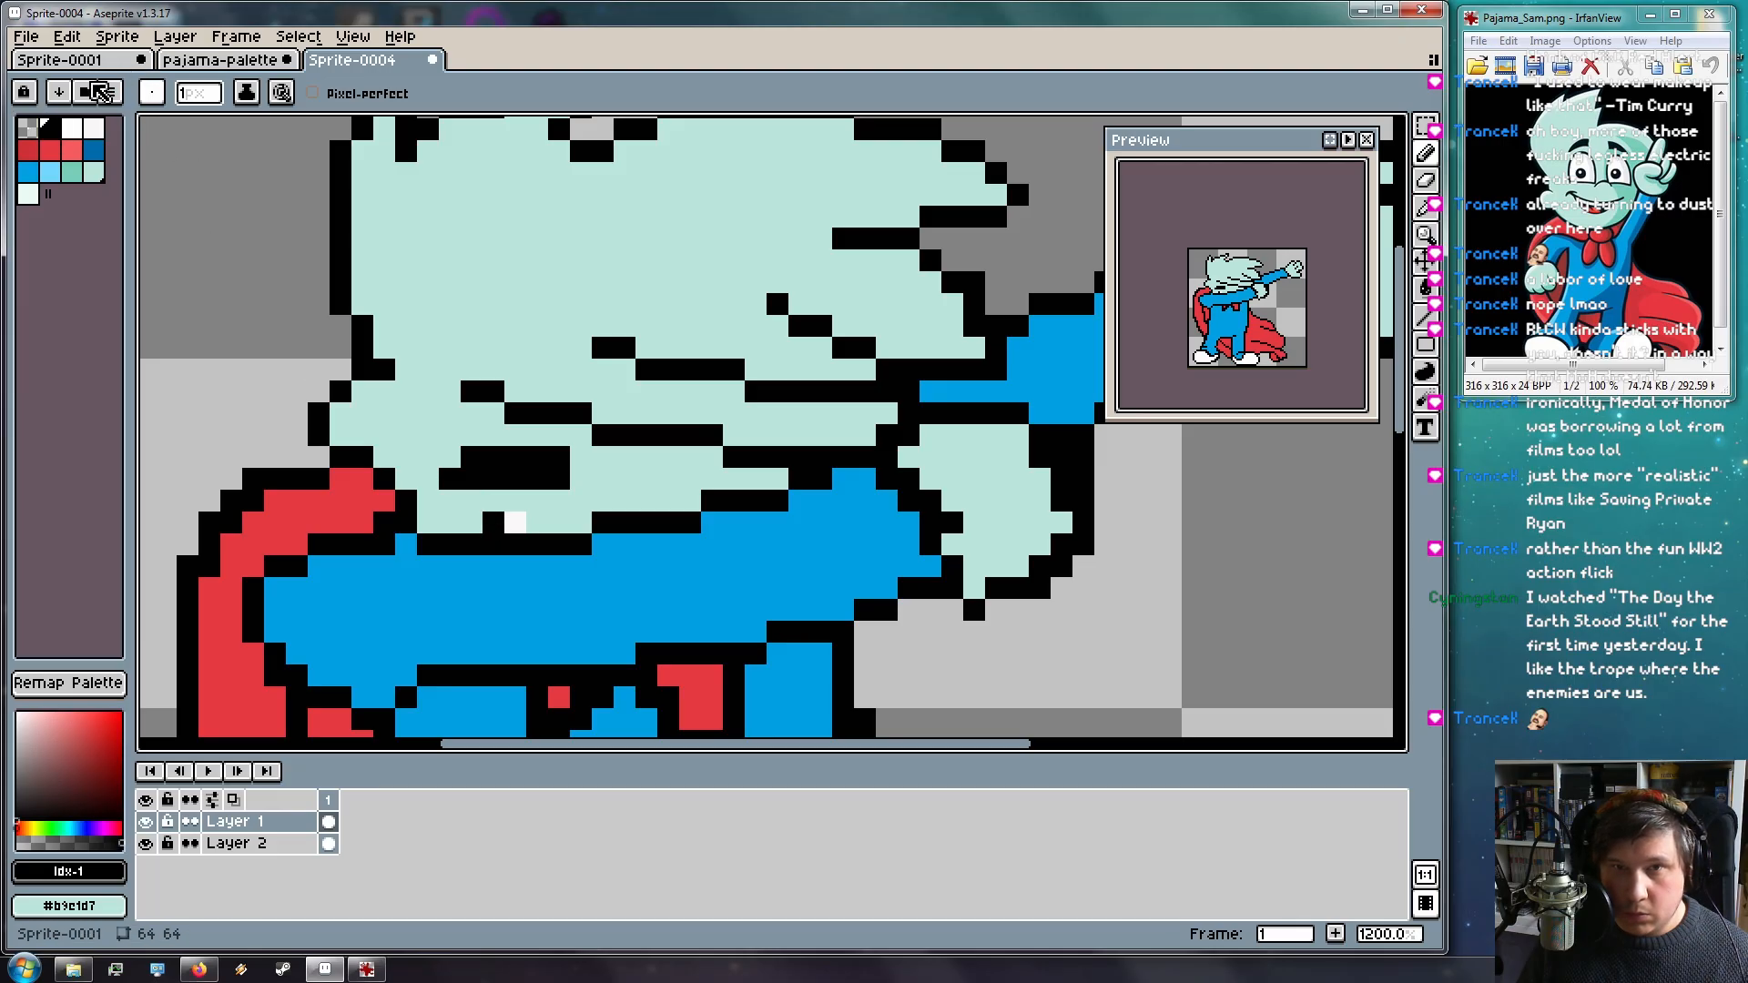
Paint pixel 15,23 and the gap between the teeth white, then add black pixels 24–25,21
click(102, 129)
click(75, 132)
click(472, 521)
scroll(744, 581, down, 4)
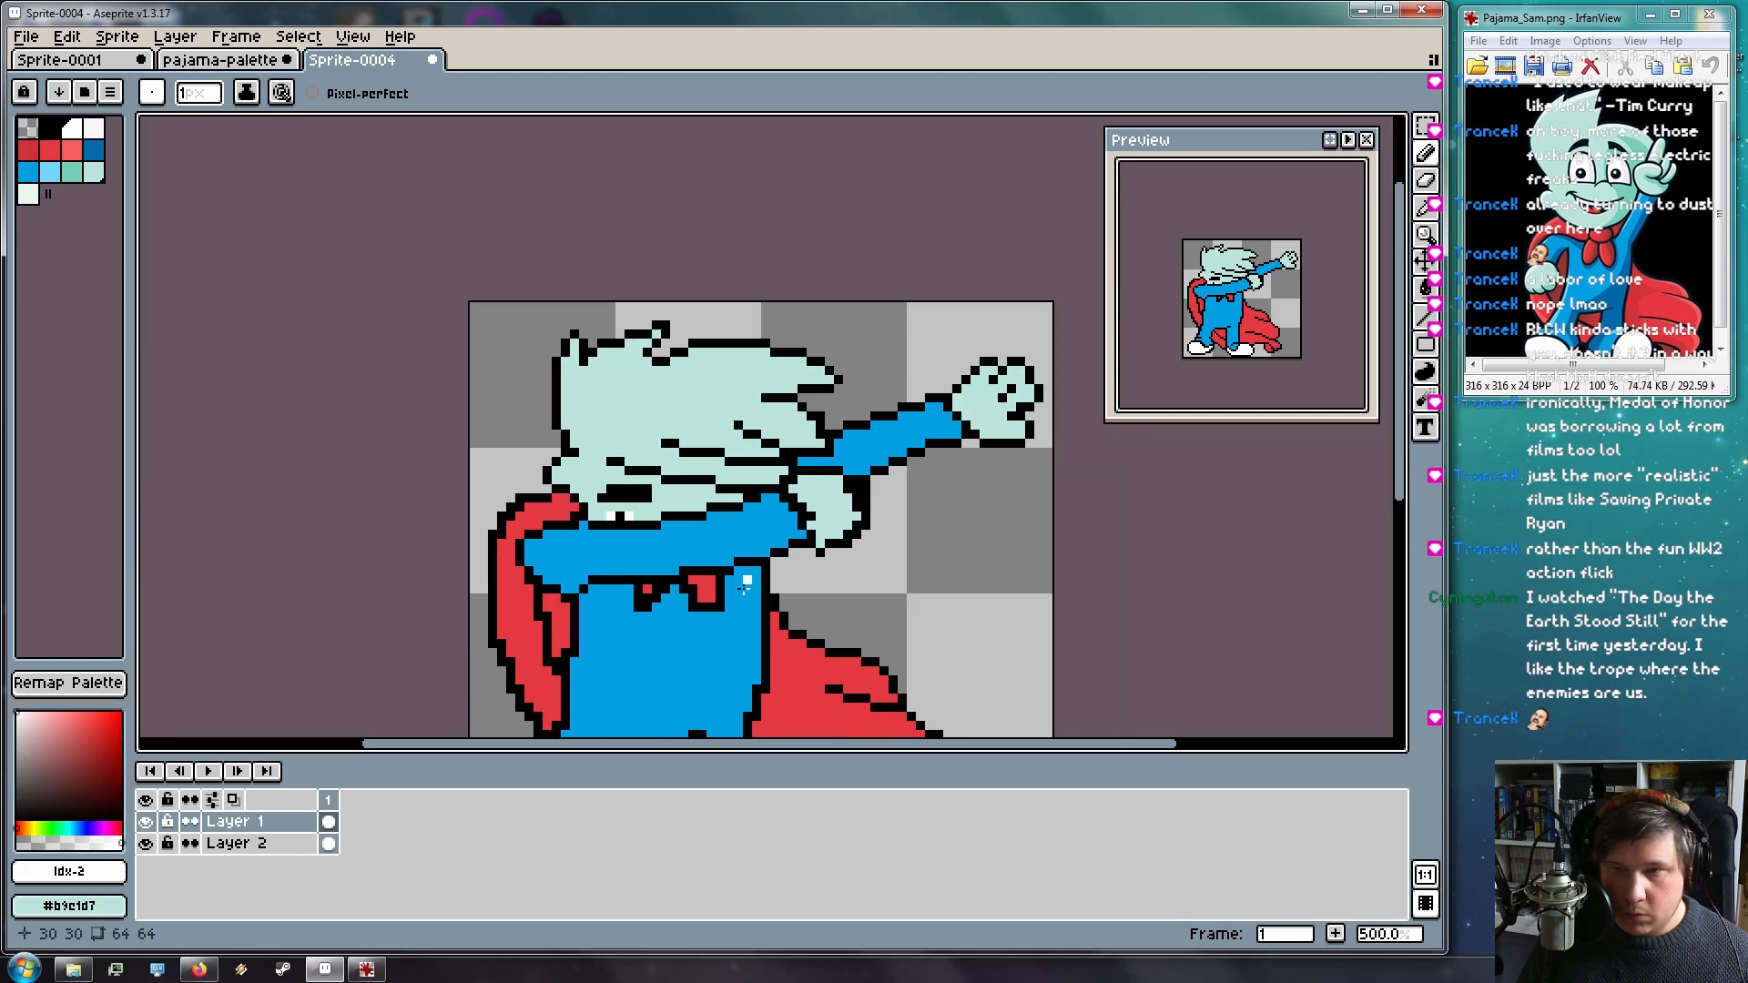
scroll(639, 516, up, 4)
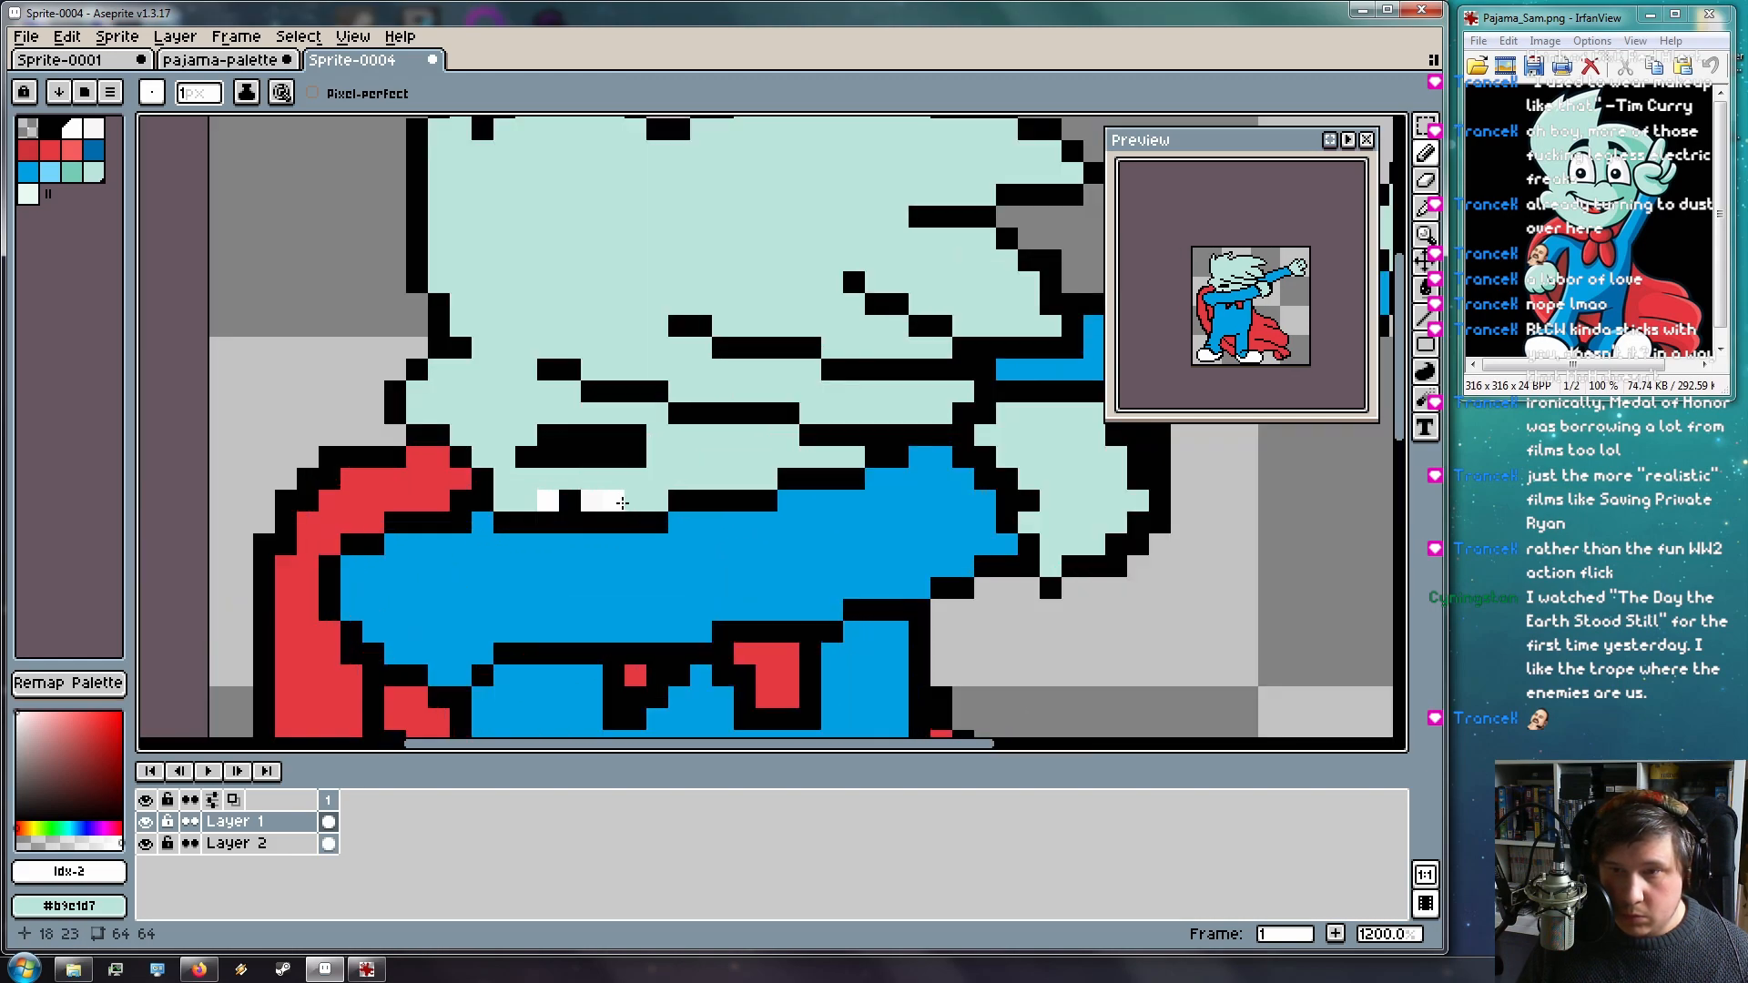
click(570, 501)
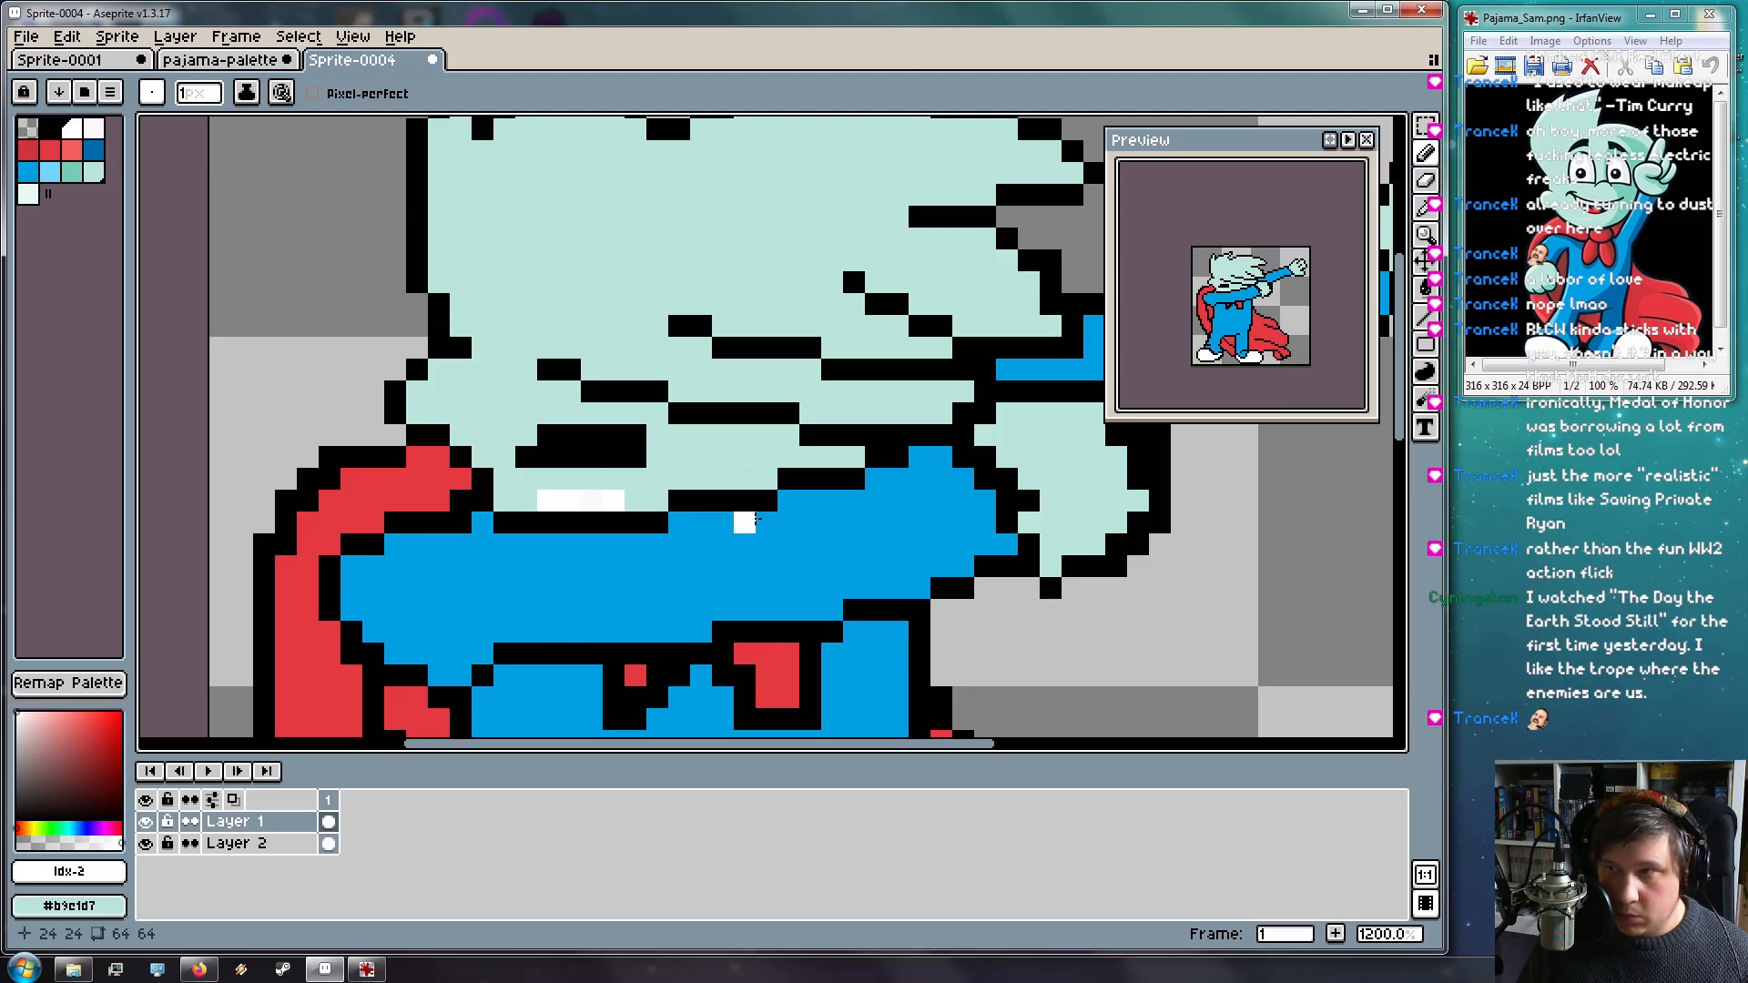
key([)
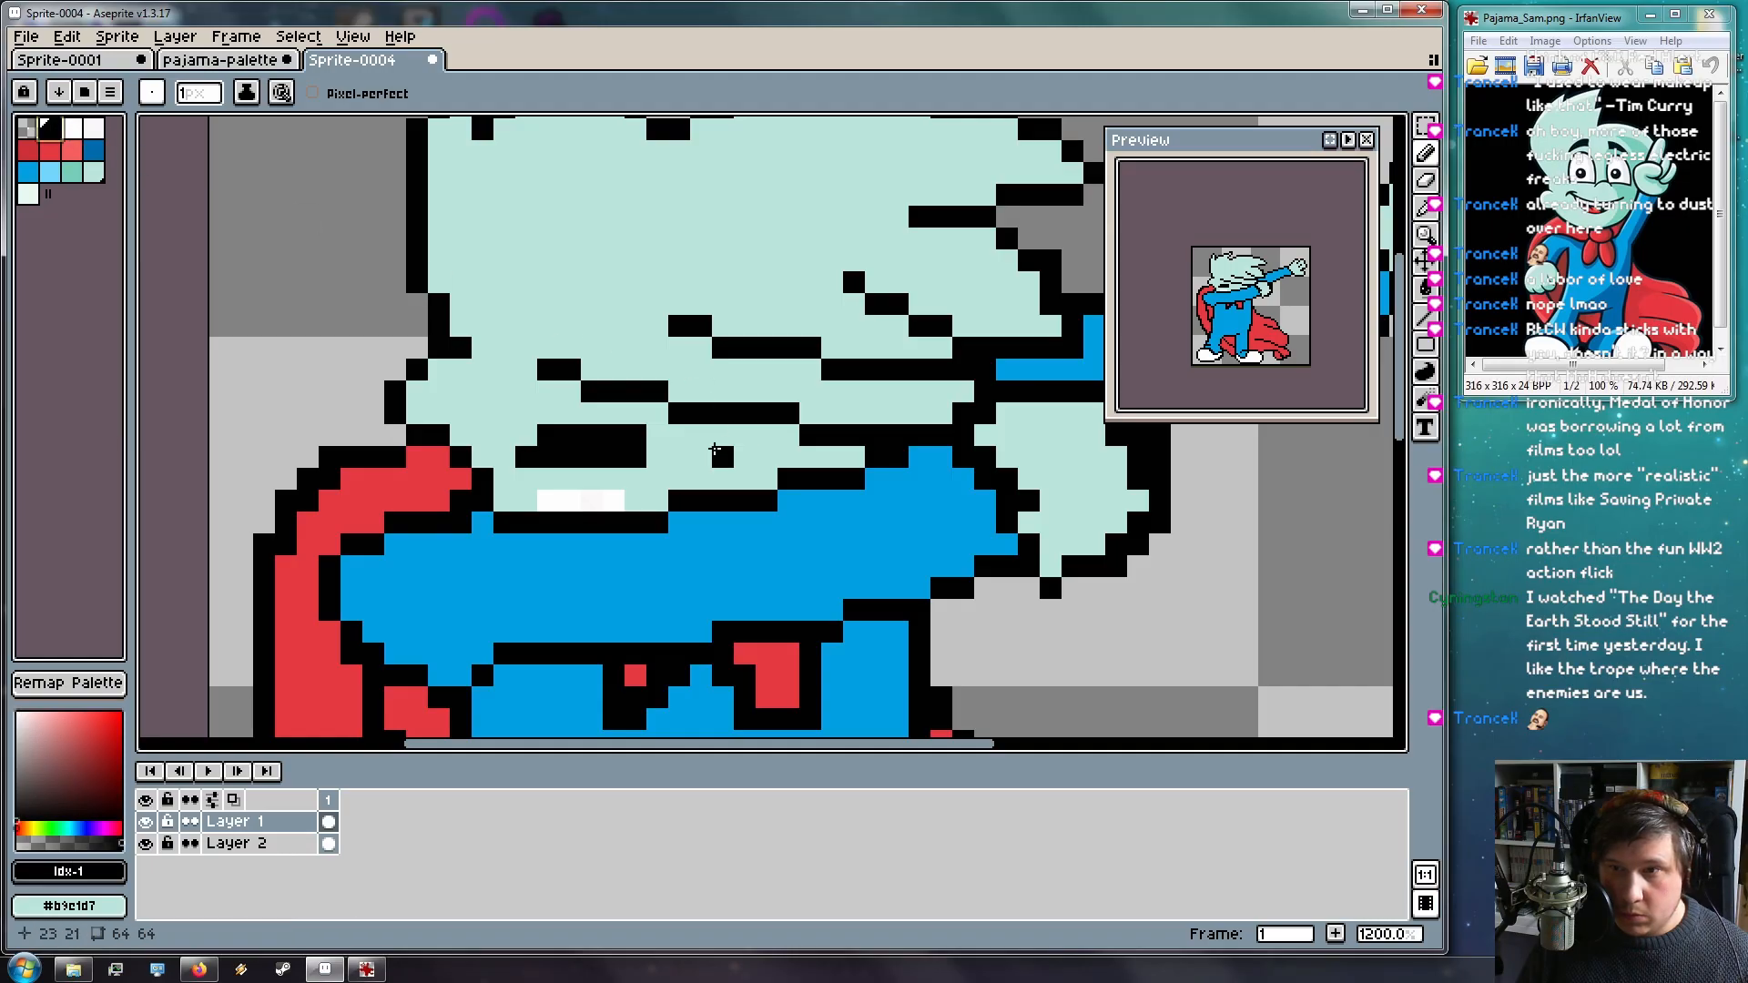
drag(745, 455, 768, 455)
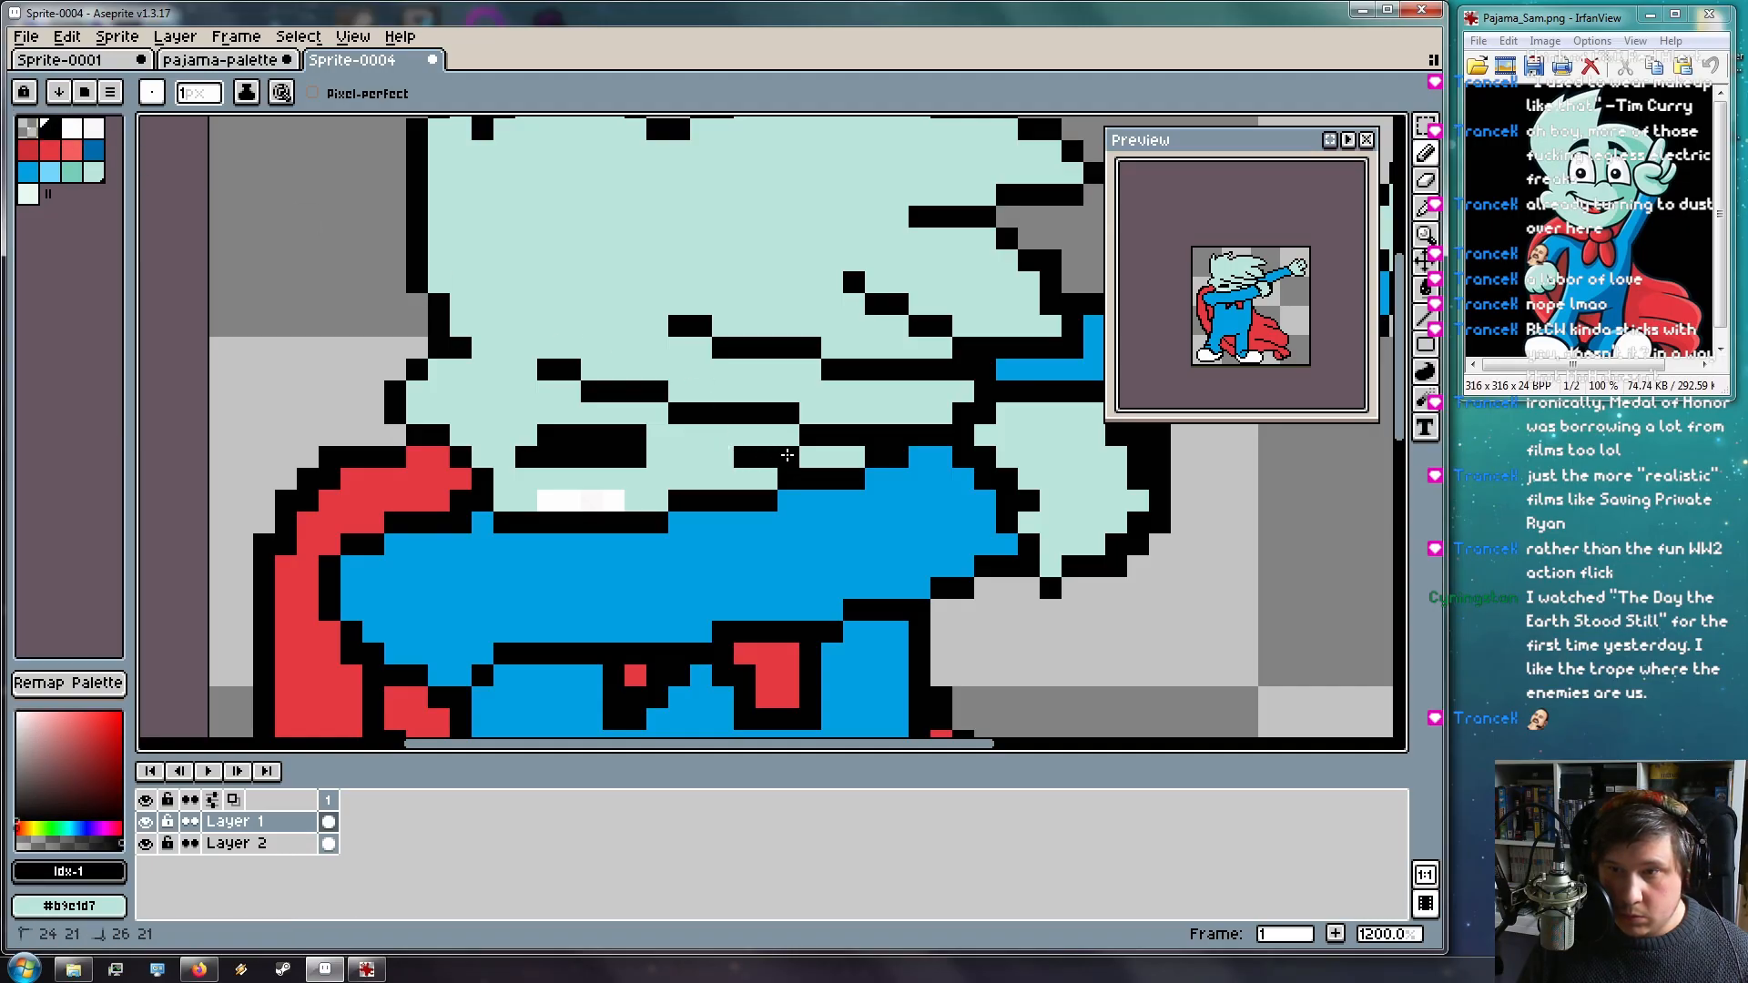
Paint black pixels 24,22 and 25,22 under the mouth
scroll(874, 469, down, 6)
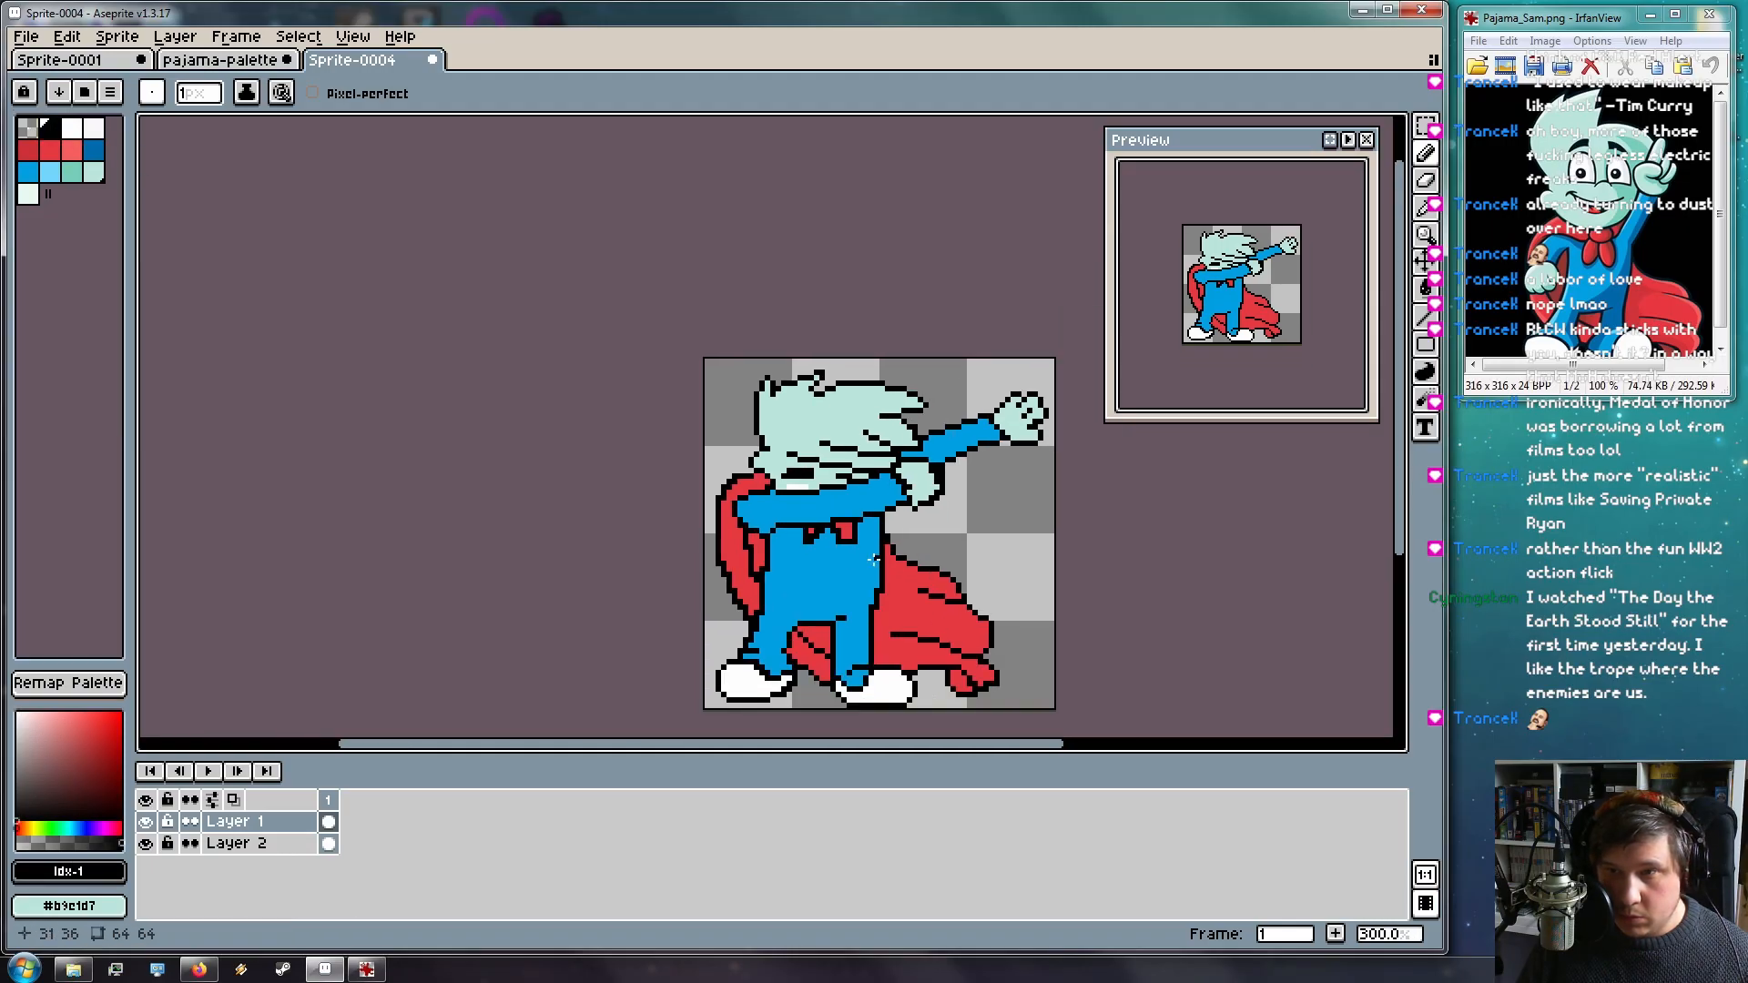
scroll(842, 510, up, 7)
drag(846, 472, 883, 474)
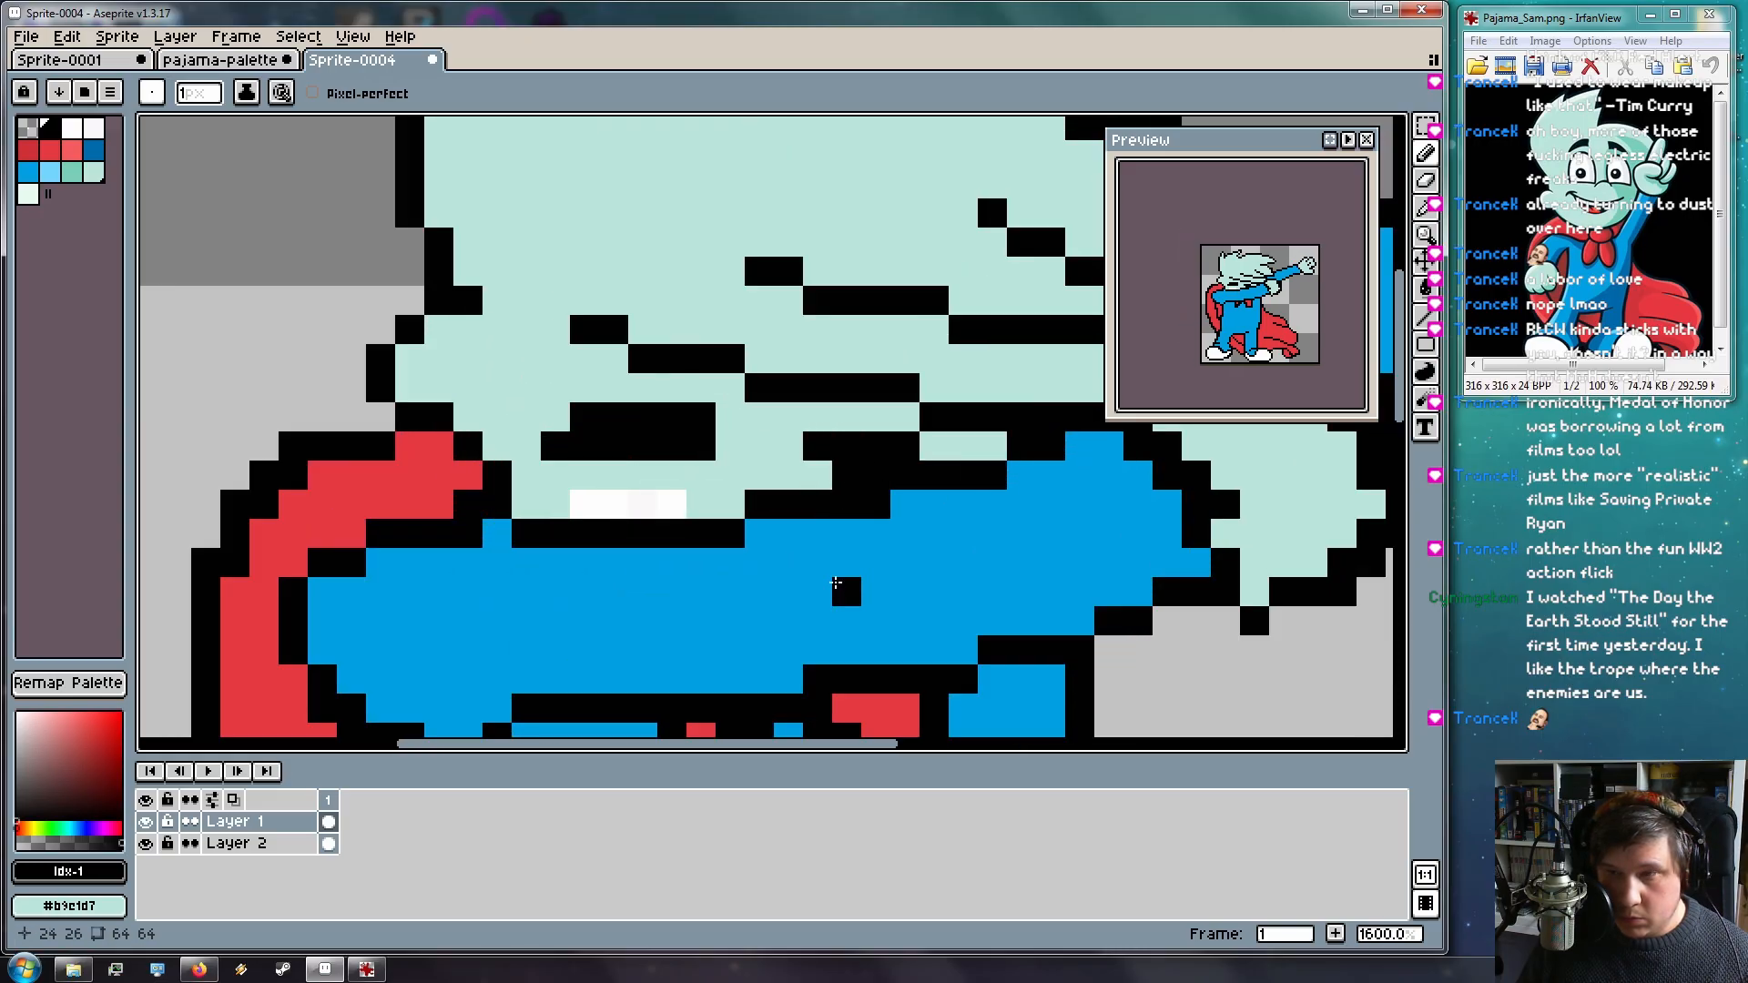
scroll(856, 596, down, 5)
scroll(845, 517, up, 5)
Add a black pixel near the mouth and extend the black line beneath it
key(i)
click(779, 503)
key(v)
key(b)
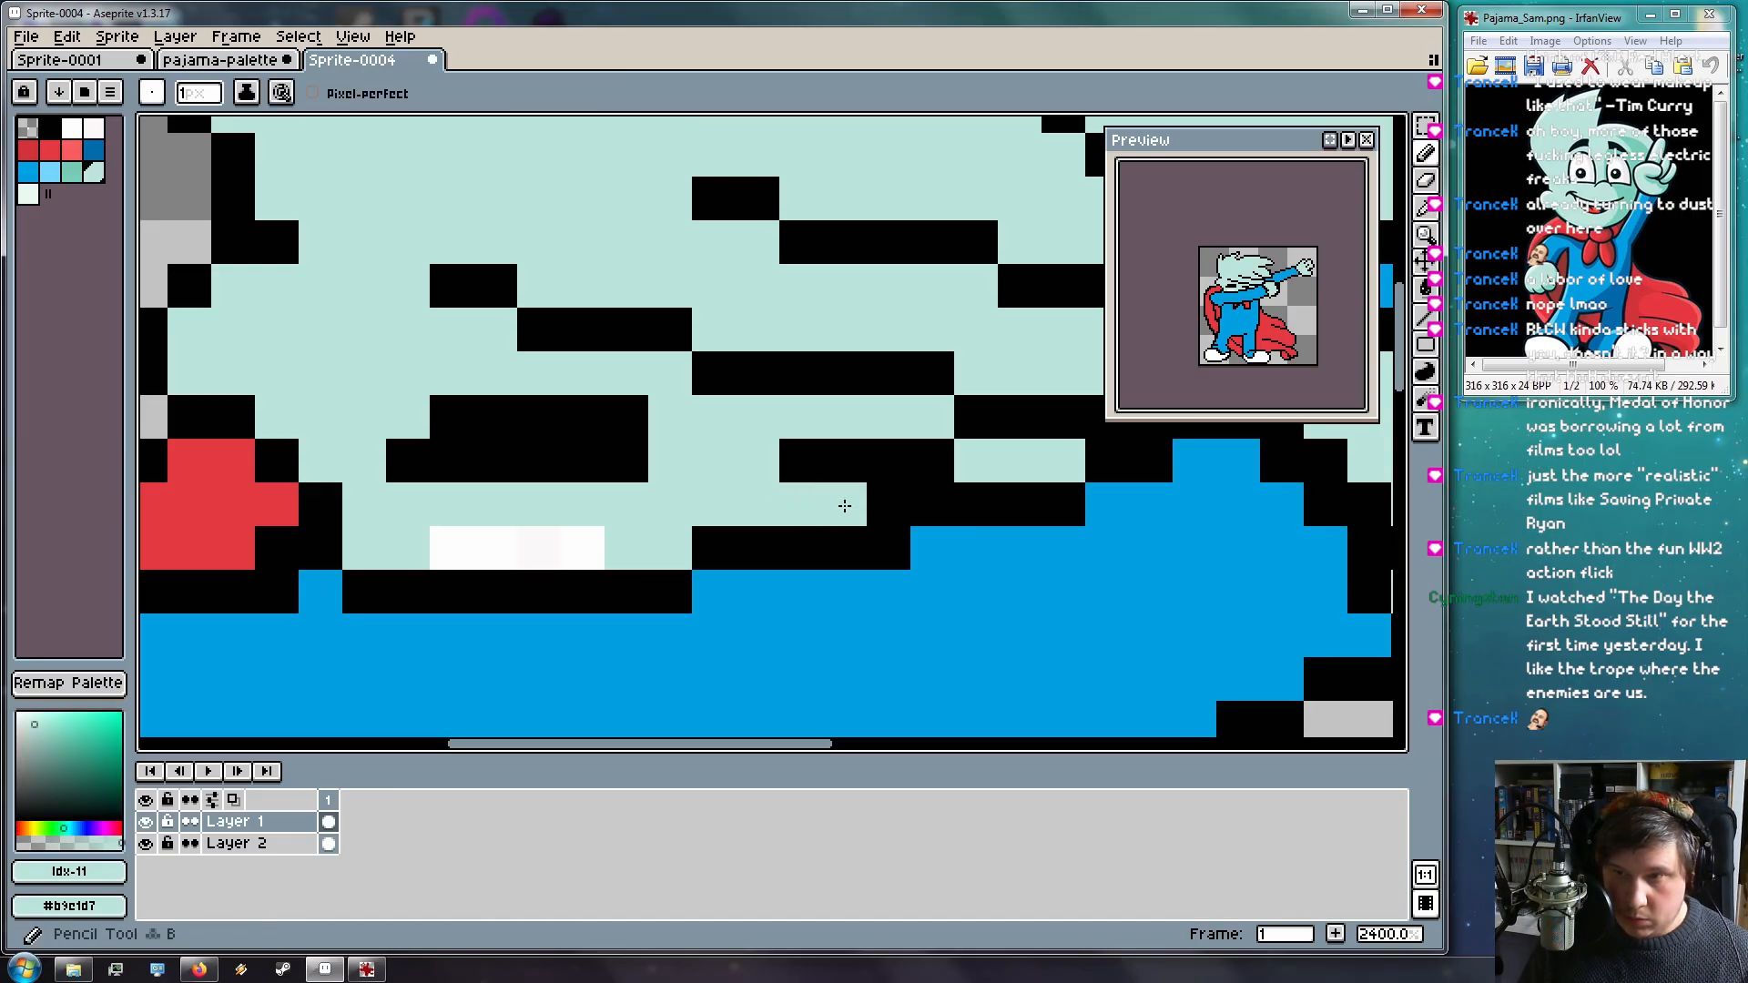
scroll(854, 505, down, 6)
scroll(872, 572, down, 4)
scroll(902, 537, up, 6)
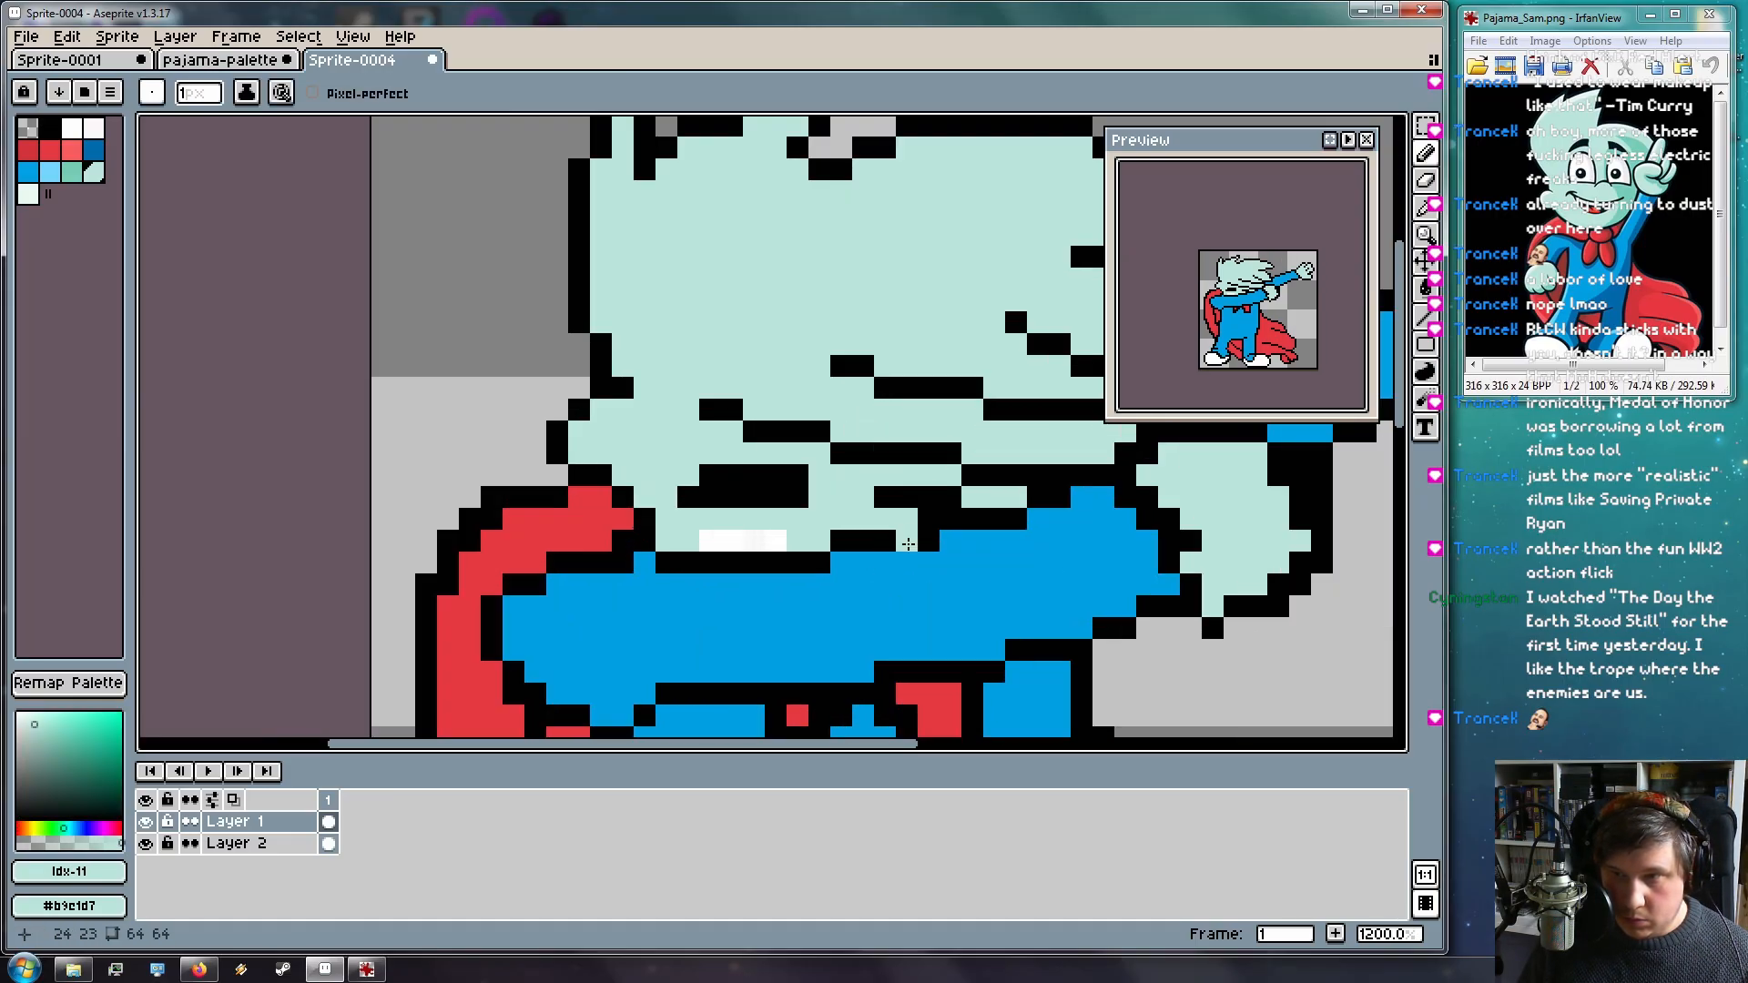
scroll(1009, 692, down, 5)
scroll(1035, 599, up, 5)
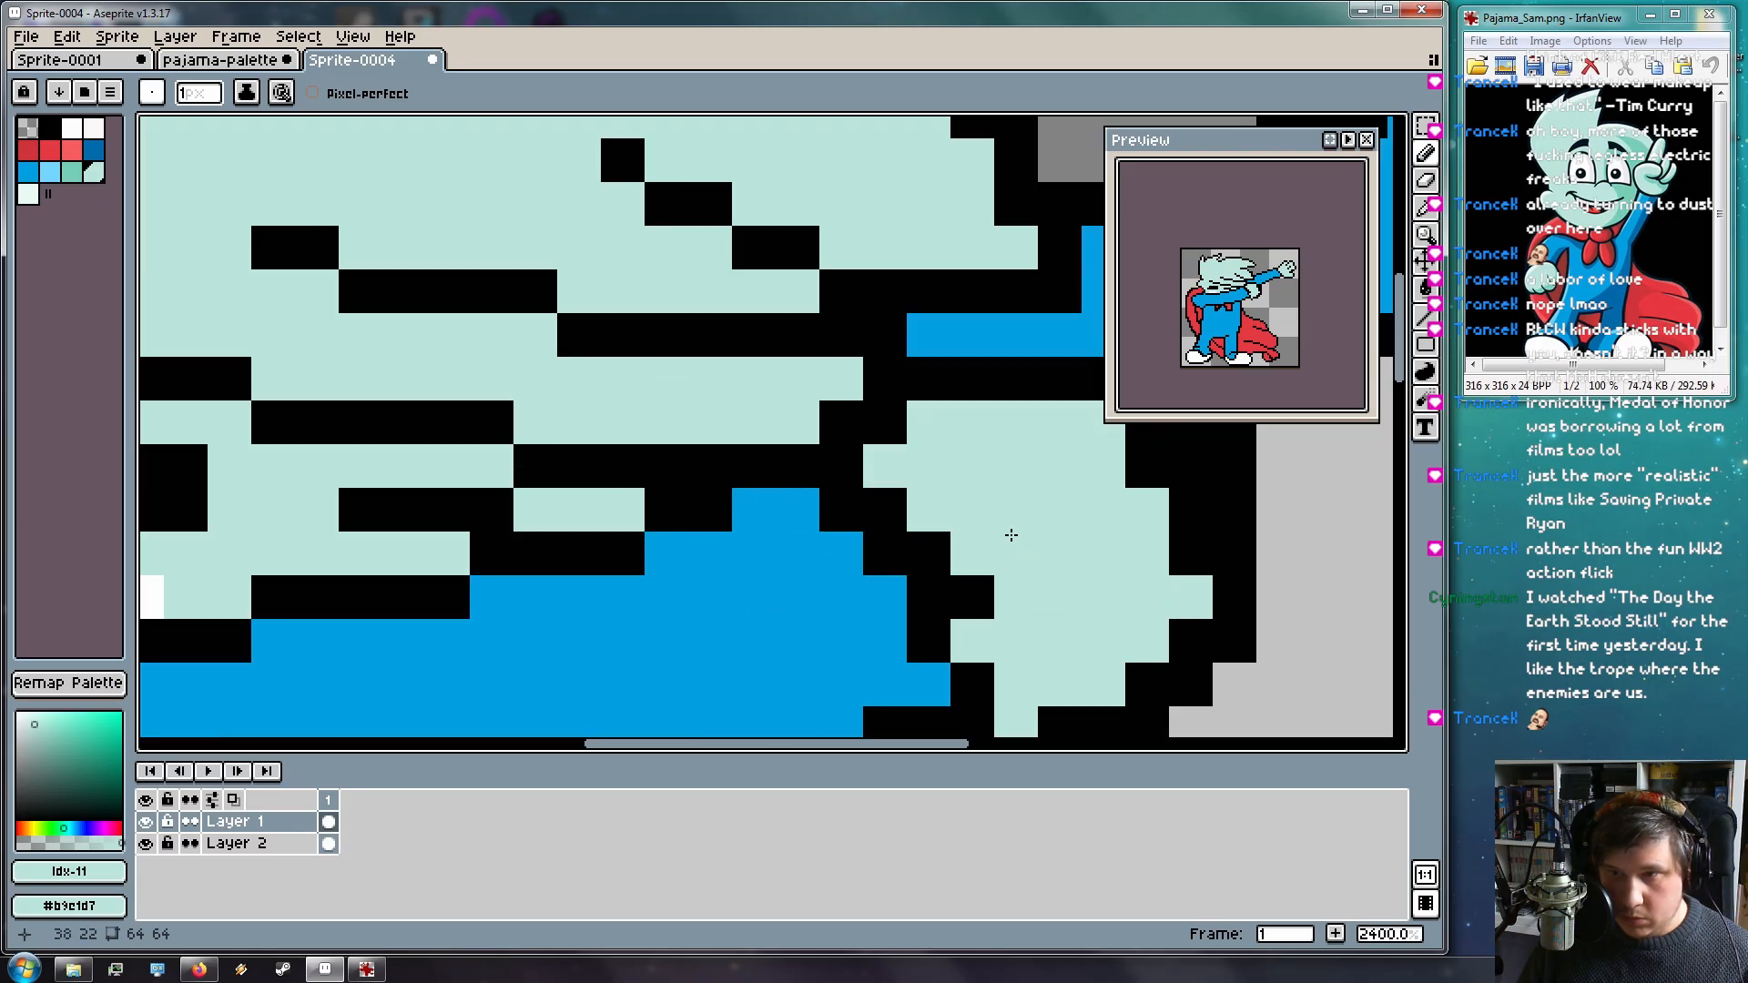
scroll(612, 476, down, 3)
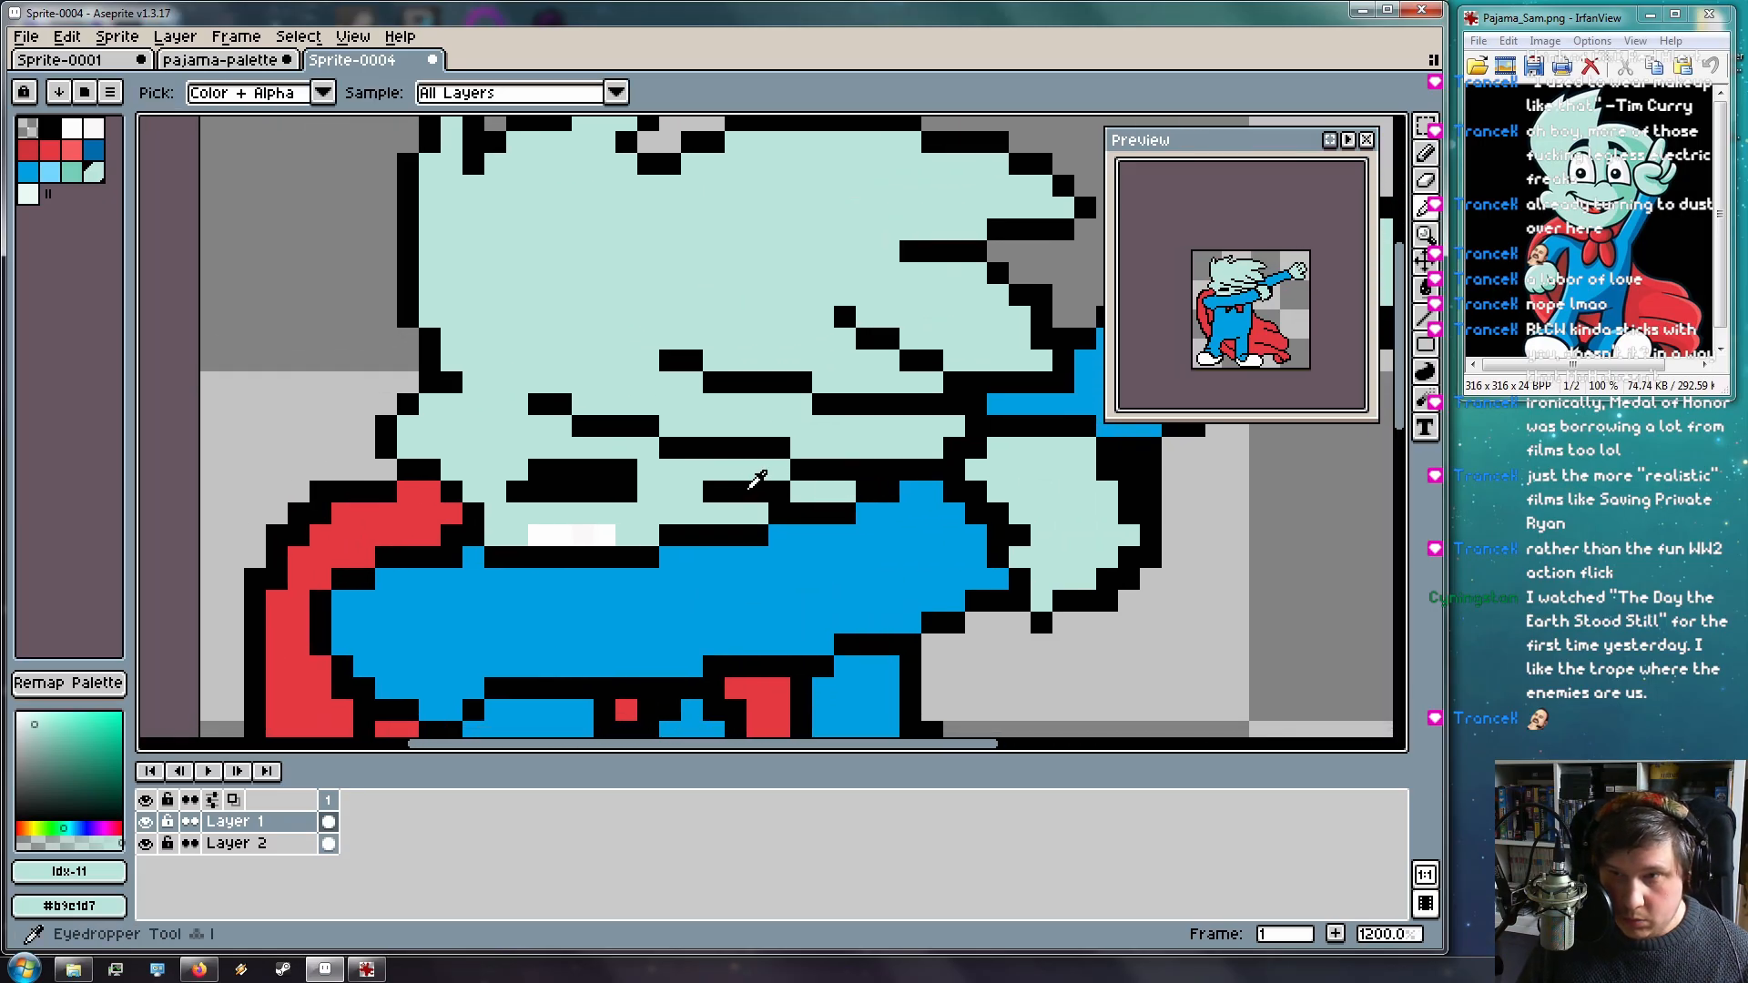
alt+click(753, 472)
click(801, 491)
drag(758, 513, 737, 513)
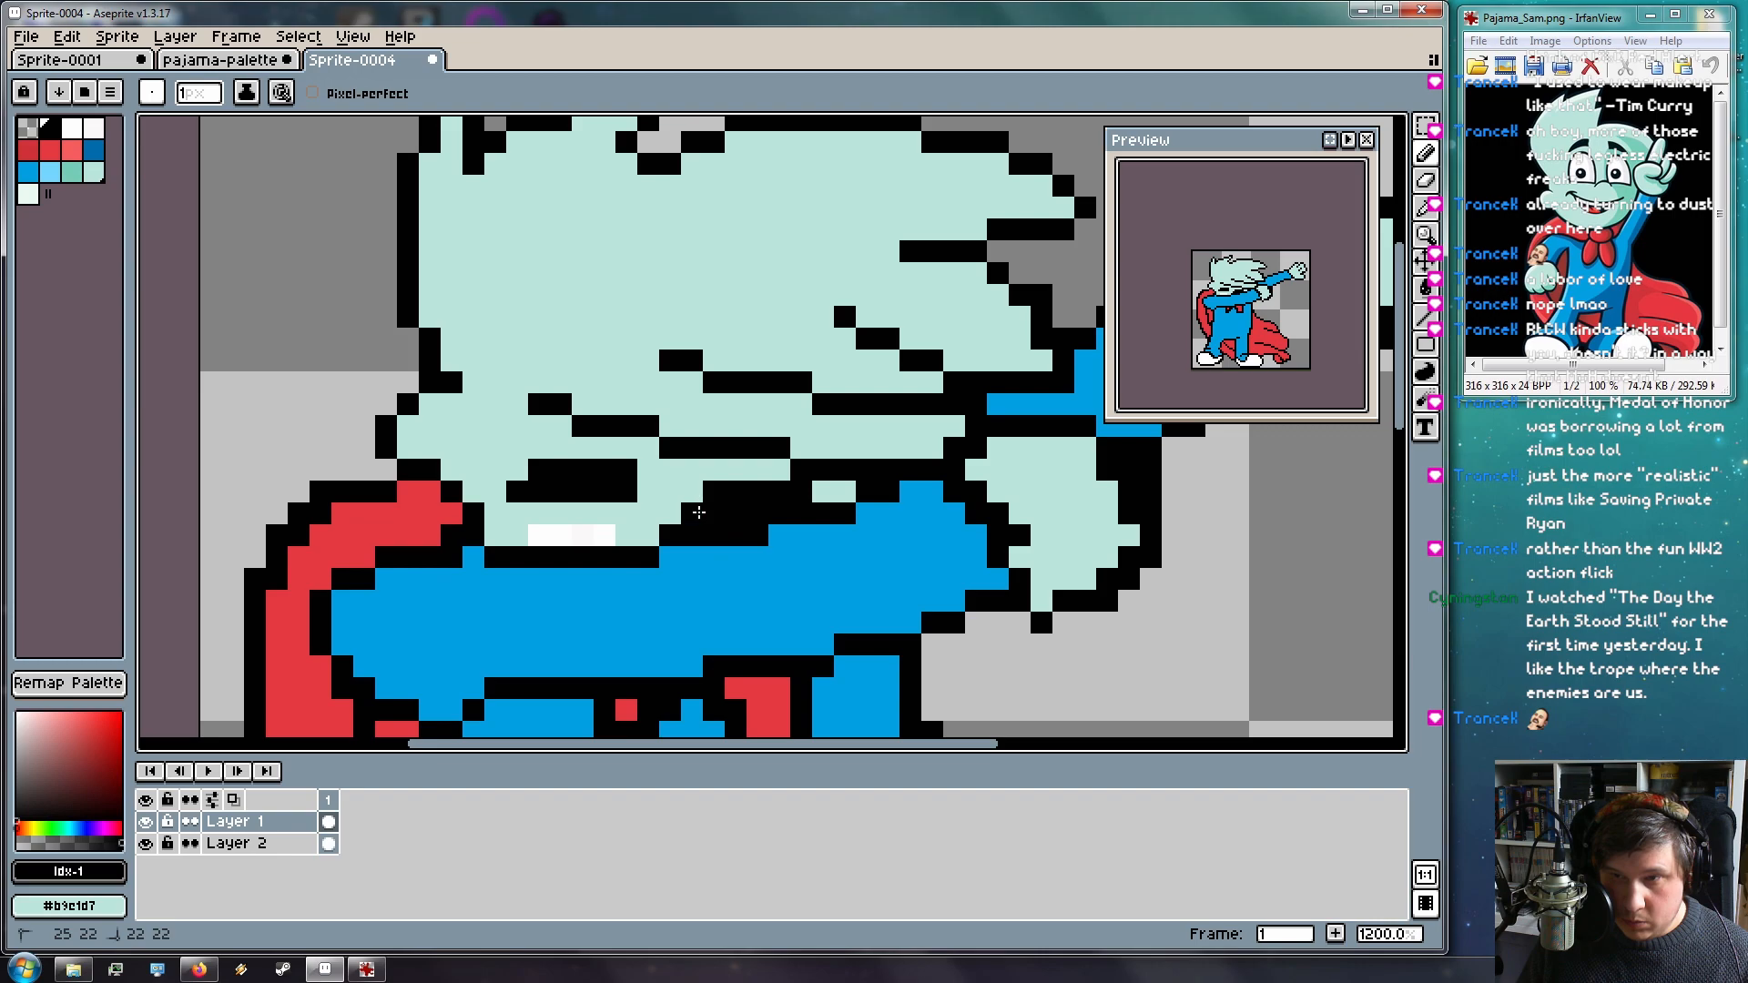
Sample the mint face colour and outline black, then pan to show the whole figure
scroll(801, 579, down, 5)
scroll(937, 586, up, 3)
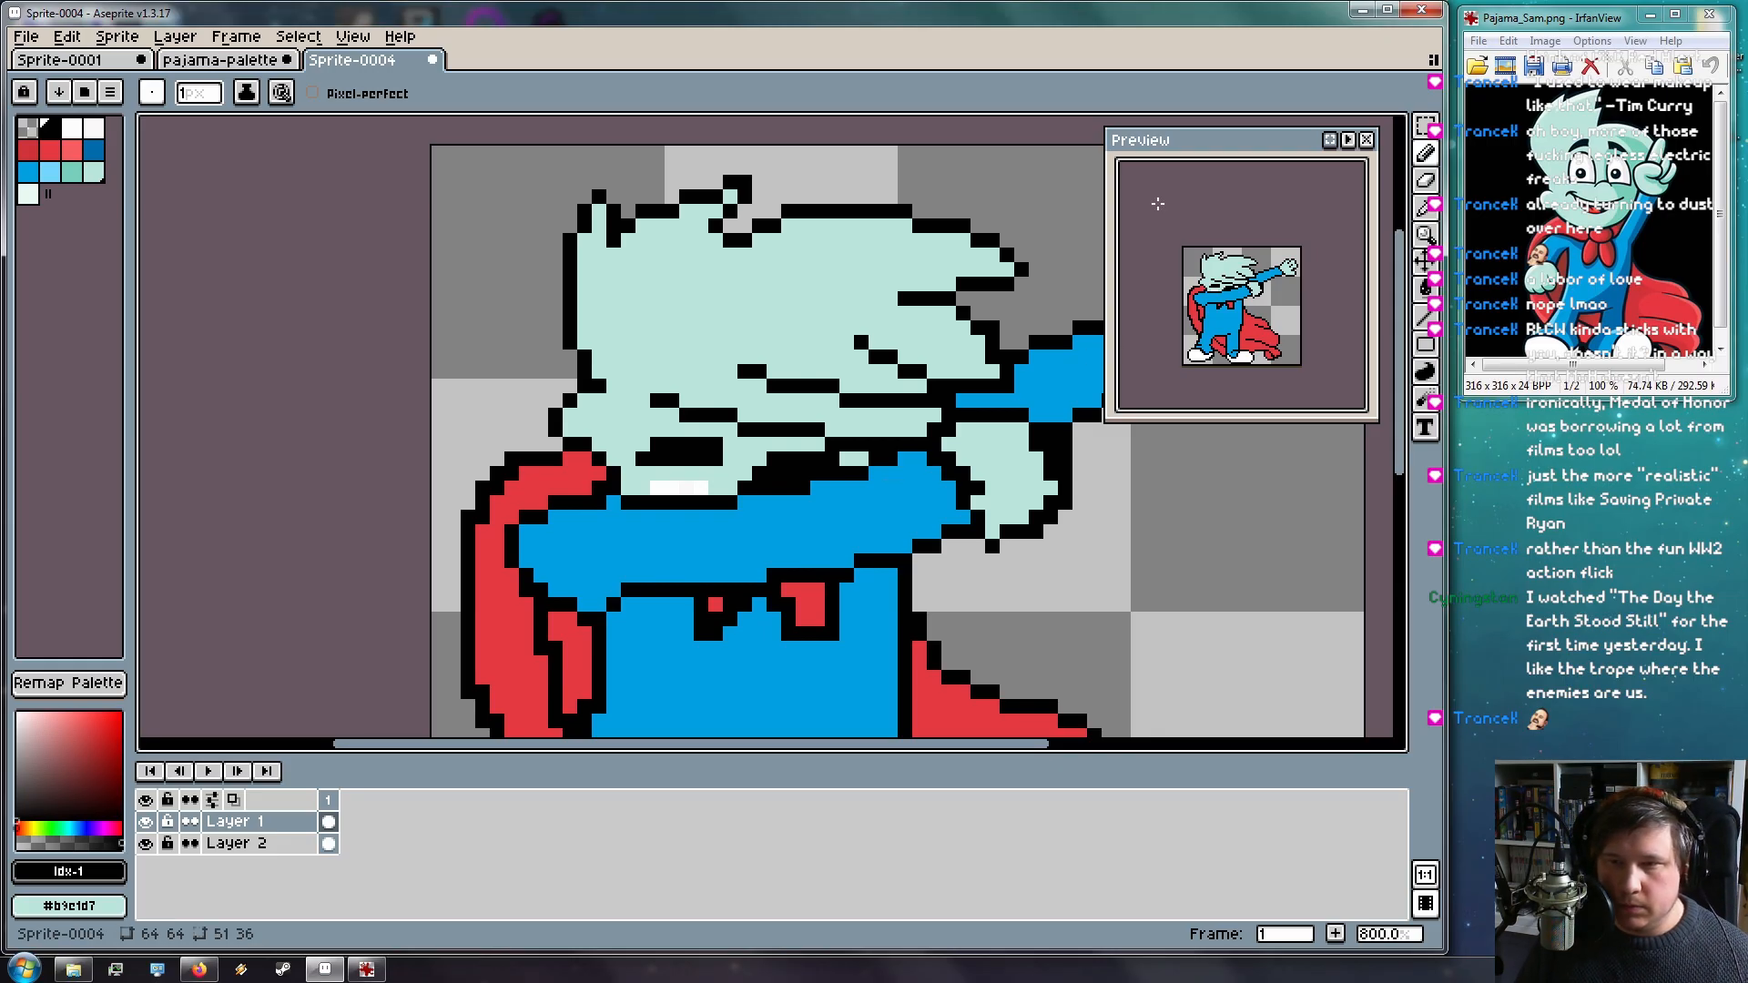
scroll(885, 499, down, 6)
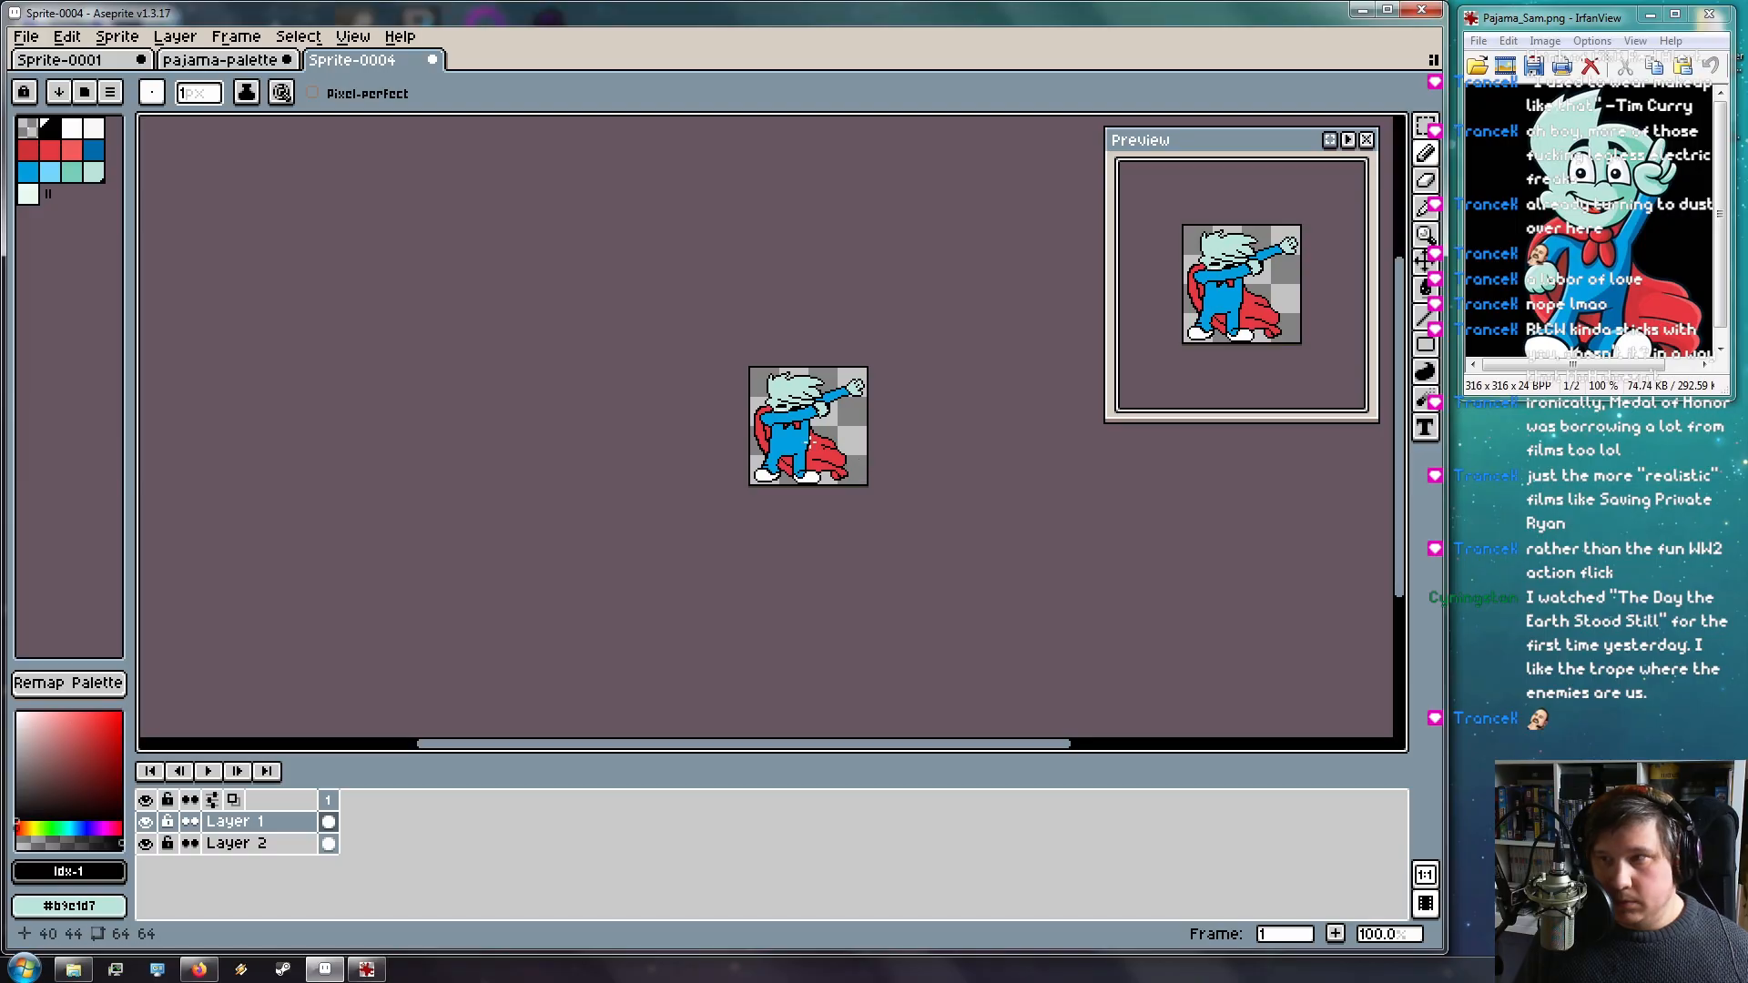
scroll(686, 402, up, 9)
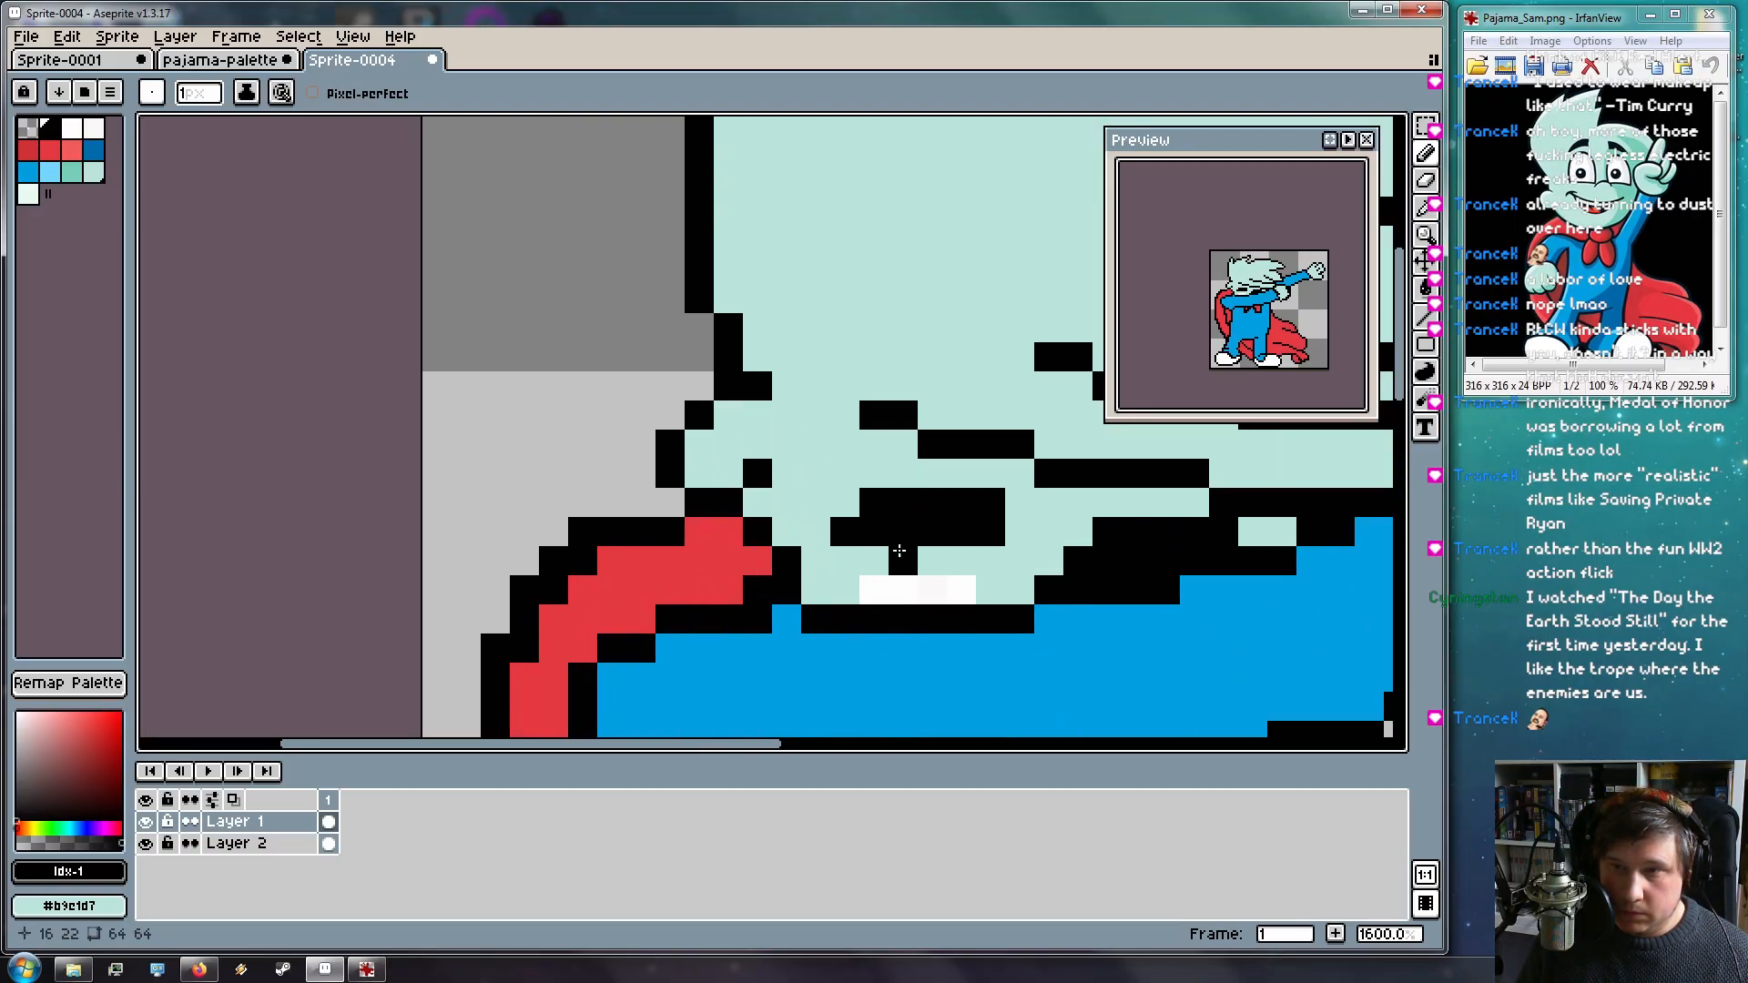
scroll(799, 401, down, 2)
scroll(813, 427, up, 3)
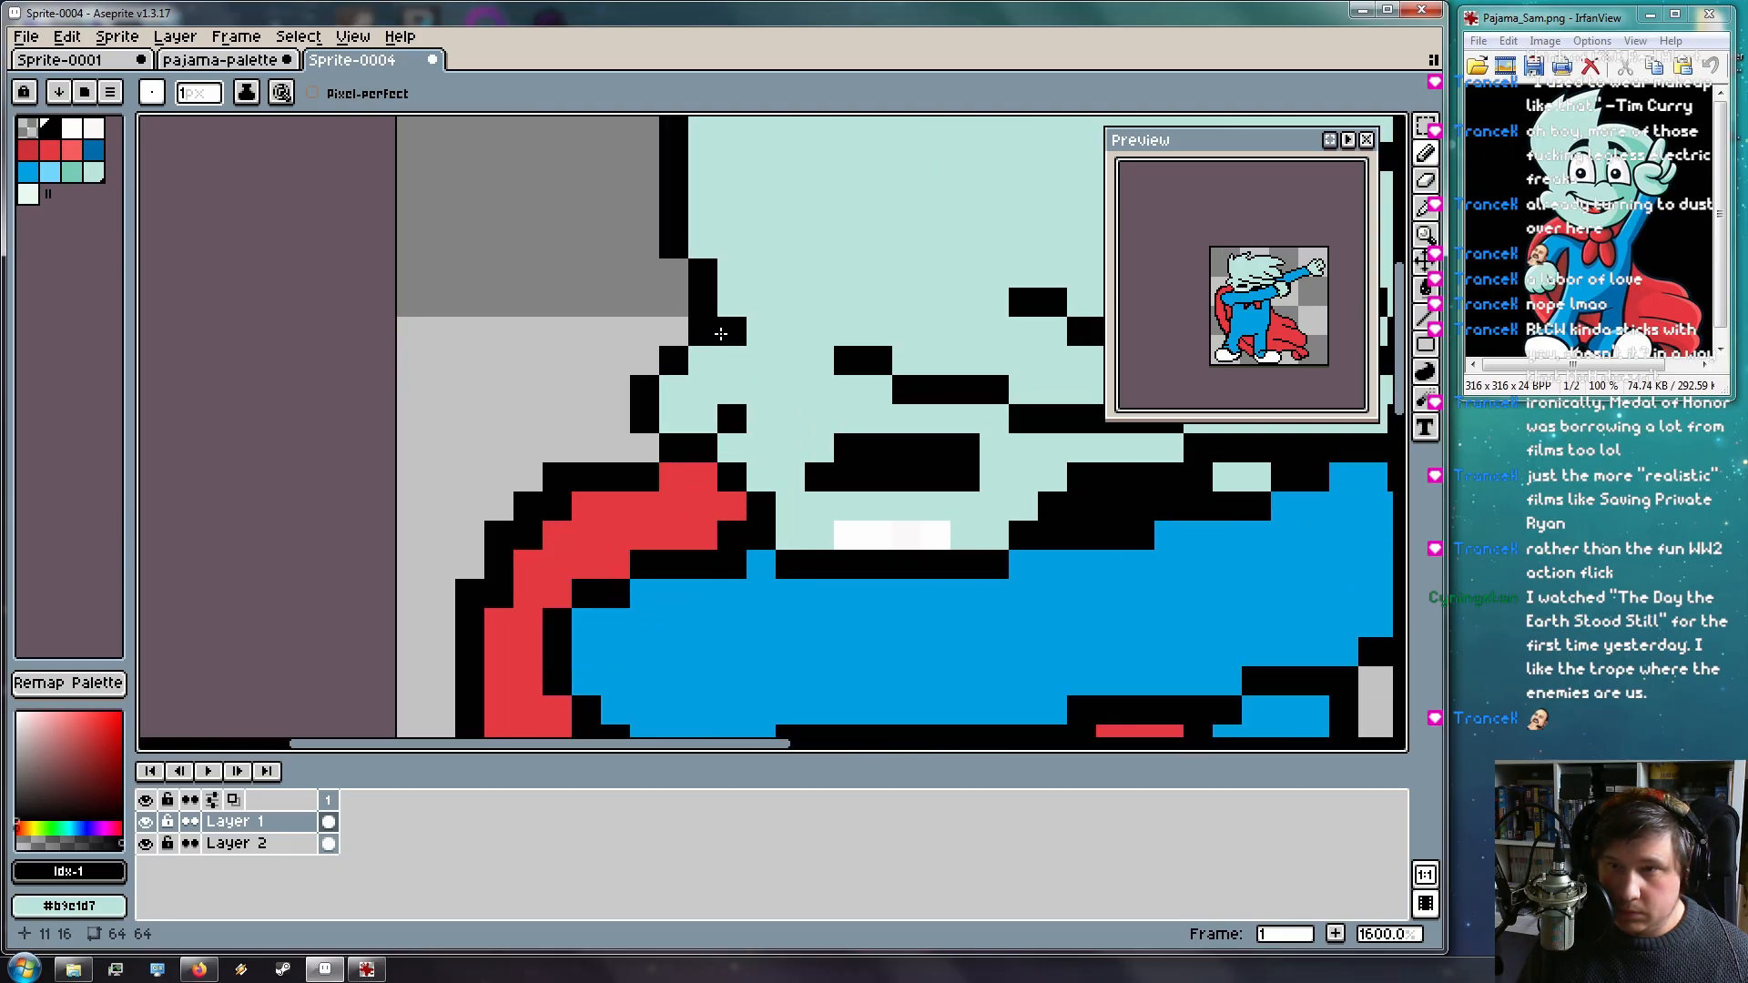
alt+click(753, 293)
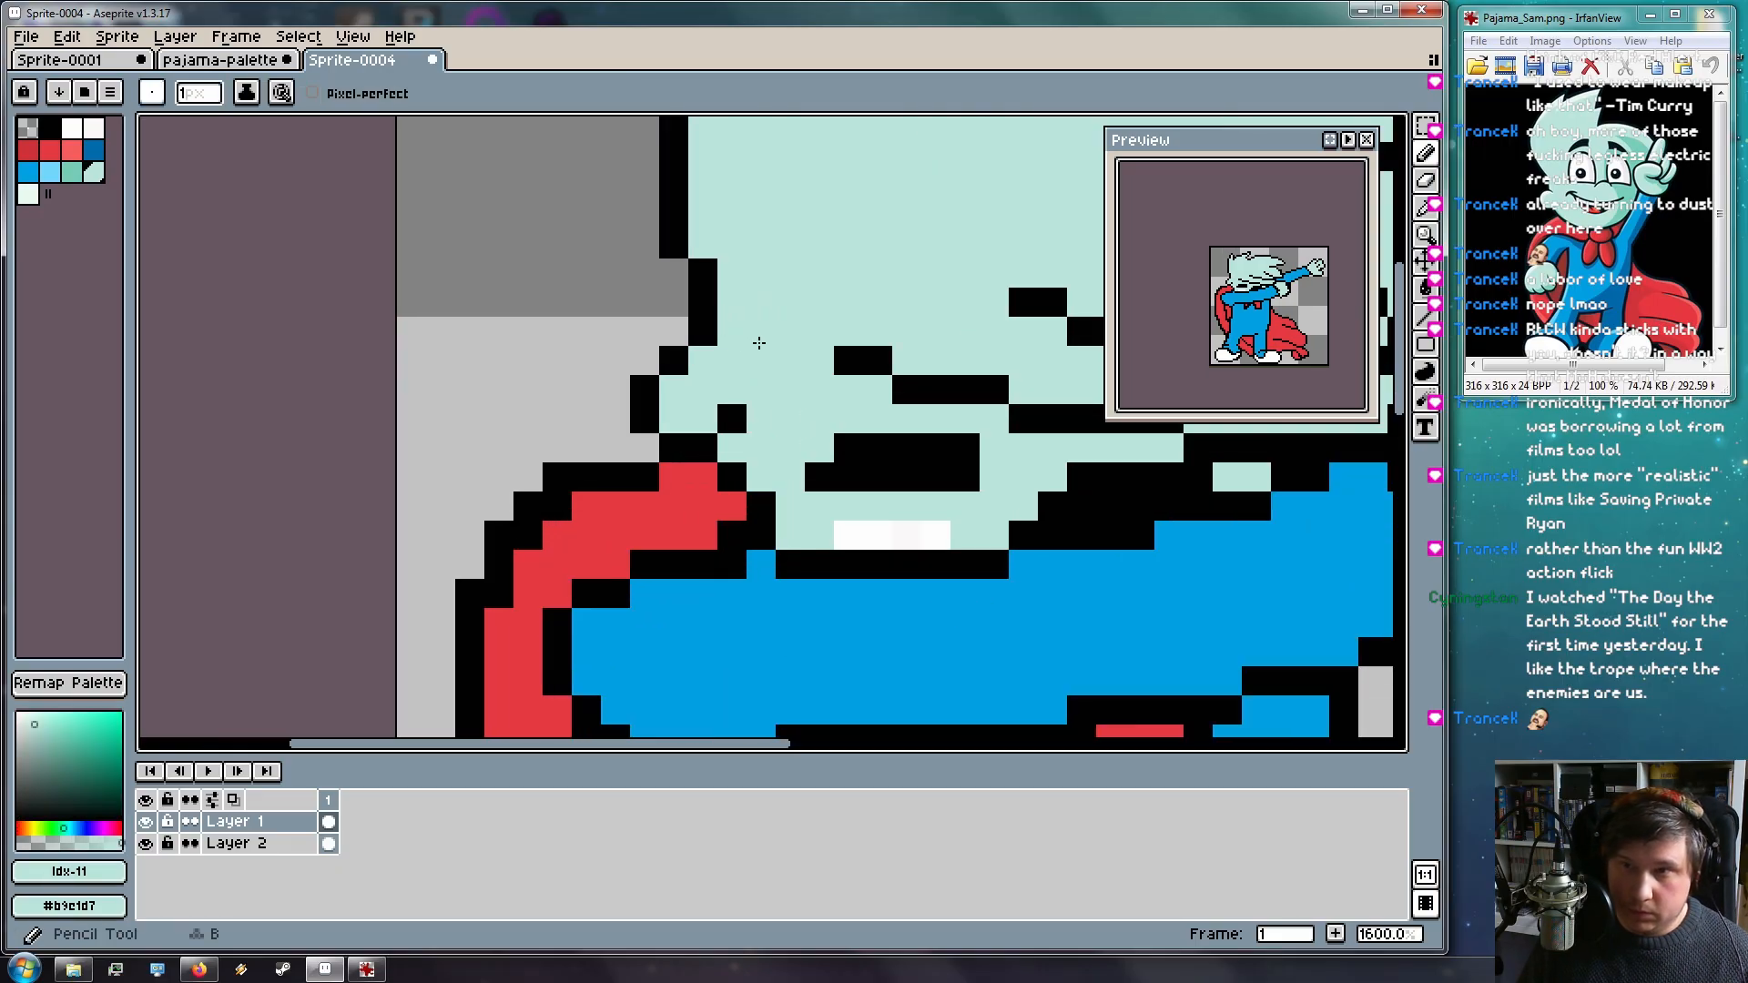
scroll(749, 340, down, 4)
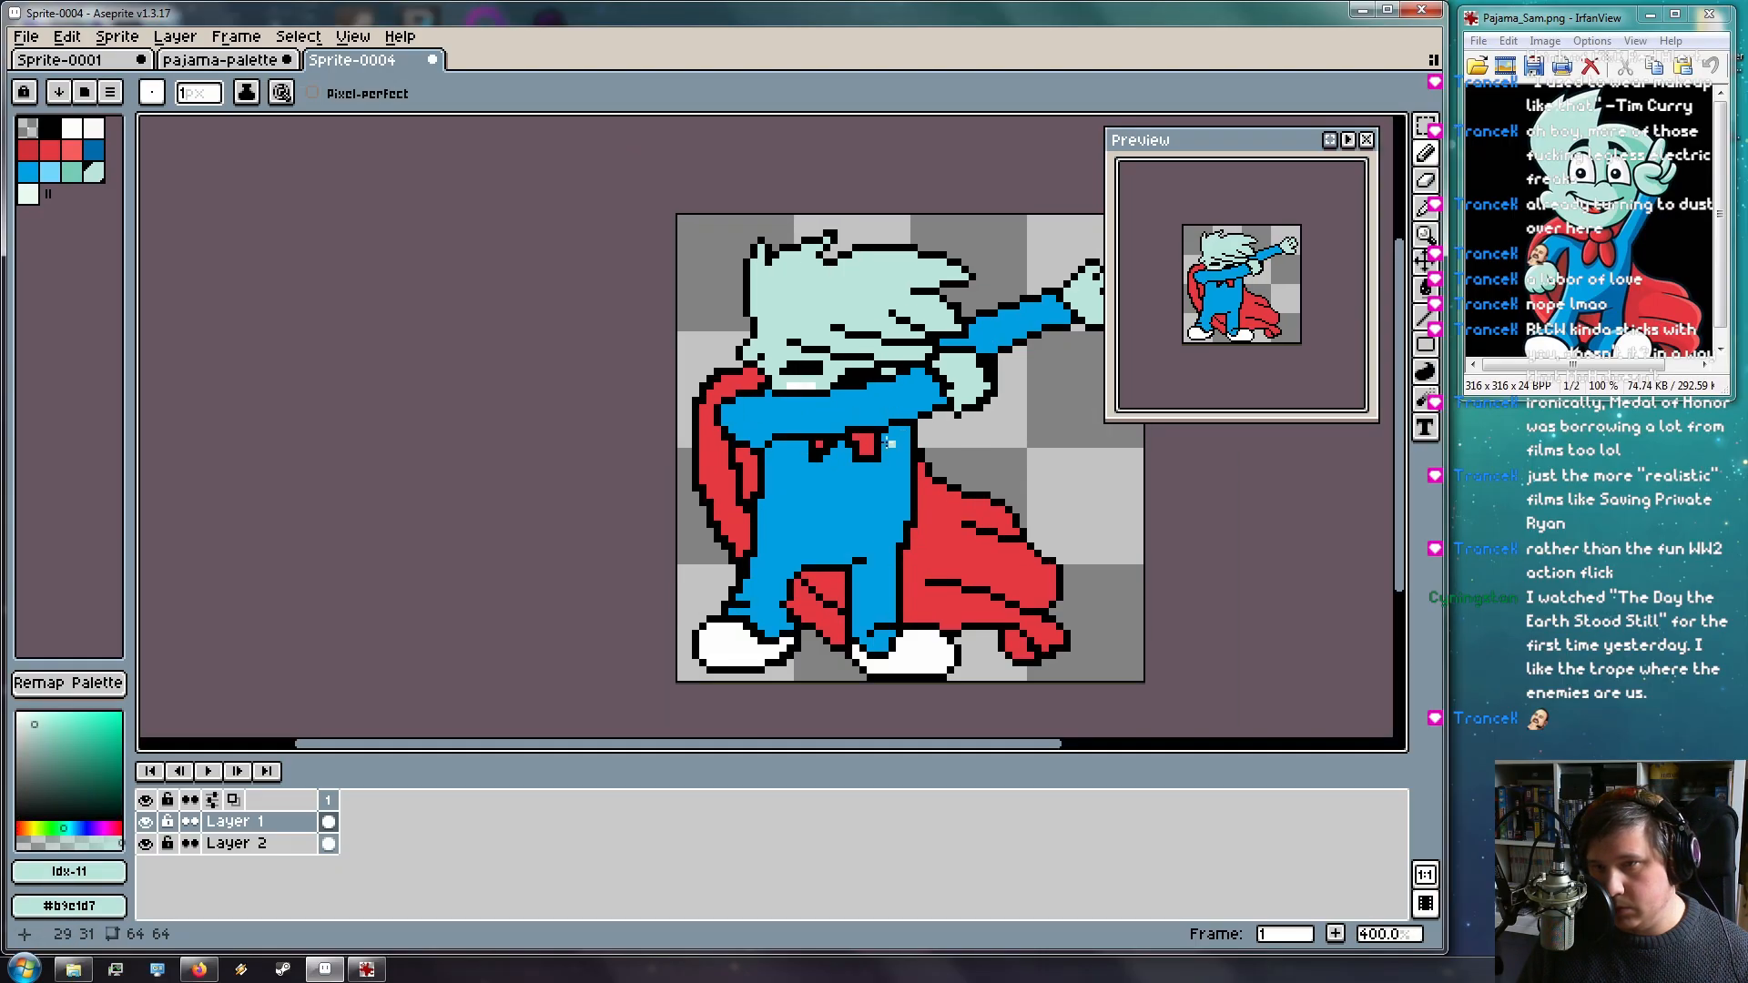
scroll(890, 443, up, 6)
scroll(953, 452, down, 5)
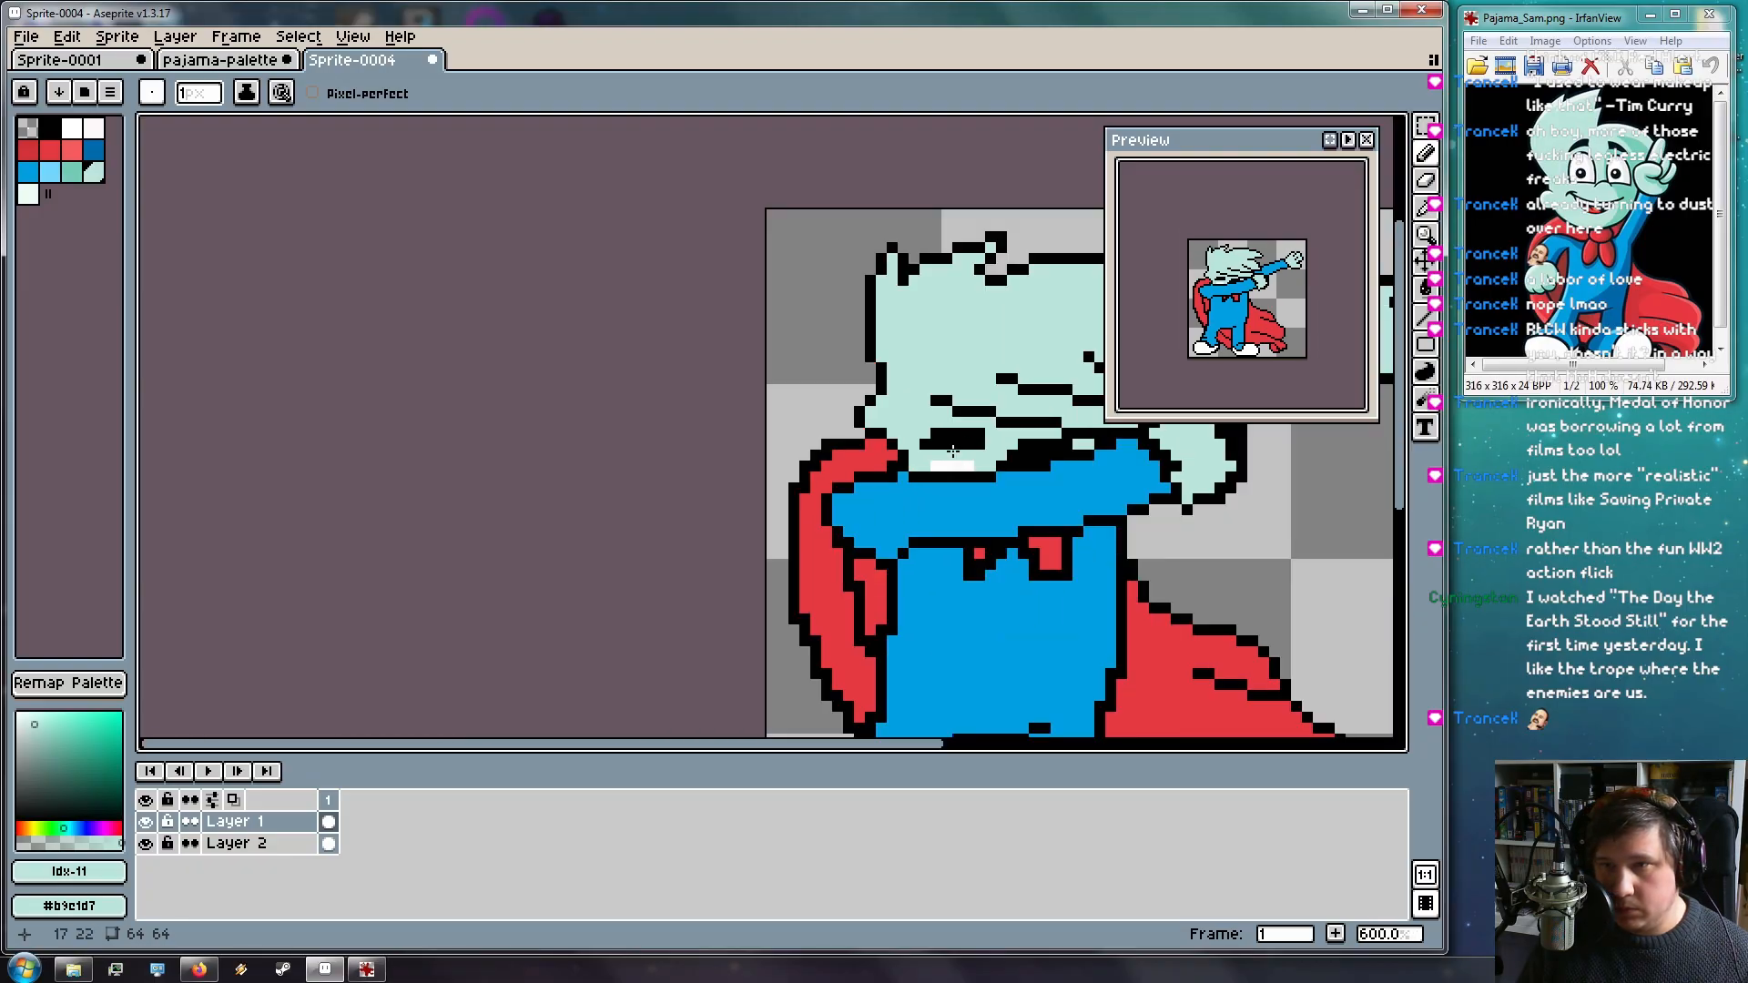
scroll(915, 416, up, 5)
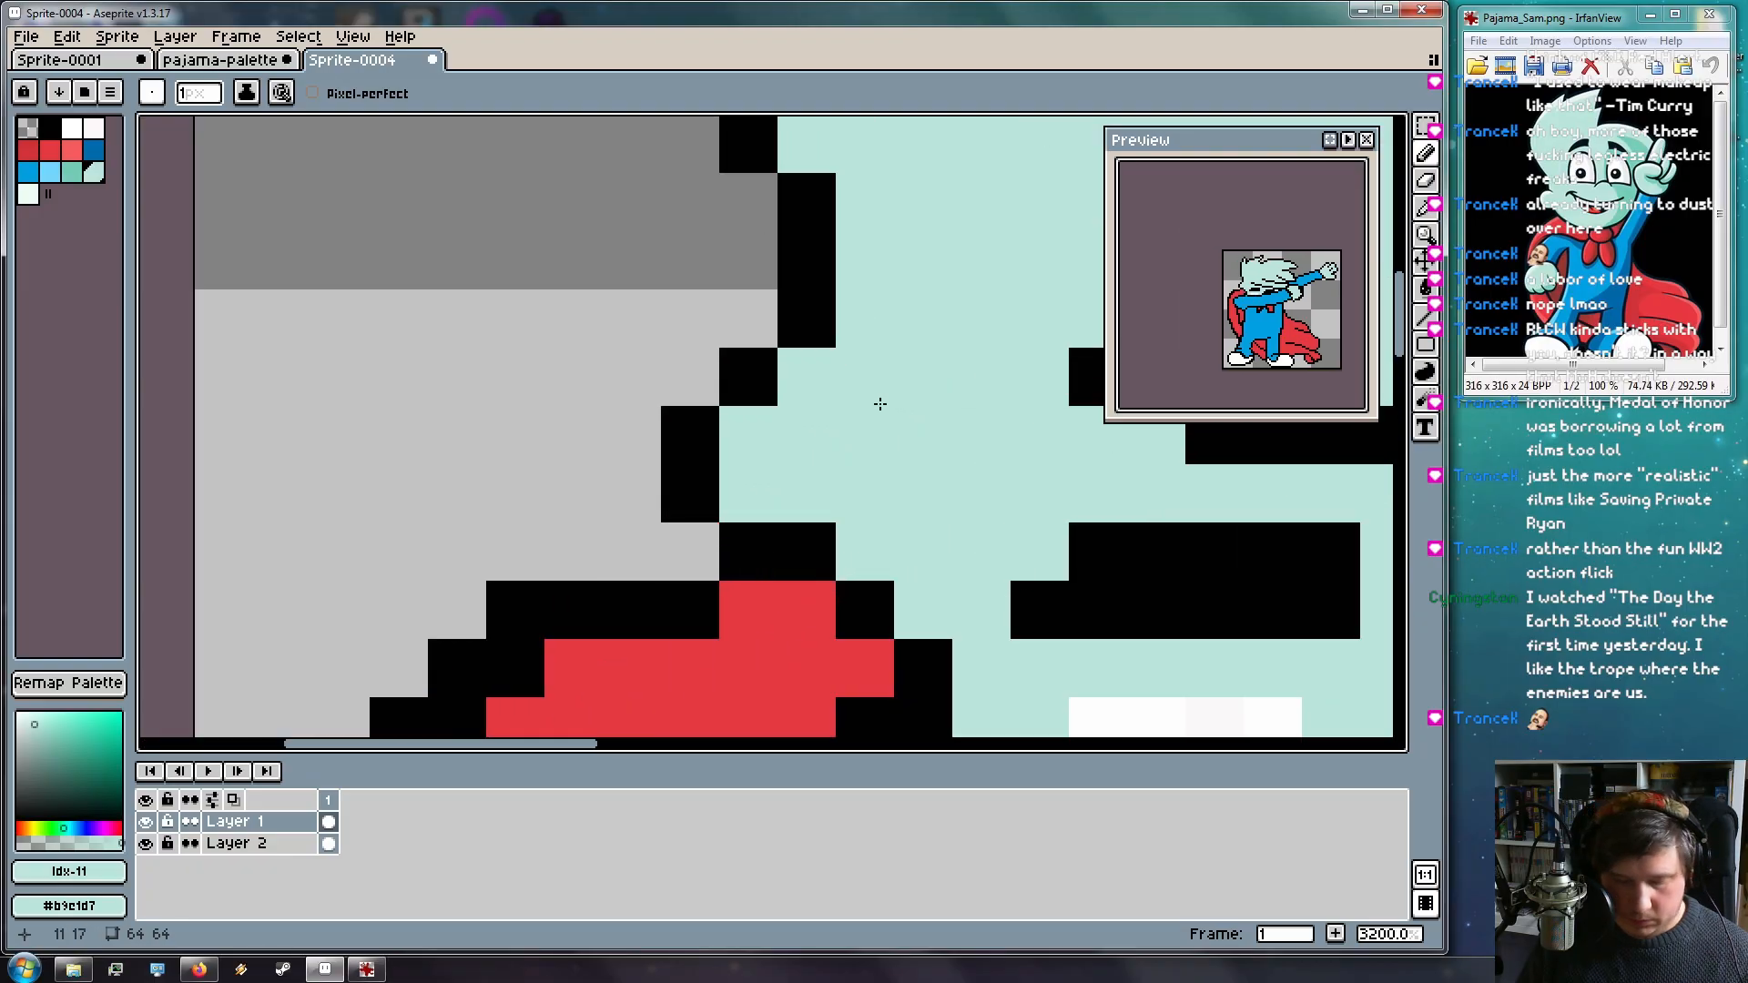
alt+click(814, 339)
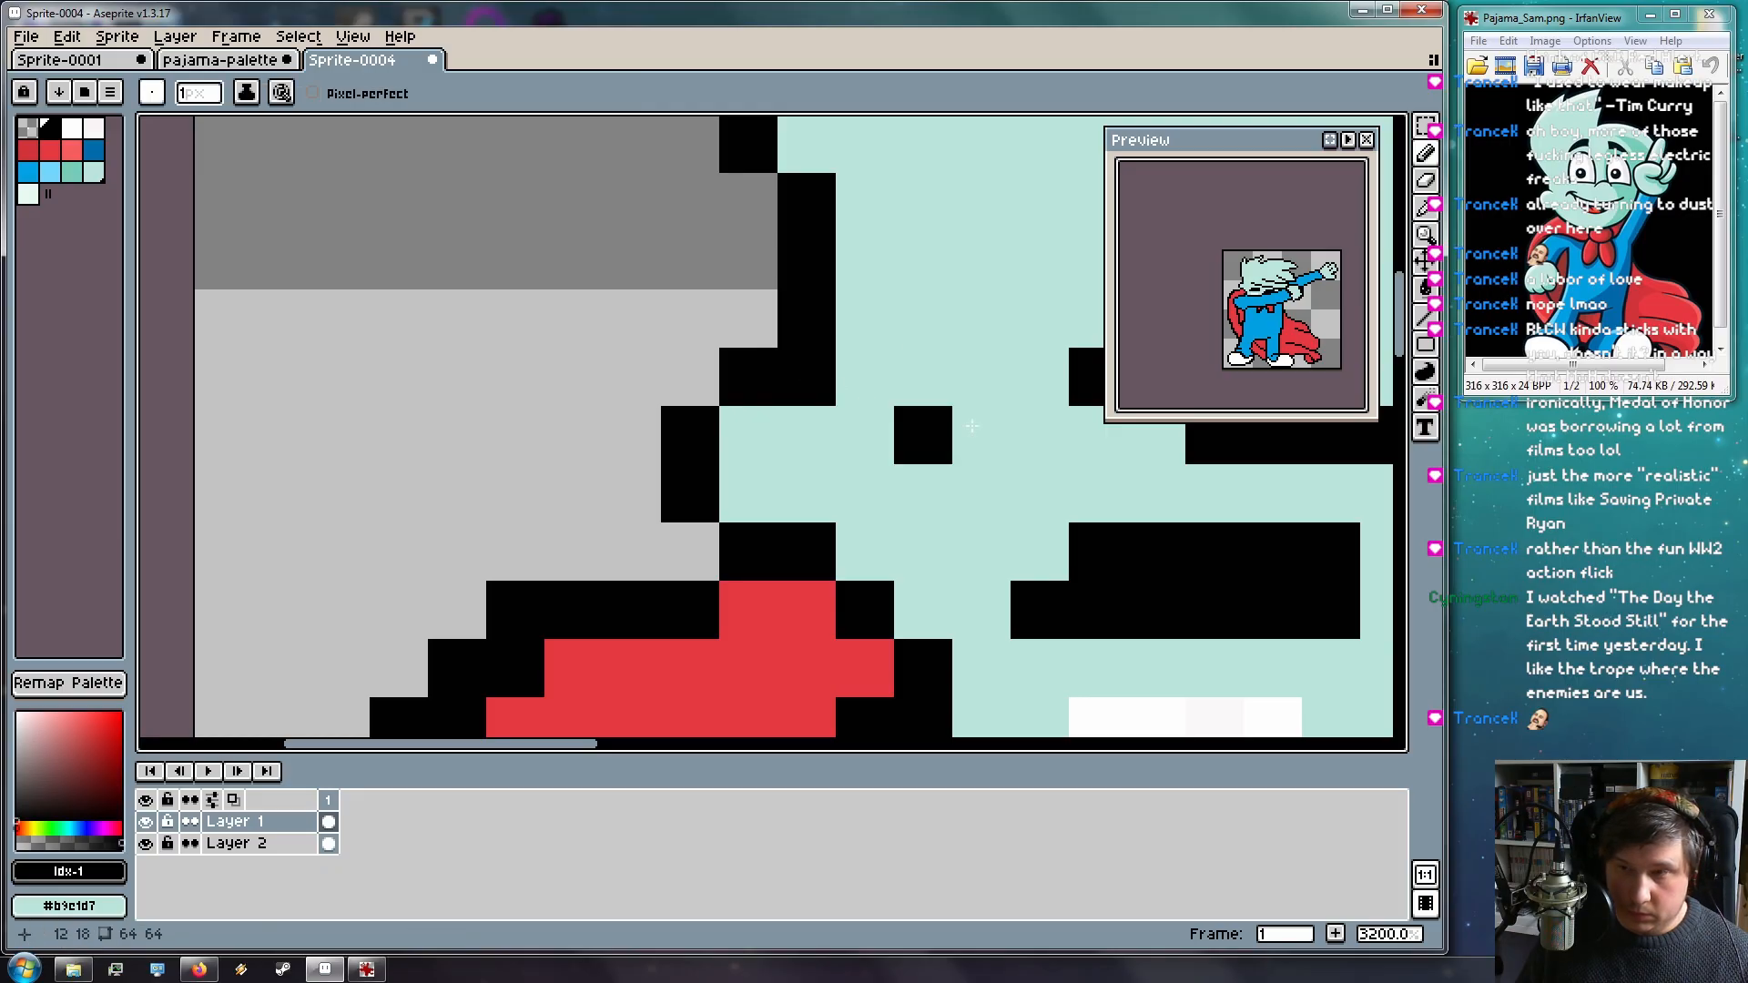
scroll(1000, 516, down, 5)
drag(989, 492, 807, 431)
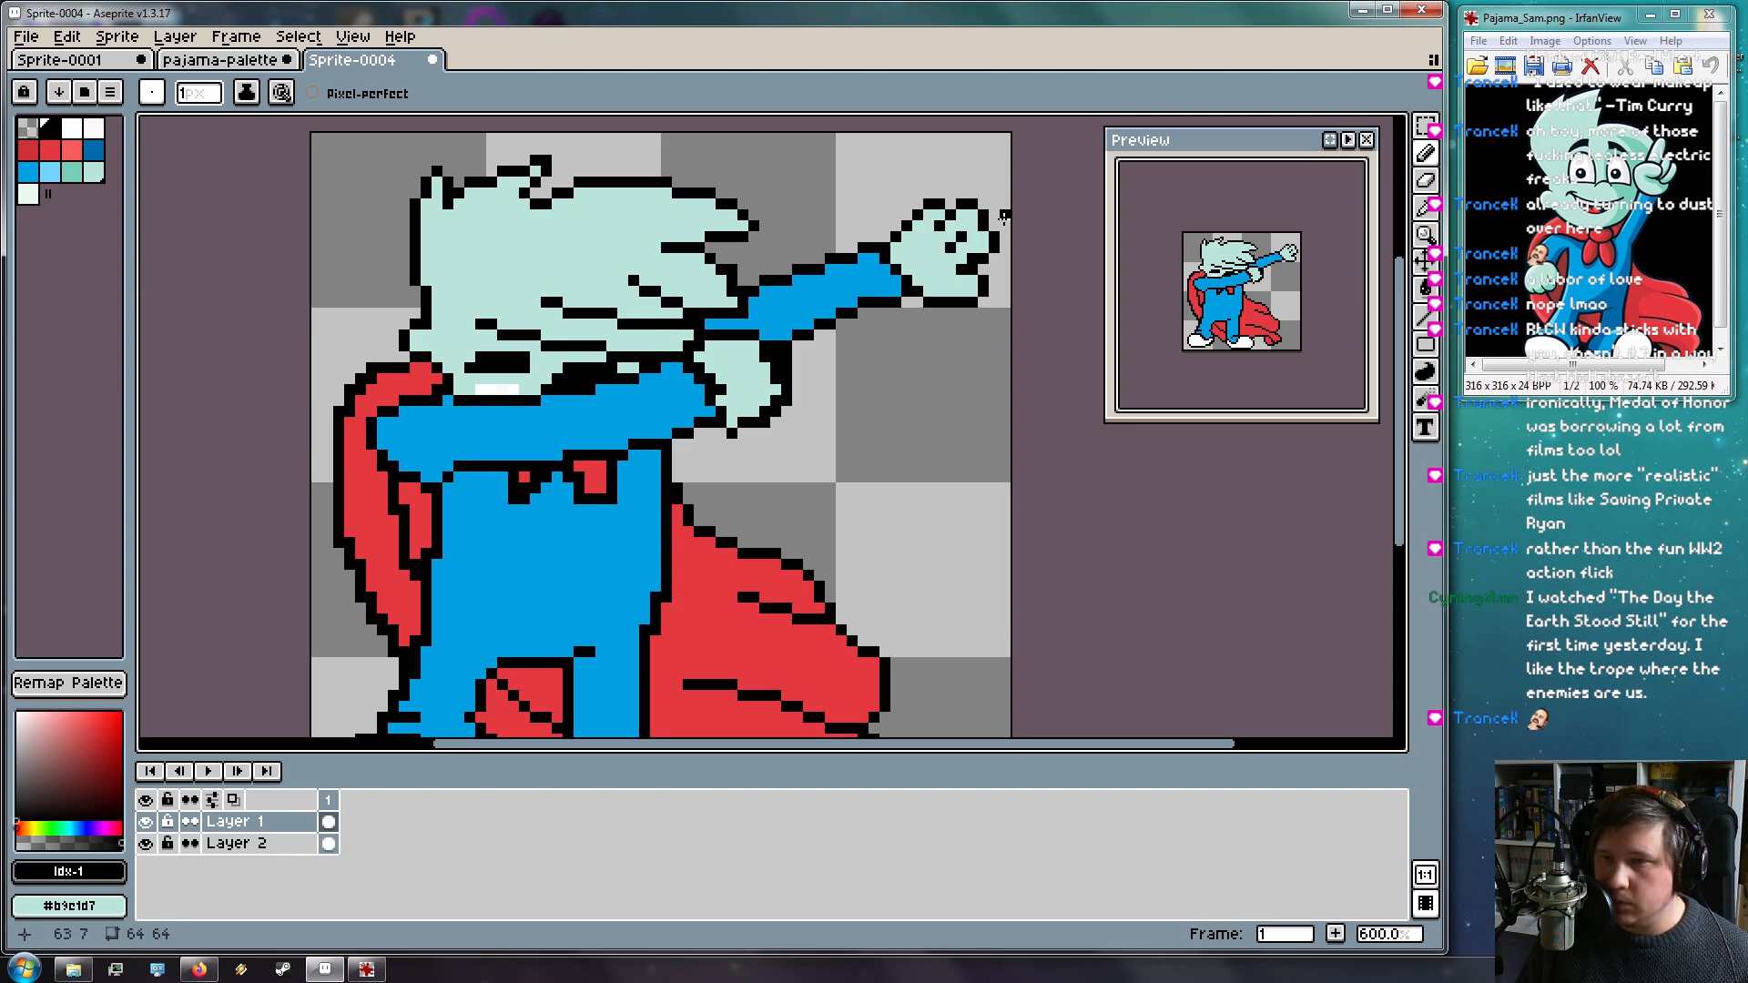
scroll(742, 357, up, 1)
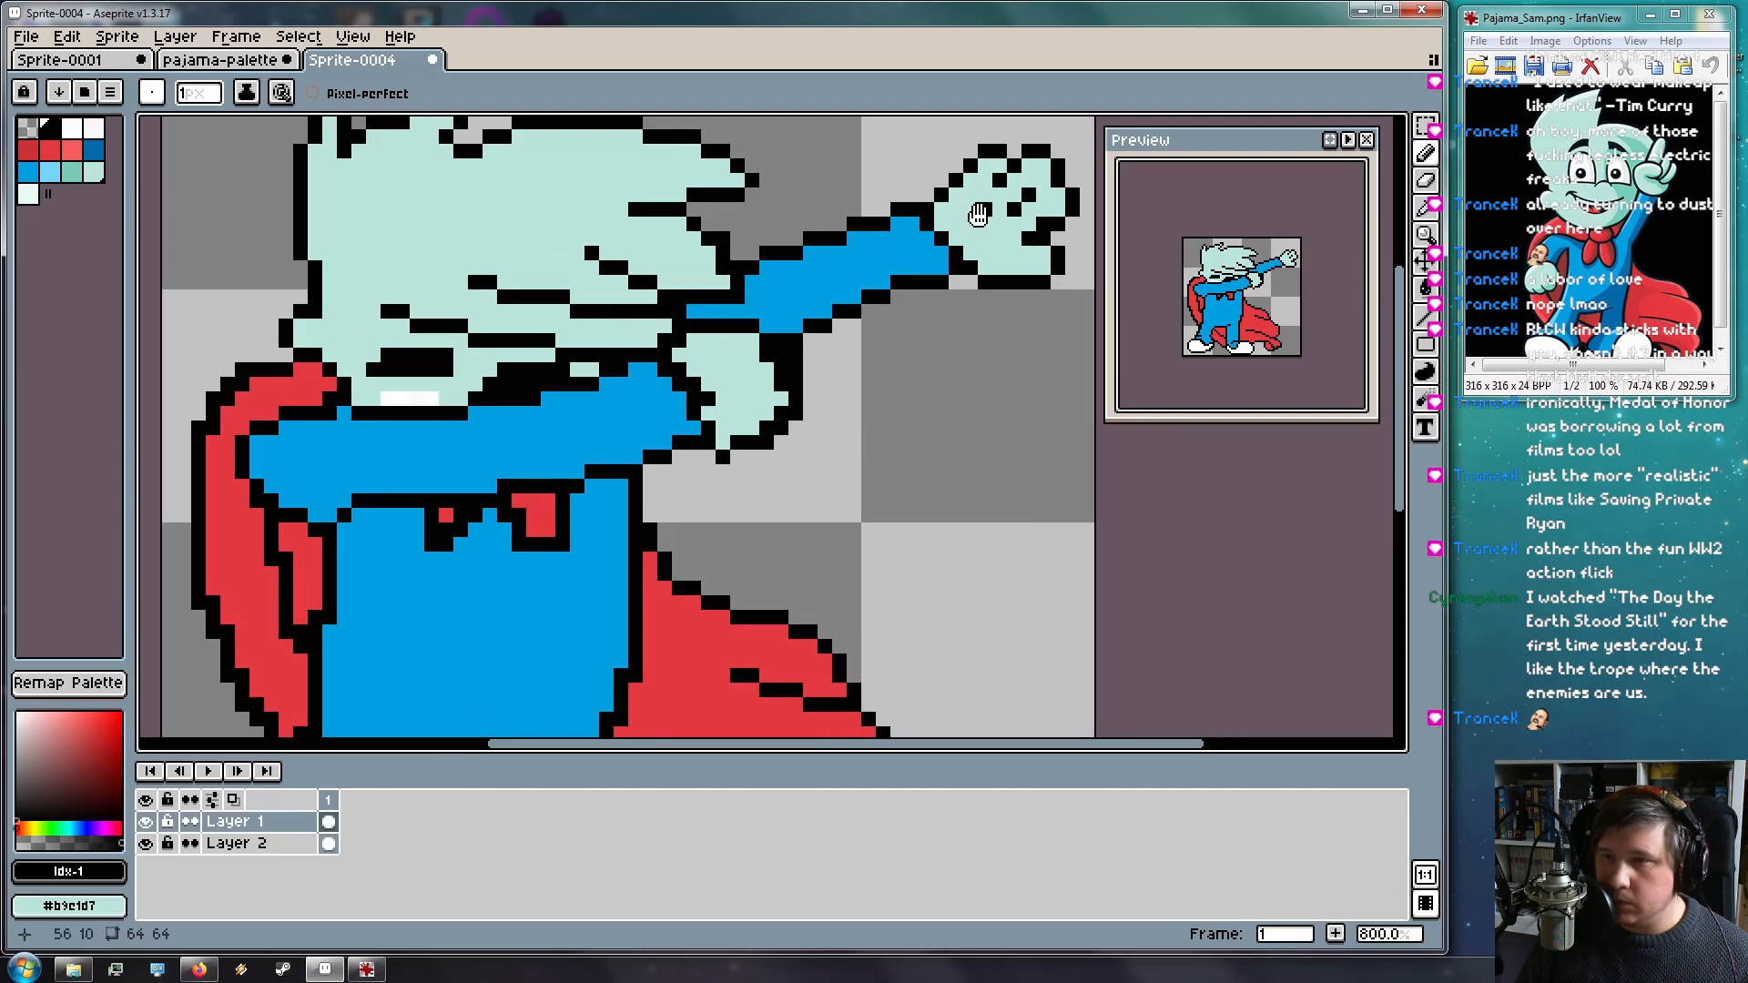
Select the bent arm's fist and move it down-left onto the body
drag(981, 217, 848, 266)
click(1425, 129)
drag(790, 178, 956, 343)
drag(901, 288, 621, 435)
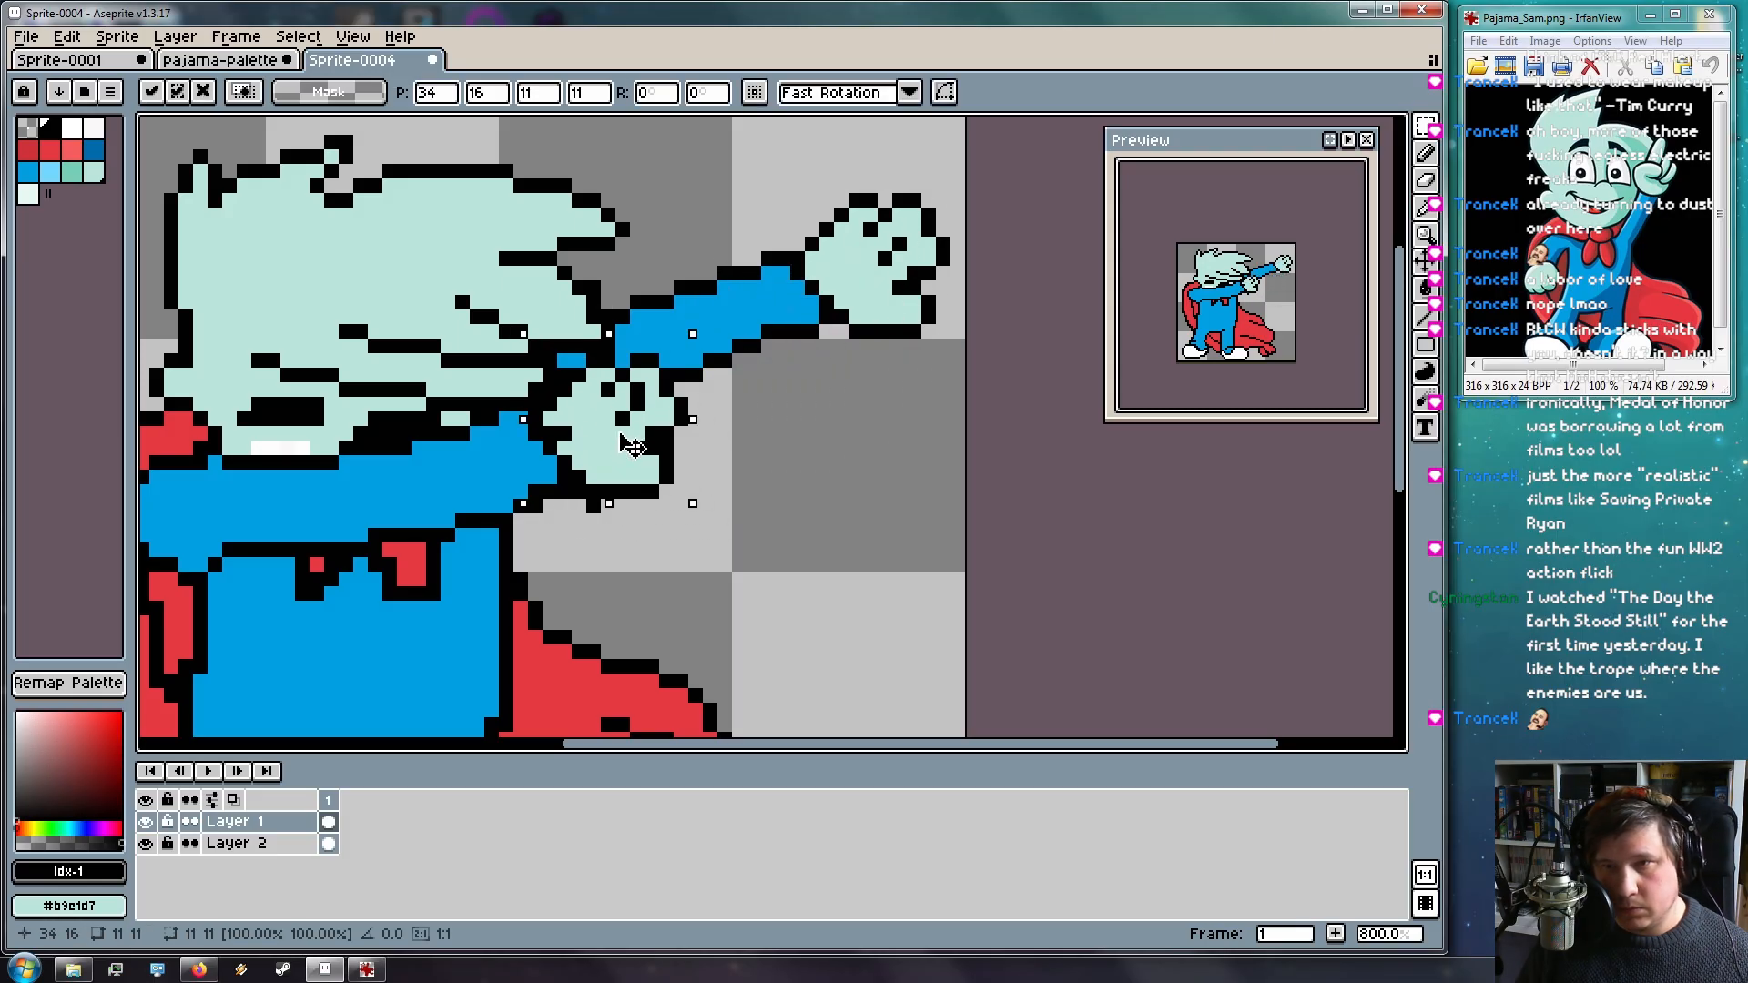
click(827, 477)
Zoom and pan in on the relocated fist
drag(737, 513, 923, 716)
scroll(771, 461, up, 3)
scroll(898, 624, down, 3)
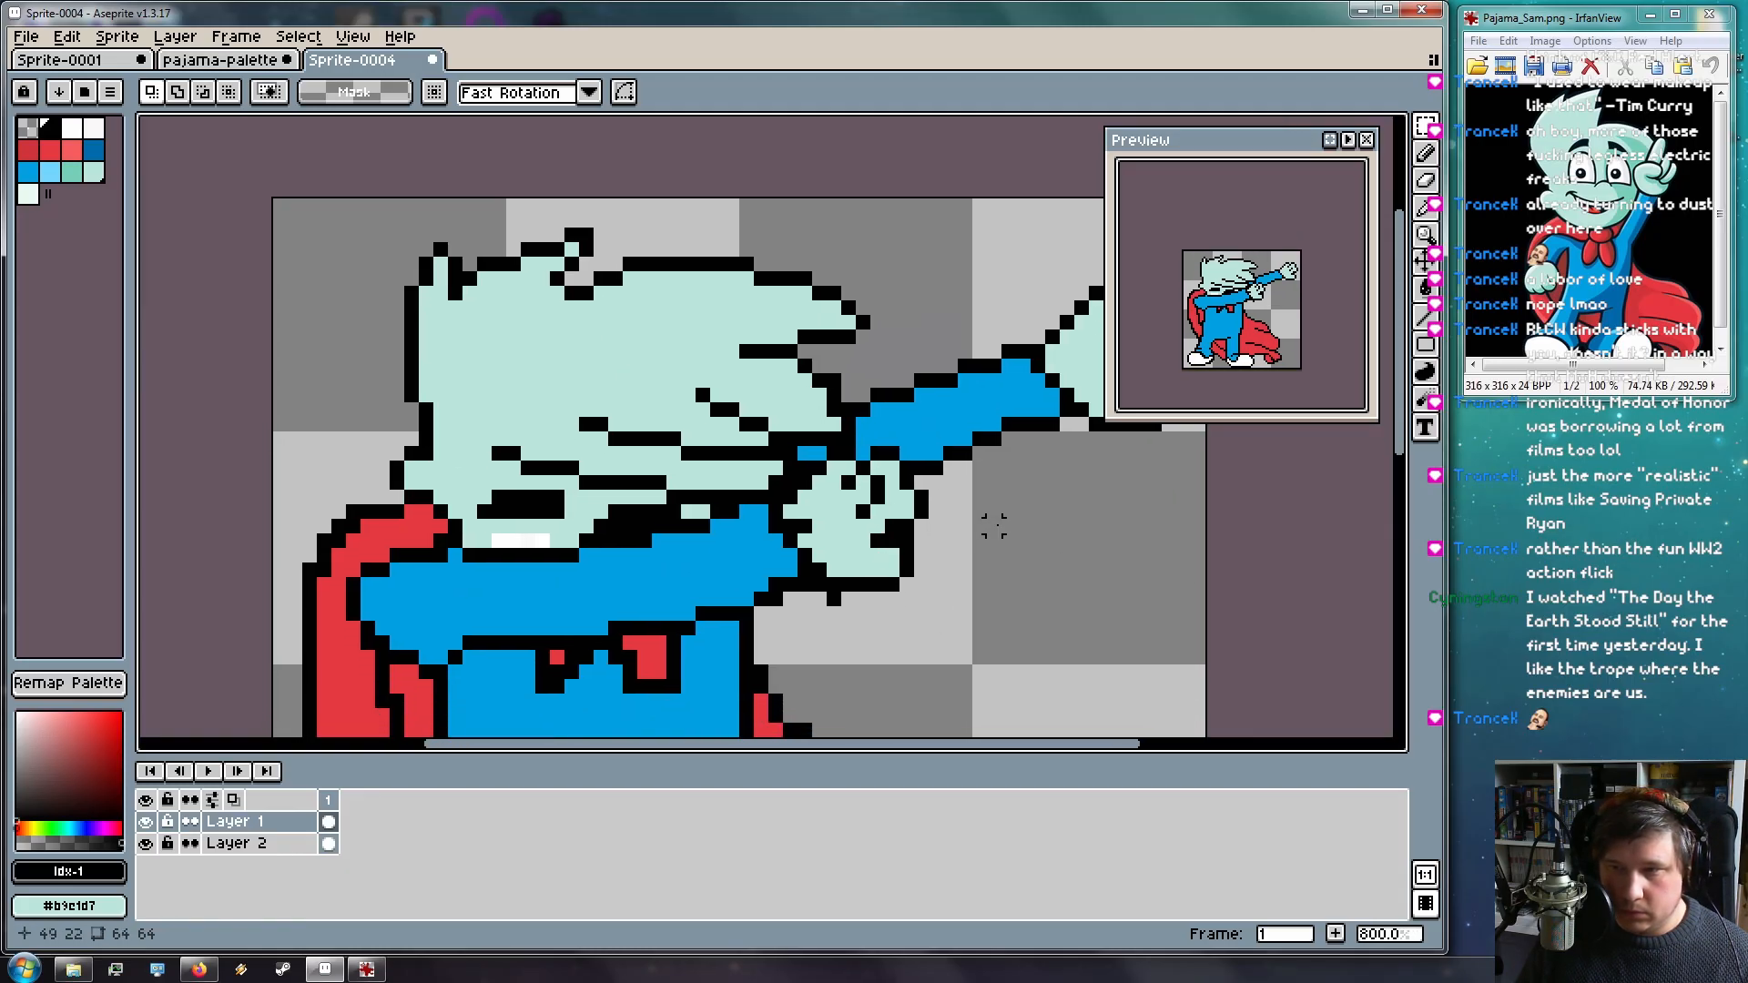
scroll(920, 554, up, 3)
key(b)
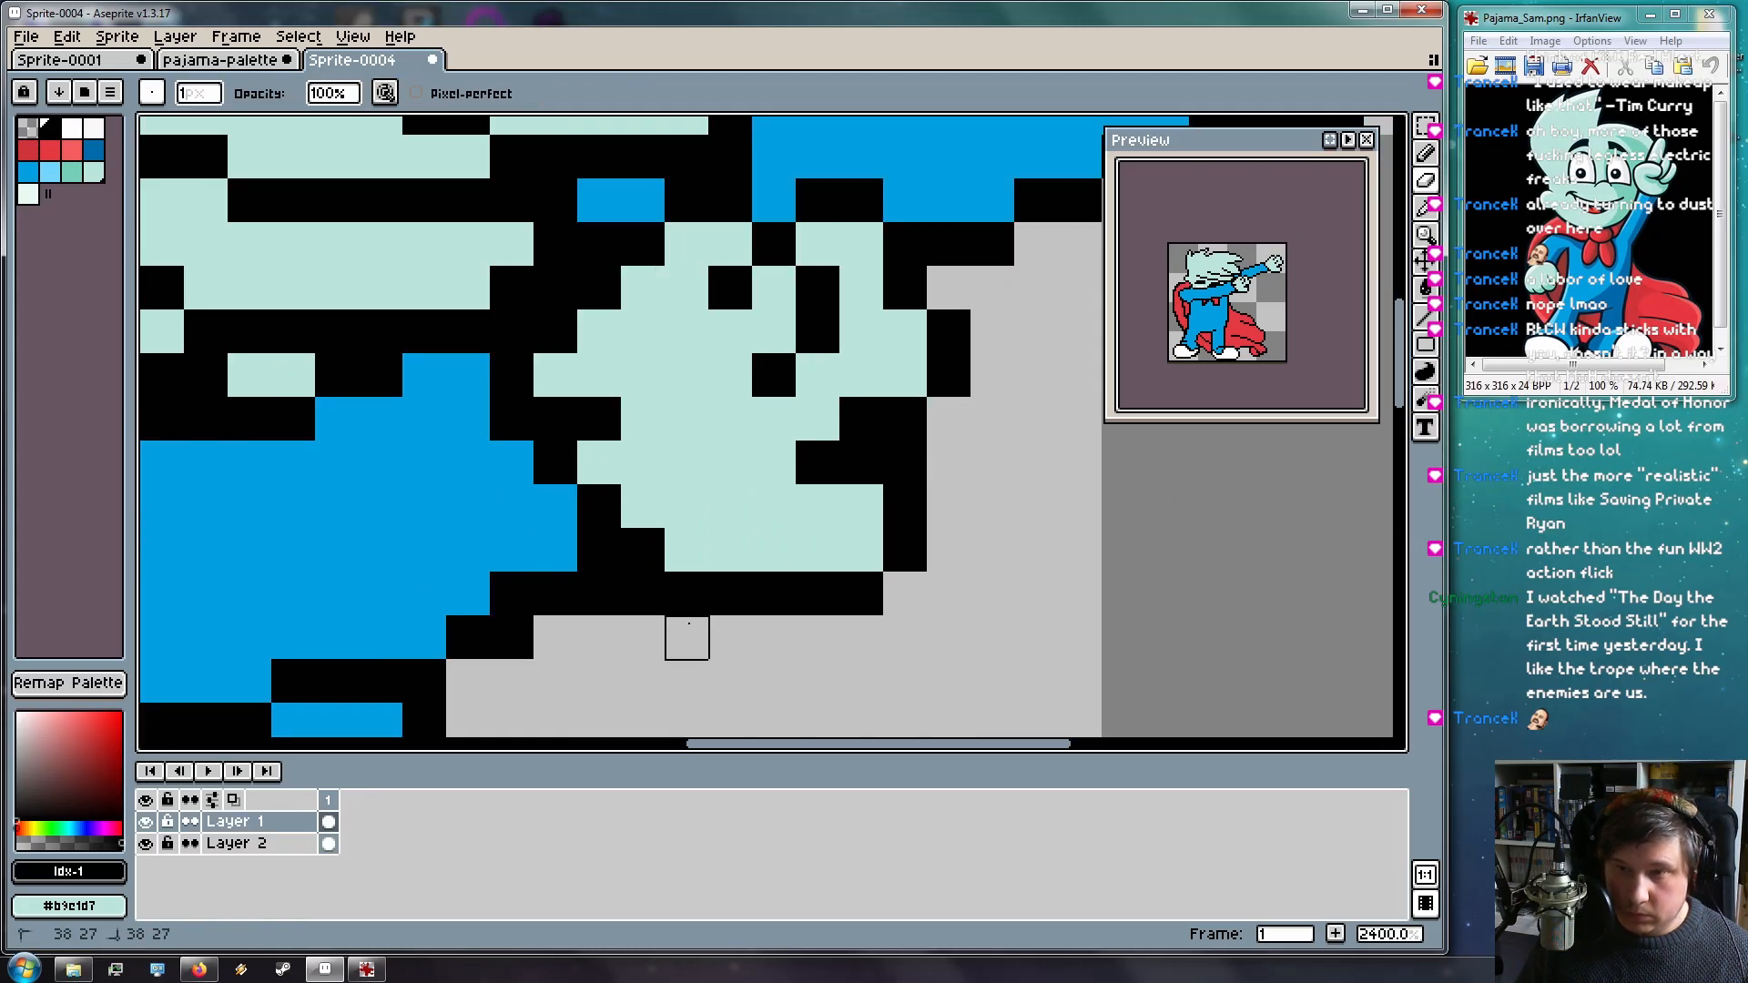
scroll(945, 546, down, 3)
scroll(935, 530, up, 2)
drag(959, 557, 774, 558)
key(i)
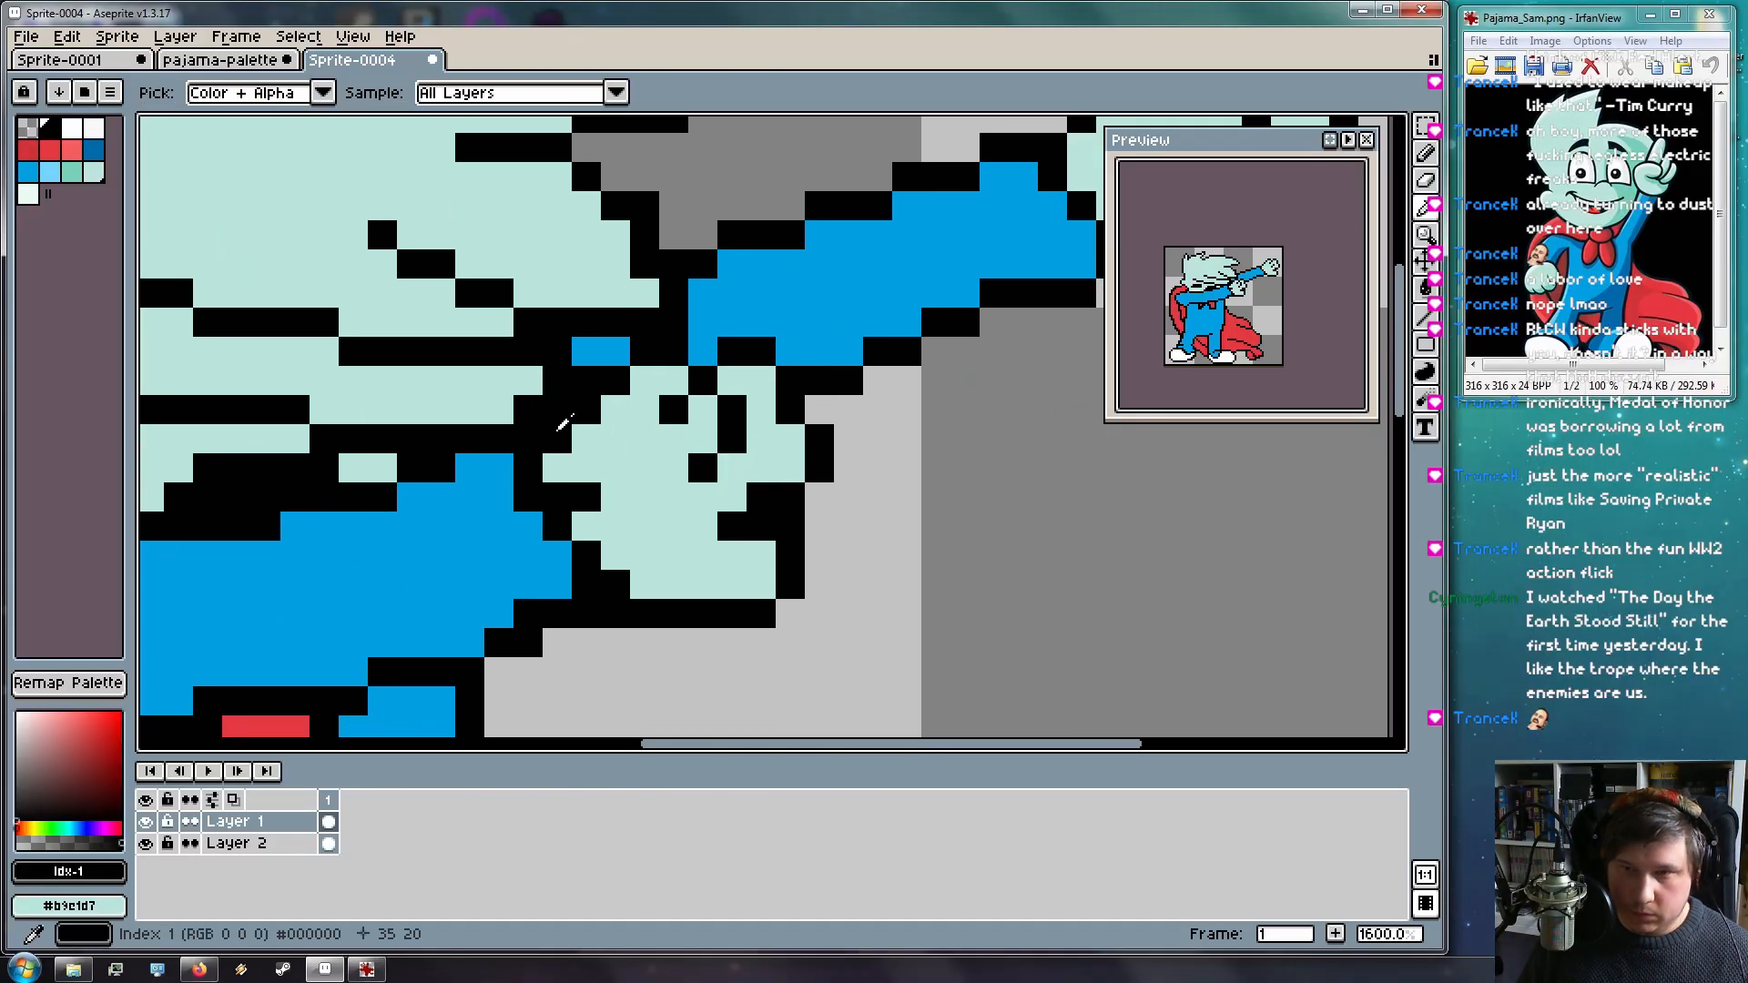
key(b)
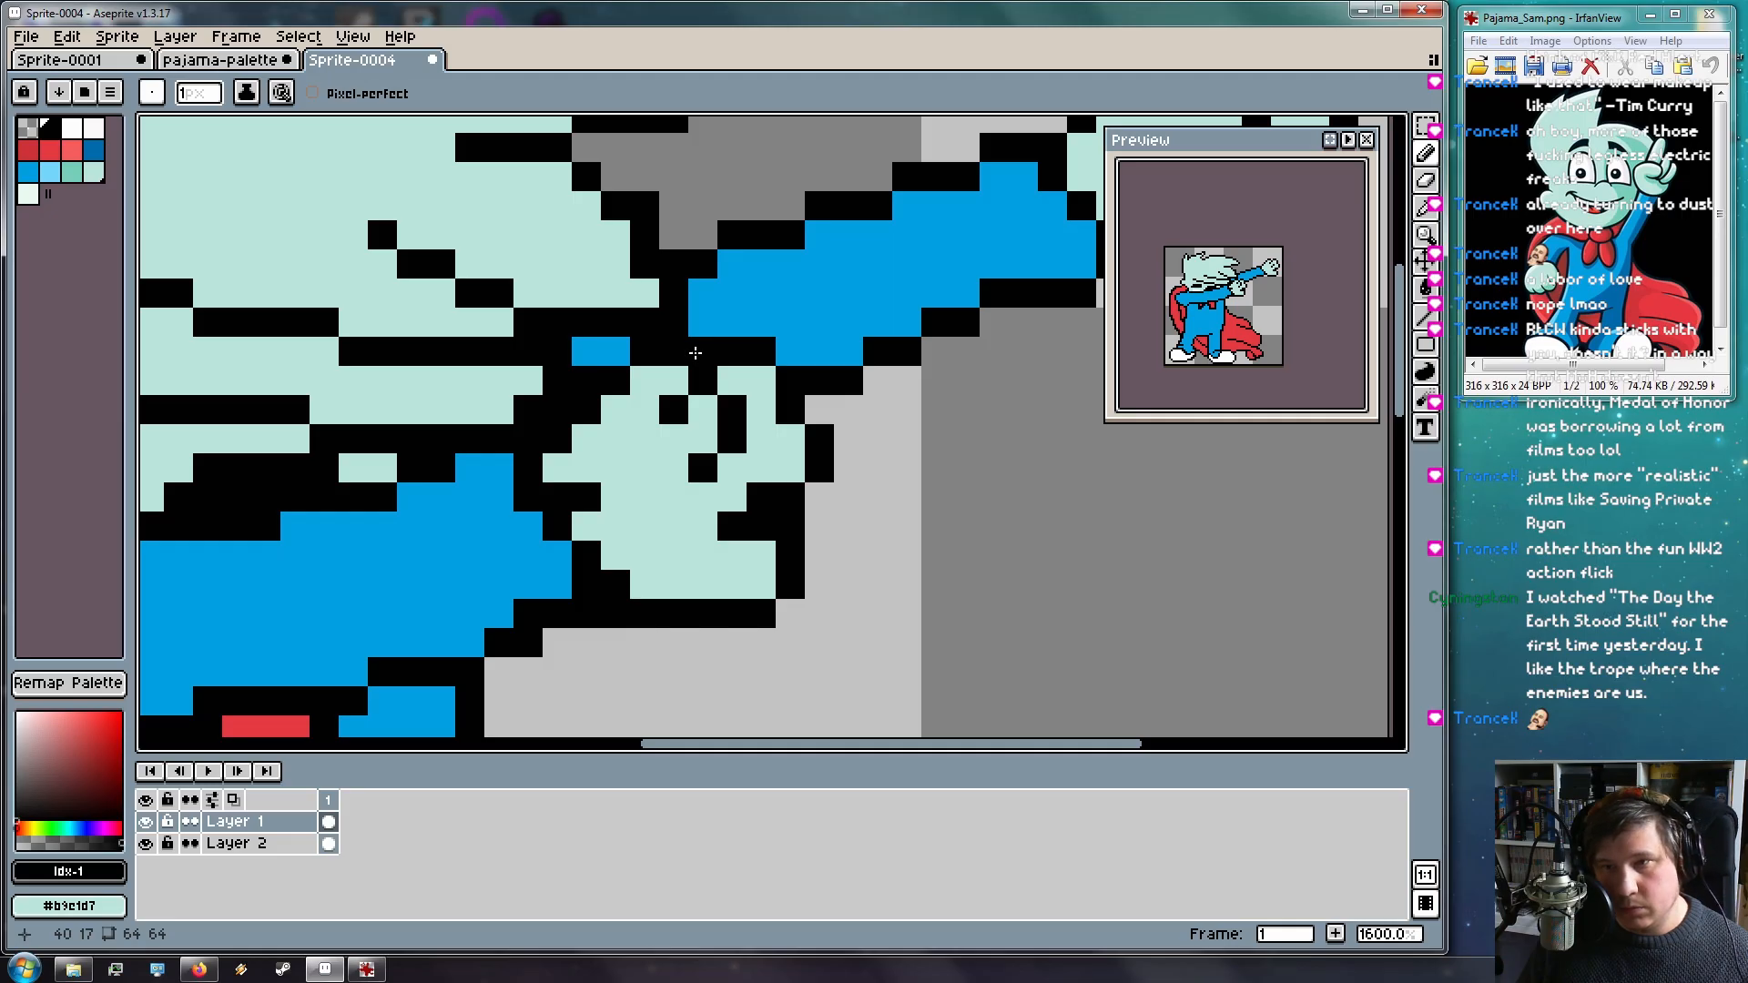
Erase stray black outline pixels at the hand's edge, undoing one mistaken erase
key(e)
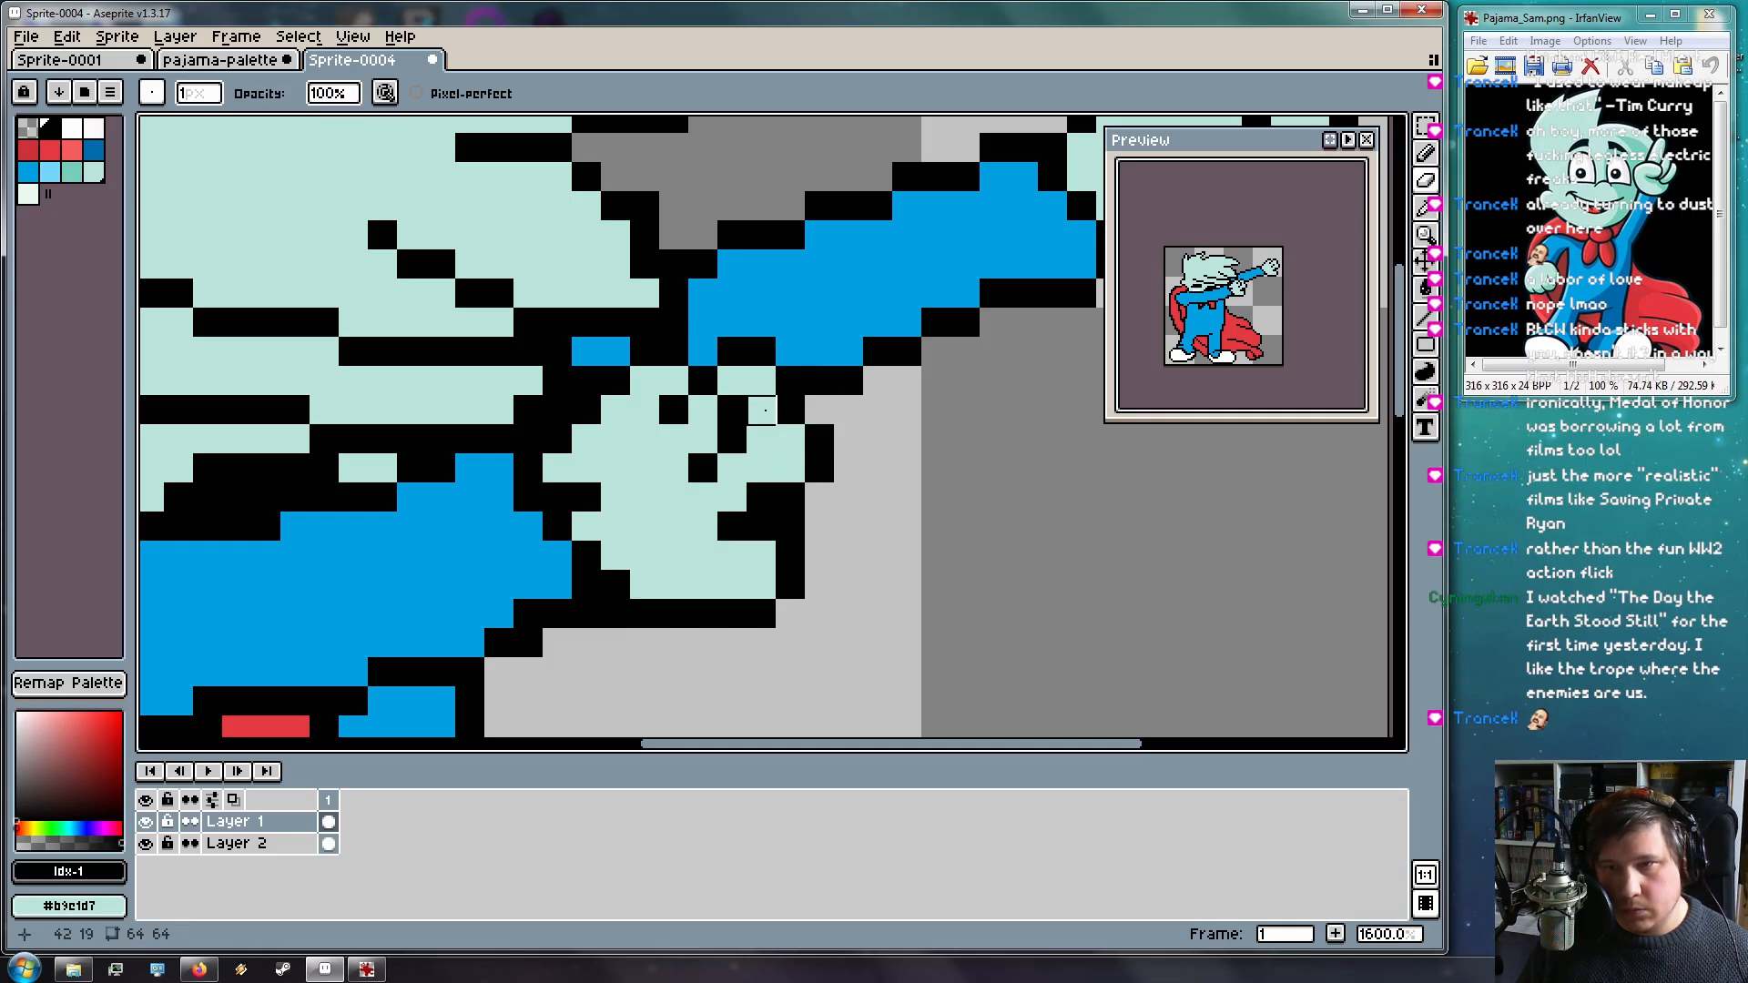
mouse_move(819, 468)
mouse_down()
mouse_move(793, 440)
mouse_move(464, 632)
mouse_move(597, 522)
mouse_move(557, 550)
mouse_up()
key(ctrl+z)
key(h)
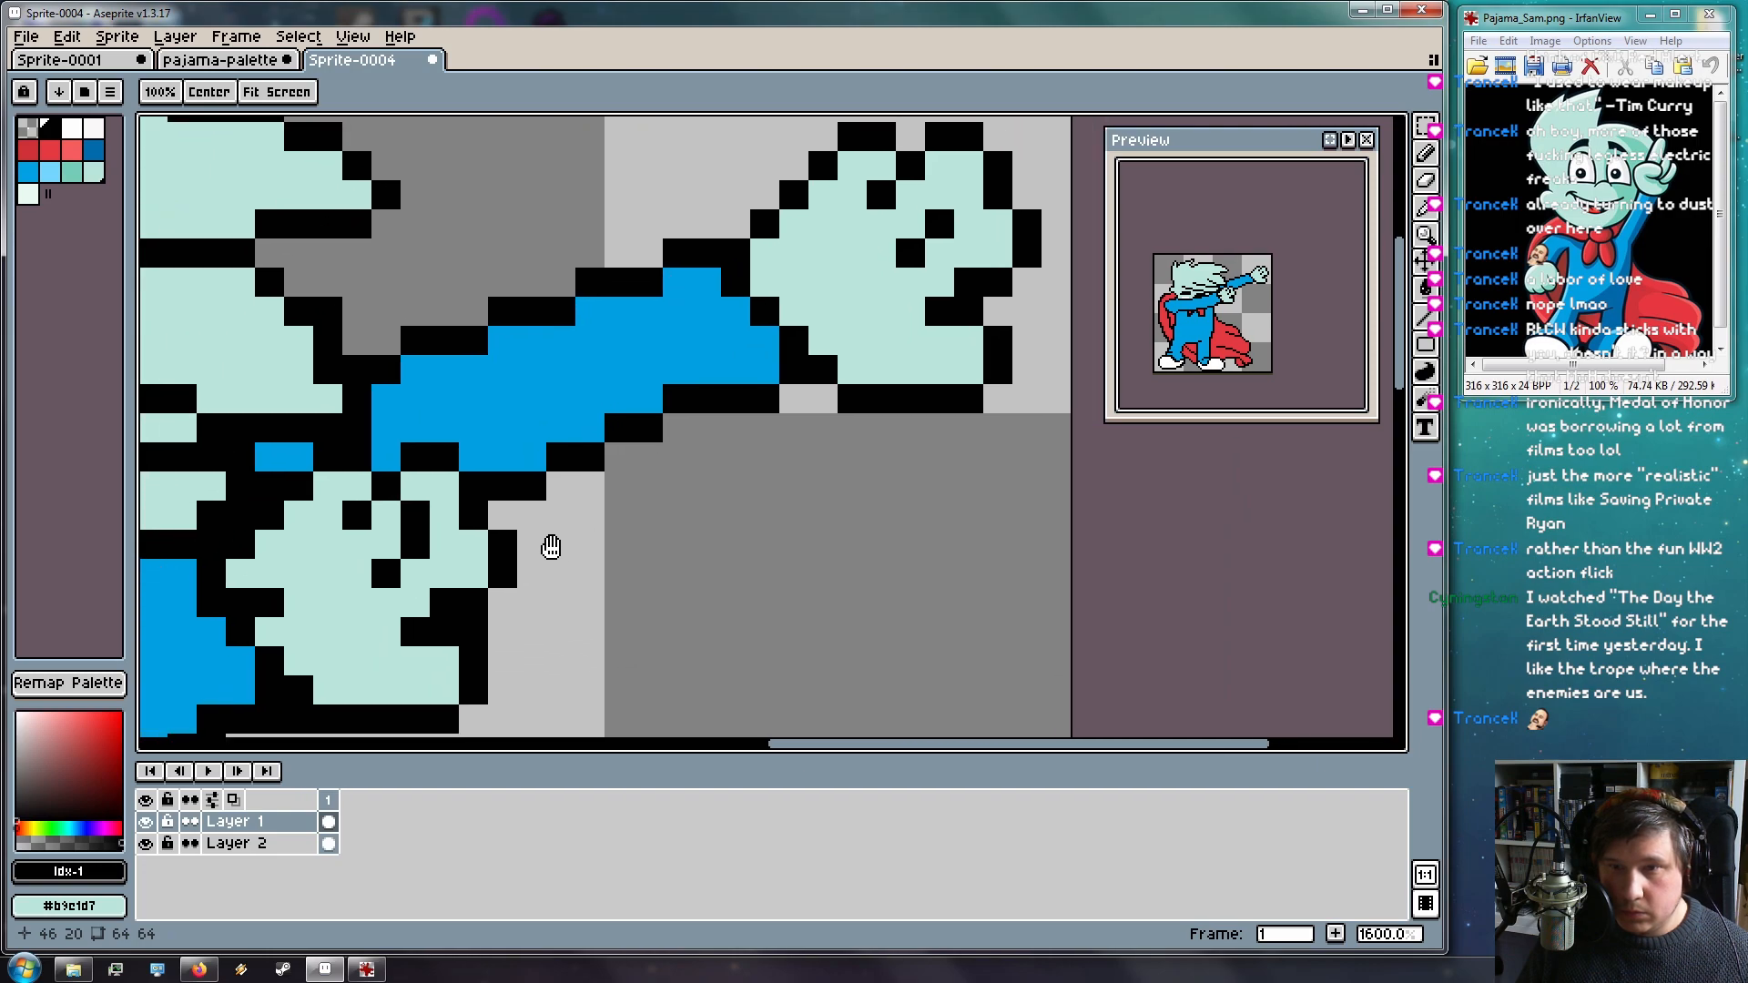
key(e)
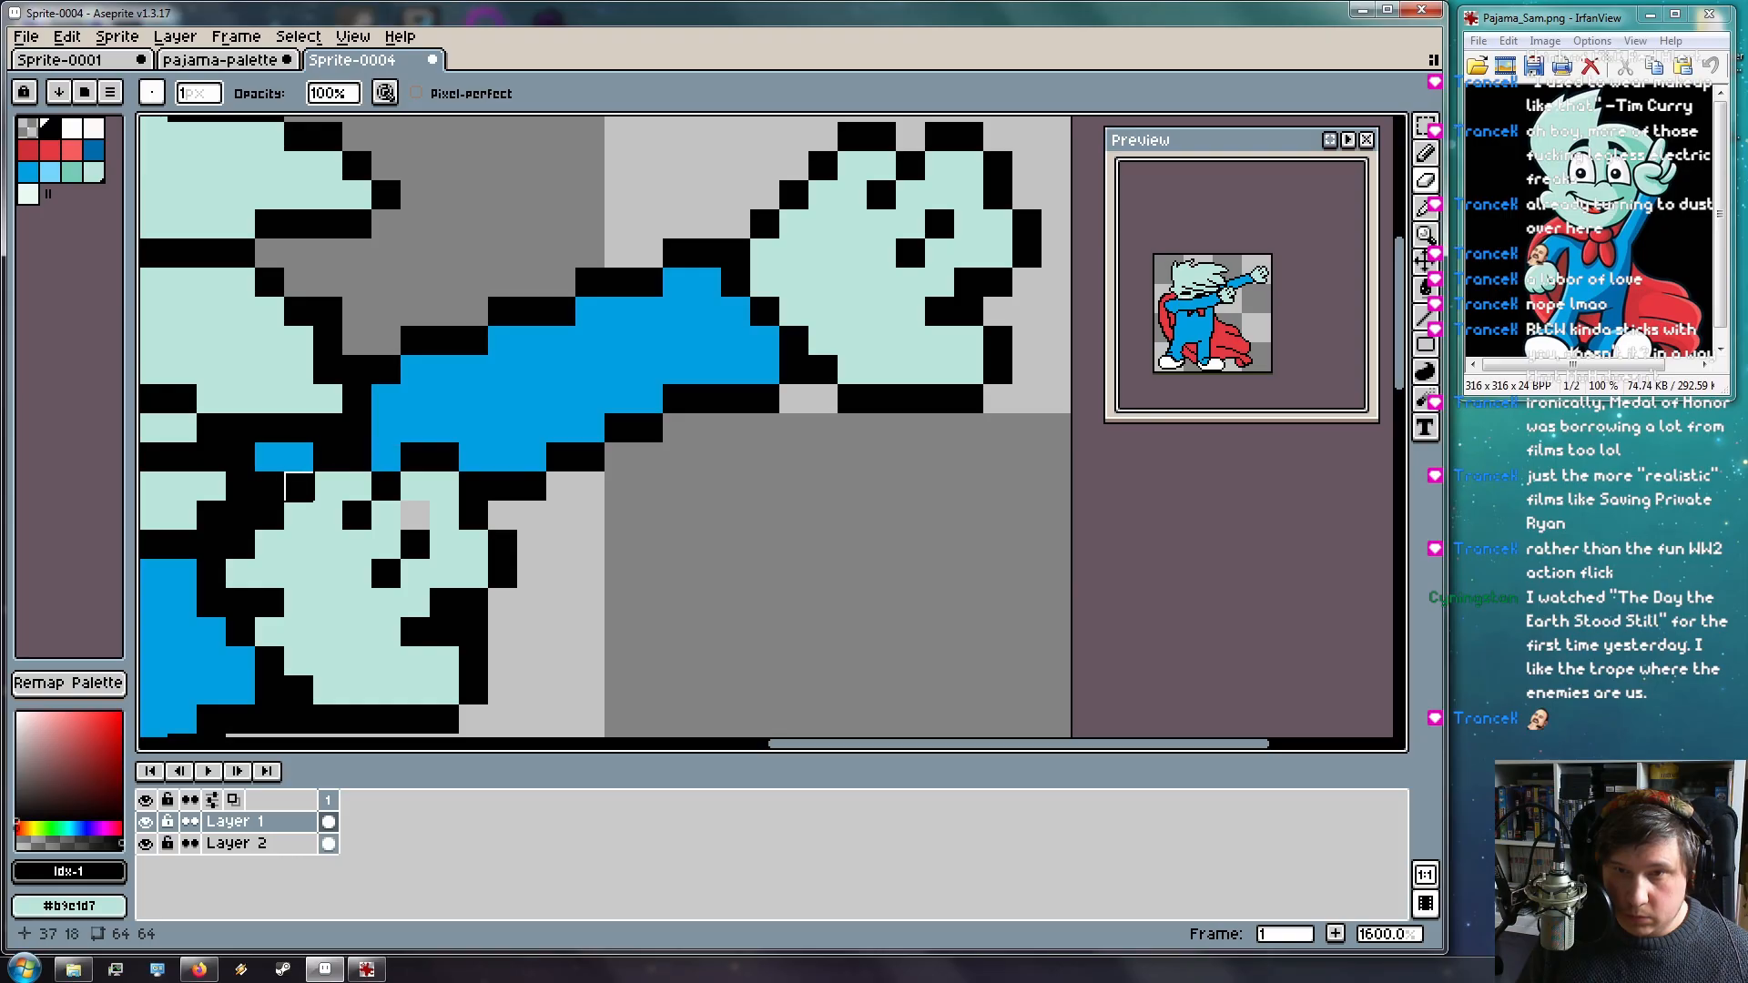
click(241, 516)
Pick mint from the canvas and fill the empty pixel beside the hand
drag(240, 515, 490, 469)
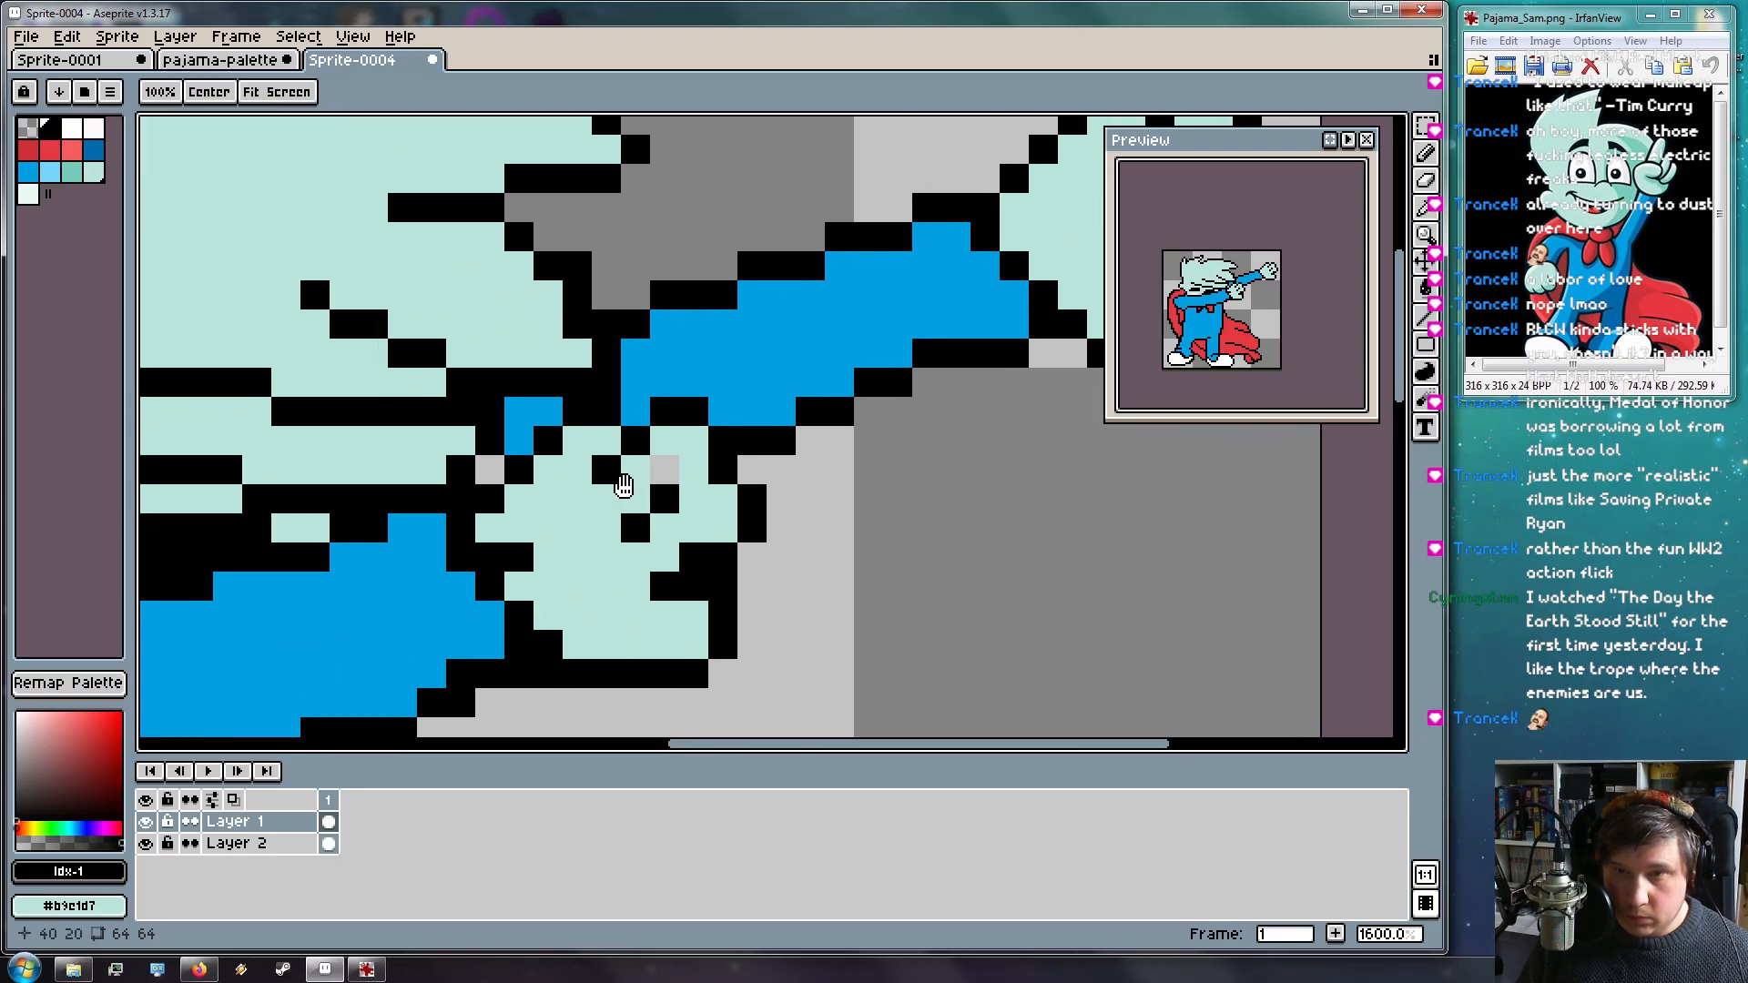
mouse_move(580, 503)
mouse_down()
mouse_move(702, 570)
mouse_move(500, 484)
mouse_up()
alt+click(510, 482)
key(b)
click(592, 456)
mouse_move(602, 525)
mouse_down()
mouse_move(352, 679)
mouse_move(499, 558)
mouse_move(401, 593)
mouse_move(419, 557)
mouse_up()
key(e)
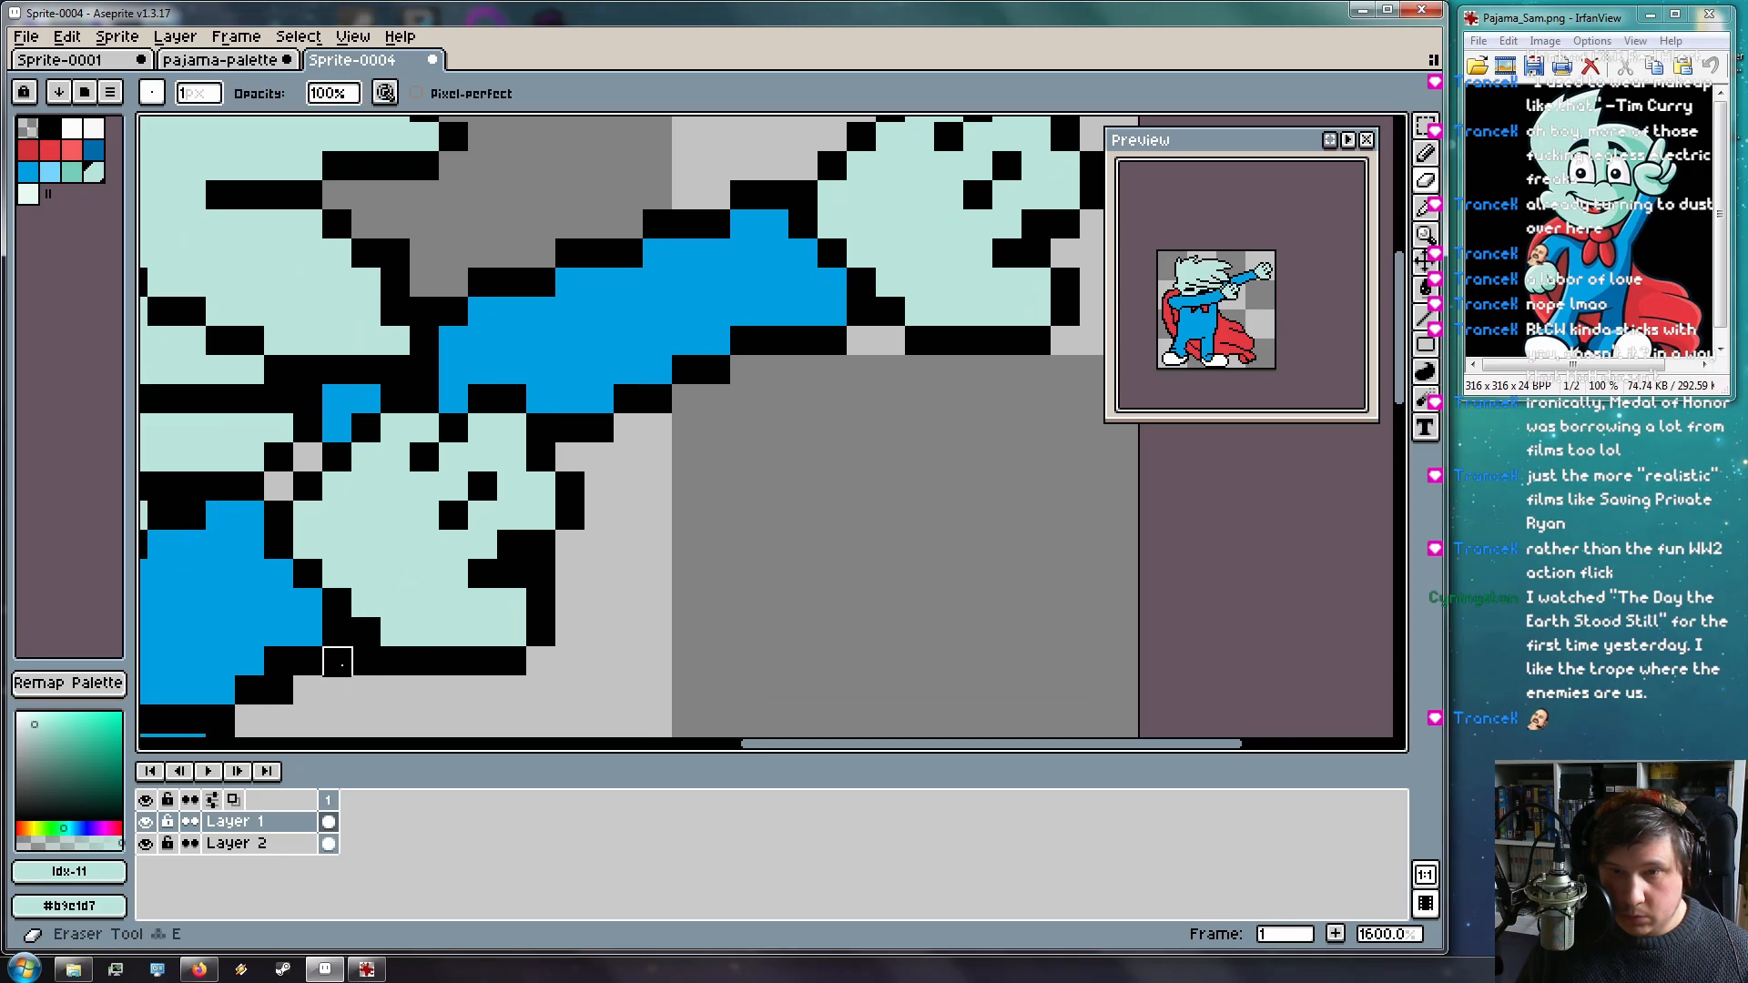
drag(340, 690, 722, 544)
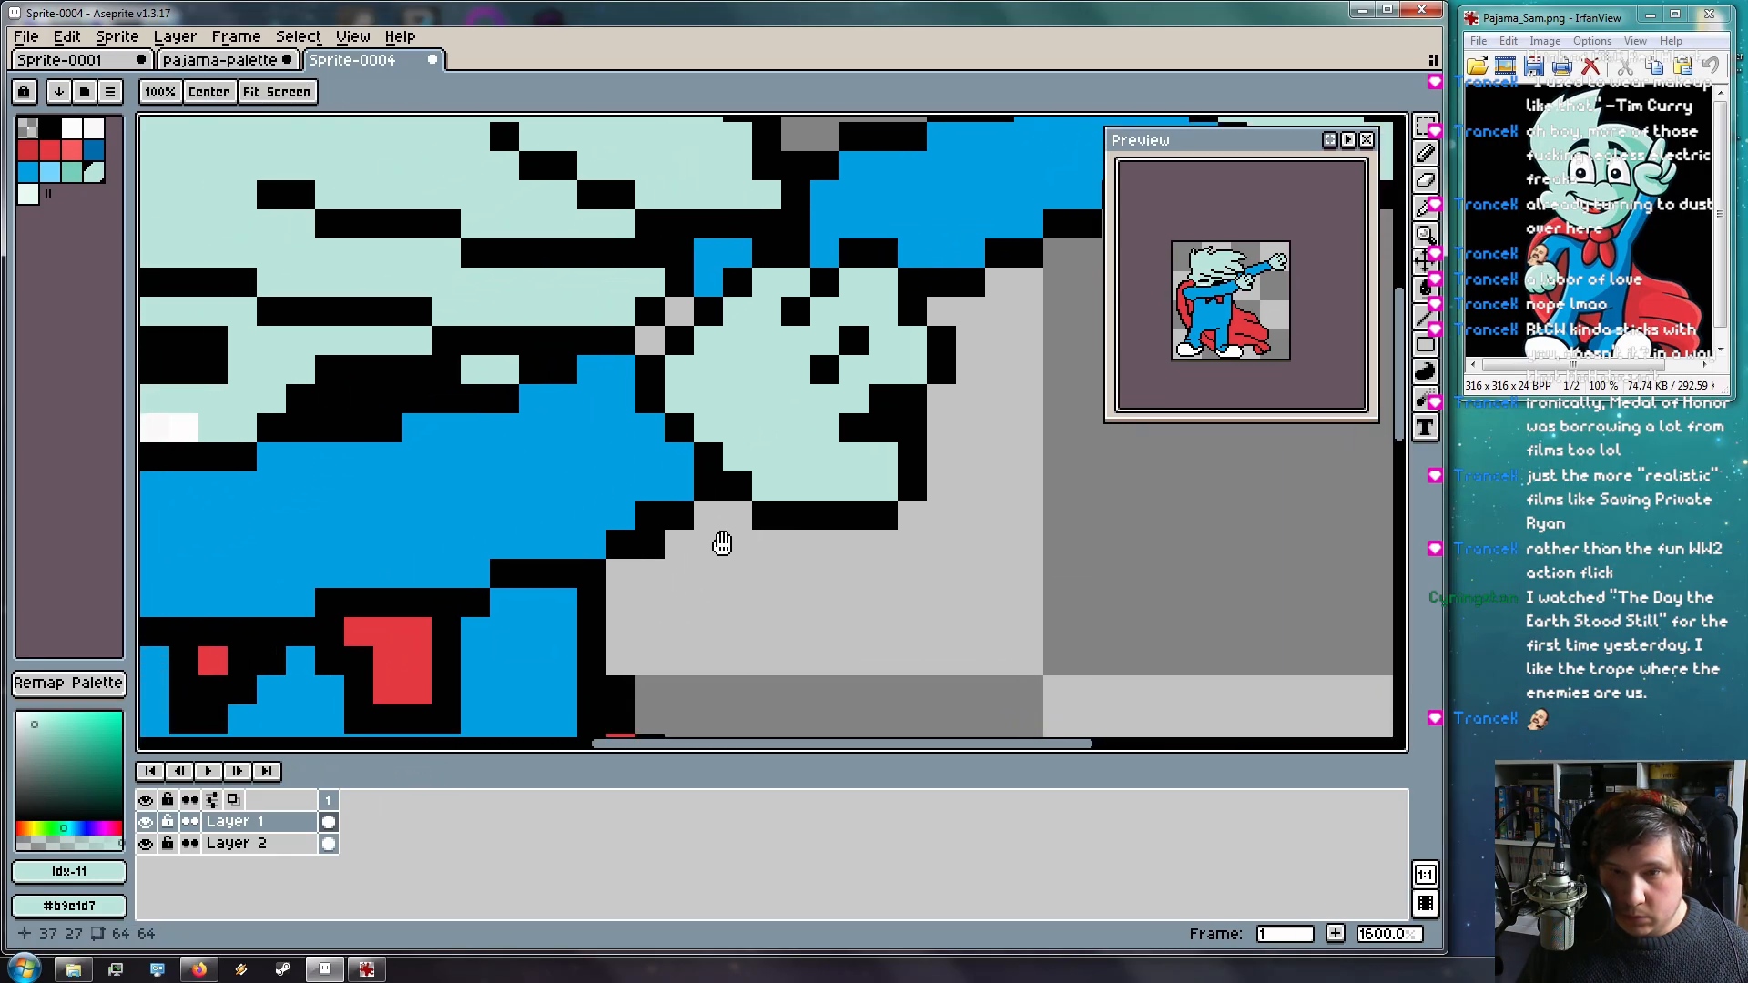
scroll(674, 564, down, 3)
scroll(637, 501, up, 4)
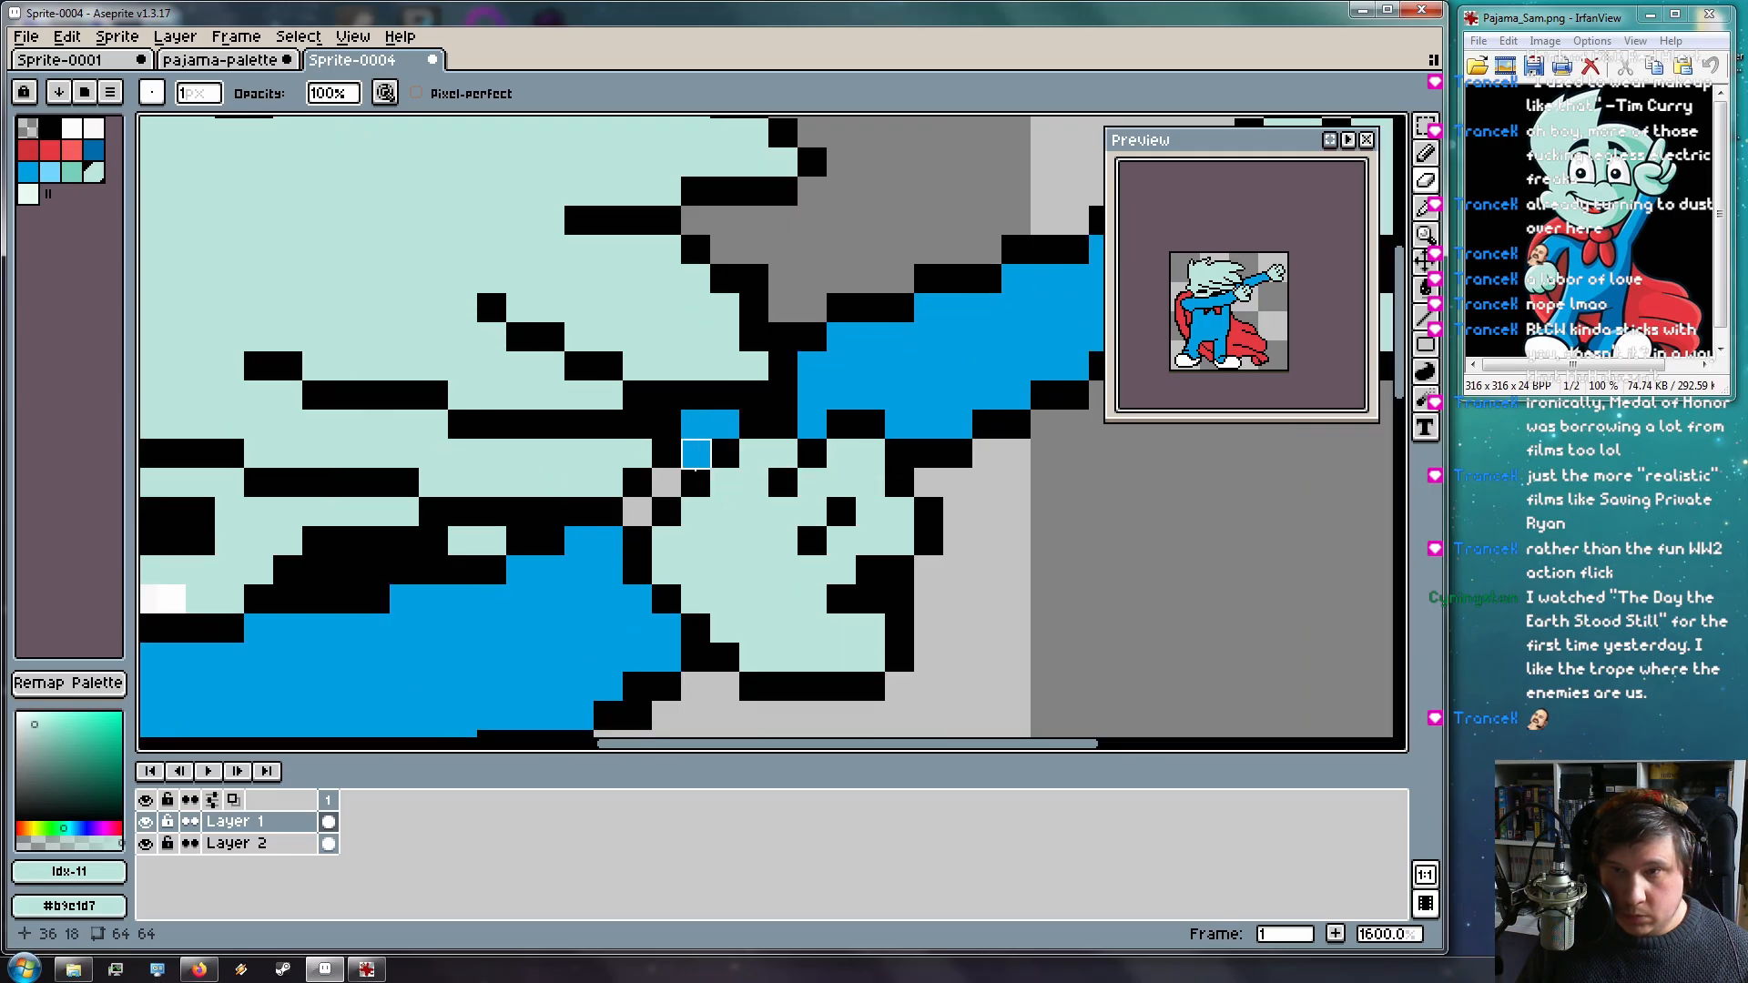
key(i)
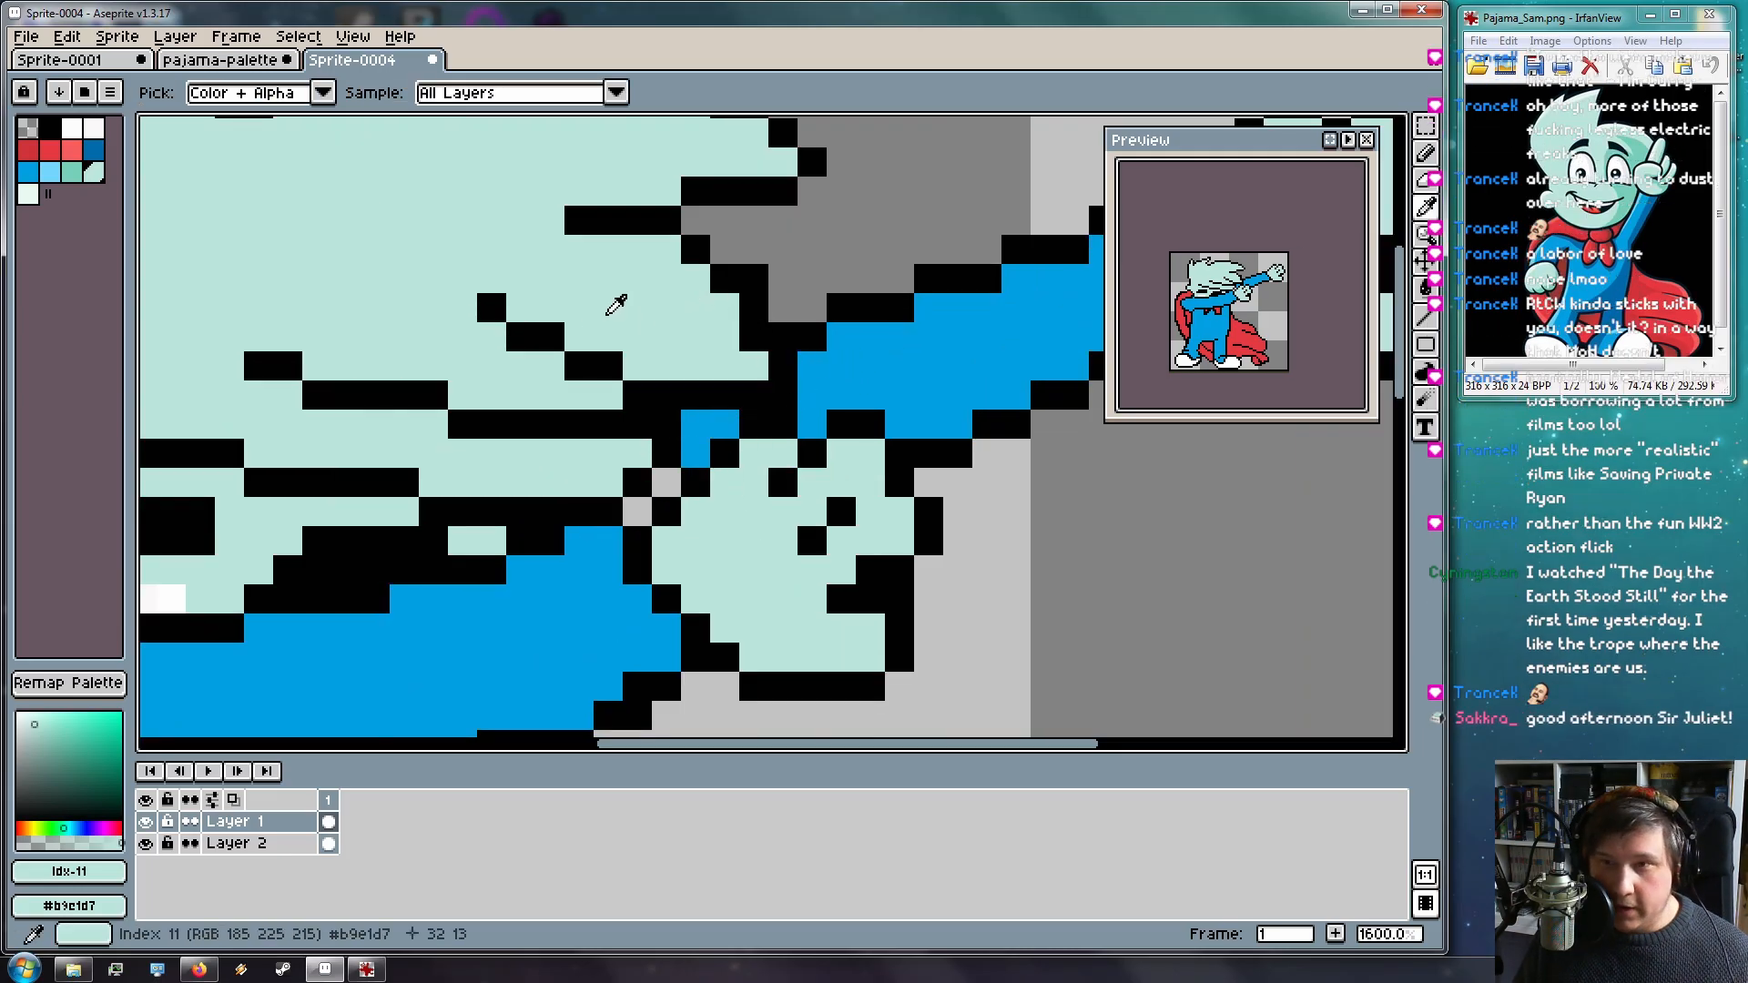
Repaint a black outline pixel on the arm in pajama blue
click(859, 372)
key(b)
click(779, 420)
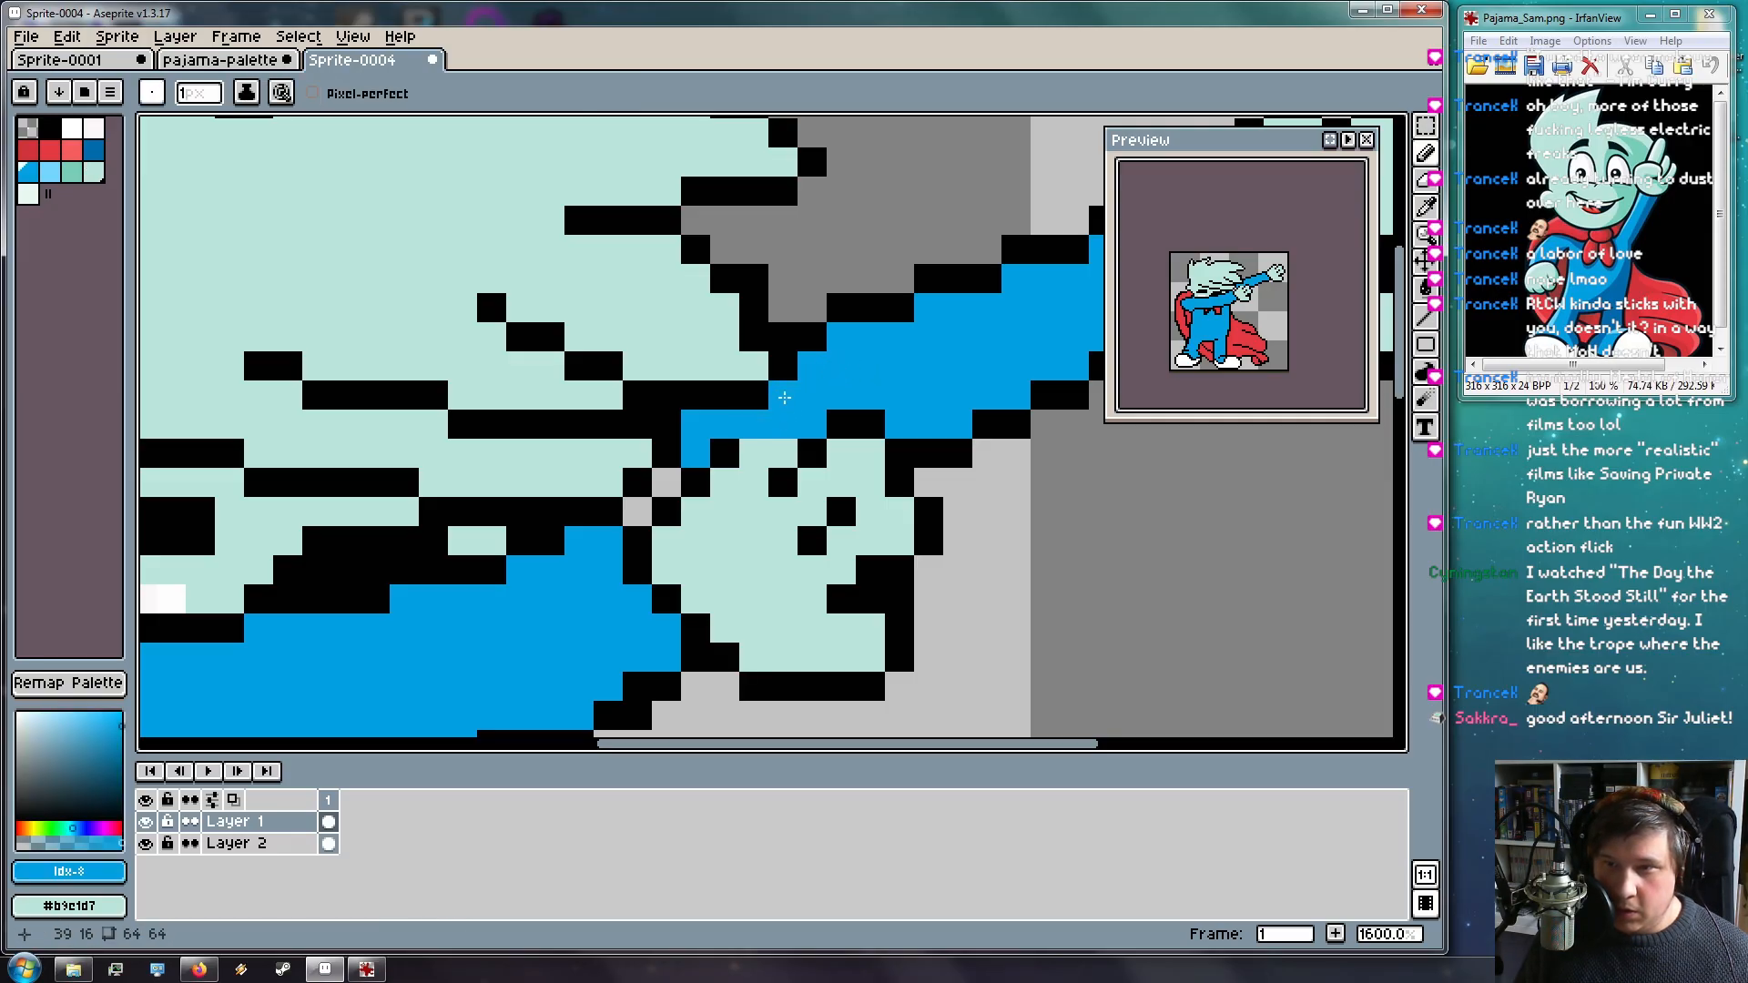
scroll(605, 510, down, 1)
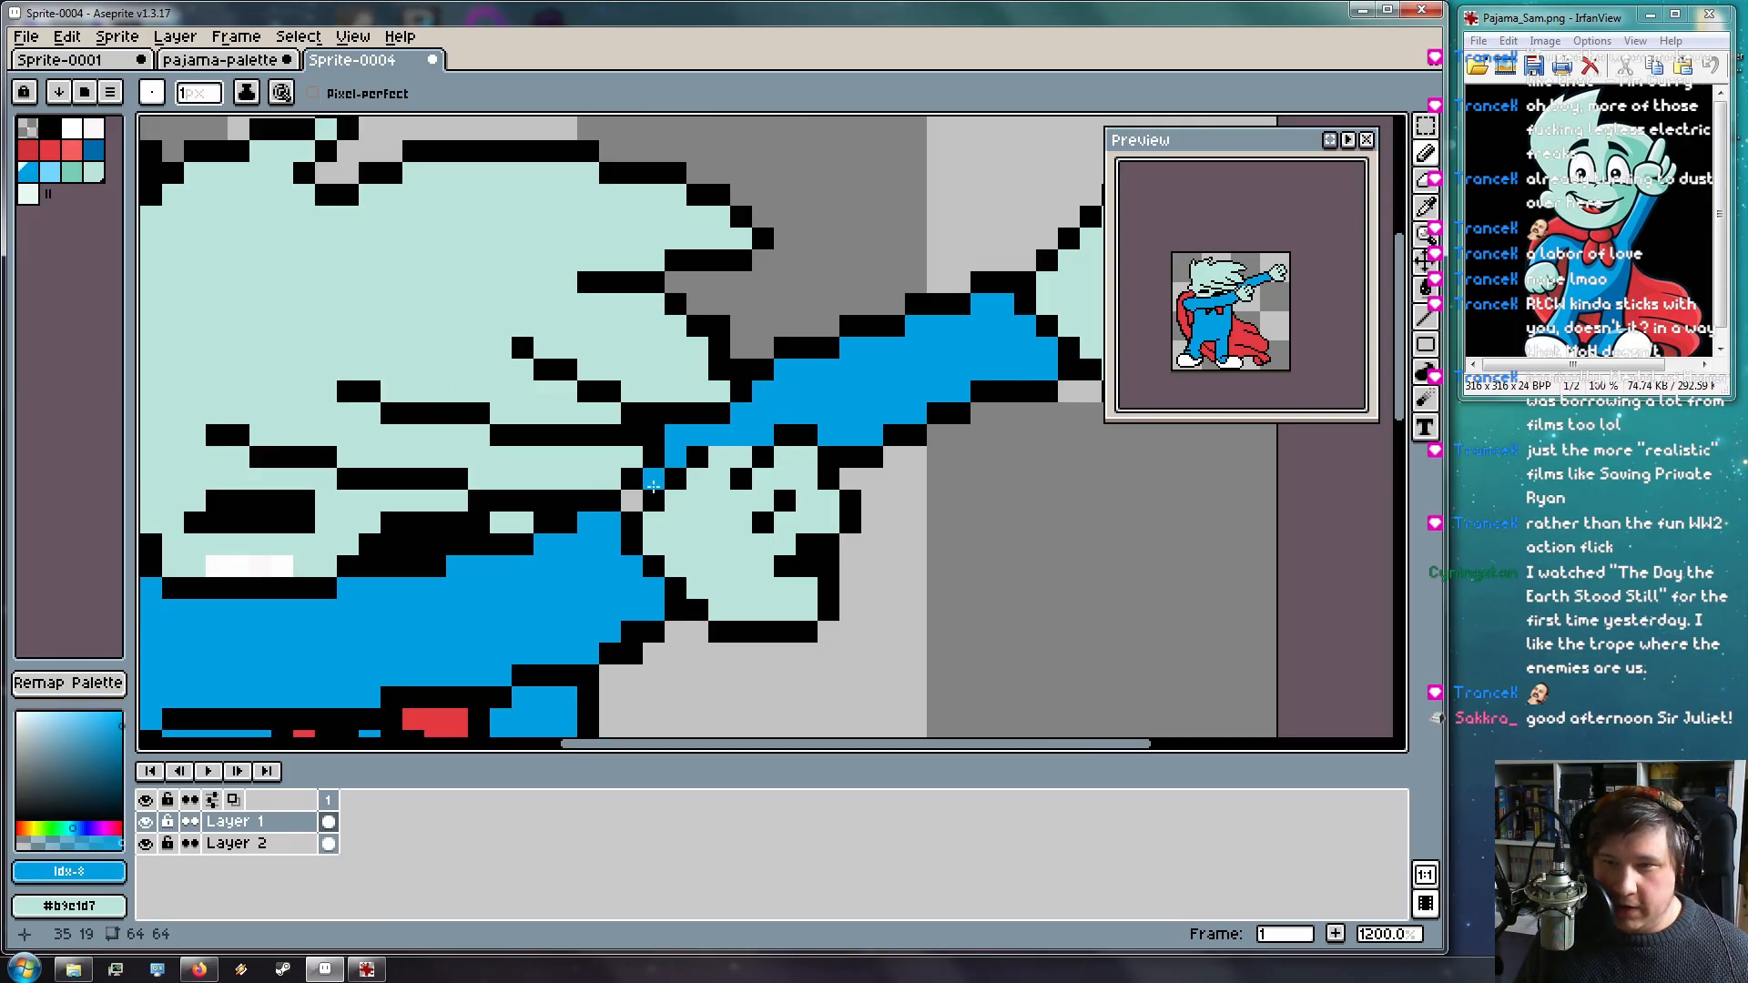
scroll(838, 577, down, 5)
scroll(791, 620, up, 1)
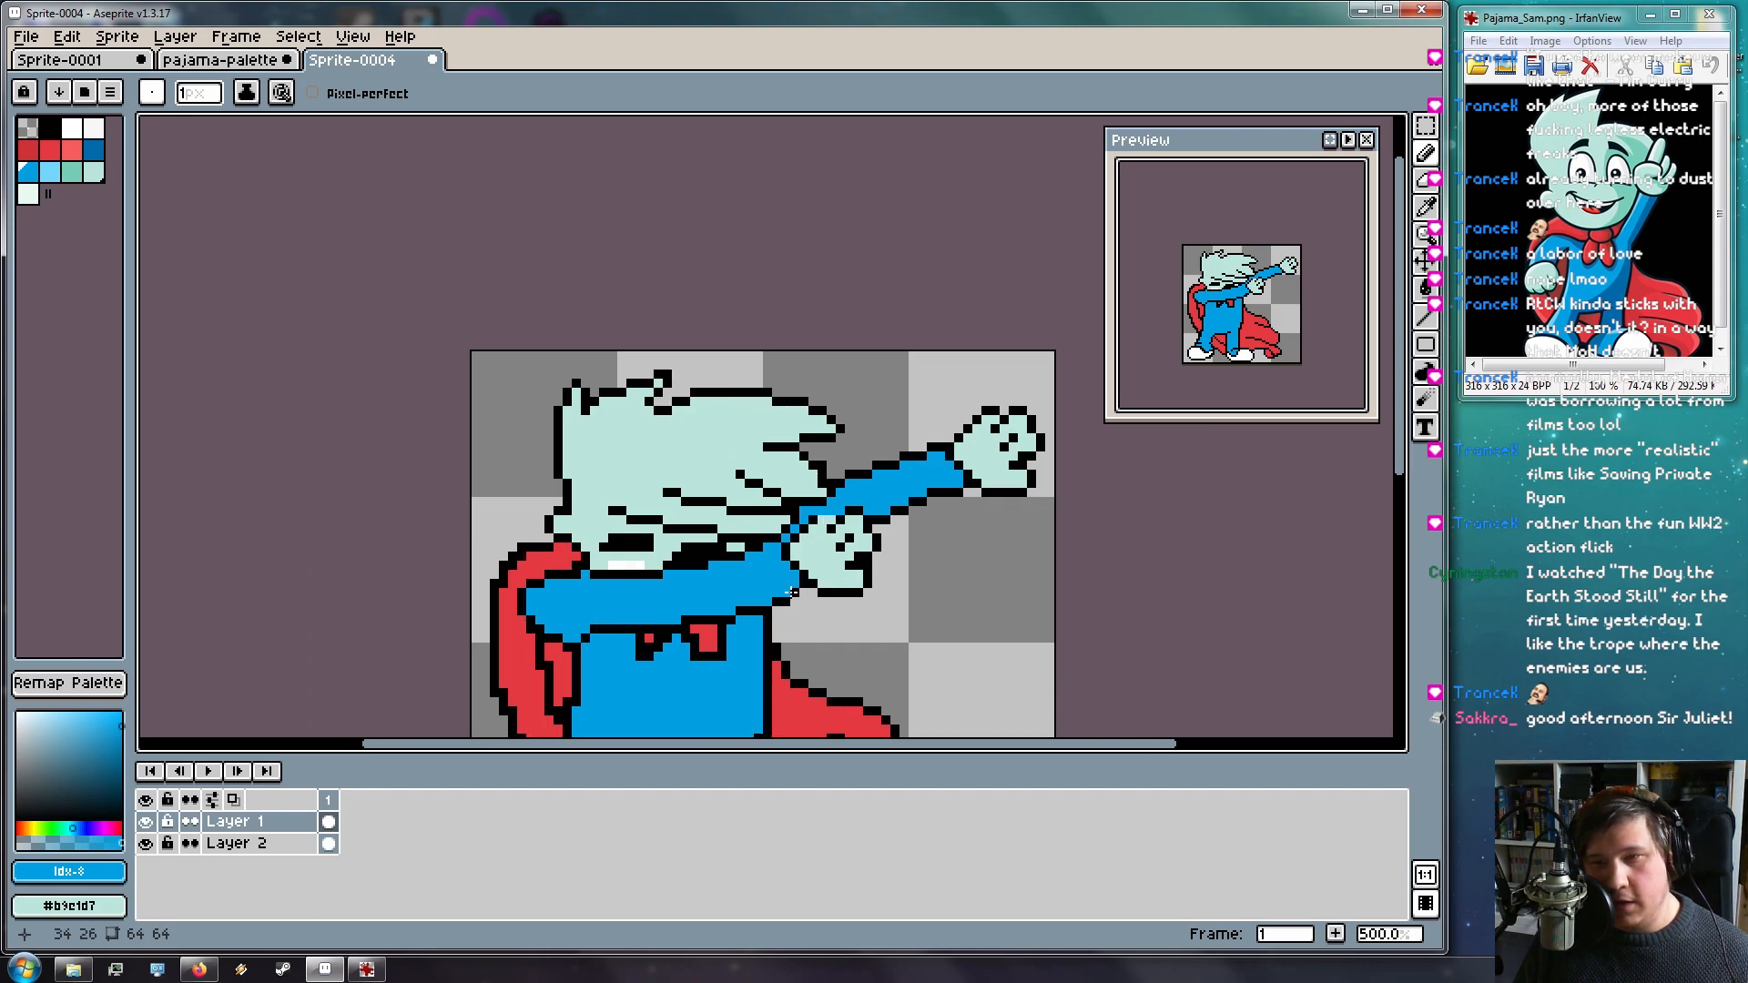
scroll(652, 538, up, 4)
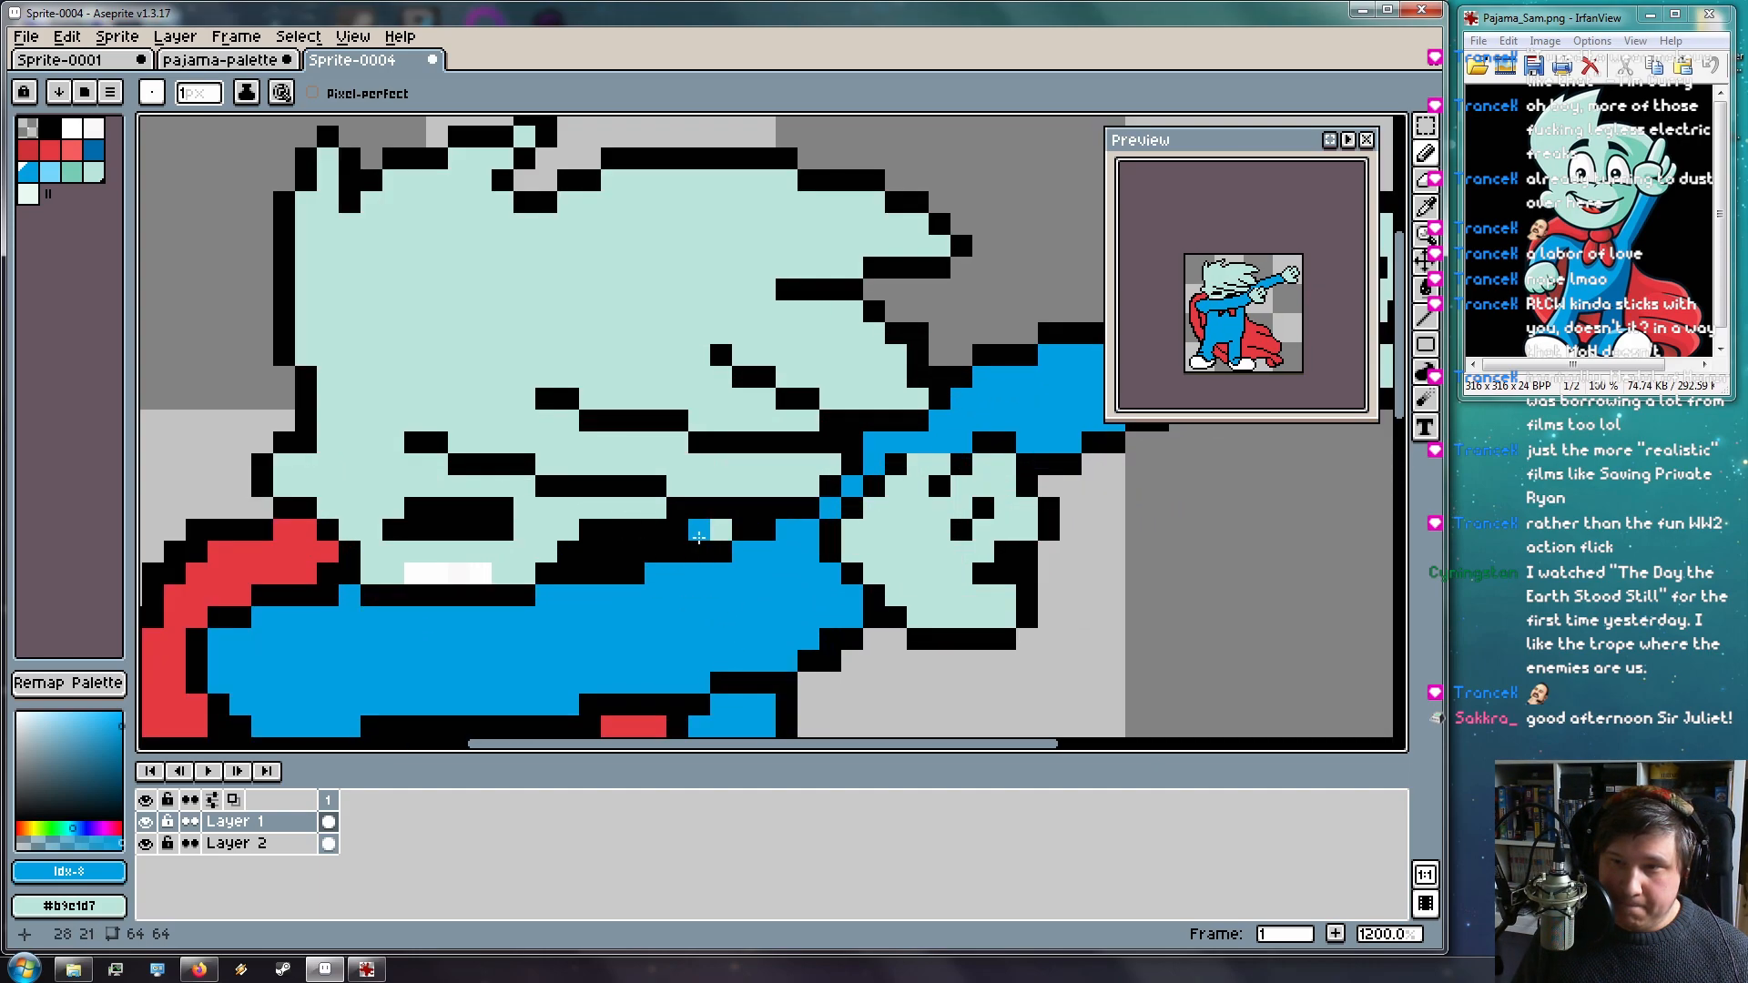
scroll(830, 687, down, 5)
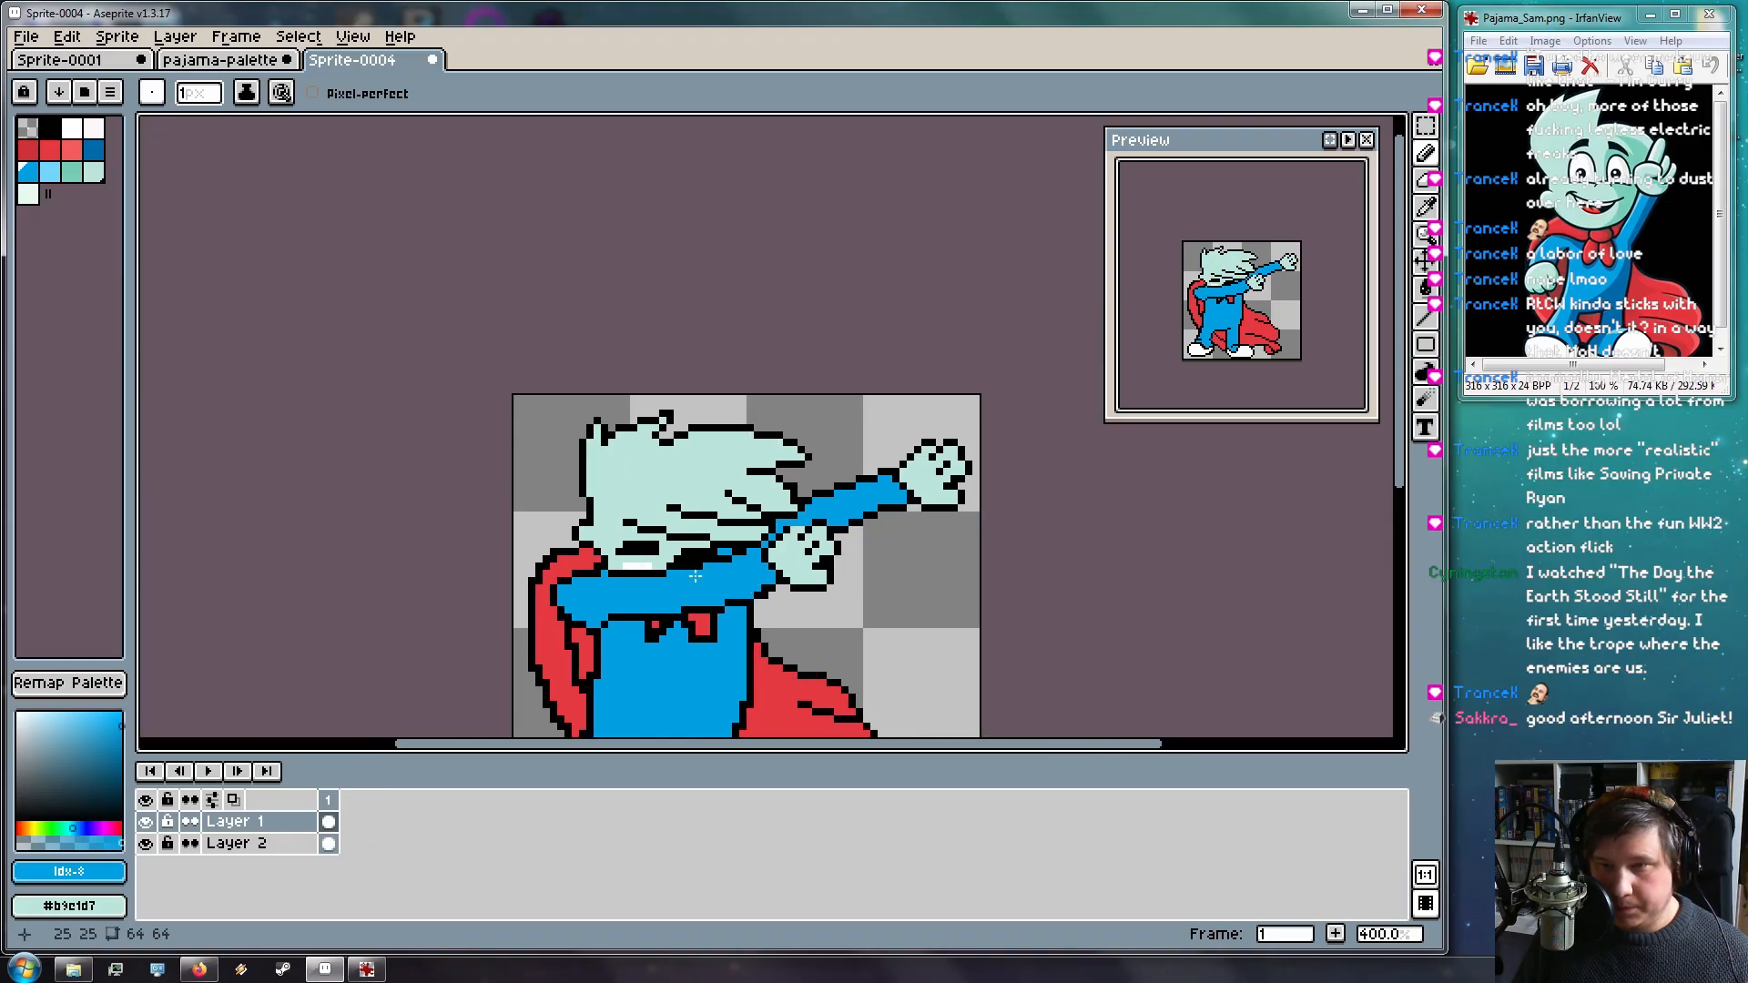
scroll(728, 592, up, 5)
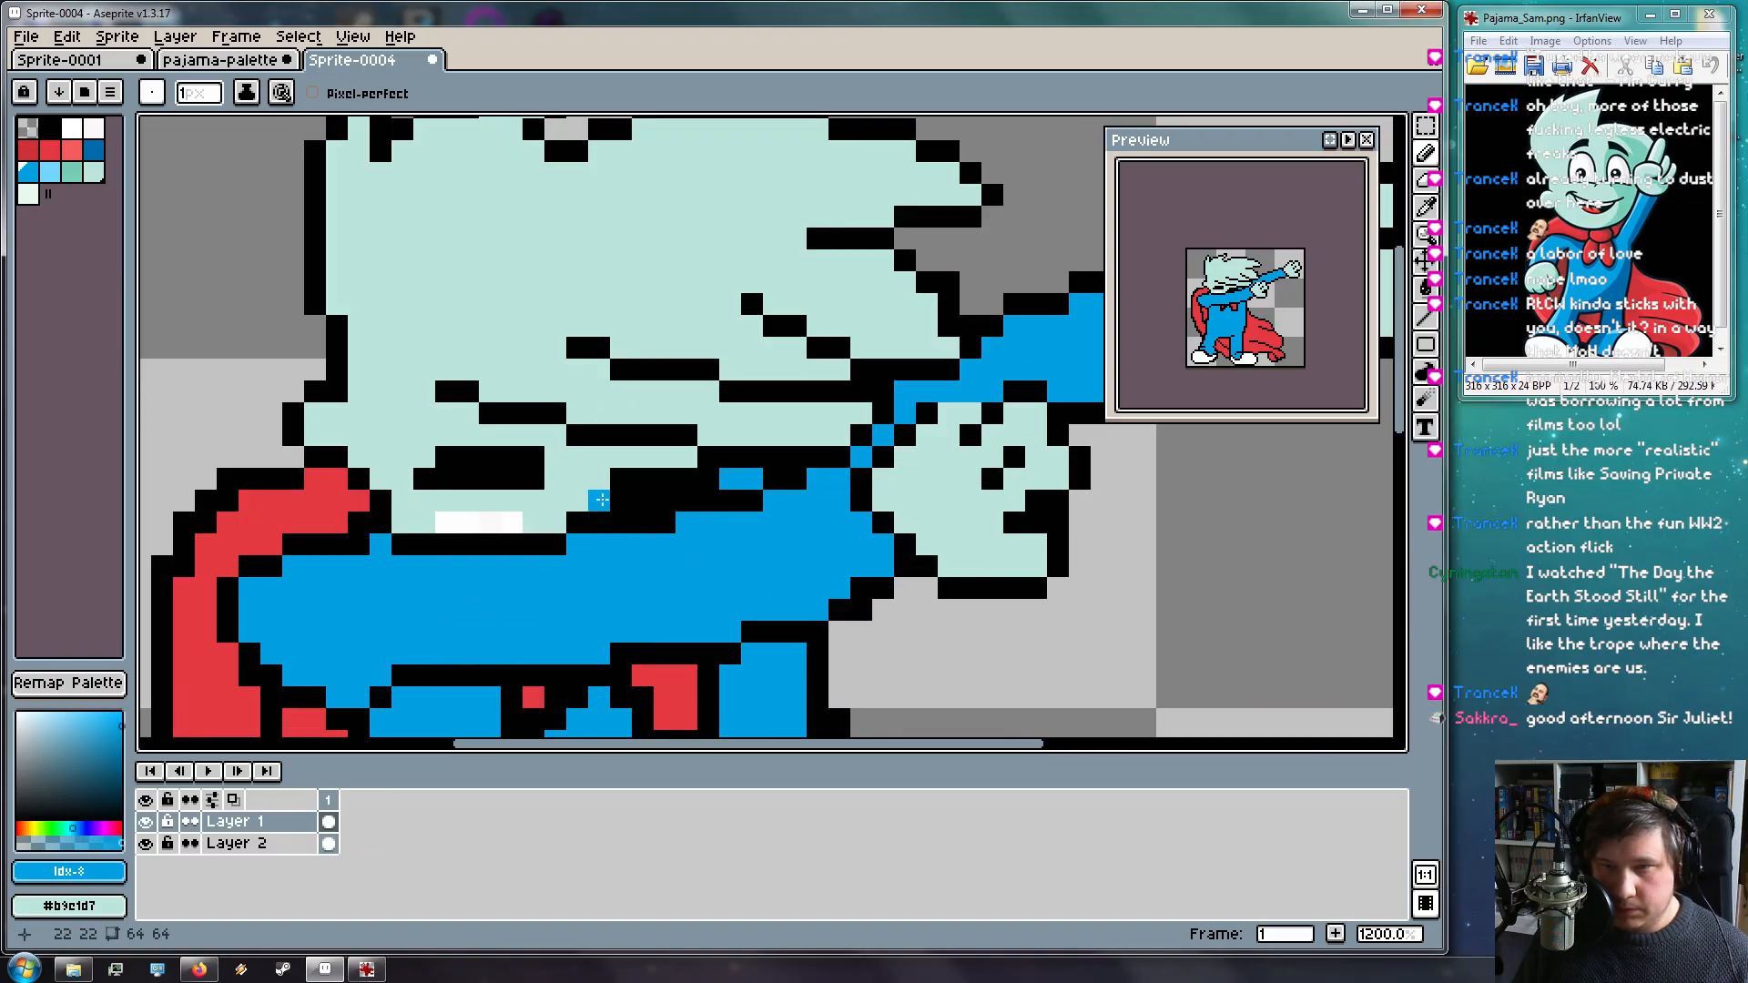
Paint the black mouth pixels and the line under the mouth in mint
alt+click(590, 501)
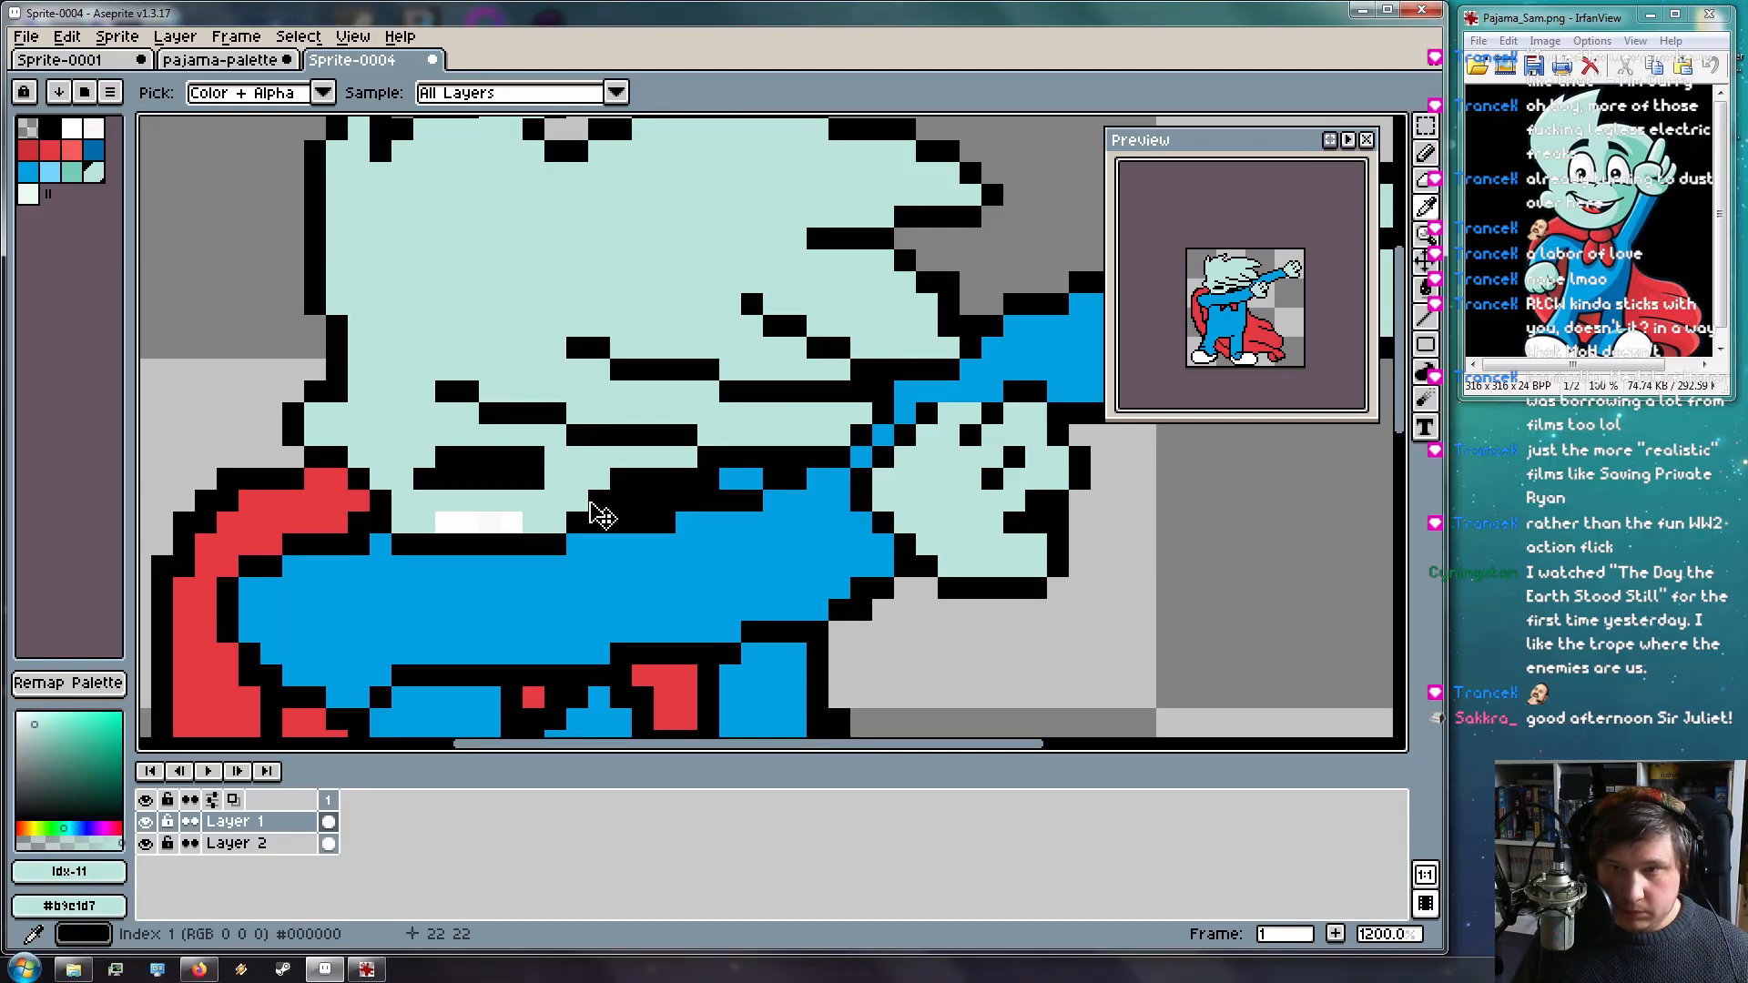
mouse_move(609, 502)
mouse_down()
mouse_move(651, 501)
mouse_move(591, 523)
mouse_move(609, 487)
mouse_move(685, 483)
mouse_move(613, 481)
mouse_move(660, 494)
mouse_move(630, 448)
mouse_move(597, 449)
mouse_move(696, 479)
mouse_up()
alt+click(665, 437)
key(ctrl+z)
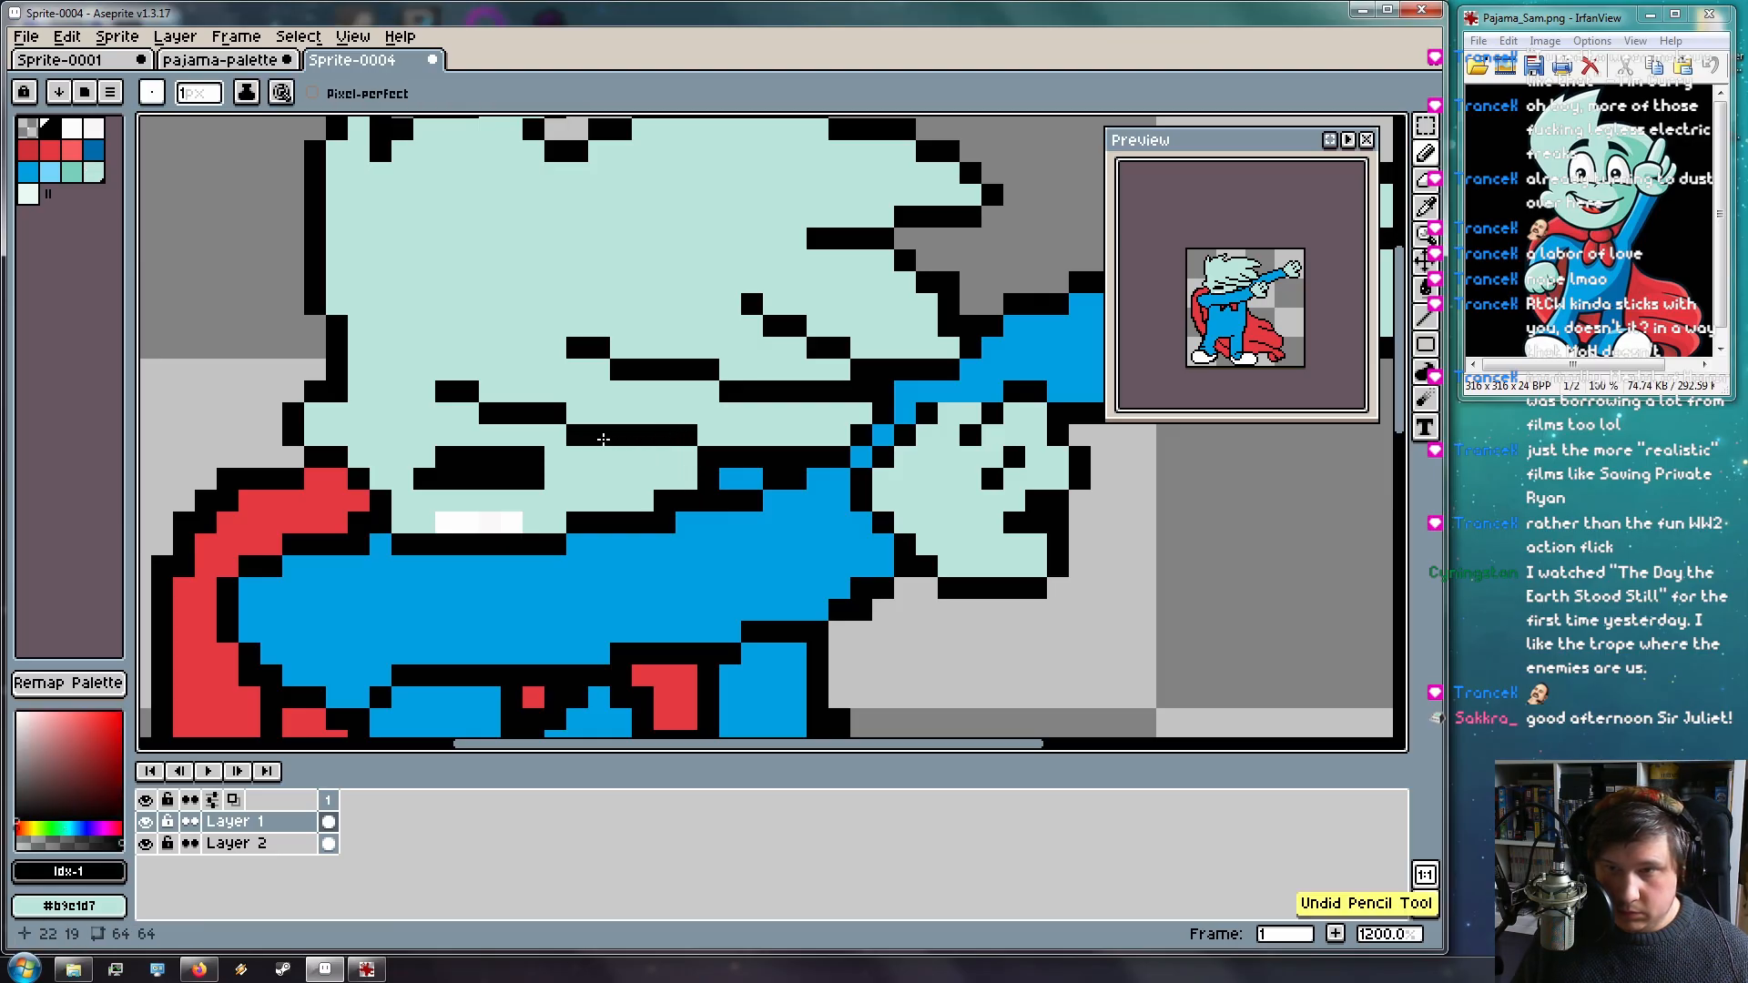
key(l)
mouse_move(581, 439)
mouse_down()
mouse_move(727, 477)
mouse_move(519, 420)
mouse_move(539, 420)
mouse_up()
key(ctrl+z)
key(b)
alt+click(622, 416)
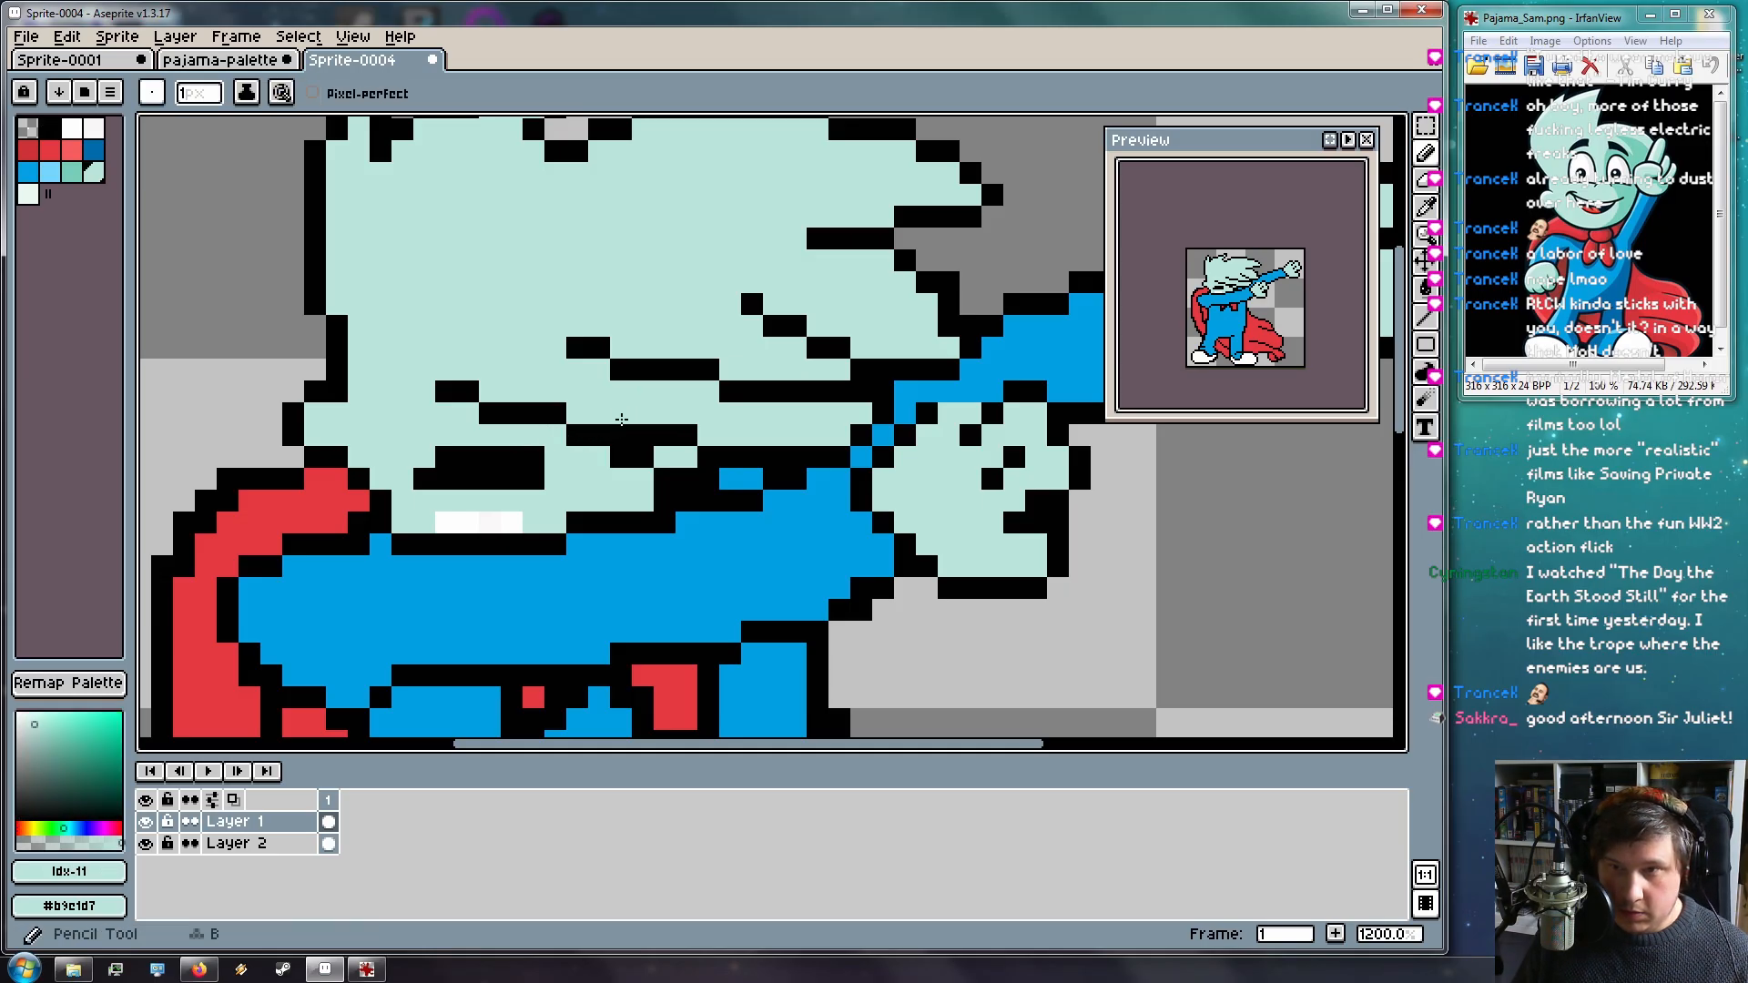
drag(593, 419, 705, 456)
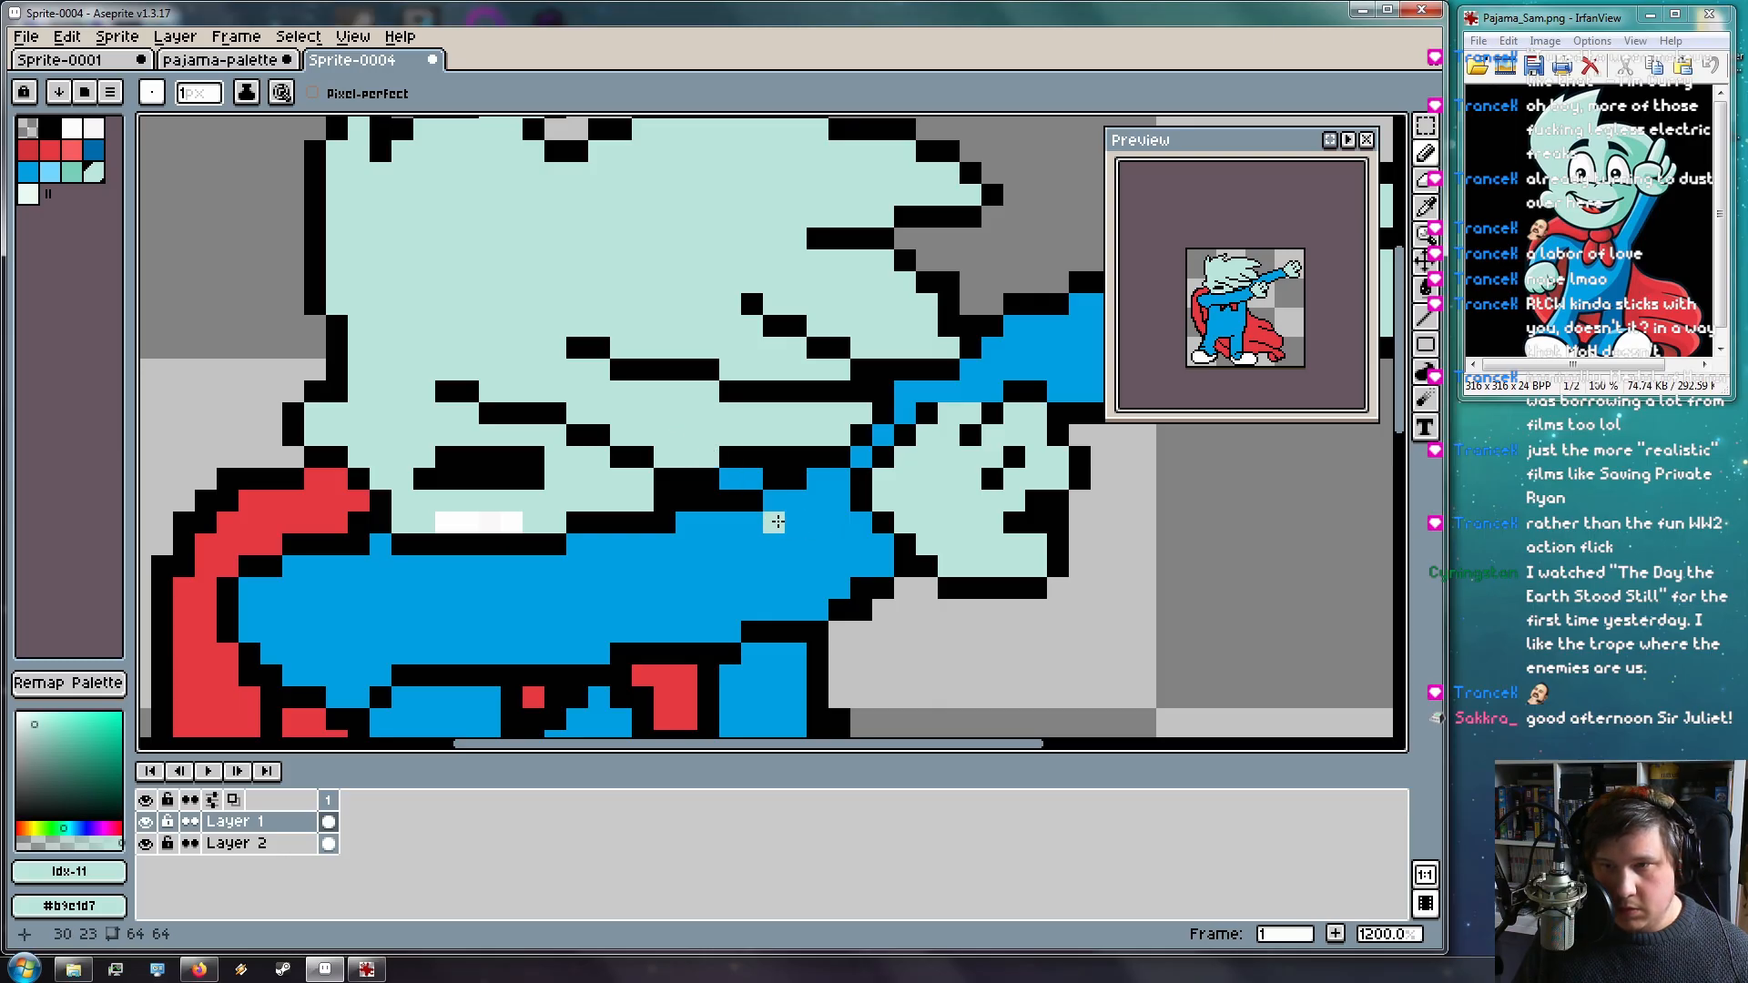
Turn four black outline pixels near the face mint
scroll(776, 520, down, 2)
scroll(807, 490, up, 2)
scroll(690, 583, down, 2)
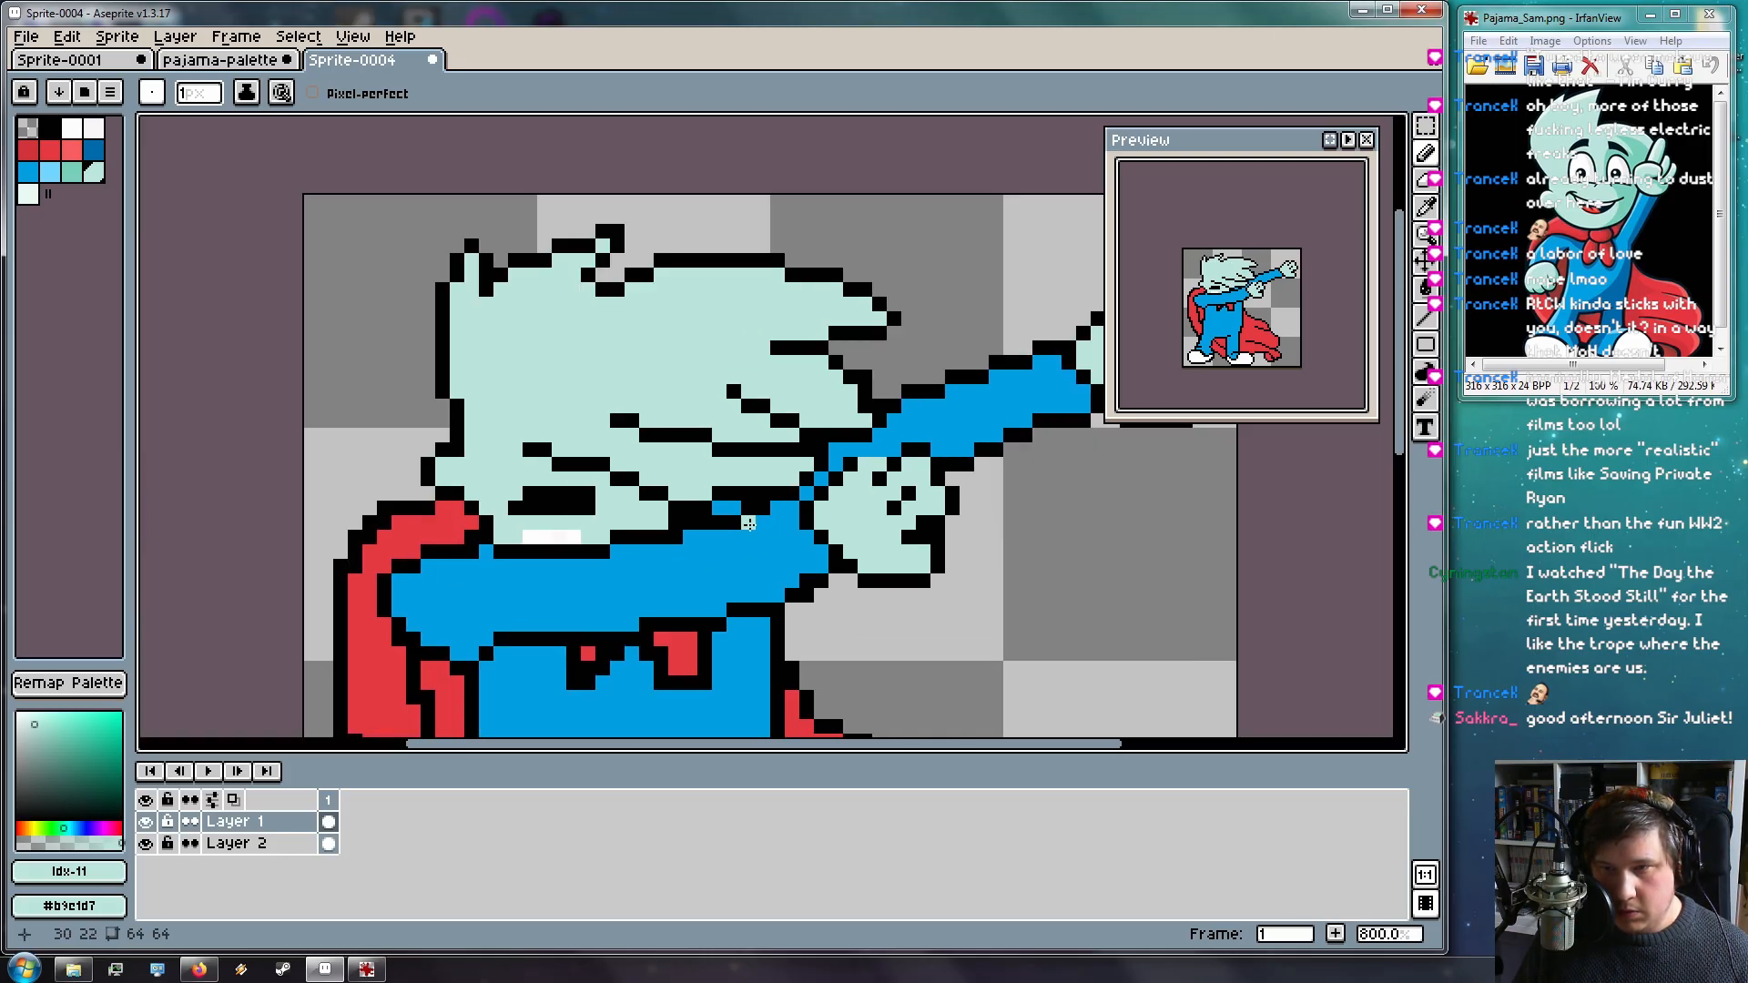
scroll(730, 500, up, 2)
drag(725, 502, 716, 507)
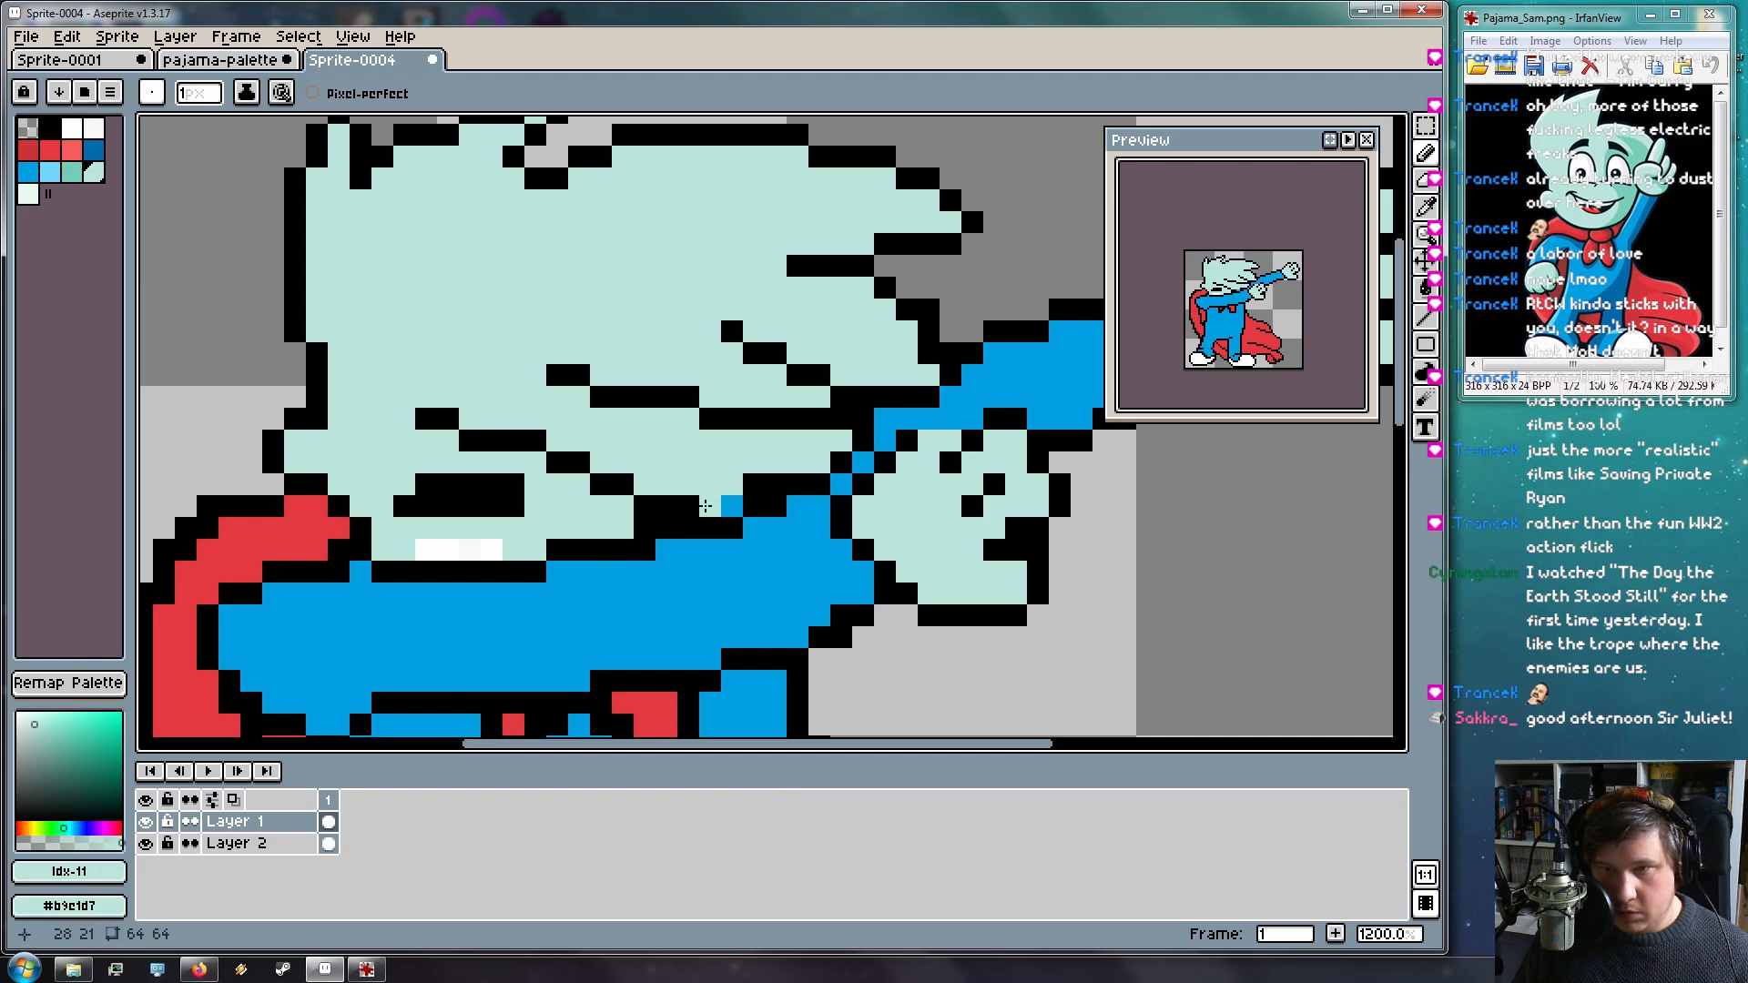
click(754, 482)
click(775, 483)
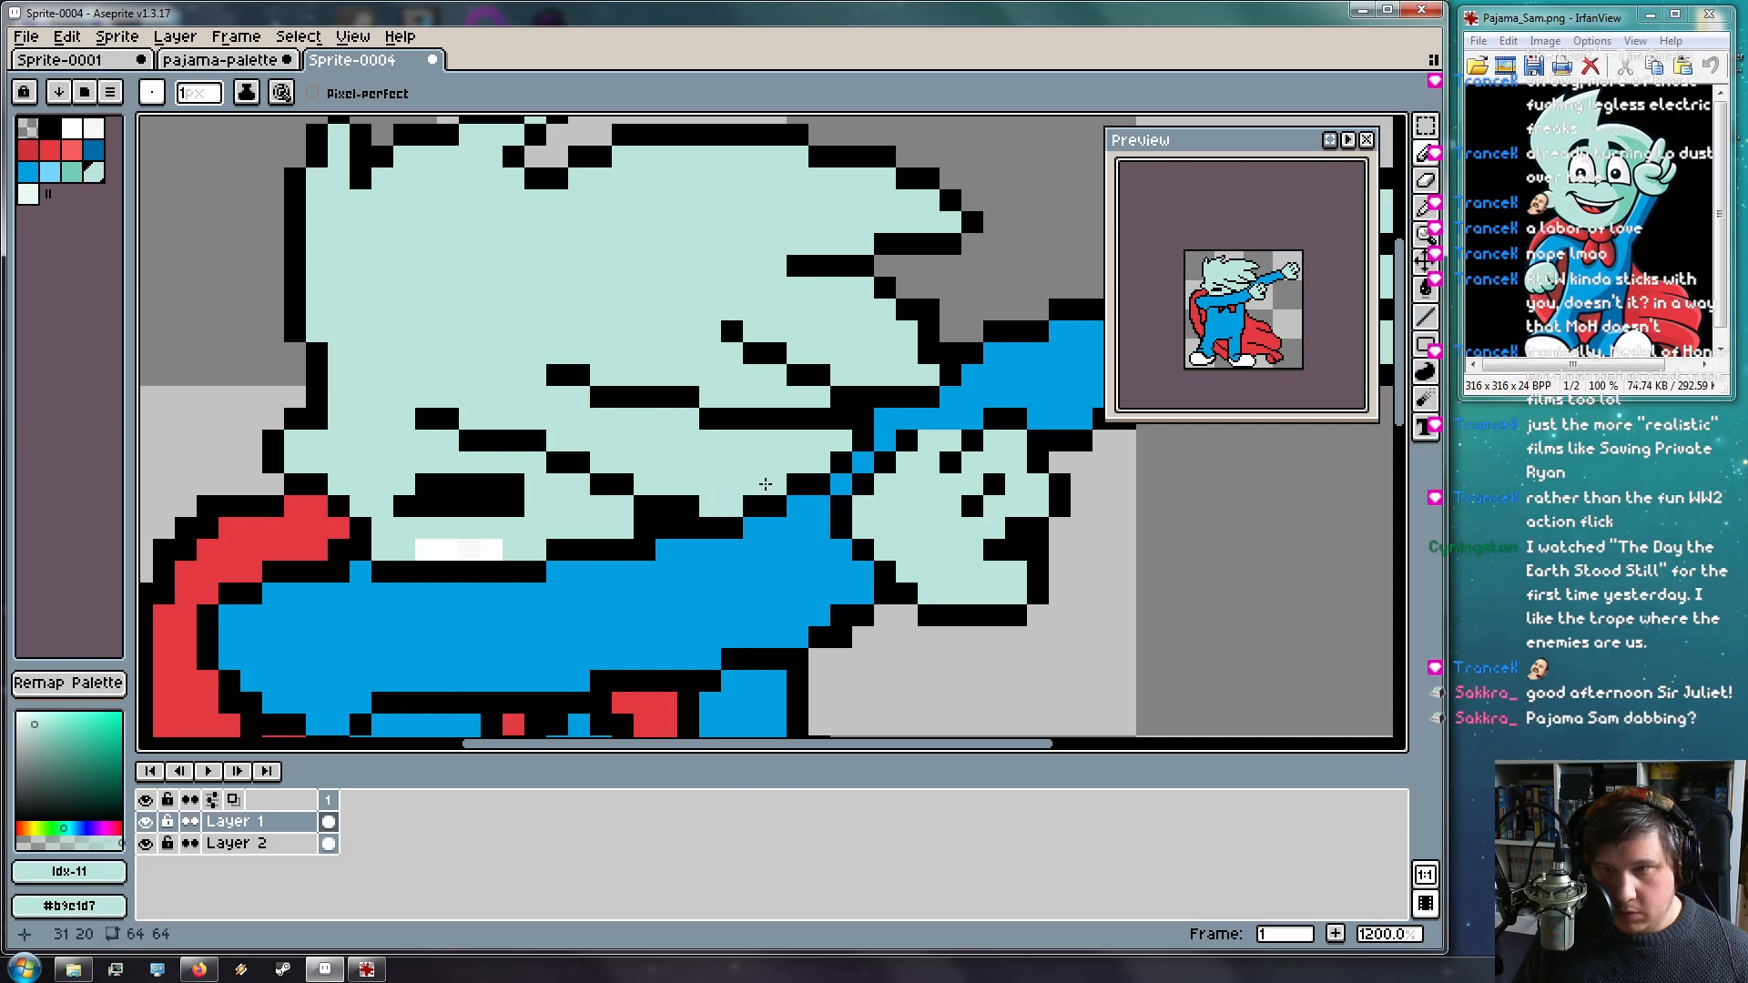
scroll(801, 506, down, 2)
scroll(805, 508, up, 3)
Draw black face-line pixels just below the hair
key(i)
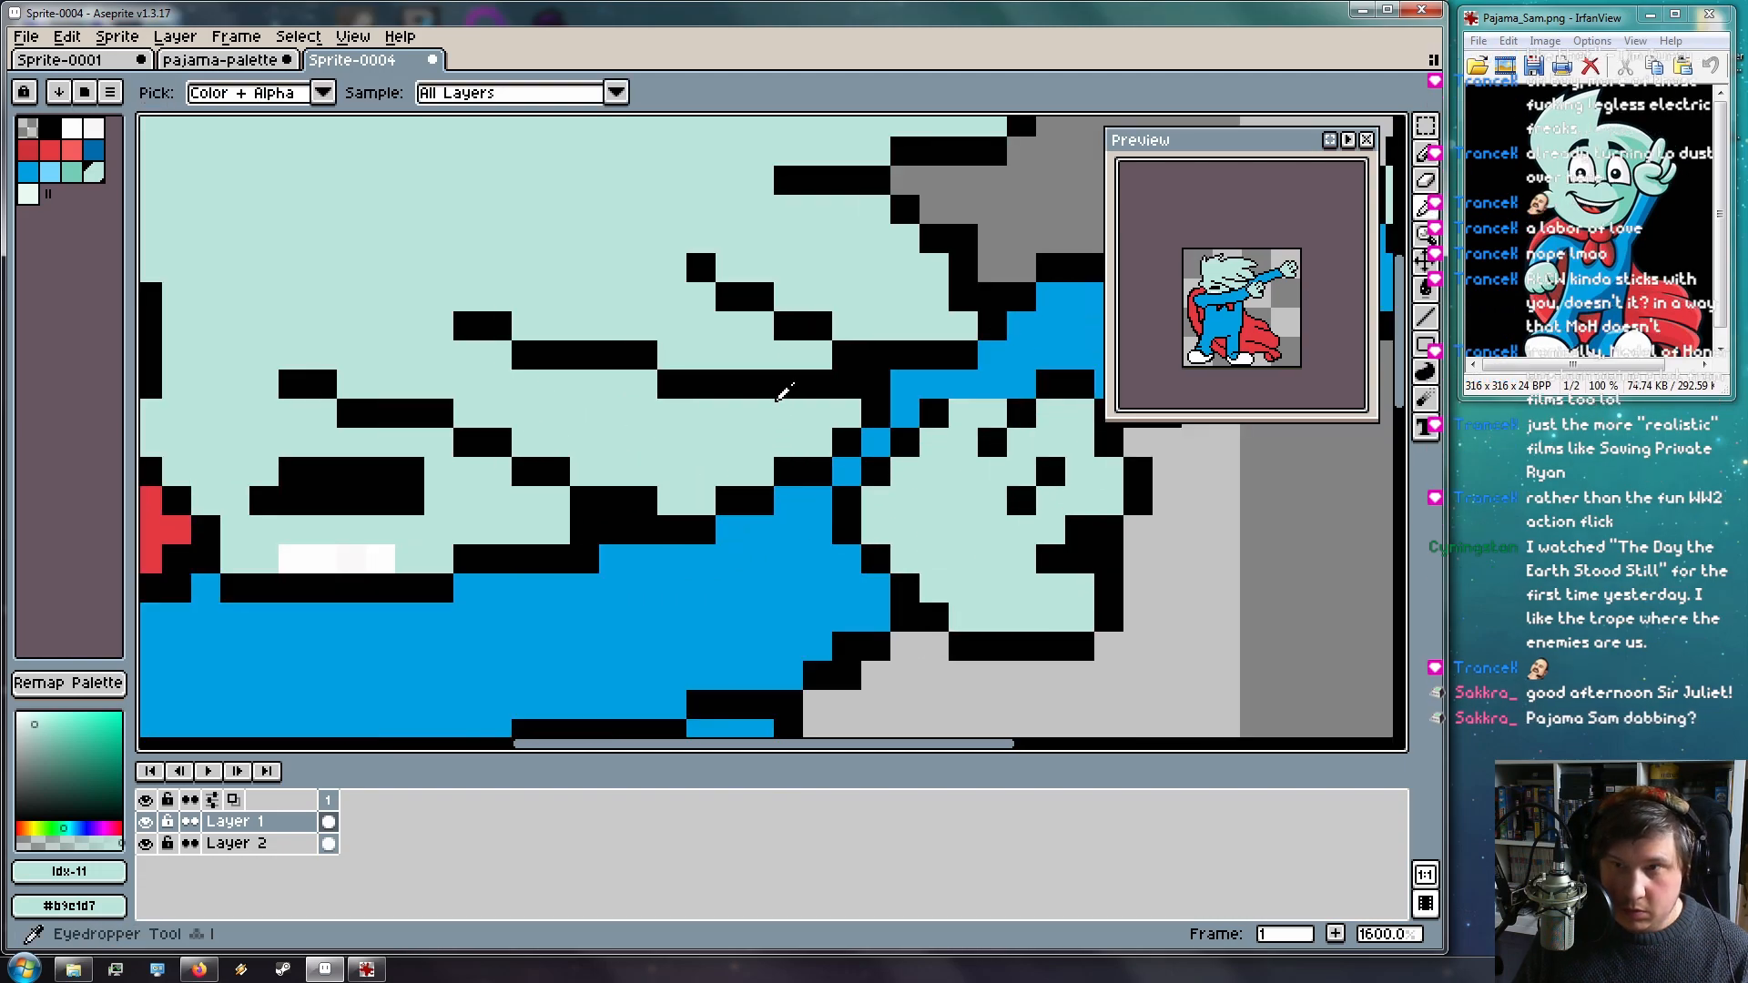
click(758, 386)
key(b)
mouse_move(646, 361)
mouse_down()
mouse_move(838, 423)
mouse_move(719, 331)
mouse_move(670, 346)
mouse_move(819, 386)
mouse_up()
key(i)
click(670, 347)
key(b)
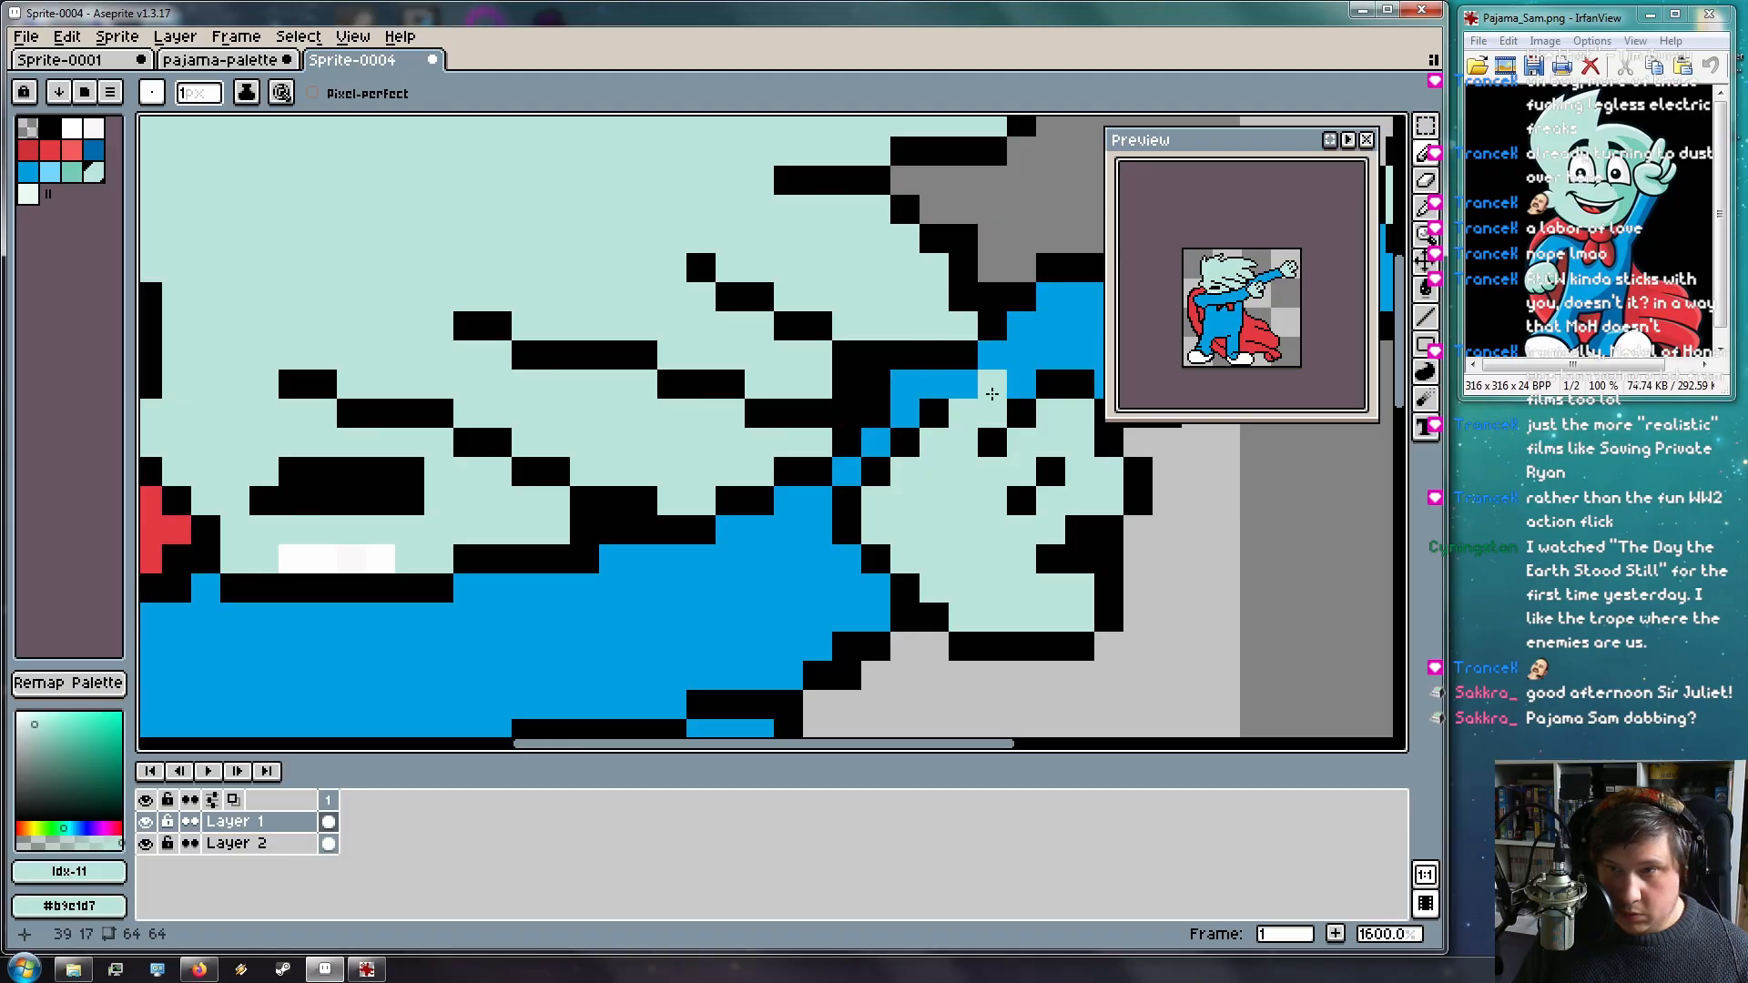
Join the raised arm to the hand with pajama blue pixels
scroll(916, 414, down, 2)
scroll(911, 412, up, 2)
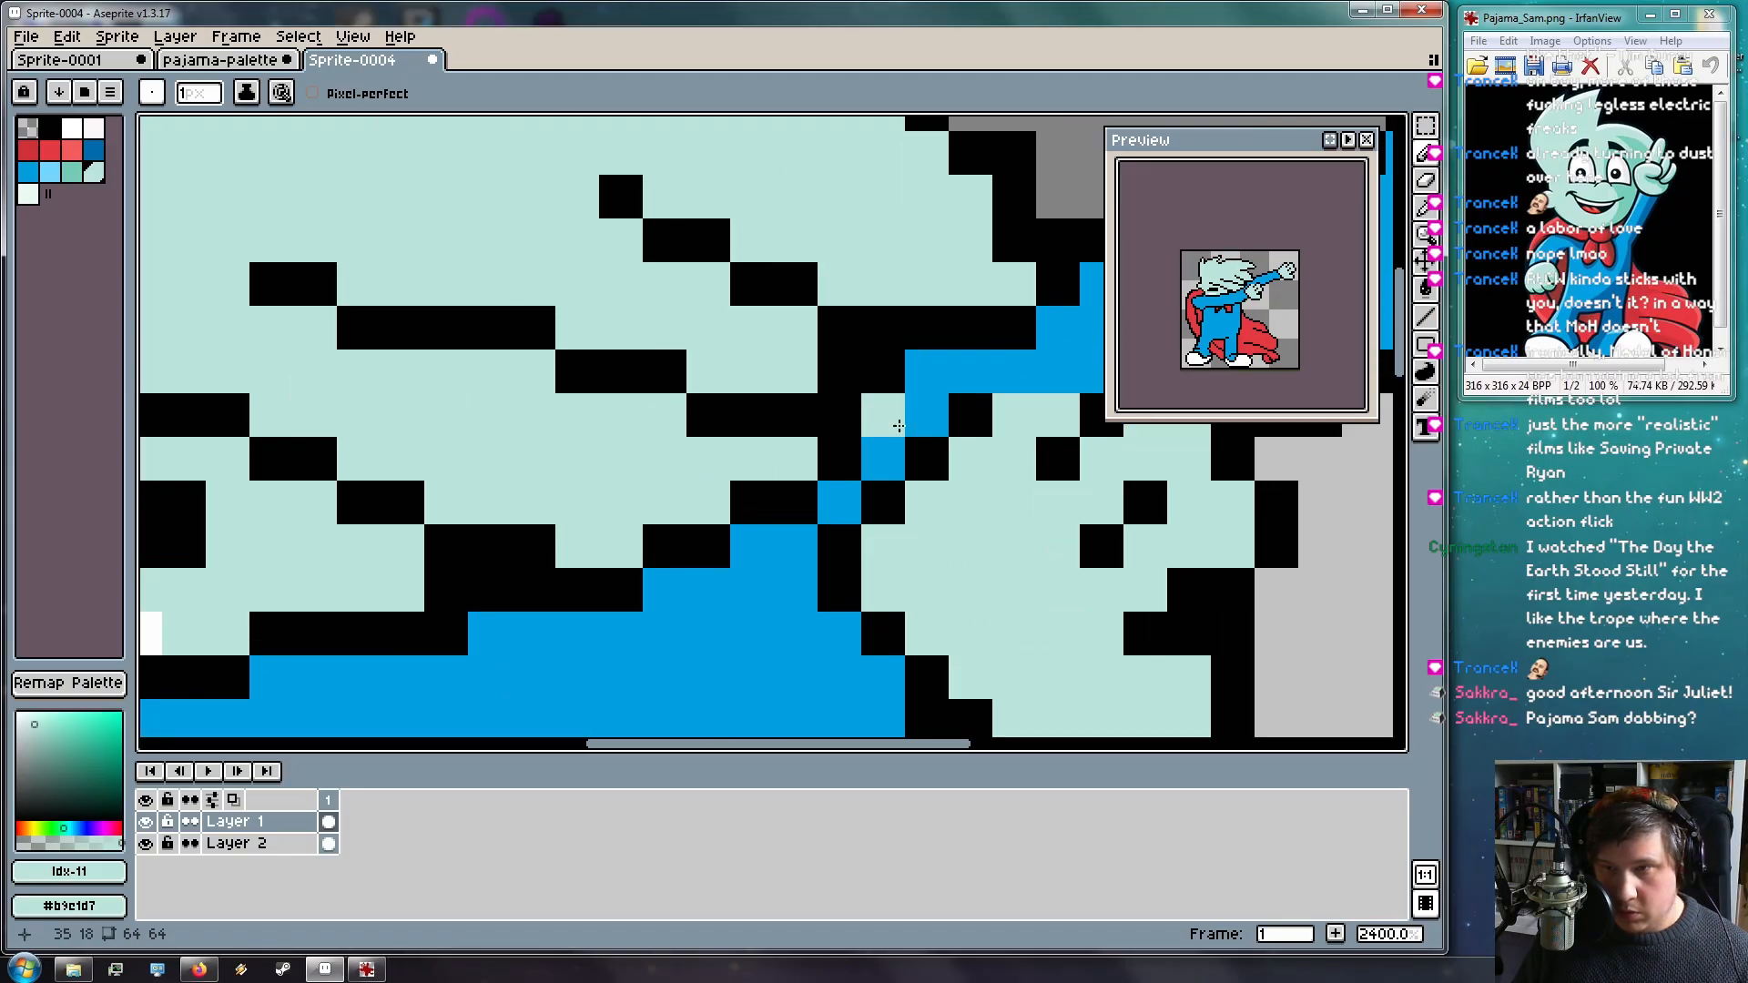
scroll(963, 414, down, 3)
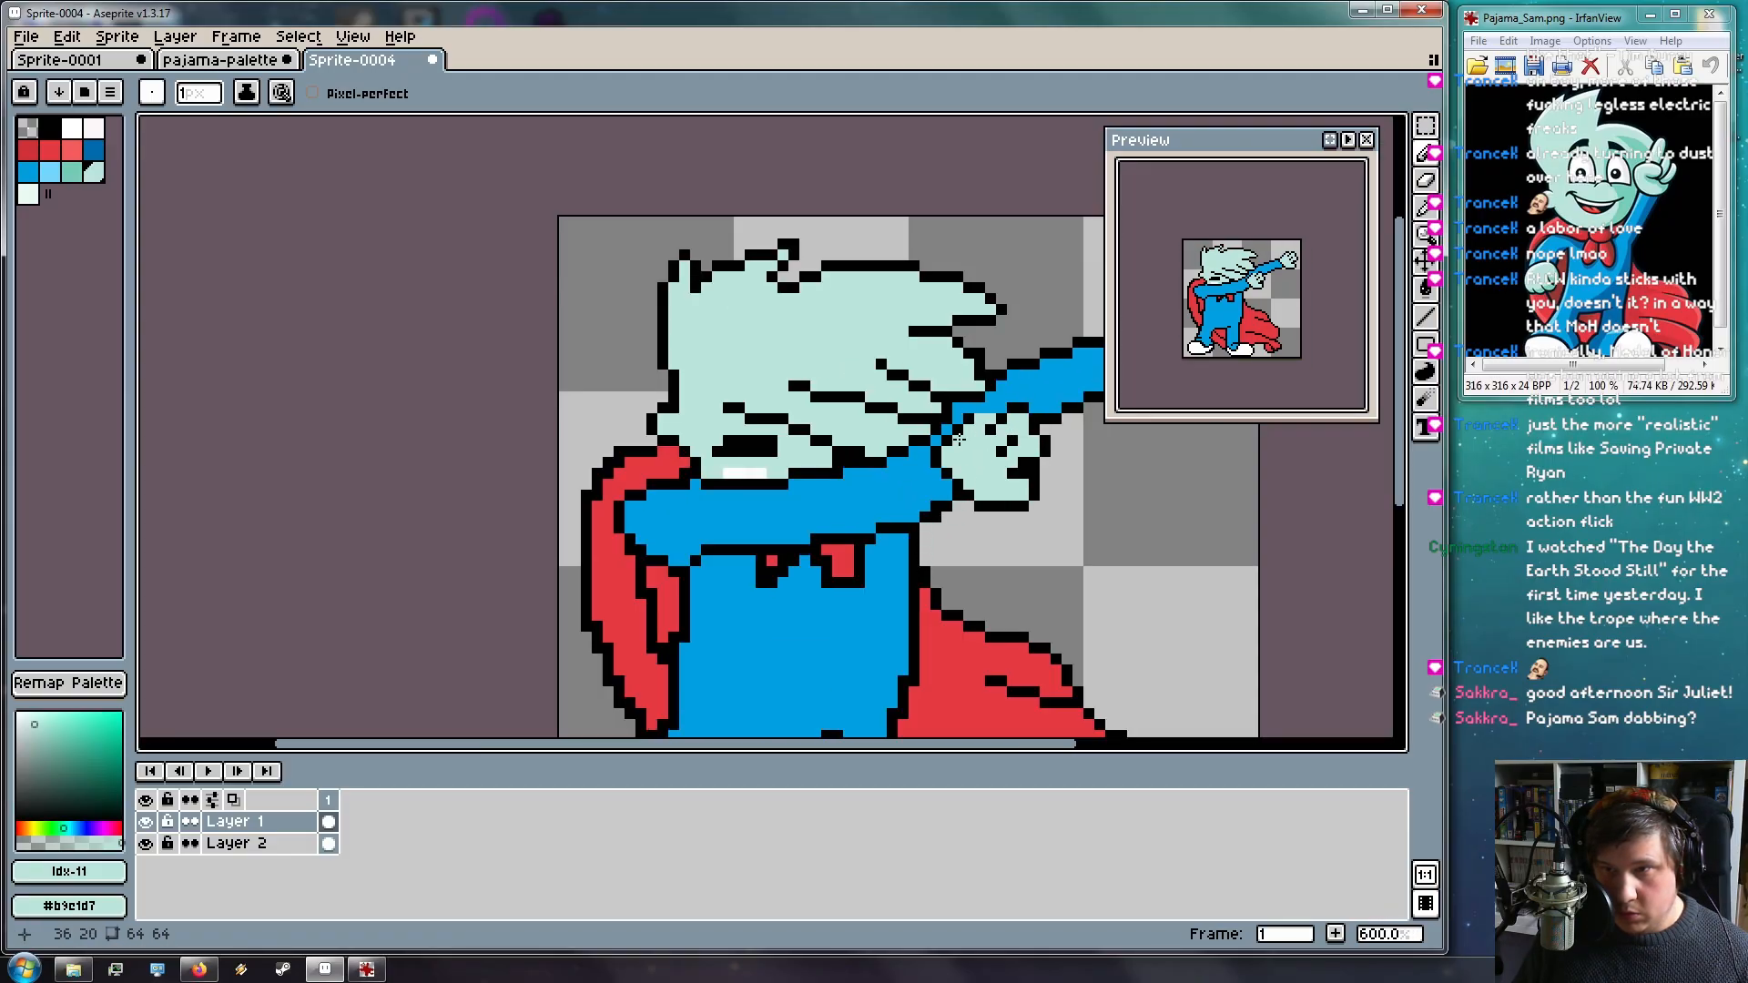
scroll(959, 440, up, 5)
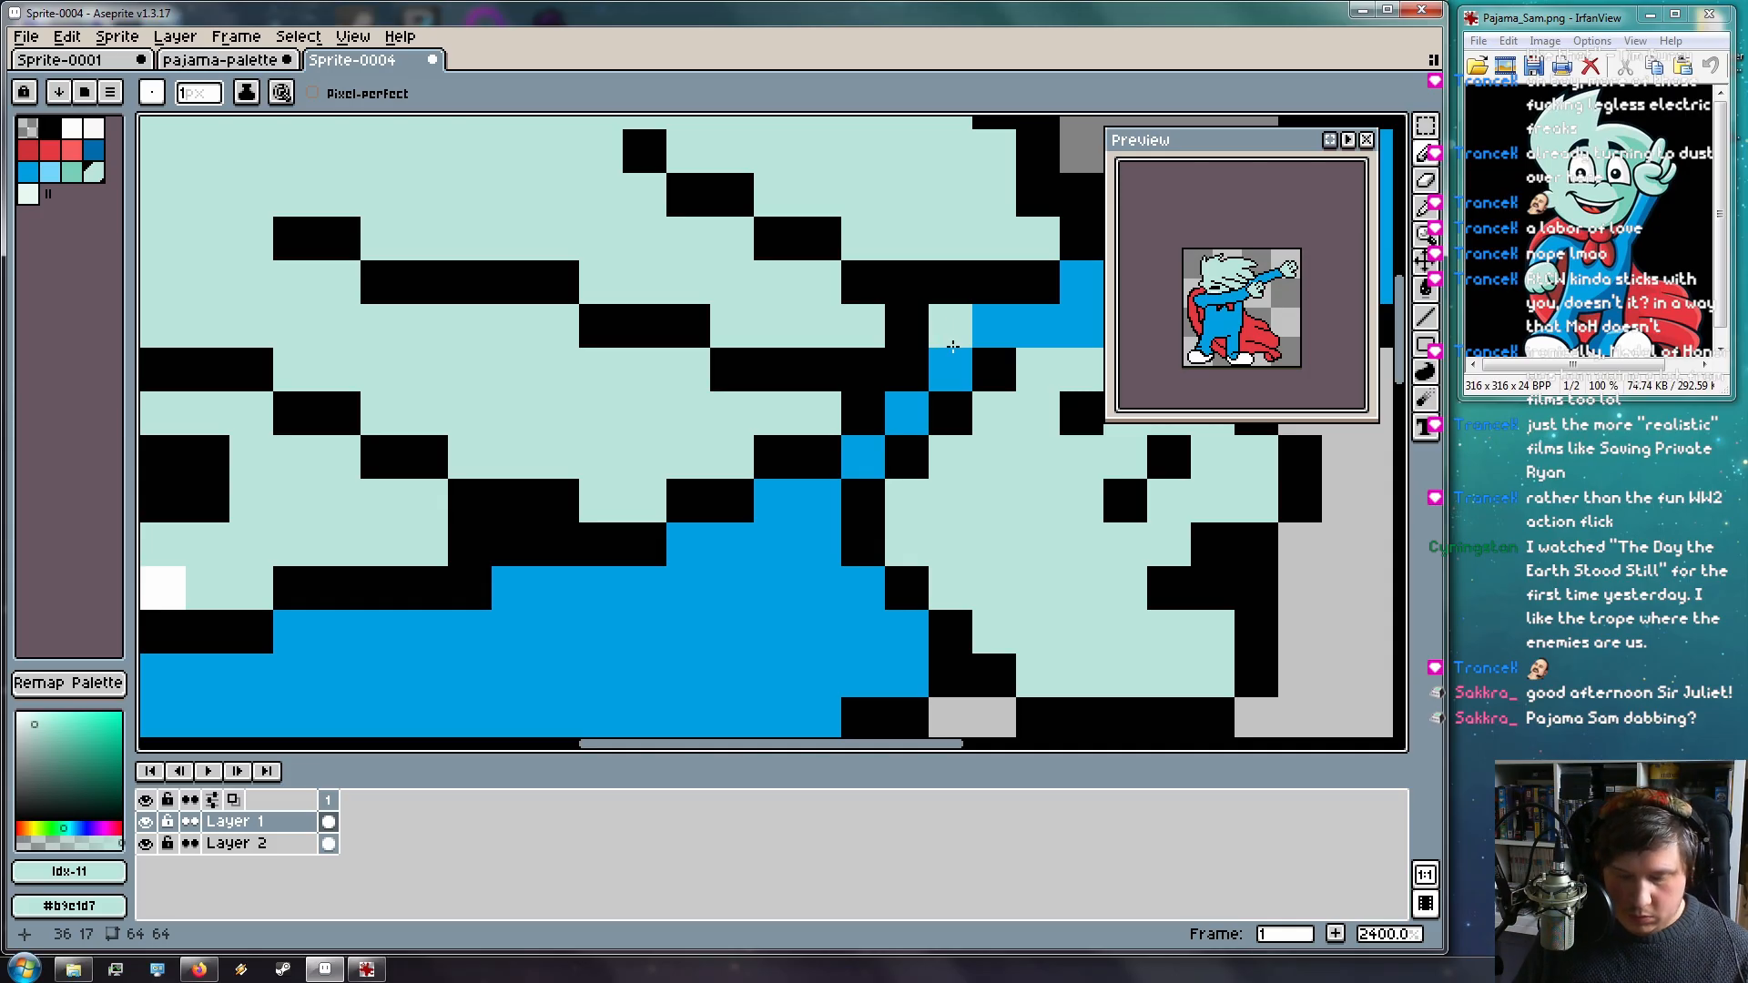
click(994, 326)
alt+click(1047, 318)
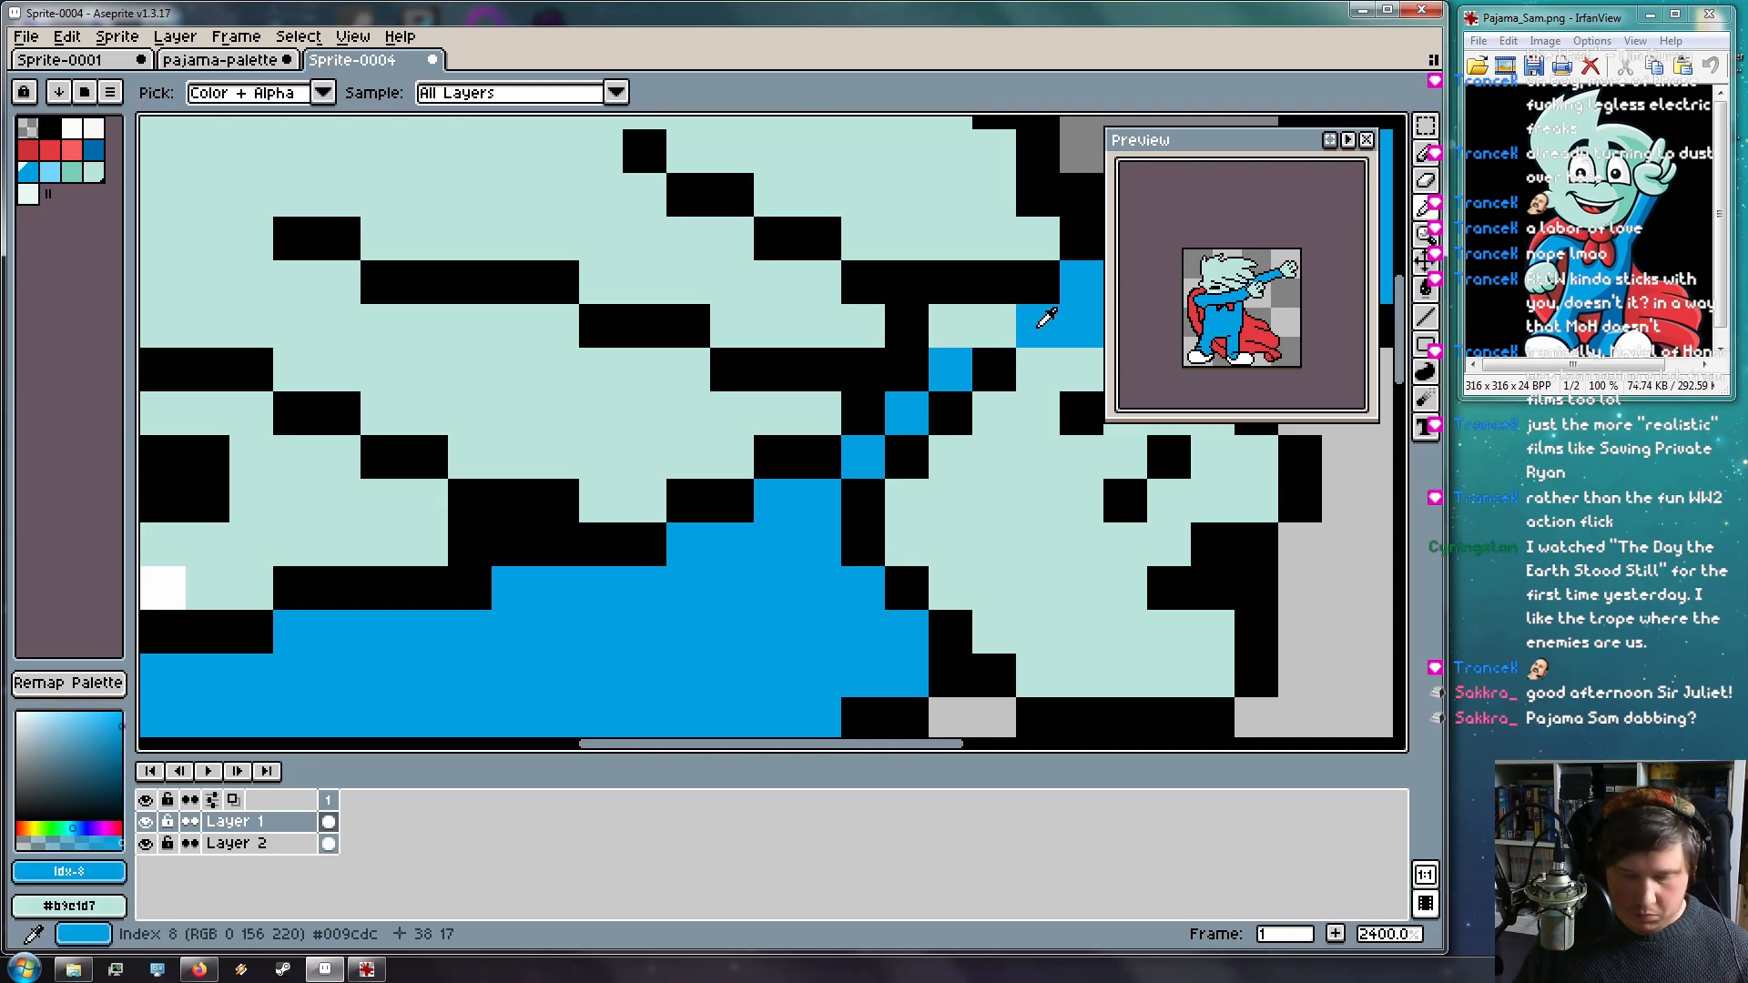
click(996, 328)
click(954, 337)
click(918, 377)
scroll(900, 475, down, 4)
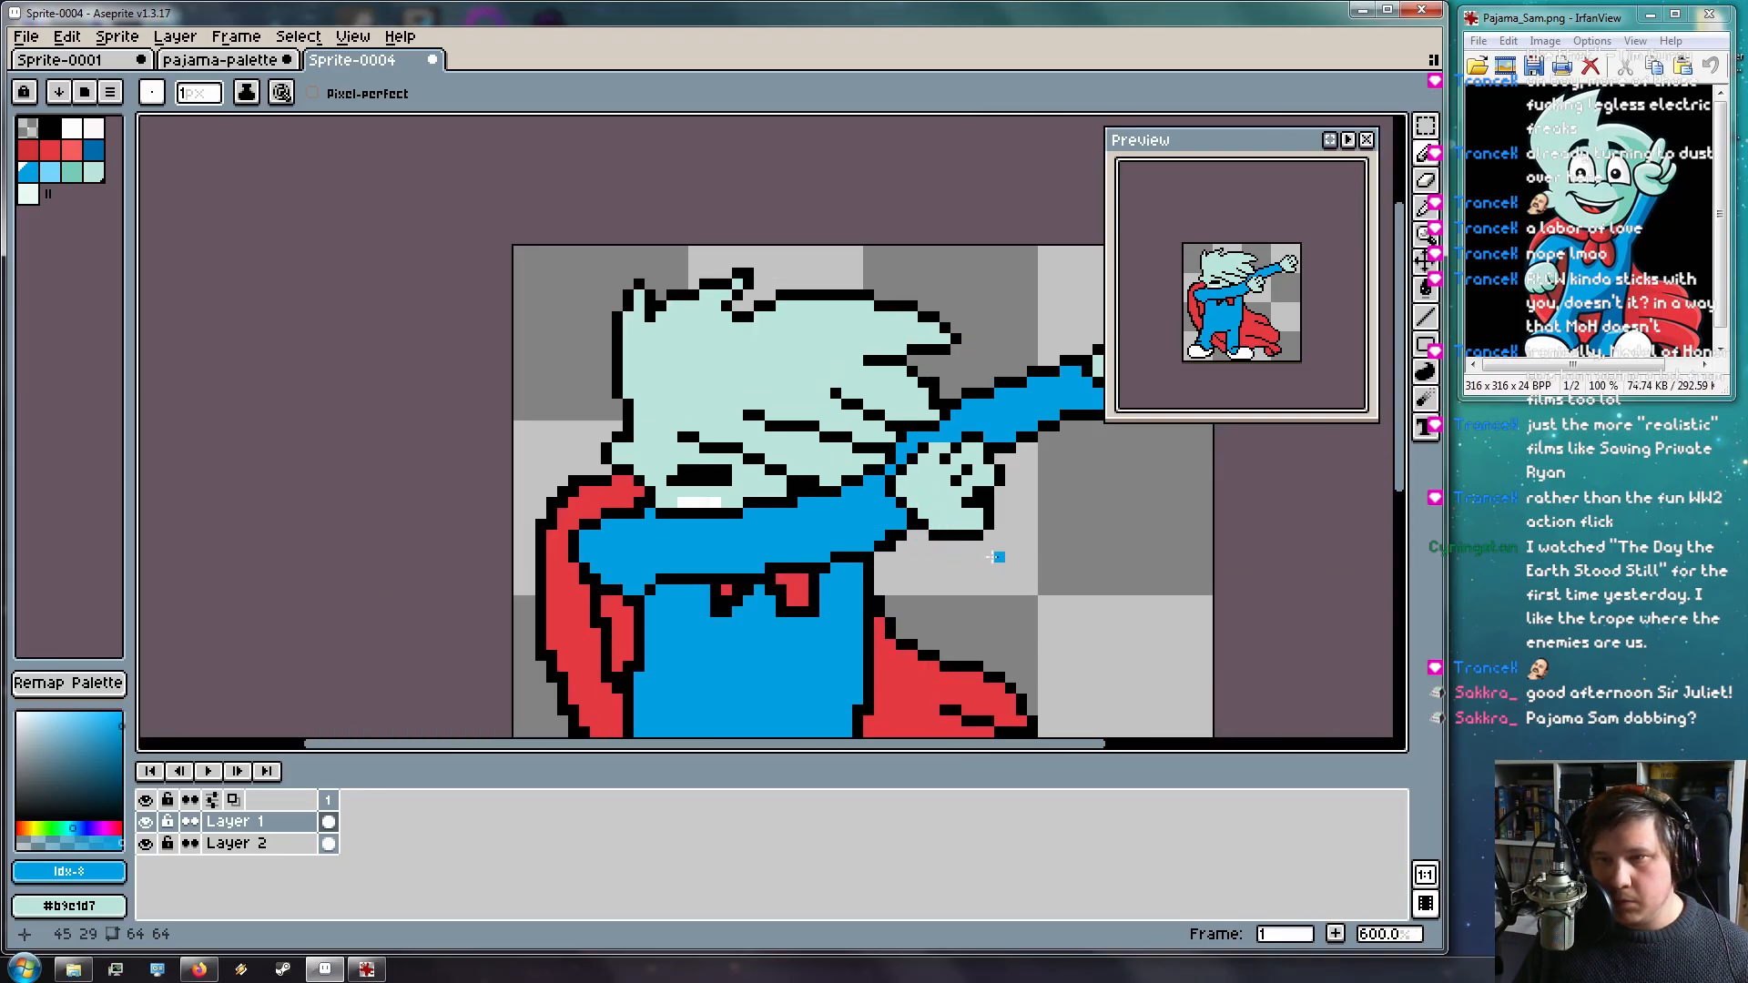
scroll(1002, 562, up, 4)
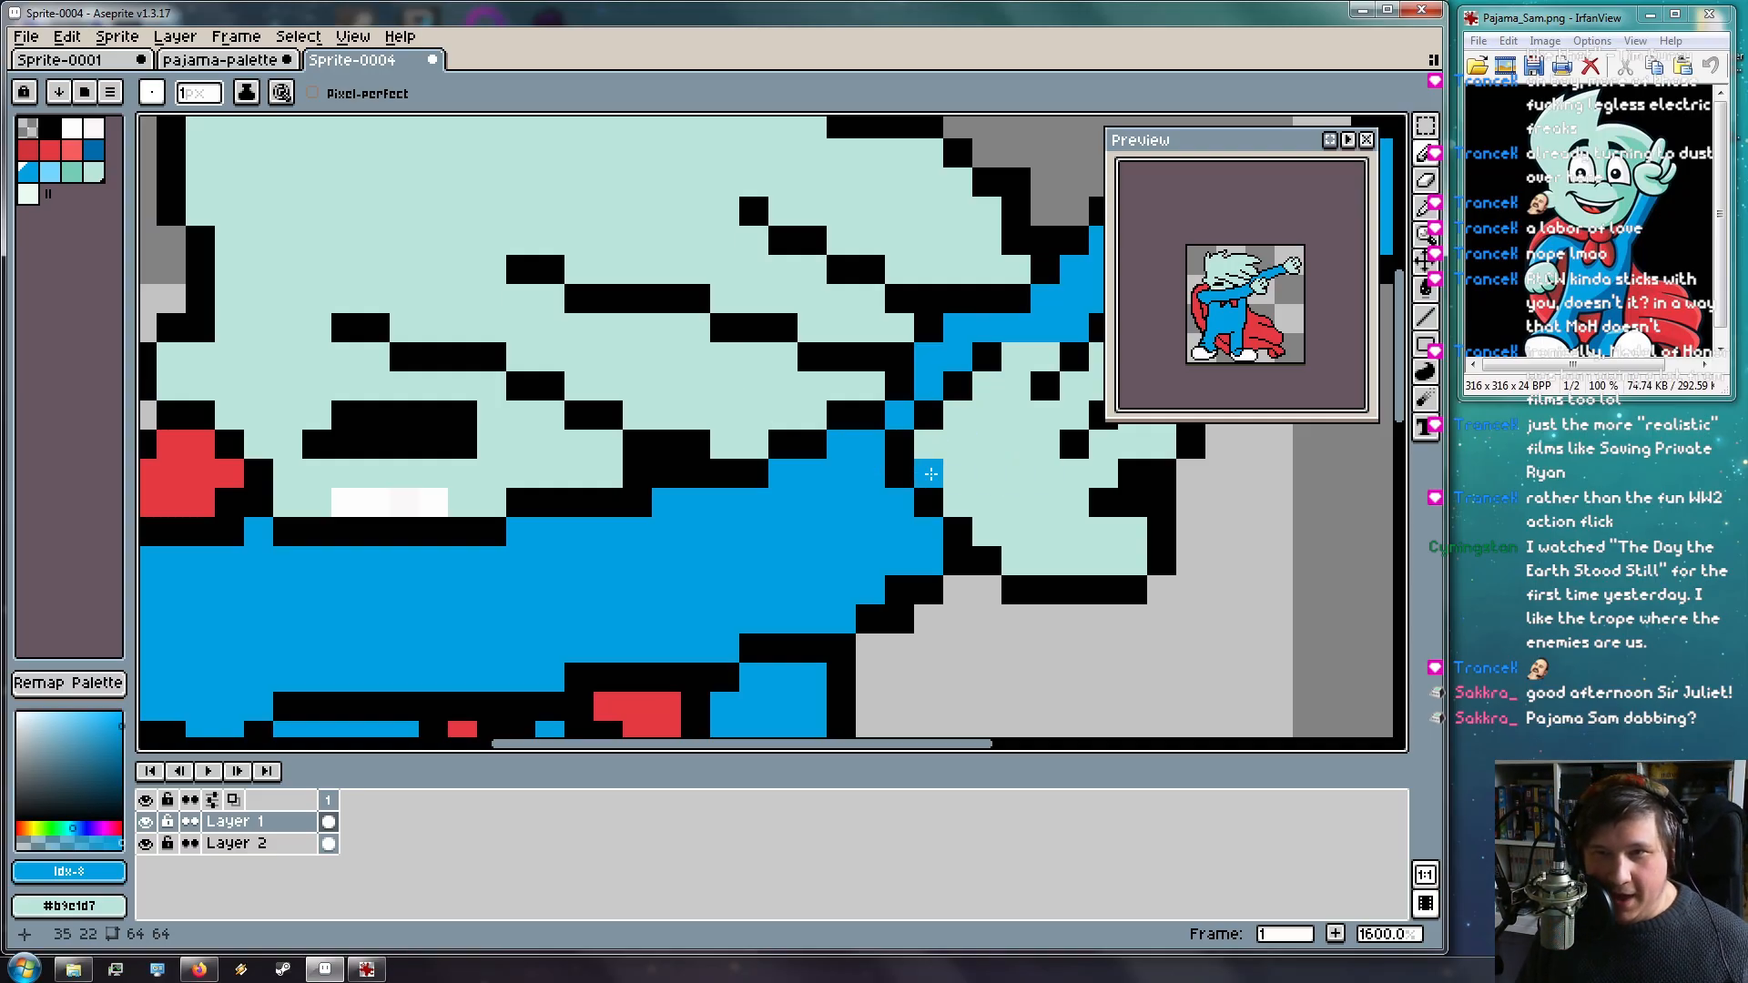
scroll(865, 378, down, 6)
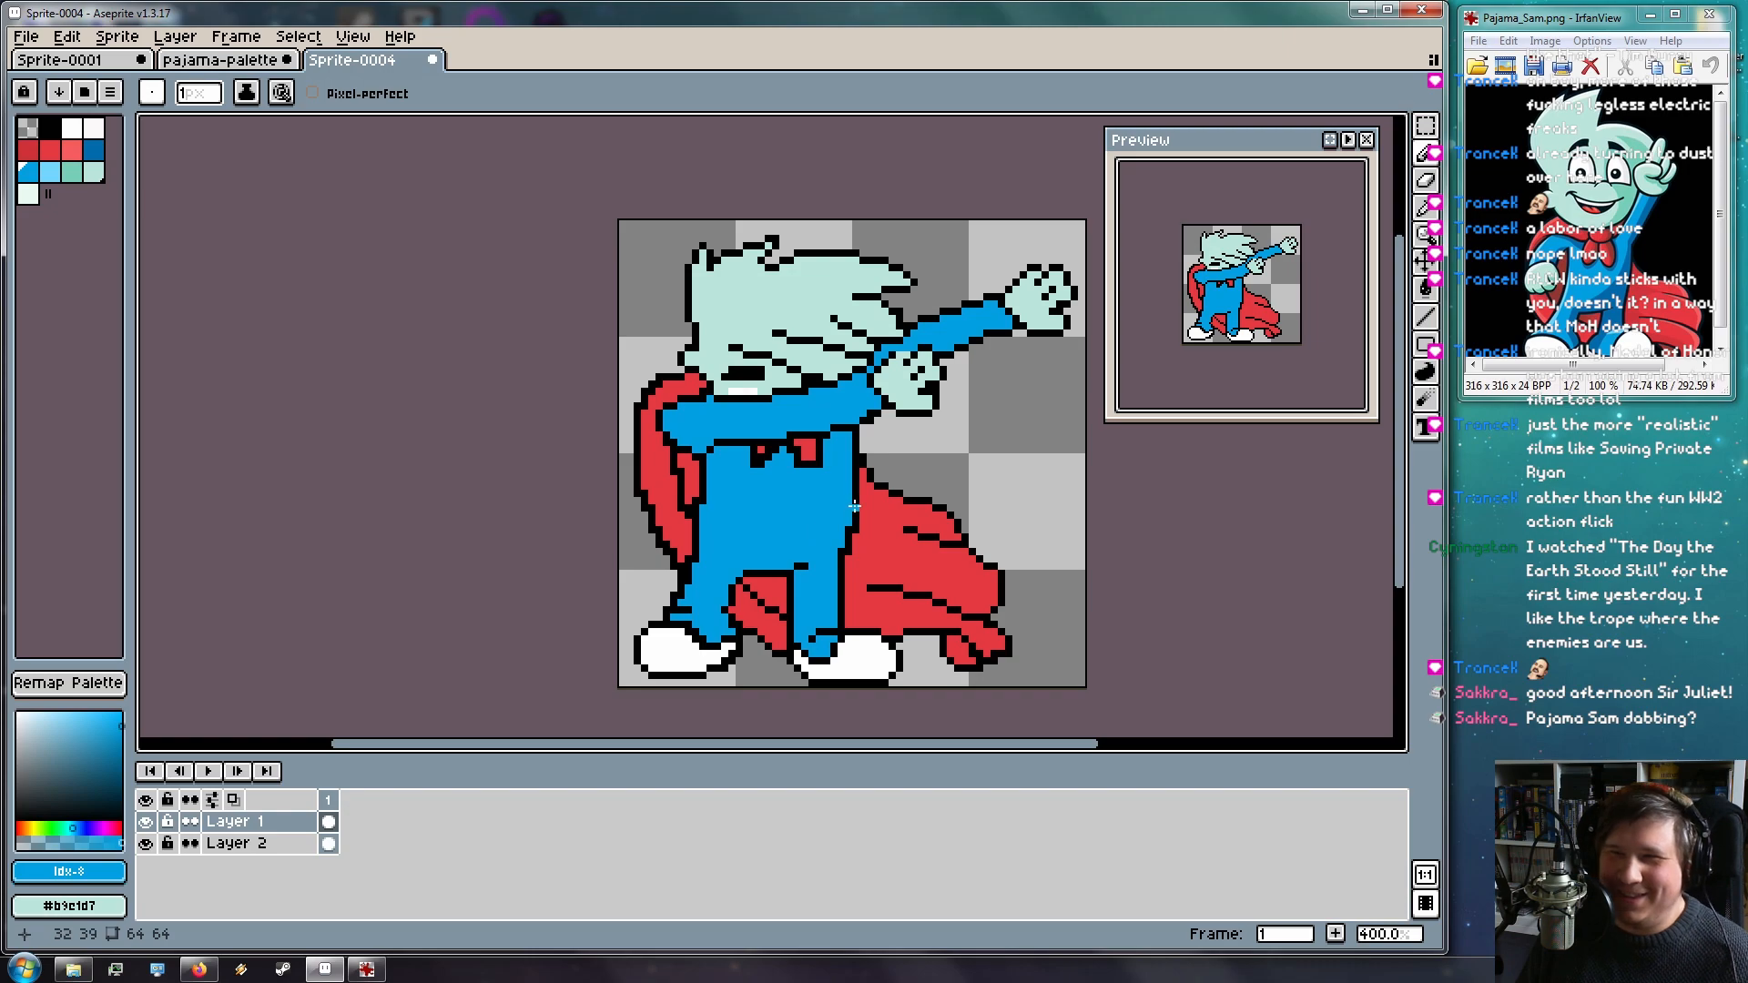
scroll(823, 442, up, 5)
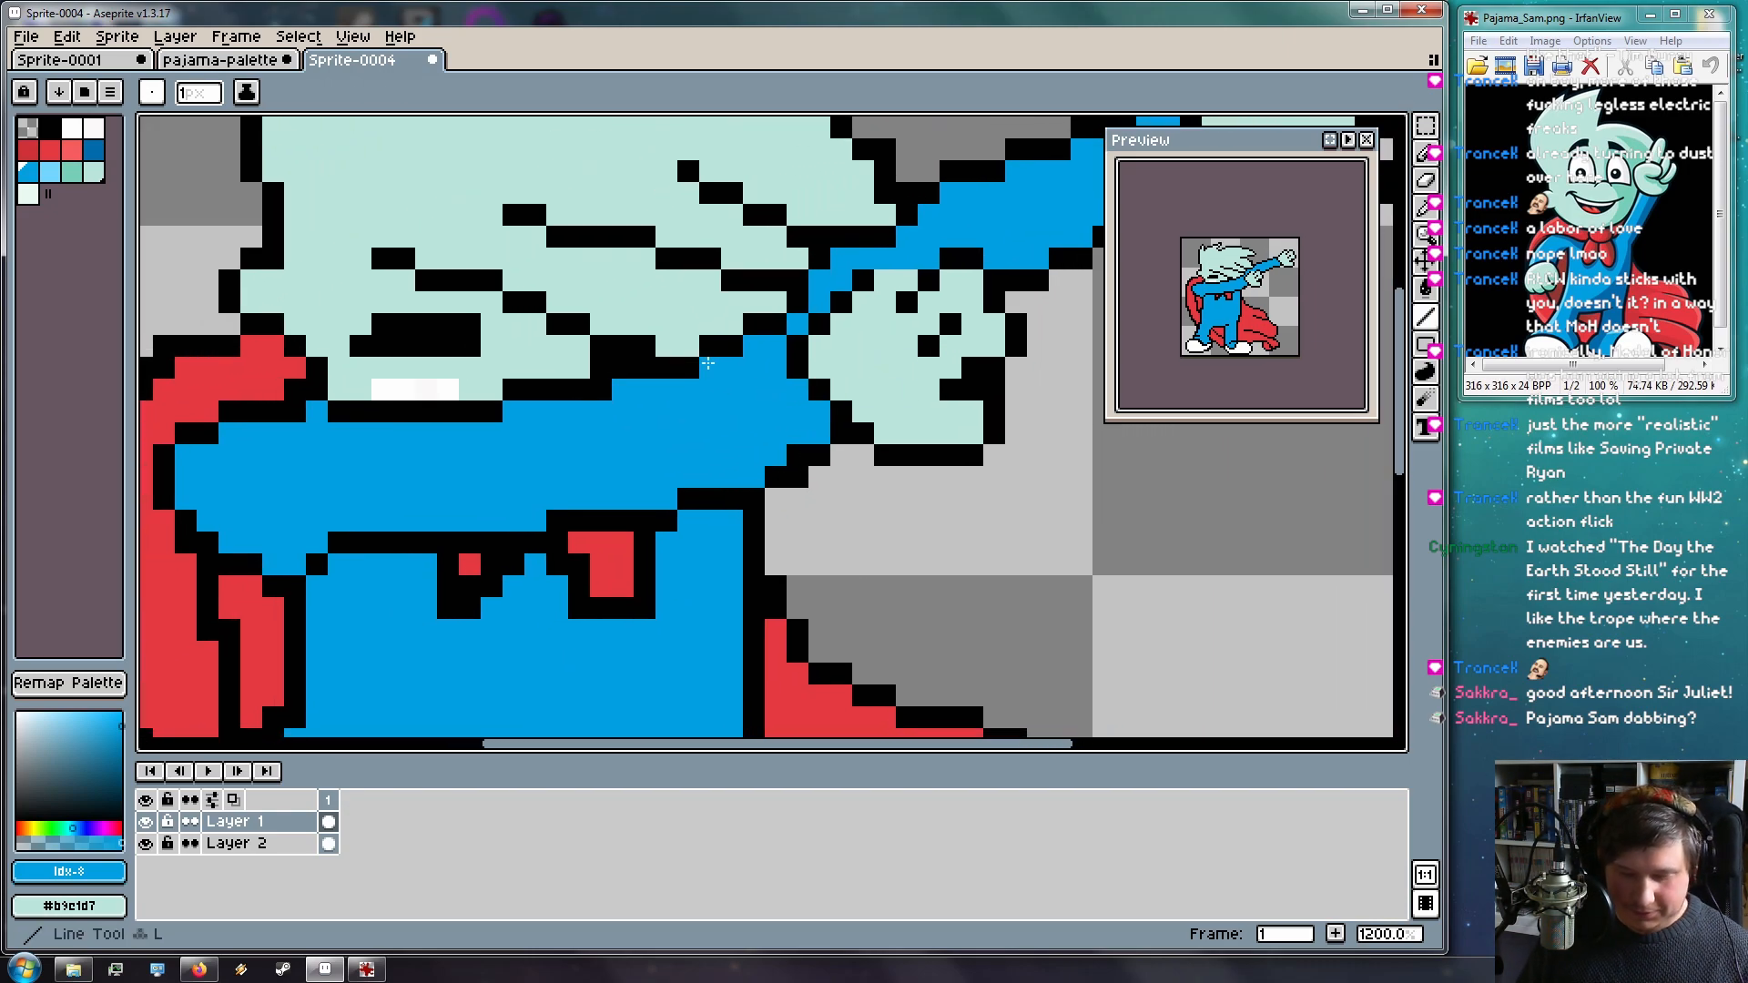
Draw a black outline line where the arm meets the face
key(i)
click(731, 352)
key(b)
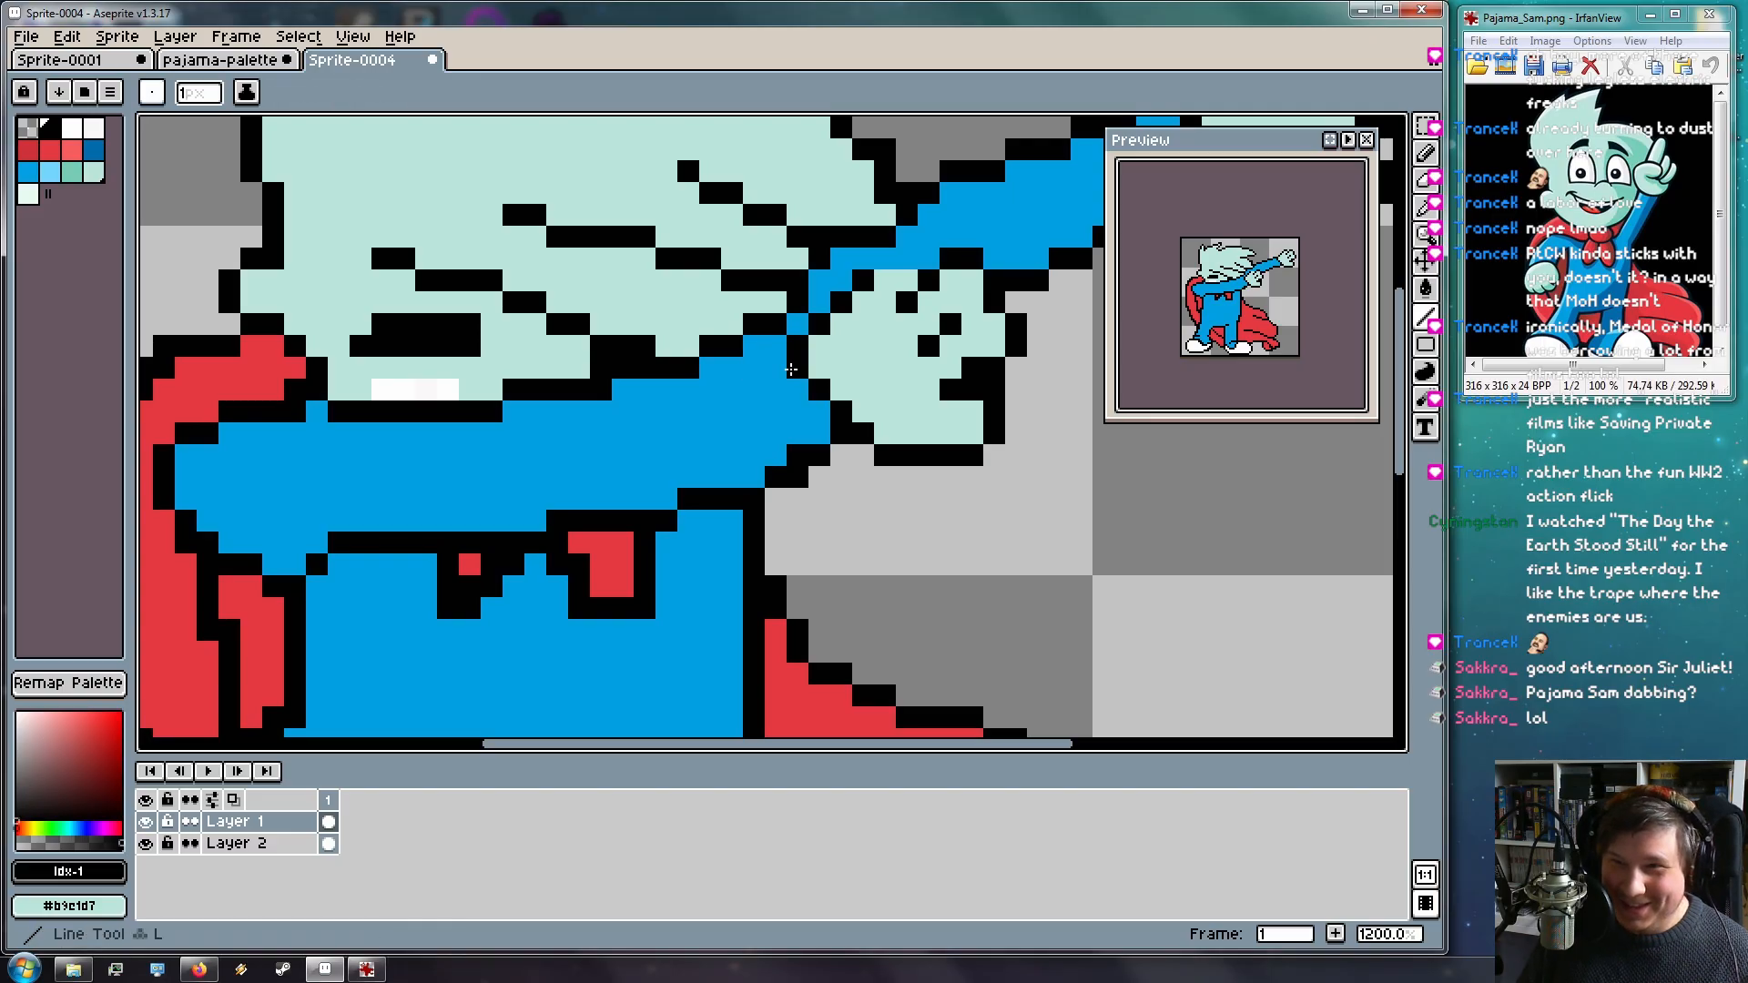
click(781, 353)
drag(780, 348, 681, 366)
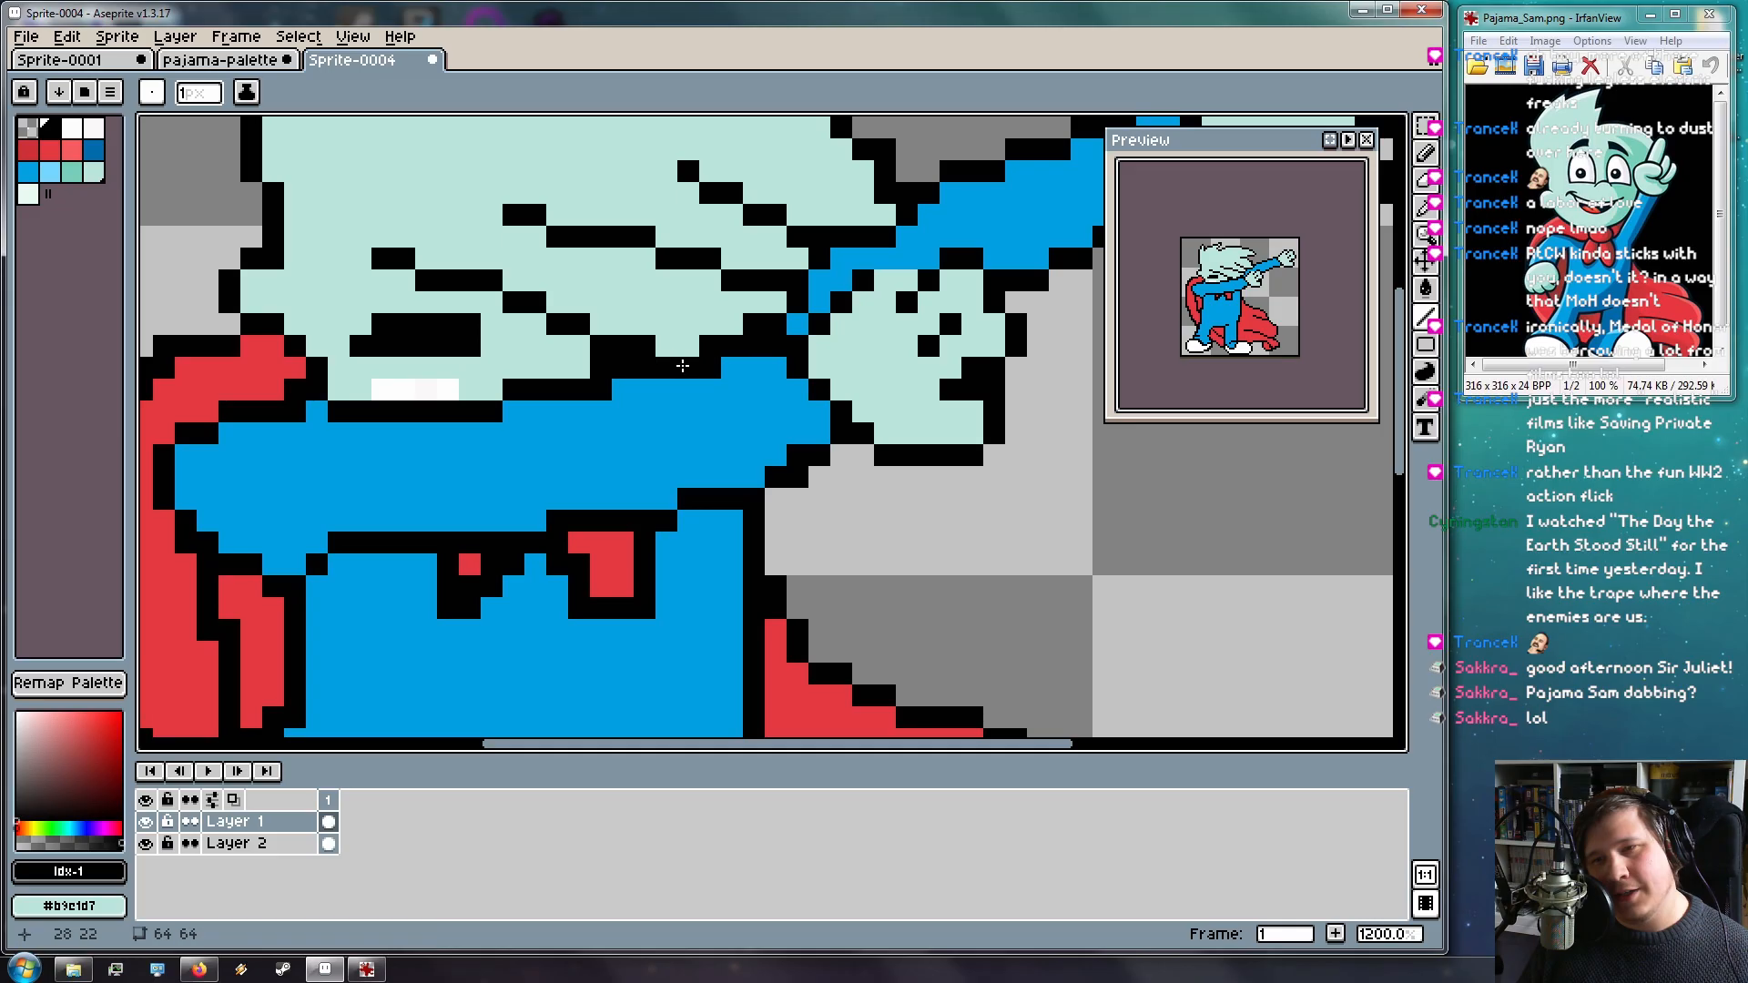
scroll(914, 502, down, 4)
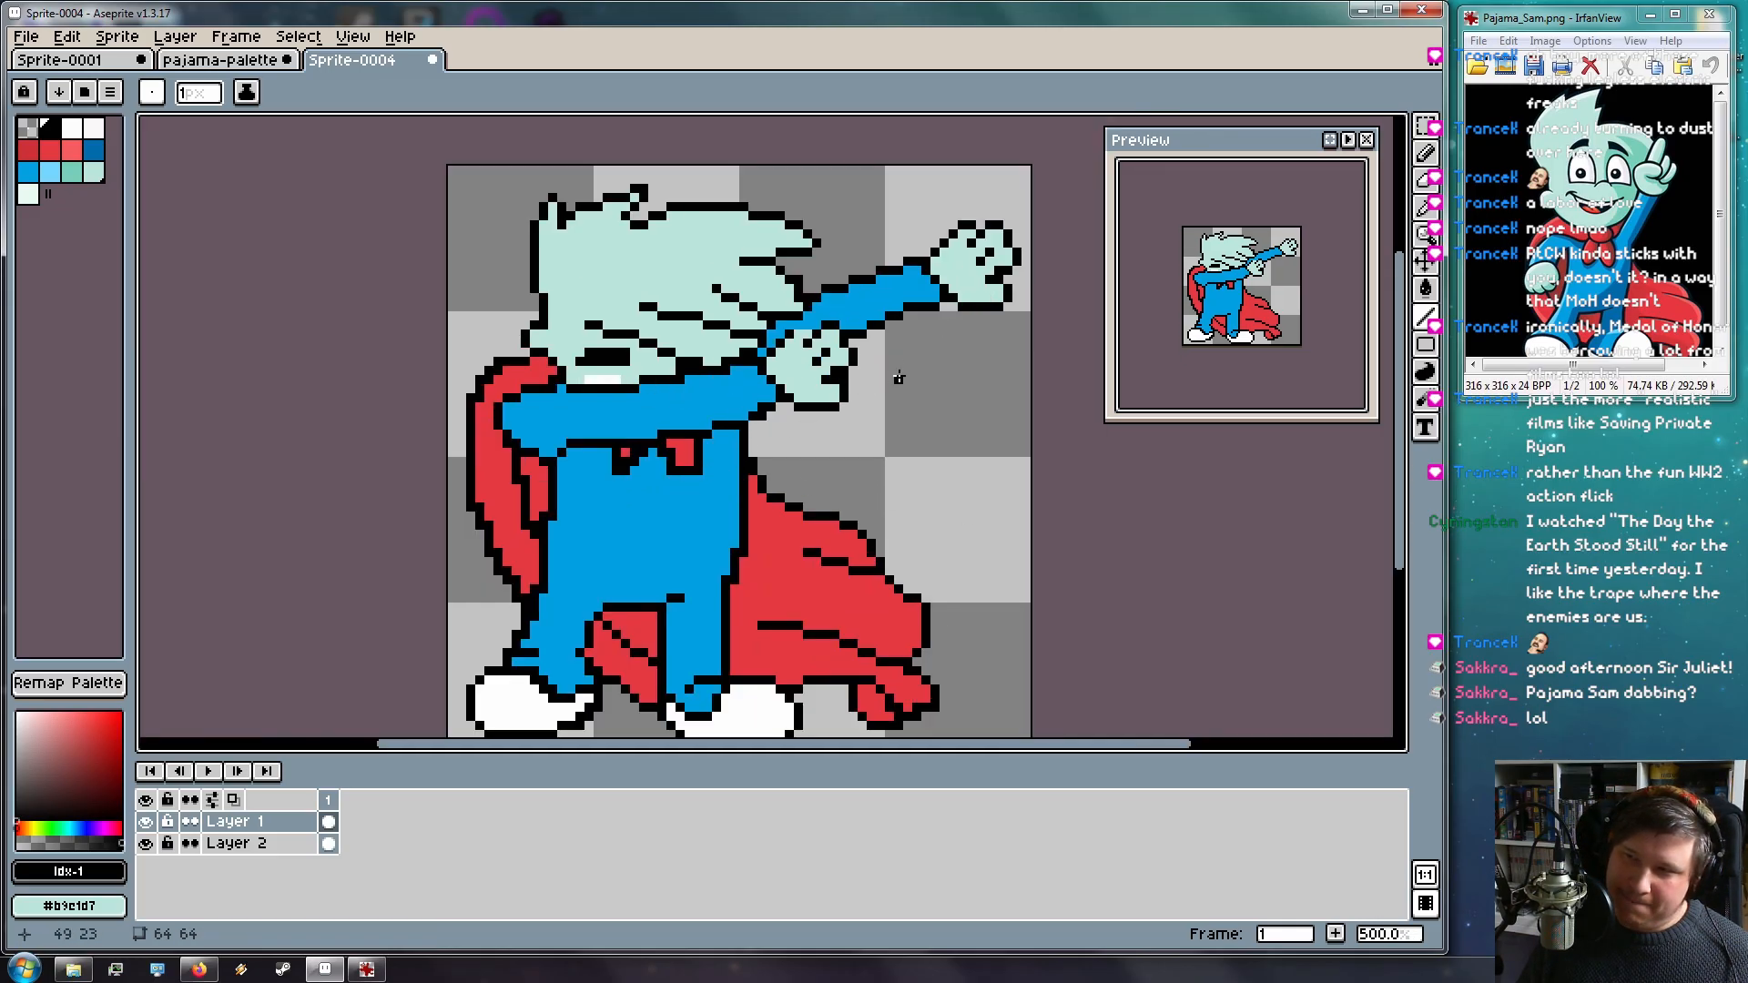
scroll(877, 404, up, 1)
scroll(792, 437, down, 2)
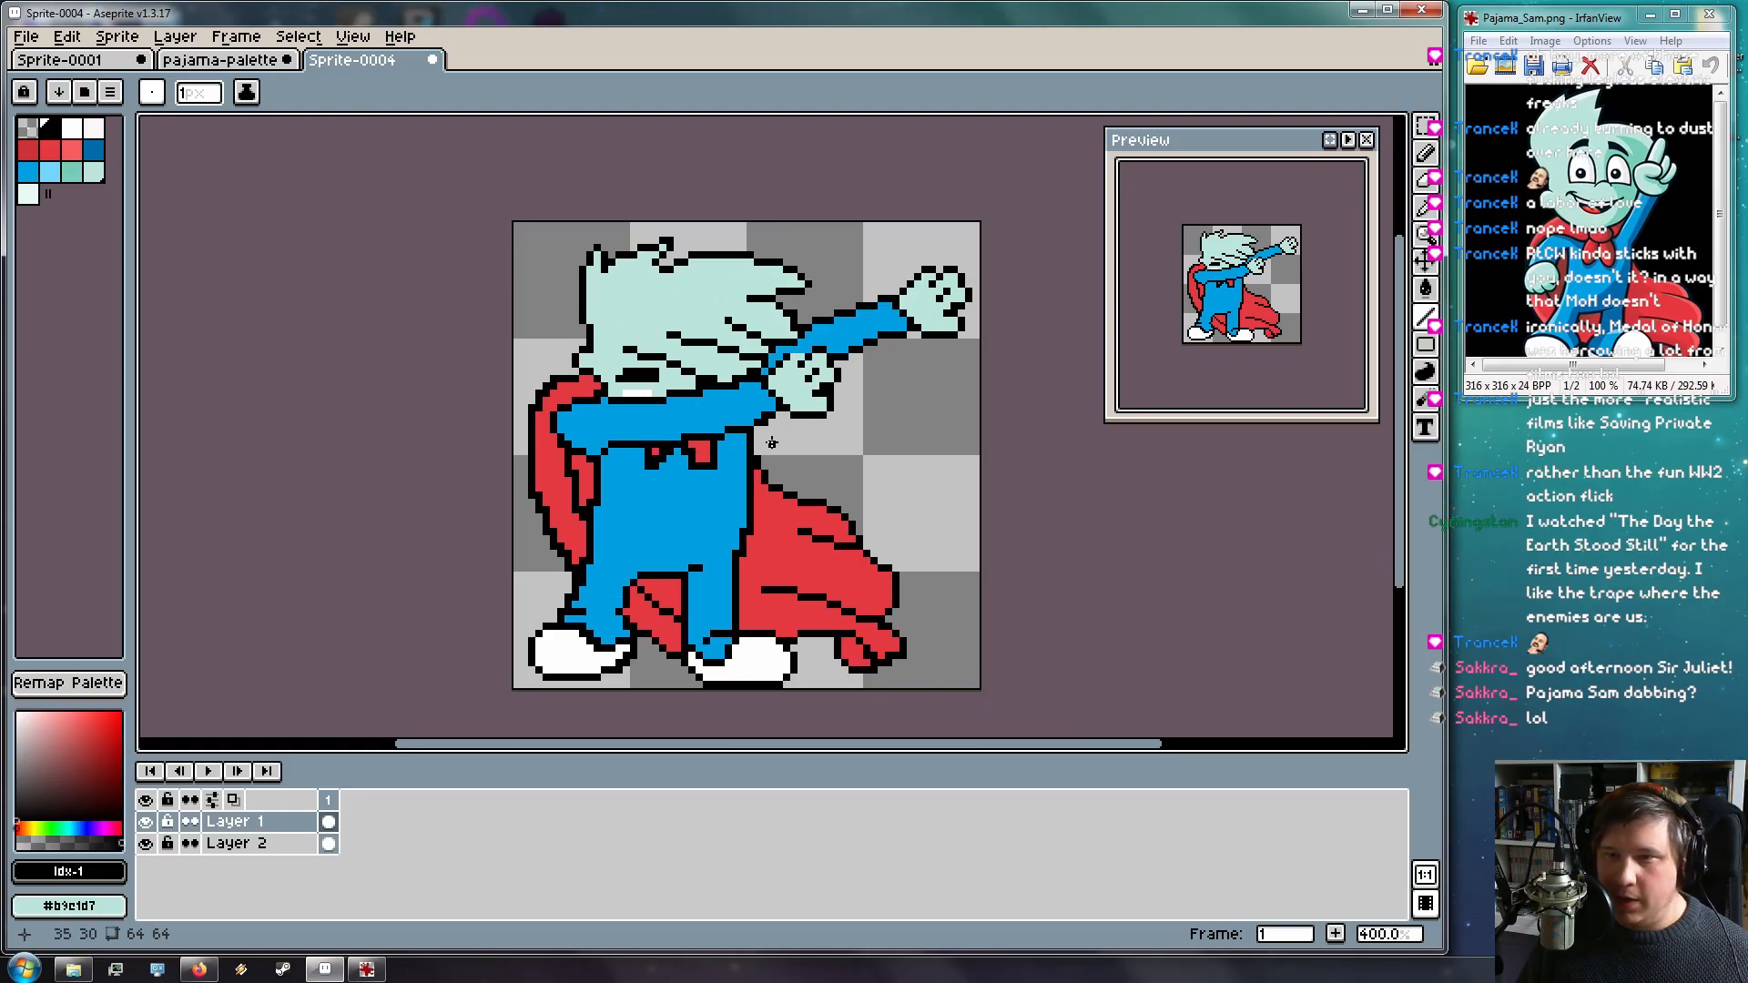
scroll(702, 422, up, 2)
scroll(697, 424, up, 3)
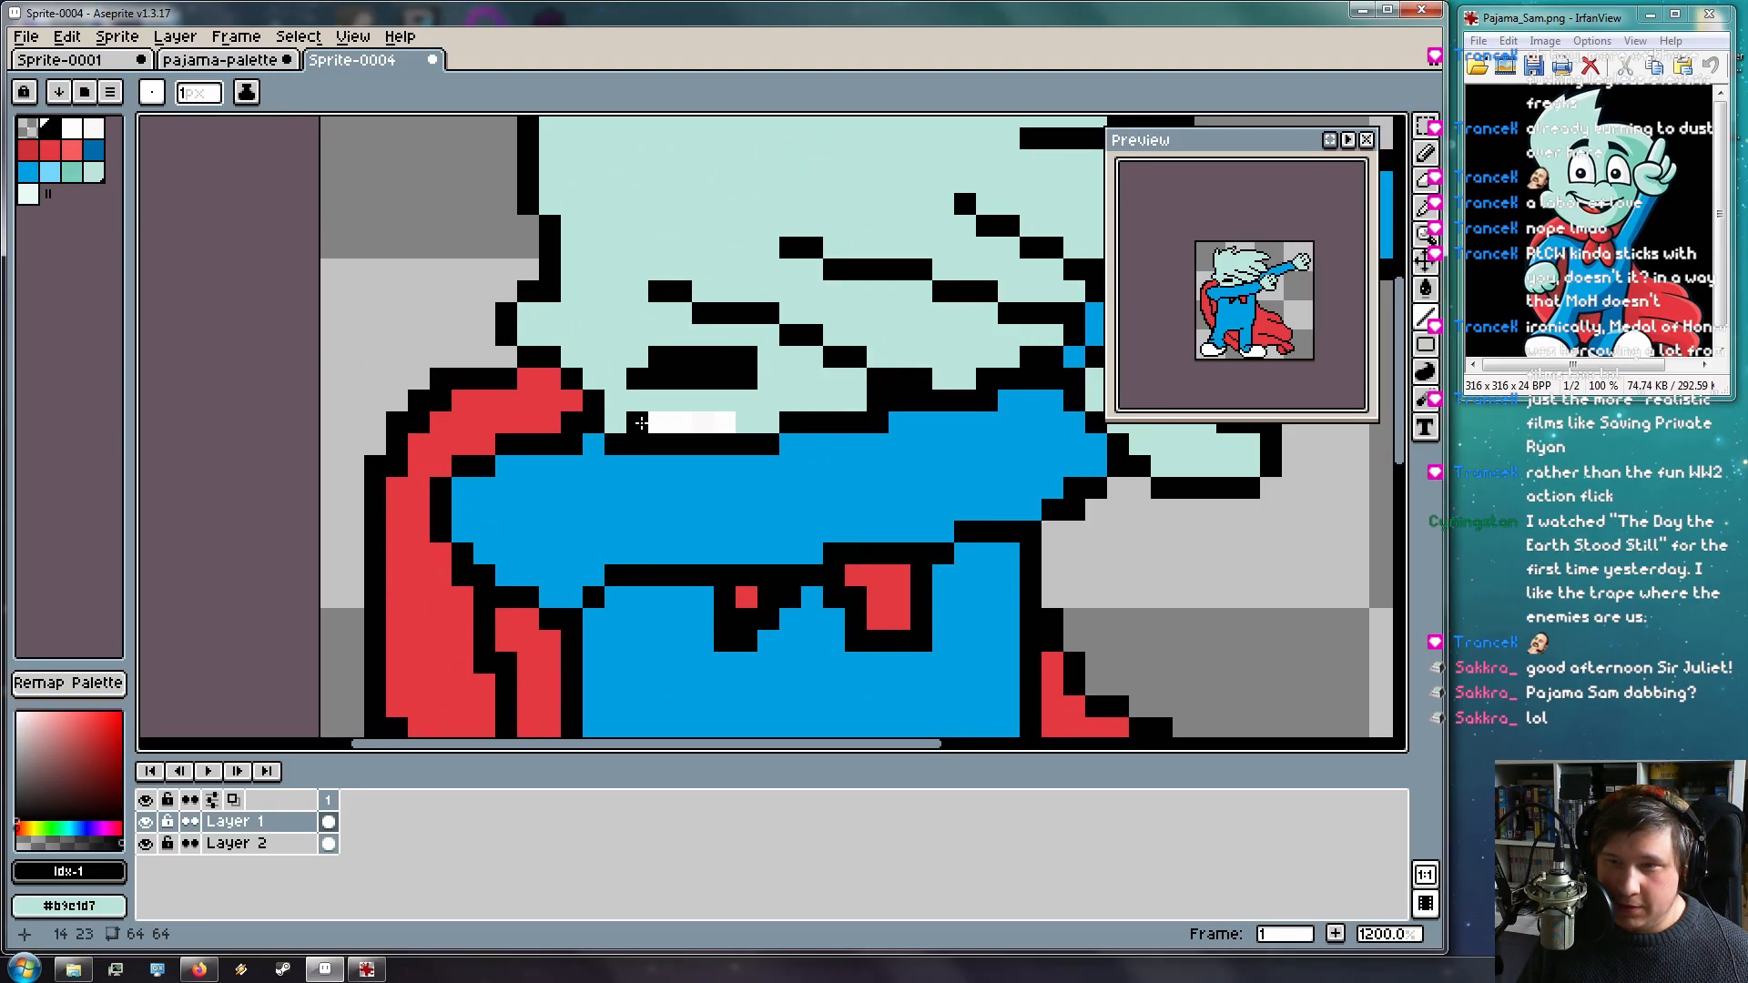
scroll(851, 428, down, 4)
scroll(822, 389, up, 4)
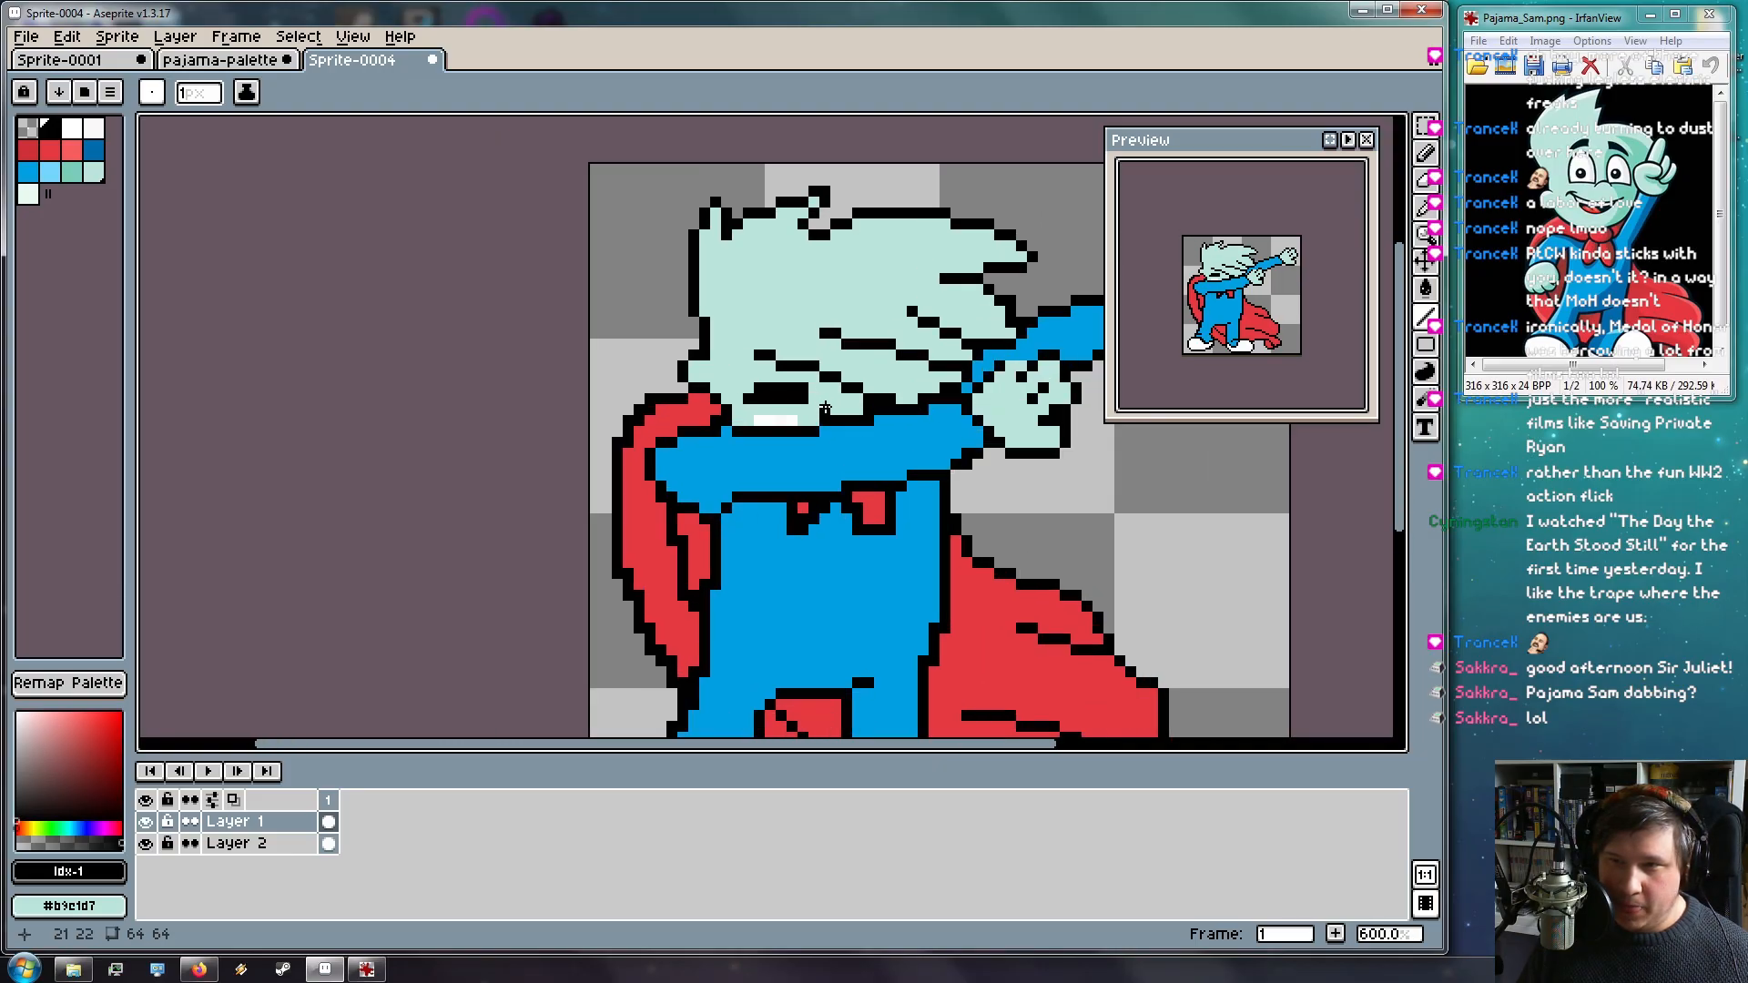
Move the mouth up one pixel and cover the leftover grey pixel with mint
key(m)
drag(657, 354, 767, 352)
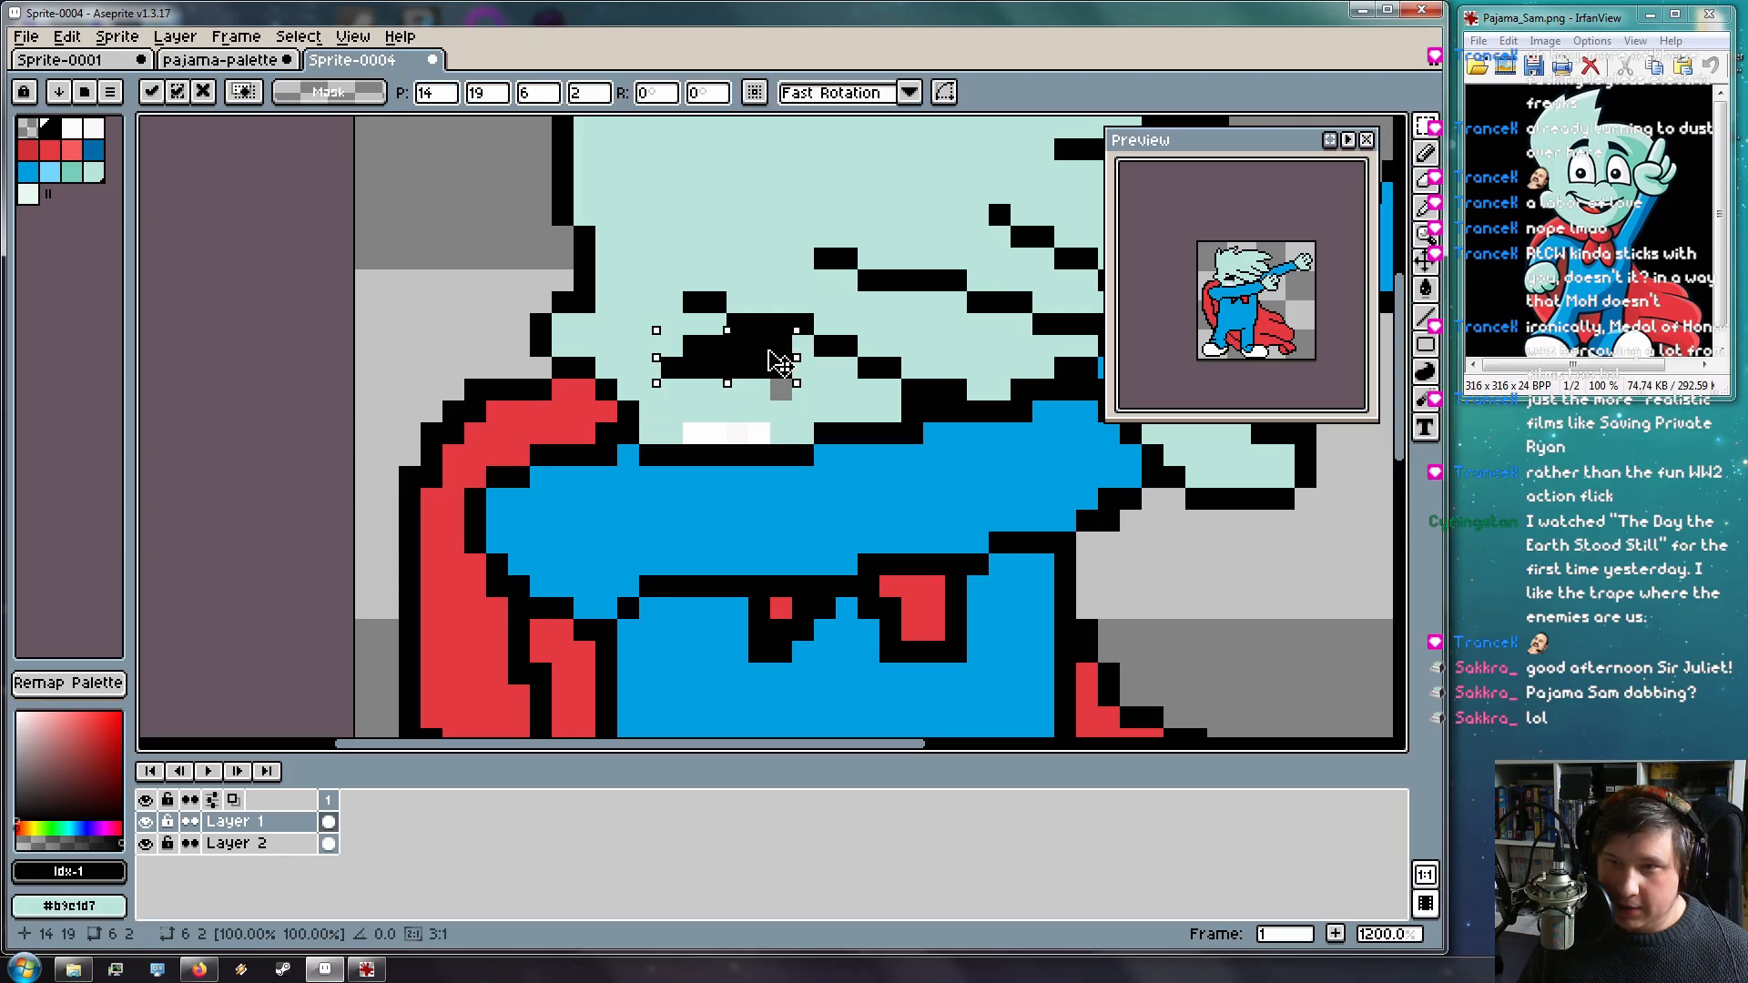
click(824, 378)
key(i)
click(806, 397)
key(b)
click(775, 391)
alt+click(724, 346)
drag(694, 411, 761, 412)
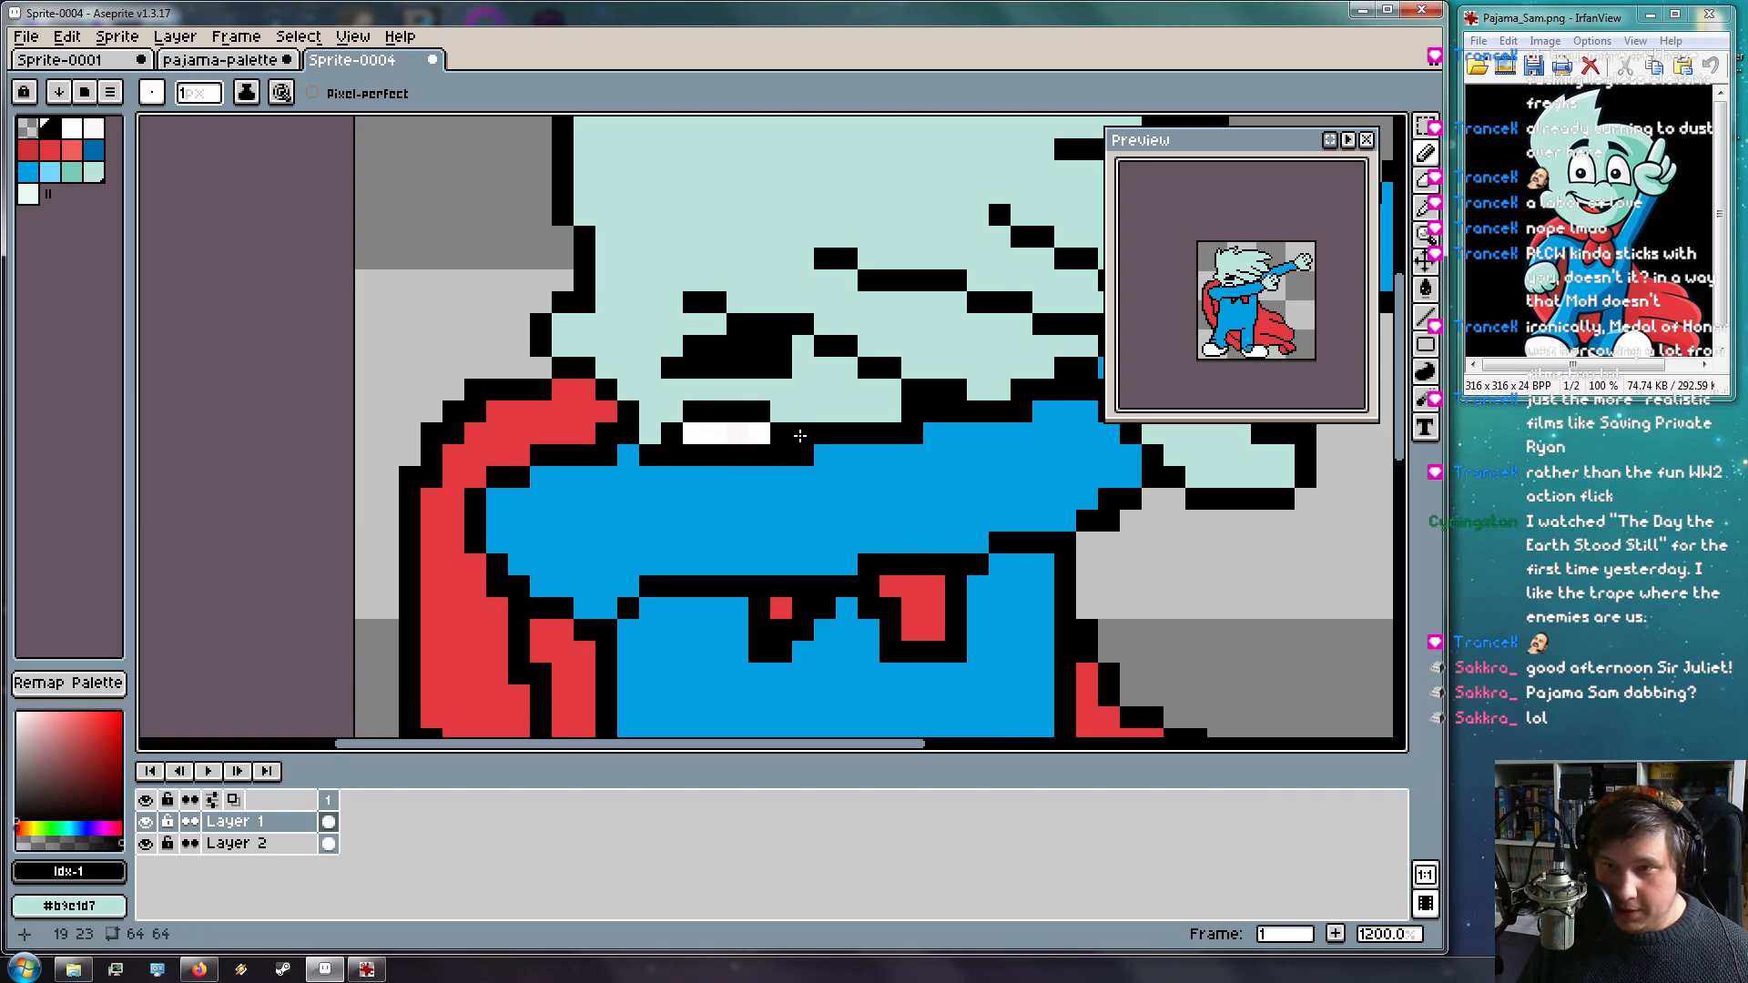
scroll(788, 433, down, 5)
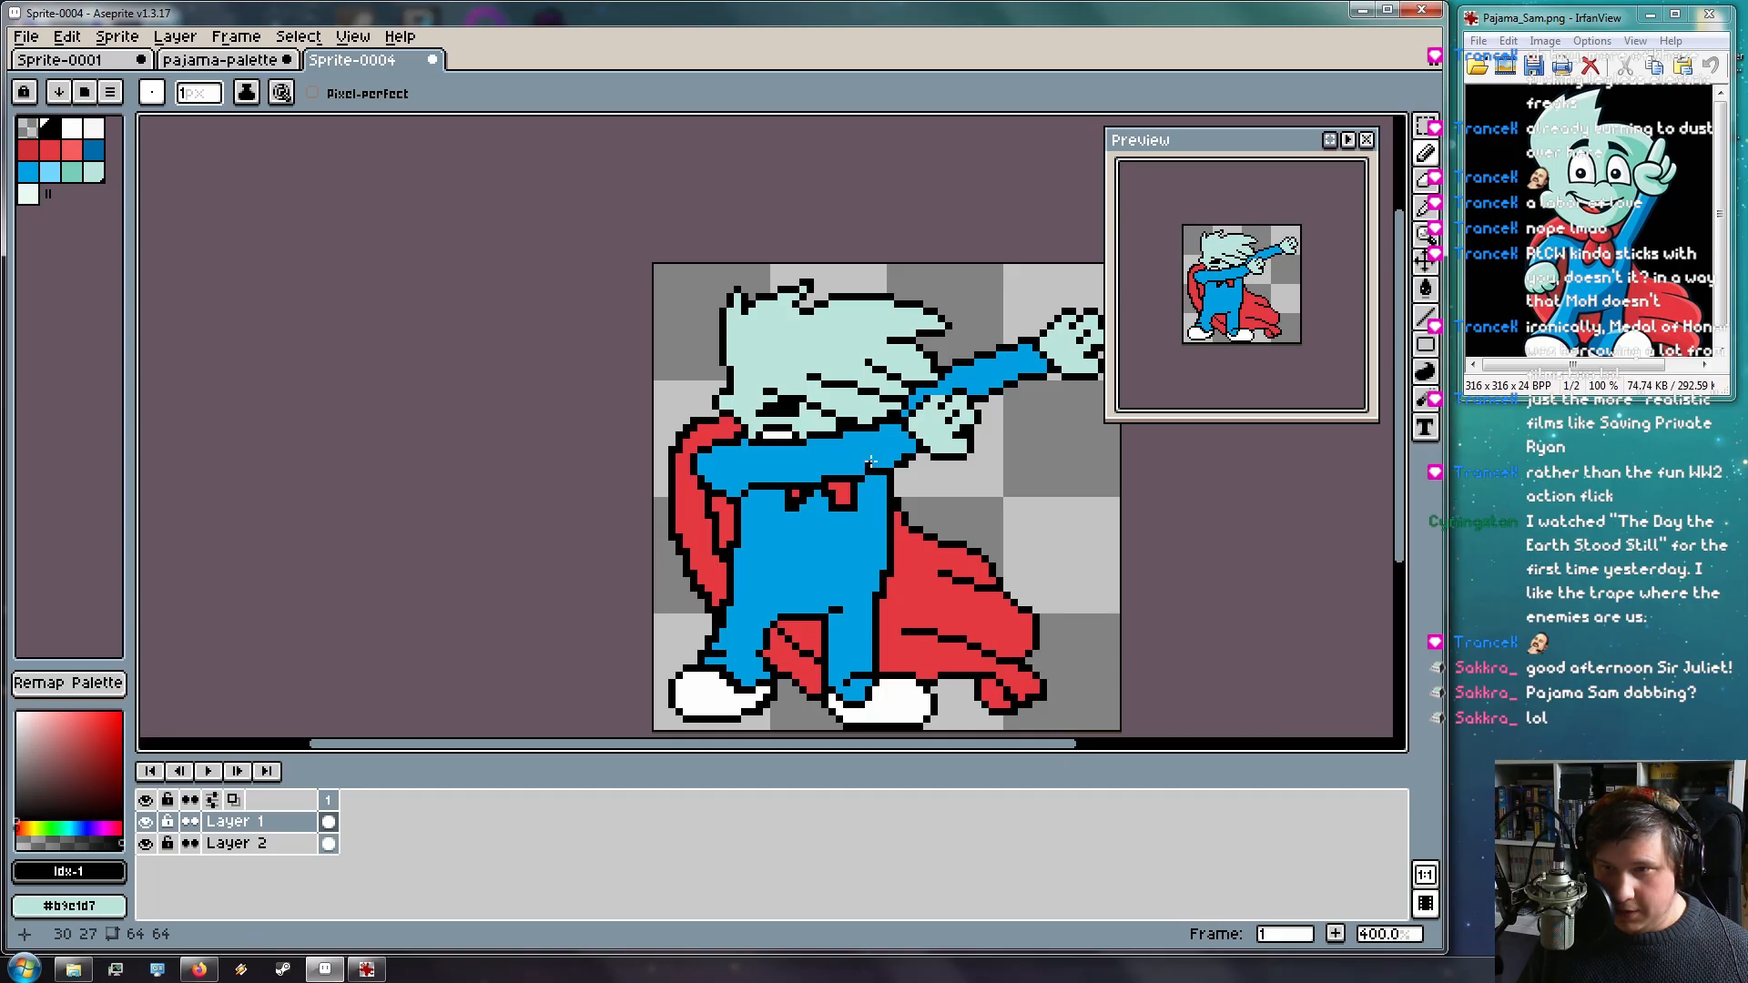
scroll(847, 441, up, 6)
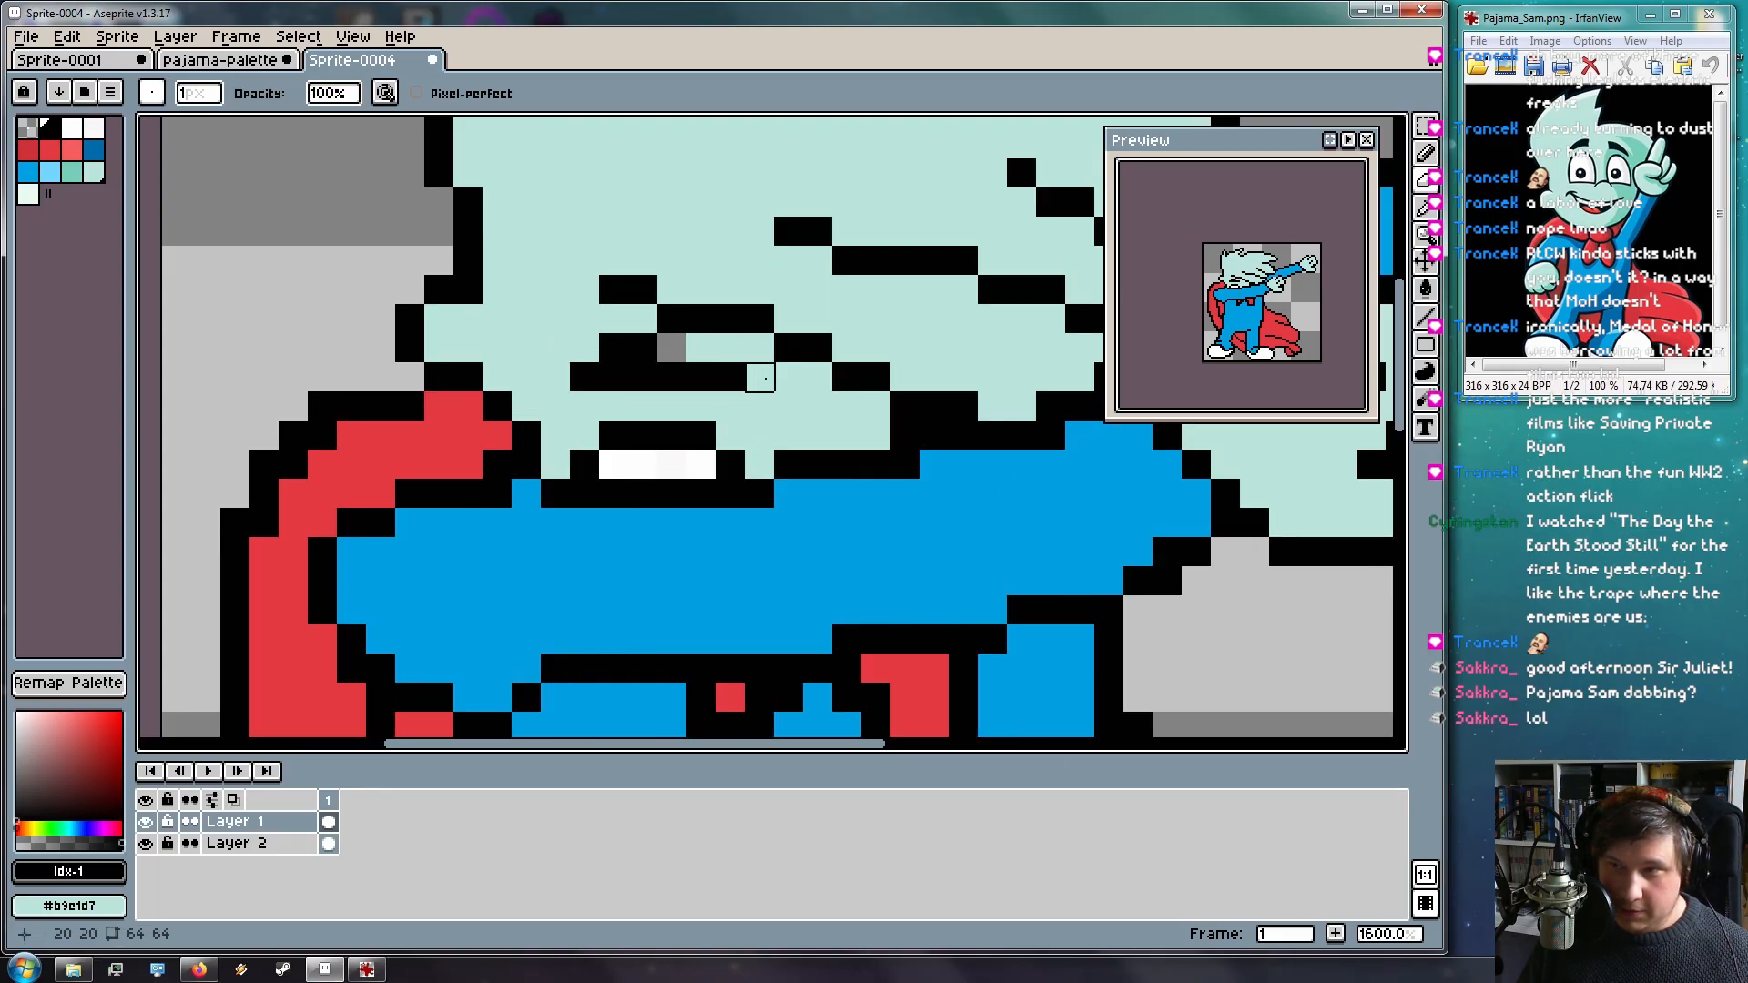
key(ctrl+z)
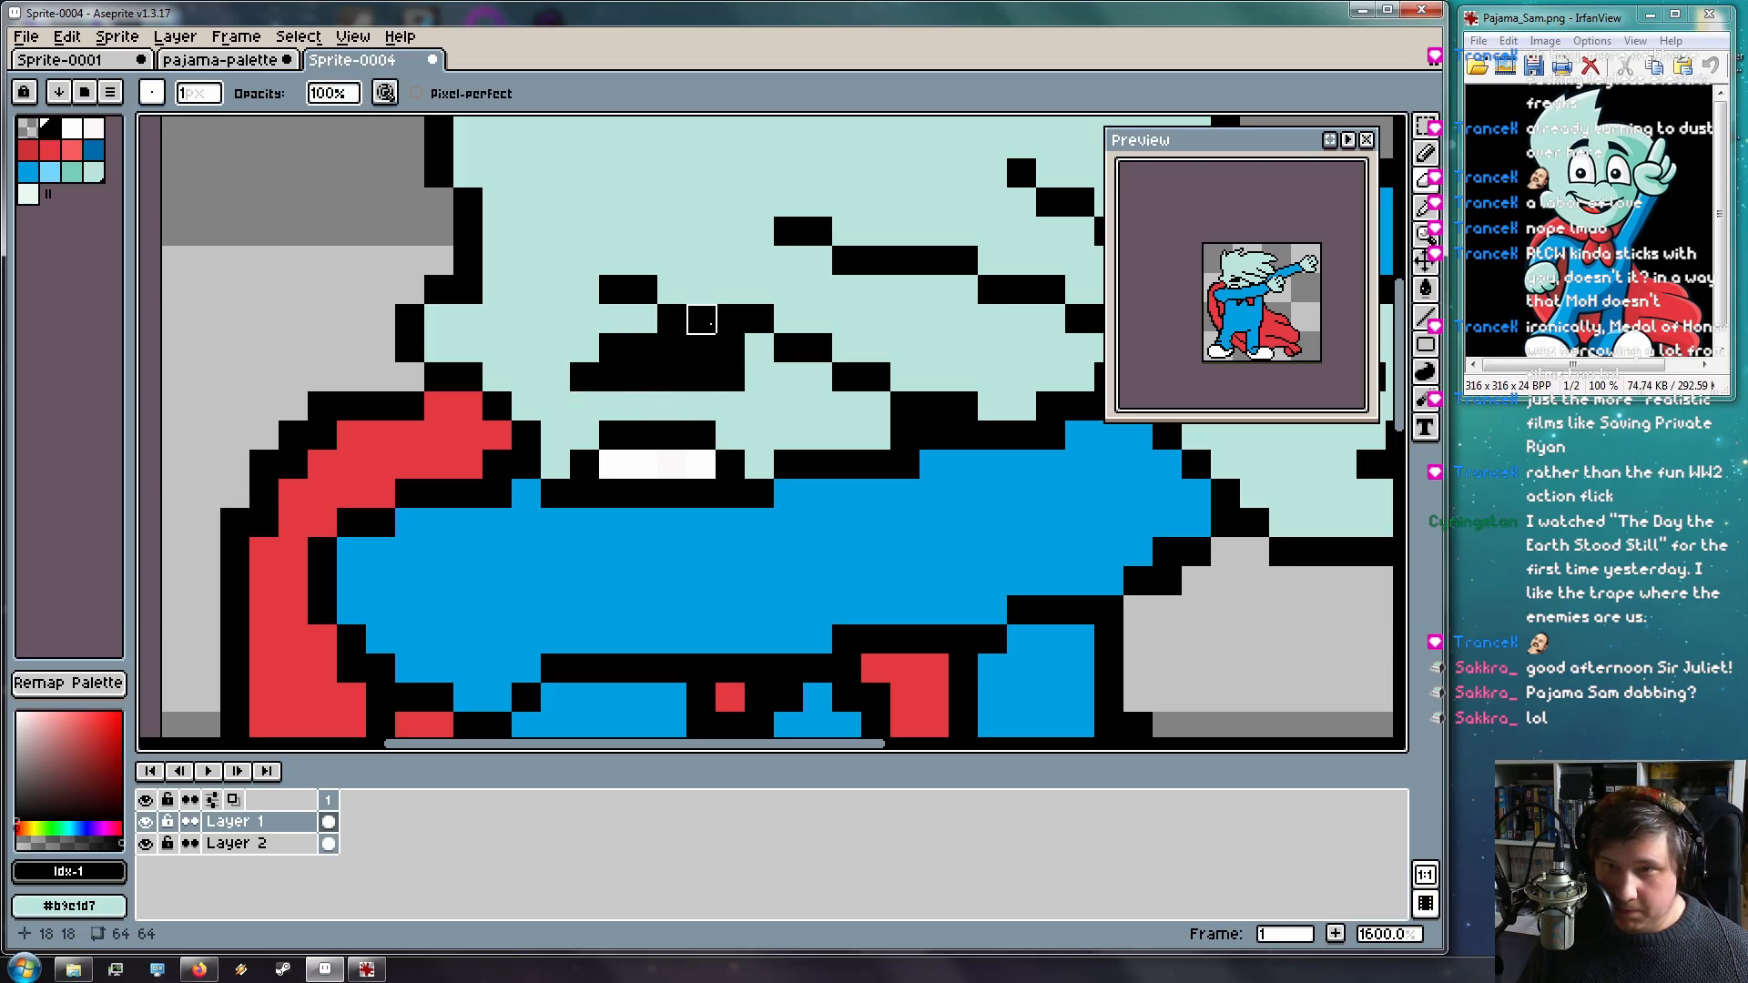
Draw a short diagonal black strand line across the lower hair toward the arm
scroll(689, 324, down, 3)
scroll(689, 323, up, 2)
alt+click(648, 309)
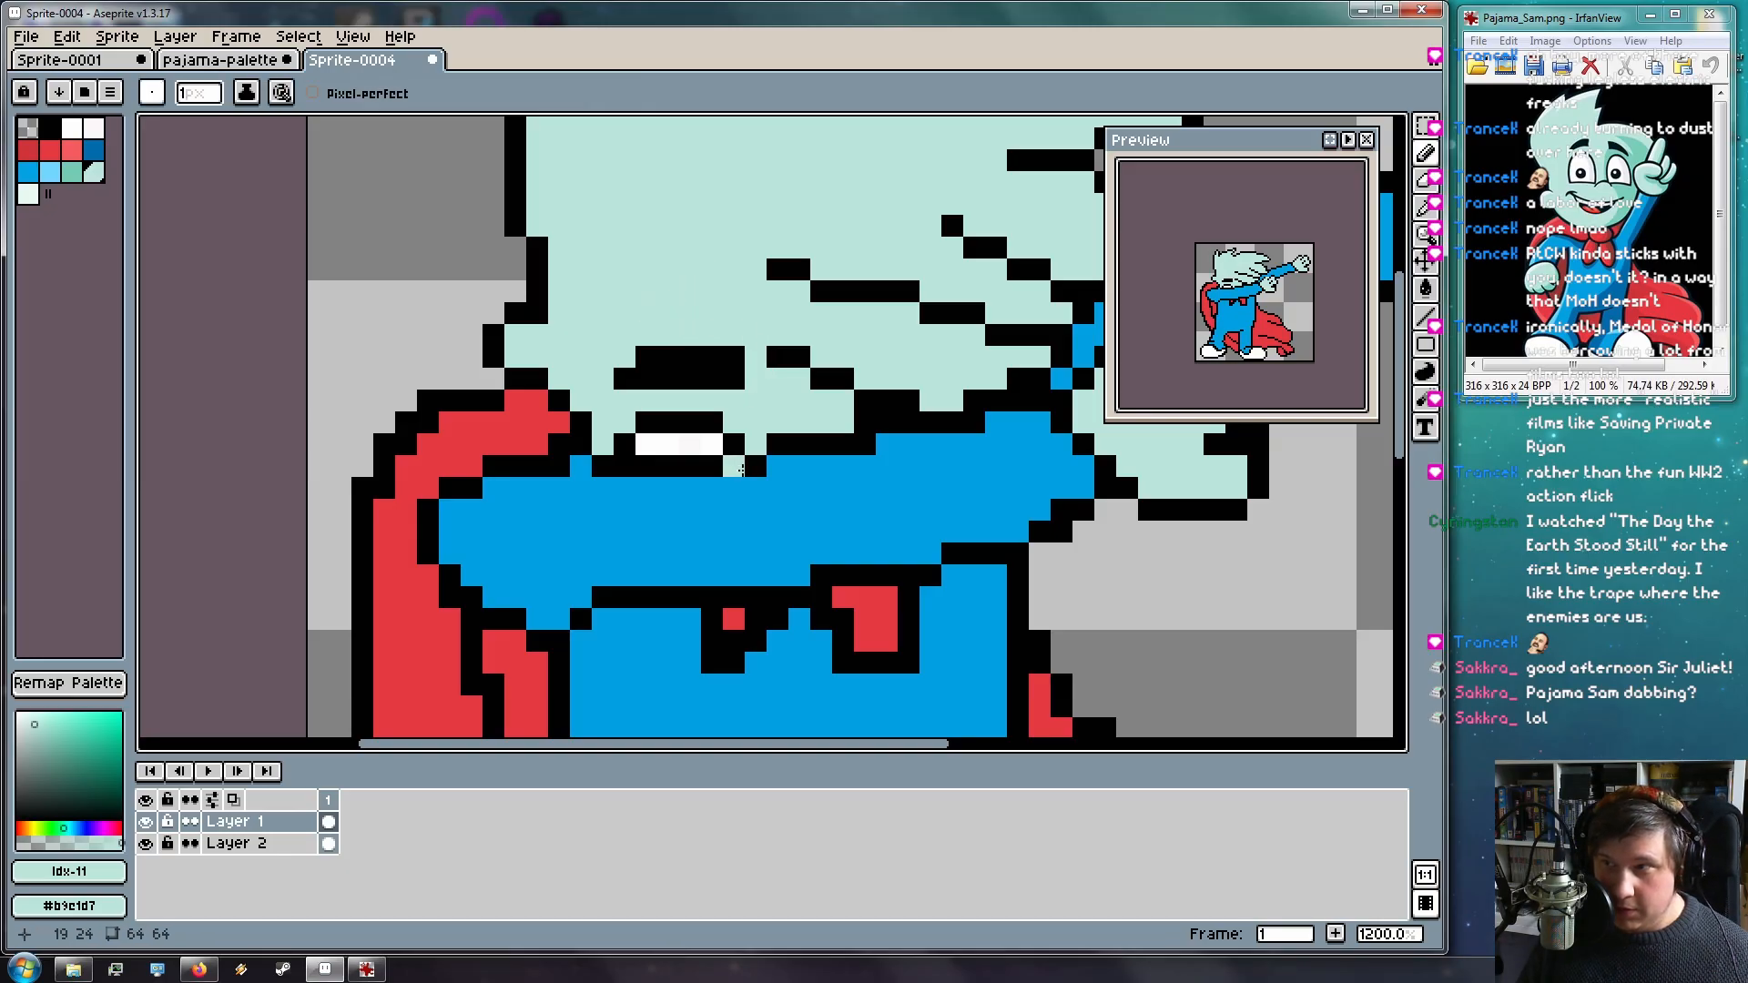
scroll(737, 465, down, 3)
drag(802, 442, 785, 442)
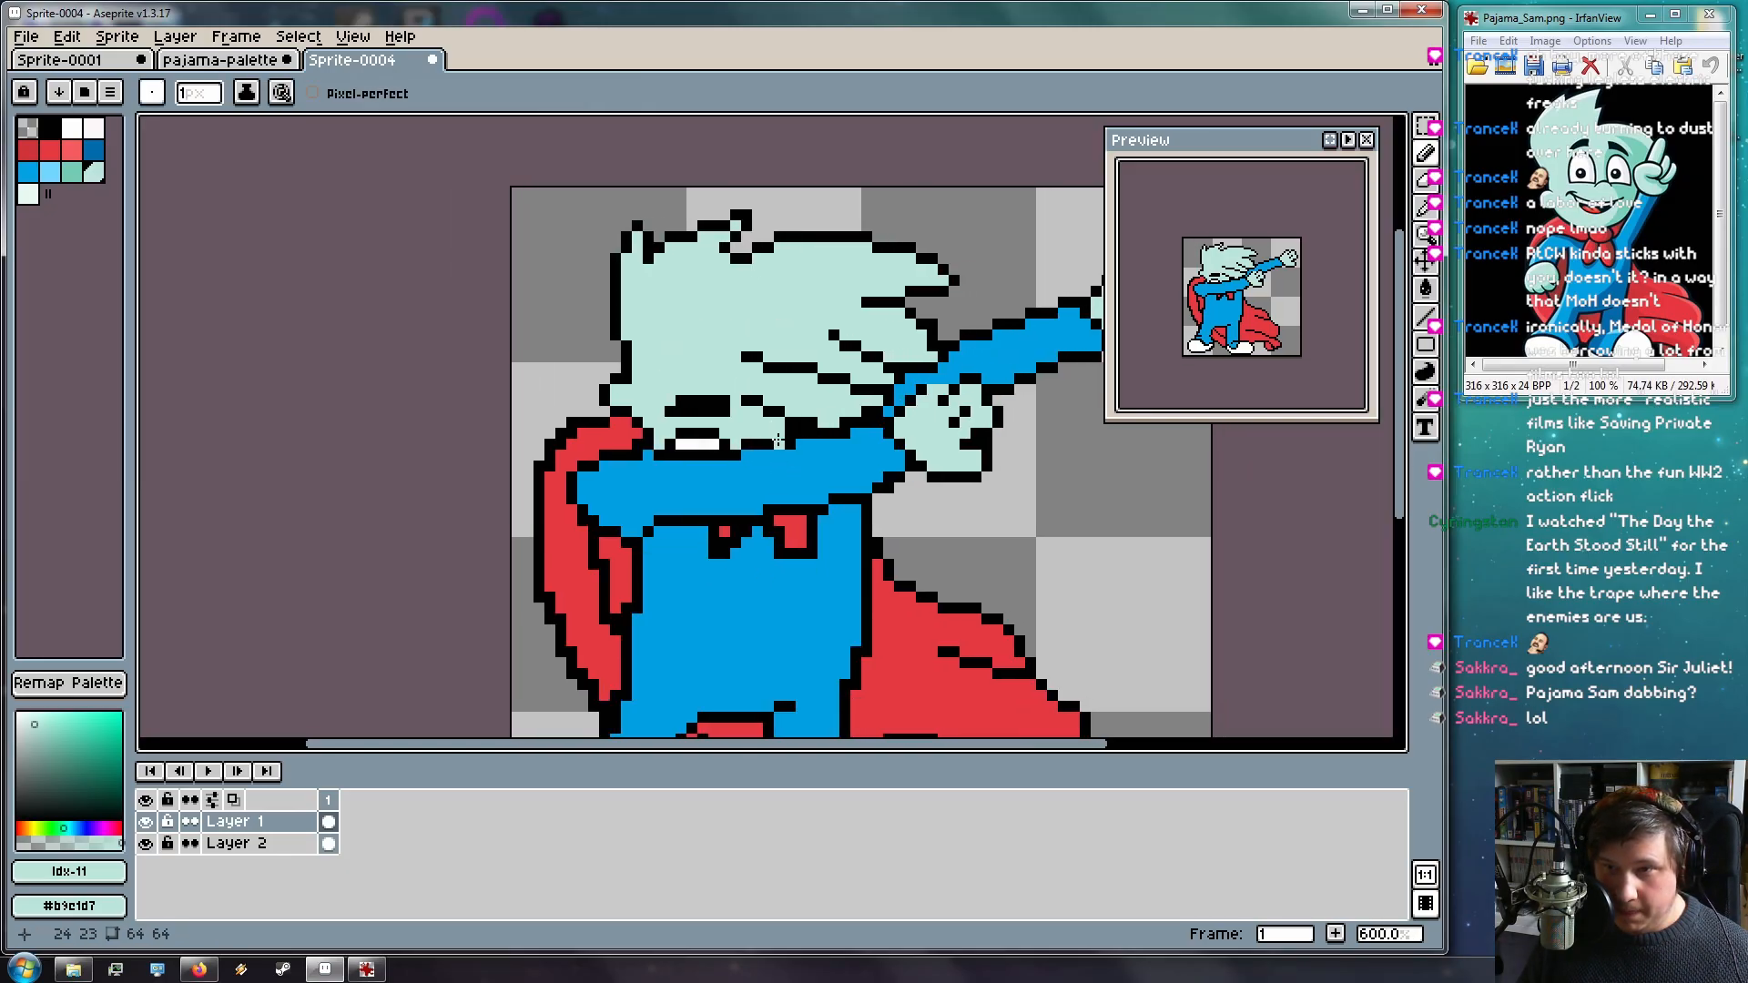
scroll(802, 418, up, 4)
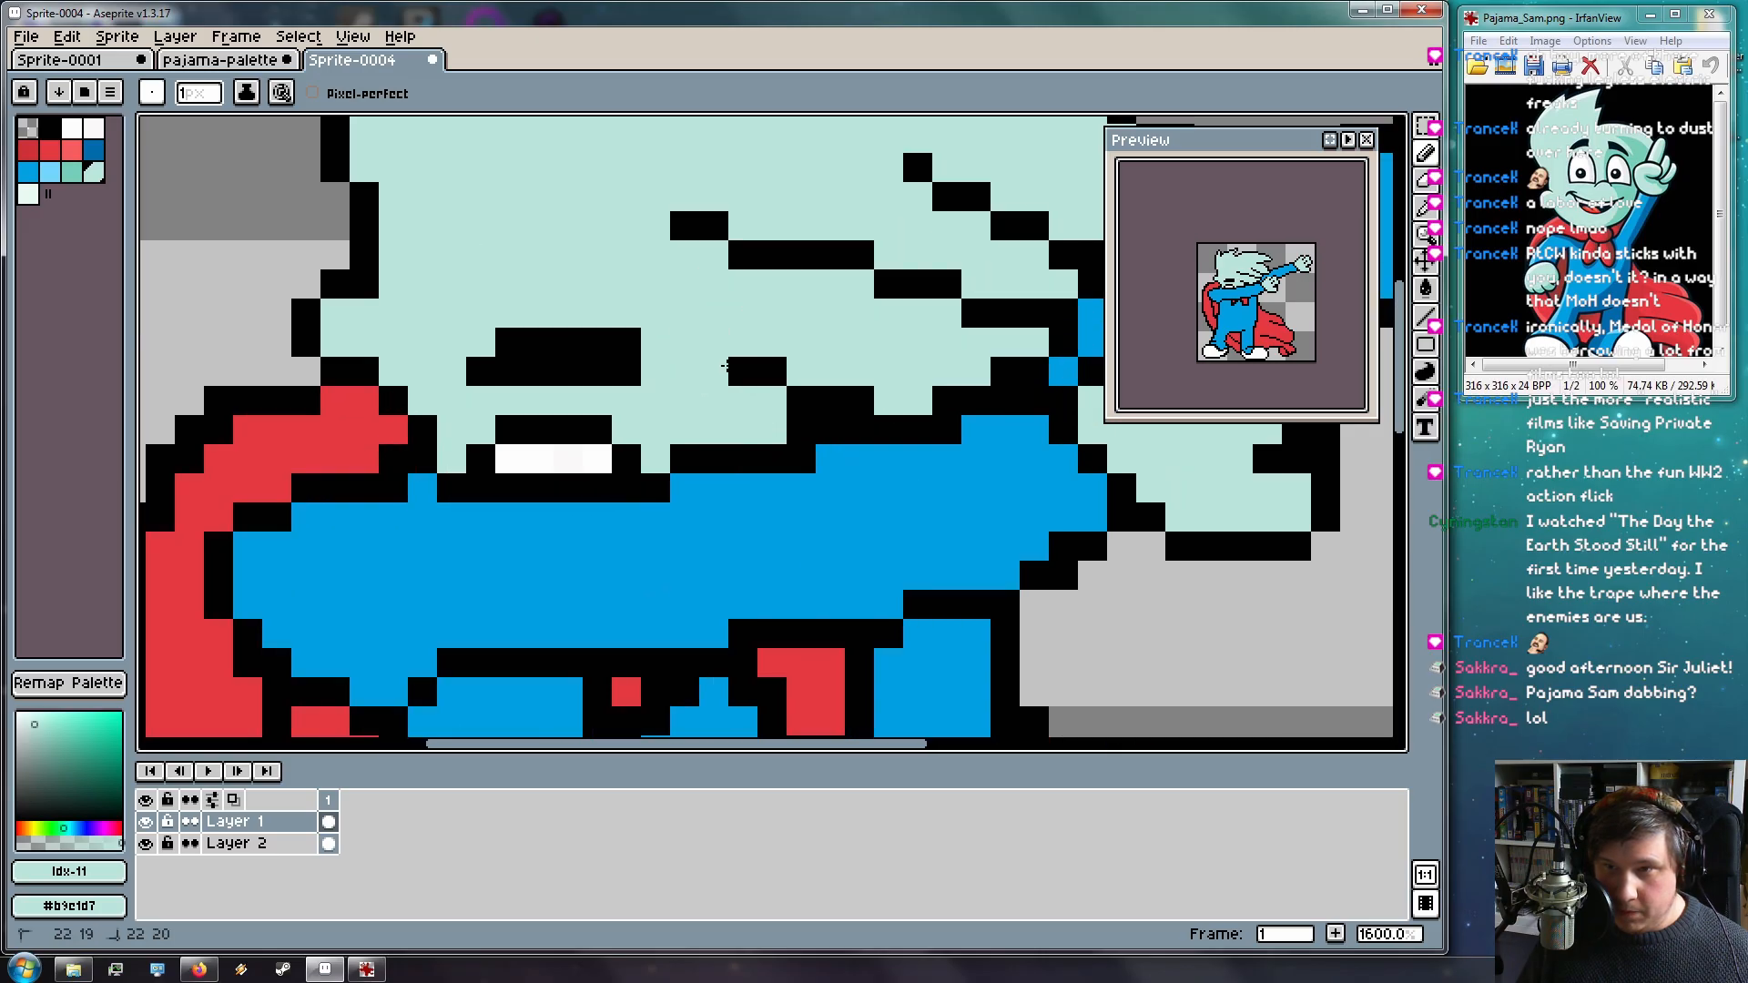
scroll(728, 428, down, 4)
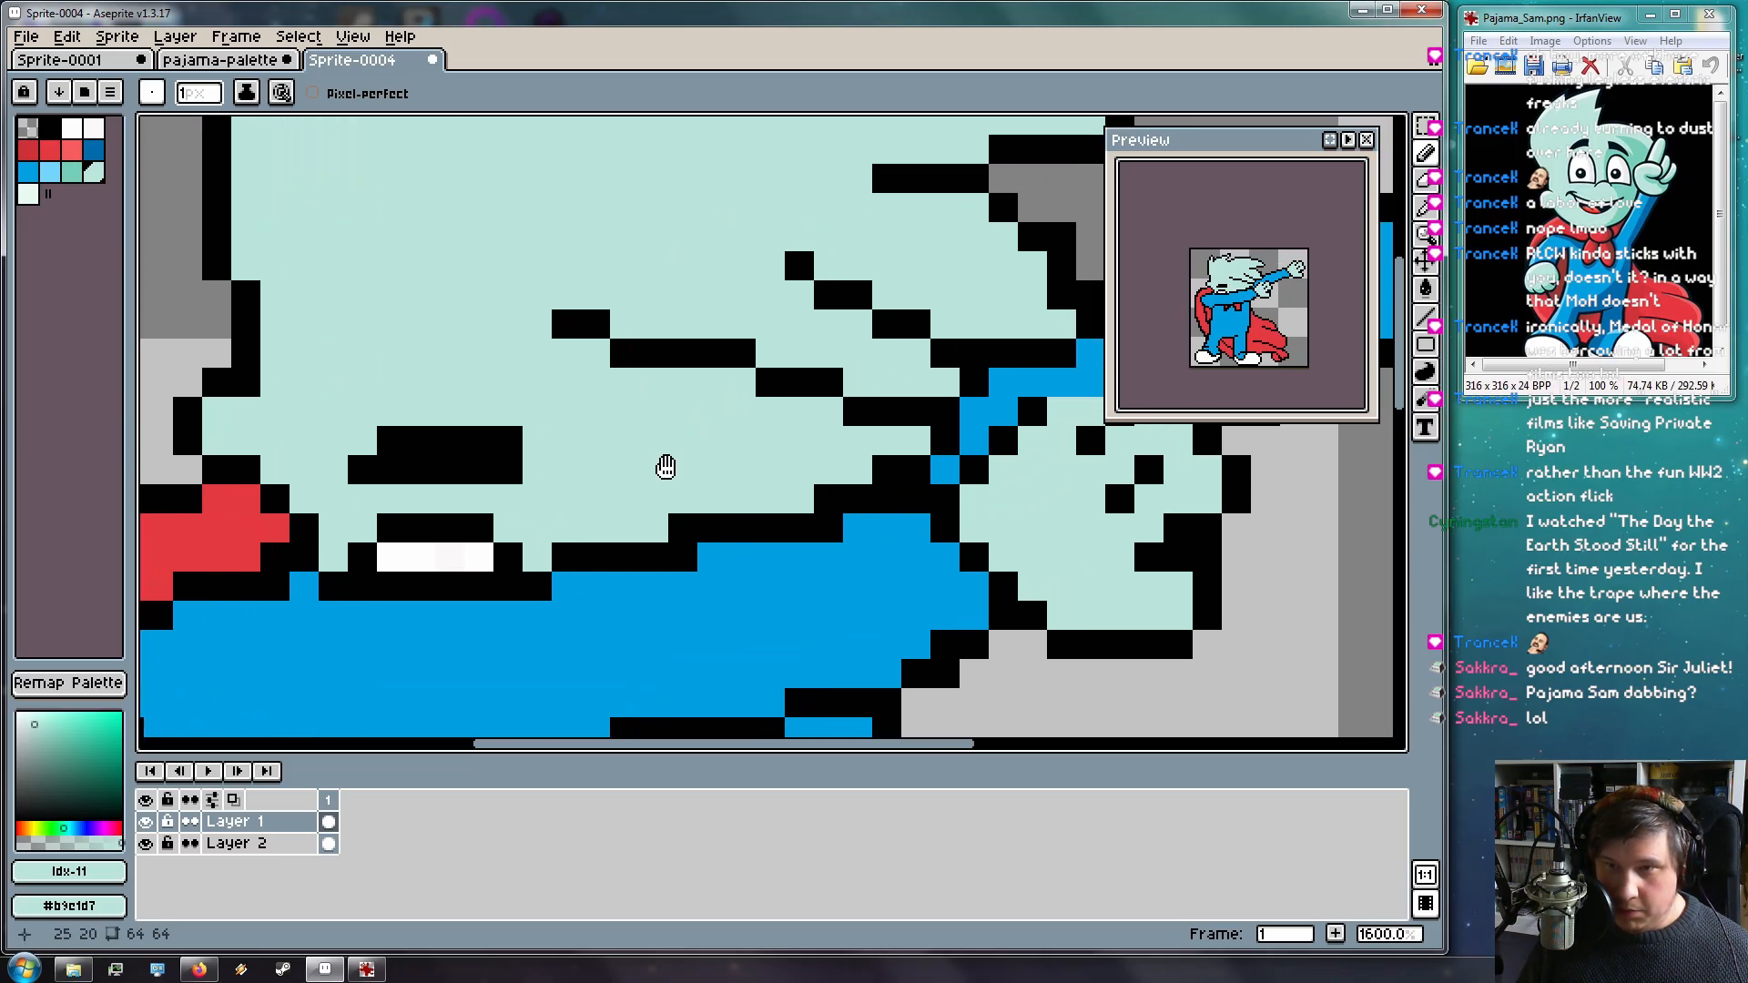
scroll(706, 423, up, 3)
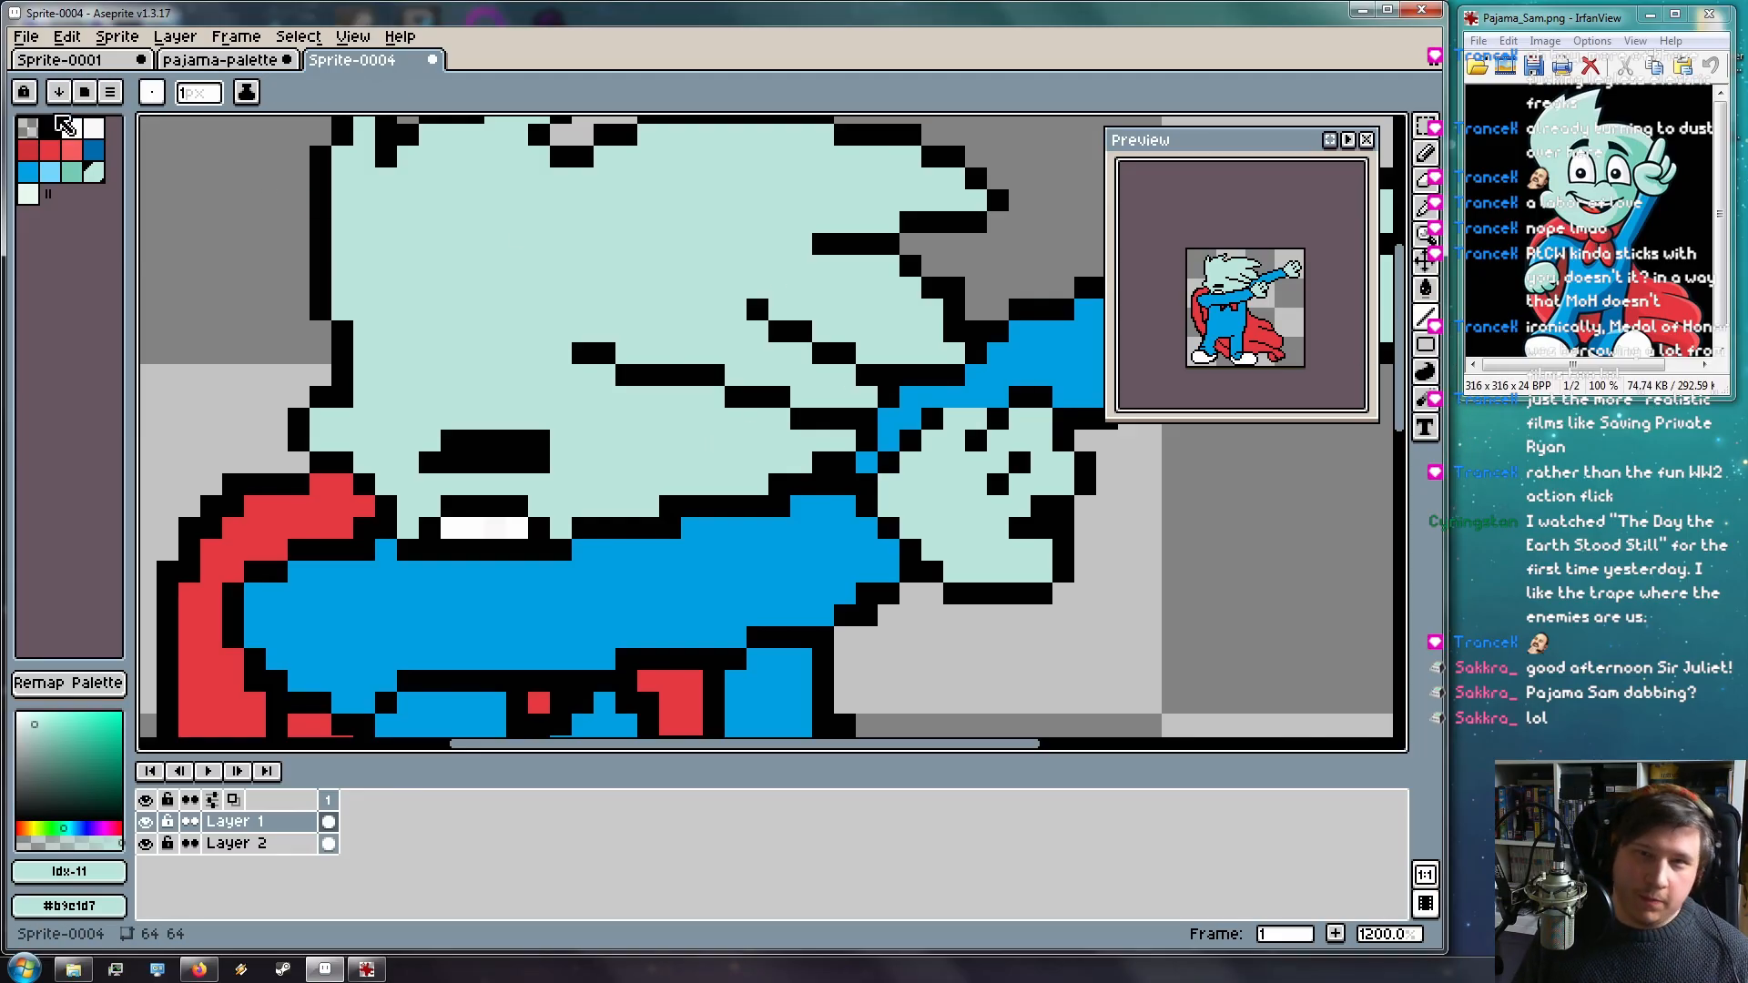
click(50, 127)
click(474, 310)
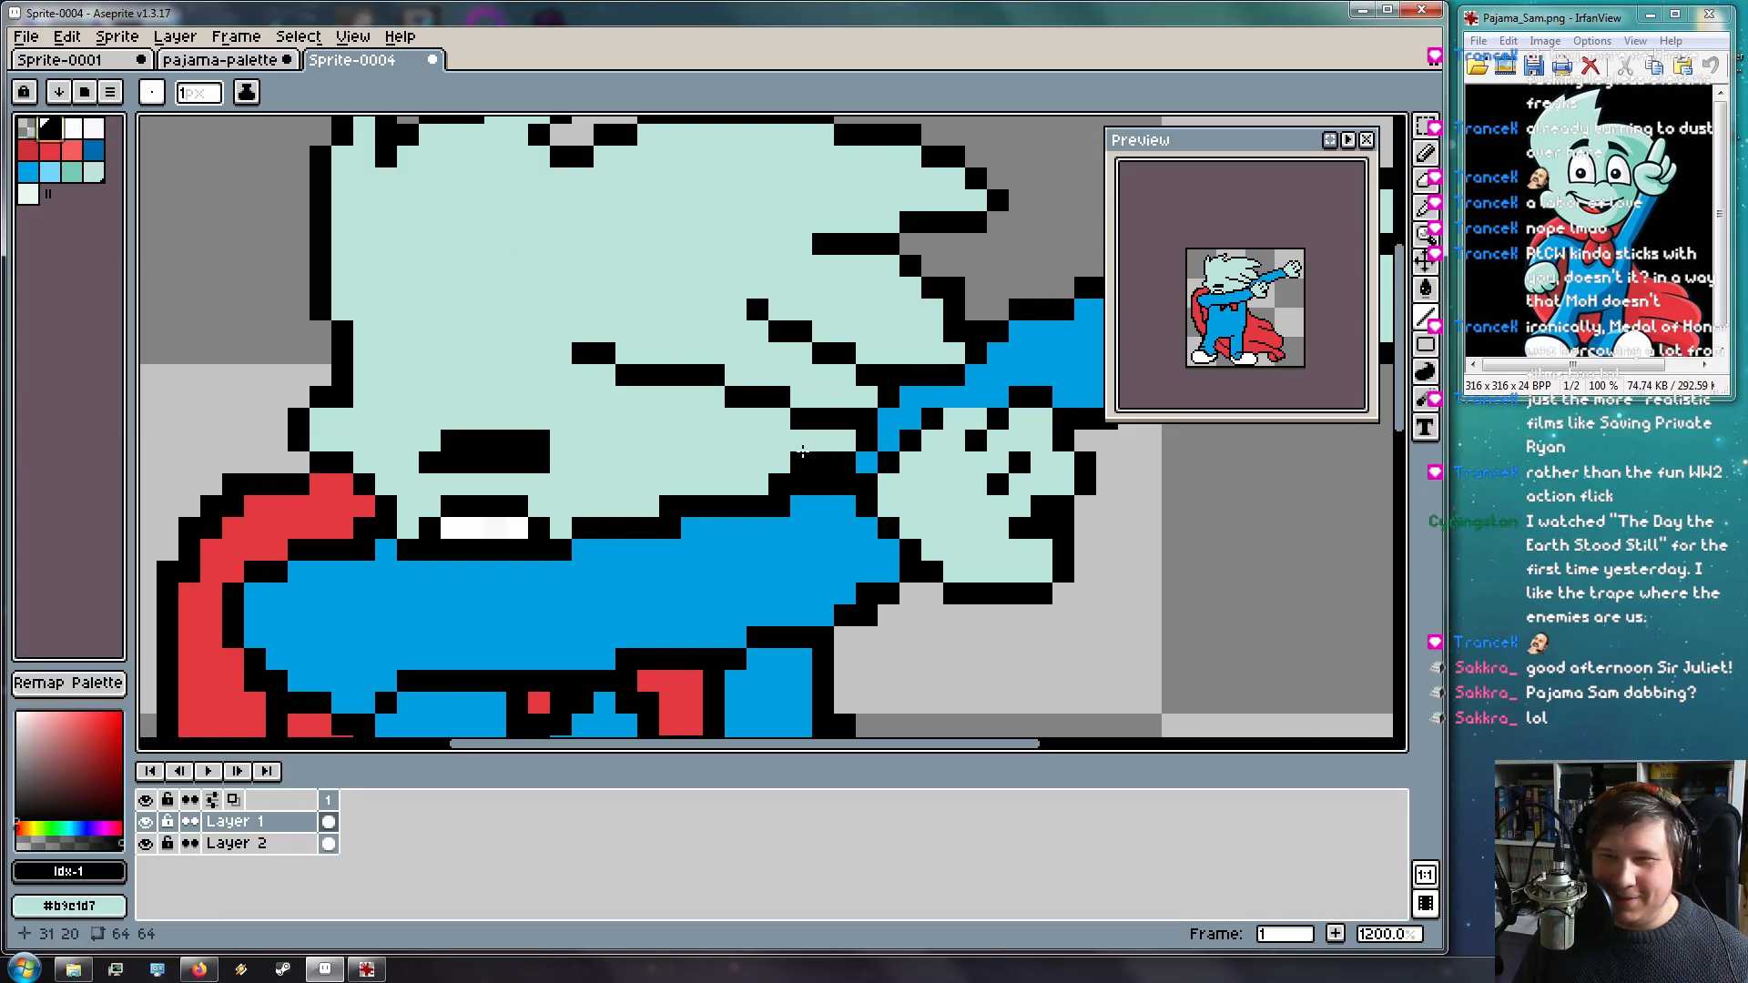
mouse_move(585, 356)
mouse_down()
mouse_move(678, 421)
mouse_move(840, 440)
mouse_up()
Repaint the stray black pixels on the face in mint
key(i)
click(659, 308)
key(b)
mouse_move(673, 359)
mouse_down()
mouse_move(681, 371)
mouse_move(641, 366)
mouse_up()
click(636, 366)
click(605, 354)
click(714, 375)
mouse_move(757, 397)
mouse_down()
mouse_move(796, 417)
mouse_move(846, 414)
mouse_up()
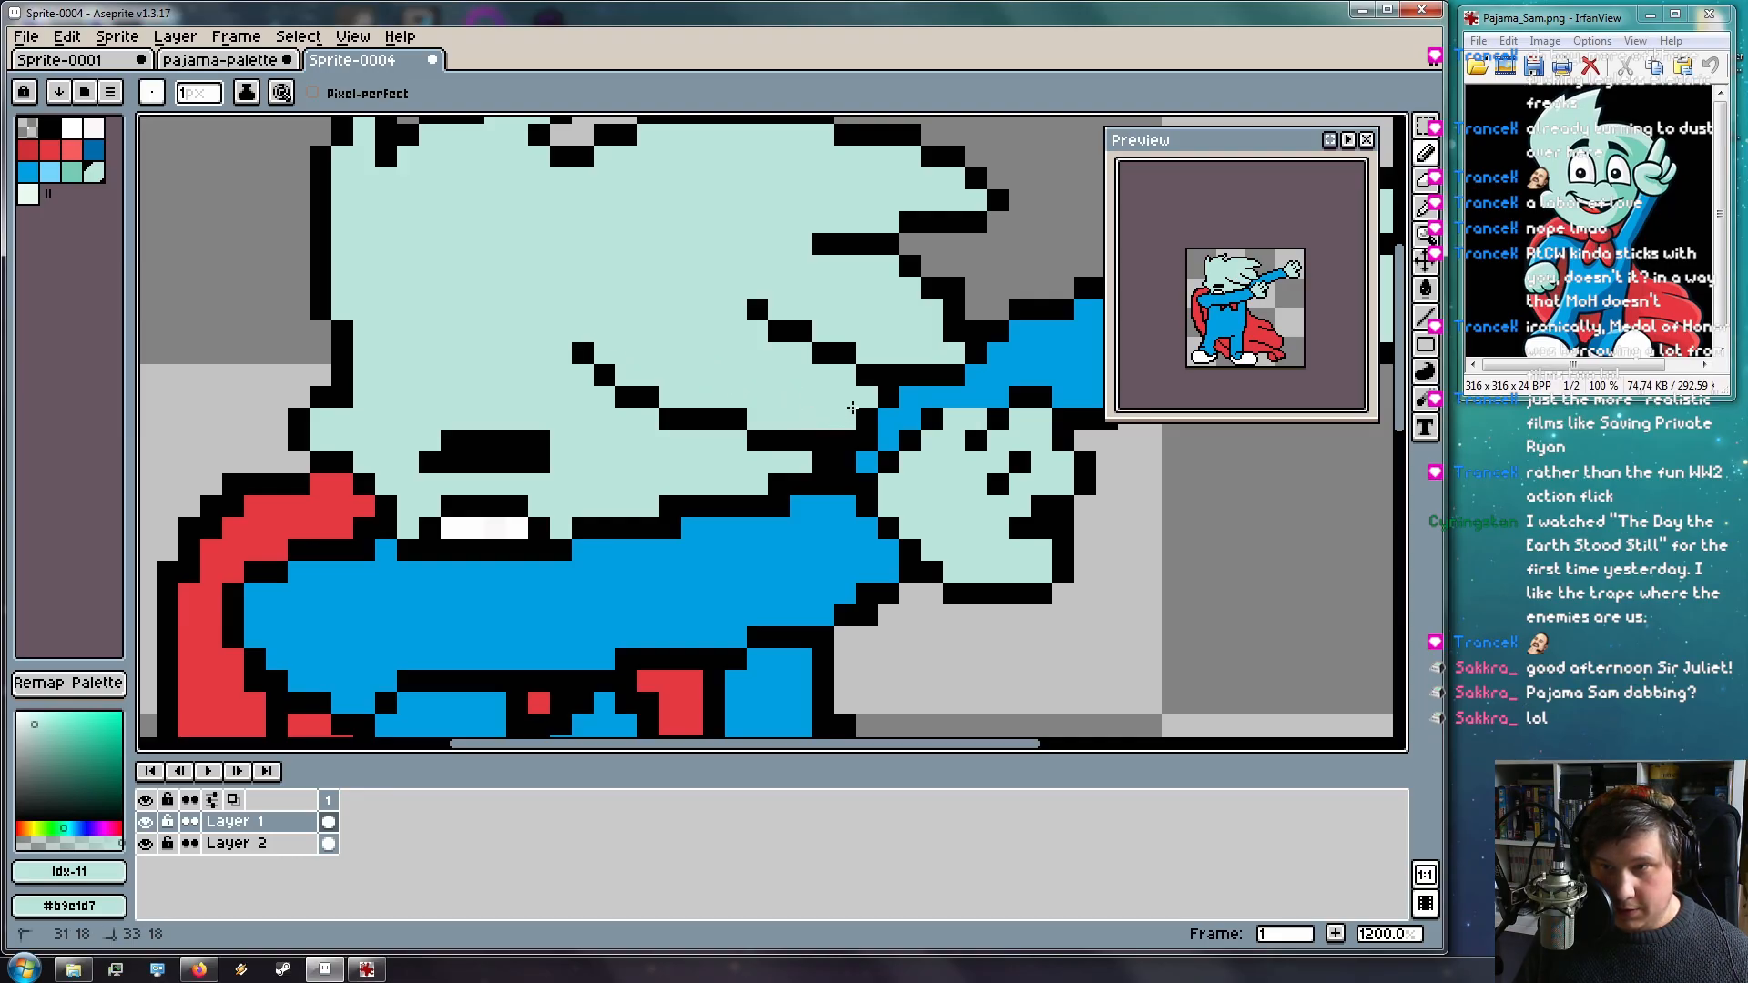
Turn a few black face pixels mint around the eye, undoing the one on the teeth
click(801, 440)
scroll(788, 497, down, 5)
scroll(859, 538, up, 5)
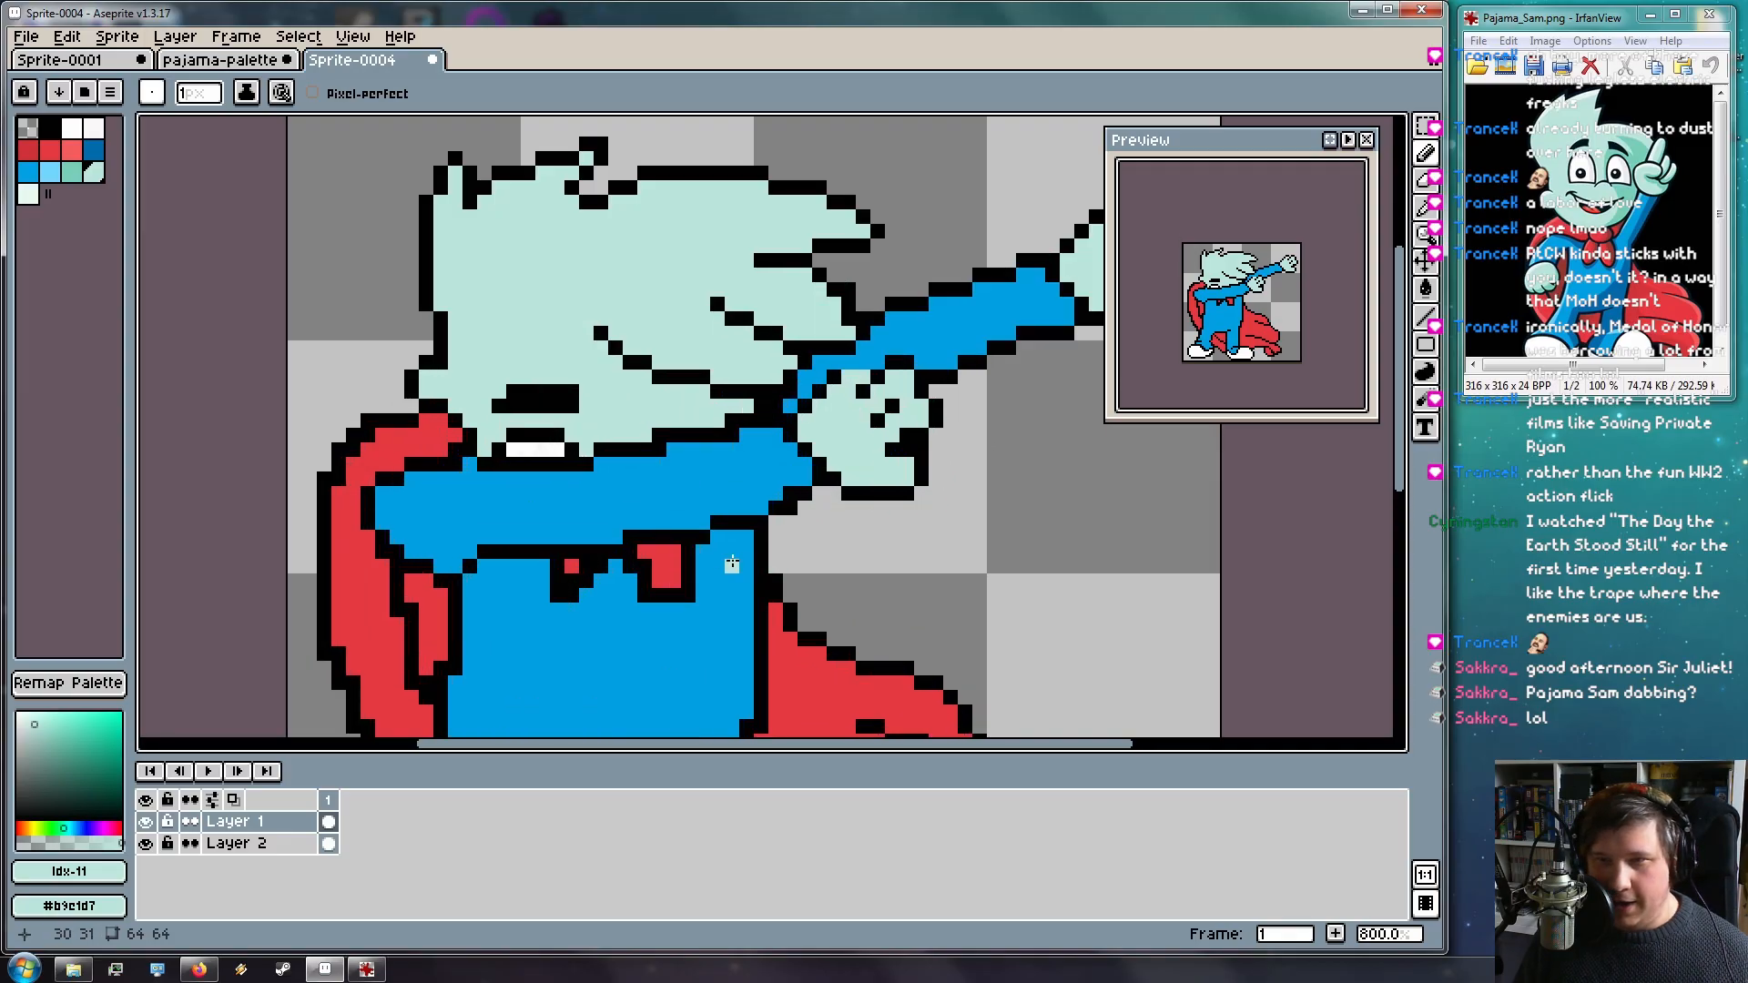
scroll(614, 353, up, 1)
click(484, 308)
click(547, 436)
key(ctrl+z)
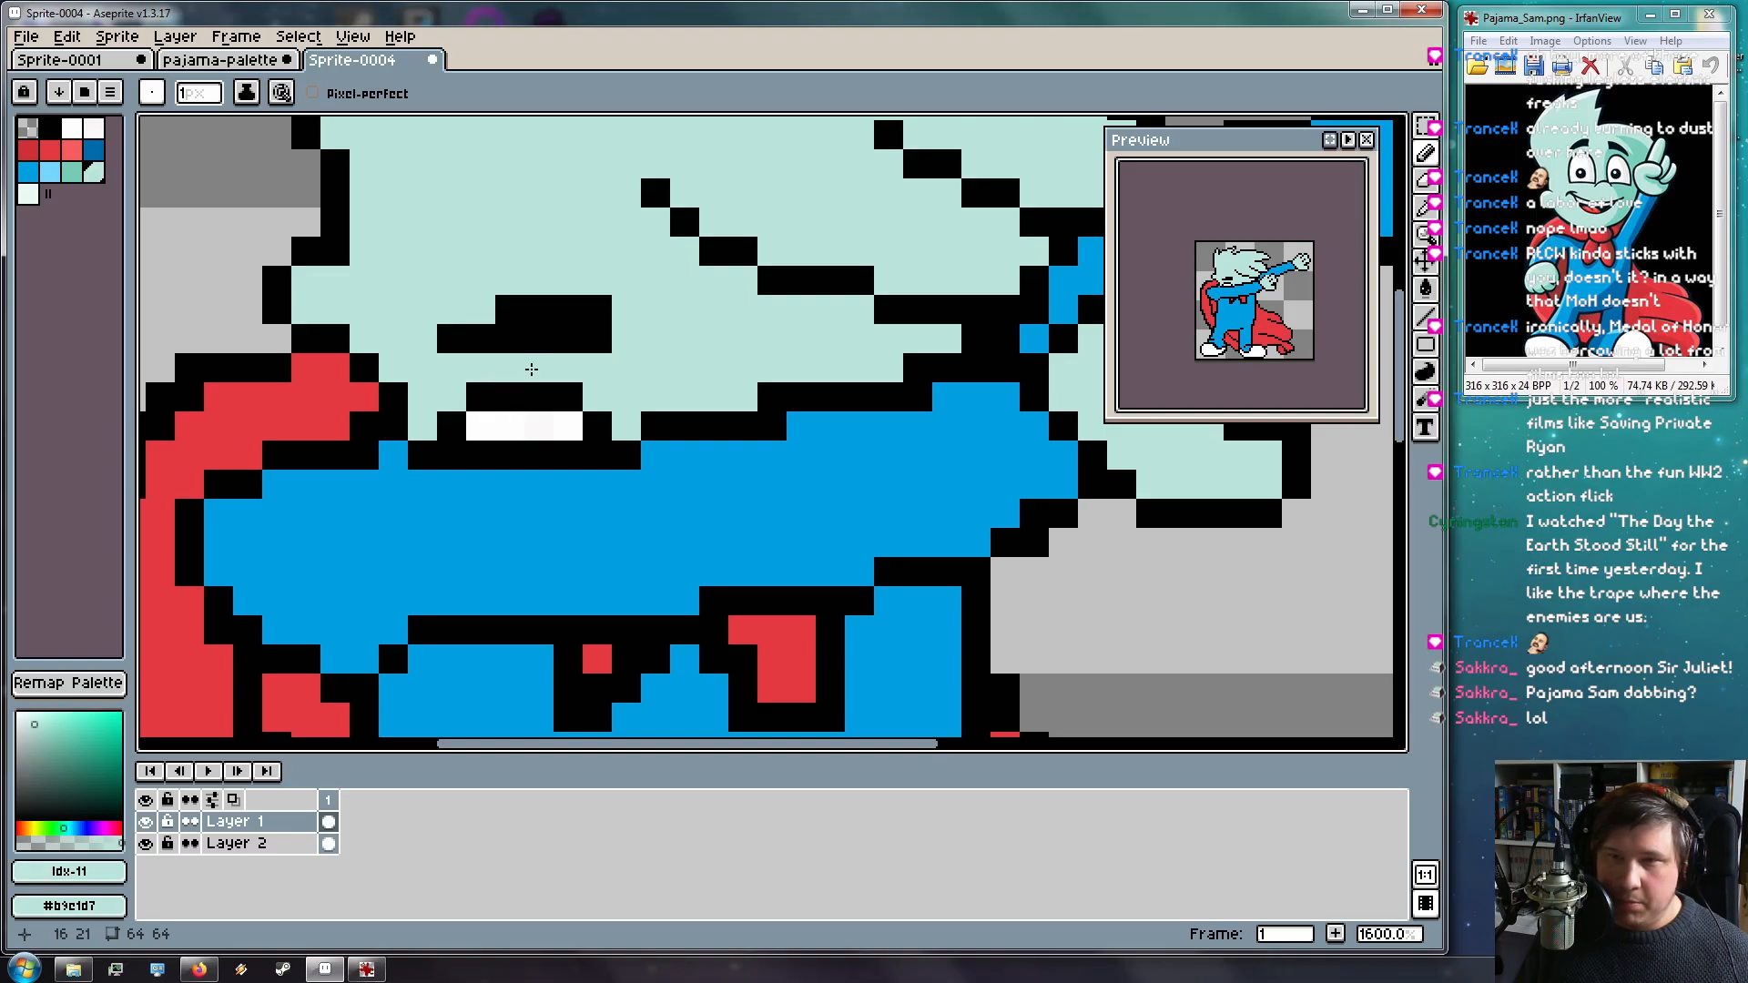
Try turning the lower eye pixels and the eye's right end mint, then undo both edits
drag(510, 343, 539, 344)
scroll(772, 369, down, 4)
scroll(800, 386, up, 1)
key(ctrl+z)
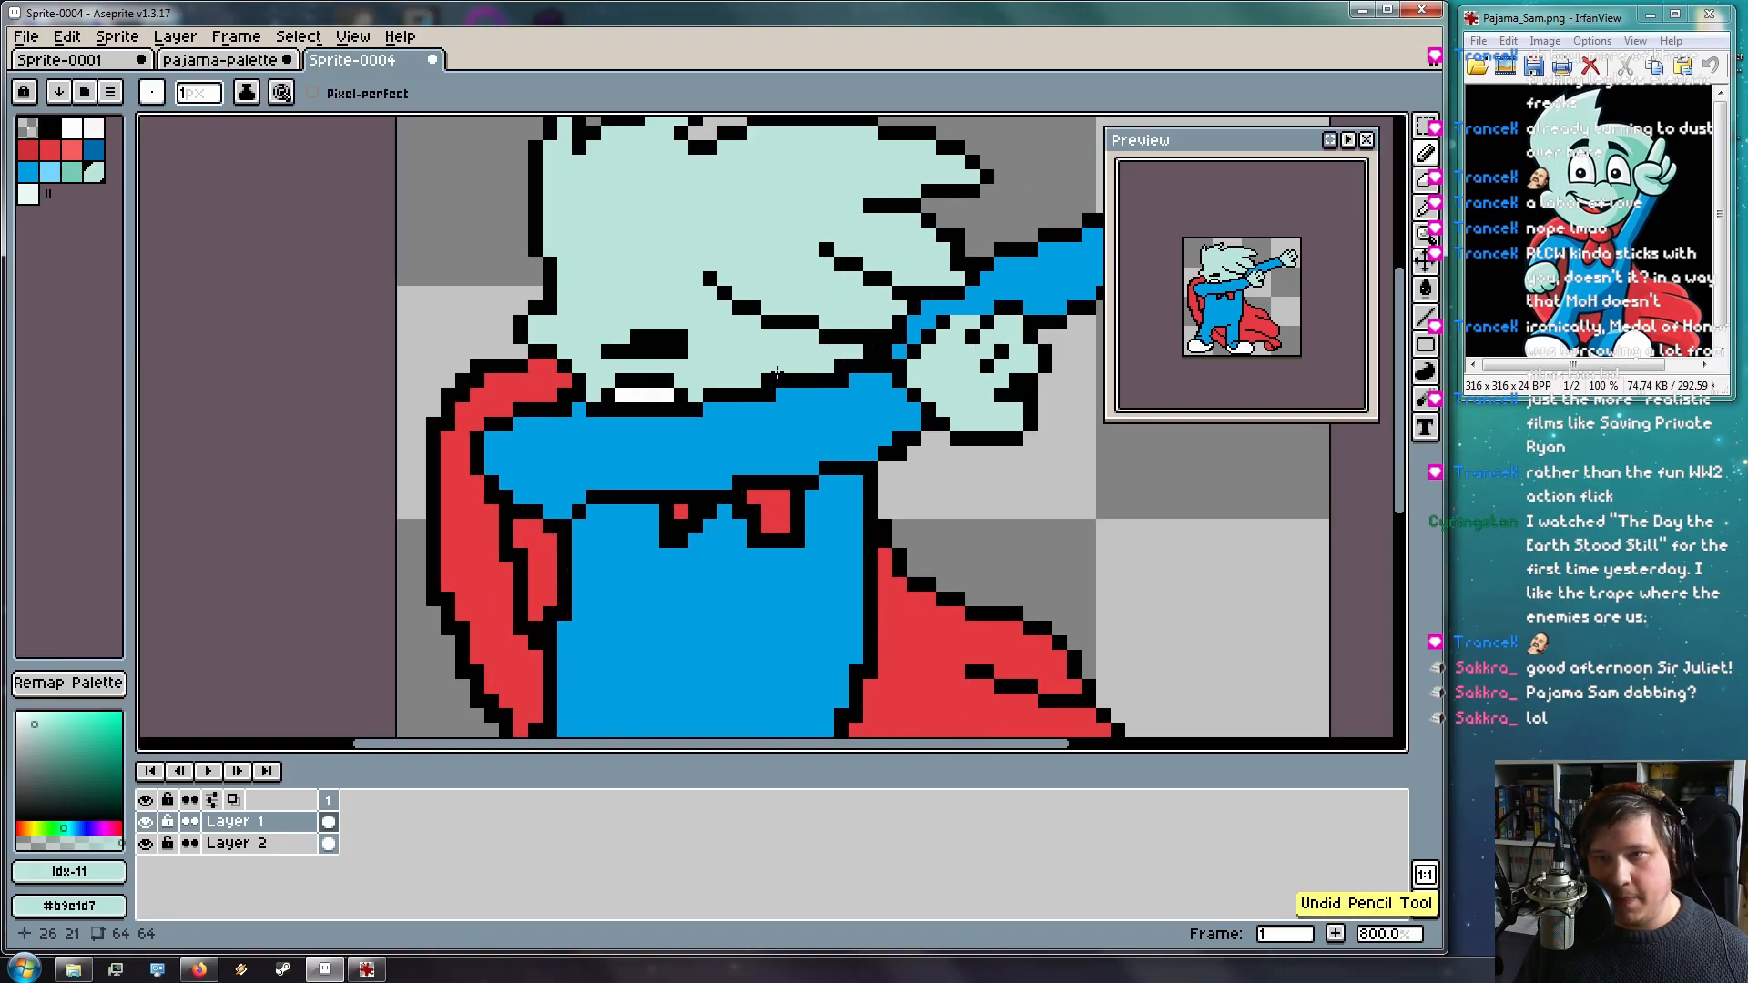
click(681, 353)
key(ctrl+z)
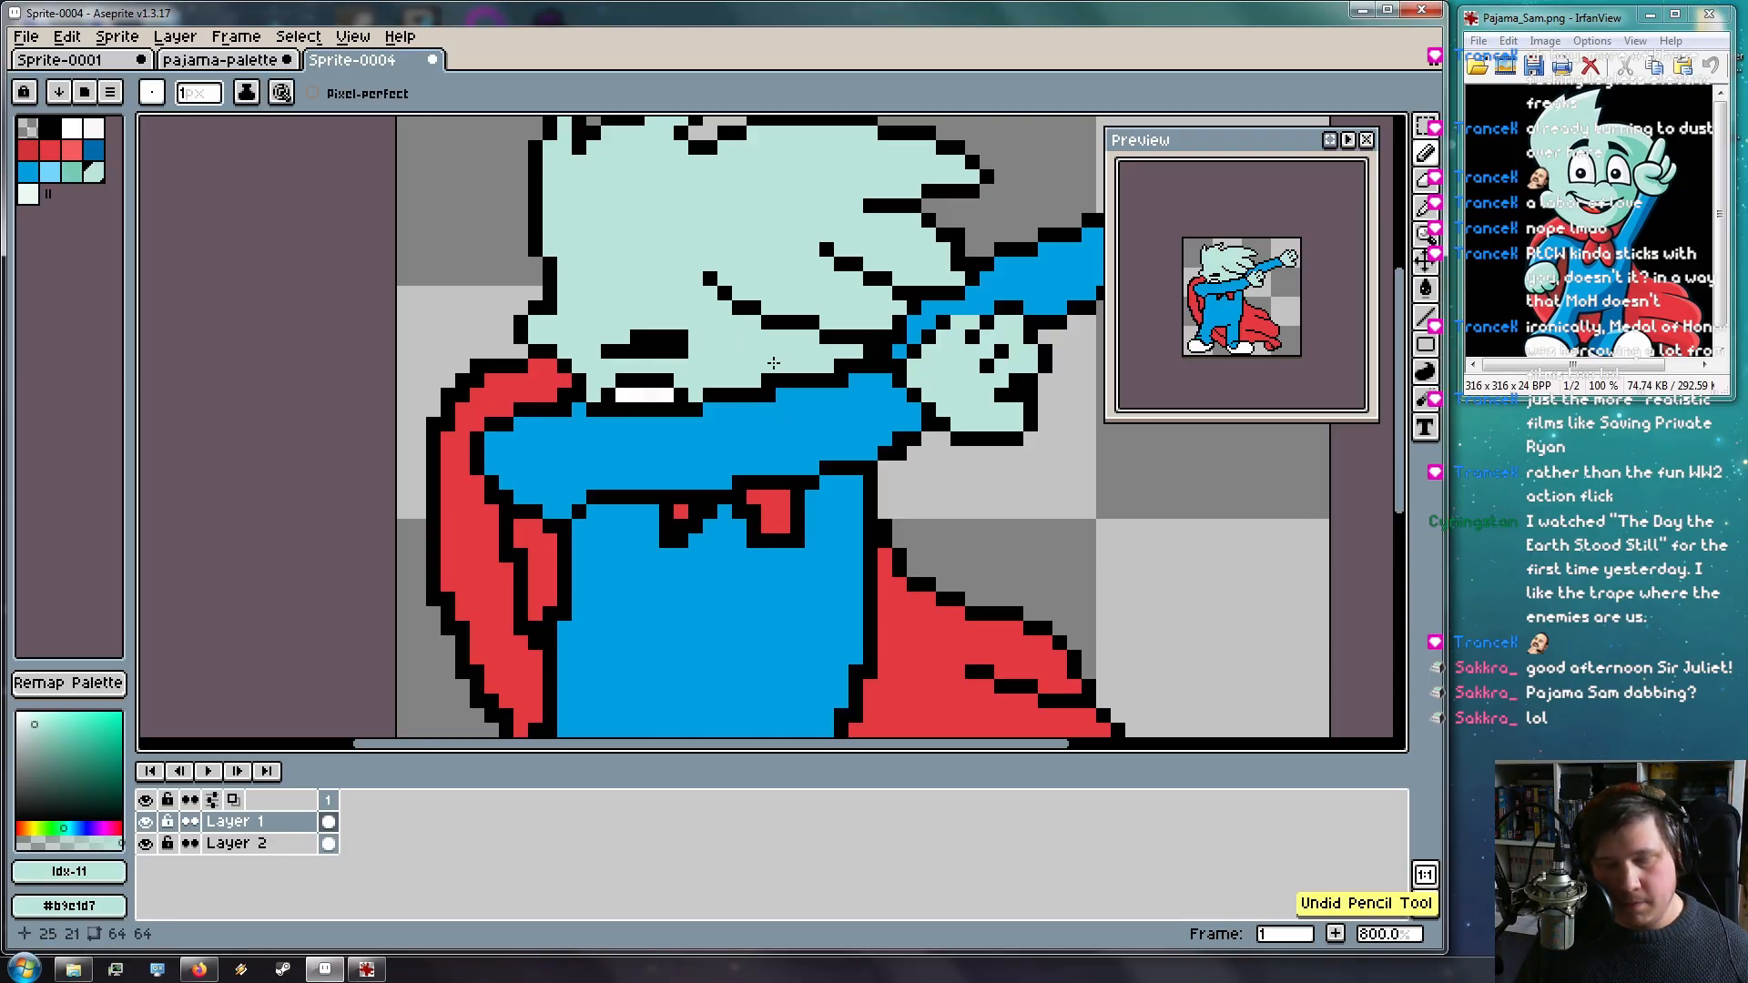
Pick black from the eye and paint a short black stroke extending beside the right eye
alt+click(687, 343)
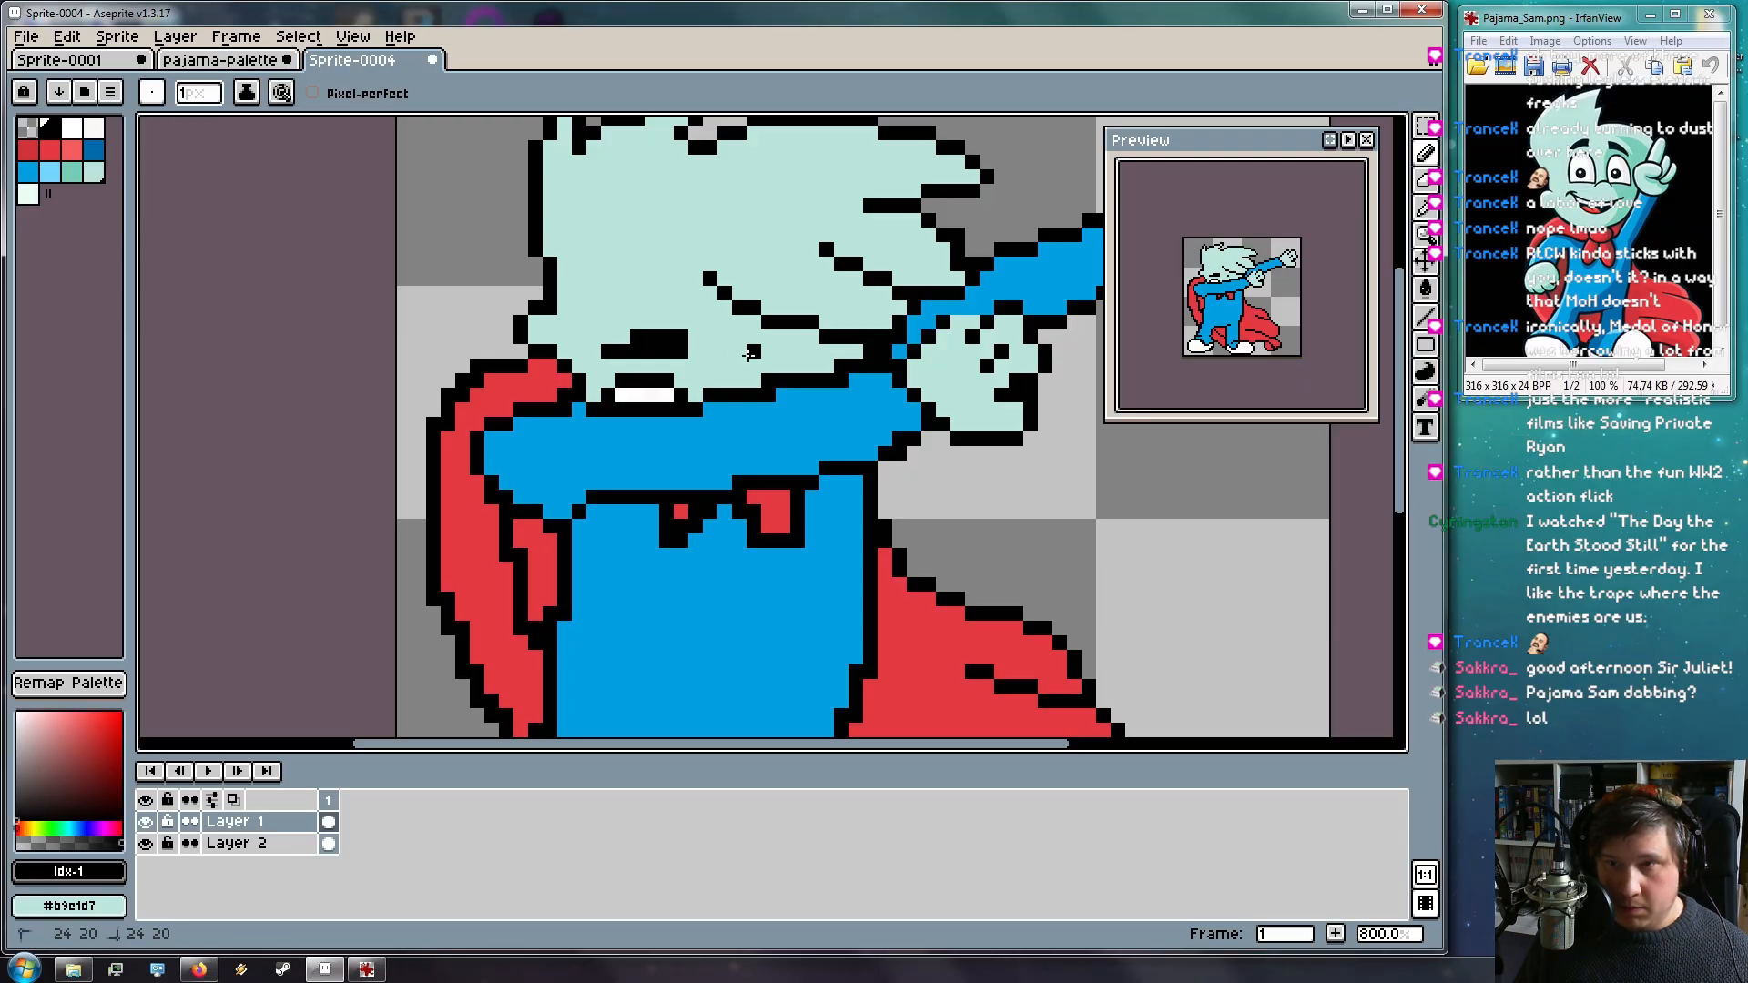
click(763, 352)
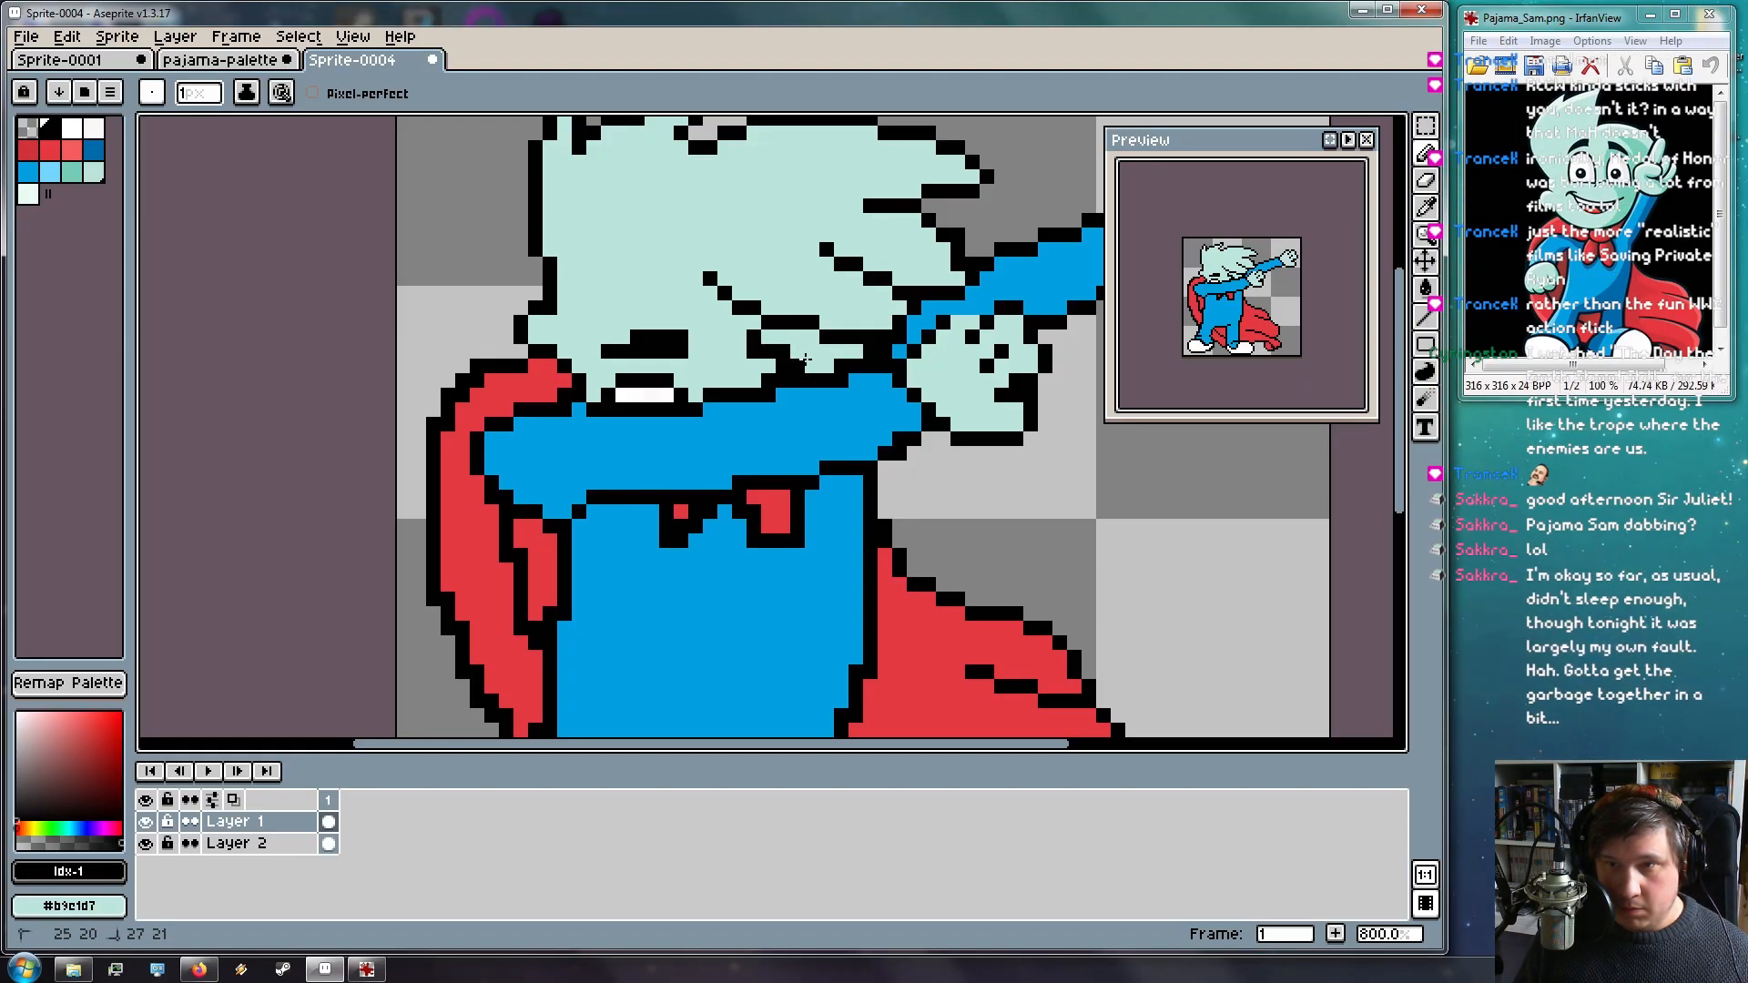
key(ctrl+z)
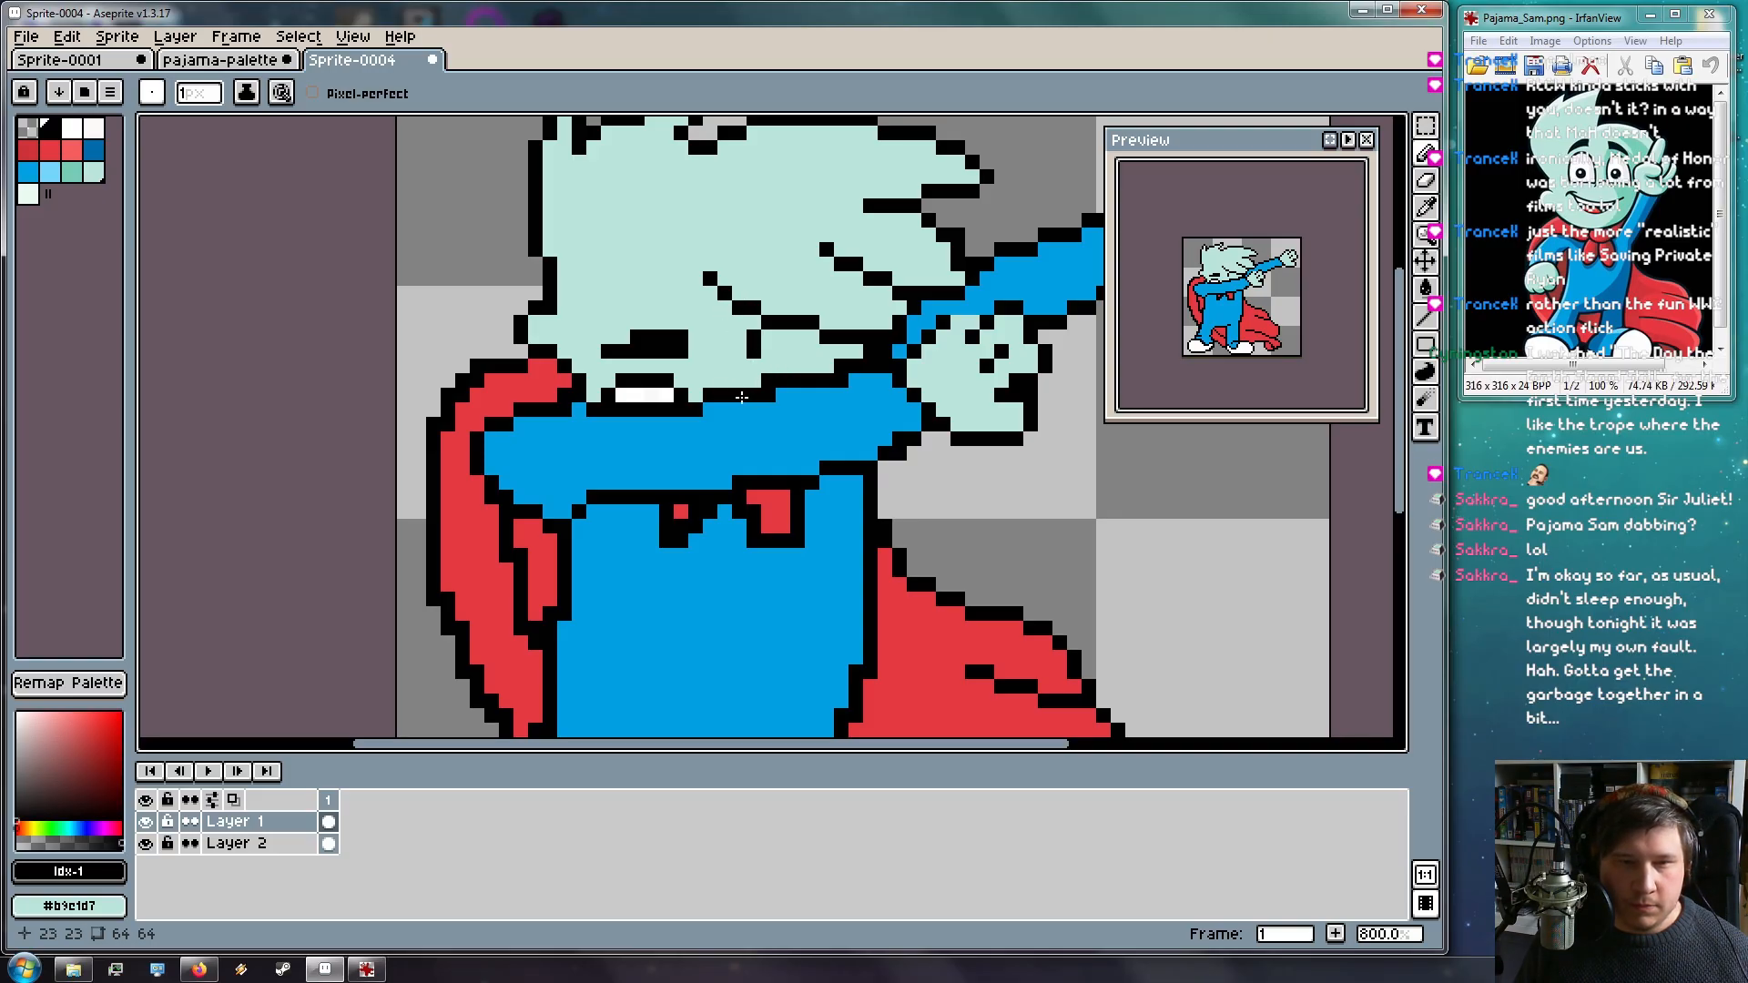
click(765, 353)
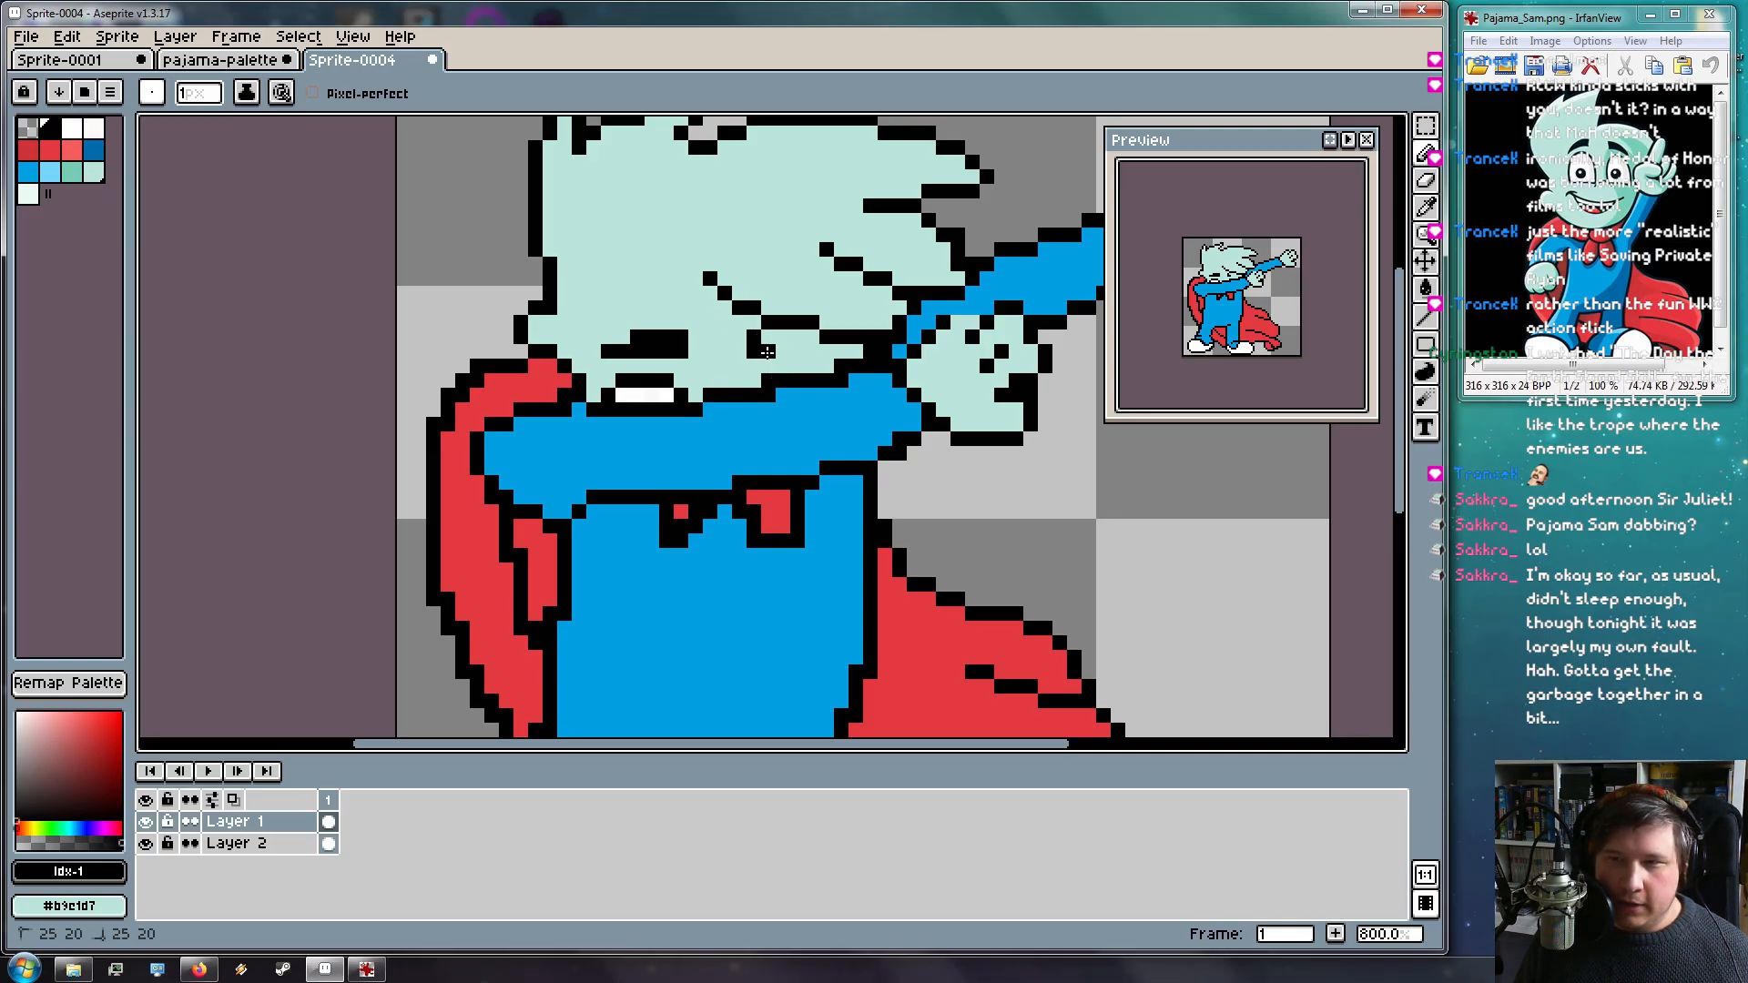
drag(765, 339, 797, 338)
click(811, 351)
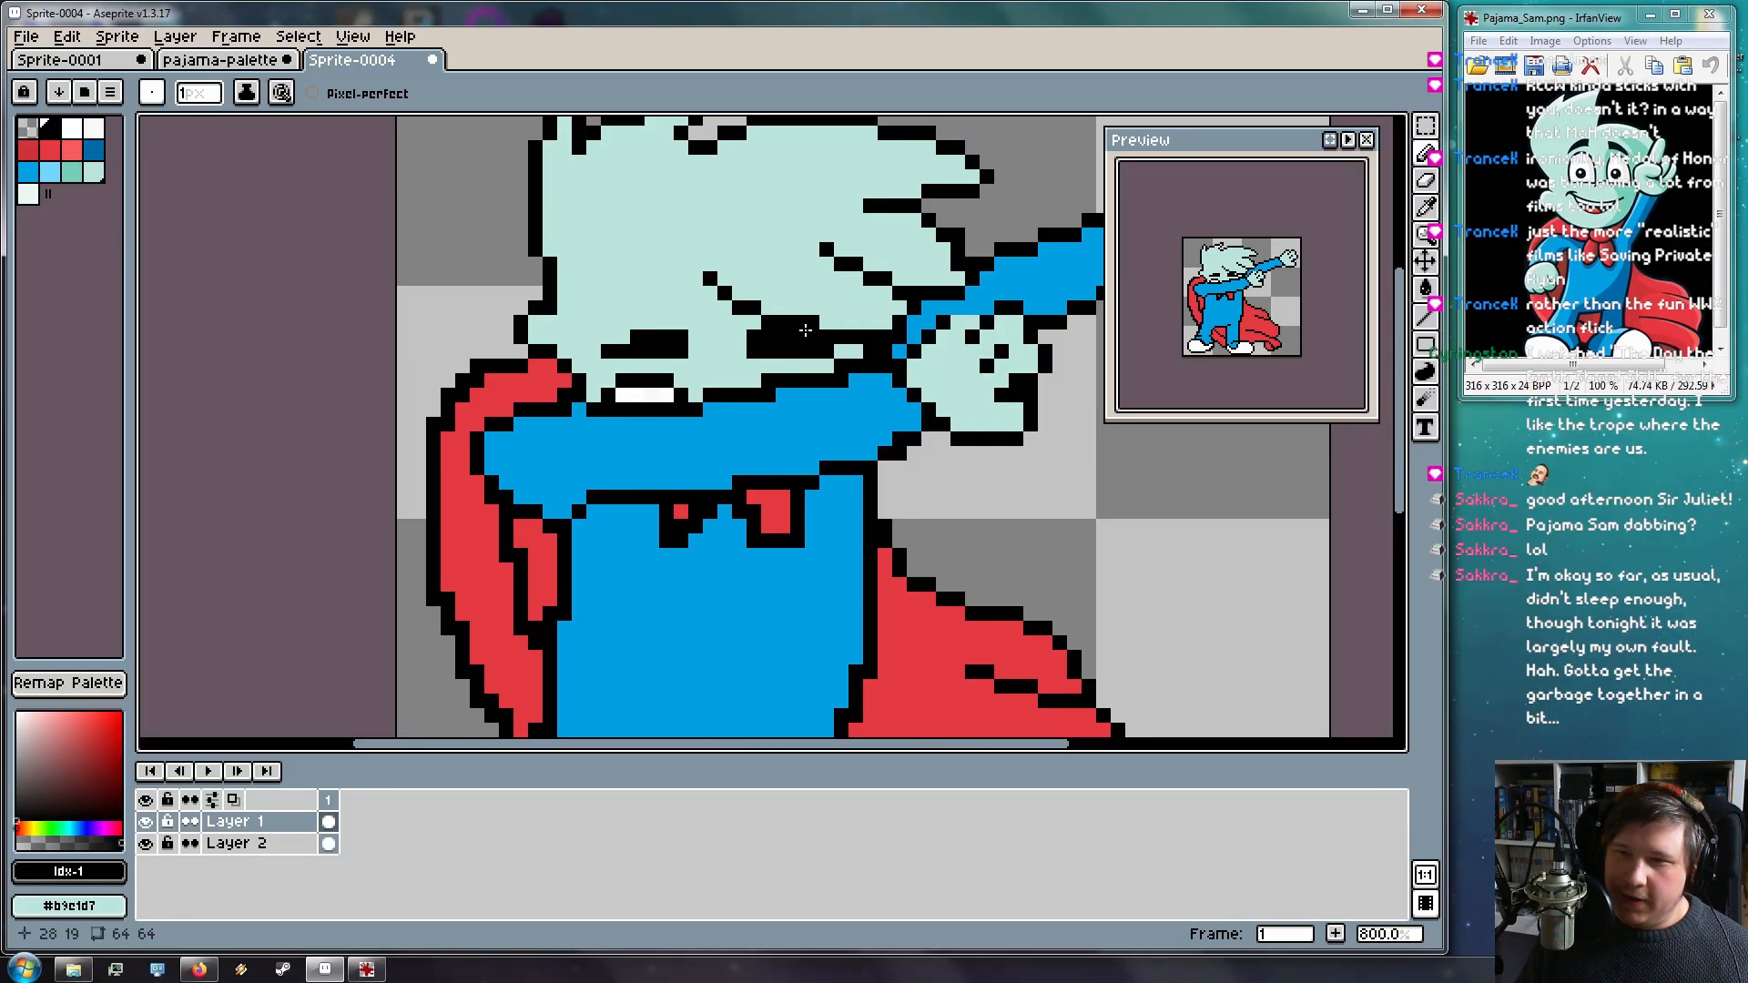
Undo the extra strokes near the right eye and retry a black row beneath it
scroll(808, 354, down, 1)
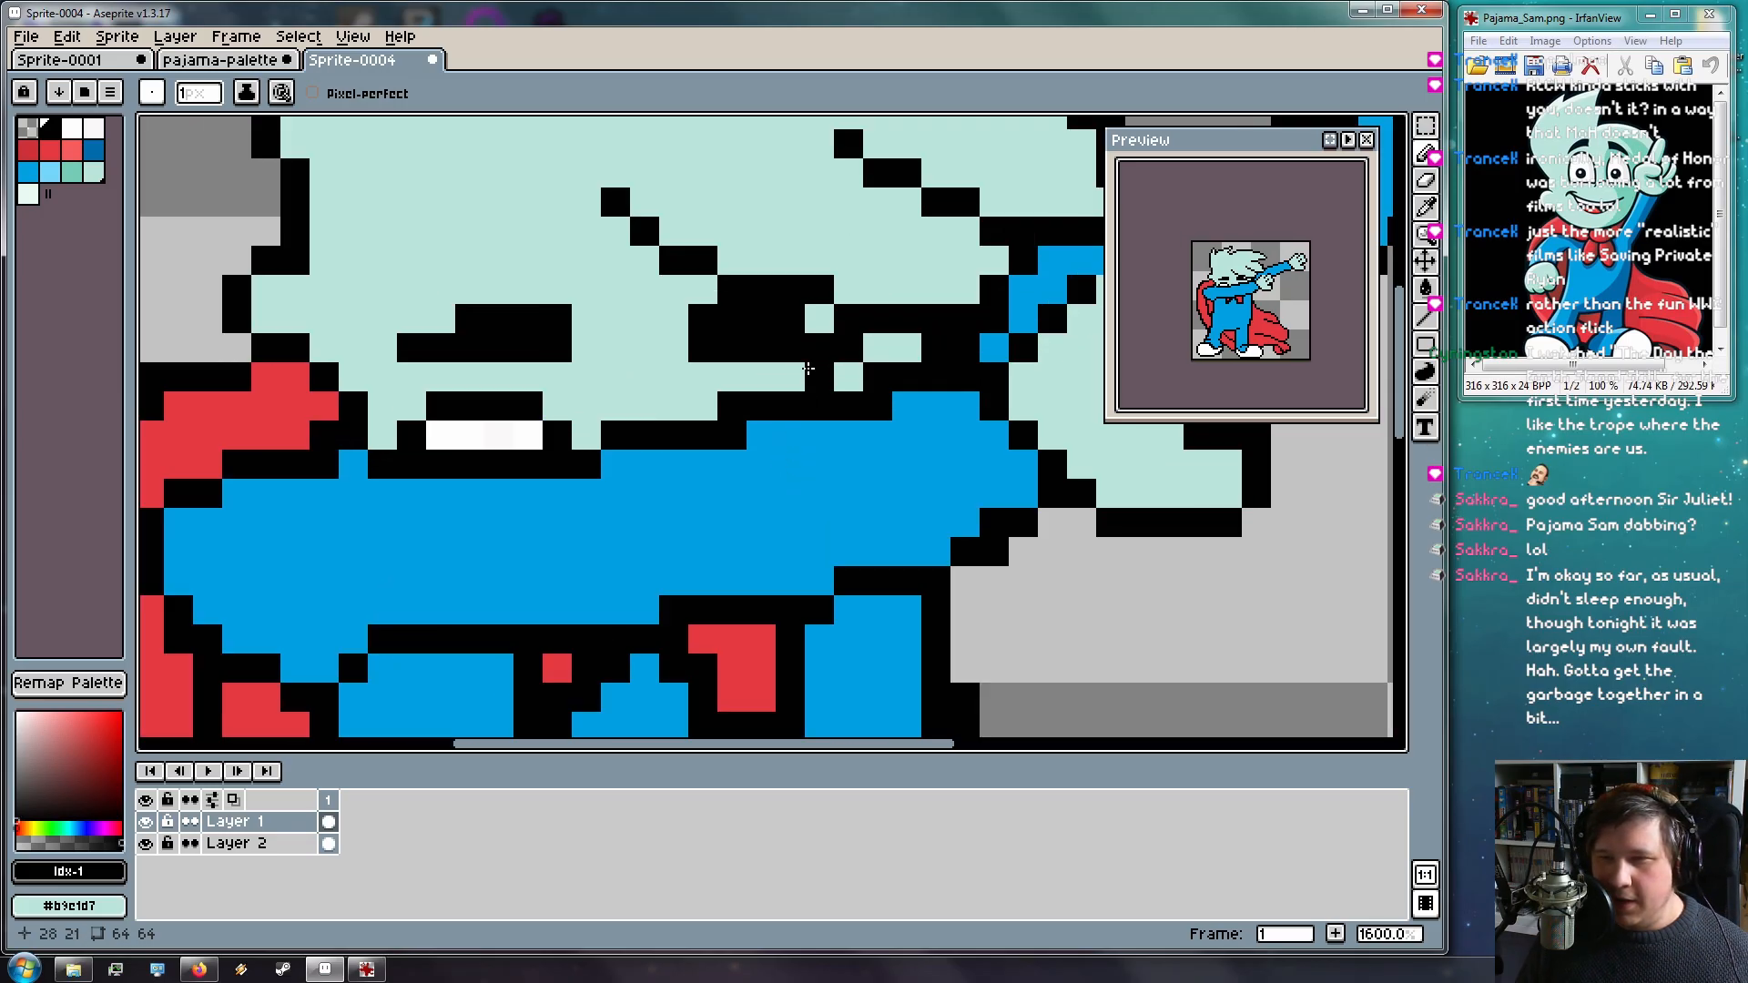
key(ctrl+z)
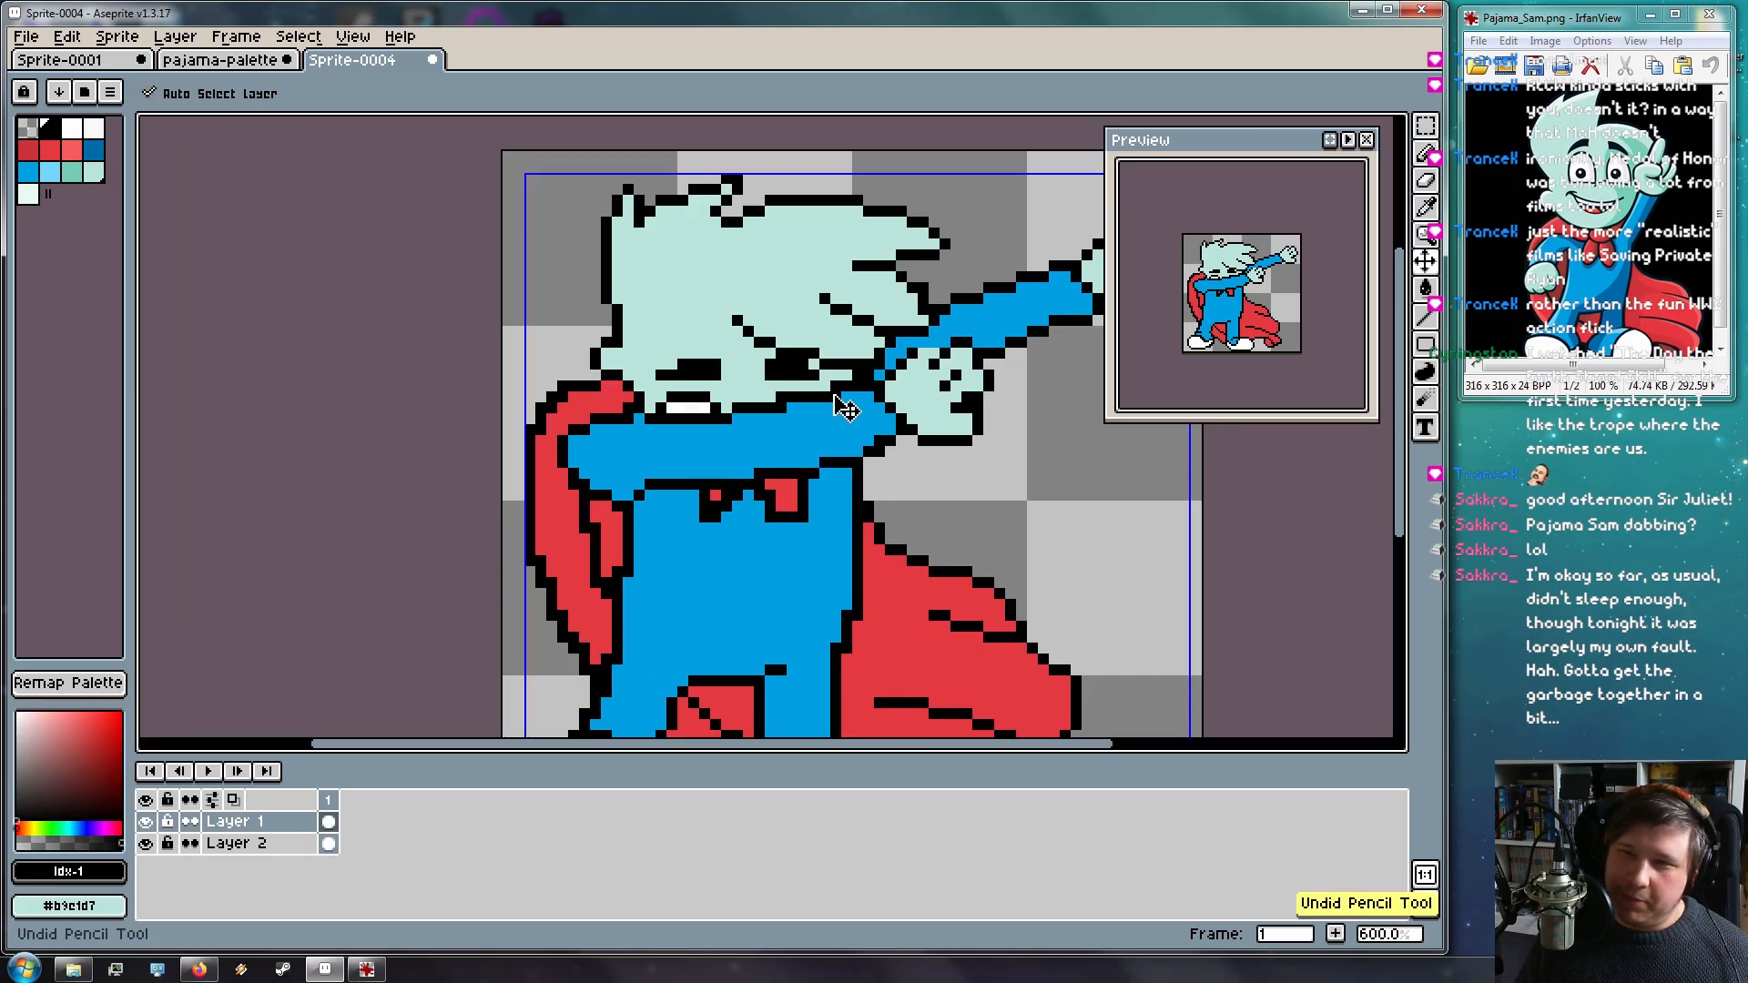
key(ctrl+z)
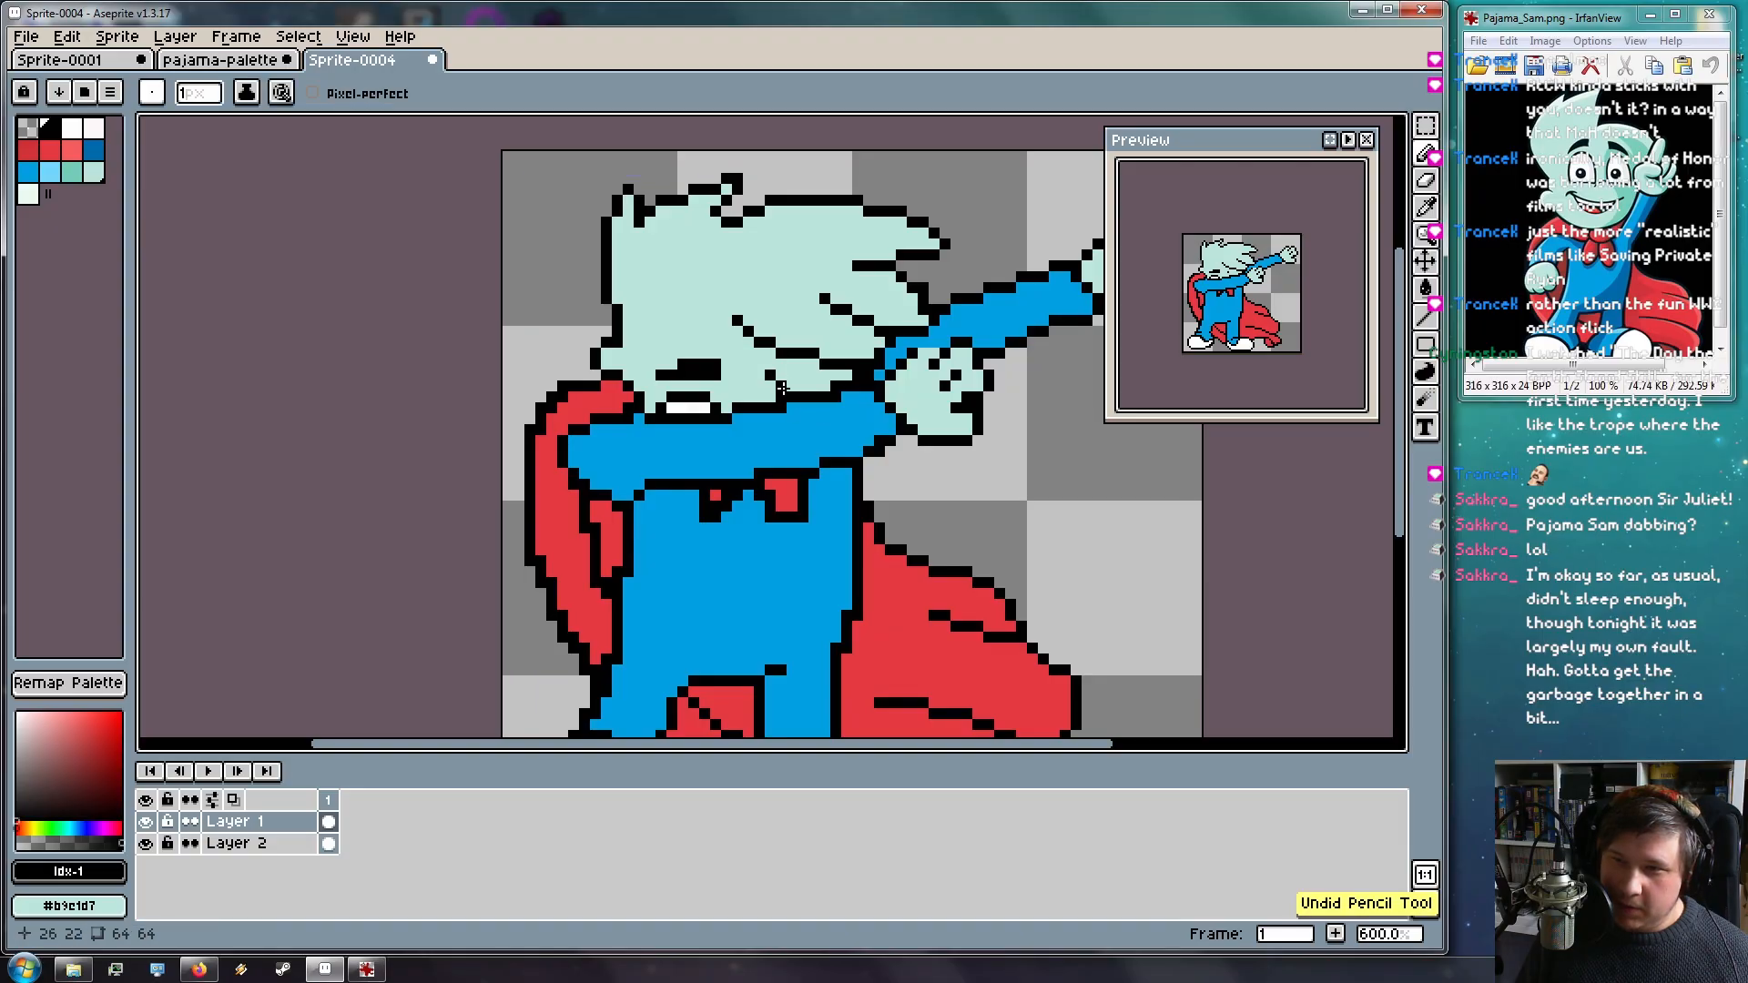
mouse_move(777, 374)
mouse_down()
mouse_move(823, 477)
mouse_move(827, 392)
mouse_up()
key(ctrl+z)
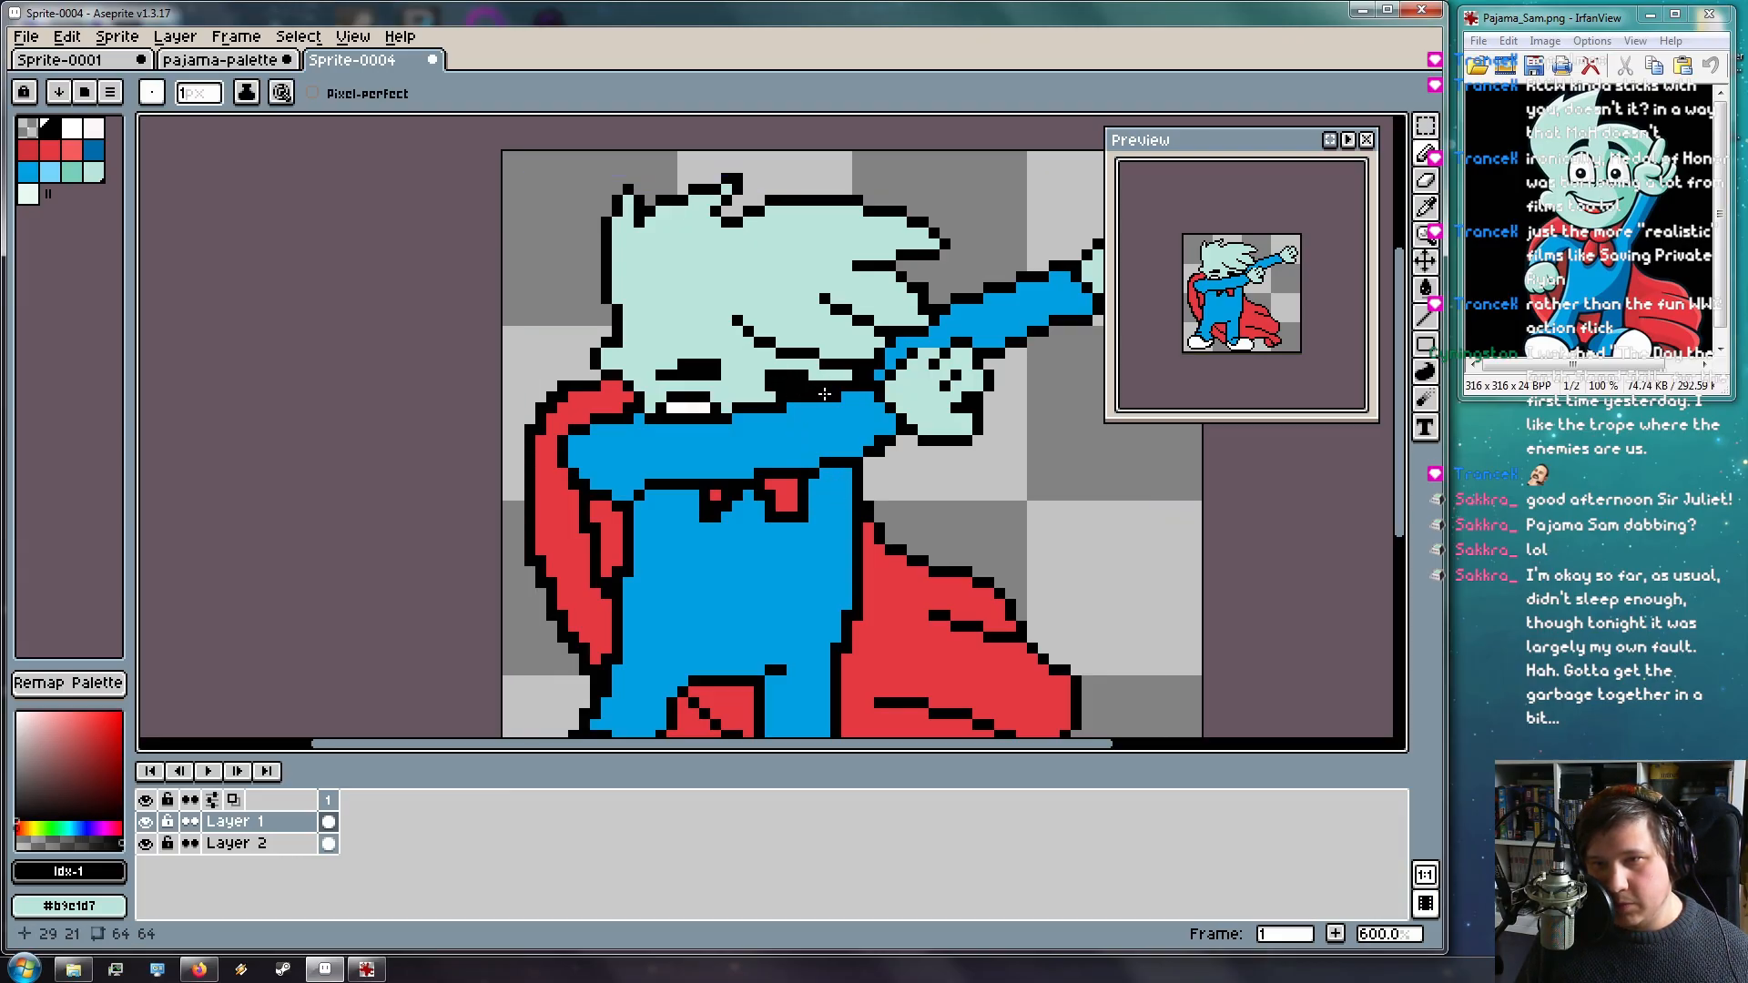
scroll(814, 506, down, 3)
scroll(809, 419, up, 4)
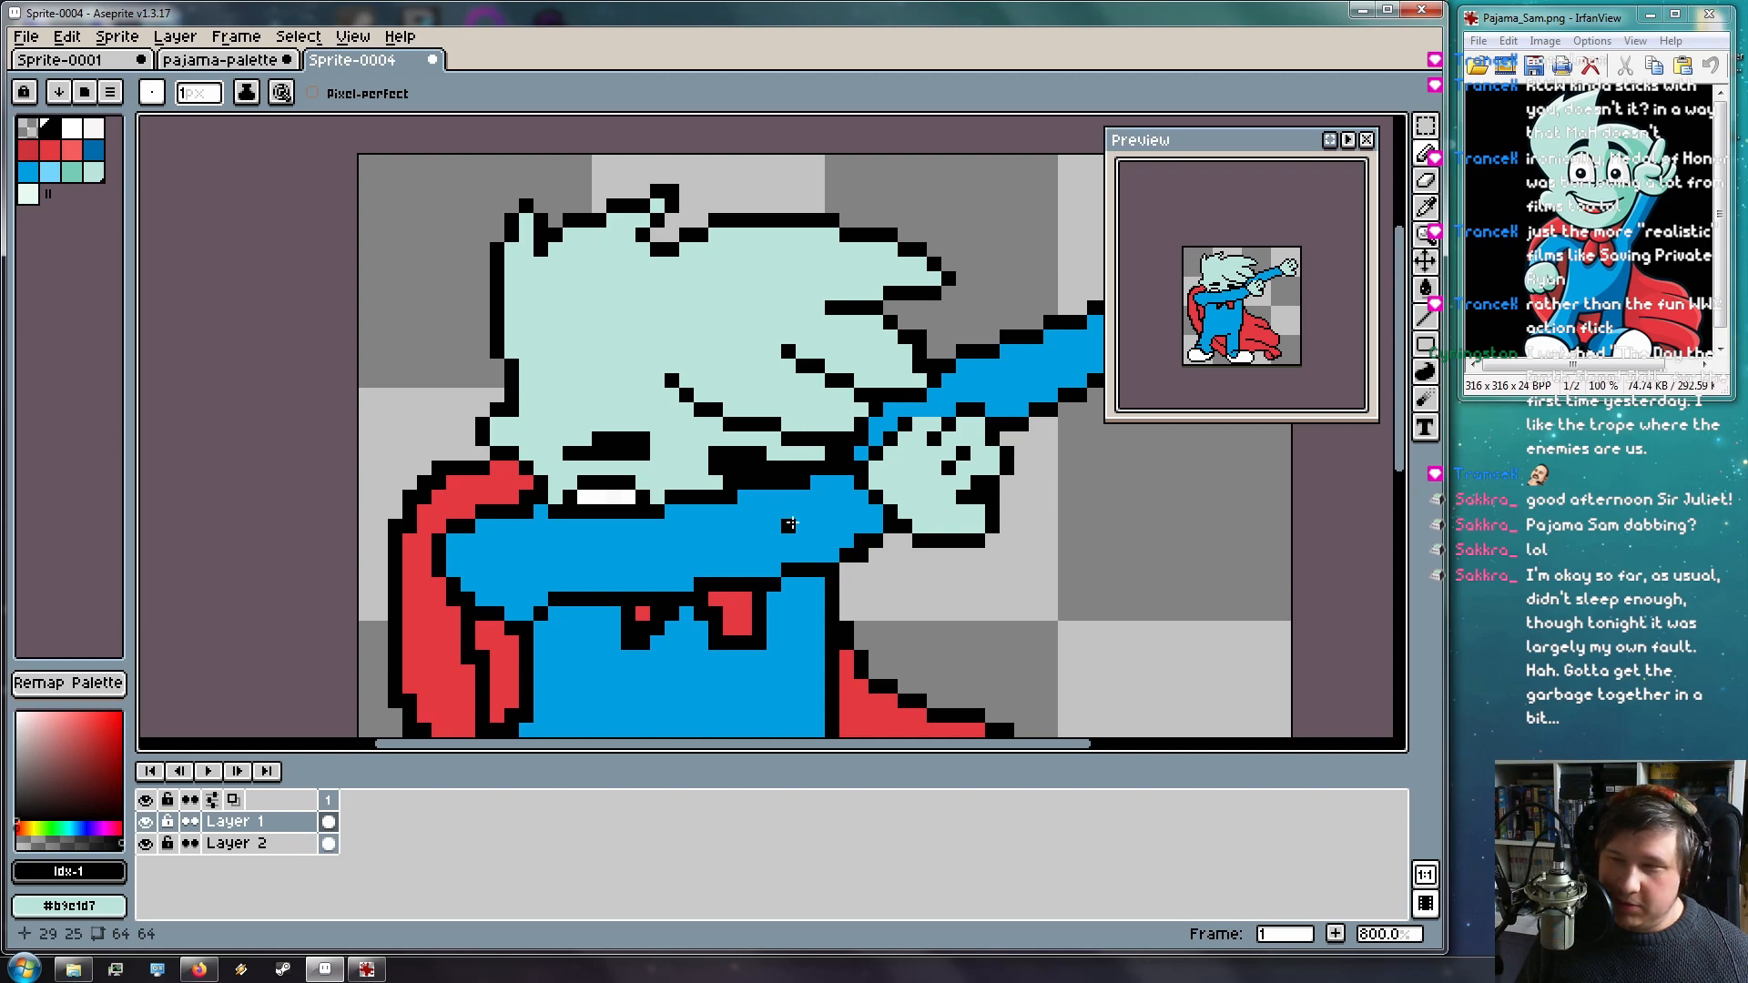
scroll(794, 510, down, 3)
scroll(810, 517, down, 1)
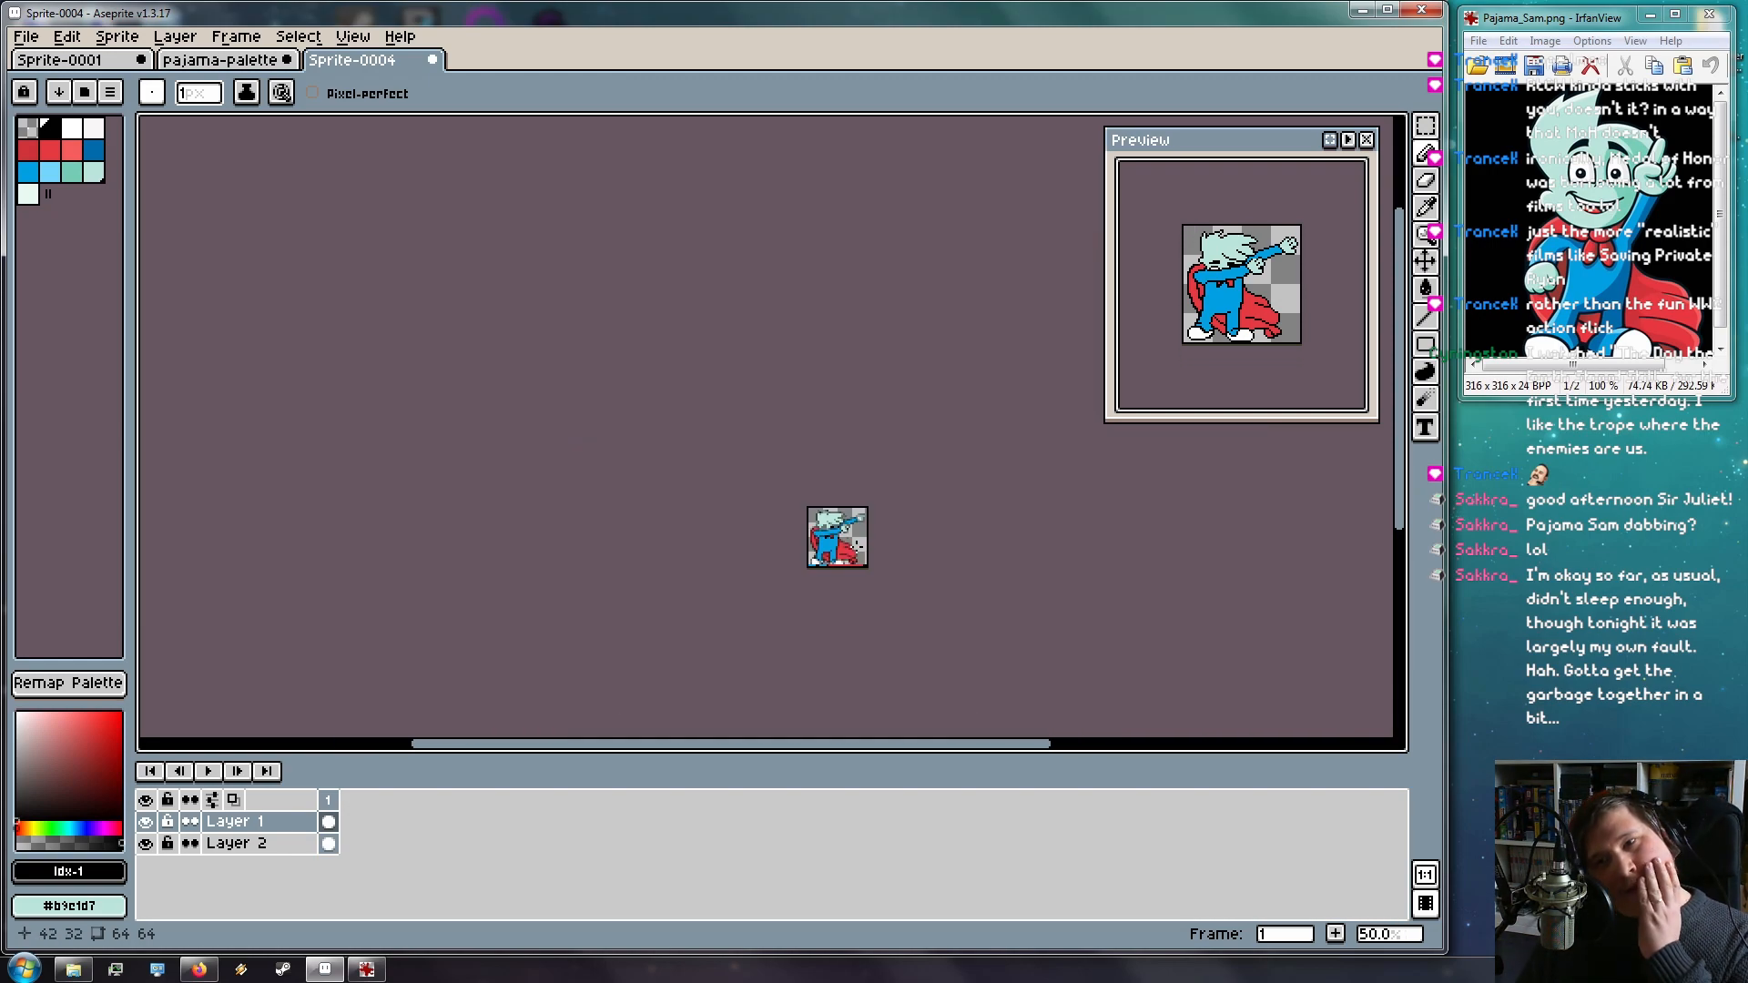
scroll(907, 604, up, 2)
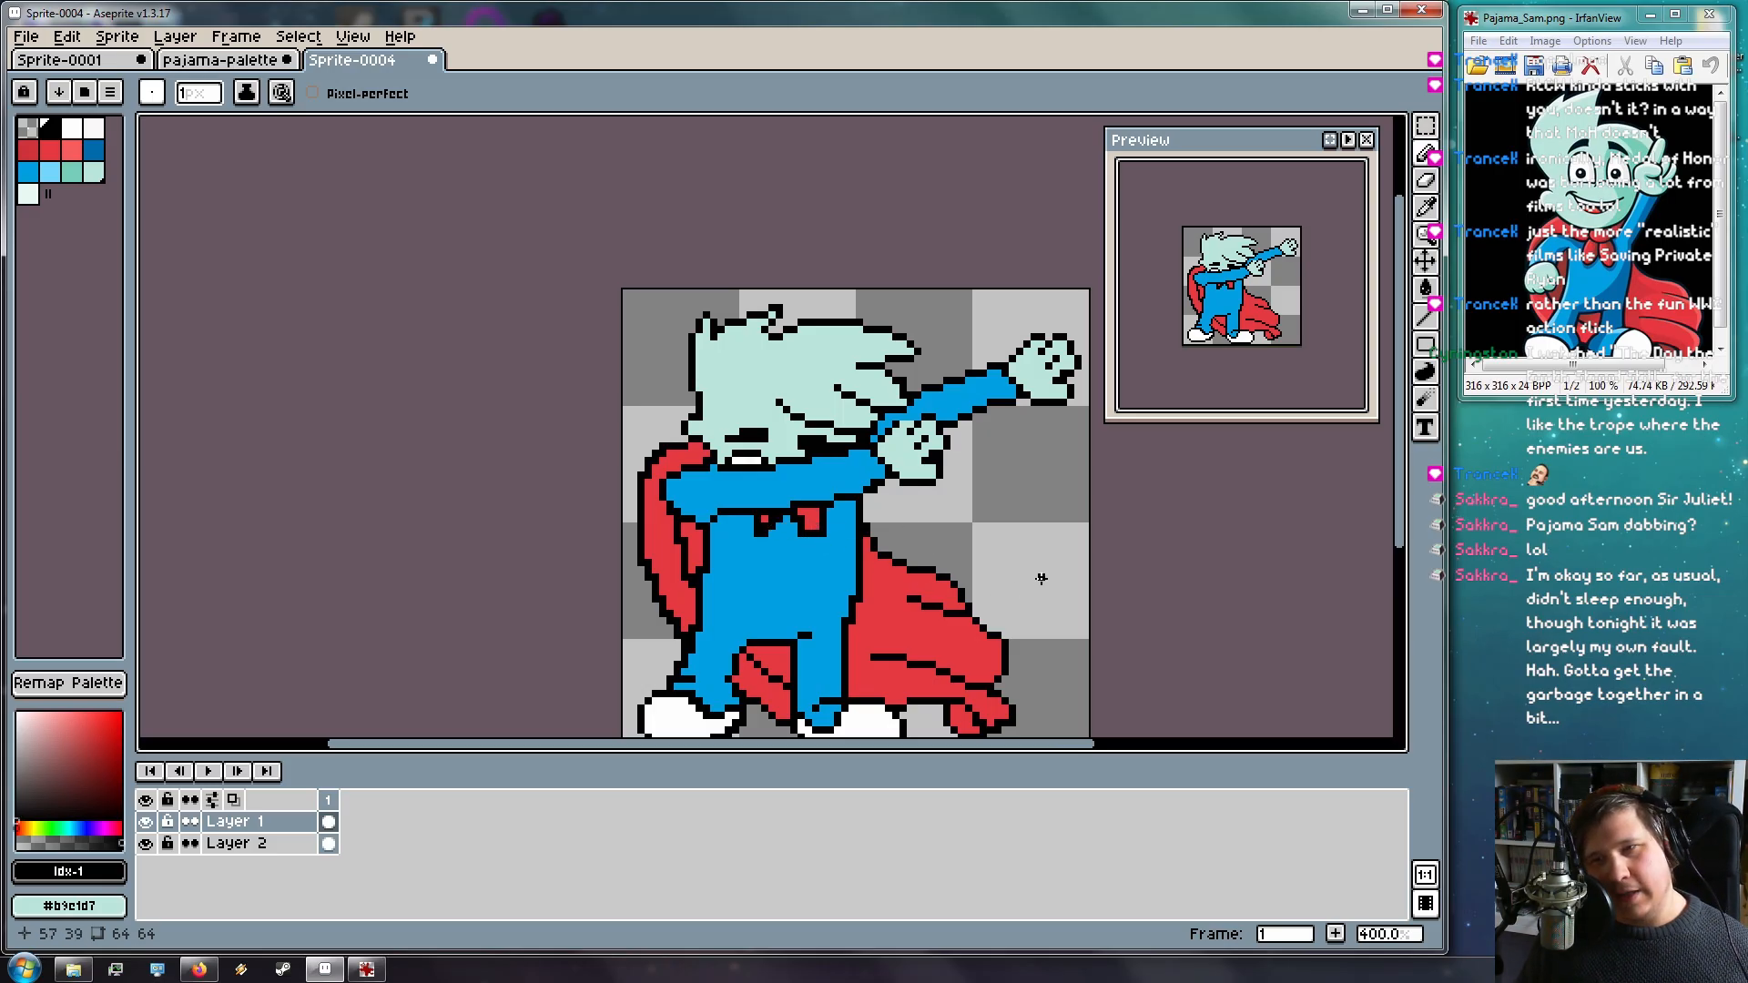
scroll(843, 560, up, 2)
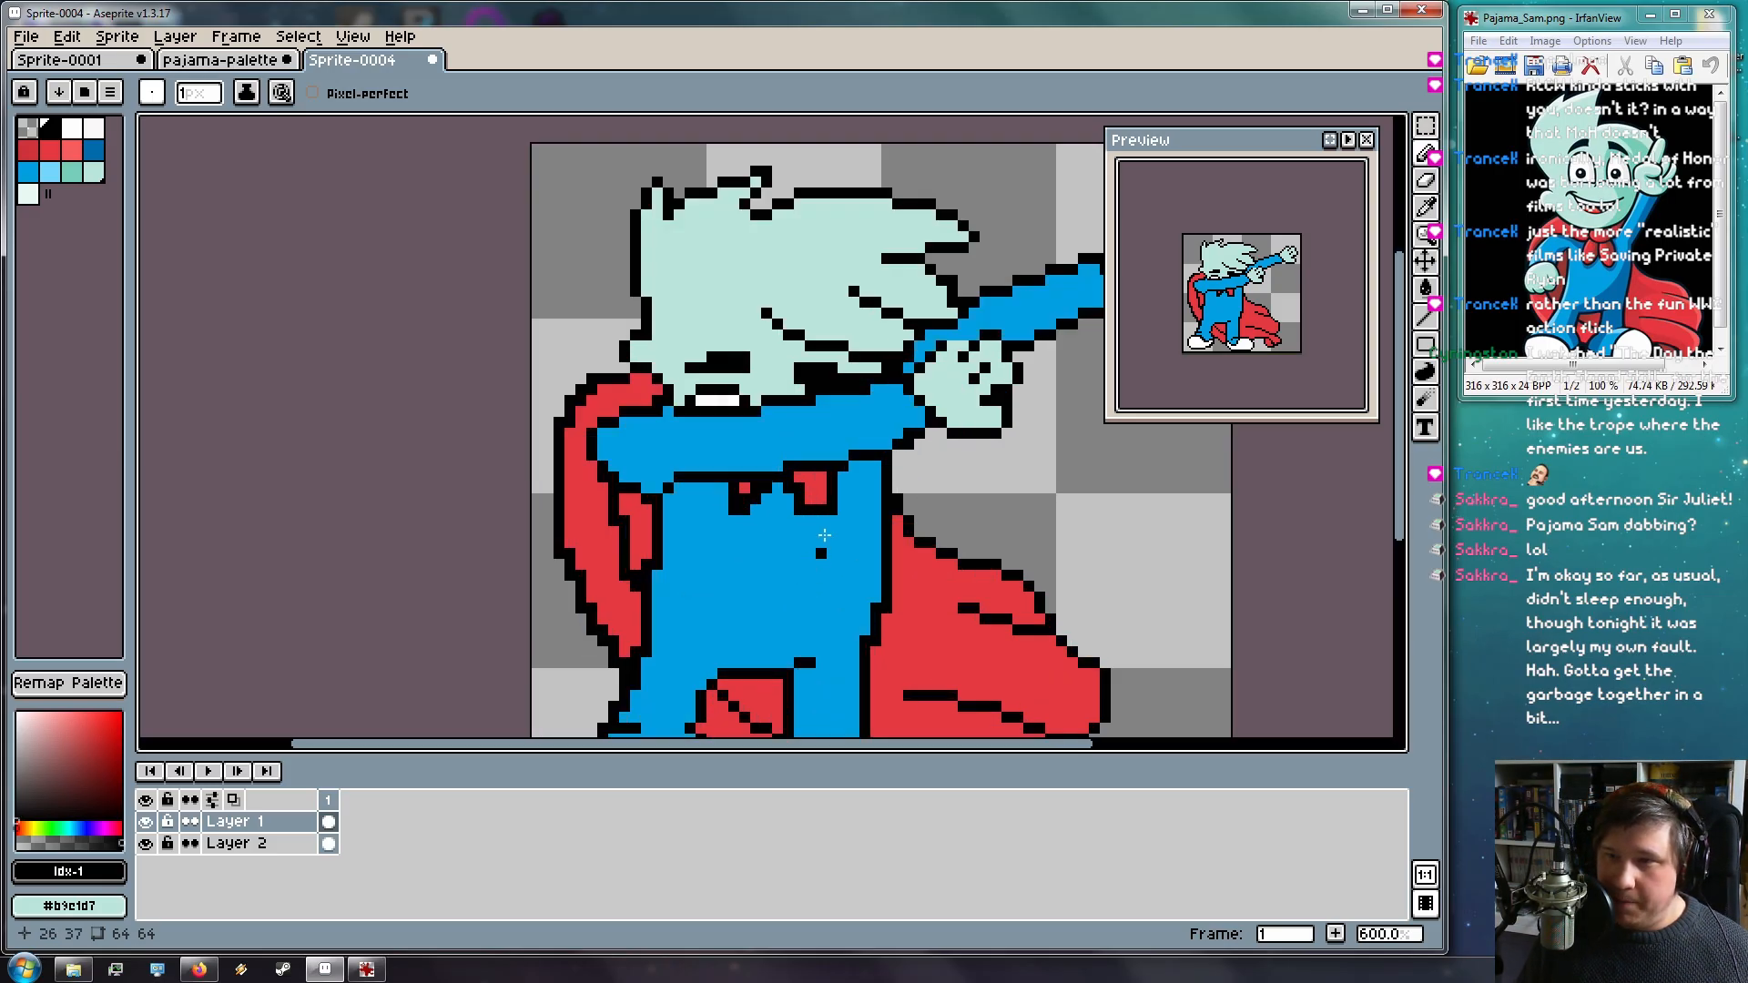
scroll(824, 529, up, 2)
key(e)
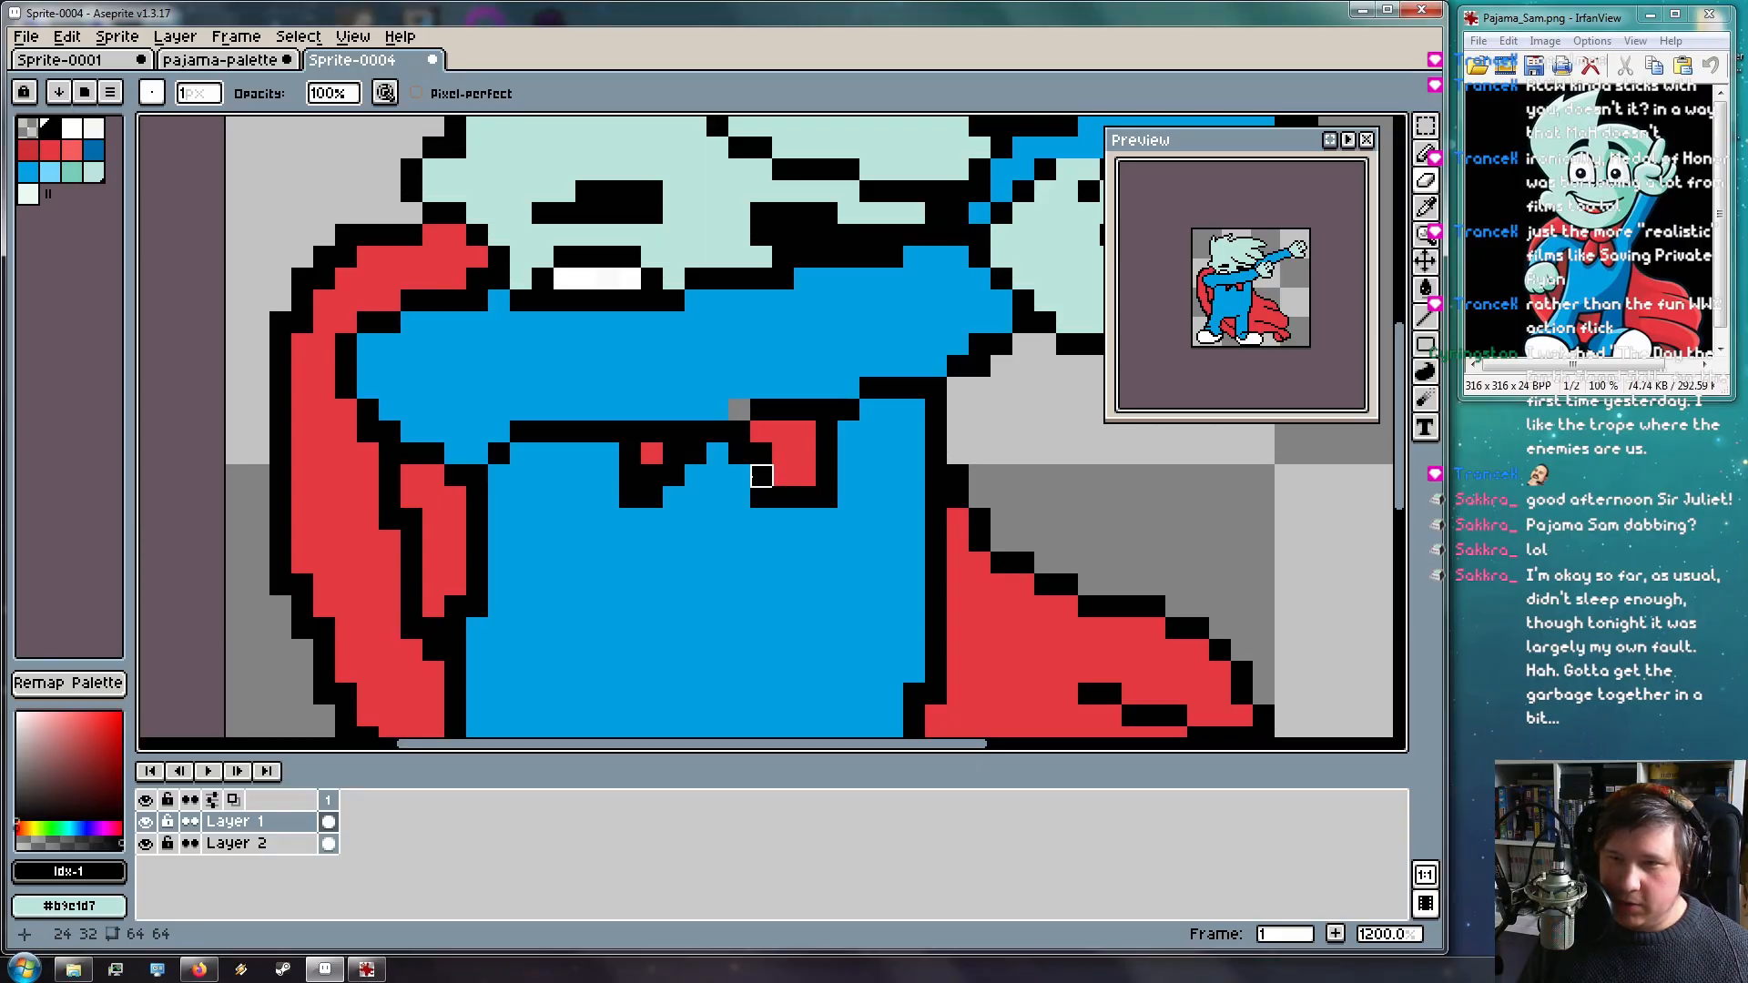
With the Pencil and collar red, turn several black collar outline pixels red
key(b)
alt+click(738, 404)
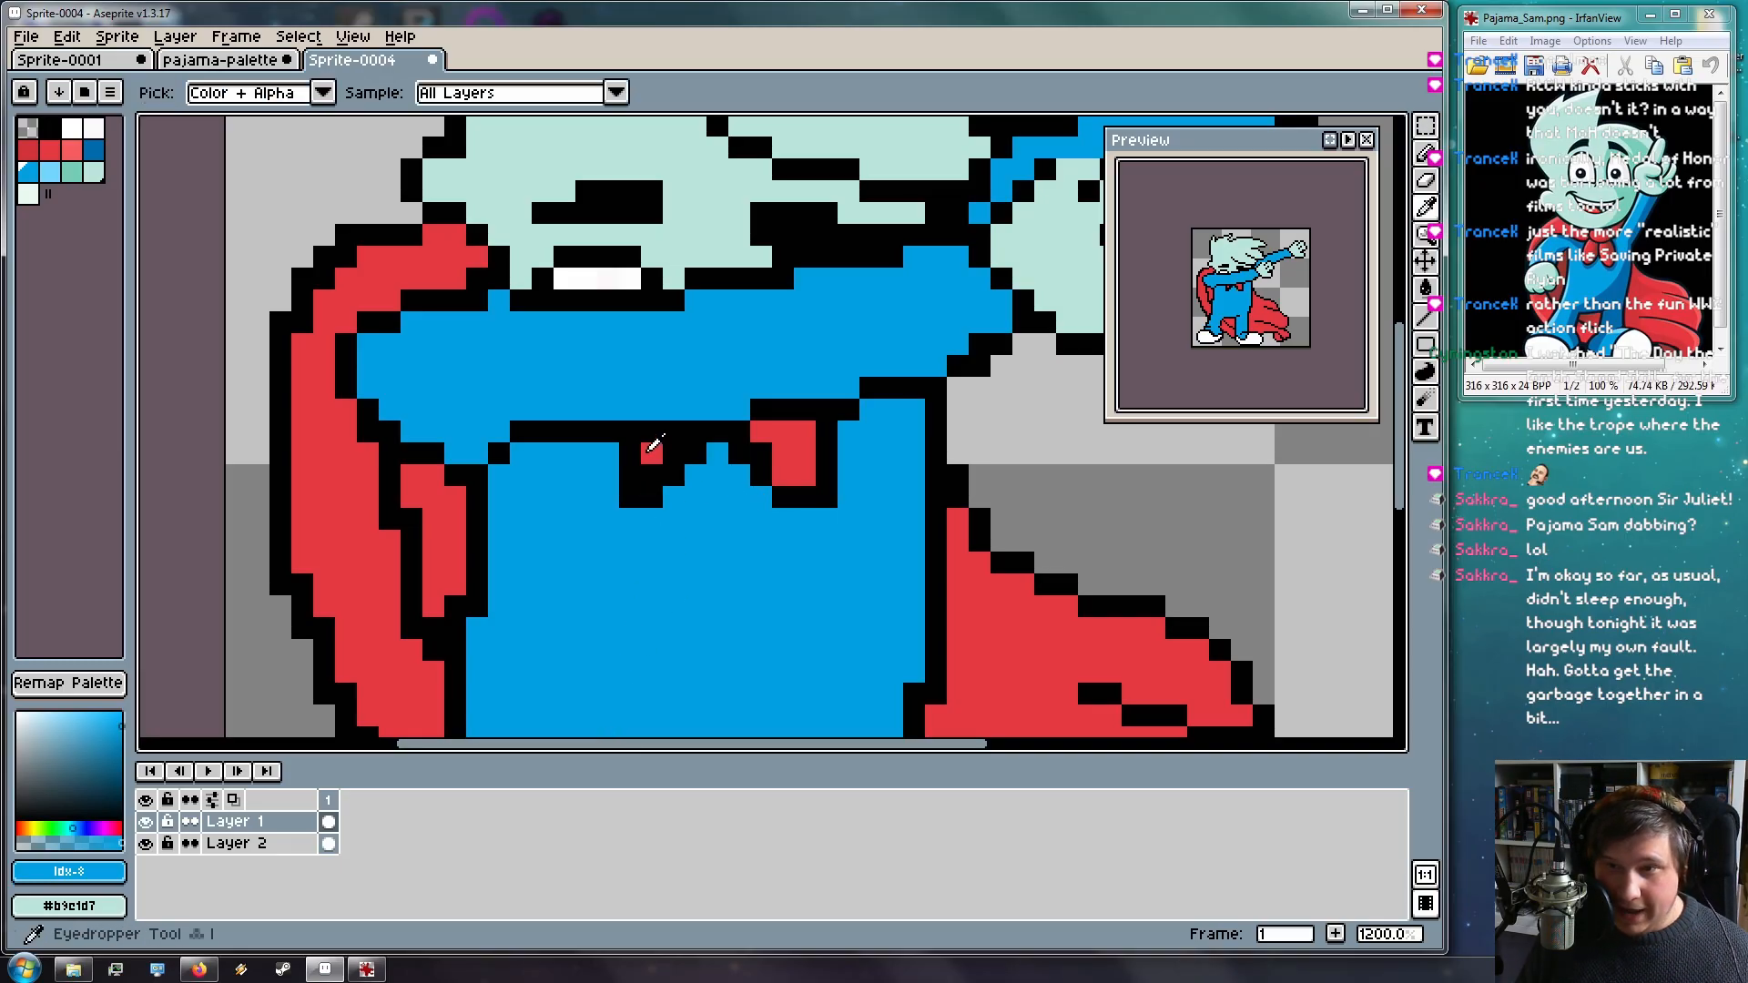
alt+click(652, 453)
click(650, 476)
click(674, 453)
click(761, 453)
click(802, 498)
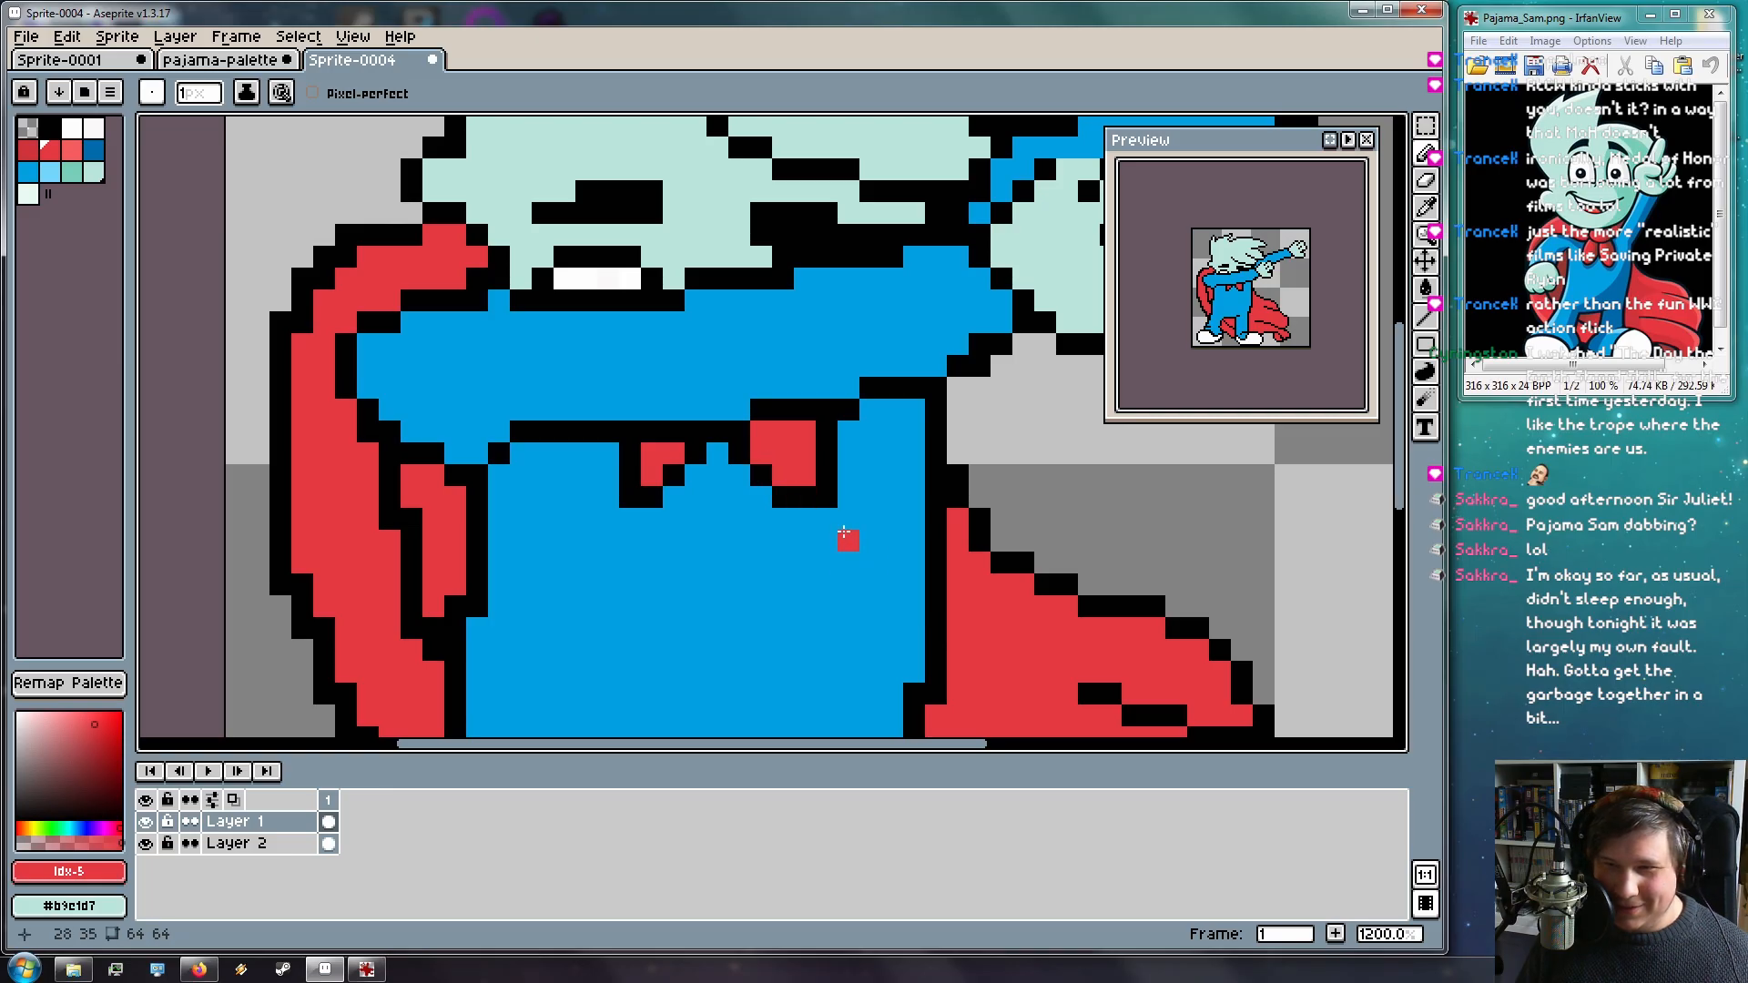
Blacken a collar edge pixel, then paint stray black pixels around the collar pajama blue
scroll(843, 528, up, 1)
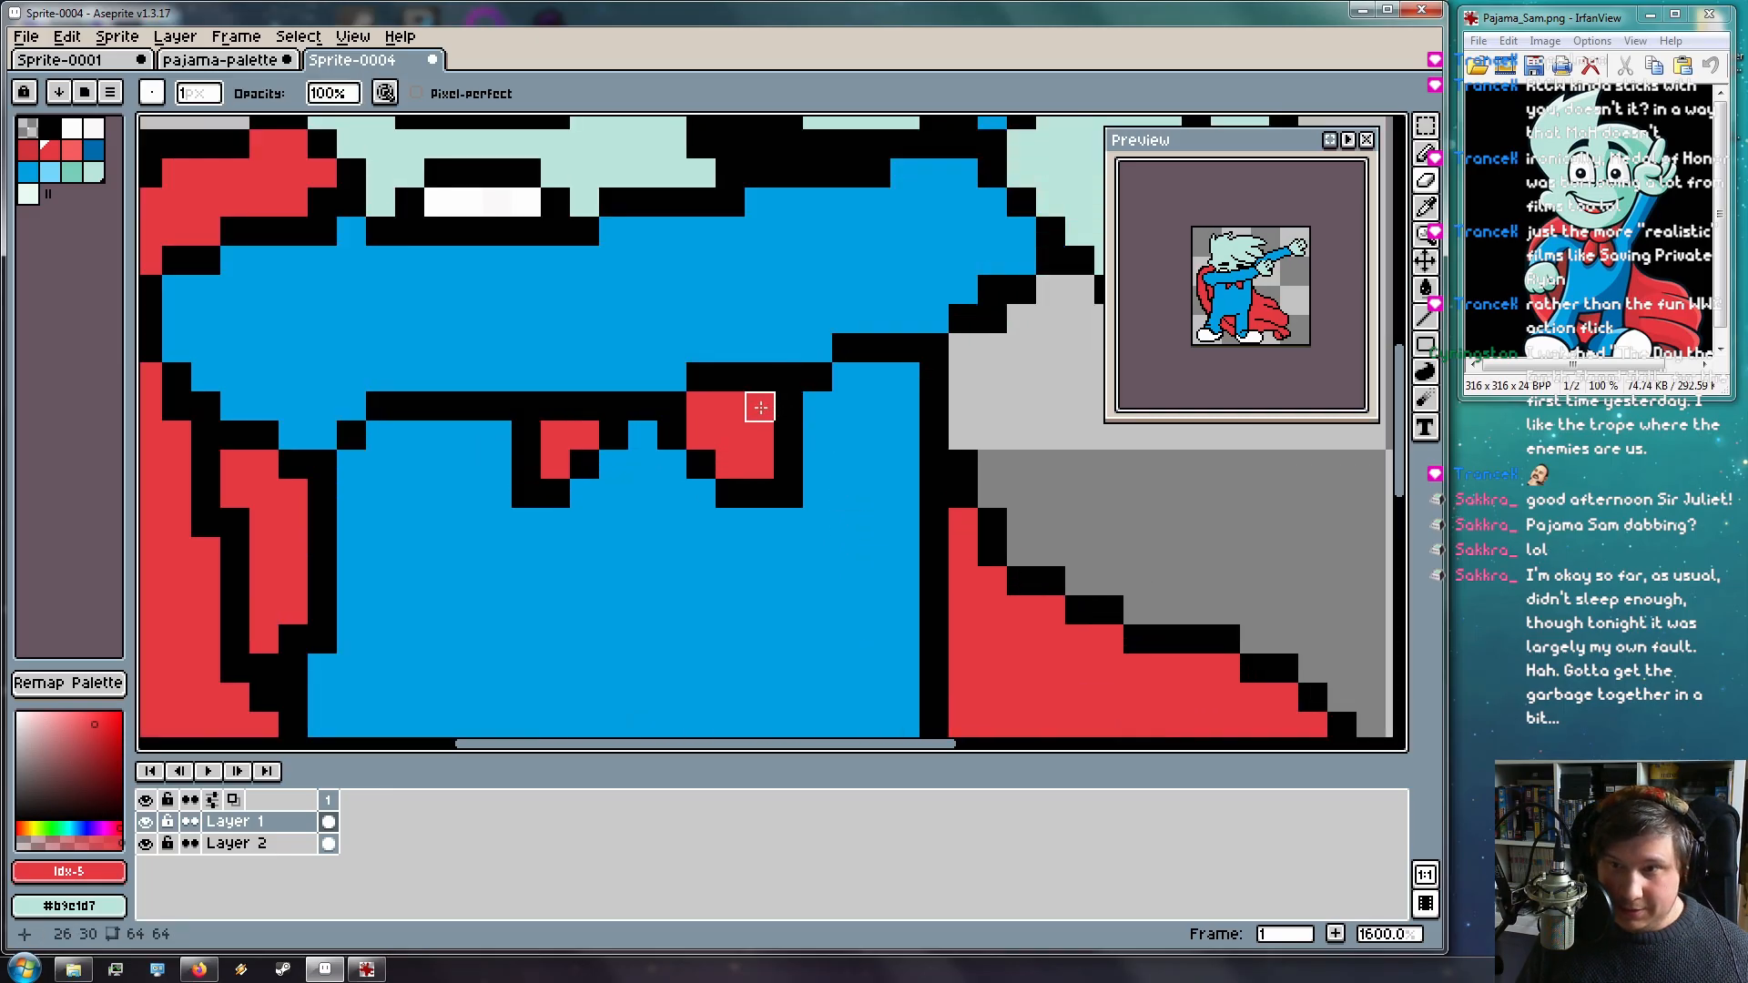
alt+click(785, 400)
click(761, 407)
click(817, 435)
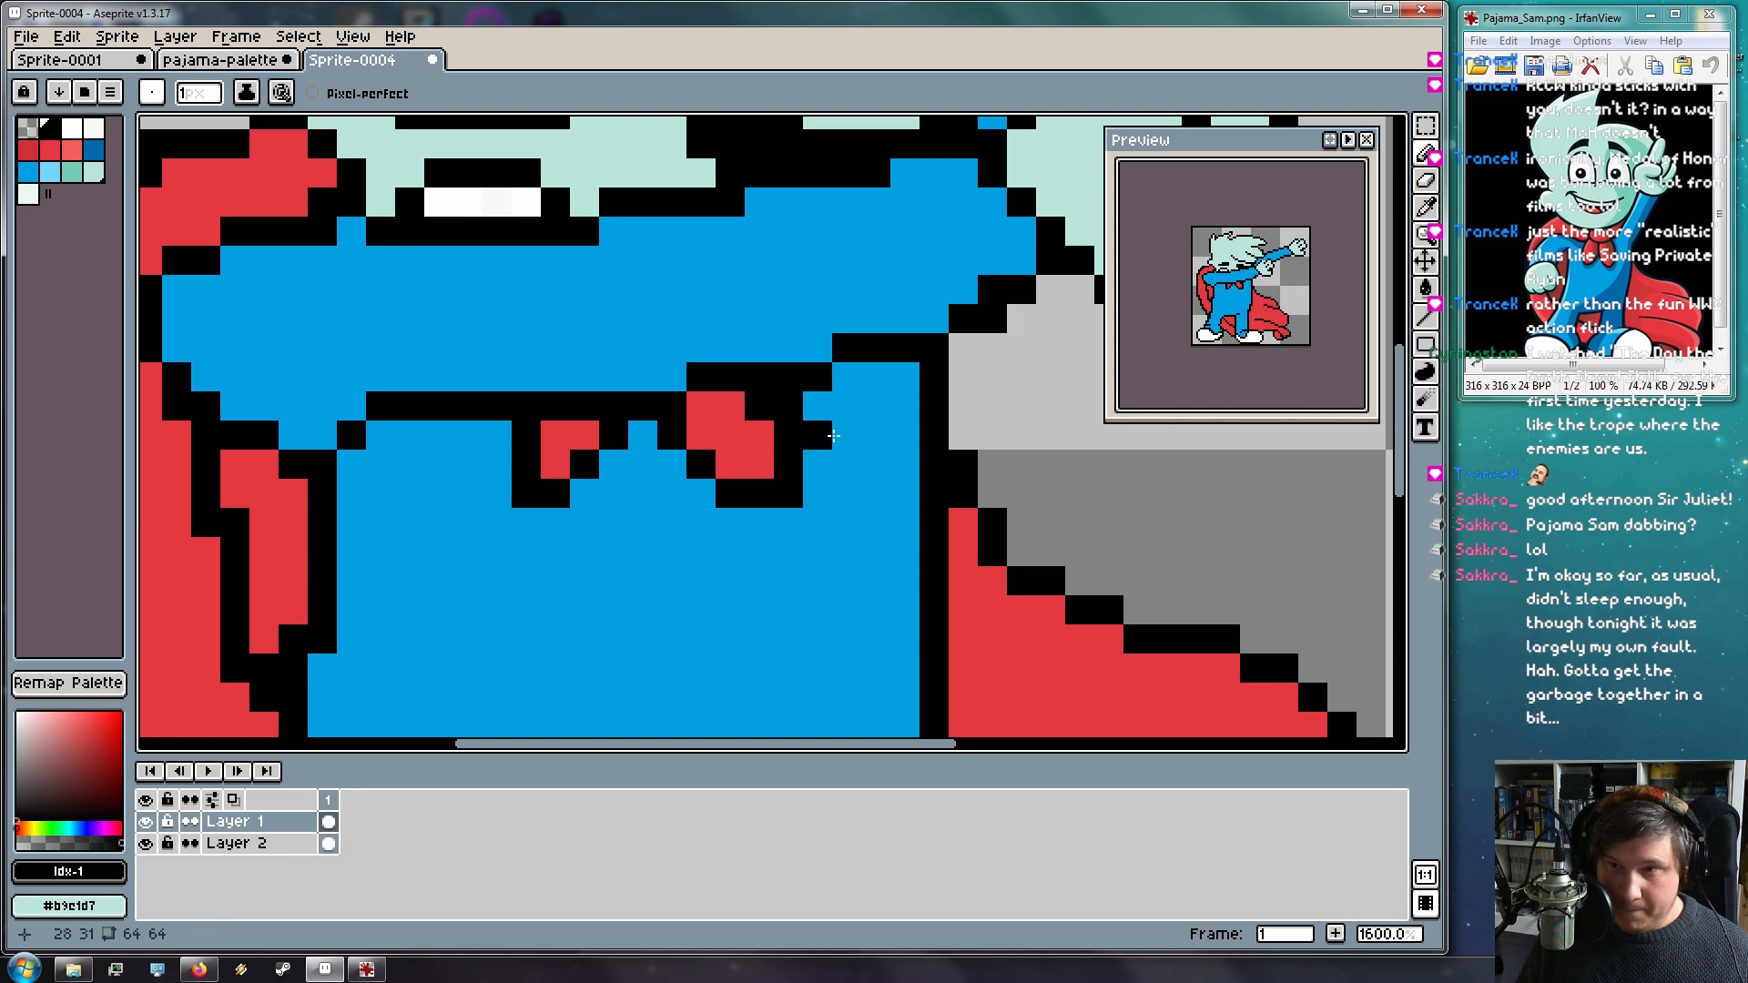
alt+click(818, 406)
click(789, 406)
click(788, 492)
click(789, 435)
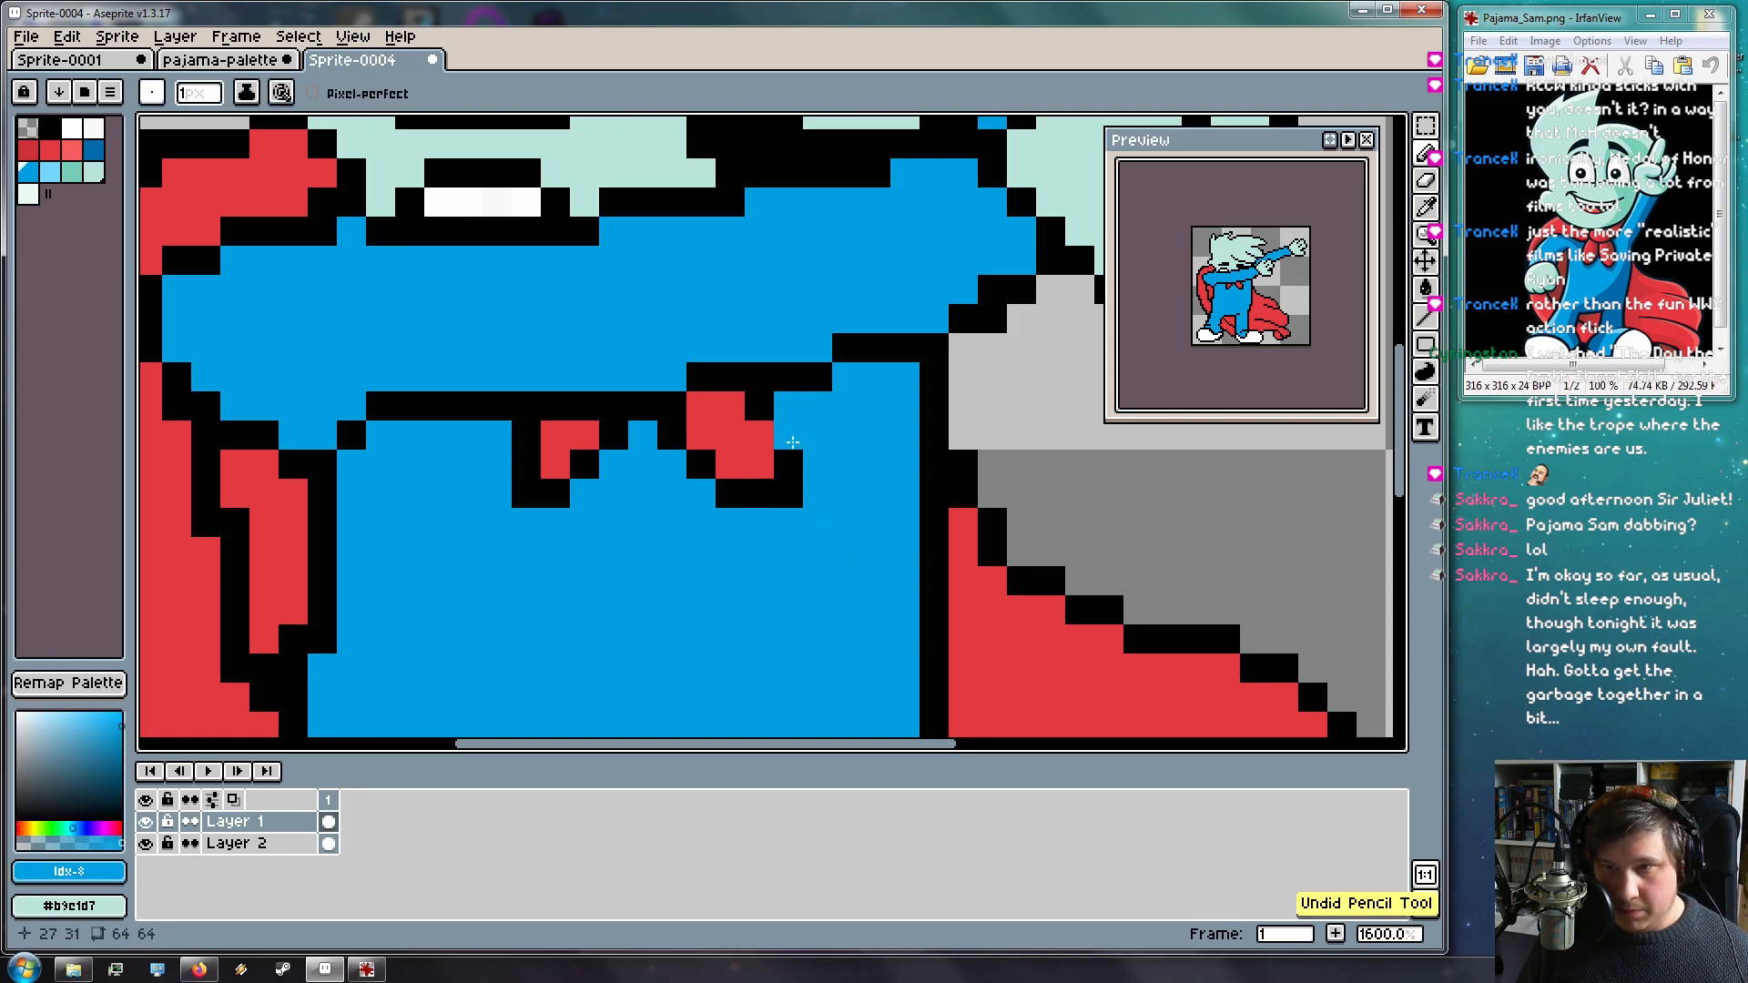
click(768, 407)
key(ctrl+z)
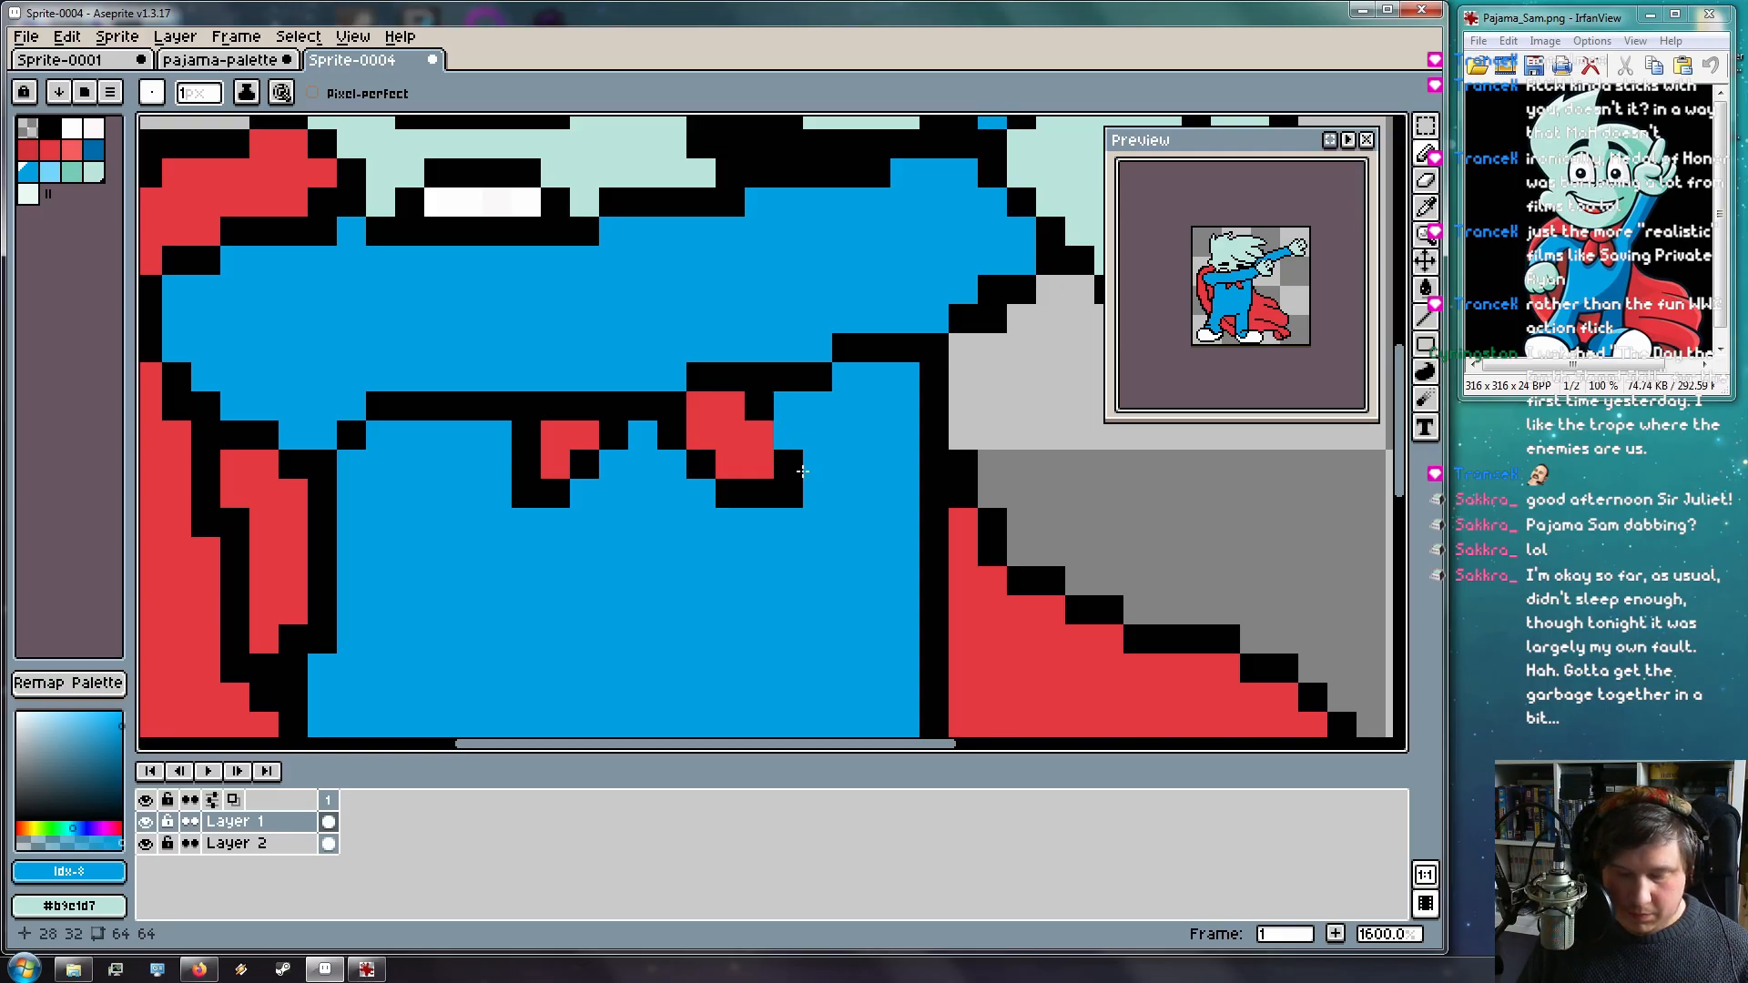
Erase two pixels below the collar, discarding a stray black pixel on the pajamas
alt+click(800, 485)
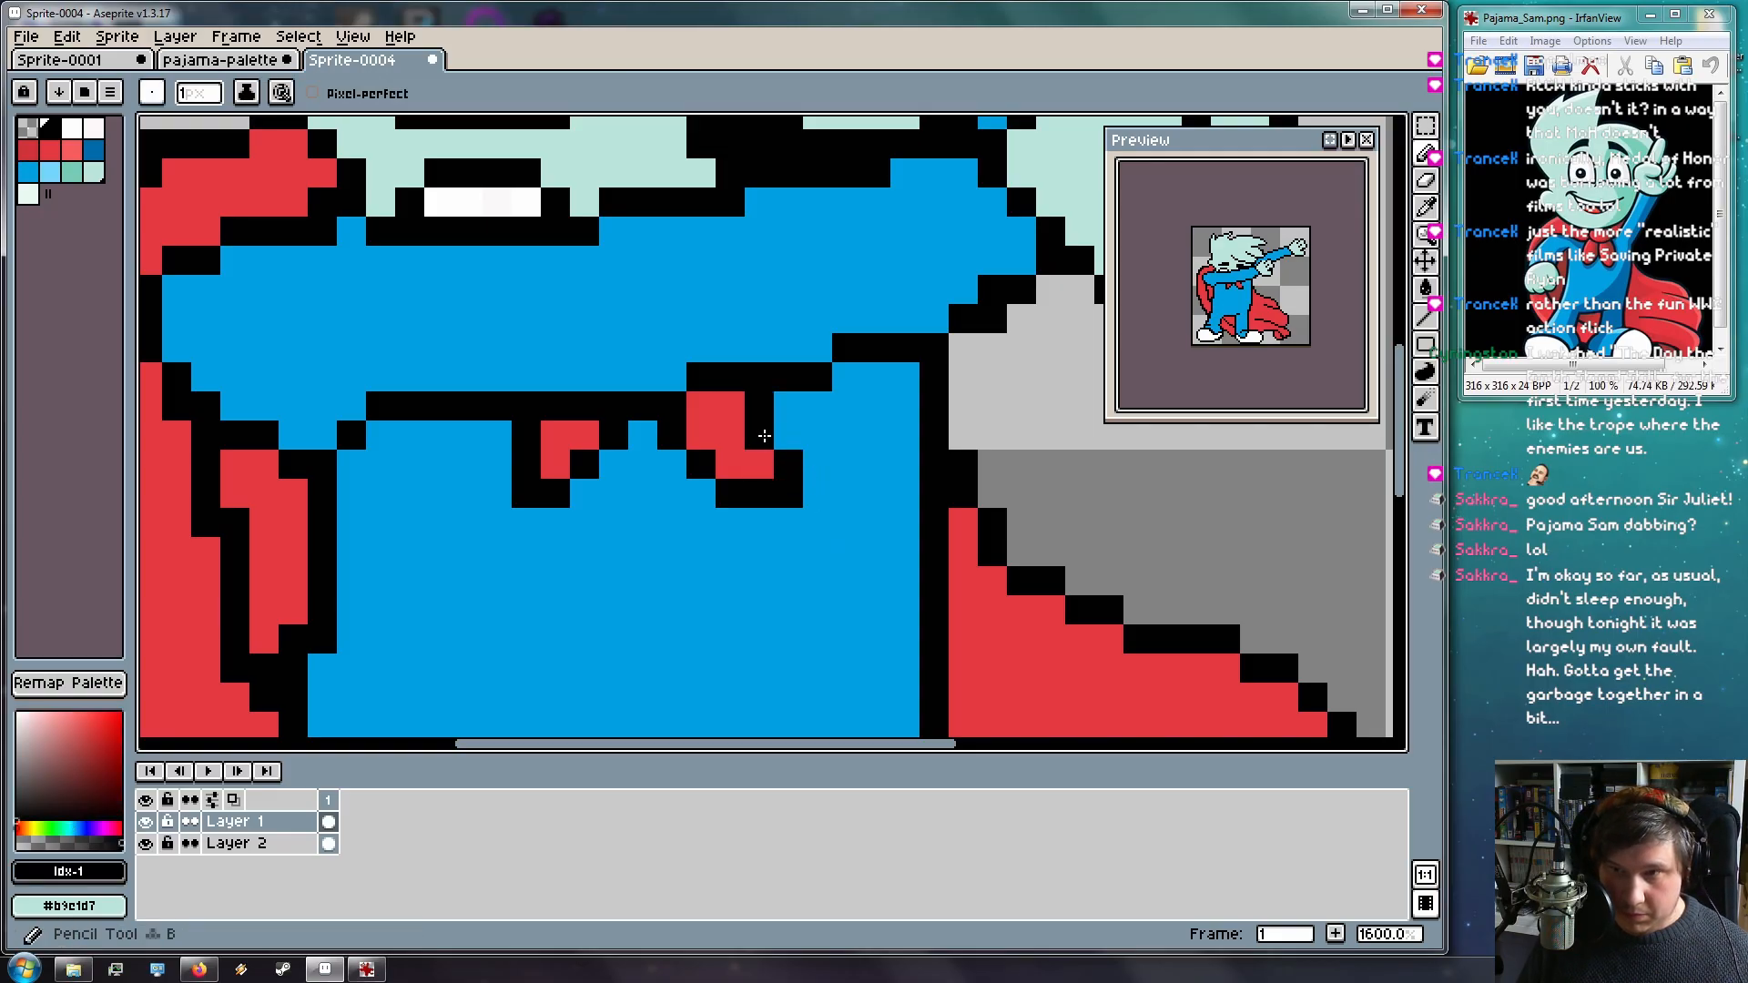
click(812, 544)
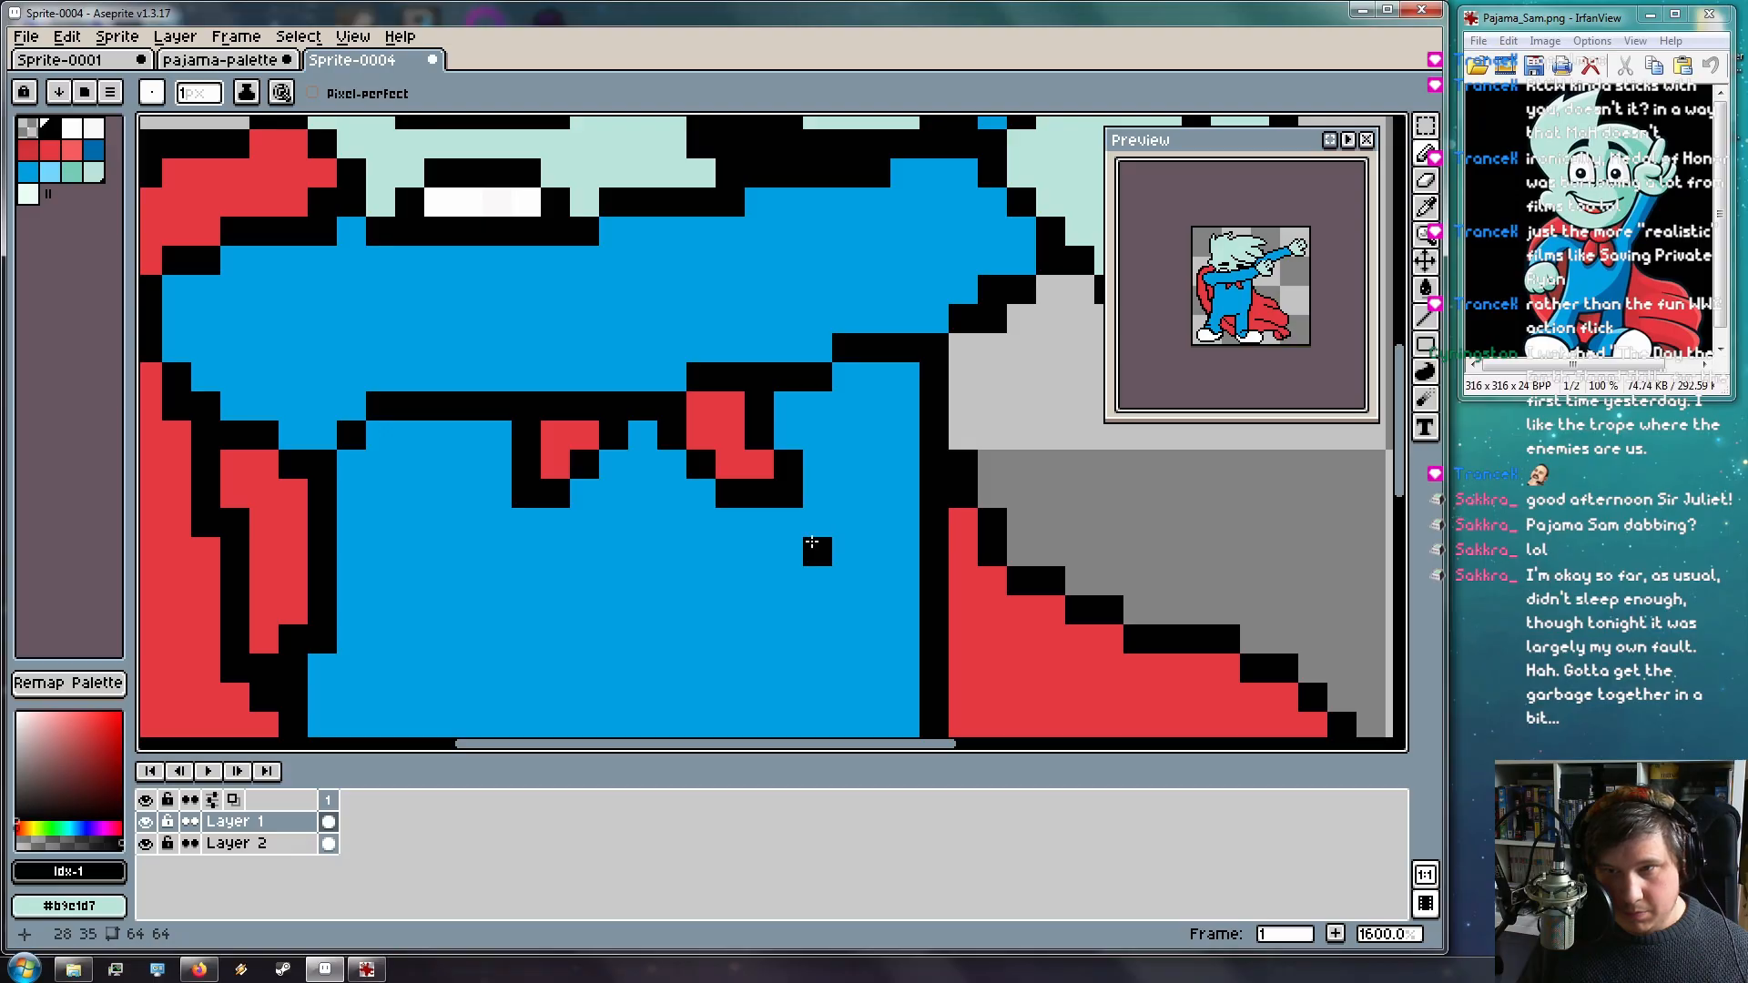
key(ctrl+z)
key(e)
drag(789, 465, 788, 496)
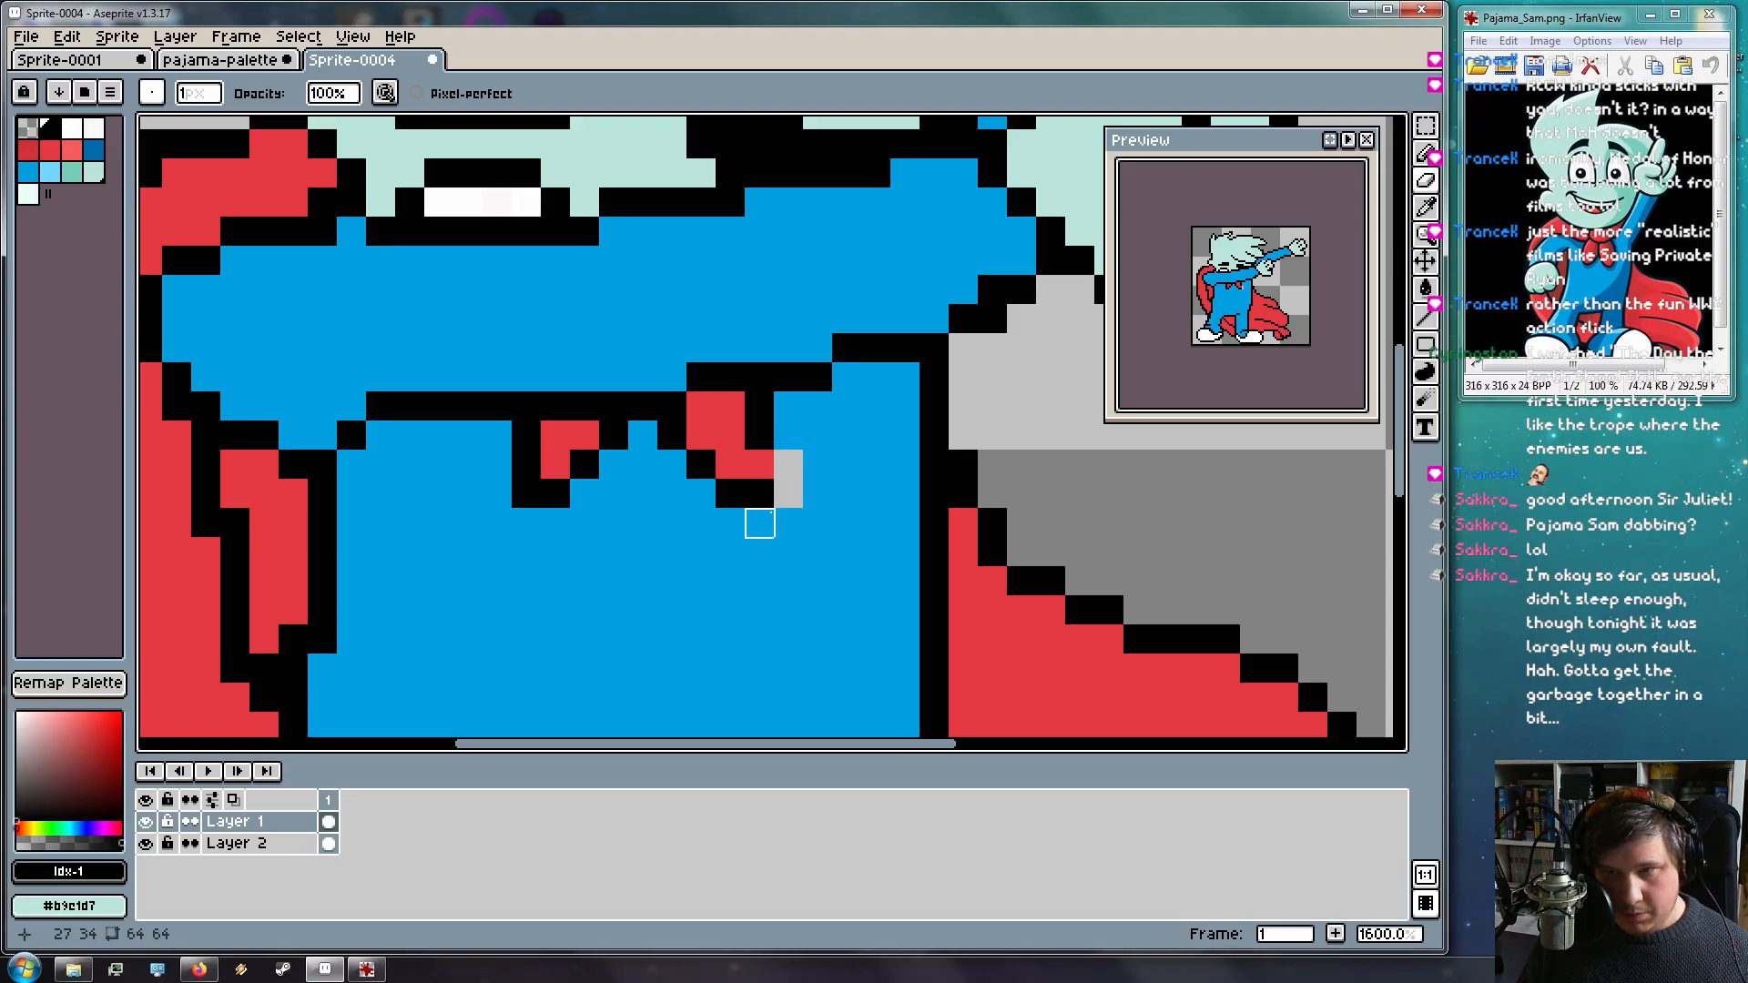
Blacken a red collar pixel and fill the erased pixel with pajama blue
key(b)
click(760, 464)
click(812, 524)
key(ctrl+z)
alt+click(818, 477)
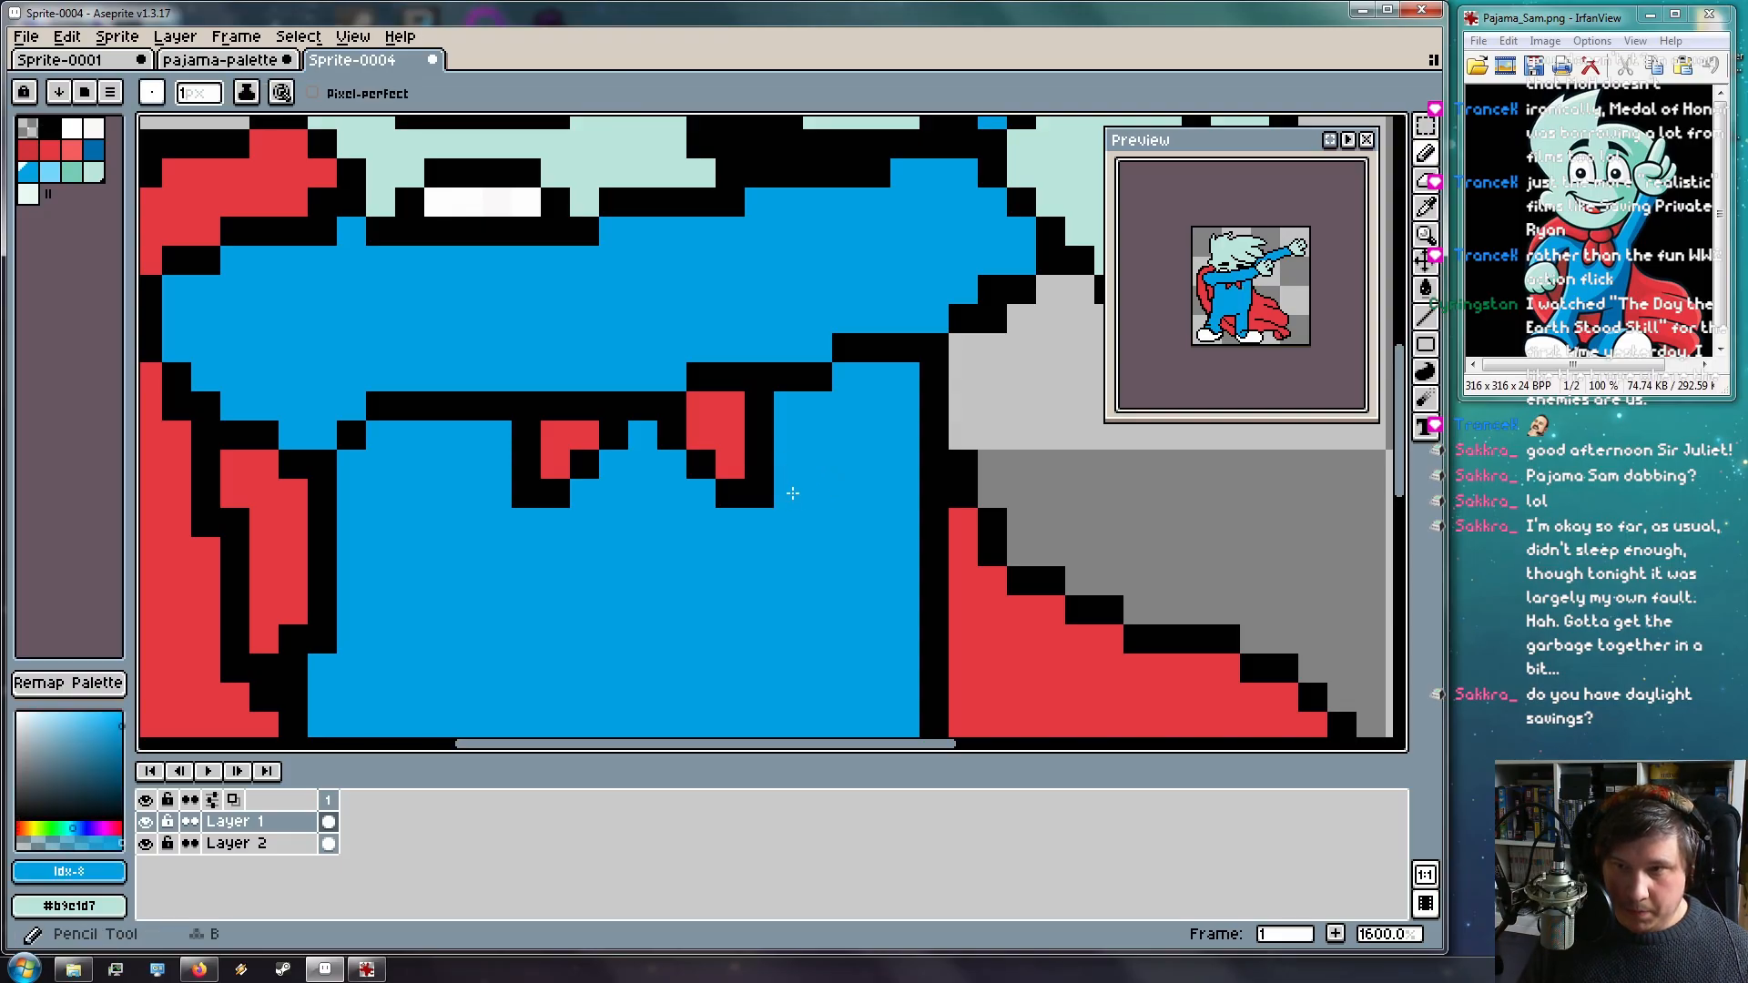
click(788, 493)
Zoom out to show the whole sprite and bring up the Save File dialog
scroll(802, 520, down, 5)
drag(814, 588, 805, 557)
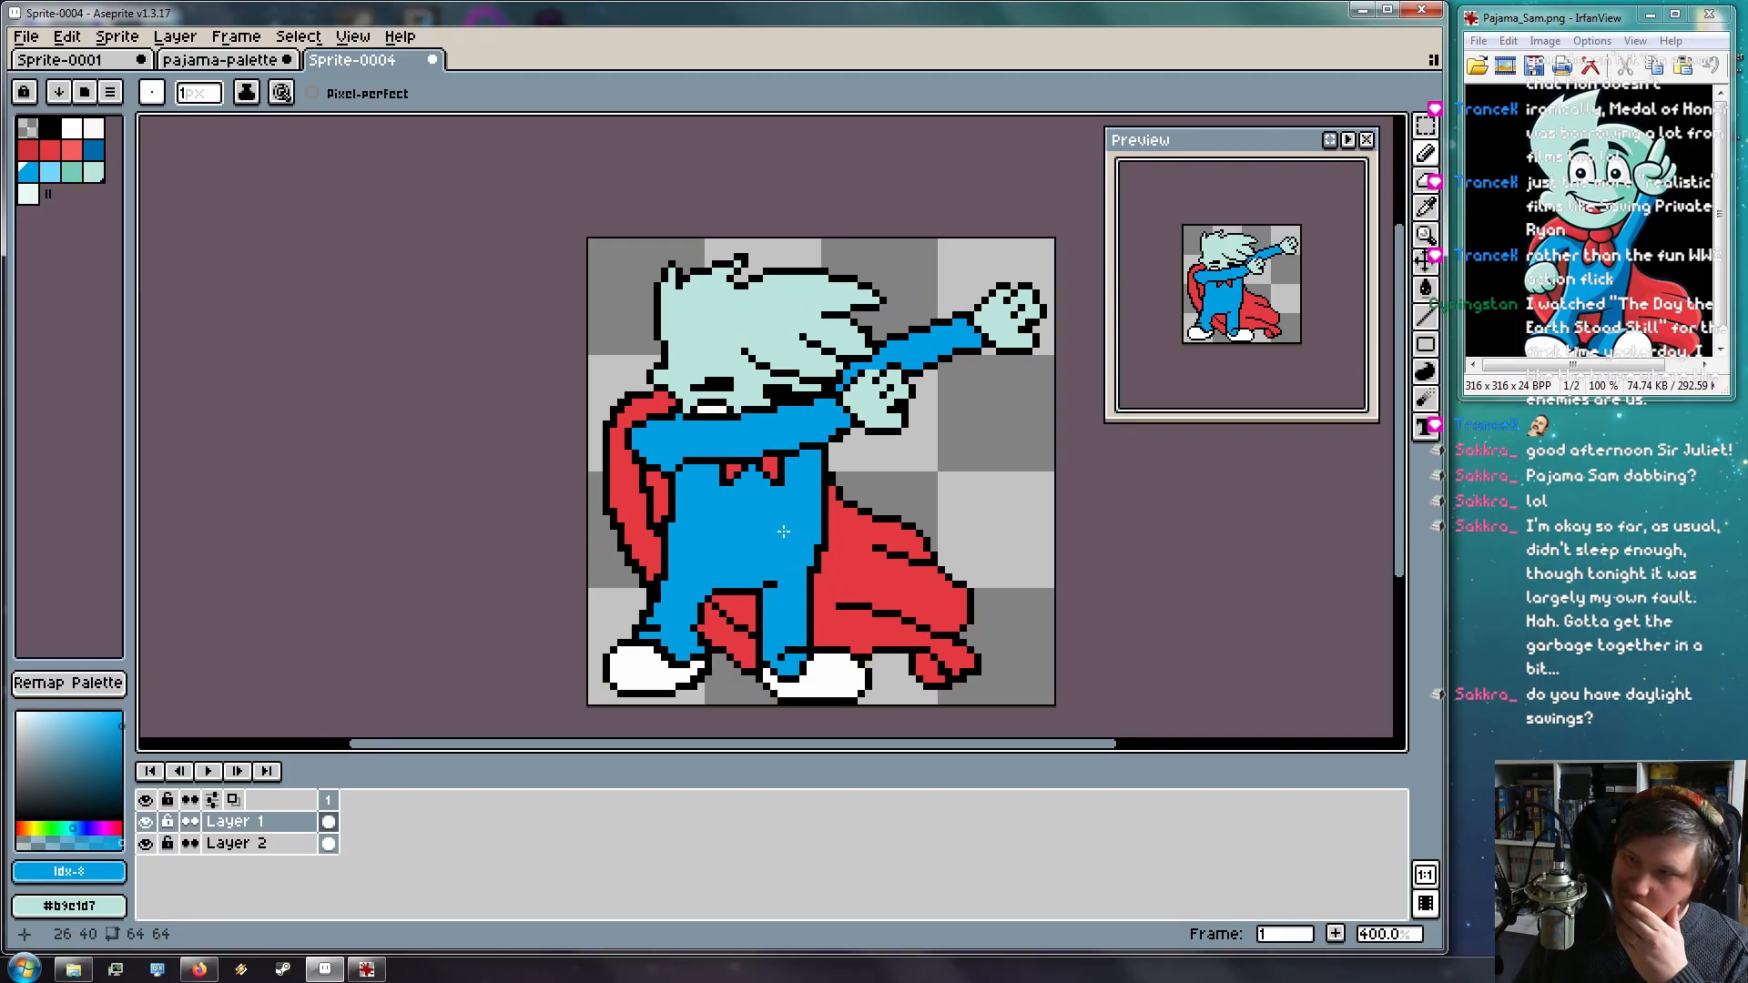
scroll(793, 510, up, 2)
scroll(794, 510, down, 2)
key(ctrl)
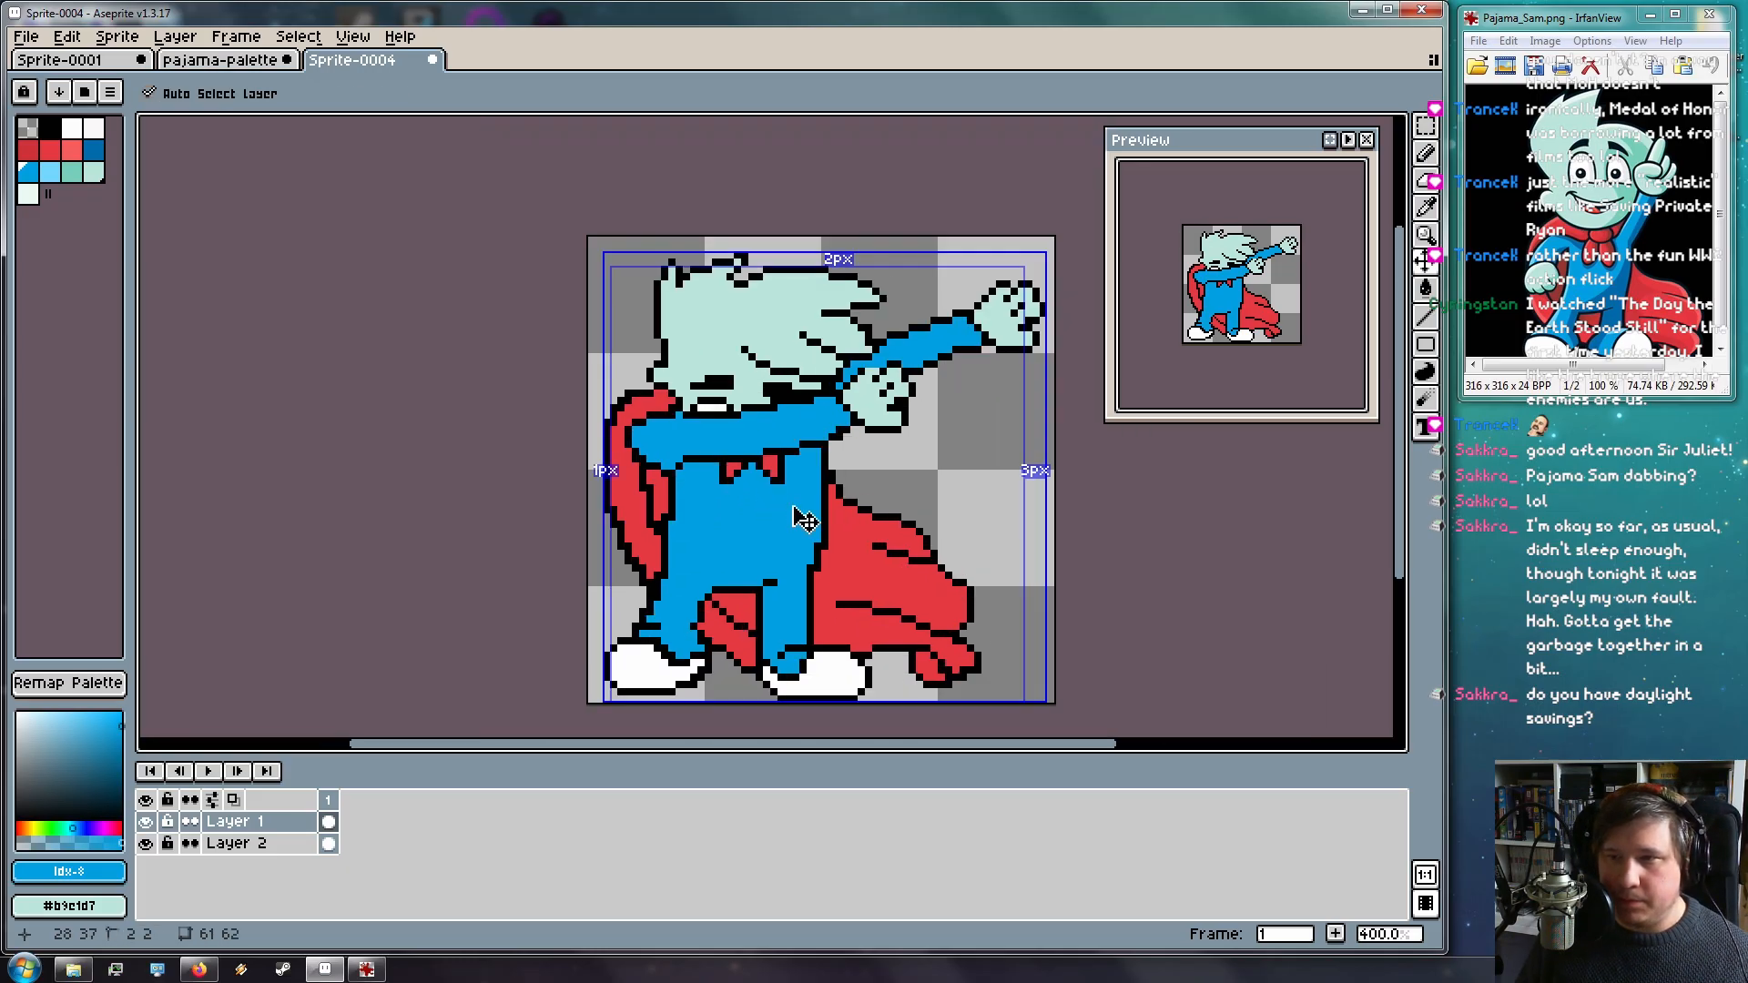
key(ctrl+s)
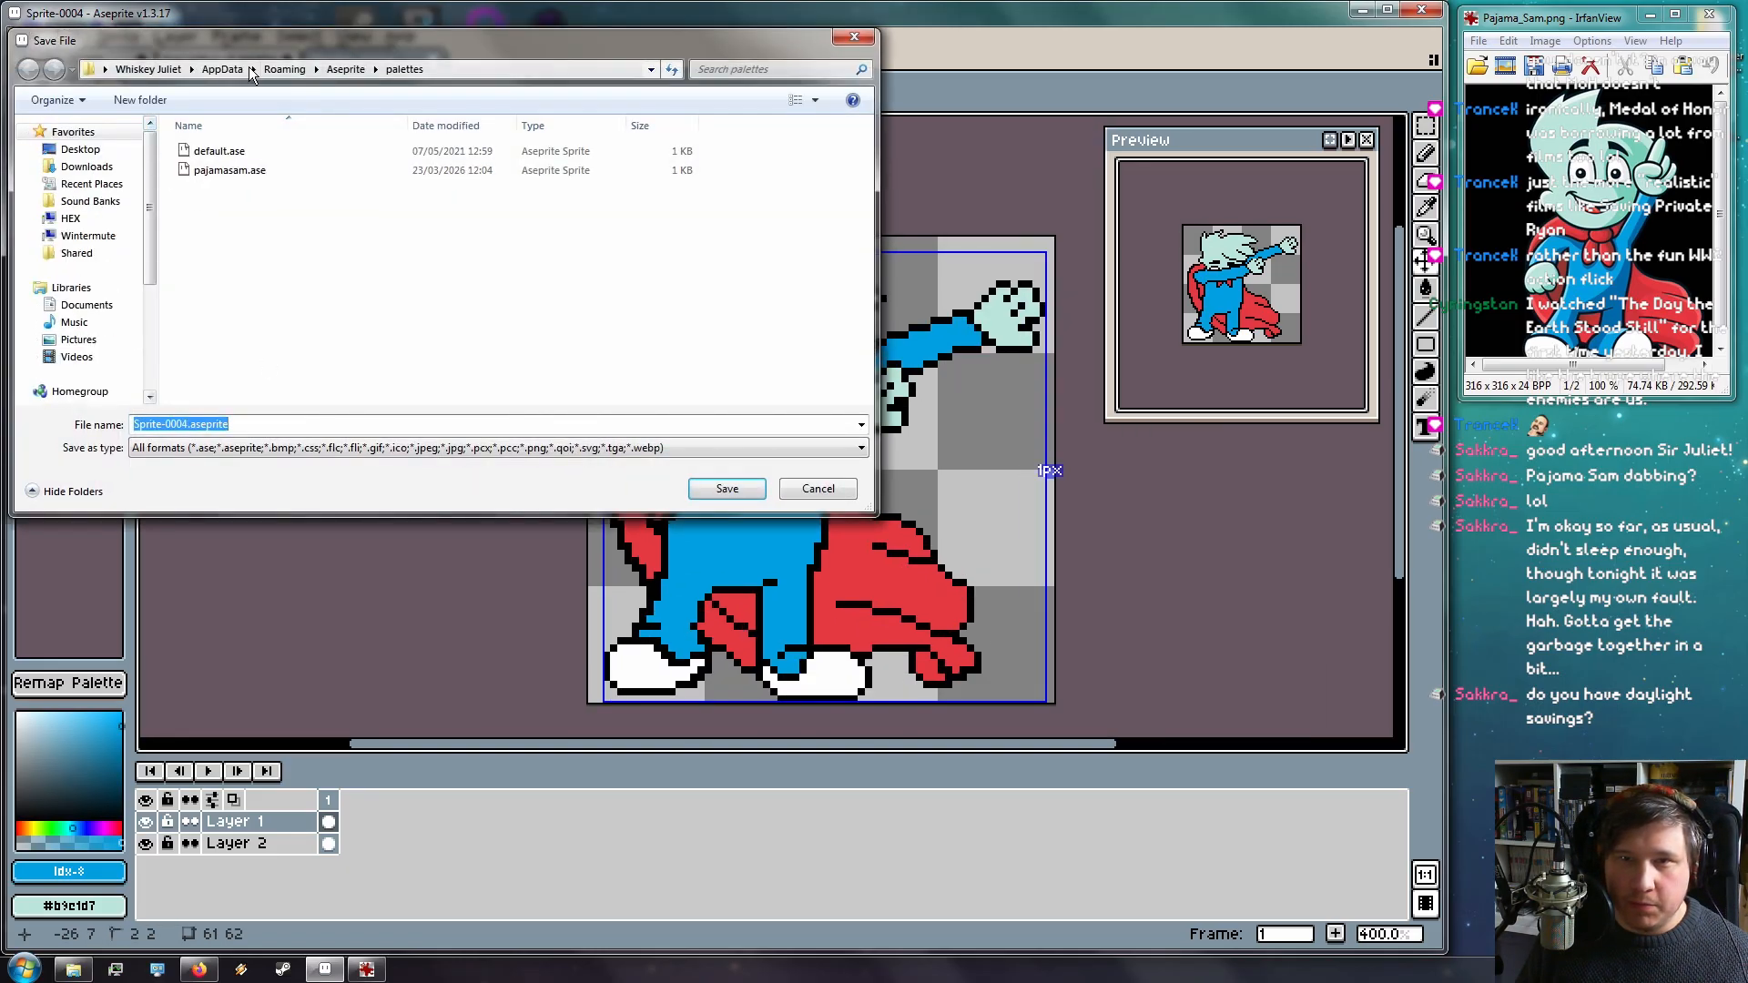
Choose the Desktop folder, replace the Sprite-0004 name with pajama-sam-dab, and save
click(77, 149)
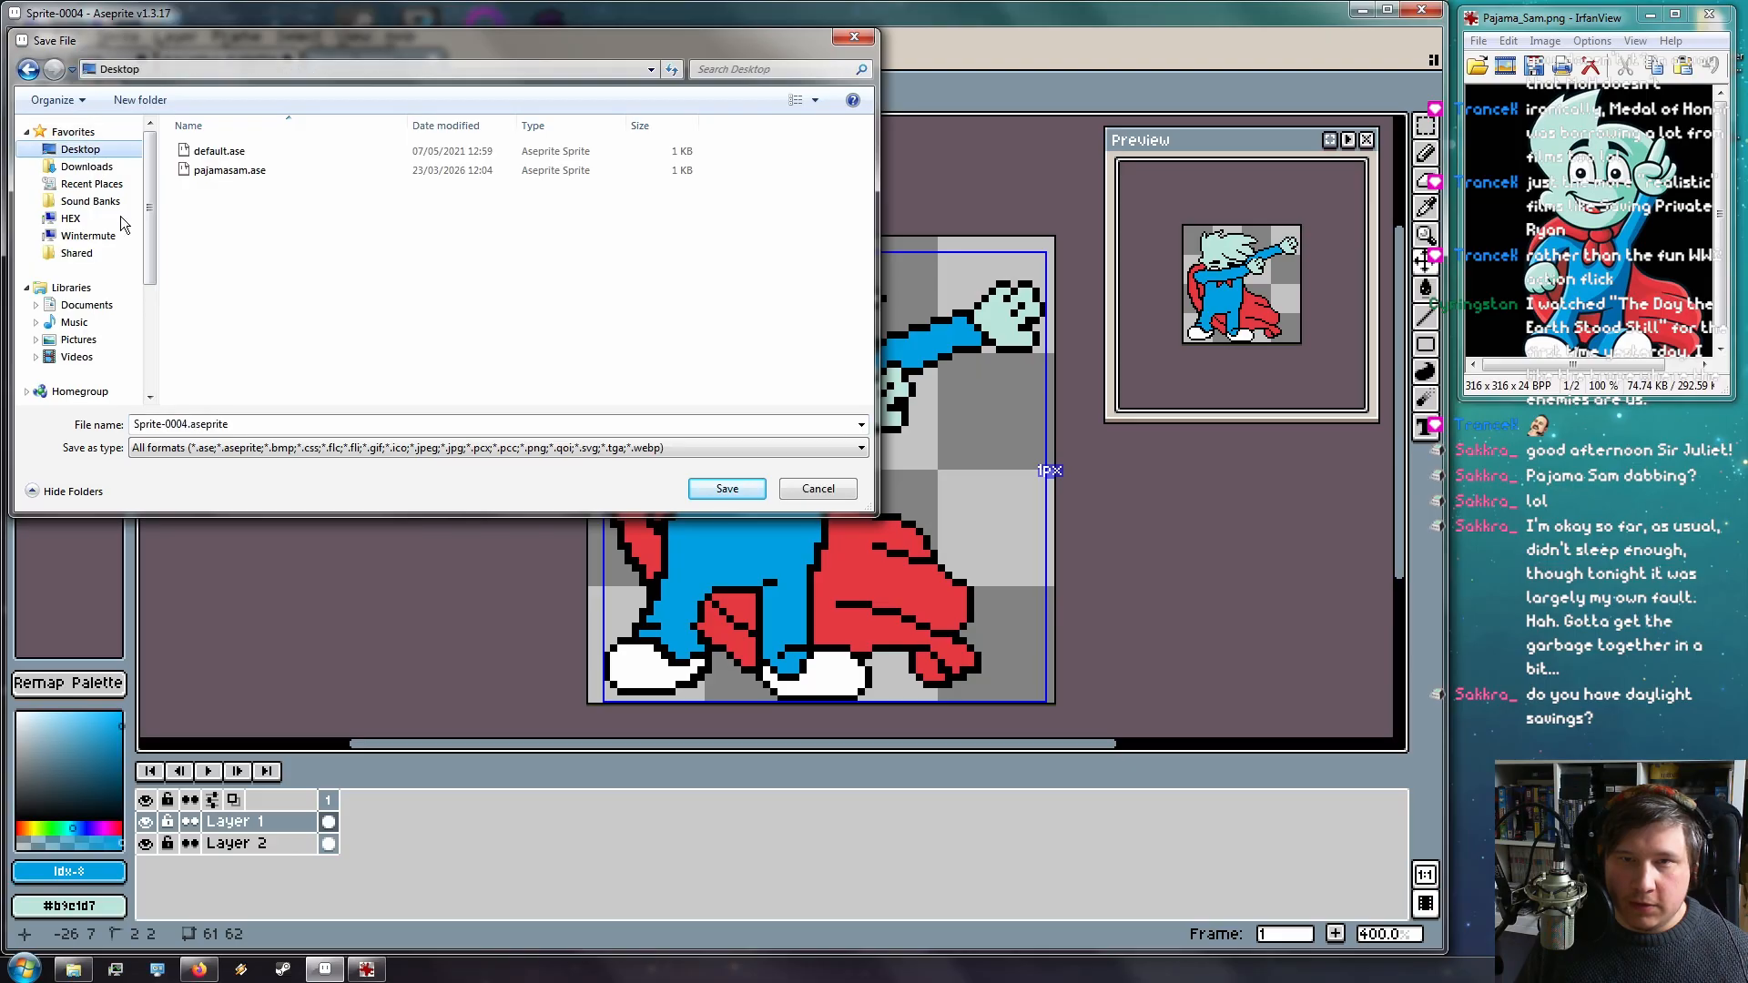
click(185, 424)
drag(189, 424, 77, 324)
text(pajama)
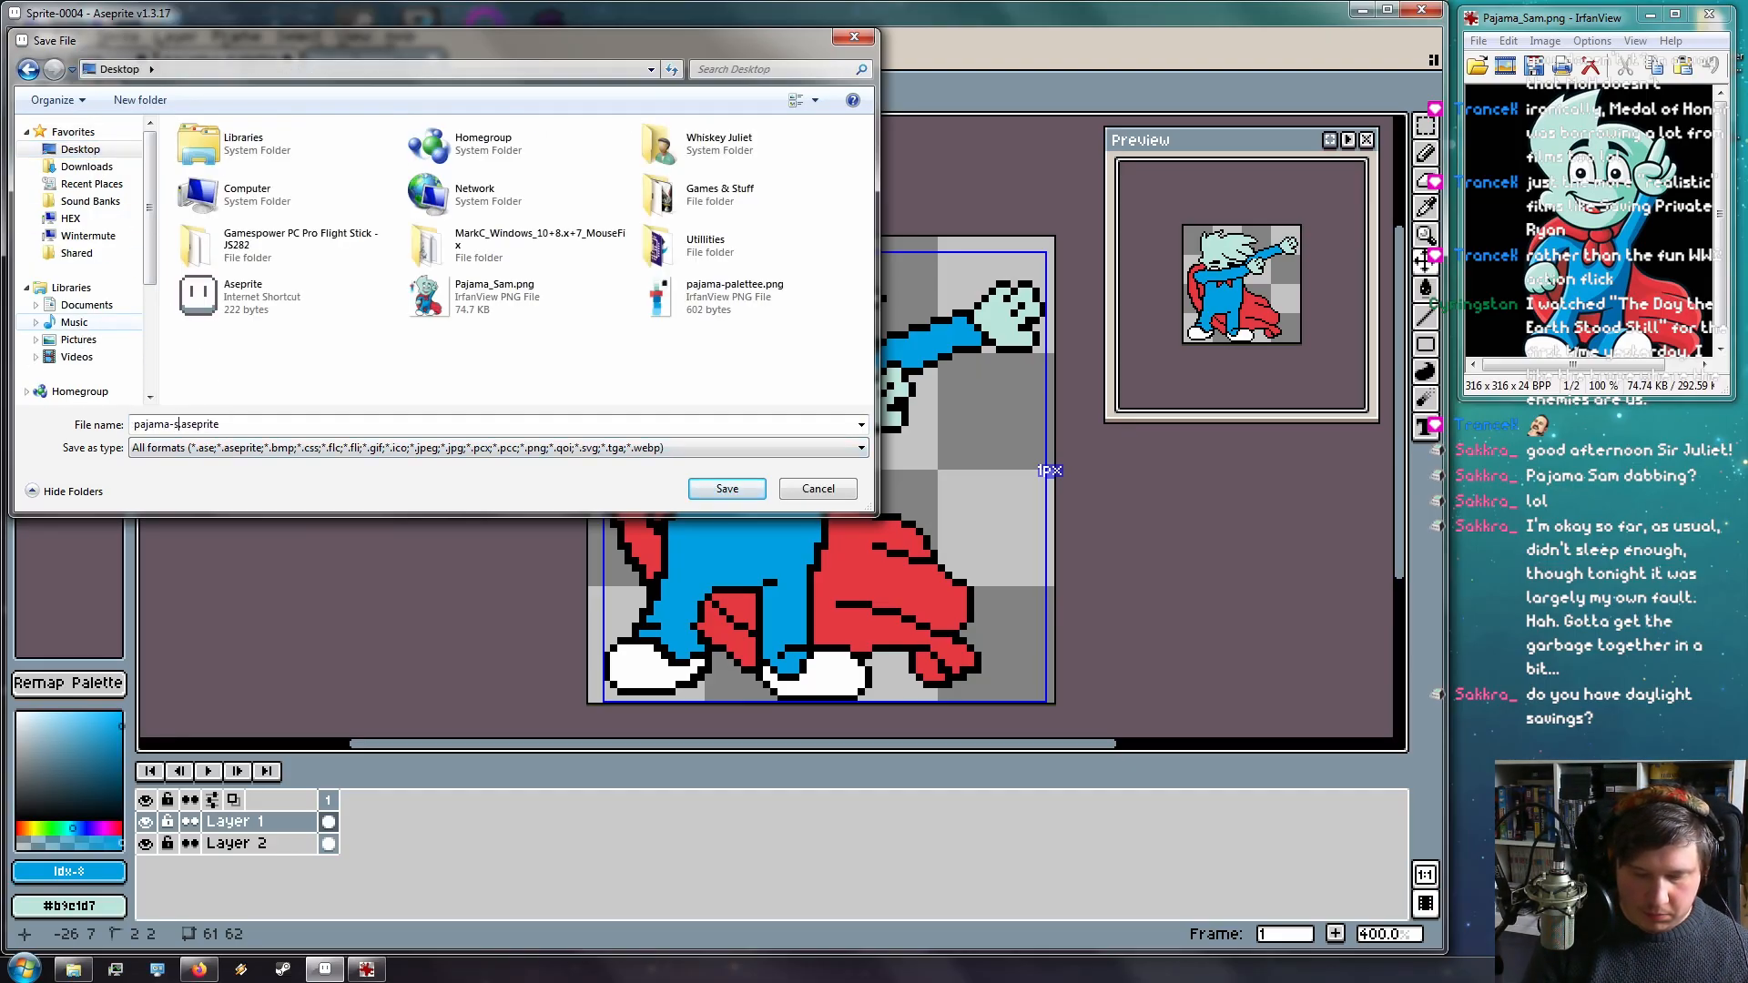
text(-sam-dab)
key(Return)
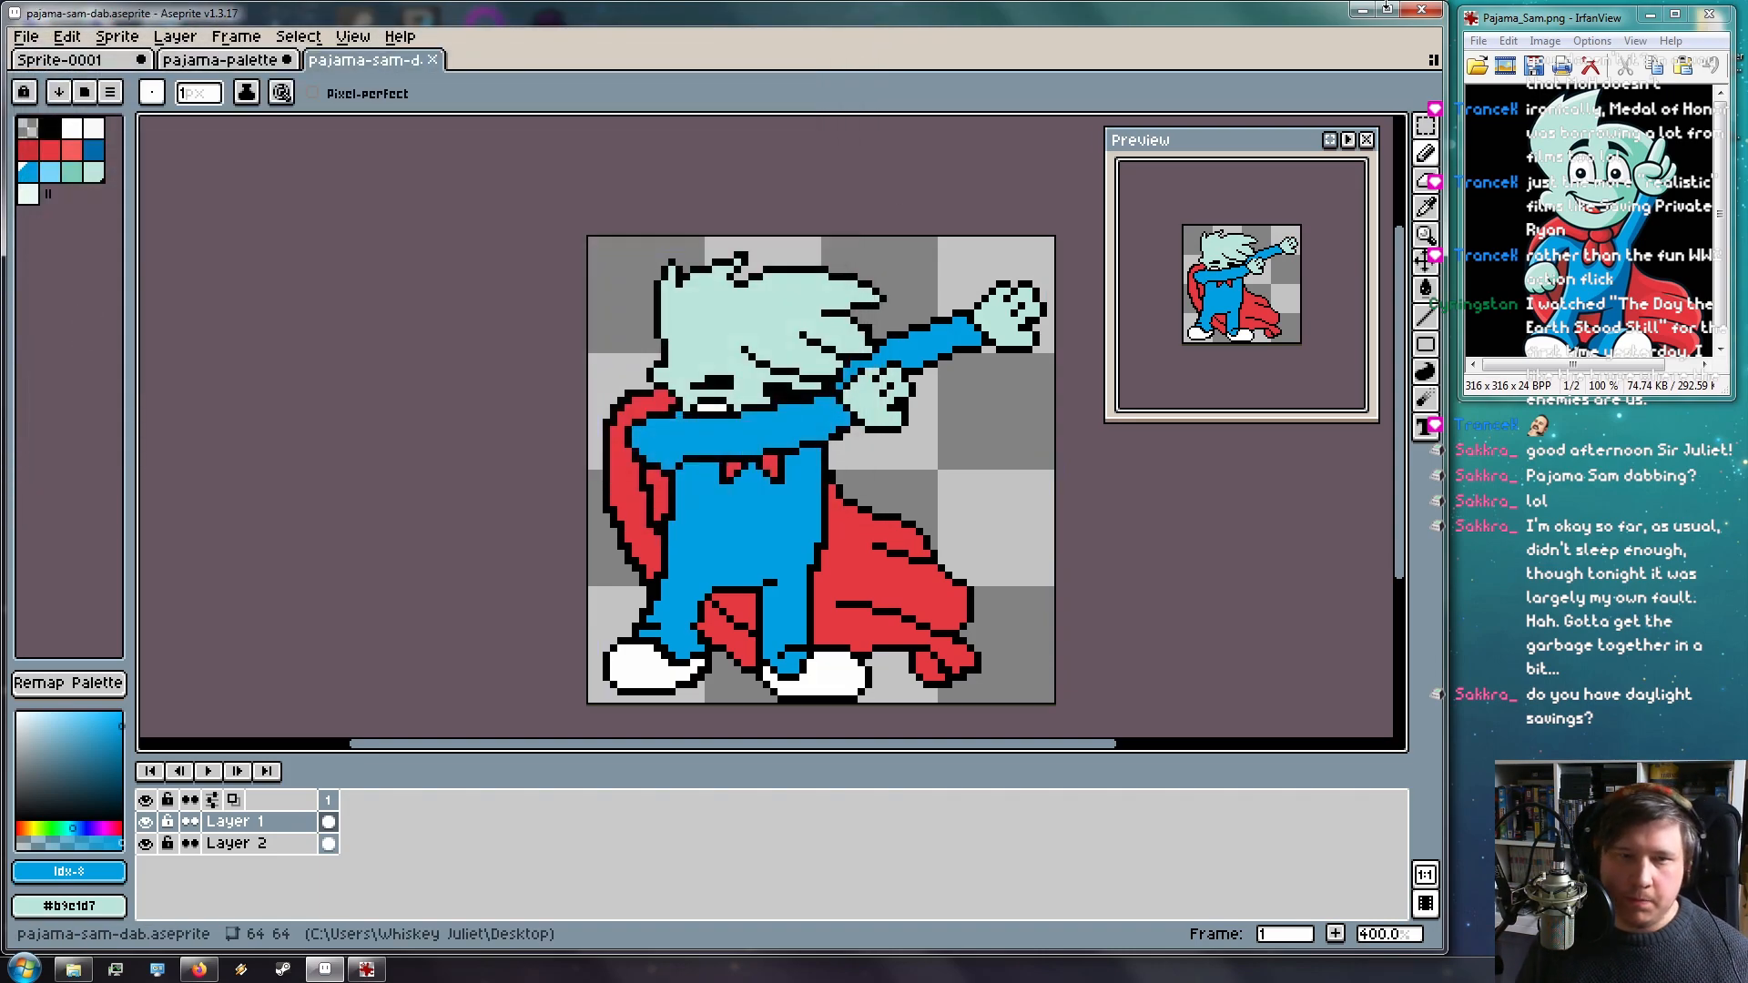
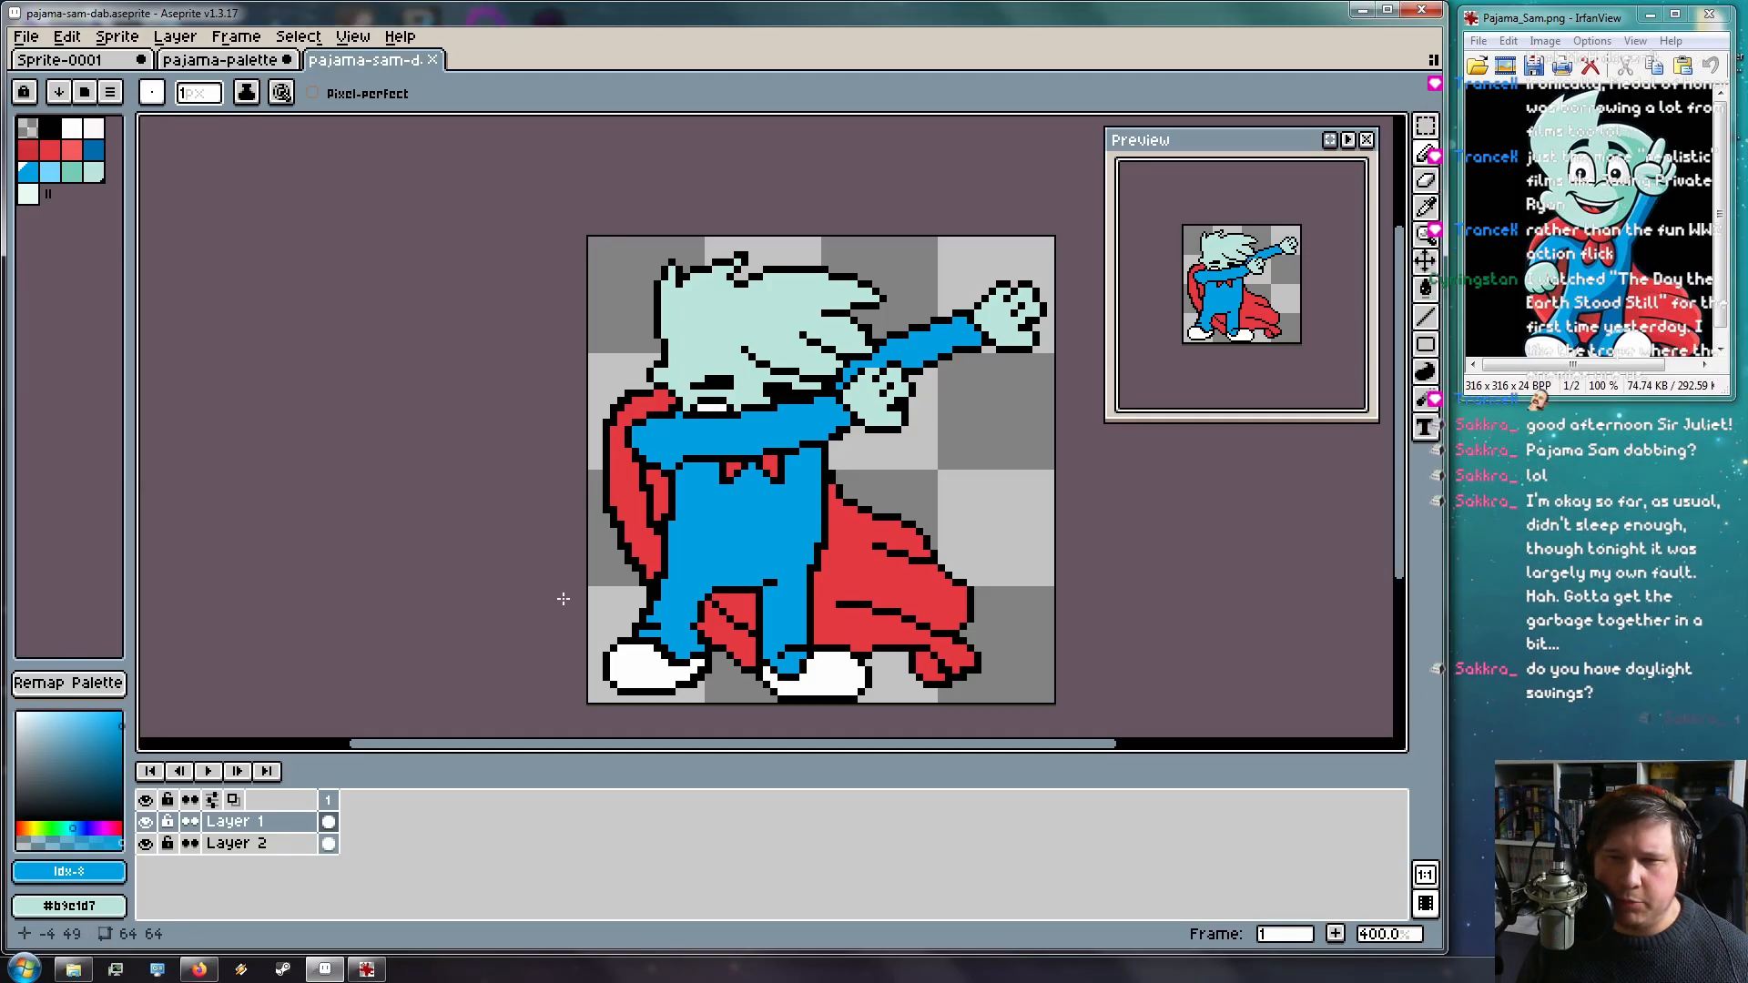
Recentre the sprite and choose the darker blue palette swatch as the drawing colour
scroll(557, 590, up, 2)
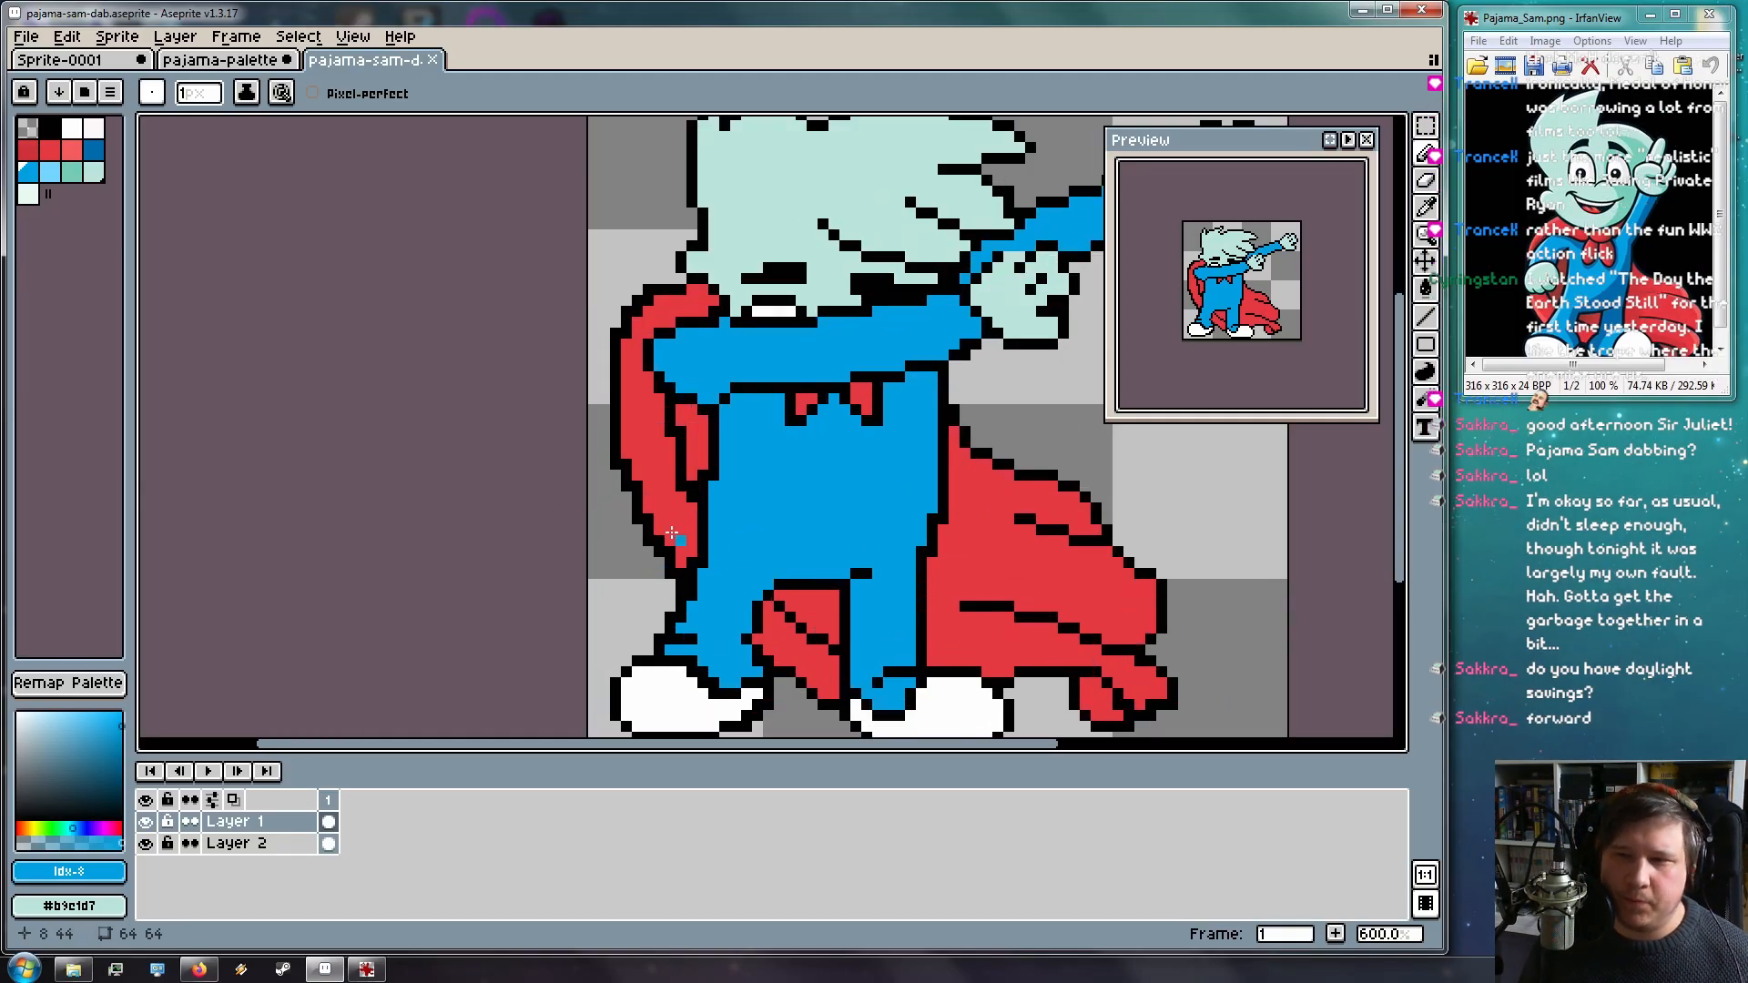
scroll(876, 474, down, 2)
drag(850, 435, 672, 436)
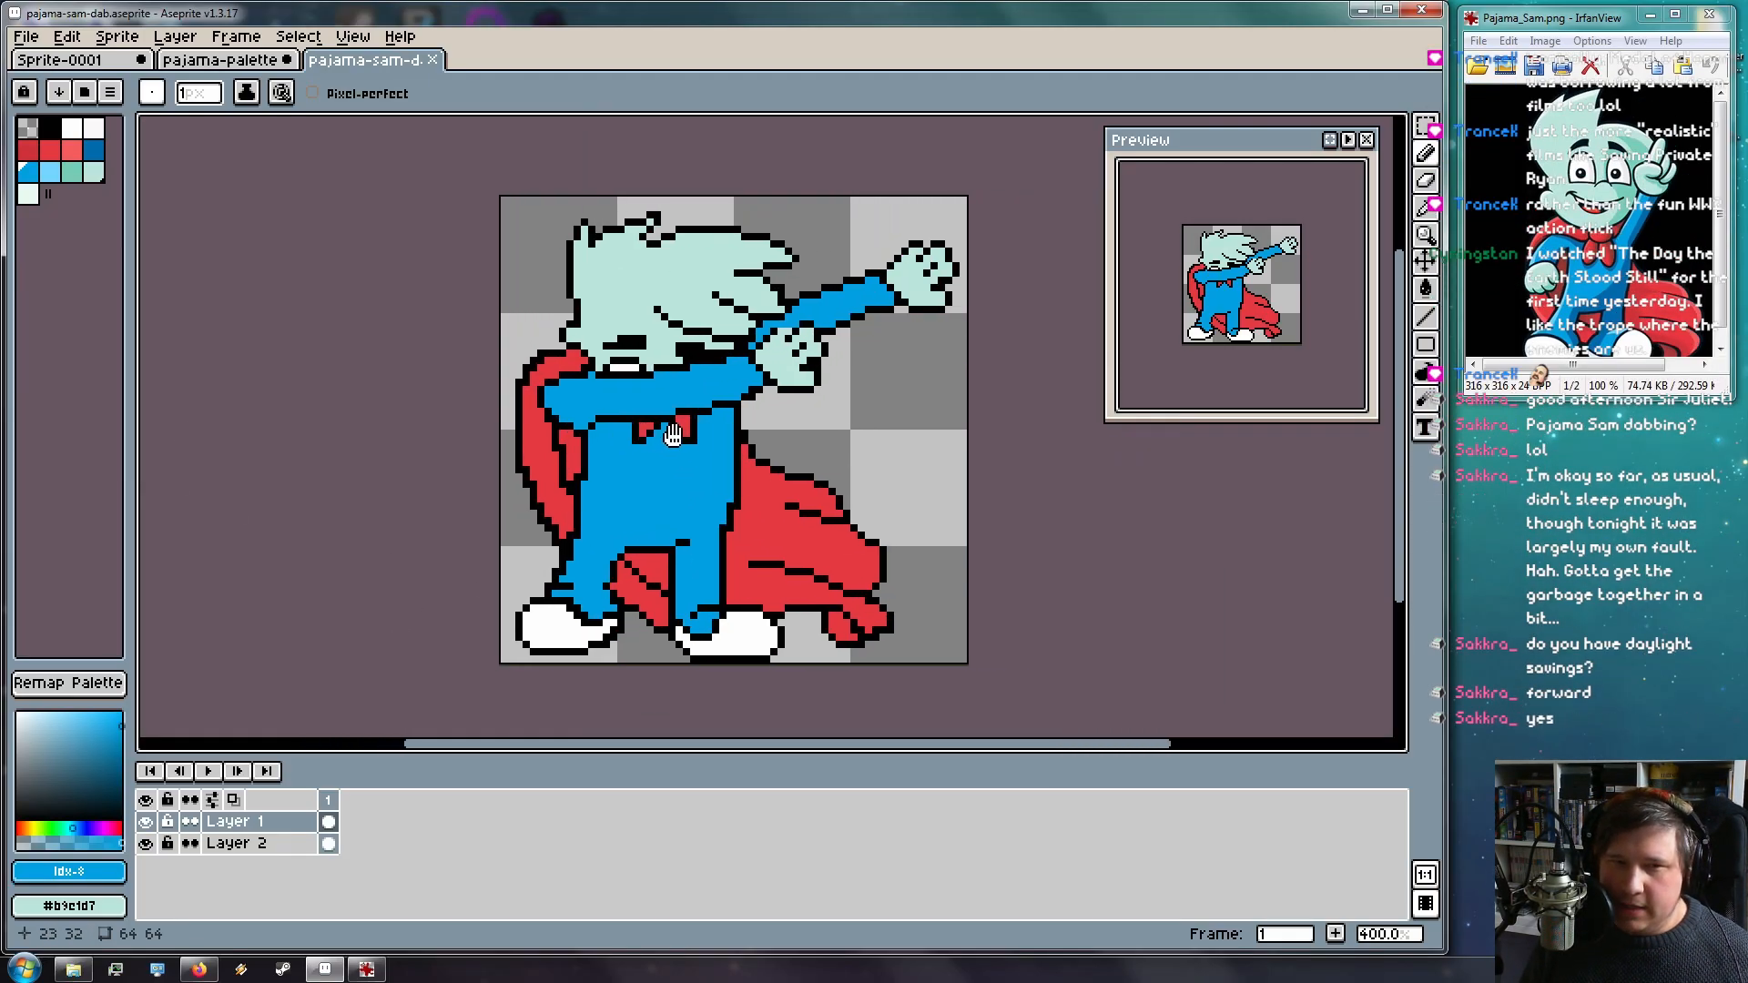
scroll(691, 434, up, 1)
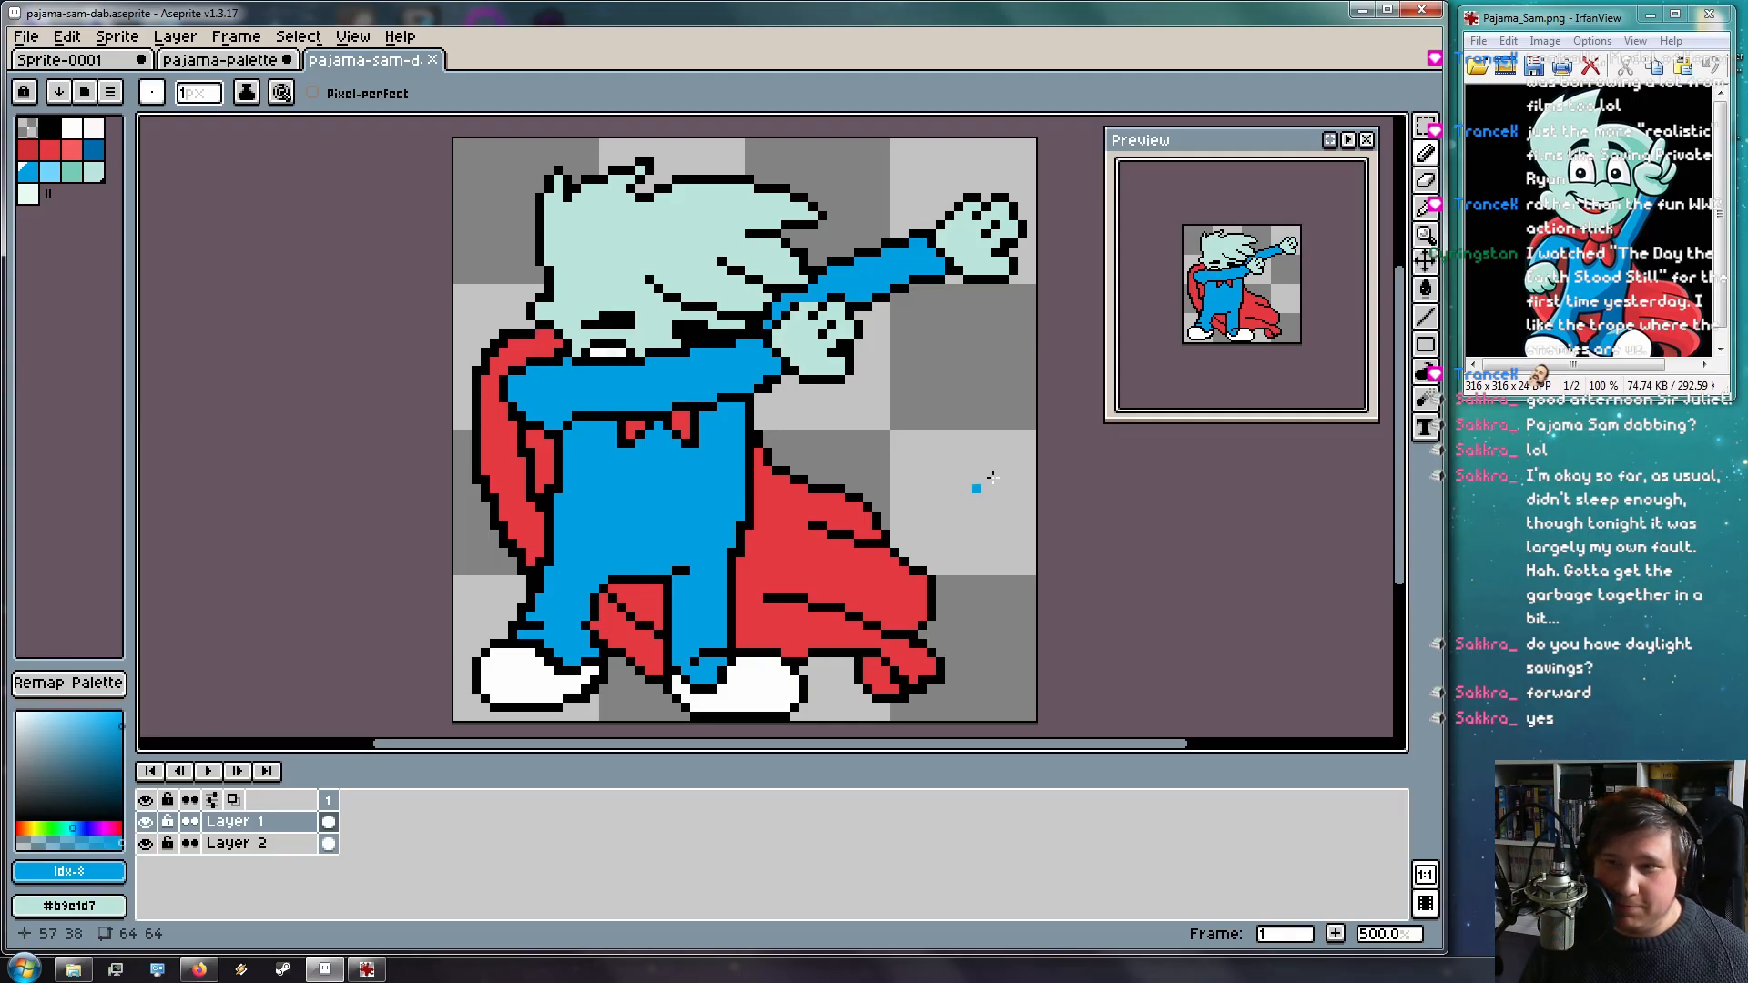
scroll(780, 494, down, 1)
scroll(774, 491, up, 1)
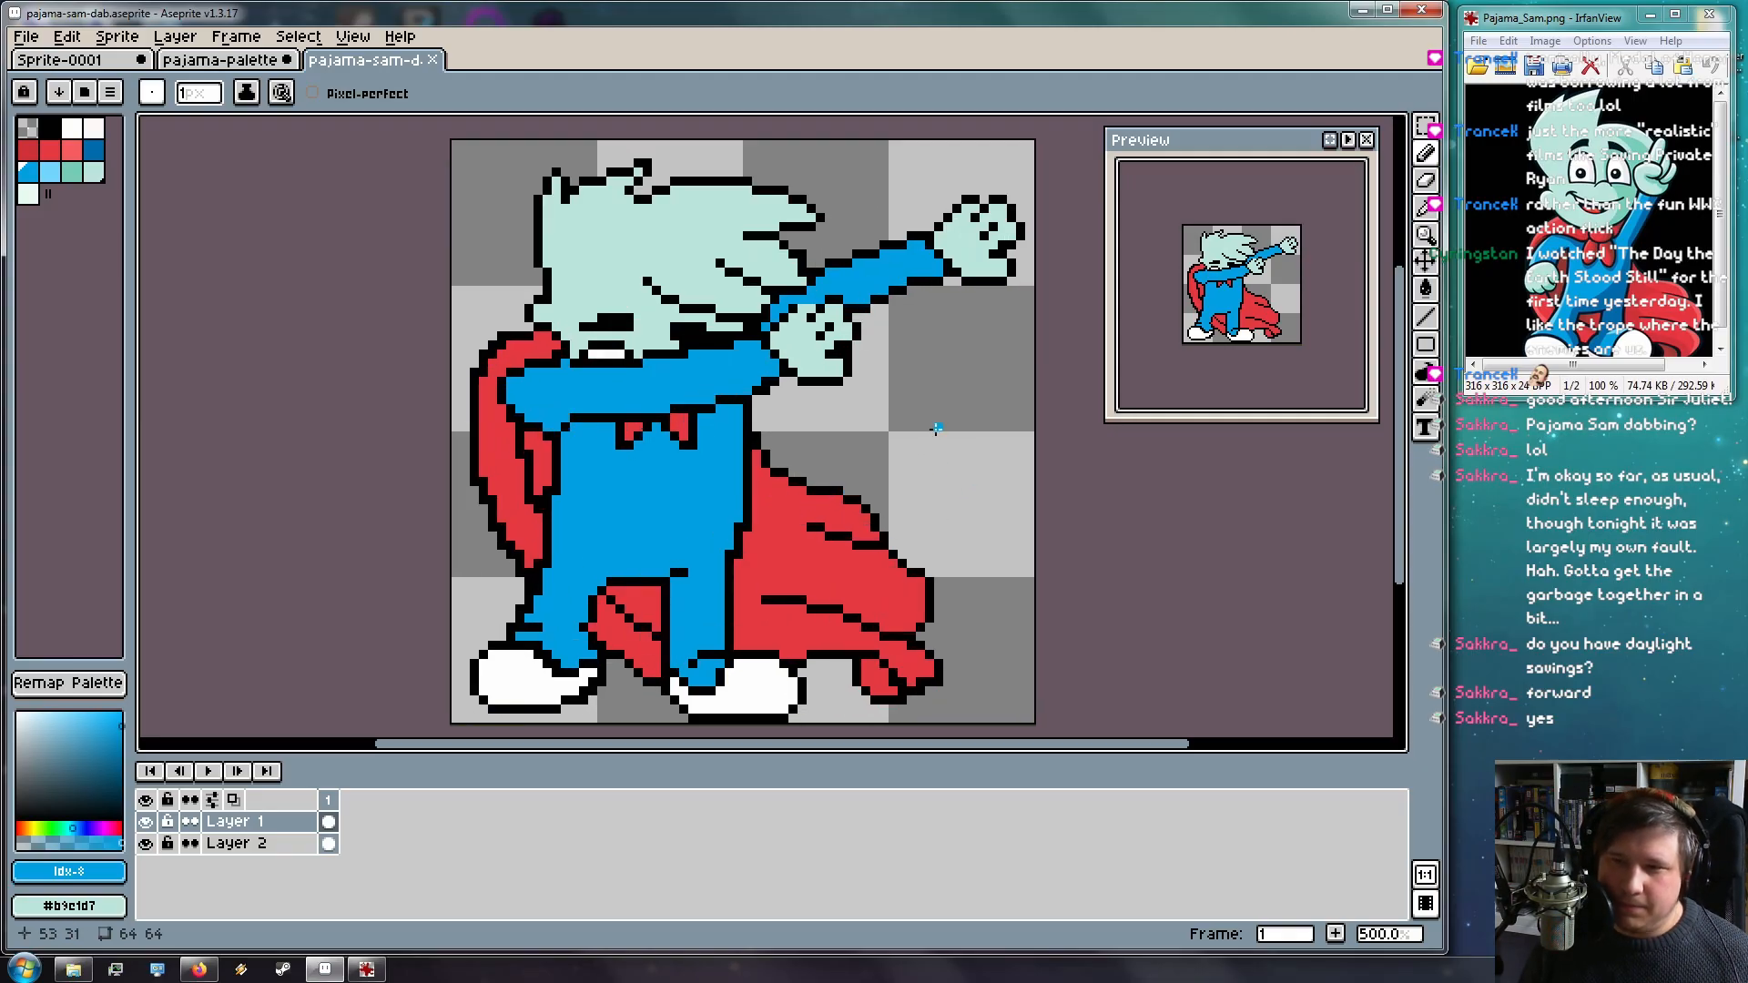
mouse_move(819, 461)
mouse_down()
mouse_move(855, 468)
mouse_move(820, 449)
mouse_up()
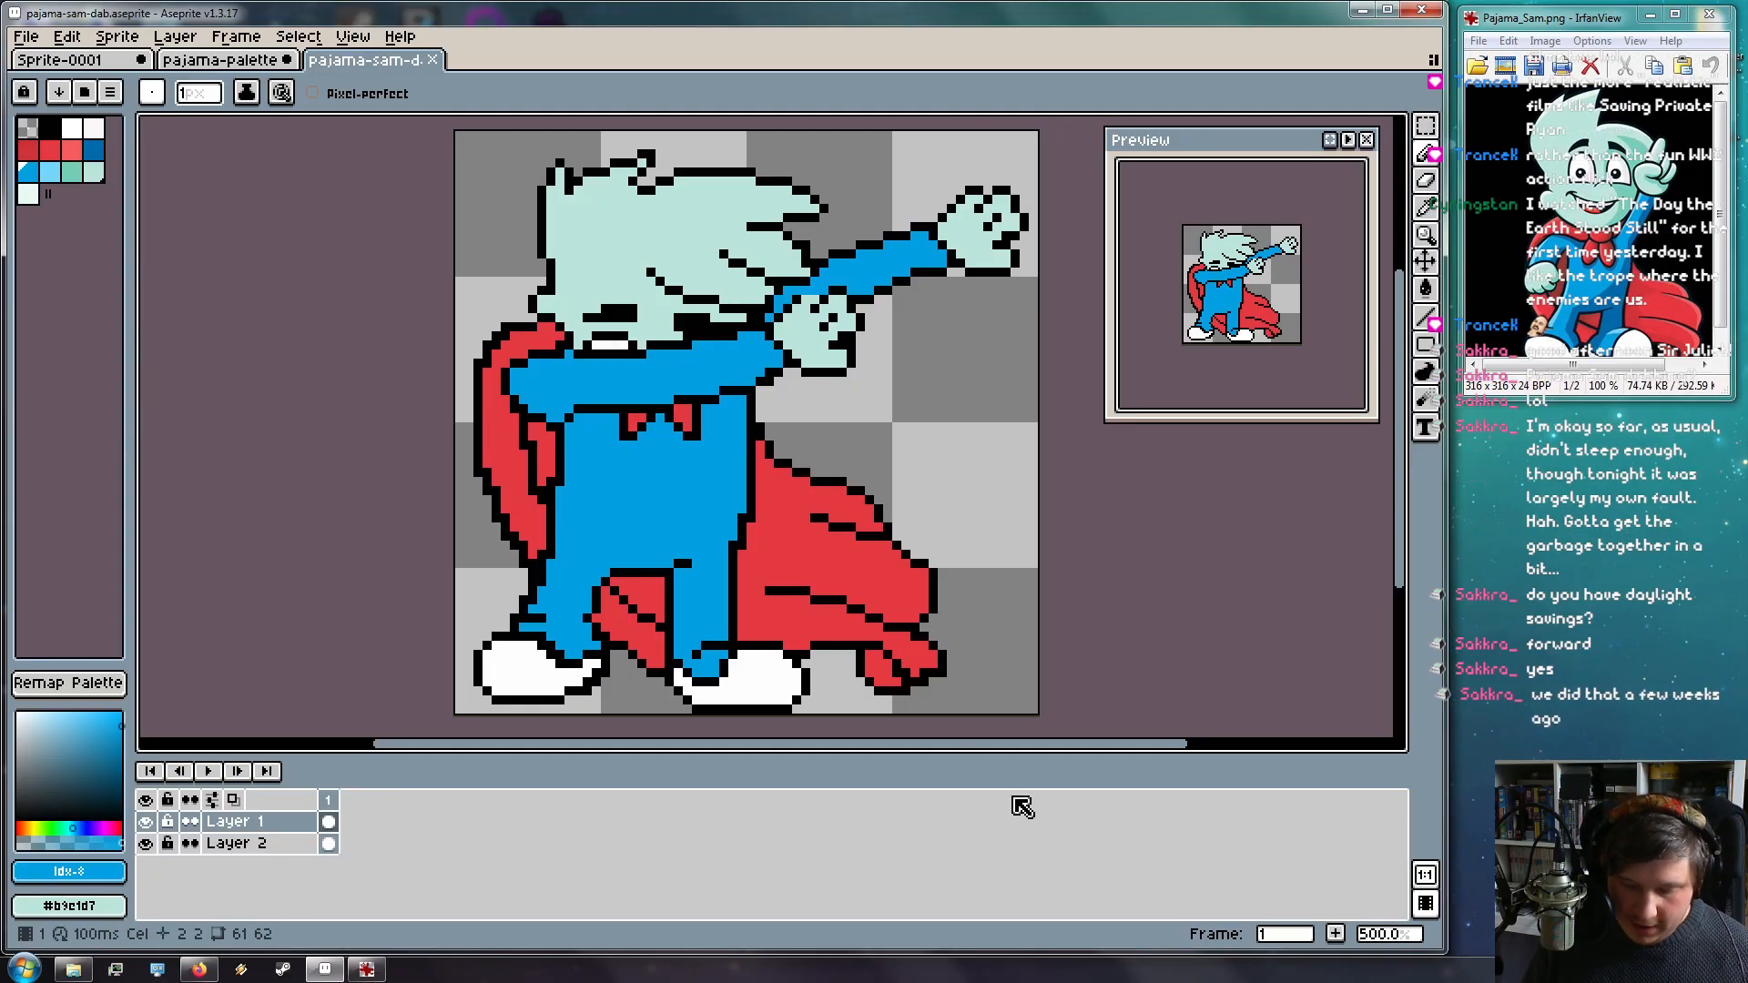
click(94, 149)
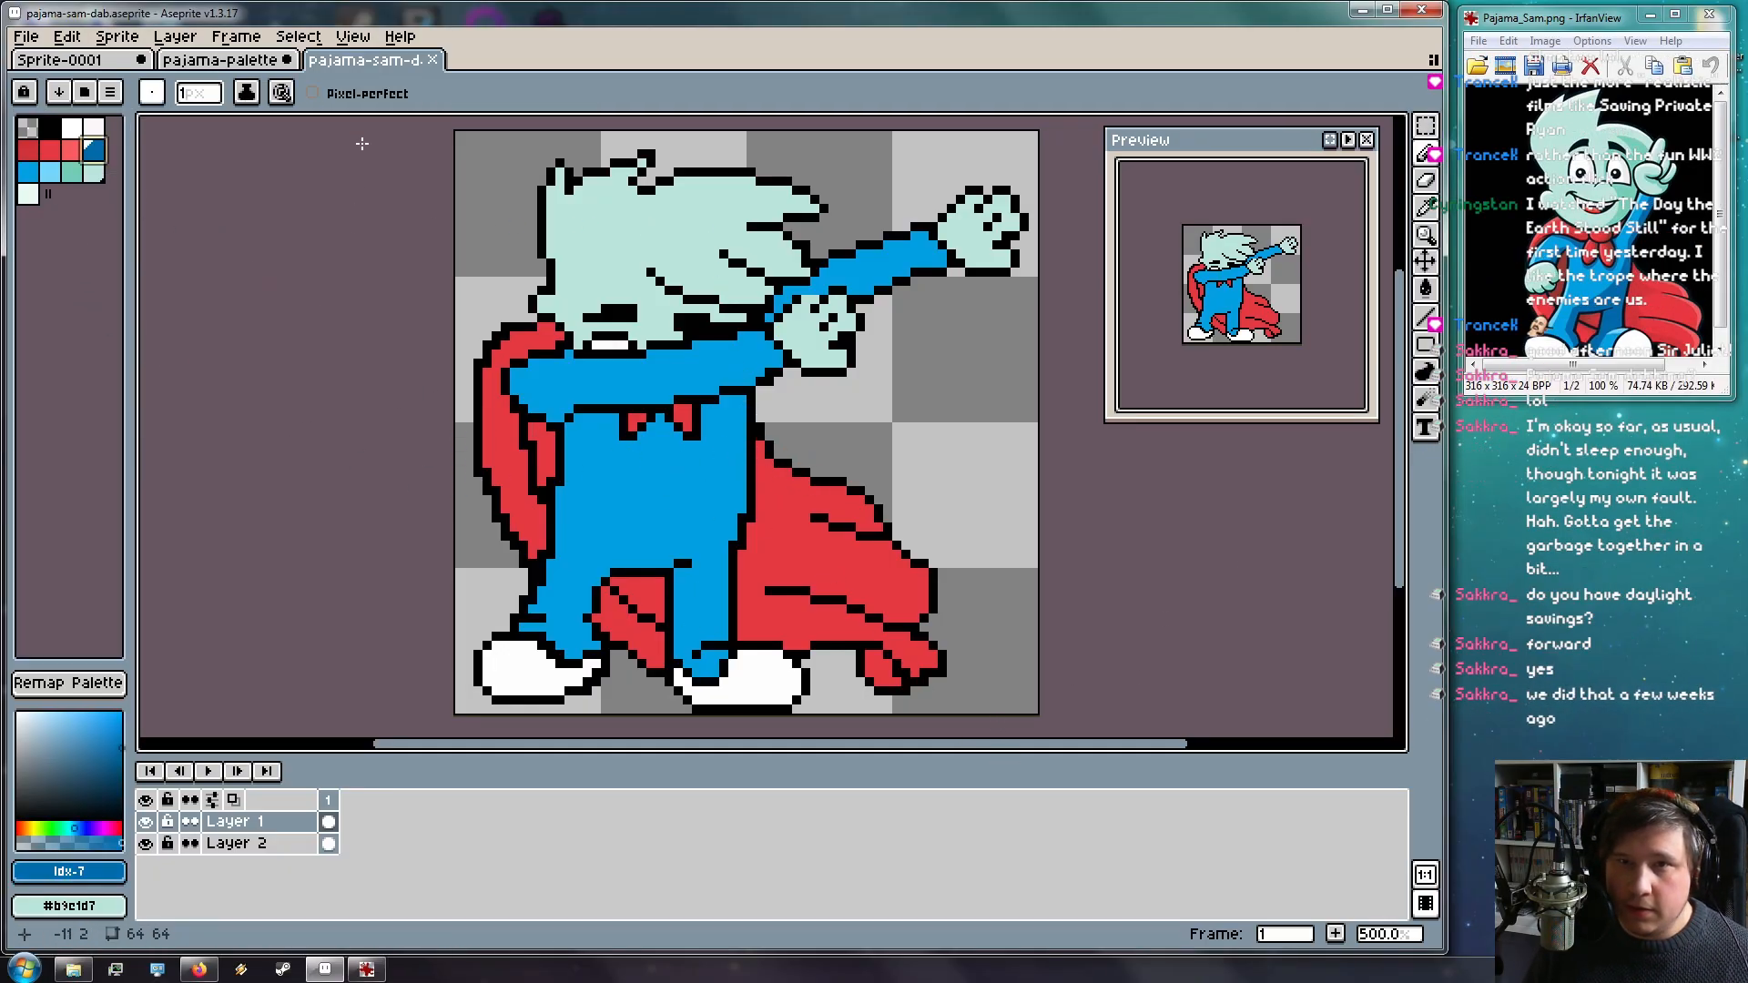
Set the ink to Shading, test and undo a stroke, then bring up Layer 1's actions
click(246, 92)
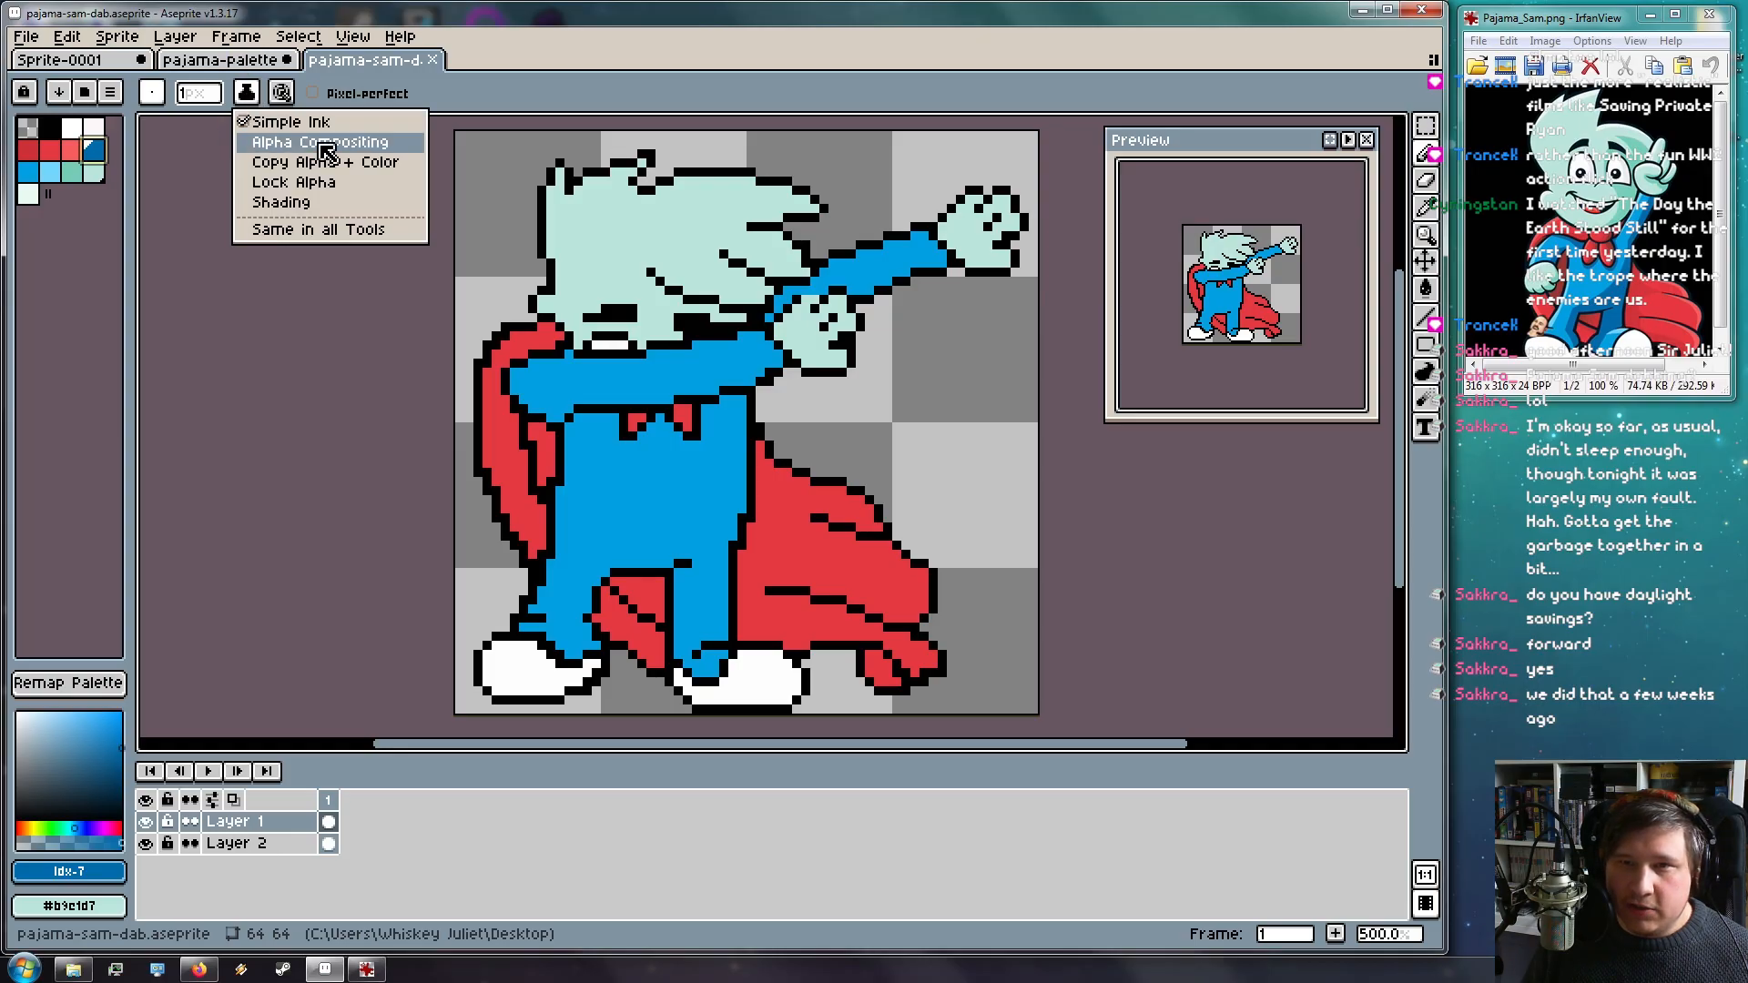
click(400, 197)
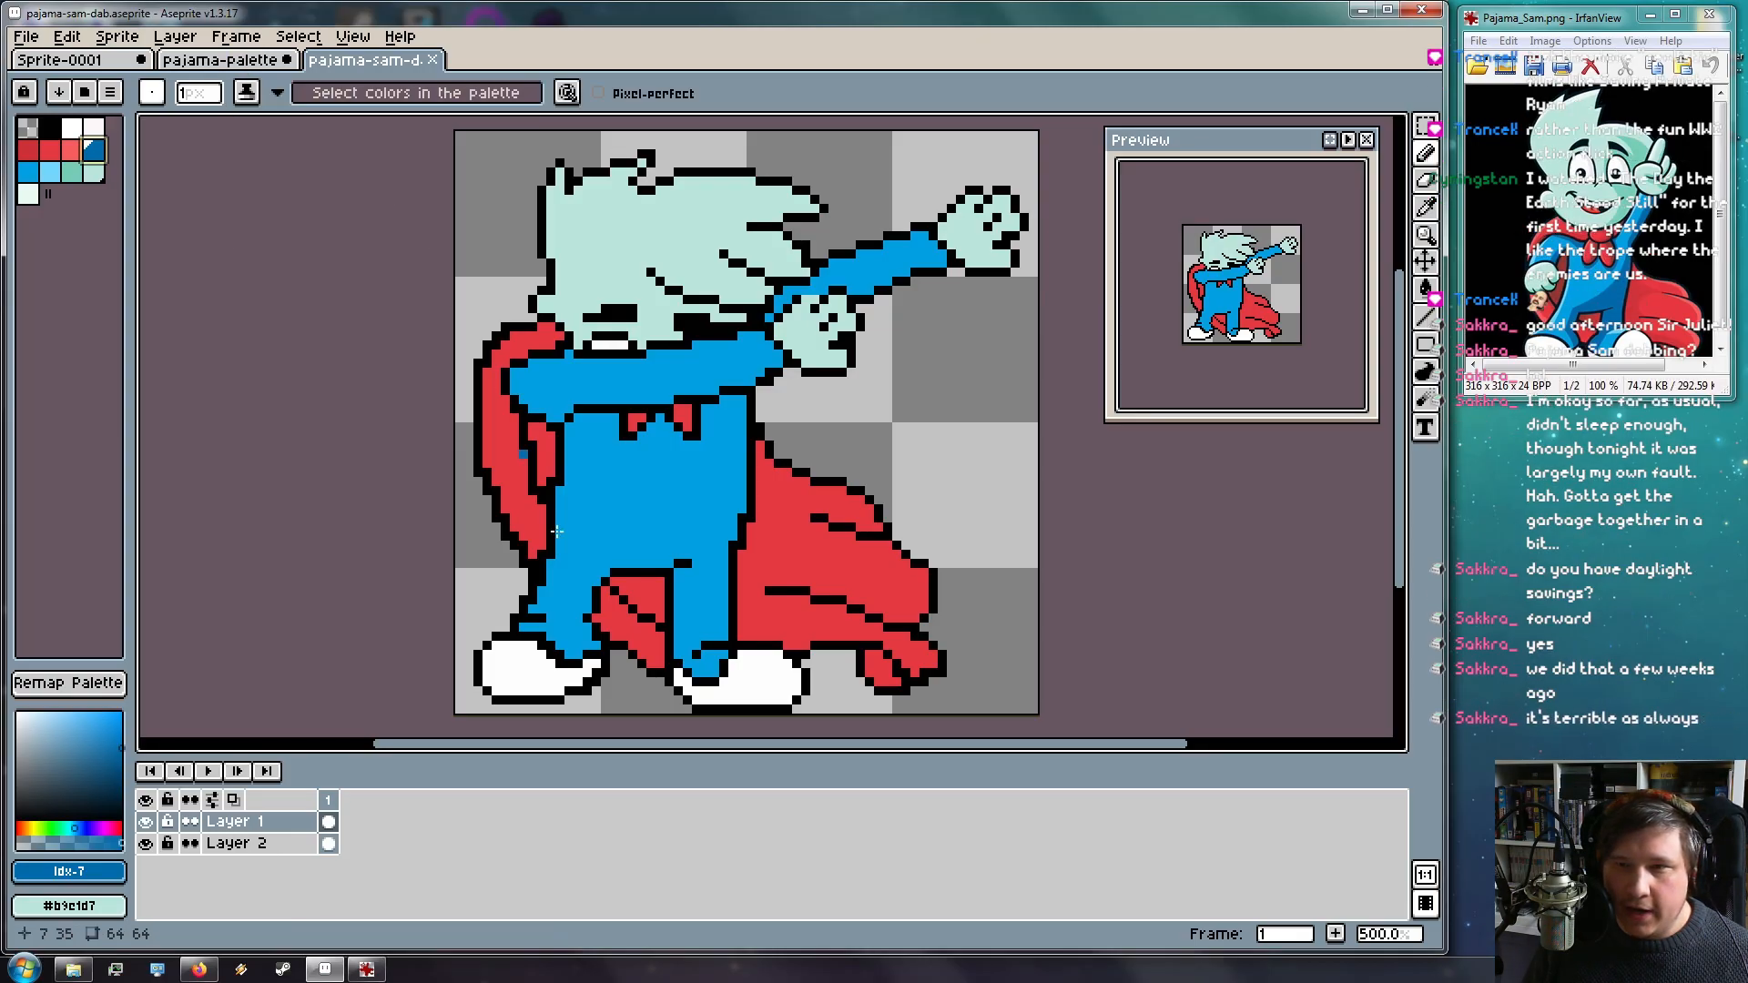
drag(740, 426, 738, 484)
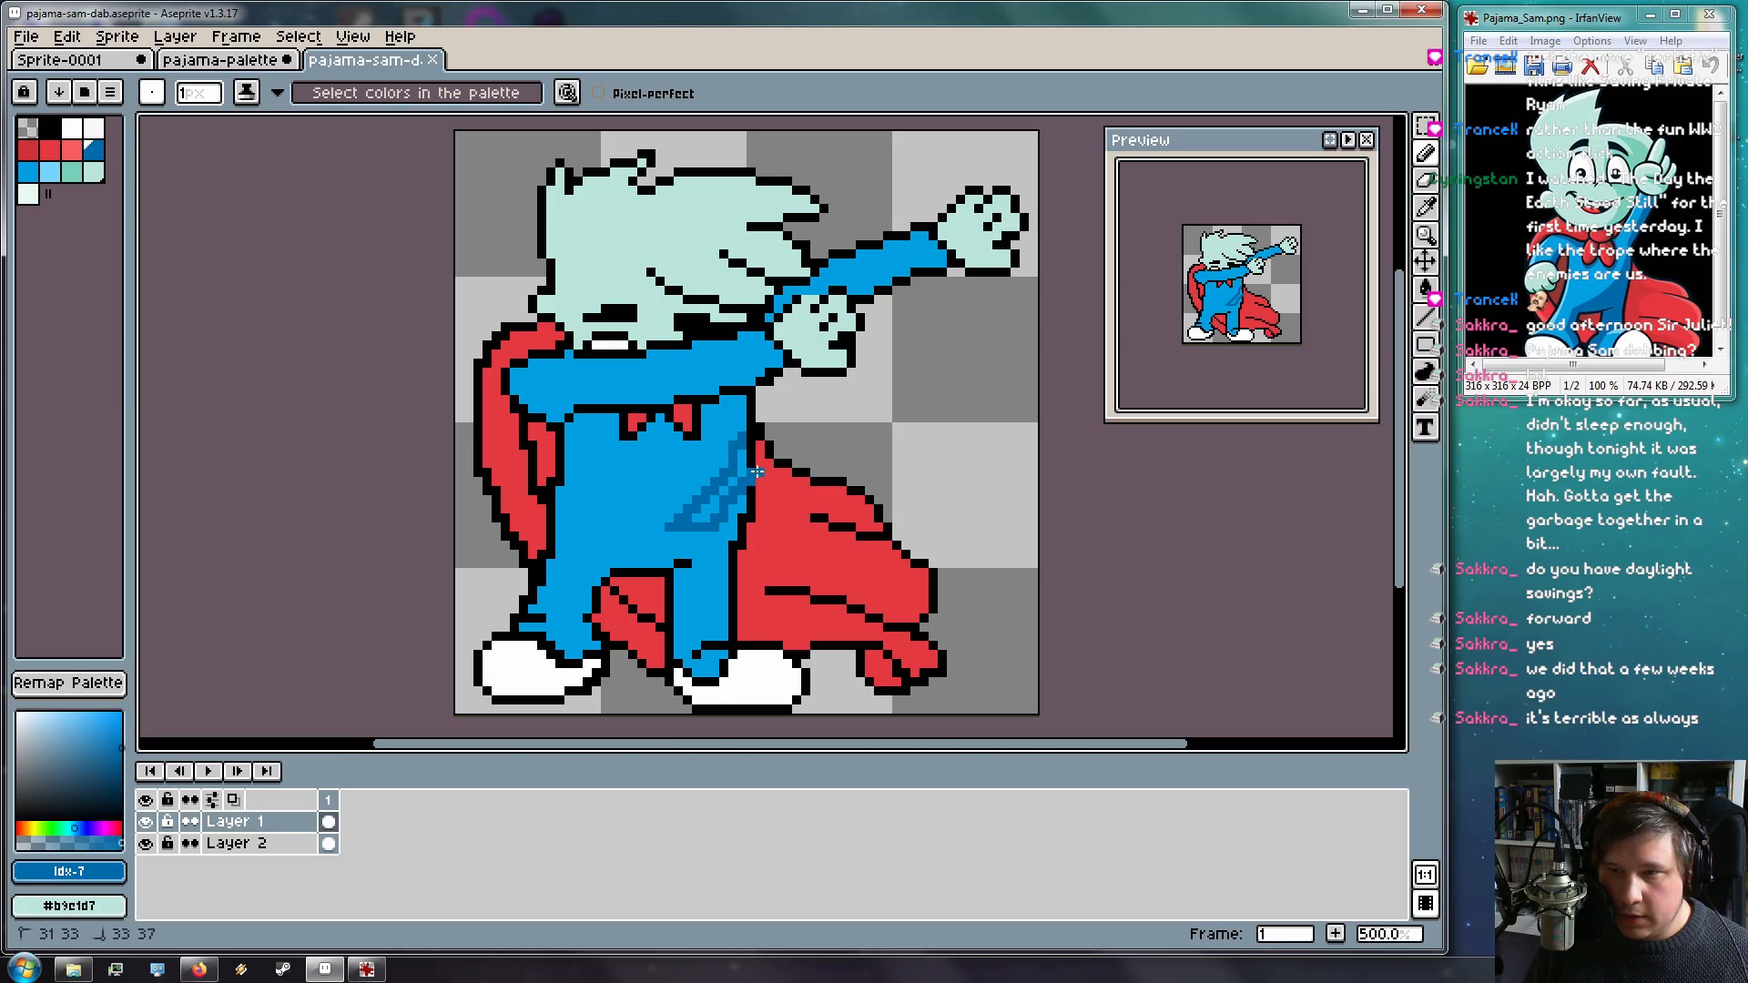
key(ctrl+z)
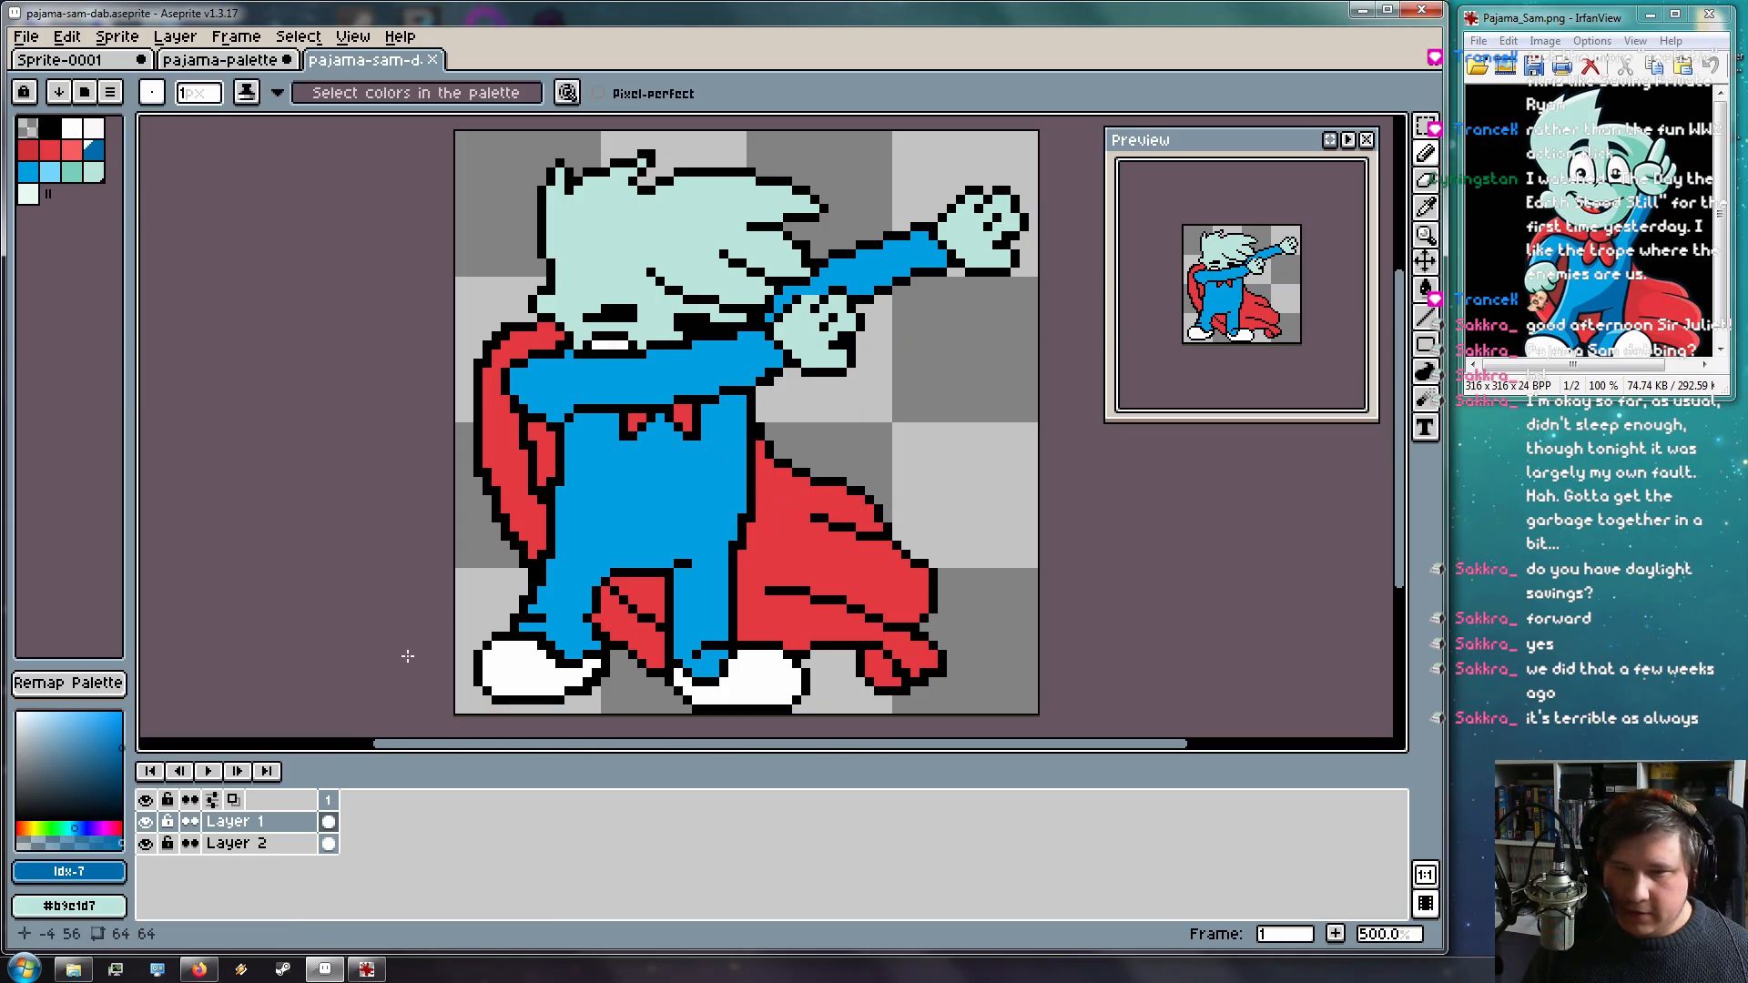
right_click(252, 823)
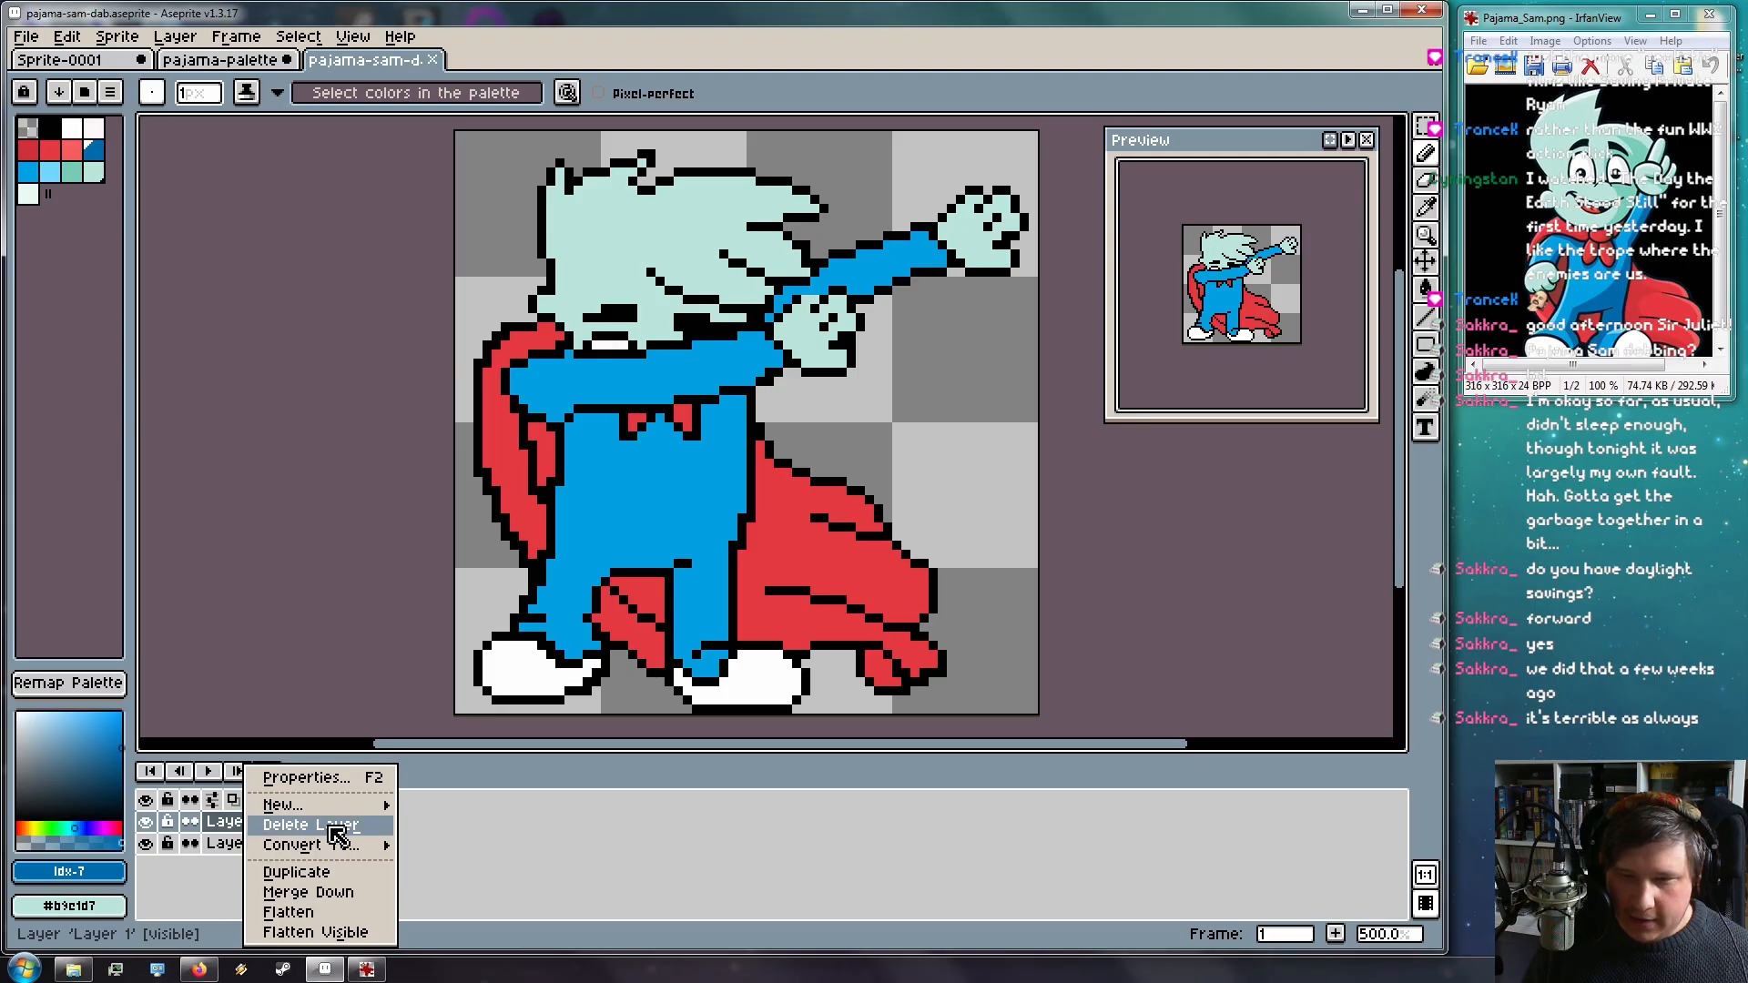
Merge Layer 1 down and Magic Wand-select all black outline pixels with Contiguous off
click(369, 892)
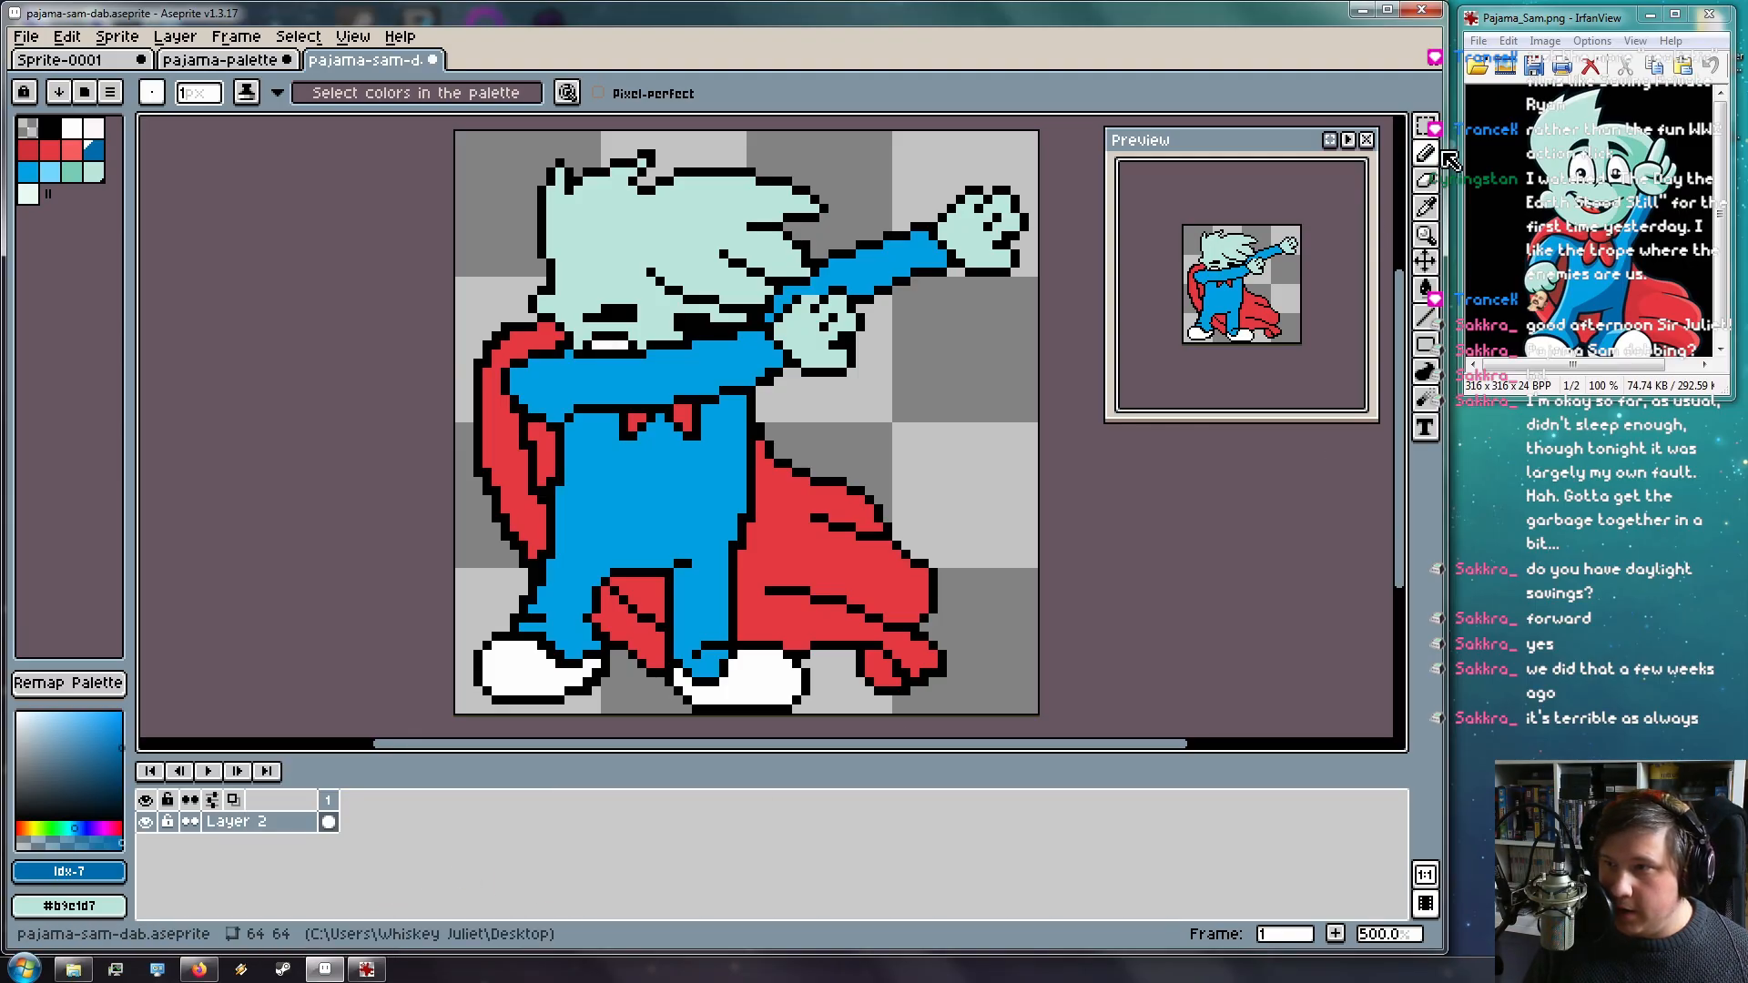
click(1426, 129)
click(1397, 128)
click(701, 319)
click(769, 93)
click(678, 332)
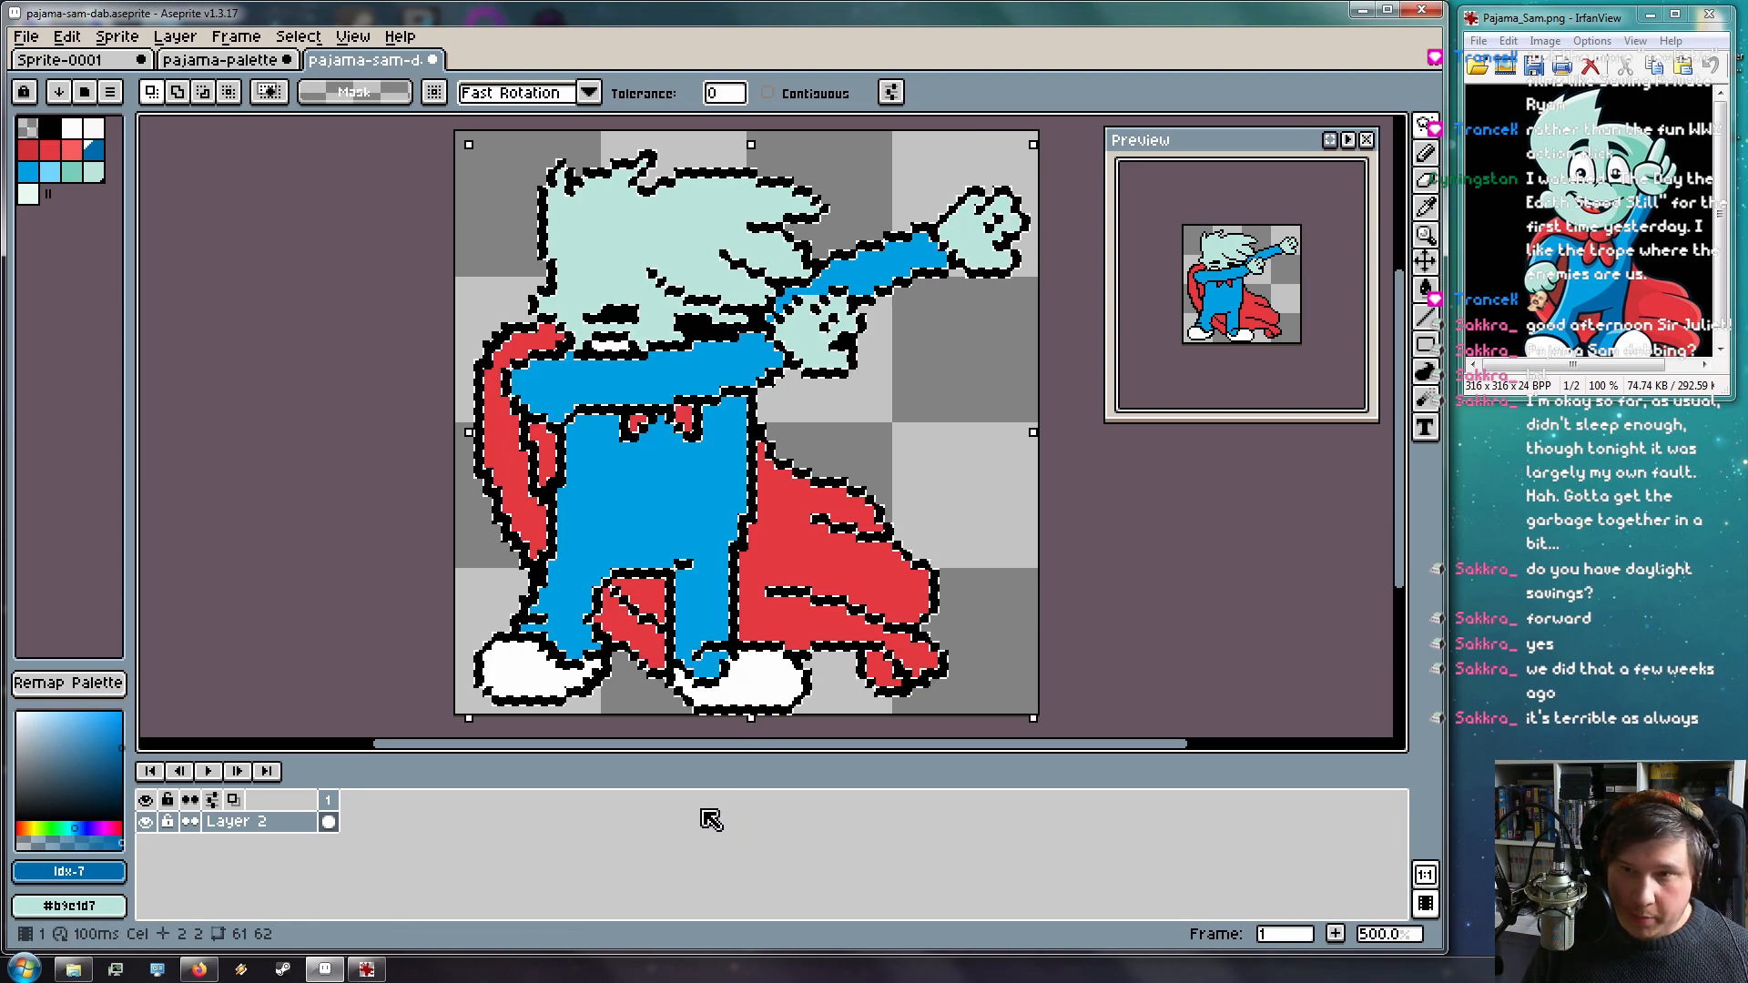
Add a new empty Layer 3 and drop the selection
click(175, 36)
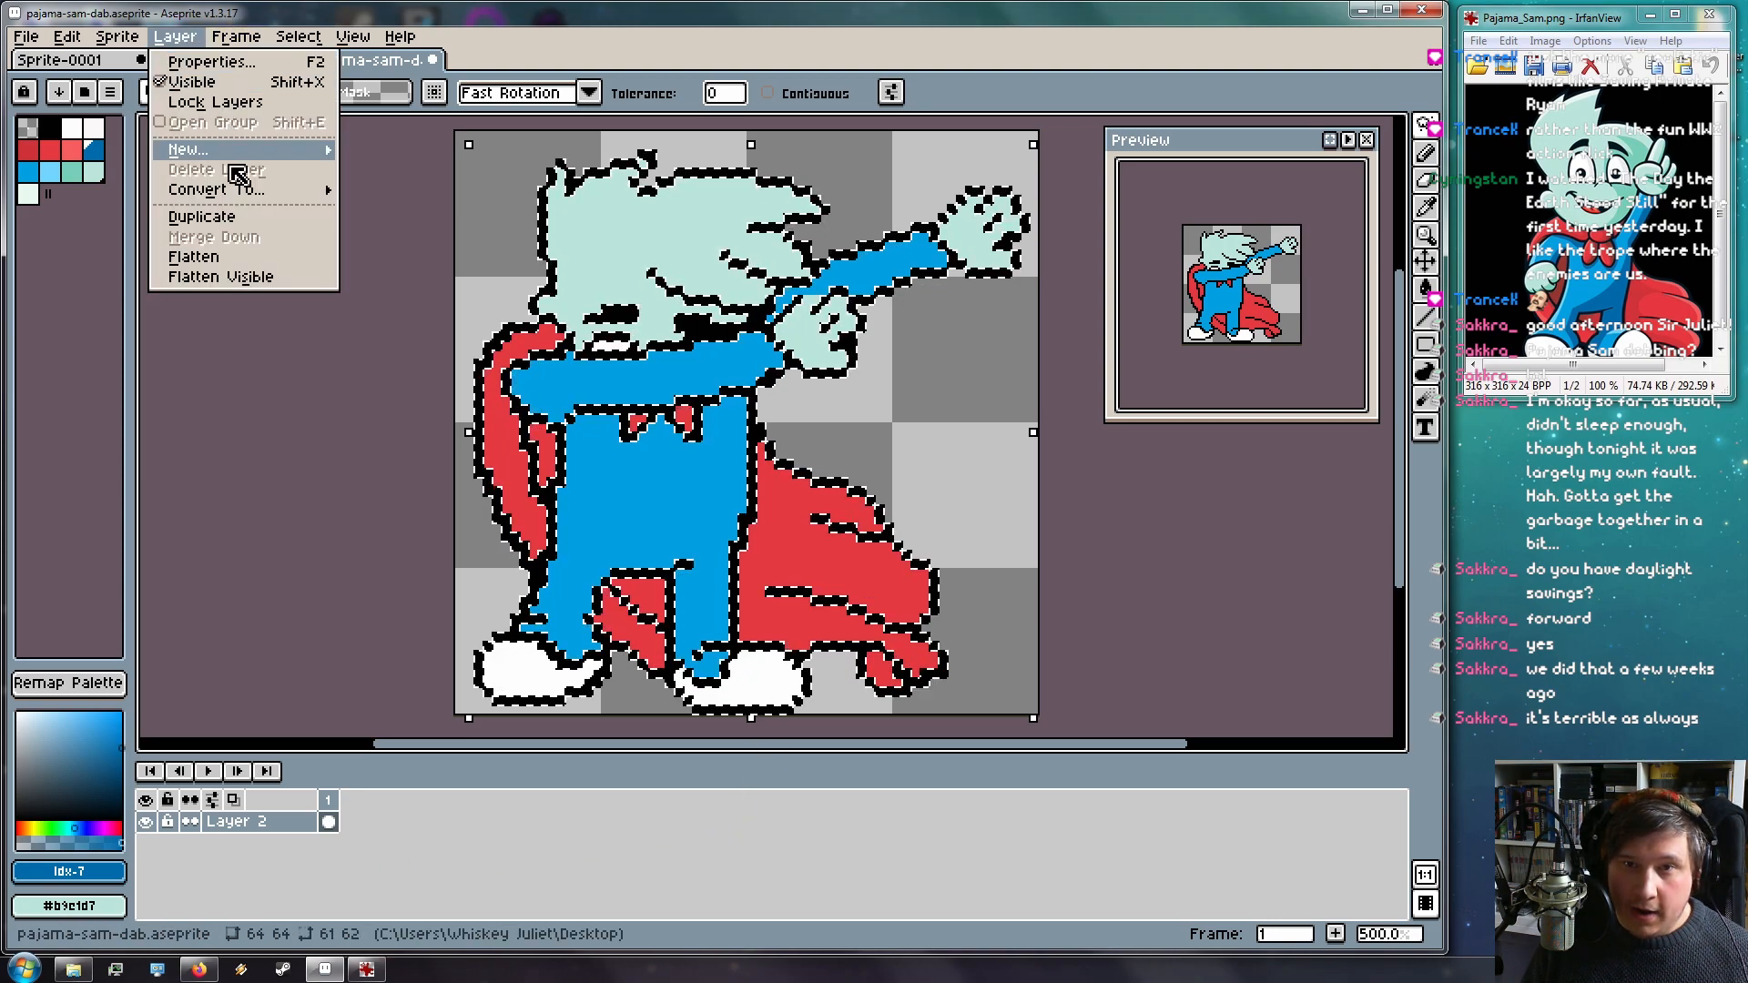
mouse_move(281, 151)
click(391, 155)
key(ctrl+d)
Make Layer 2 active with the Pencil, back on the pajama-sam-dab sprite
click(232, 844)
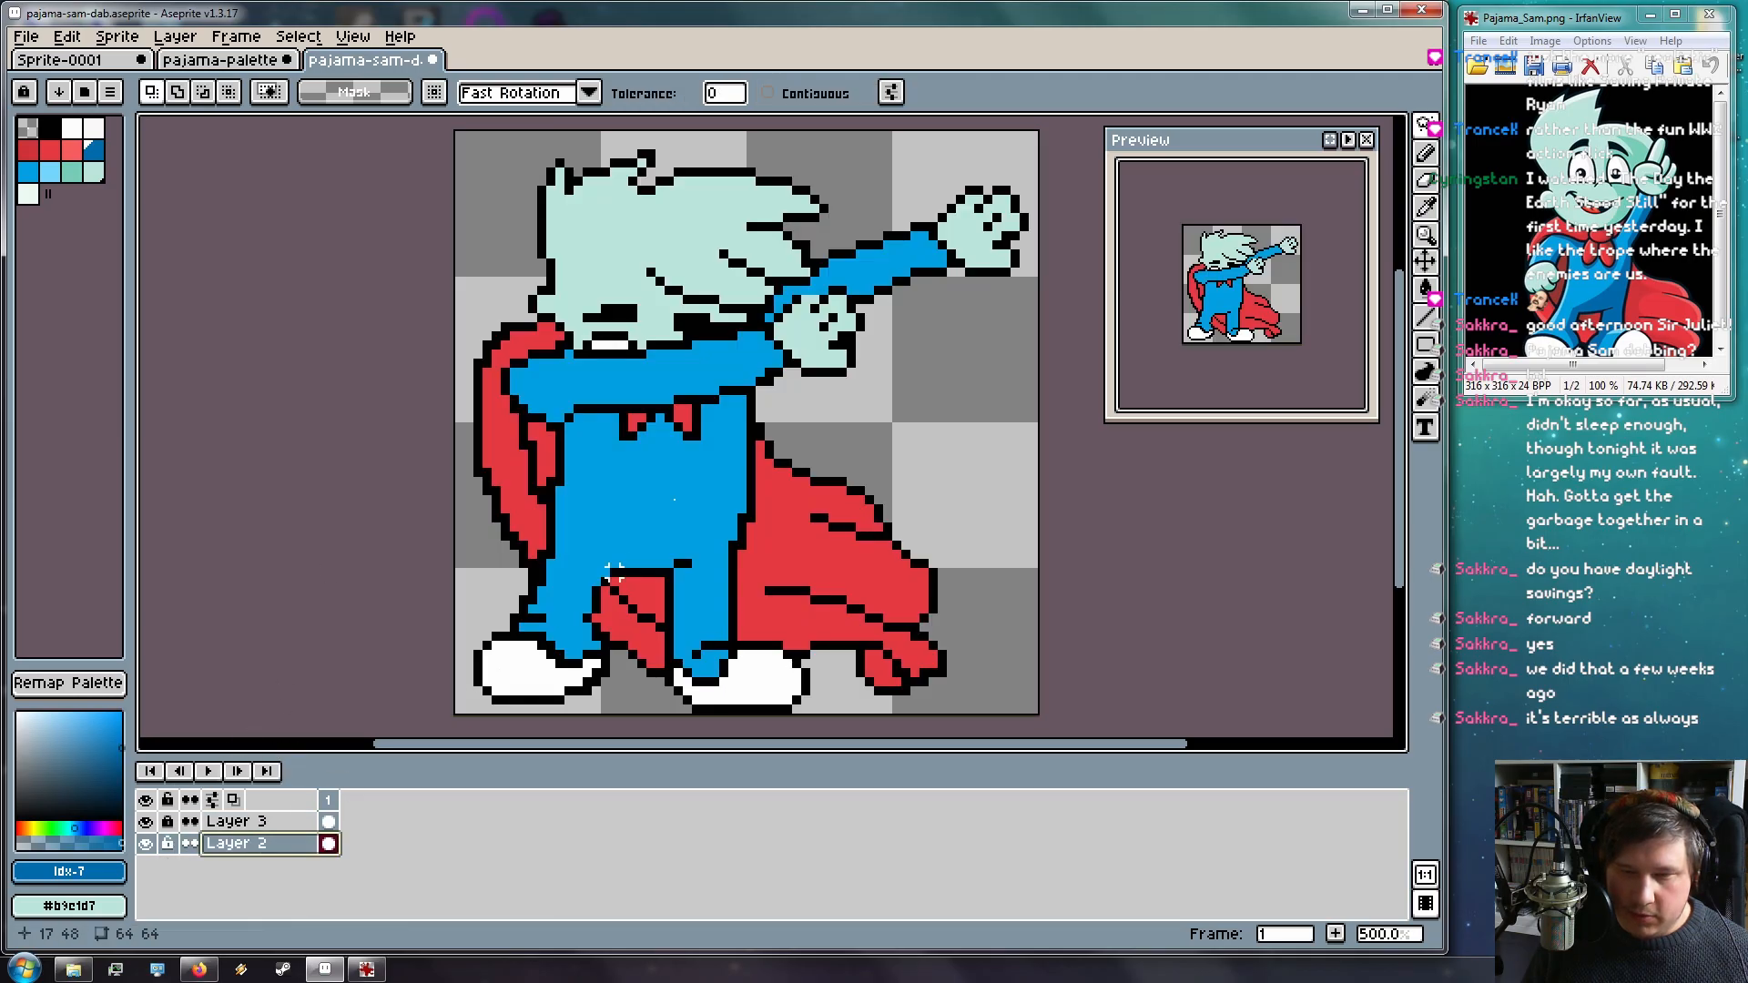
key(b)
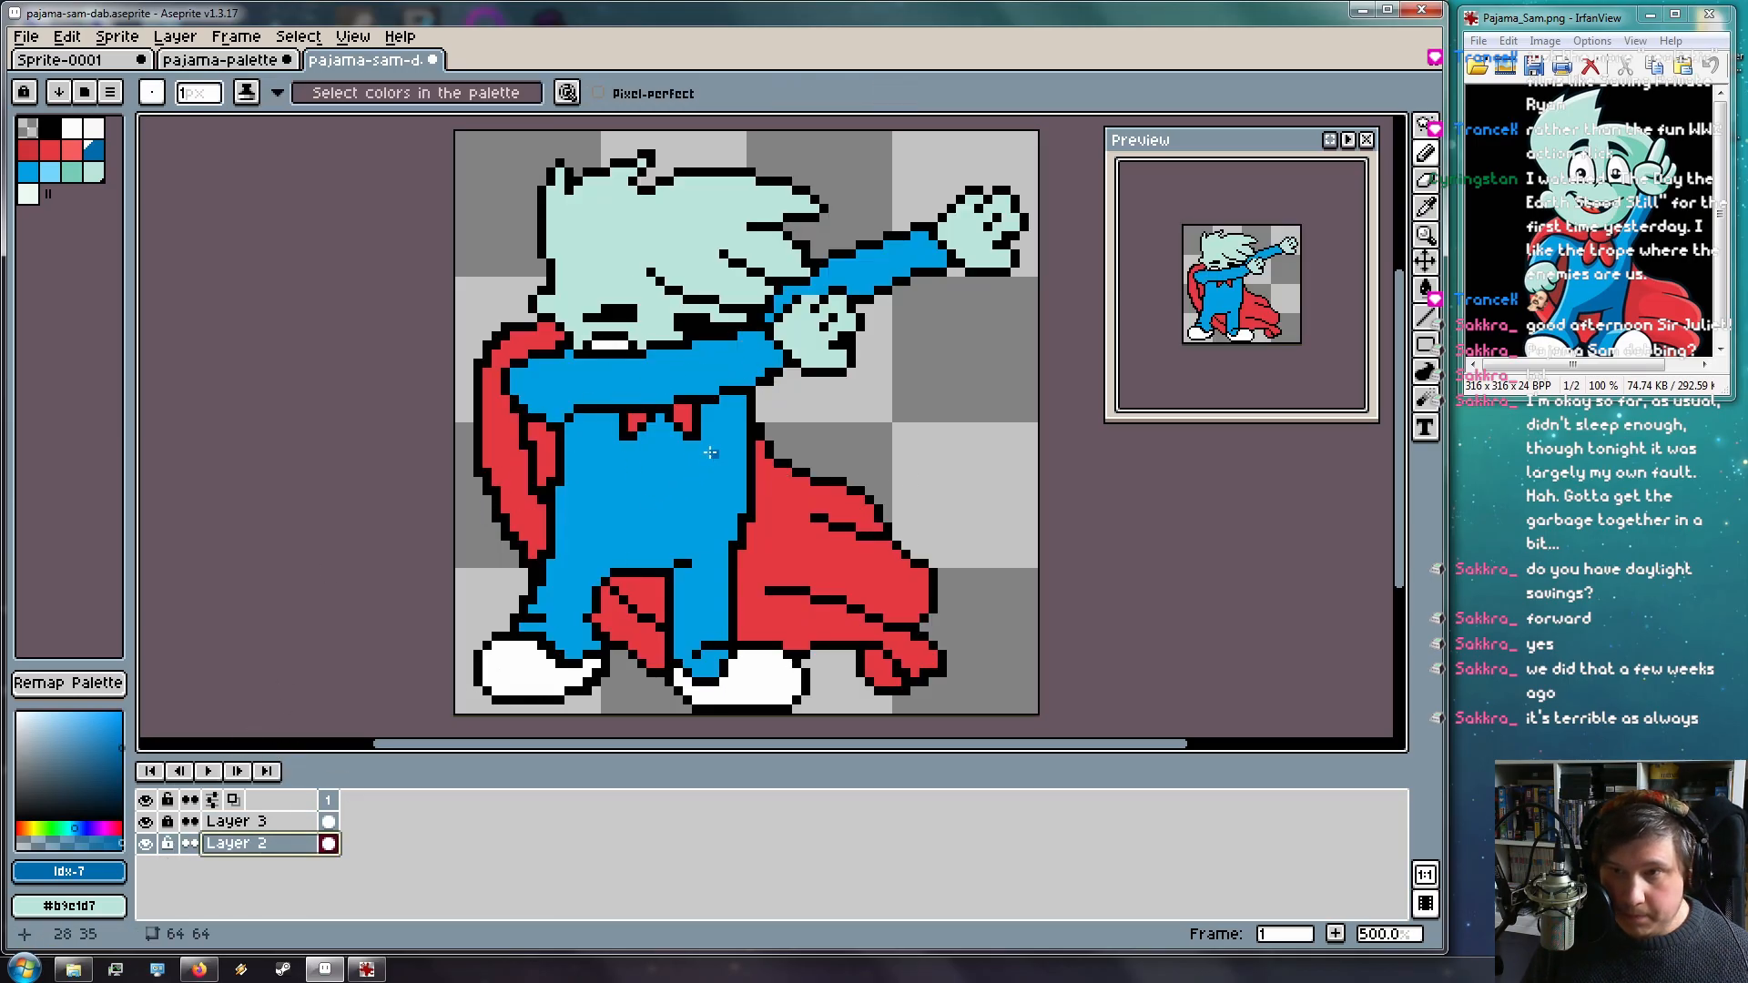
click(241, 61)
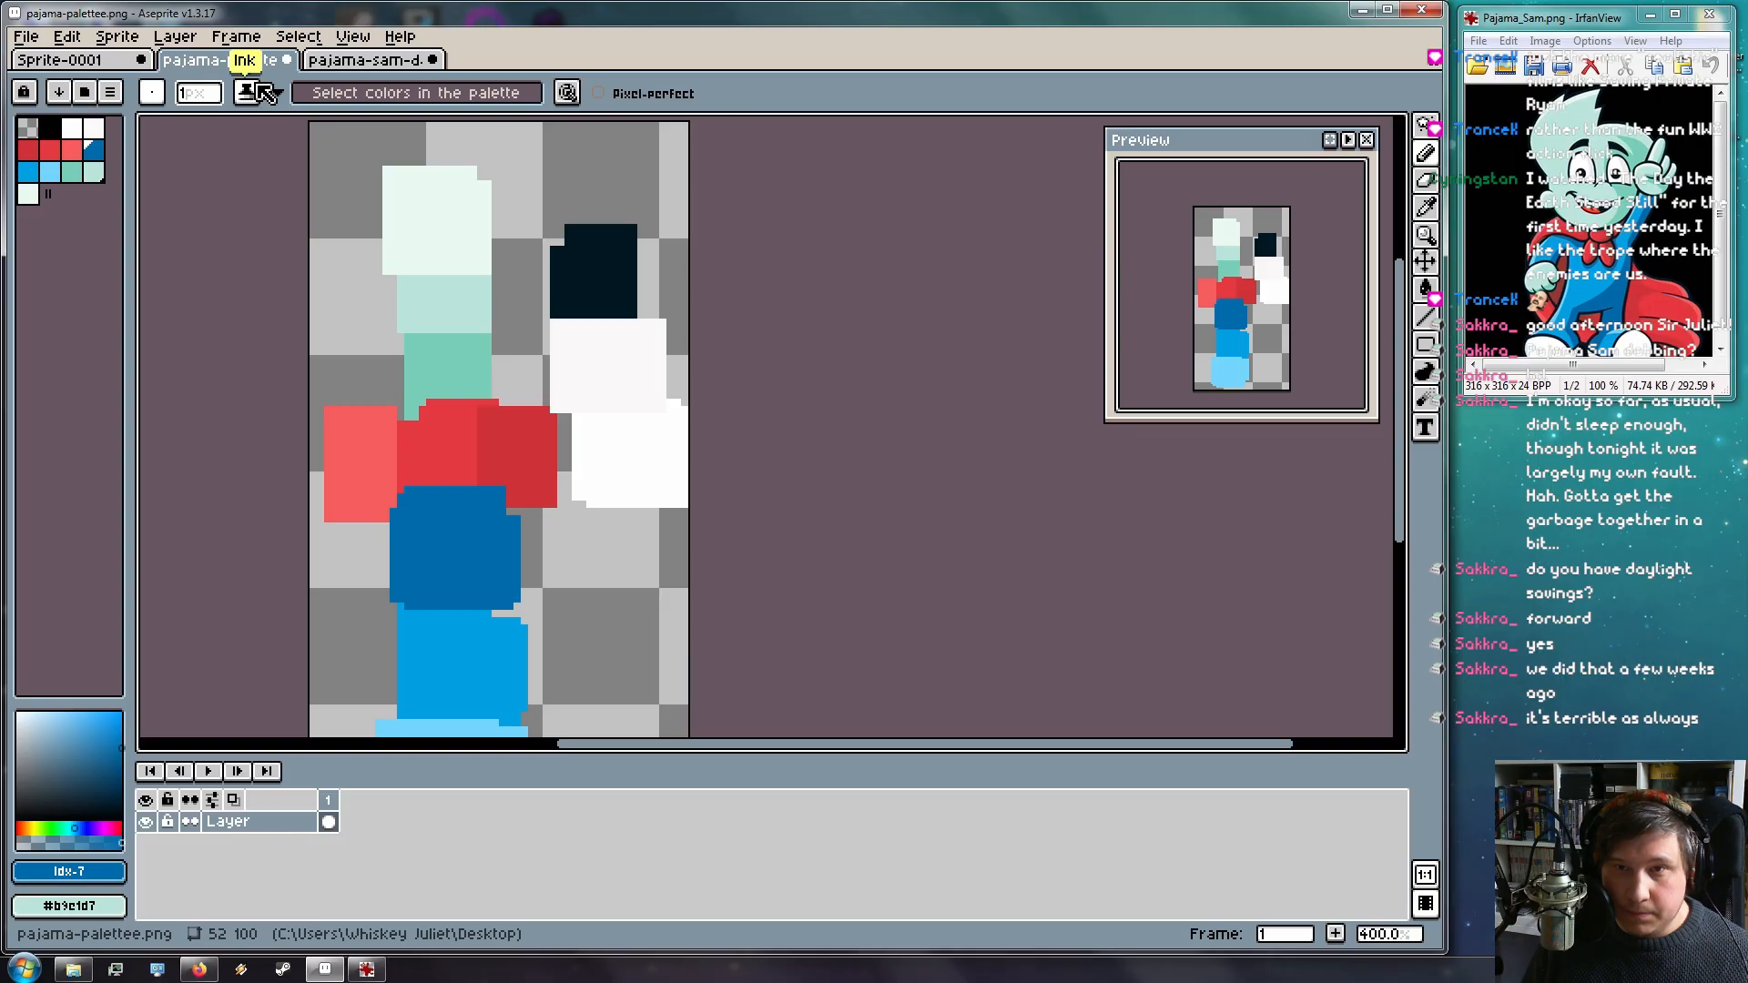
click(328, 60)
click(250, 92)
Switch to Simple Ink and shade the raised arm's underside in darker blue
click(345, 123)
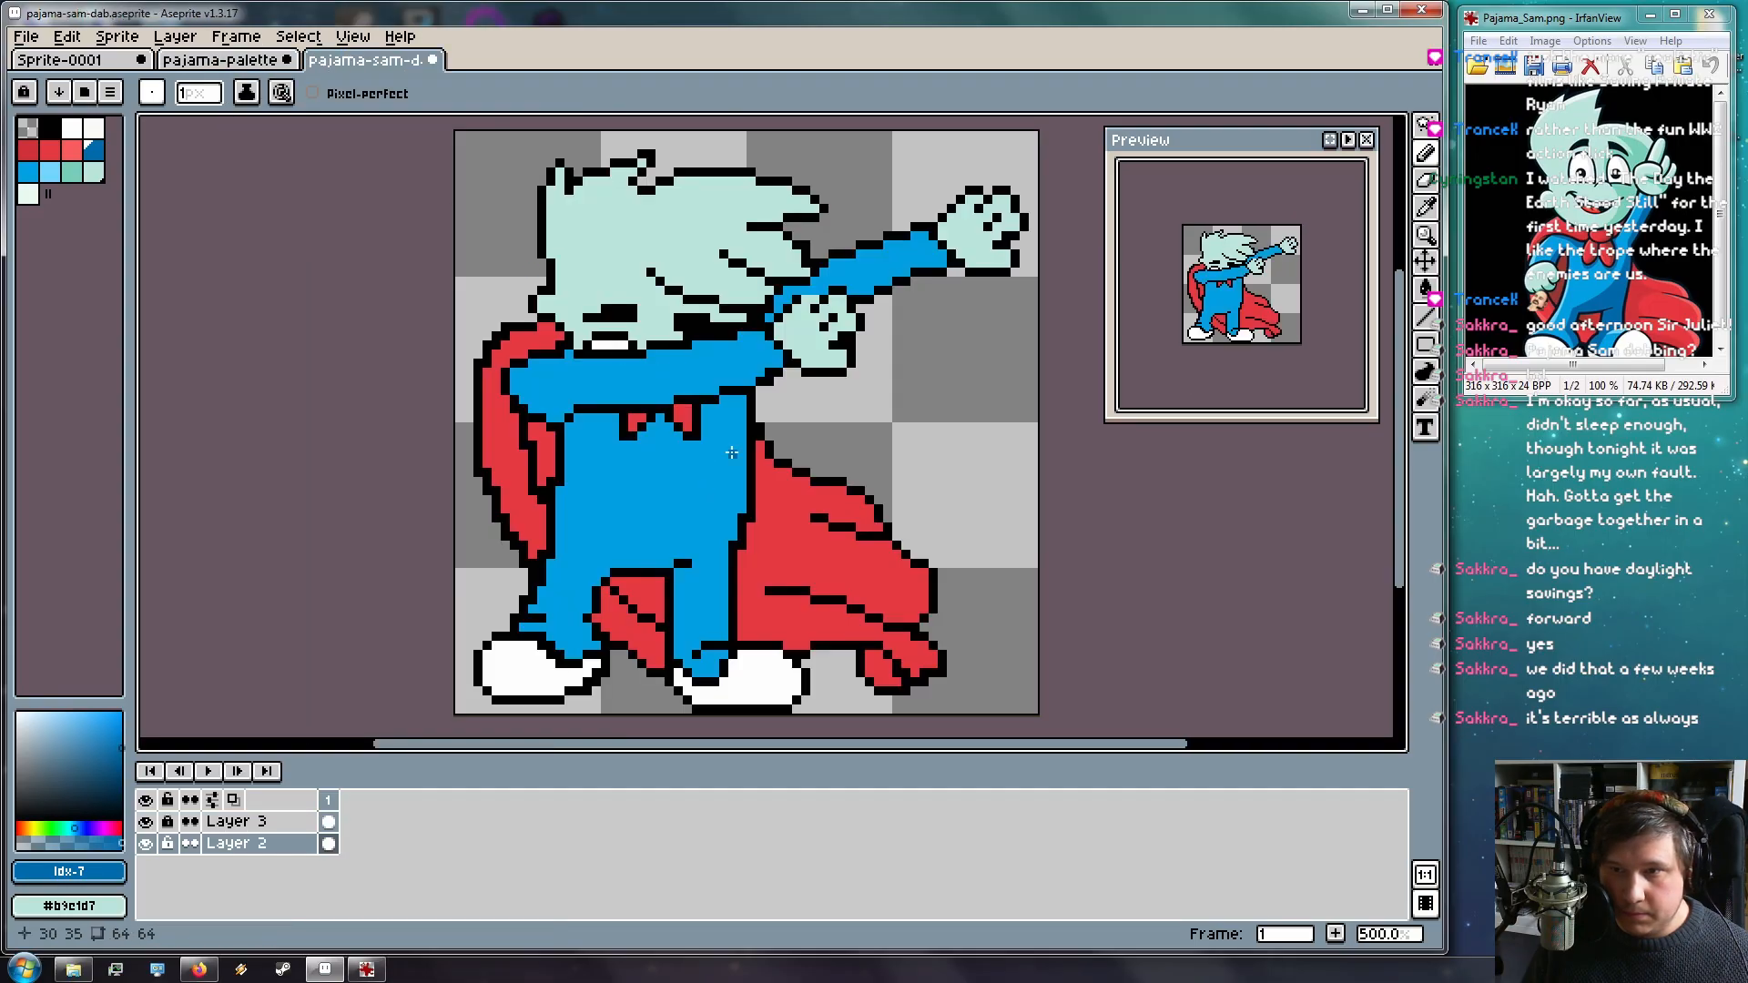
mouse_move(939, 251)
mouse_down()
mouse_move(851, 290)
mouse_move(895, 271)
mouse_up()
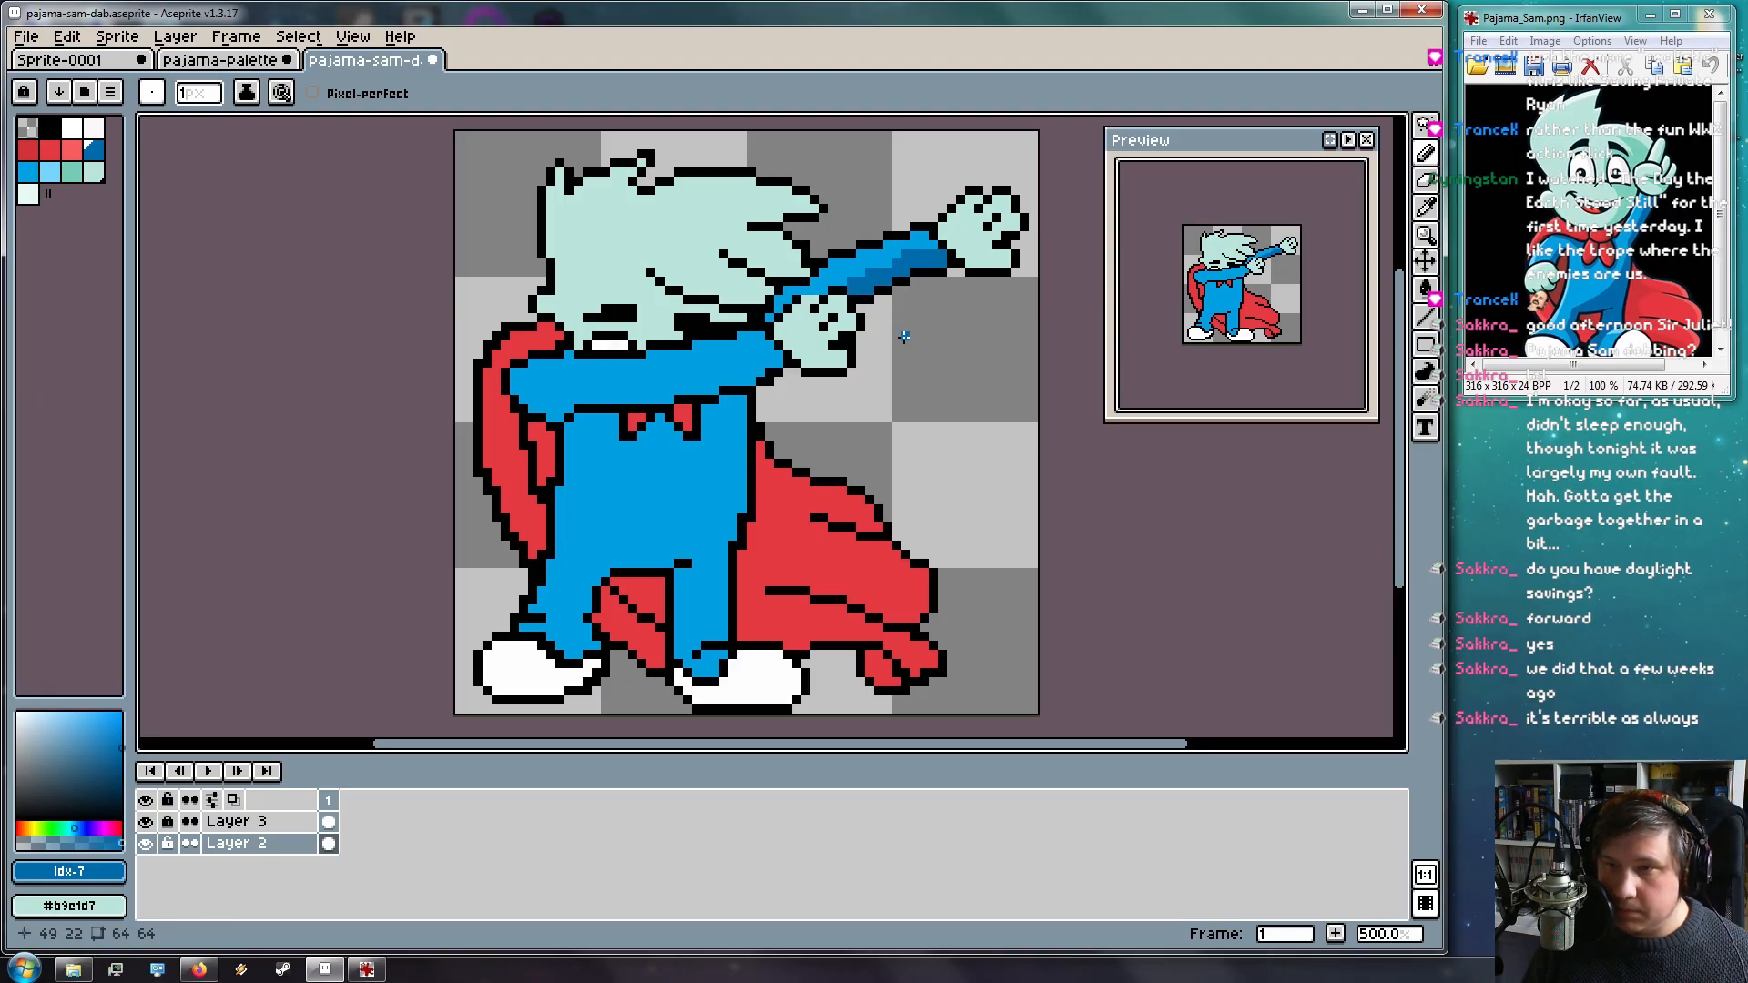
key(ctrl+z)
scroll(938, 339, up, 4)
key(ctrl+z)
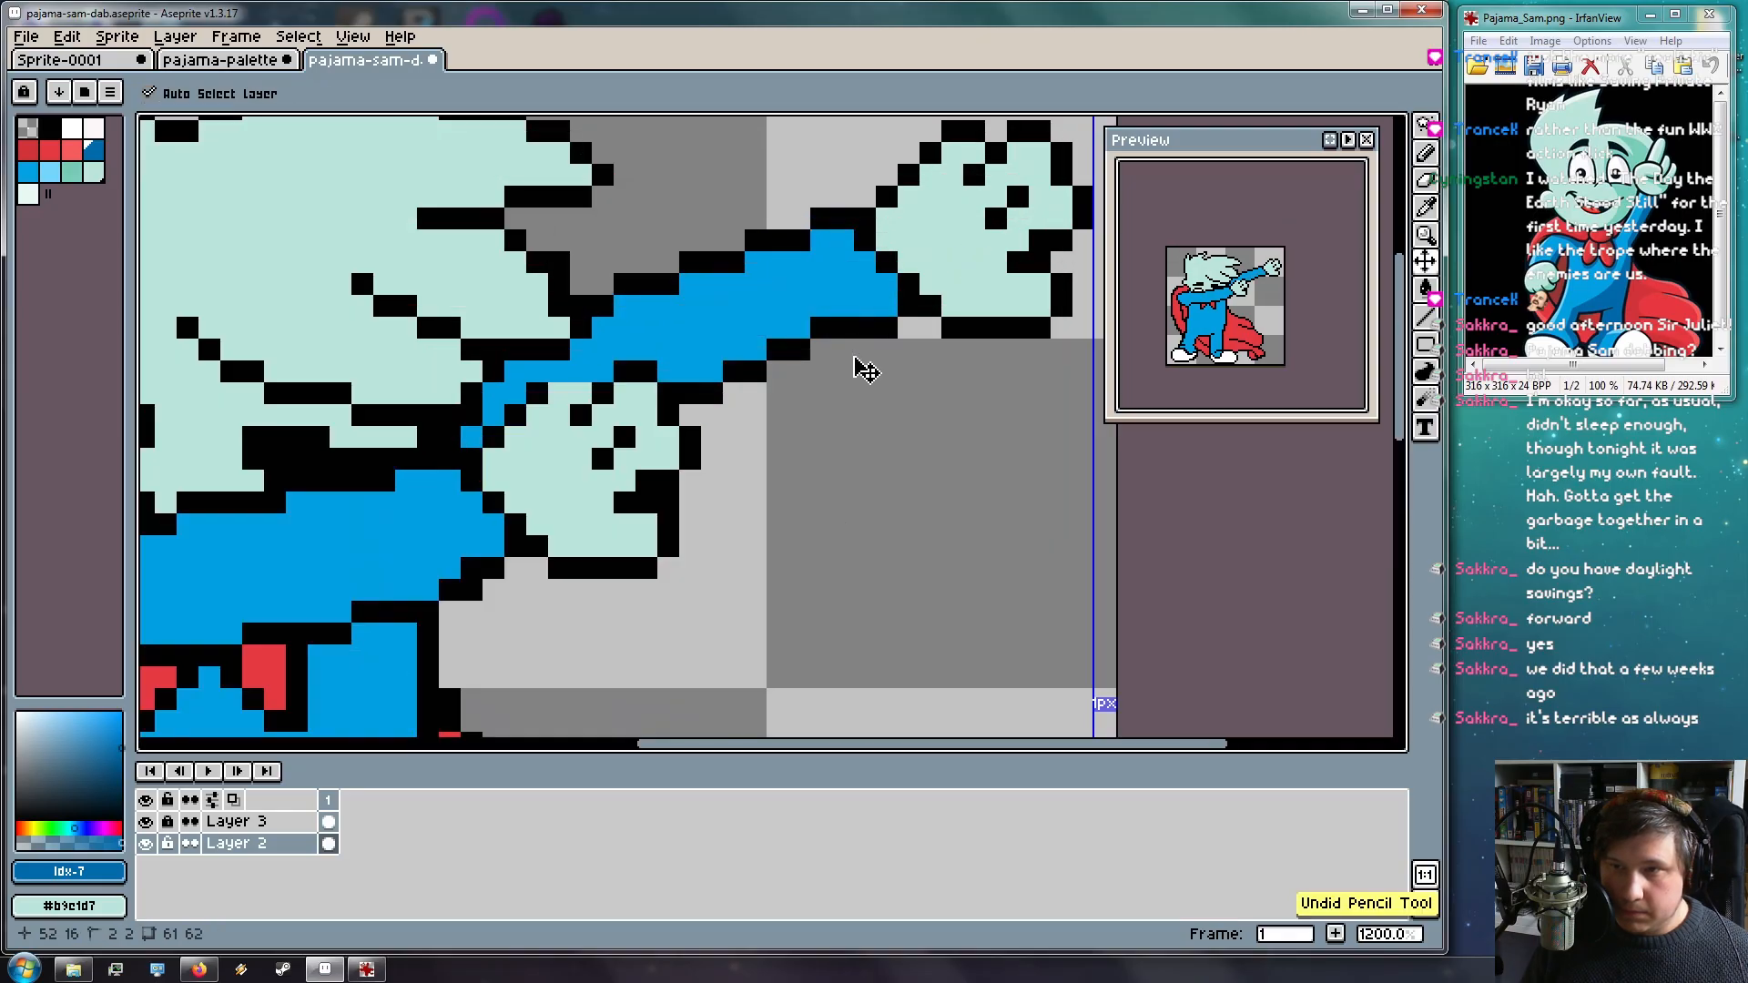
drag(879, 306, 671, 369)
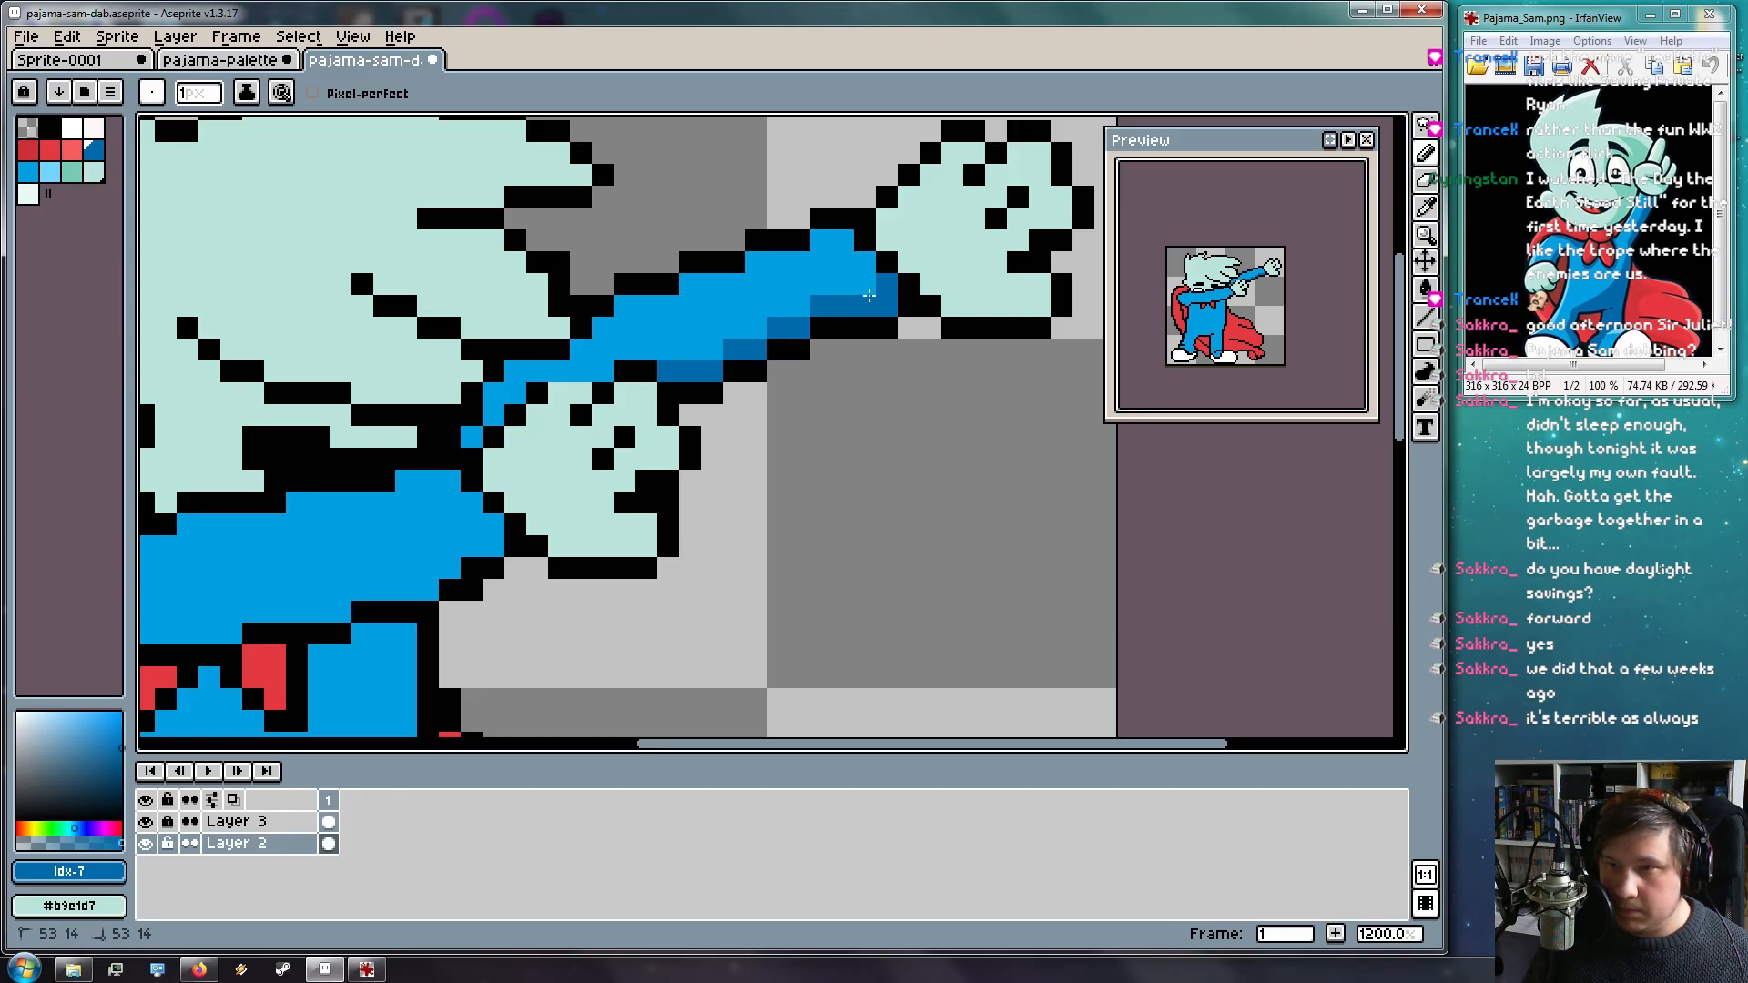
key(space)
mouse_move(710, 565)
mouse_down()
mouse_move(980, 344)
mouse_move(1087, 410)
mouse_up()
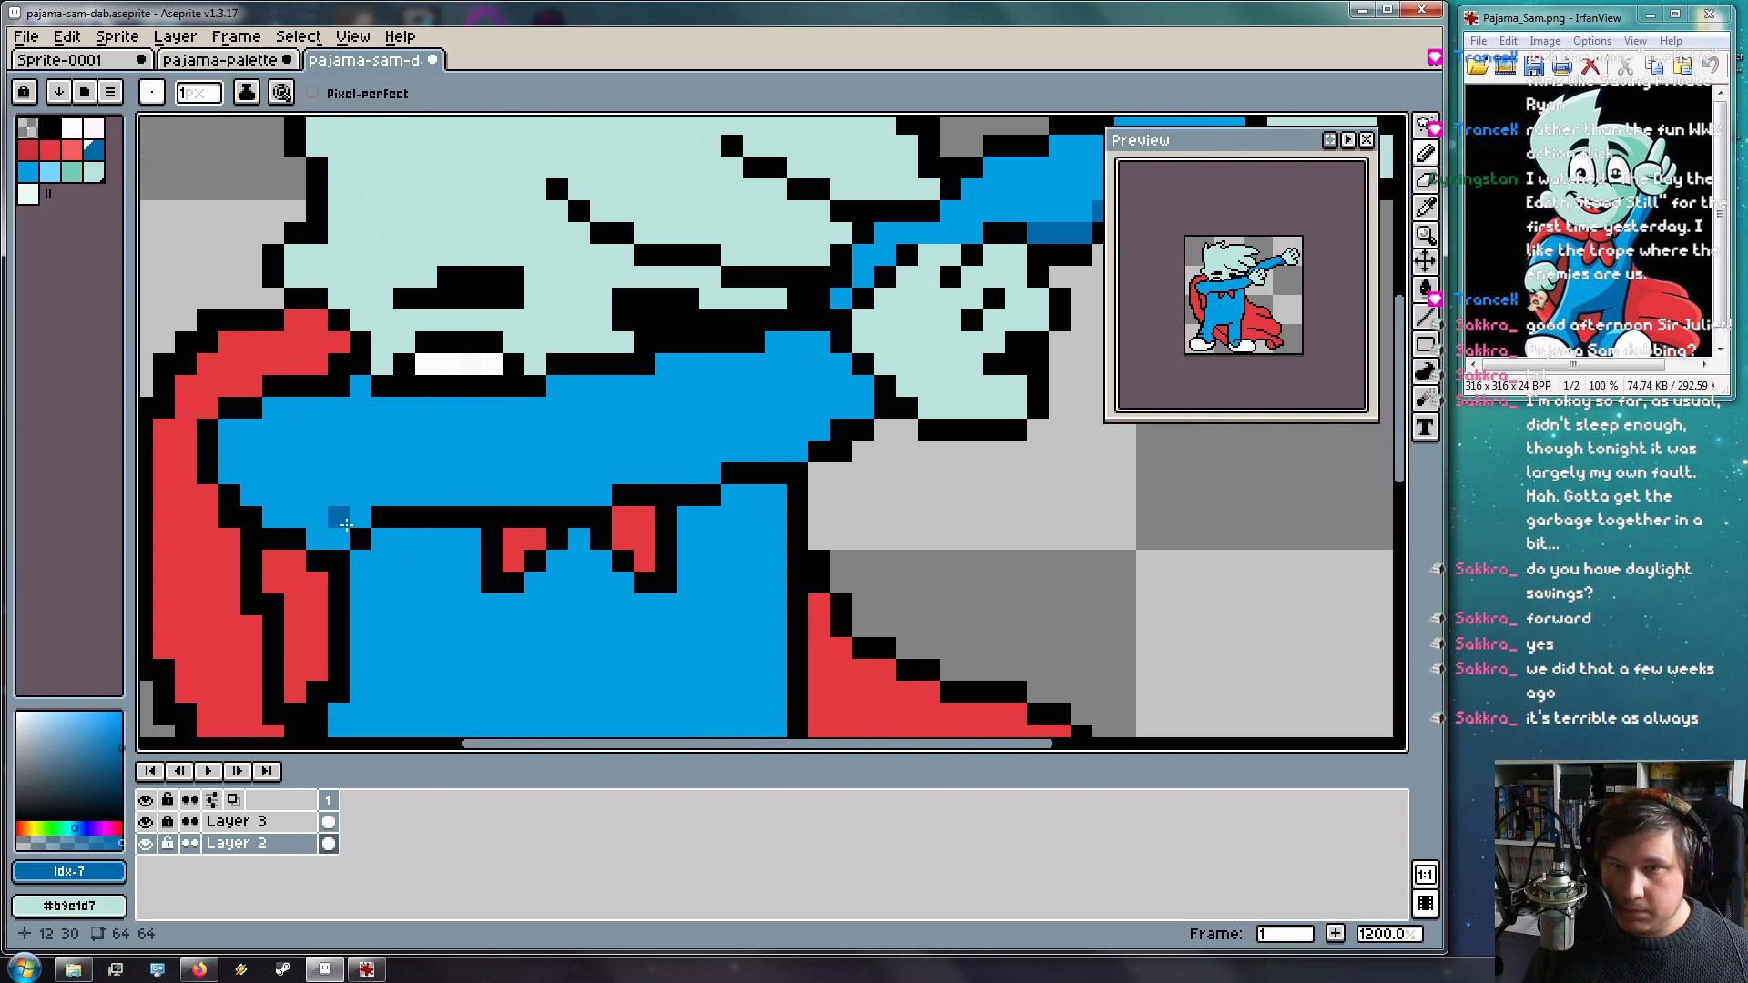
Shade the suit's top edge in darker blue and save the sprite
click(360, 386)
mouse_move(317, 408)
mouse_down()
mouse_move(273, 410)
mouse_move(339, 399)
mouse_move(230, 458)
mouse_up()
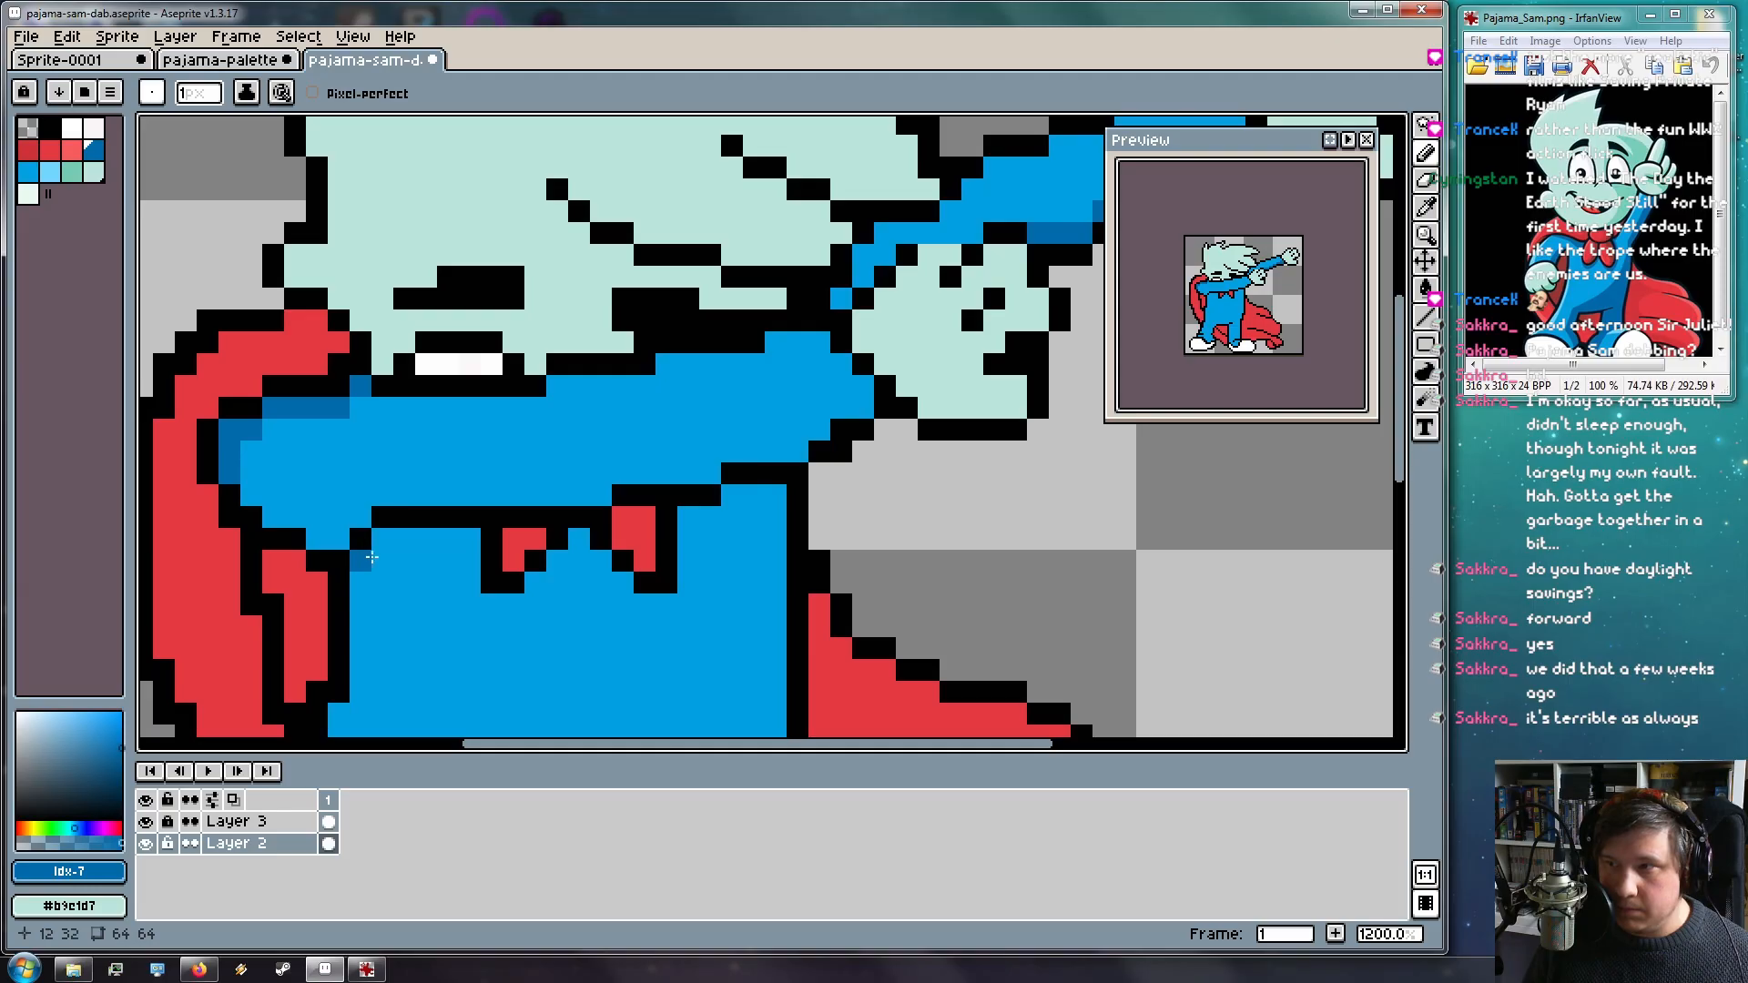
mouse_move(275, 511)
mouse_down()
mouse_move(321, 535)
mouse_move(436, 523)
mouse_move(548, 552)
mouse_move(386, 493)
mouse_move(601, 494)
mouse_move(378, 494)
mouse_up()
key(v)
key(ctrl+z)
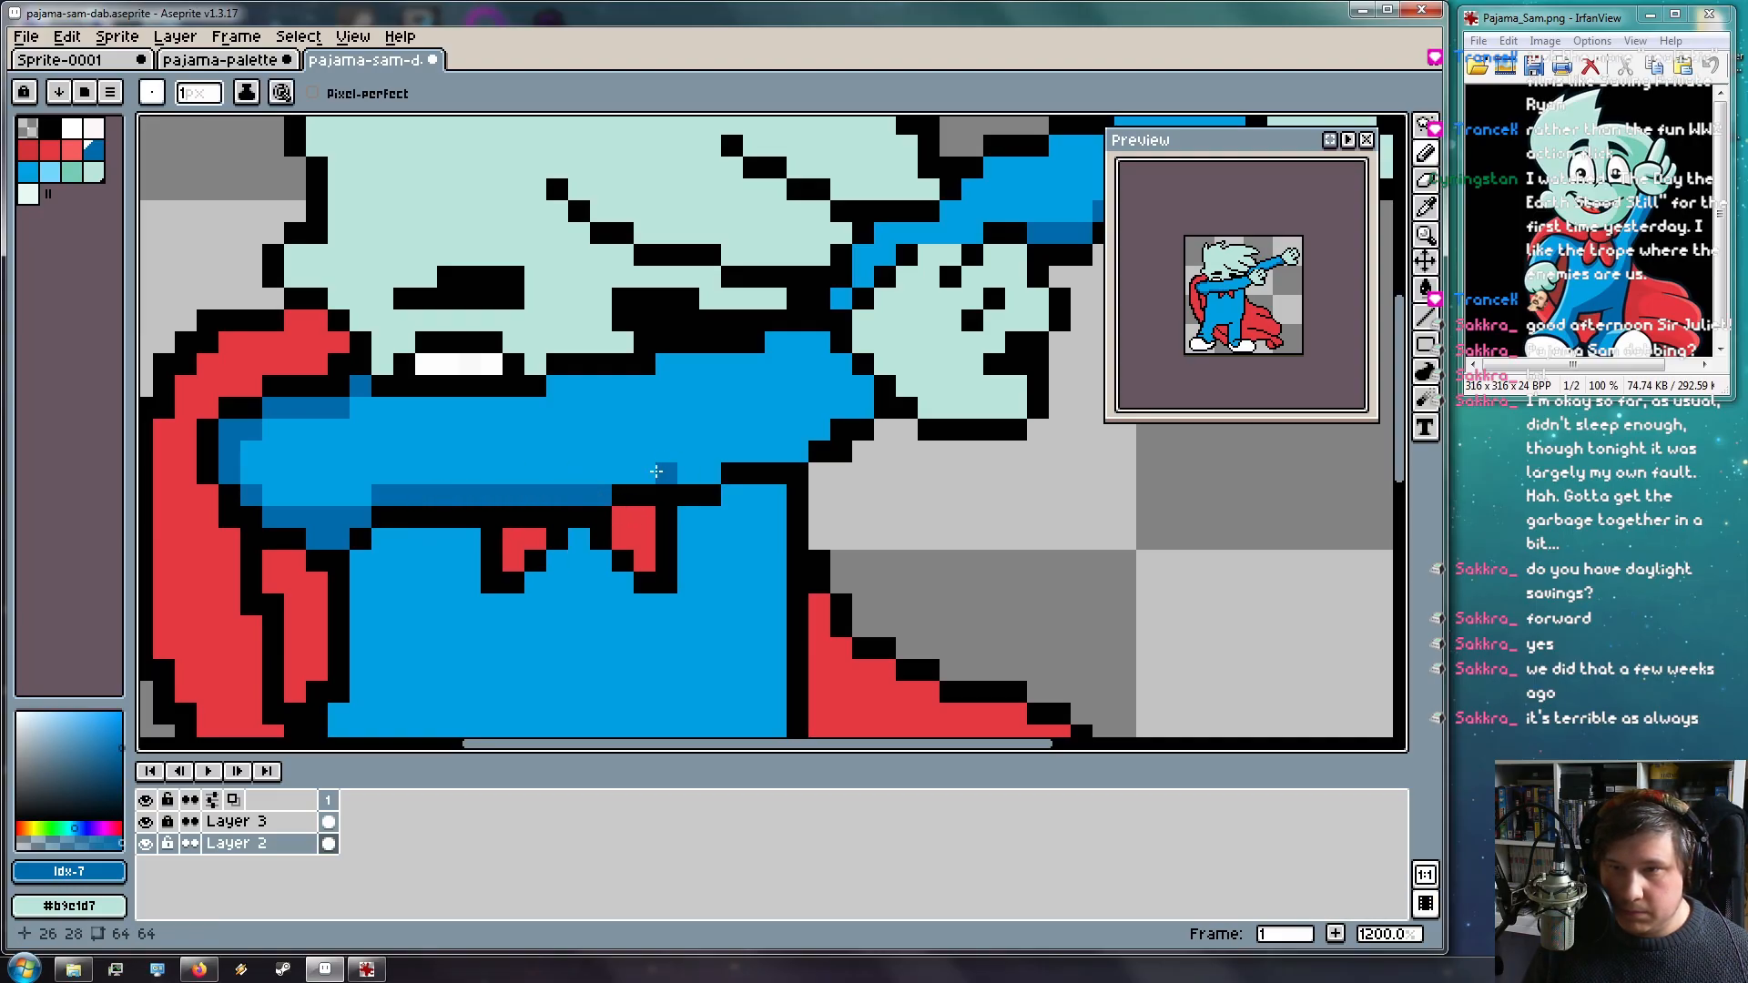
mouse_move(646, 474)
mouse_down()
mouse_move(805, 459)
mouse_move(808, 432)
mouse_move(876, 382)
mouse_move(843, 373)
mouse_move(860, 382)
mouse_move(831, 433)
mouse_move(827, 347)
mouse_up()
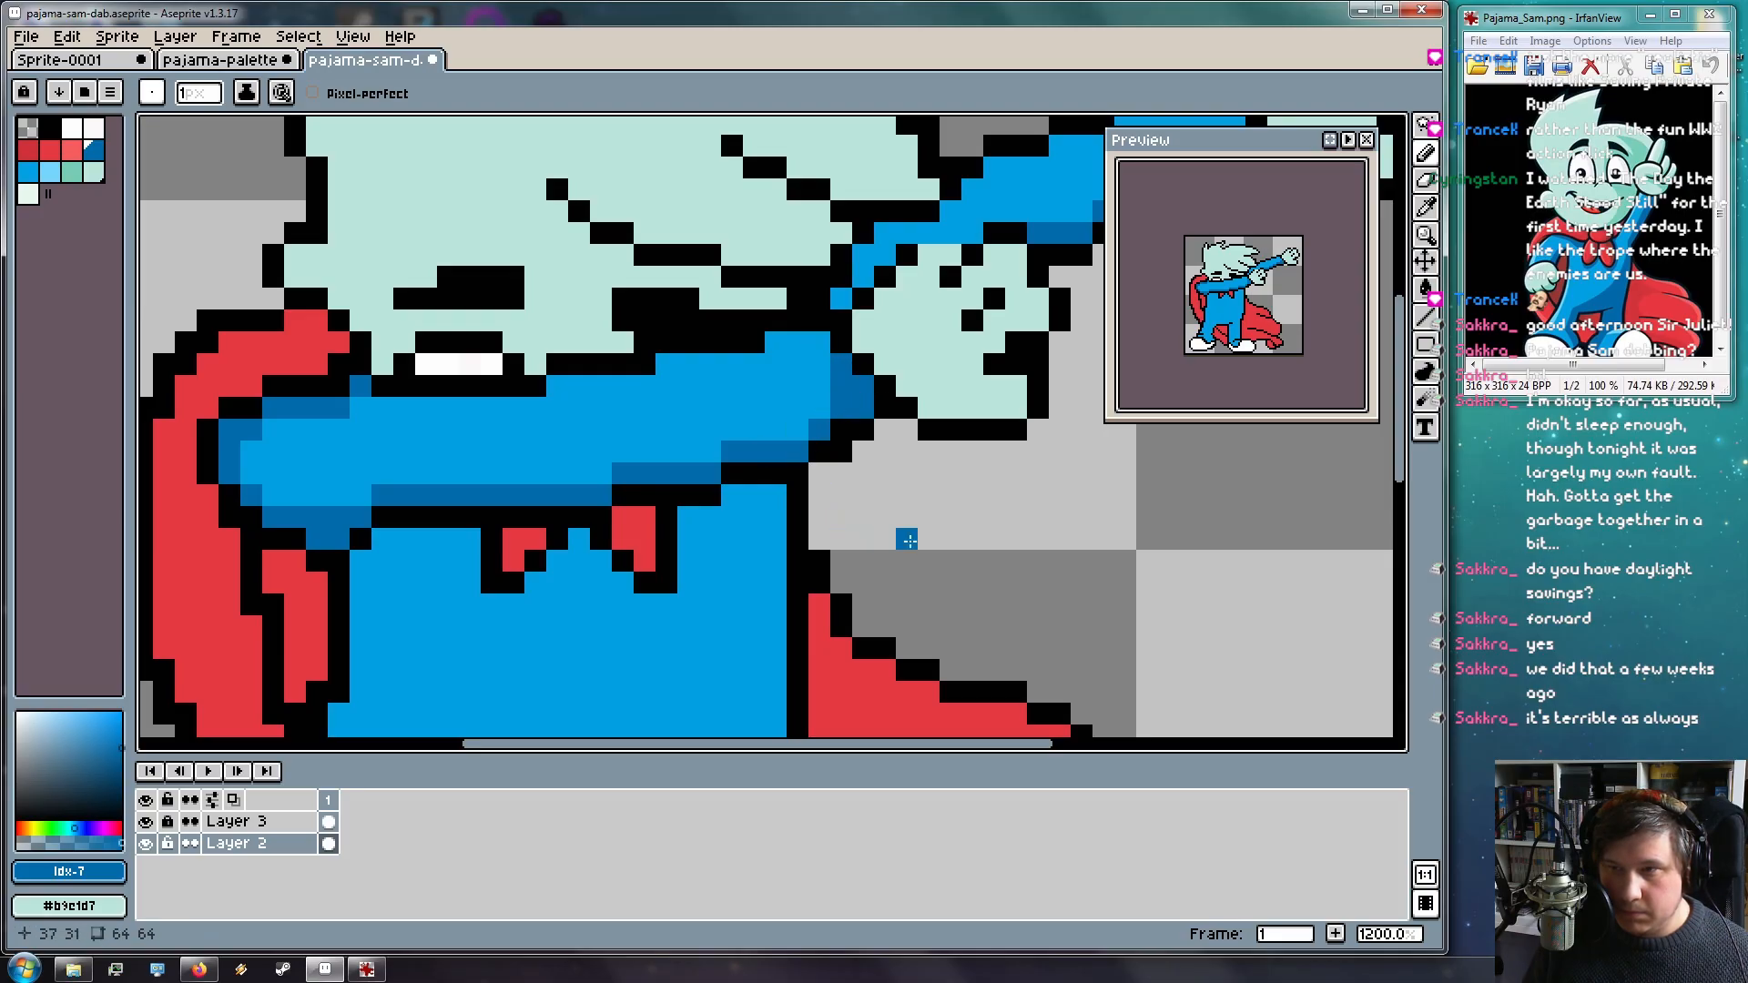
click(821, 340)
key(ctrl+s)
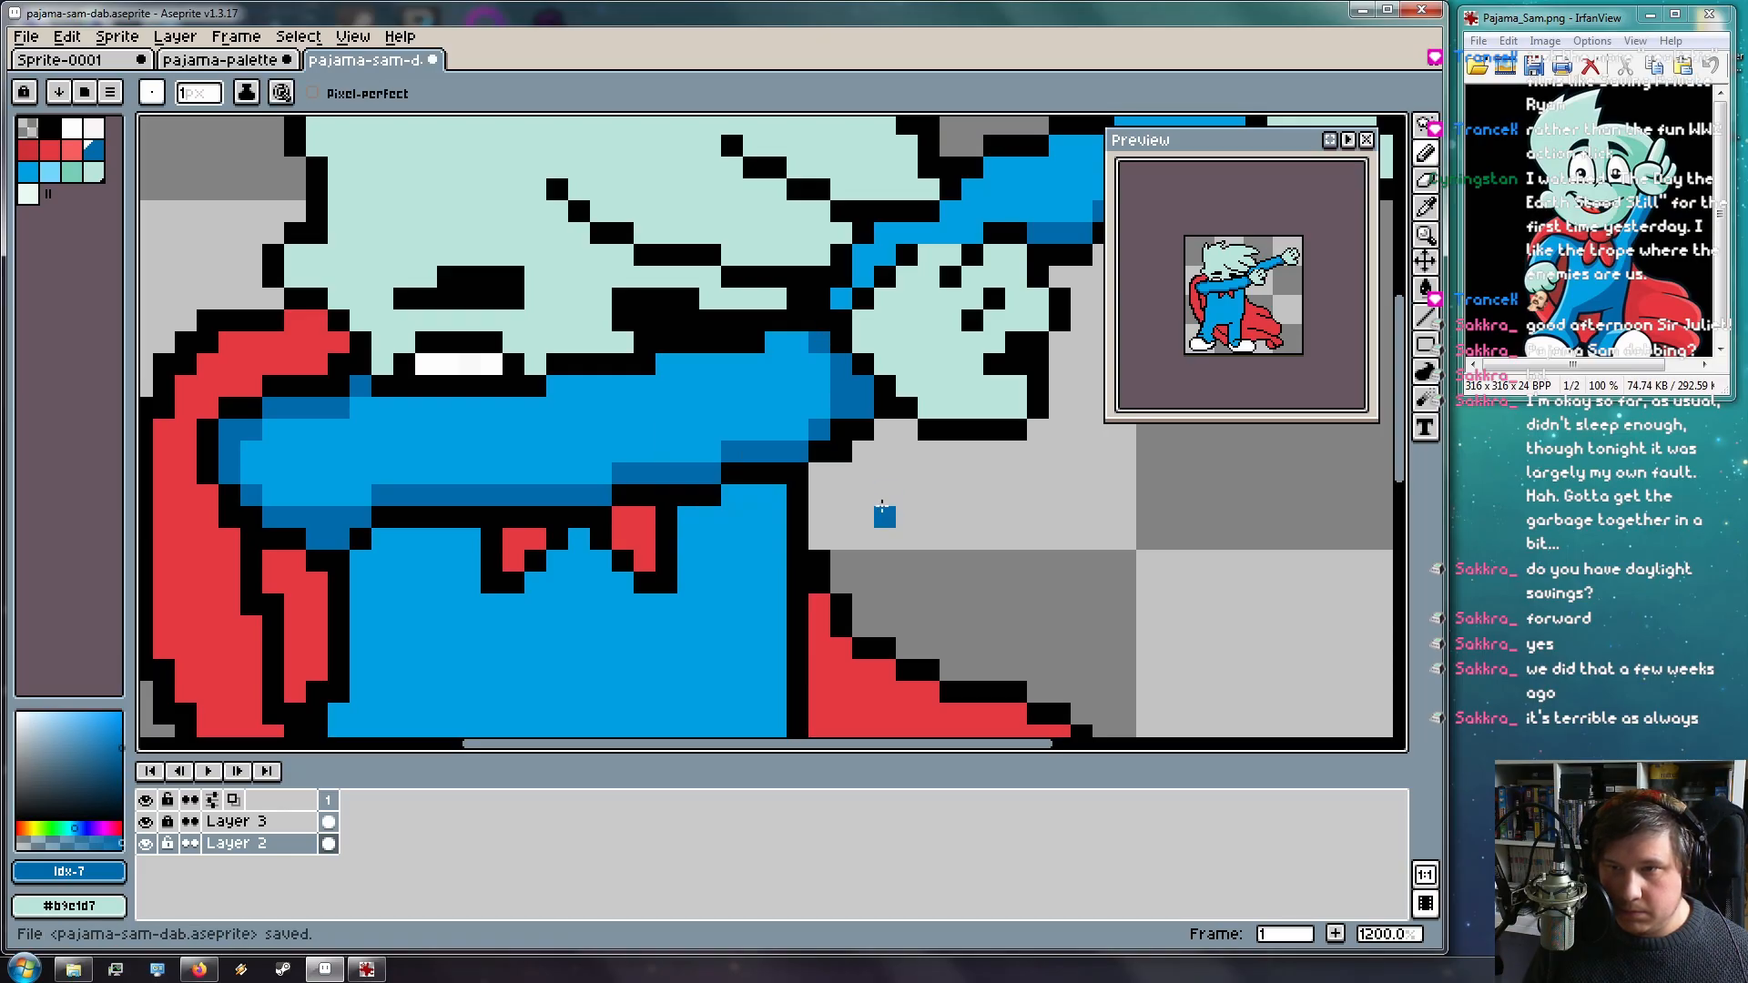
key(ctrl+z)
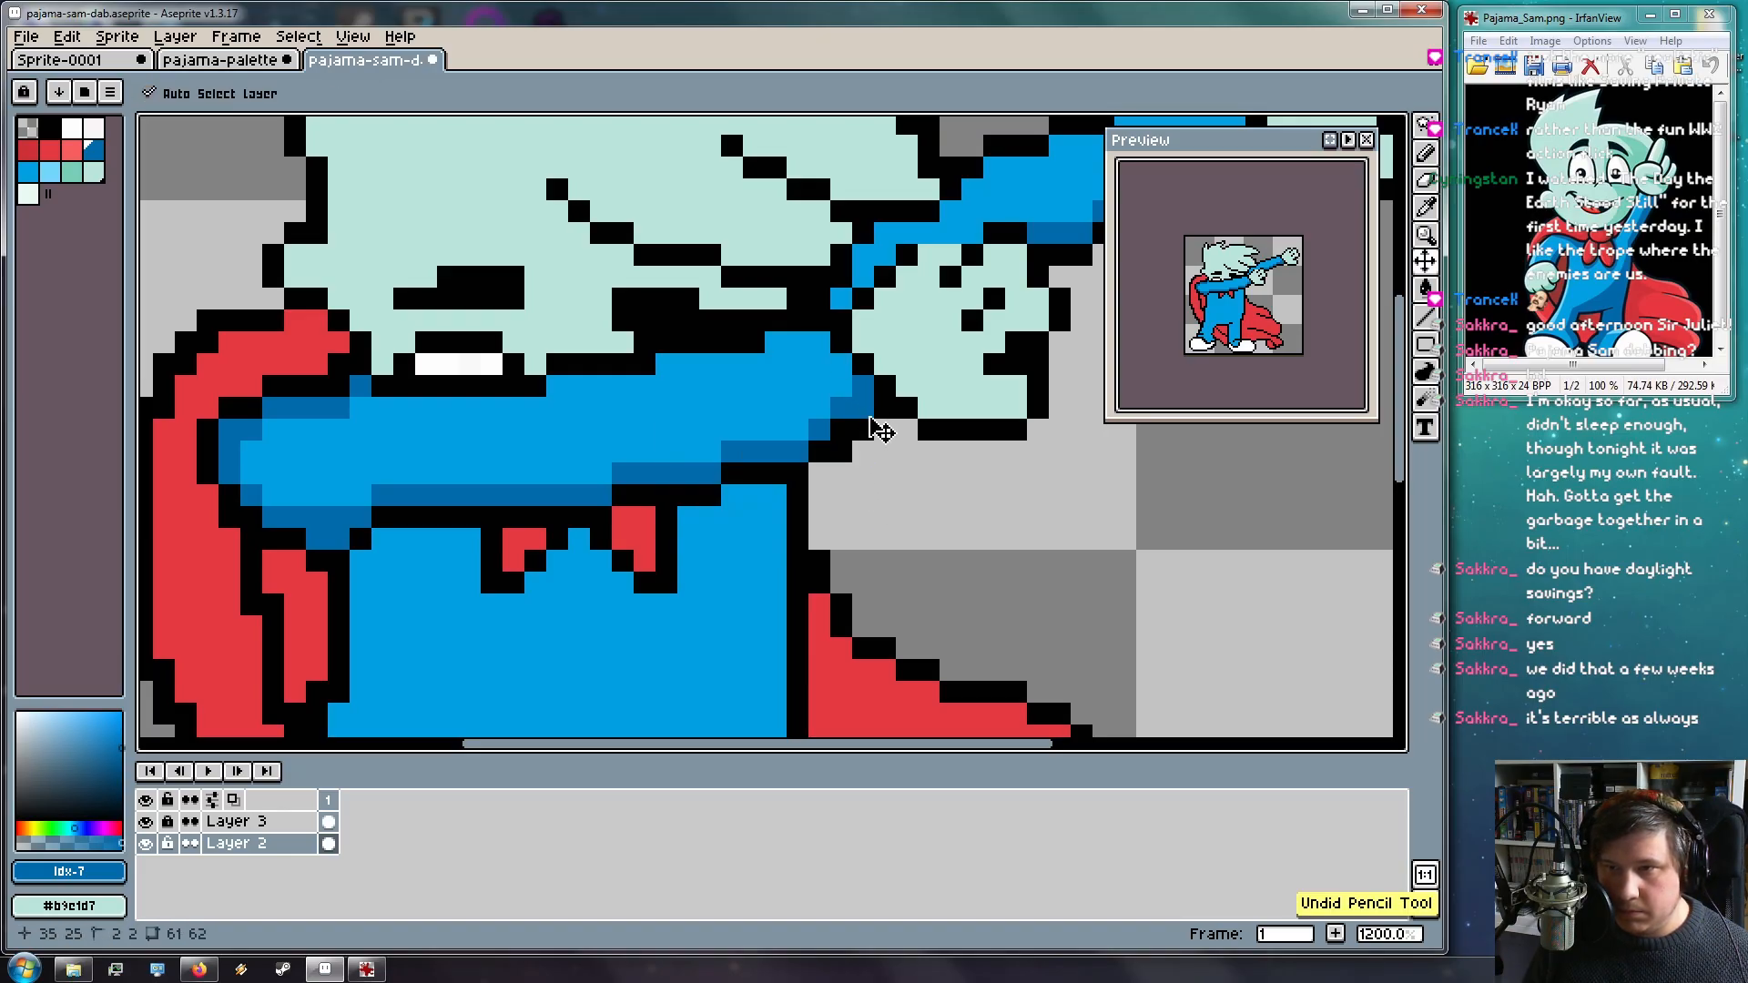
Add dark-blue shadow pixels on the chest beneath the red bow and black arm line
drag(520, 462, 570, 300)
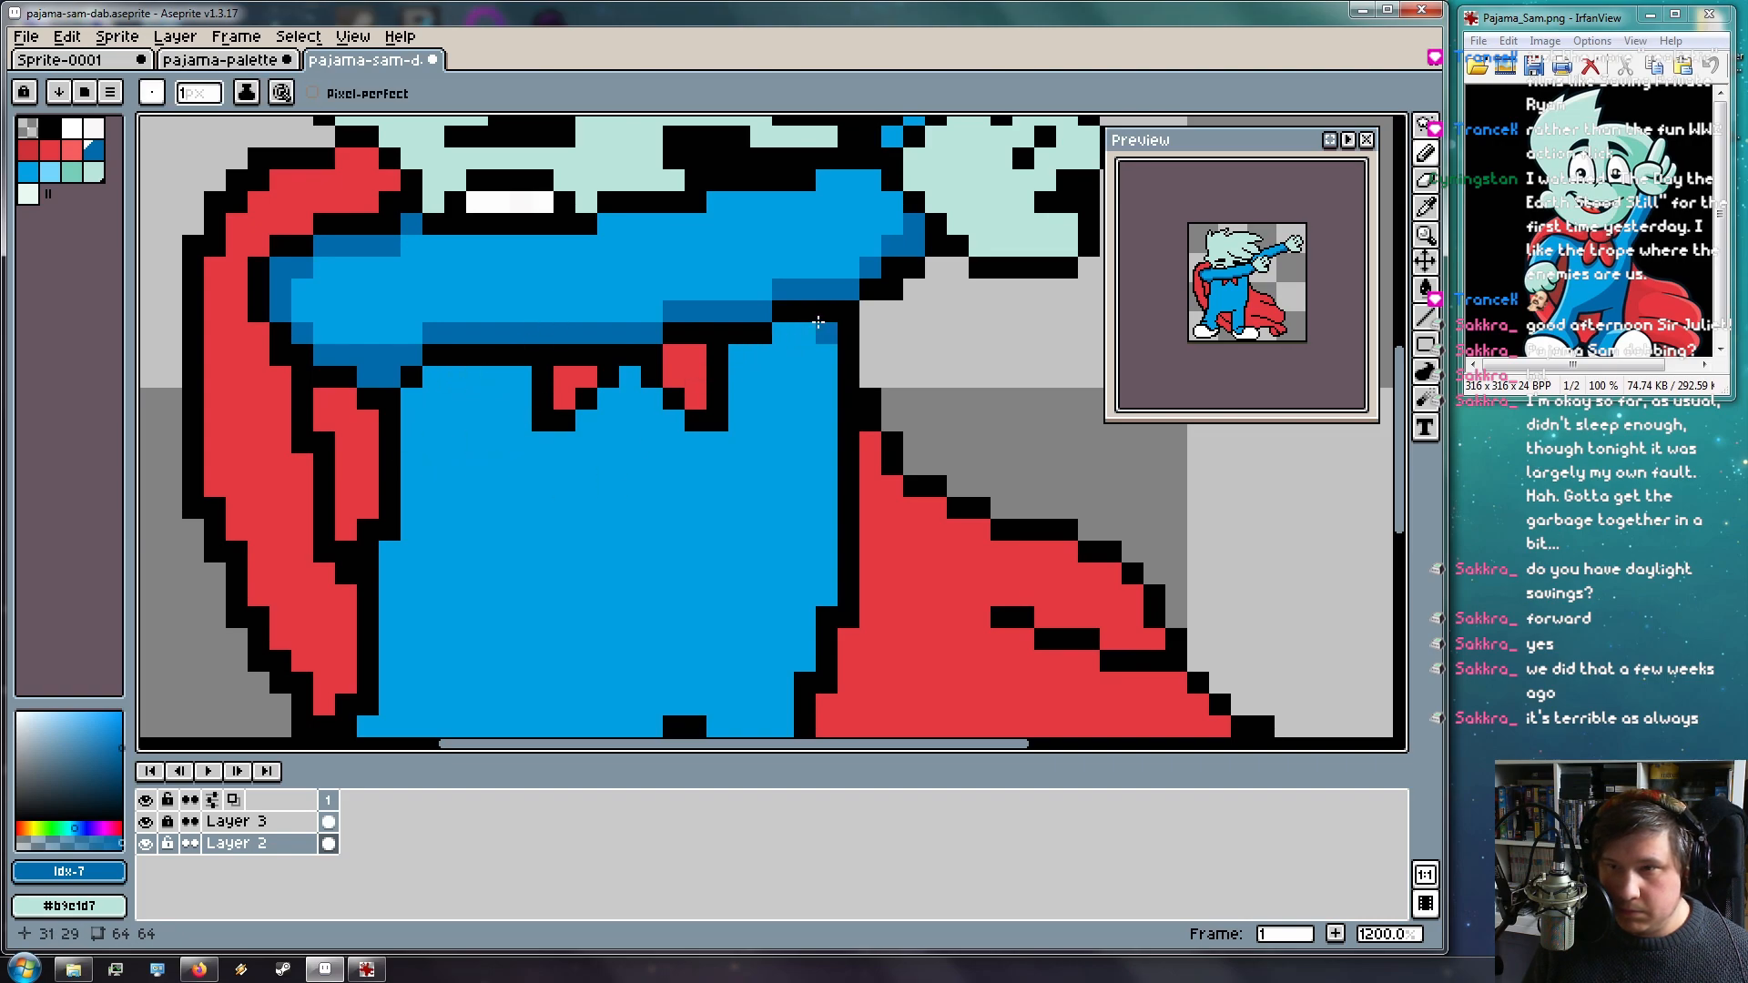
mouse_move(827, 332)
mouse_down()
mouse_move(746, 360)
mouse_move(731, 452)
mouse_move(742, 377)
mouse_move(735, 443)
mouse_up()
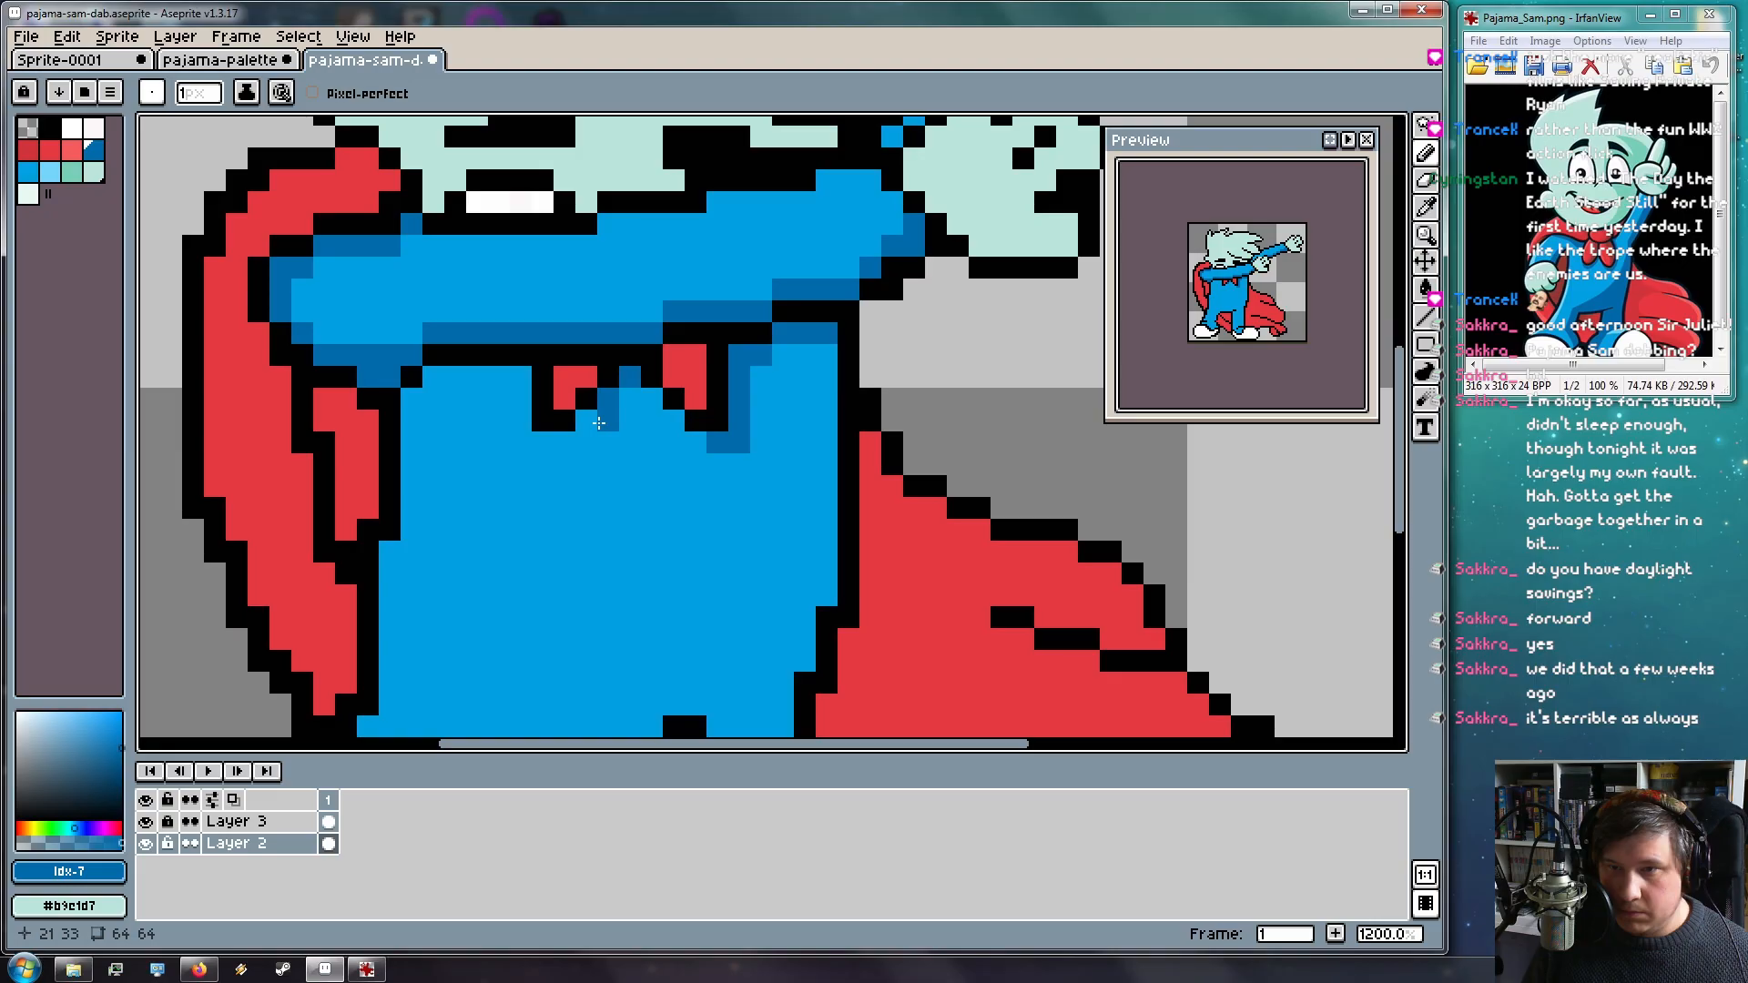
click(586, 418)
drag(566, 440, 587, 443)
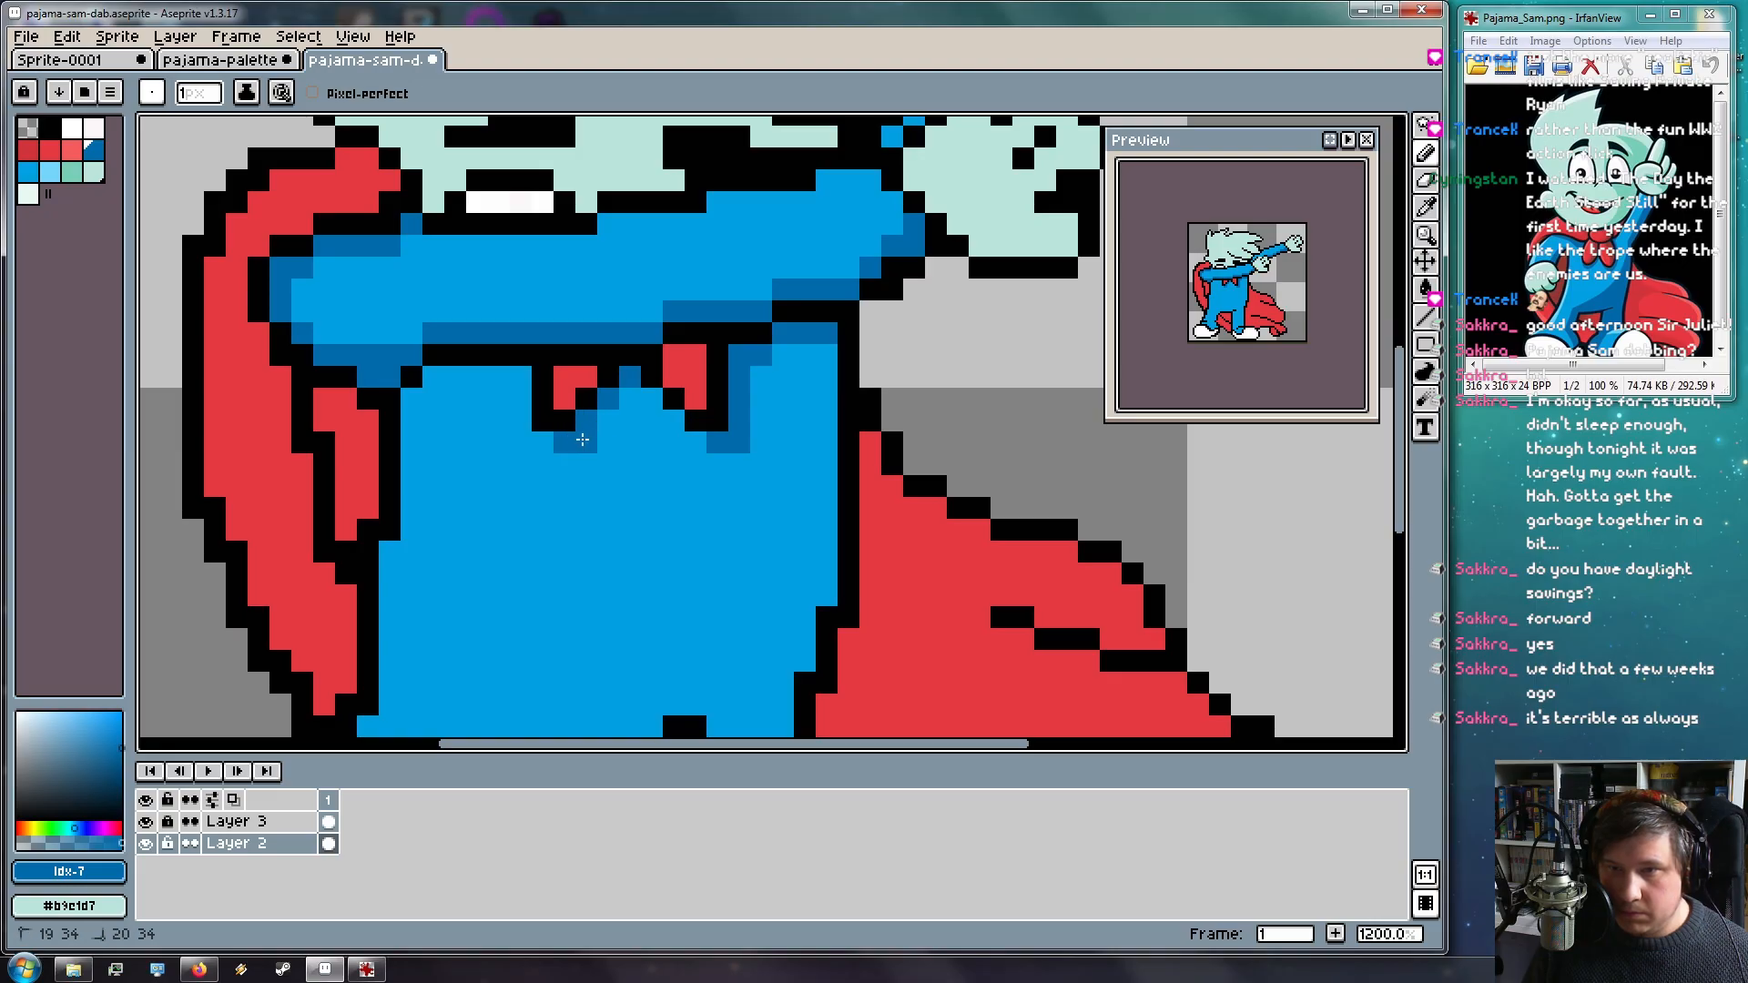
click(633, 385)
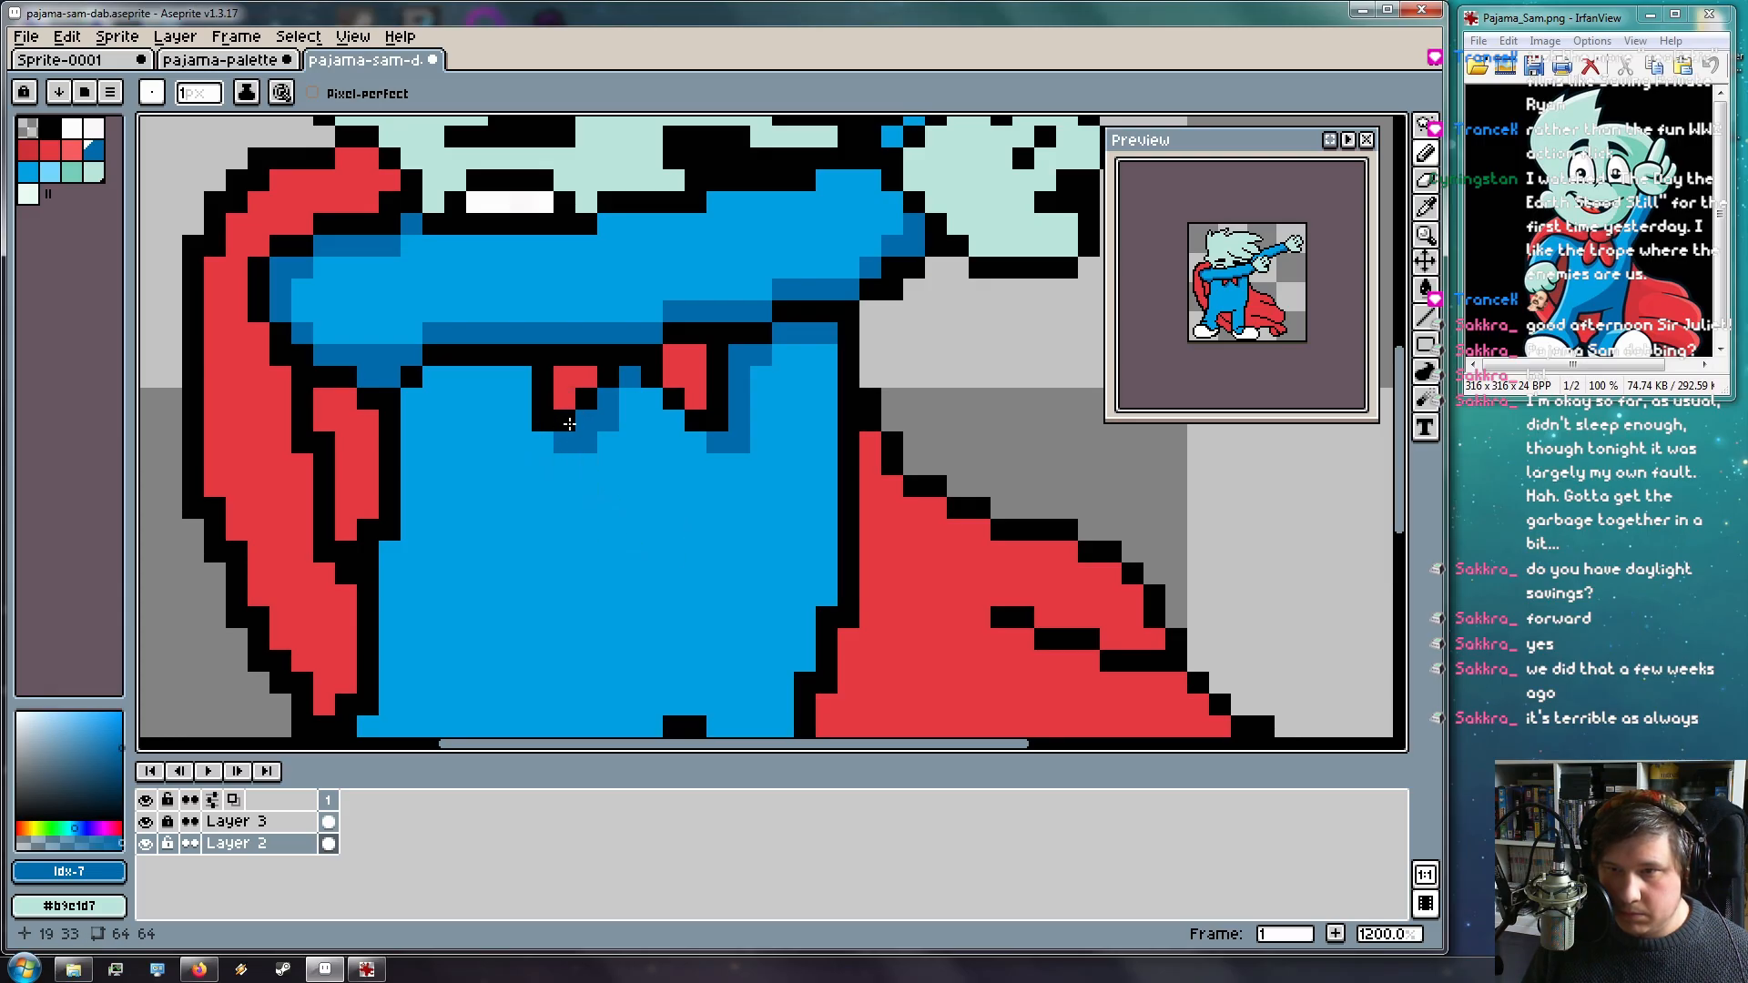
click(630, 392)
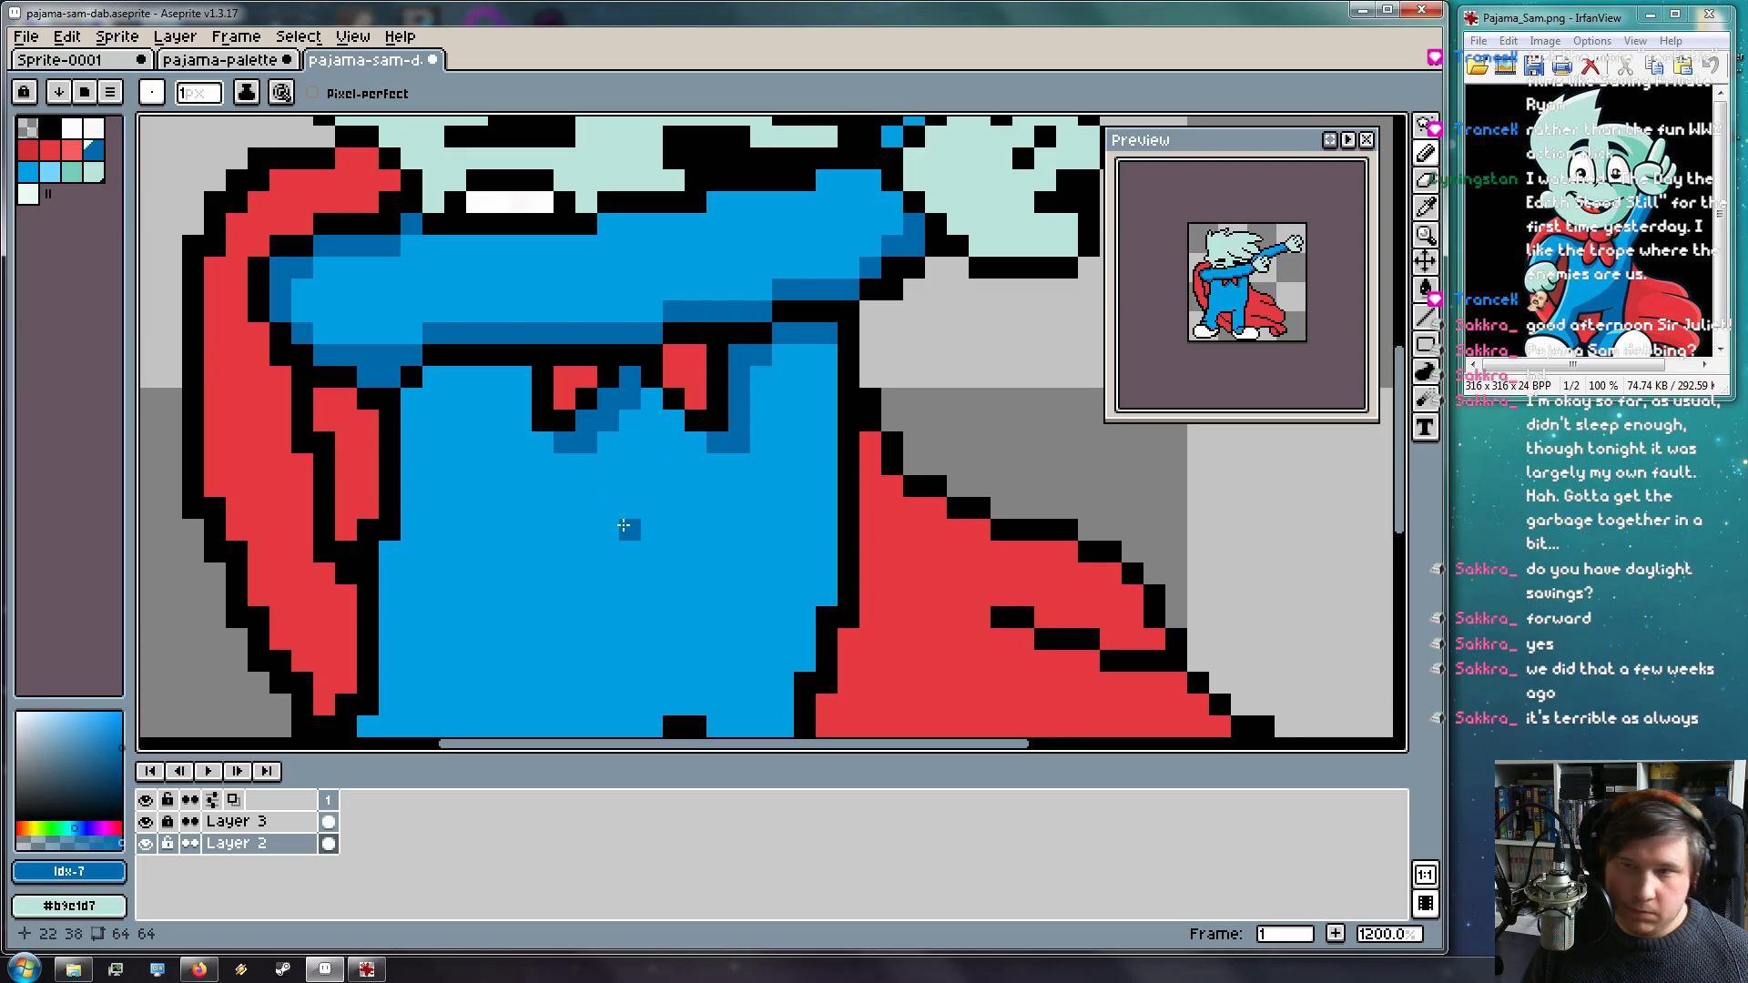
click(512, 368)
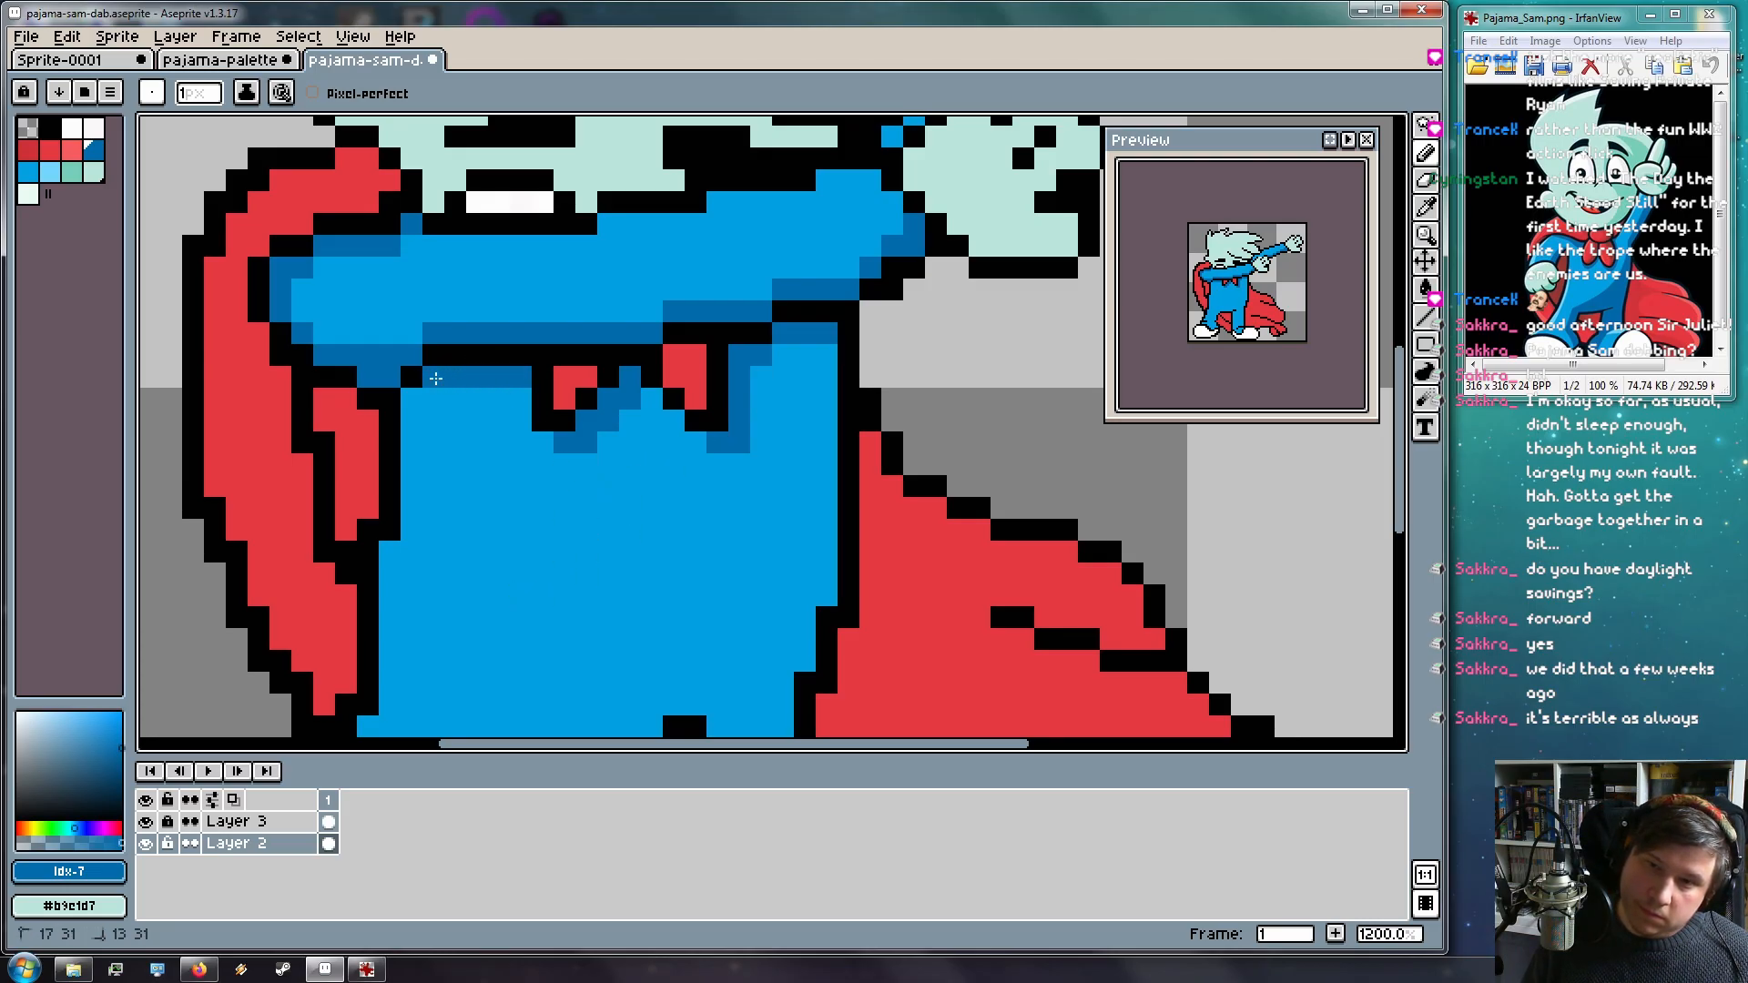
drag(452, 535, 558, 461)
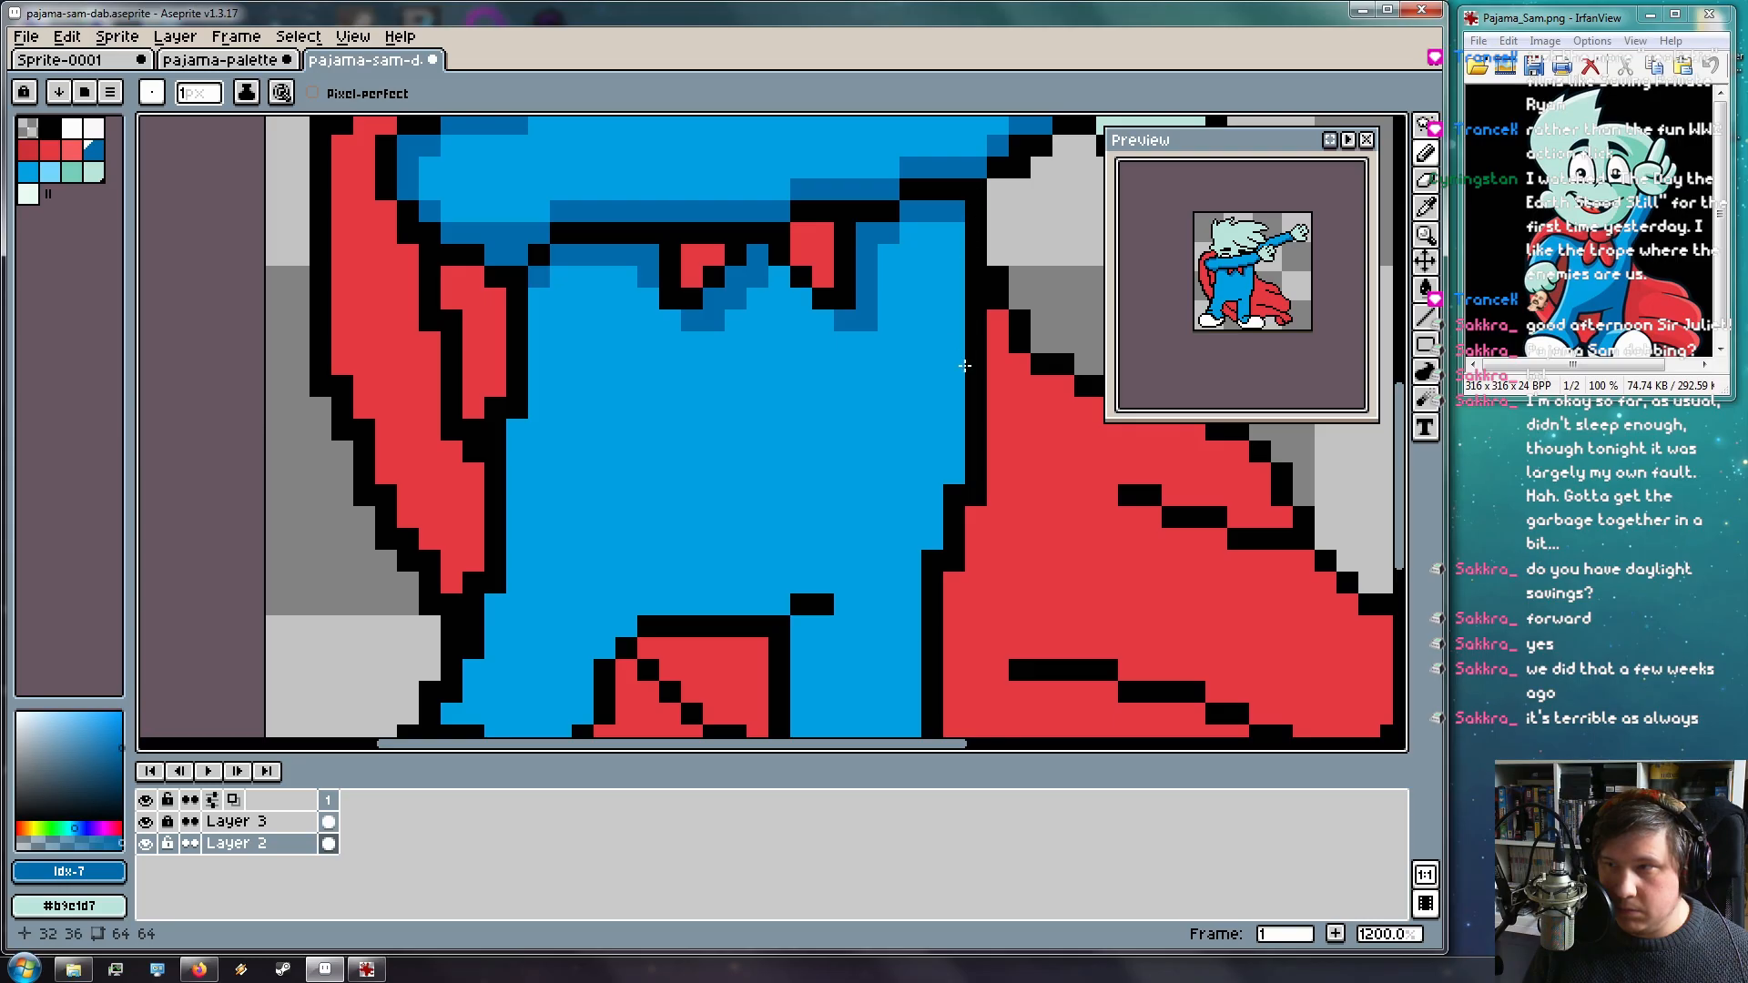
Shade the overalls' right edge and draw a straight dark-blue diagonal across the leg
drag(952, 232, 946, 430)
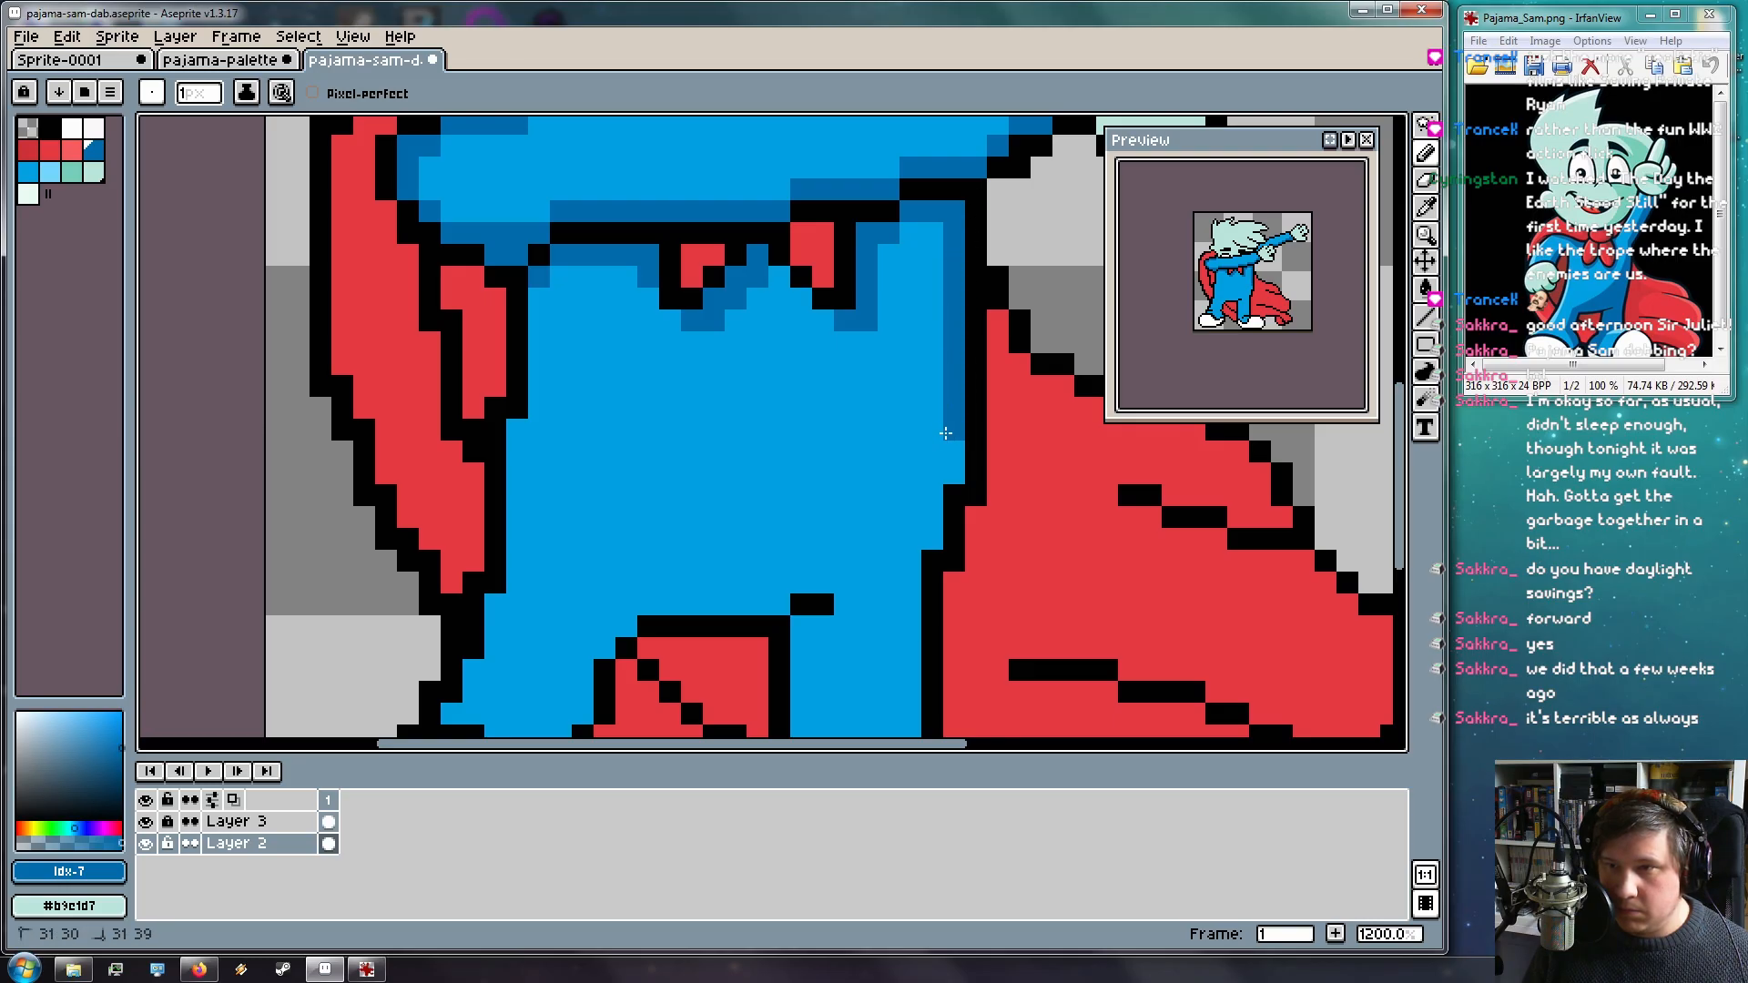
drag(886, 492, 896, 418)
mouse_move(956, 183)
mouse_down()
mouse_move(920, 309)
mouse_move(860, 389)
mouse_move(797, 443)
mouse_move(624, 493)
mouse_move(586, 545)
mouse_move(768, 453)
mouse_up()
key(ctrl+z)
key(ctrl+z)
key(l)
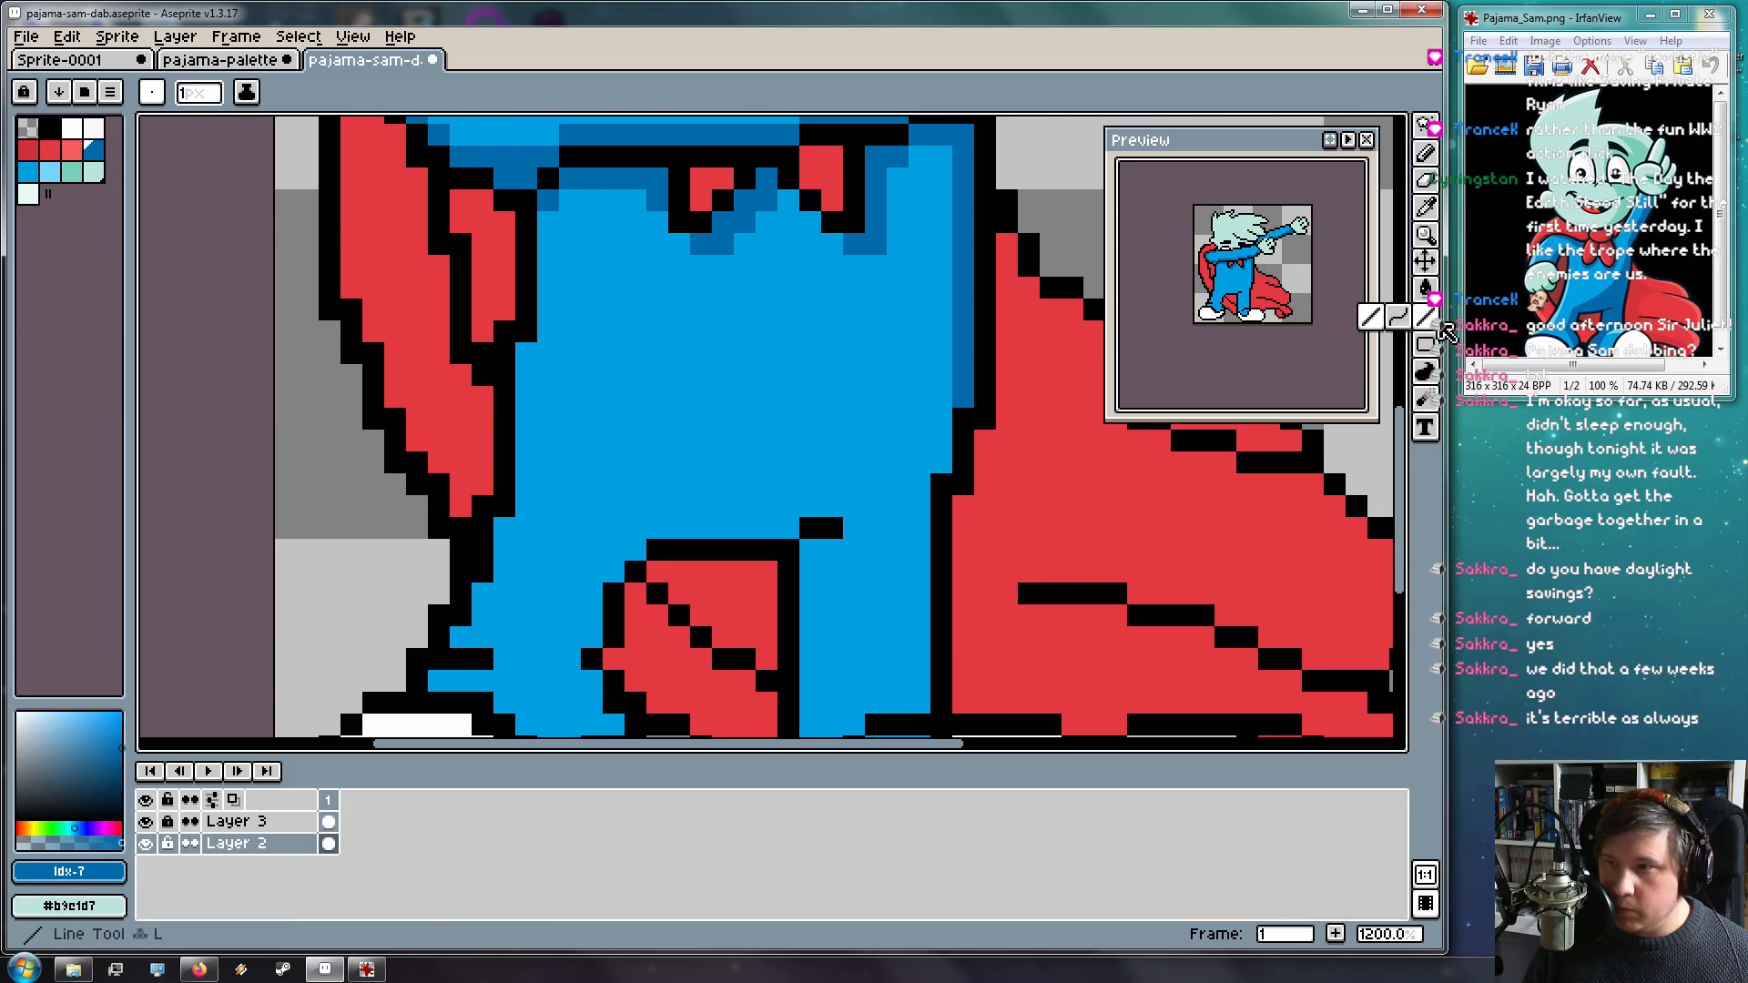
mouse_move(612, 528)
mouse_down()
mouse_move(964, 255)
mouse_move(956, 145)
mouse_move(952, 351)
mouse_move(904, 367)
mouse_move(840, 448)
mouse_up()
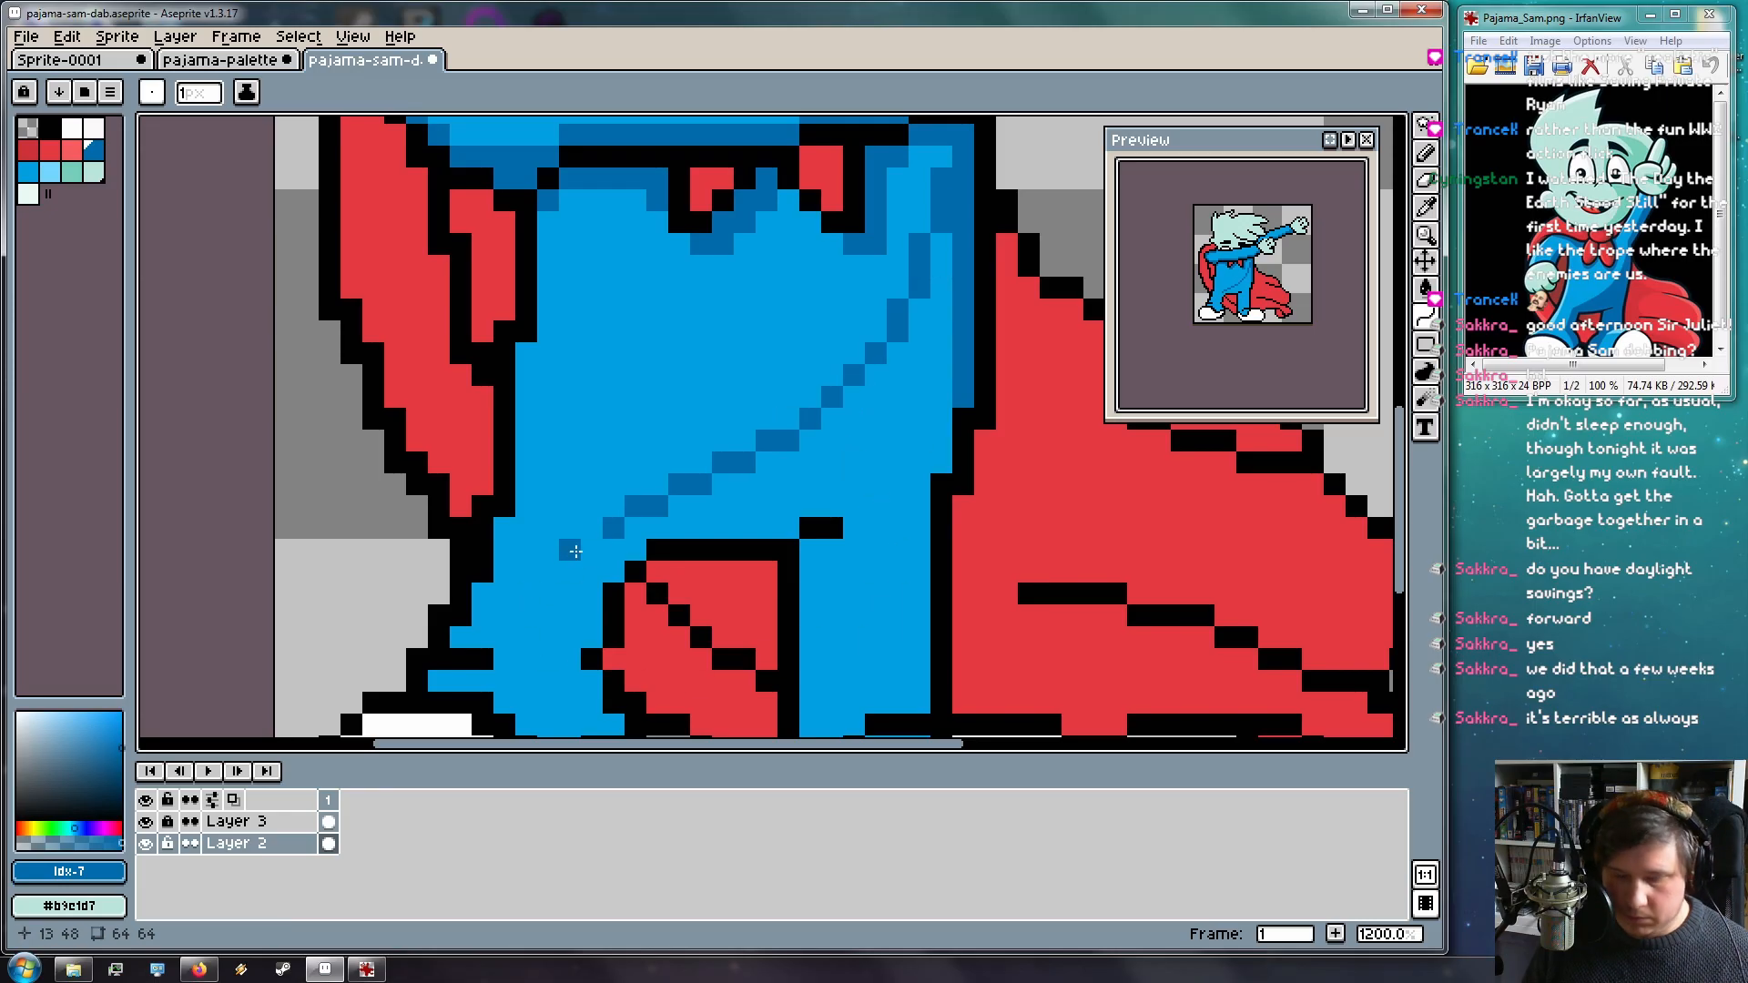
Extend dark-blue shading down to the trouser cuffs and bucket-fill below the diagonal
key(space)
drag(566, 552, 638, 462)
key(b)
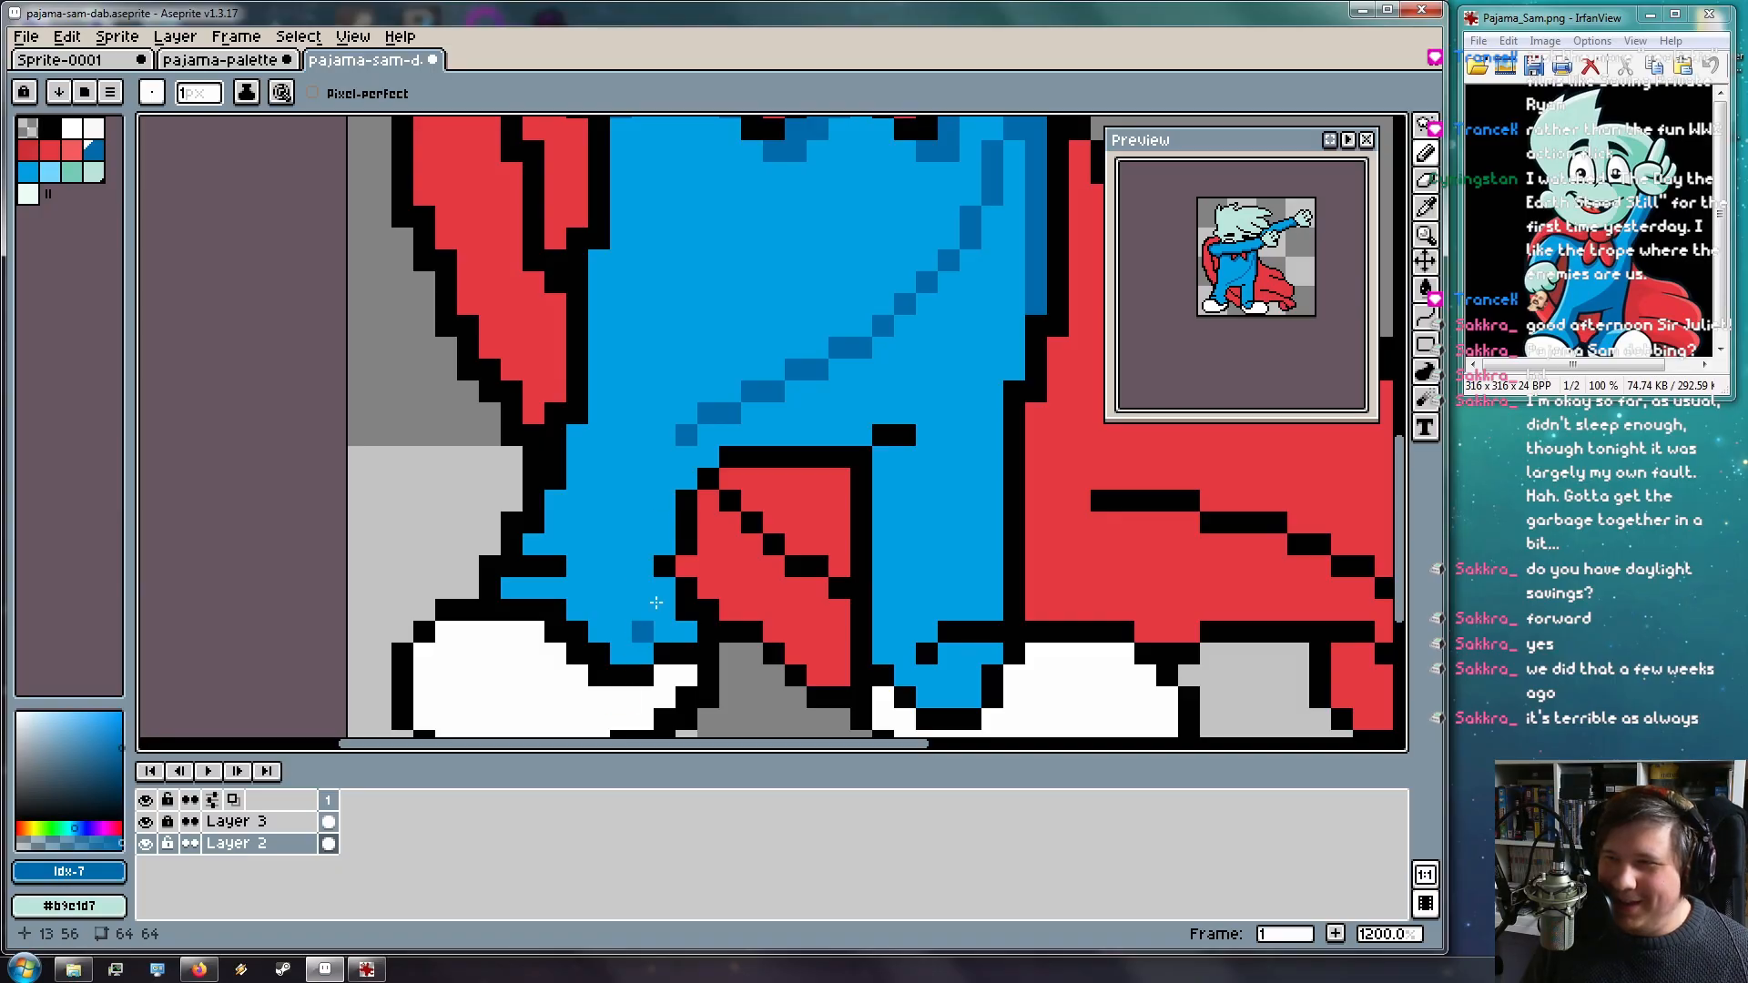
mouse_move(655, 445)
mouse_down()
mouse_move(641, 548)
mouse_move(659, 535)
mouse_move(663, 516)
mouse_move(628, 566)
mouse_up()
click(663, 595)
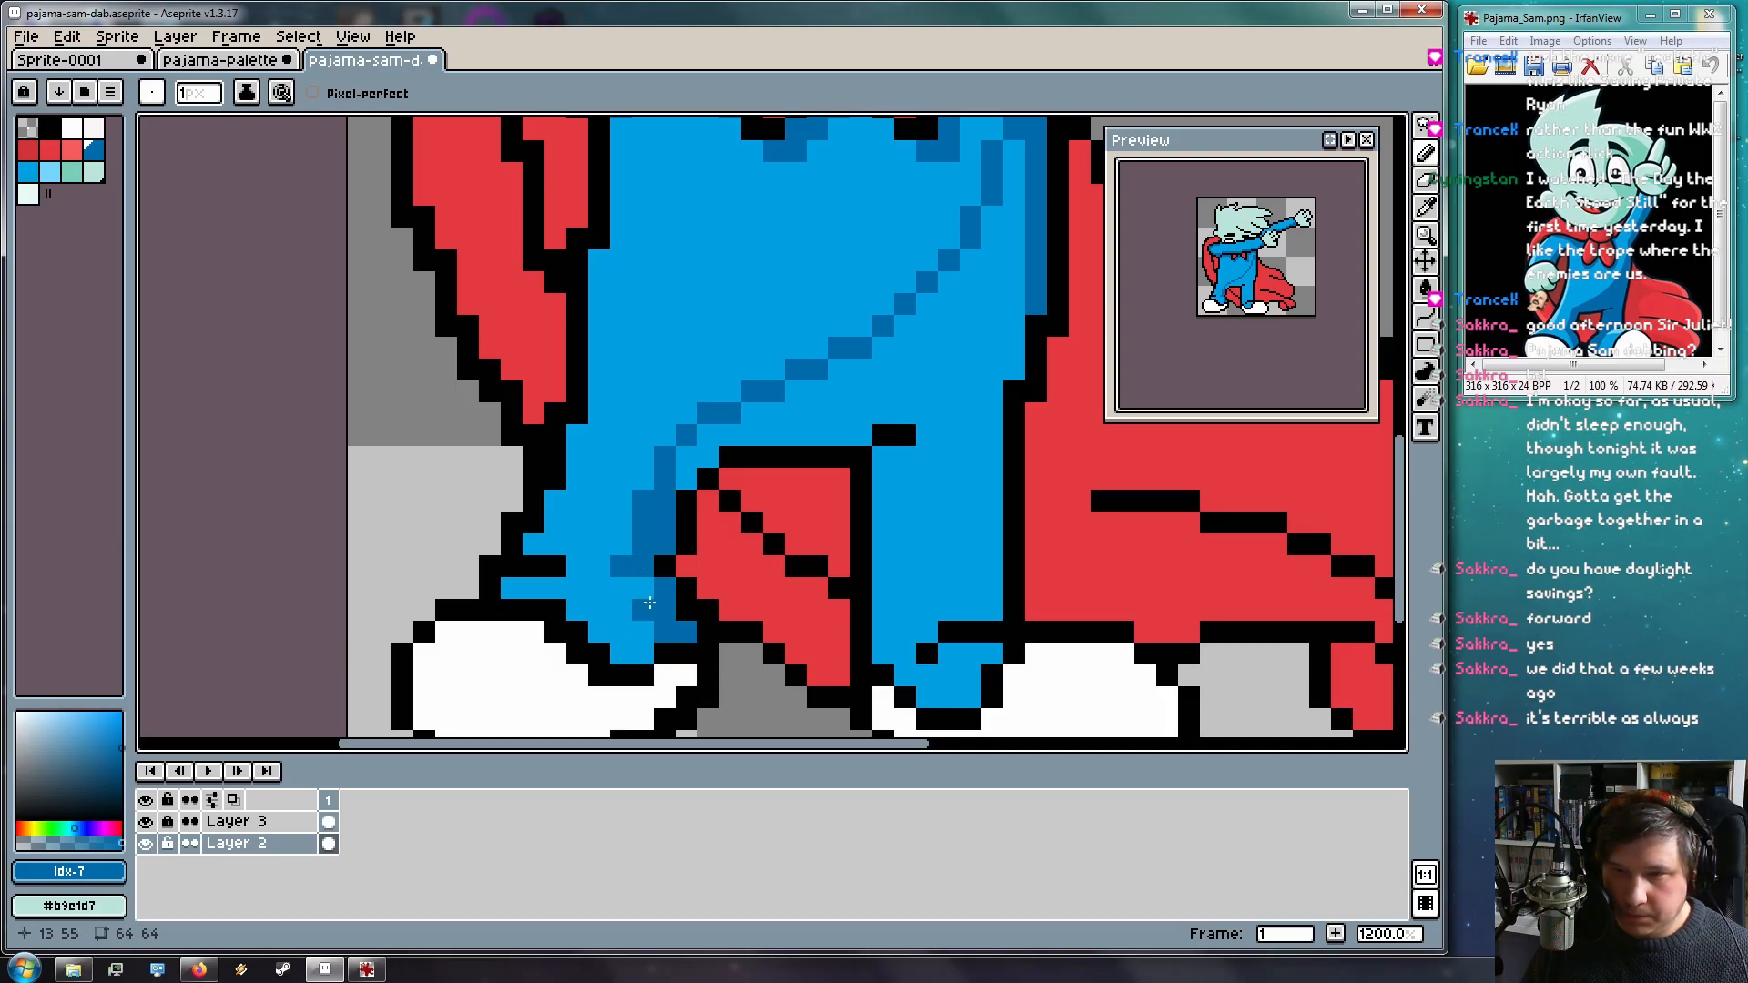
key(space)
drag(795, 602, 716, 530)
drag(806, 586, 806, 541)
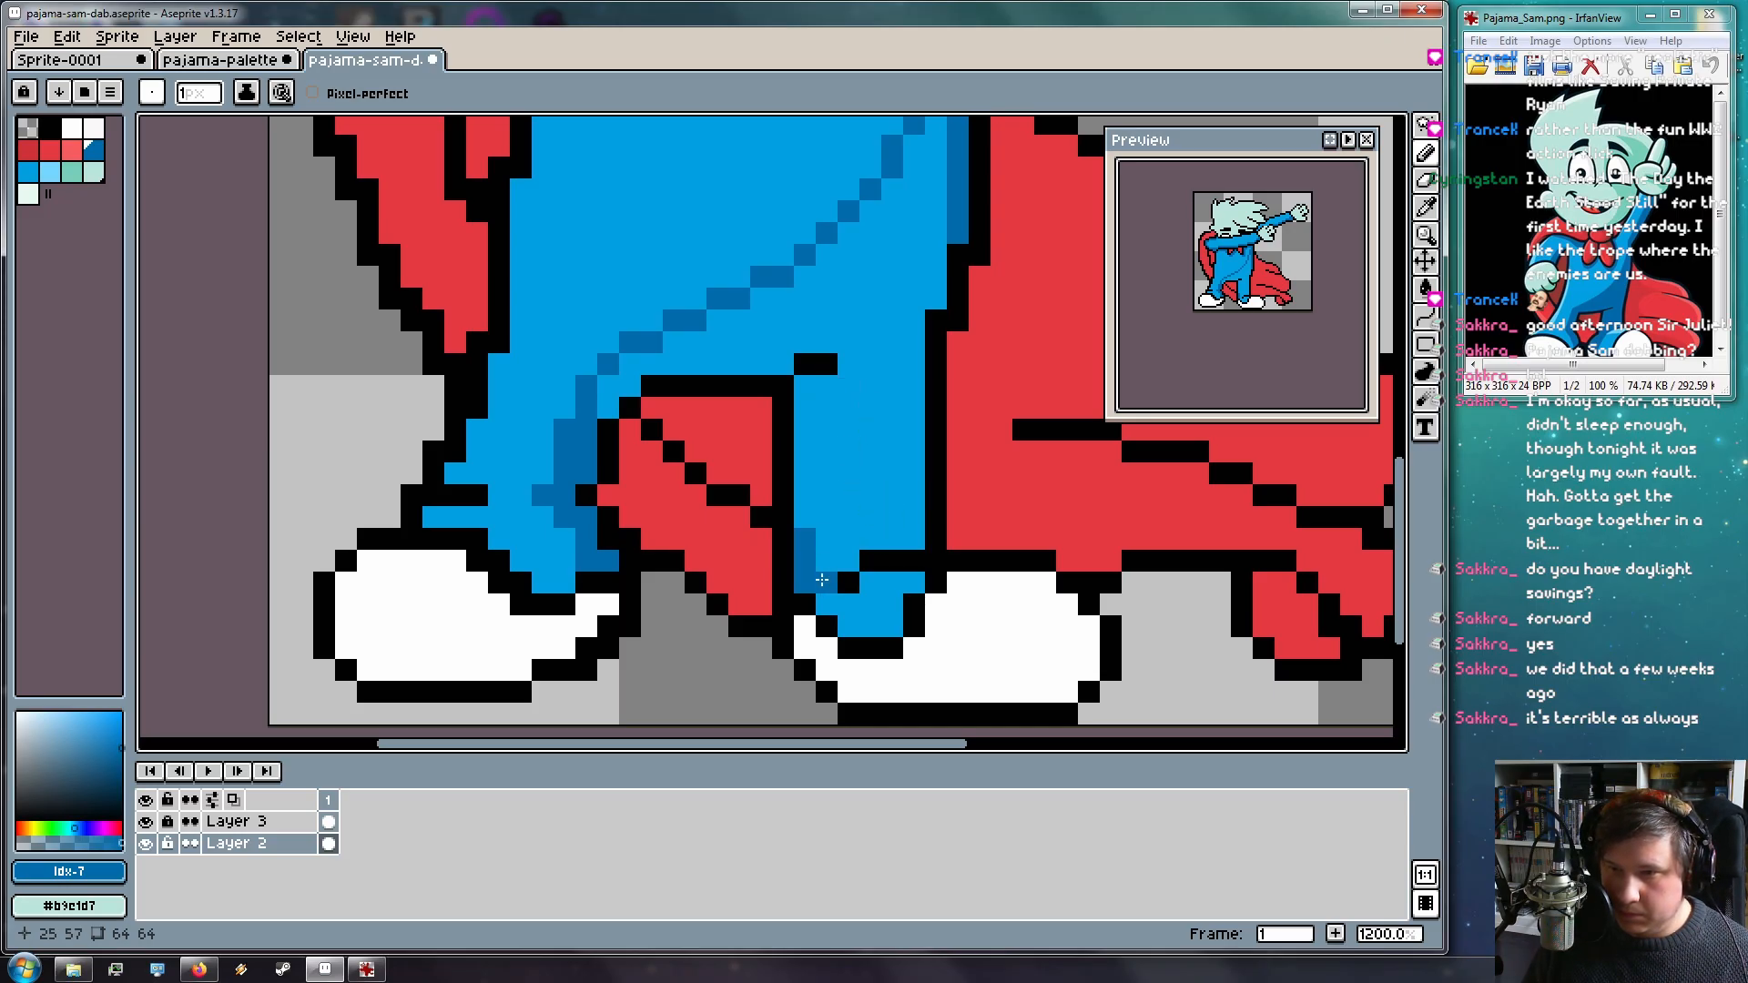
drag(845, 563, 816, 583)
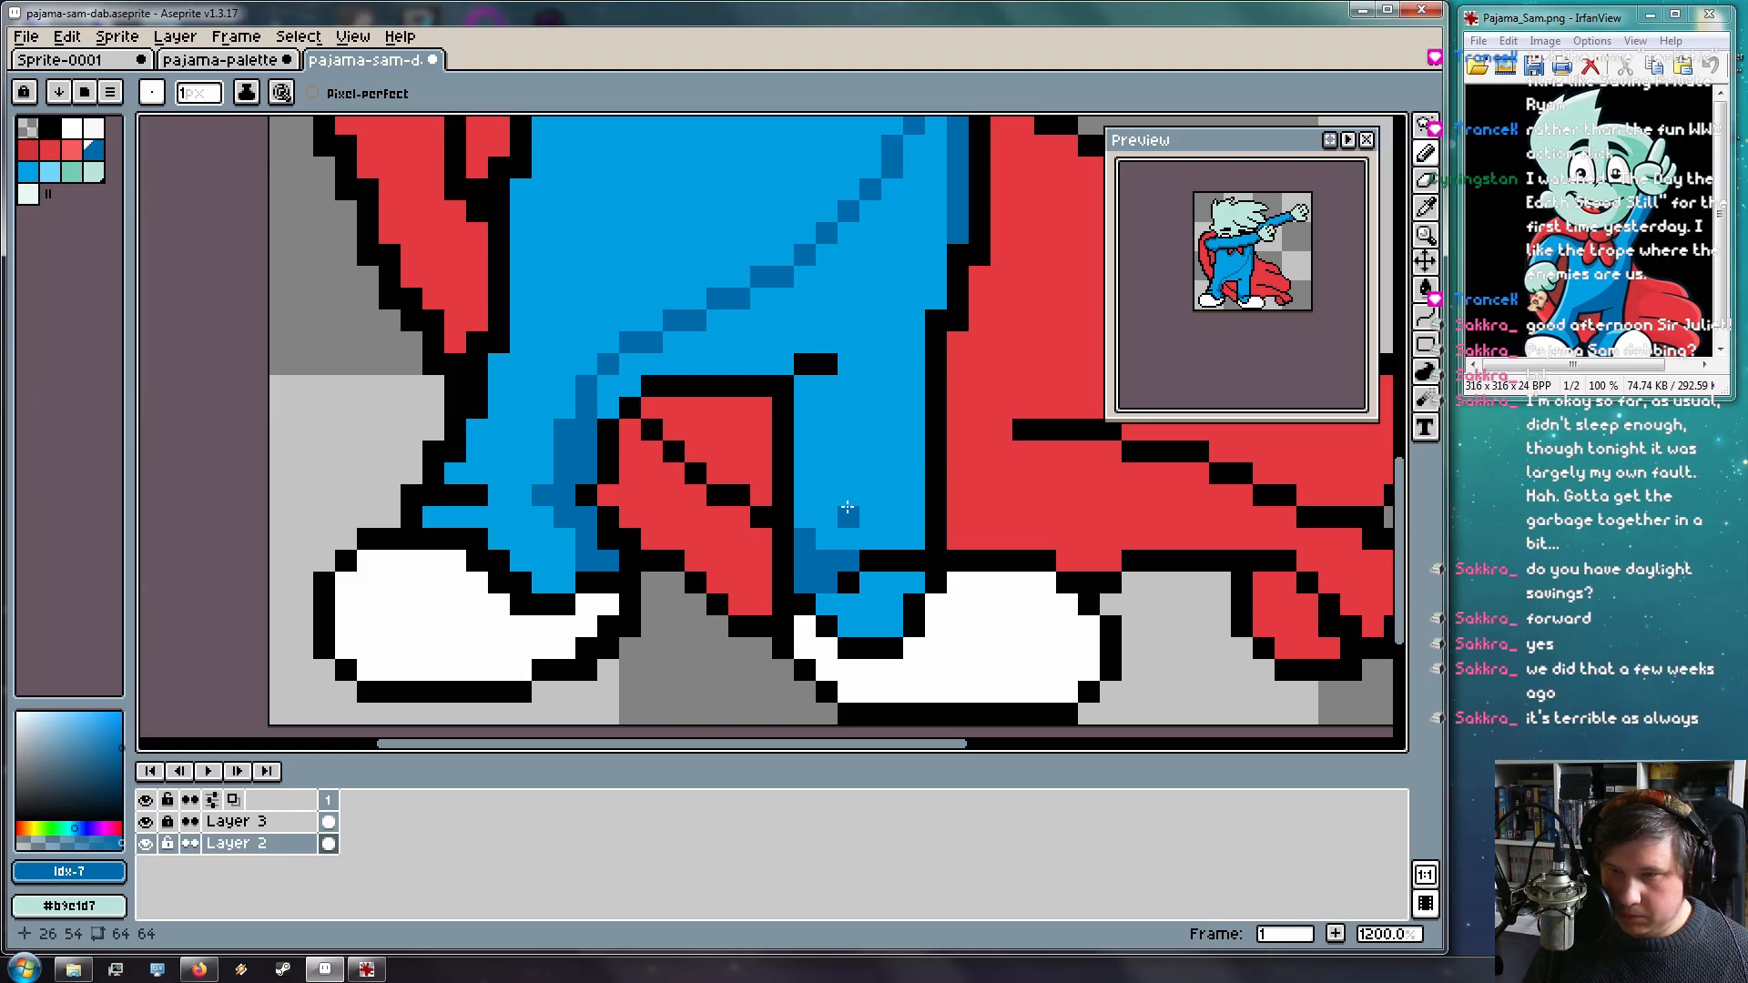
key(g)
click(855, 488)
Pick light blue and draw a highlight line along the arm's top row
key(space)
drag(879, 380, 767, 734)
drag(767, 330, 769, 505)
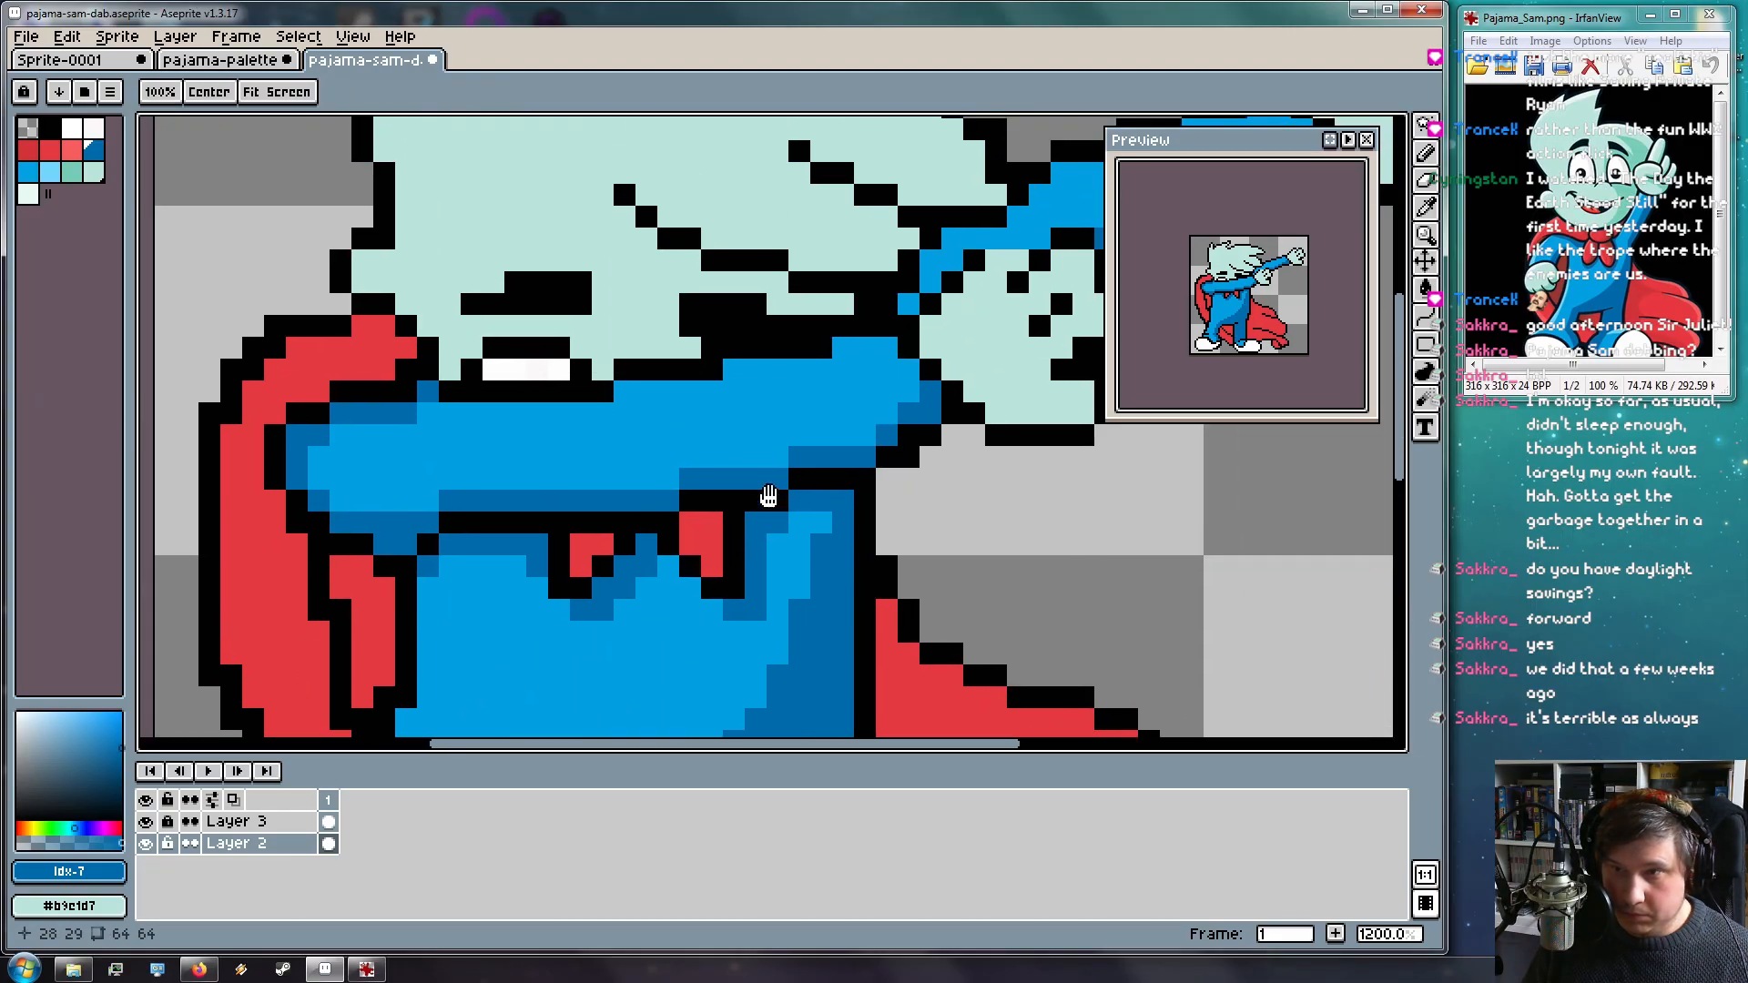
scroll(769, 505, down, 2)
scroll(691, 550, up, 2)
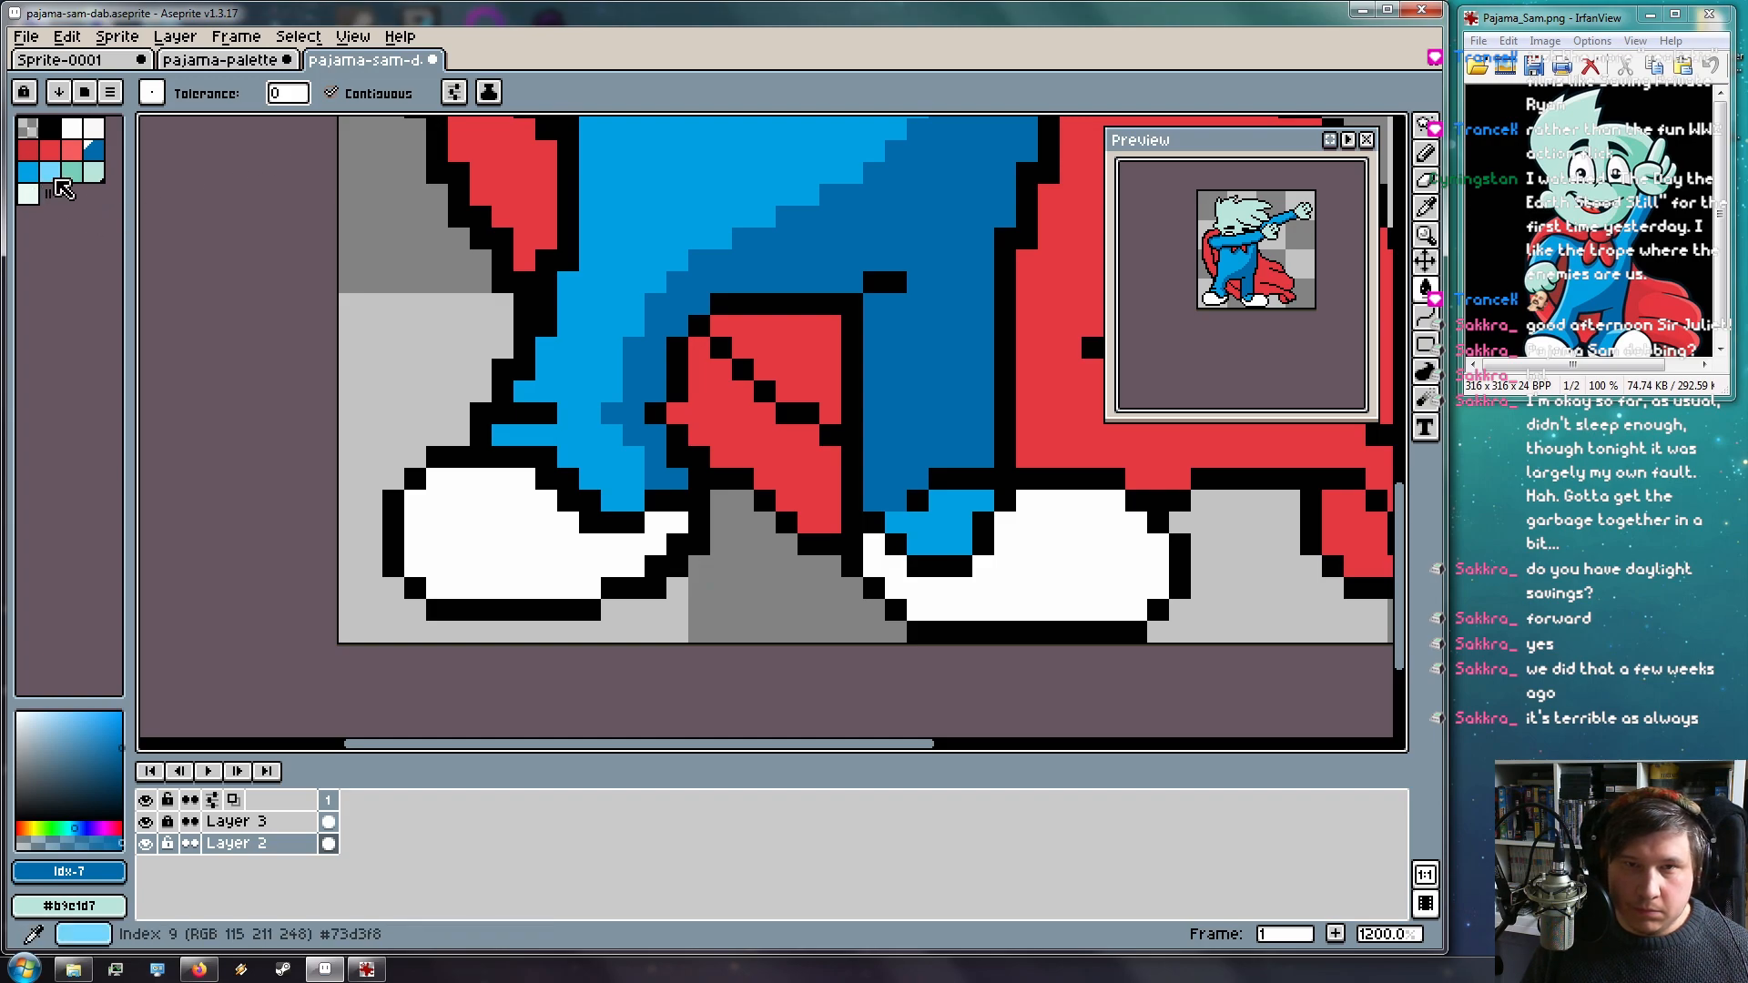
click(51, 174)
drag(709, 305, 761, 637)
key(l)
drag(716, 332, 668, 635)
mouse_move(636, 439)
mouse_down()
mouse_move(491, 469)
mouse_move(645, 470)
mouse_up()
Extend light-blue highlights along the tops of both sleeves
click(471, 451)
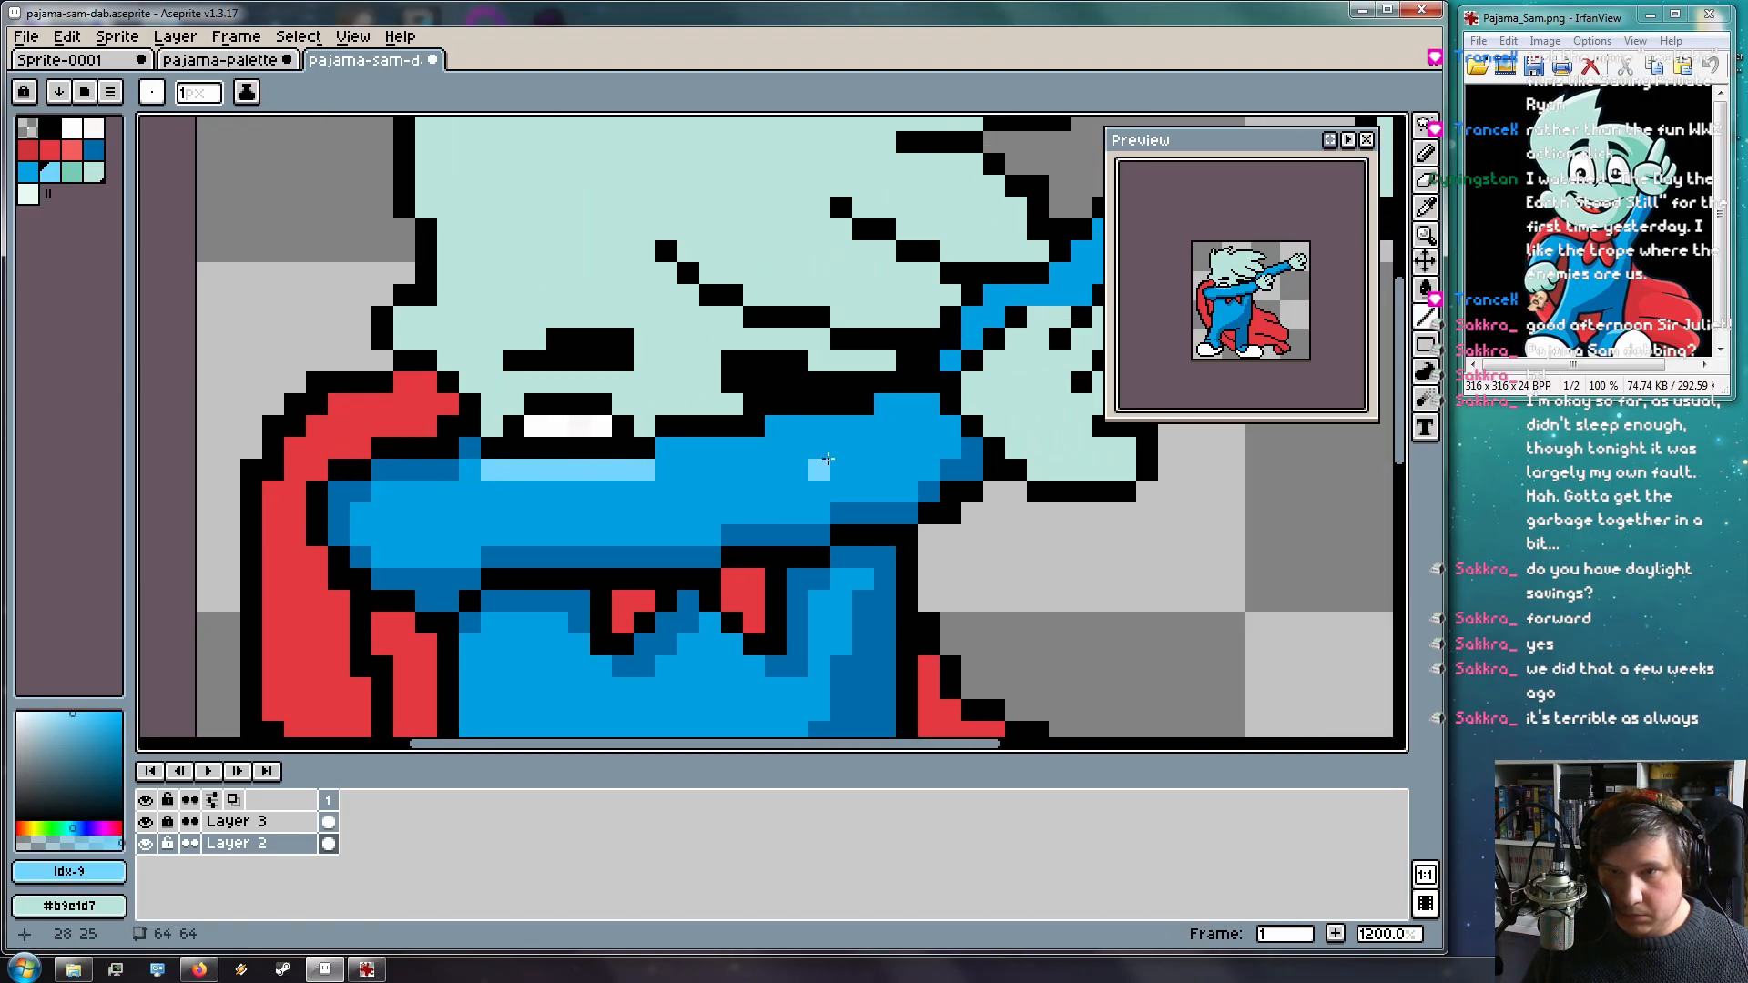
mouse_move(667, 448)
mouse_down()
mouse_move(754, 448)
mouse_move(937, 403)
mouse_up()
drag(817, 437, 722, 461)
click(852, 447)
drag(745, 400, 444, 612)
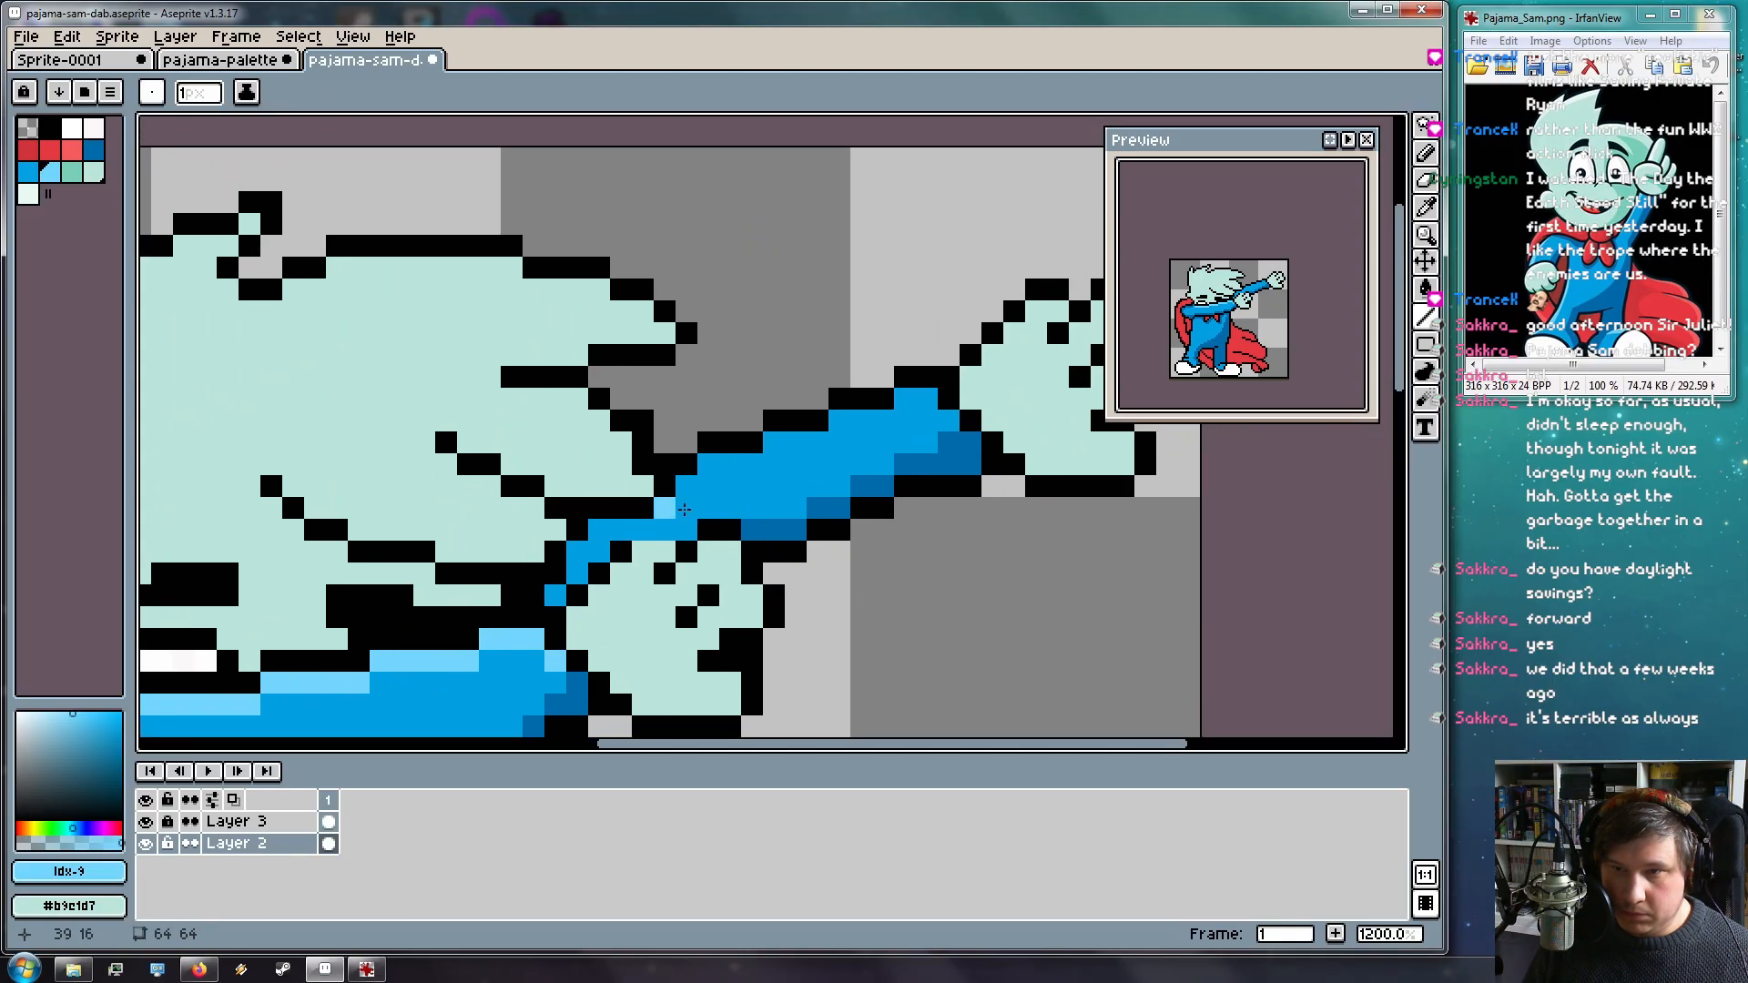
mouse_move(710, 463)
mouse_down()
mouse_move(922, 399)
mouse_move(945, 410)
mouse_move(937, 432)
mouse_up()
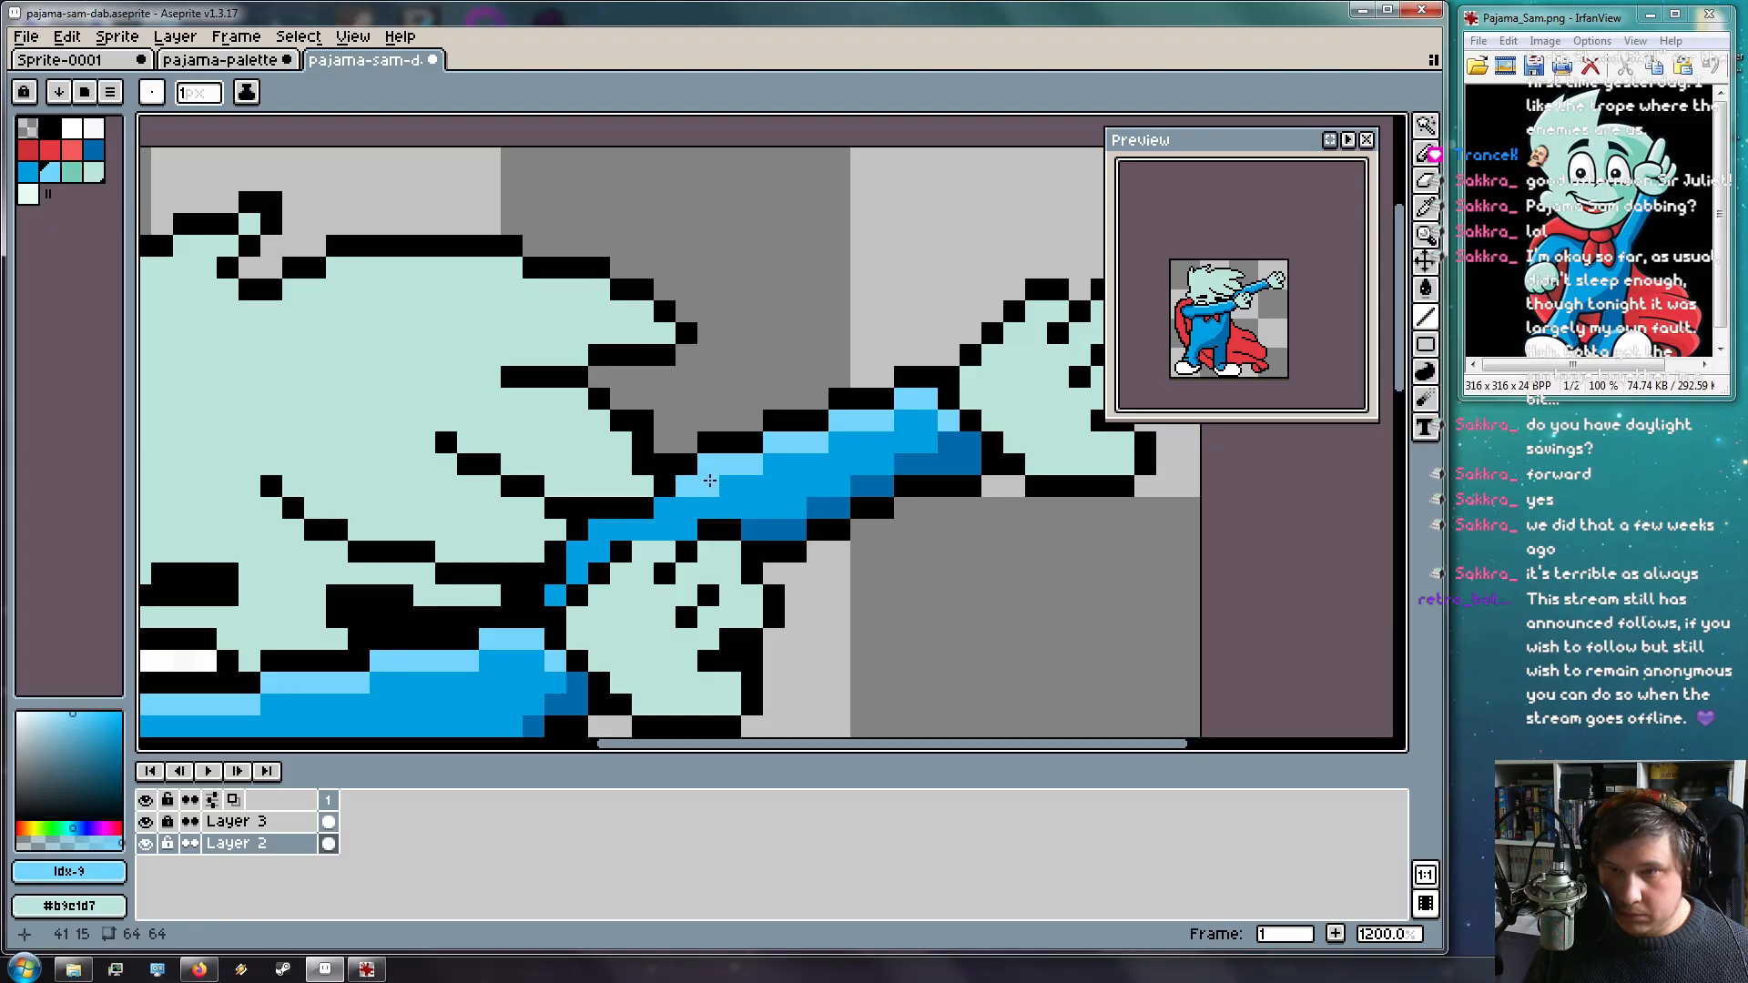
key(space)
drag(659, 547, 735, 378)
Sample the darker blue and darken a few pixels on the raised arm
key(i)
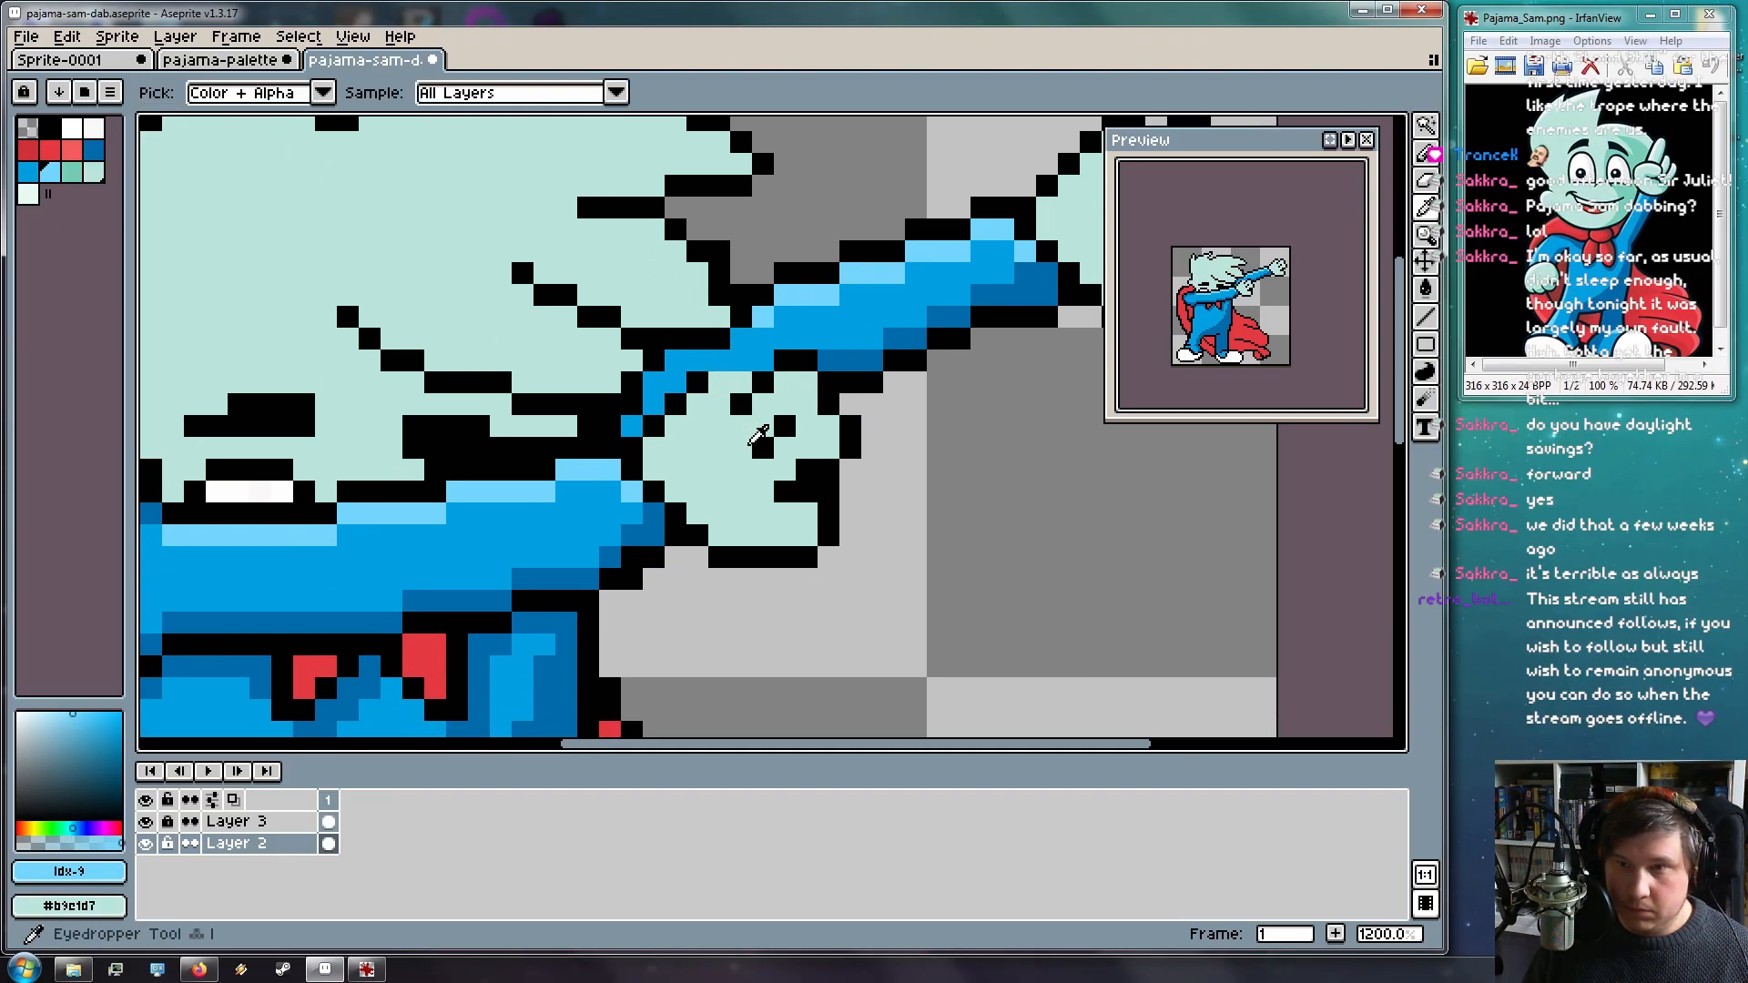
click(869, 360)
key(b)
click(701, 359)
drag(656, 388, 621, 426)
key(space)
drag(722, 573, 793, 556)
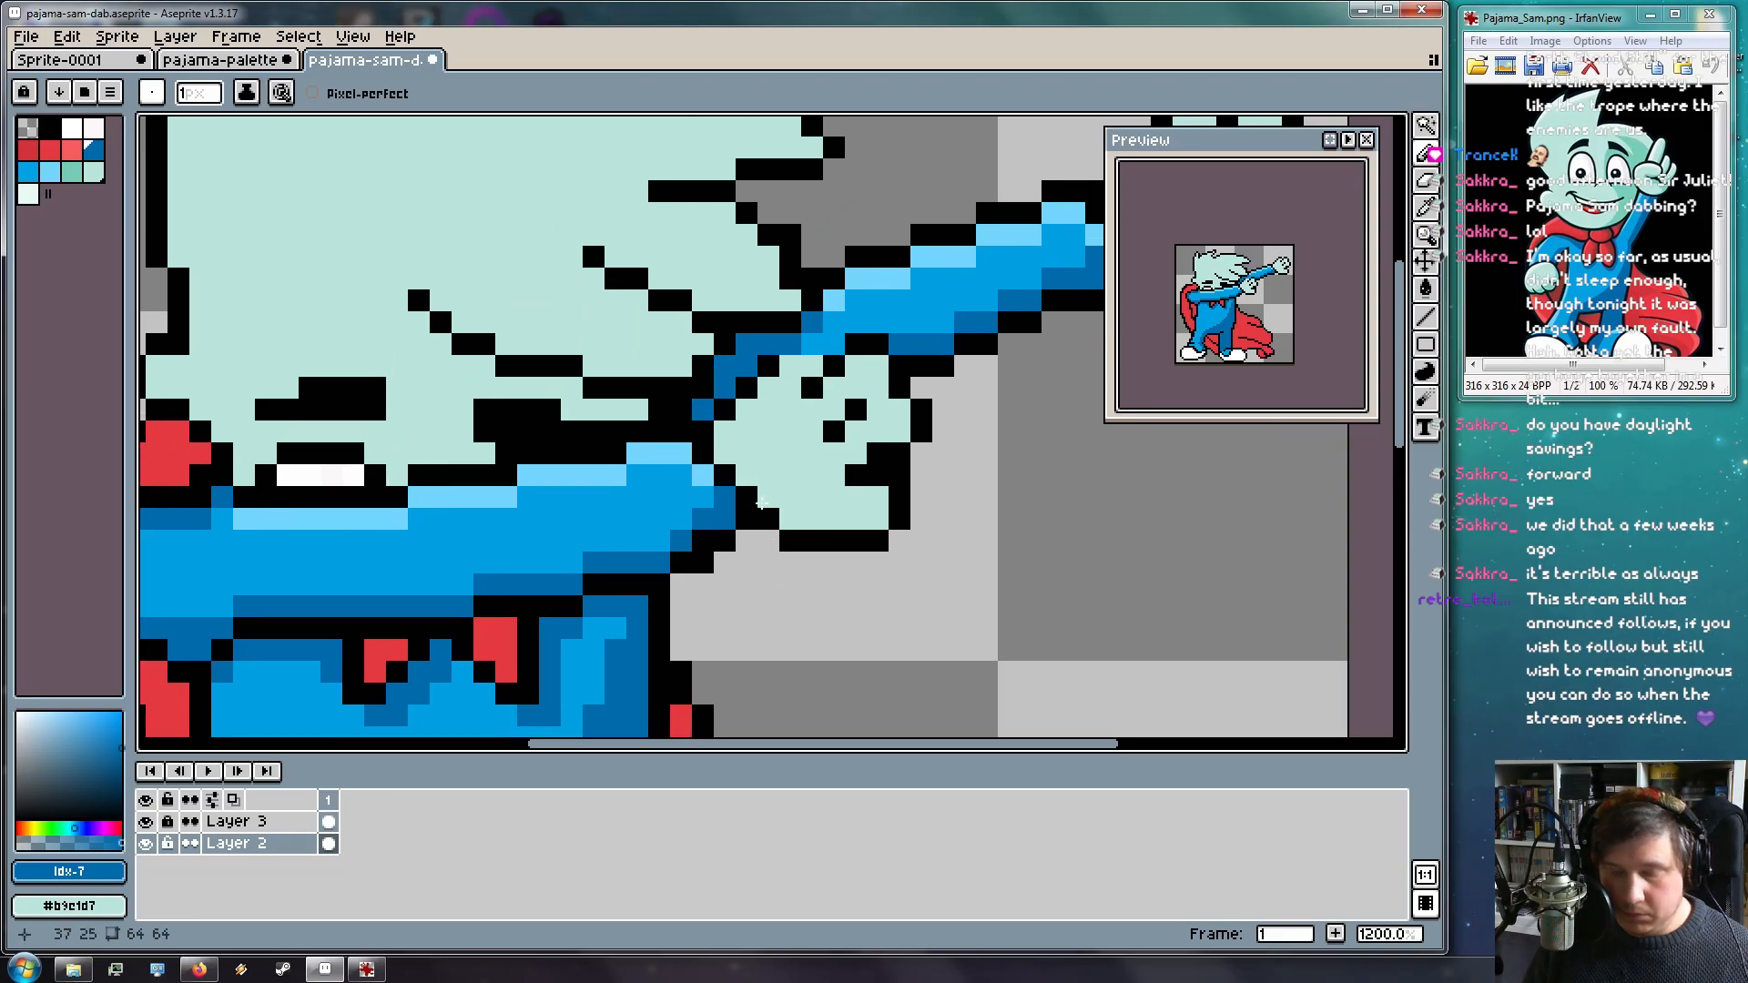
key(i)
click(774, 363)
key(b)
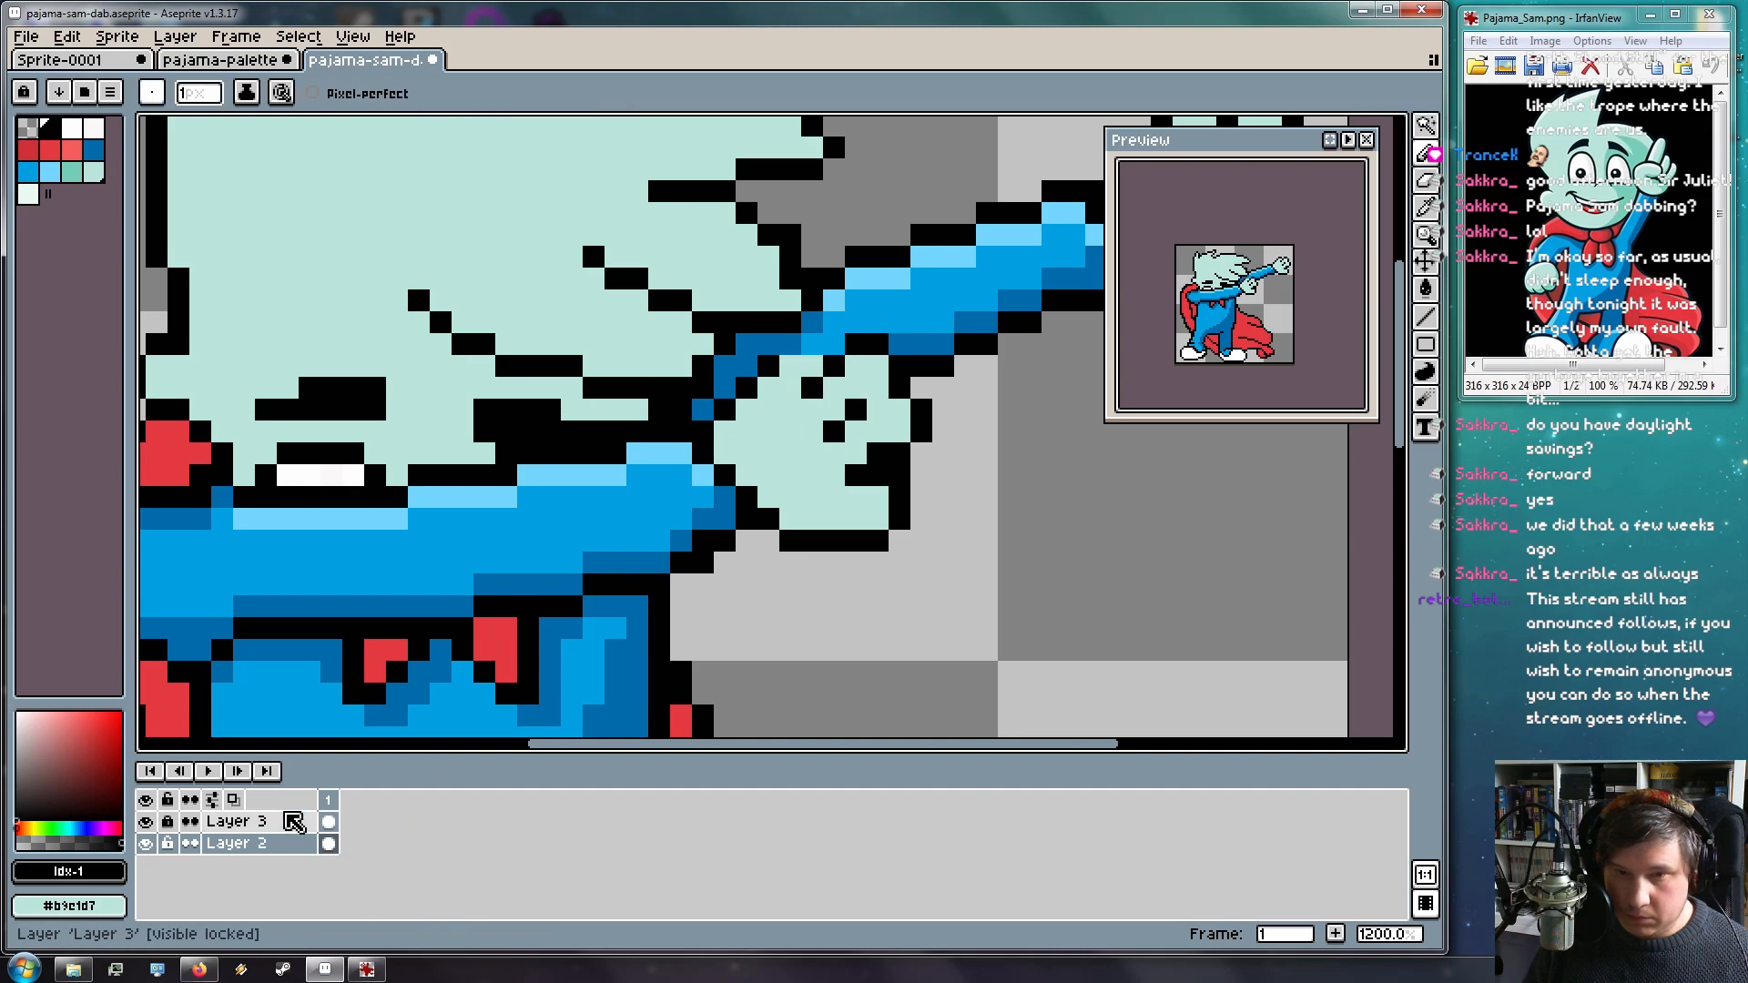
Select Layer 3, unlock it, and recentre the whole character
click(288, 823)
click(178, 823)
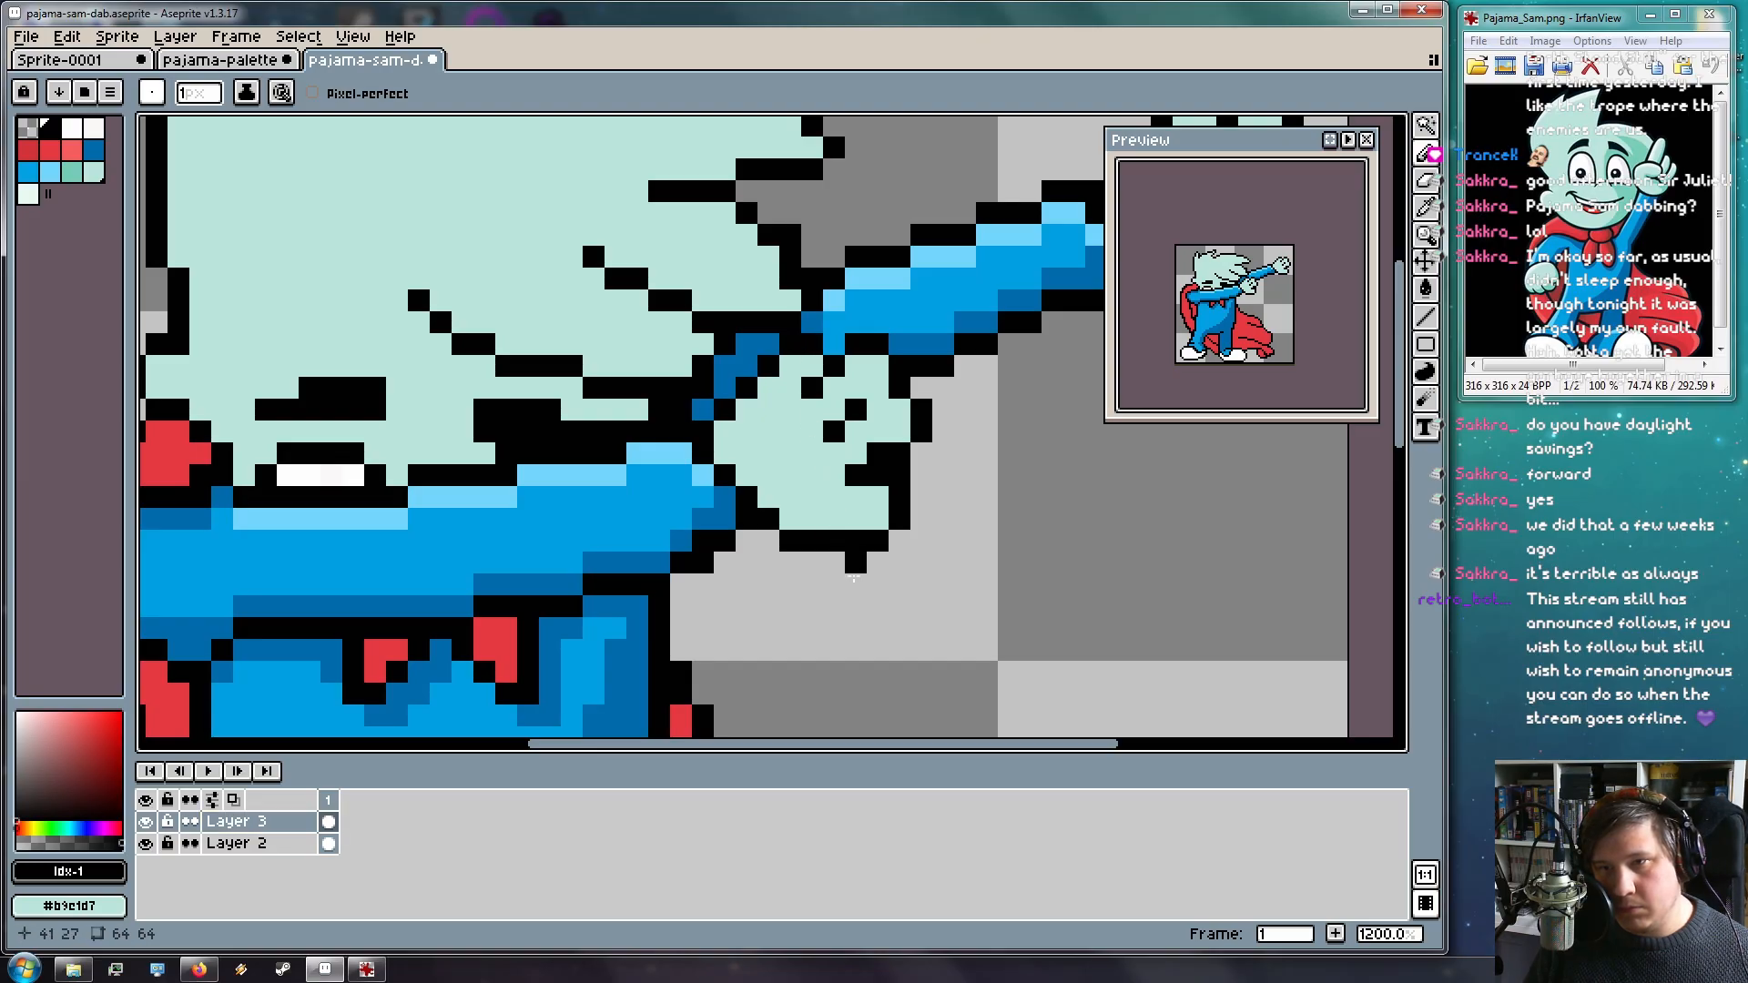
scroll(846, 565, down, 4)
drag(807, 642, 851, 515)
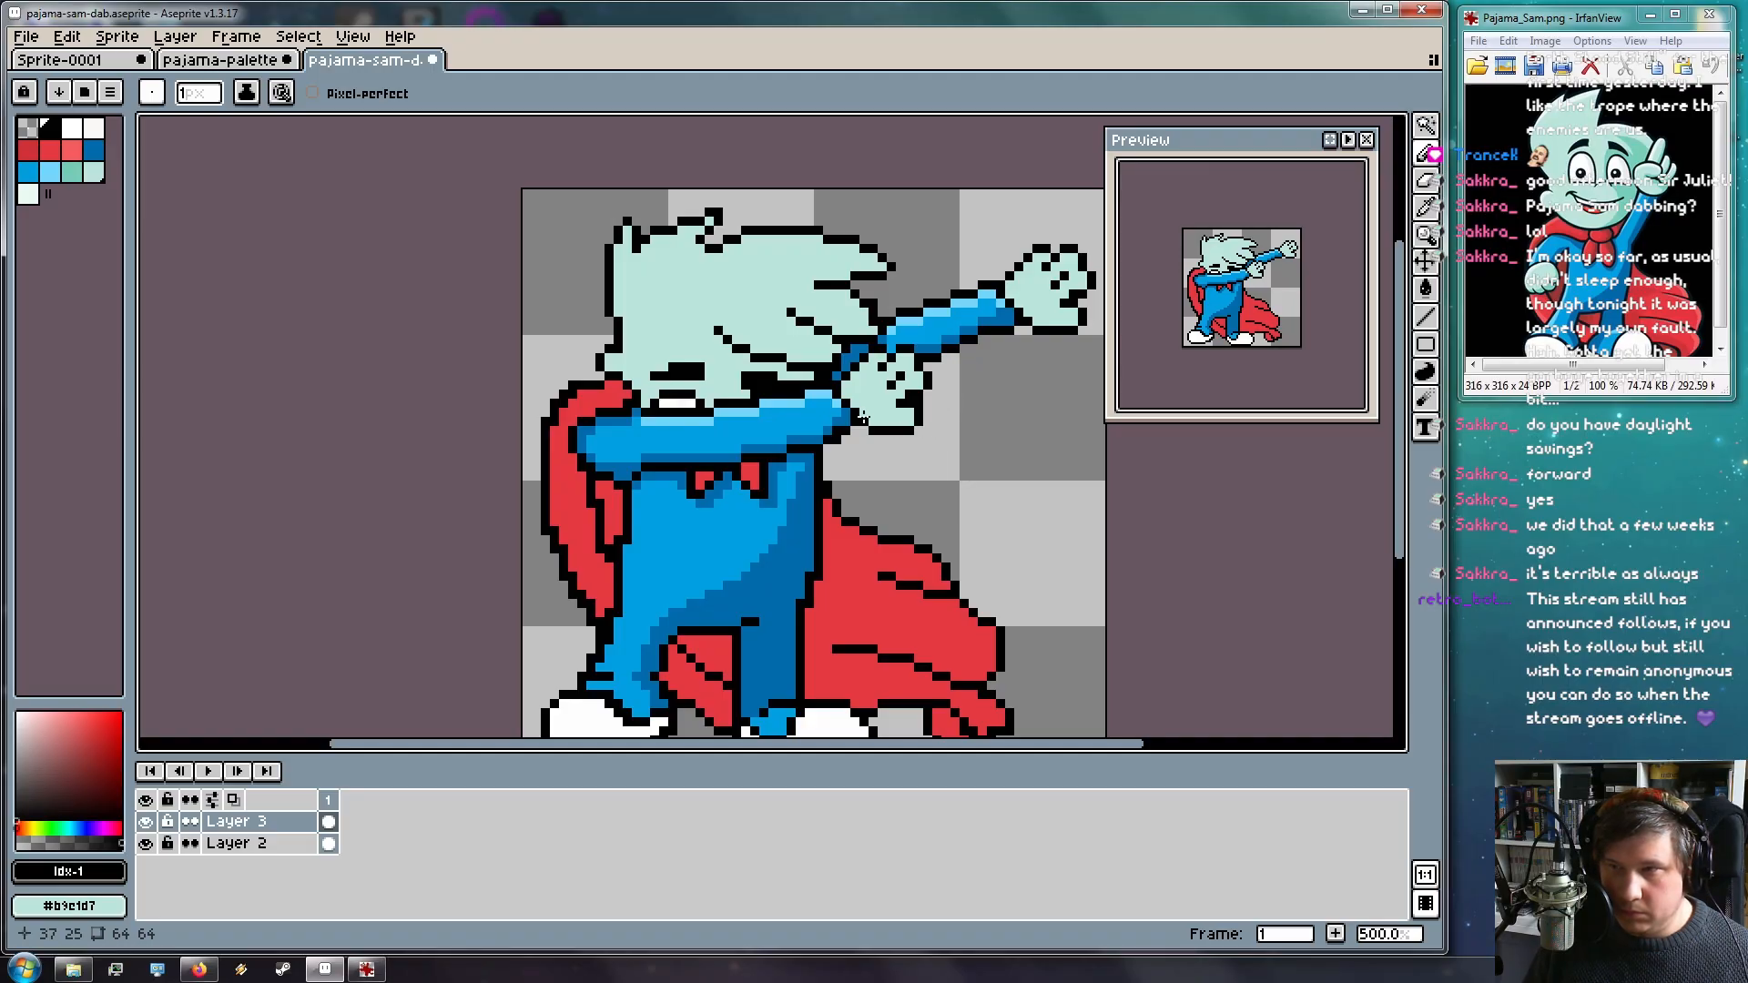
Try light-teal shading along the head outline, then undo those strokes
scroll(861, 417, up, 4)
scroll(860, 417, down, 3)
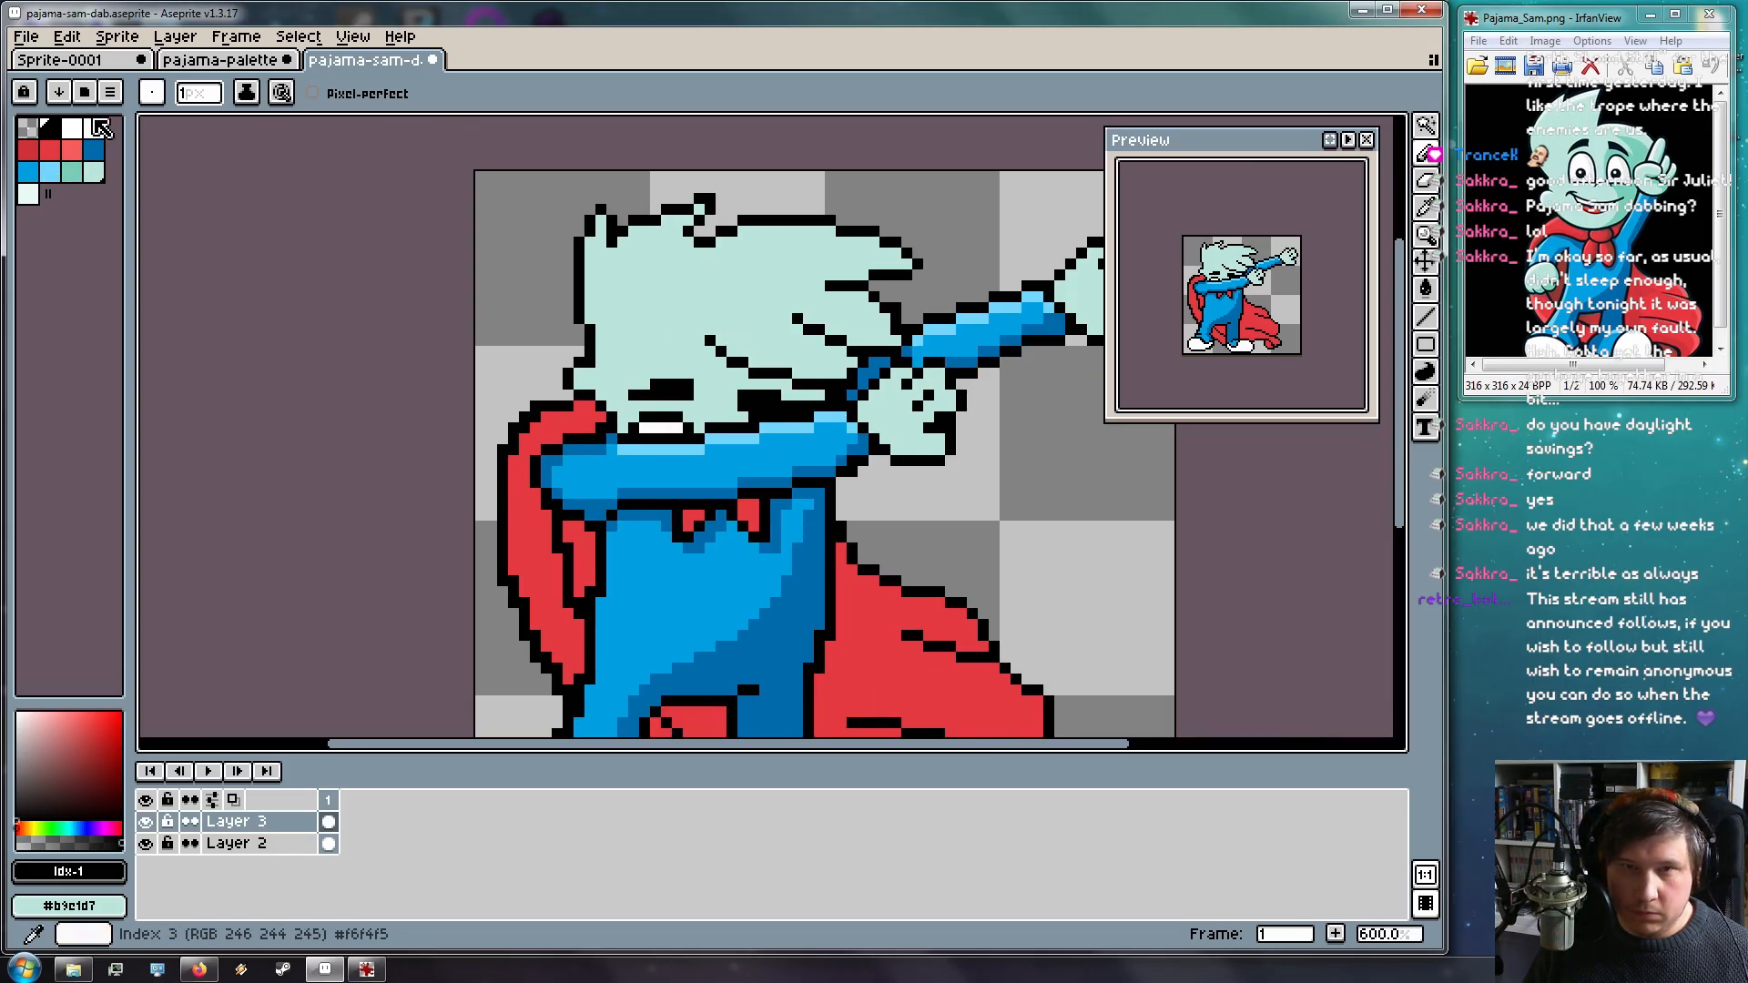
click(72, 171)
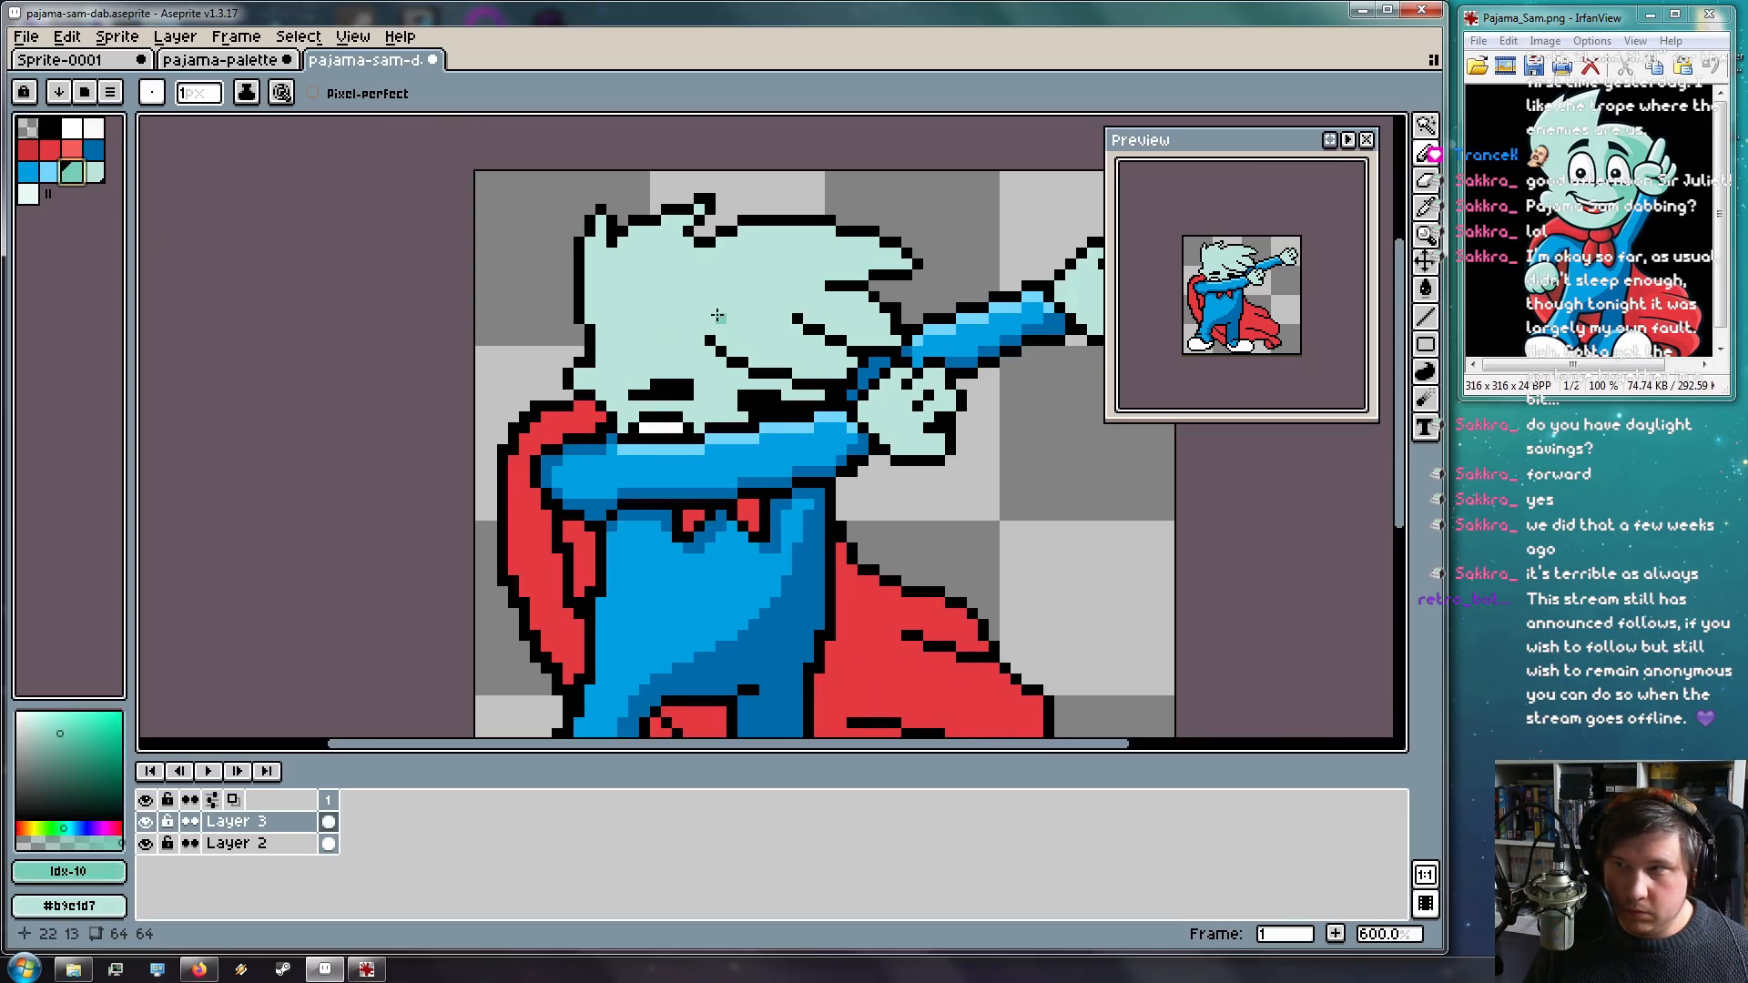
scroll(812, 313, up, 1)
scroll(832, 344, up, 2)
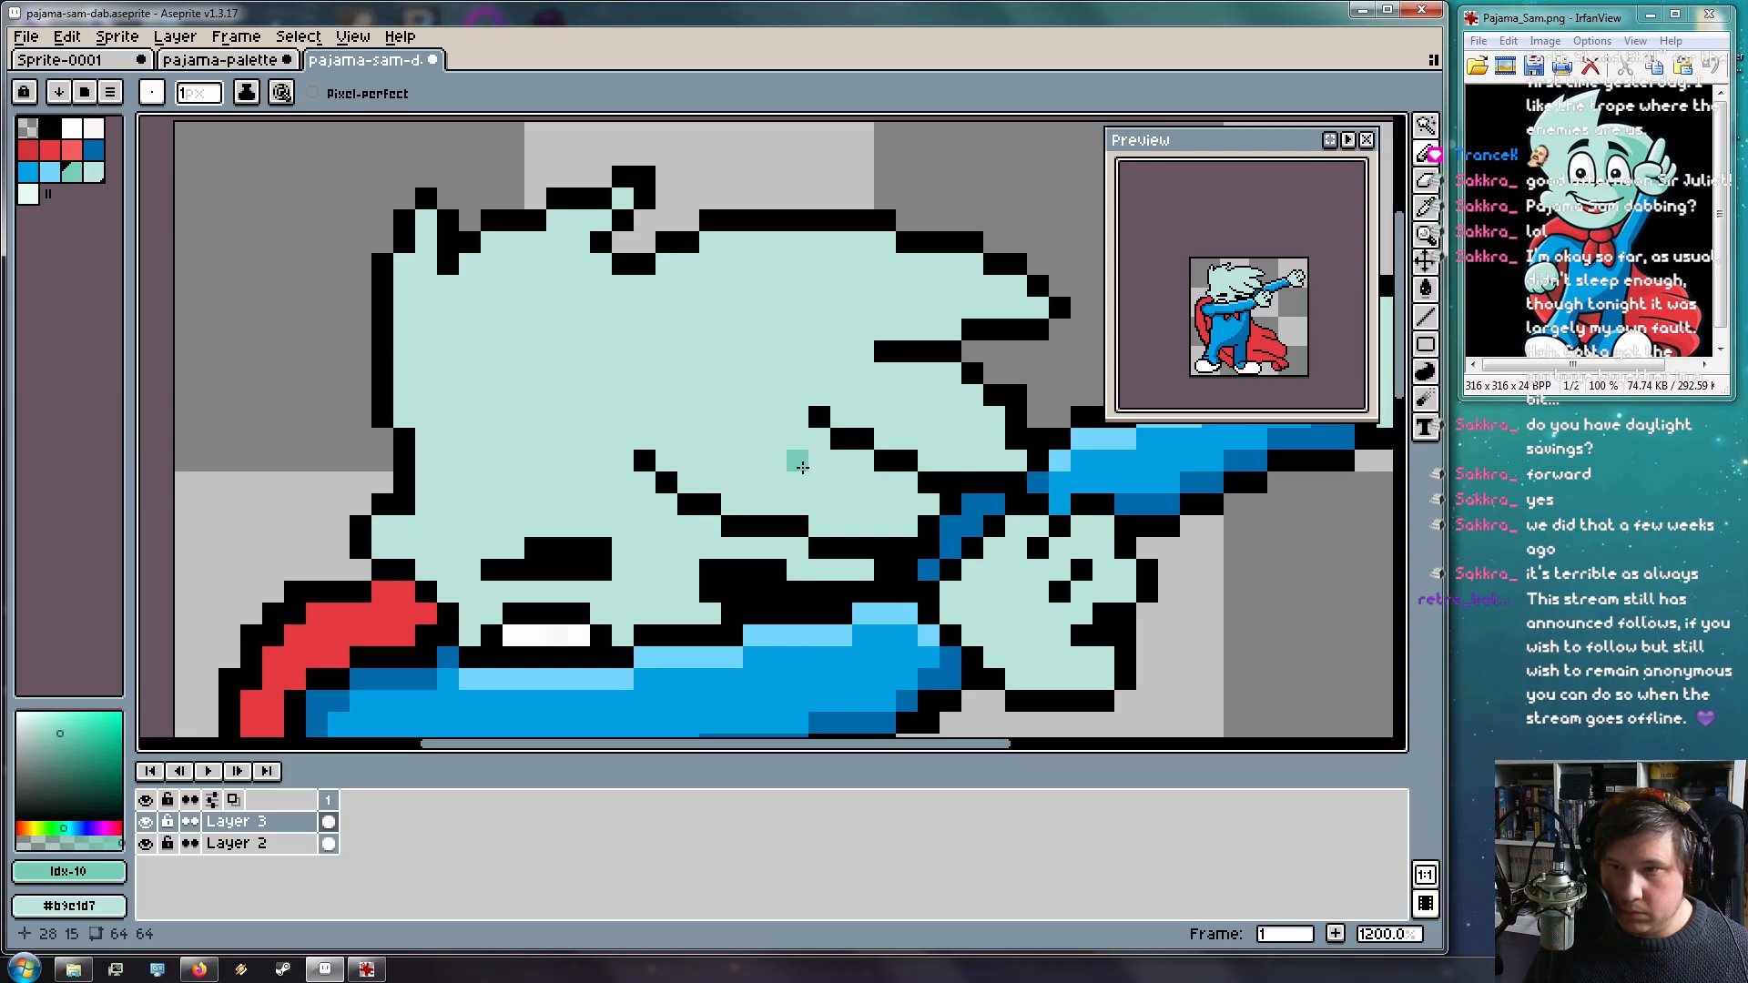
drag(853, 462, 929, 505)
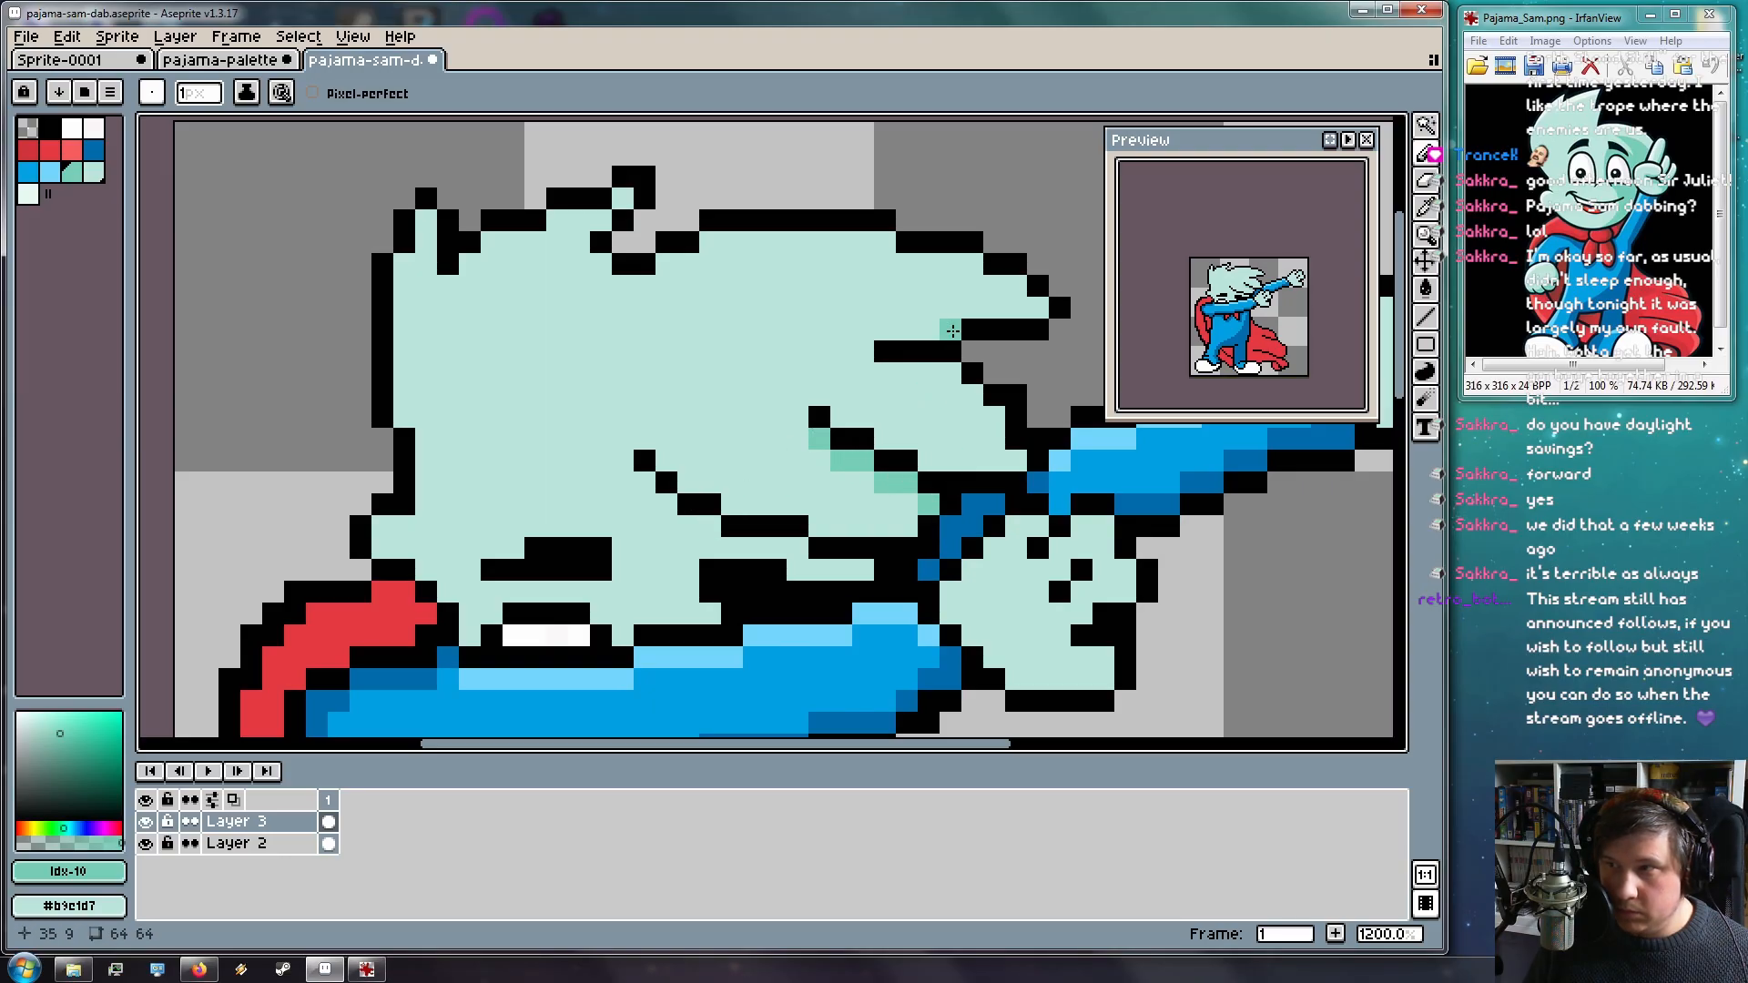
drag(1033, 306, 947, 327)
click(892, 336)
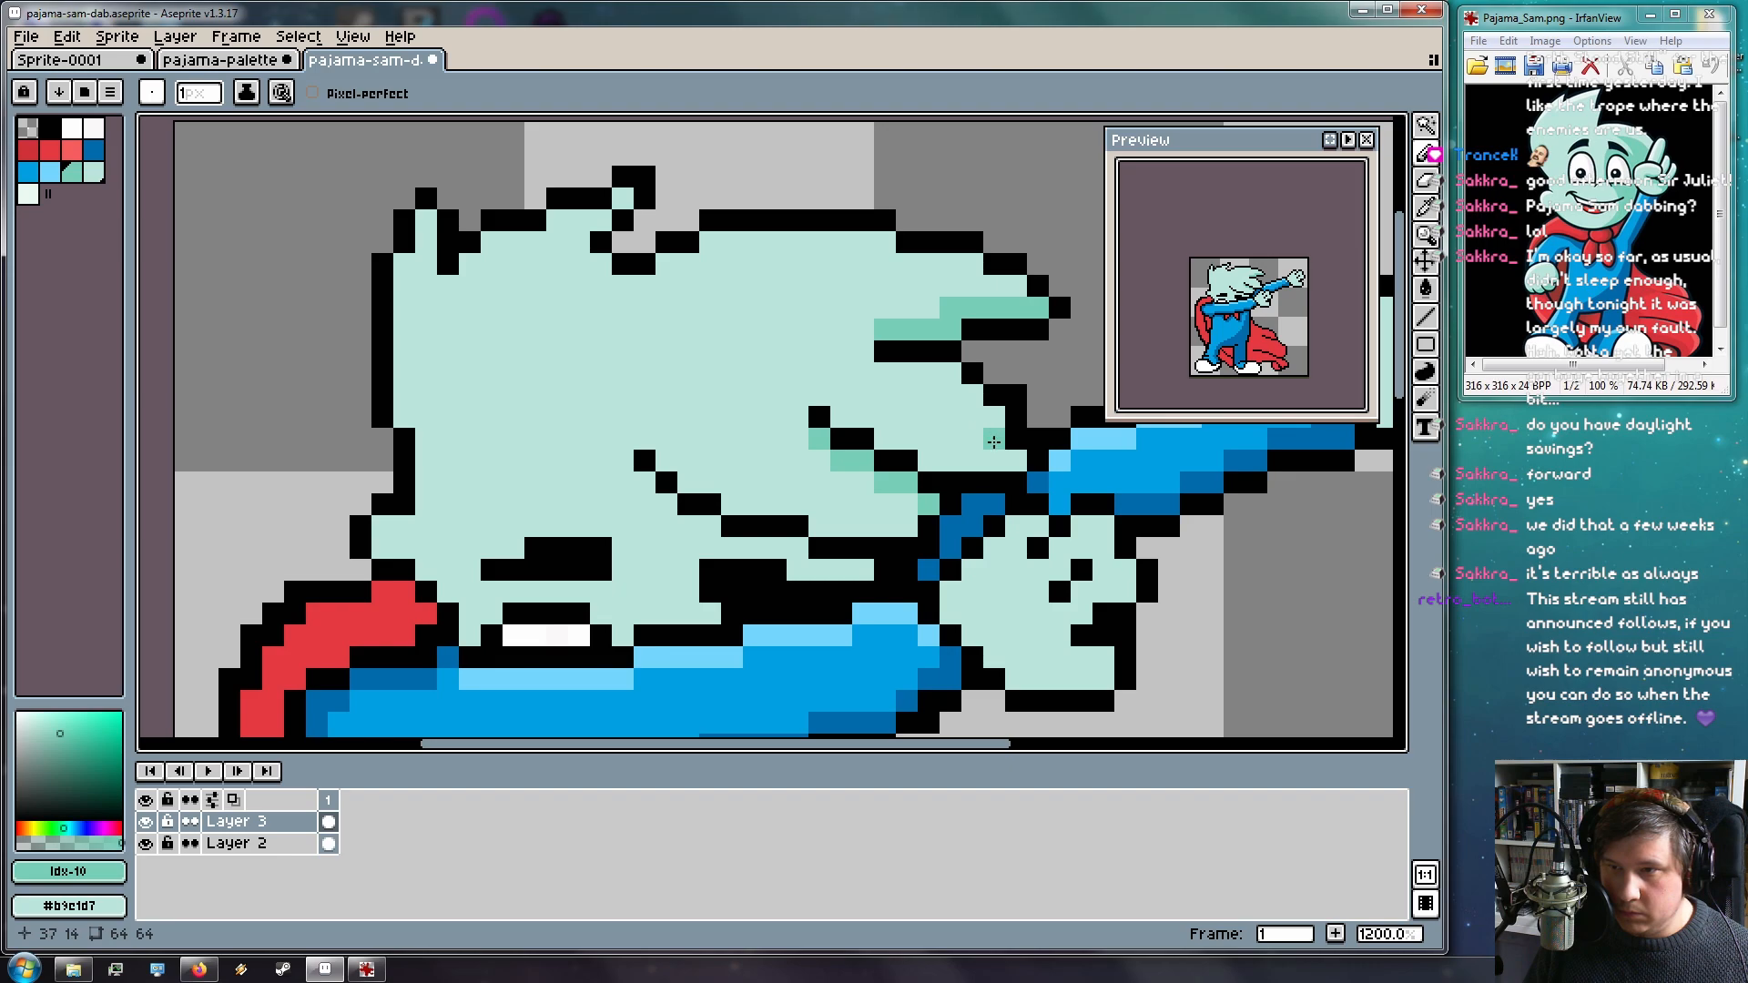
mouse_move(1011, 460)
mouse_down()
mouse_move(962, 423)
mouse_move(839, 401)
mouse_move(949, 455)
mouse_up()
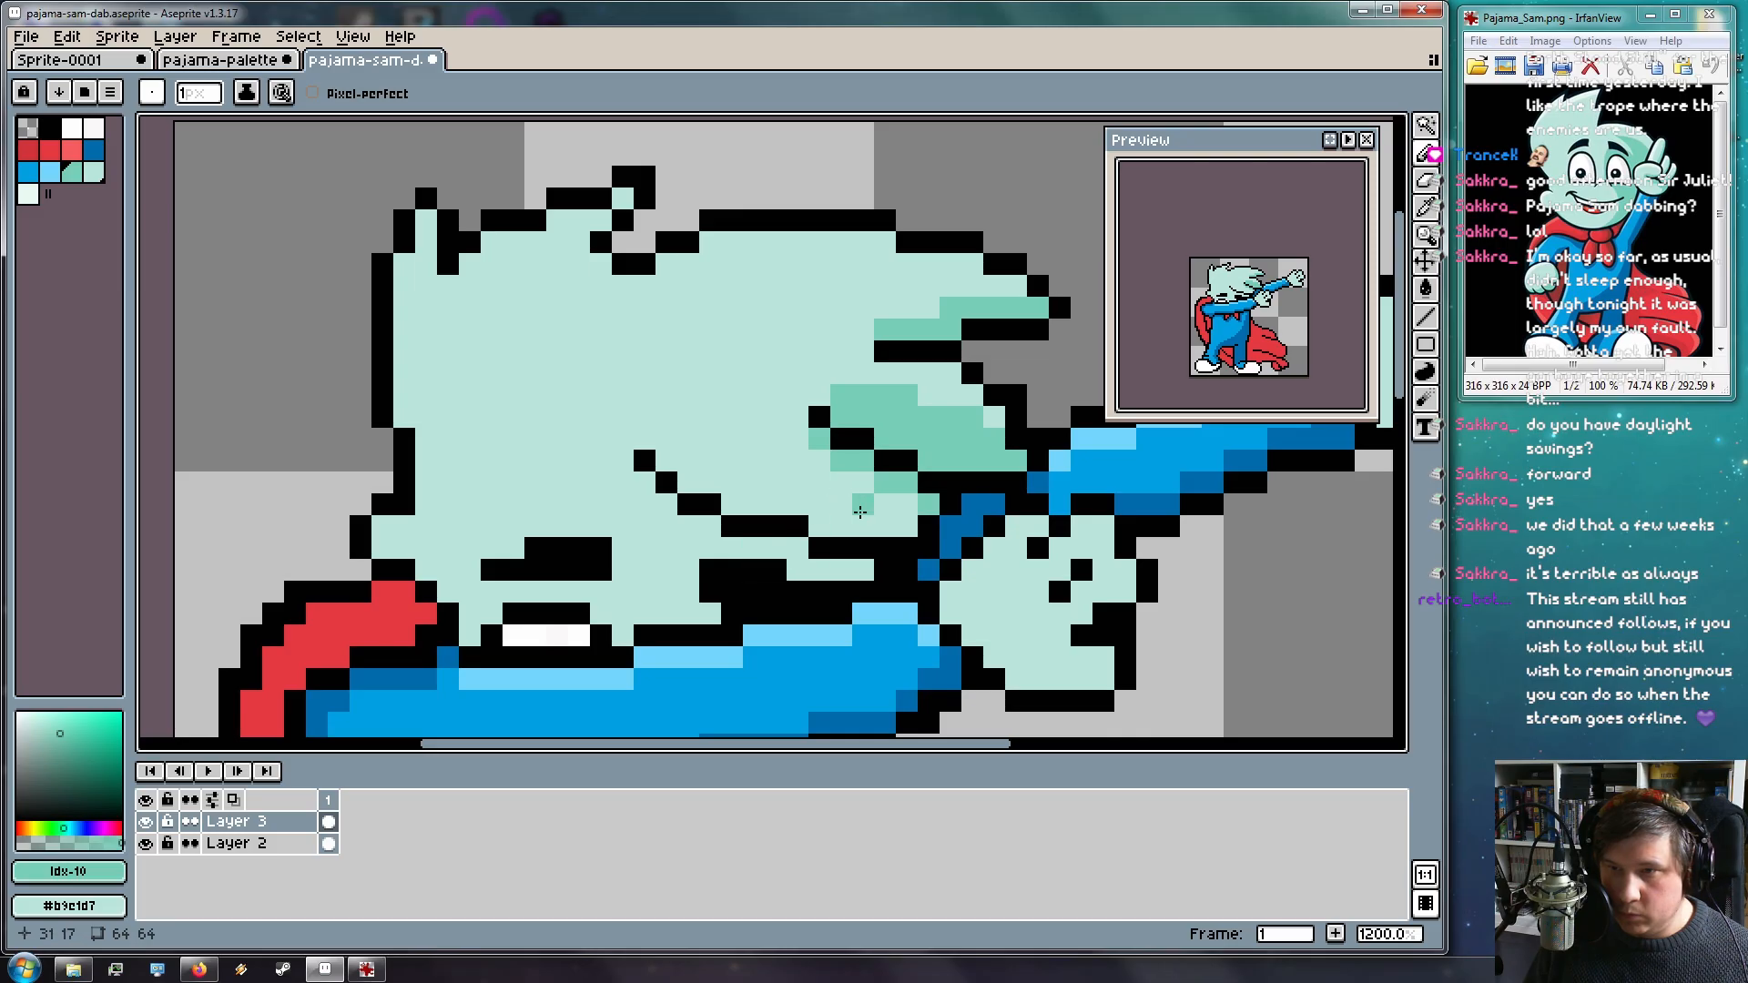
key(i)
click(824, 449)
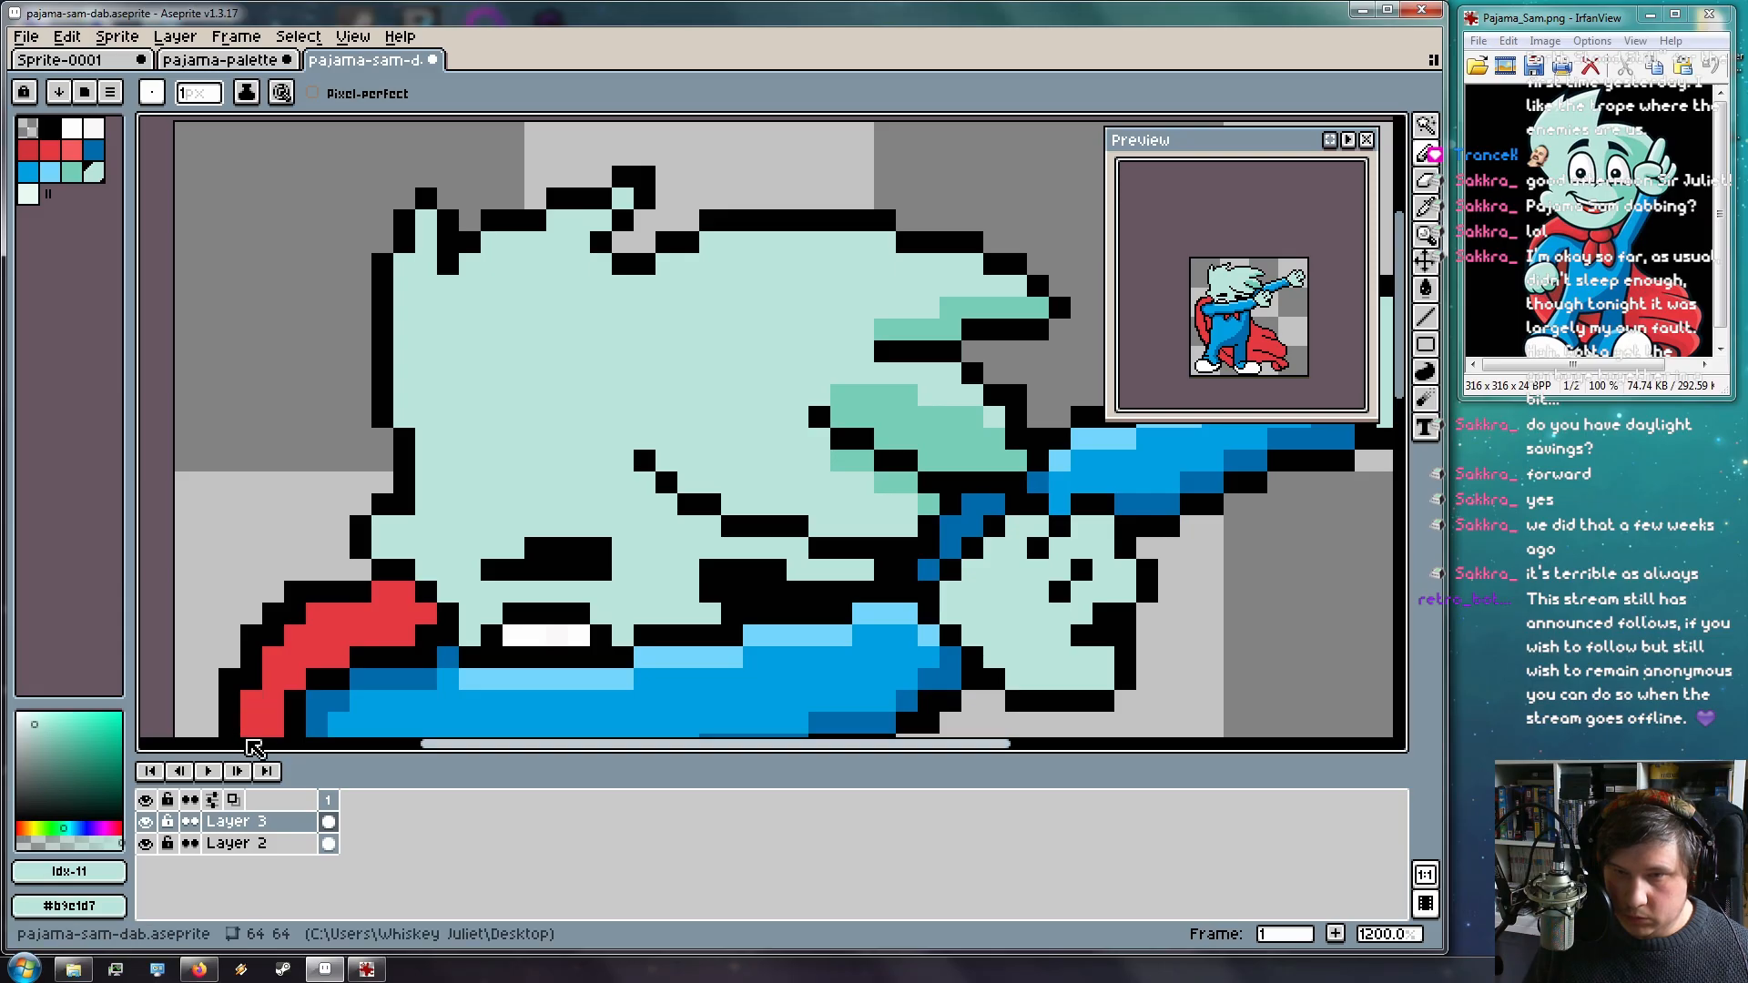
key(ctrl+z)
key(ctrl+z)
key(ctrl+z)
key(ctrl+z)
key(ctrl+z)
key(ctrl+z)
key(ctrl+z)
key(ctrl+z)
On Layer 2, pencil medium-teal shadows beneath the right-side head tufts
click(227, 853)
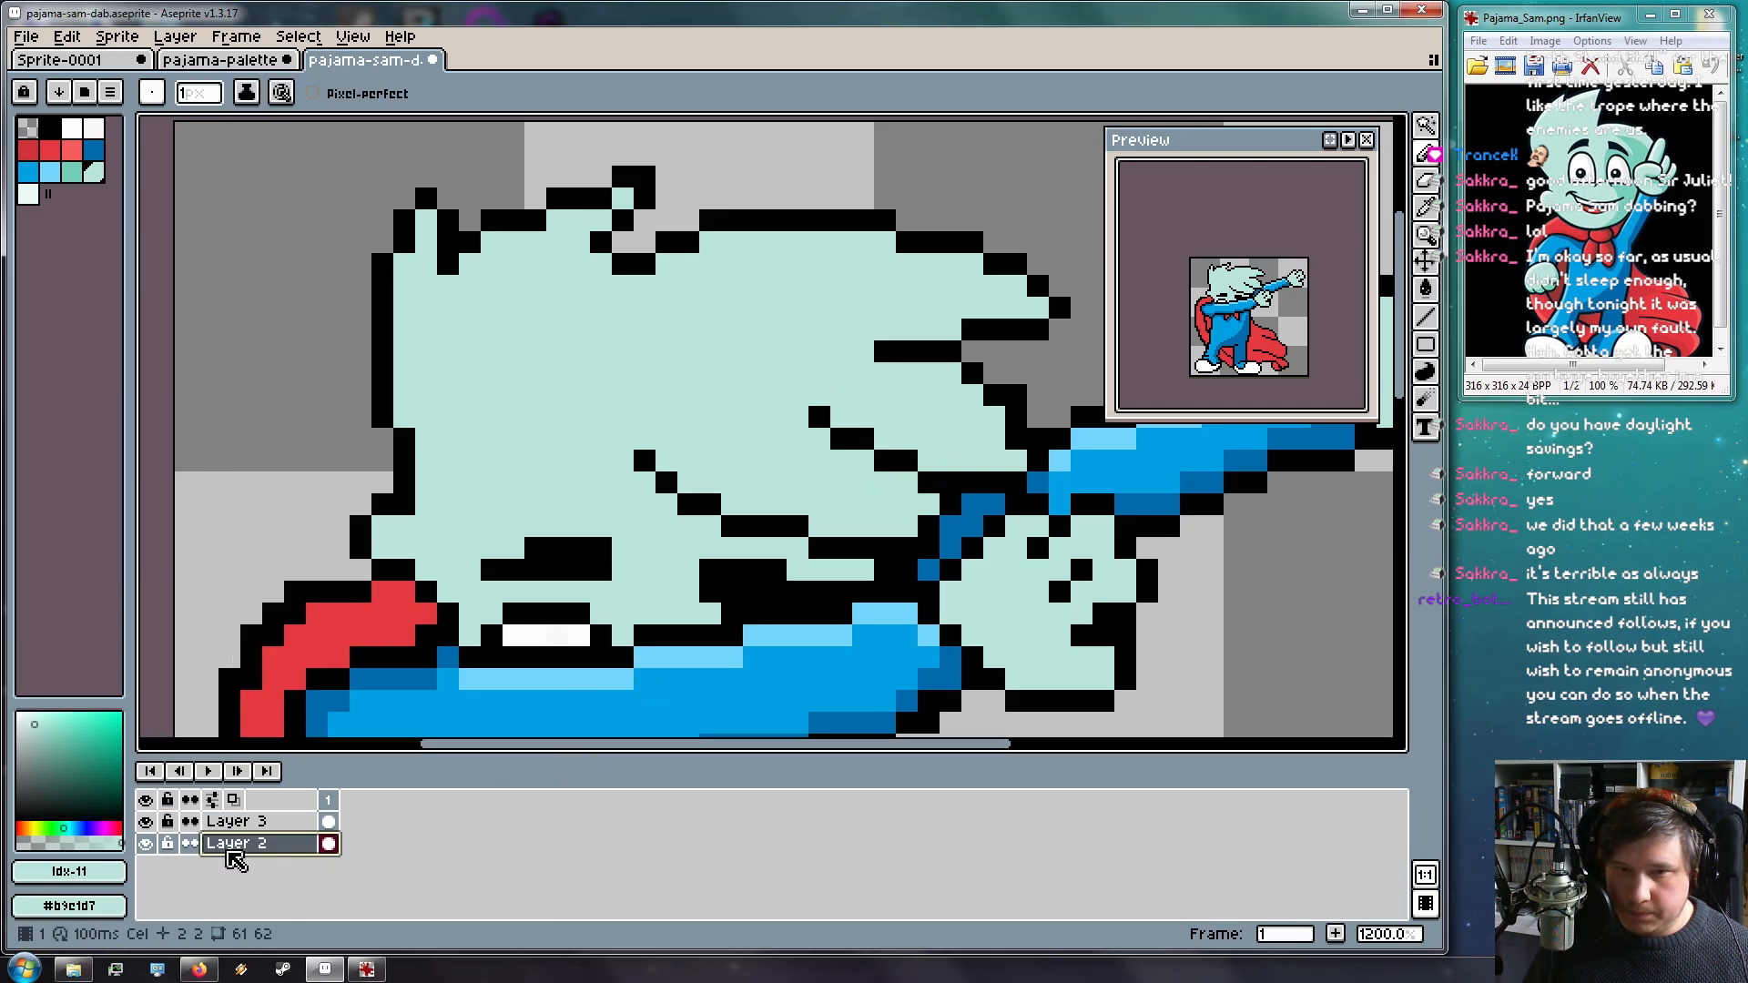
key(i)
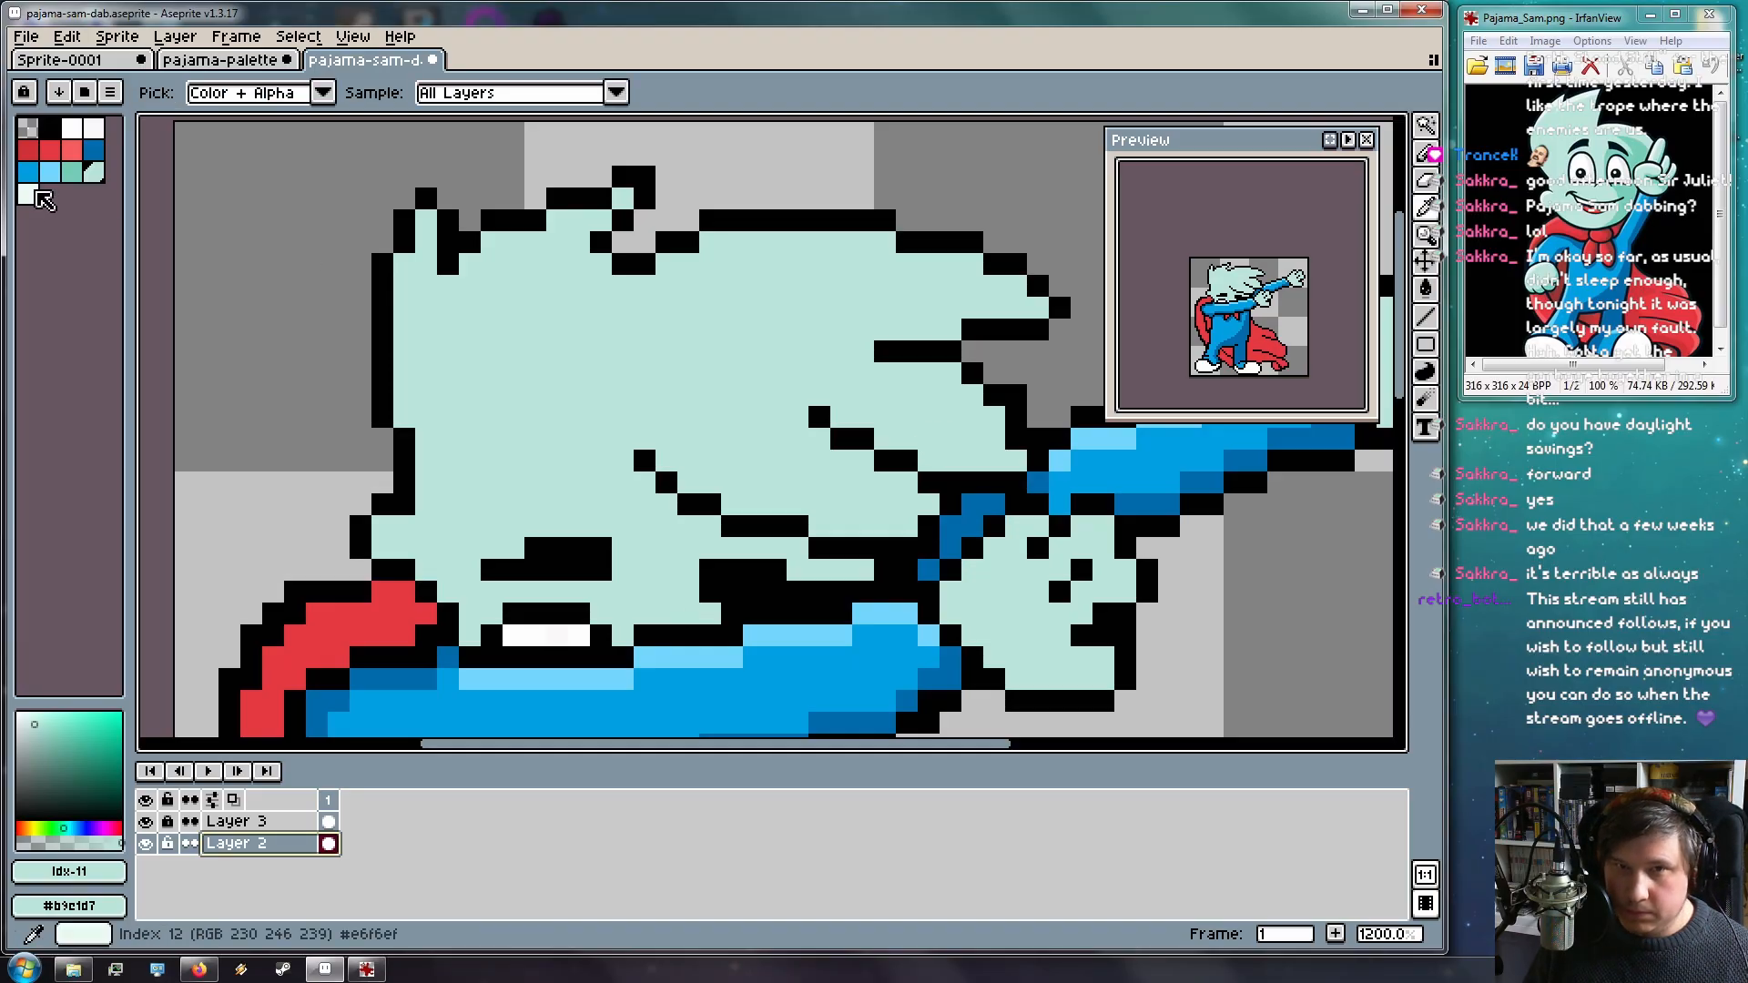
click(72, 172)
key(b)
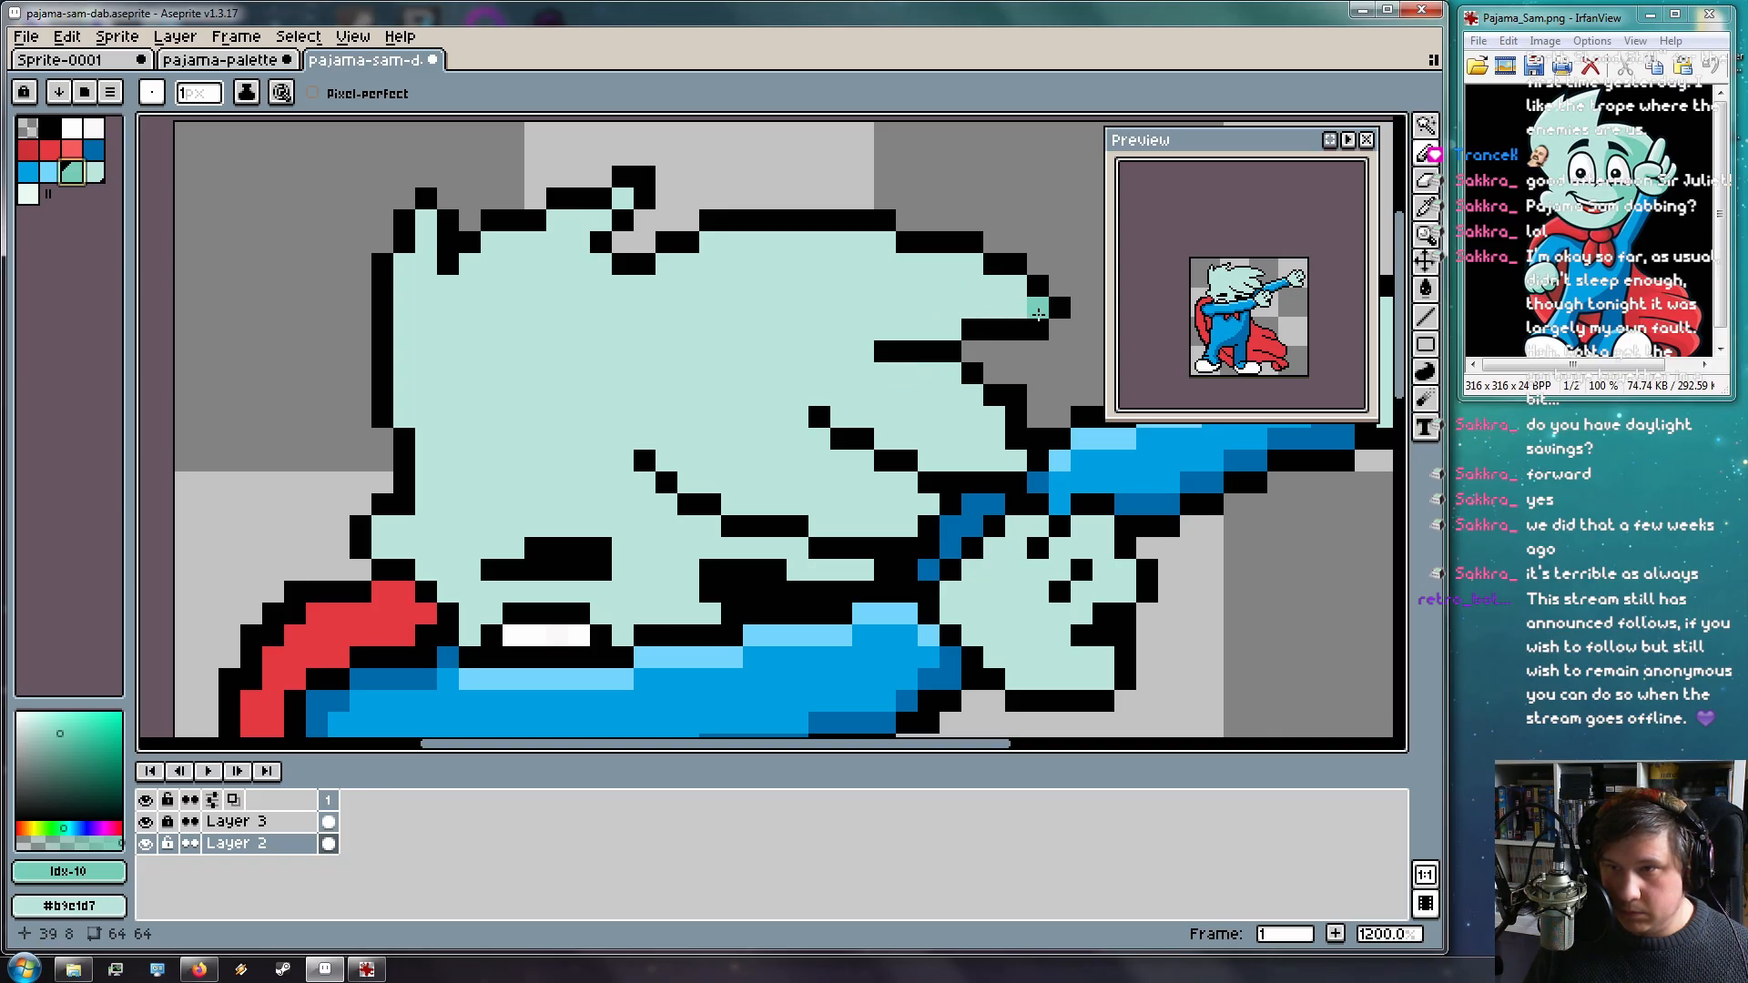
drag(1041, 306, 885, 329)
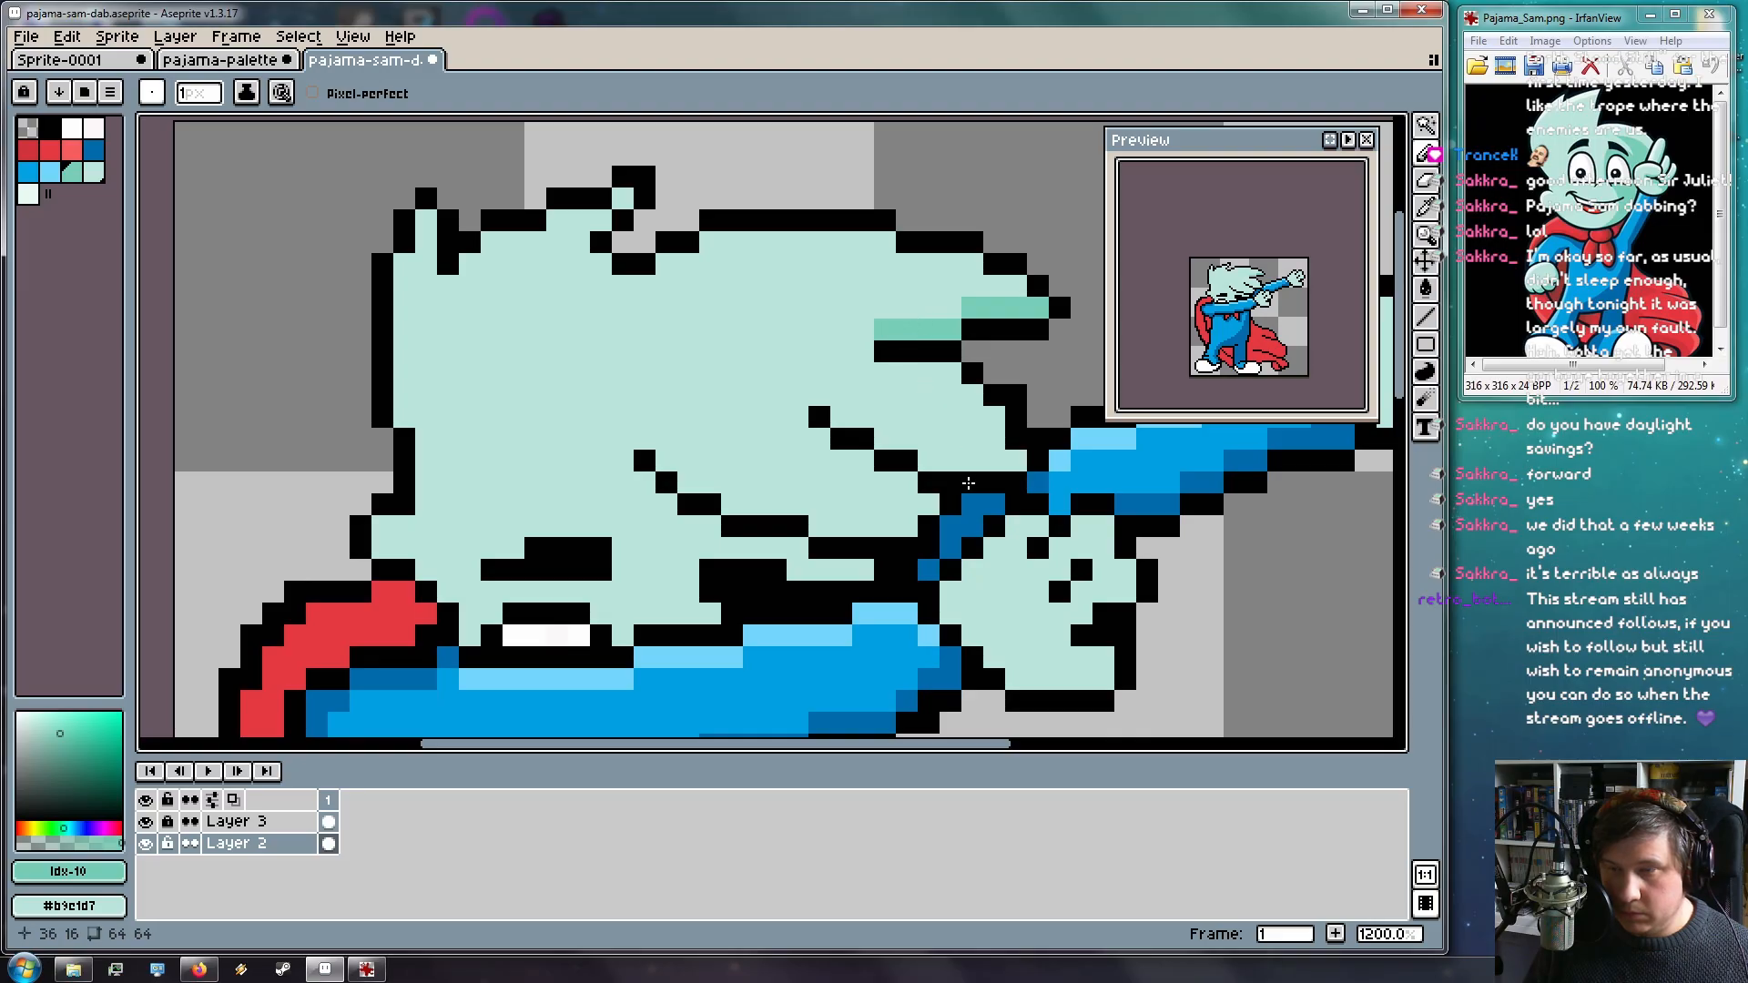
key(ctrl+z)
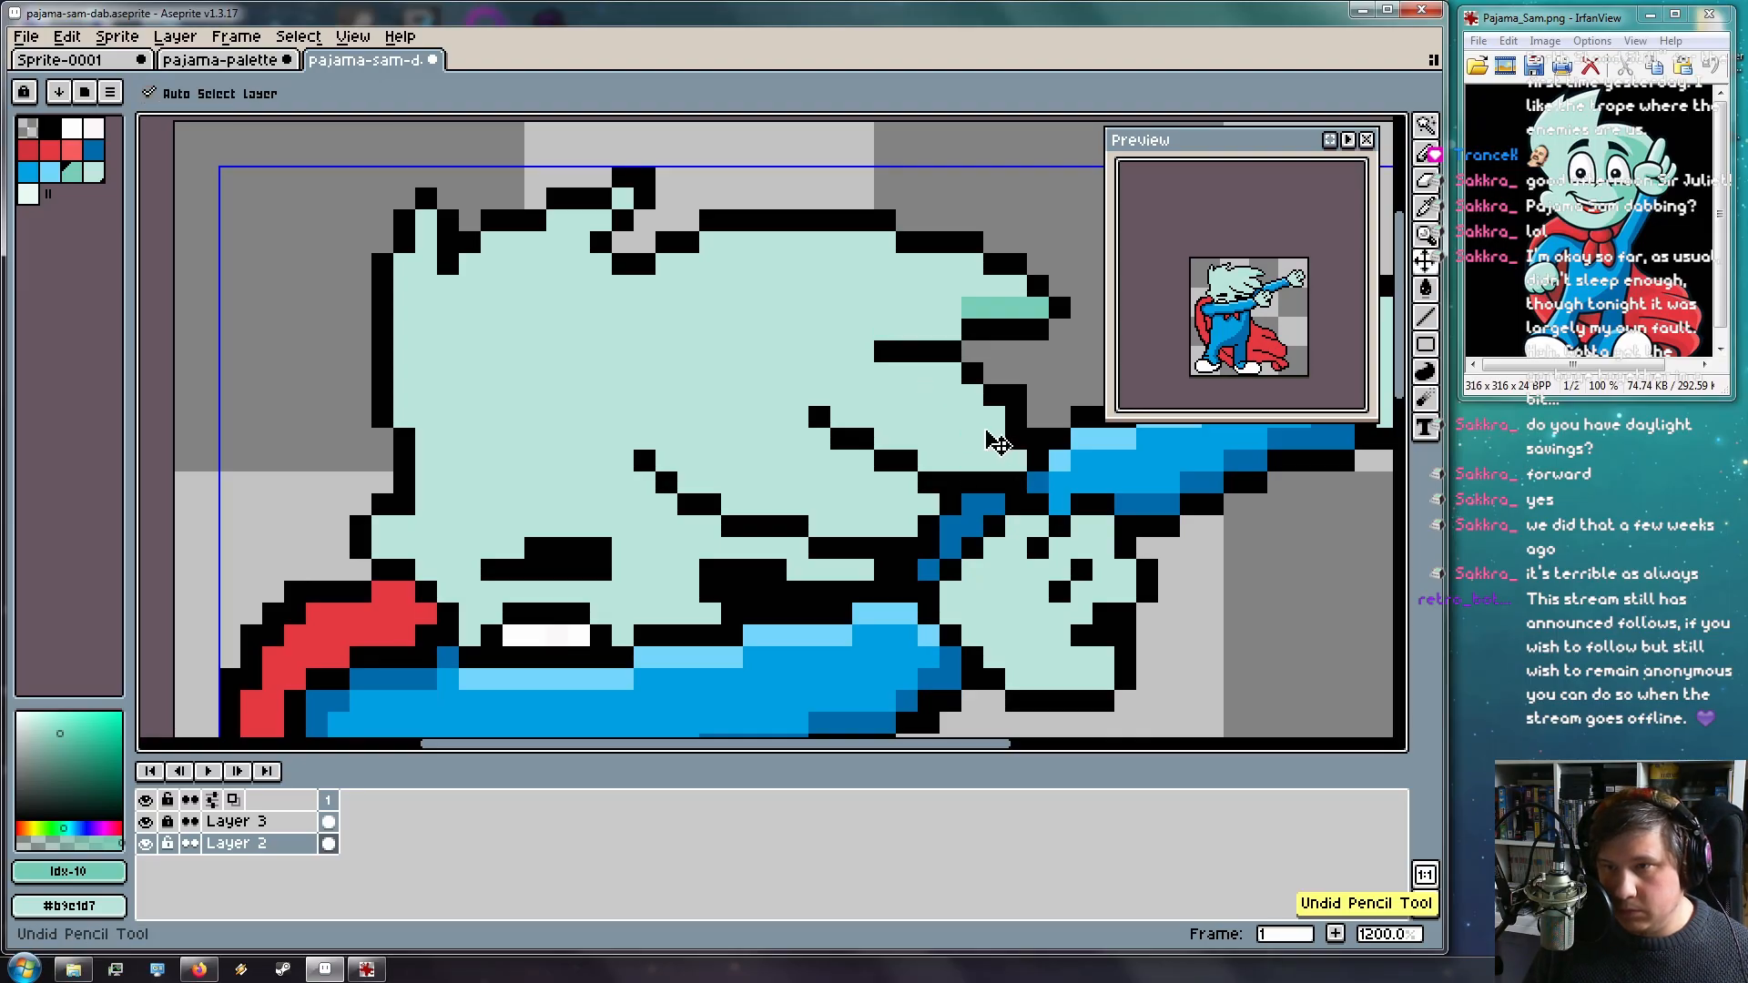
click(1016, 286)
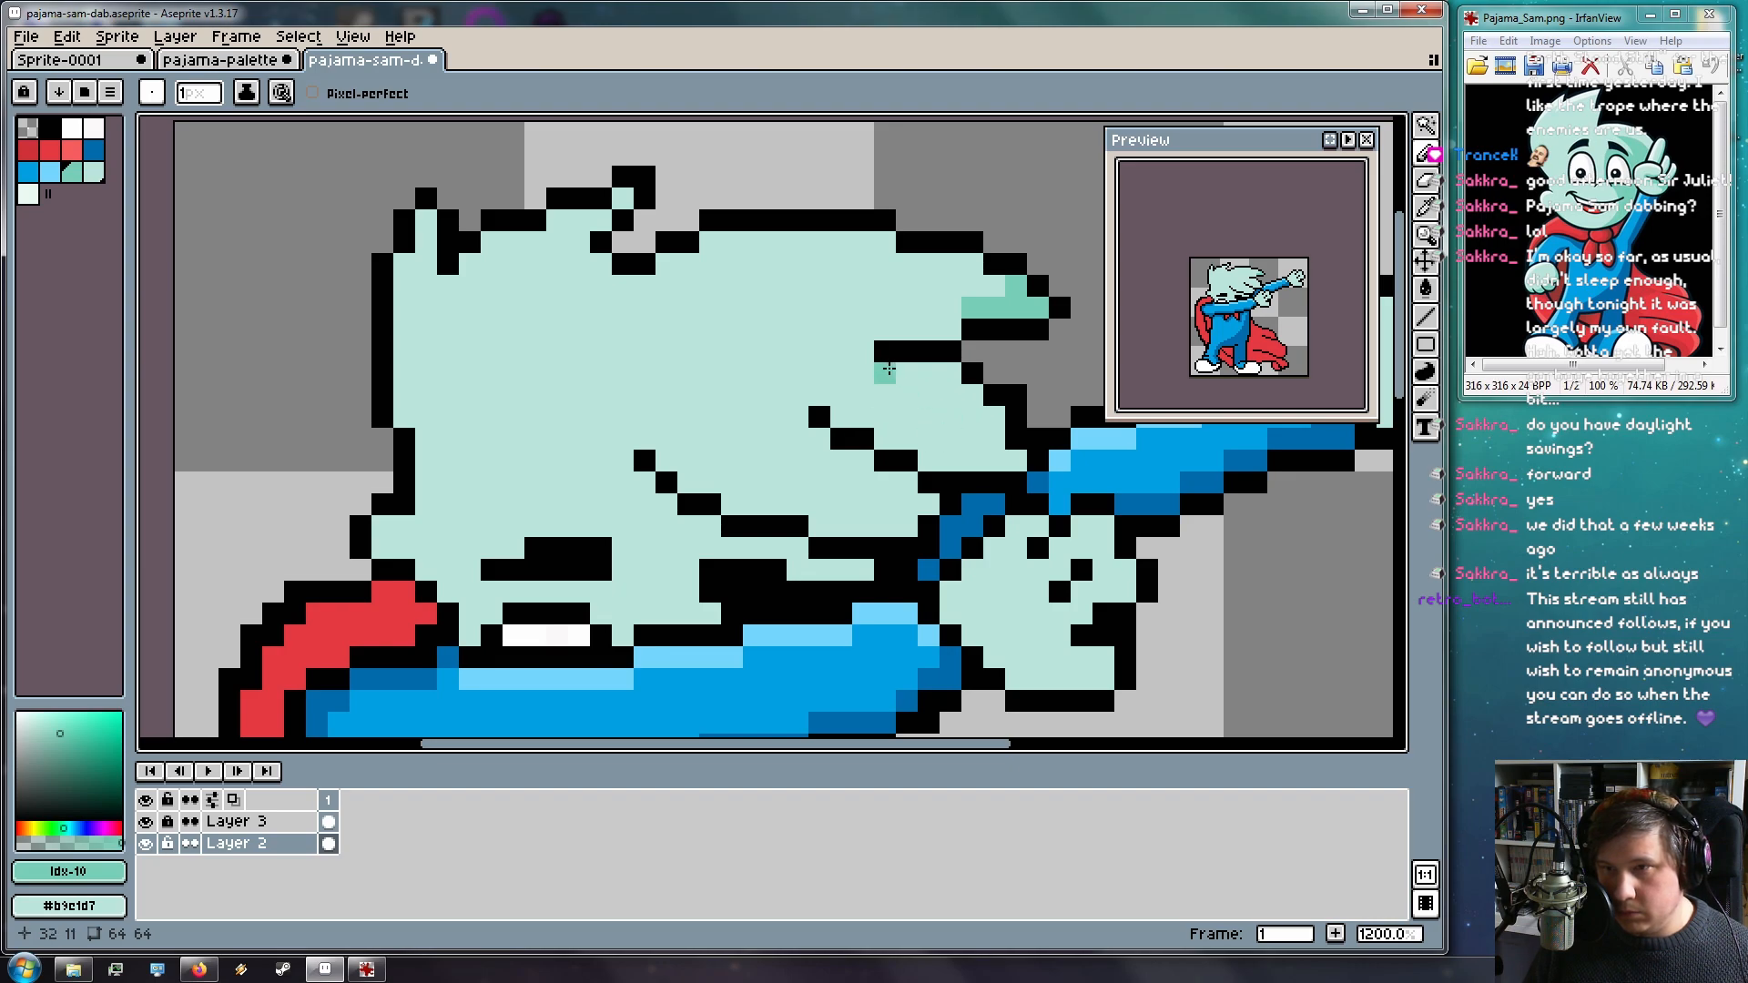
mouse_move(861, 415)
mouse_down()
mouse_move(928, 452)
mouse_move(1010, 453)
mouse_move(979, 417)
mouse_up()
click(888, 433)
key(e)
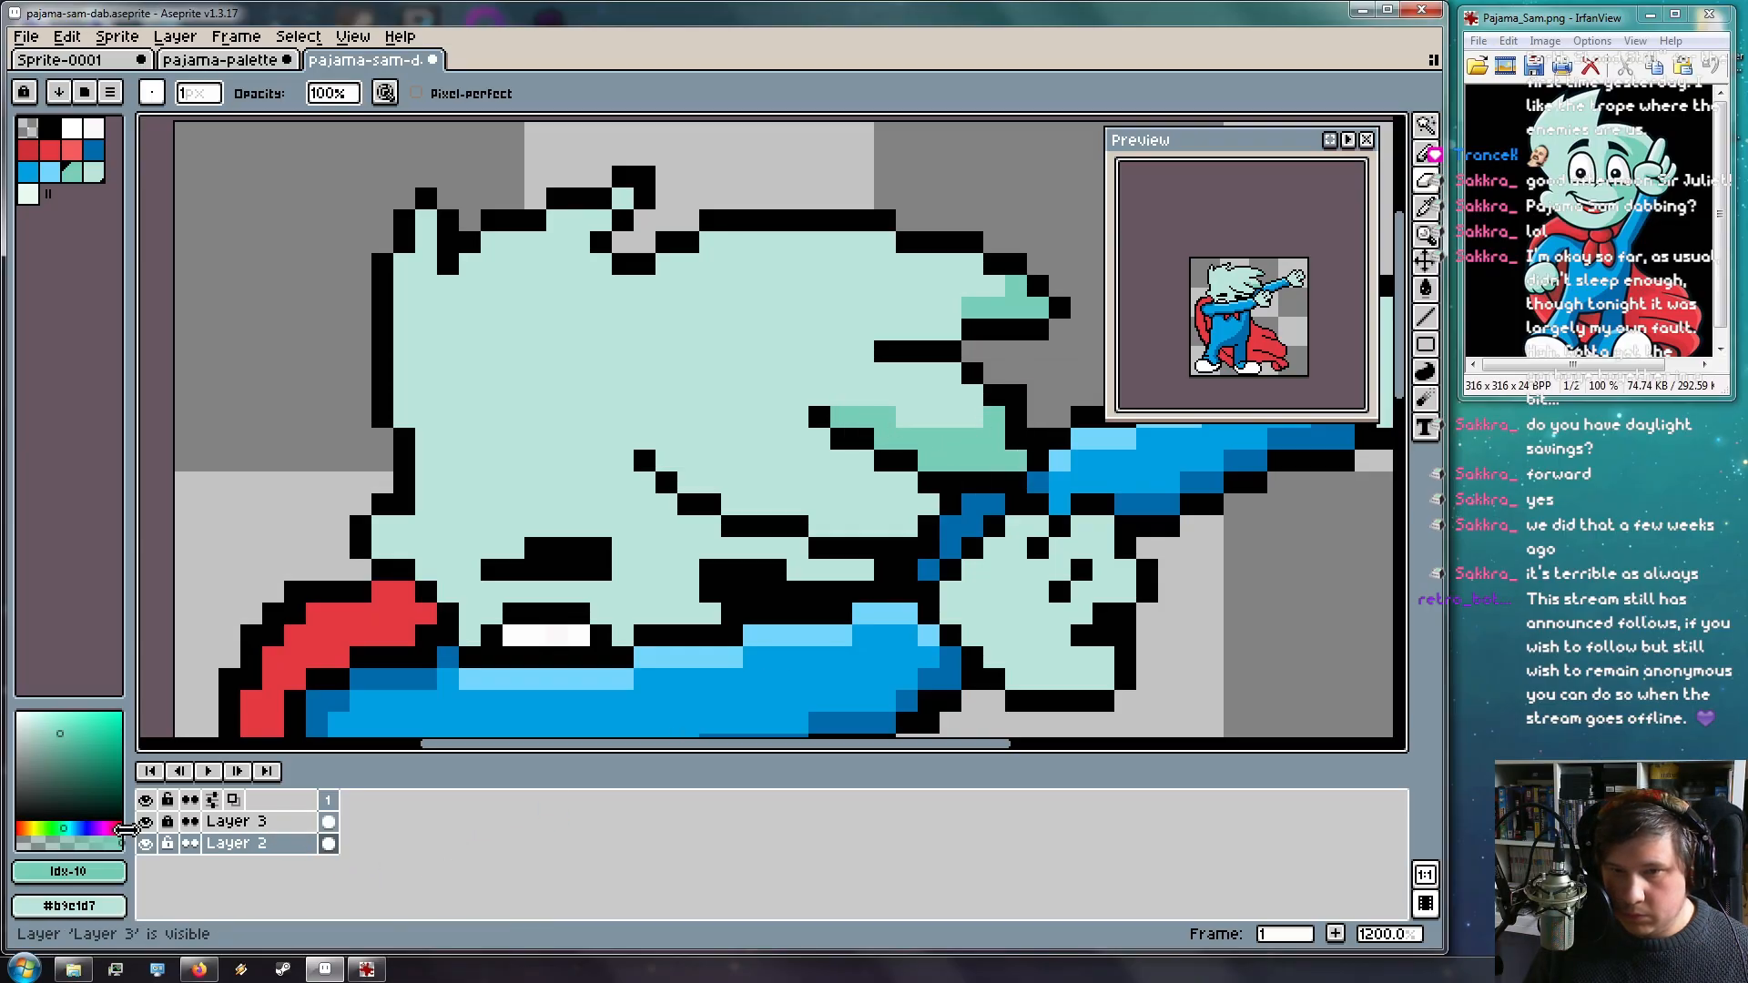
click(235, 825)
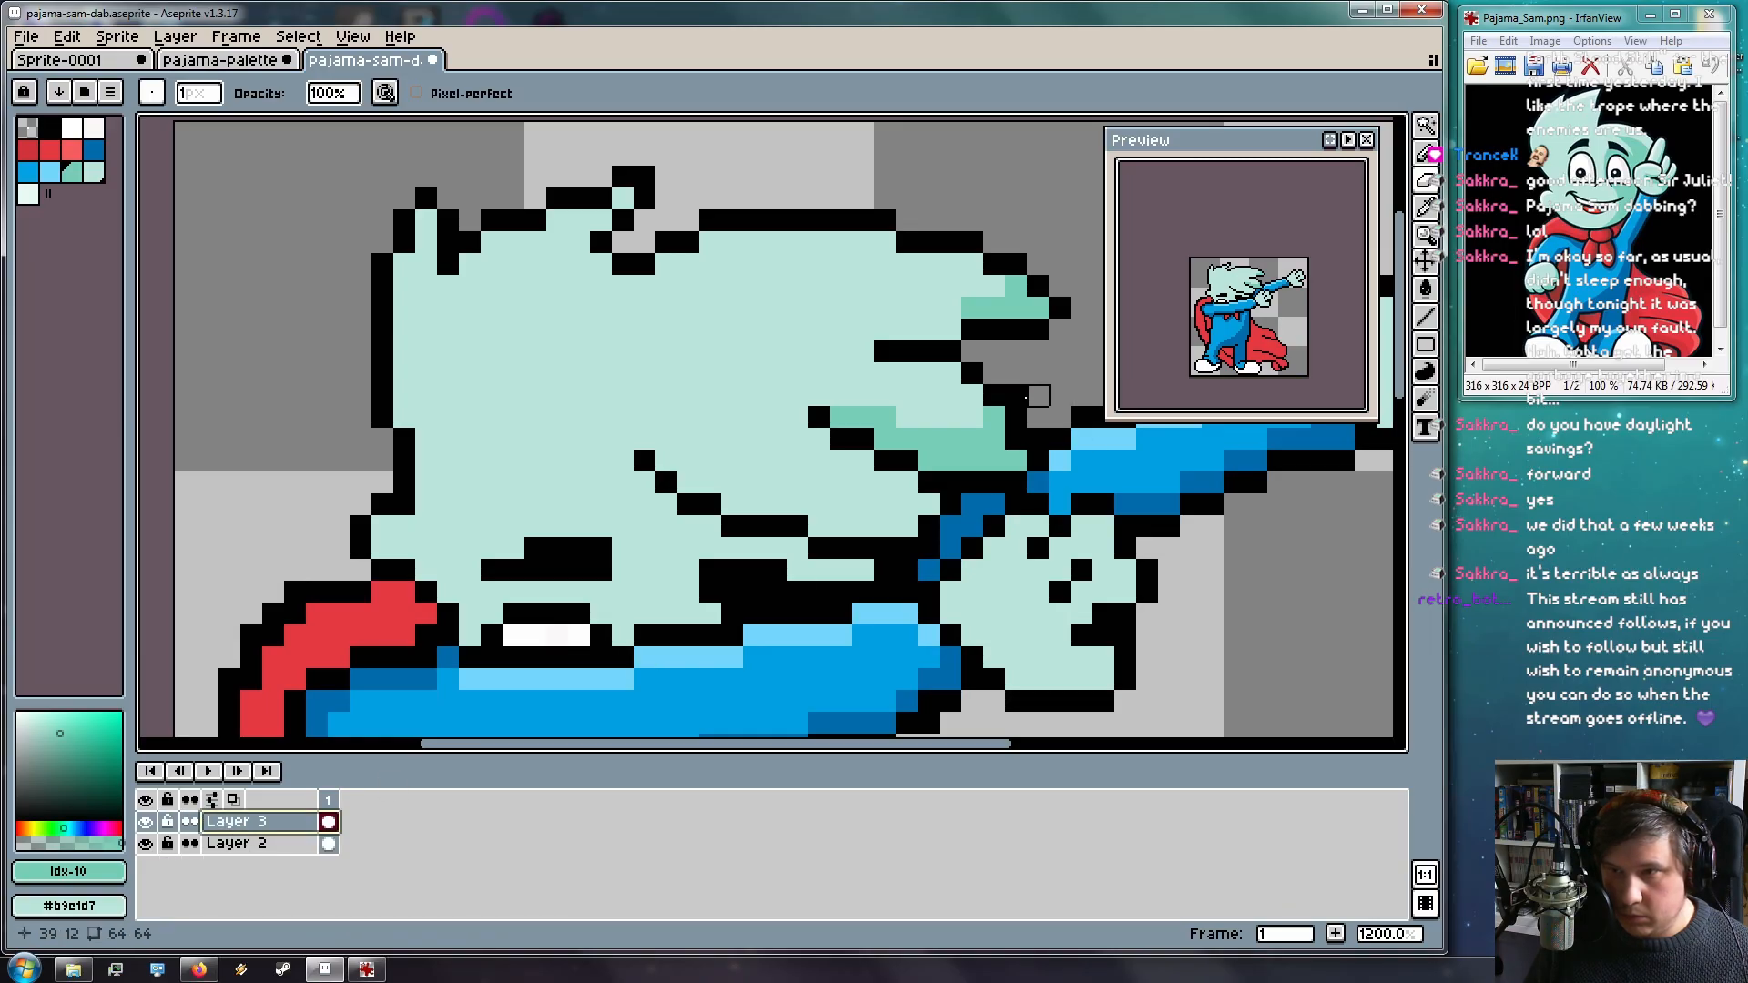
Lock Layer 3 and make Layer 2 active with the Pencil
click(235, 843)
click(167, 821)
drag(920, 414, 597, 360)
key(b)
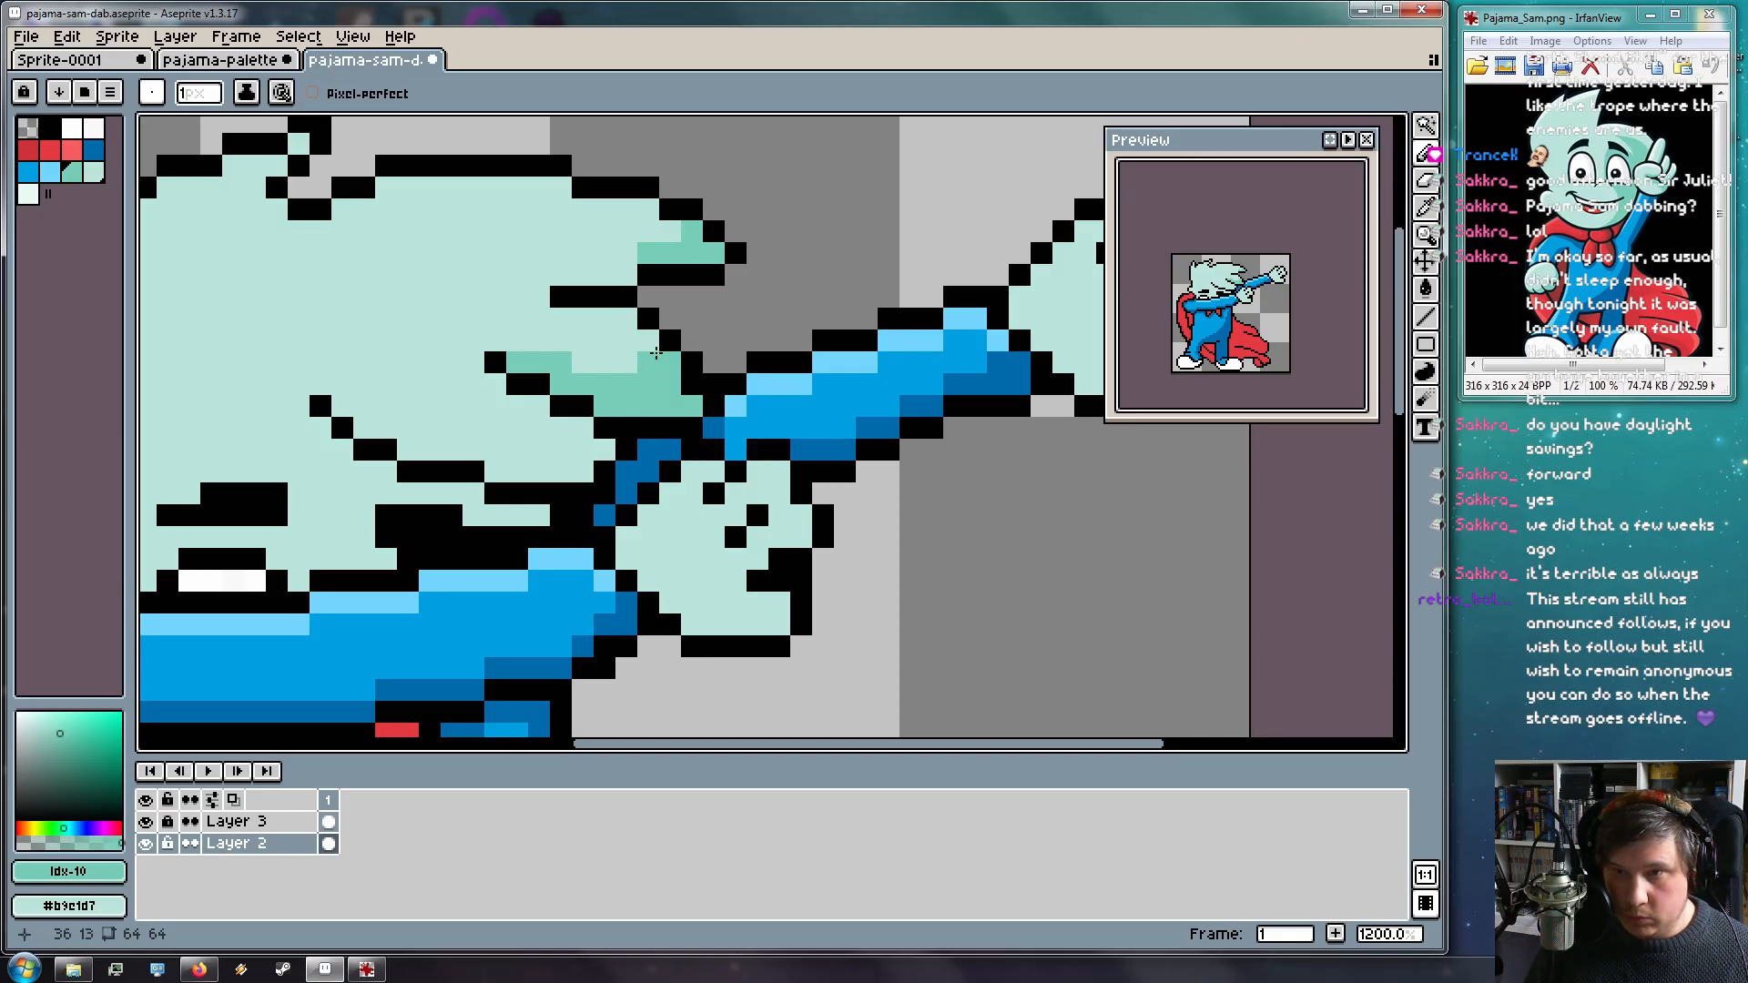
drag(671, 409, 903, 439)
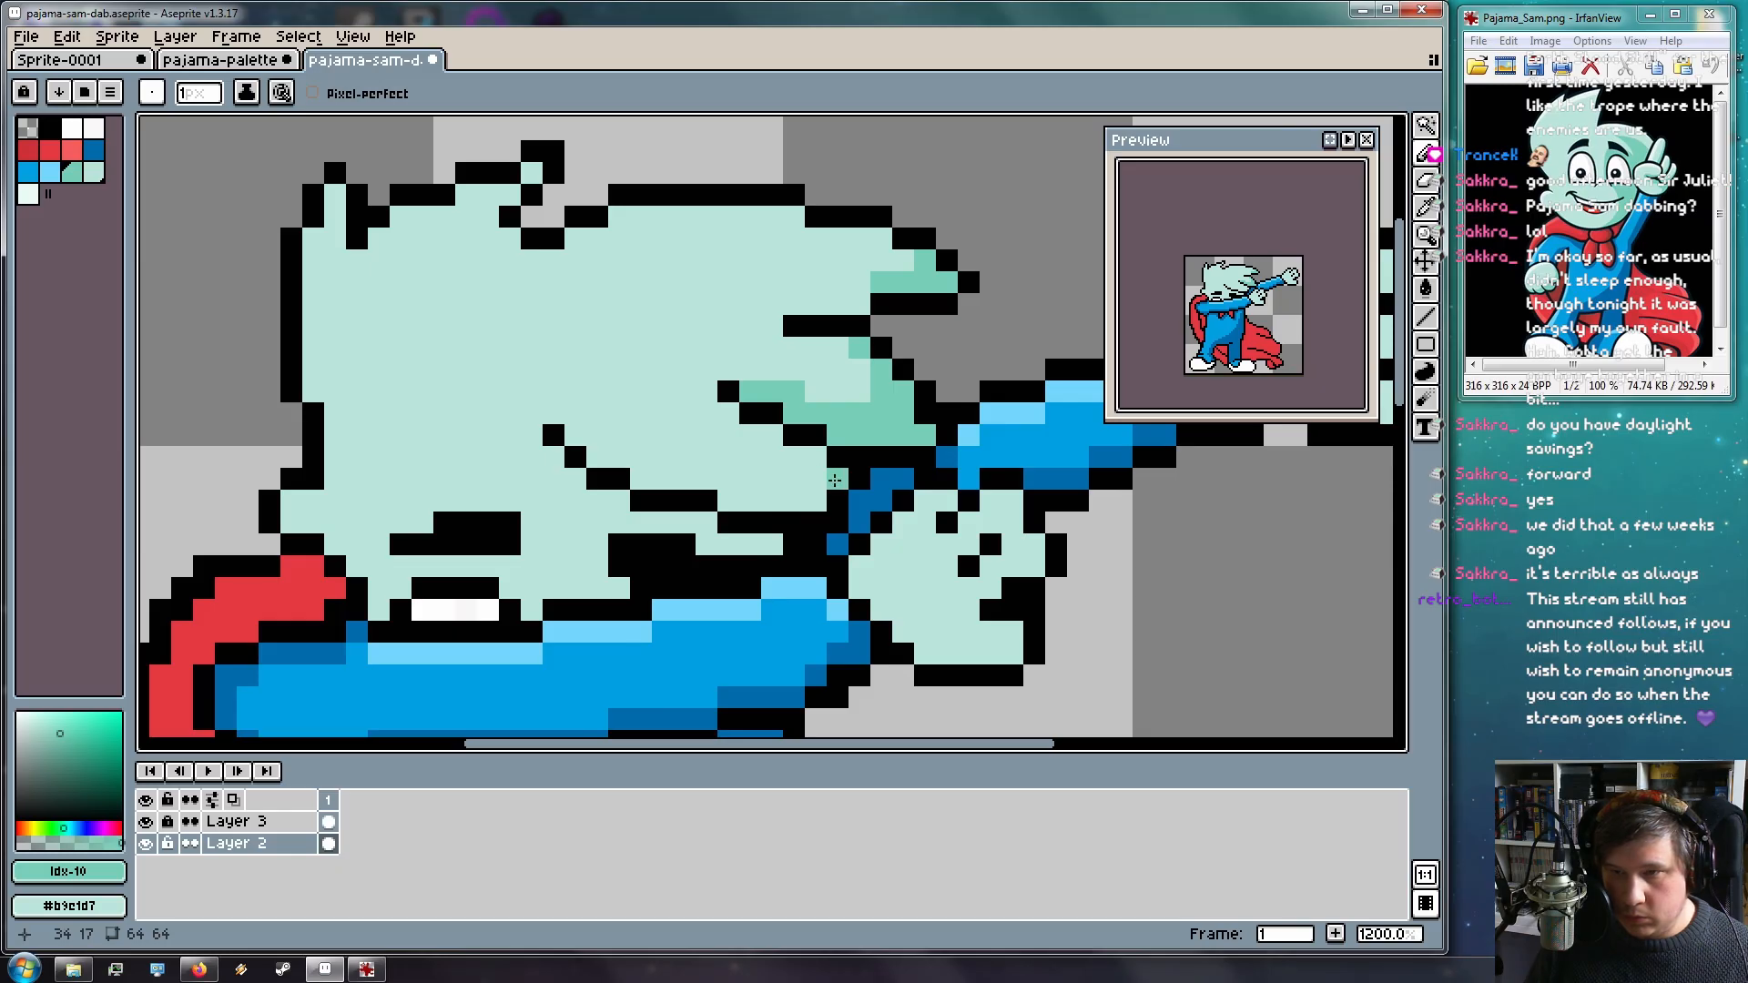
Paint medium-teal shading along the lower face crease out to its left tip
mouse_move(772, 547)
mouse_down()
mouse_move(599, 503)
mouse_move(551, 458)
mouse_move(618, 523)
mouse_up()
click(571, 474)
click(554, 458)
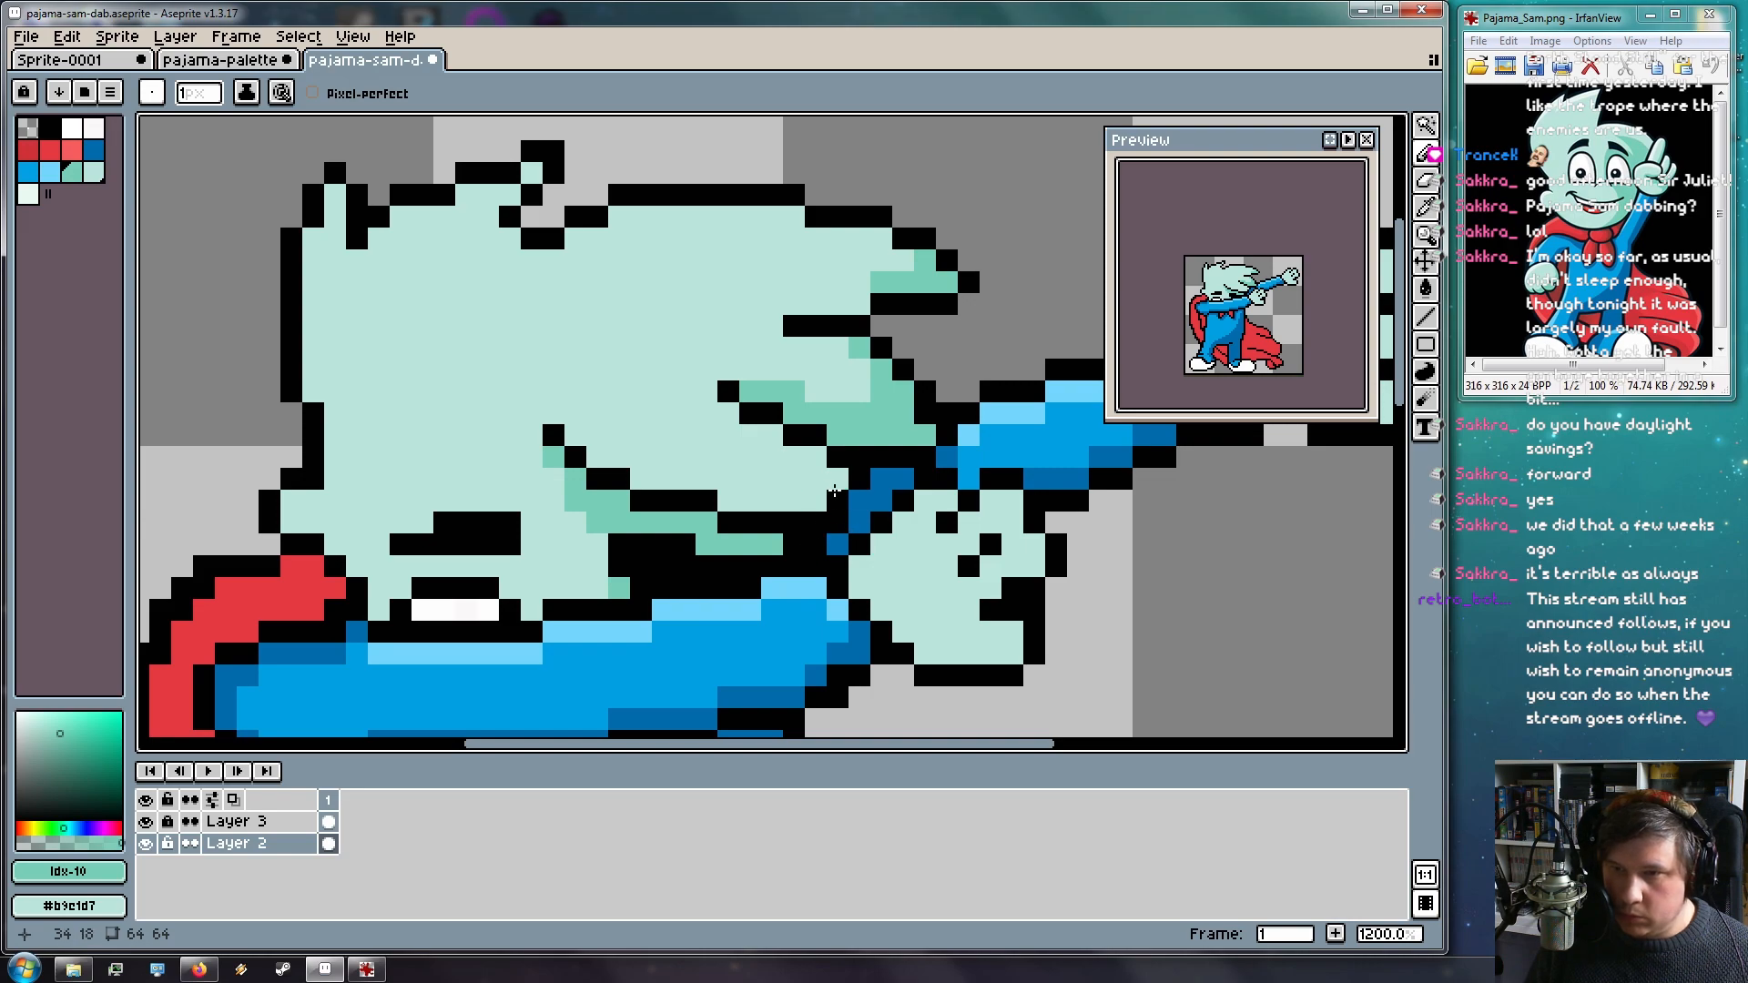
mouse_move(828, 487)
mouse_down()
mouse_move(724, 503)
mouse_move(635, 473)
mouse_up()
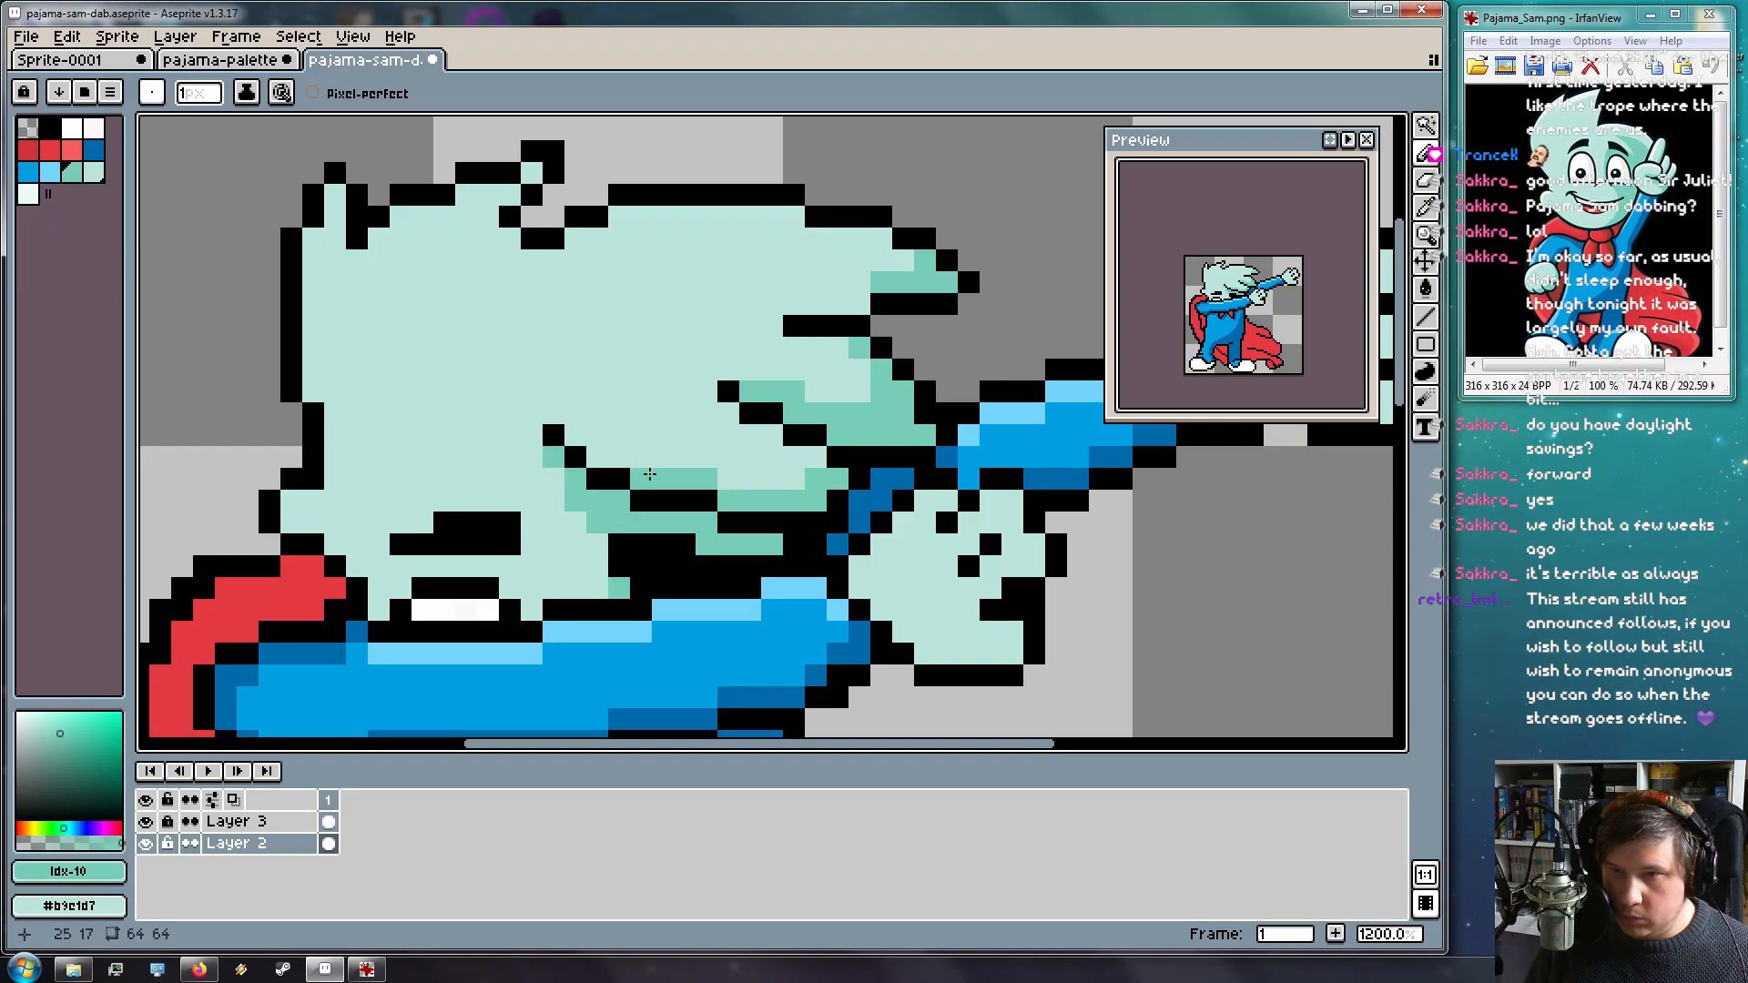
drag(783, 480, 793, 449)
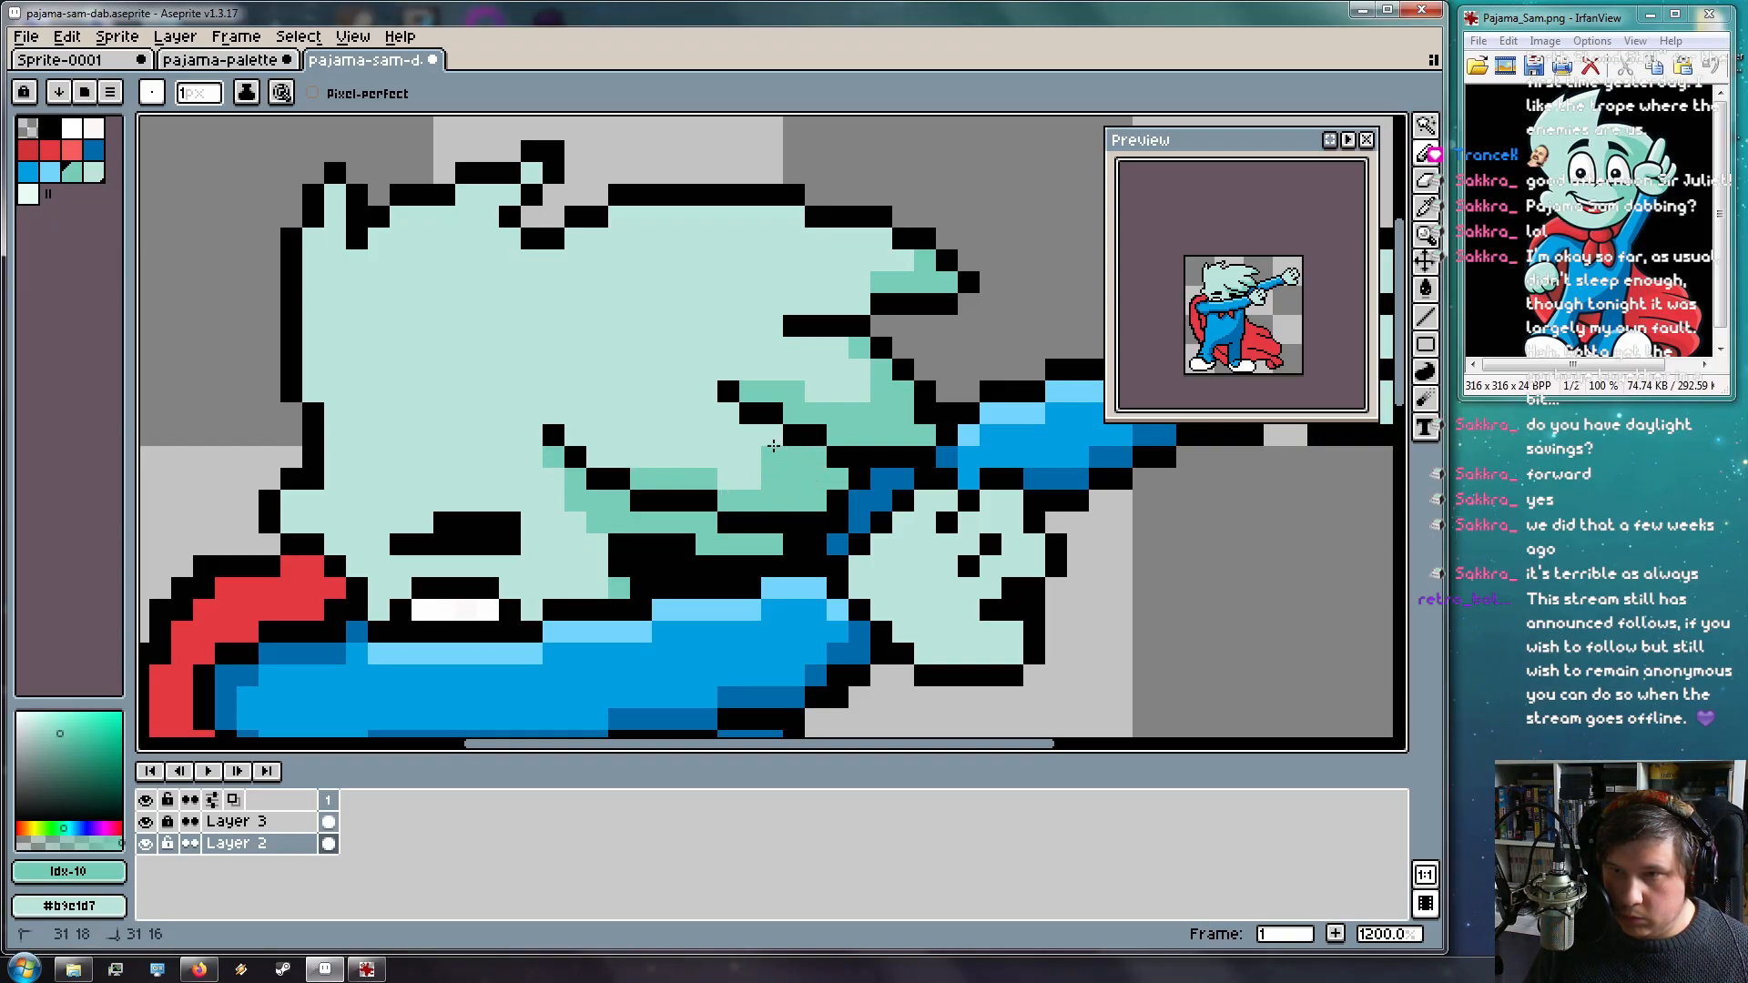
click(745, 430)
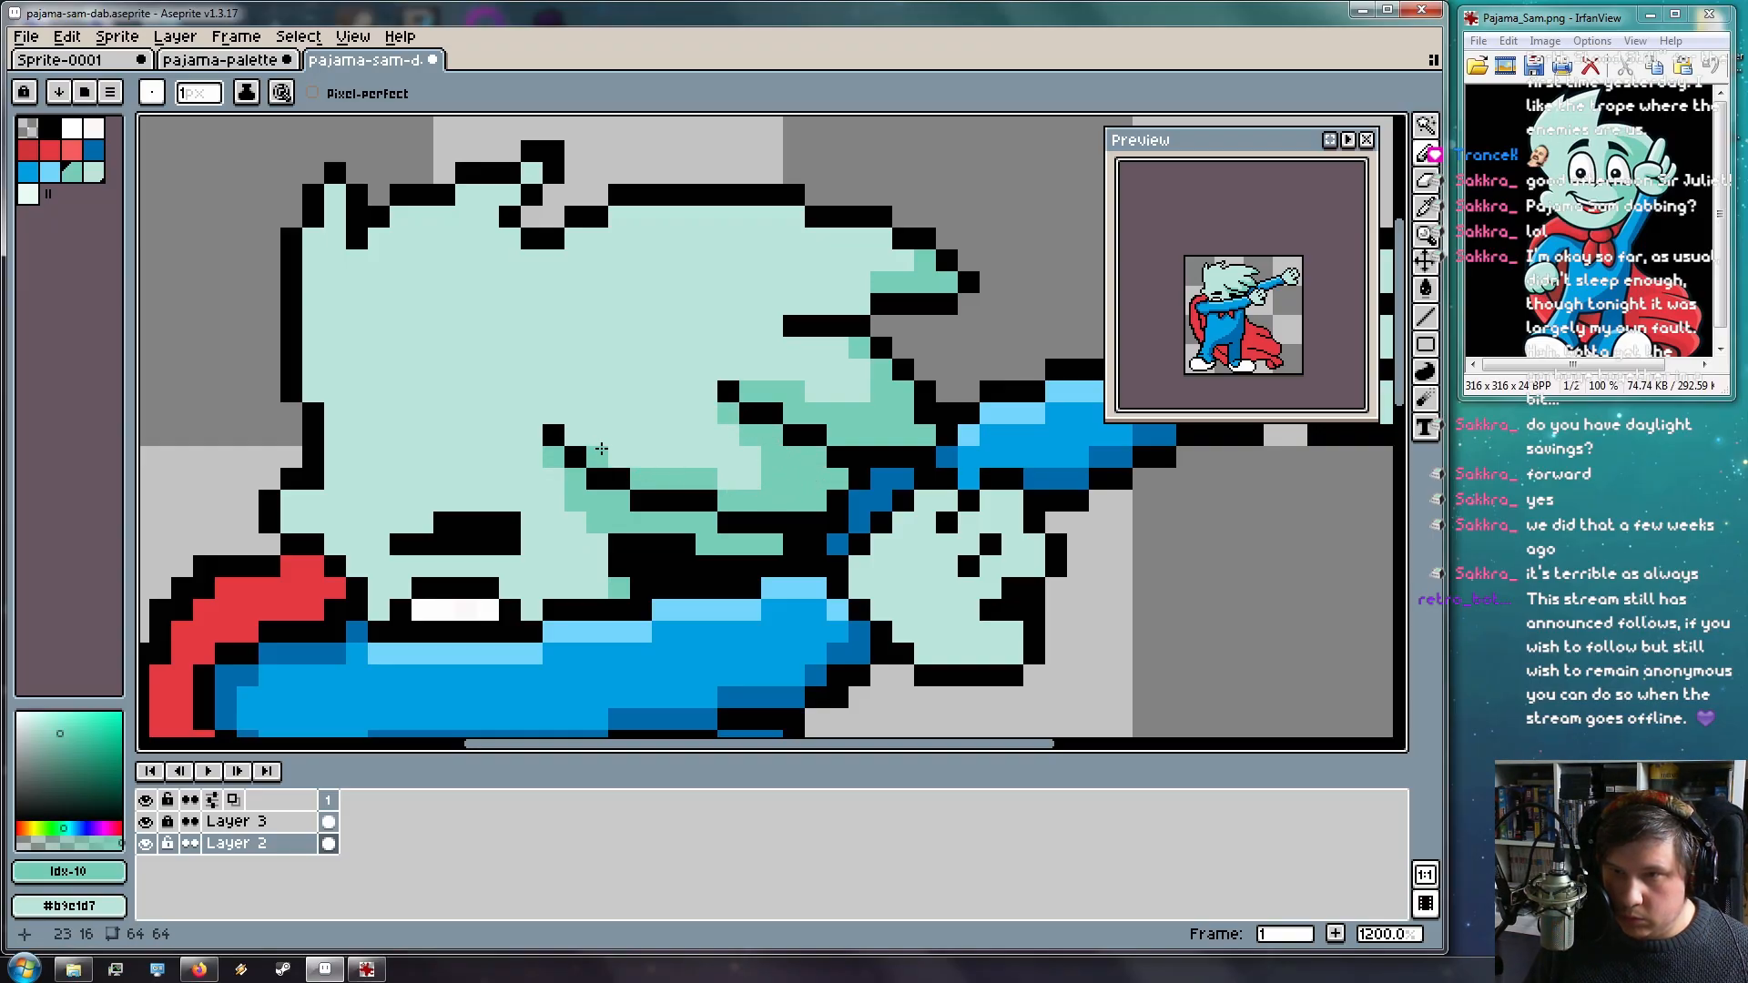
Add medium-teal shading on the face and near the hair, reverting one pixel to light mint
scroll(847, 630, down, 4)
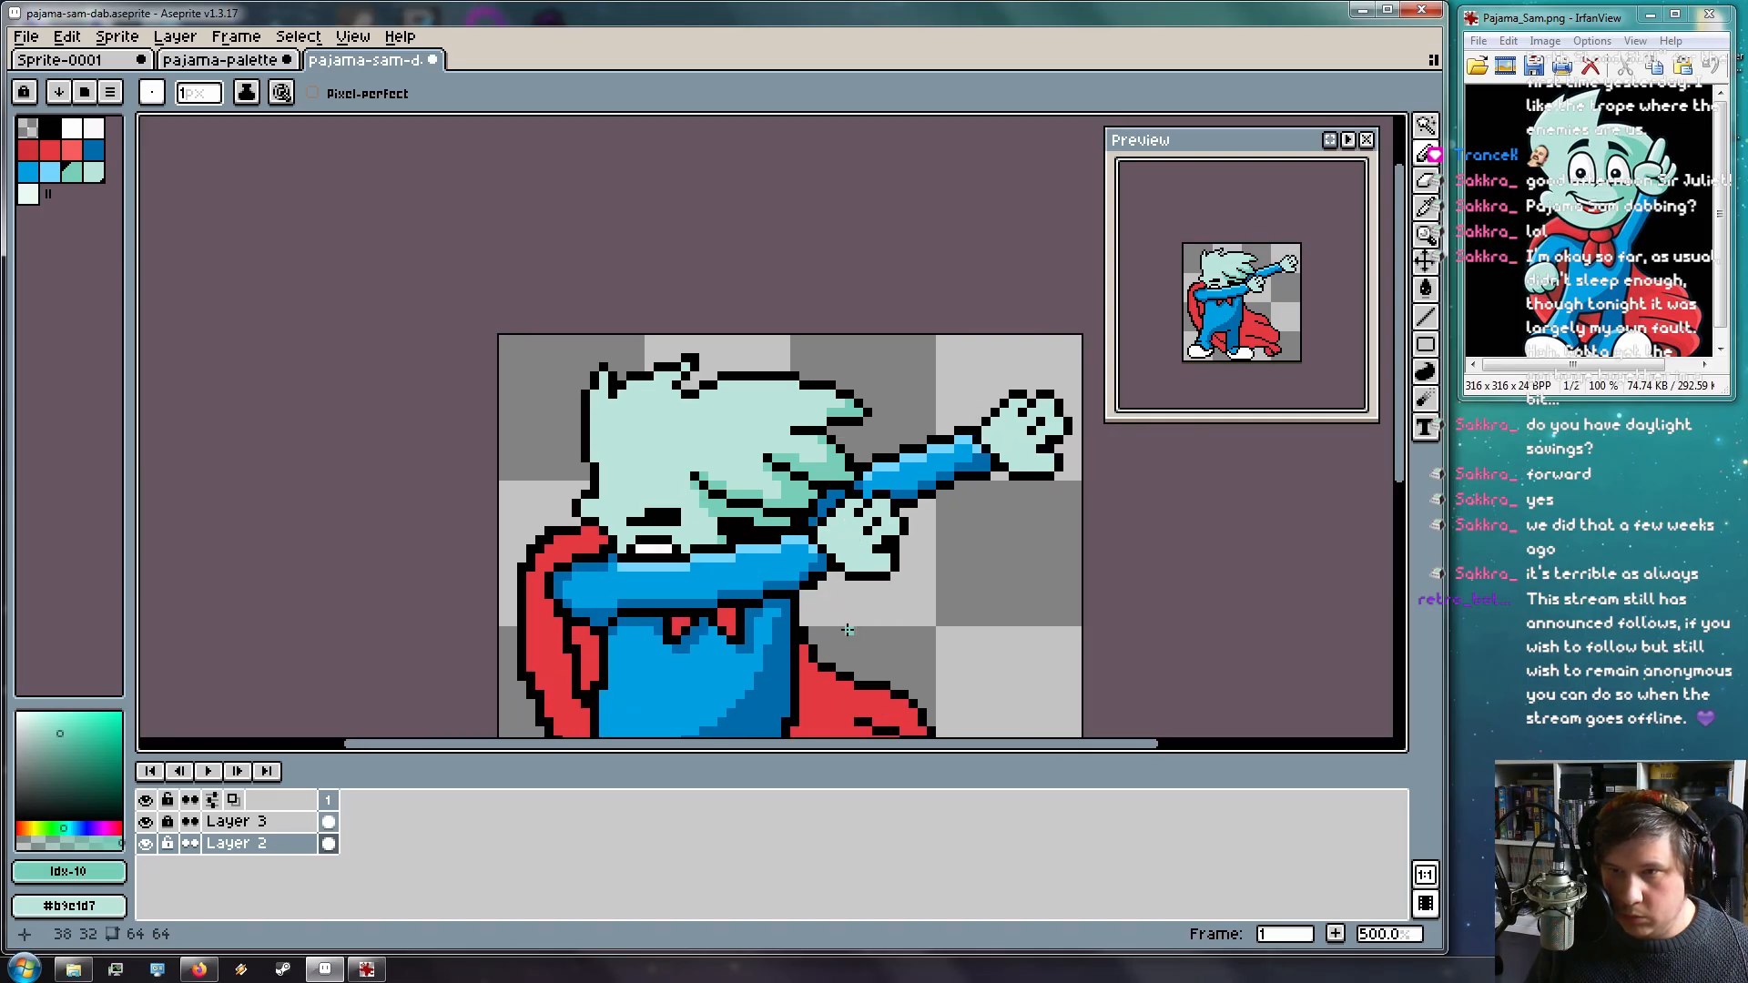
scroll(822, 605, up, 2)
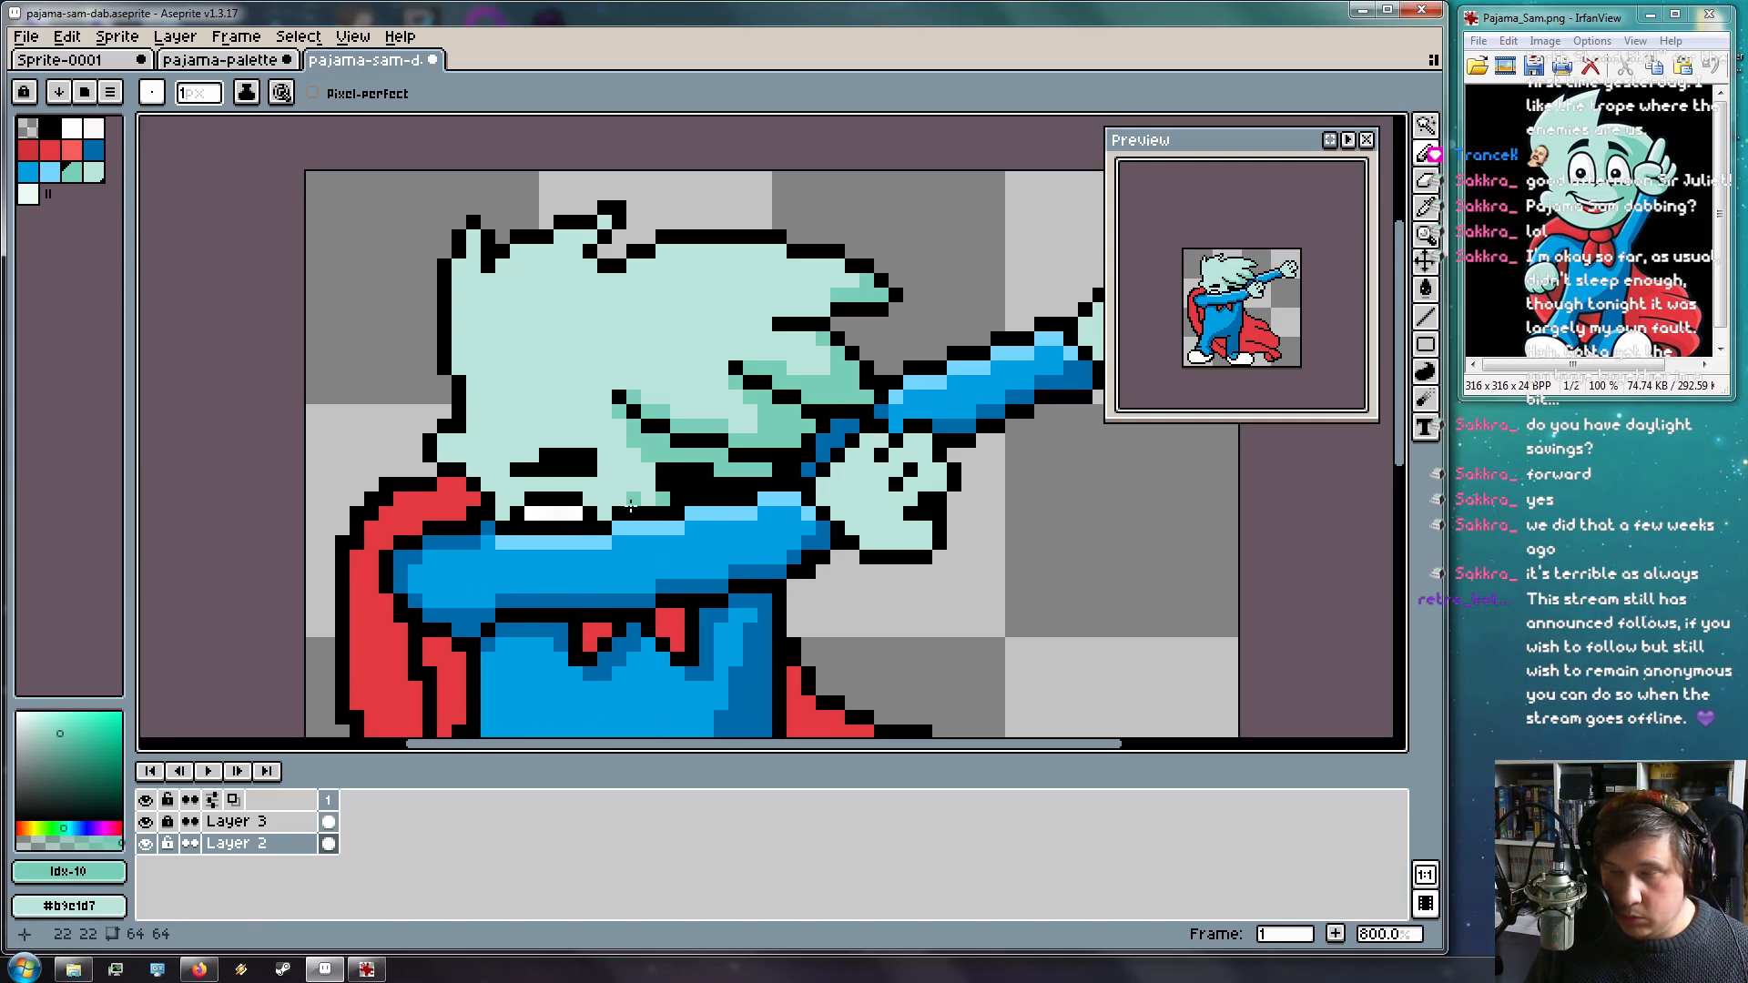
drag(649, 453, 650, 483)
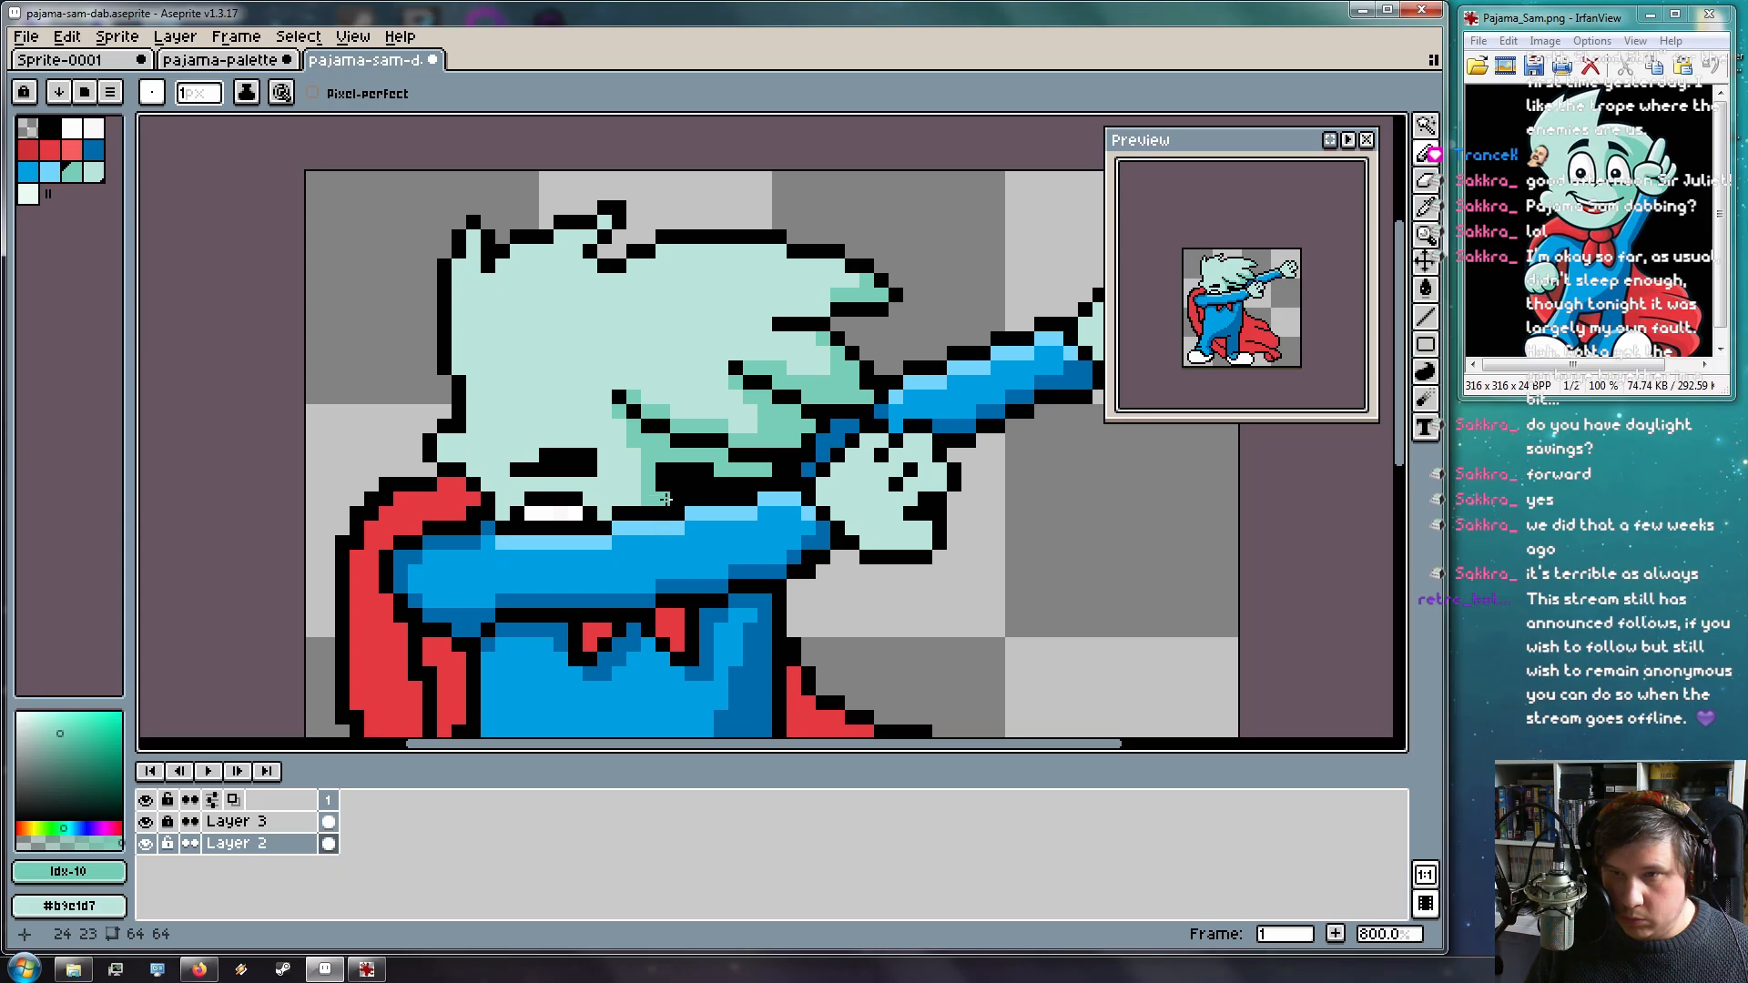
scroll(697, 505, down, 3)
scroll(633, 416, up, 3)
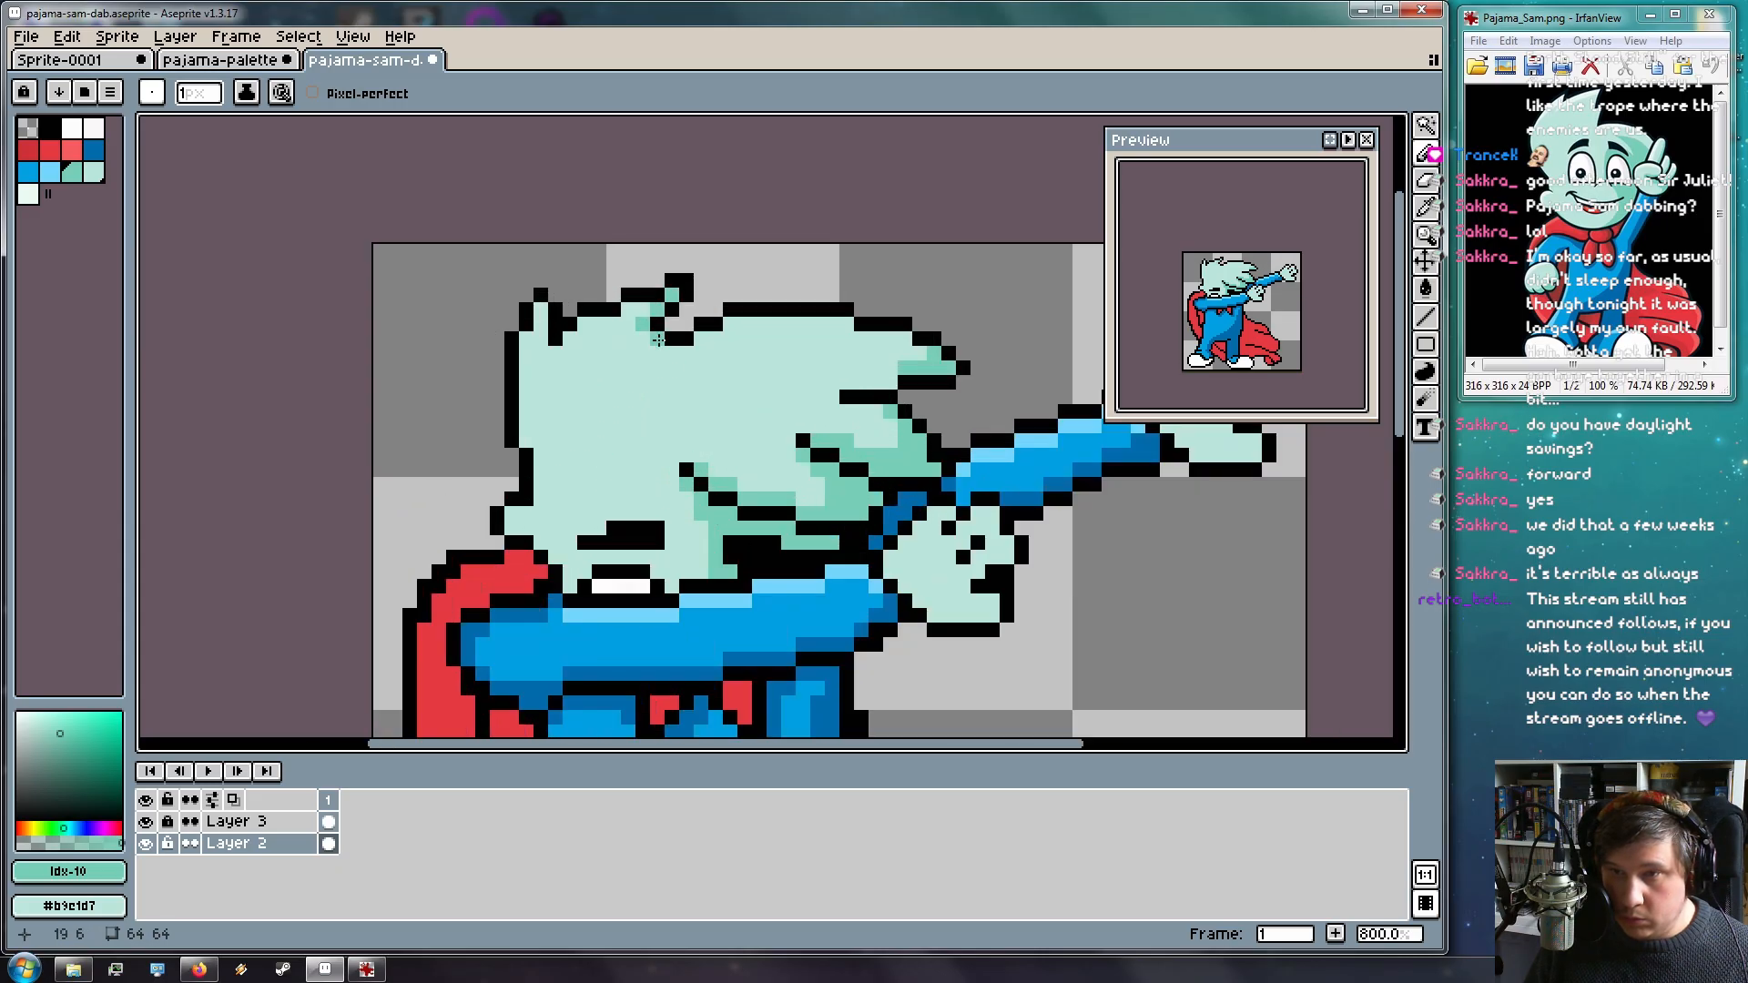
mouse_move(624, 356)
mouse_down()
mouse_move(544, 357)
mouse_move(547, 341)
mouse_move(543, 383)
mouse_up()
click(614, 368)
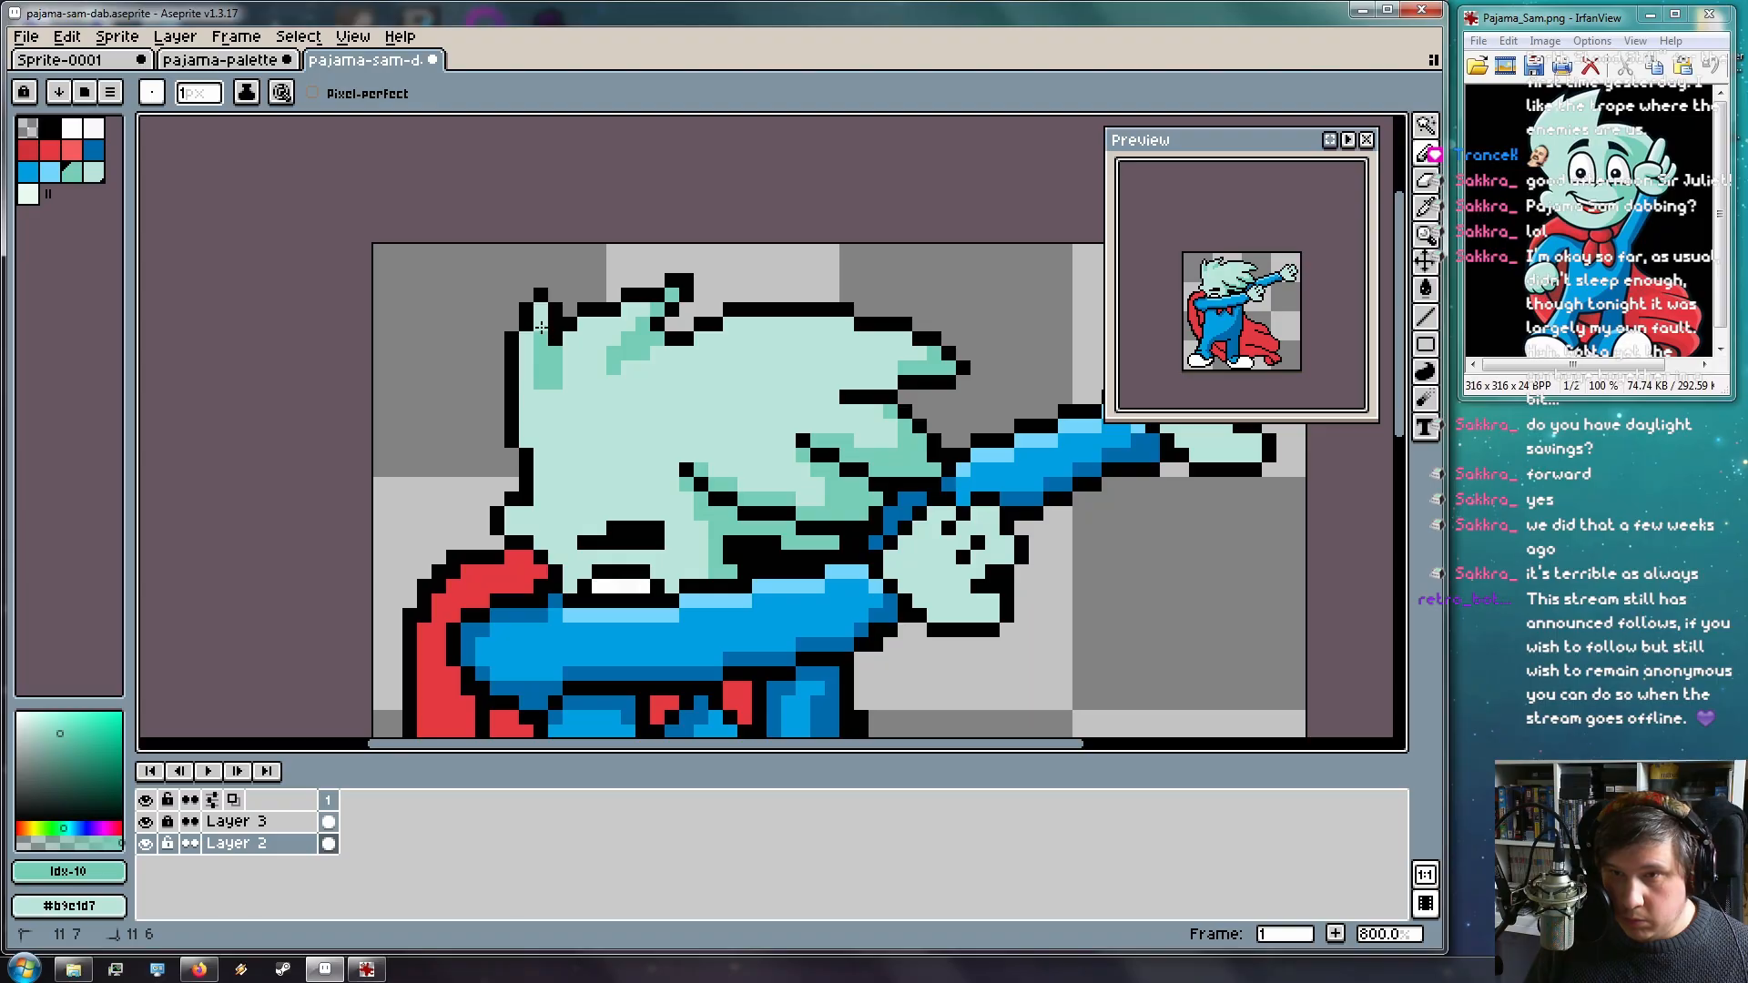
click(544, 392)
Shade the face's left edge and the area beside the mouth with dark mint pixels
scroll(692, 432, down, 1)
scroll(588, 460, up, 3)
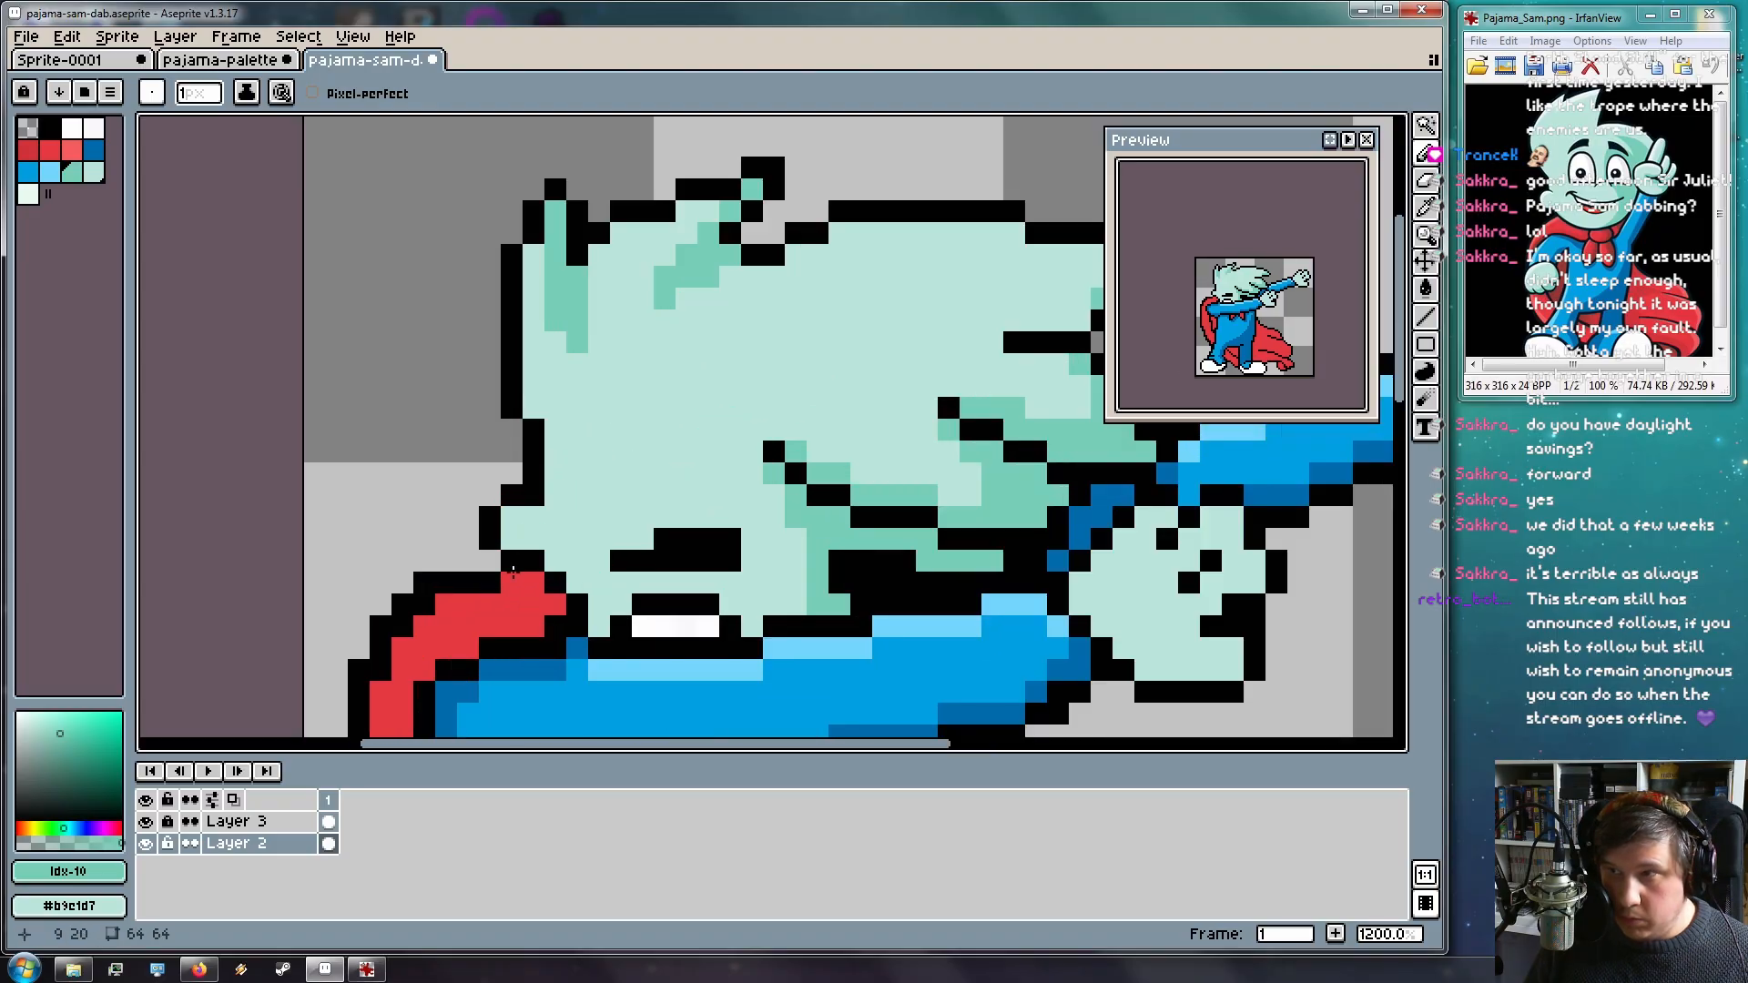
drag(534, 516, 516, 518)
scroll(802, 579, down, 3)
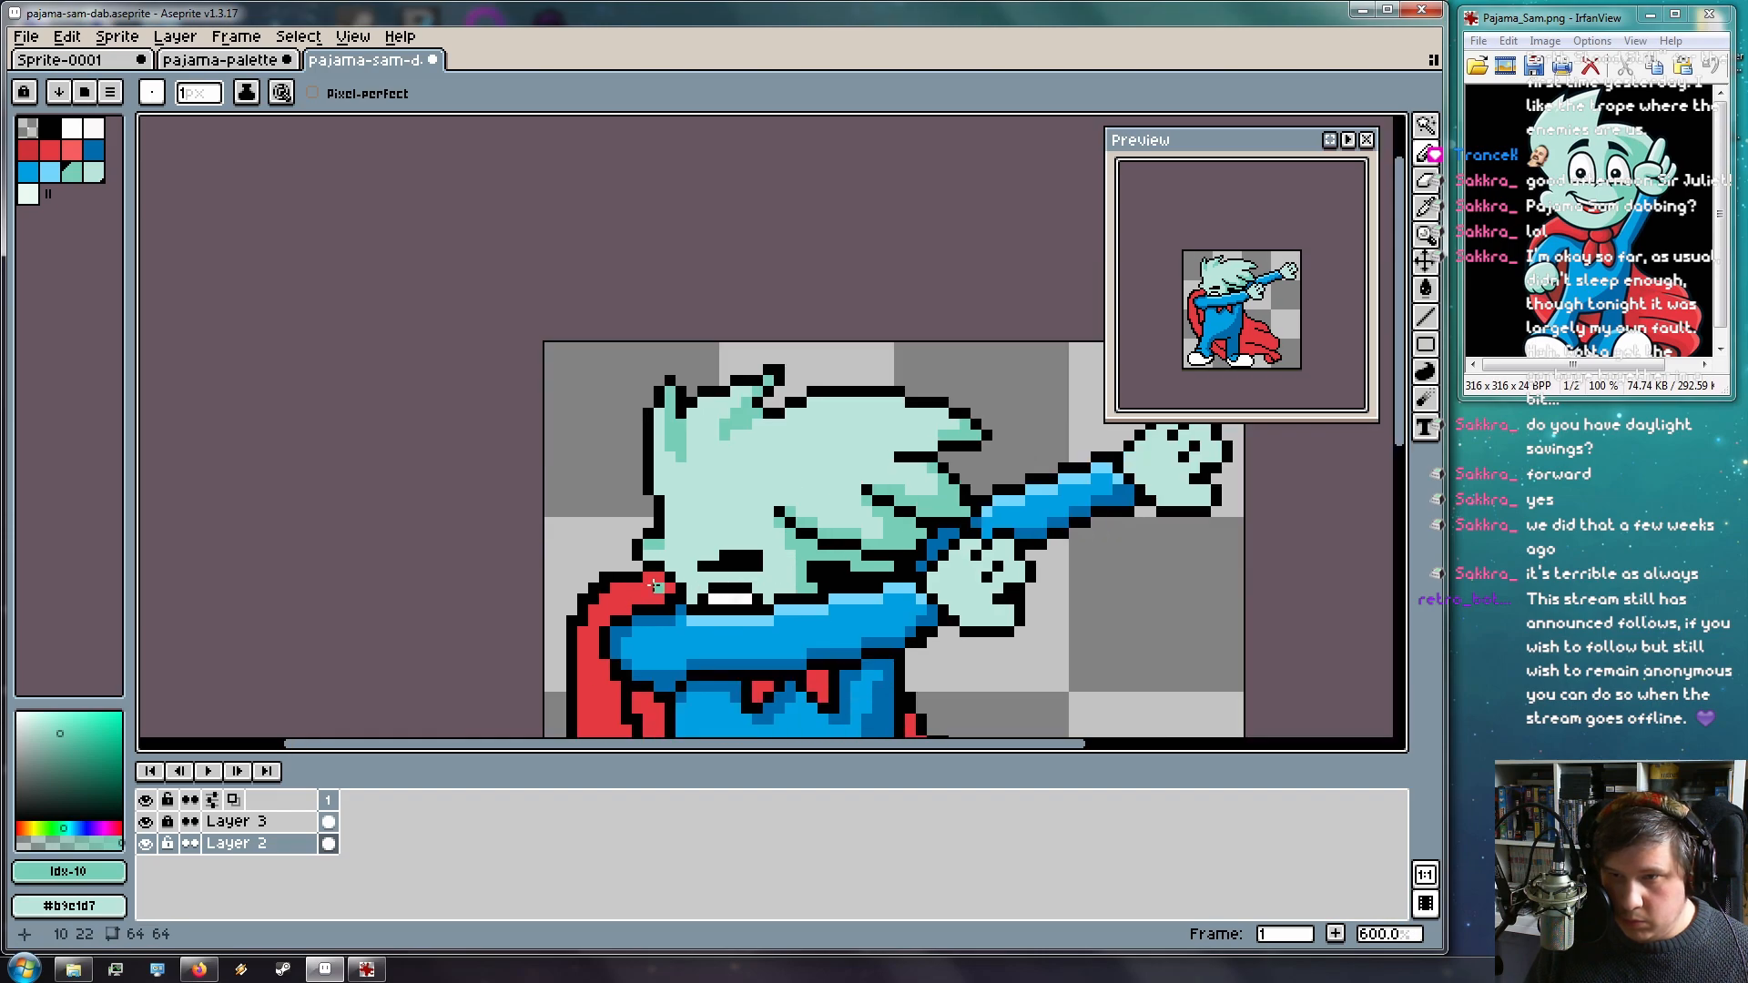
scroll(646, 566, up, 4)
click(749, 652)
mouse_move(1029, 608)
mouse_down()
mouse_move(986, 623)
mouse_move(1013, 565)
mouse_up()
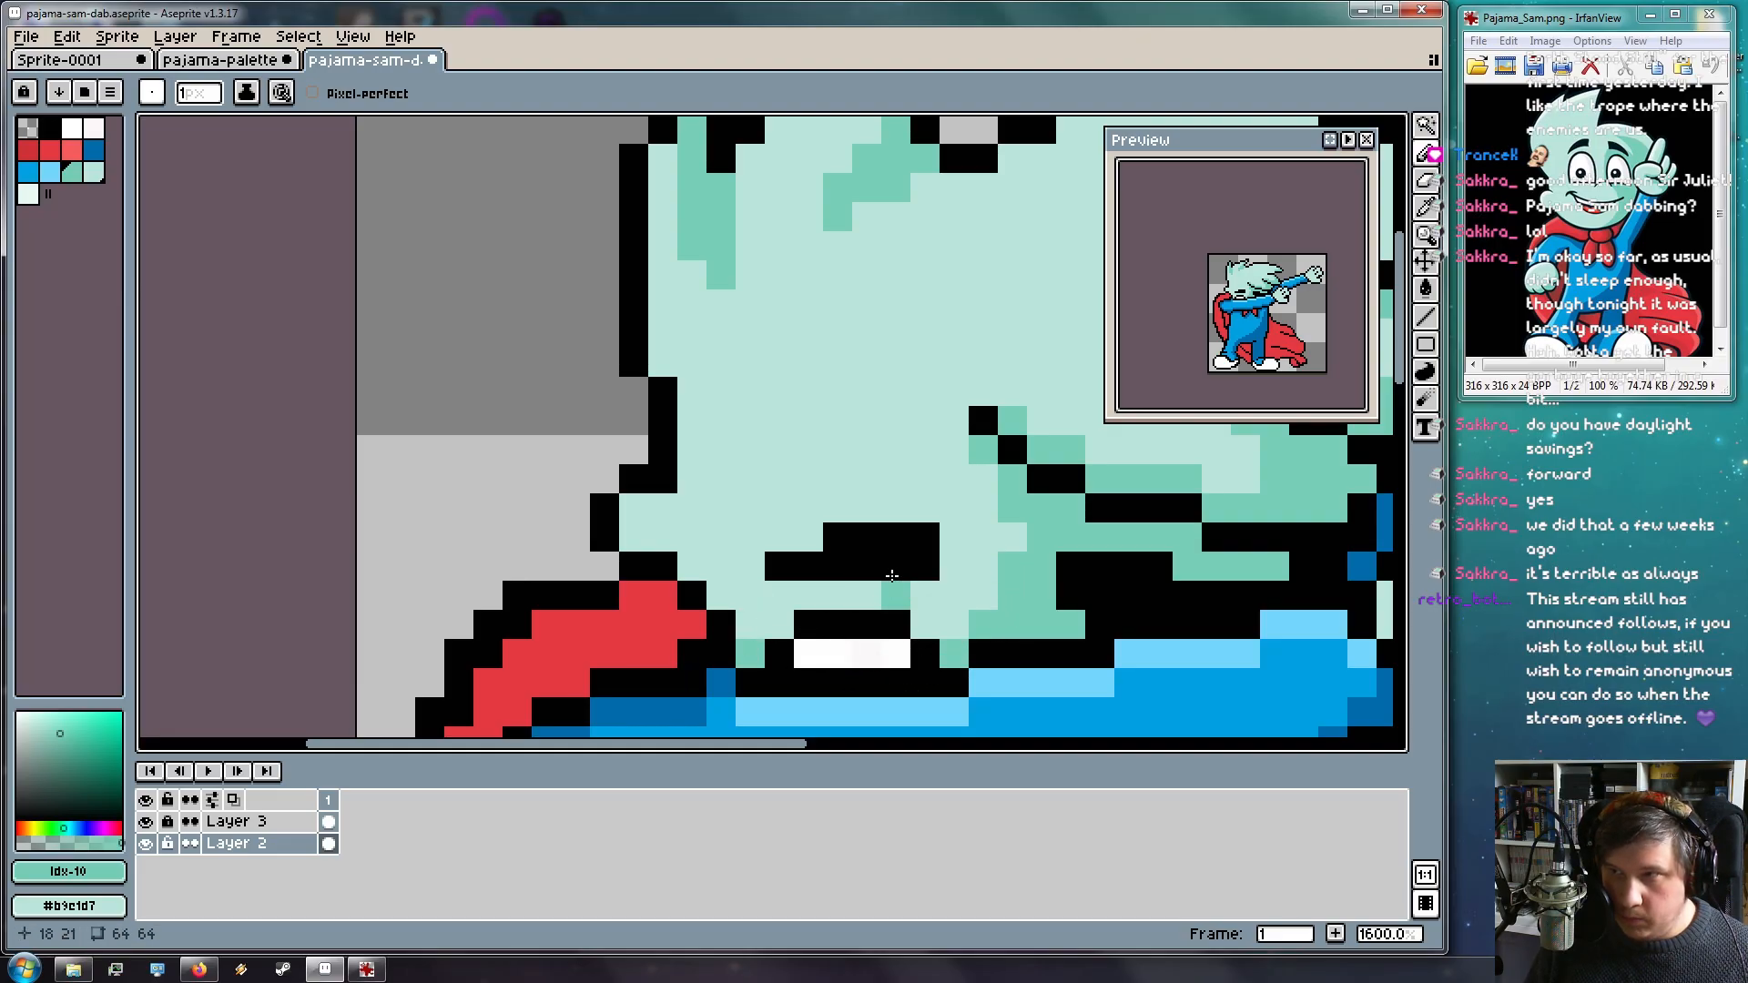
mouse_move(936, 413)
mouse_down()
mouse_move(831, 413)
mouse_move(790, 441)
mouse_up()
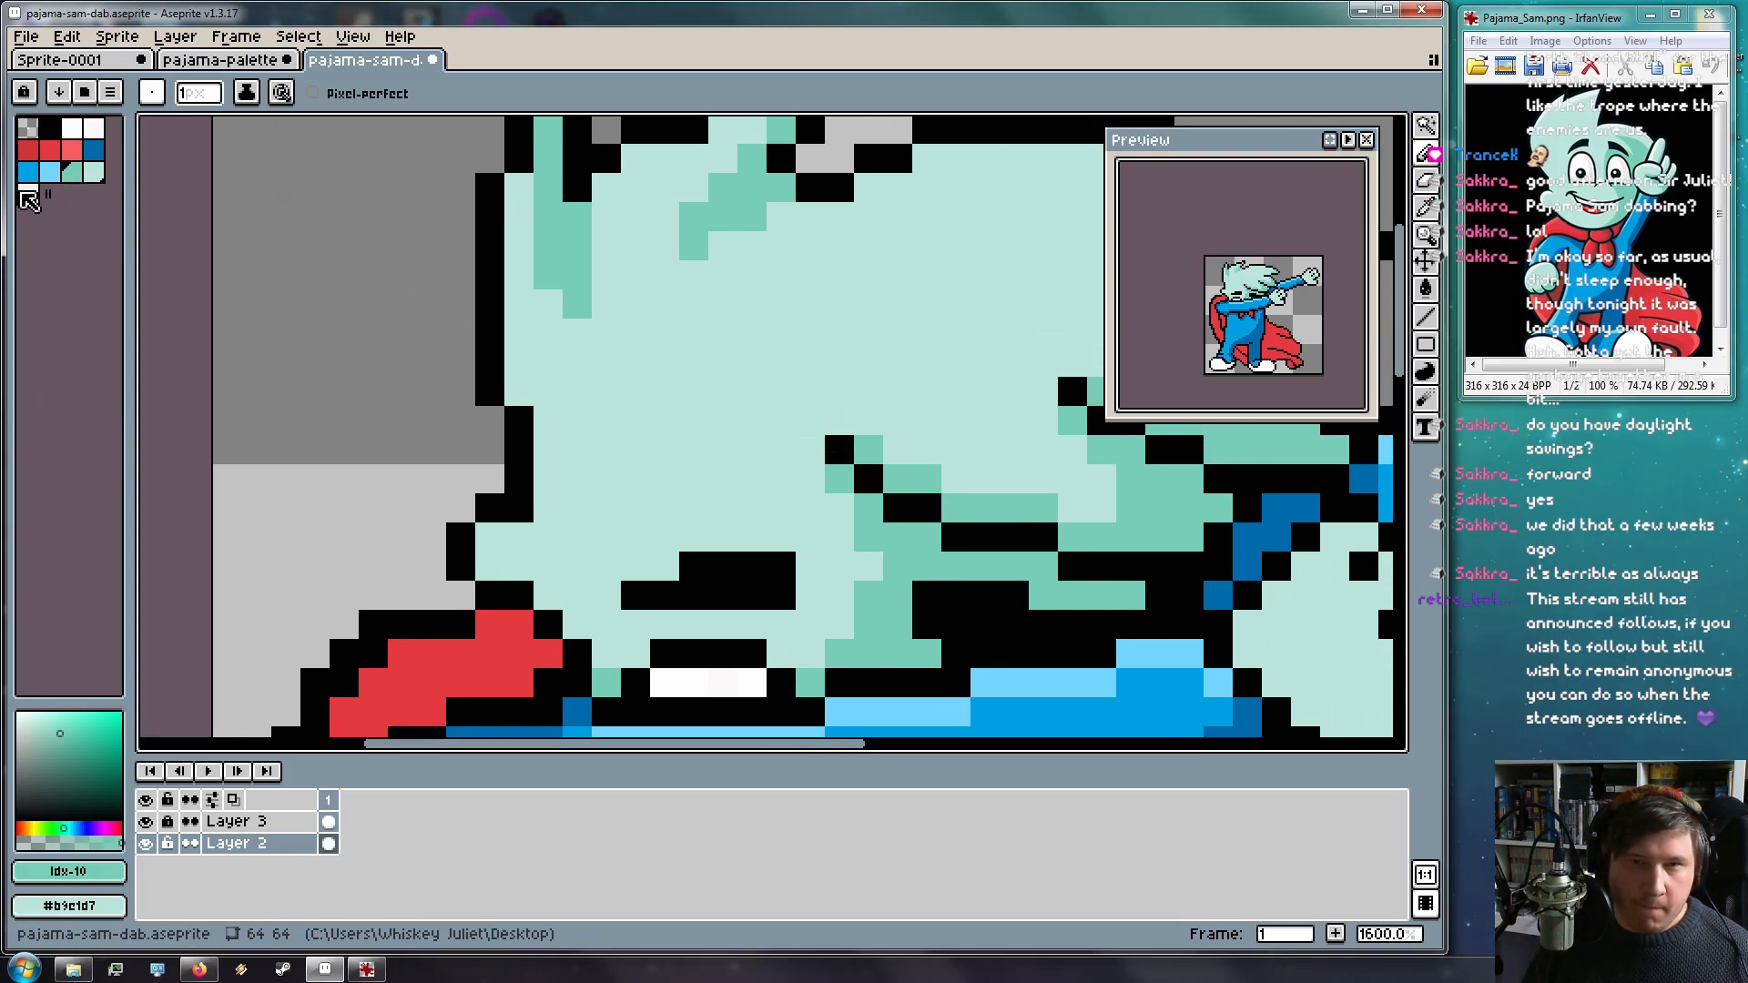
Use the very light mint to dot highlights along the left, top and right outlines
click(27, 194)
click(490, 538)
drag(659, 364, 608, 521)
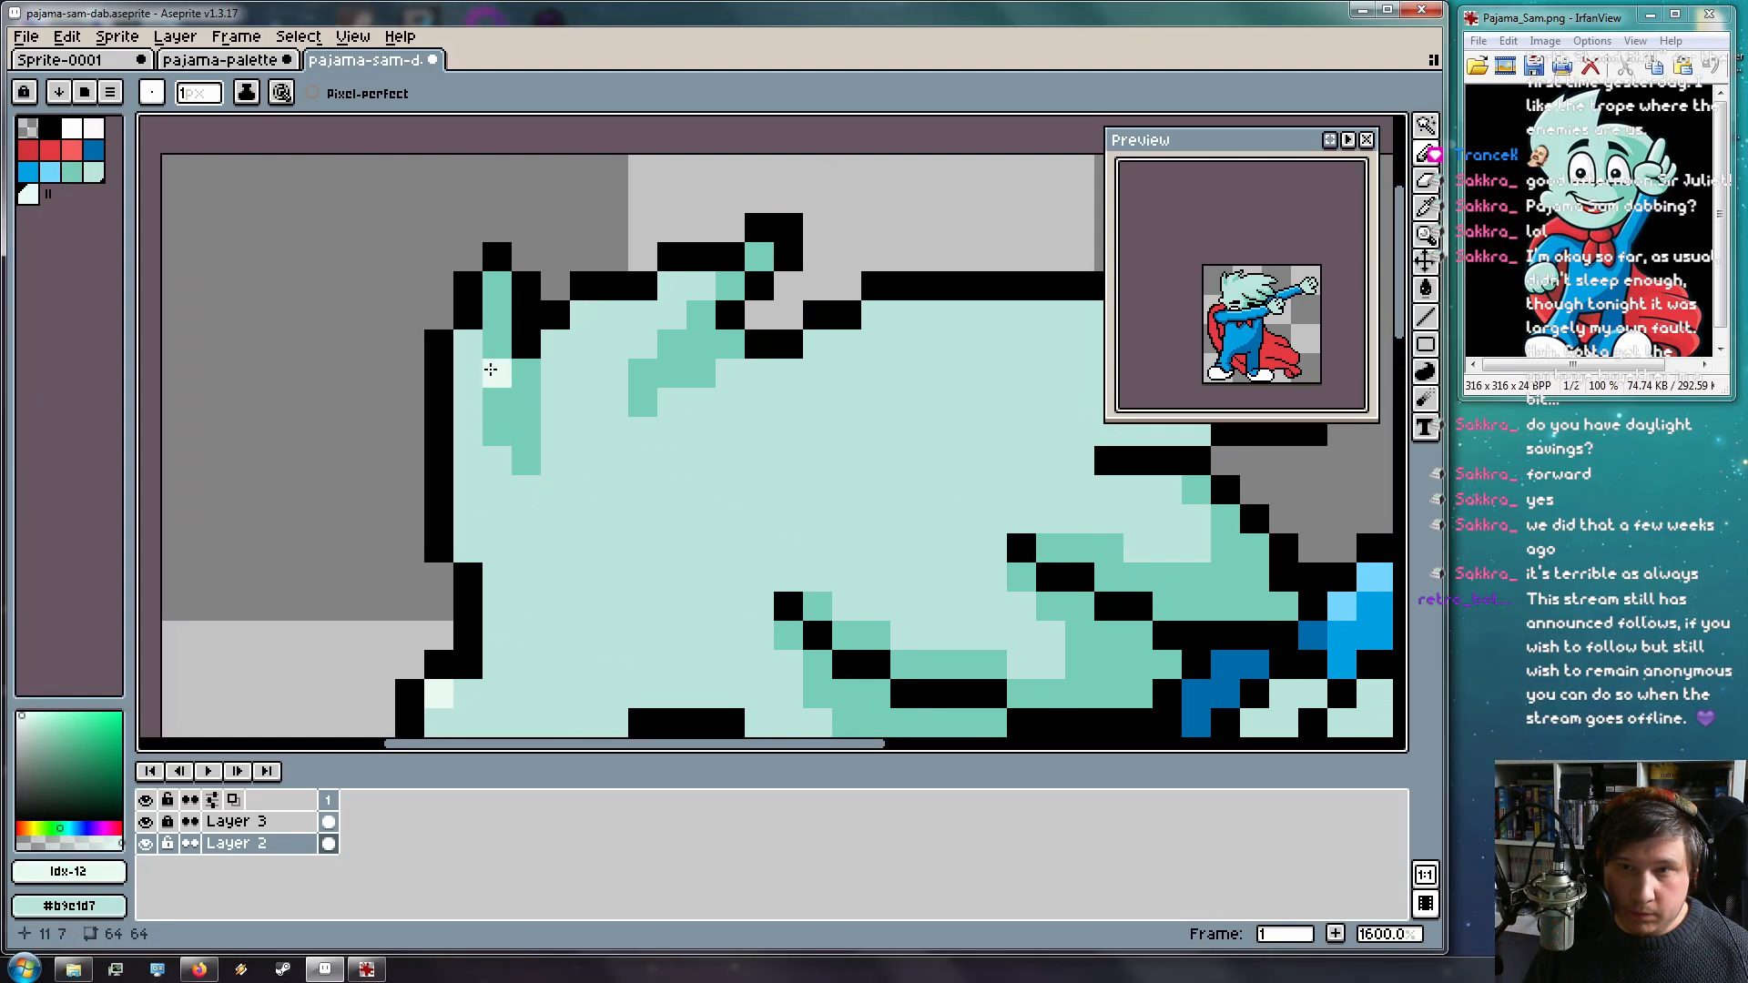
drag(461, 351, 455, 512)
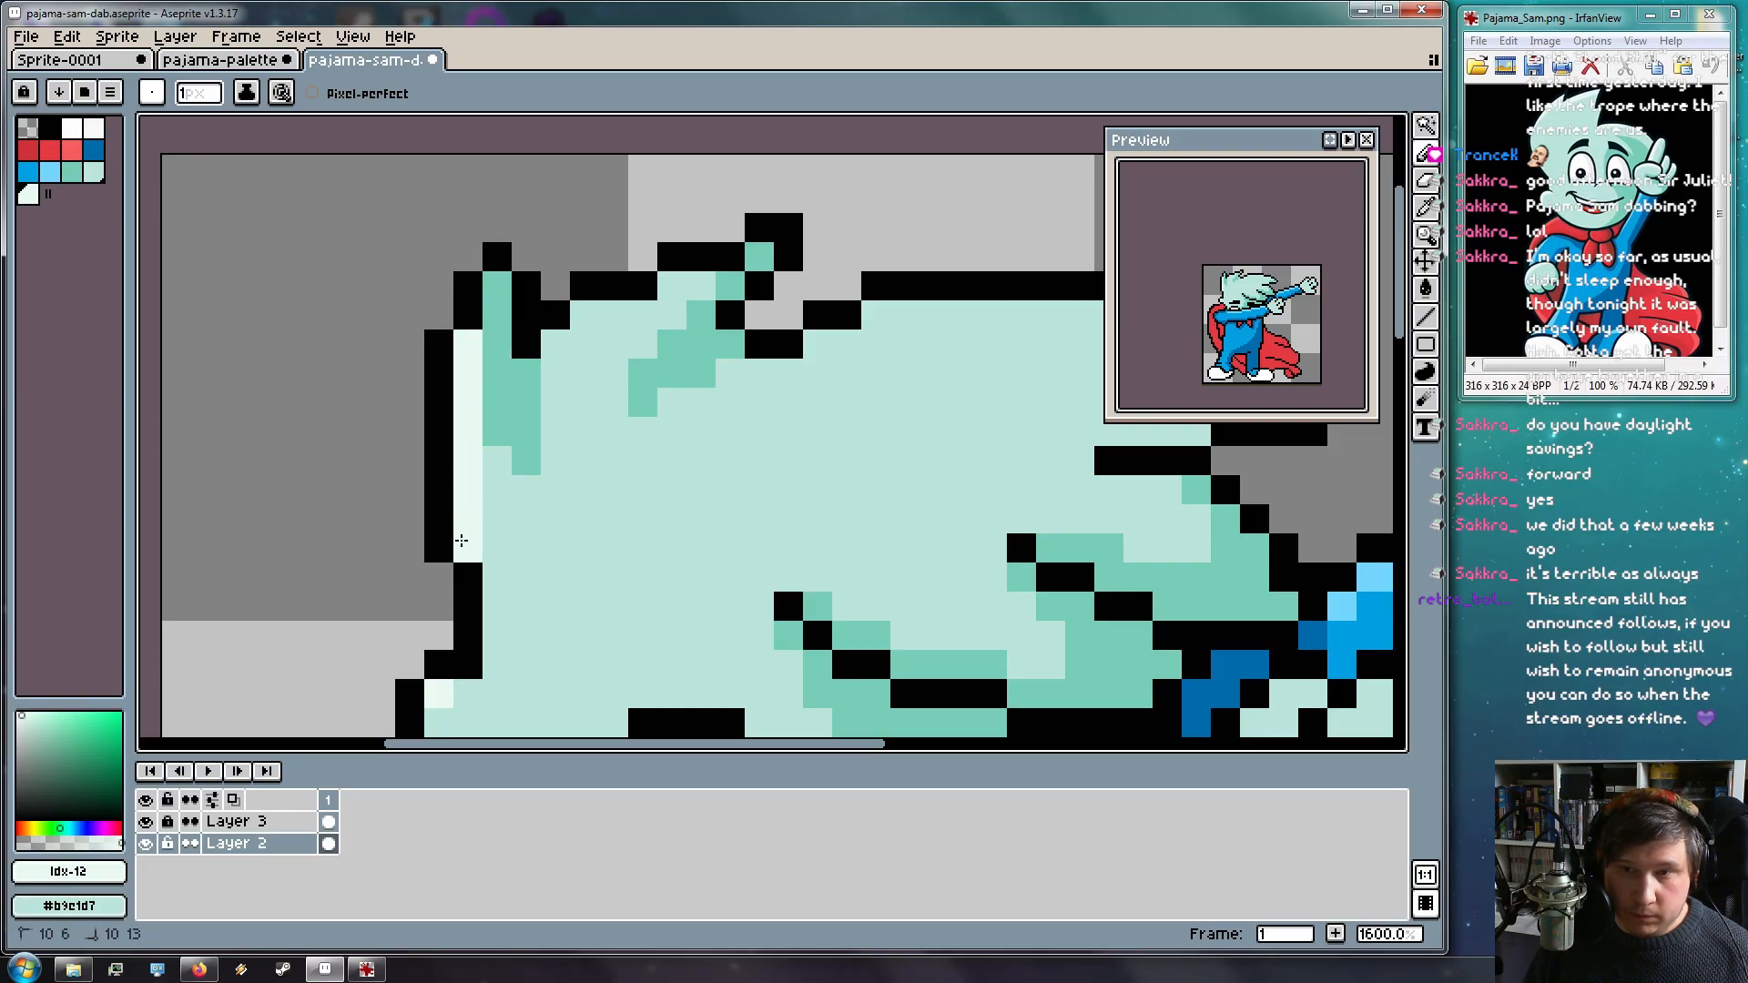
drag(695, 281, 555, 344)
drag(817, 250, 593, 360)
mouse_move(652, 427)
mouse_down()
mouse_move(774, 412)
mouse_move(874, 426)
mouse_move(789, 429)
mouse_up()
drag(592, 455, 618, 464)
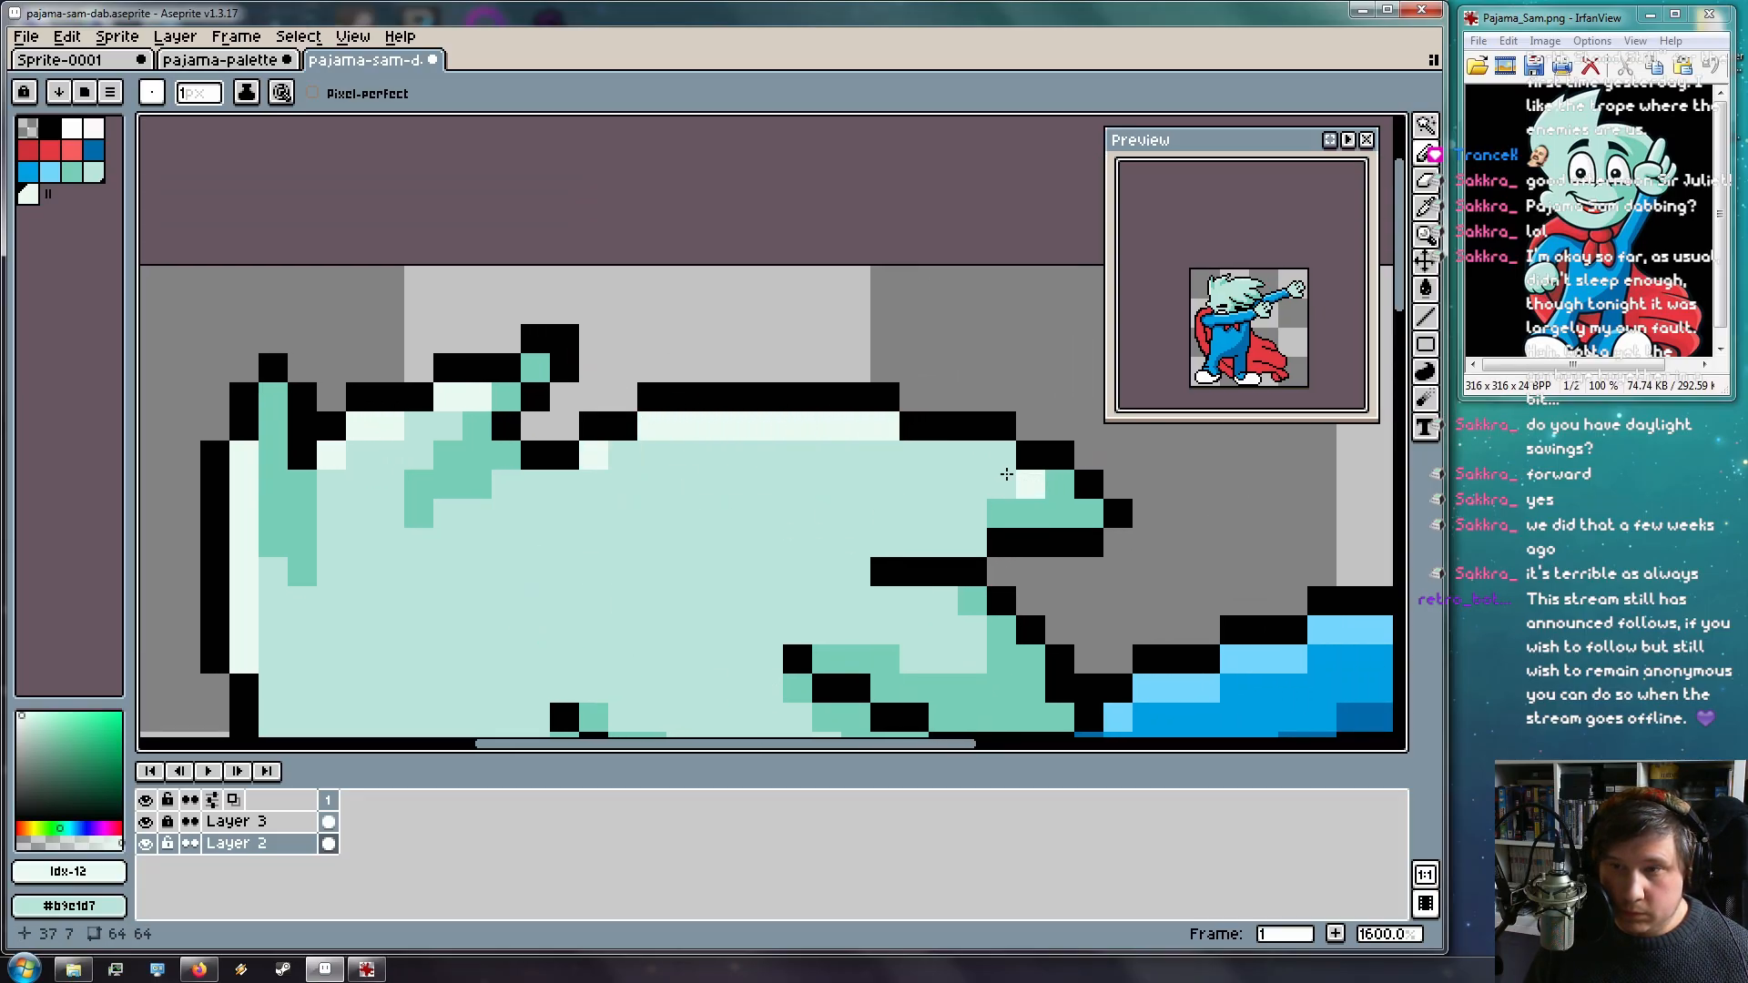
drag(932, 446, 994, 452)
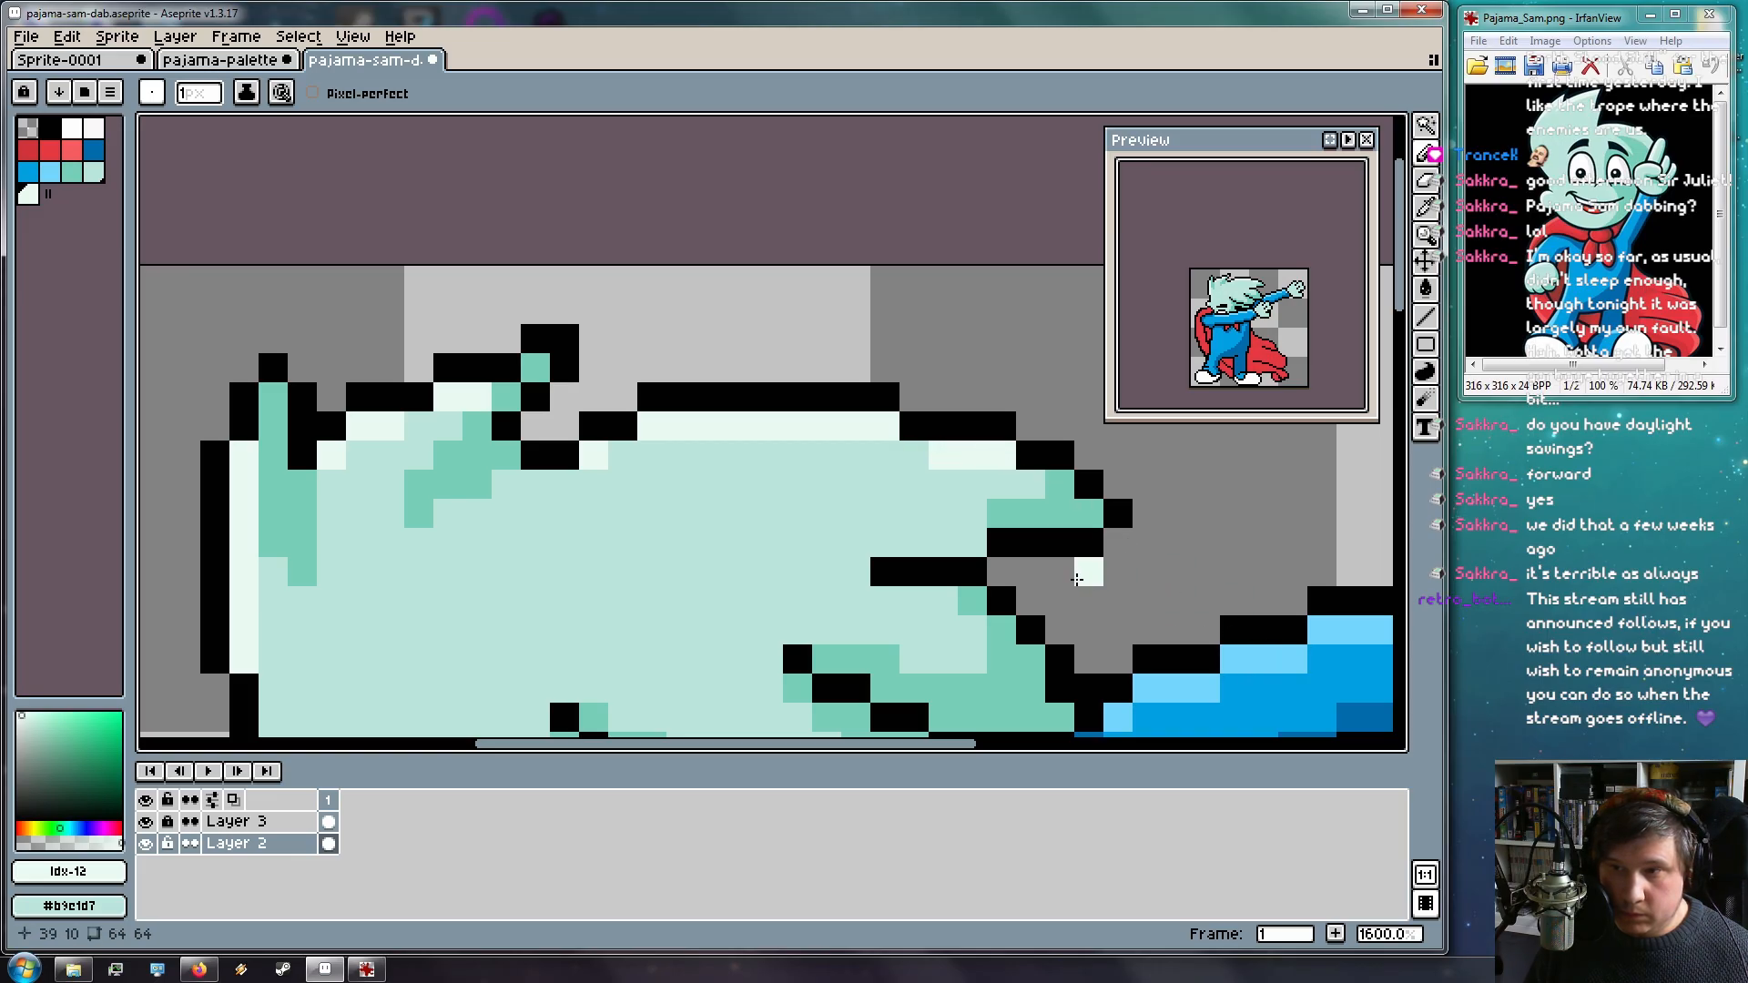
Add near-white highlight pixels on the raised hand's edges and fingers, undoing one bad stroke
drag(1109, 614, 850, 370)
drag(583, 340, 565, 336)
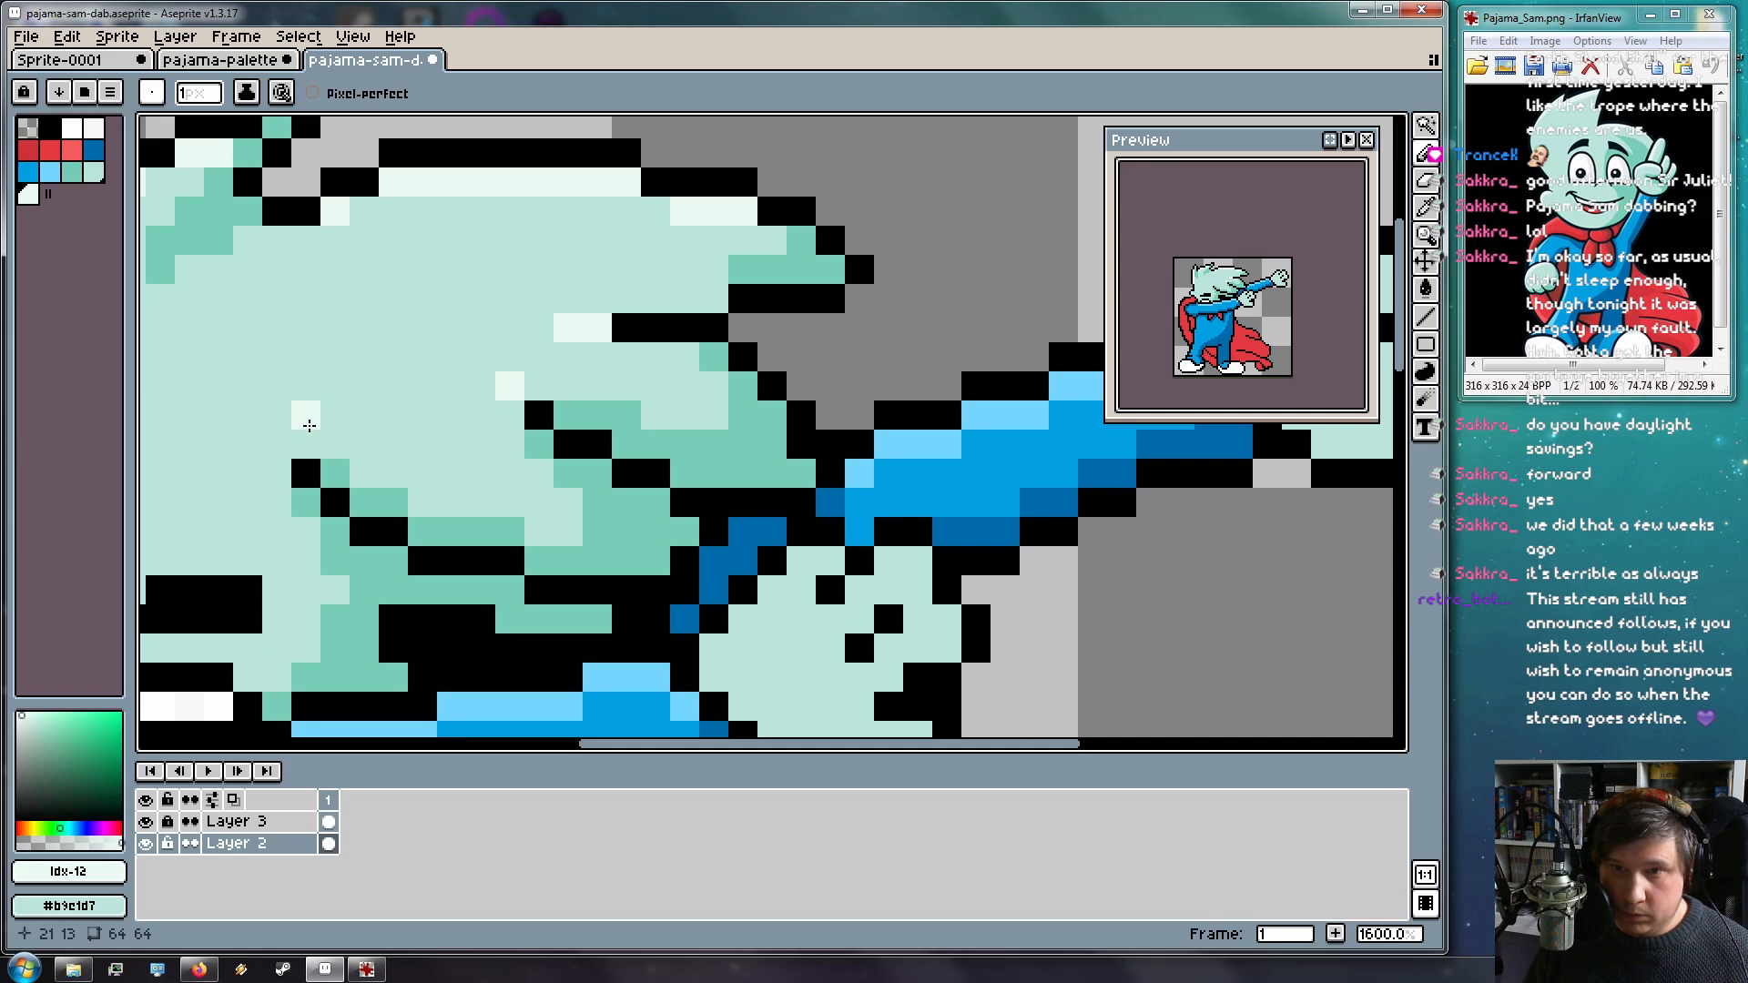
drag(382, 410, 629, 423)
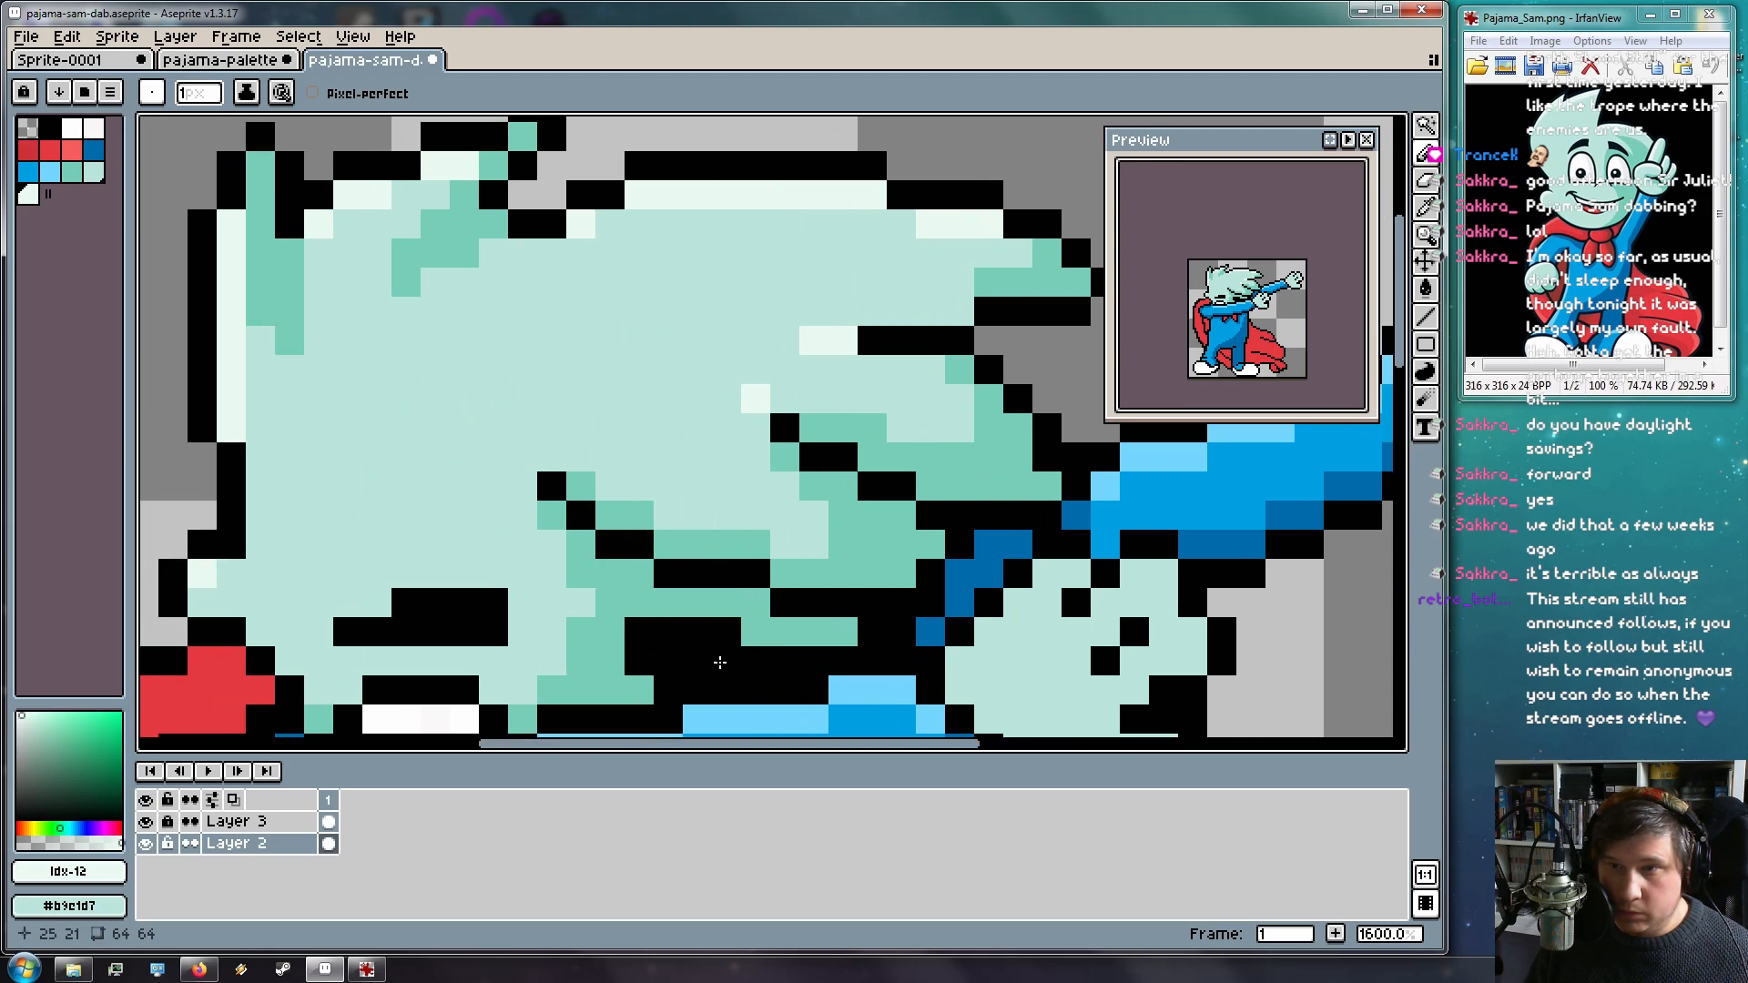
scroll(819, 611, down, 5)
scroll(866, 206, up, 5)
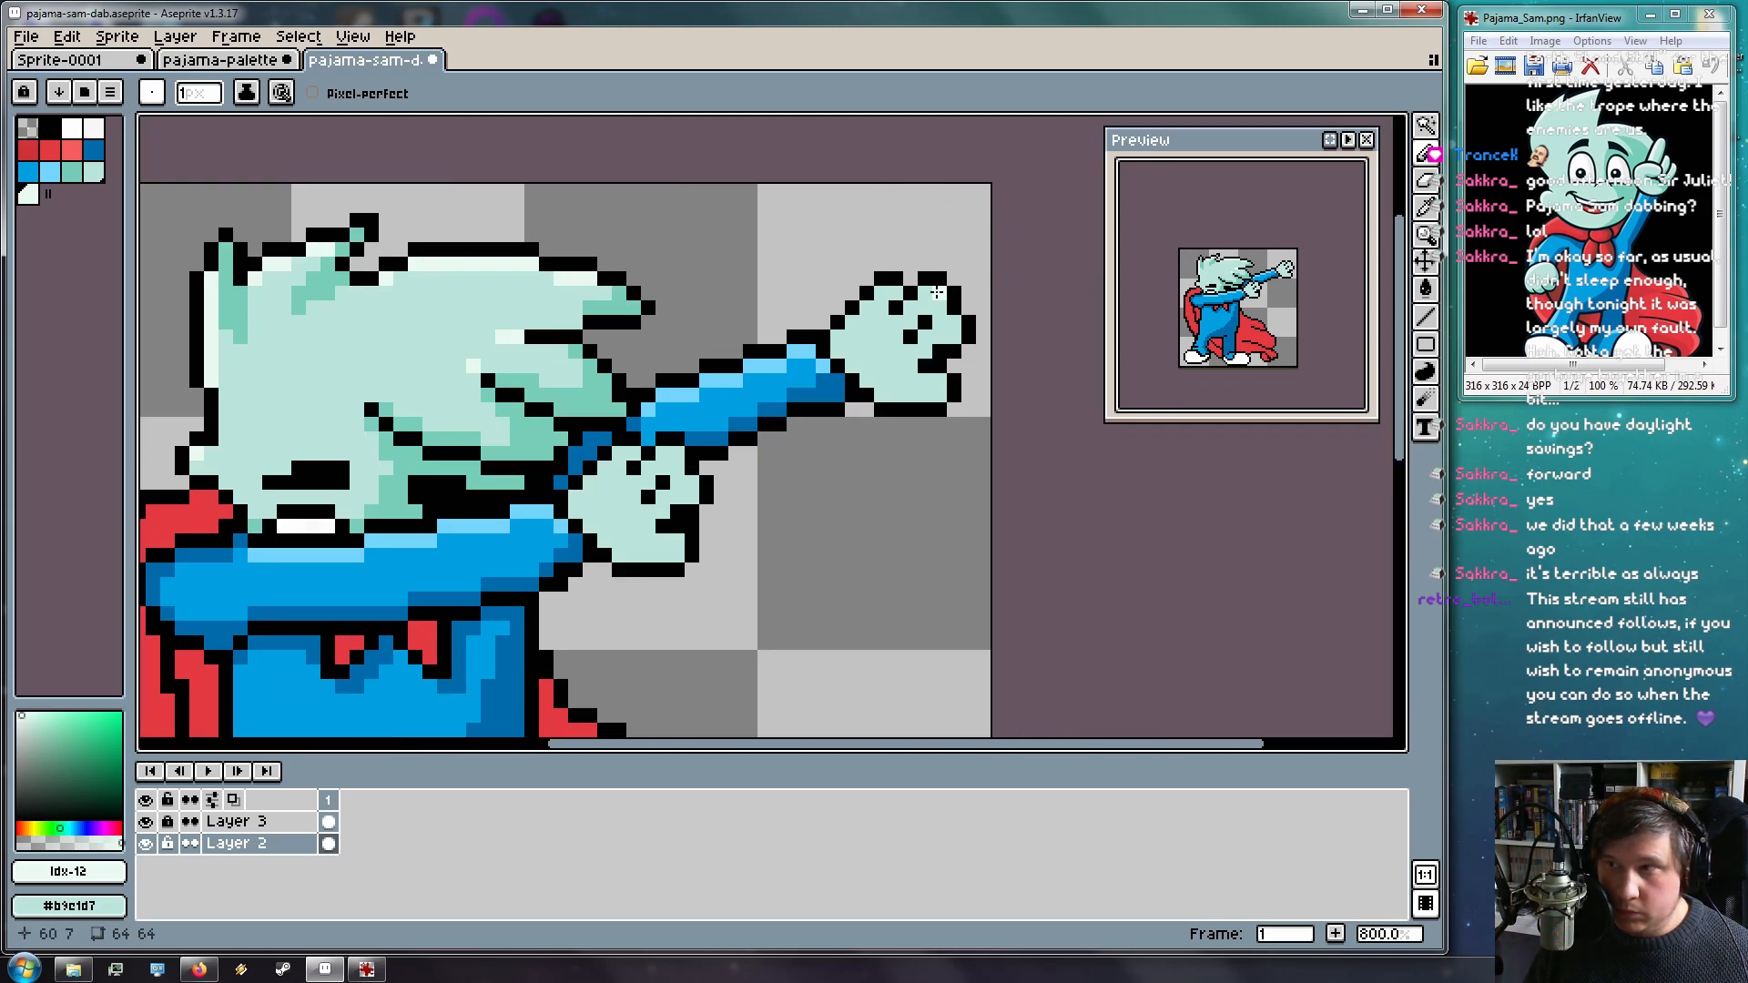
mouse_move(826, 292)
mouse_down()
mouse_move(775, 349)
mouse_move(819, 319)
mouse_move(821, 295)
mouse_move(766, 353)
mouse_up()
key(ctrl+z)
click(740, 379)
click(916, 288)
click(943, 349)
click(914, 379)
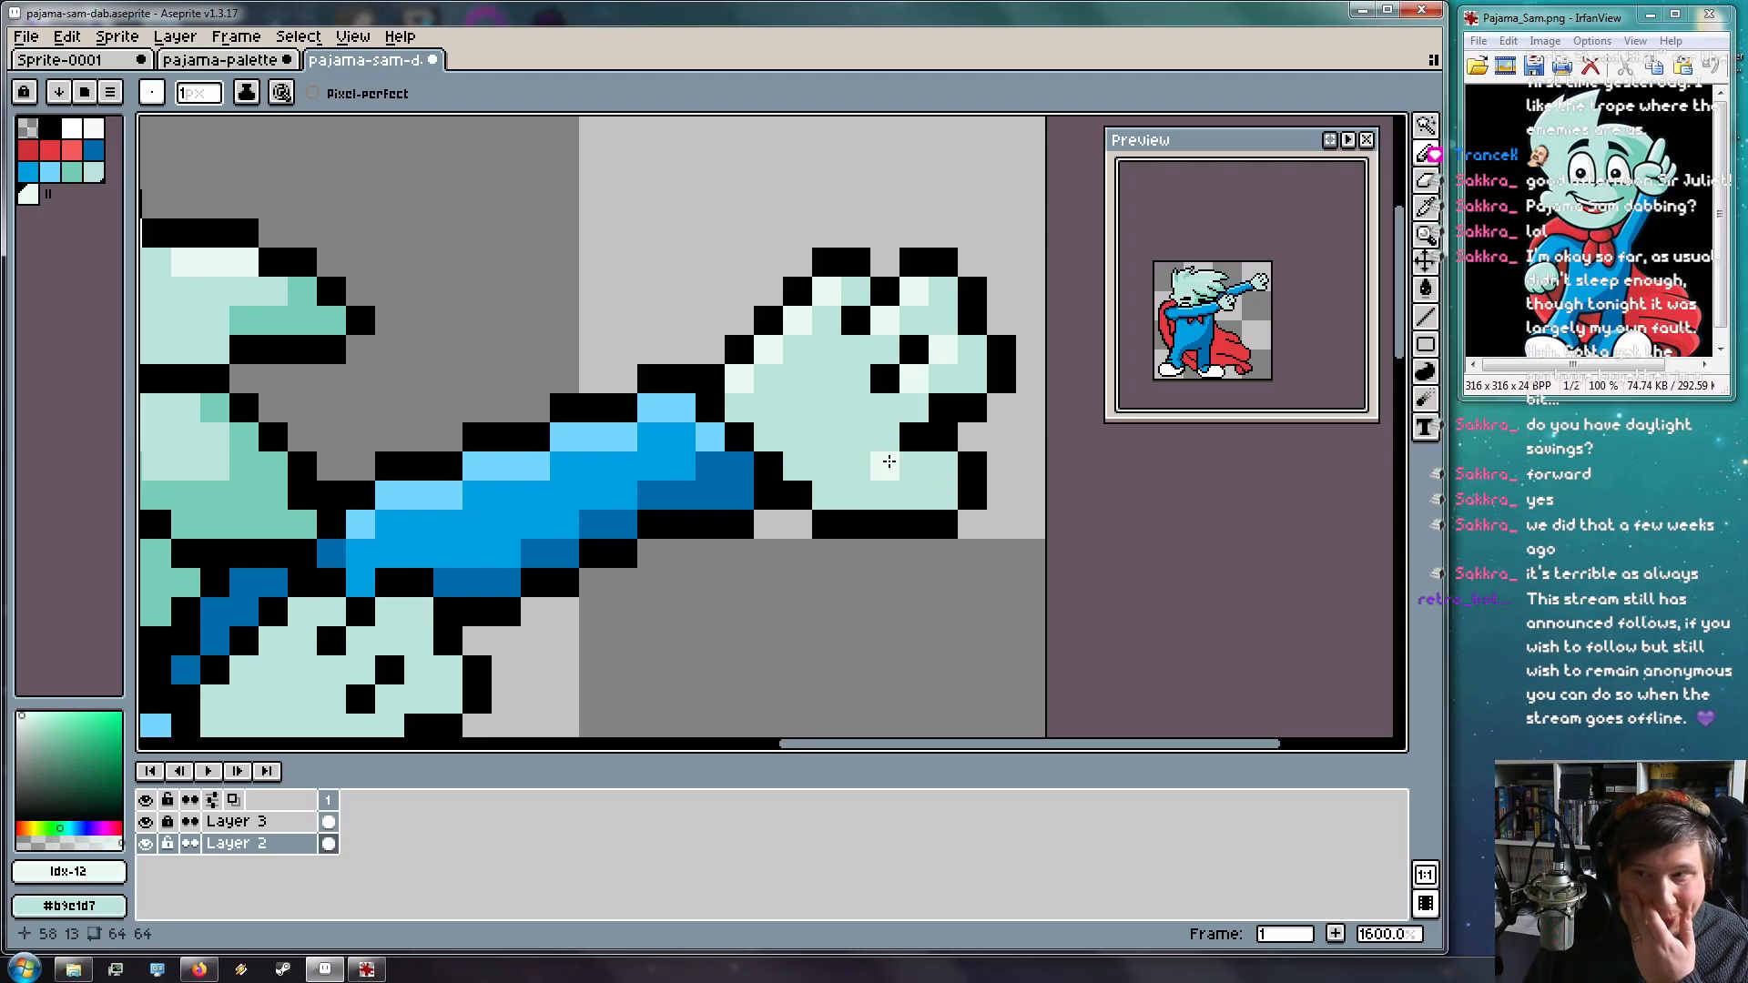
click(943, 466)
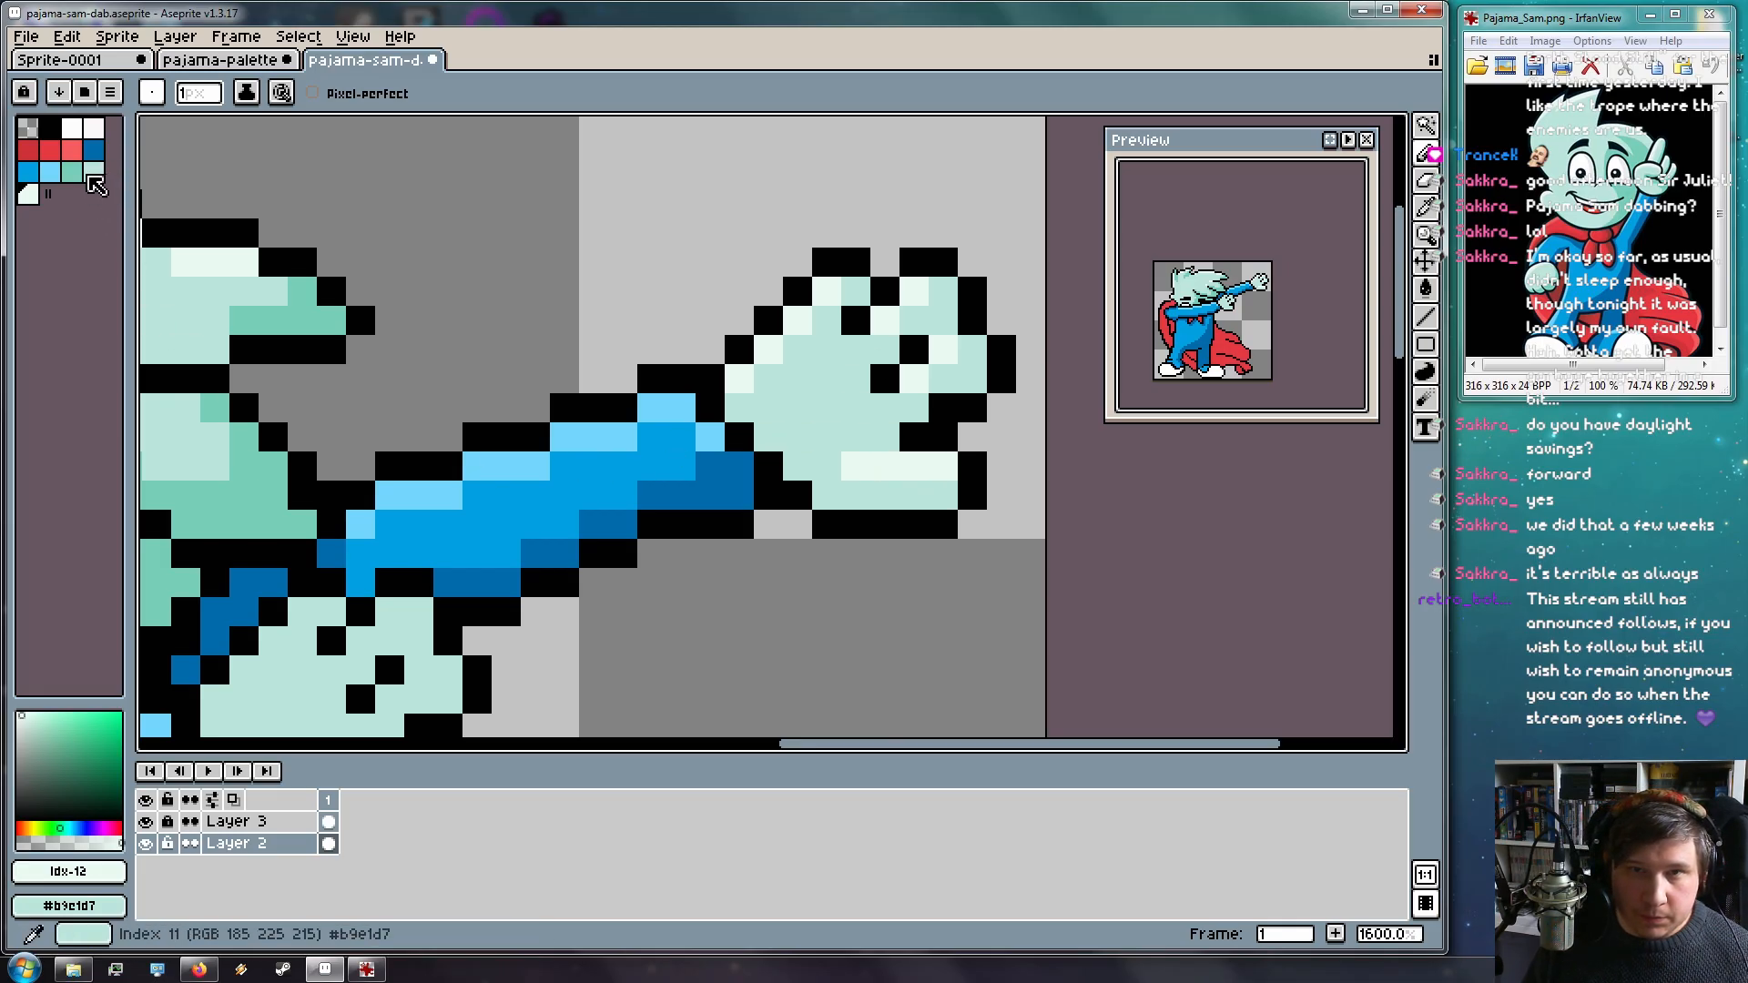
Shade the raised hand's bottom row and upper-right finger in teal
click(72, 171)
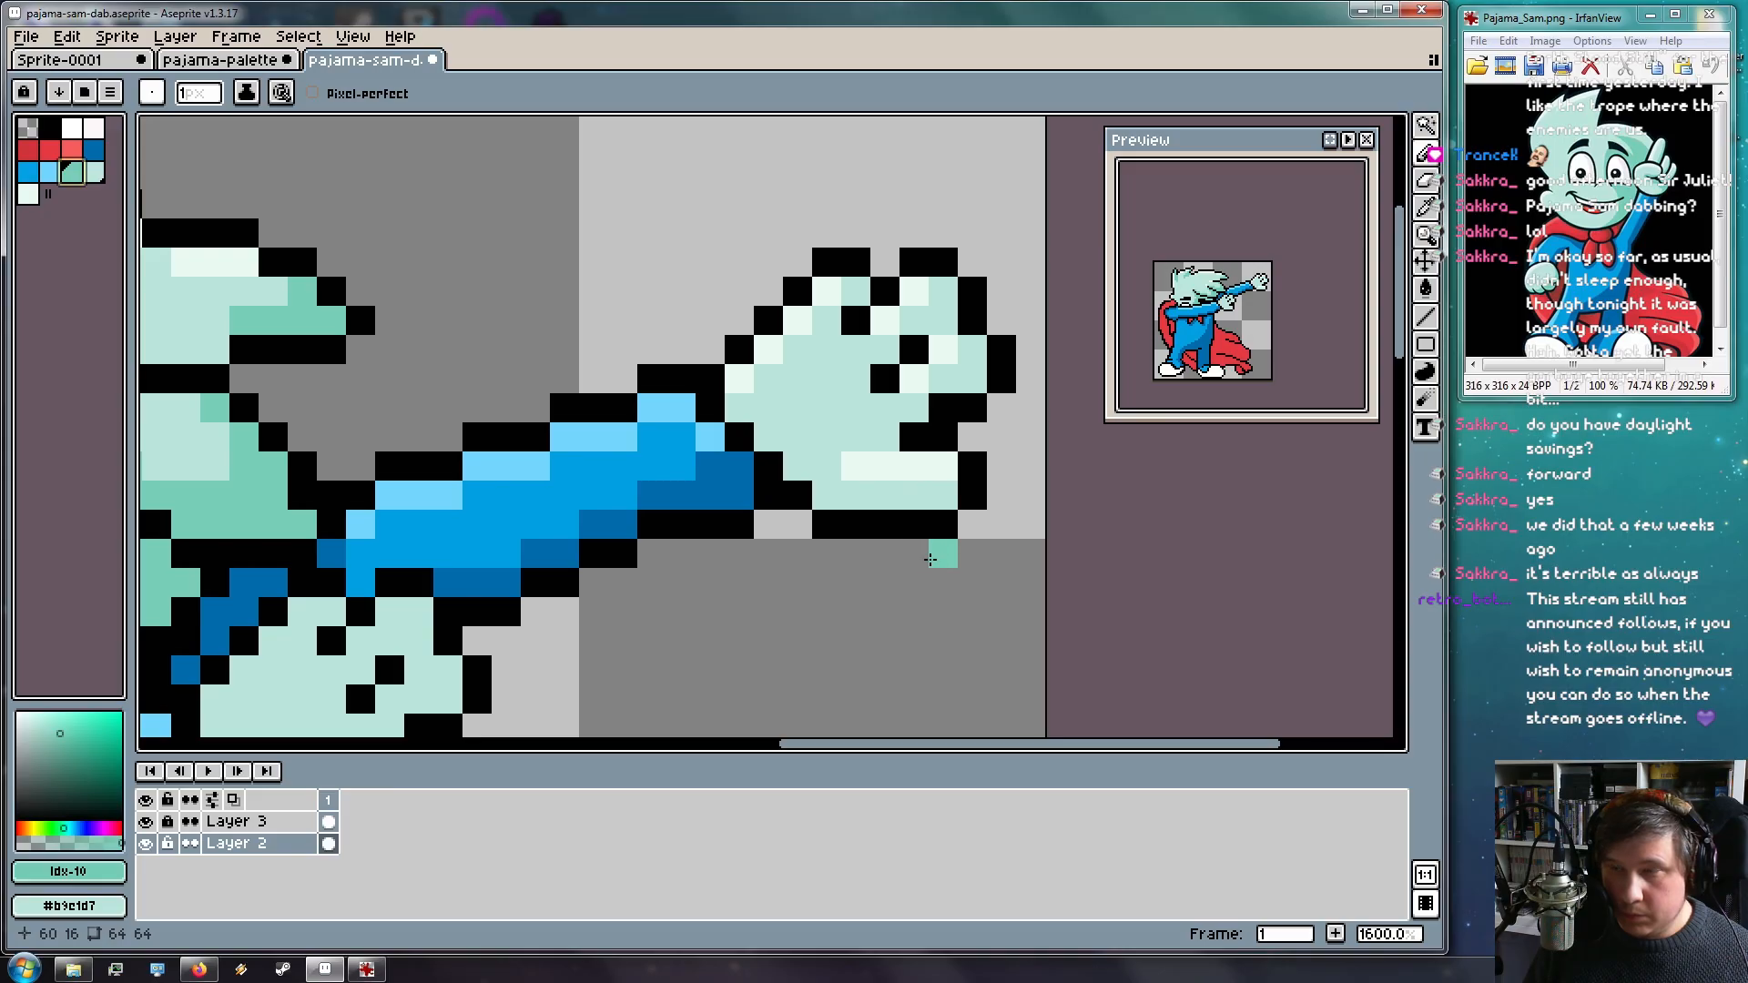
drag(942, 496, 829, 500)
click(973, 383)
click(943, 320)
click(825, 362)
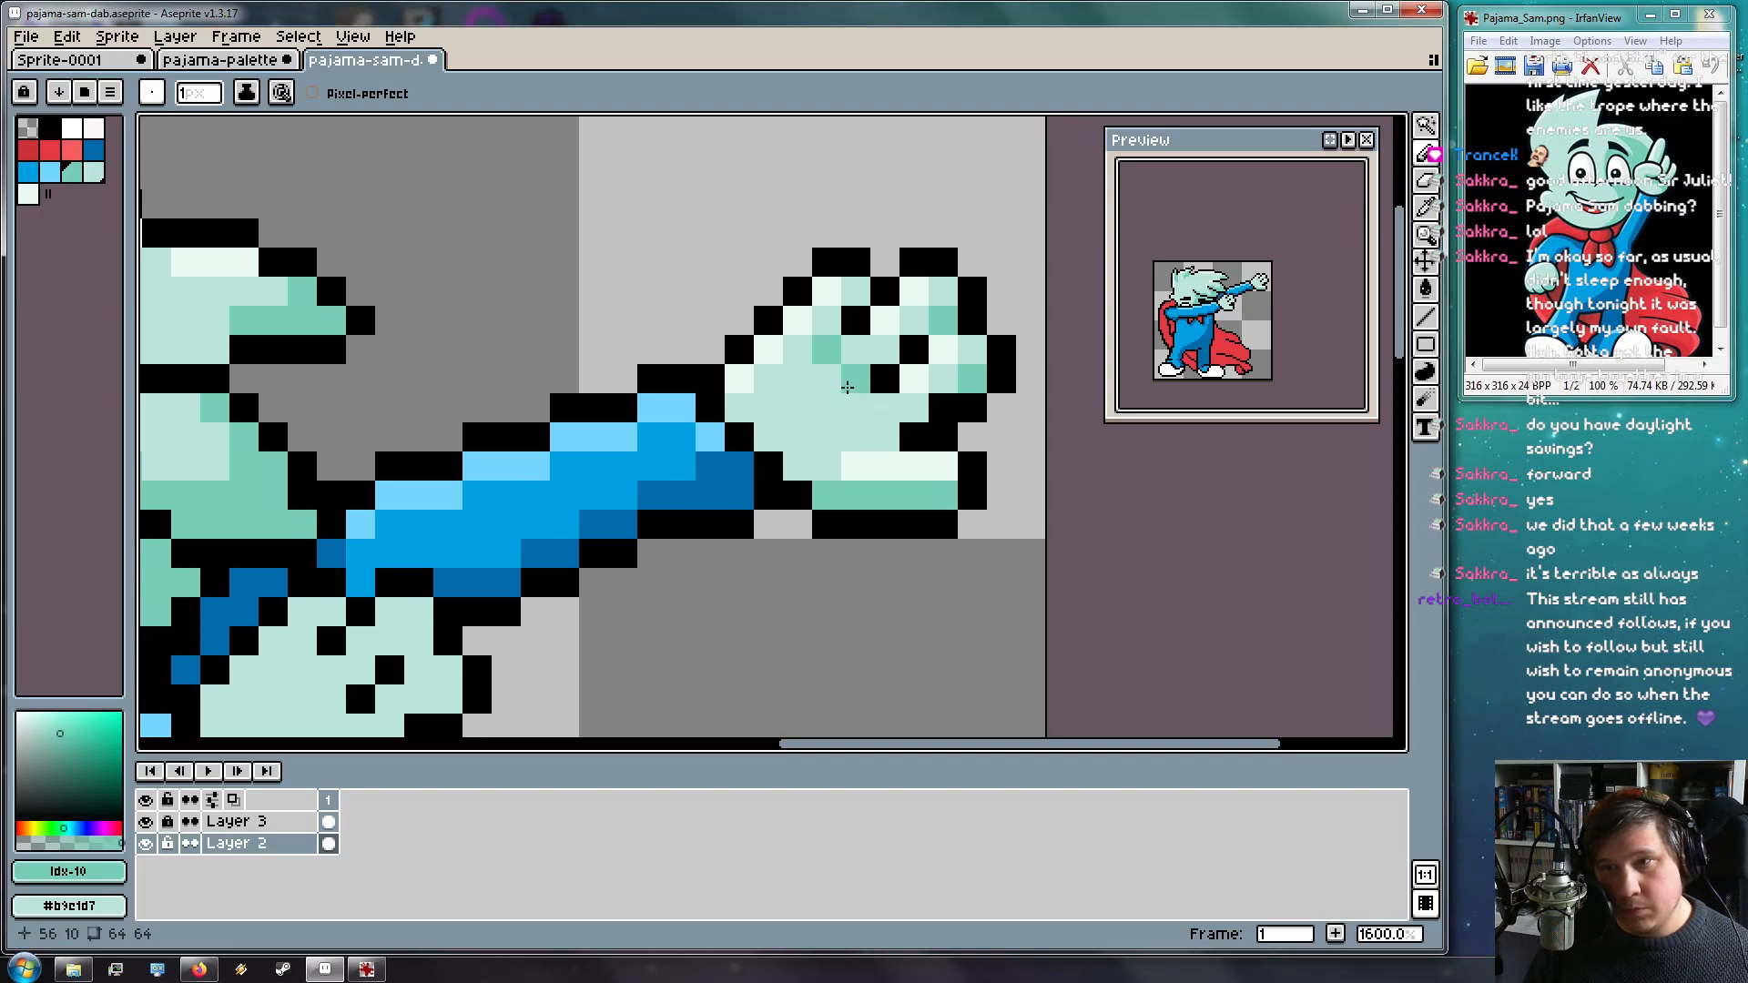
scroll(860, 407, down, 4)
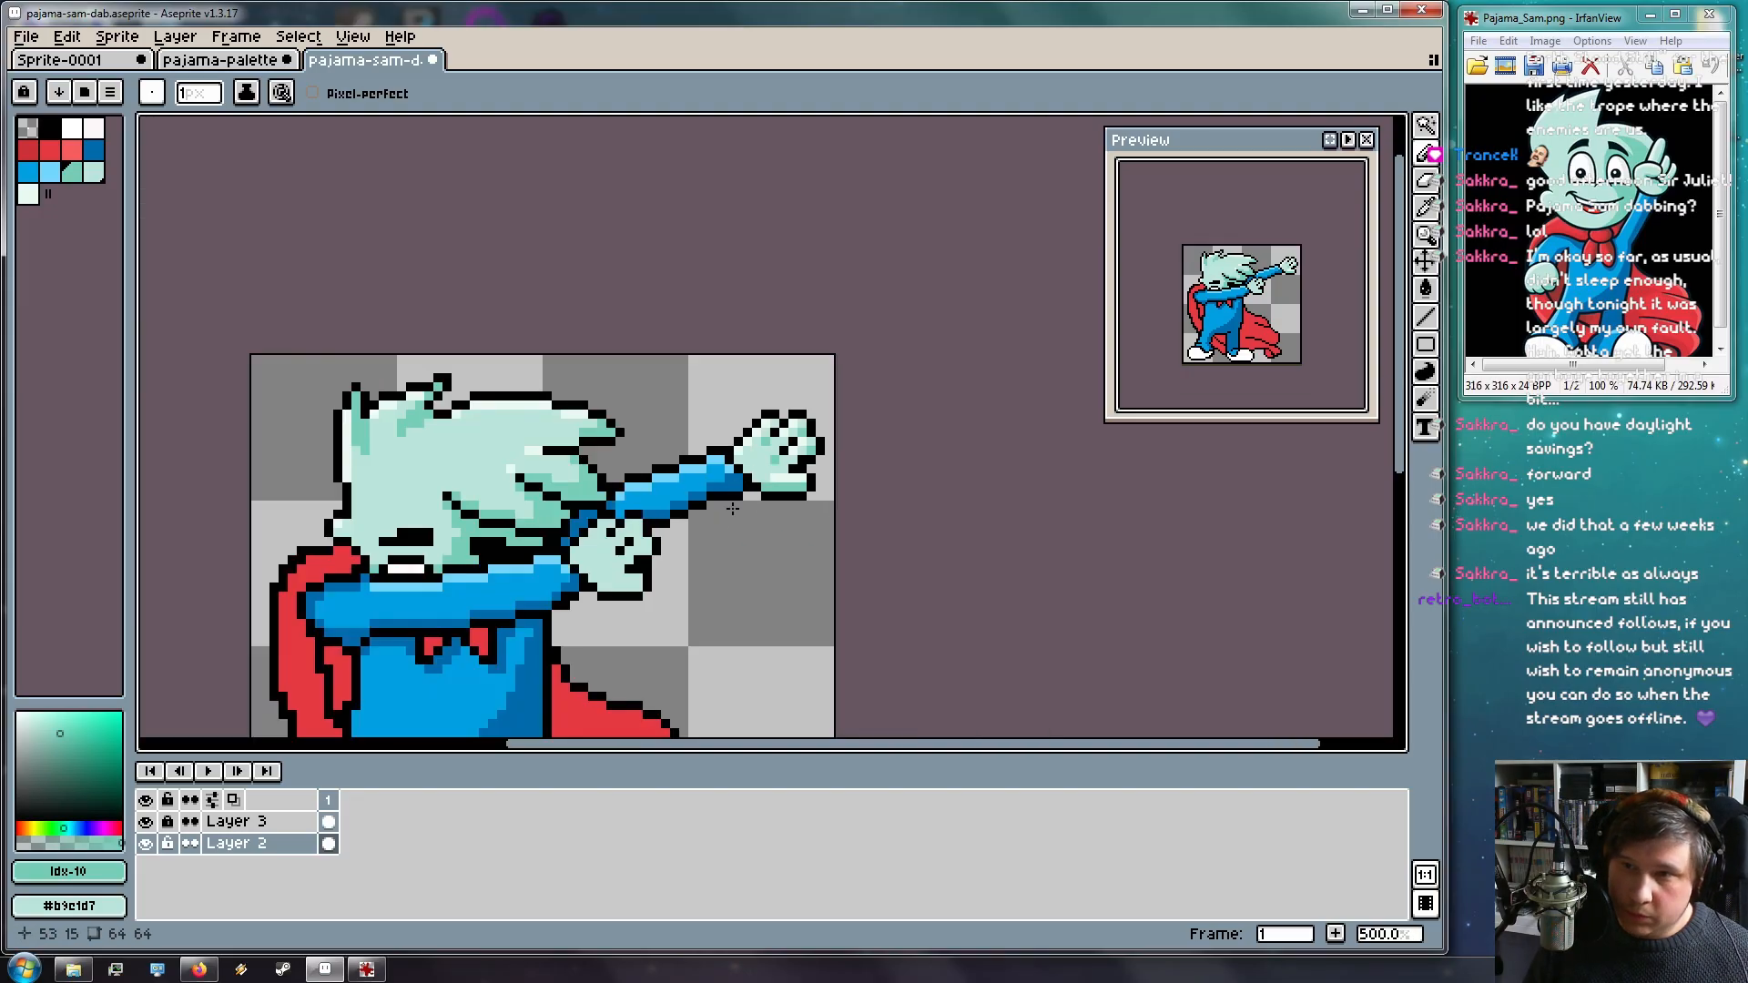
scroll(738, 502, up, 3)
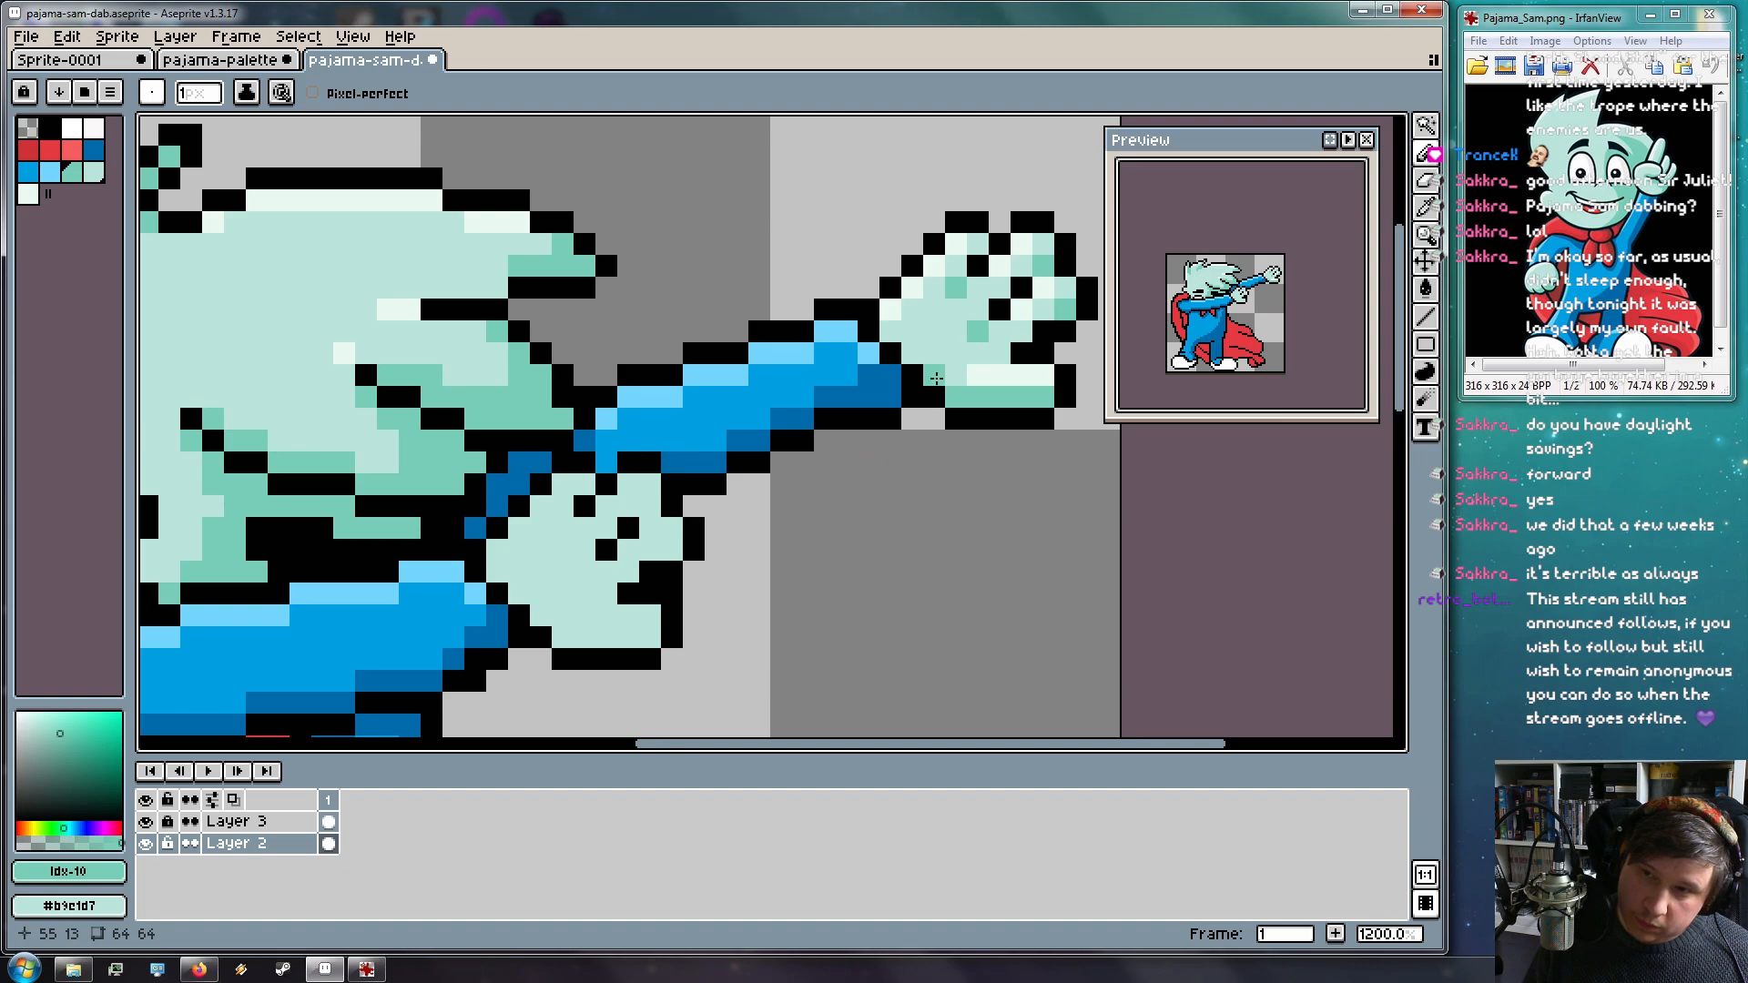
Shade the lower hand's bottom edge and palm with darker teal pixels
drag(804, 528, 883, 401)
mouse_move(644, 512)
mouse_down()
mouse_move(484, 534)
mouse_move(426, 502)
mouse_move(532, 513)
mouse_move(527, 497)
mouse_move(499, 552)
mouse_up()
click(419, 490)
scroll(531, 512, down, 1)
scroll(473, 530, up, 3)
click(465, 510)
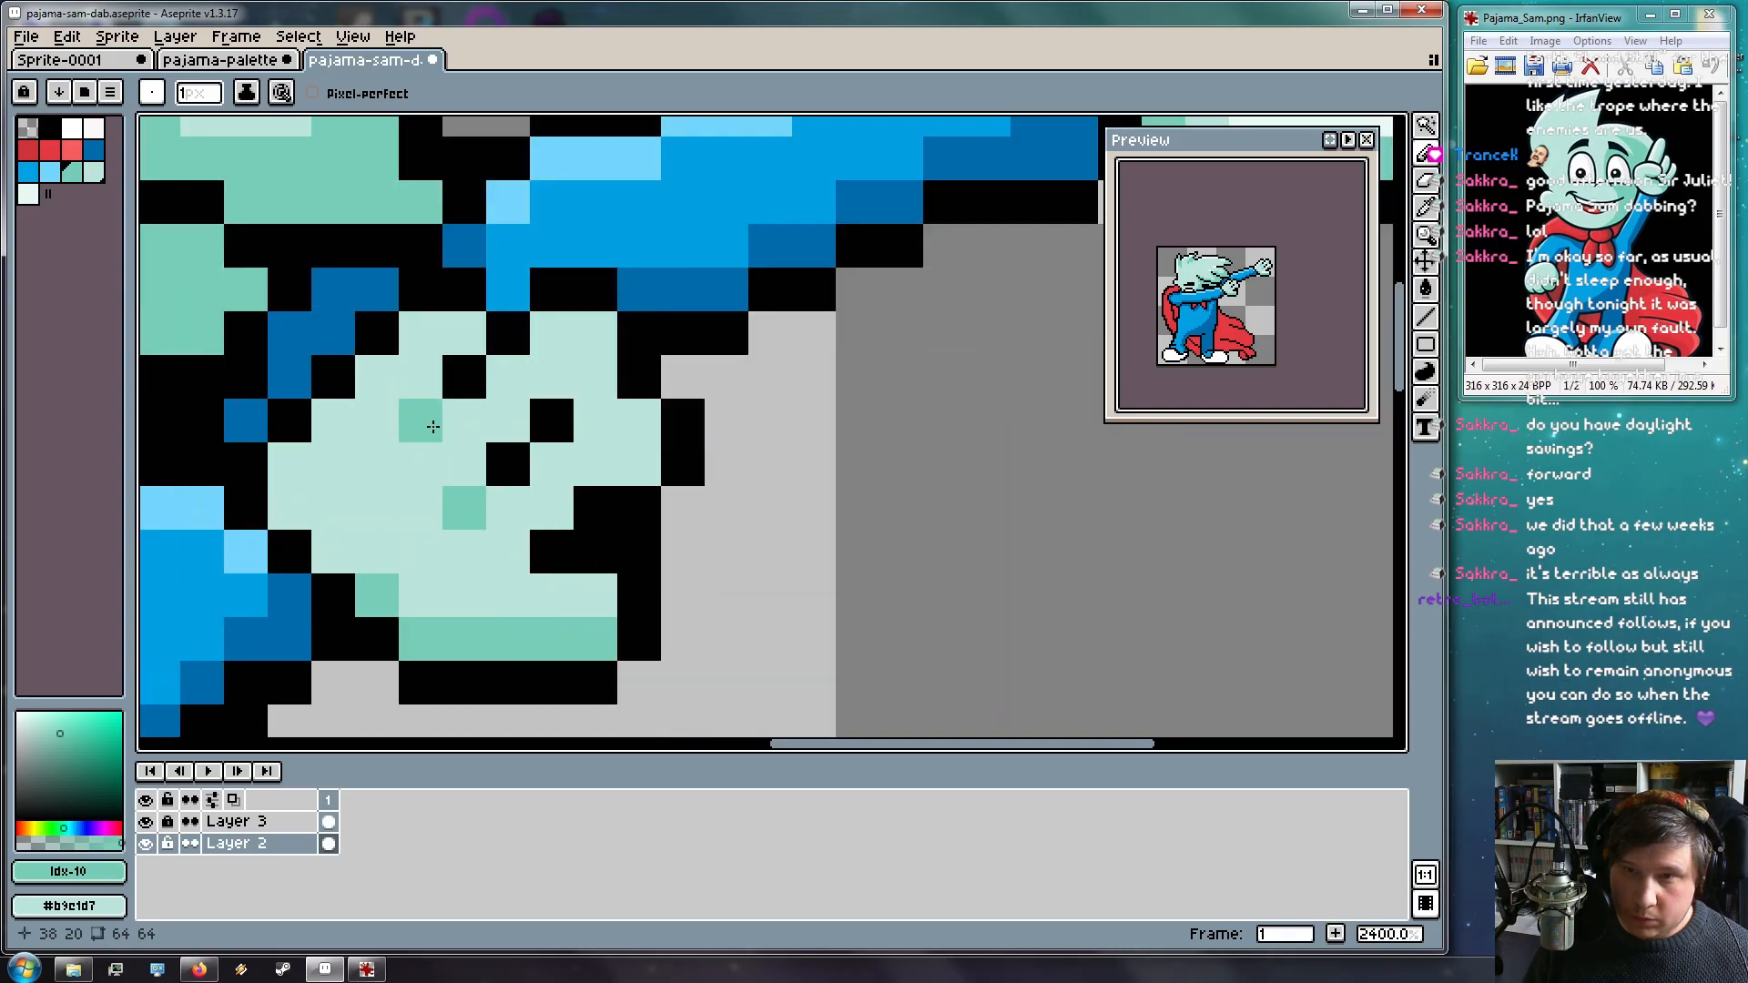
click(434, 426)
scroll(561, 381, down, 3)
drag(624, 424, 605, 462)
scroll(569, 460, up, 1)
click(564, 435)
Eyedrop the raised hand's highlight colour and paint light highlights down the lower hand
key(i)
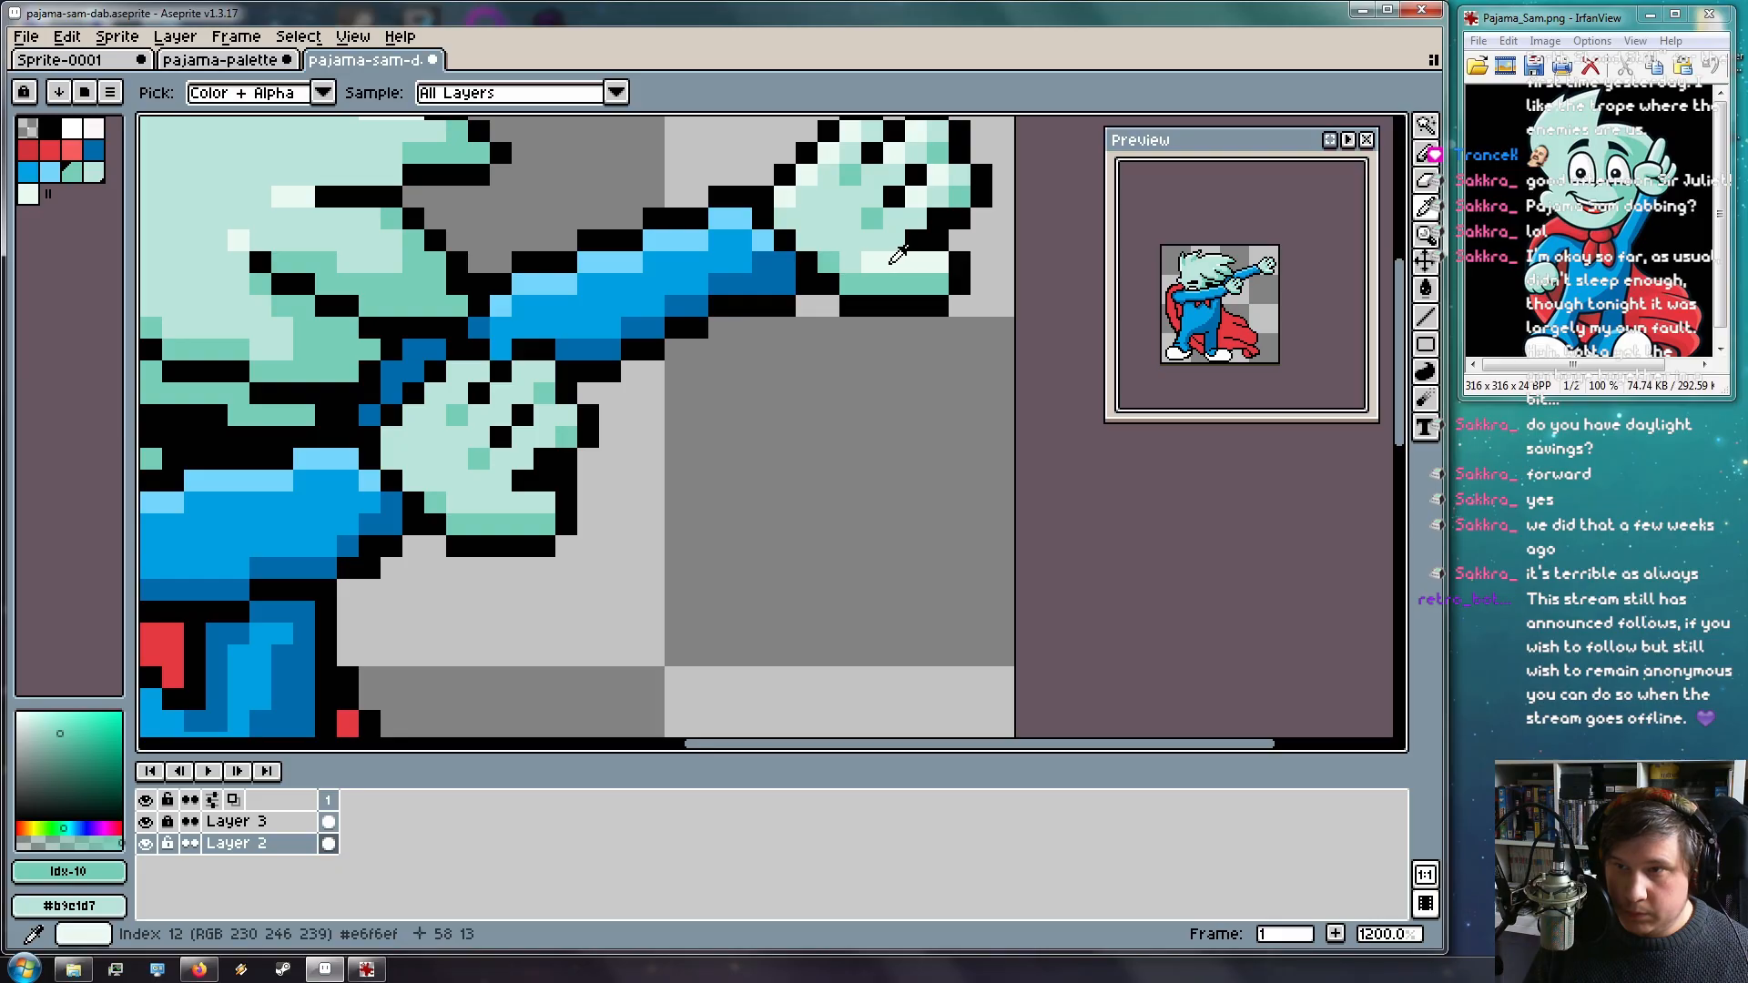
alt+click(899, 255)
drag(544, 503, 495, 504)
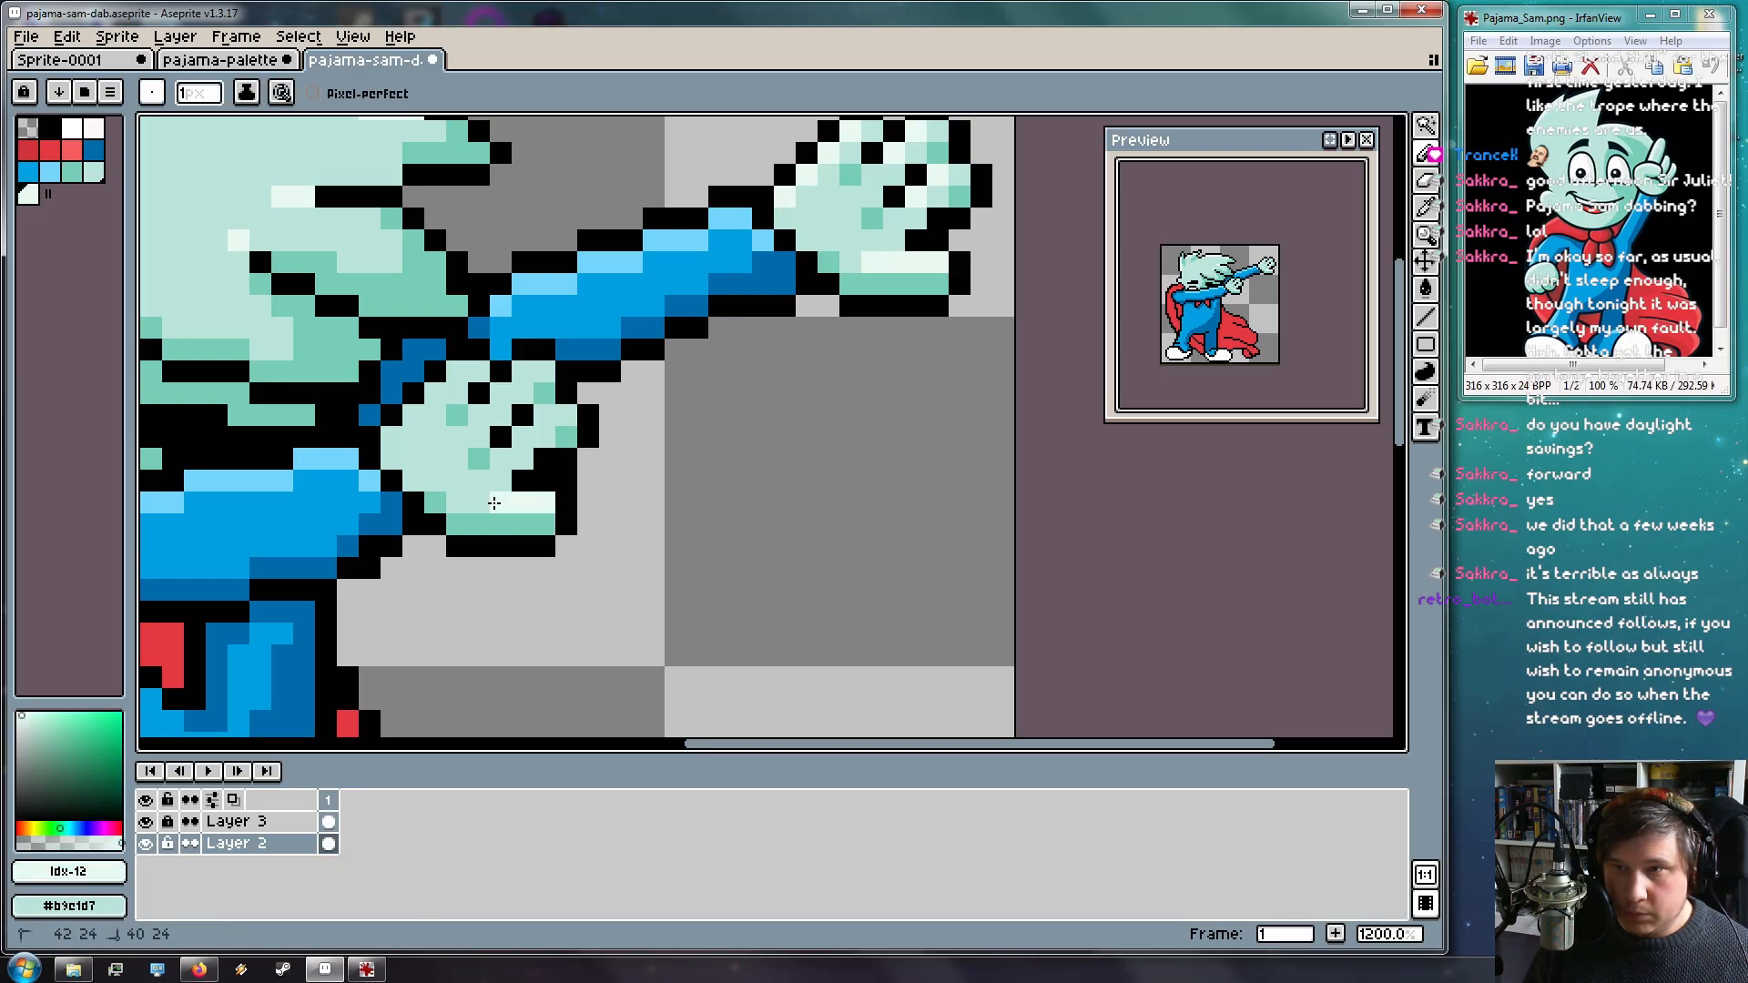
drag(522, 436, 544, 416)
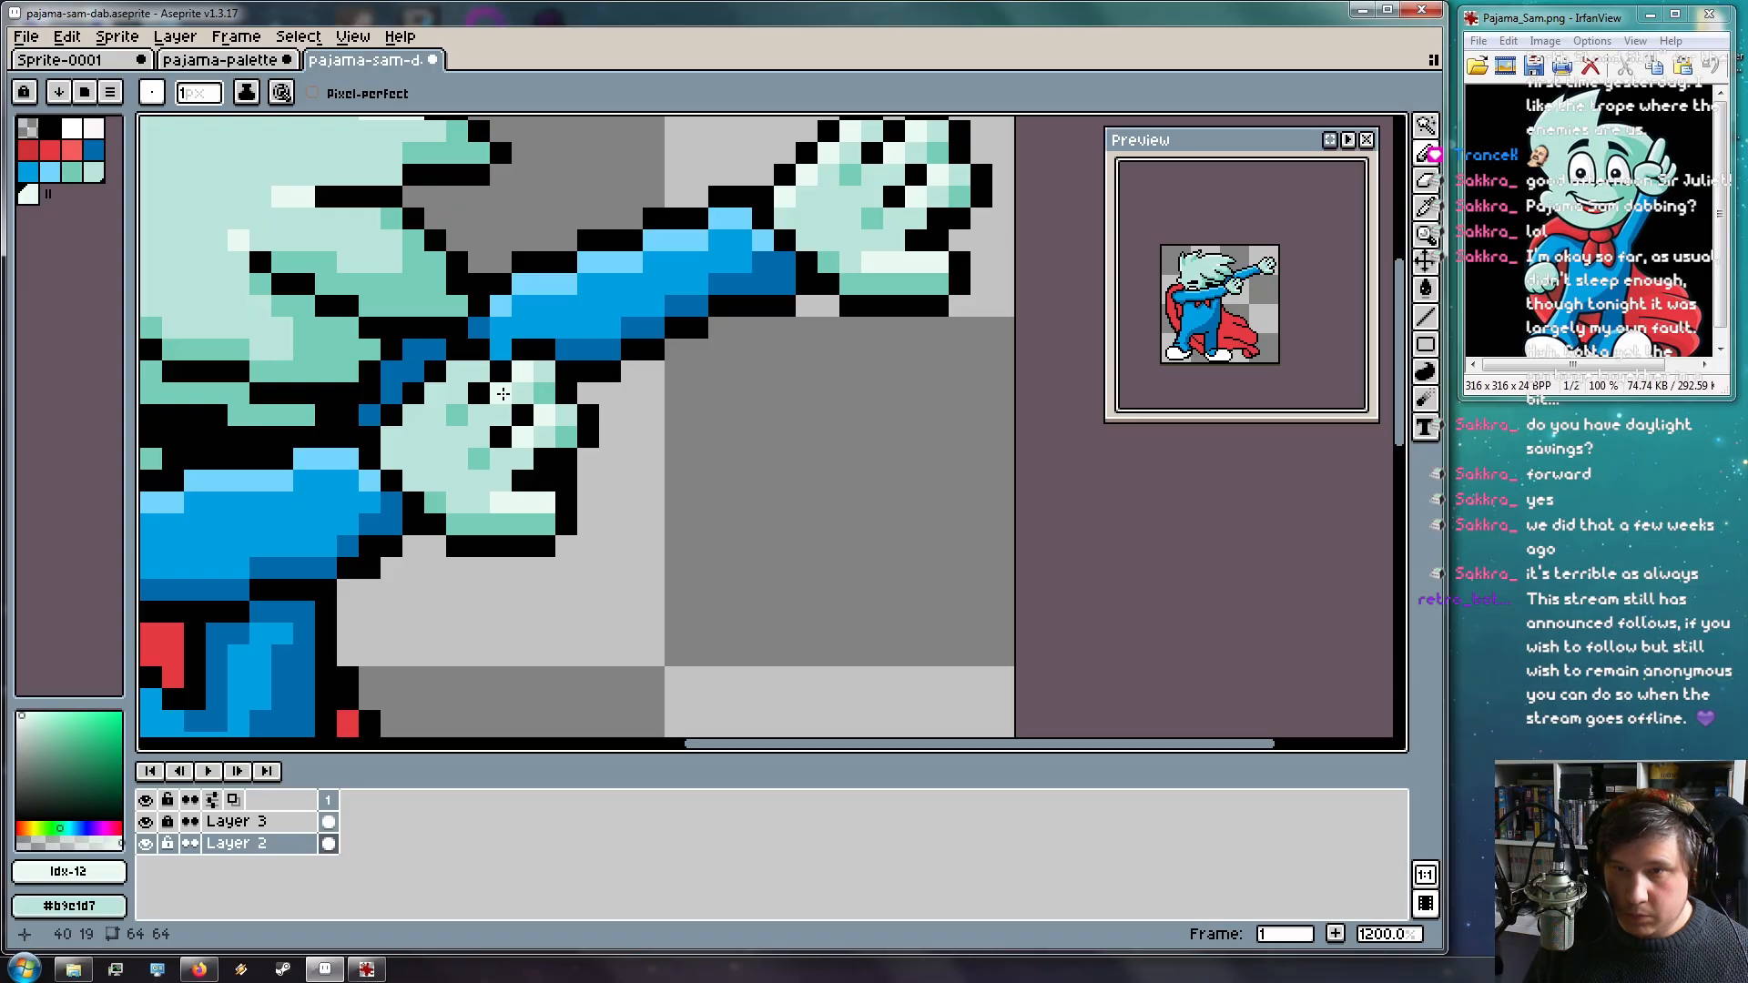
drag(455, 357, 414, 412)
click(387, 501)
scroll(501, 461, down, 3)
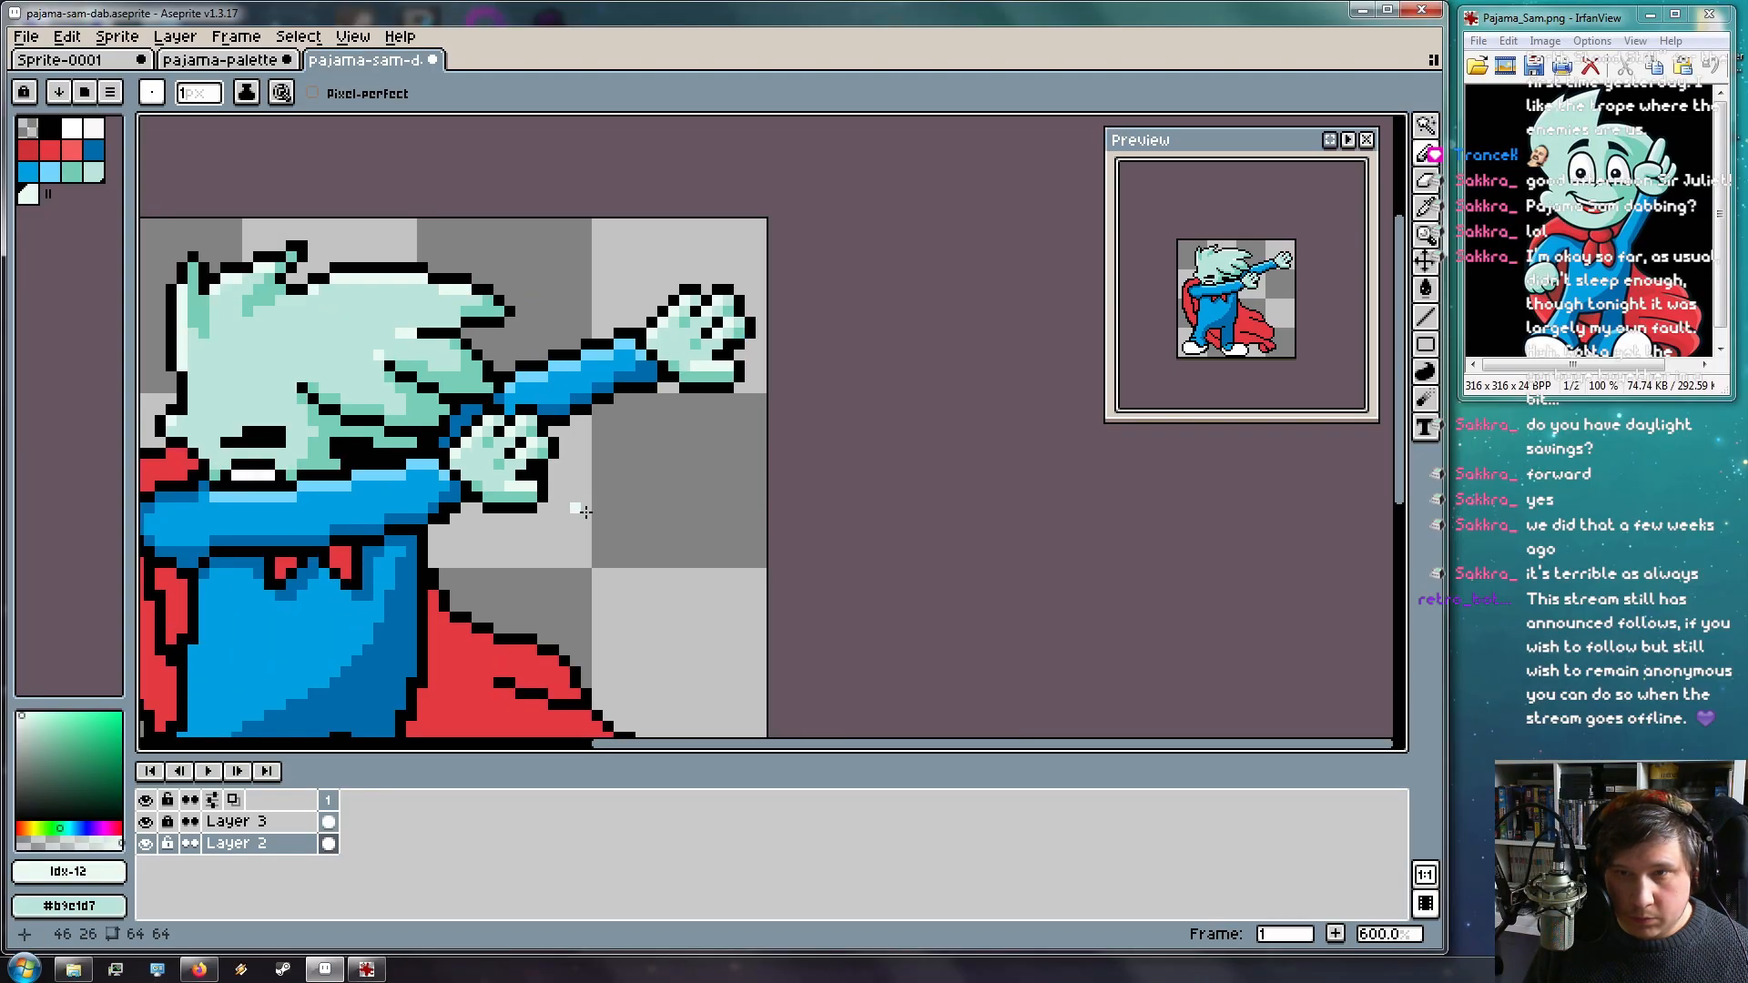
drag(572, 510, 915, 535)
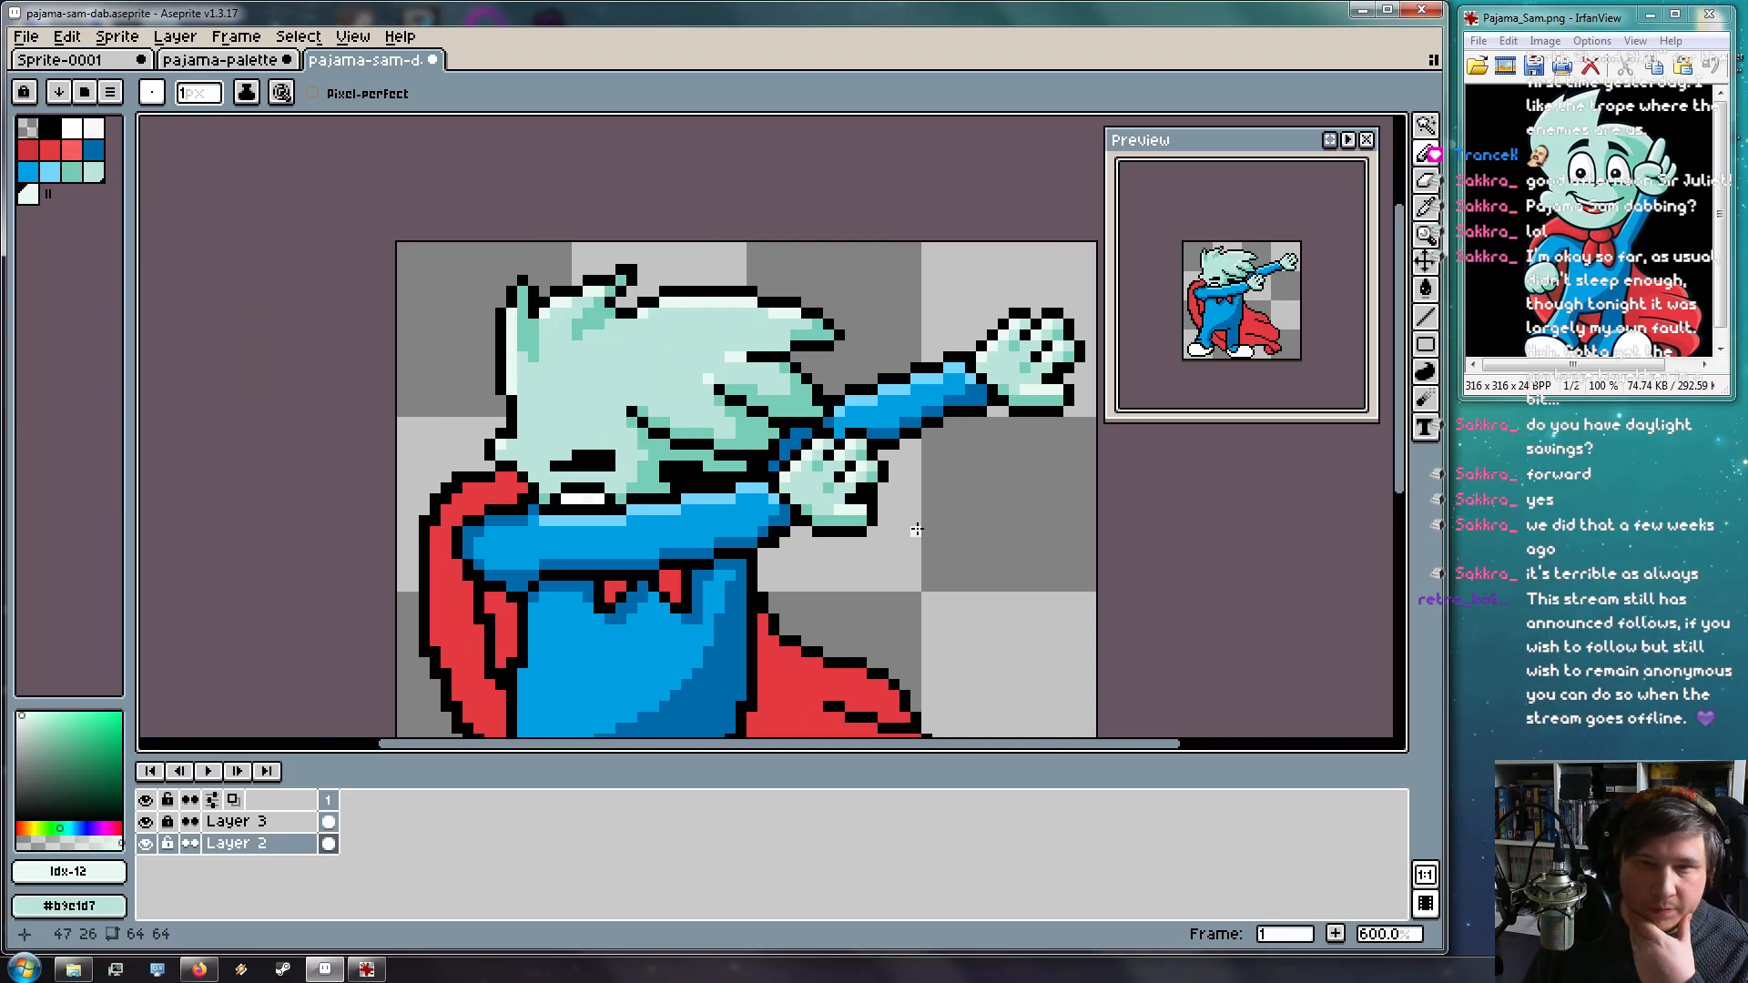
drag(613, 408, 607, 209)
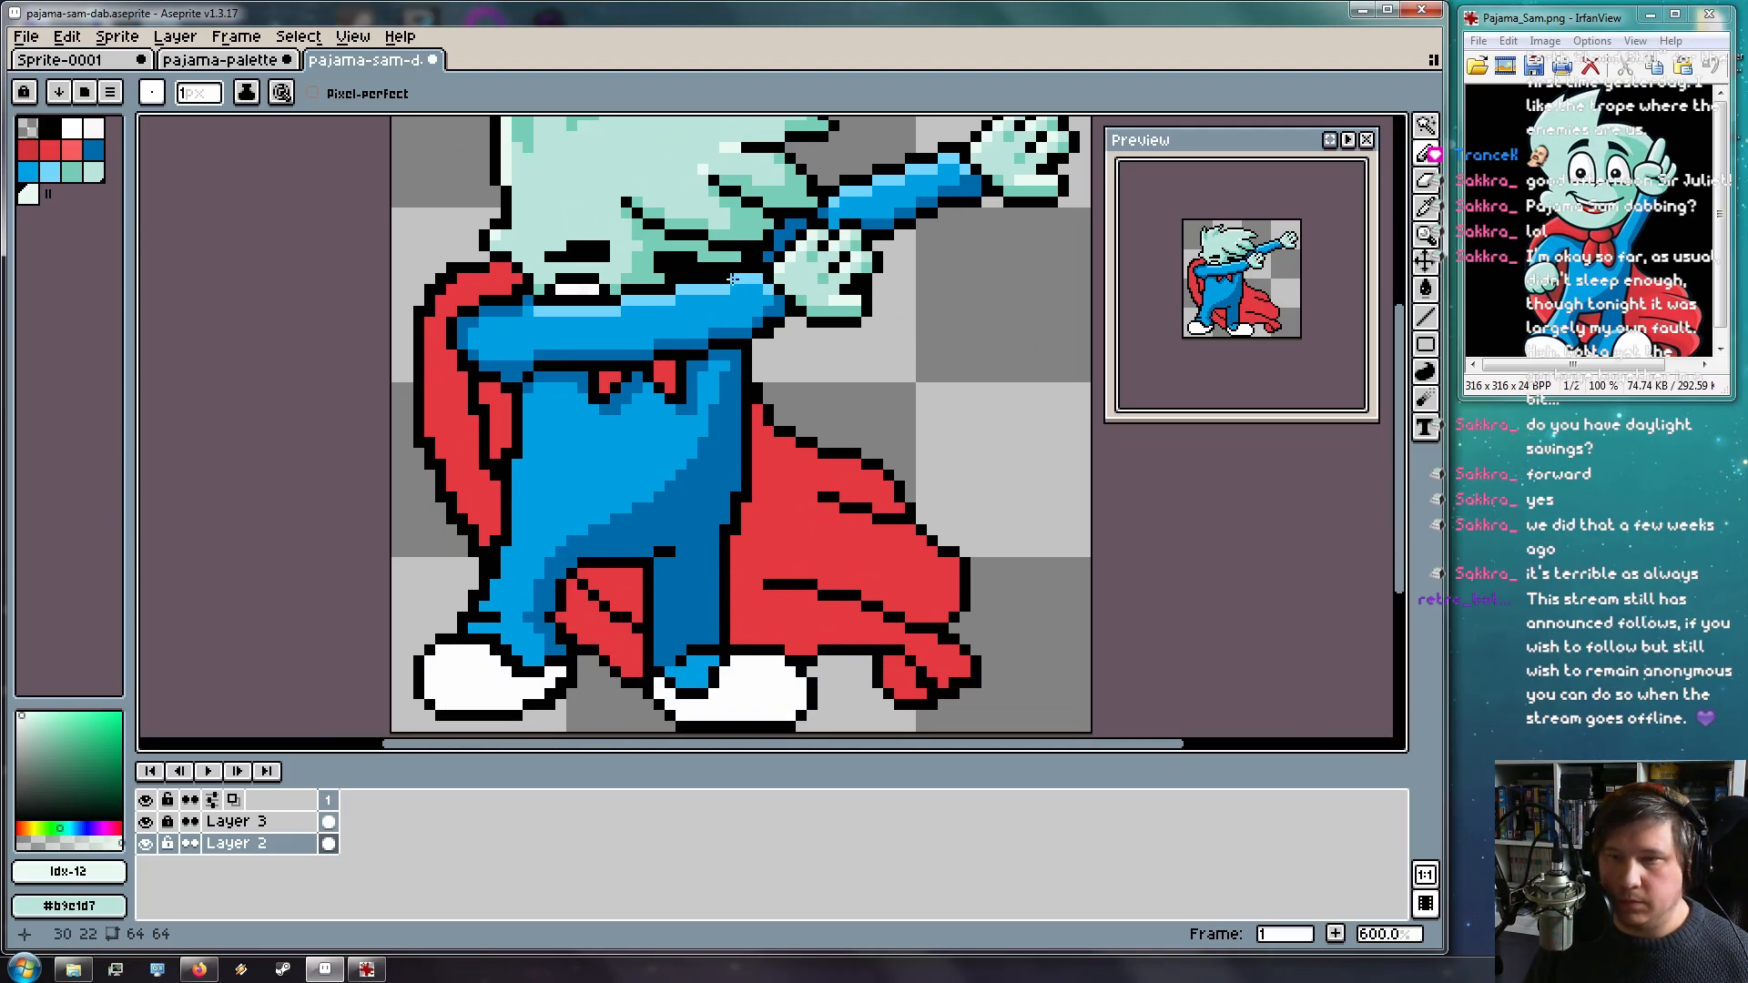
scroll(775, 255, down, 1)
scroll(631, 359, up, 1)
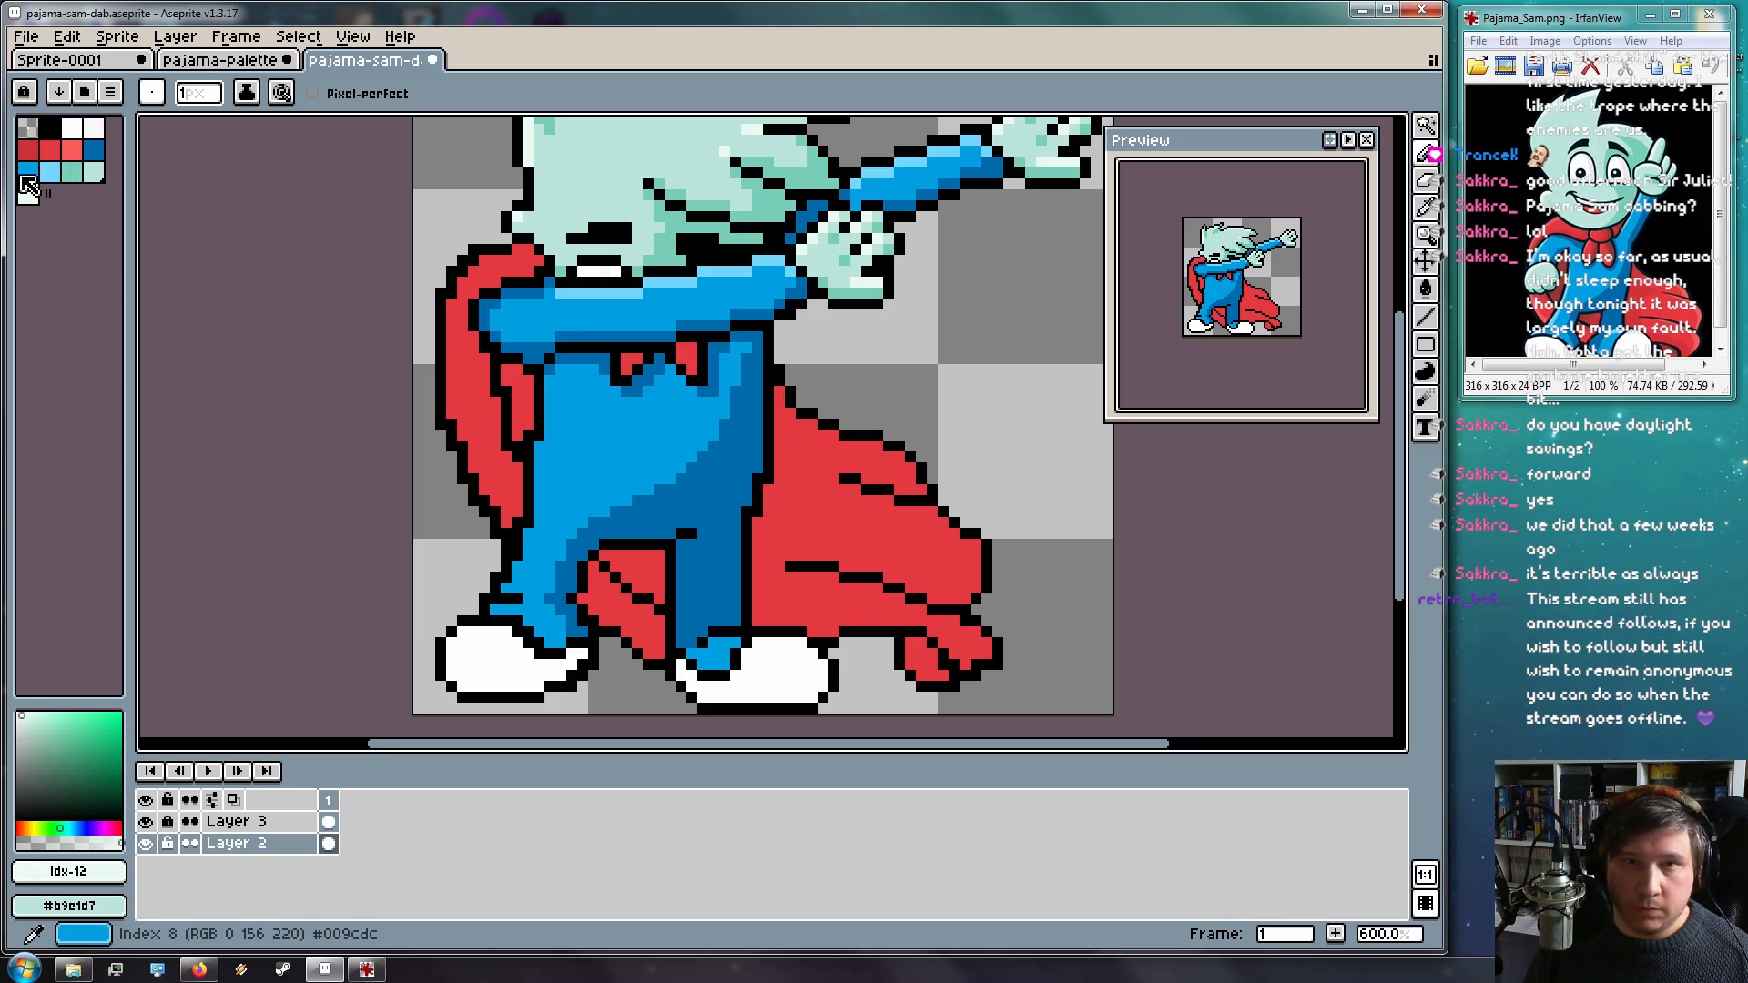
Draw a light-blue highlight down the pajamas' left edge to the ankle and atop the right foot
click(55, 173)
scroll(552, 401, up, 1)
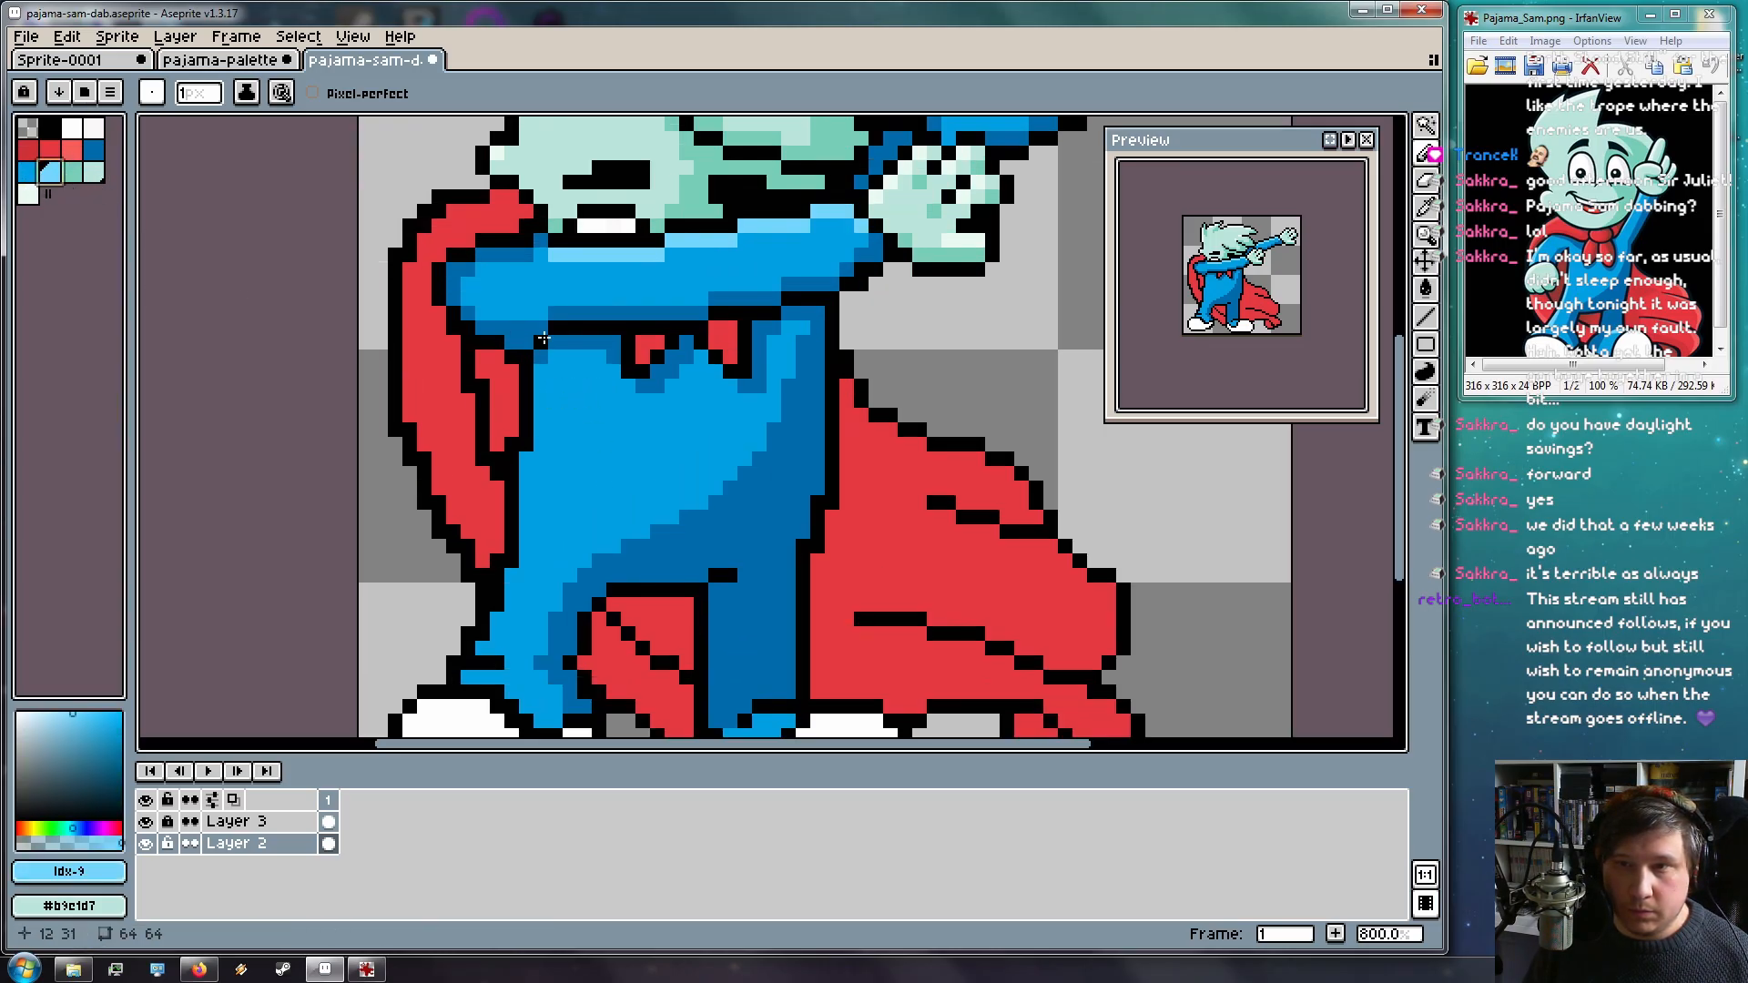
drag(531, 378, 535, 438)
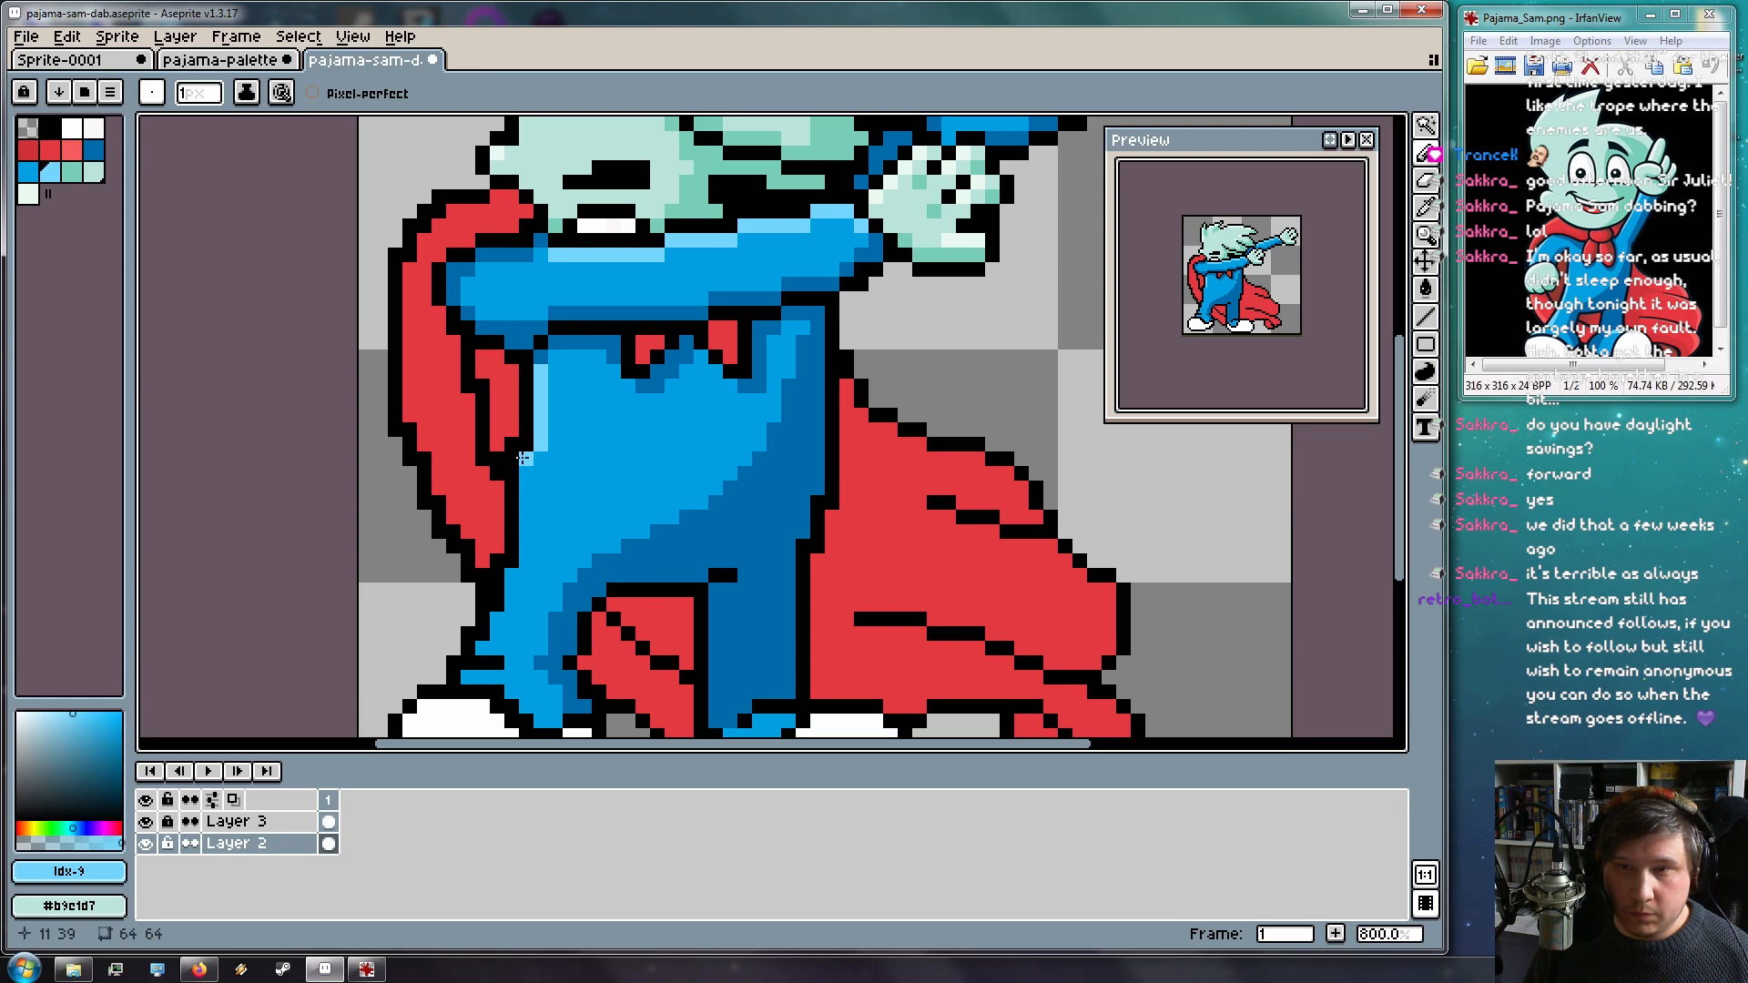
key(ctrl+z)
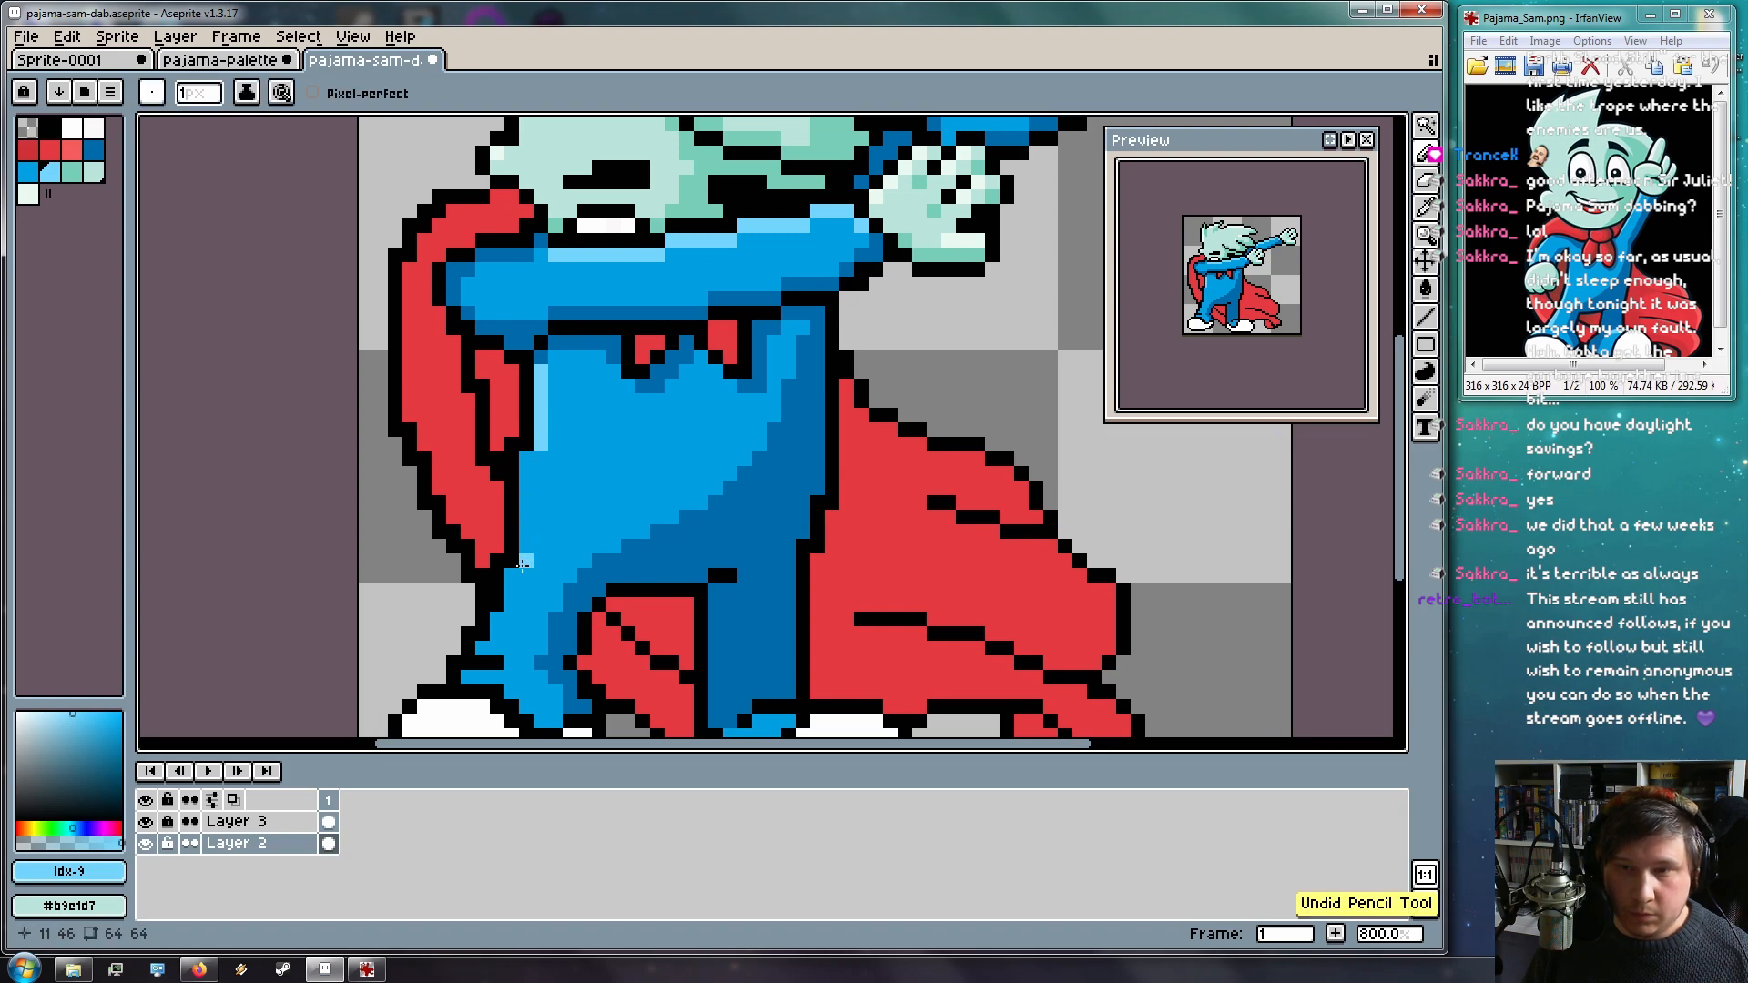
drag(521, 564, 527, 456)
mouse_move(507, 578)
mouse_down()
mouse_move(466, 678)
mouse_move(589, 652)
mouse_move(552, 556)
mouse_move(484, 560)
mouse_up()
click(502, 543)
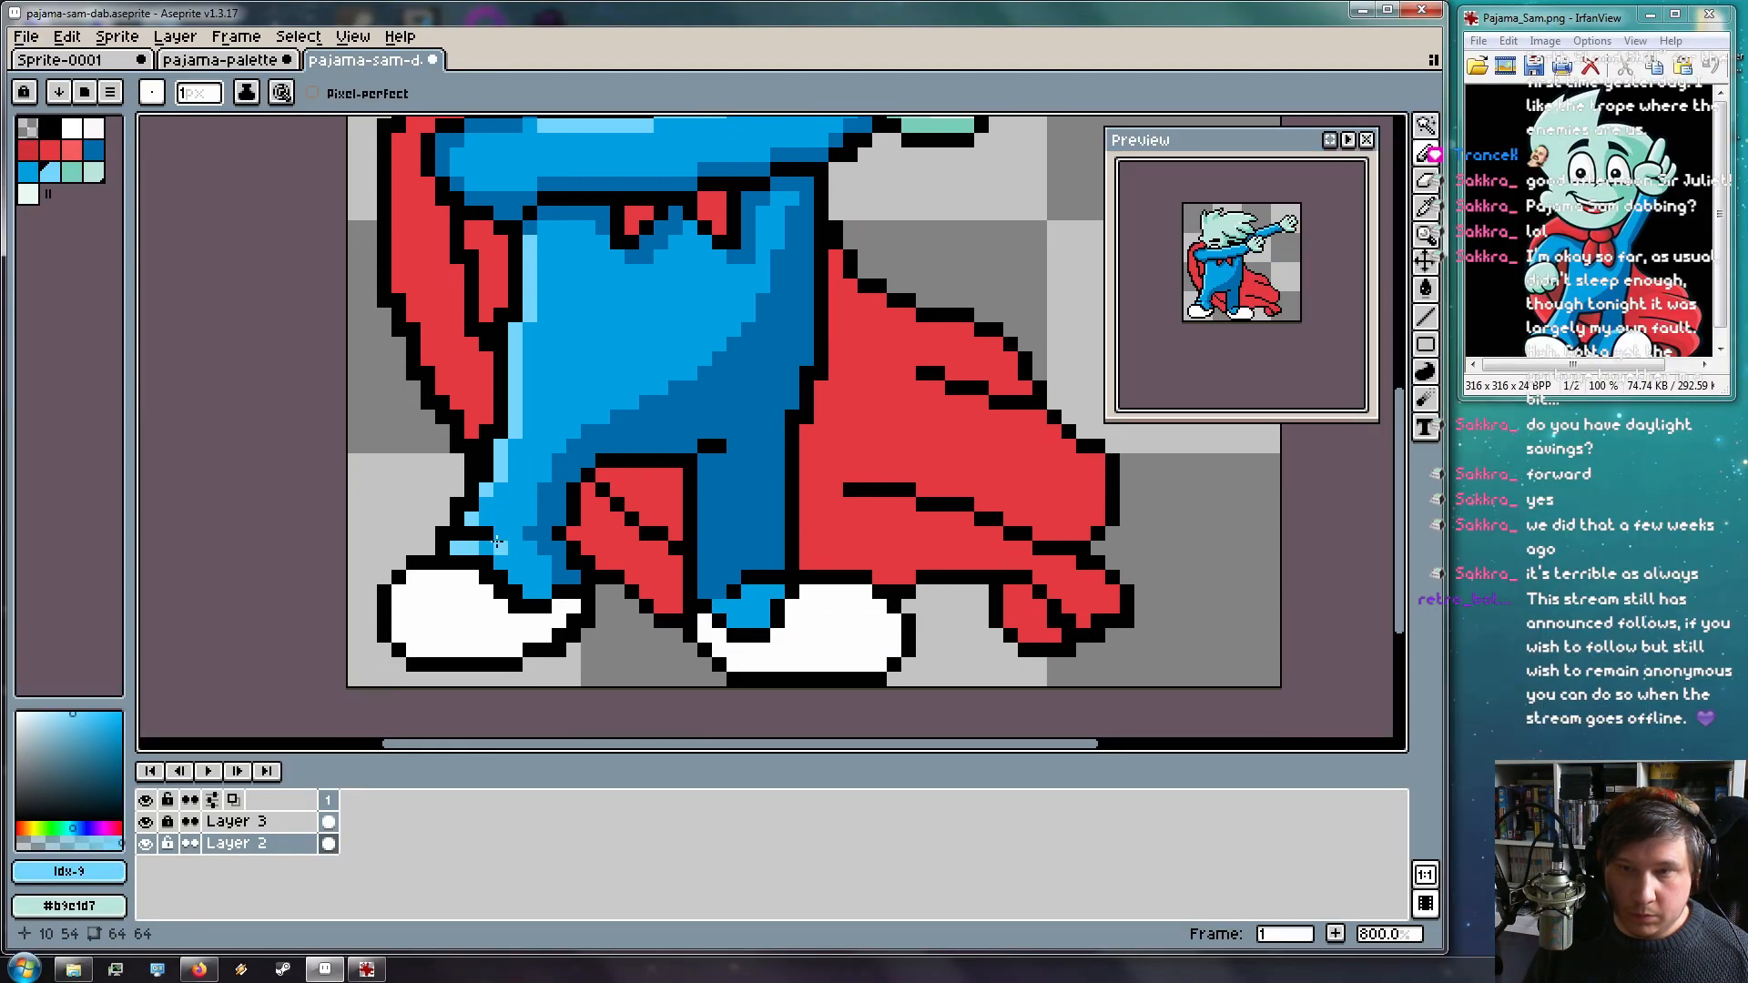
drag(756, 587, 782, 592)
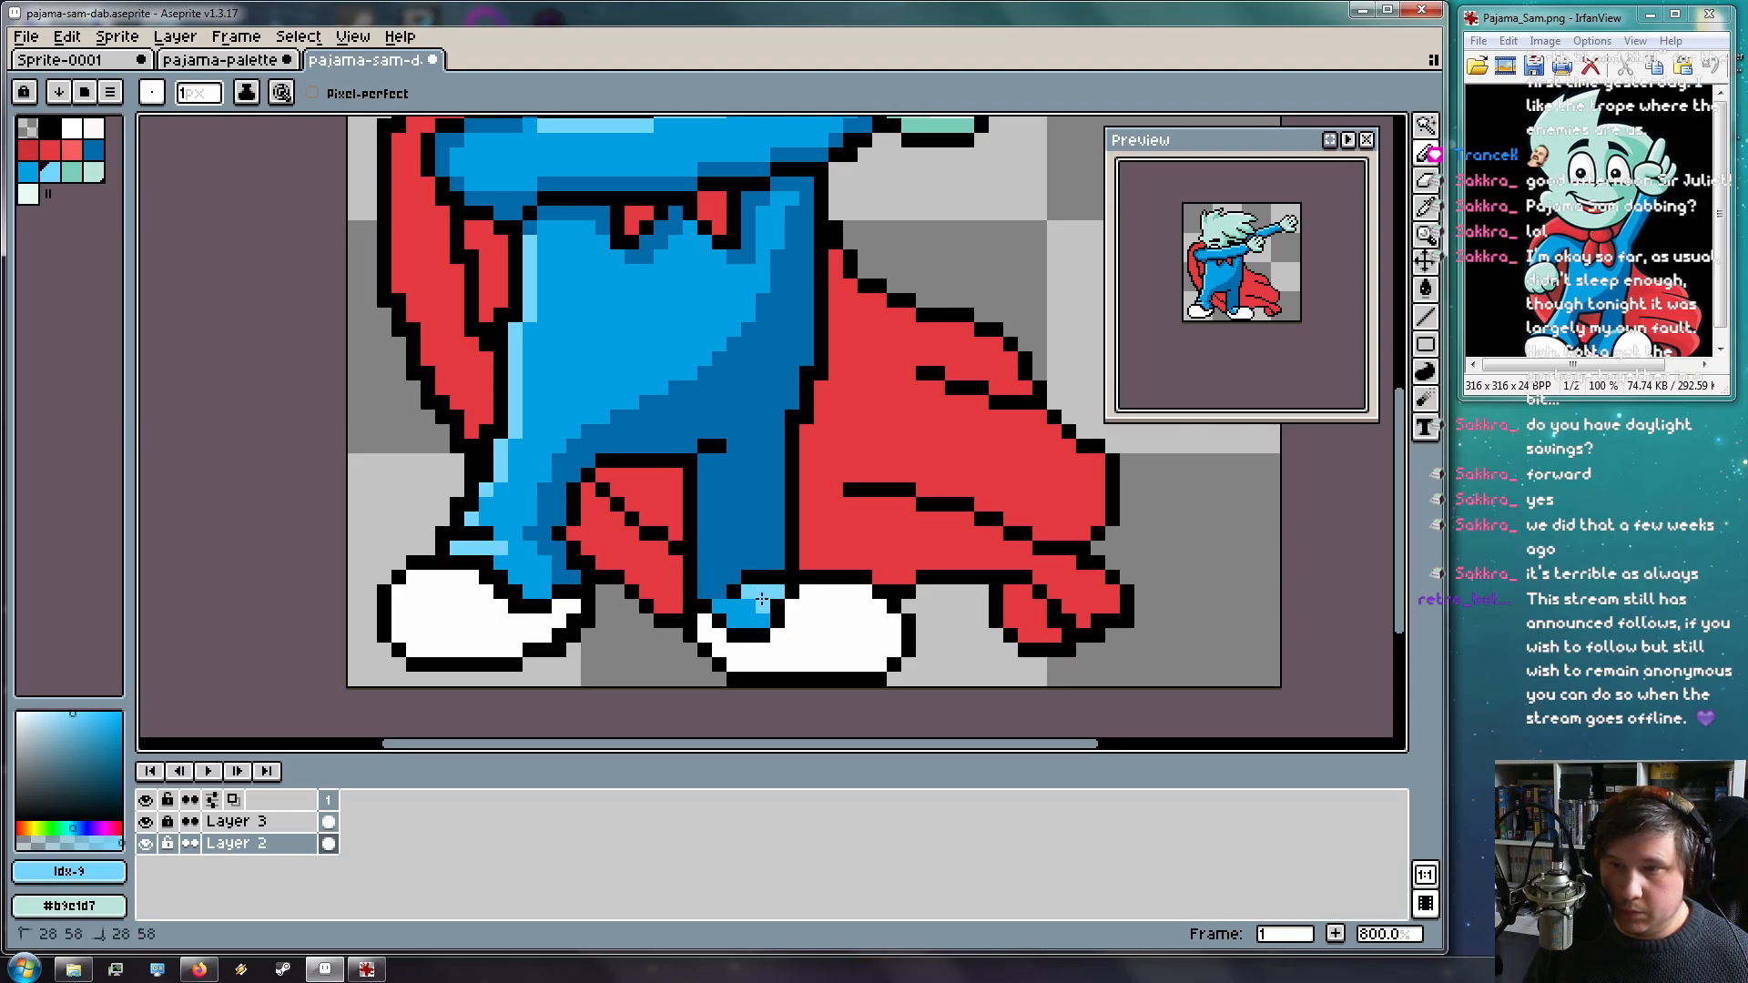
Switch to white and touch up a shoe pixel
drag(877, 633, 878, 554)
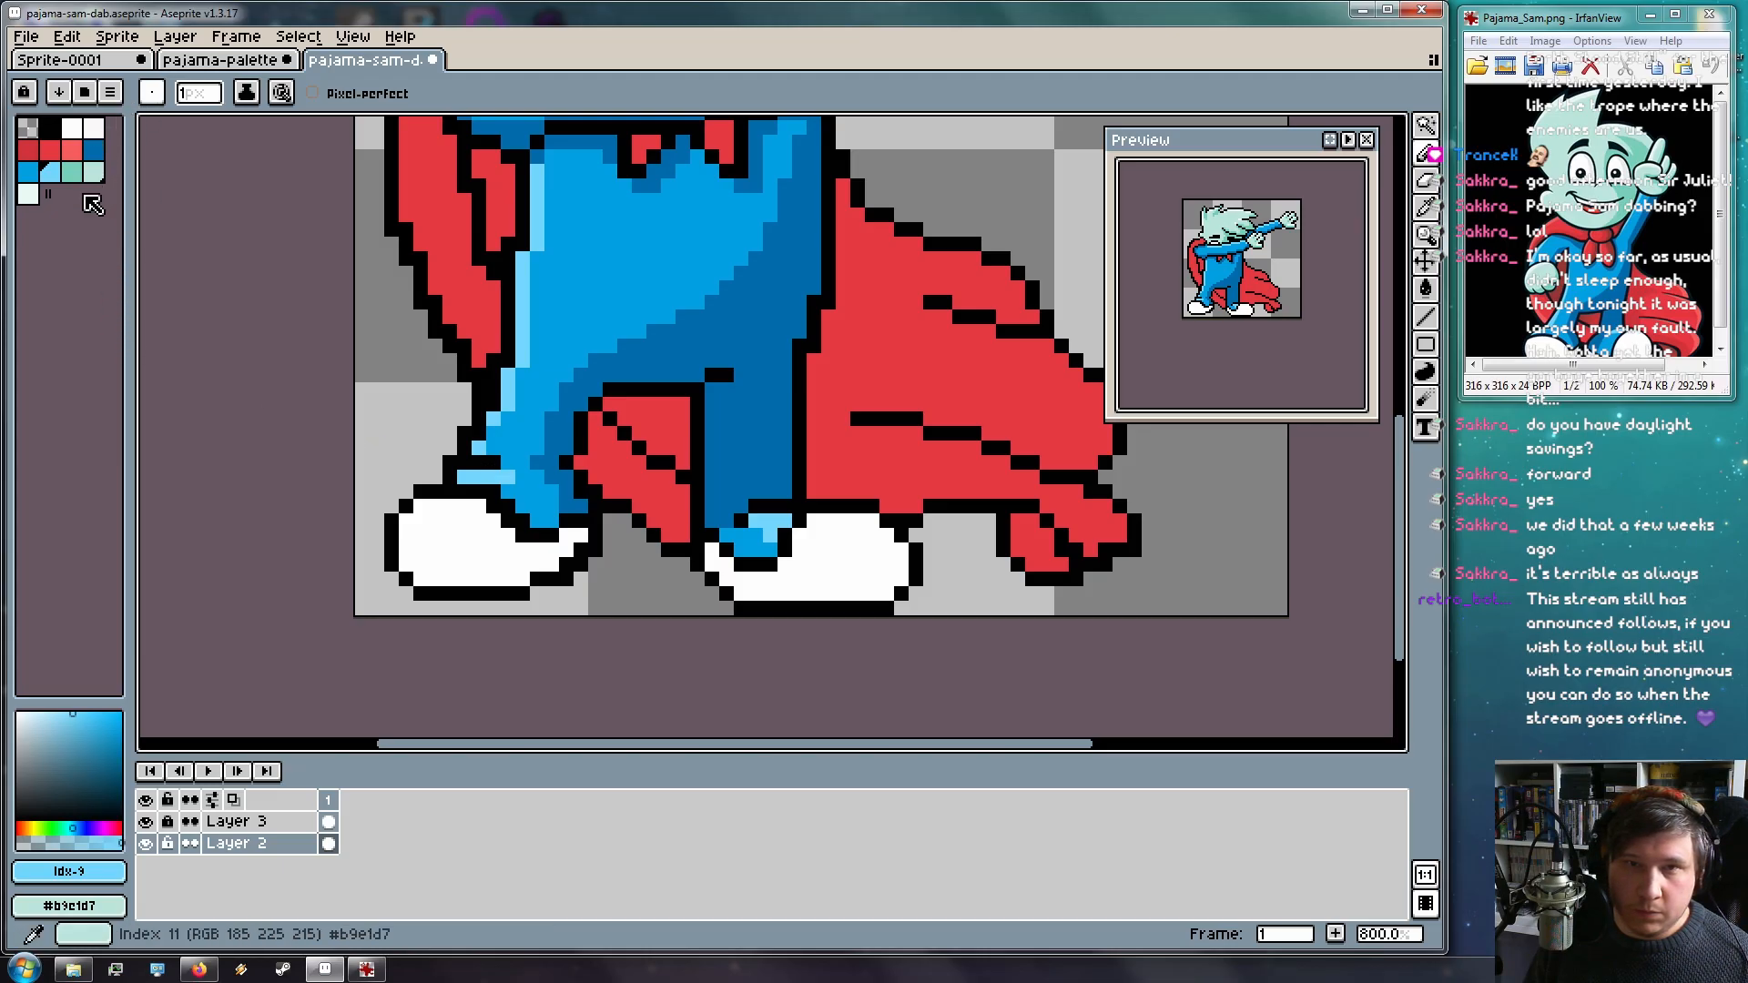
click(92, 129)
click(580, 537)
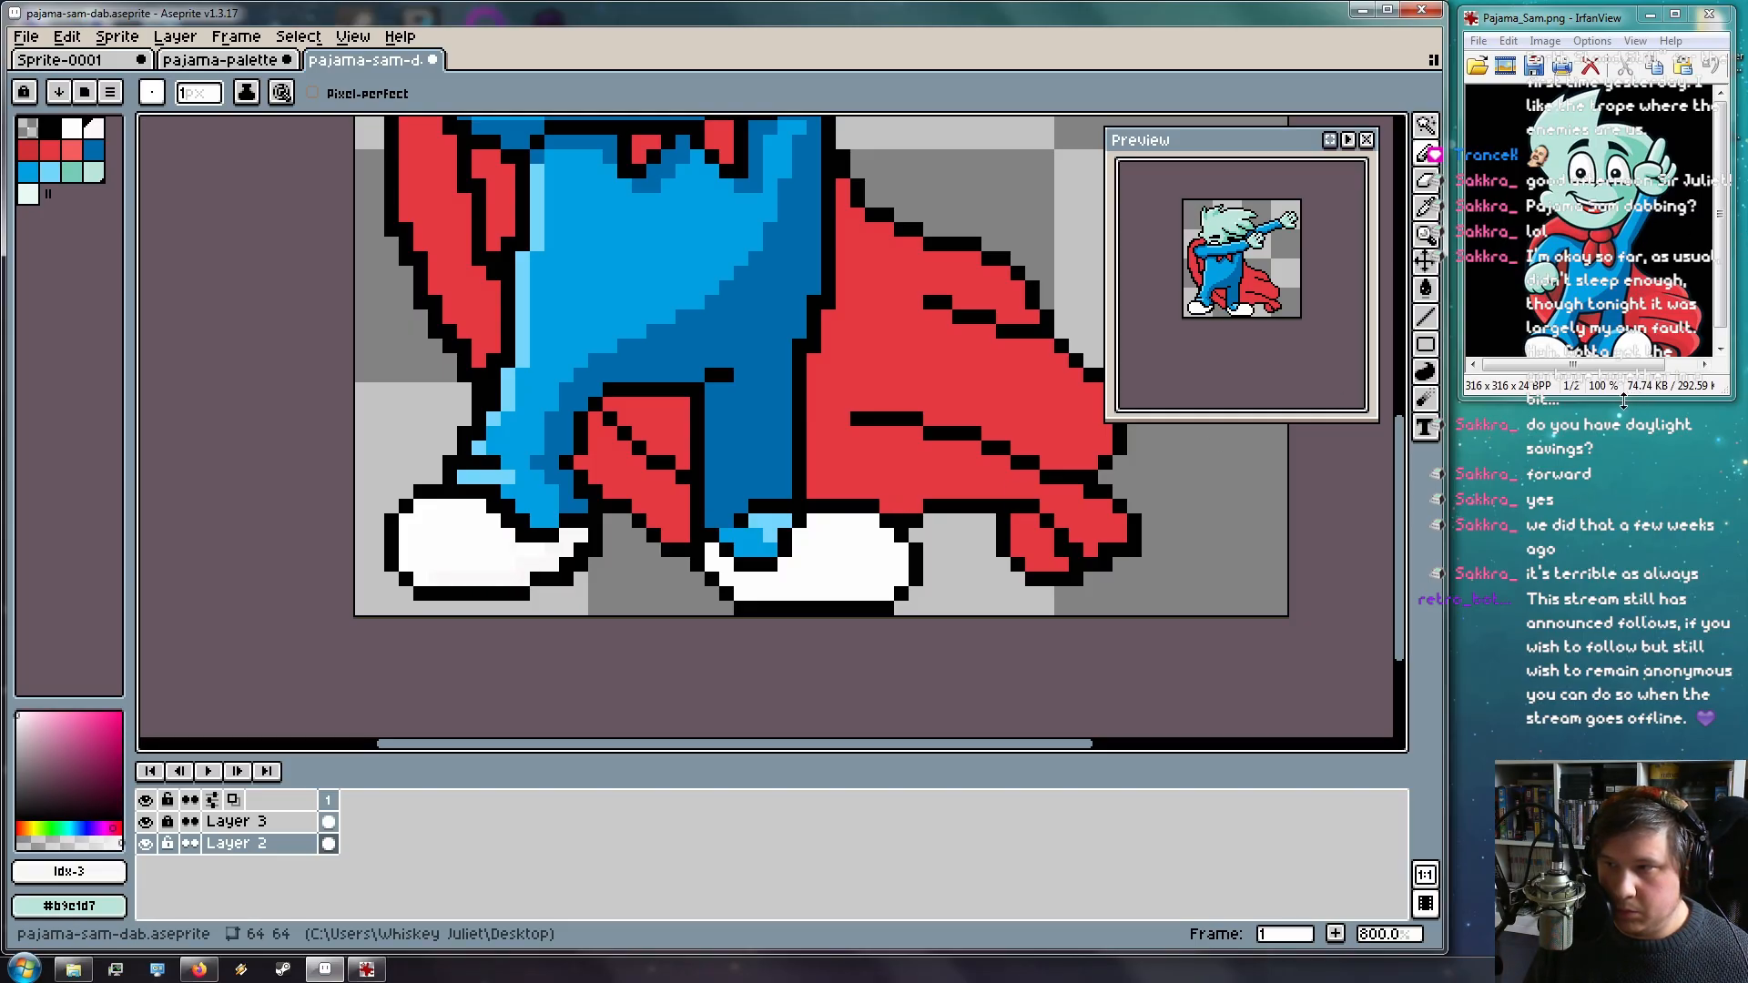
Make the IrfanView reference taller, move it right, zoom to 236%, then return to Aseprite
drag(1624, 402, 1617, 488)
scroll(1632, 418, up, 1)
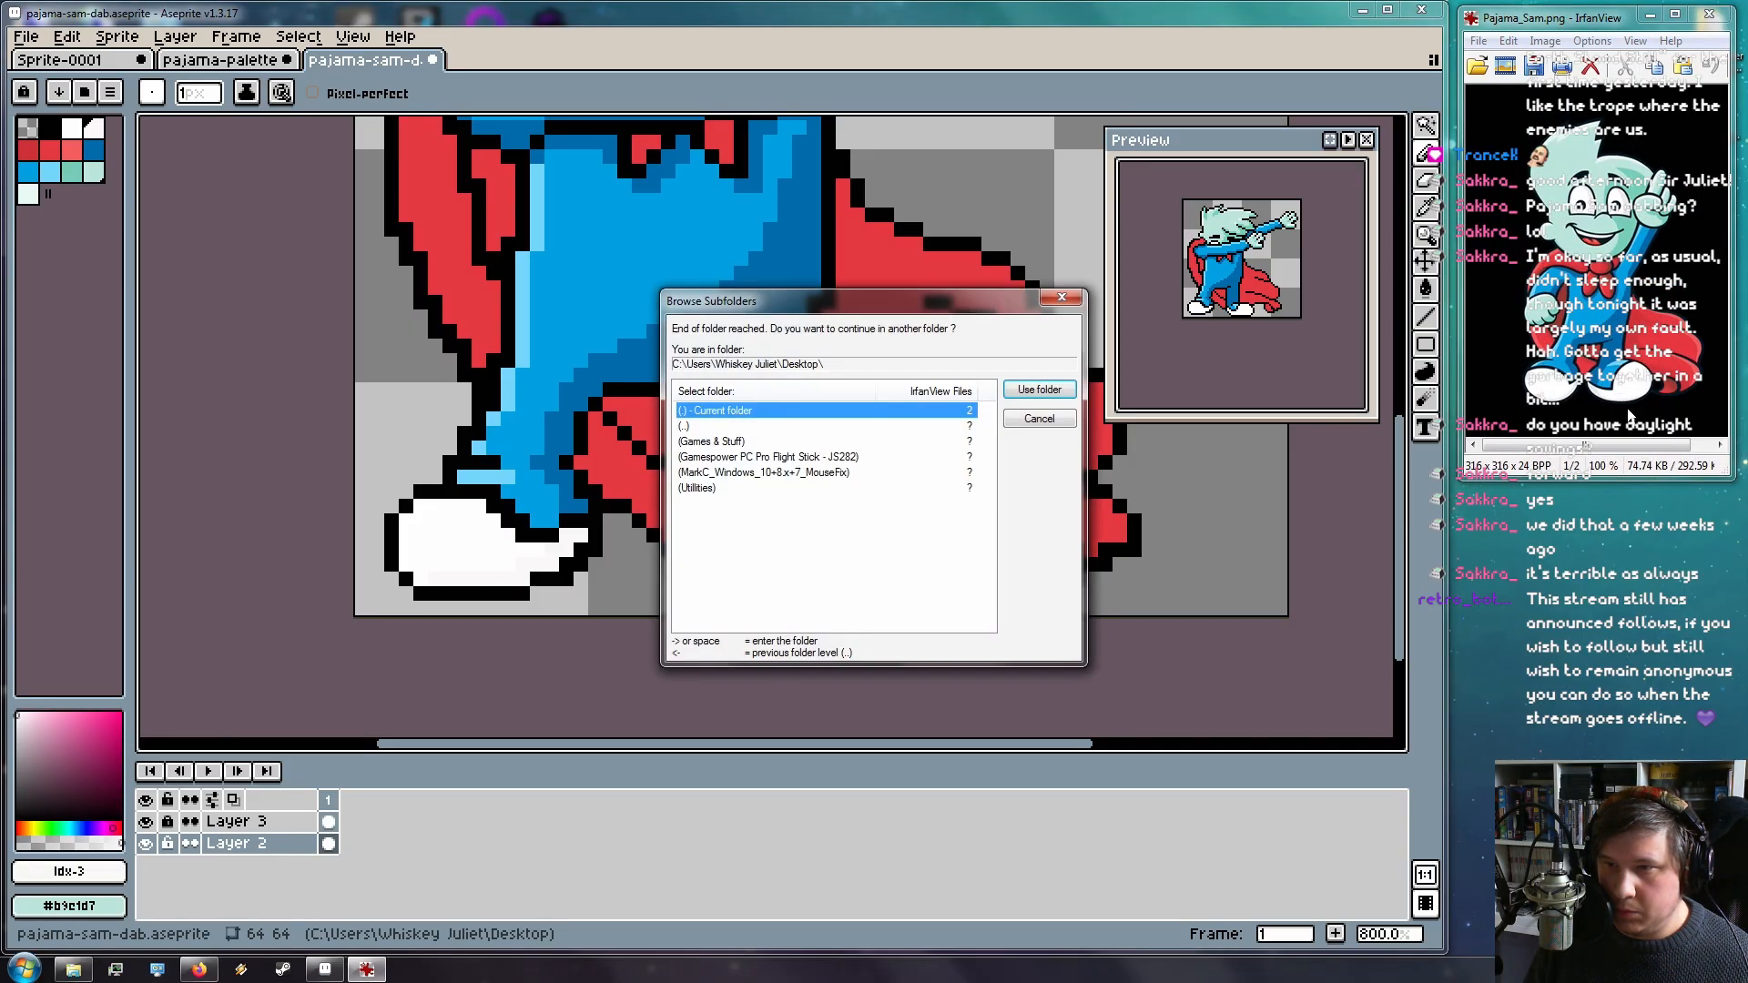
click(1017, 426)
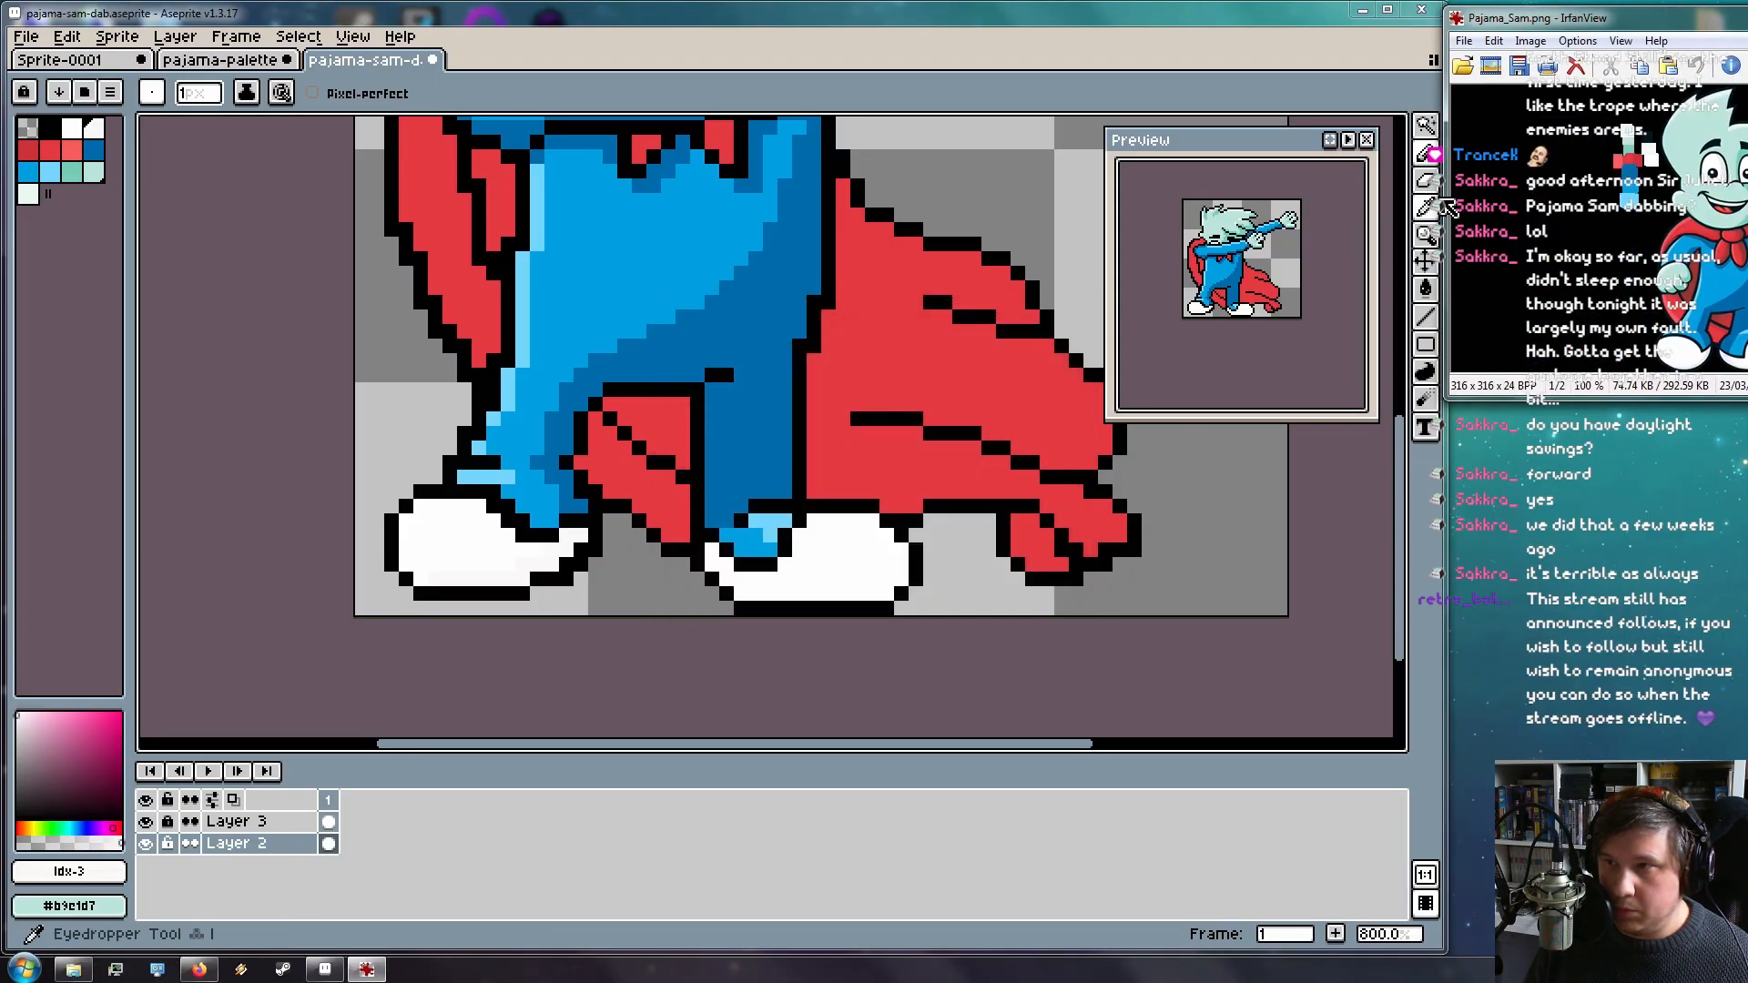
drag(1536, 13, 1444, 25)
scroll(1604, 293, up, 6)
scroll(1561, 521, up, 2)
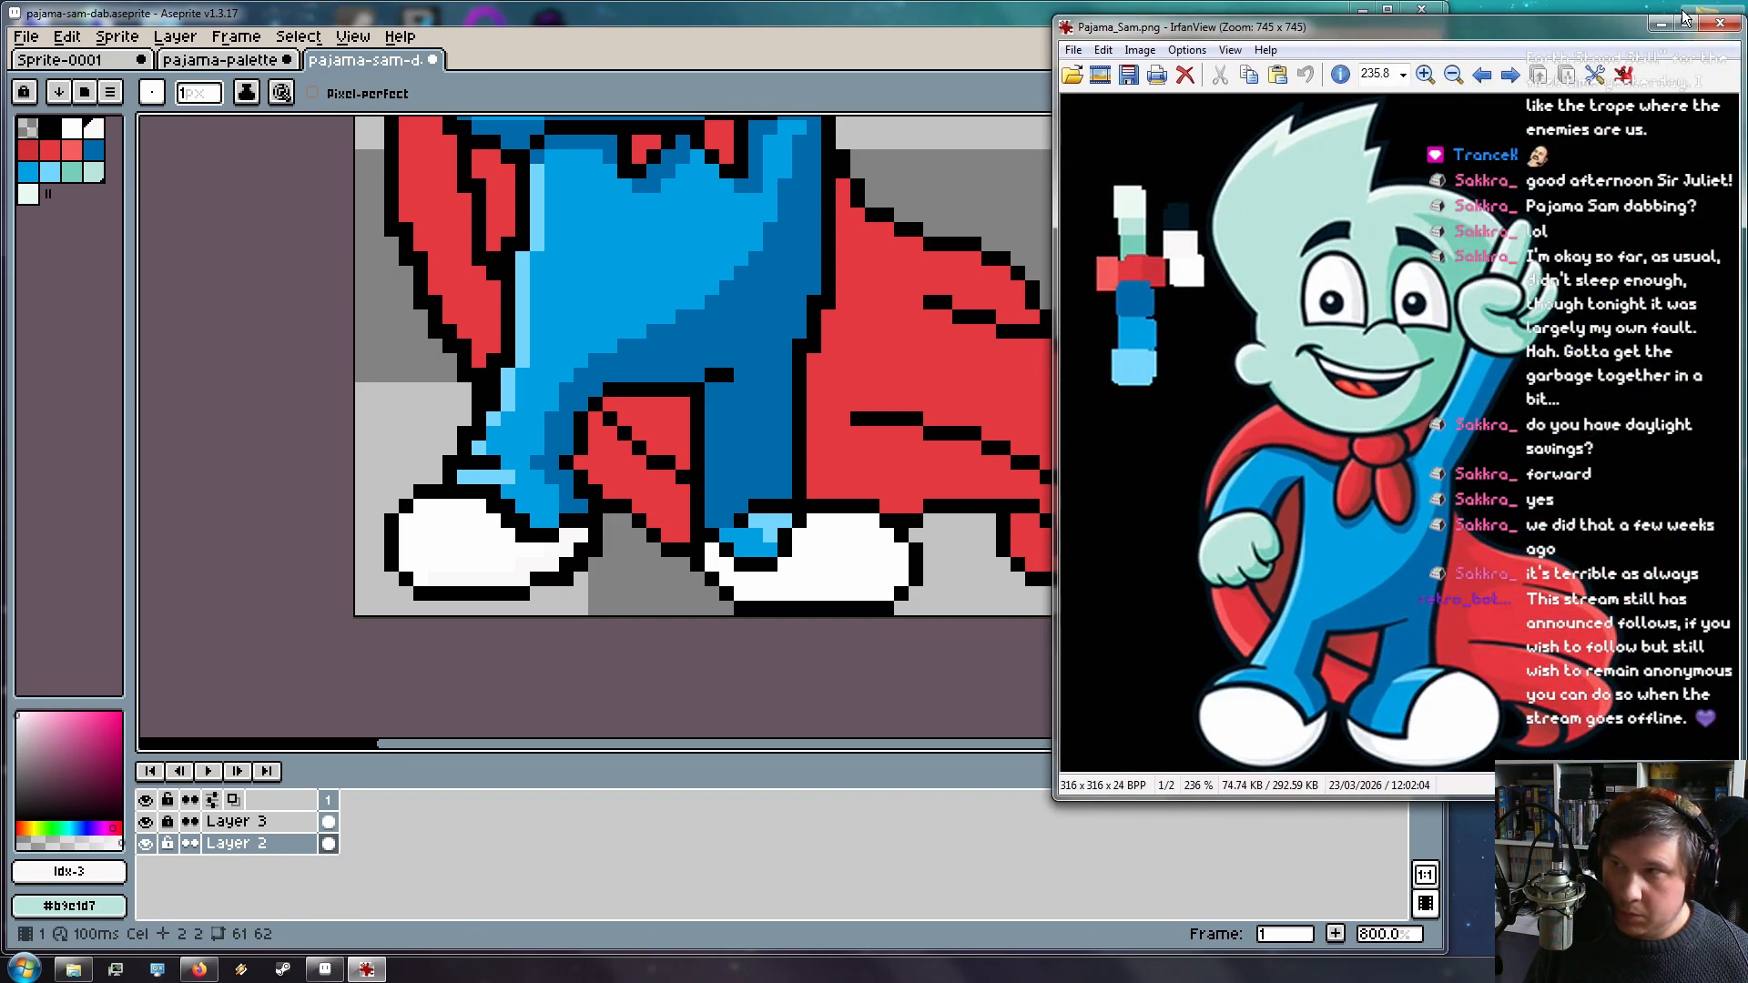
click(824, 24)
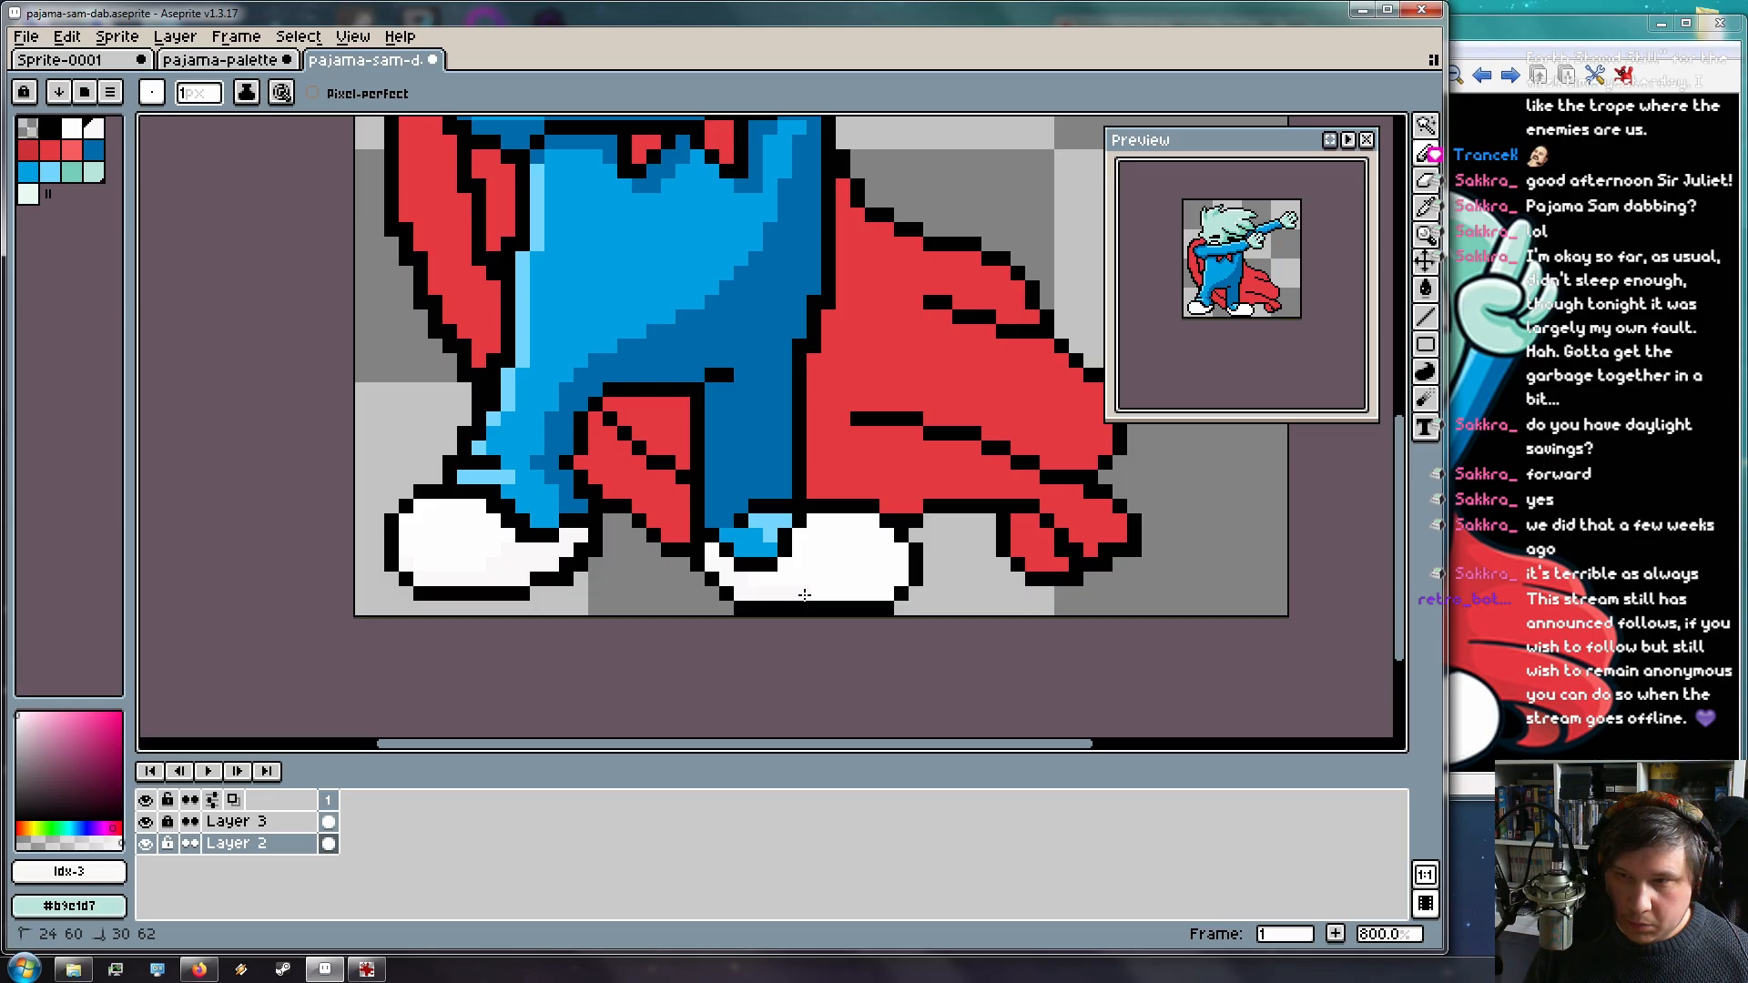
Paint white down the right shoe and along its bottom edge
drag(881, 538, 881, 557)
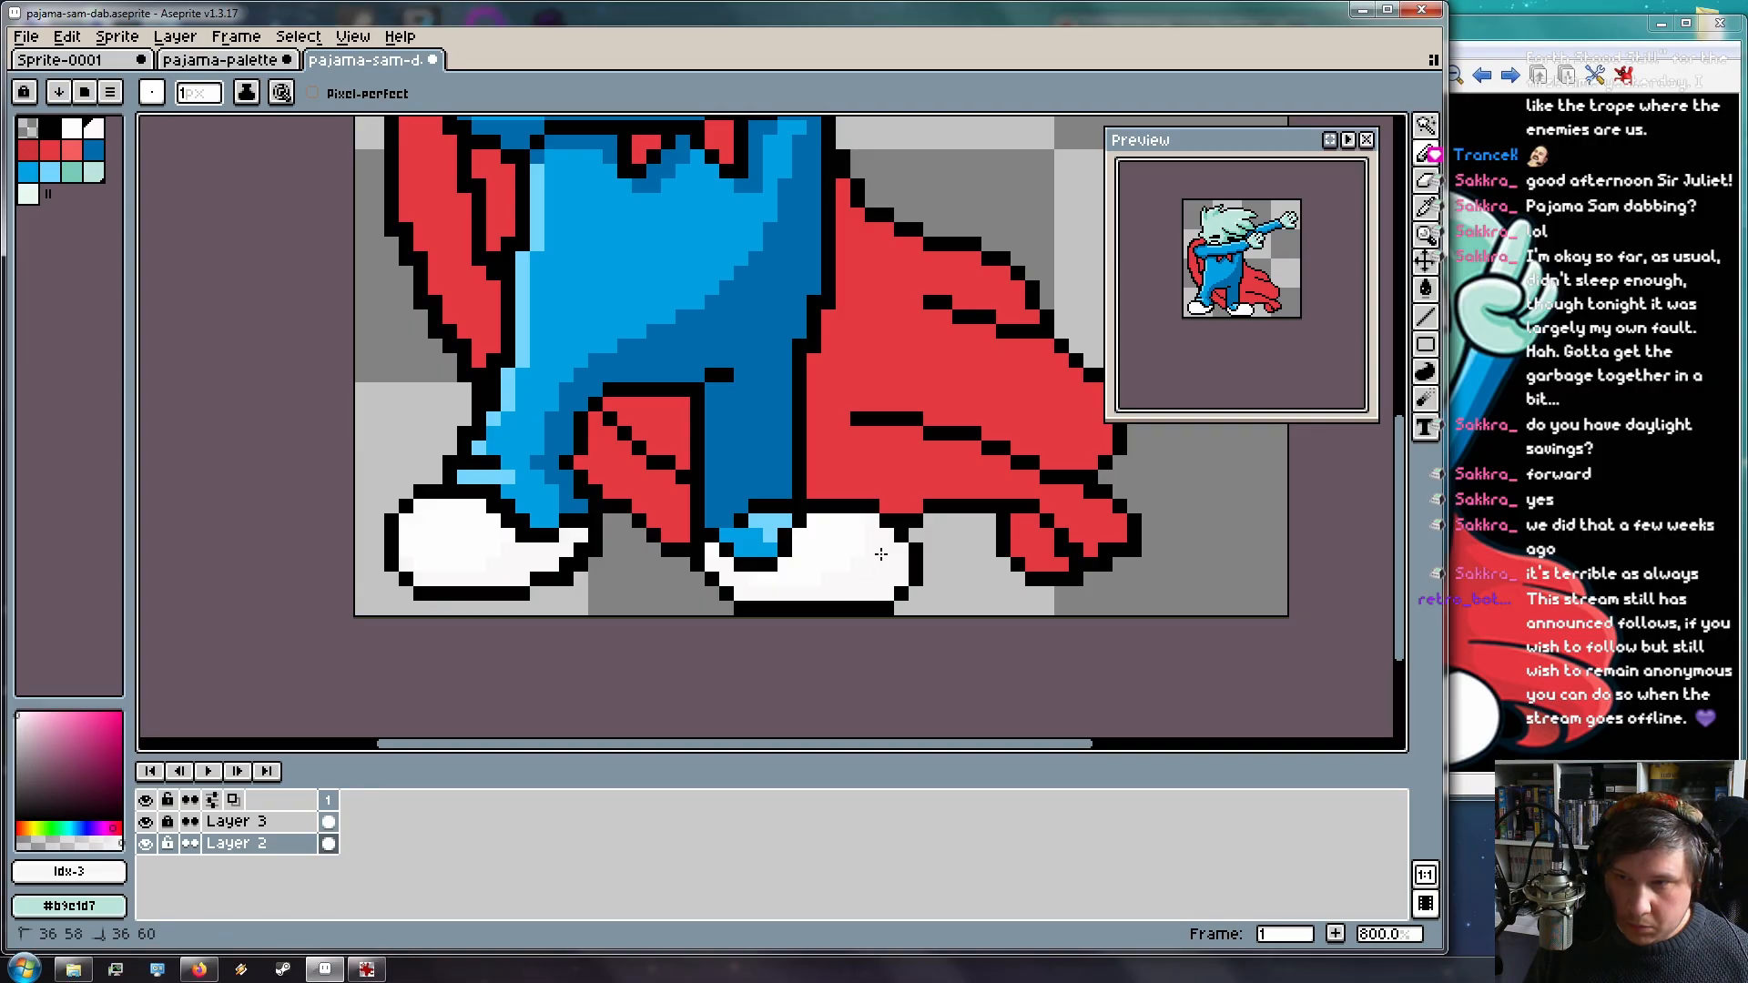
drag(866, 599, 757, 596)
scroll(692, 456, up, 5)
scroll(642, 417, up, 2)
scroll(638, 442, down, 1)
scroll(648, 446, down, 4)
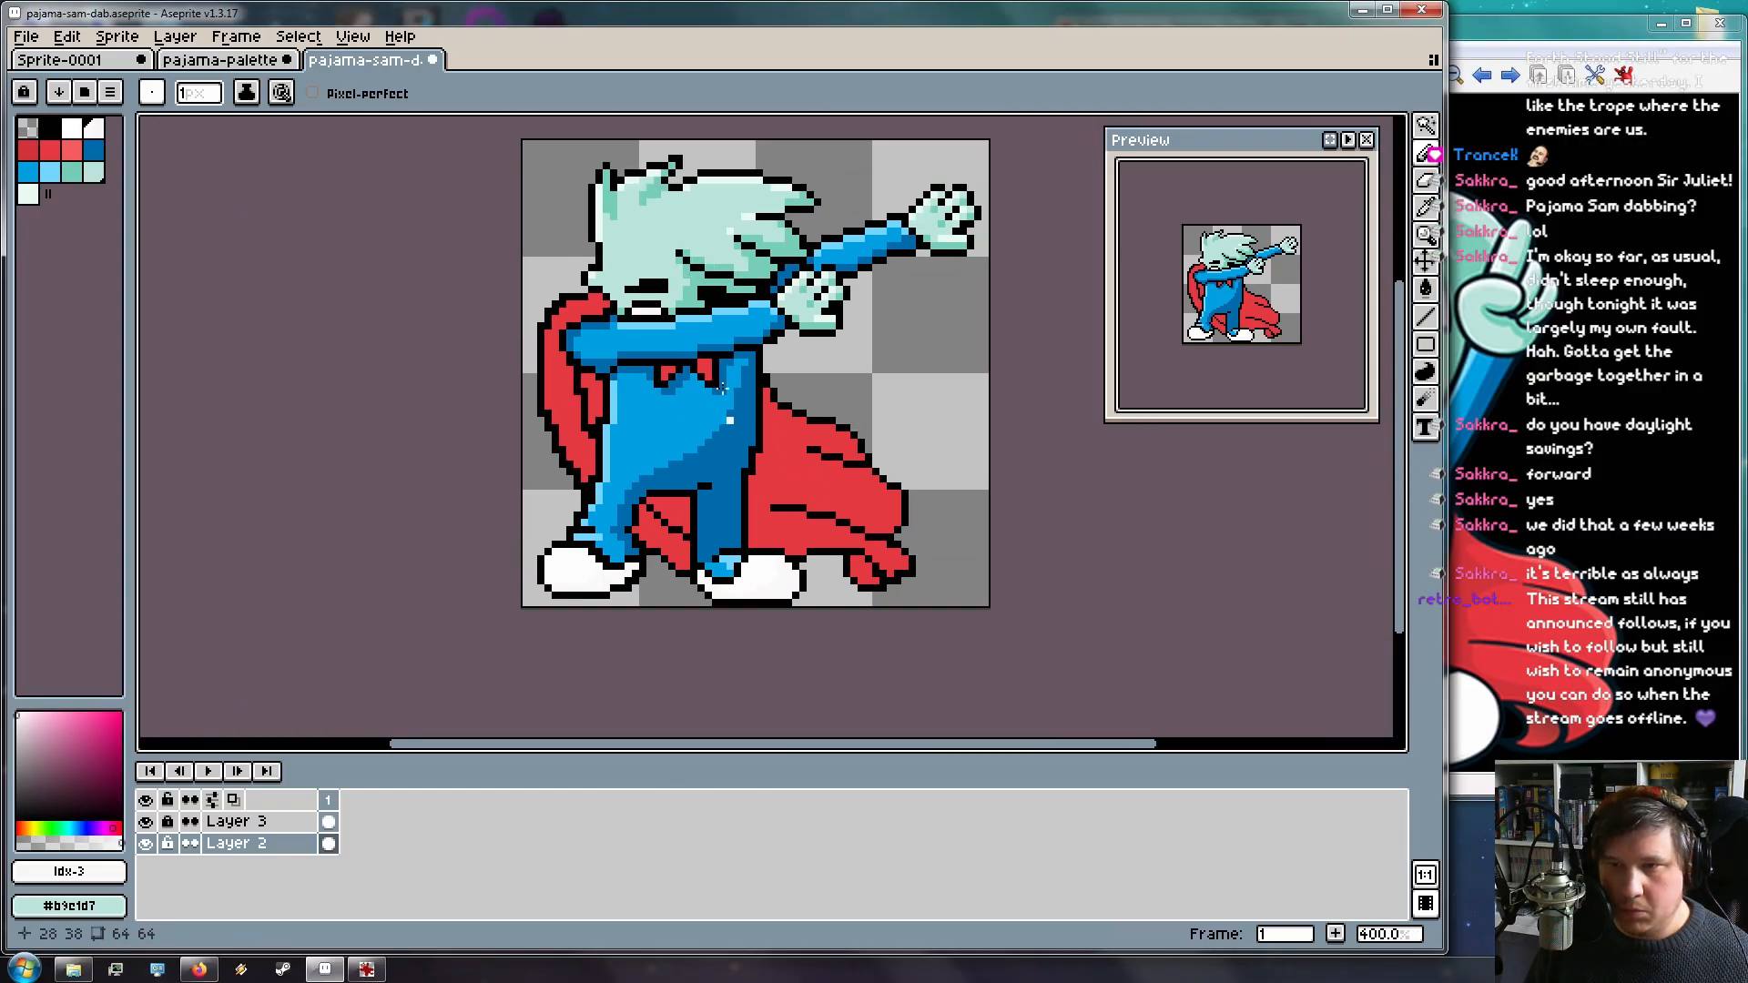
scroll(671, 397, up, 2)
Move the reference window off the canvas and shrink it, then pick red in Aseprite
click(1486, 439)
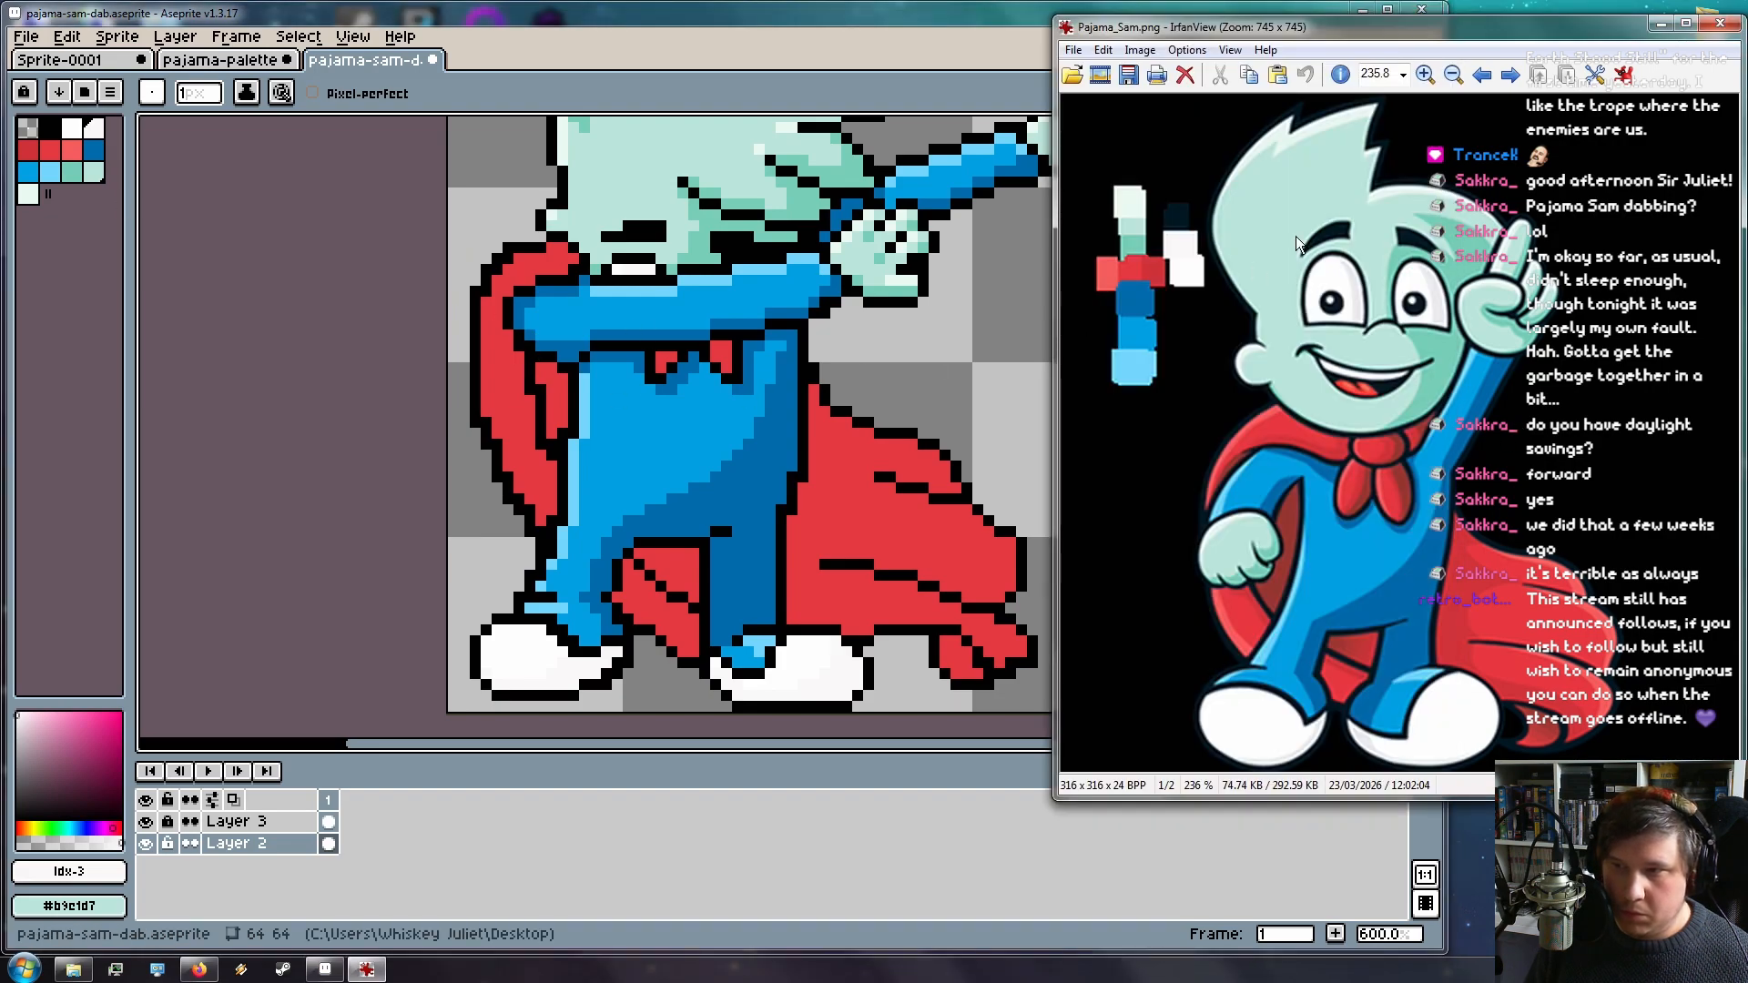
drag(1229, 27, 1389, 21)
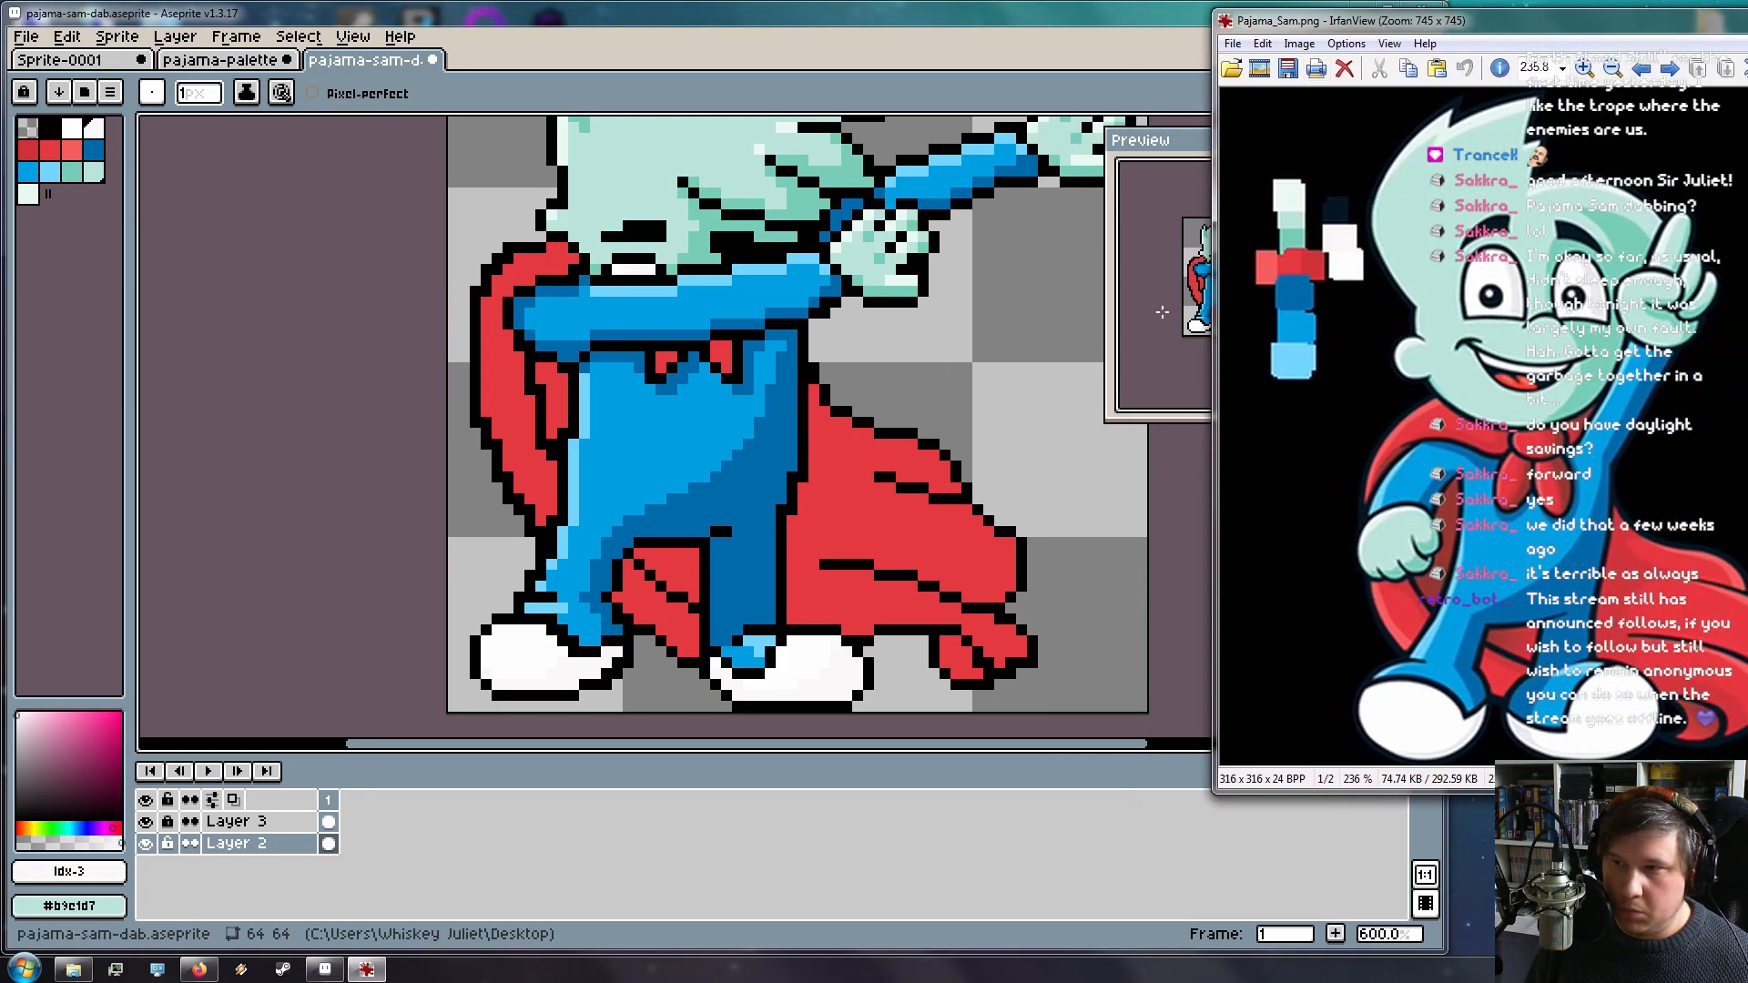
drag(1213, 334, 1231, 334)
scroll(1393, 335, down, 5)
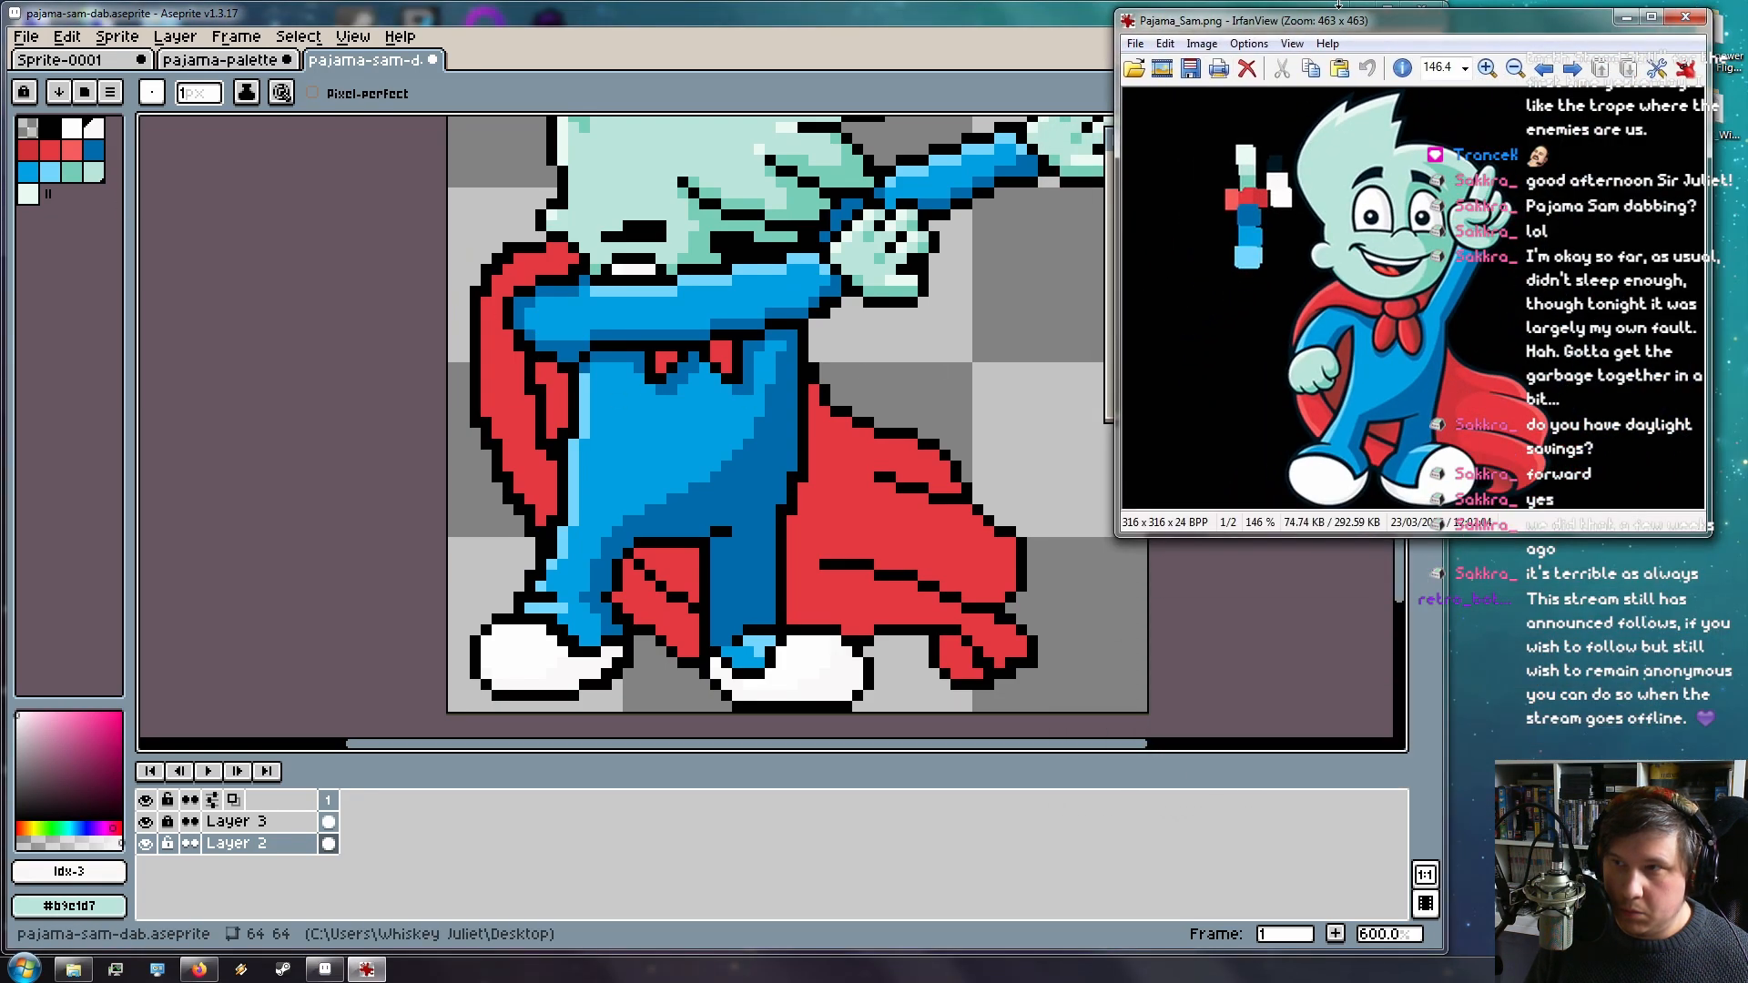
drag(1328, 34, 1518, 34)
click(1033, 25)
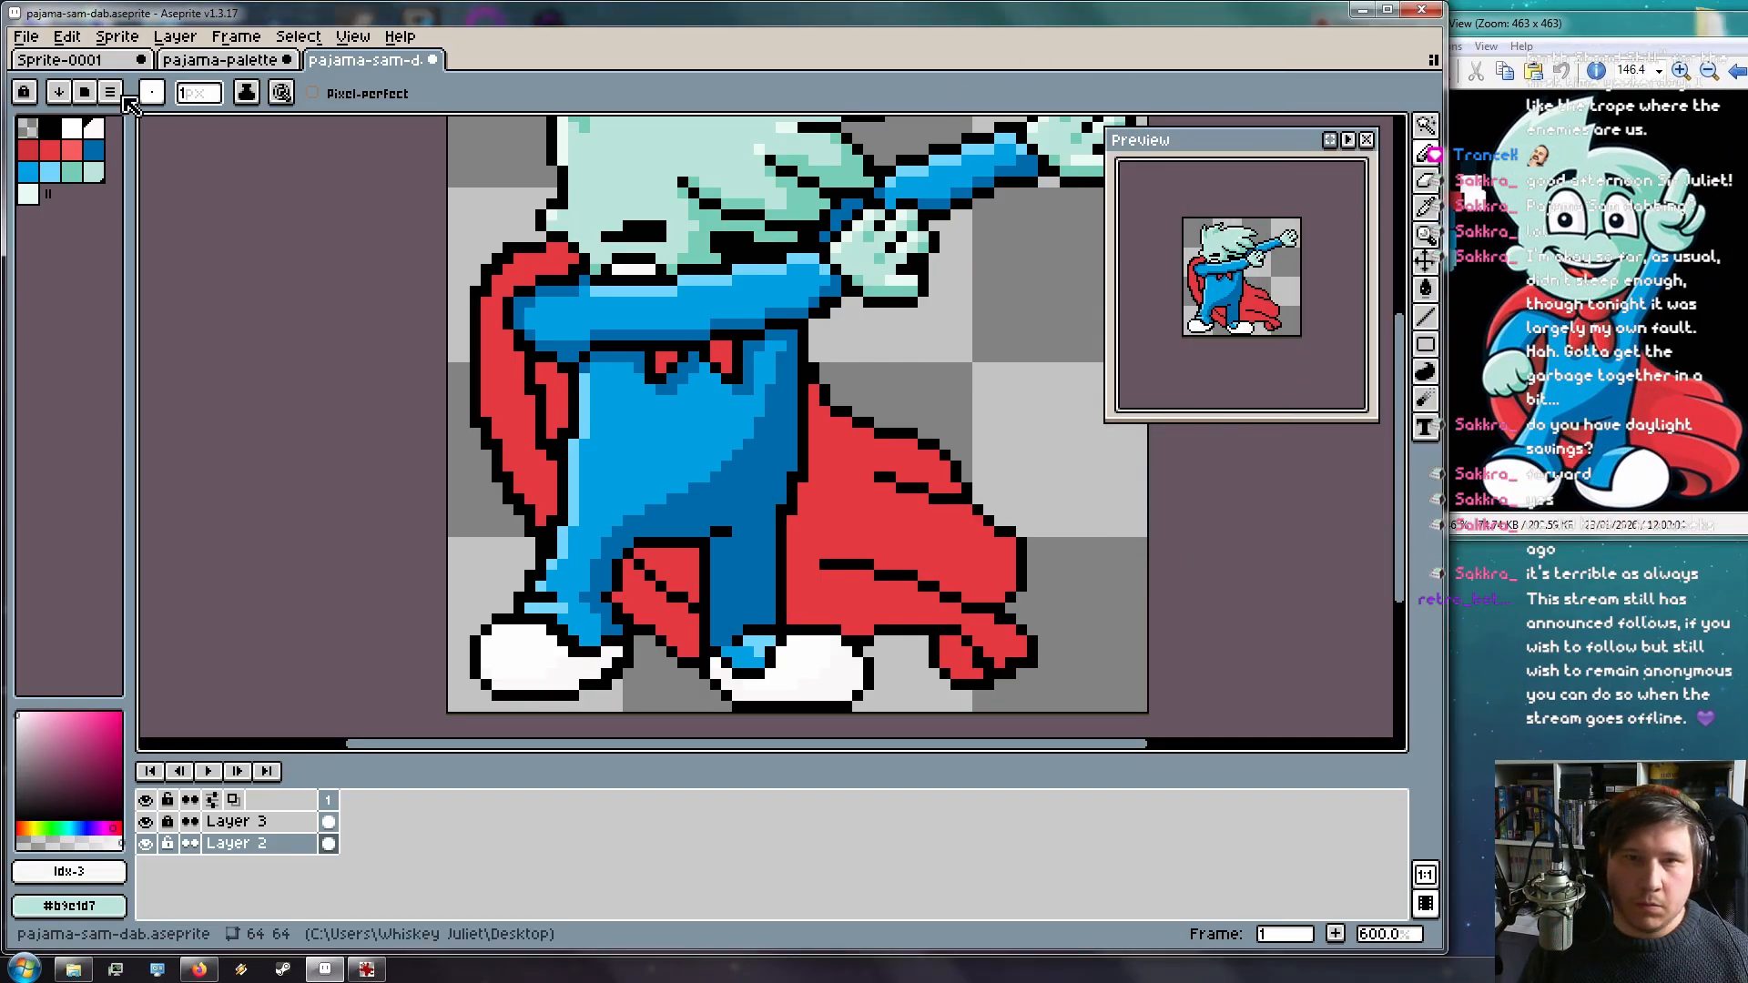
click(28, 150)
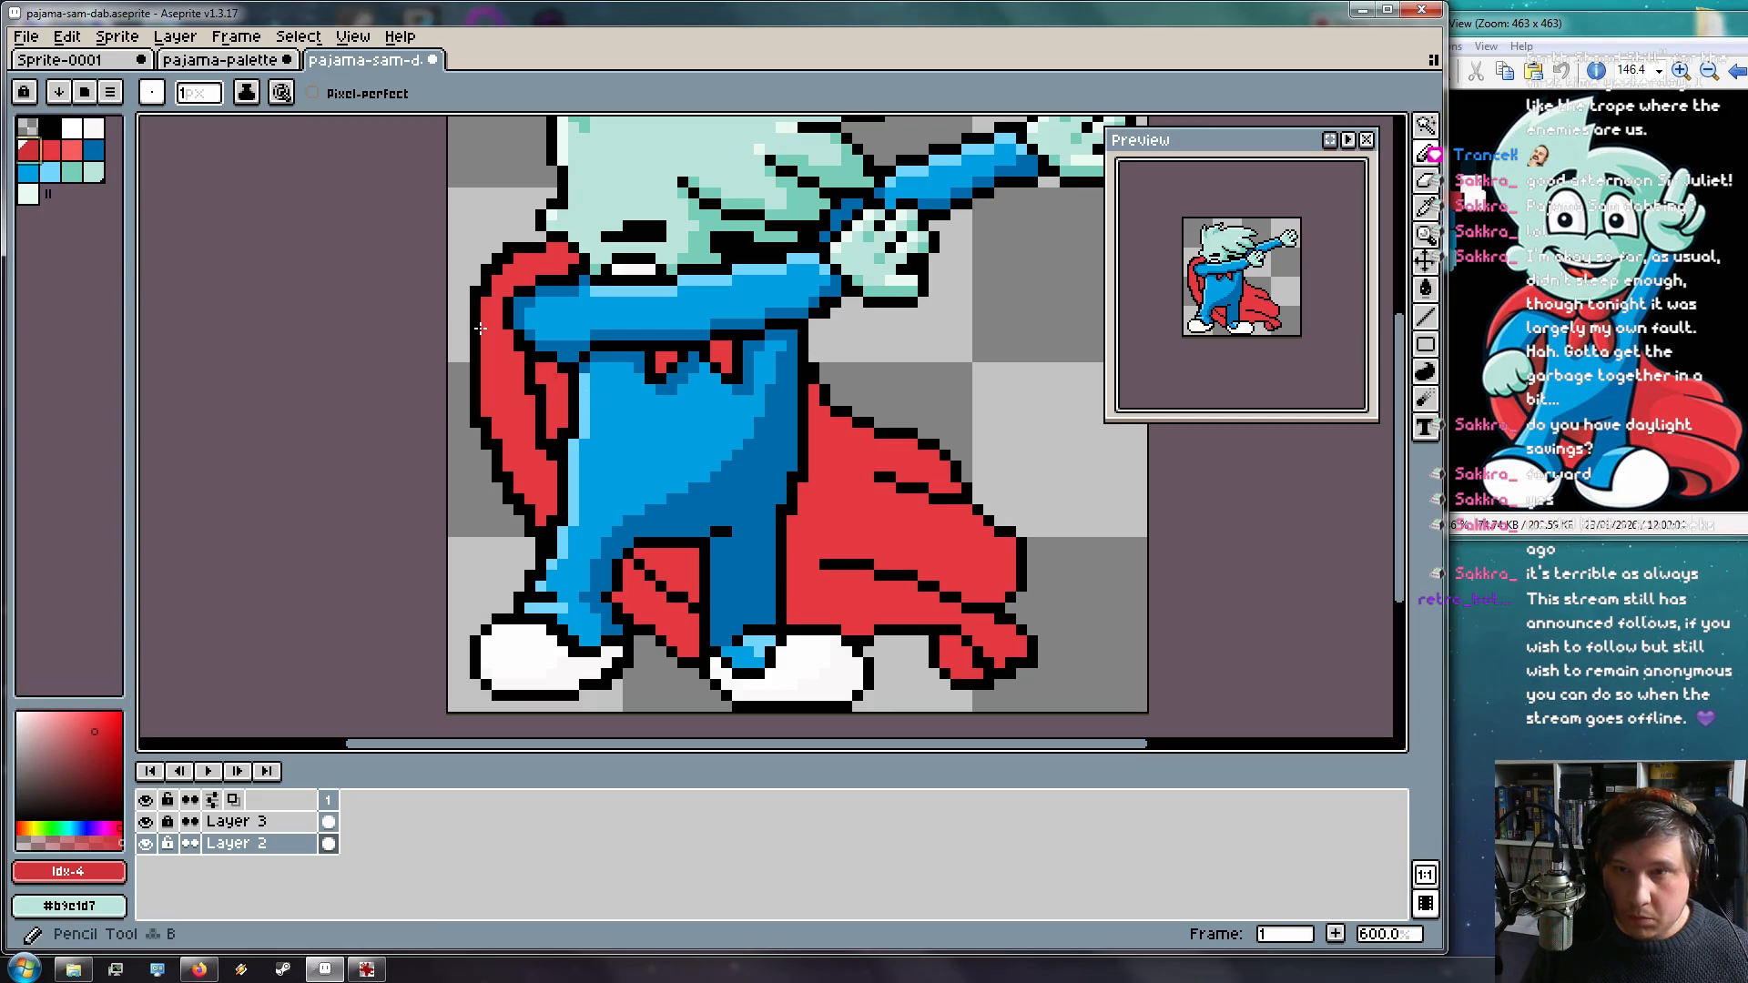
Flood-fill the inner cape strip and the small notch with darker red
scroll(560, 357, up, 3)
key(g)
click(557, 449)
scroll(662, 408, down, 3)
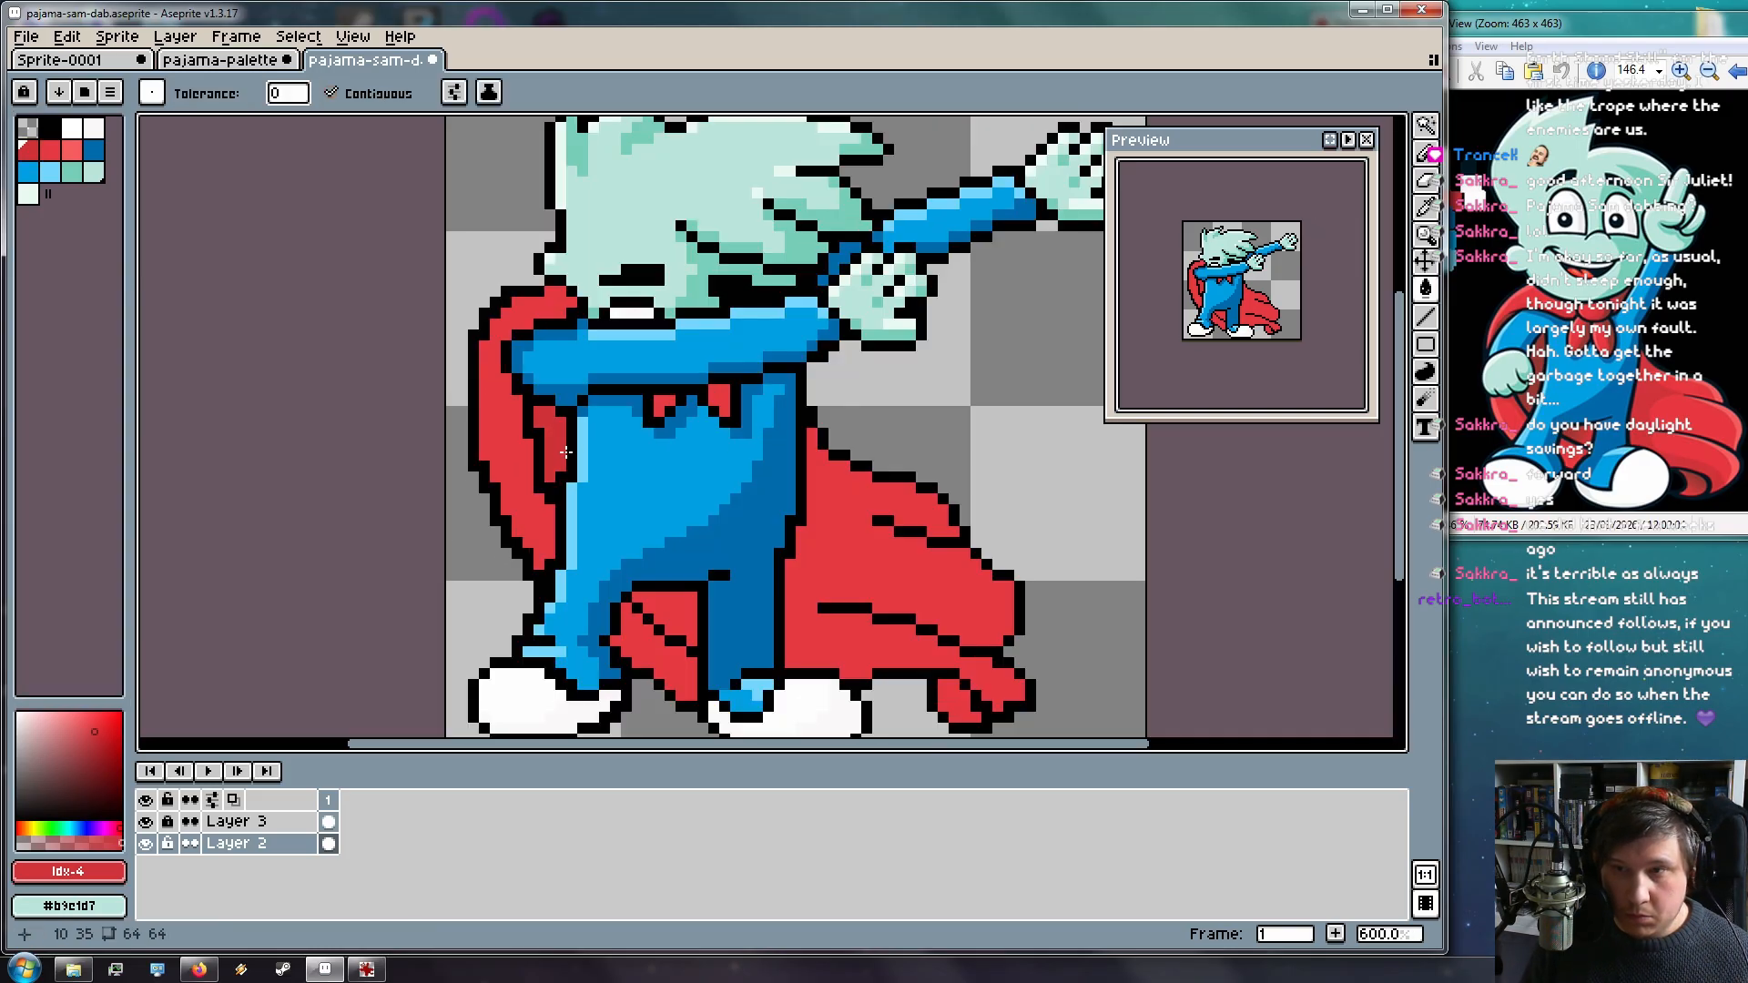
scroll(662, 408, up, 1)
click(738, 386)
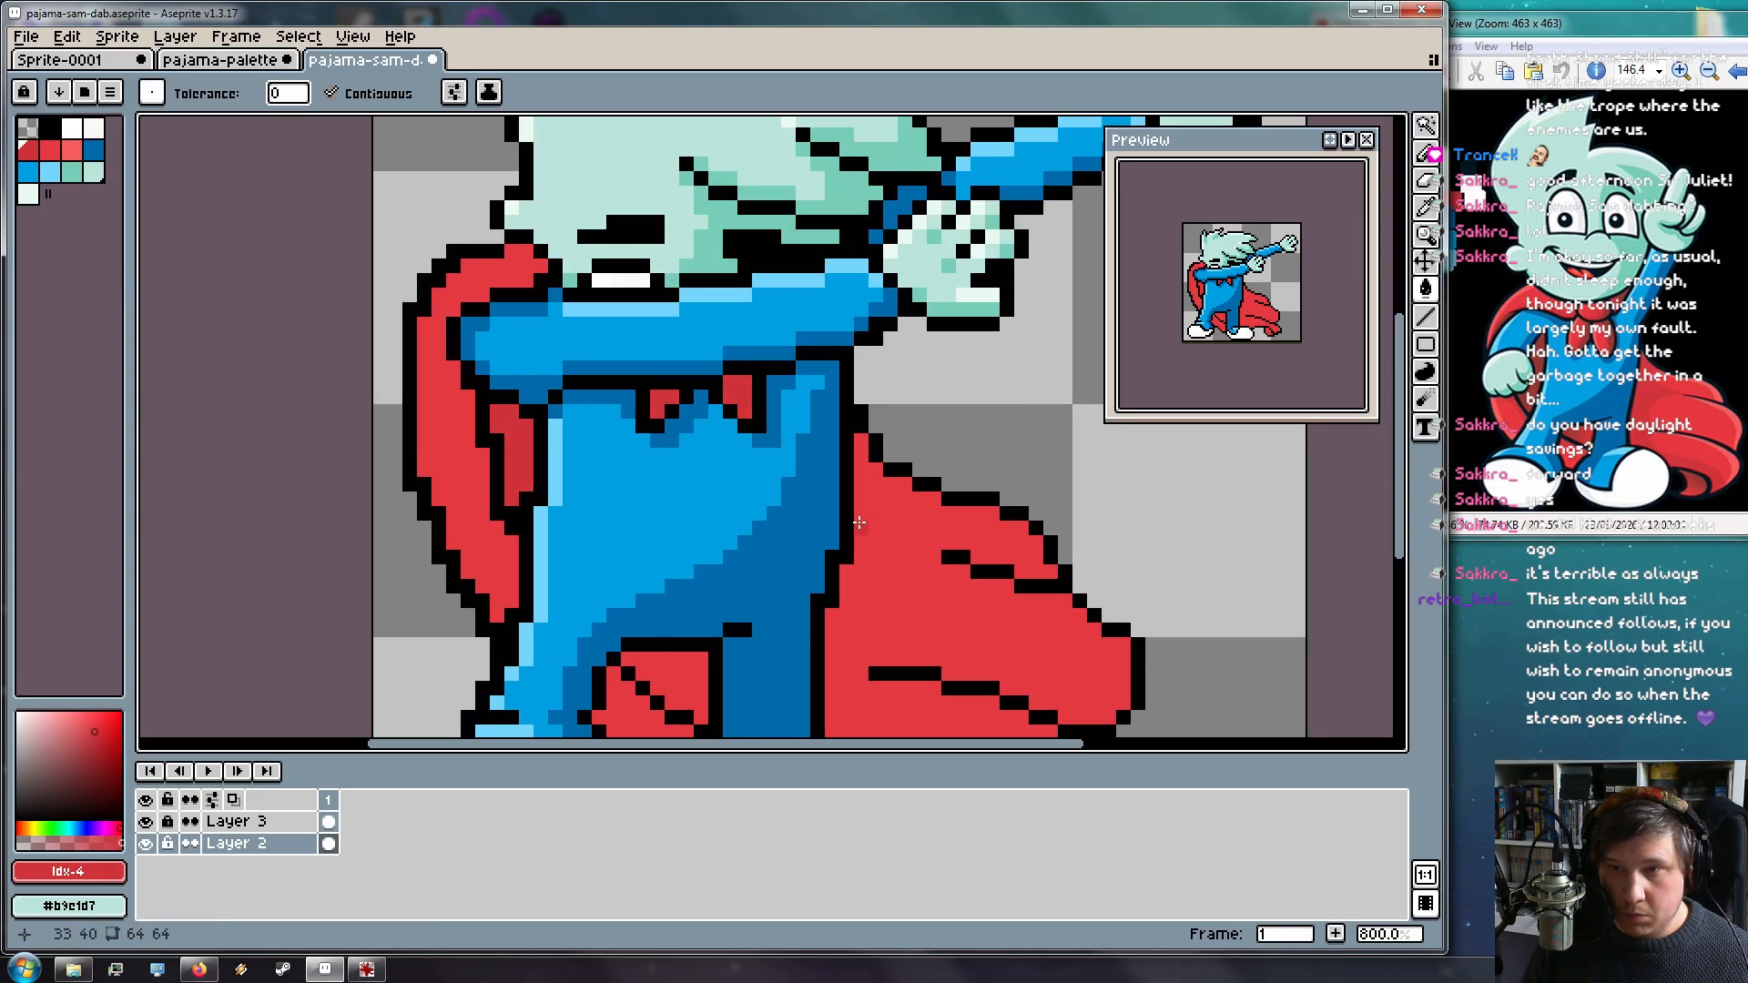
drag(902, 551, 865, 425)
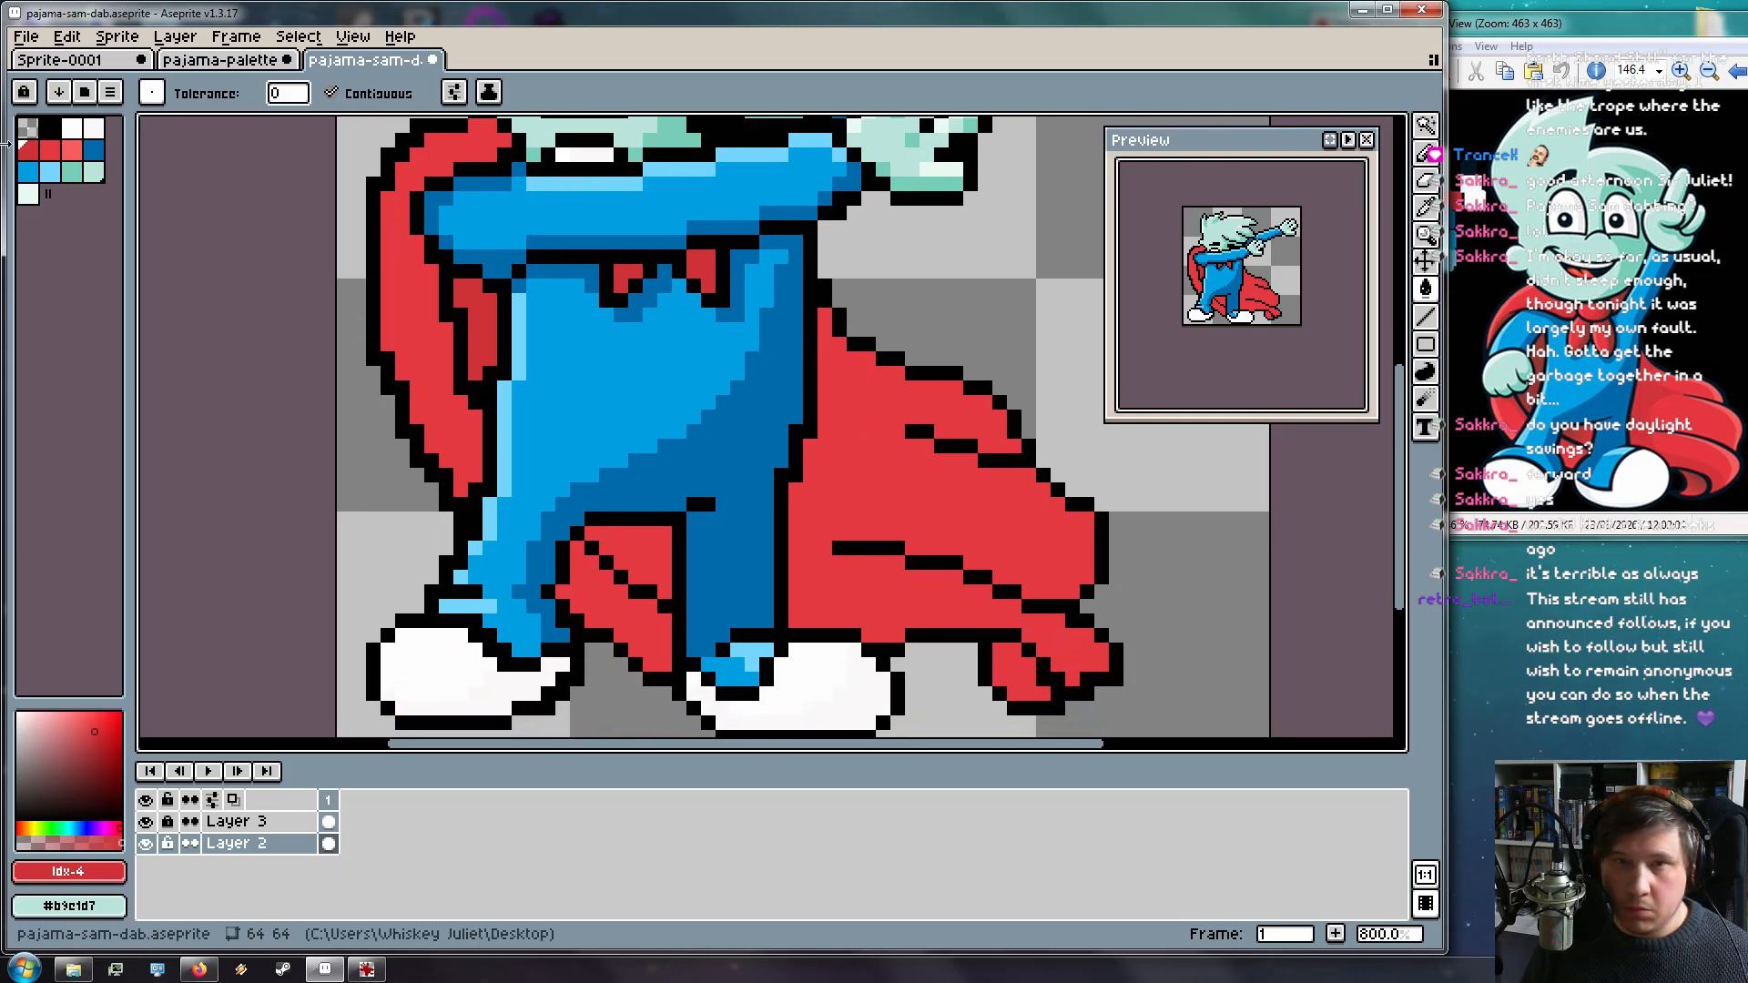
Pencil darker red along the cape edge and below its fold, redoing a misplaced stroke
click(1428, 162)
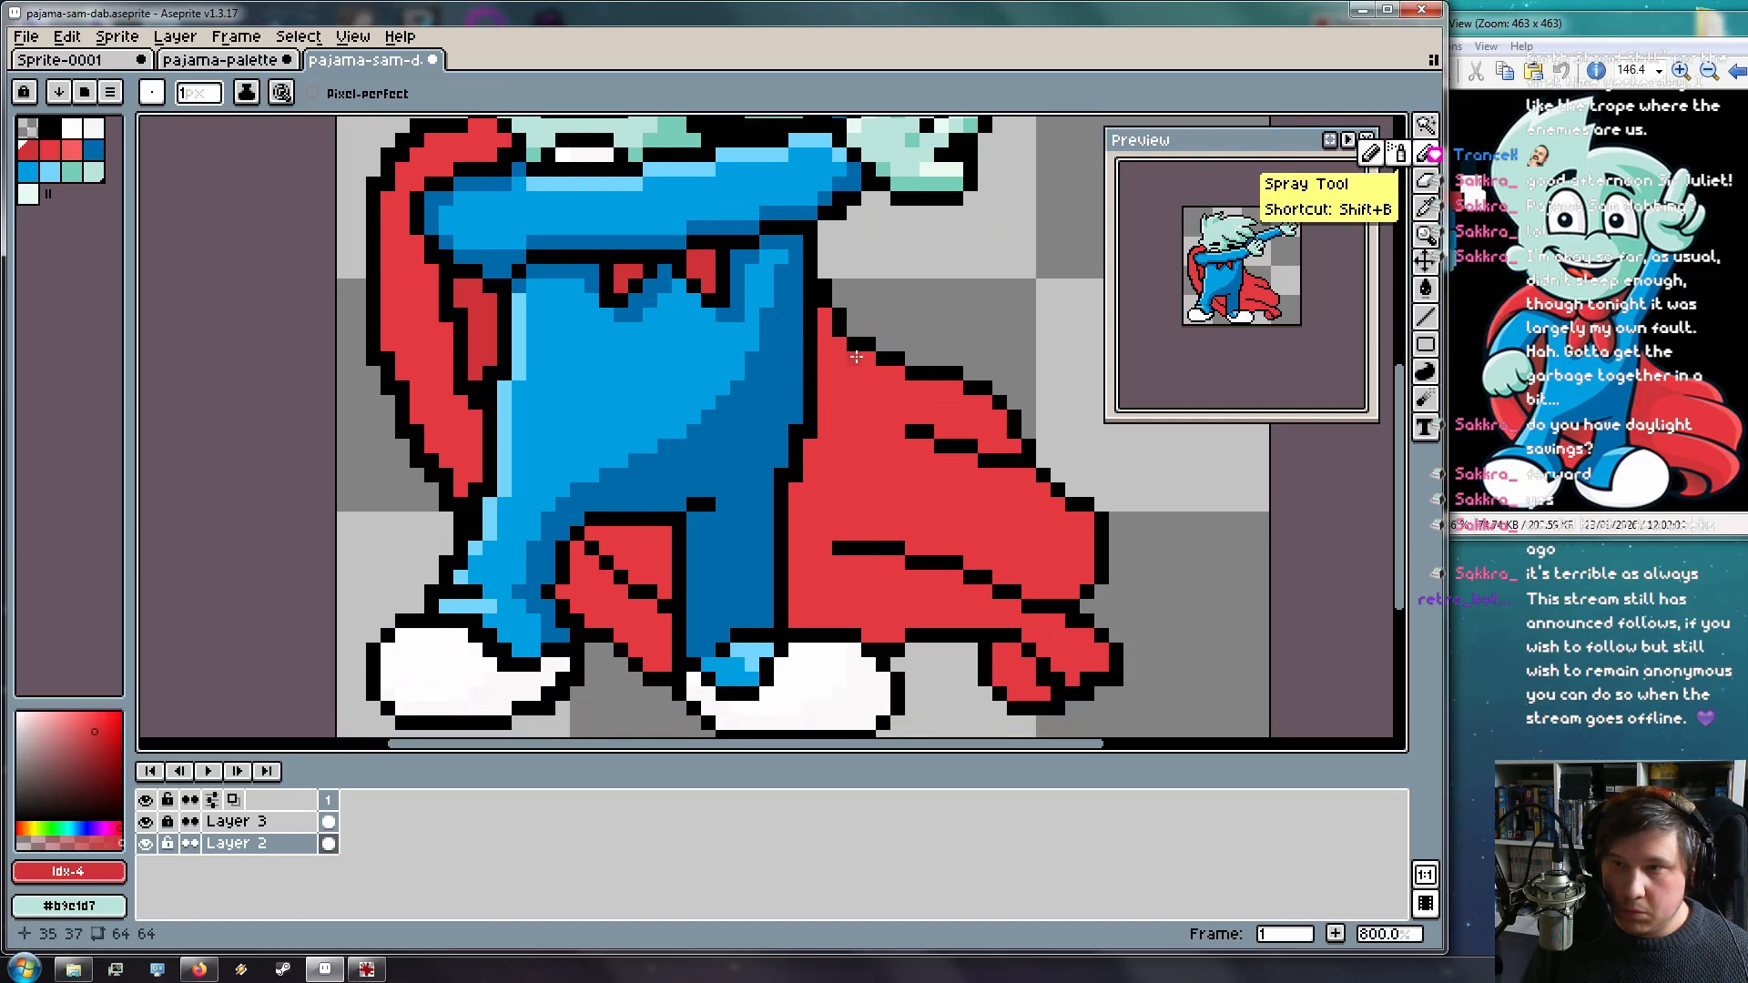
mouse_move(845, 347)
mouse_down()
mouse_move(905, 429)
mouse_move(835, 485)
mouse_up()
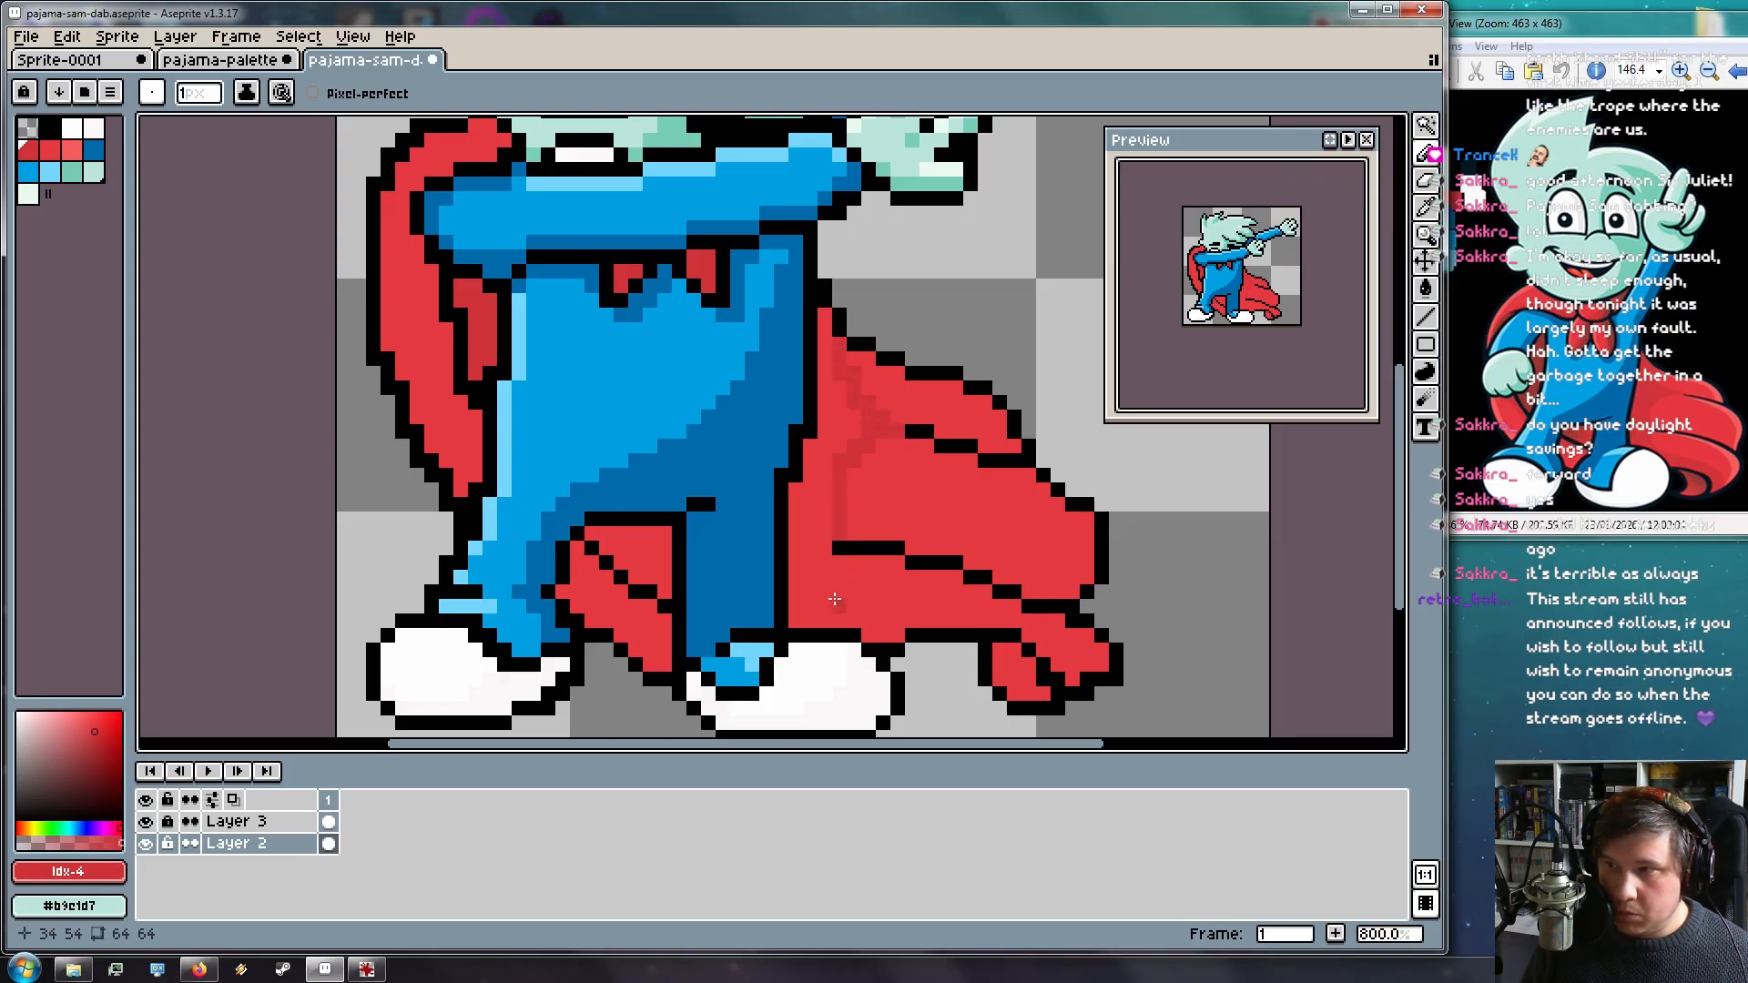
mouse_move(834, 557)
mouse_down()
mouse_move(863, 596)
mouse_move(939, 593)
mouse_up()
key(ctrl+z)
drag(839, 554, 915, 598)
key(ctrl+z)
mouse_move(825, 553)
mouse_down()
mouse_move(878, 602)
mouse_move(1000, 612)
mouse_move(1064, 670)
mouse_move(1016, 618)
mouse_move(1079, 682)
mouse_move(1049, 648)
mouse_up()
Flood-fill the outer cape strip and both strips between the legs with darker red
key(g)
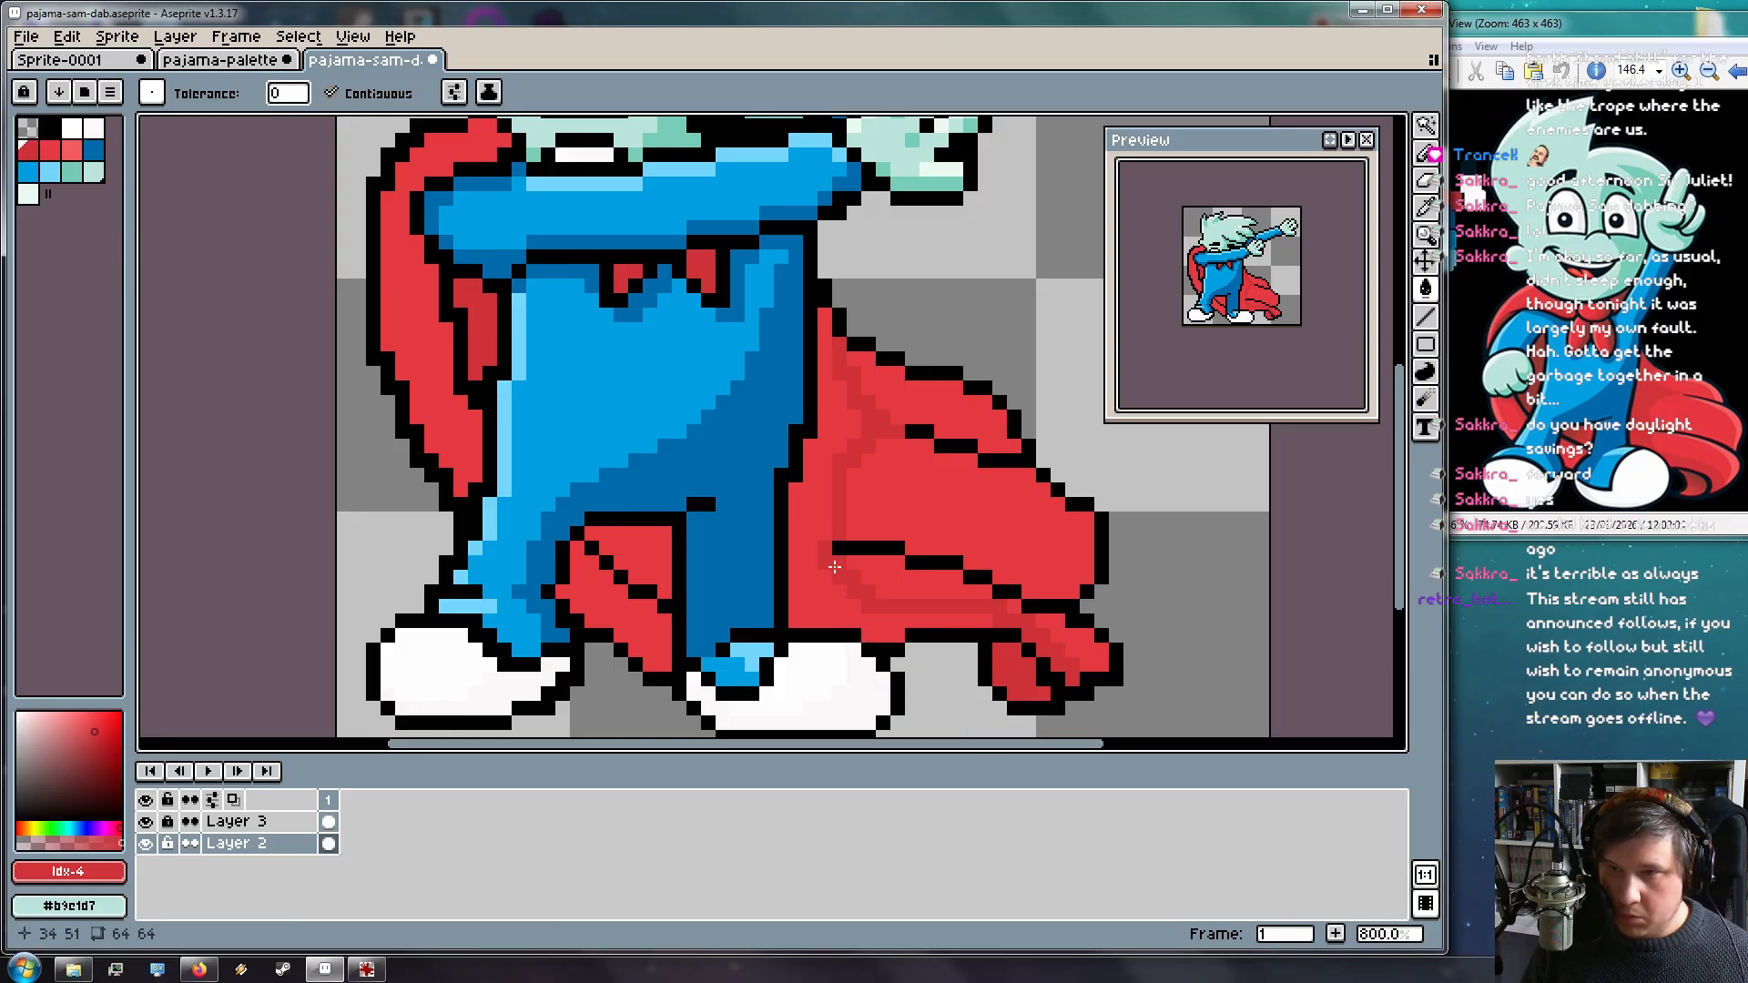
click(815, 597)
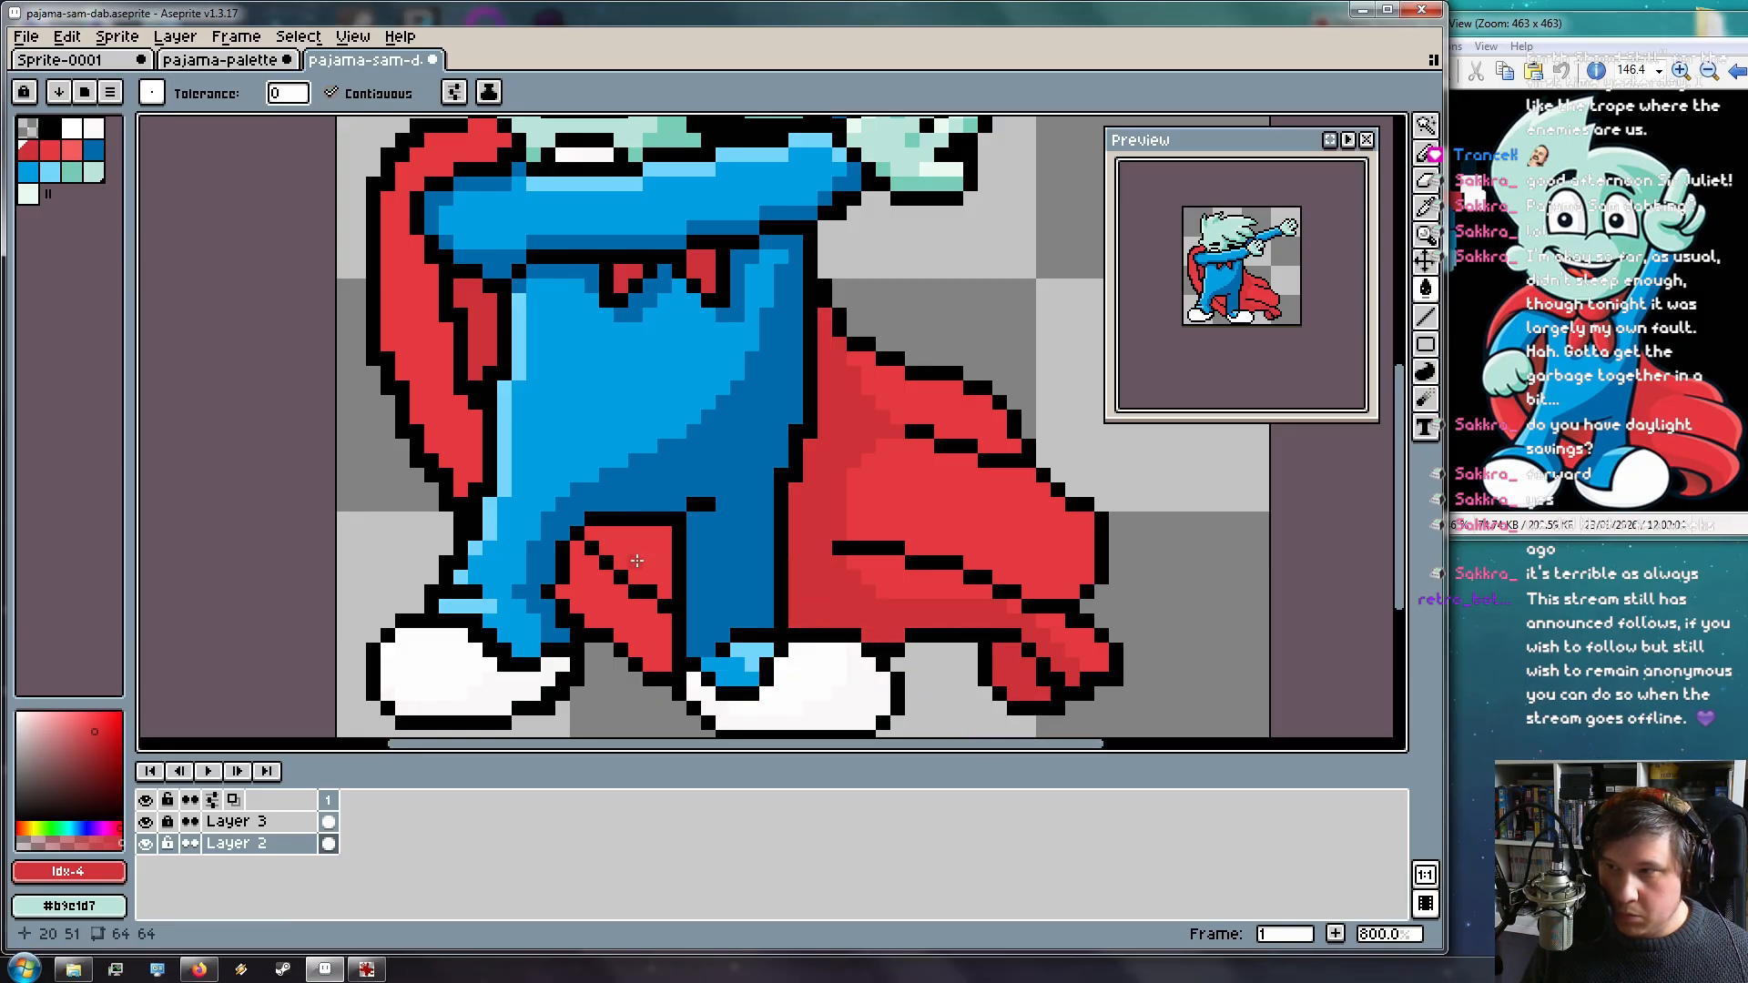
click(637, 560)
click(637, 630)
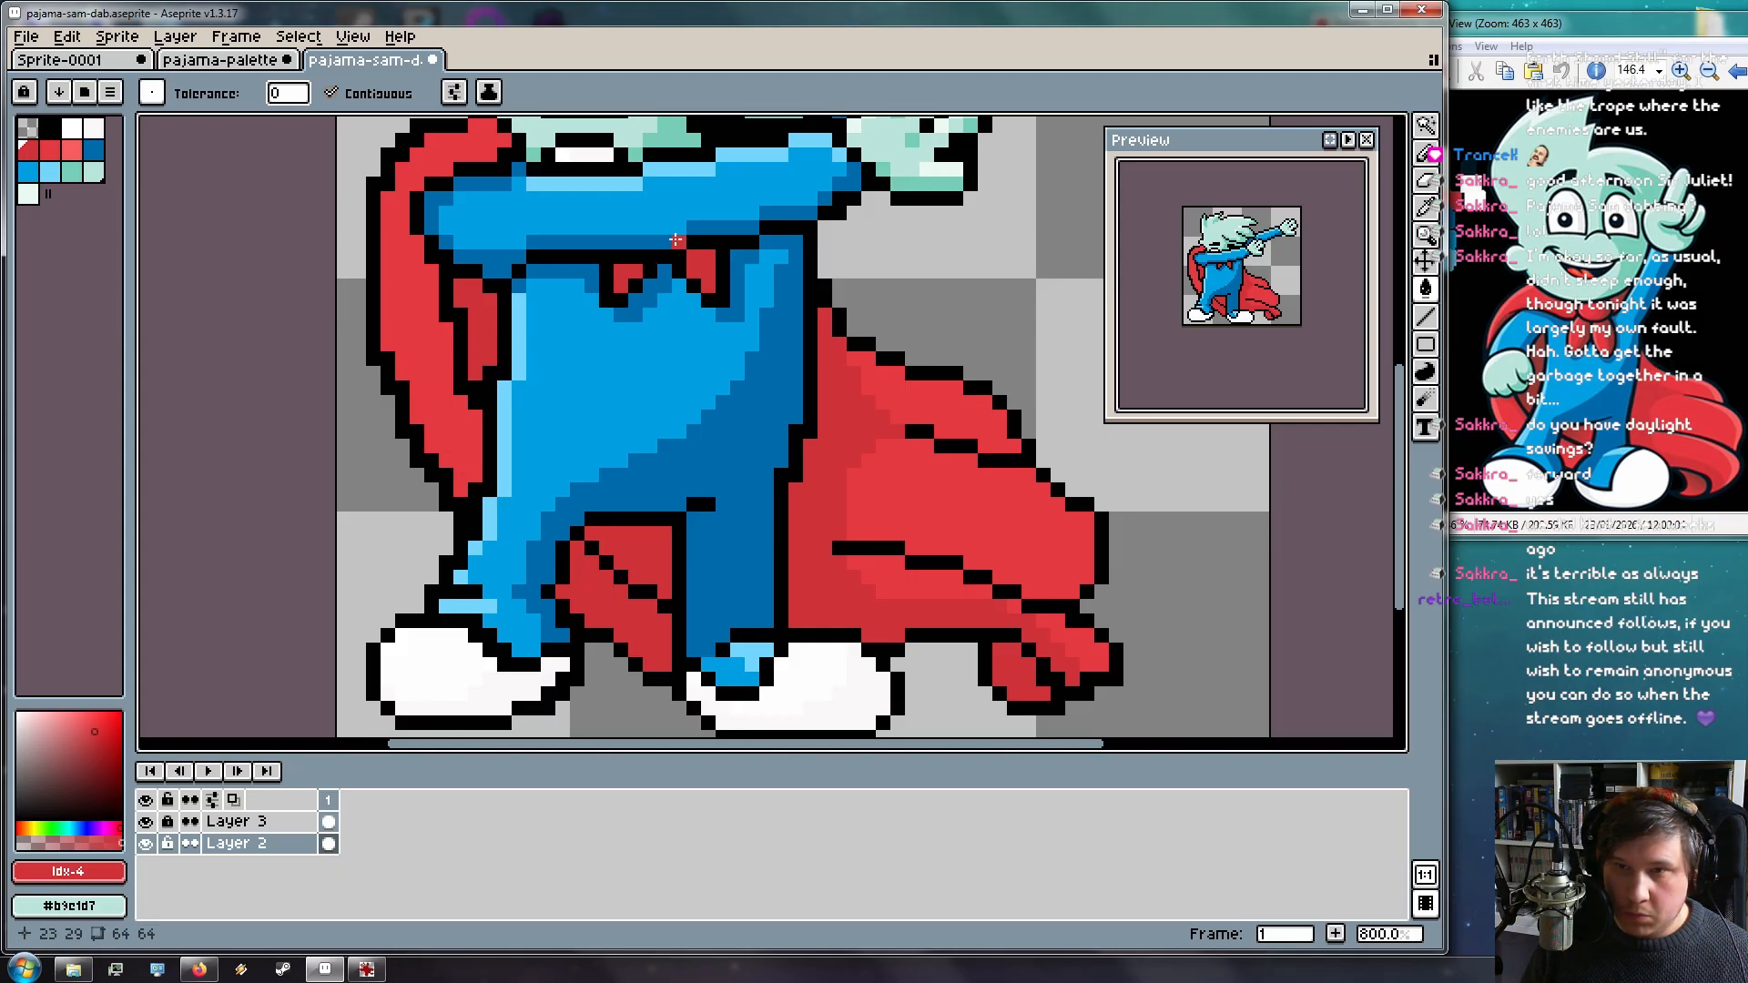
drag(361, 339, 396, 394)
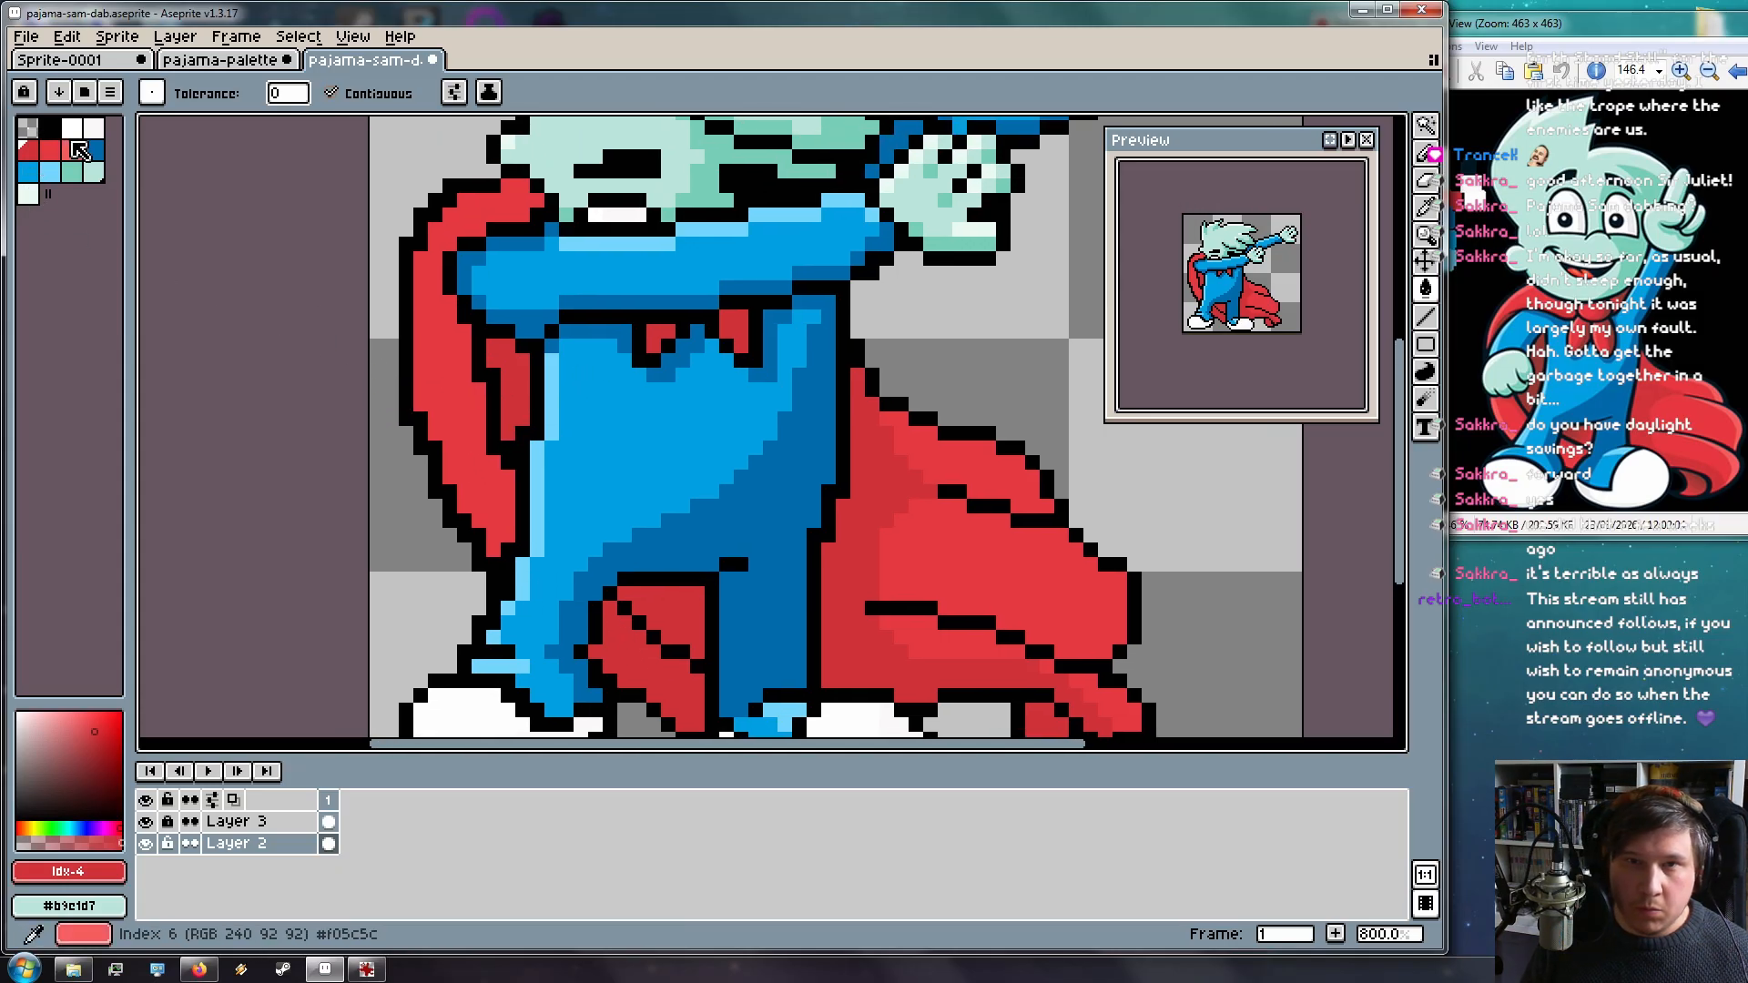
Highlight the cape's top edge and left edge down to the lower-left corner in lighter red
click(81, 149)
key(b)
drag(495, 339, 531, 421)
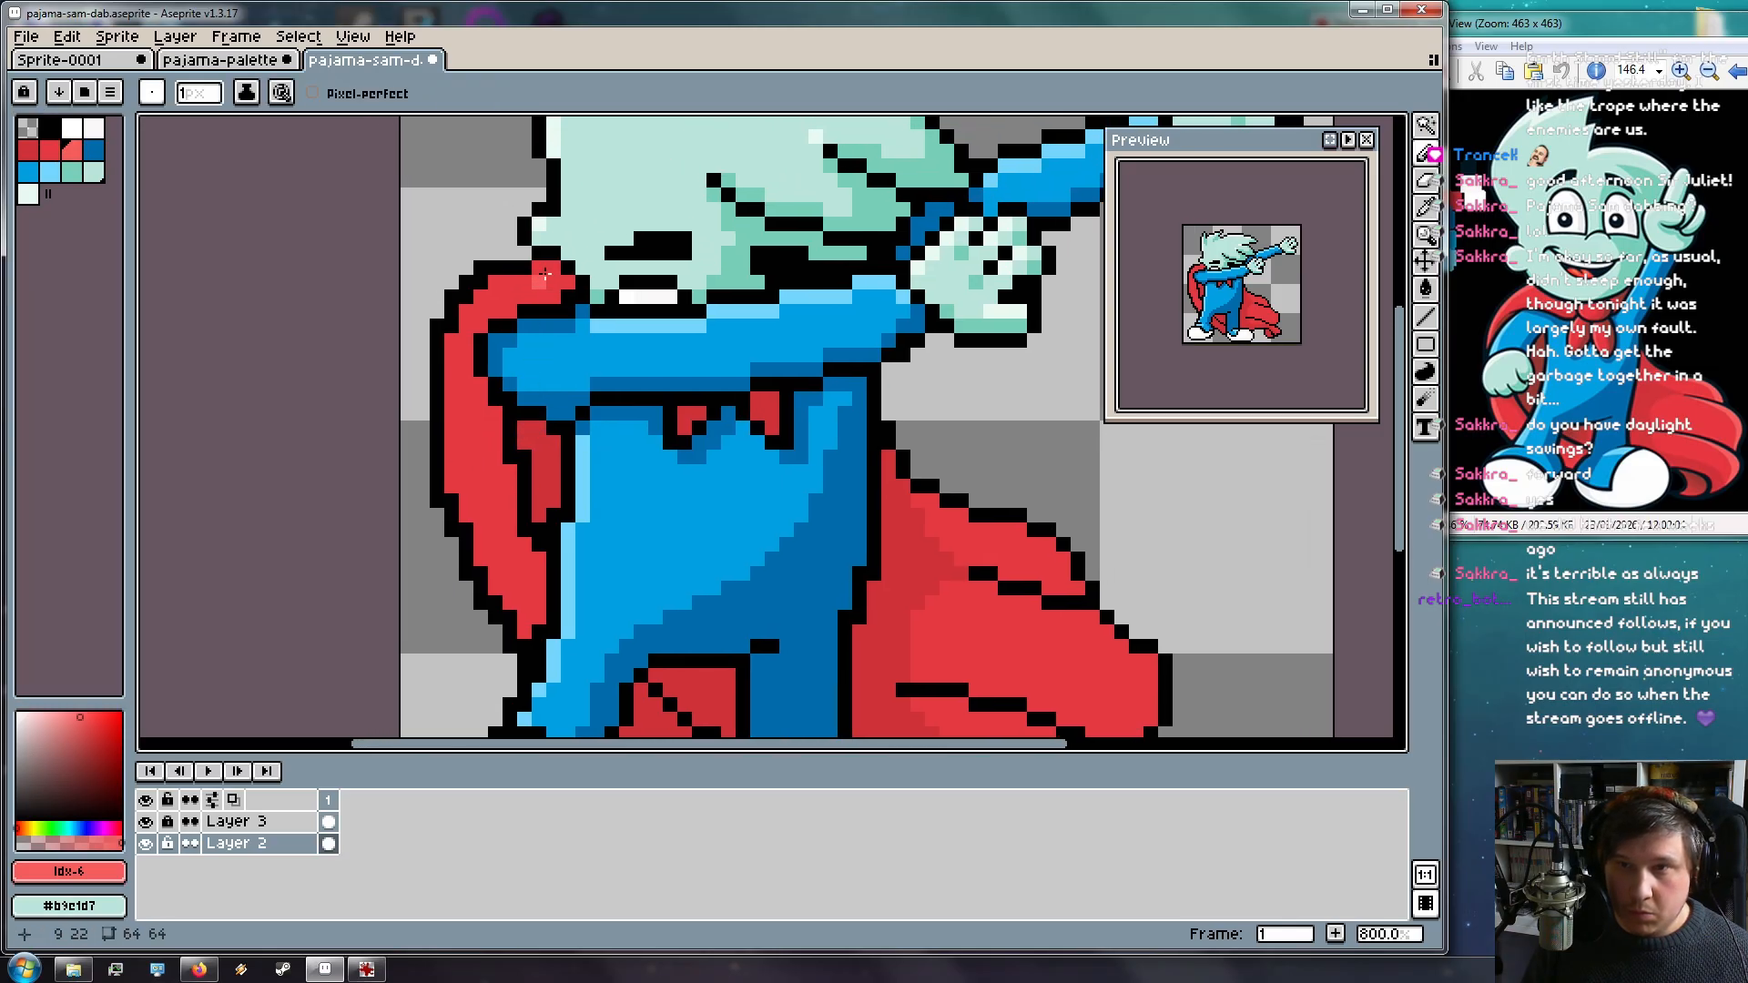
mouse_move(526, 277)
mouse_down()
mouse_move(468, 313)
mouse_move(480, 326)
mouse_up()
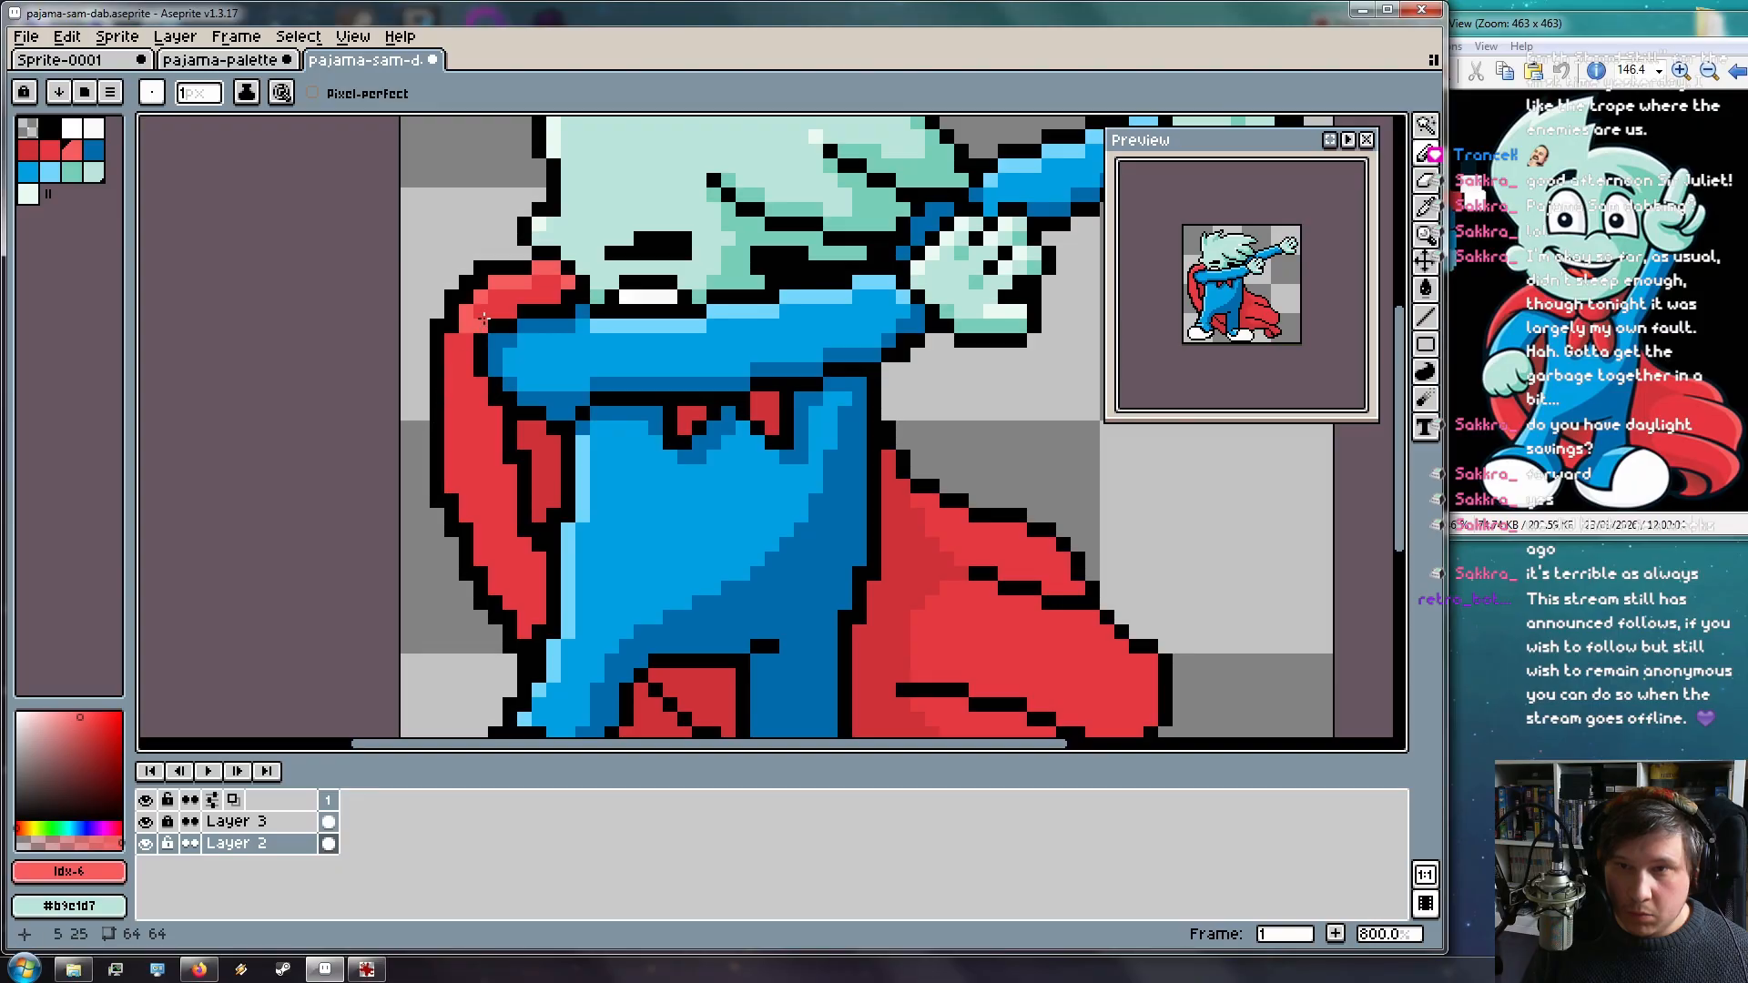
mouse_move(548, 266)
mouse_down()
mouse_move(449, 357)
mouse_move(461, 335)
mouse_move(453, 474)
mouse_up()
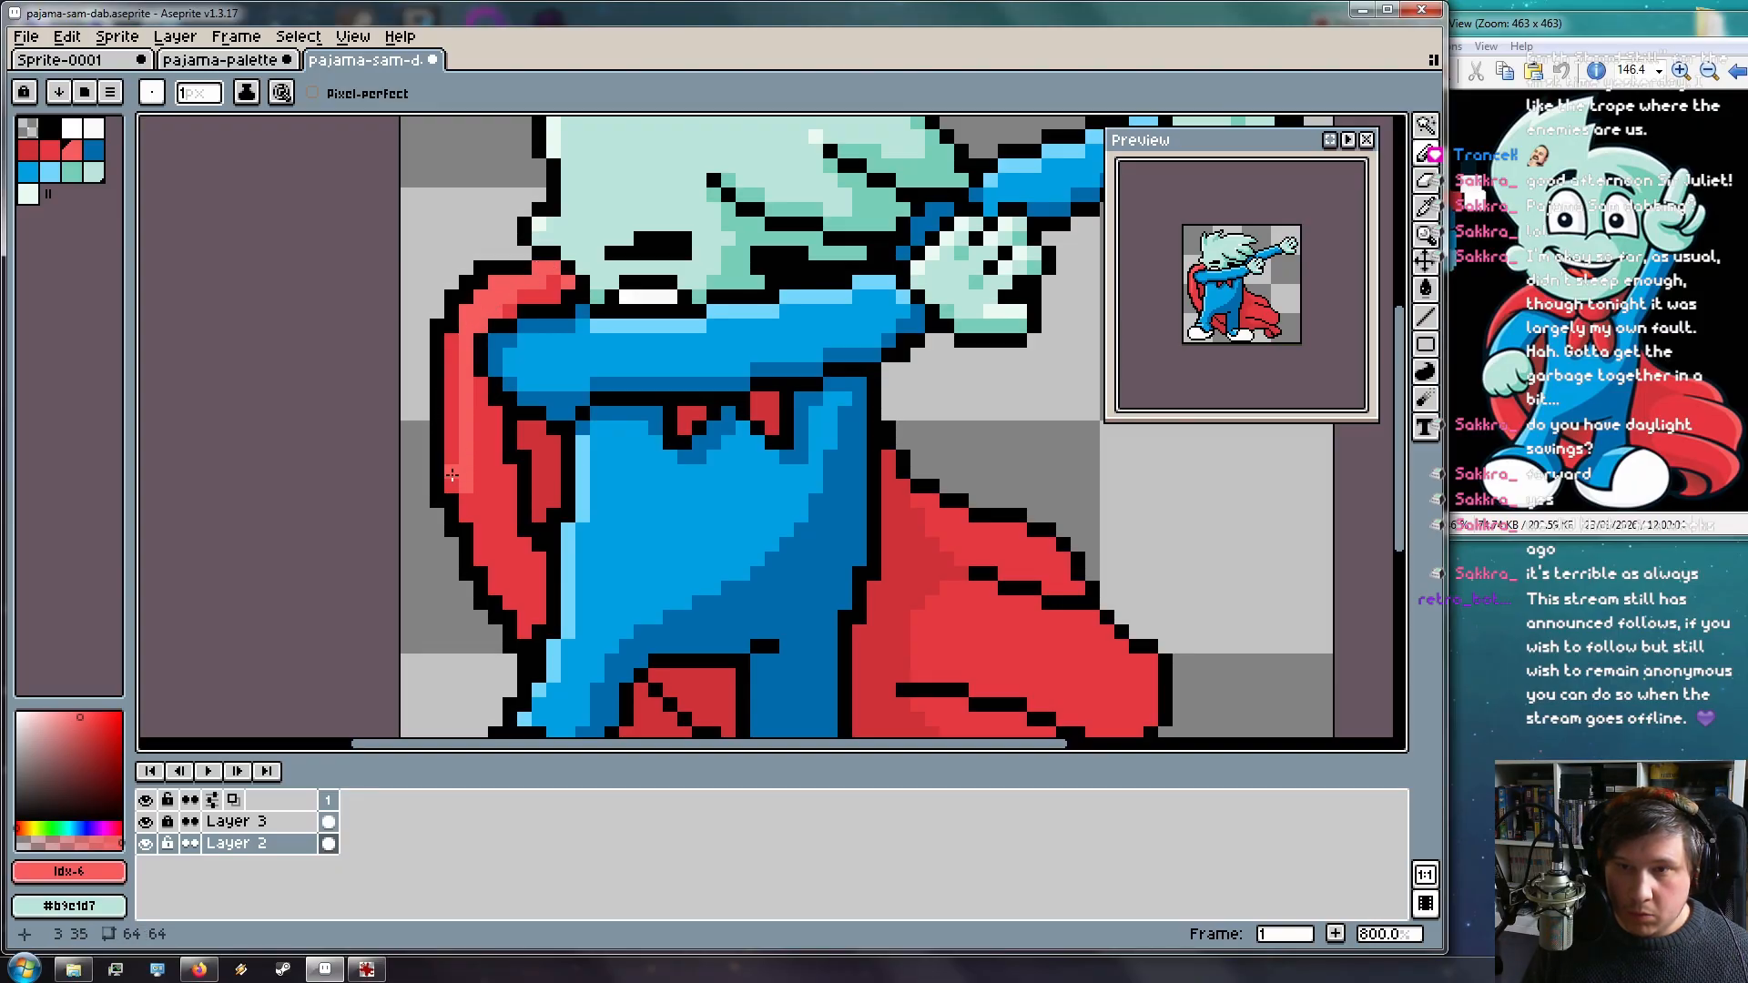
drag(453, 346, 452, 466)
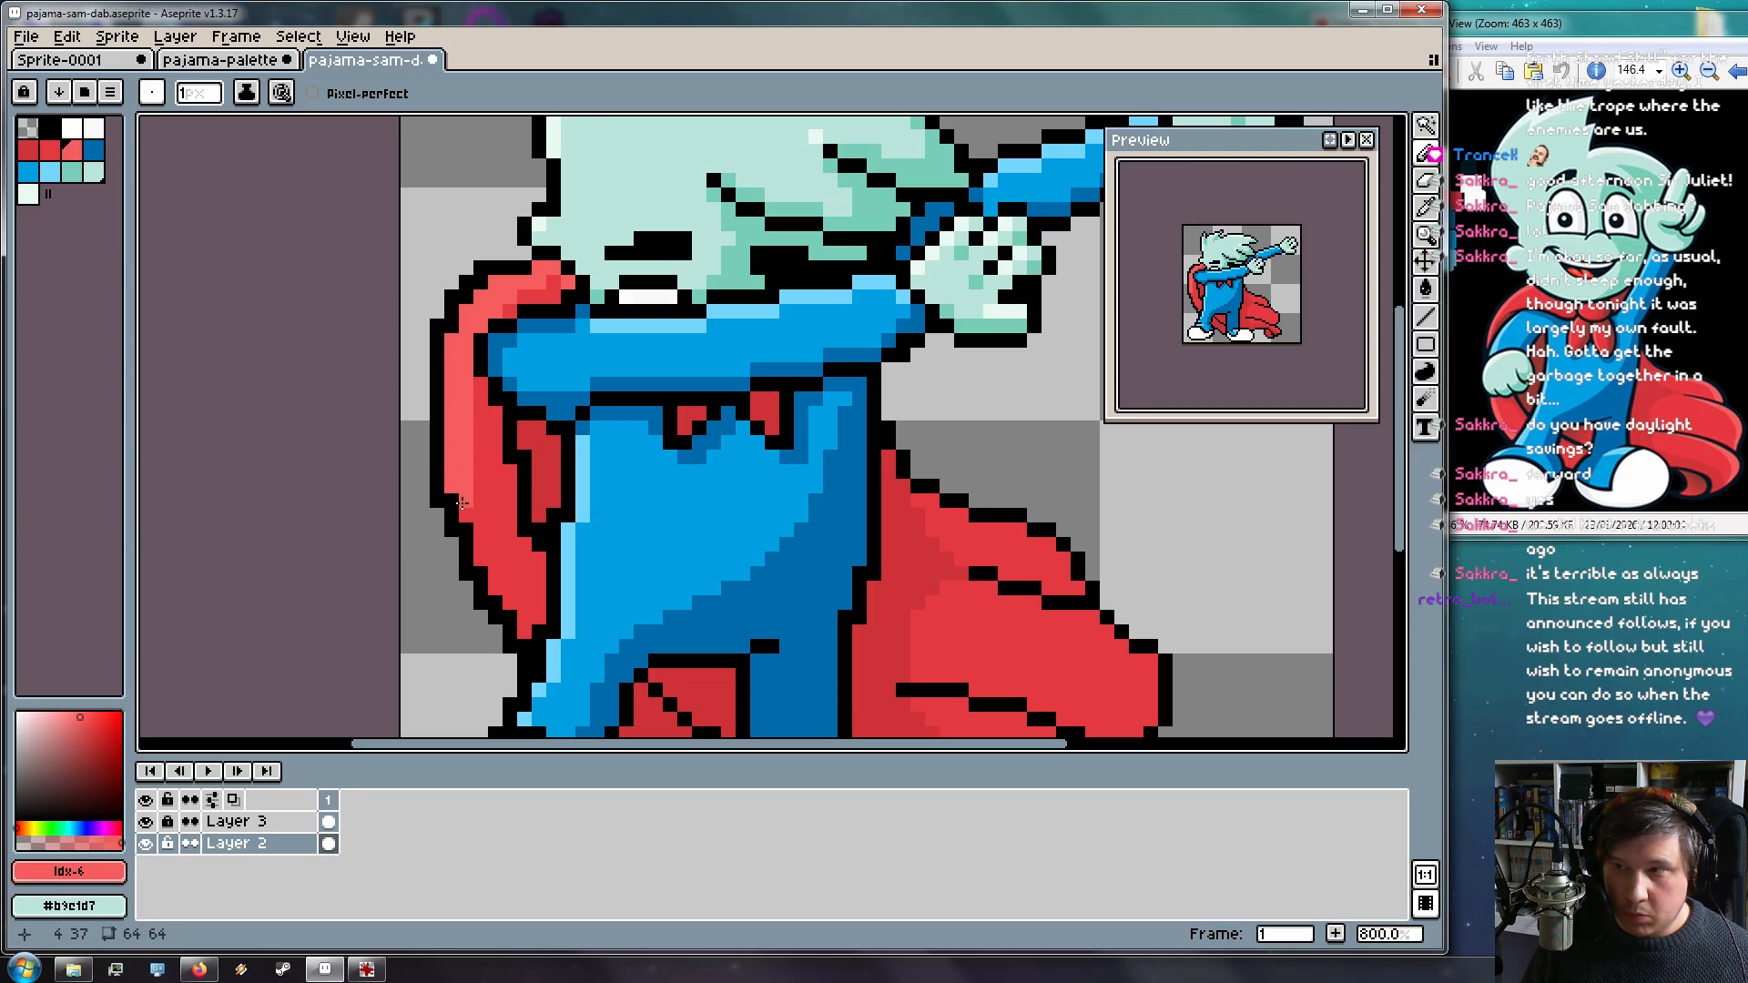
drag(487, 548, 510, 600)
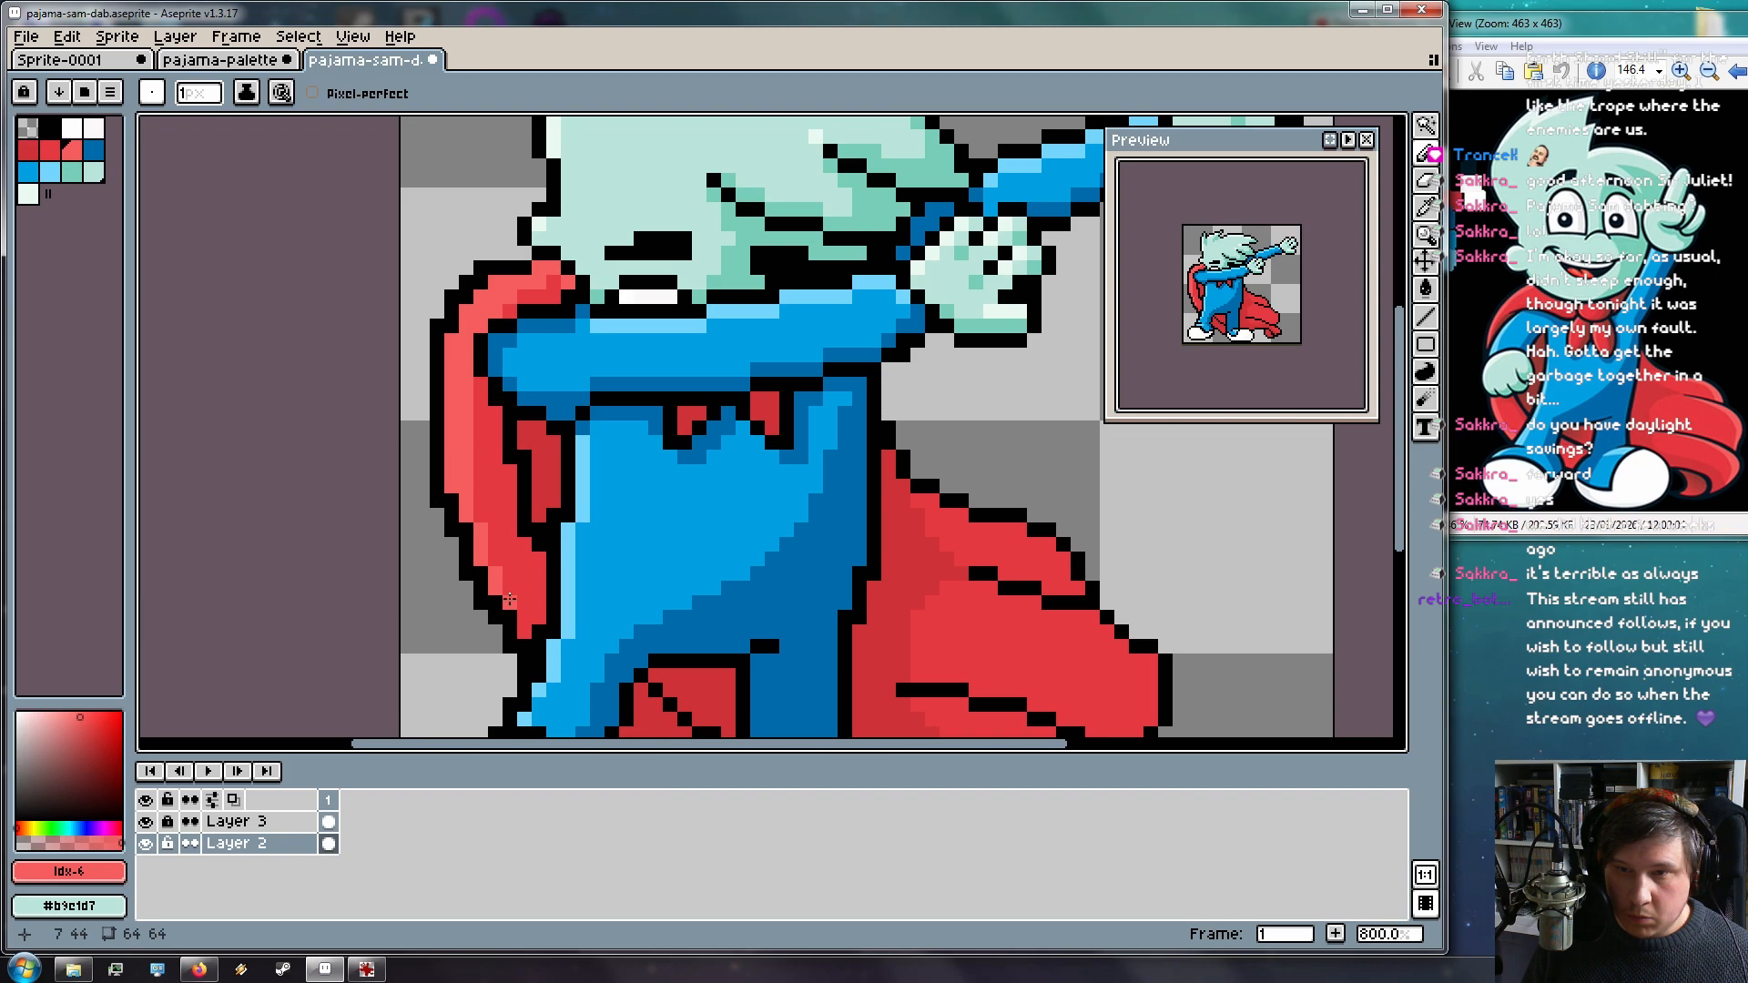
Add lighter red highlights inside the right cape outline and along the cape tip
scroll(565, 629, down, 3)
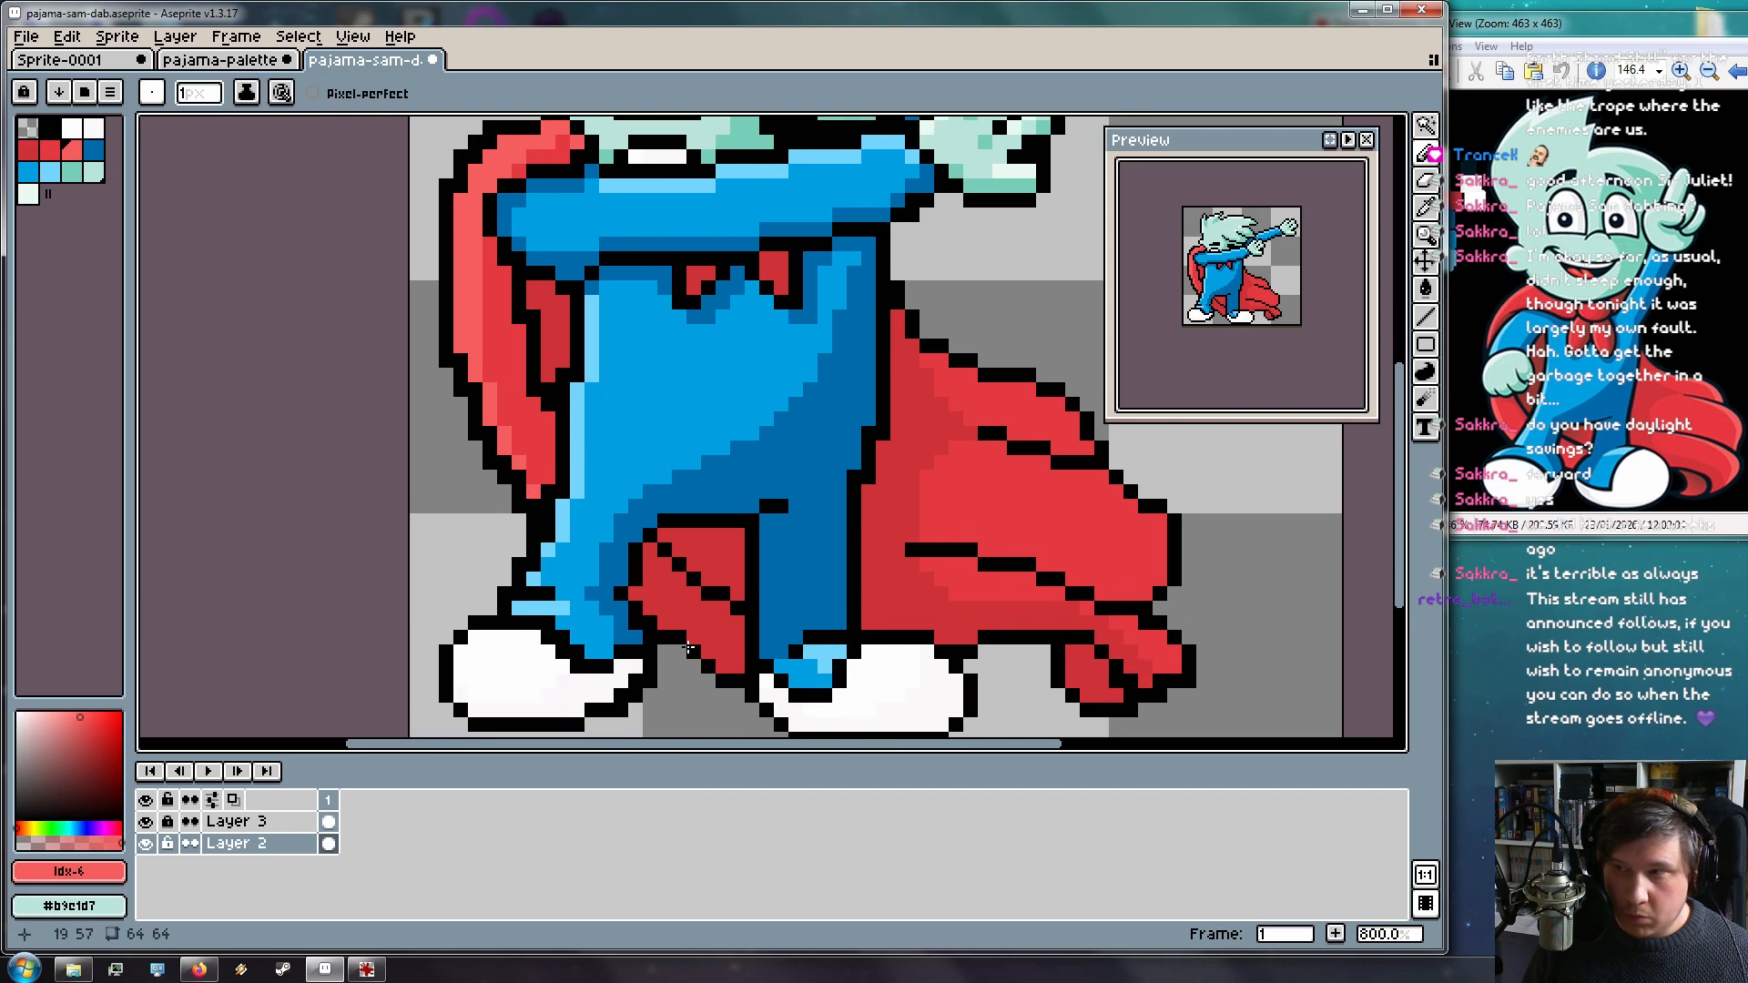
drag(902, 523, 676, 622)
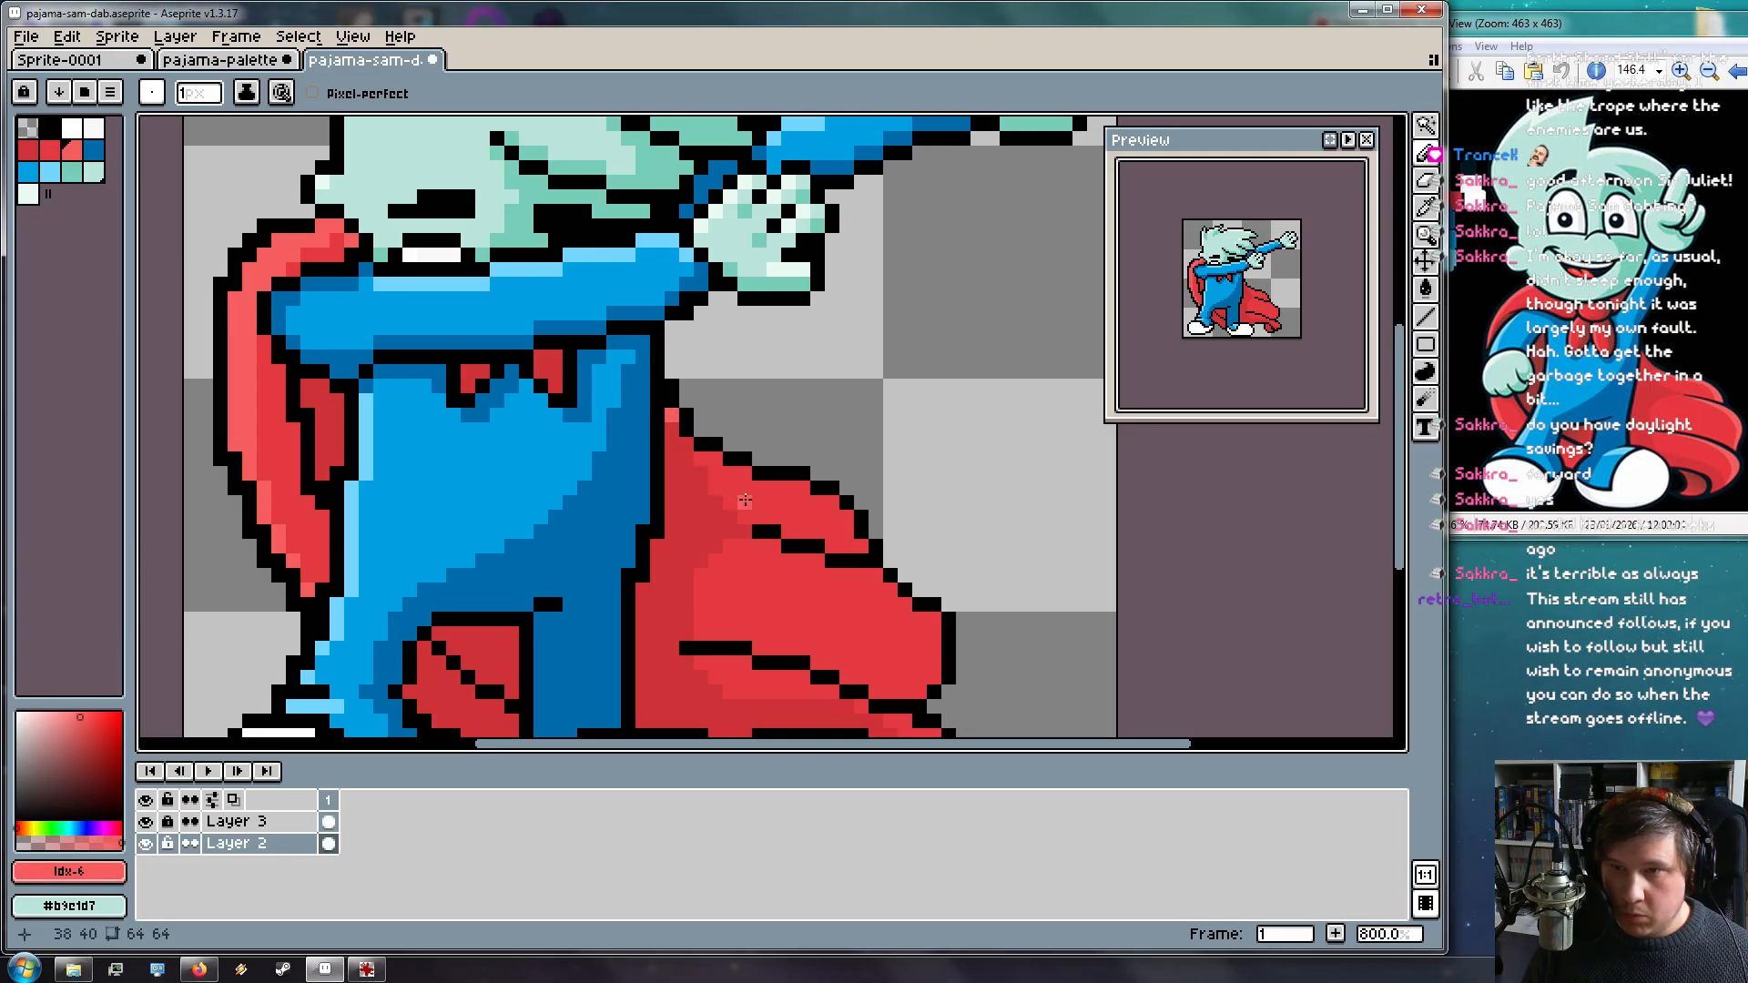
key(ctrl+z)
mouse_move(774, 486)
mouse_down()
mouse_move(834, 503)
mouse_move(865, 545)
mouse_up()
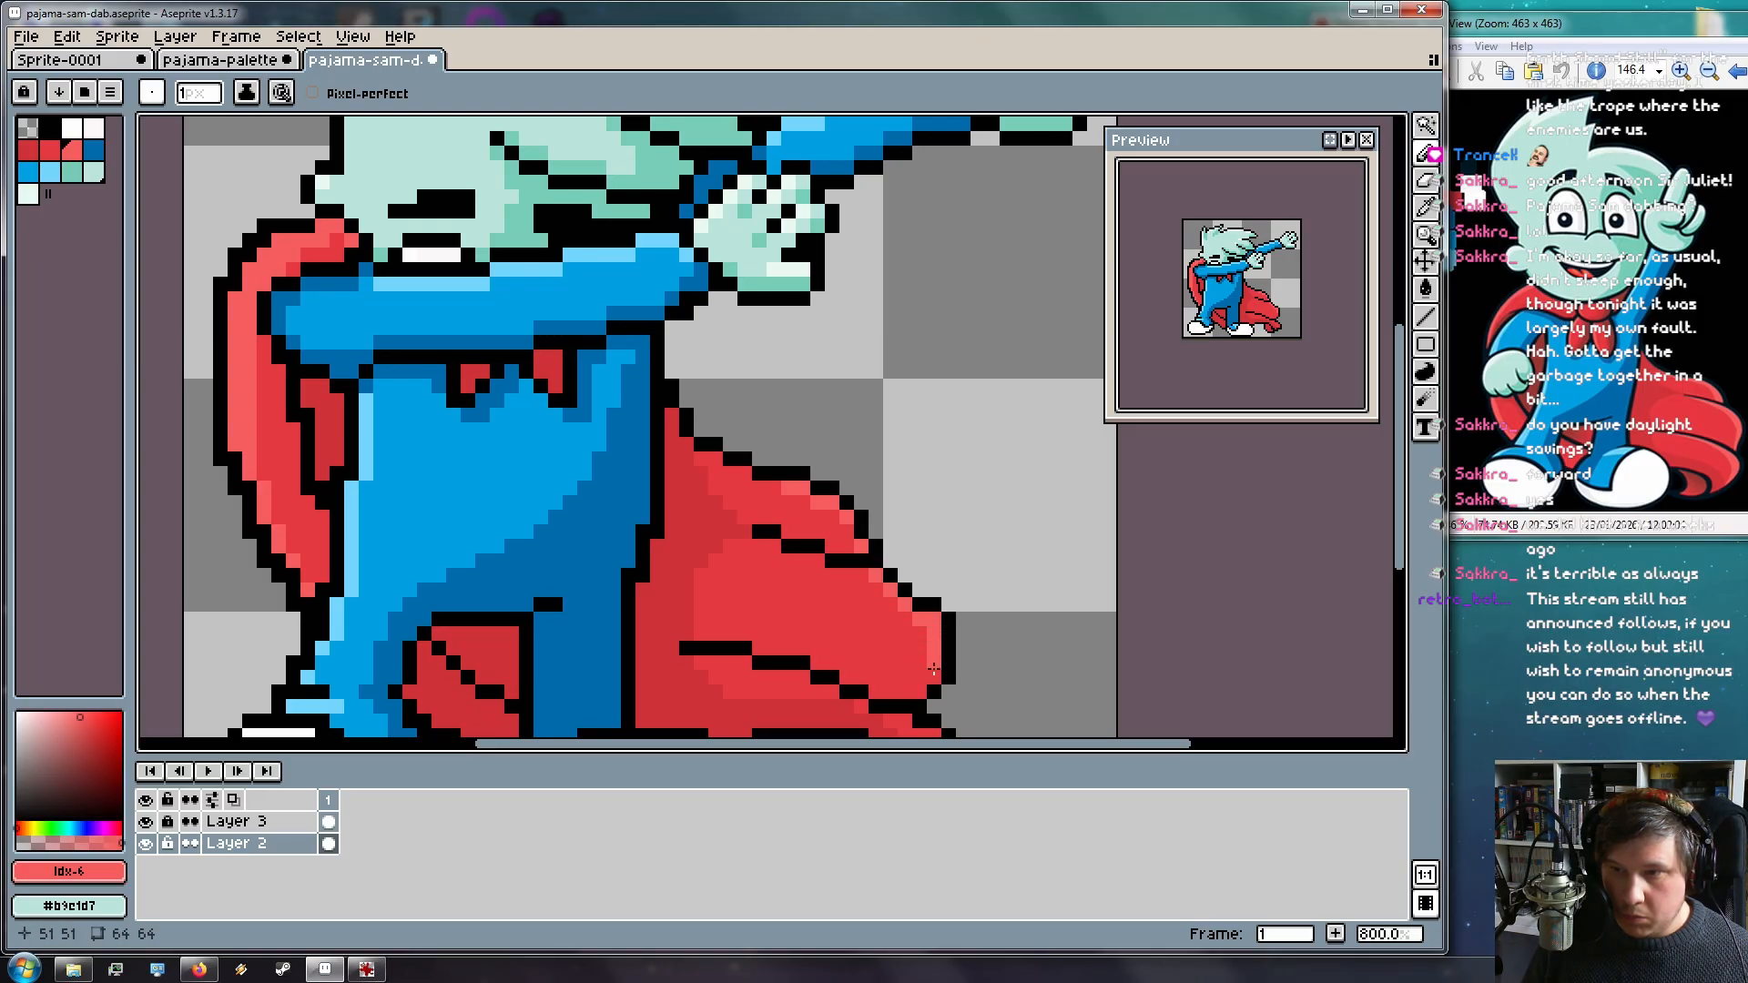
drag(930, 720, 936, 621)
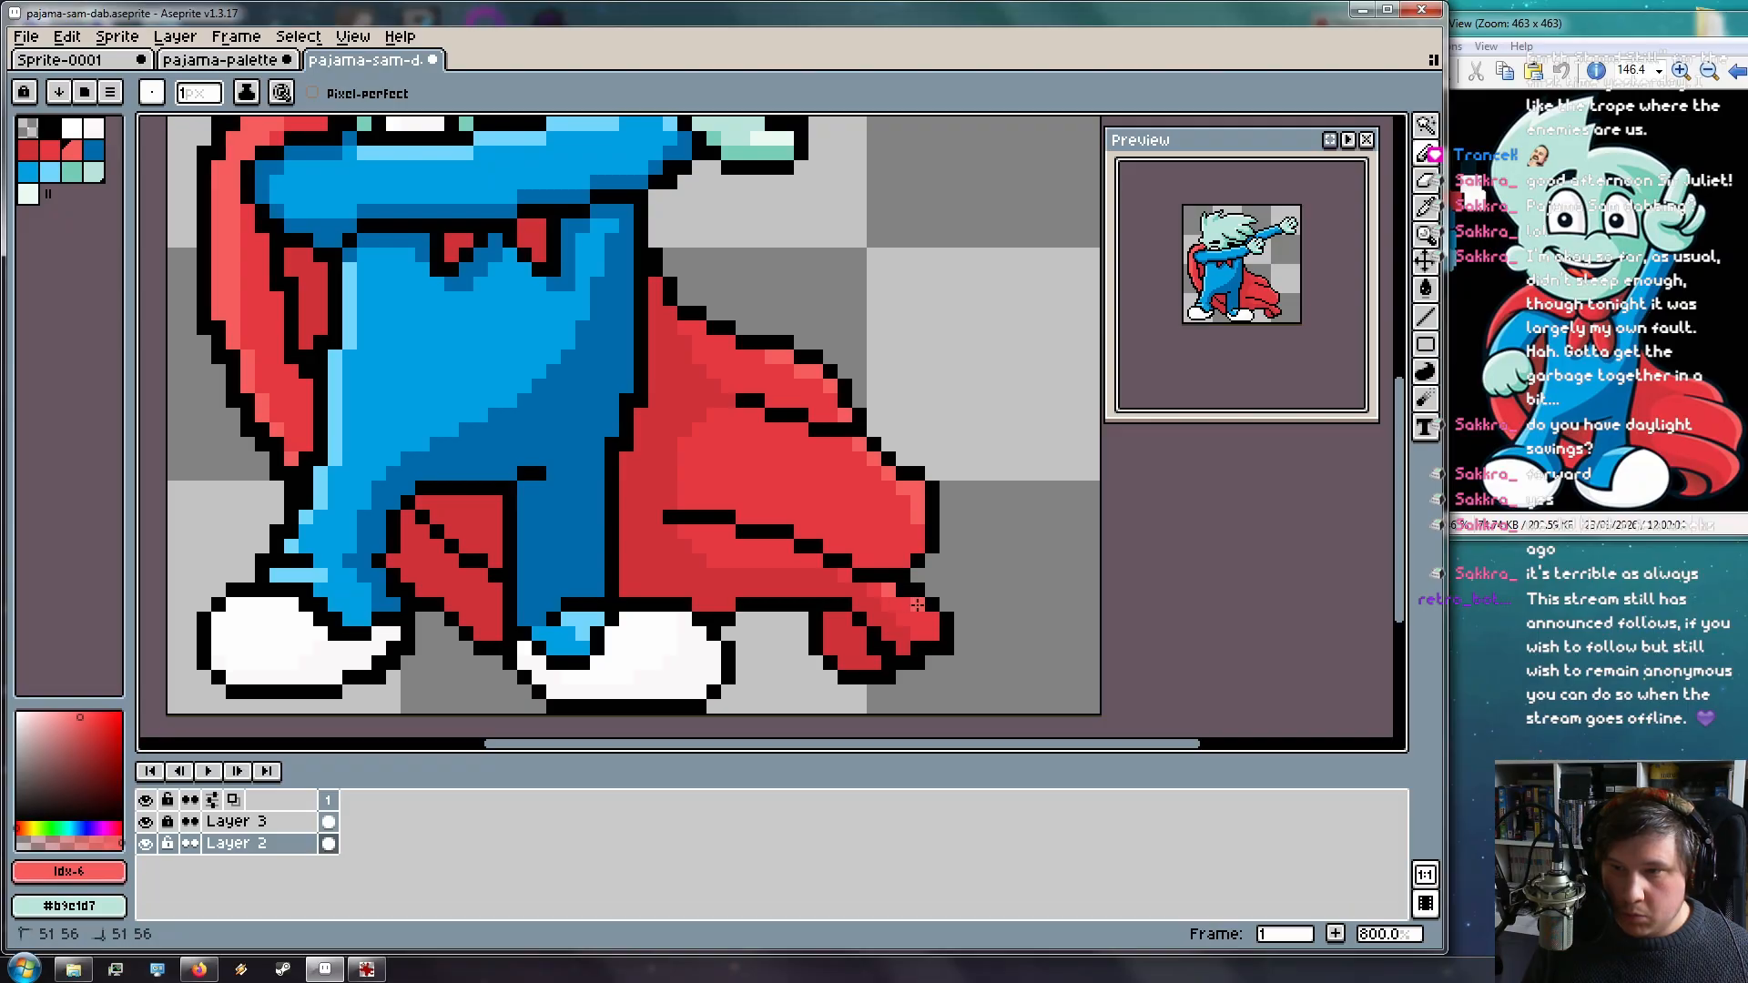
drag(932, 621, 933, 636)
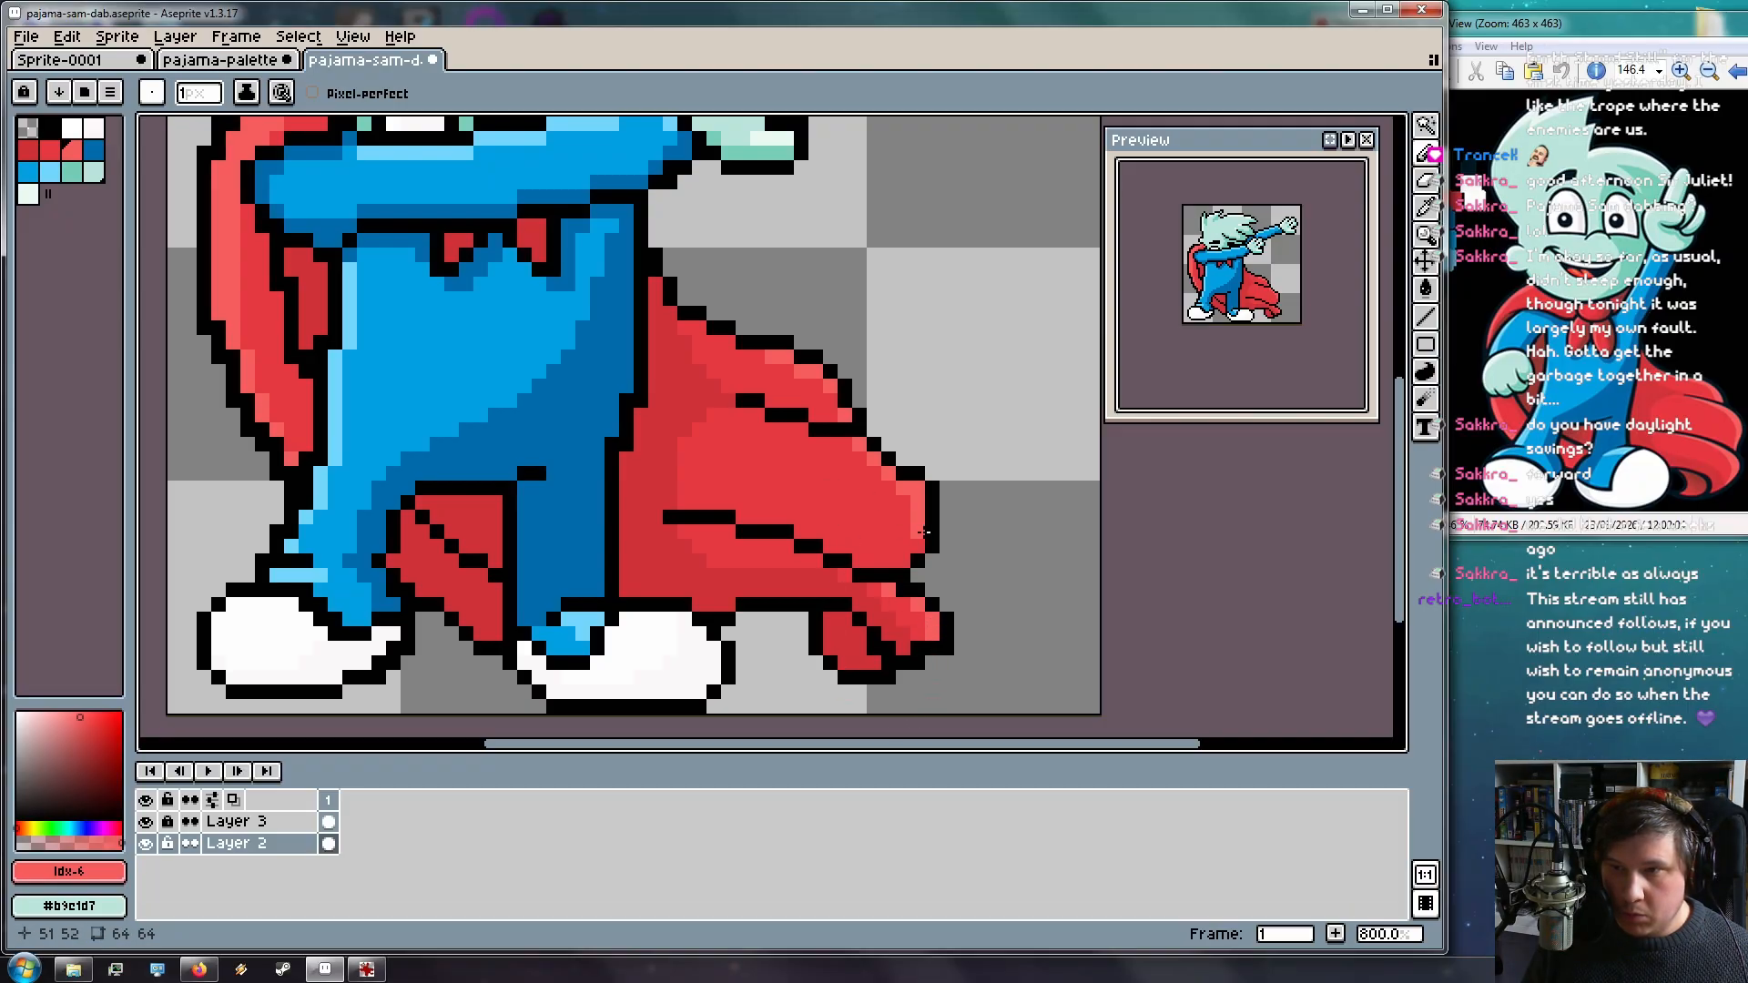
scroll(947, 472, down, 2)
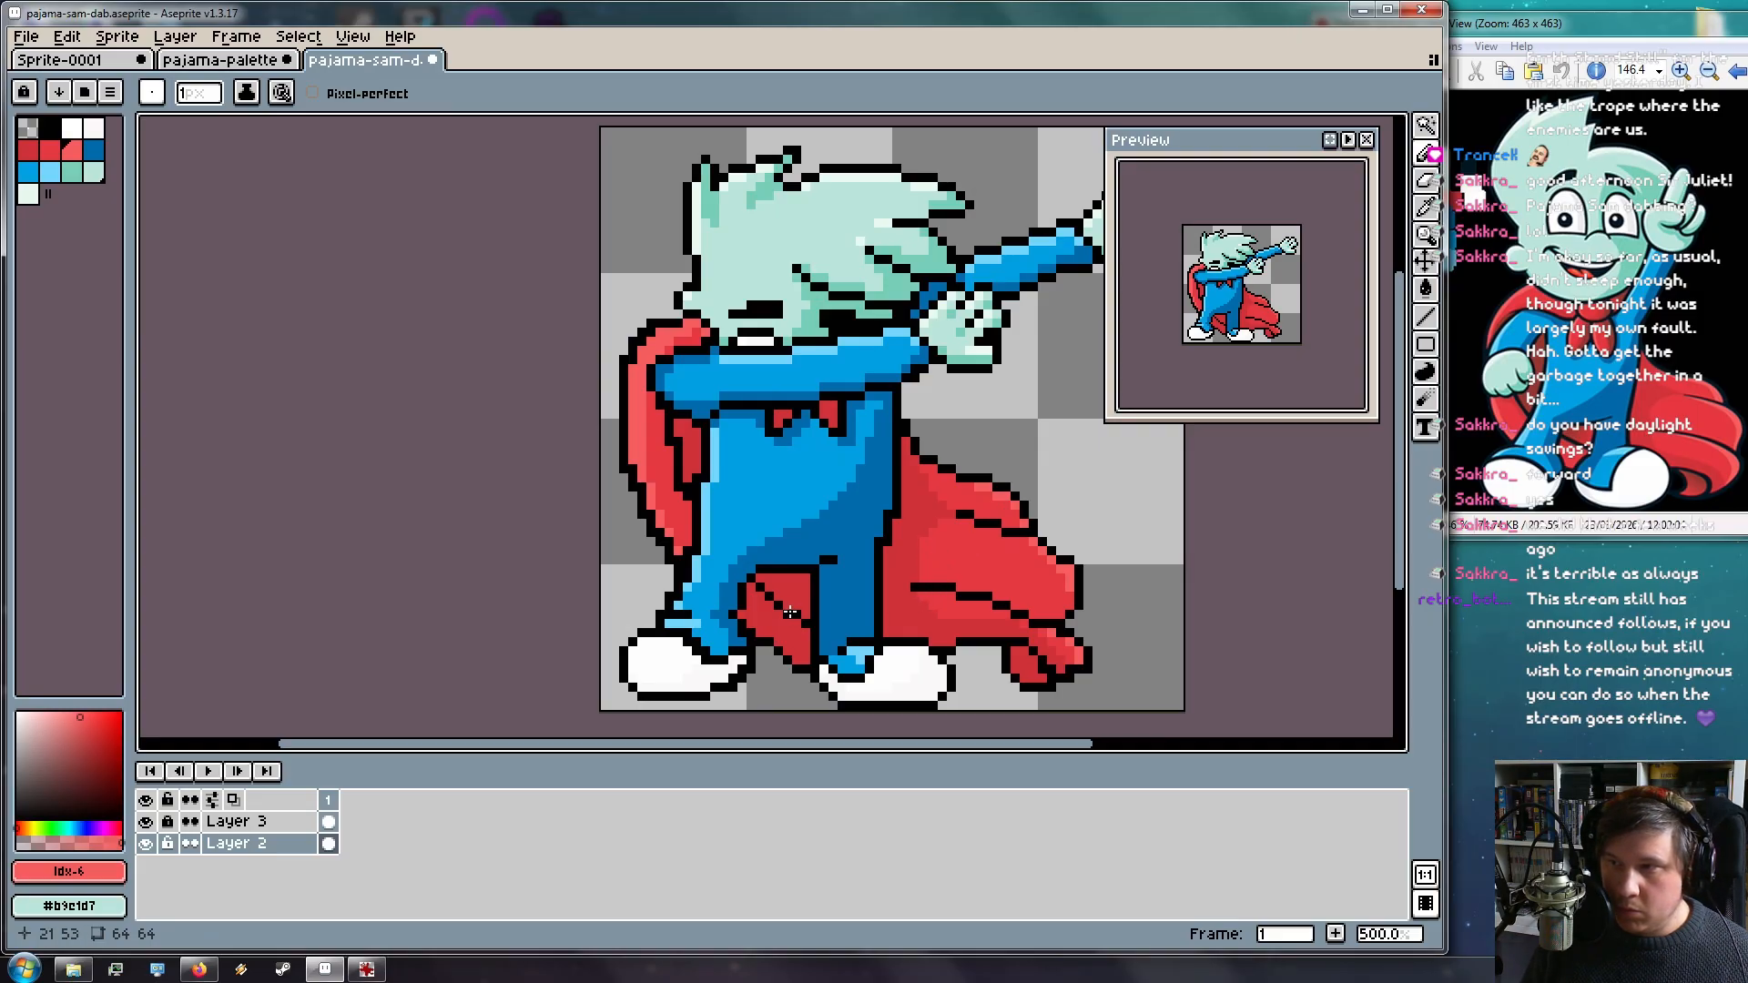
scroll(788, 611, up, 4)
scroll(783, 609, down, 2)
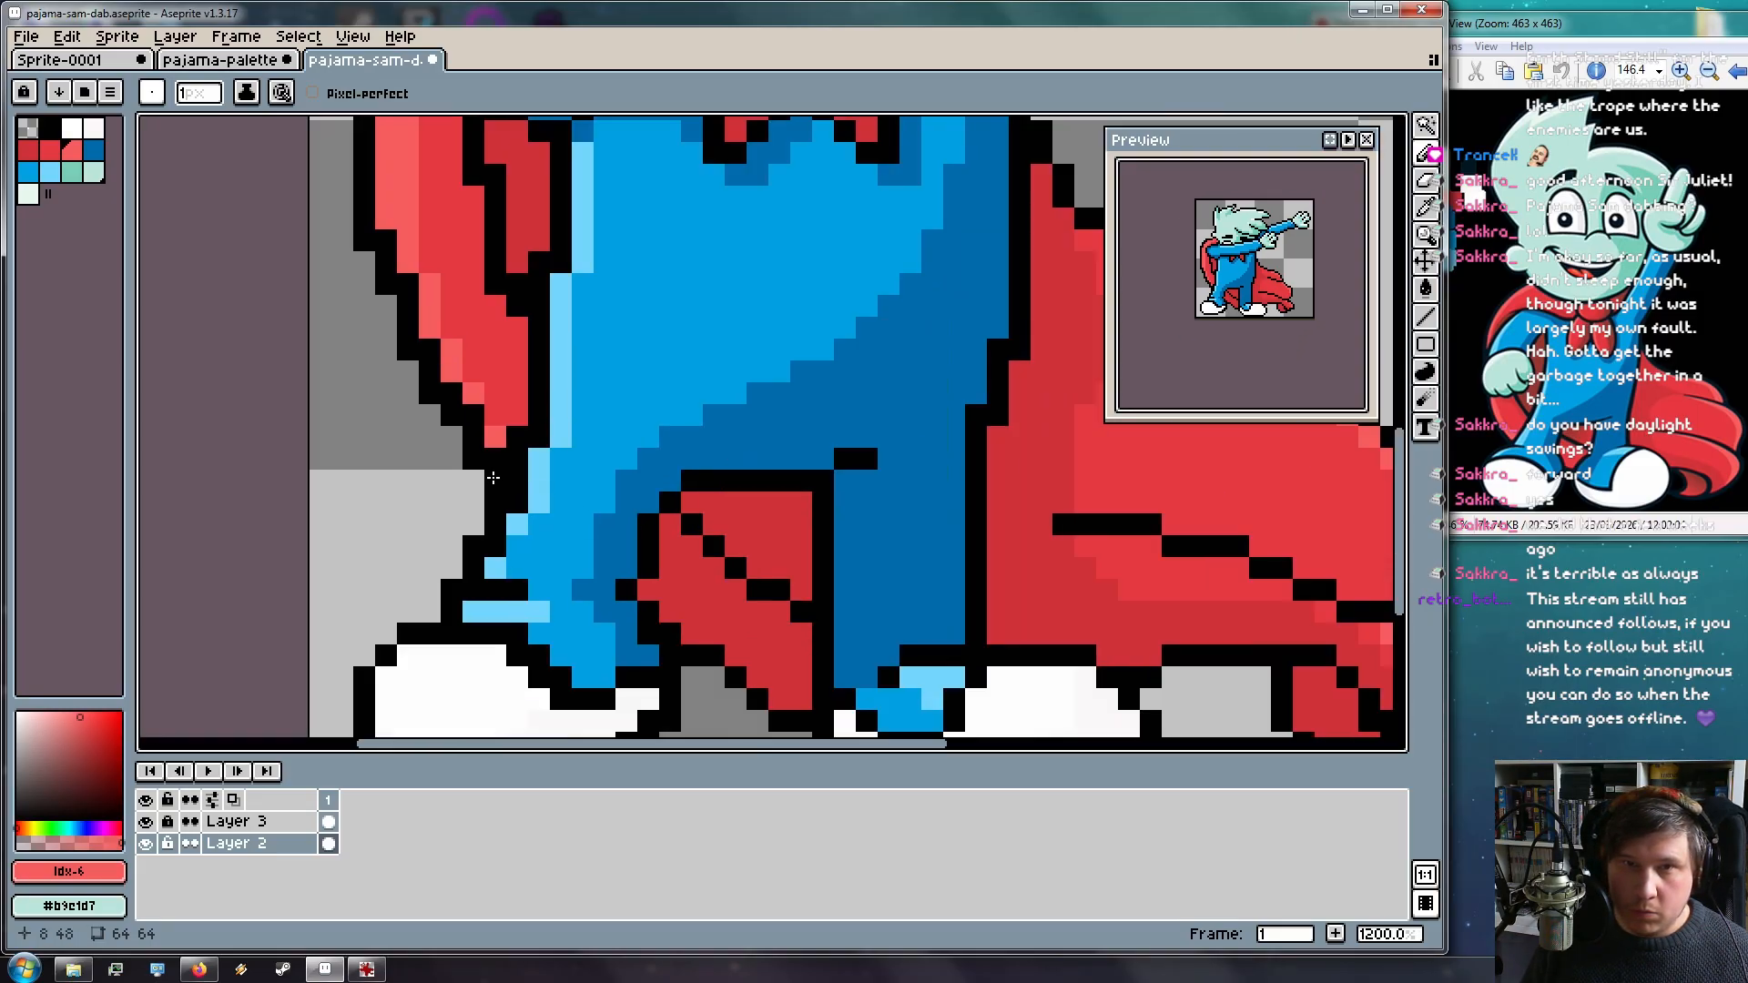
scroll(783, 608, up, 1)
key(bracketleft)
key(bracketleft)
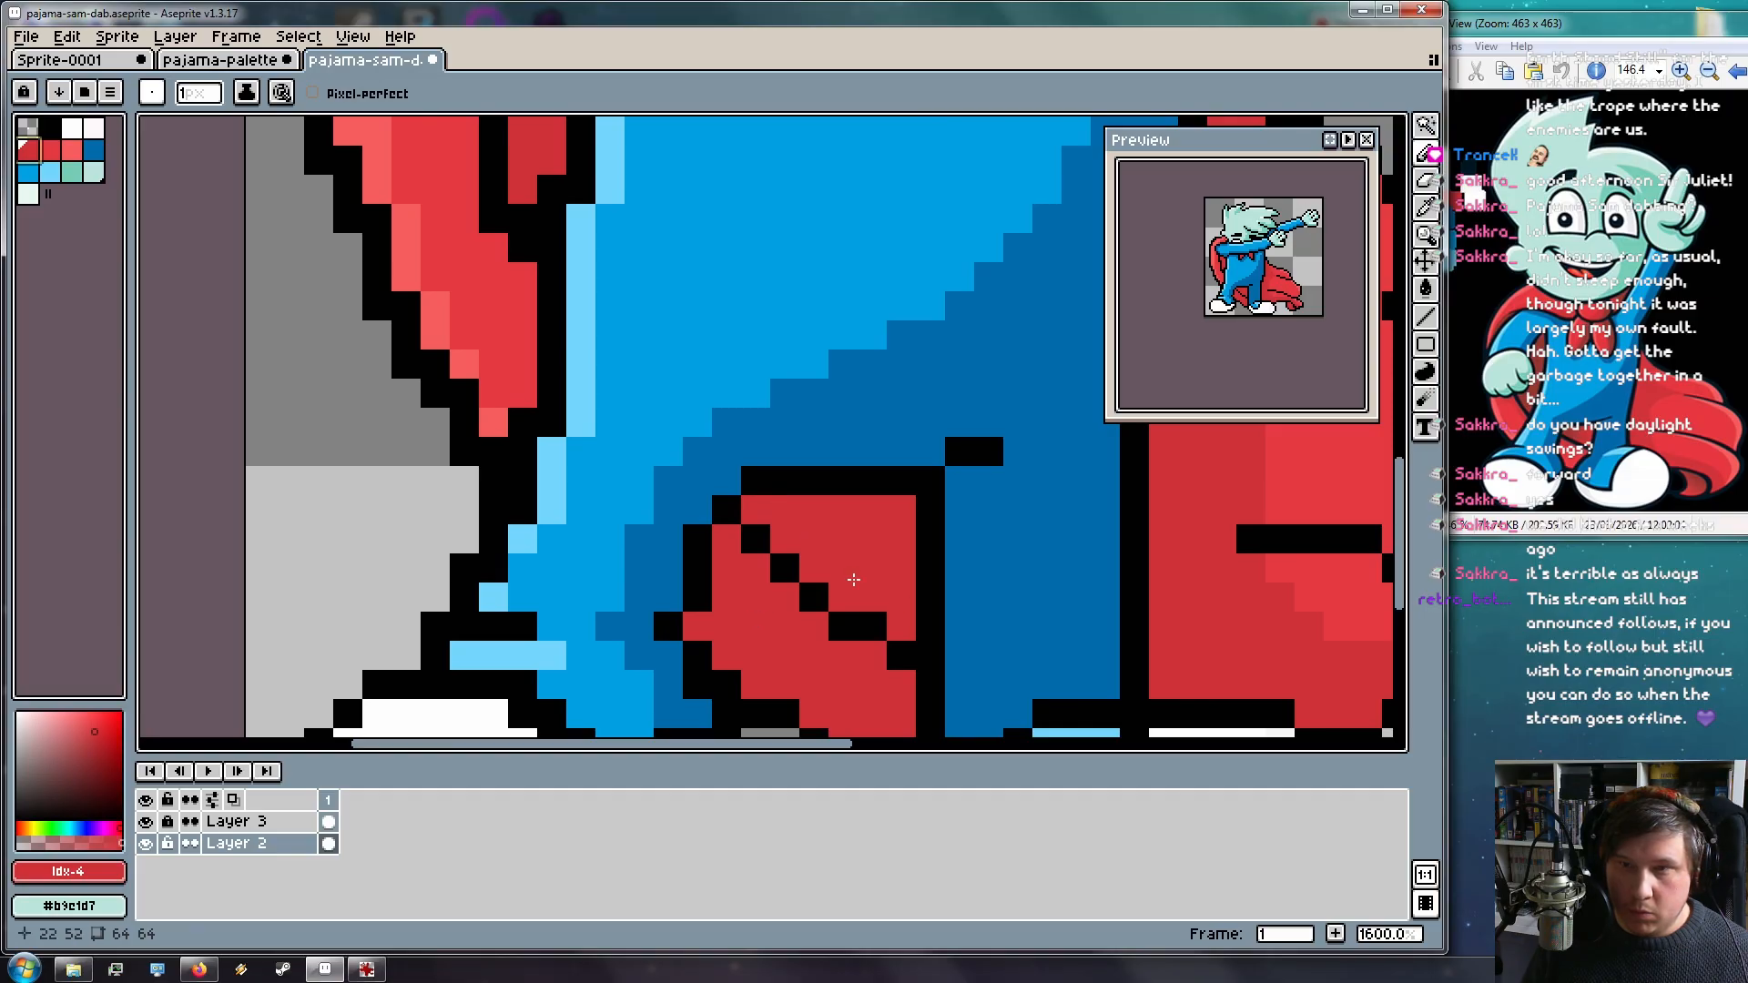
key(bracketright)
mouse_move(719, 519)
mouse_down()
mouse_move(643, 362)
mouse_move(620, 447)
mouse_up()
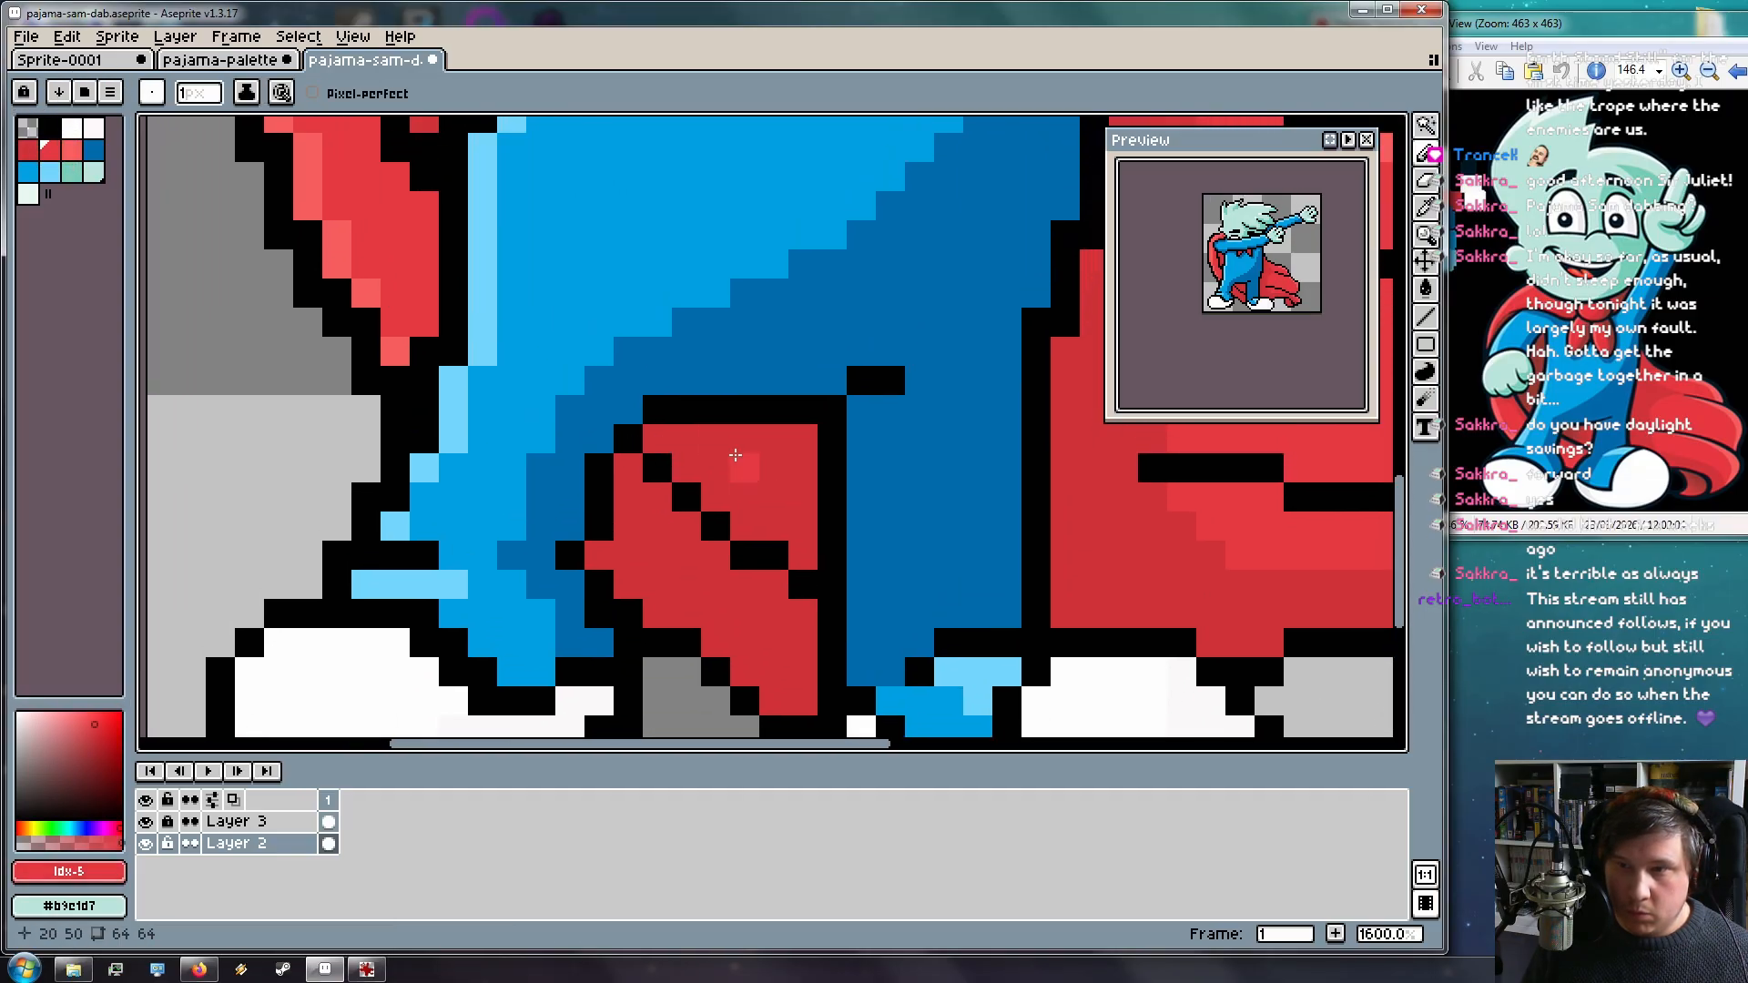
mouse_move(803, 440)
mouse_down()
mouse_move(806, 551)
mouse_move(797, 446)
mouse_move(802, 538)
mouse_move(803, 468)
mouse_up()
key(ctrl+z)
drag(776, 526, 776, 500)
drag(735, 626, 744, 550)
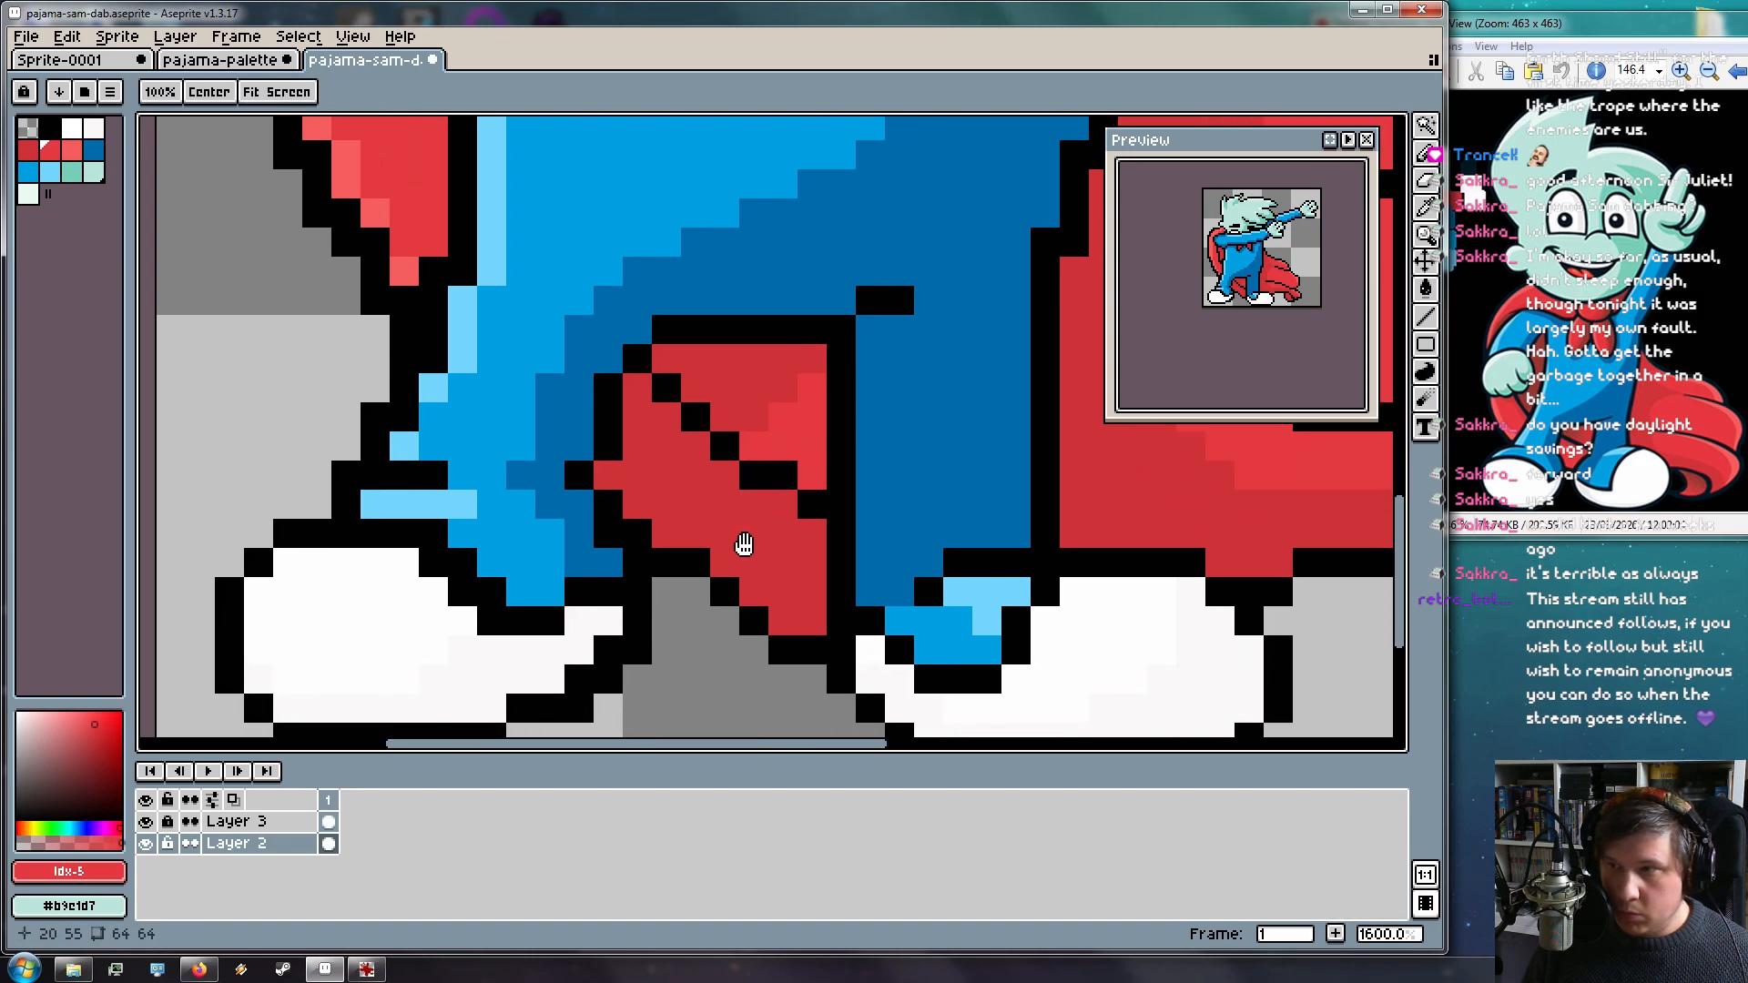
mouse_move(664, 481)
mouse_down()
mouse_move(798, 566)
mouse_move(774, 608)
mouse_move(745, 583)
mouse_move(806, 593)
mouse_move(805, 561)
mouse_move(727, 542)
mouse_move(729, 558)
mouse_move(668, 532)
mouse_move(675, 497)
mouse_move(704, 518)
mouse_move(669, 481)
mouse_up()
key(ctrl+z)
drag(662, 547, 618, 488)
scroll(746, 571, down, 3)
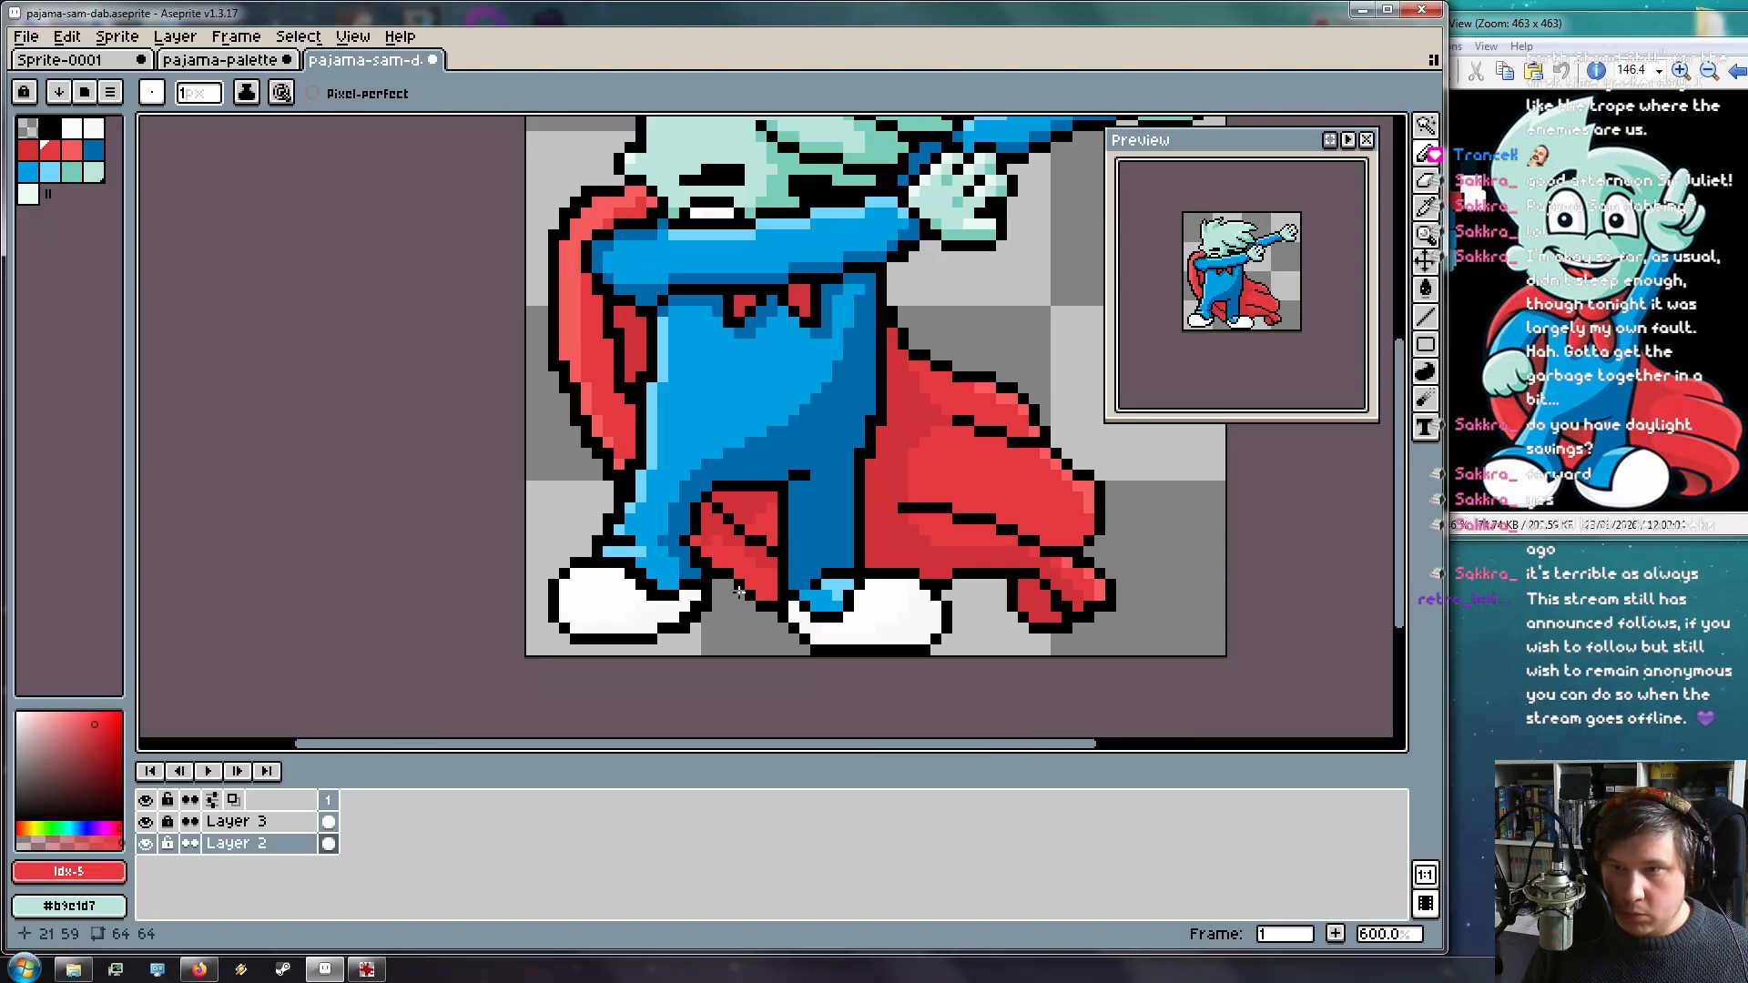
scroll(719, 556, up, 4)
scroll(695, 542, down, 6)
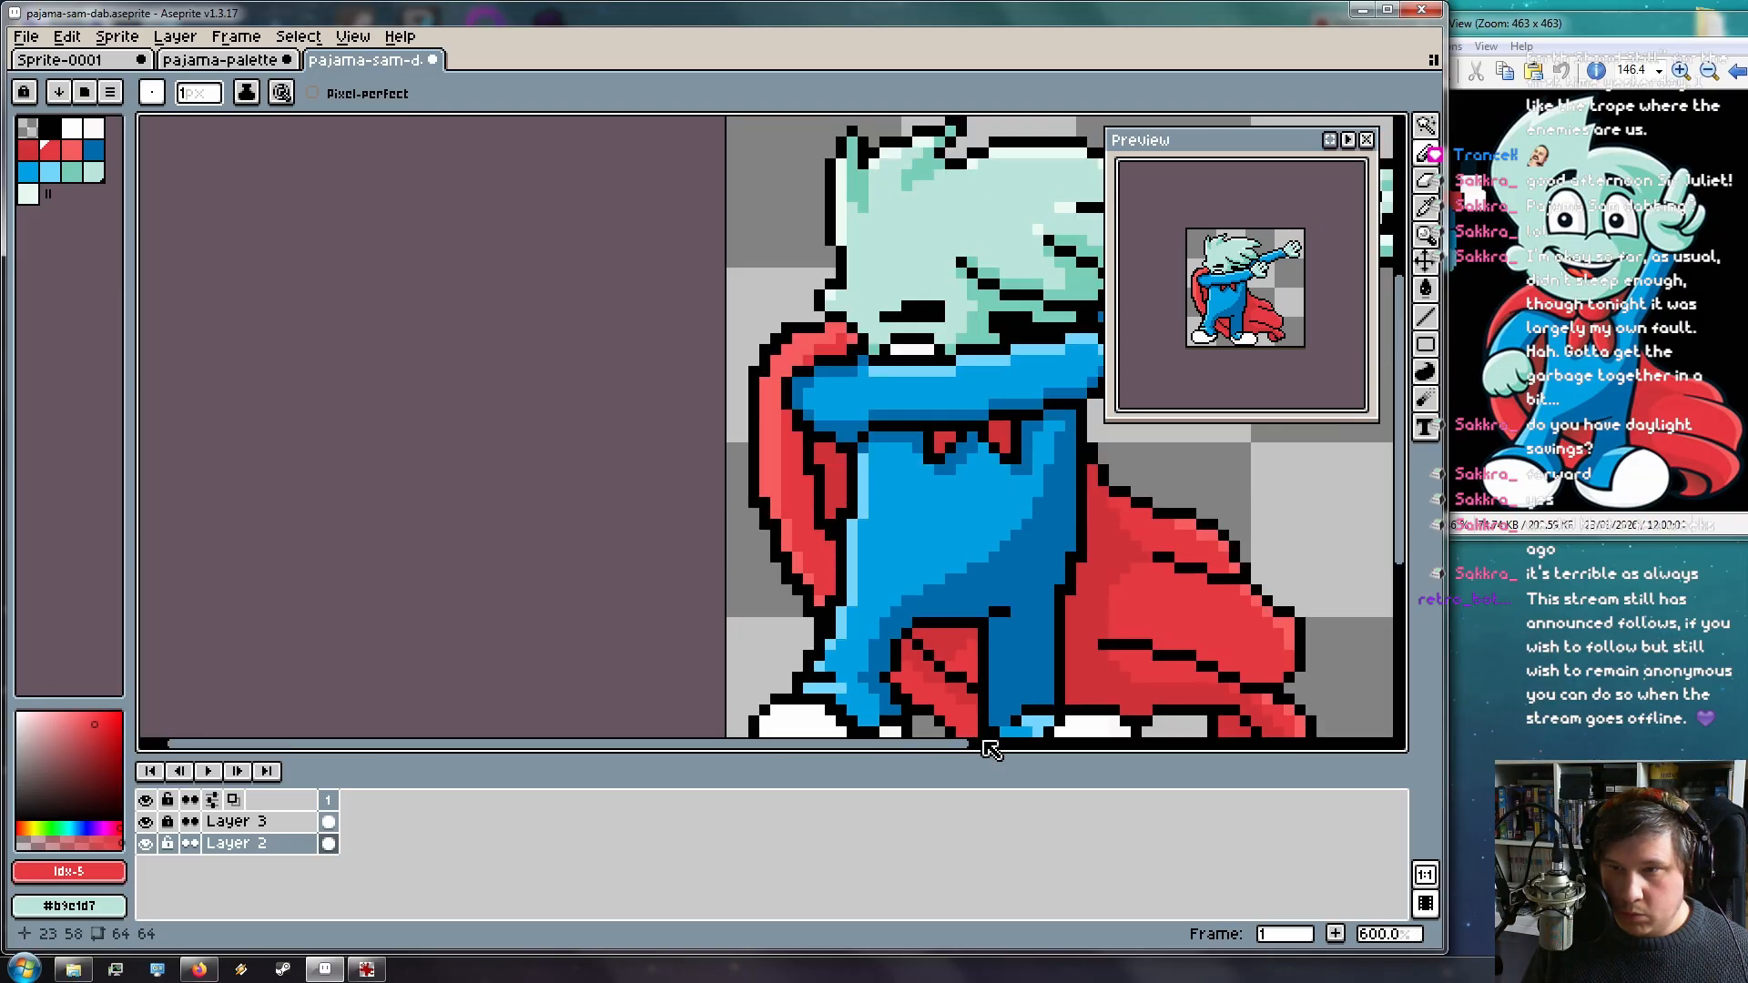
drag(919, 564, 562, 412)
scroll(601, 404, down, 4)
scroll(587, 371, up, 2)
scroll(579, 373, up, 5)
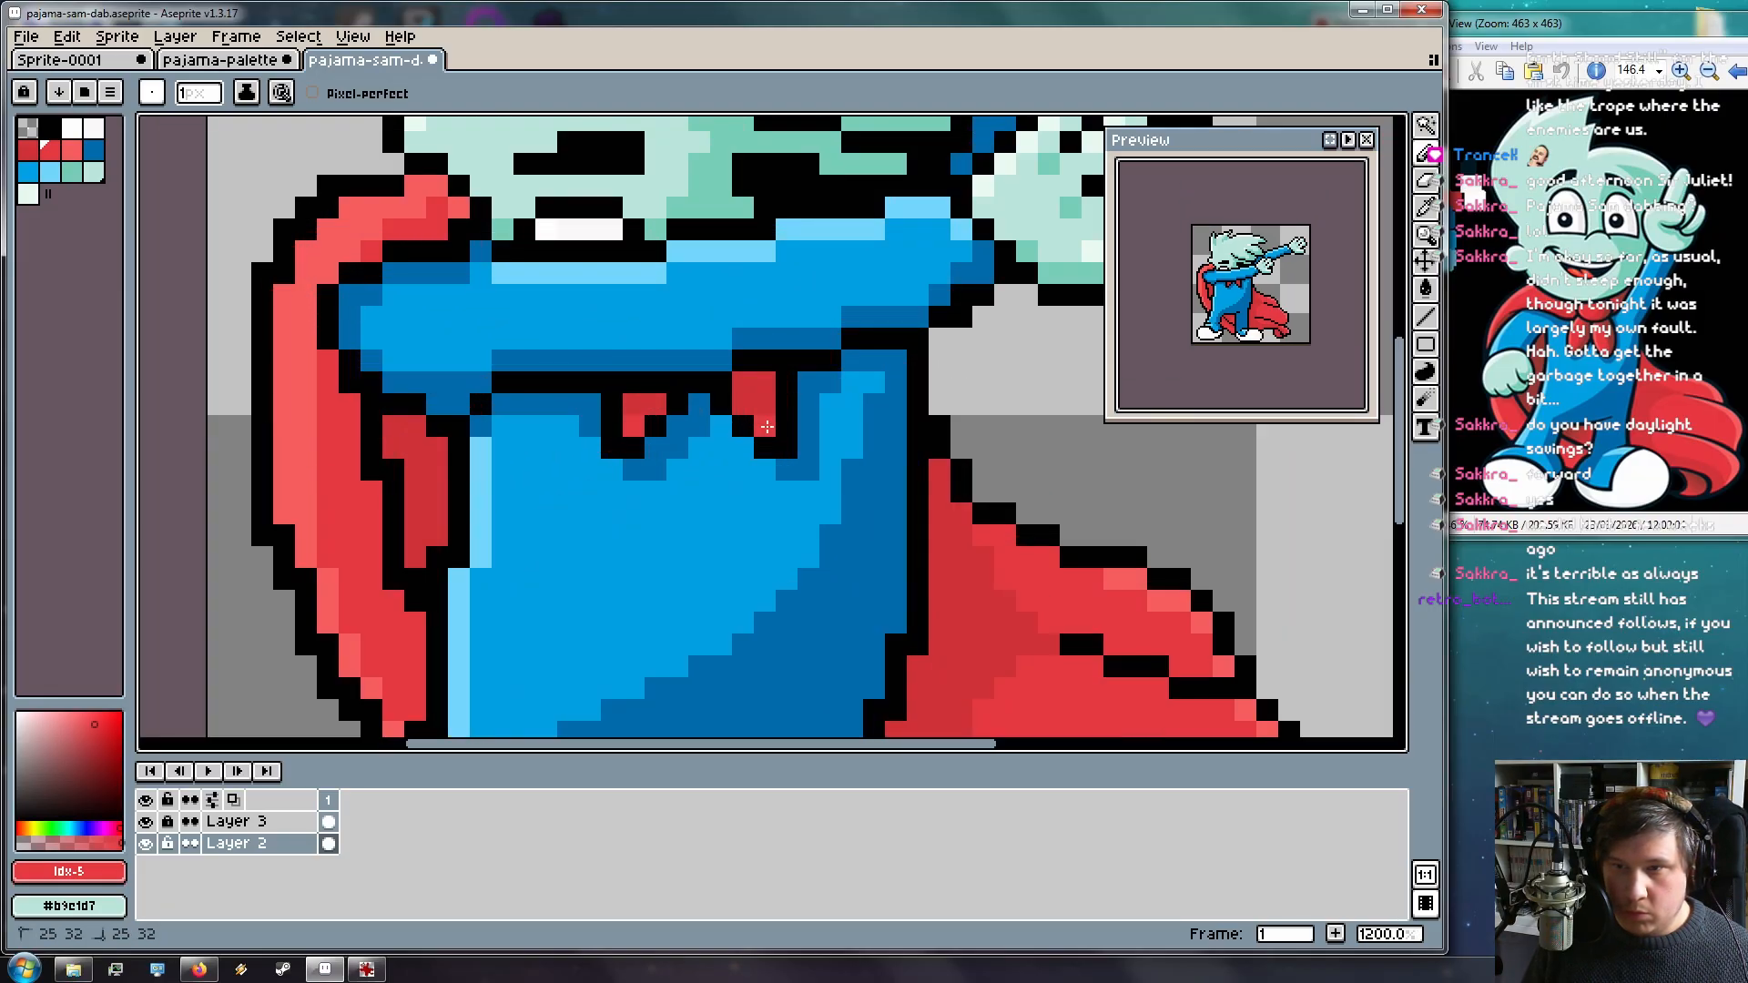
scroll(865, 633, down, 5)
drag(853, 608, 776, 519)
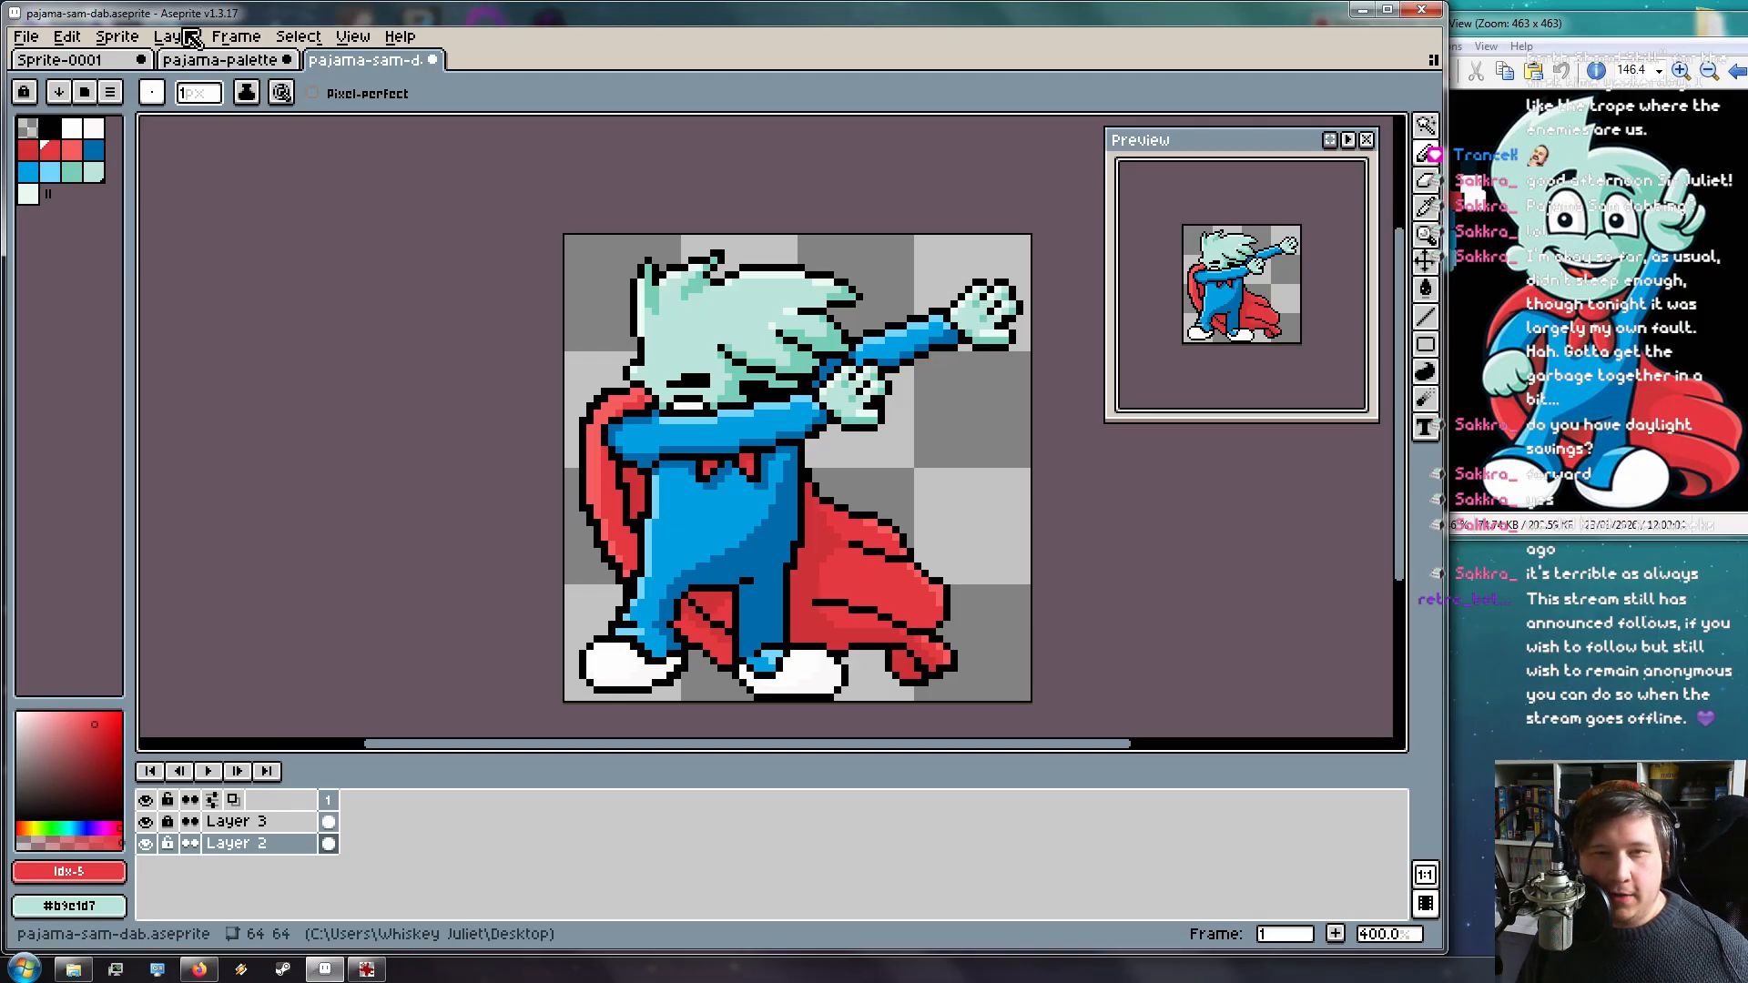
key(ctrl+a)
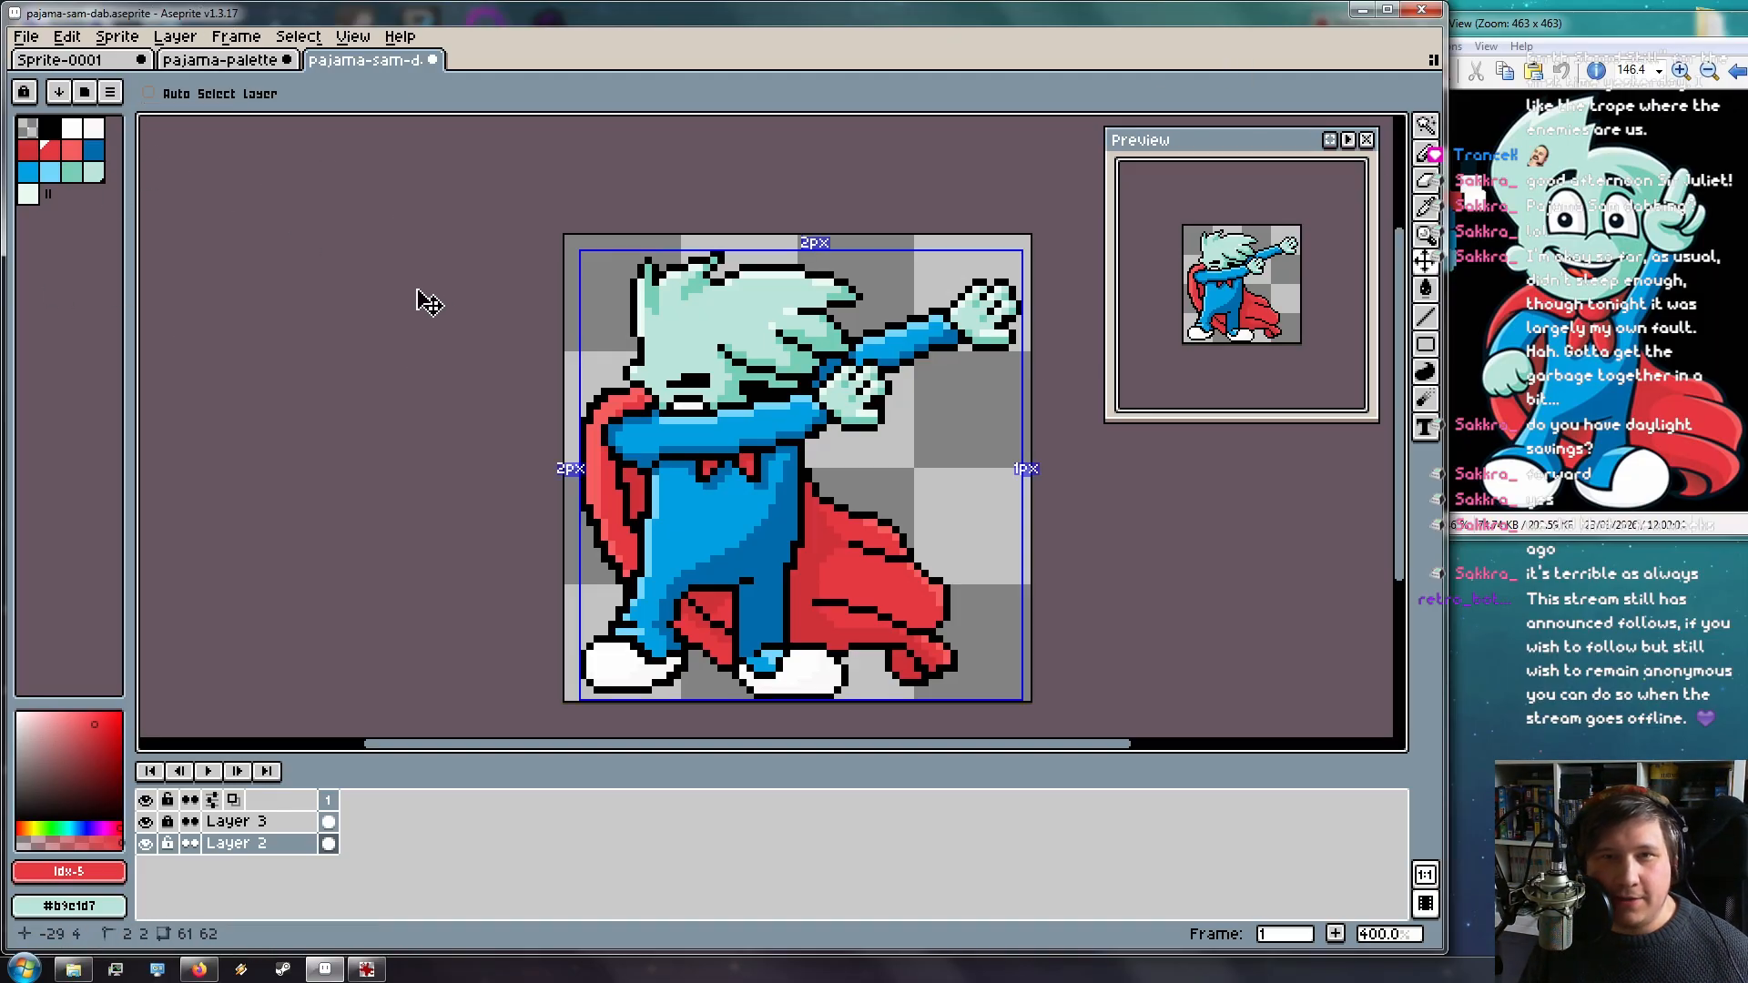
key(ctrl+d)
key(ctrl+a)
key(ctrl+d)
click(26, 38)
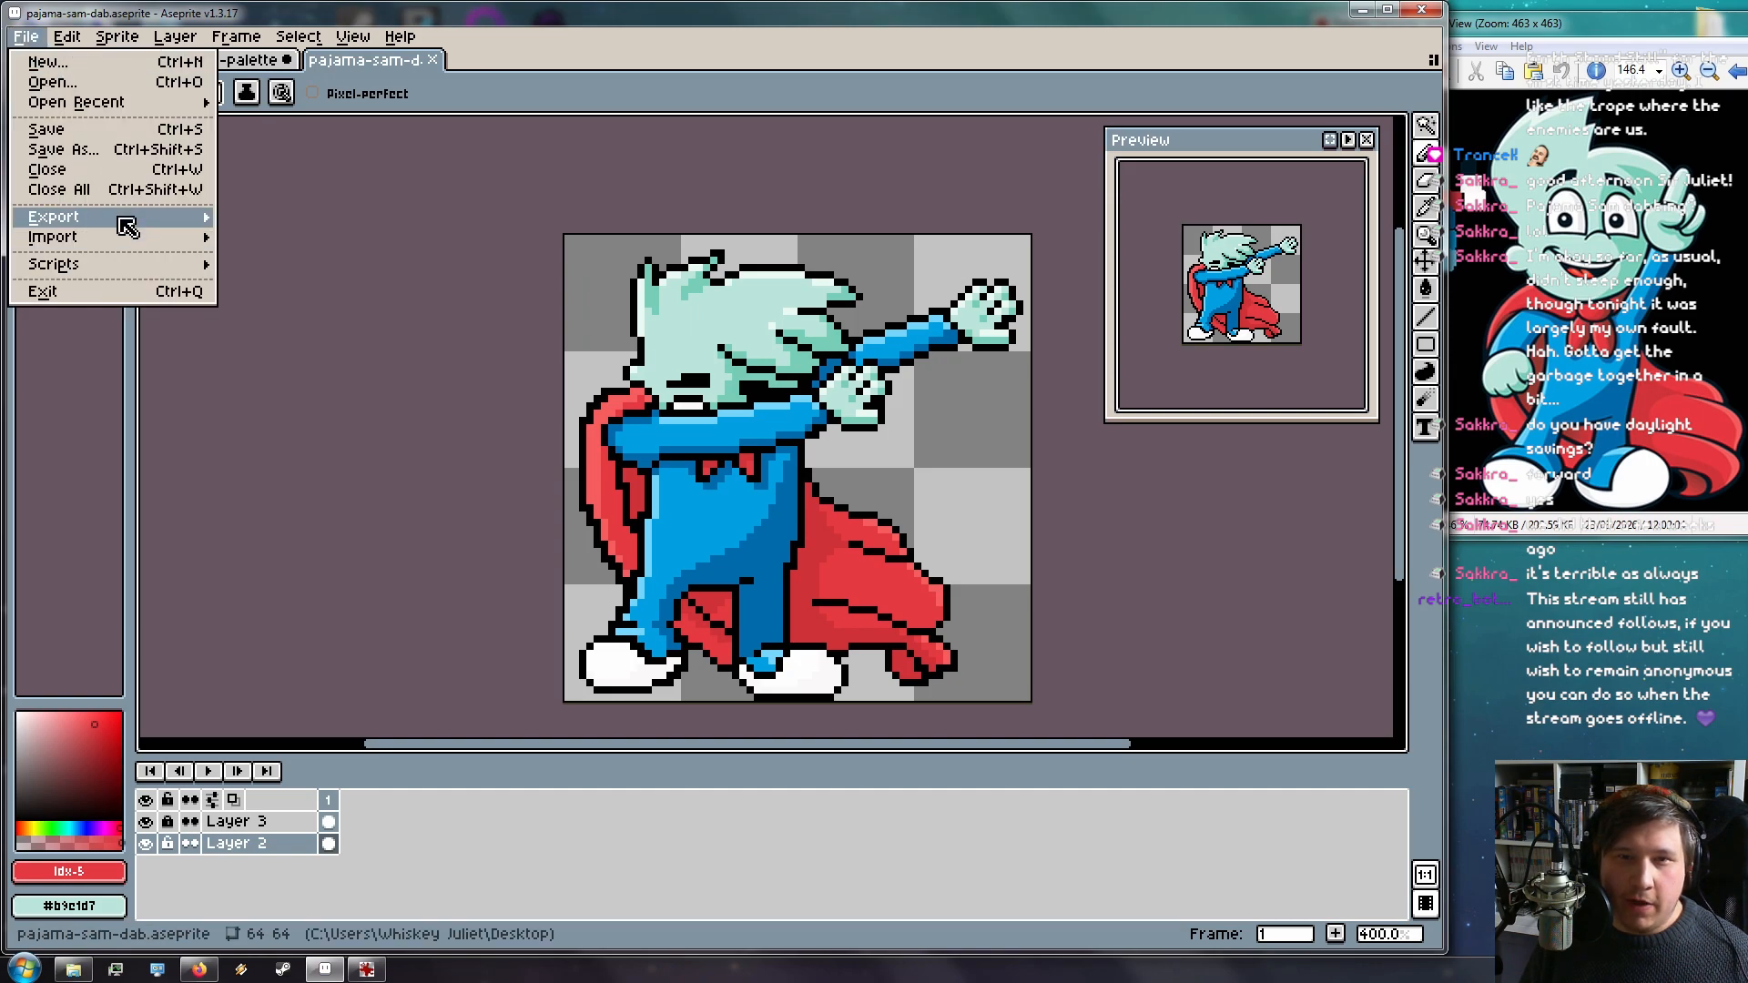
mouse_move(178, 219)
click(260, 219)
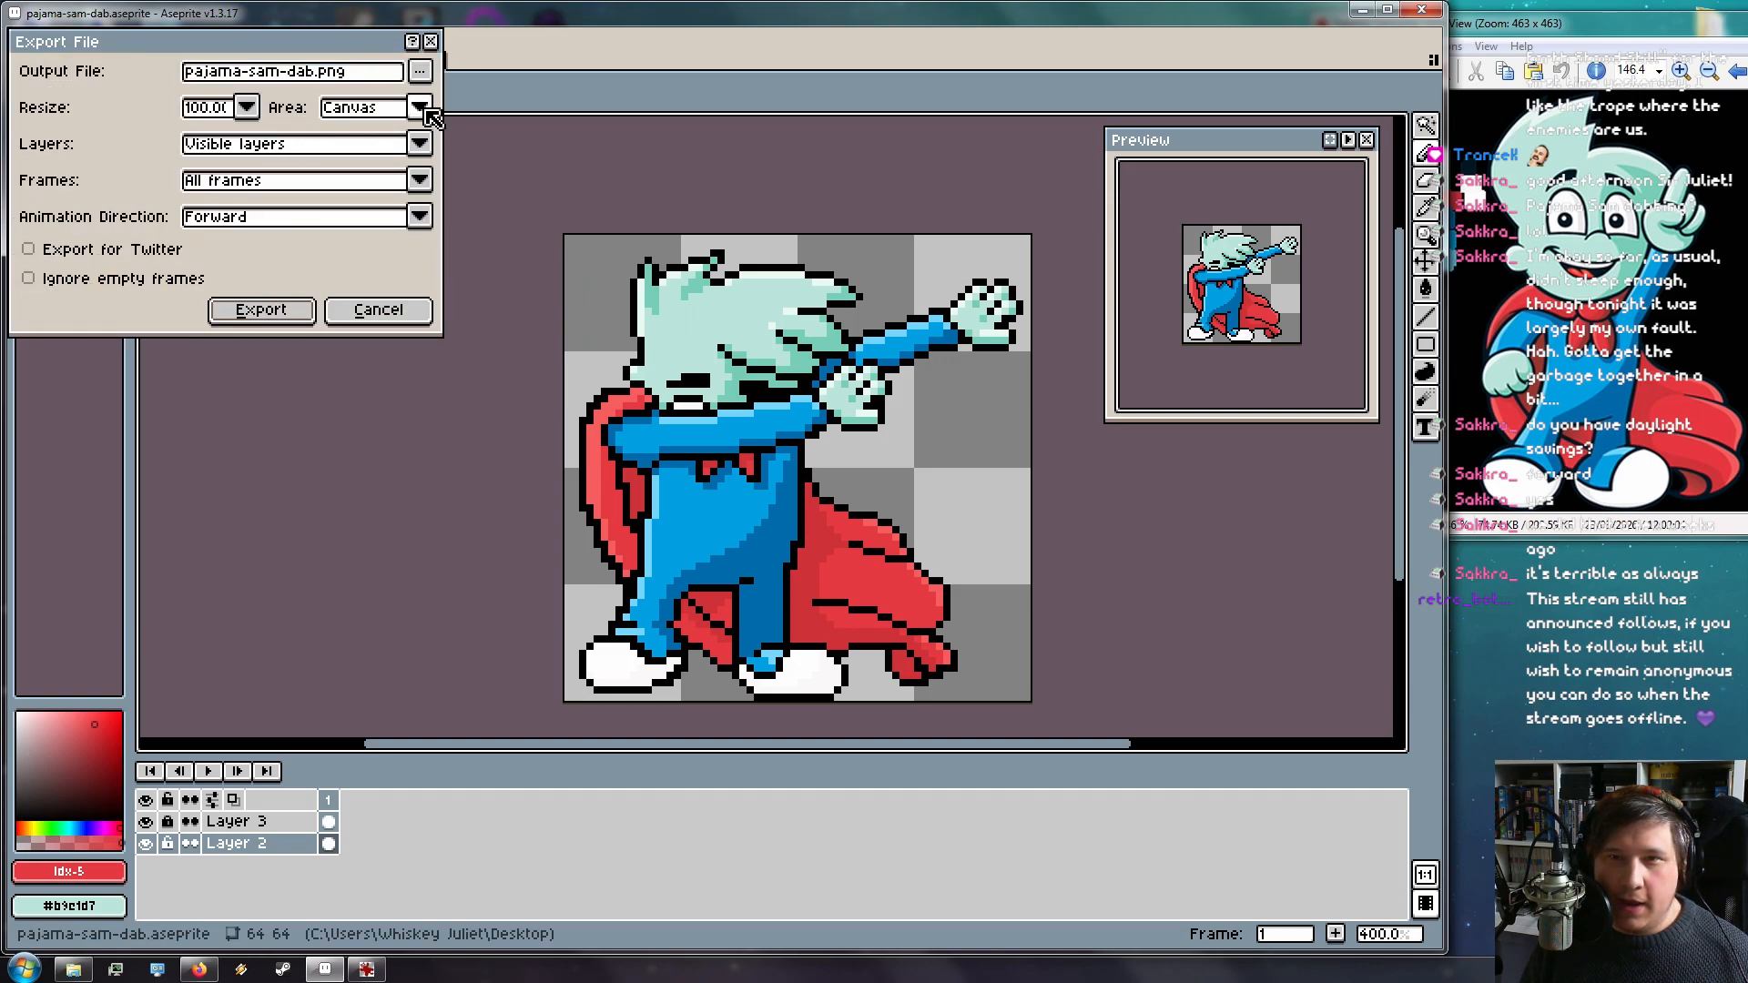
click(218, 108)
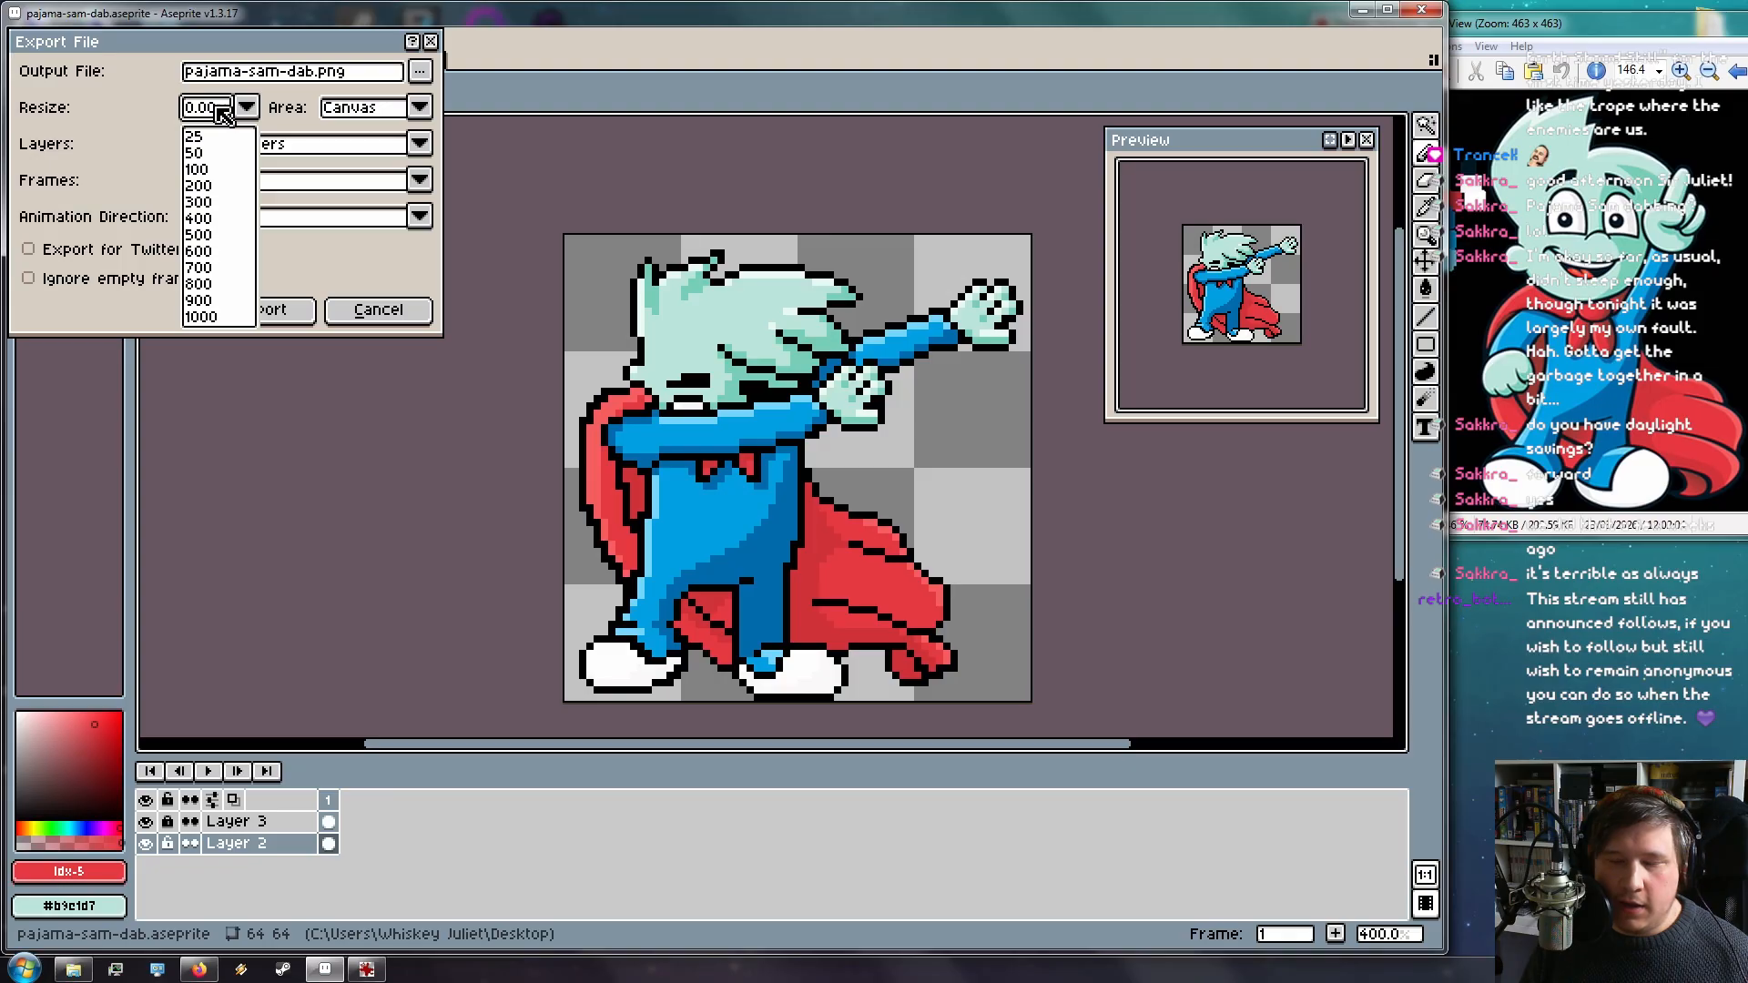
click(228, 109)
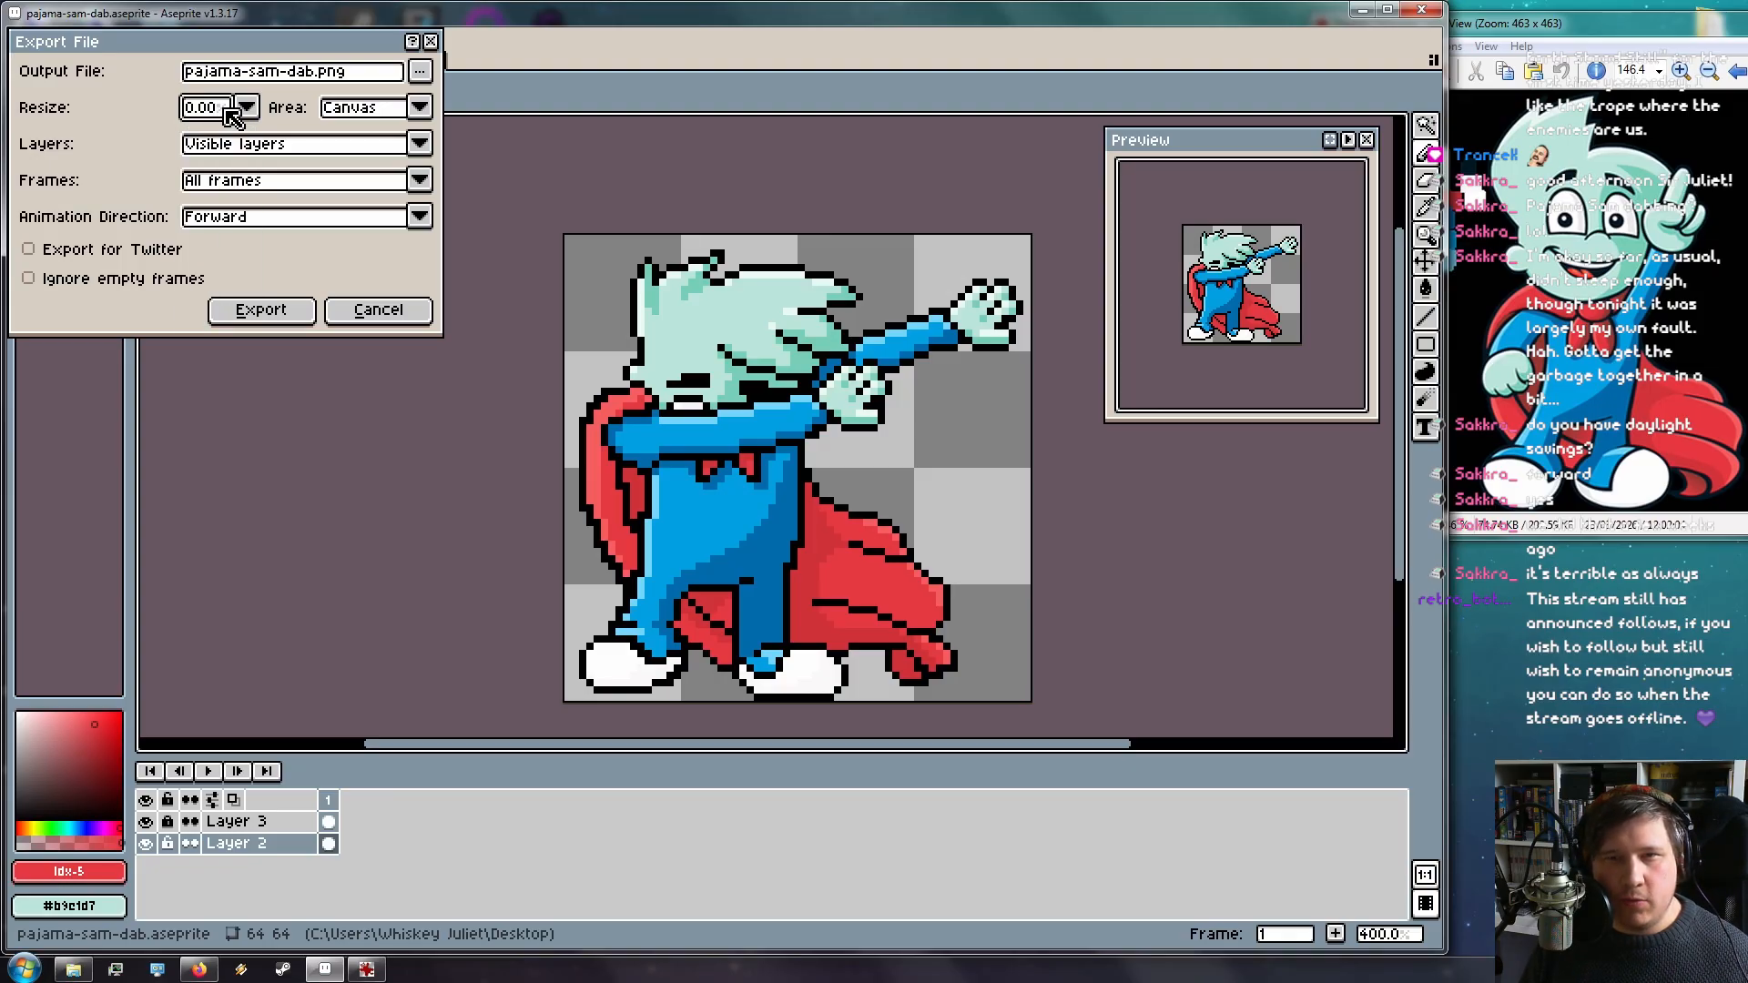
click(228, 114)
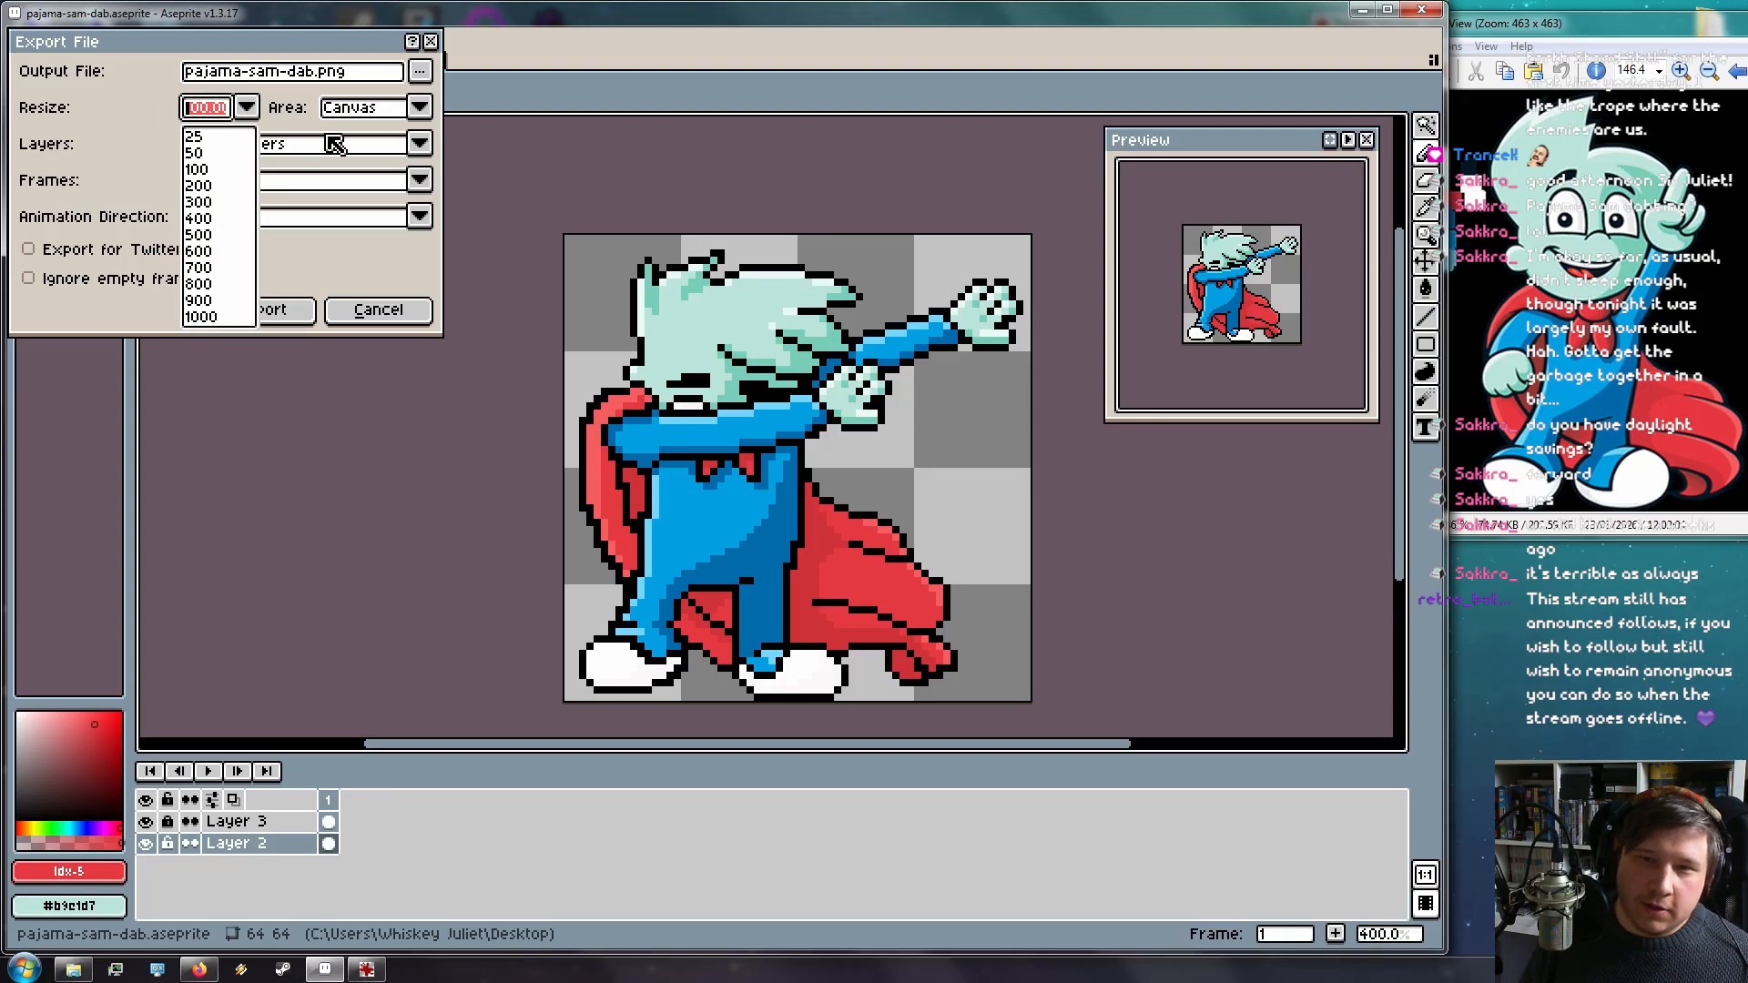
click(206, 218)
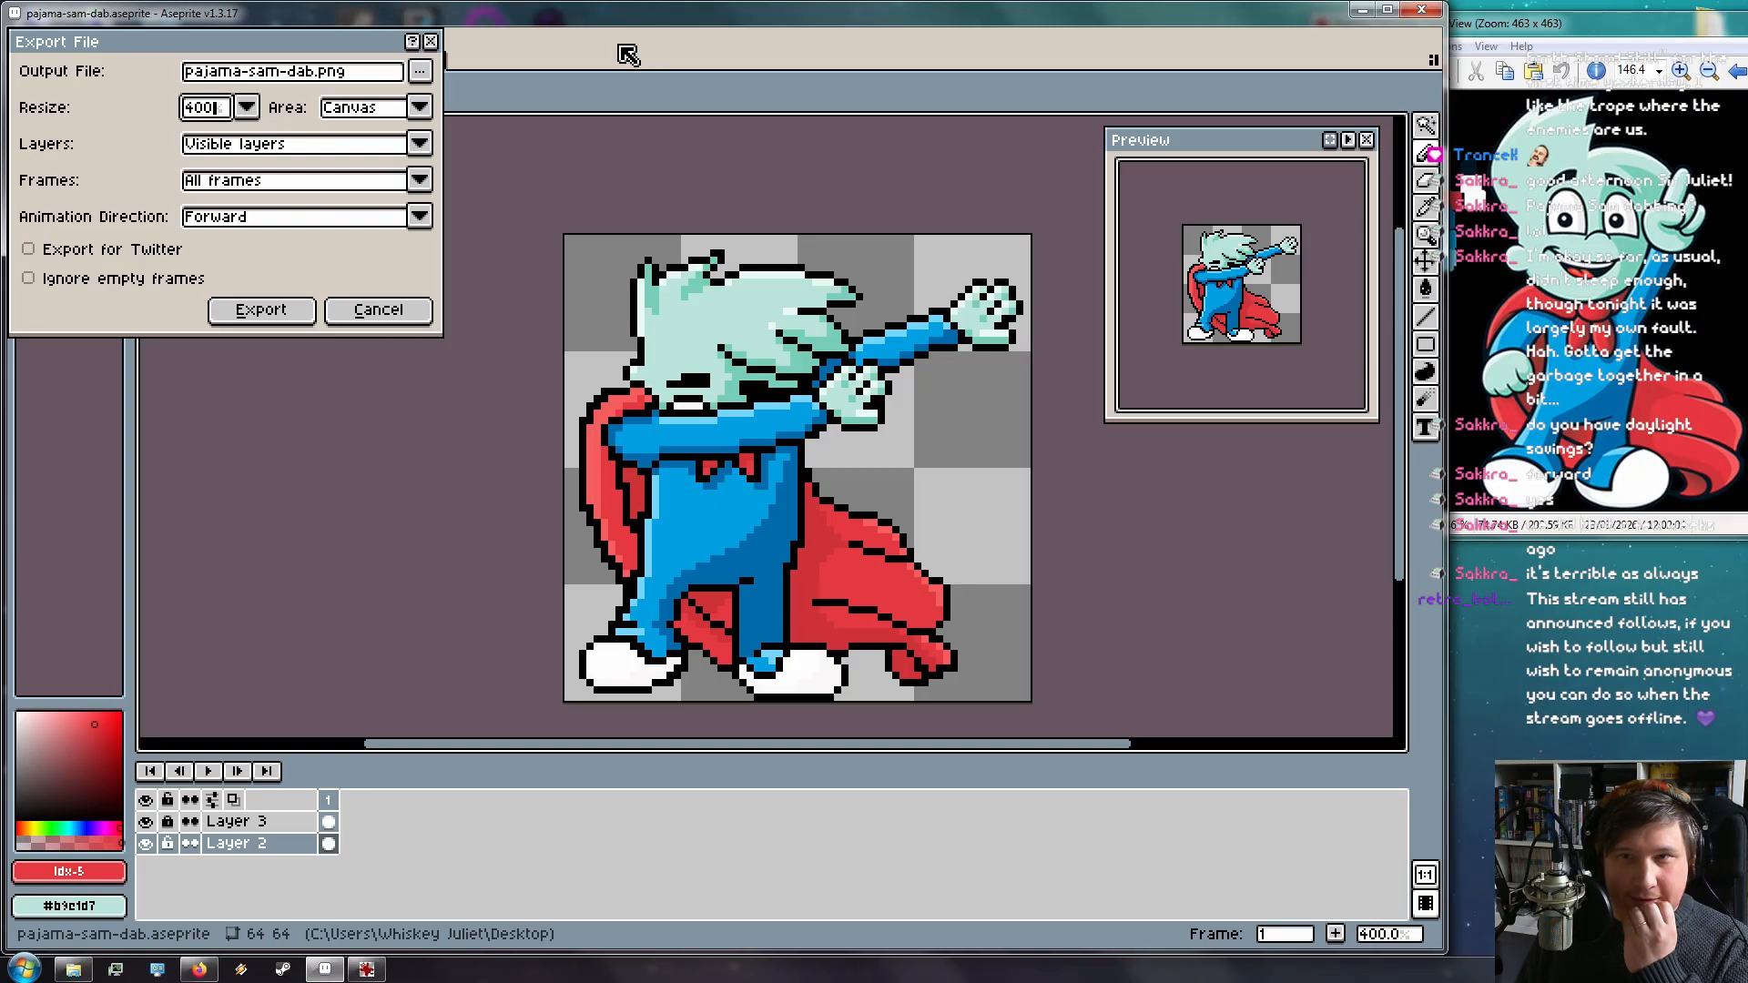
click(382, 312)
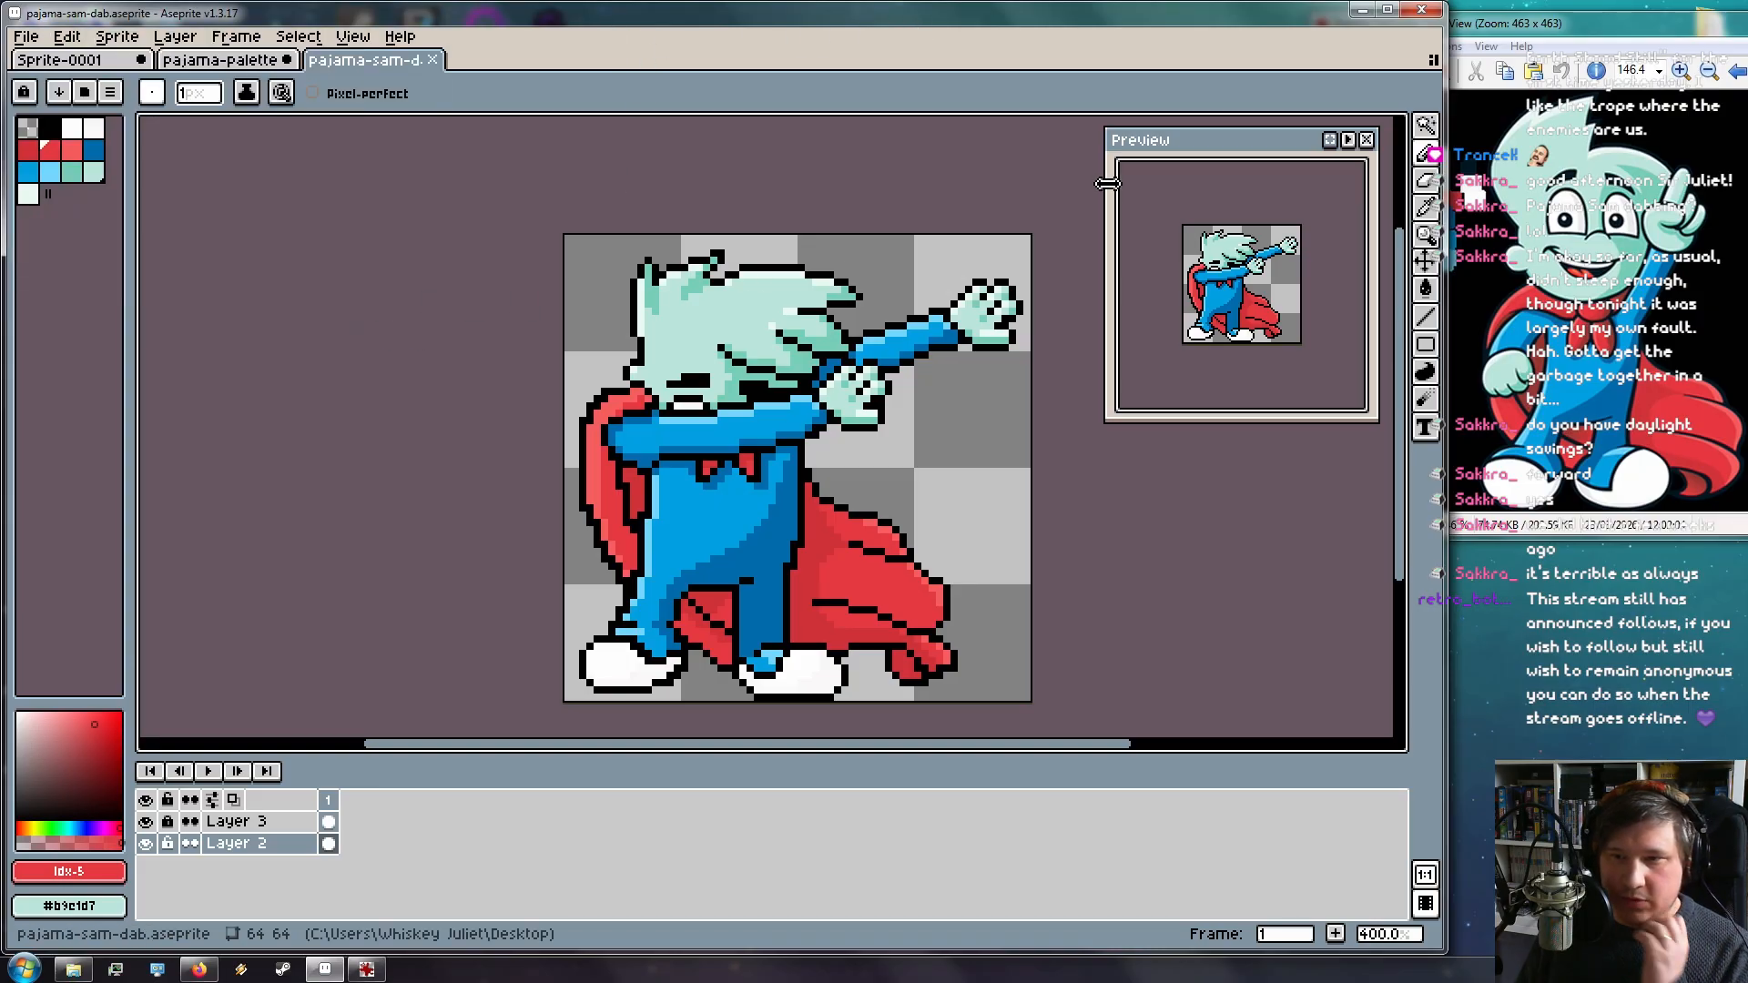
Select the whole 64x64 canvas, make Layer 3 active and save the sprite
drag(1426, 123, 1286, 128)
drag(532, 224, 1081, 714)
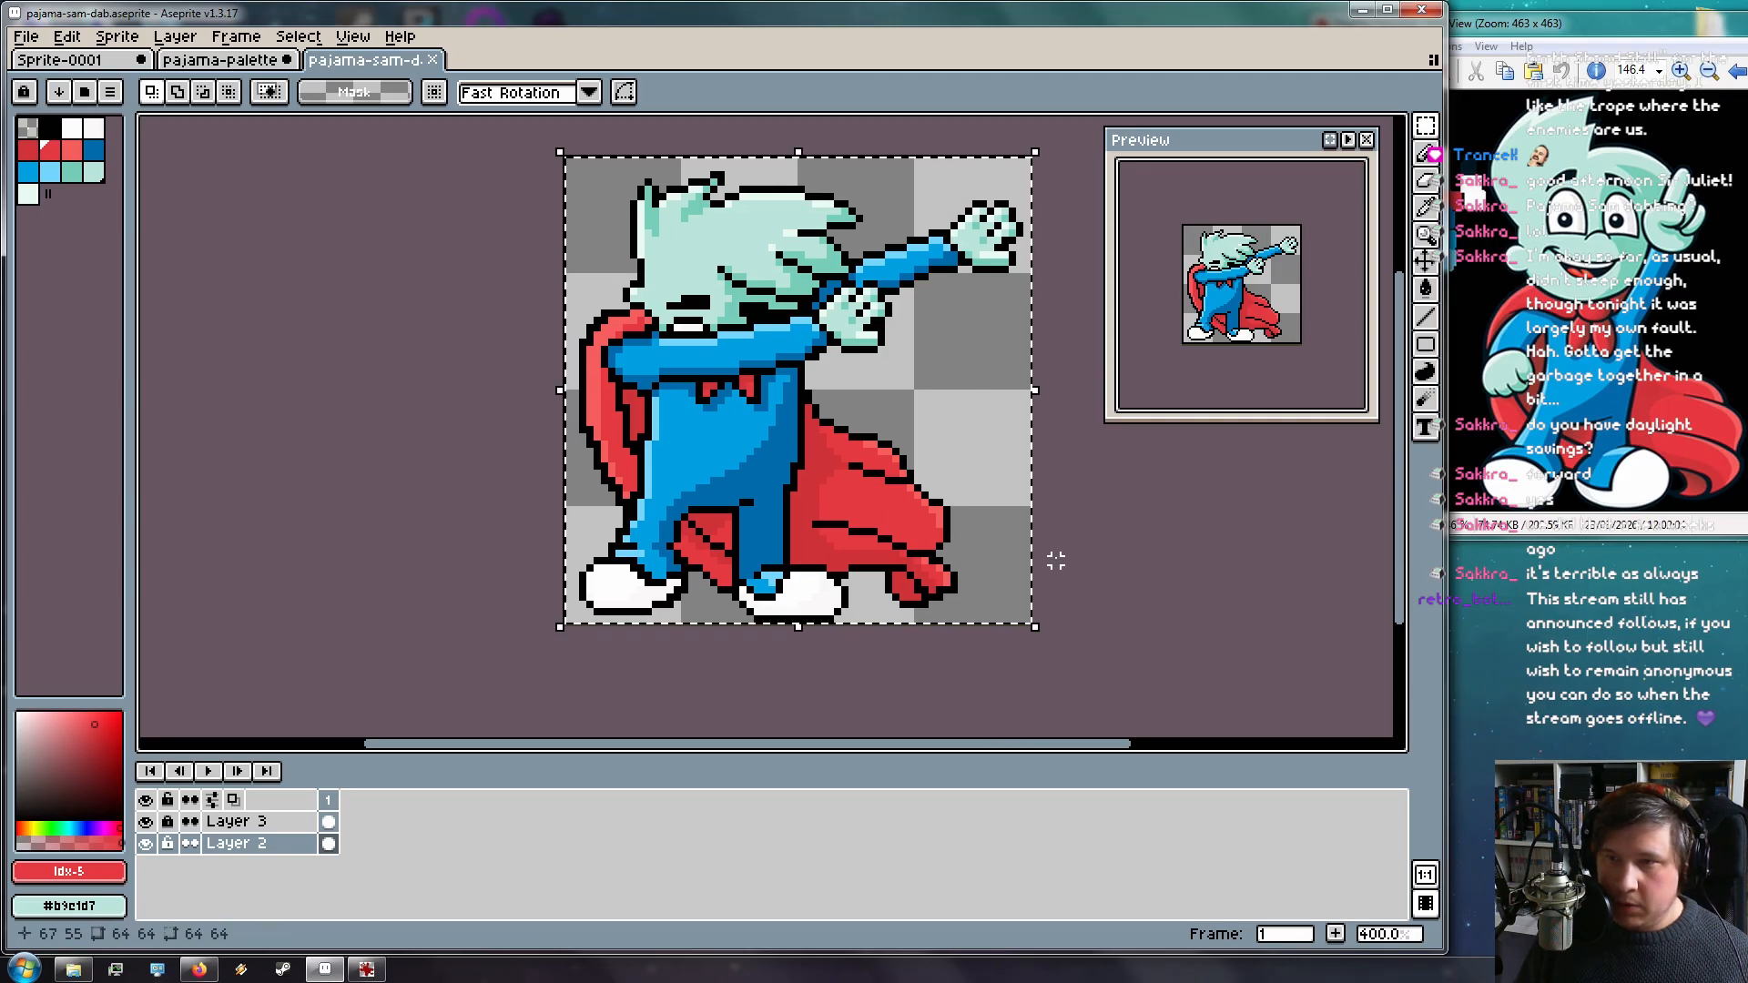
key(Up)
key(Escape)
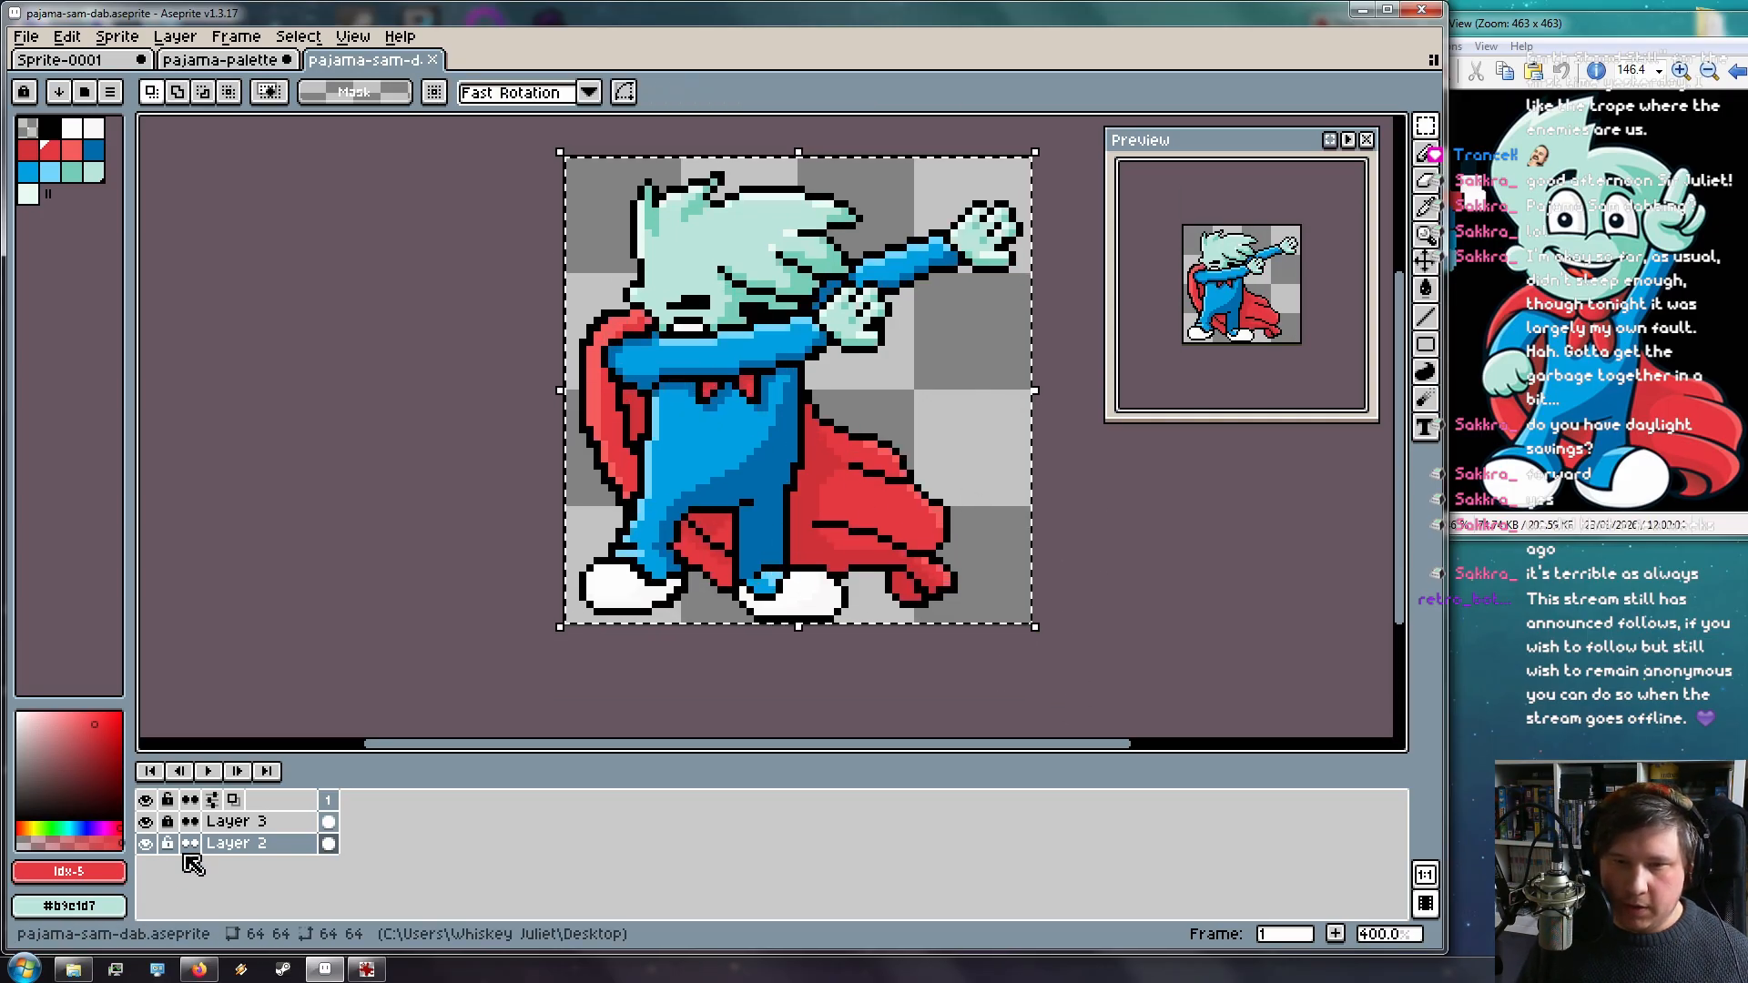
click(222, 825)
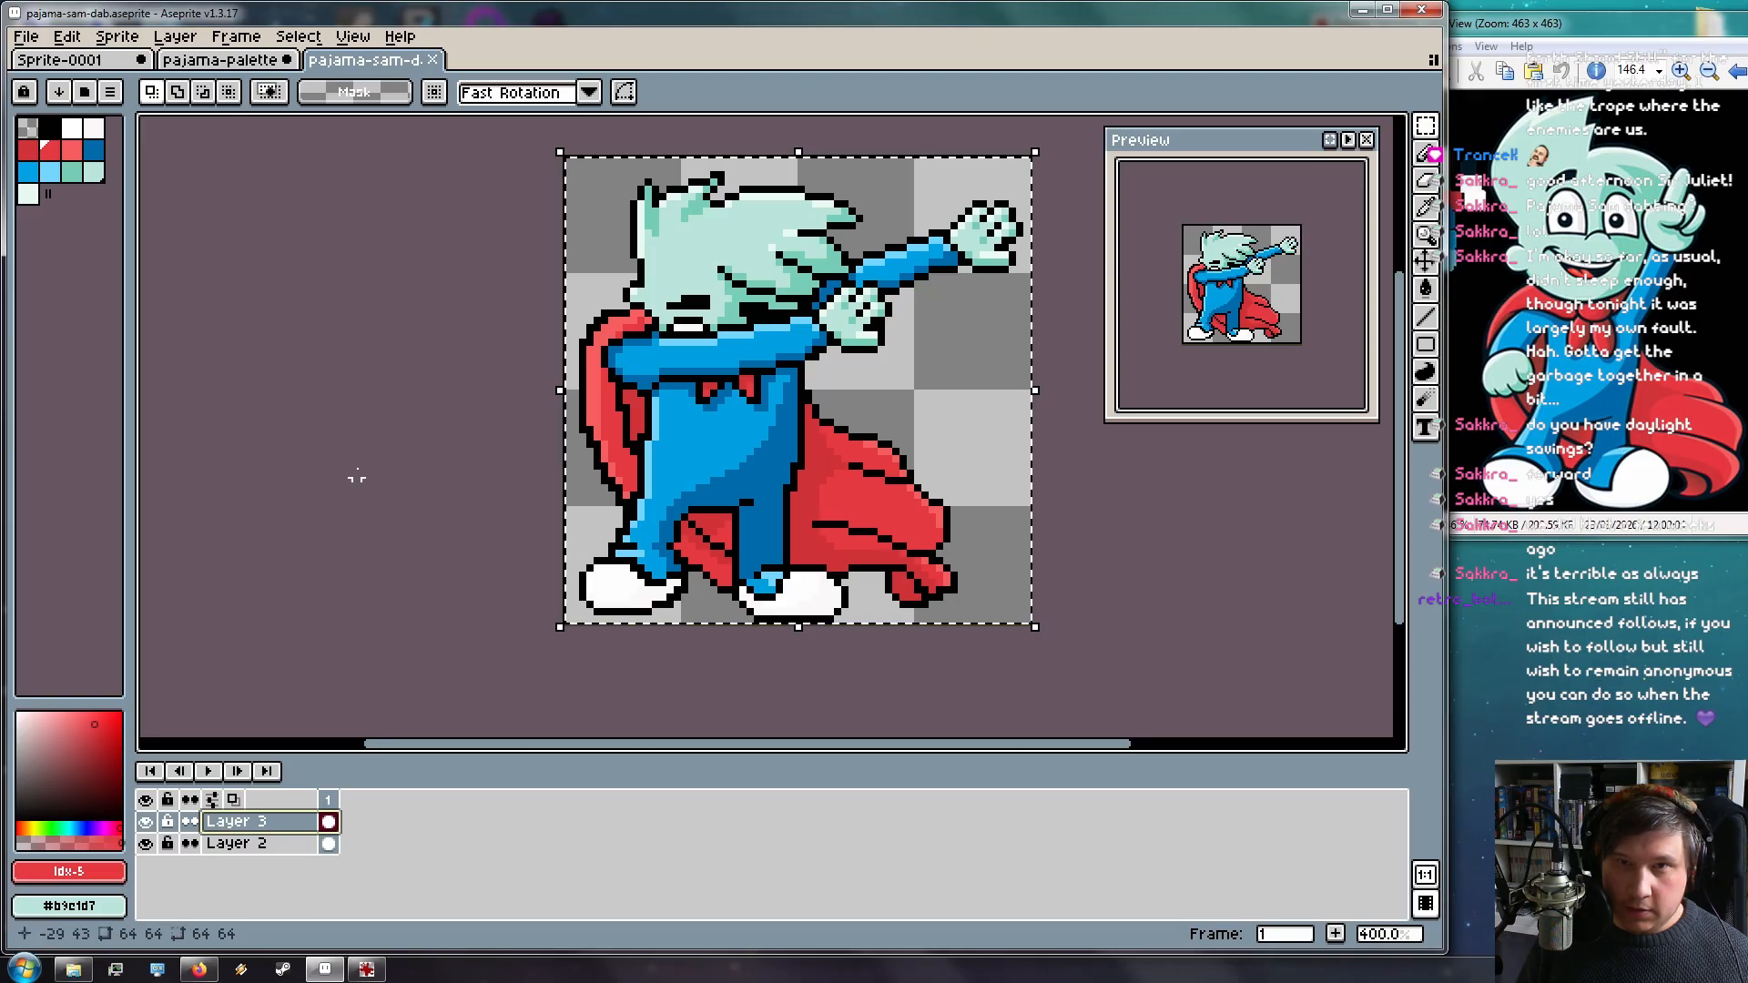
key(ctrl+s)
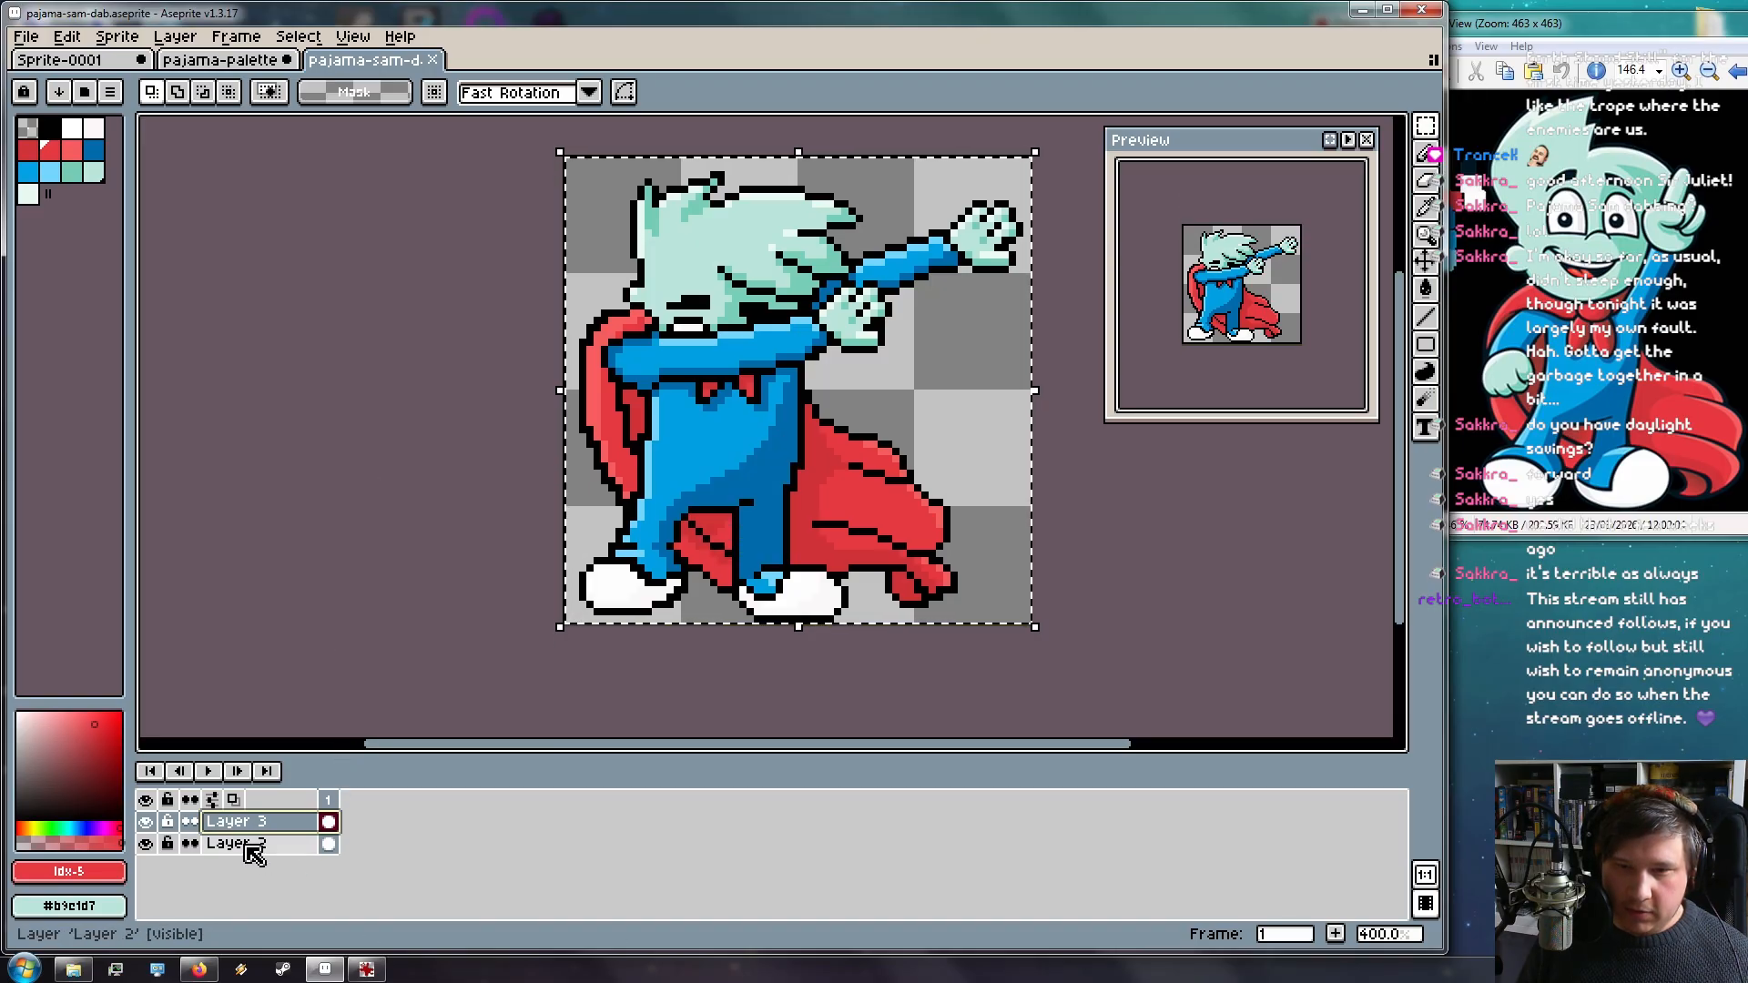
Merge Layer 3 down into Layer 2, drop the selection and recenter the sprite
right_click(244, 826)
click(336, 892)
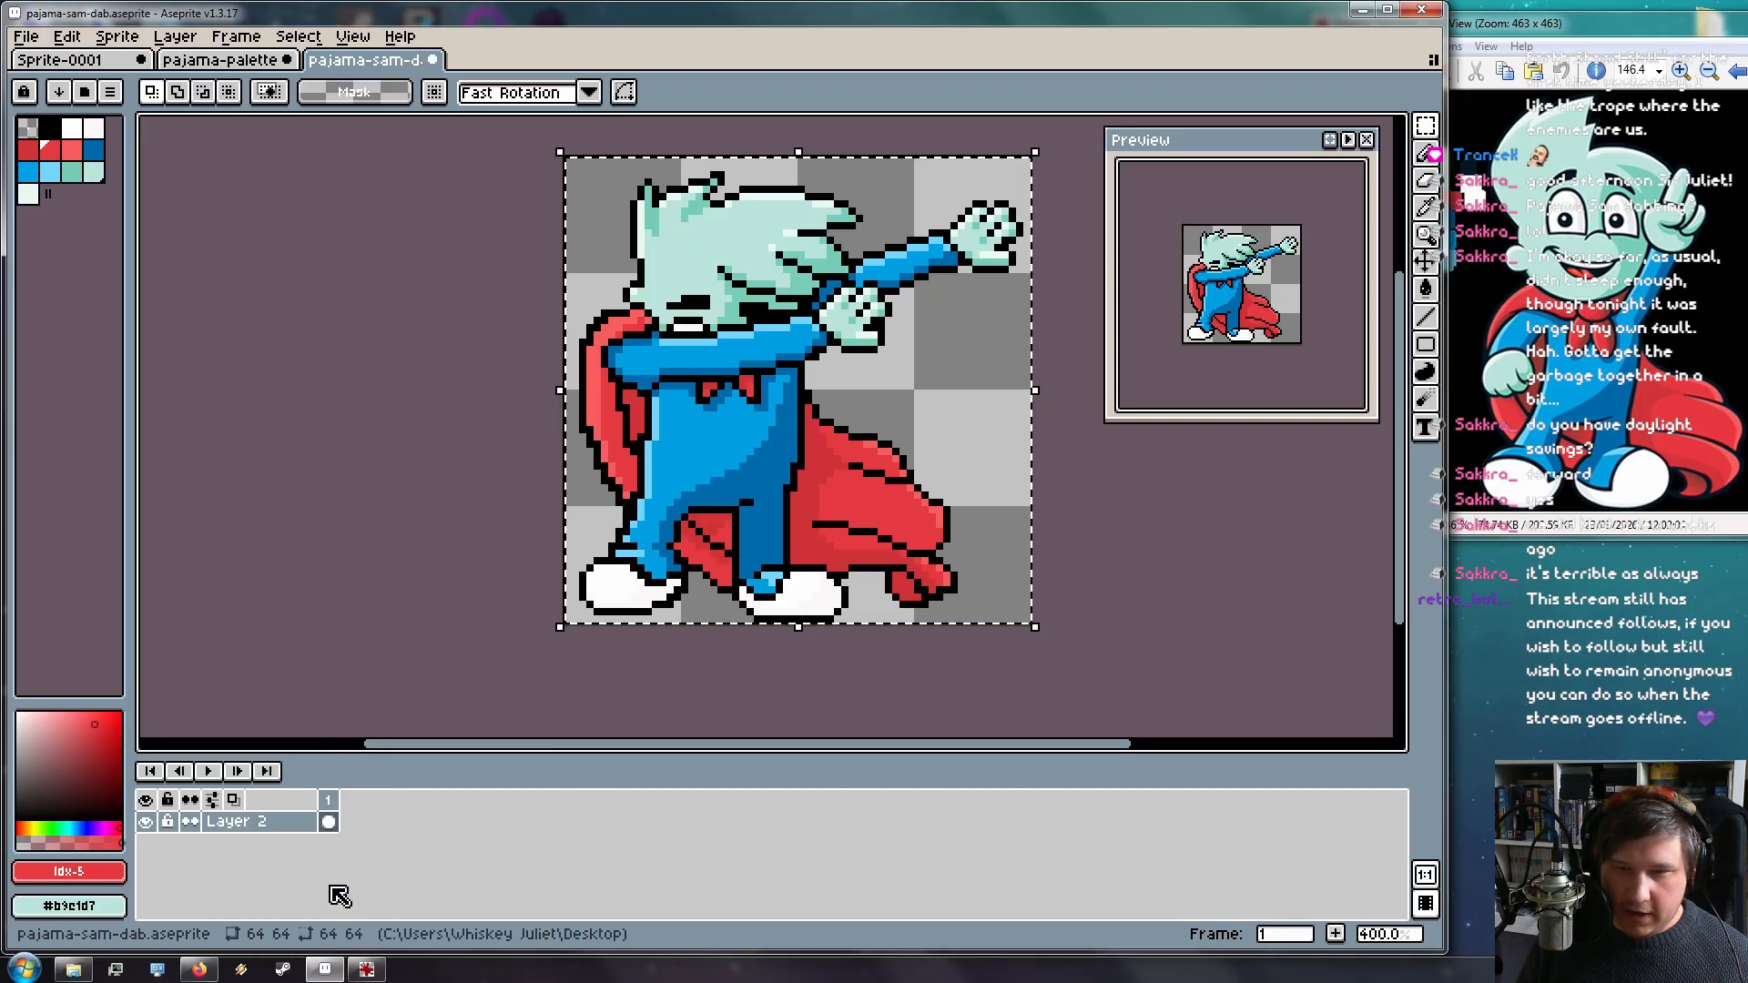
key(Up)
click(414, 616)
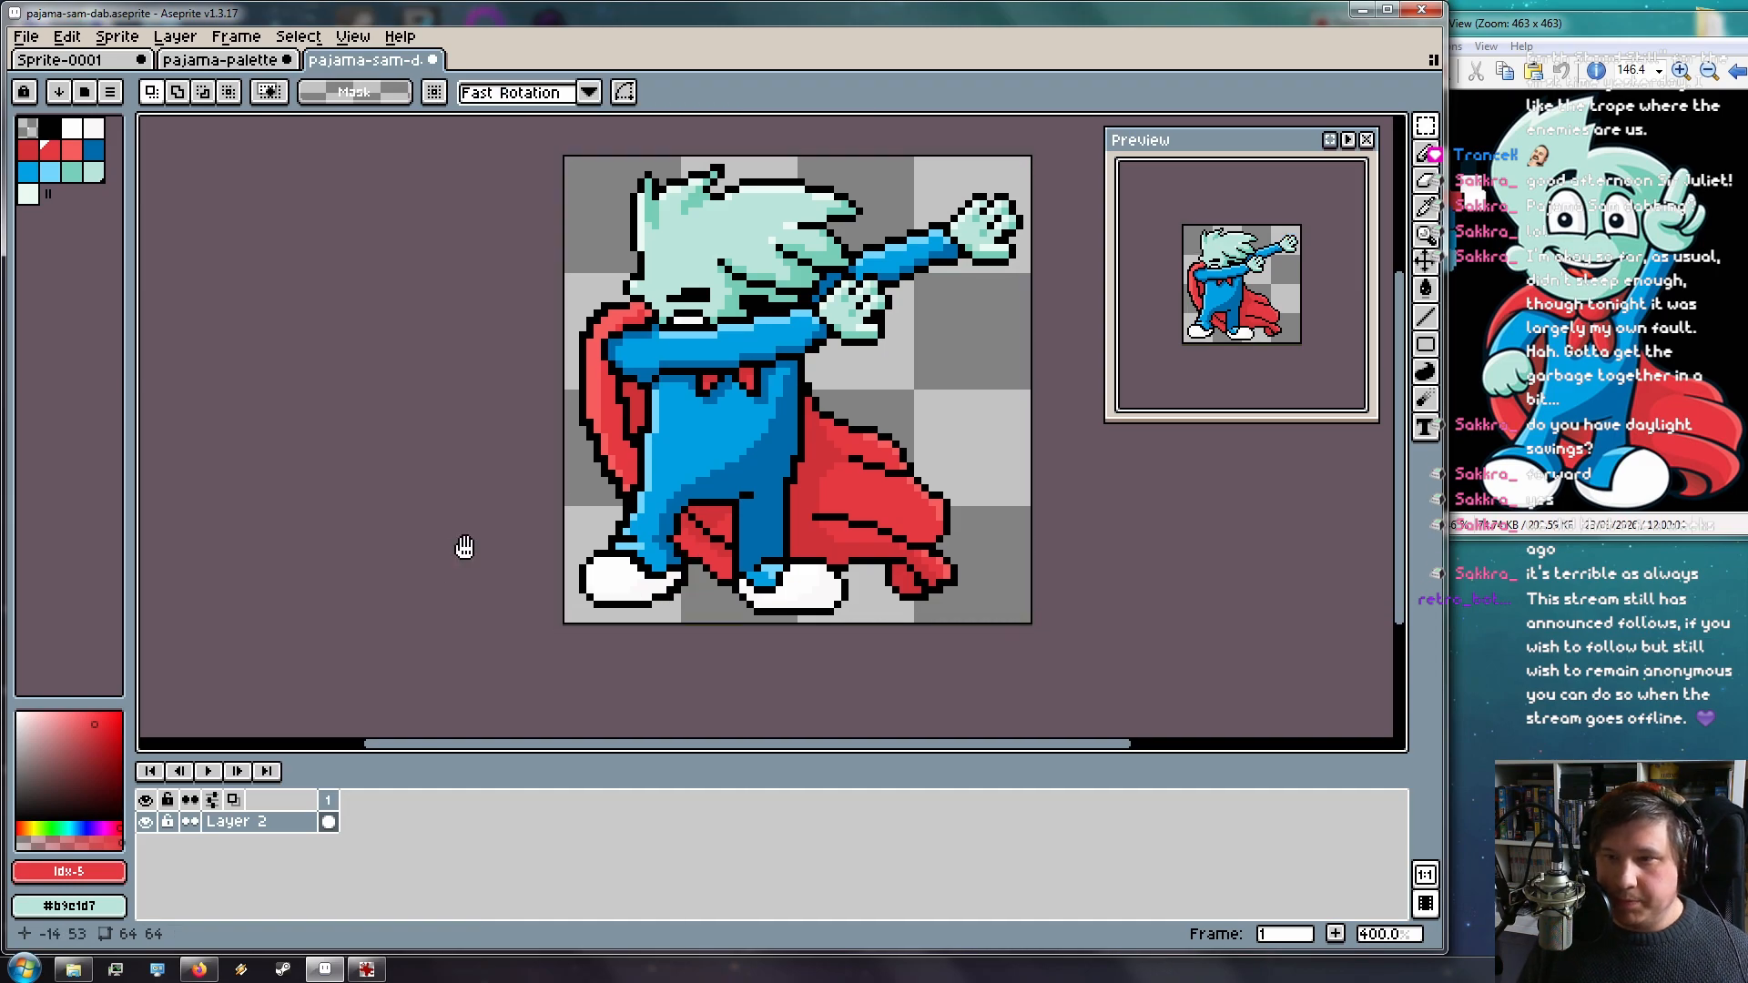
drag(461, 546, 392, 568)
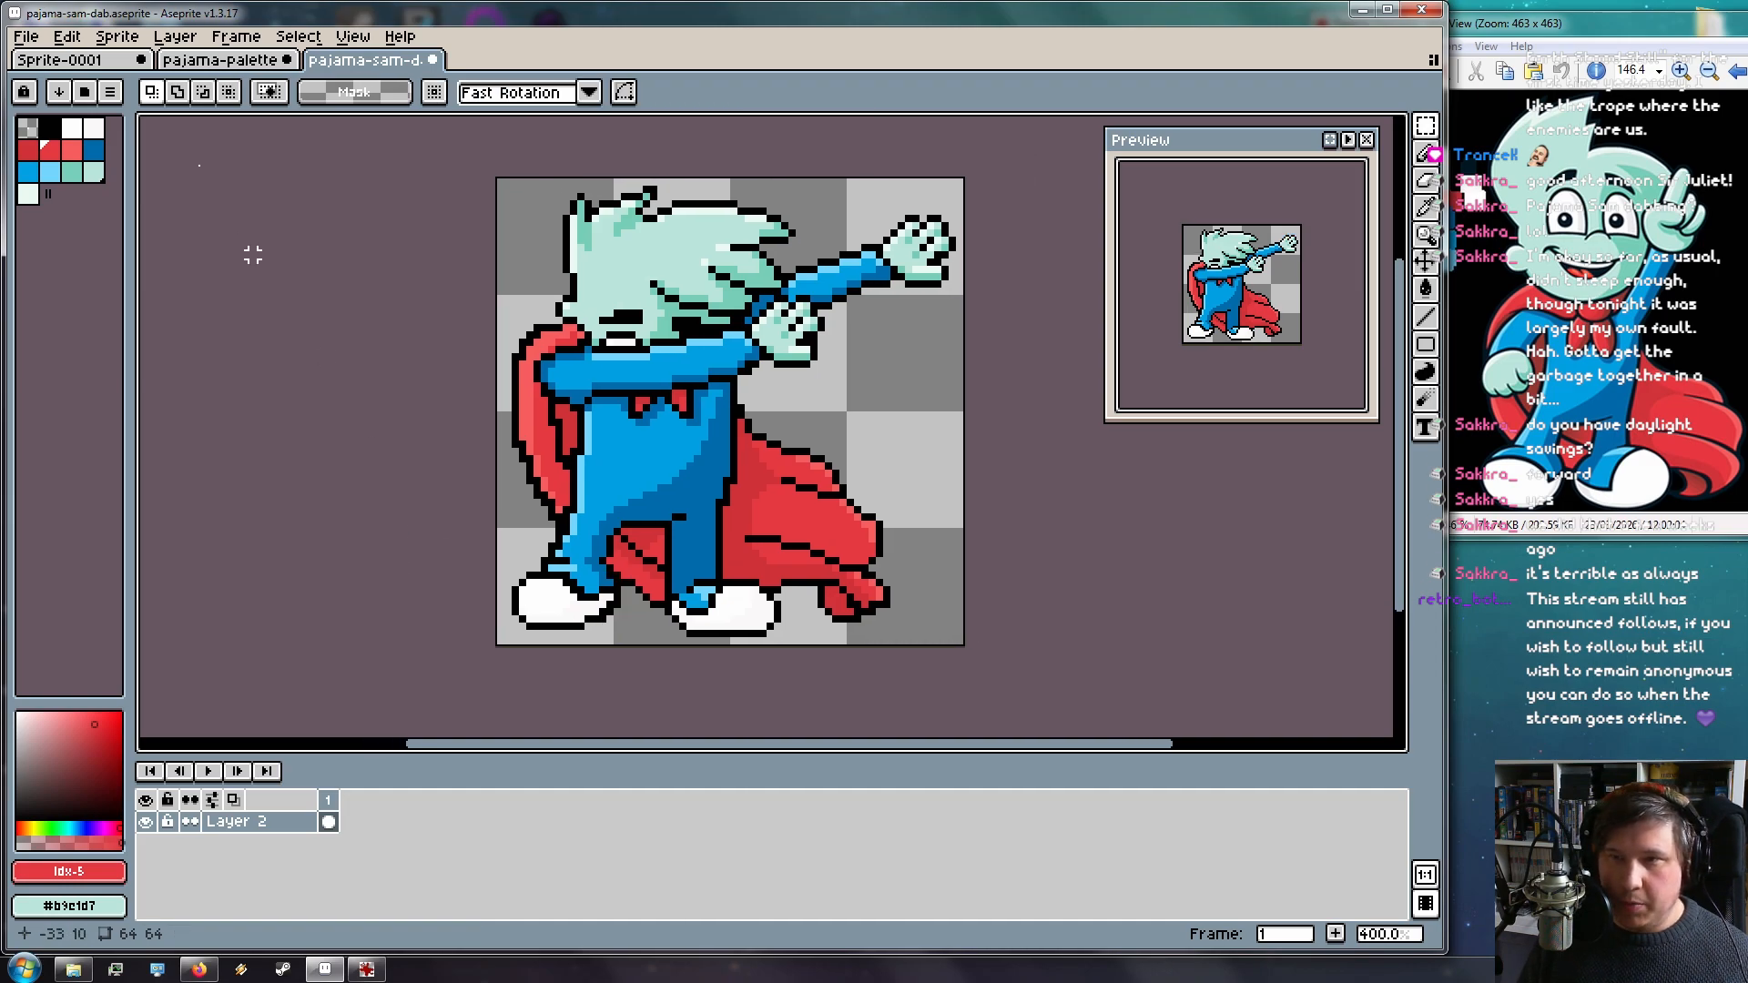
Export an upscaled pajama-sam-dab.png with a preset resize percentage, then minimize Aseprite
click(23, 35)
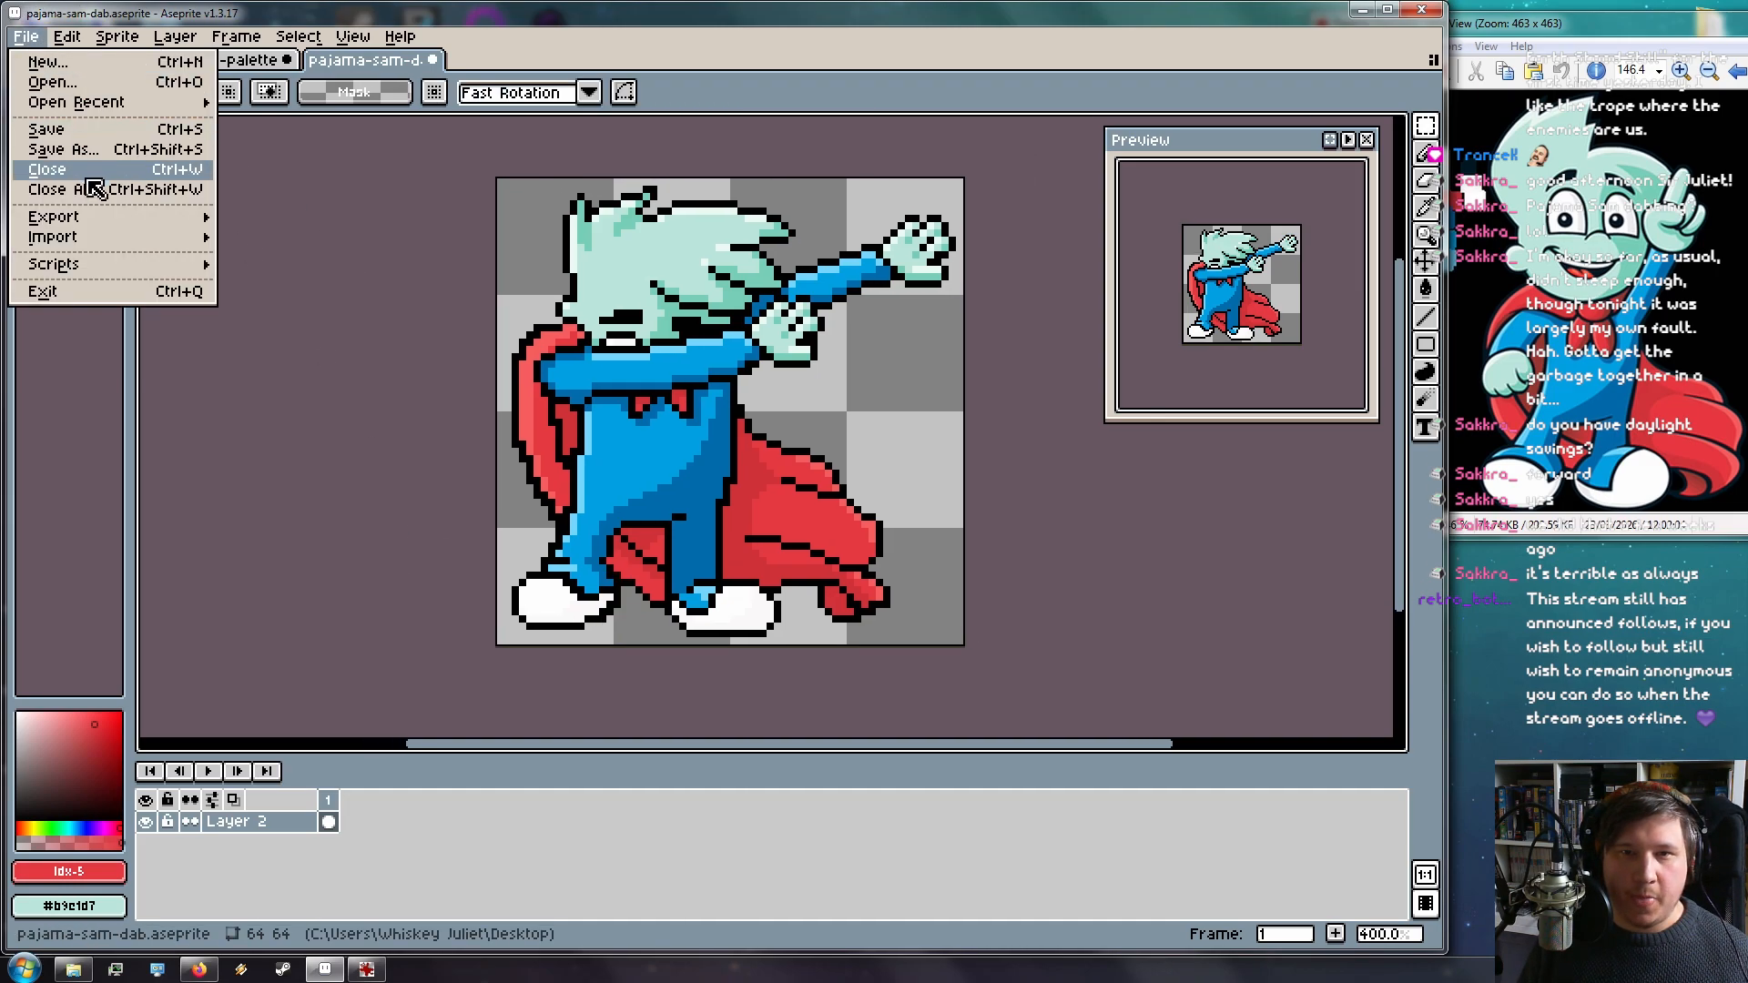
mouse_move(109, 218)
click(279, 219)
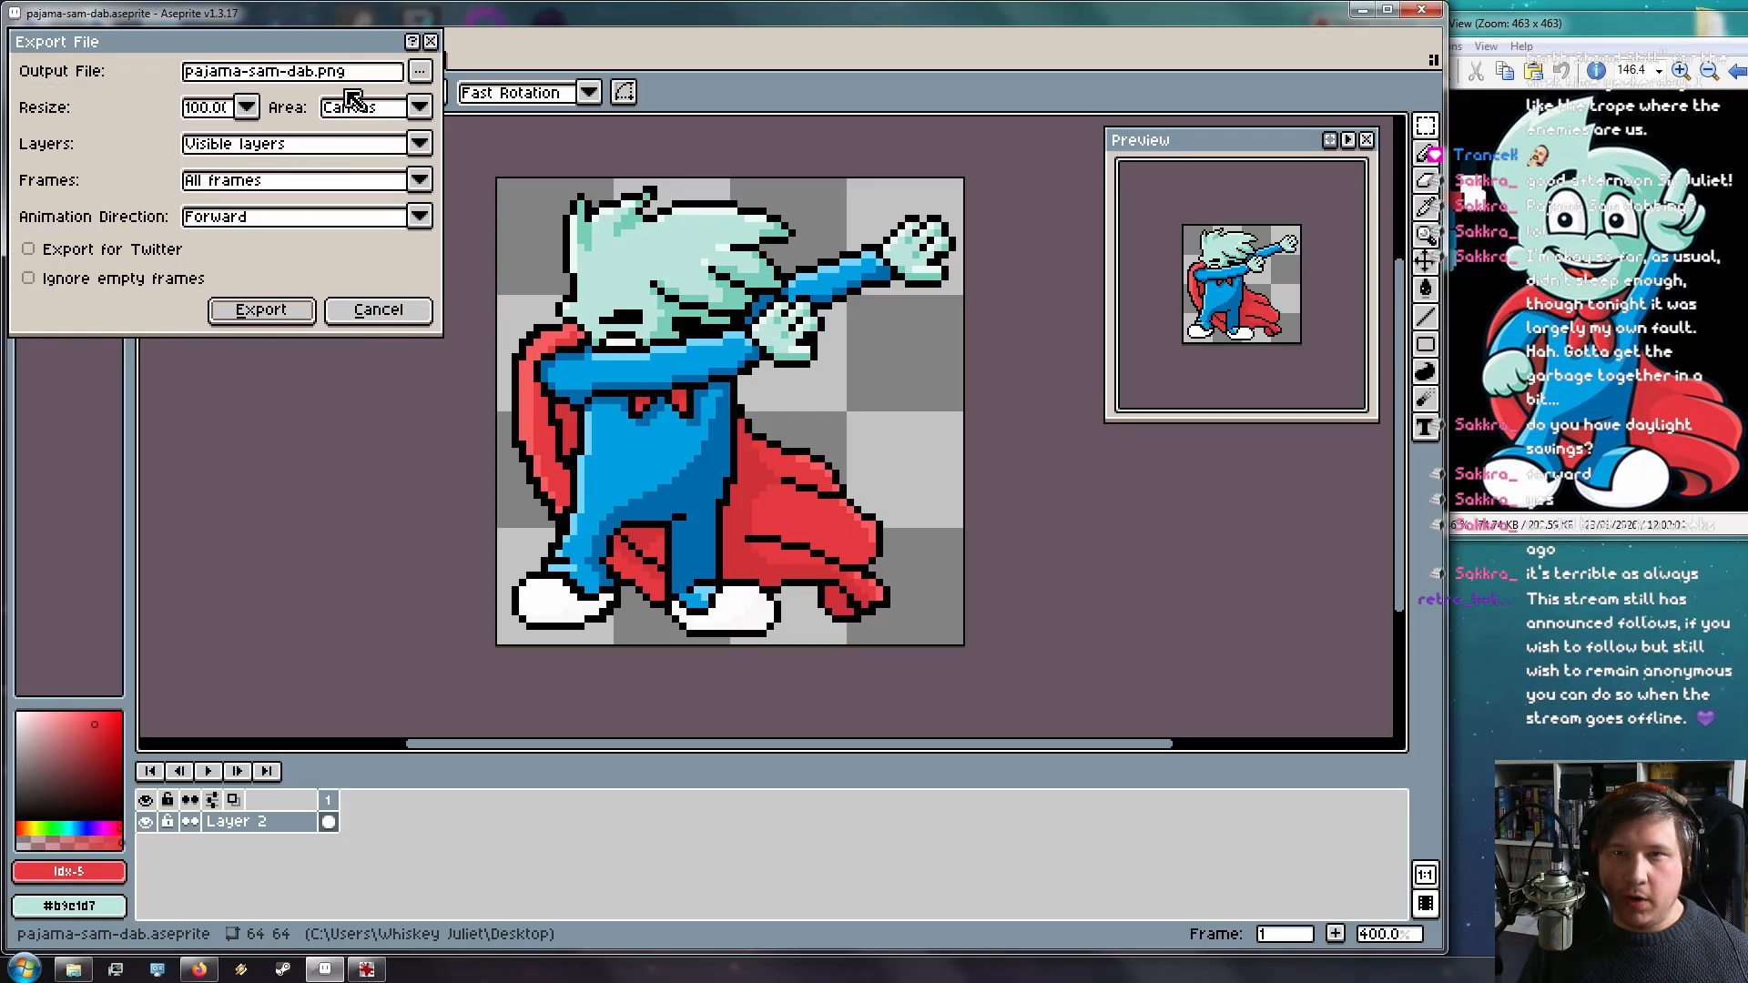
click(246, 106)
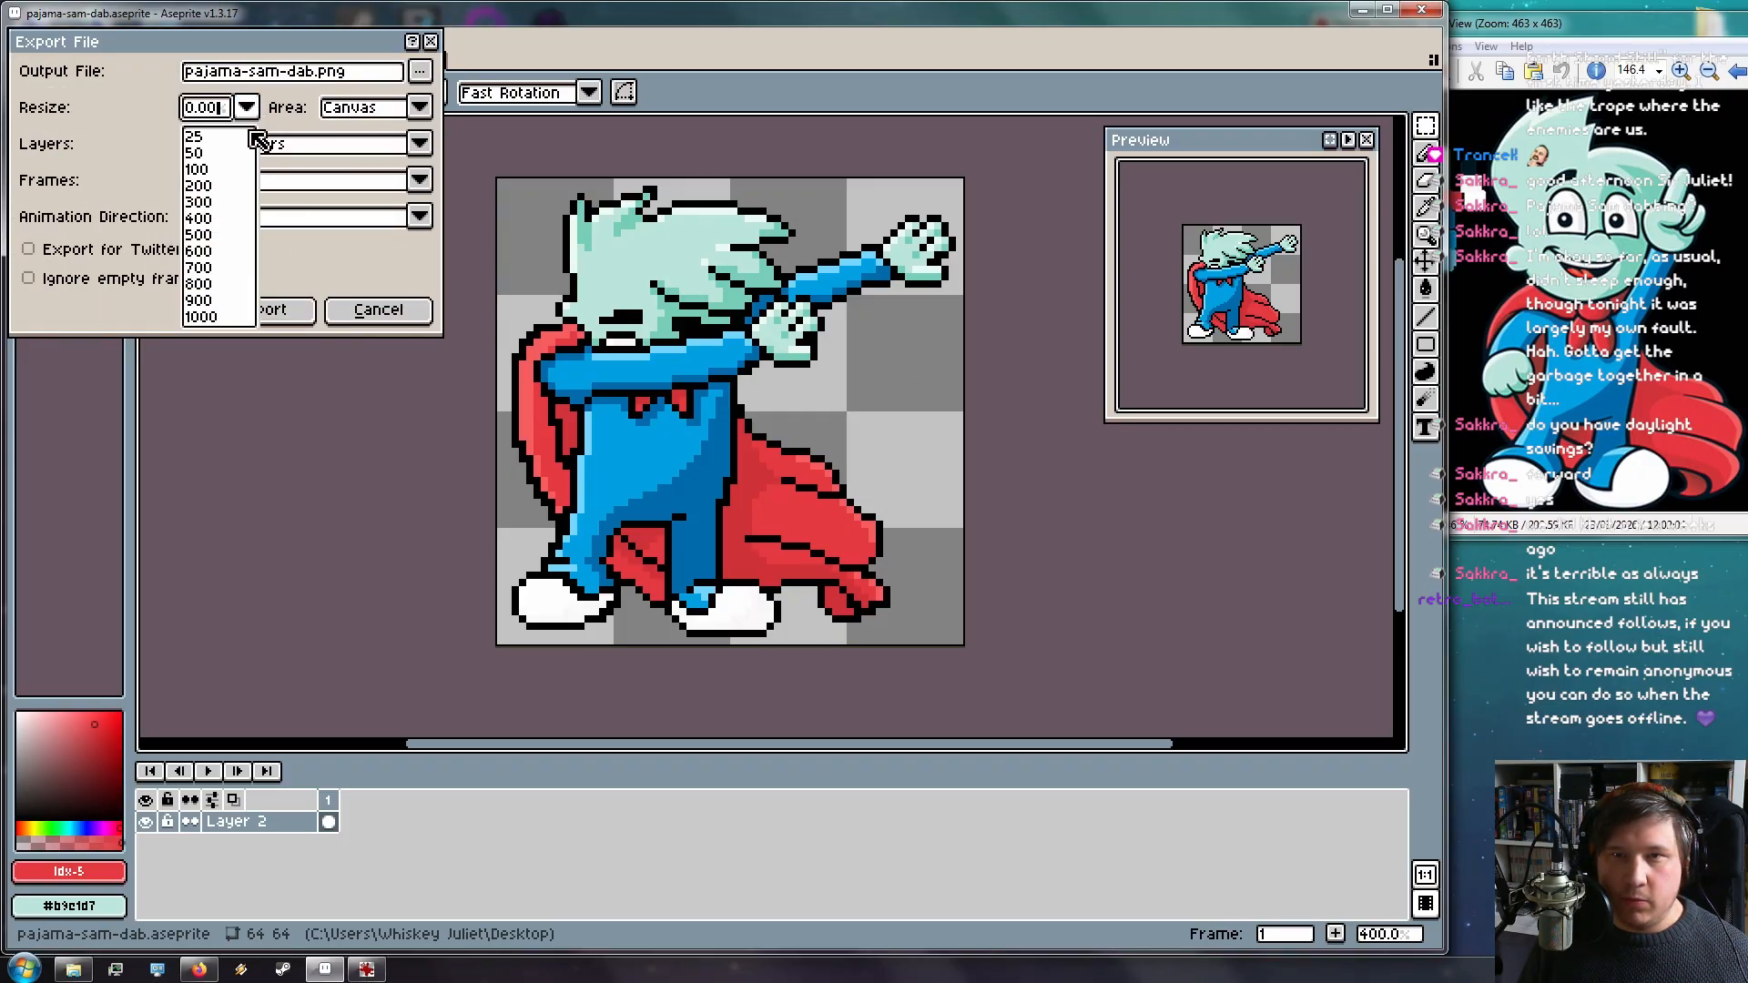
click(218, 234)
click(287, 310)
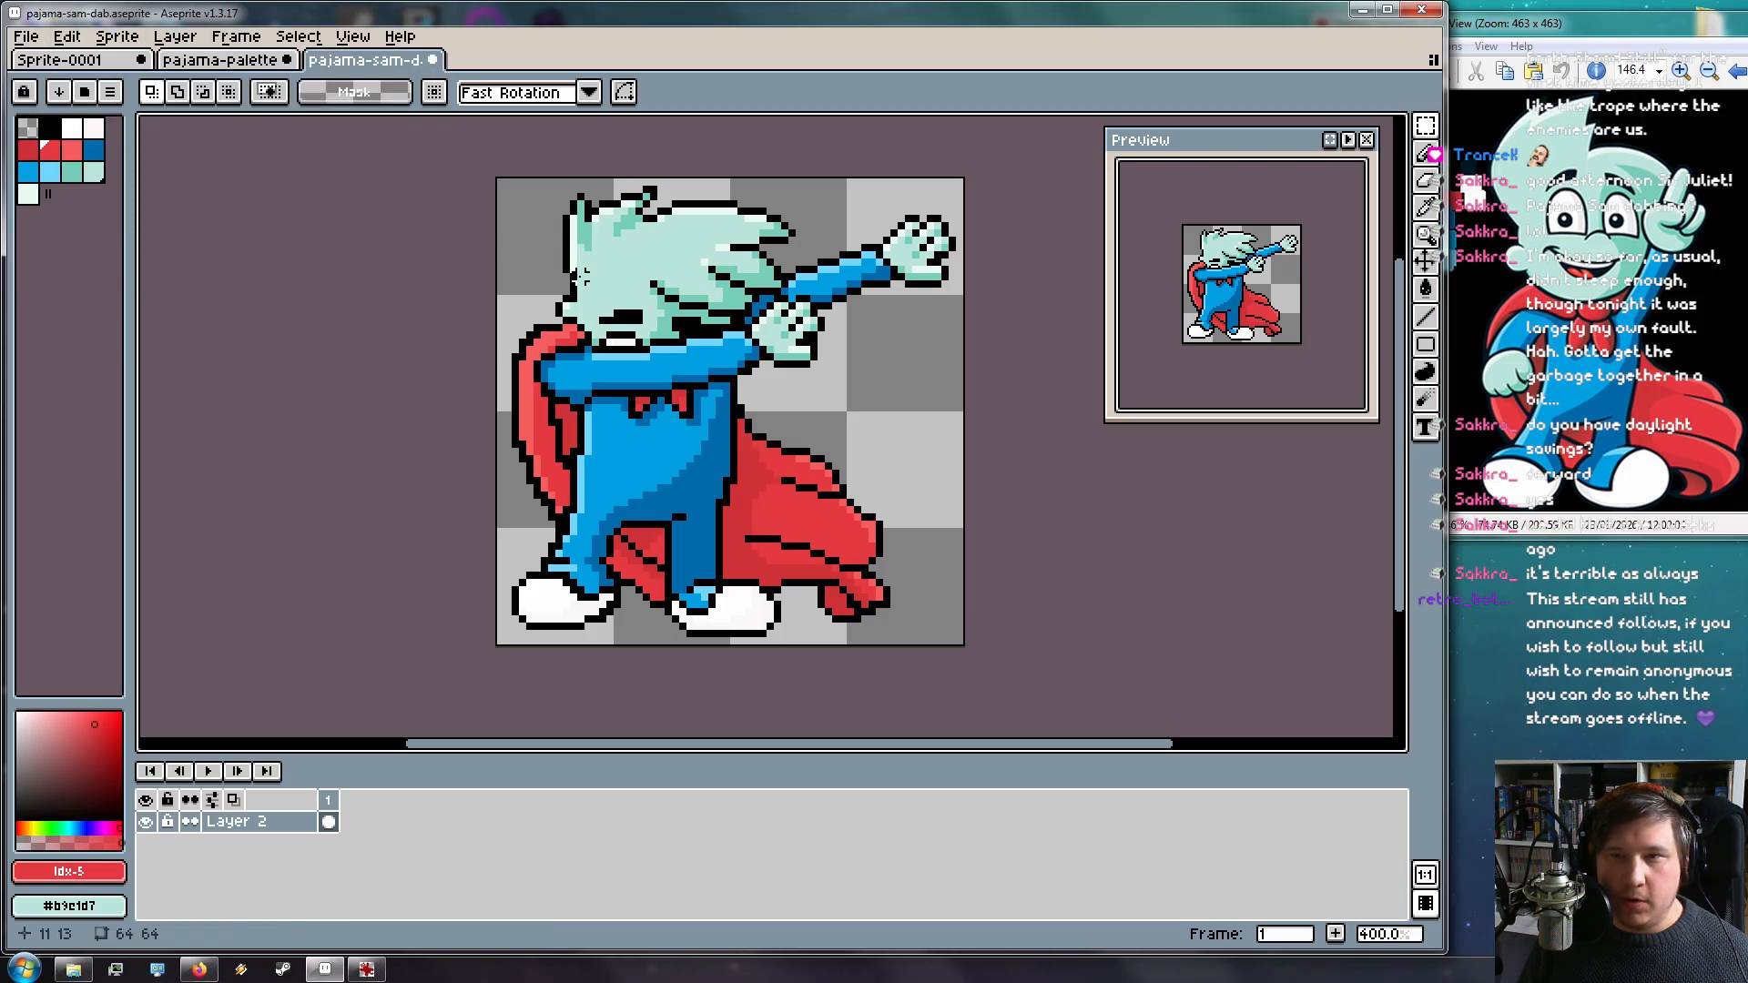
click(1363, 11)
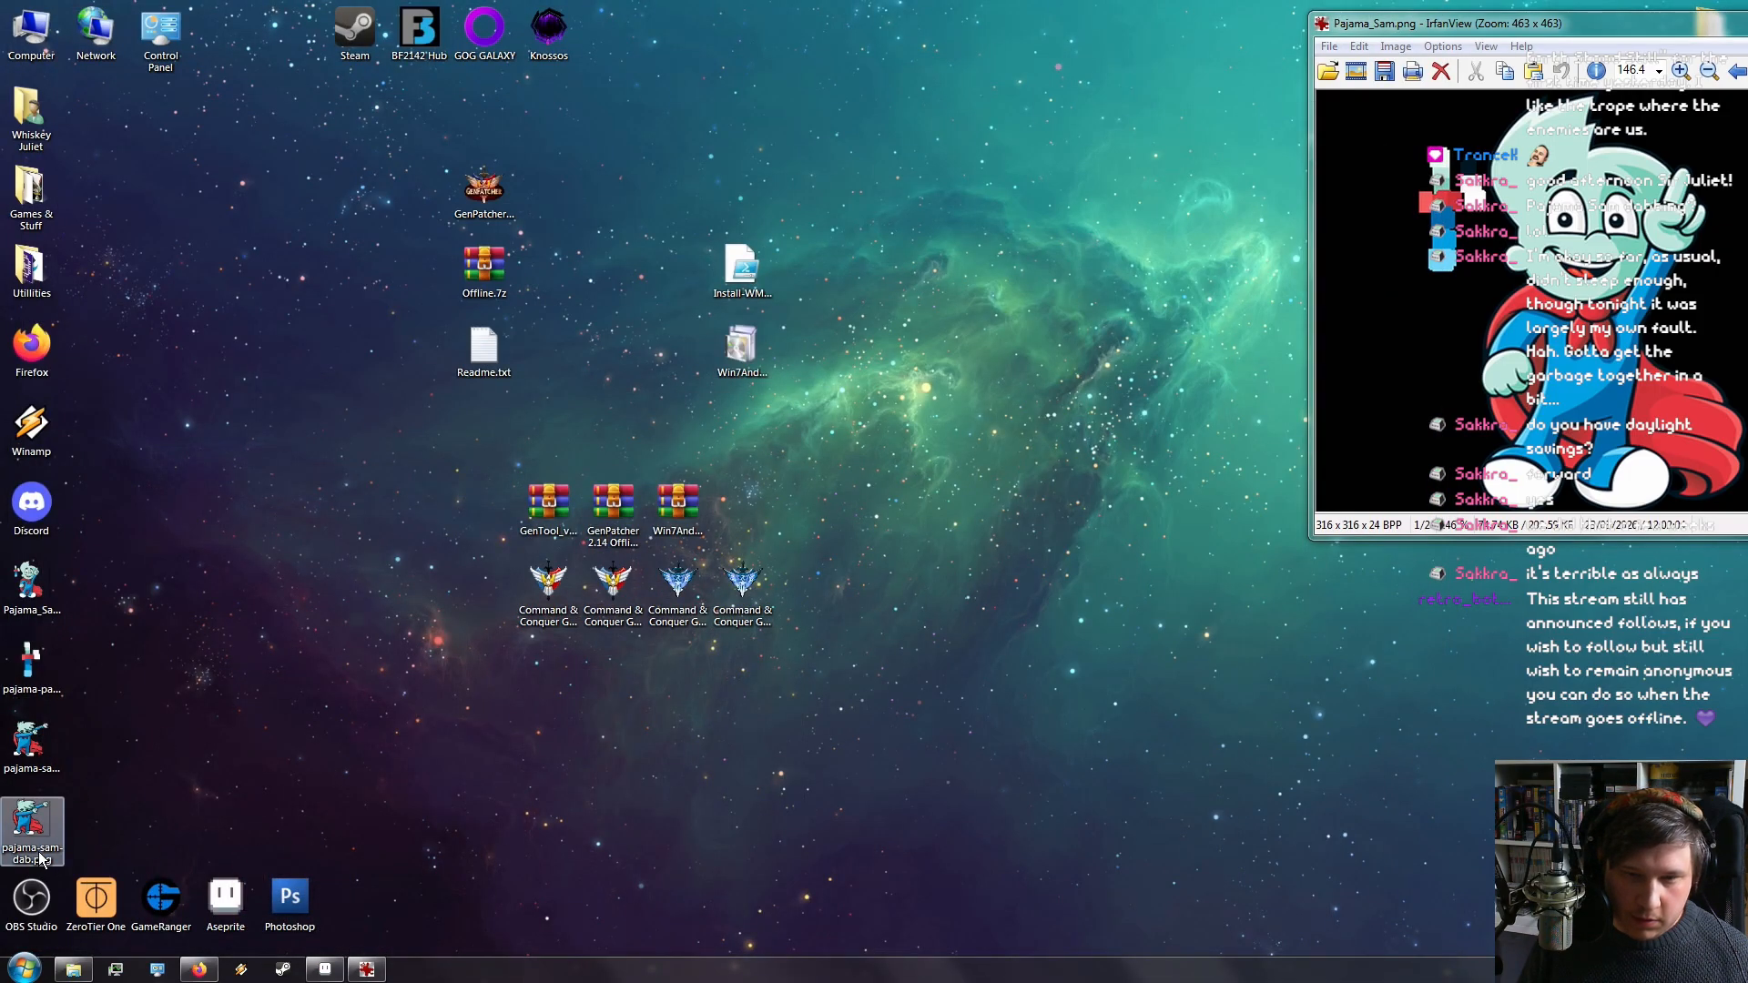
Open the exported pajama-sam-dab.png from the desktop in IrfanView and center its window
drag(32, 831, 290, 593)
double_click(284, 601)
mouse_move(1352, 22)
mouse_down()
mouse_move(599, 190)
mouse_move(730, 131)
mouse_up()
Close the Pajama_Sam.png reference window, then close the exported sprite's window
drag(1426, 11, 1236, 46)
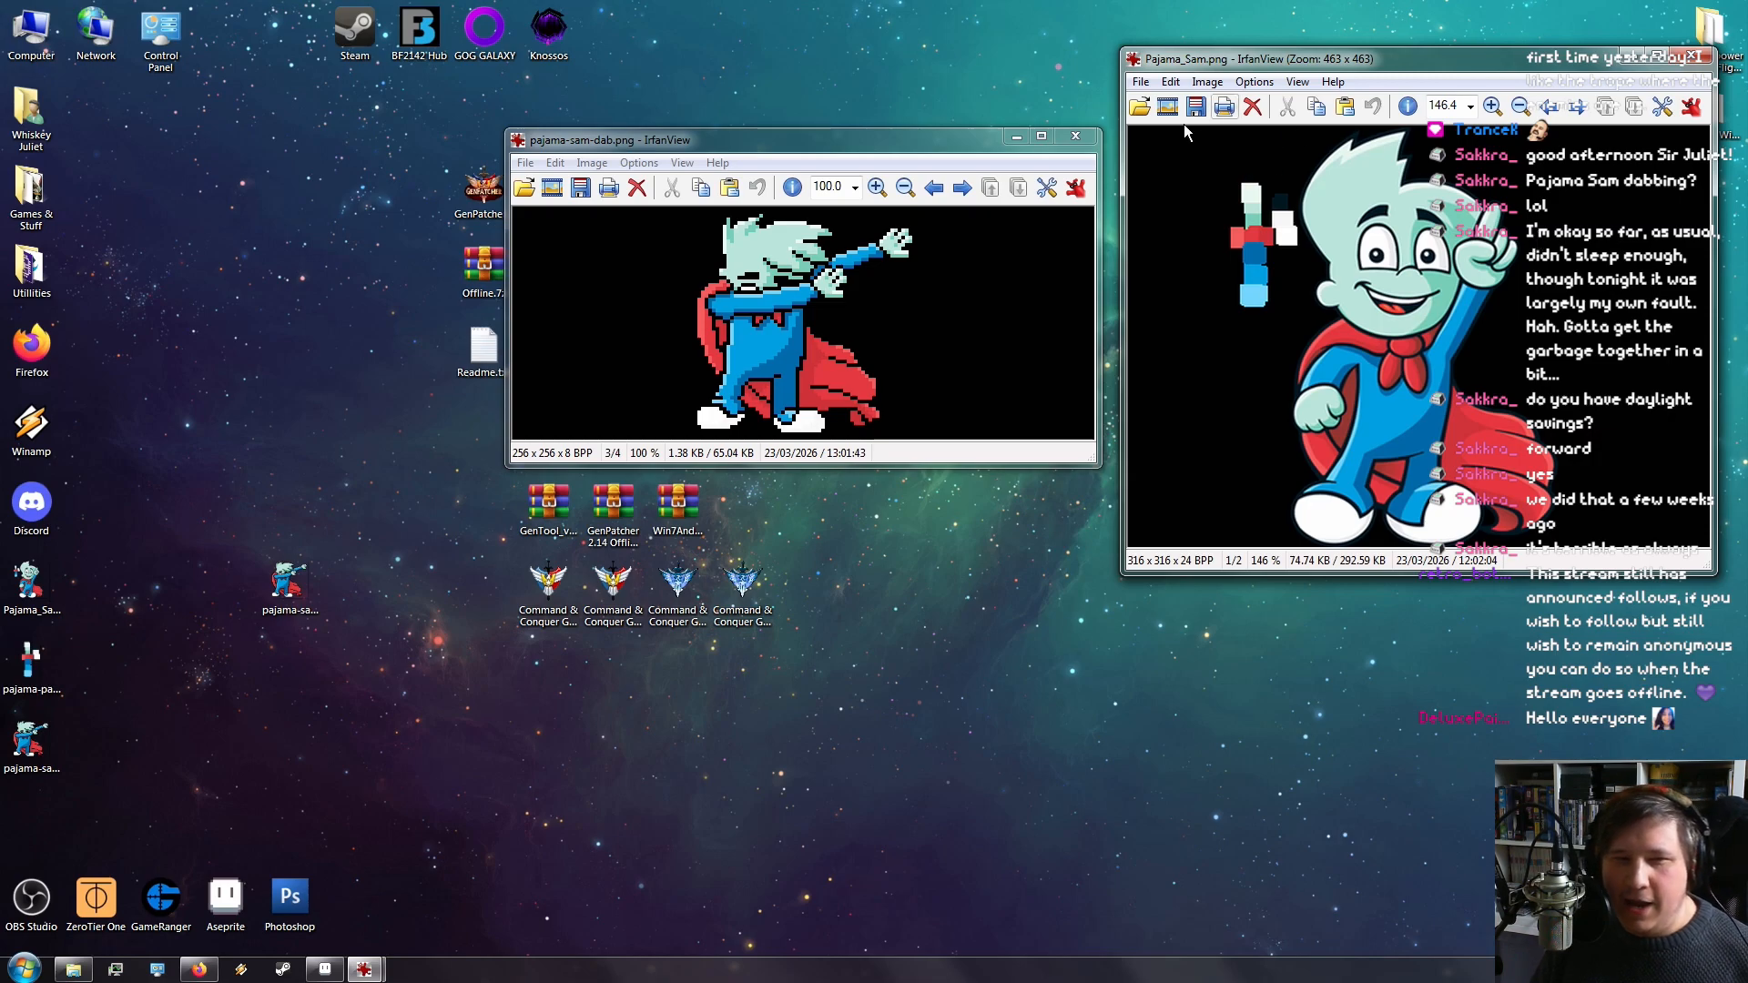
click(1691, 59)
drag(783, 153, 1138, 166)
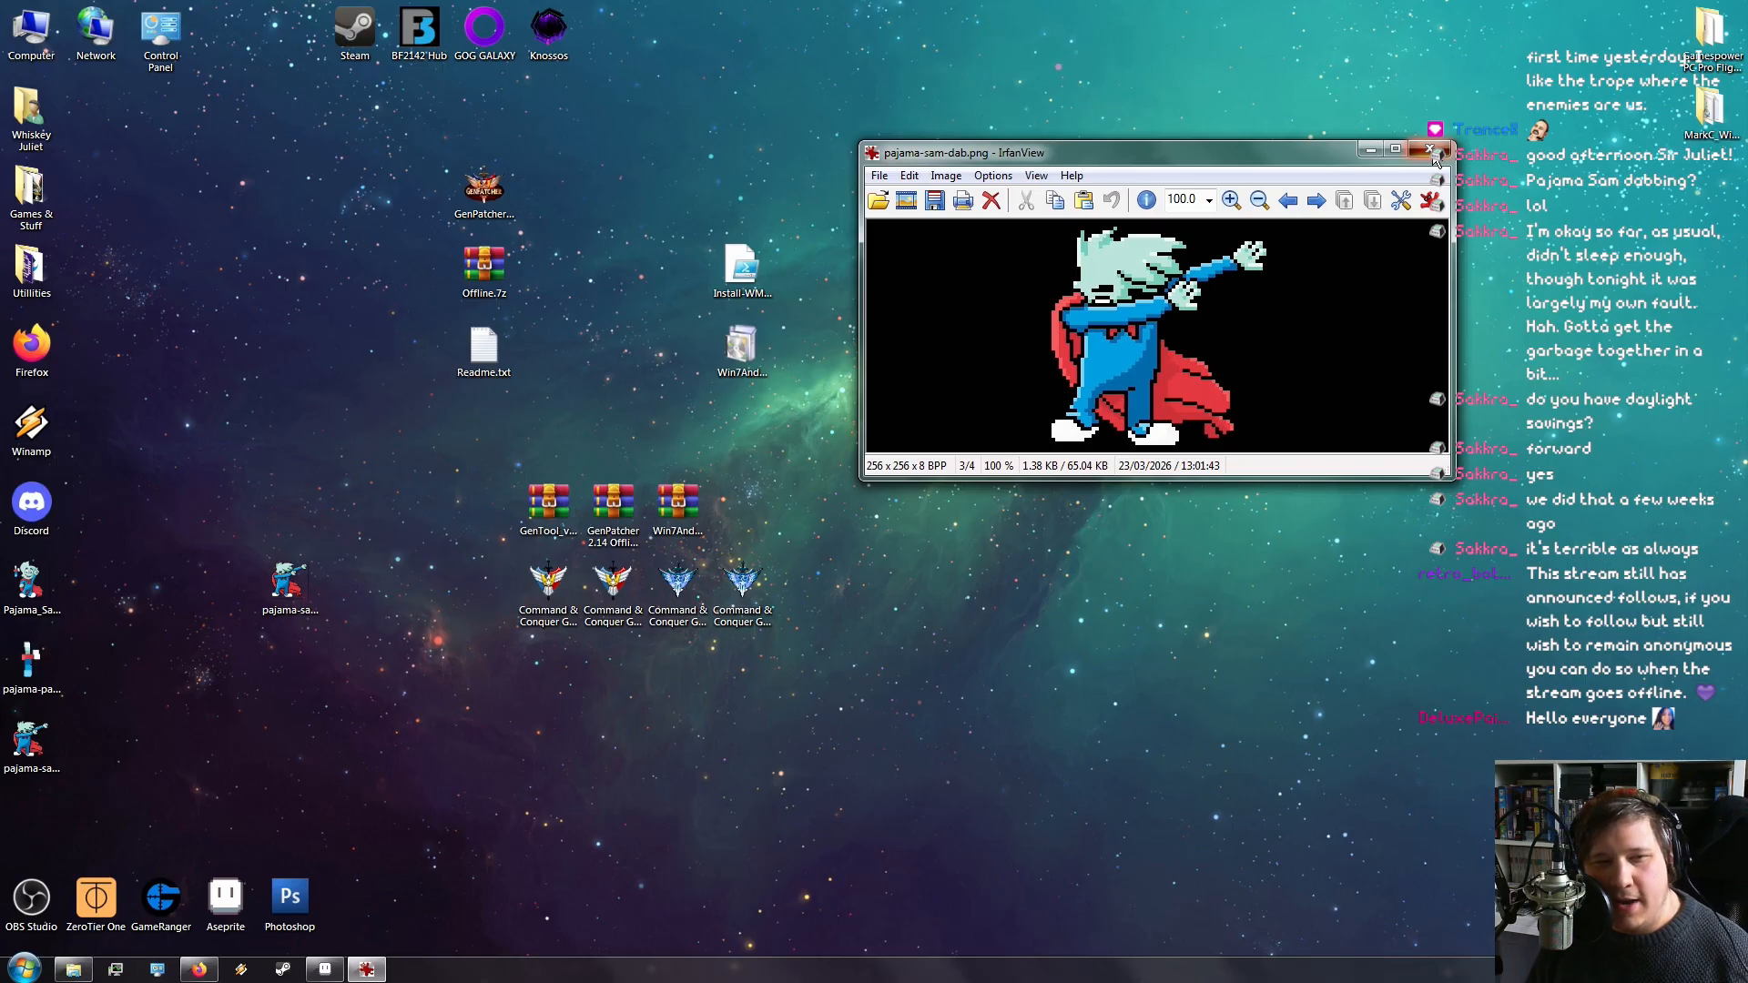
click(1432, 153)
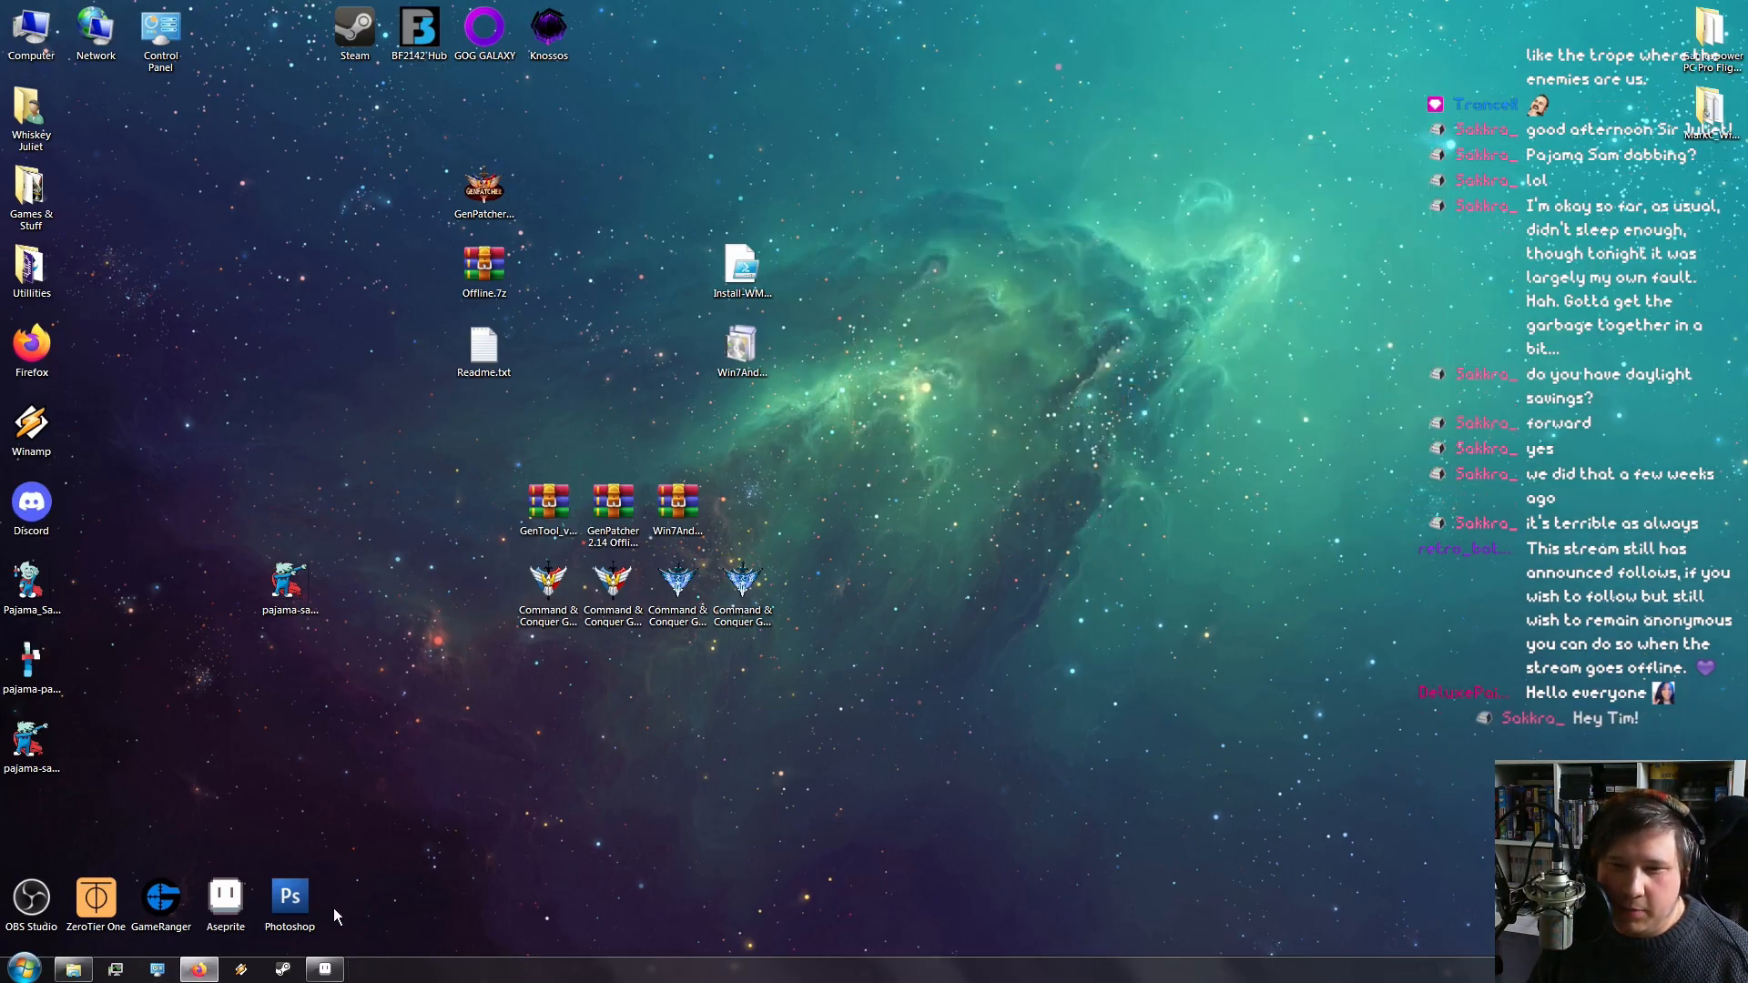